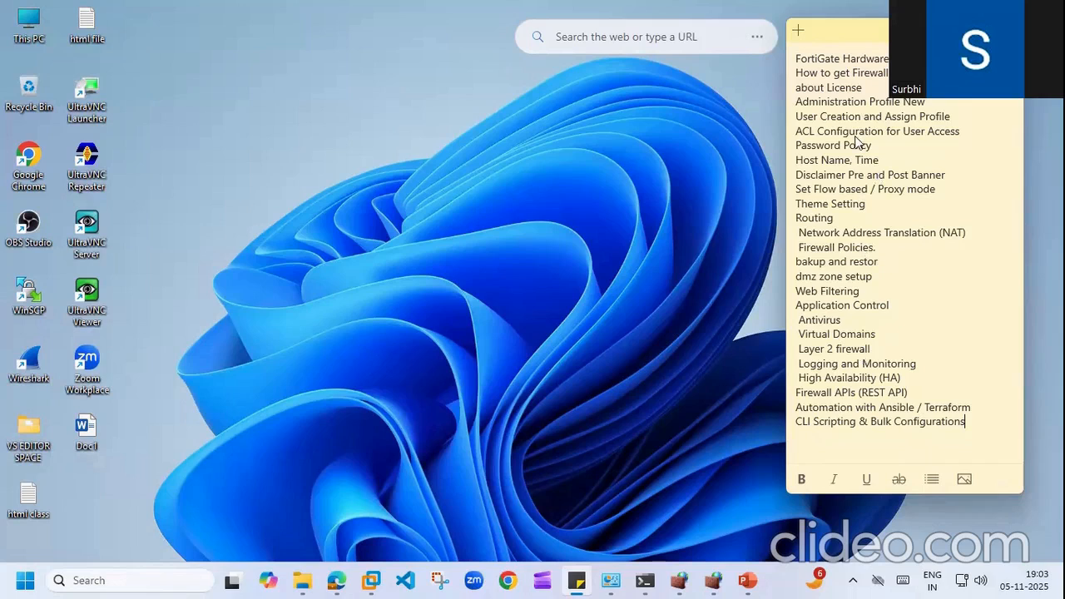
# Step: Refresh the desktop repeatedly from its right-click menu
pyautogui.rightClick(347, 176)
pyautogui.click(391, 239)
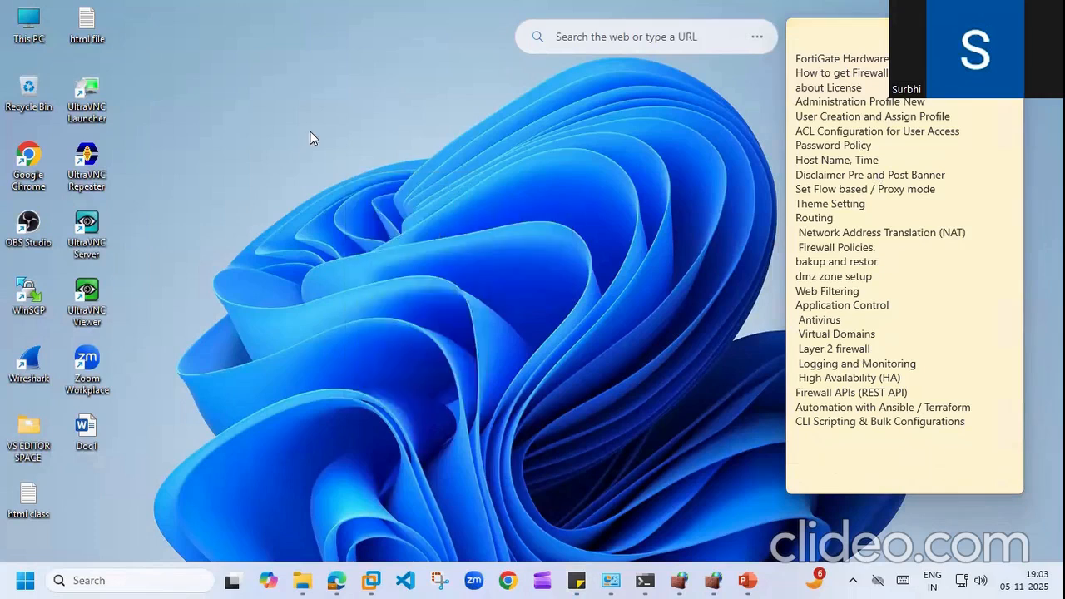
pyautogui.rightClick(309, 135)
pyautogui.click(361, 204)
pyautogui.rightClick(291, 148)
pyautogui.click(347, 219)
pyautogui.rightClick(347, 219)
pyautogui.click(398, 284)
pyautogui.rightClick(310, 101)
pyautogui.click(349, 170)
pyautogui.rightClick(350, 170)
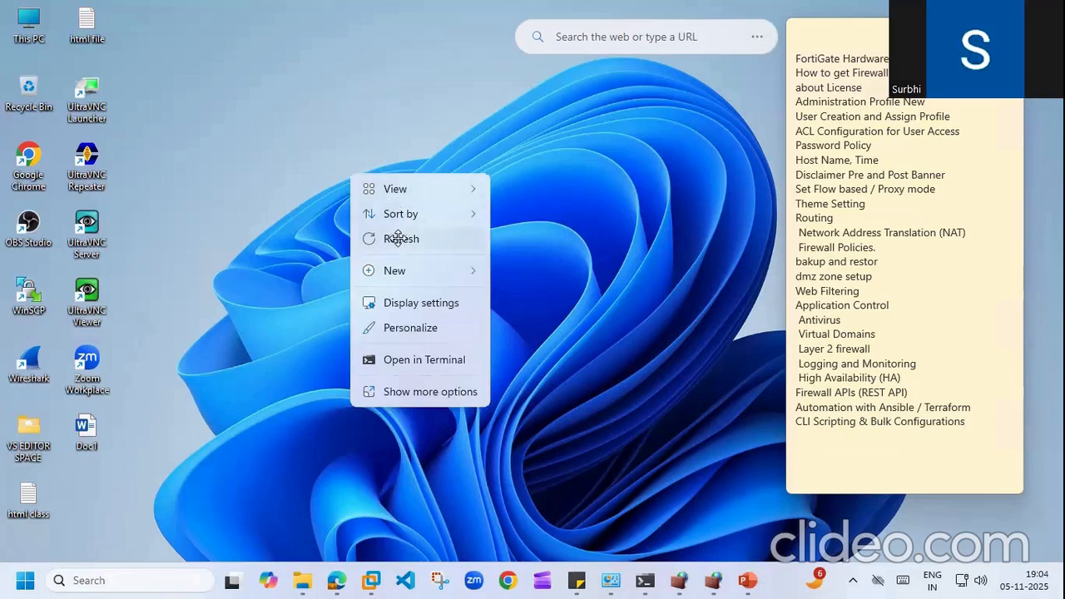
pyautogui.click(399, 239)
pyautogui.rightClick(398, 241)
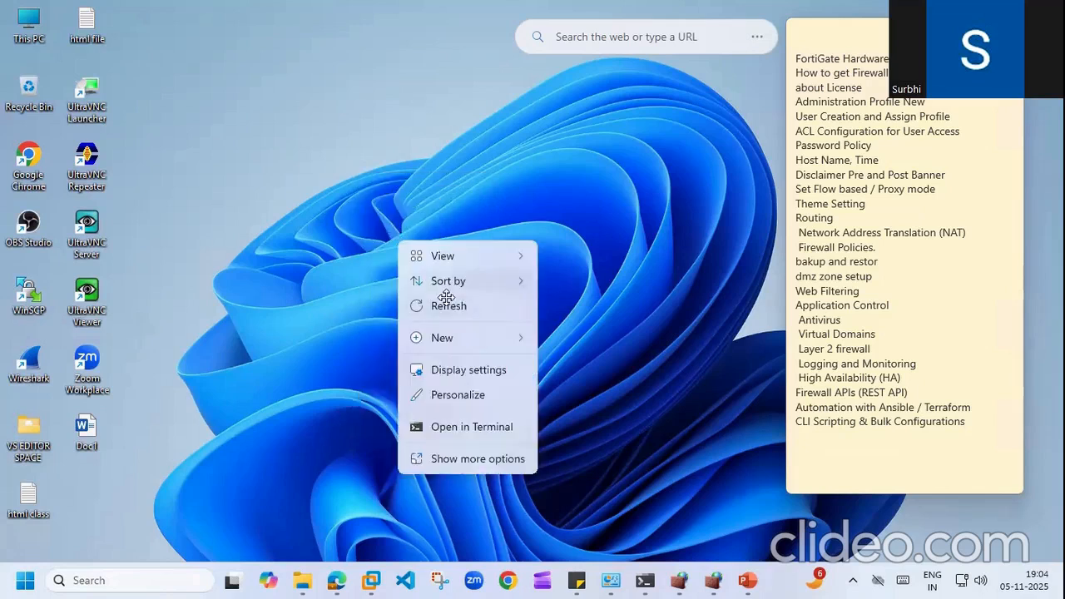
pyautogui.click(447, 305)
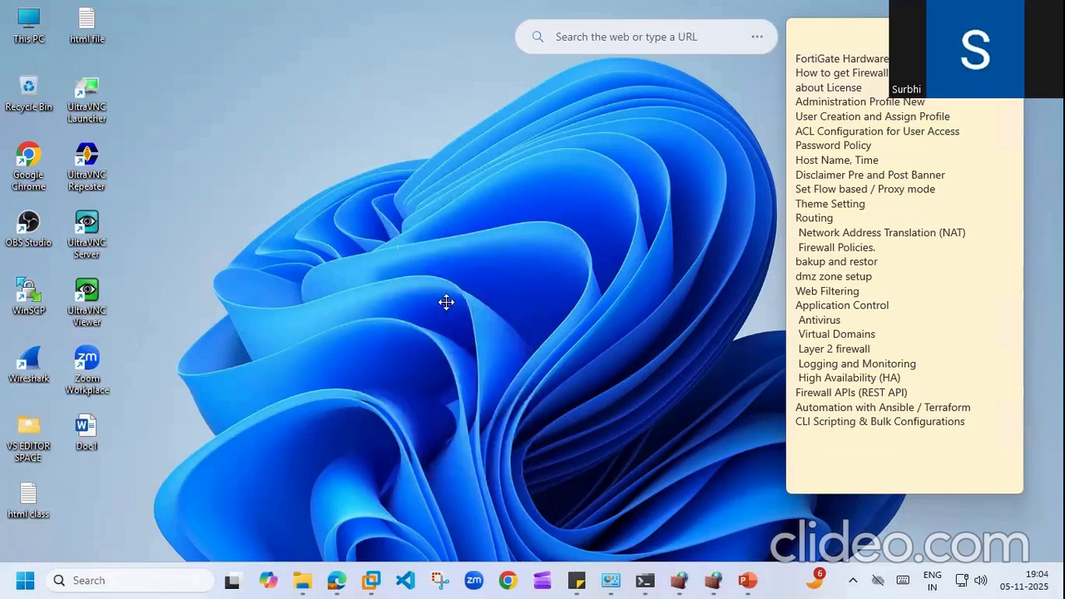
pyautogui.rightClick(319, 110)
pyautogui.click(361, 177)
# Step: Open the FIREWALL CLASS (1) document, then close it and exit Word
pyautogui.click(749, 580)
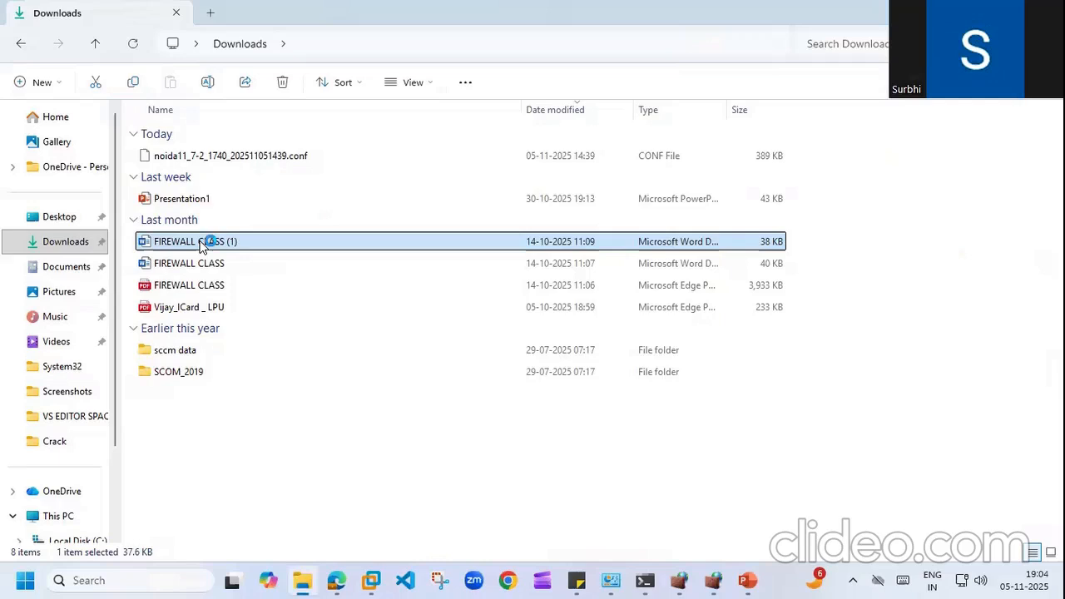
pyautogui.doubleClick(199, 241)
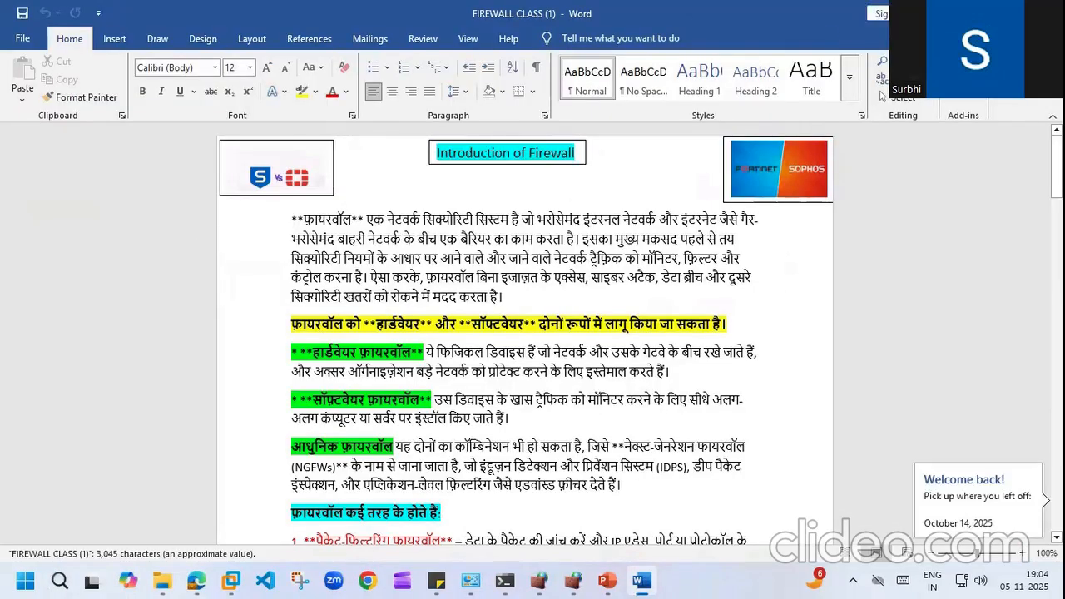
pyautogui.hotkey('alt', 'F4')
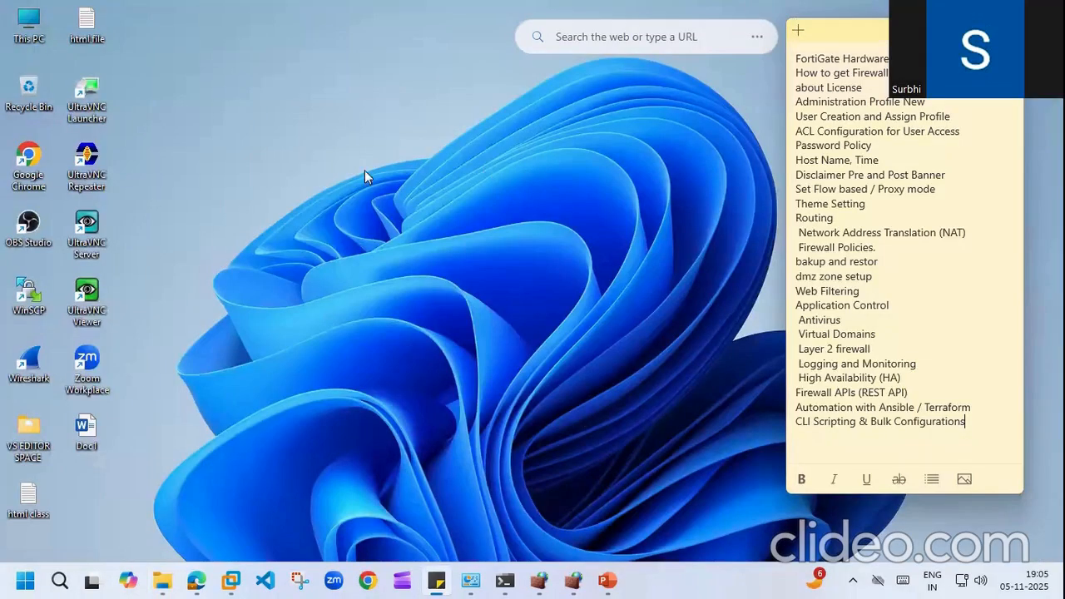
# Step: Refresh the desktop a few more times
pyautogui.rightClick(365, 170)
pyautogui.click(421, 241)
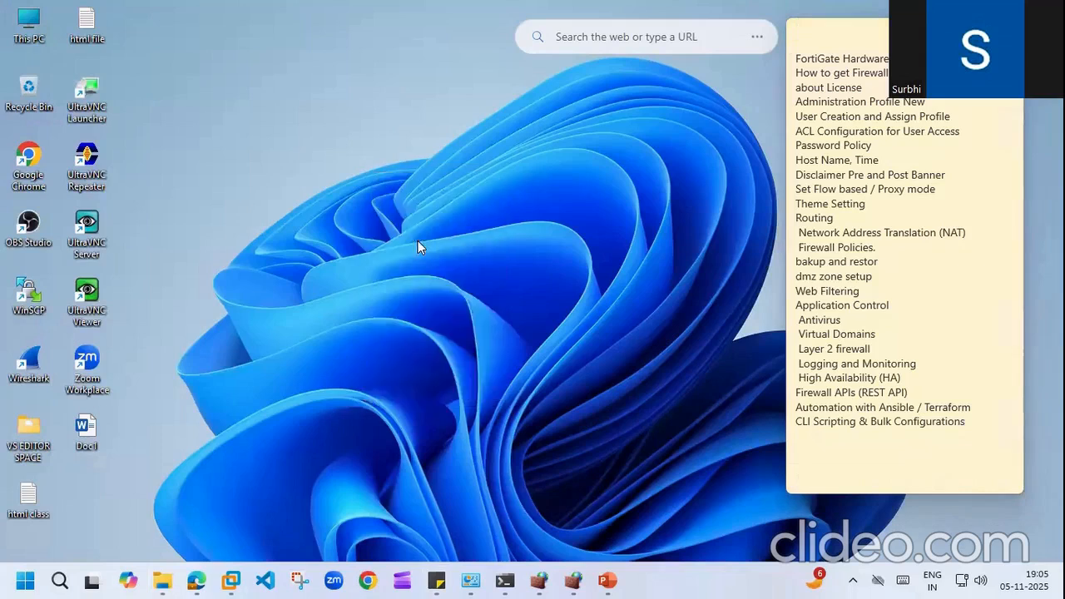
pyautogui.rightClick(418, 241)
pyautogui.click(467, 309)
pyautogui.rightClick(347, 186)
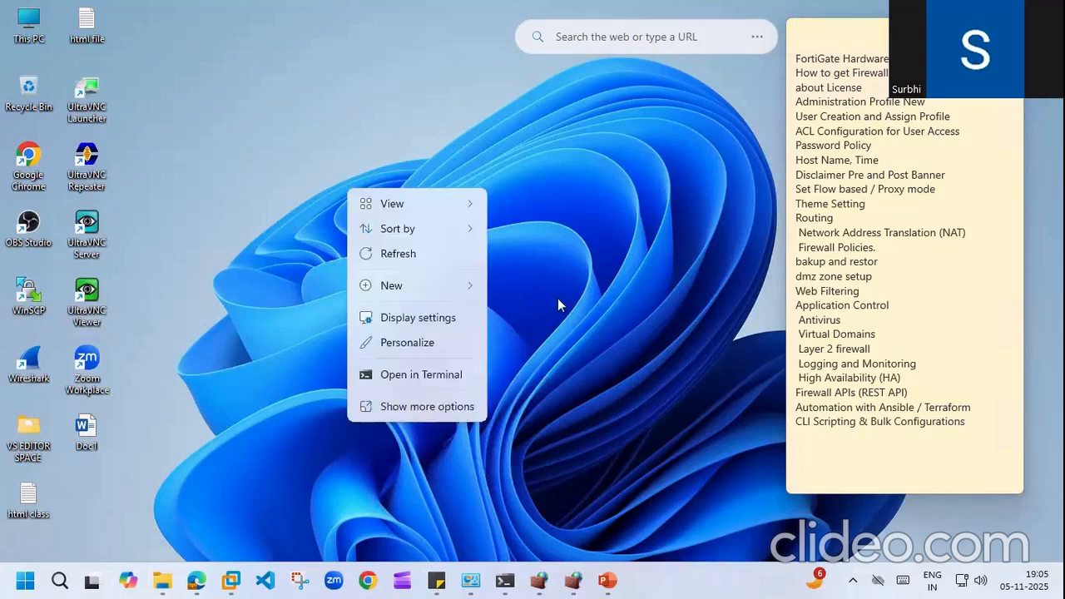
pyautogui.click(411, 255)
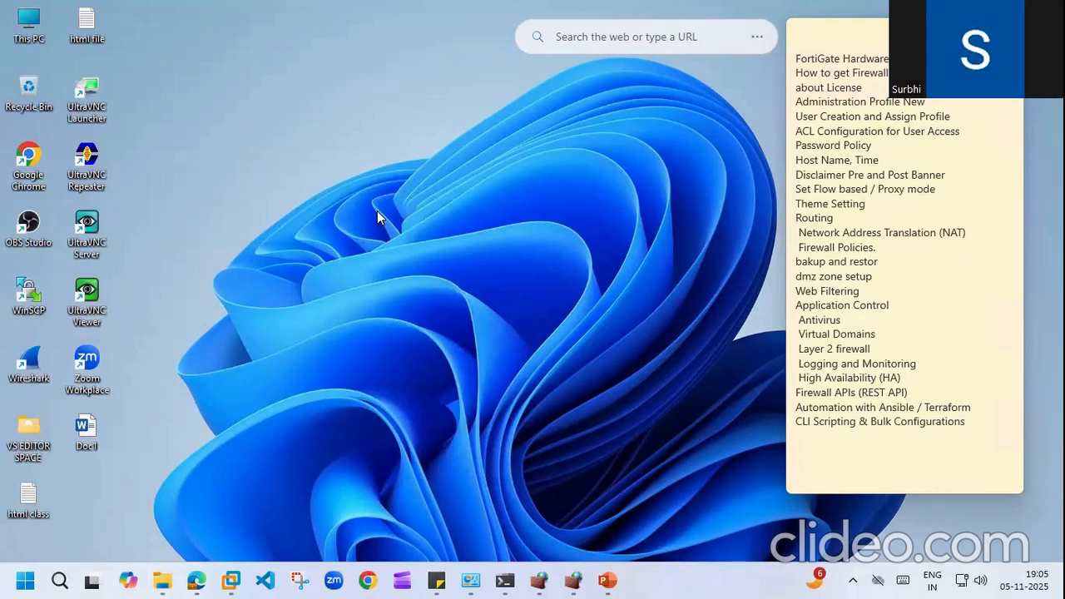
pyautogui.rightClick(377, 217)
pyautogui.click(422, 276)
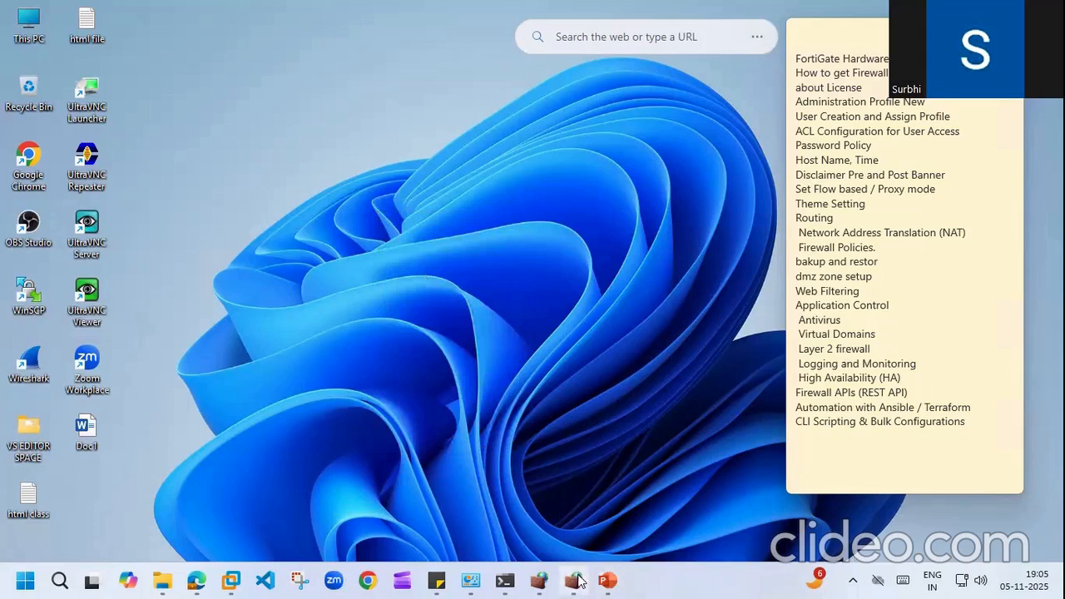
pyautogui.moveTo(575, 580)
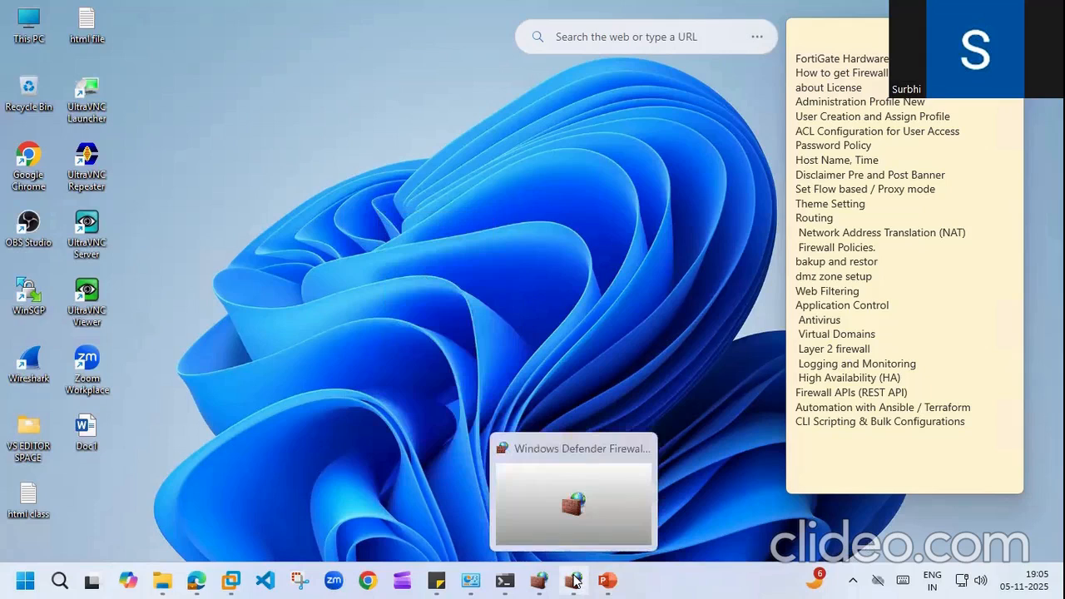
pyautogui.click(575, 580)
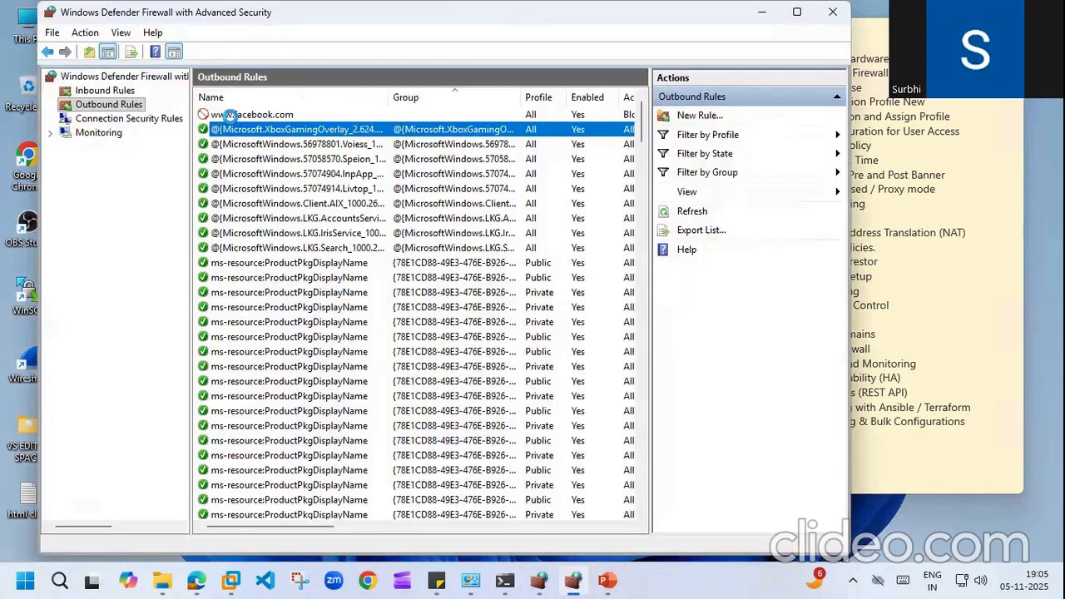
pyautogui.click(225, 115)
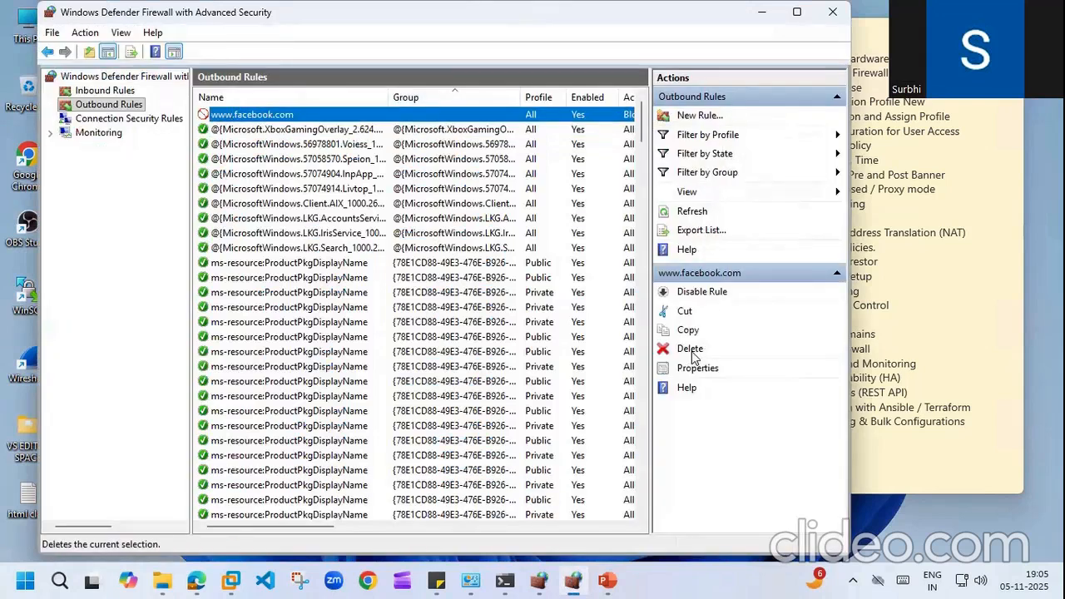
pyautogui.click(692, 349)
pyautogui.click(551, 345)
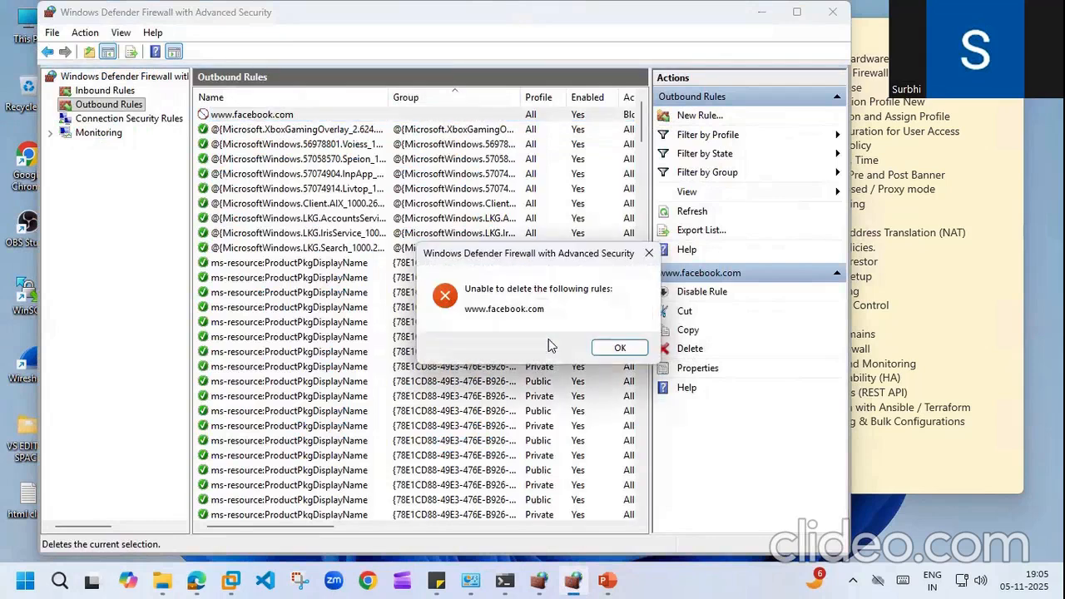
pyautogui.click(620, 344)
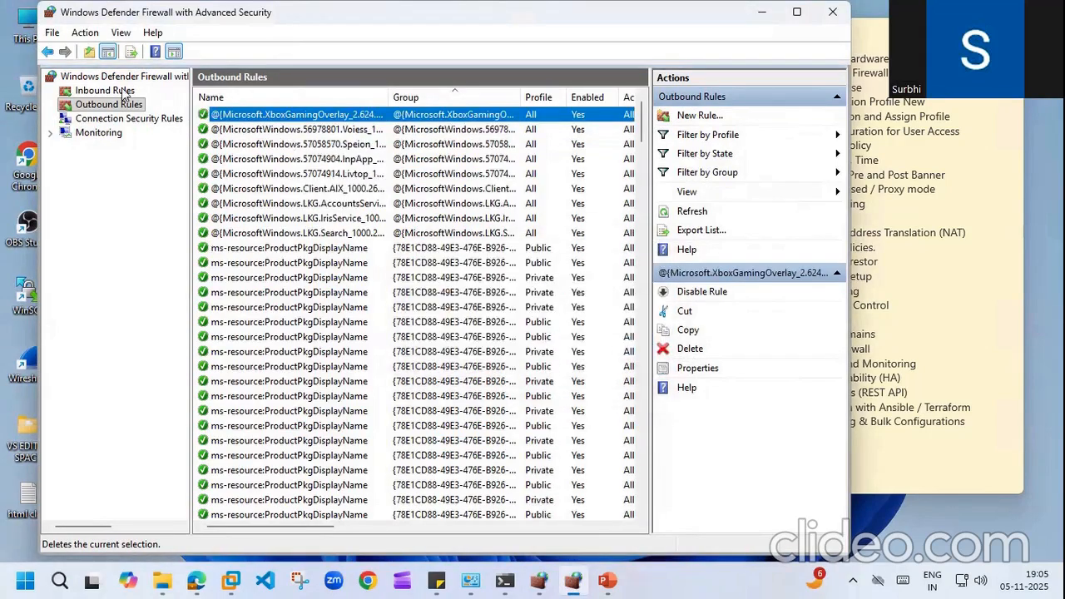
# Step: Check the Inbound Rules list, then return to Outbound Rules to verify the rule is gone
pyautogui.click(135, 90)
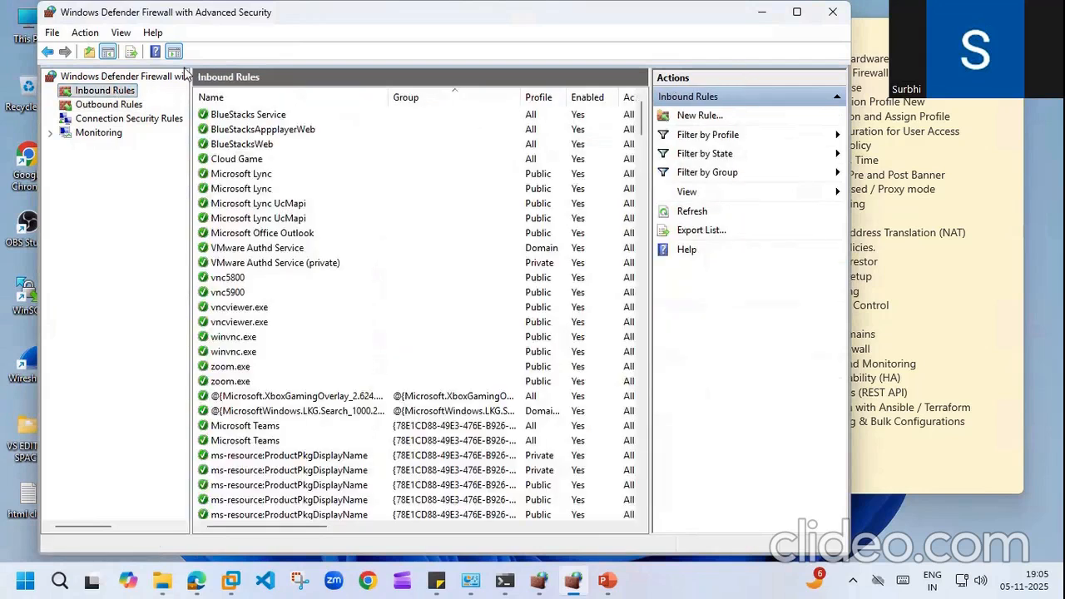
pyautogui.click(129, 104)
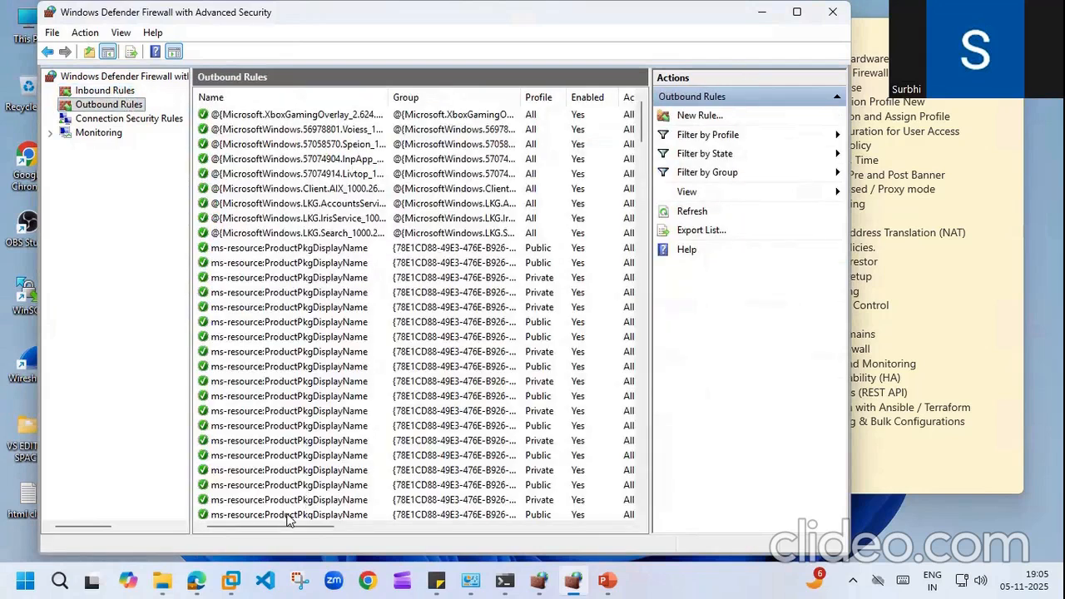
pyautogui.moveTo(197, 581)
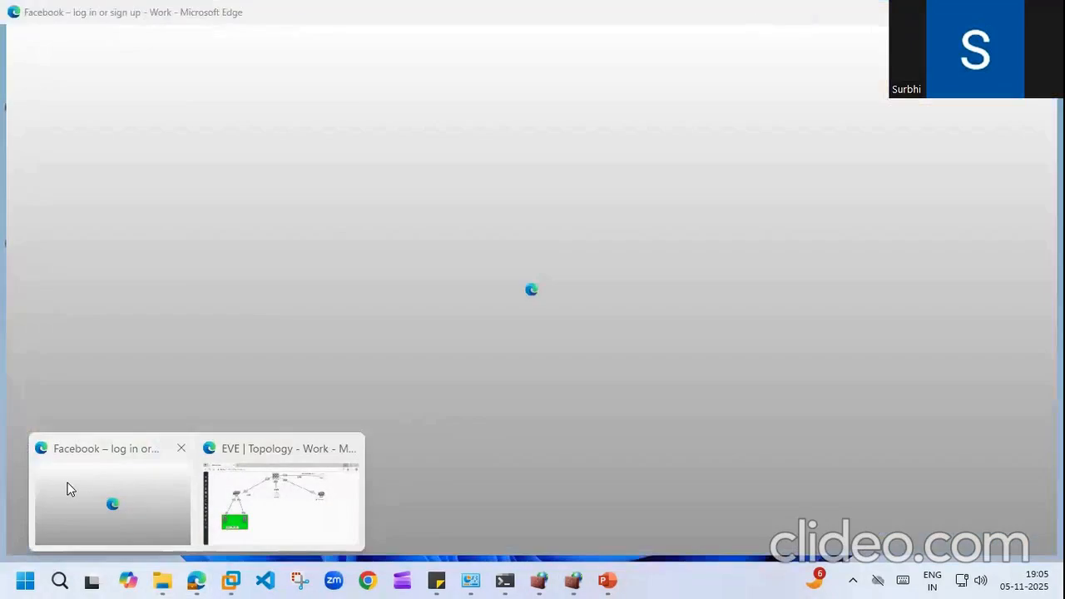
# Step: Search for 'facebook login' in a new Edge tab
pyautogui.click(68, 487)
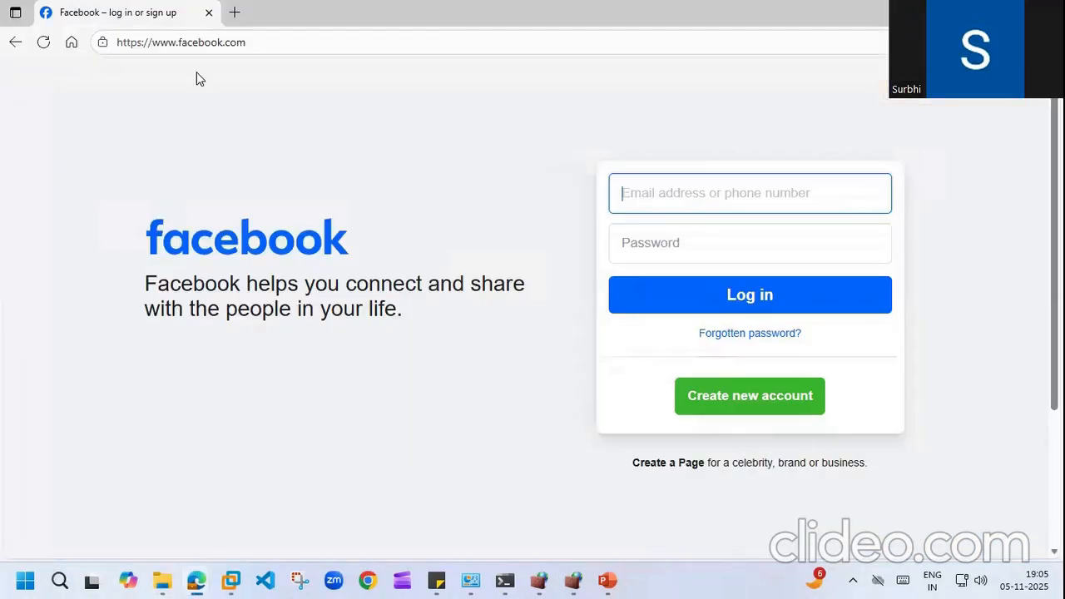
pyautogui.click(235, 13)
pyautogui.click(236, 43)
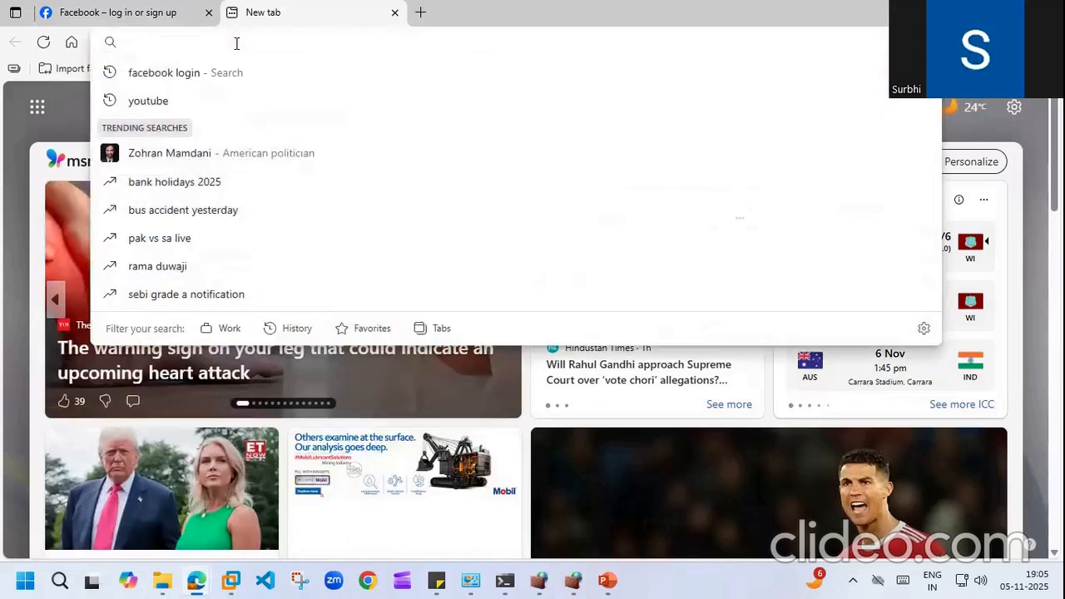
pyautogui.write('face')
pyautogui.press('Right')
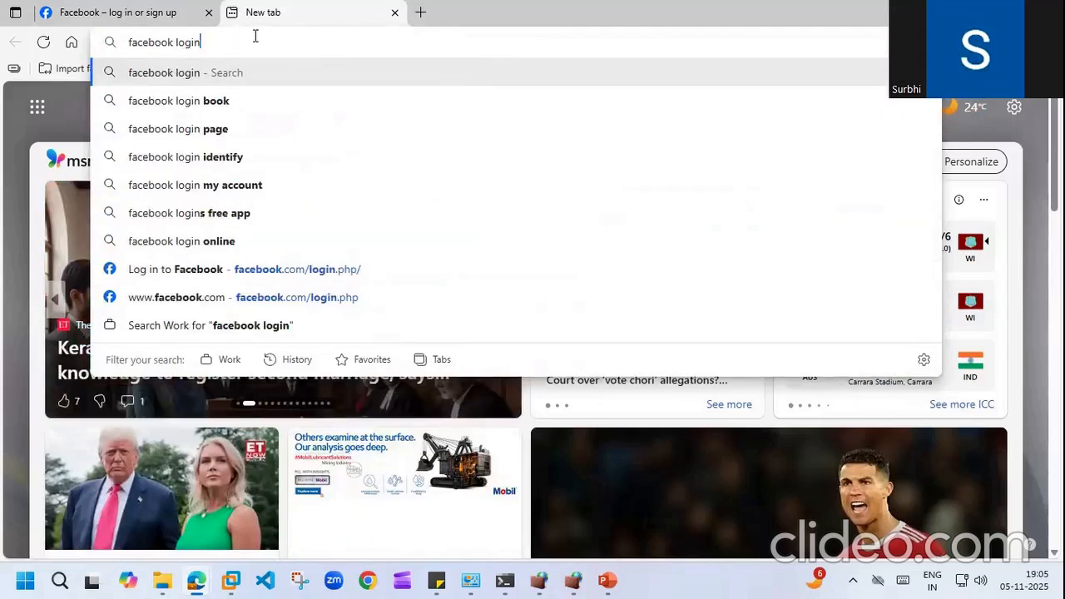
pyautogui.press('Return')
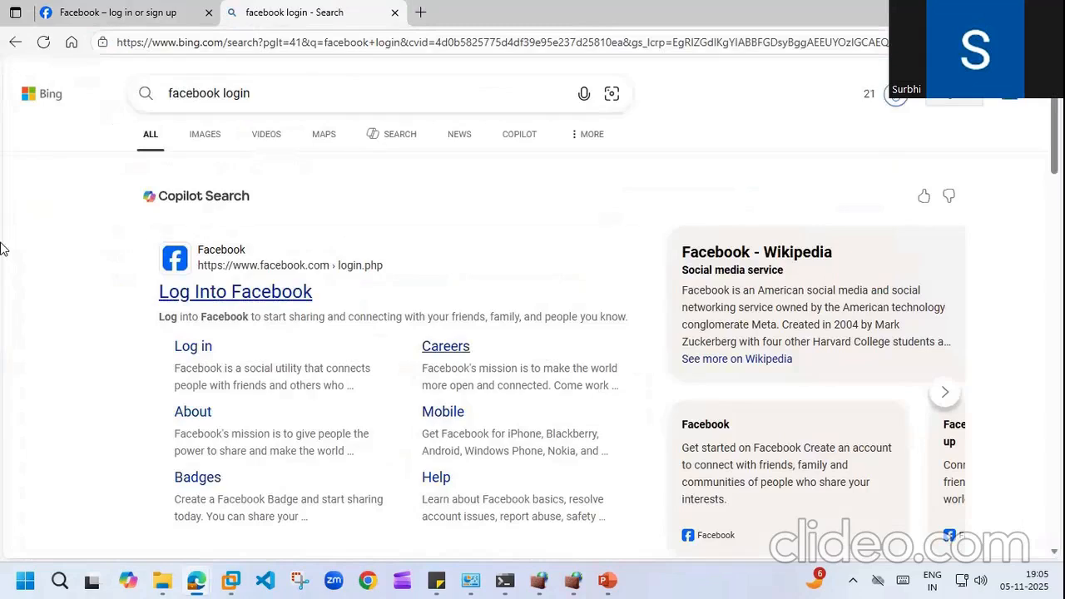
# Step: Open the Log Into Facebook result and close the other two tabs
pyautogui.click(211, 293)
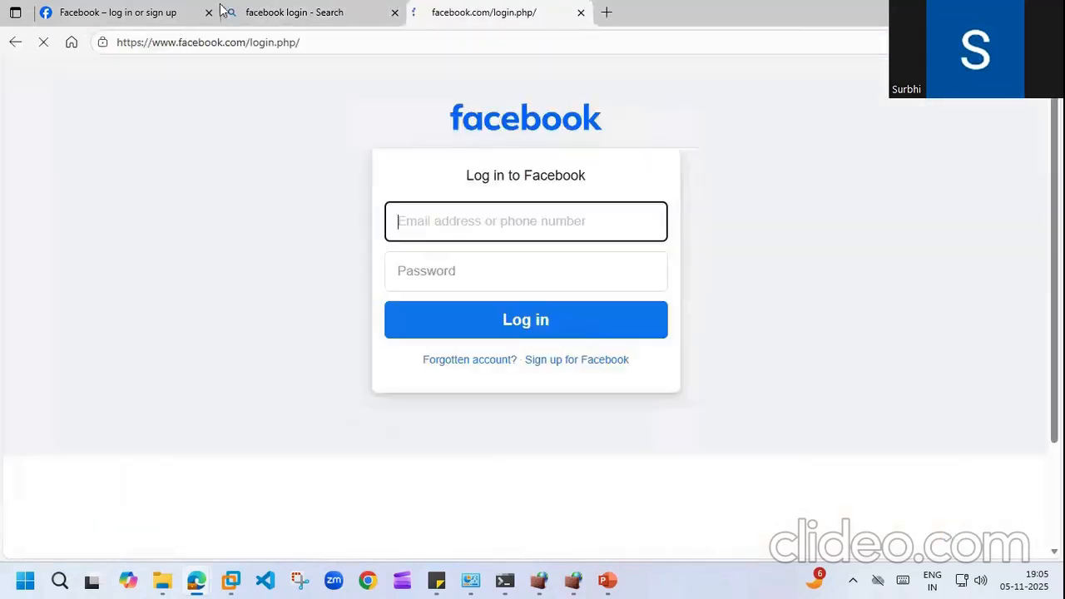
pyautogui.click(209, 13)
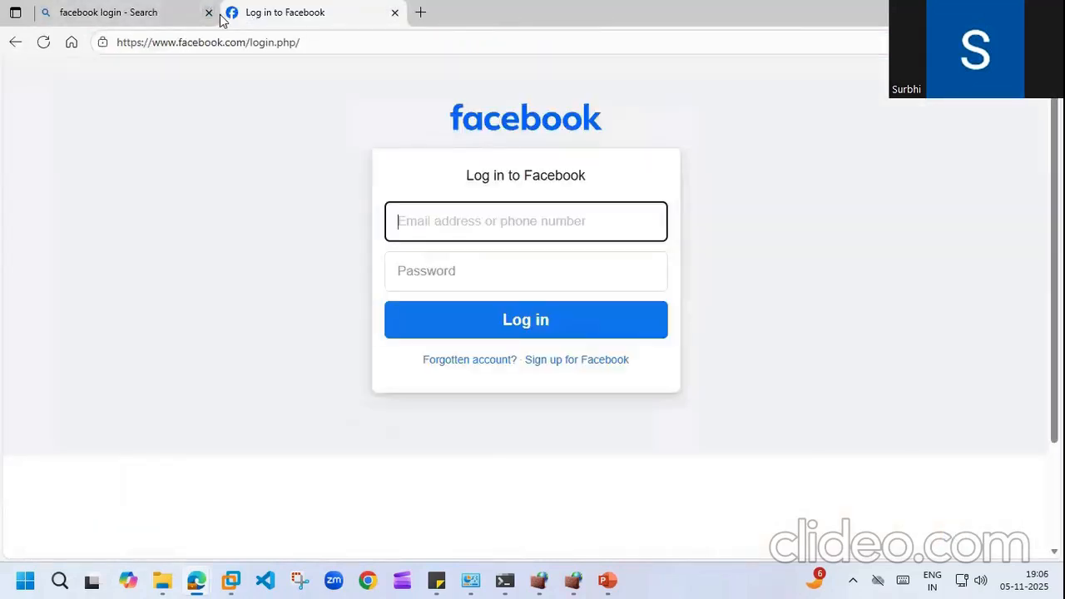
pyautogui.click(208, 12)
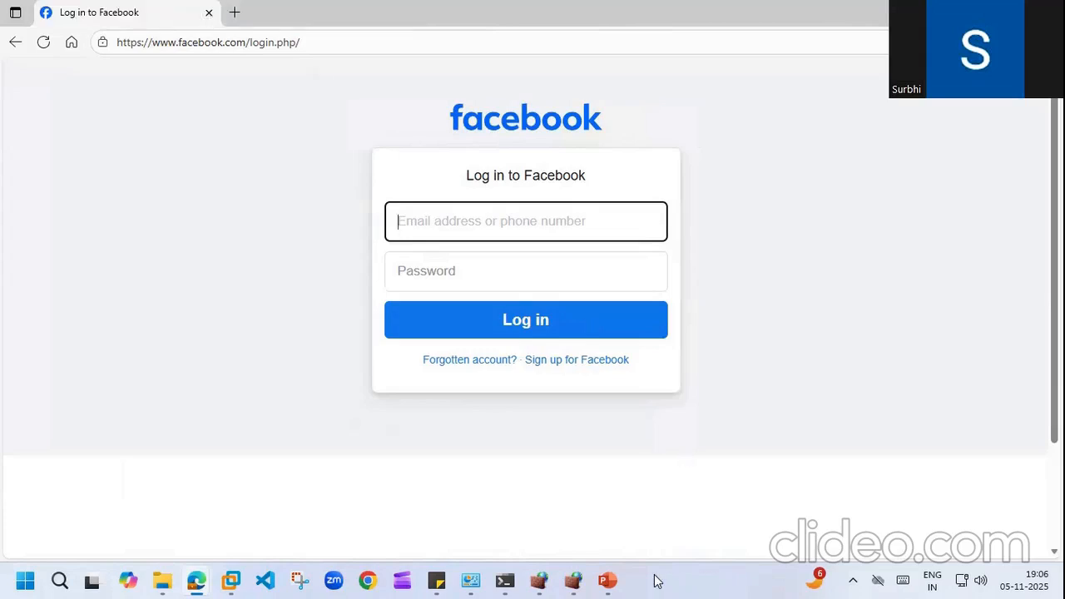
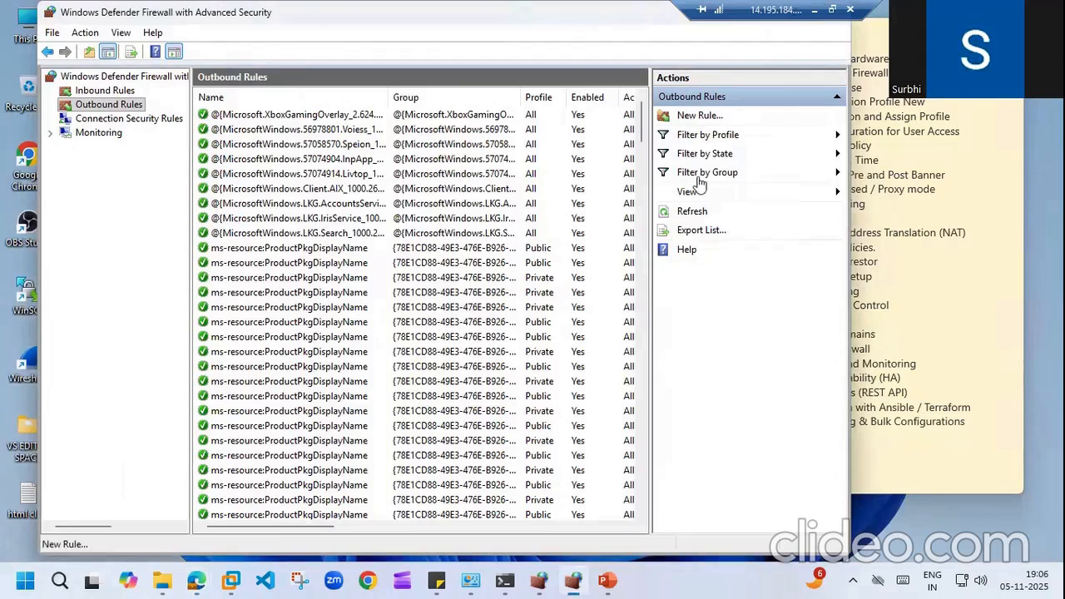
pyautogui.click(676, 119)
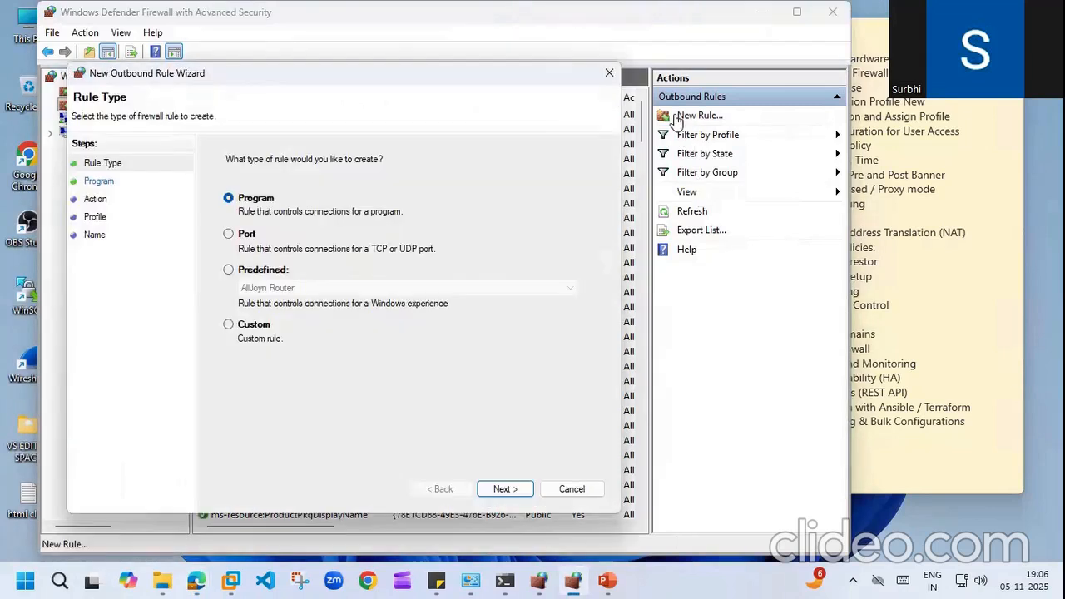
pyautogui.click(229, 326)
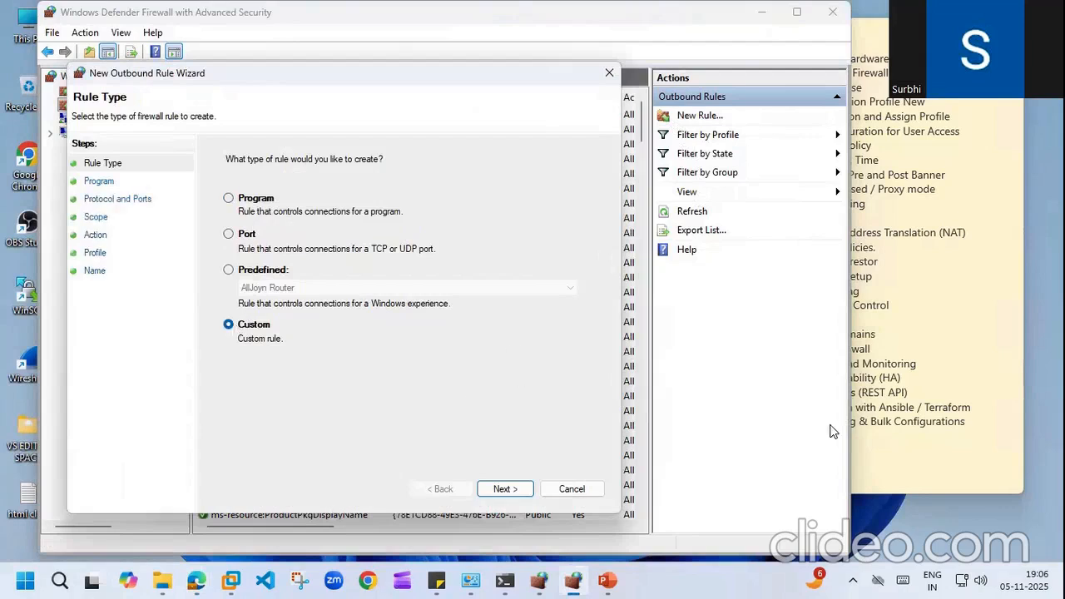
pyautogui.click(505, 580)
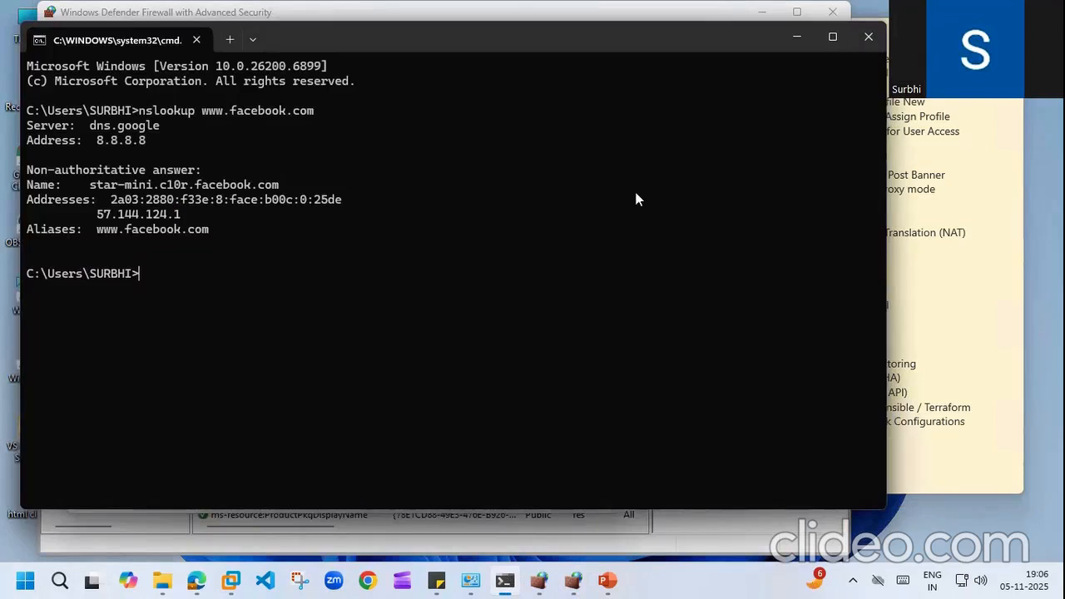
# Step: Copy Facebook's IPv6 address 2a03:2880:f33e:8:face:b00c:0:25de from the nslookup output
pyautogui.moveTo(106, 200); pyautogui.dragTo(340, 198)
pyautogui.hotkey('ctrl', 'c')
pyautogui.hotkey('ctrl', 'v')
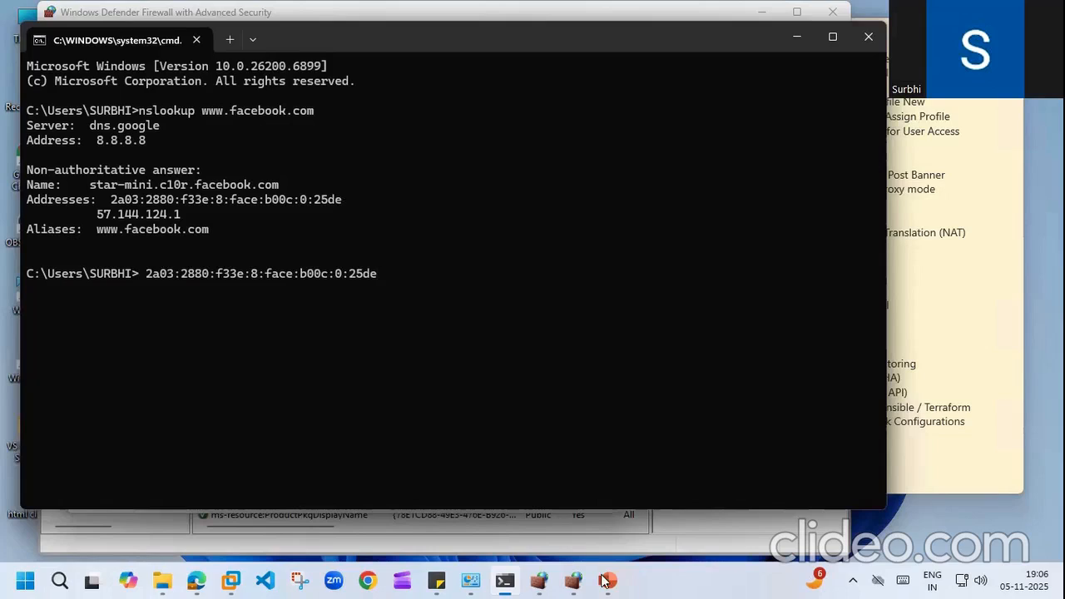
pyautogui.click(574, 581)
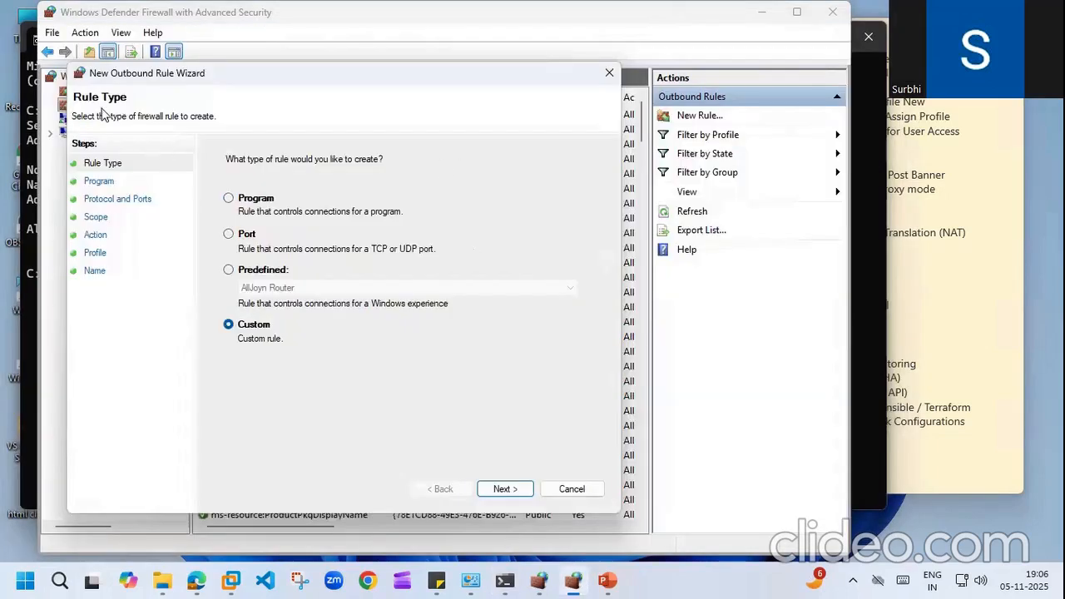
# Step: Keep all programs and any protocol, and restrict the rule to specific remote IP addresses
pyautogui.click(505, 489)
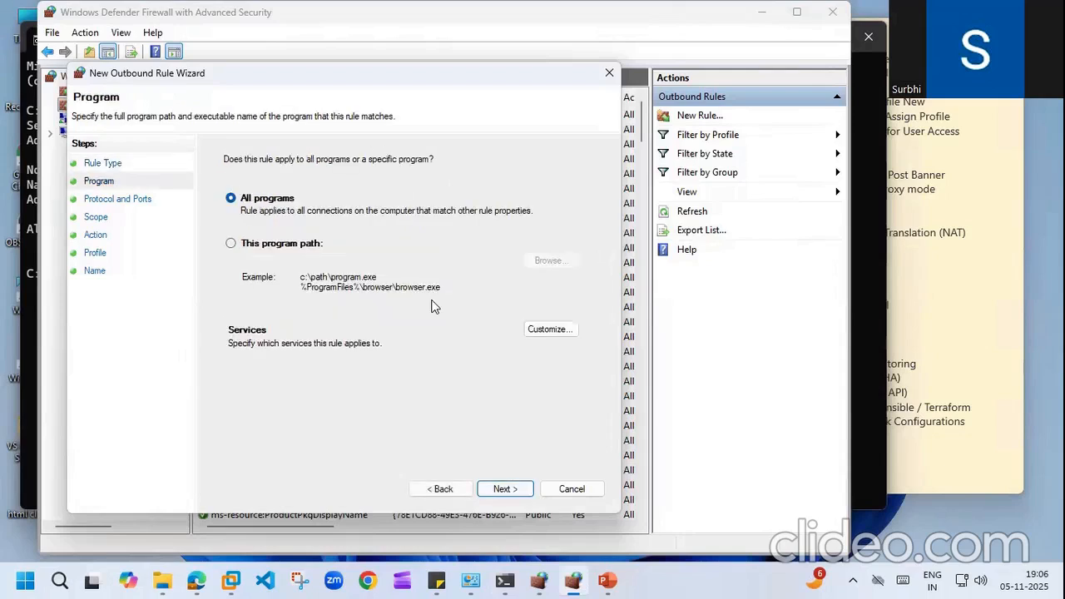
pyautogui.click(503, 490)
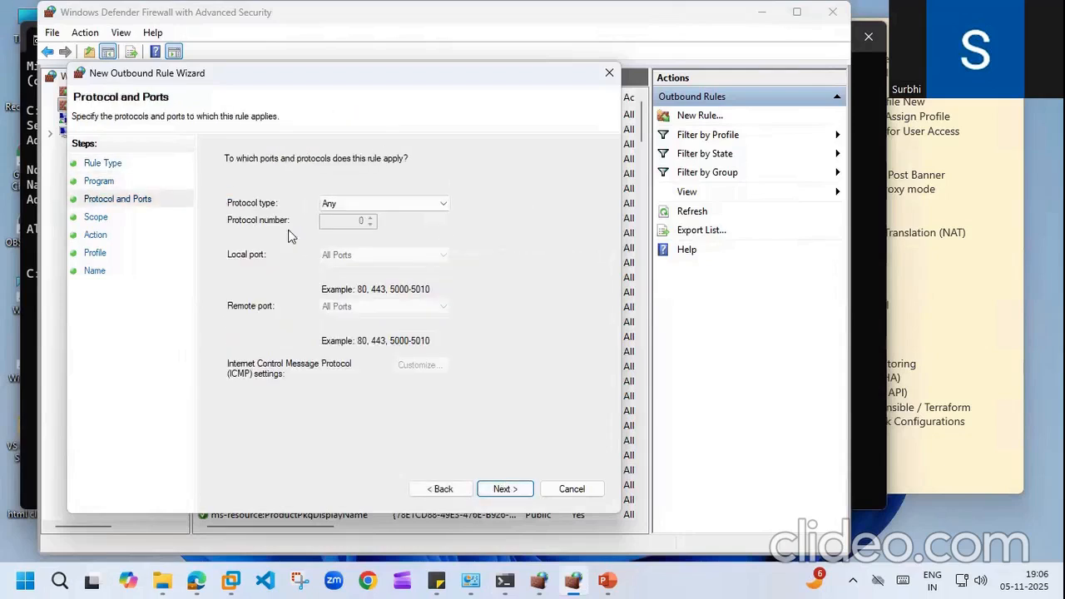
pyautogui.click(506, 490)
pyautogui.click(291, 375)
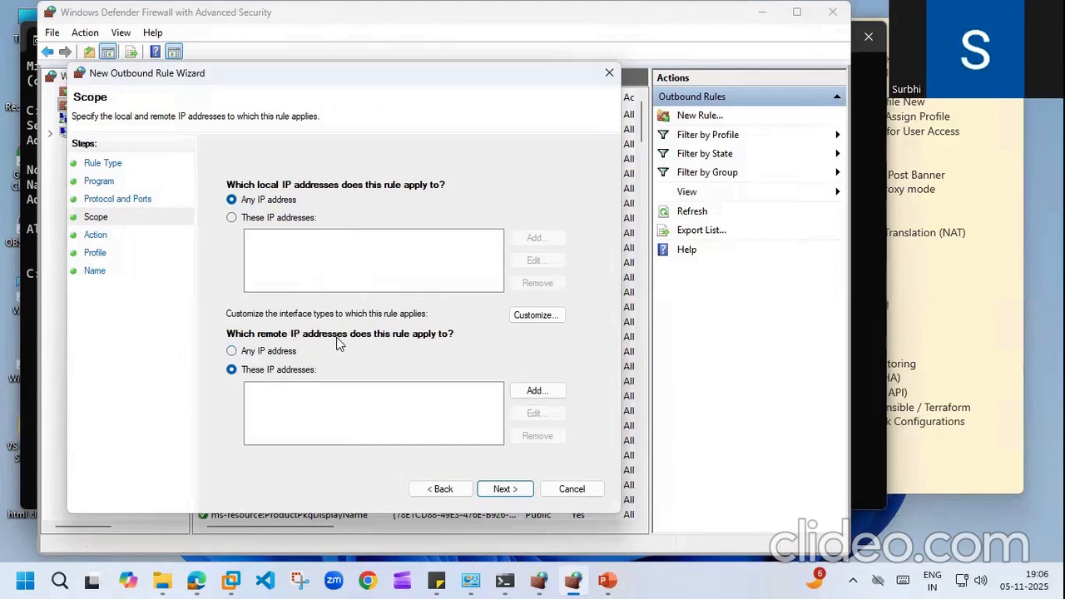
pyautogui.click(506, 489)
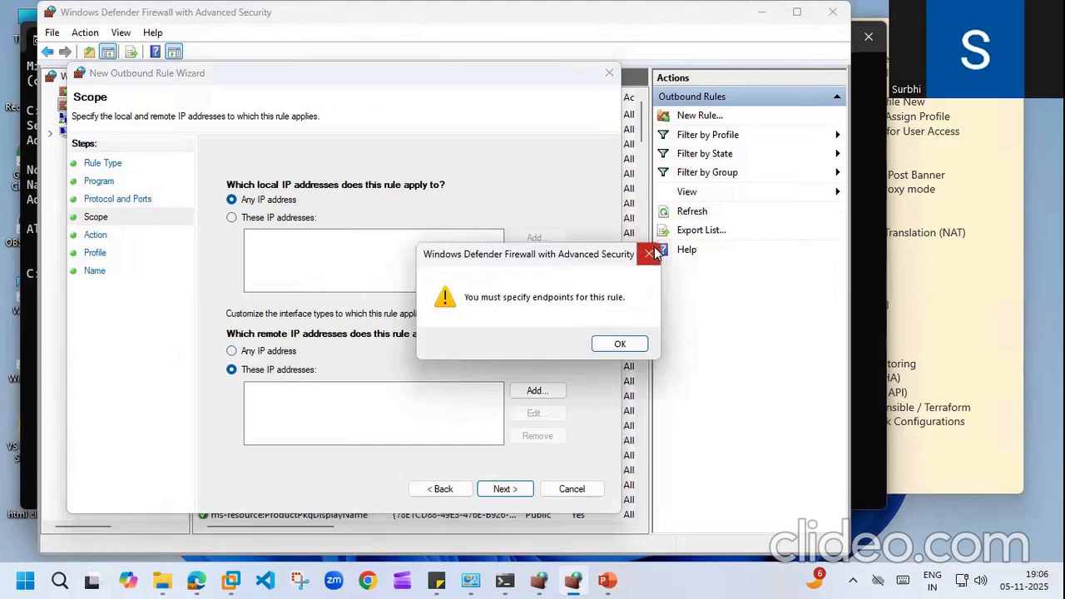
pyautogui.click(596, 338)
# Step: Add 2a03:2880:f33e:8:face:b00c:0:25de as a remote IP address
pyautogui.click(538, 392)
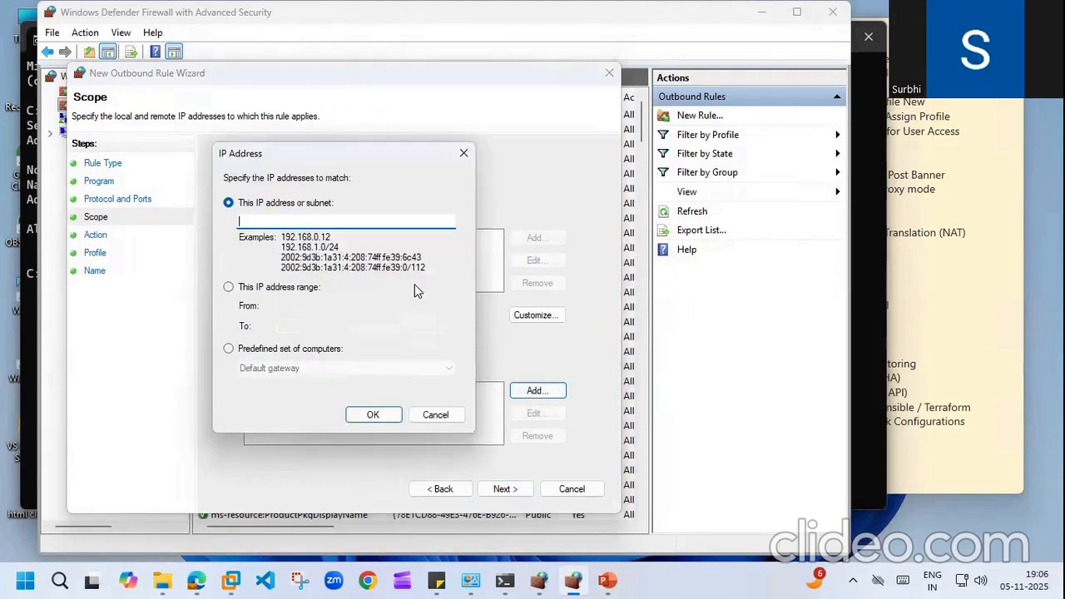
pyautogui.rightClick(299, 225)
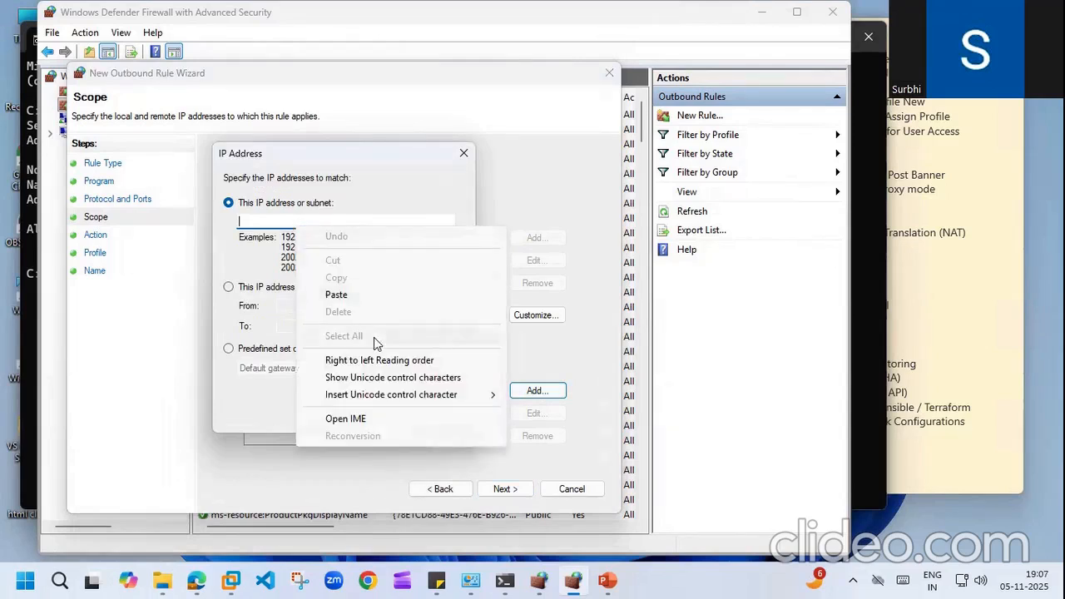
pyautogui.click(336, 295)
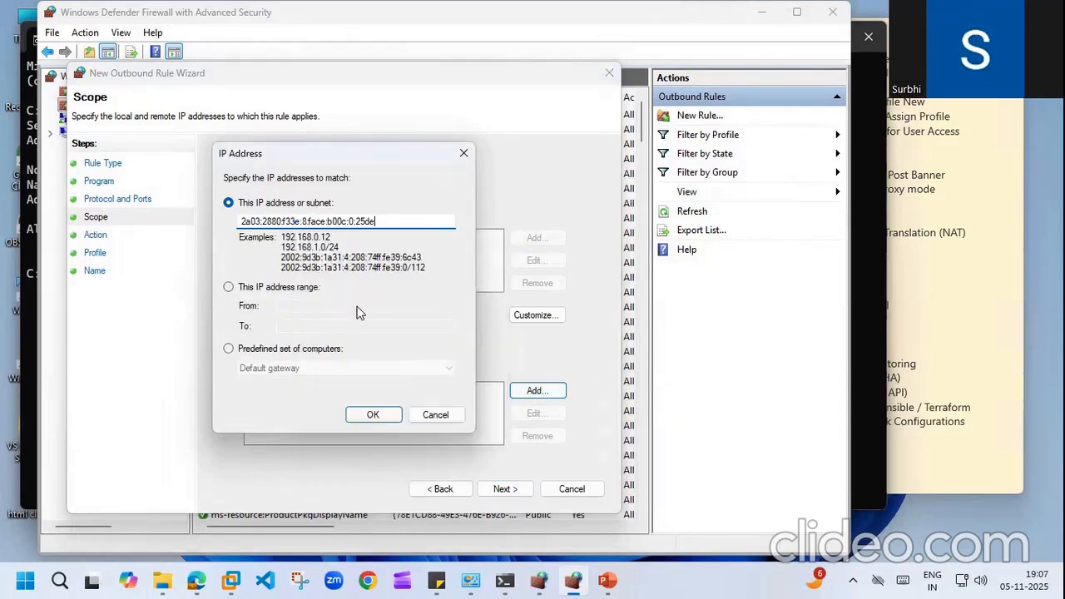
pyautogui.click(375, 416)
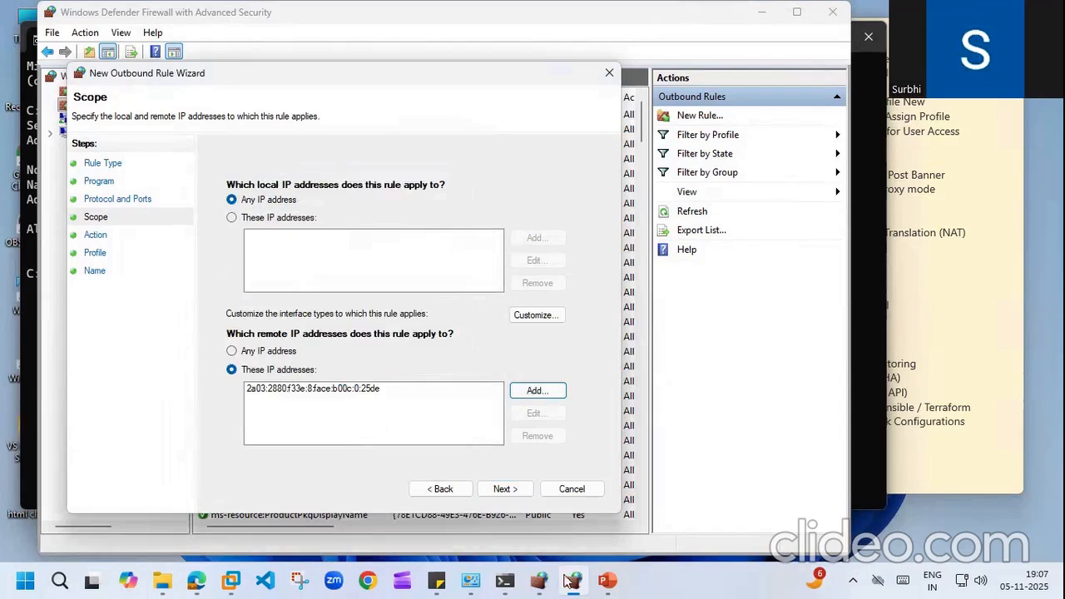
# Step: Copy 57.144.124.1 from Command Prompt, add it as a second remote address, and continue
pyautogui.click(504, 581)
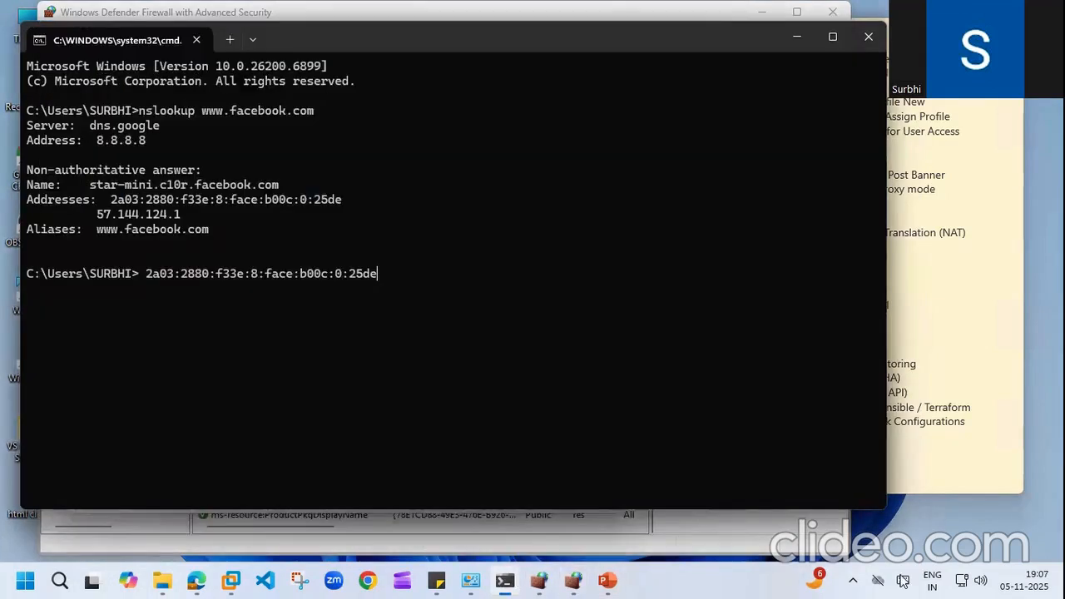
pyautogui.moveTo(93, 213); pyautogui.dragTo(173, 221)
pyautogui.rightClick(173, 214)
pyautogui.click(574, 581)
pyautogui.click(537, 390)
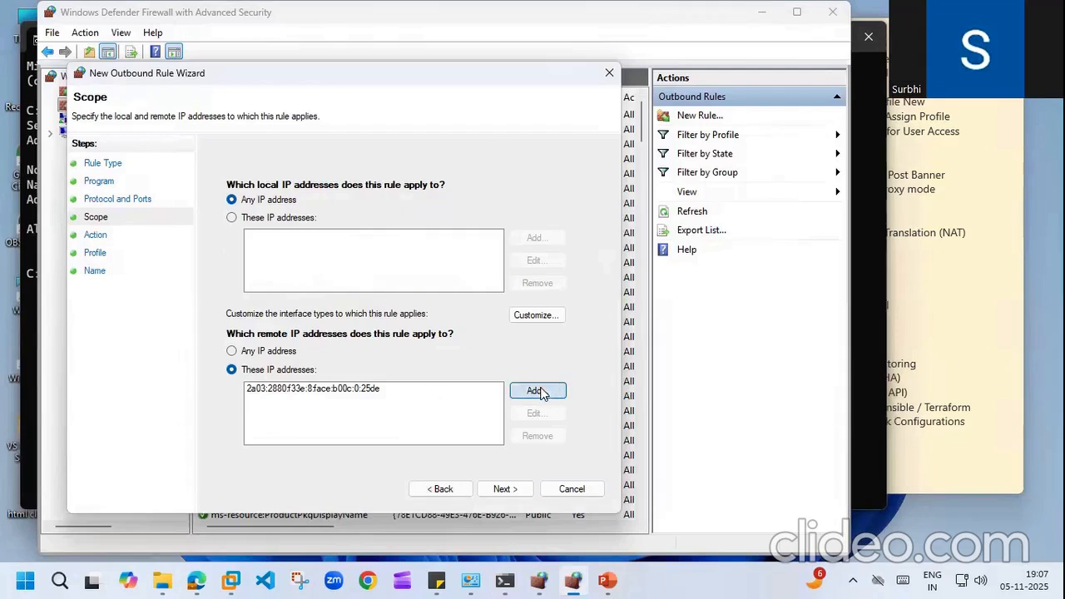
pyautogui.rightClick(323, 221)
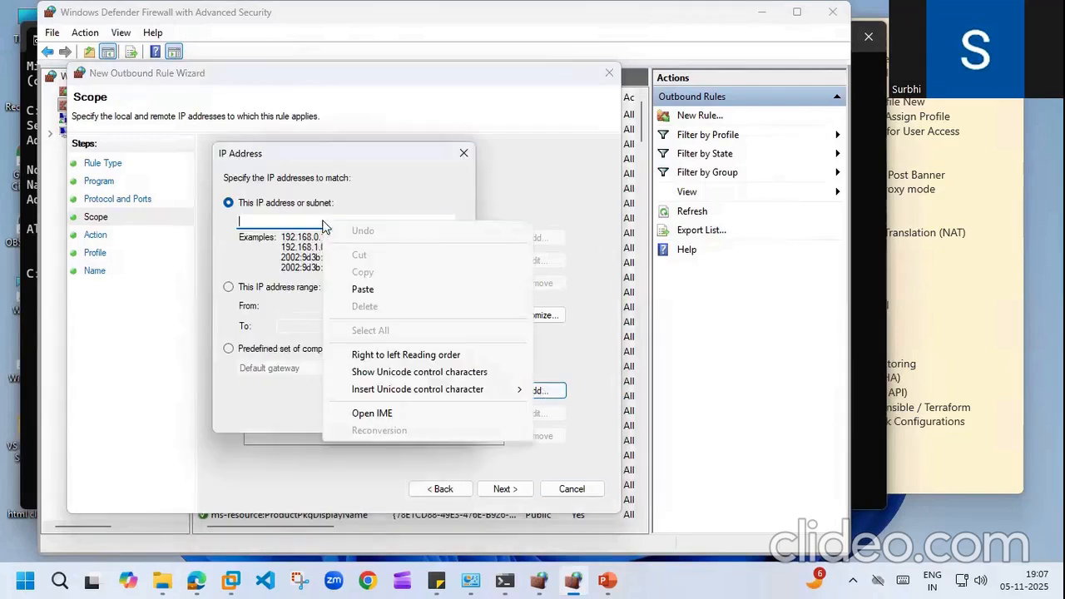
pyautogui.click(363, 290)
pyautogui.click(376, 413)
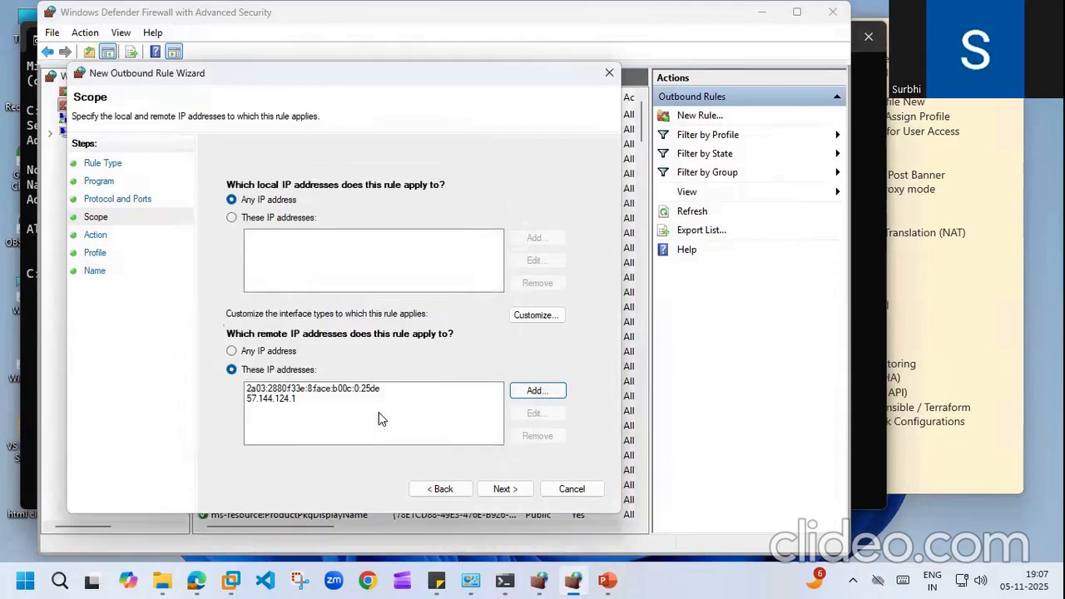
pyautogui.click(507, 489)
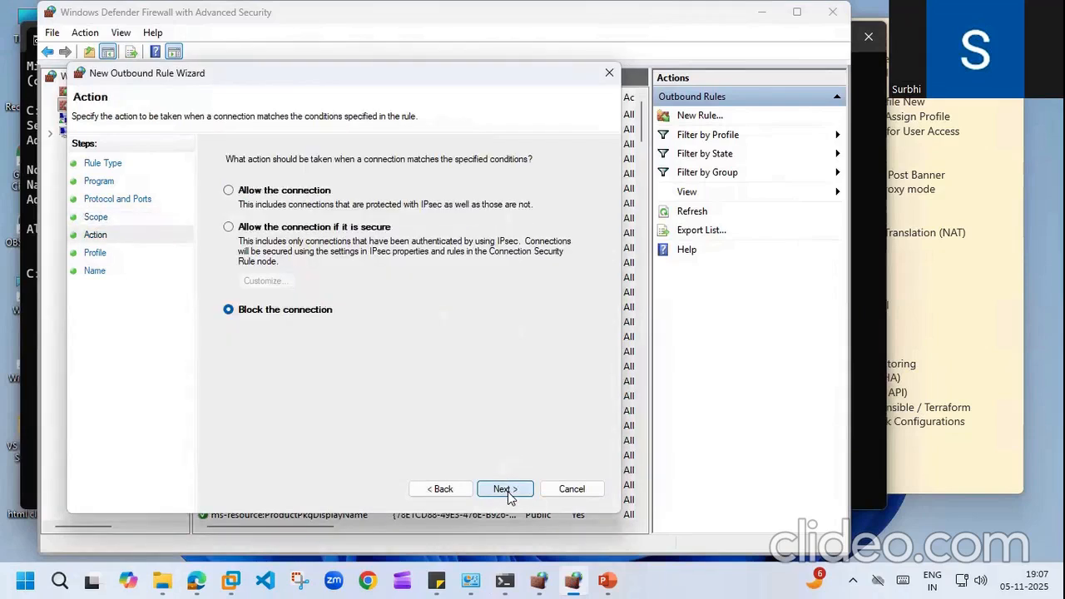
pyautogui.click(507, 490)
pyautogui.click(507, 490)
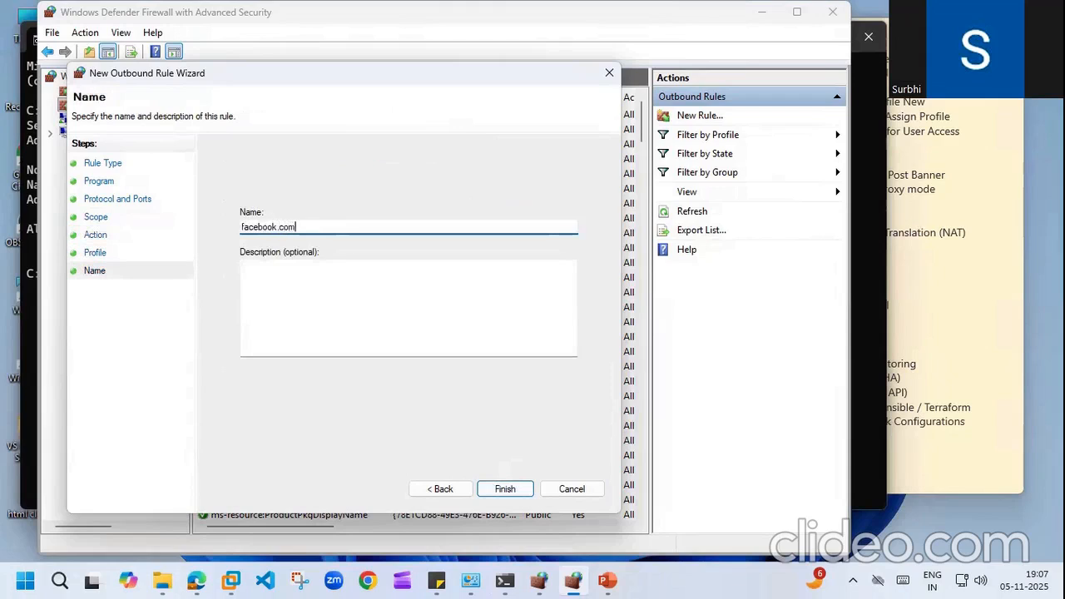
pyautogui.write('www.')
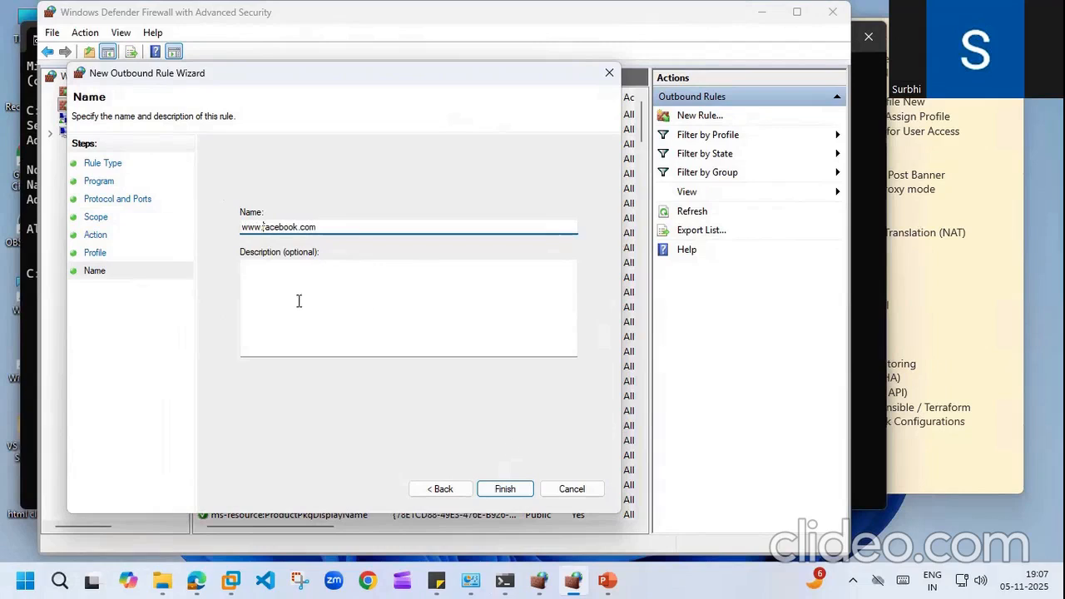
pyautogui.click(503, 490)
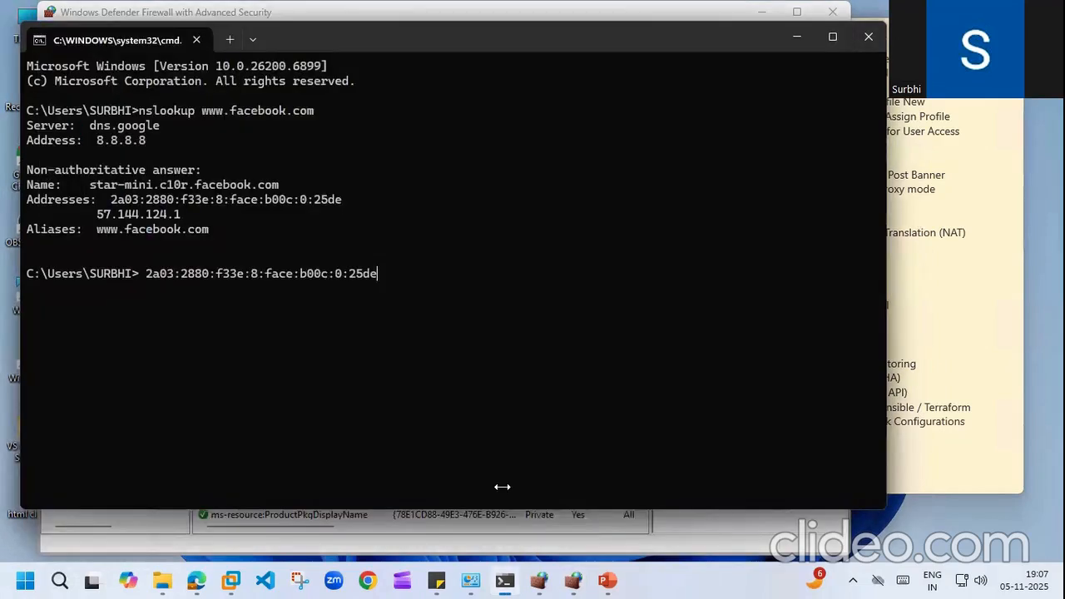
pyautogui.click(574, 580)
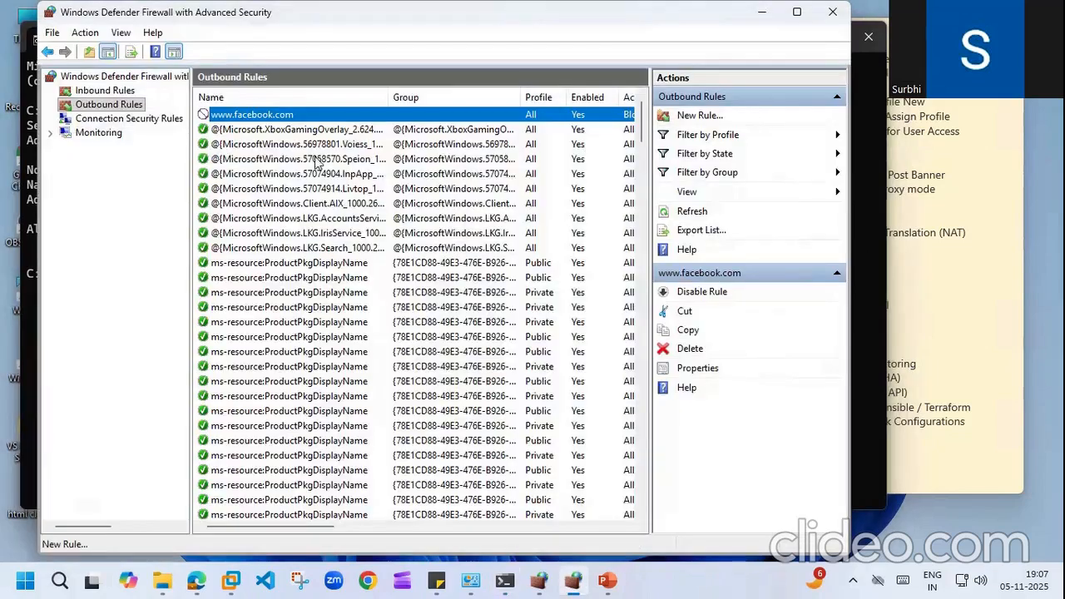
pyautogui.click(250, 114)
pyautogui.click(196, 580)
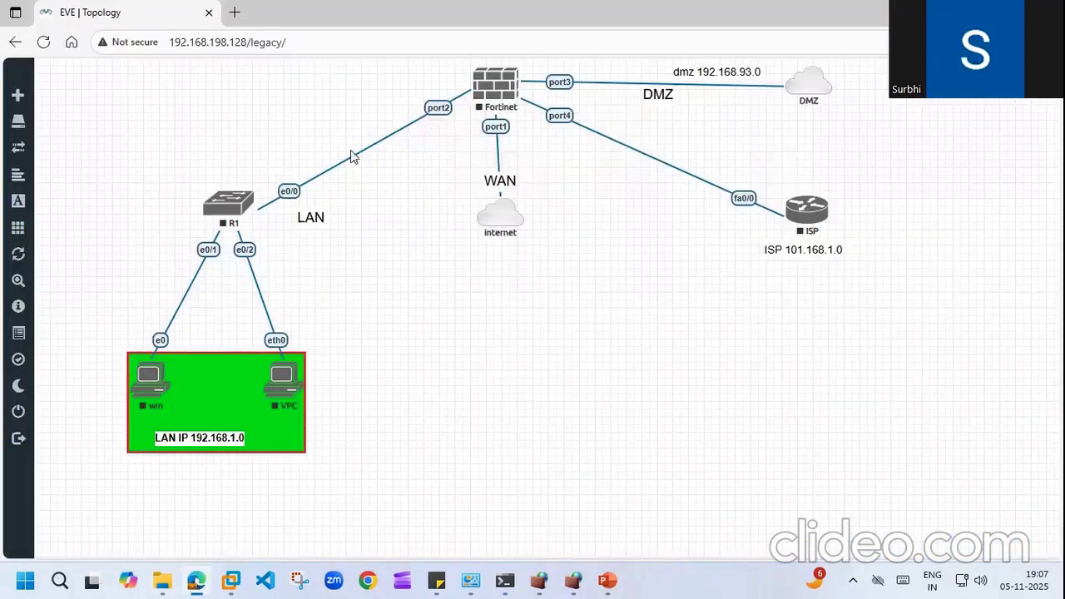
pyautogui.click(235, 12)
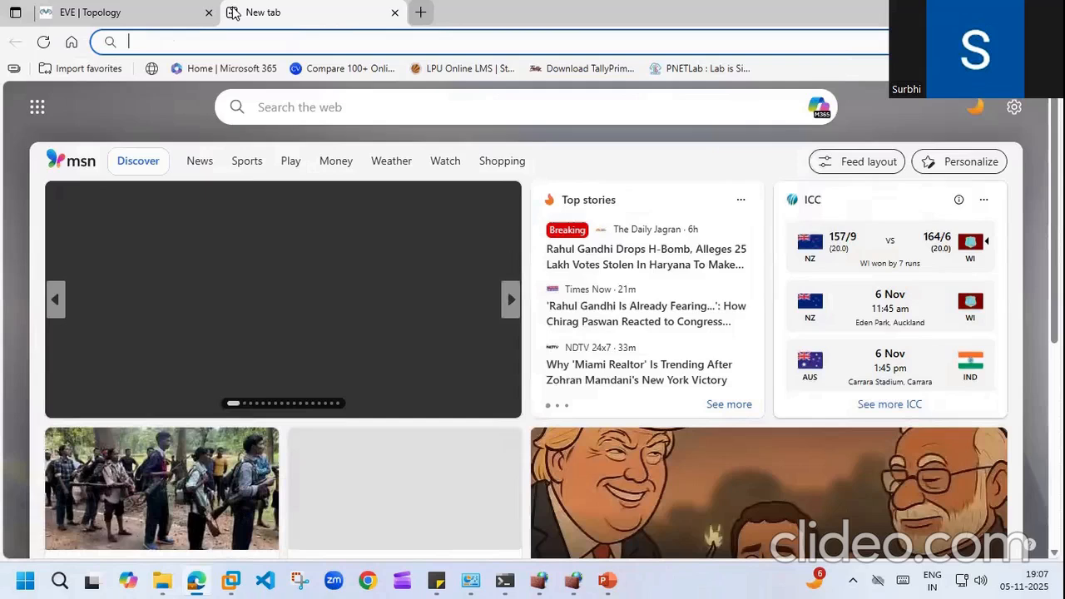
pyautogui.click(222, 42)
pyautogui.write('facebook.com')
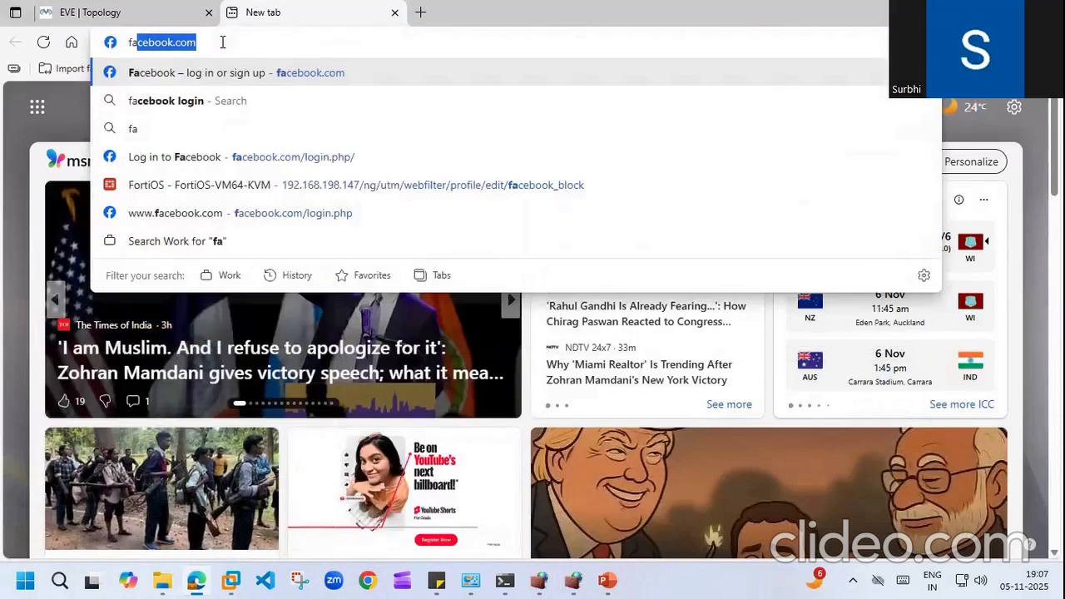
pyautogui.press('Right')
pyautogui.press('BackSpace')
pyautogui.press('BackSpace')
pyautogui.press('BackSpace')
pyautogui.press('BackSpace')
pyautogui.press('BackSpace')
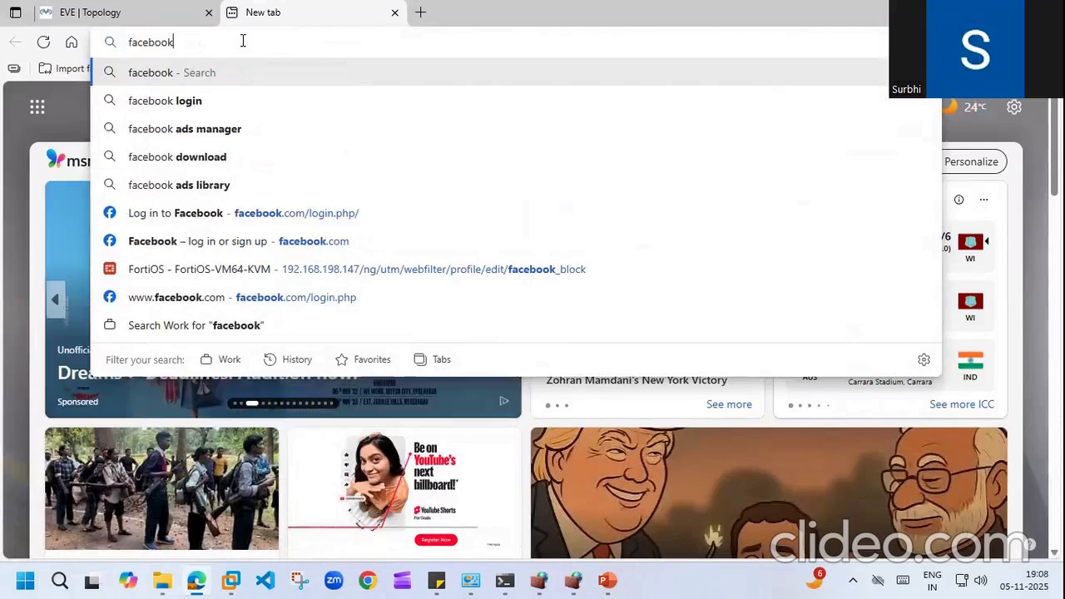
pyautogui.write('.com')
pyautogui.press('Return')
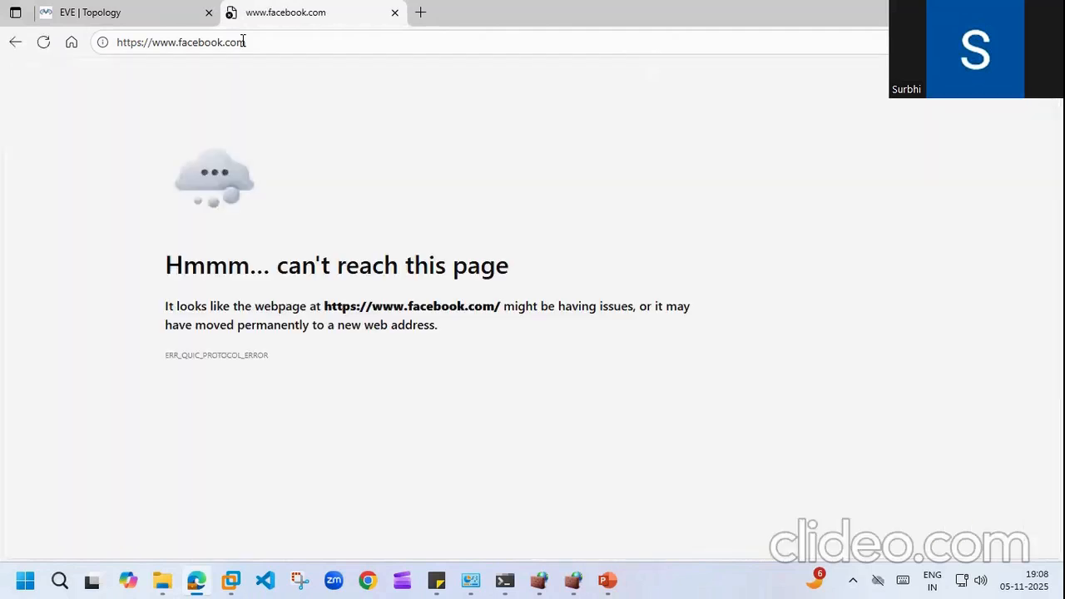
pyautogui.press('F5')
pyautogui.click(575, 581)
pyautogui.click(577, 581)
pyautogui.click(575, 581)
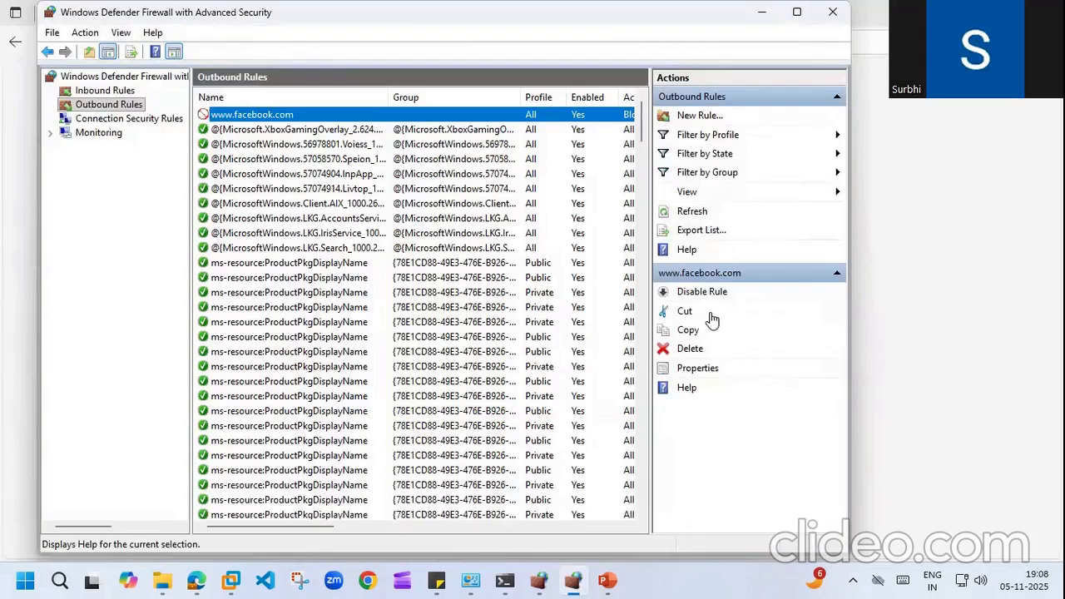
pyautogui.click(696, 348)
pyautogui.click(556, 345)
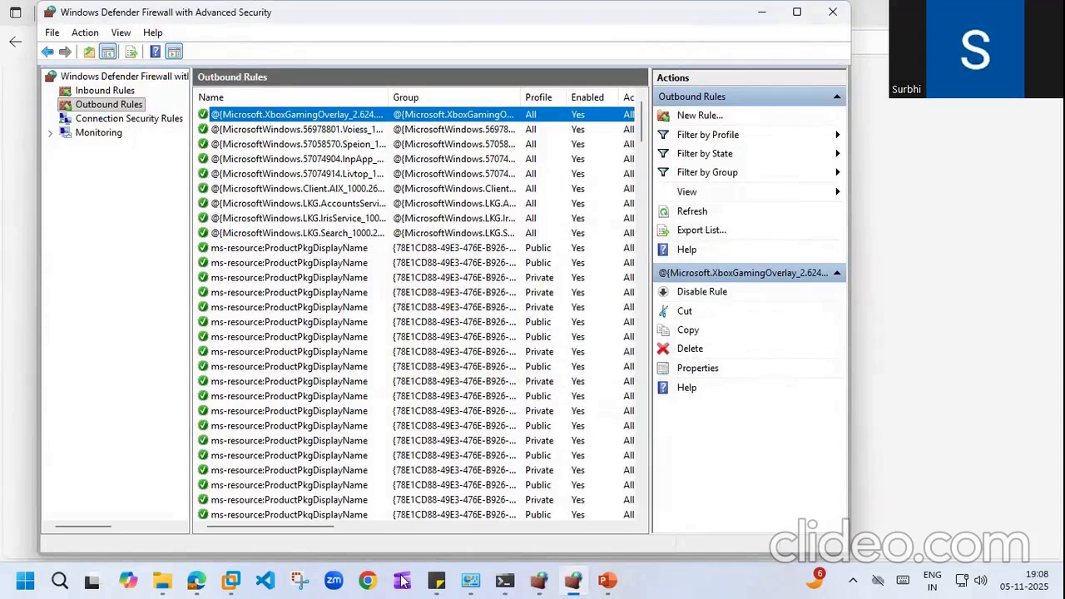
# Step: Reload the Facebook tab to confirm it now loads, then close that tab
pyautogui.click(198, 581)
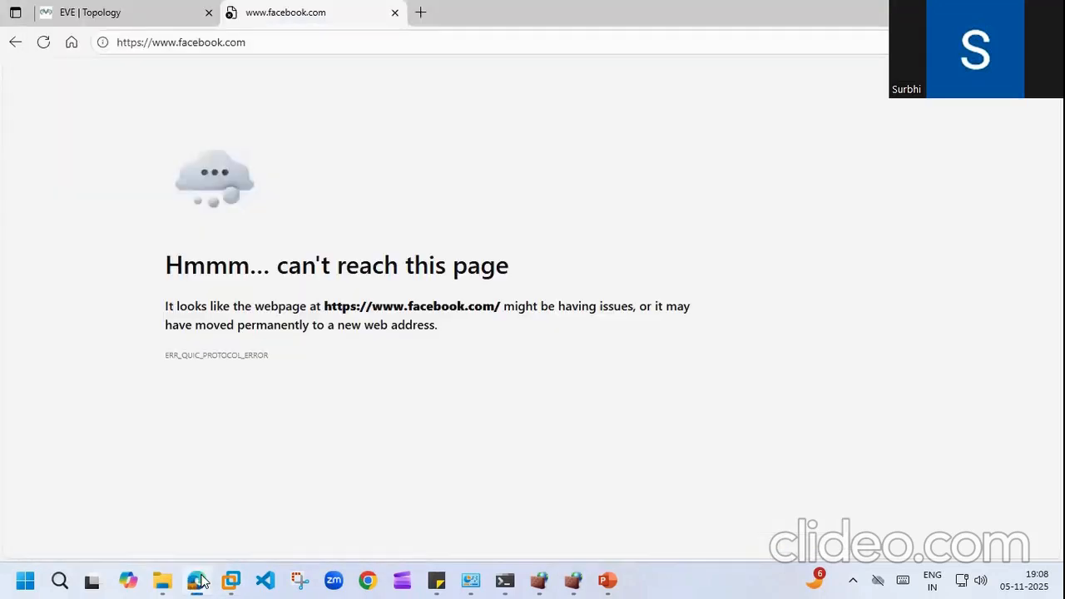
pyautogui.click(43, 46)
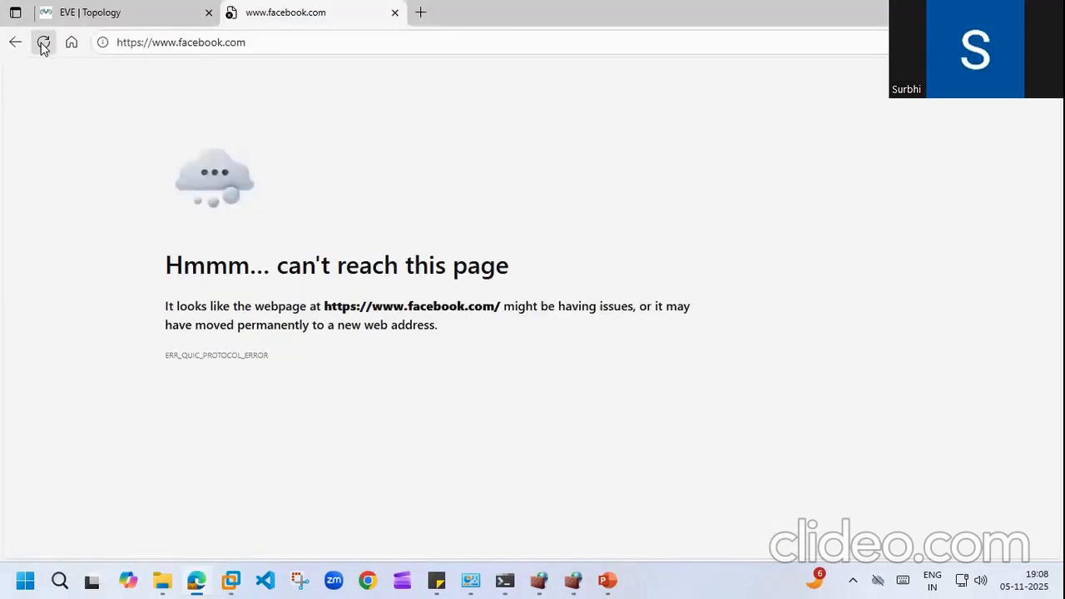
pyautogui.click(395, 12)
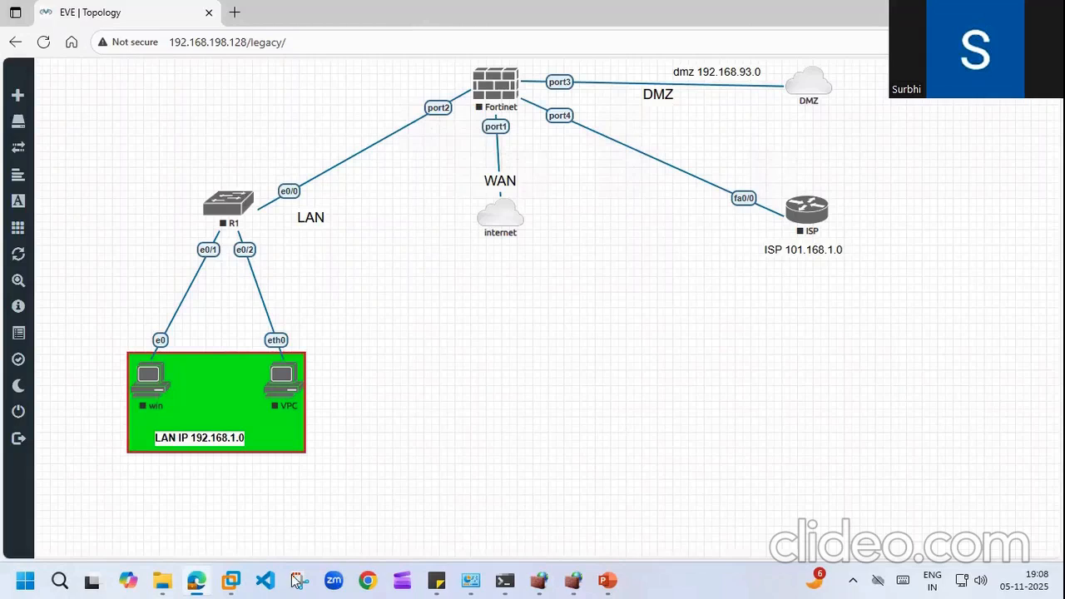
# Step: Check the EVE-NG and WEB_SERVER consoles in VMware, then open EVE-NG's VM settings
pyautogui.click(230, 580)
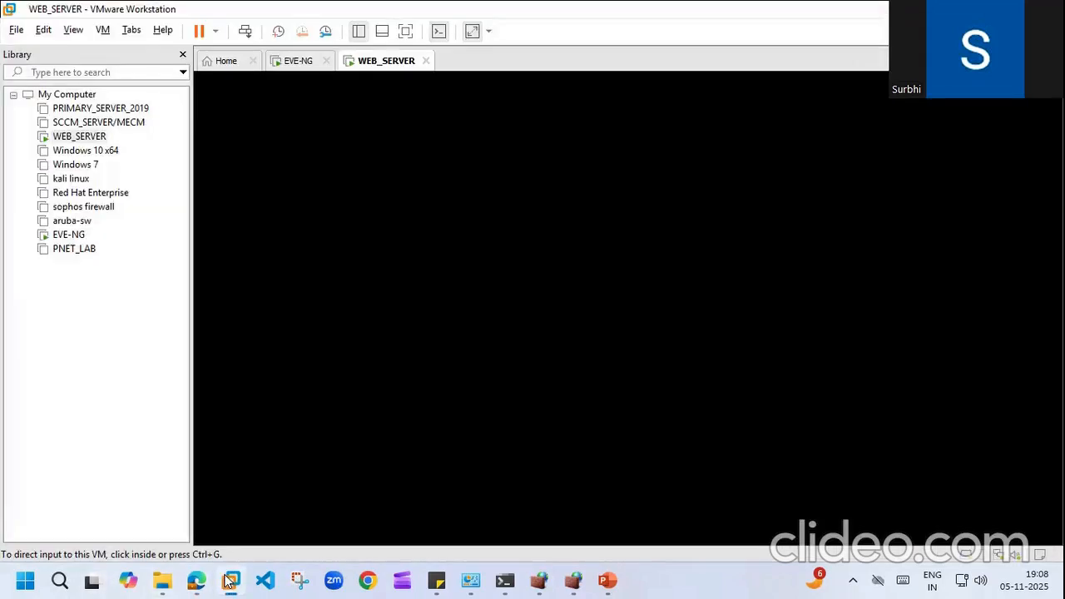
pyautogui.click(301, 61)
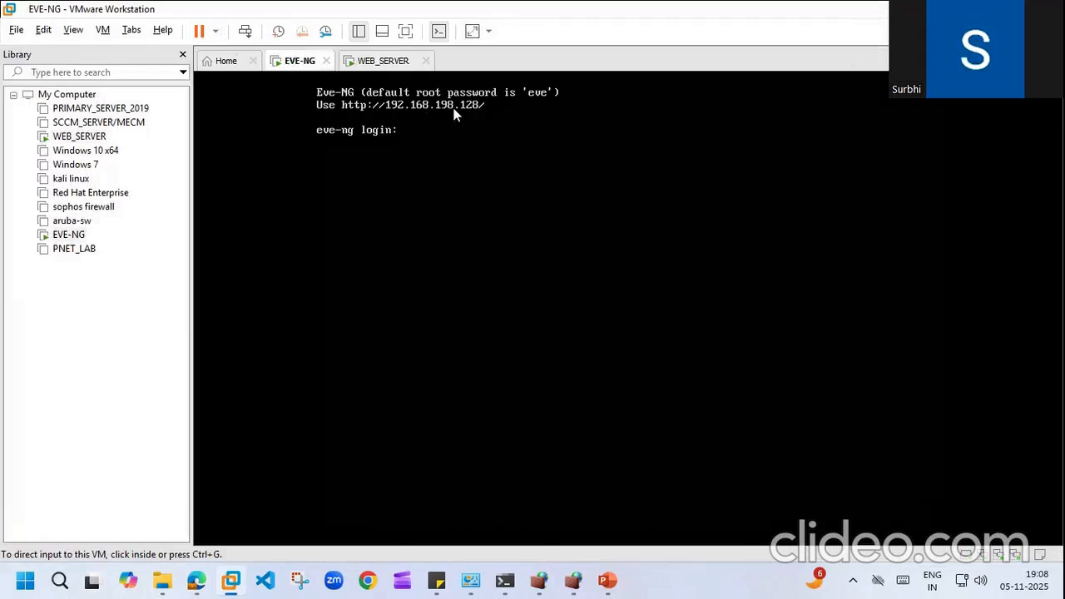
pyautogui.click(386, 67)
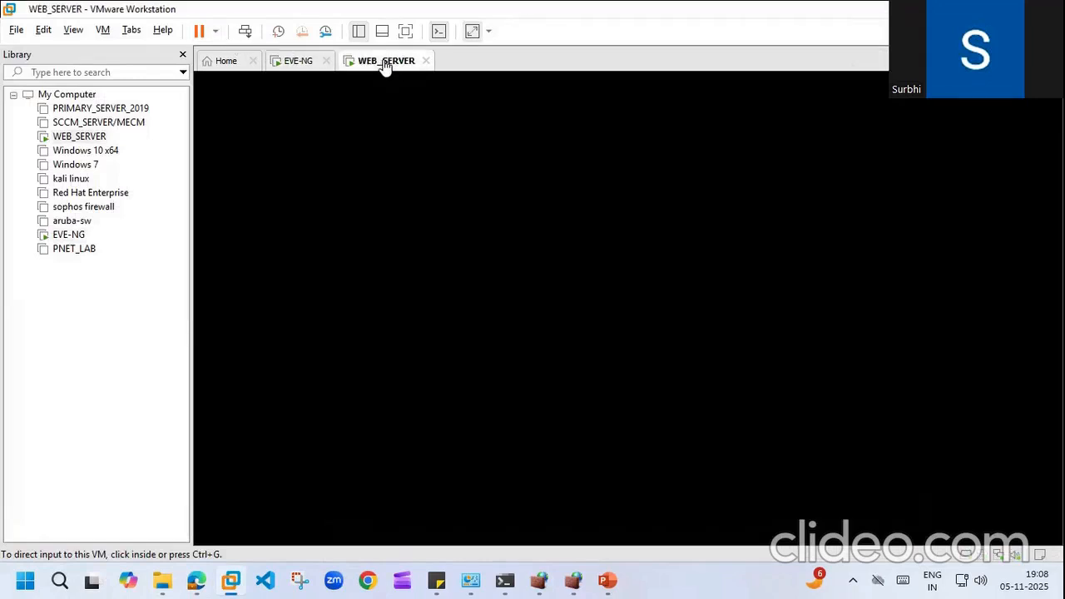
pyautogui.click(293, 65)
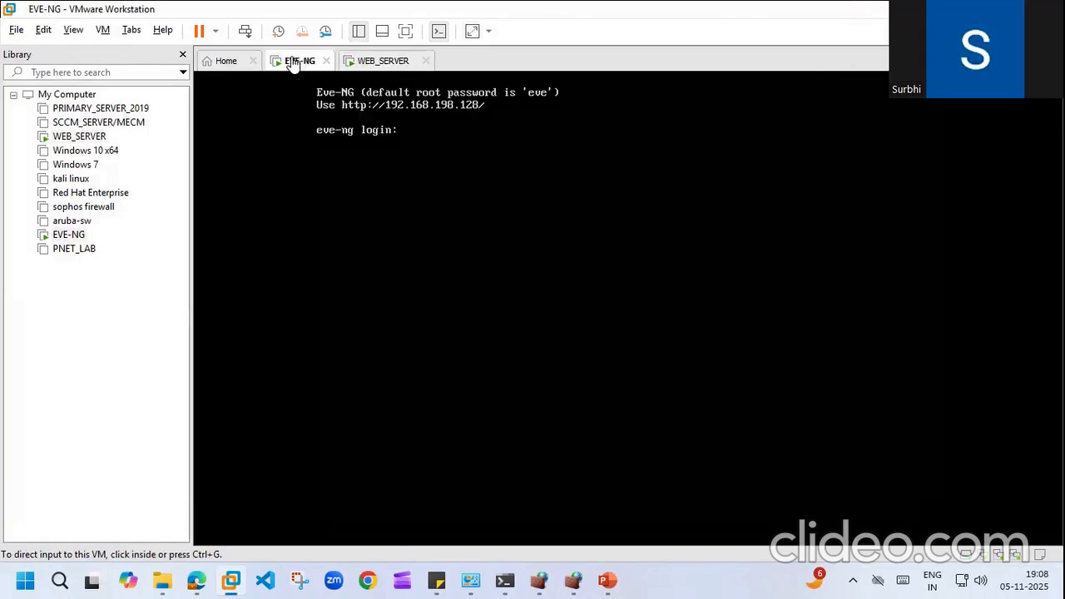
pyautogui.rightClick(79, 238)
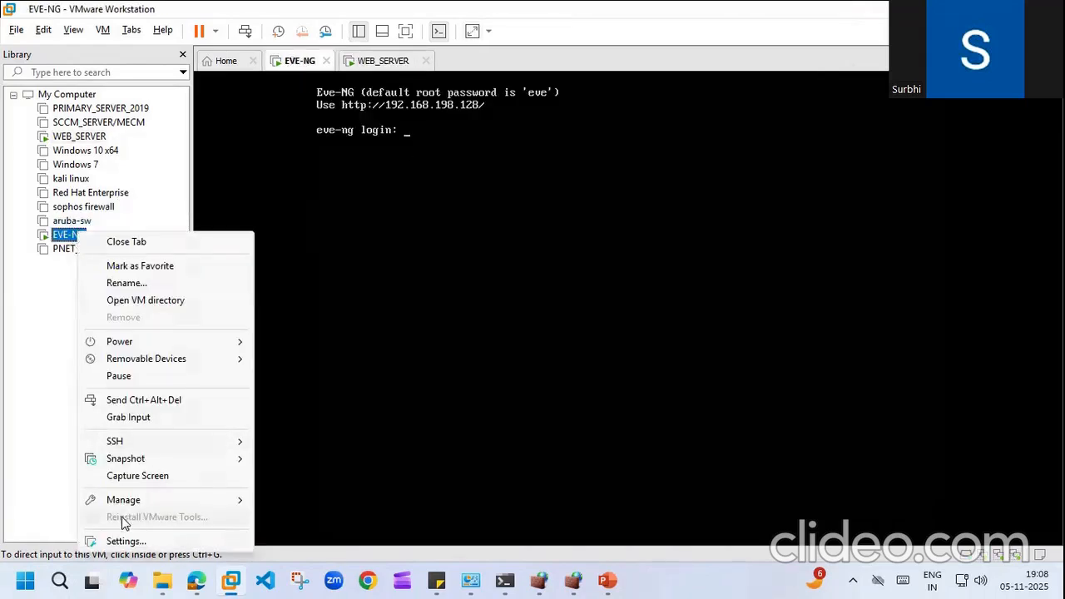
pyautogui.click(125, 542)
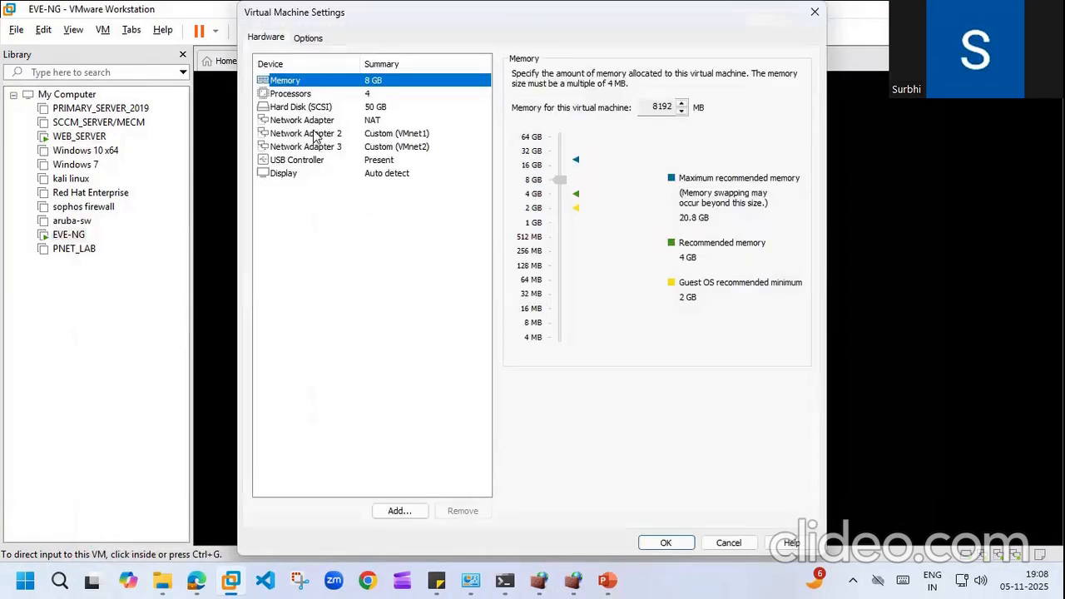
# Step: Review EVE-NG's adapters: NAT on adapter 1, host-only VMnet1 and VMnet2 on 2 and 3
pyautogui.click(313, 131)
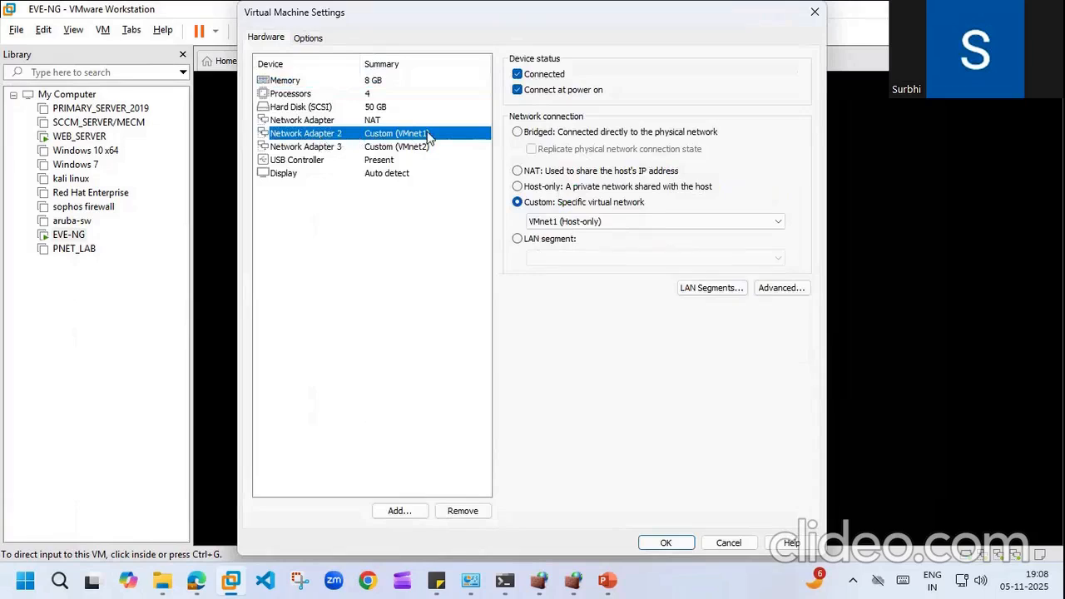
pyautogui.click(351, 118)
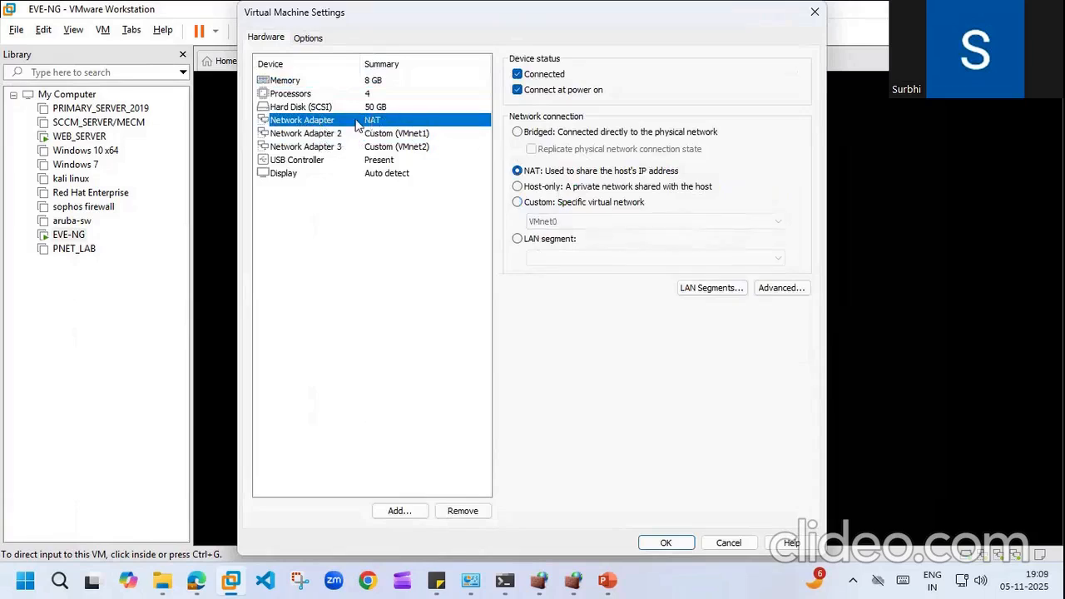
pyautogui.click(409, 135)
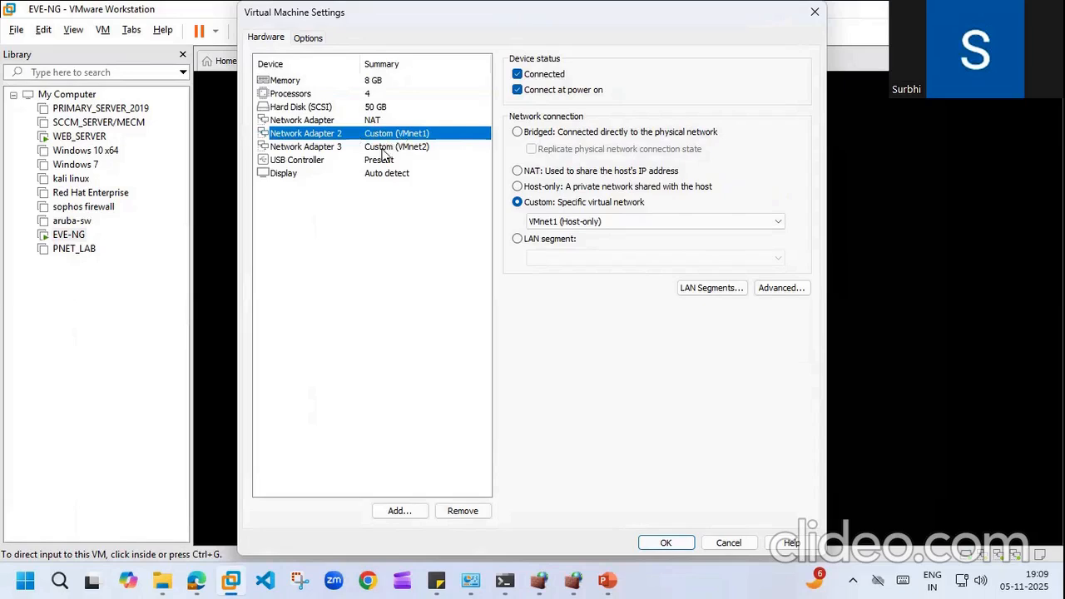
pyautogui.click(385, 150)
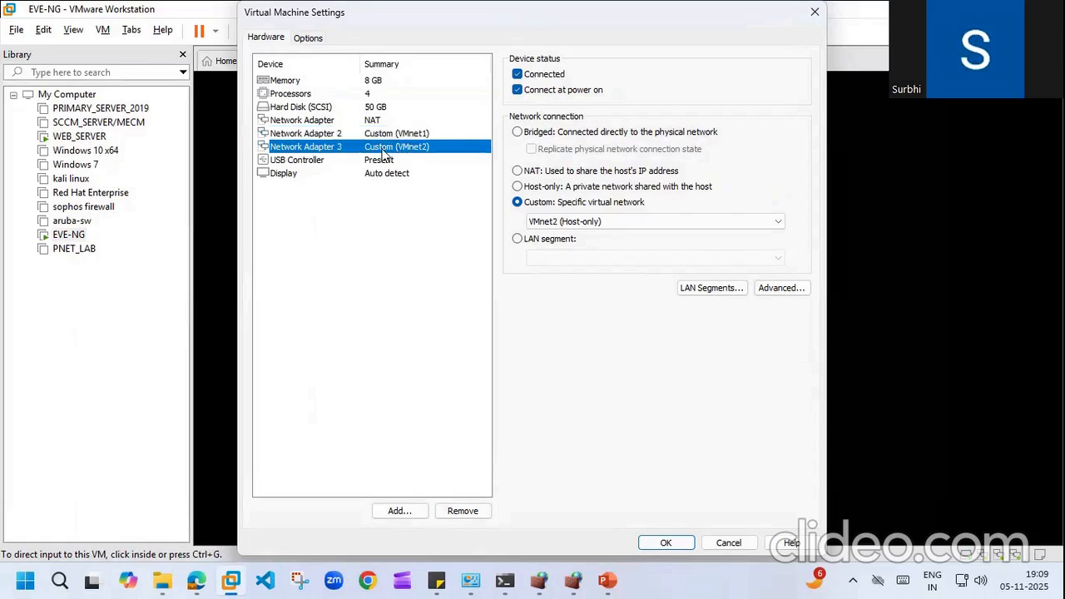
pyautogui.click(672, 545)
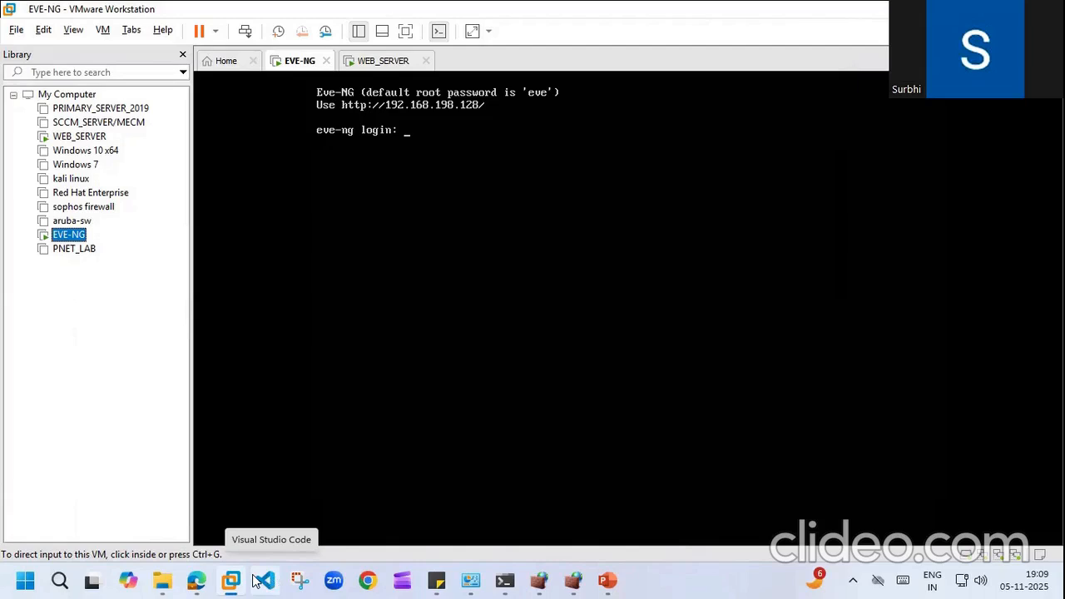
# Step: Start adding a Fortinet FortiGate node, browse its image versions, then cancel without adding it
pyautogui.click(200, 581)
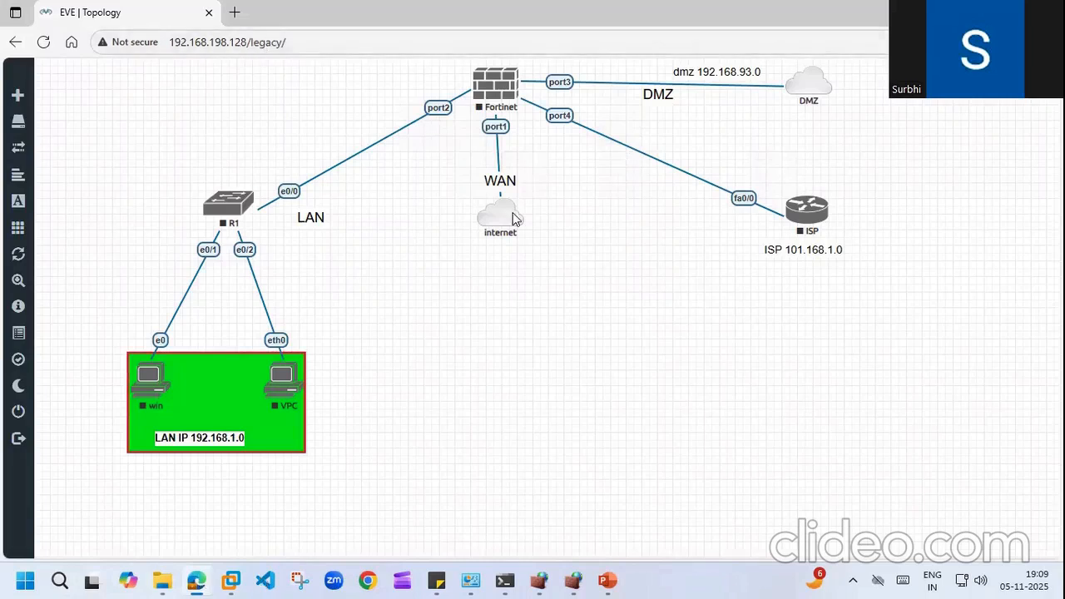
pyautogui.rightClick(601, 190)
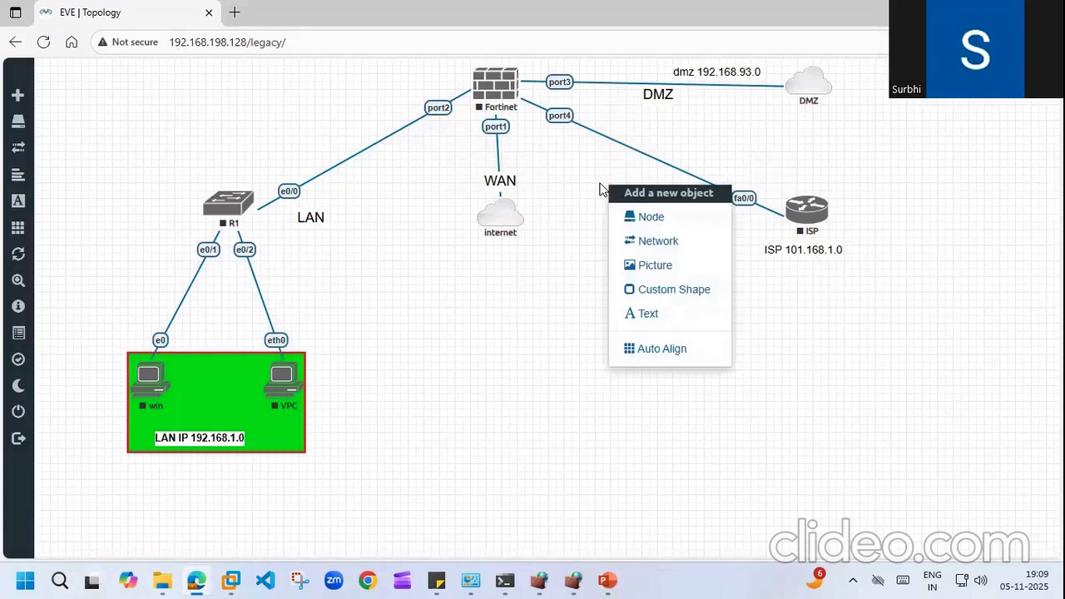
pyautogui.click(648, 217)
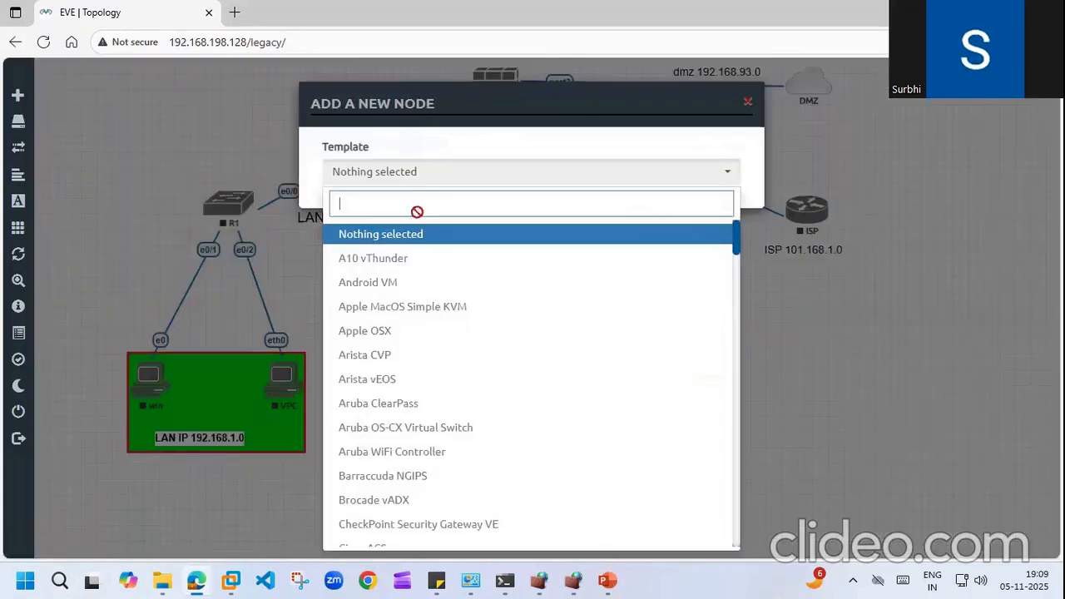
pyautogui.write('for')
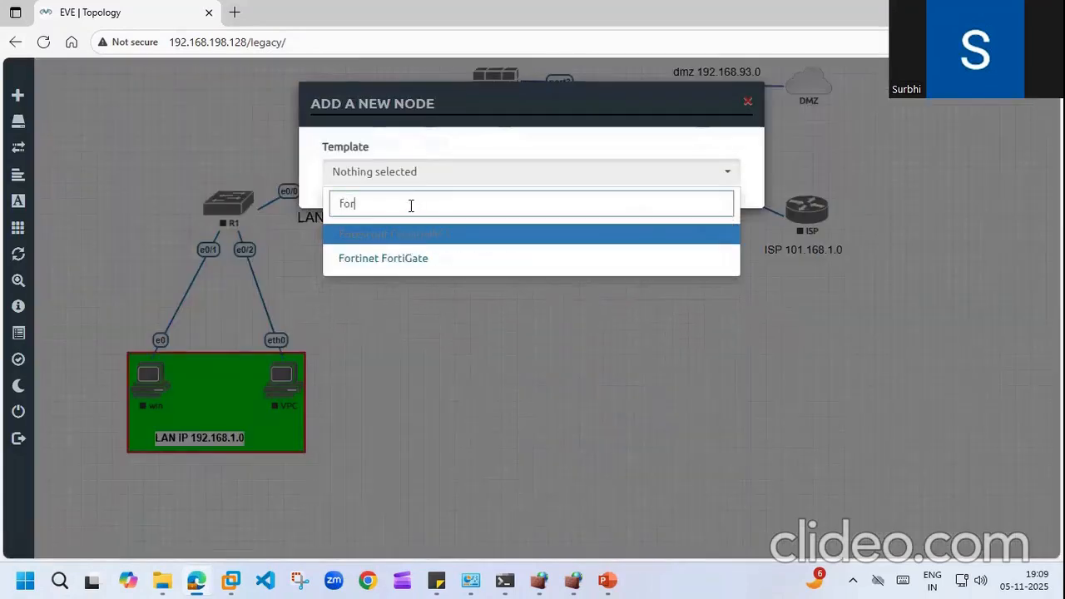
pyautogui.click(398, 260)
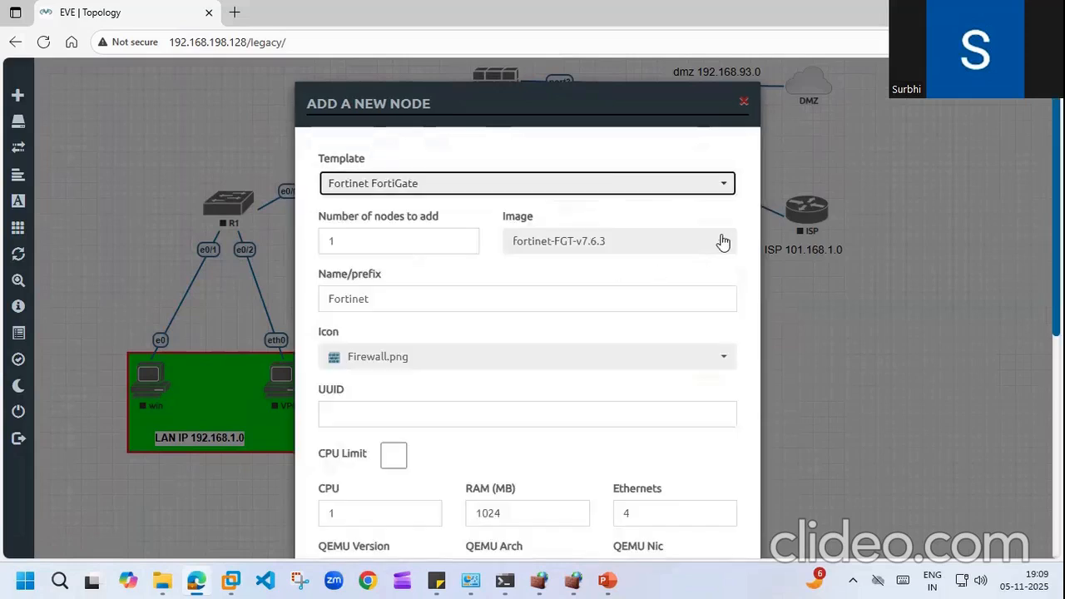
pyautogui.click(725, 243)
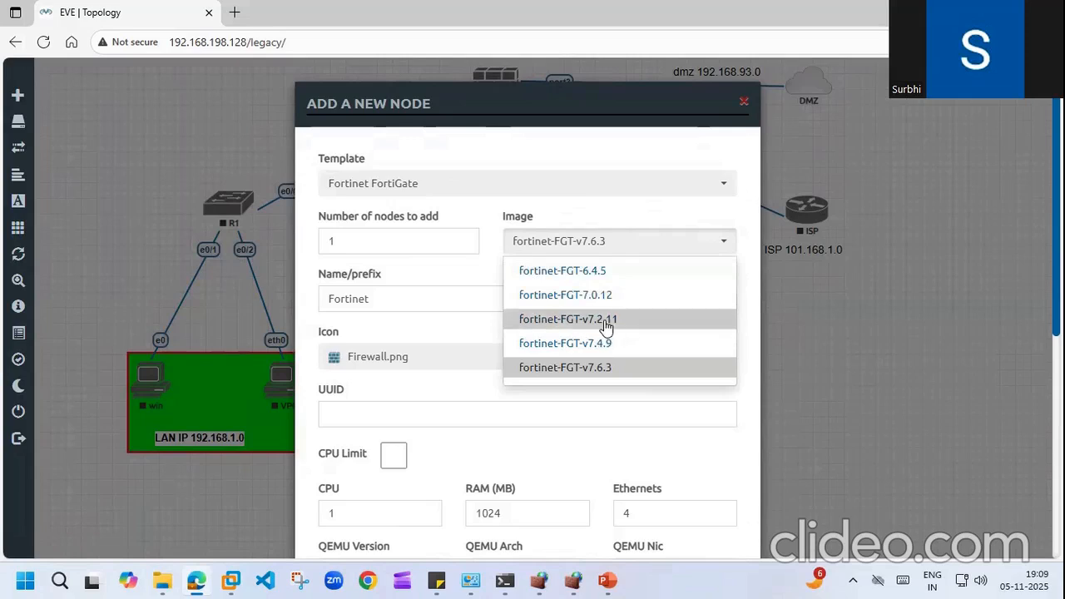
pyautogui.click(742, 106)
pyautogui.click(741, 105)
# Step: Start the Fortinet and R1 nodes, dismissing an accidentally opened new-node dialog
pyautogui.rightClick(508, 86)
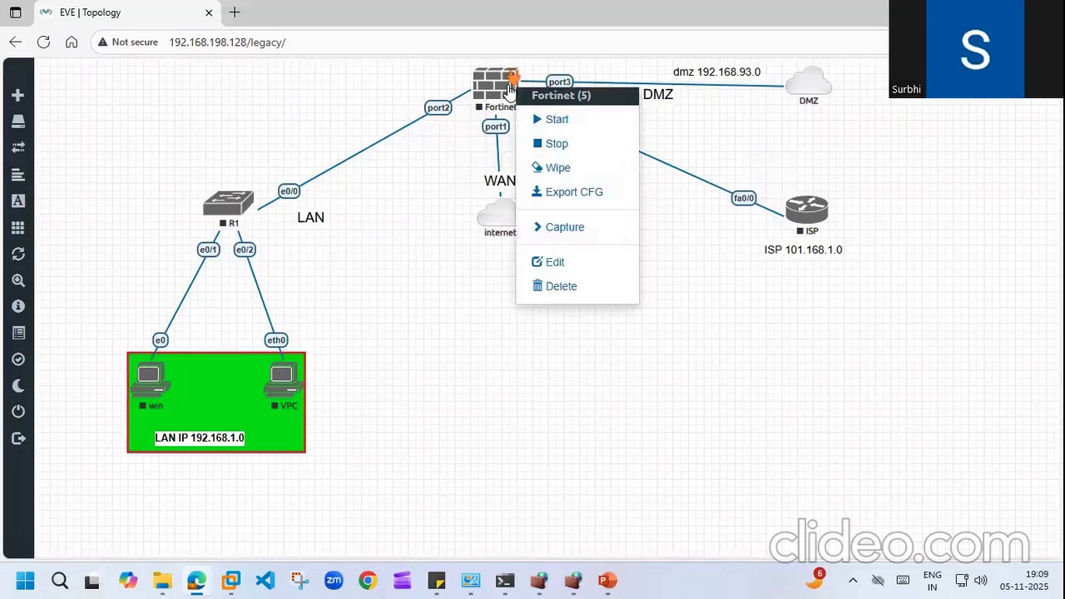
pyautogui.click(566, 122)
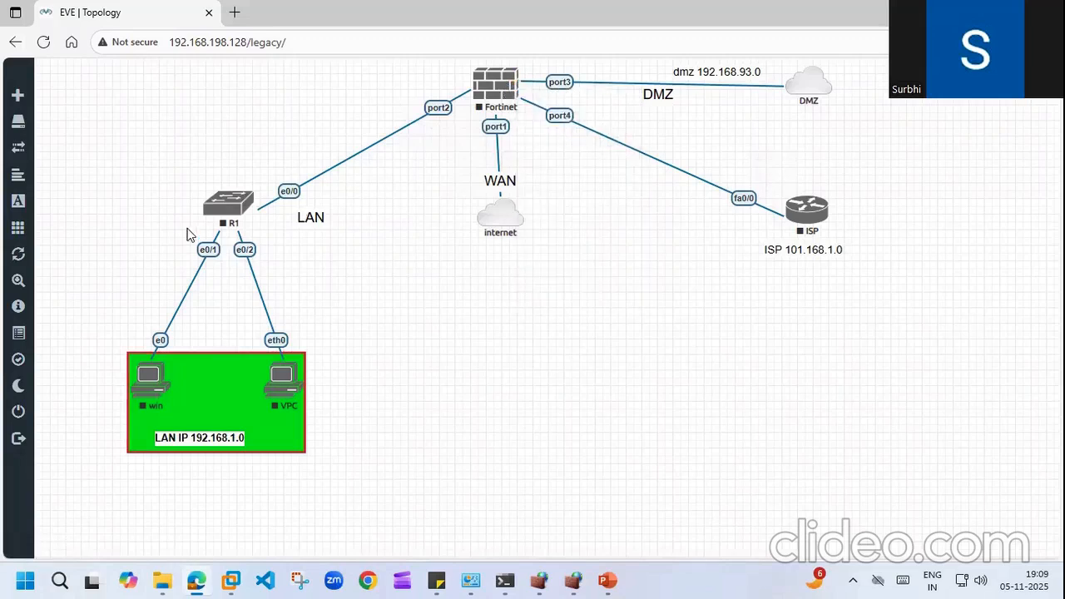
pyautogui.rightClick(235, 210)
pyautogui.click(290, 249)
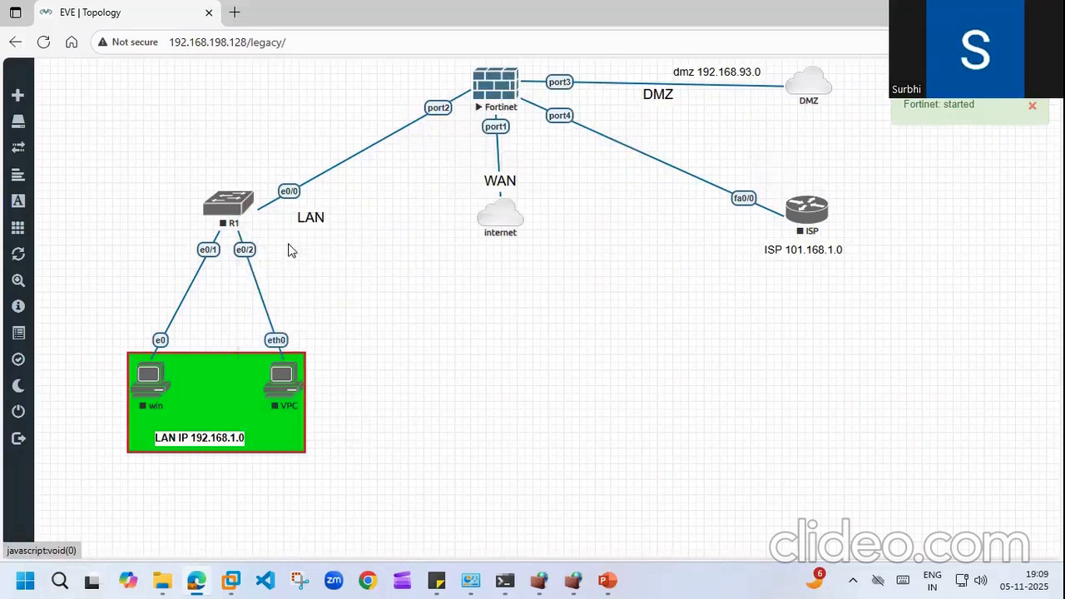
pyautogui.rightClick(823, 195)
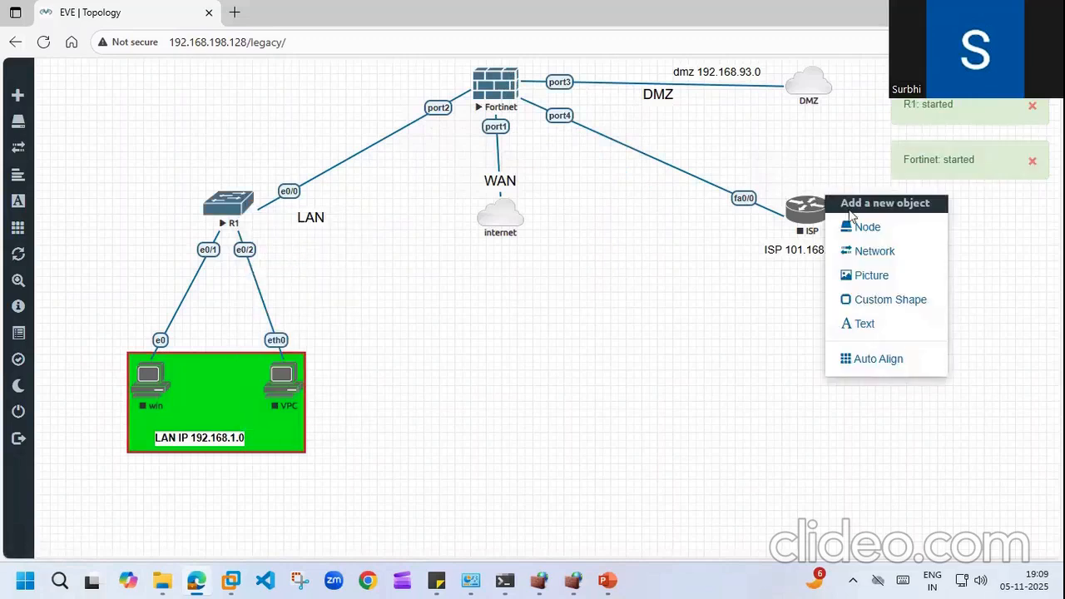
pyautogui.click(866, 228)
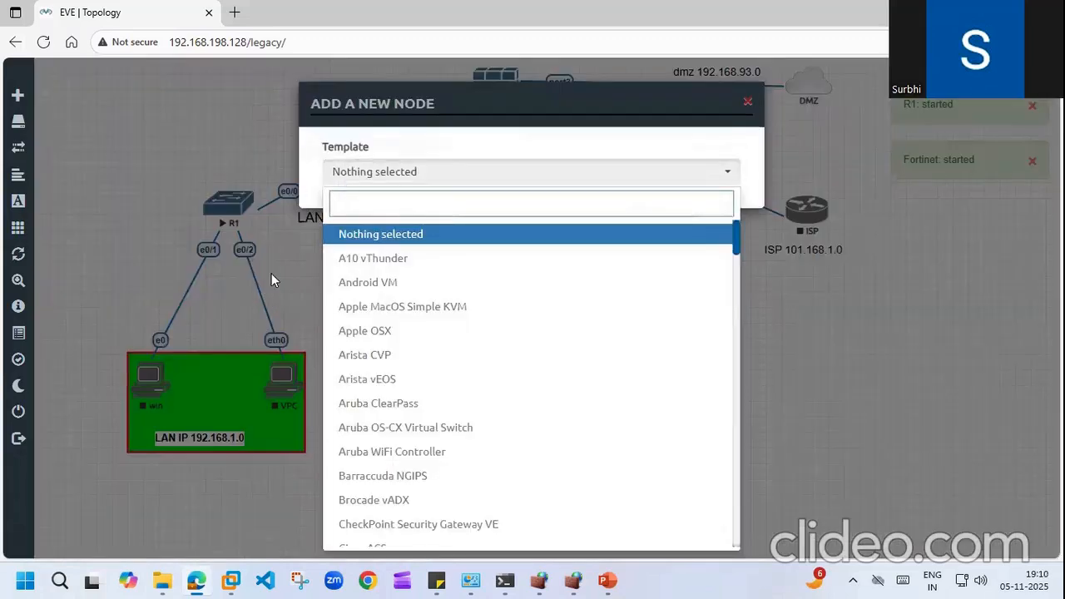
pyautogui.click(272, 281)
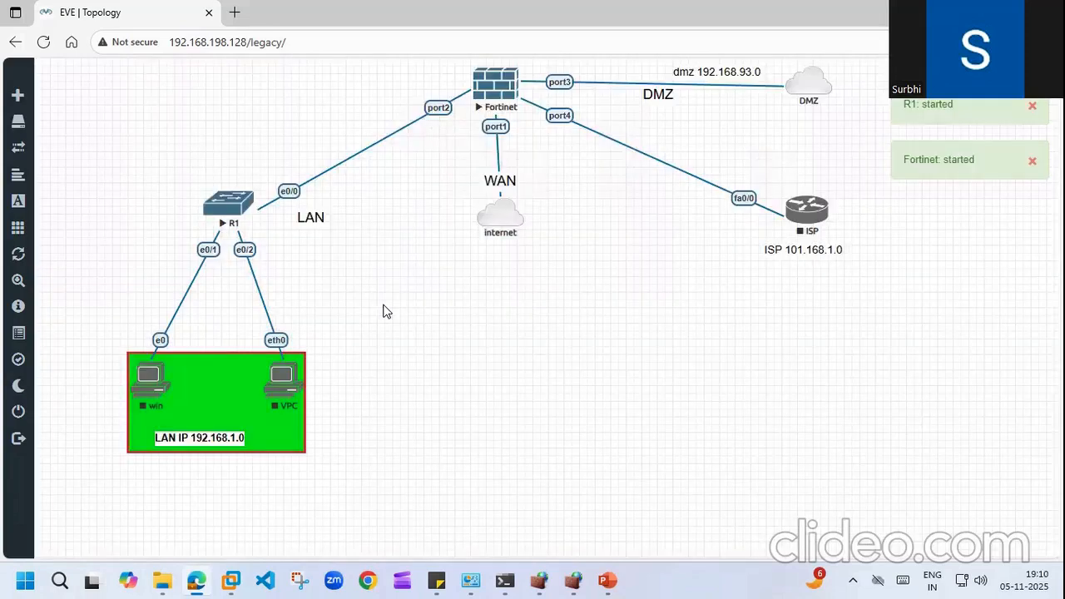
# Step: Start the win, VPC and ISP nodes, then bring up the FortiGate topics sticky note
pyautogui.rightClick(149, 385)
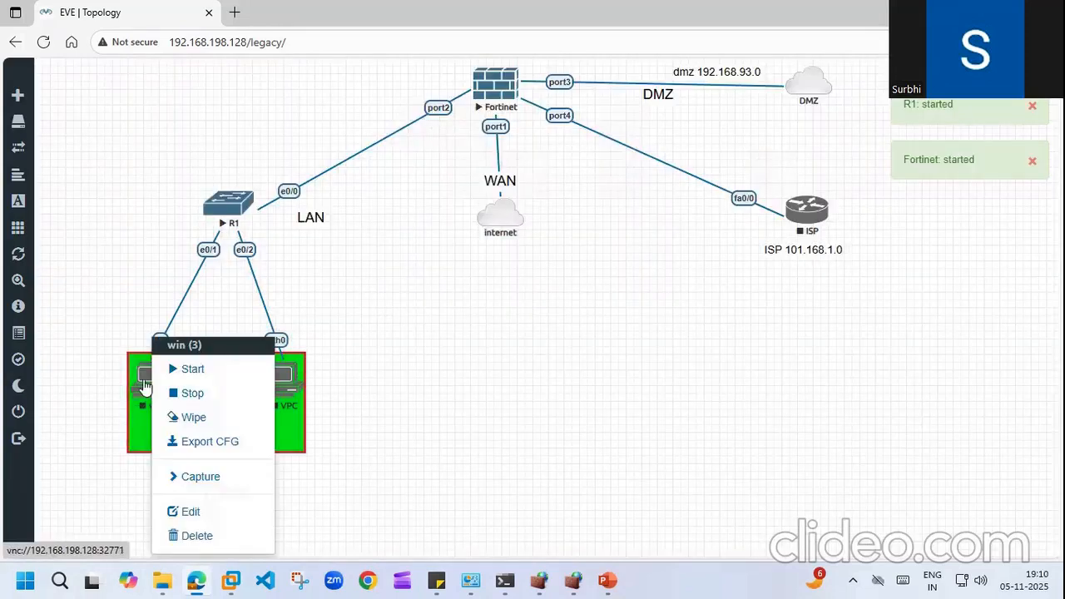
pyautogui.click(215, 370)
pyautogui.rightClick(284, 376)
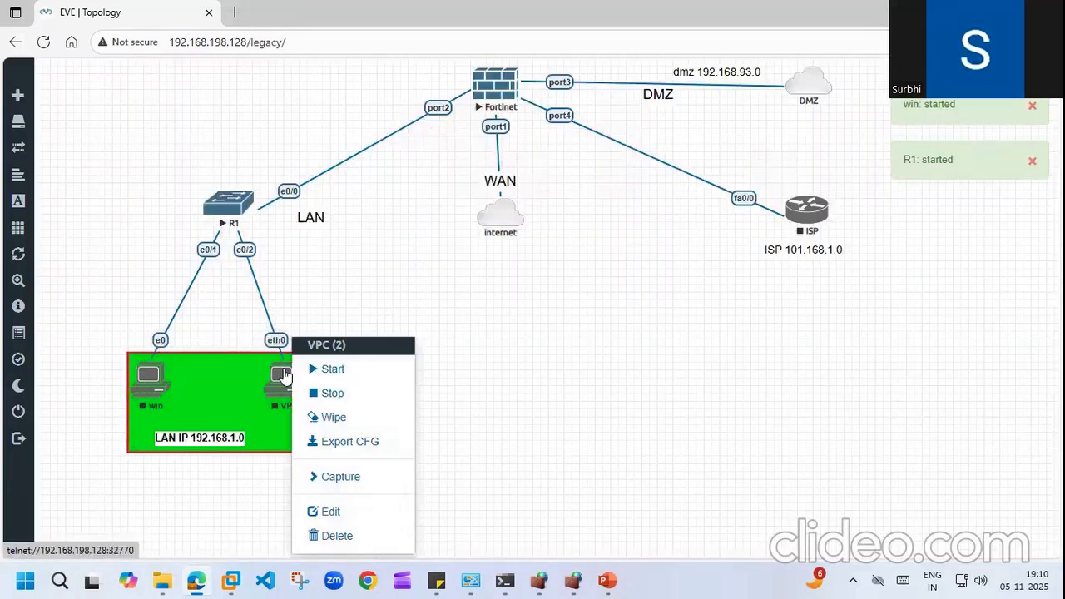
pyautogui.click(330, 370)
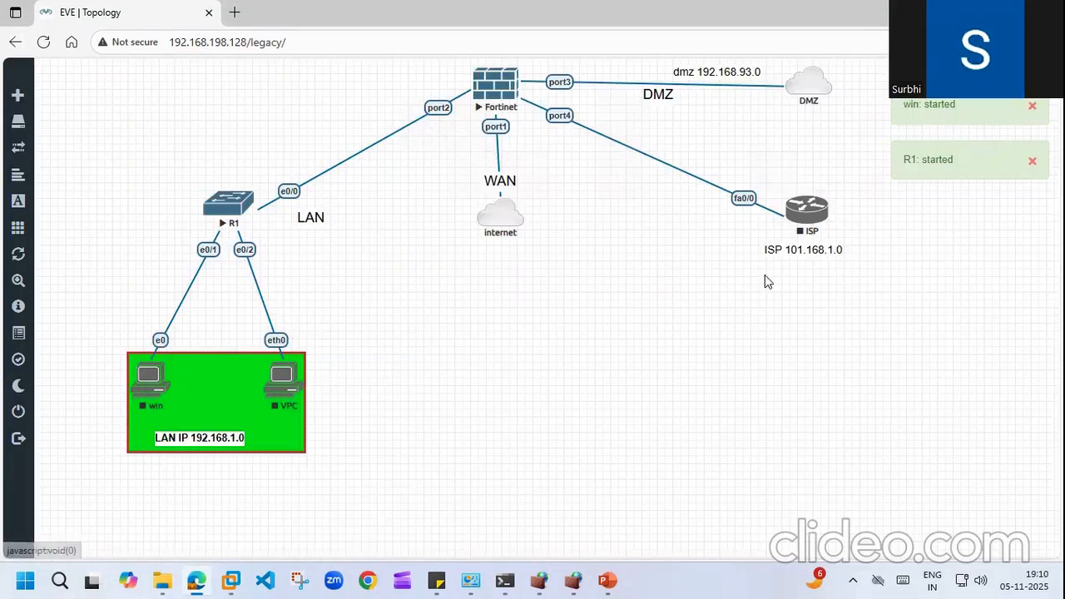
pyautogui.rightClick(819, 229)
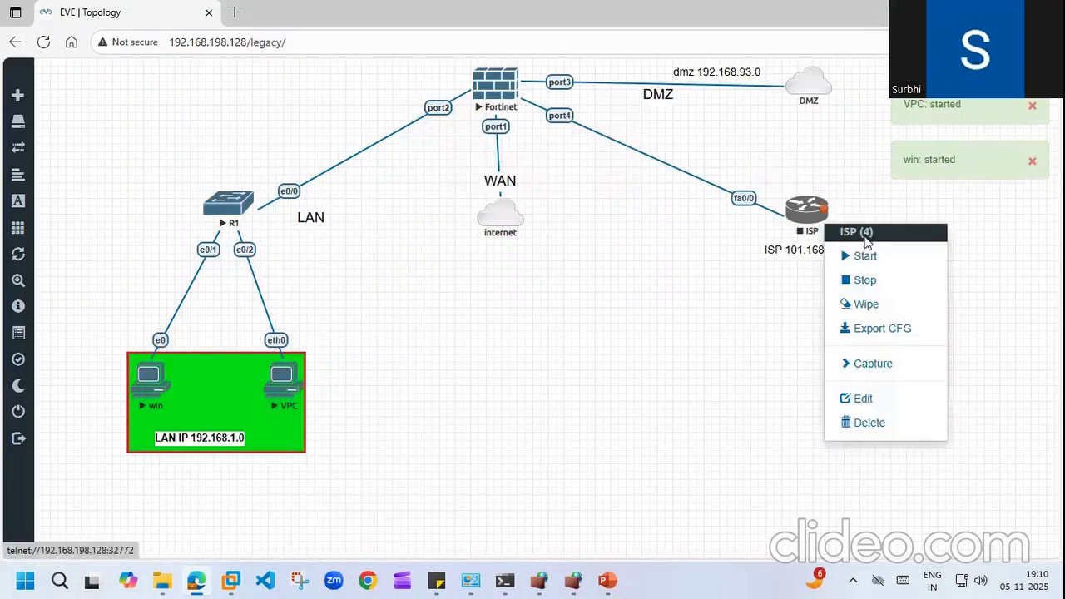
pyautogui.click(860, 262)
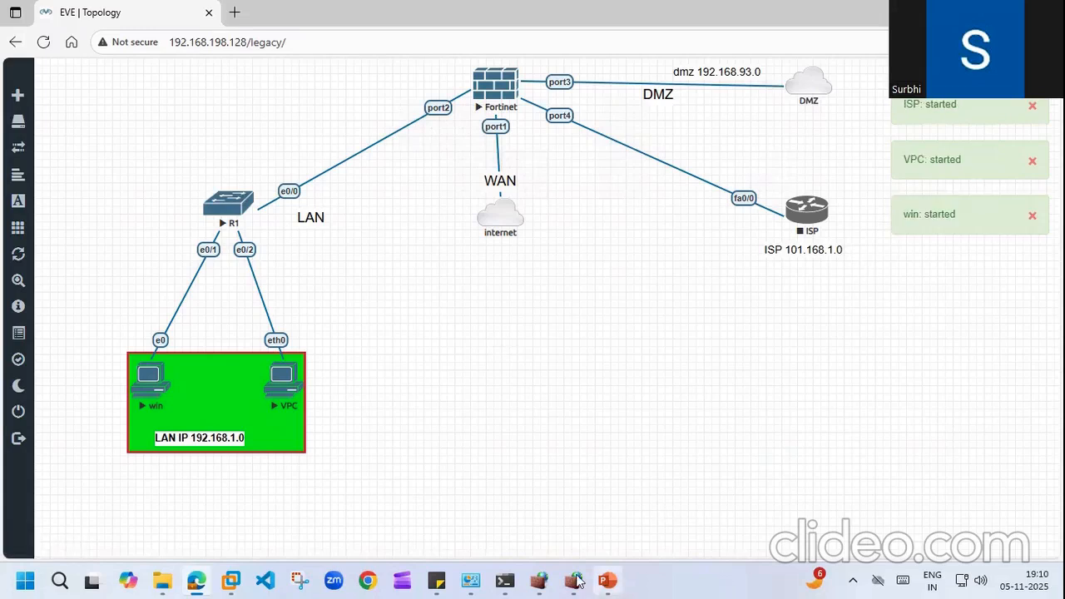
pyautogui.click(437, 580)
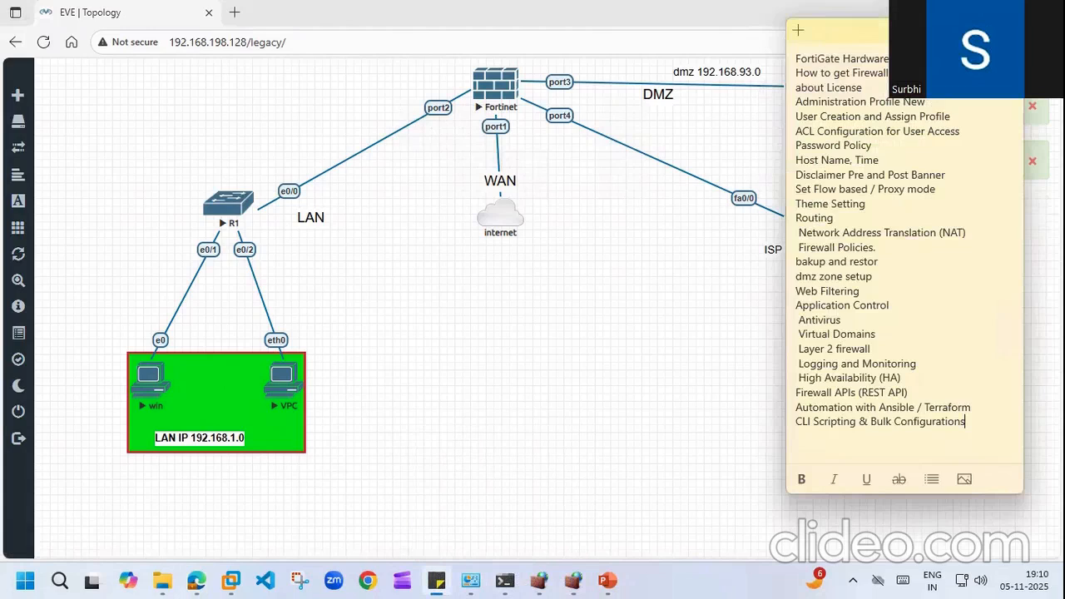
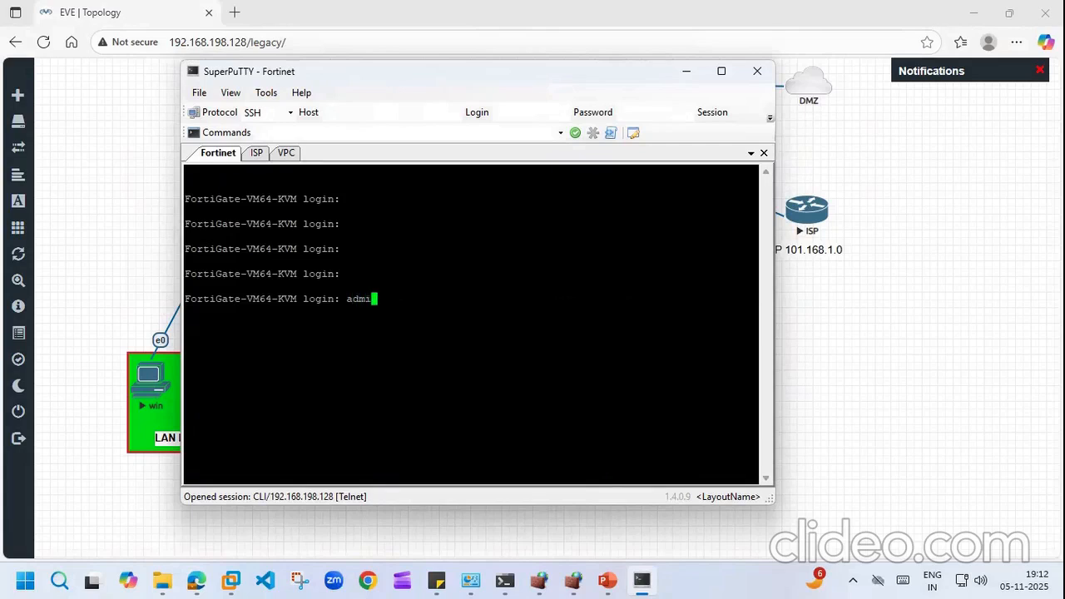
# Step: Log in as admin with a blank password, set a new password, and list interfaces with 'di ip add li'
pyautogui.press('Return')
pyautogui.press('Return')
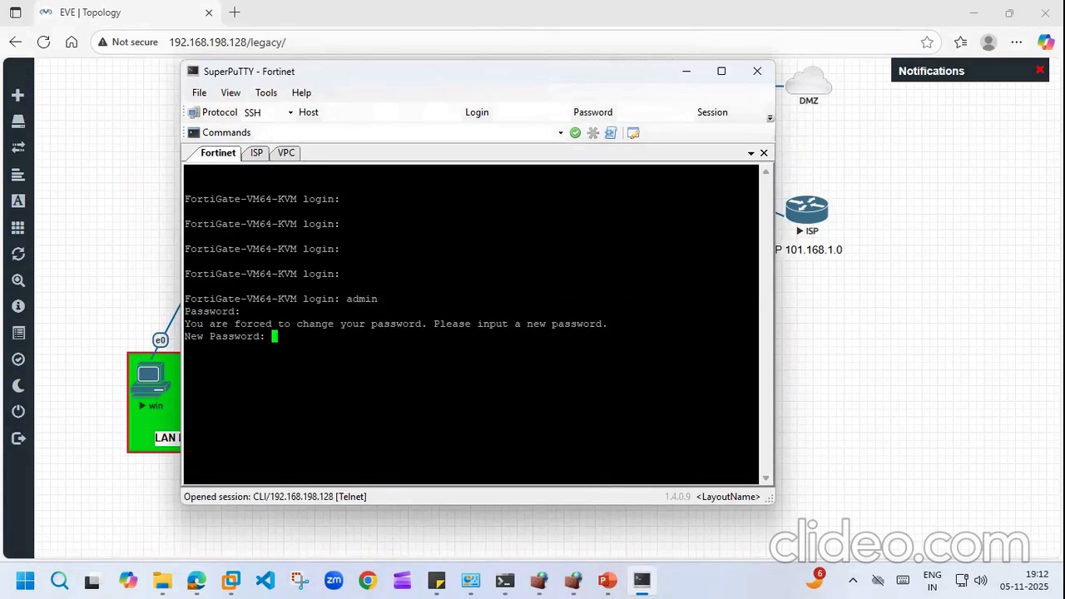
pyautogui.press('Return')
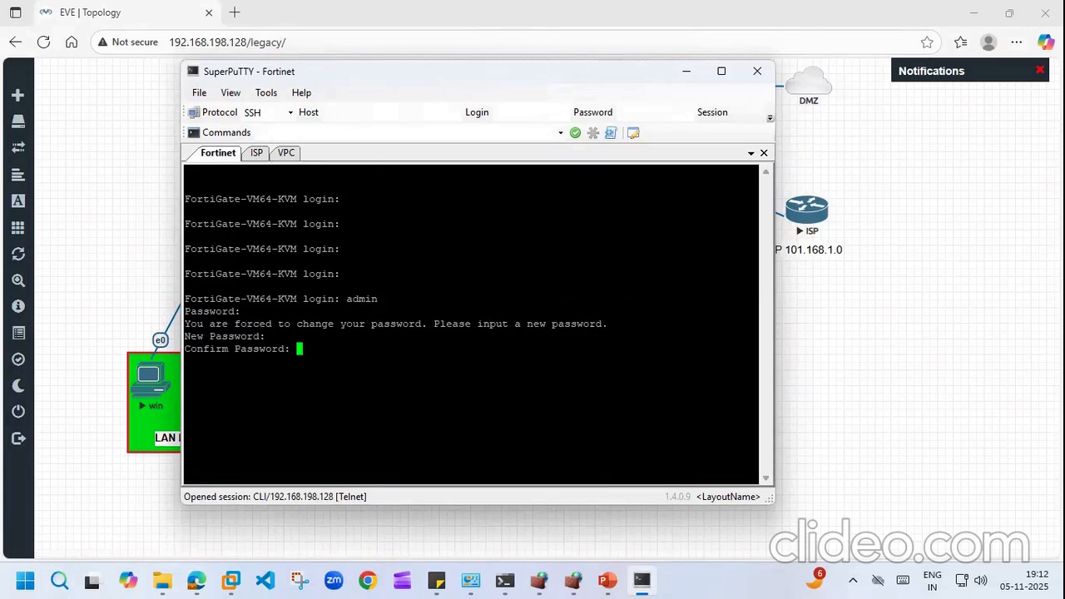
pyautogui.press('Return')
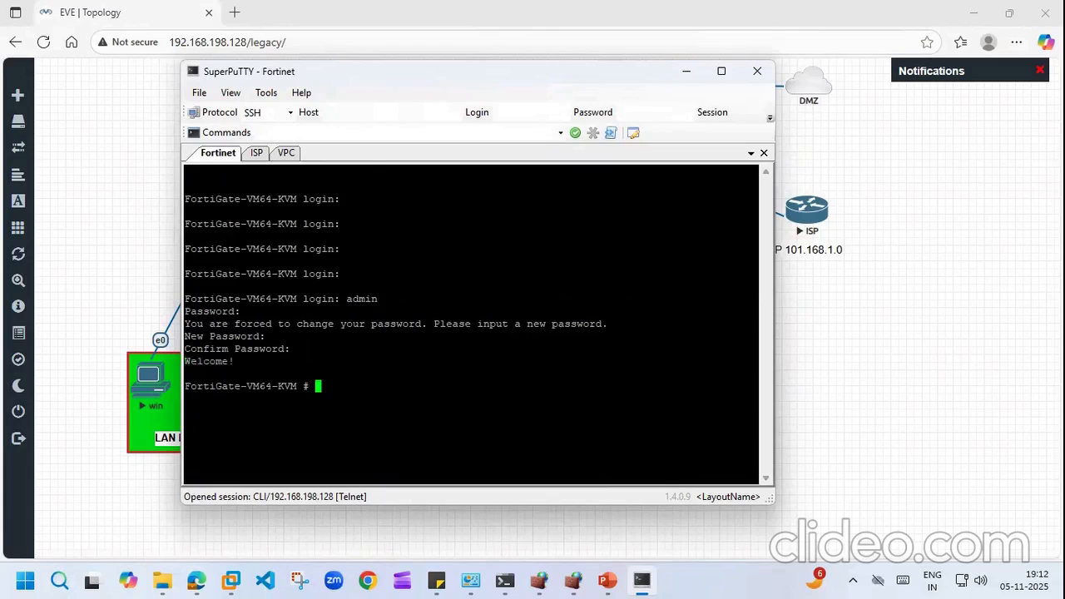
pyautogui.write('di ip add l')
pyautogui.write('i')
pyautogui.press('Return')
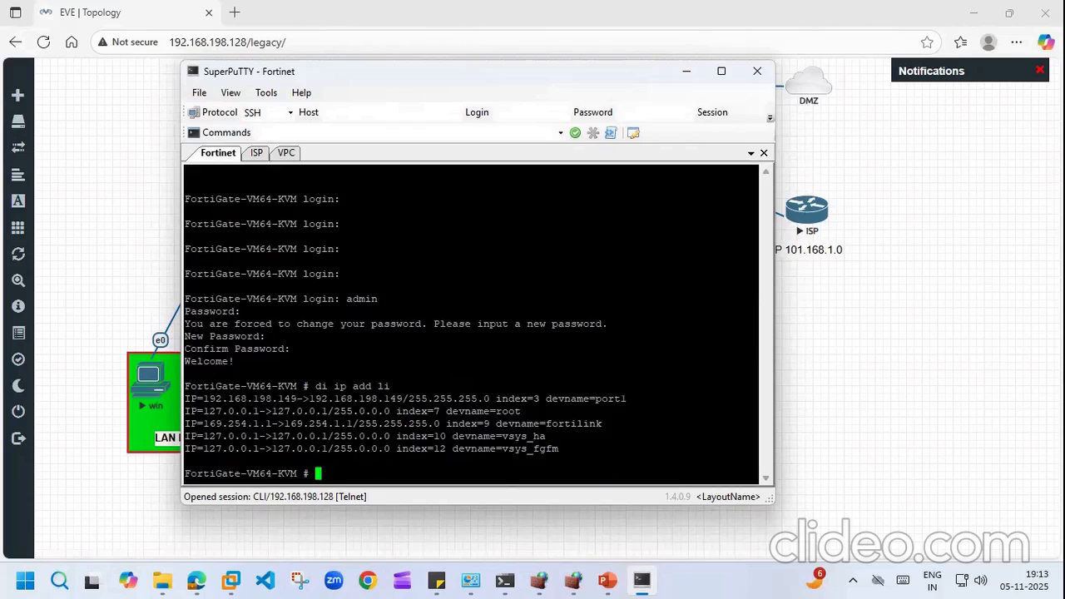
# Step: Enter the global system settings with 'config system global'
pyautogui.write('config system i')
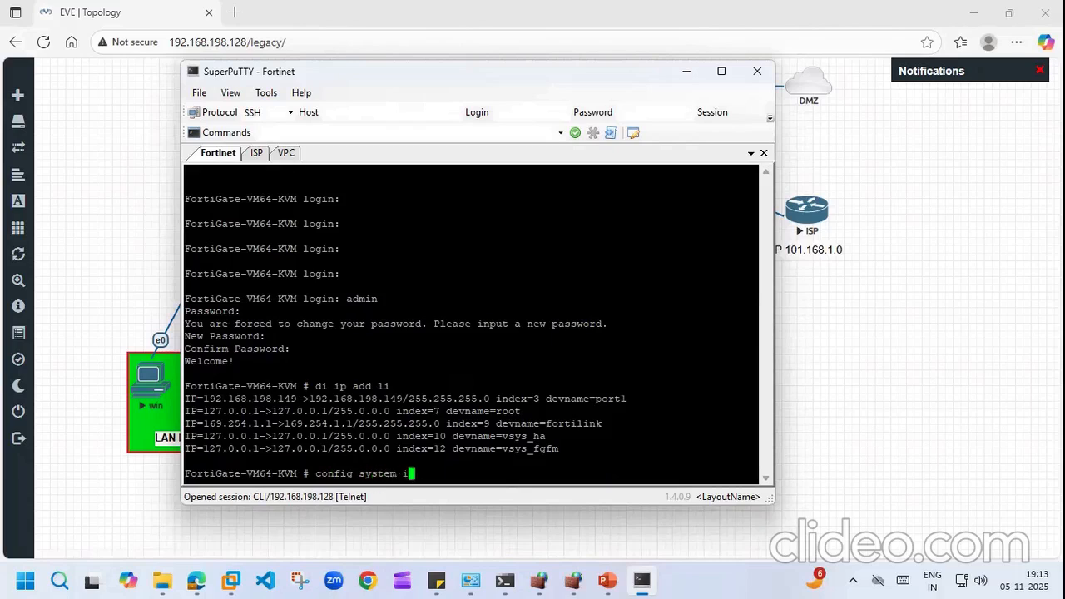
pyautogui.press('BackSpace')
pyautogui.press('BackSpace')
pyautogui.press('BackSpace')
pyautogui.press('BackSpace')
pyautogui.press('BackSpace')
pyautogui.press('BackSpace')
pyautogui.press('BackSpace')
pyautogui.write('po')
pyautogui.press('BackSpace')
pyautogui.press('BackSpace')
pyautogui.write('system s')
pyautogui.press('BackSpace')
pyautogui.write('global')
pyautogui.press('Return')
# Step: Set the hostname to MGMTFGT and save with 'end'
pyautogui.write('ho')
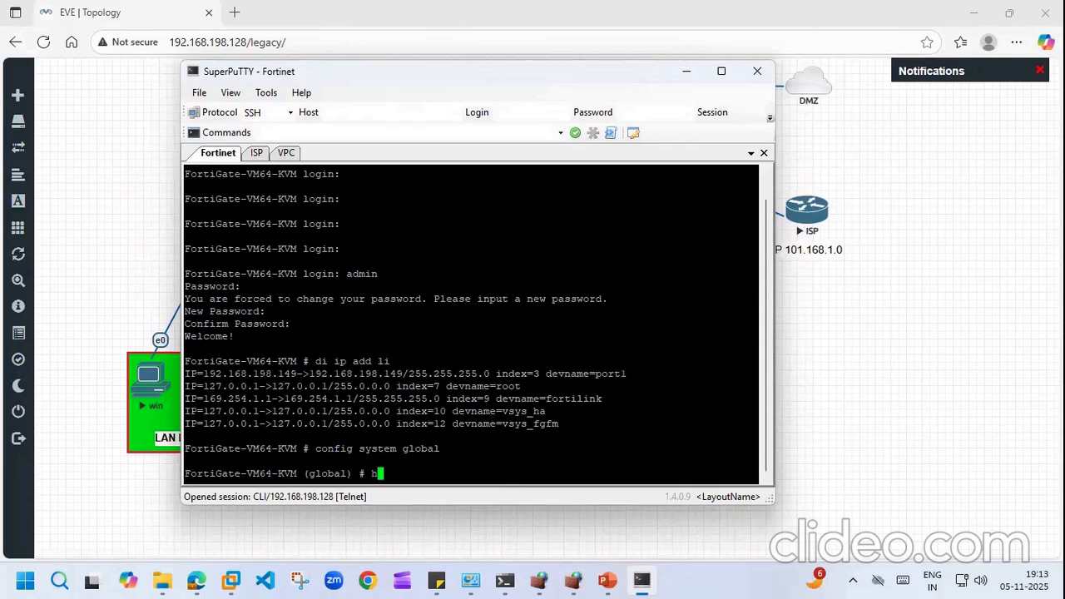
pyautogui.press('BackSpace')
pyautogui.press('BackSpace')
pyautogui.write('set ho')
pyautogui.press('Tab')
pyautogui.press('BackSpace')
pyautogui.press('BackSpace')
pyautogui.press('BackSpace')
pyautogui.press('BackSpace')
pyautogui.press('BackSpace')
pyautogui.press('BackSpace')
pyautogui.press('BackSpace')
pyautogui.press('BackSpace')
pyautogui.press('BackSpace')
pyautogui.write('hostname MGMT')
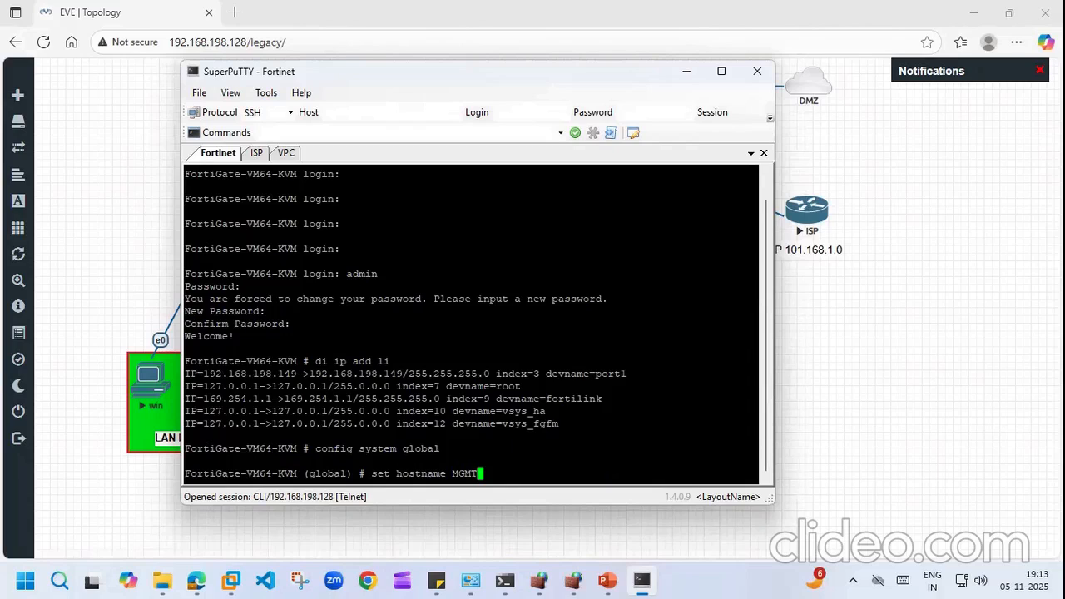
pyautogui.write('FGT')
pyautogui.press('Return')
pyautogui.write('end')
pyautogui.press('Return')
# Step: Type 'config system interface' at the prompt
pyautogui.press('Up')
pyautogui.press('Up')
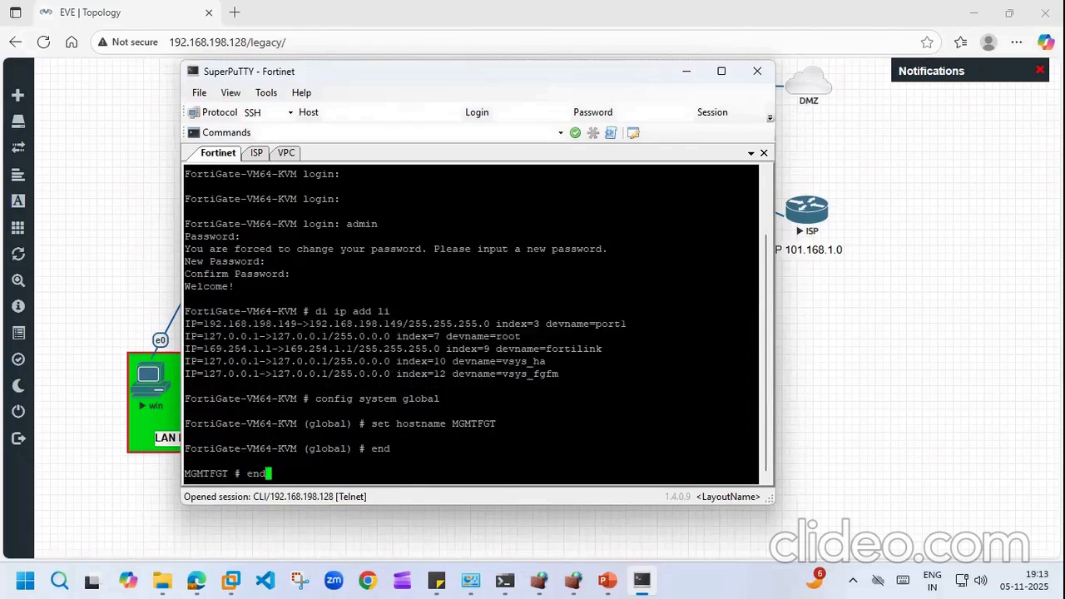
pyautogui.press('Up')
pyautogui.press('Up')
pyautogui.press('BackSpace')
pyautogui.press('BackSpace')
pyautogui.press('BackSpace')
pyautogui.press('BackSpace')
pyautogui.press('BackSpace')
pyautogui.press('BackSpace')
pyautogui.press('BackSpace')
pyautogui.press('BackSpace')
pyautogui.press('BackSpace')
pyautogui.press('BackSpace')
pyautogui.press('BackSpace')
pyautogui.press('BackSpace')
pyautogui.write('config system interface')
# Step: Edit port1 in the interface settings and set its mode to static
pyautogui.press('Return')
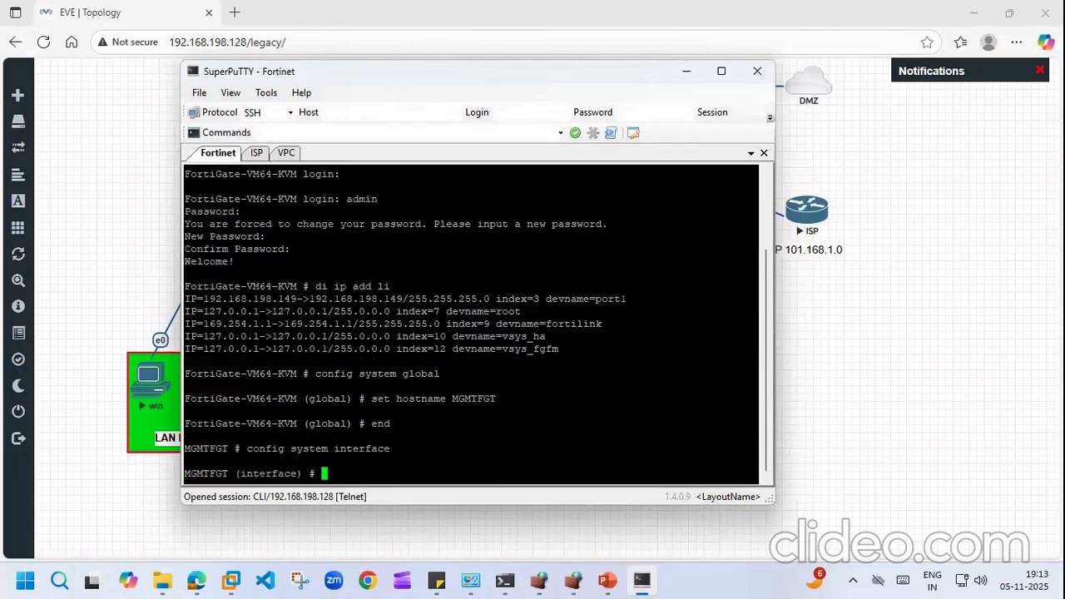
pyautogui.write('edit pi')
pyautogui.press('BackSpace')
pyautogui.write('ort1')
pyautogui.press('Return')
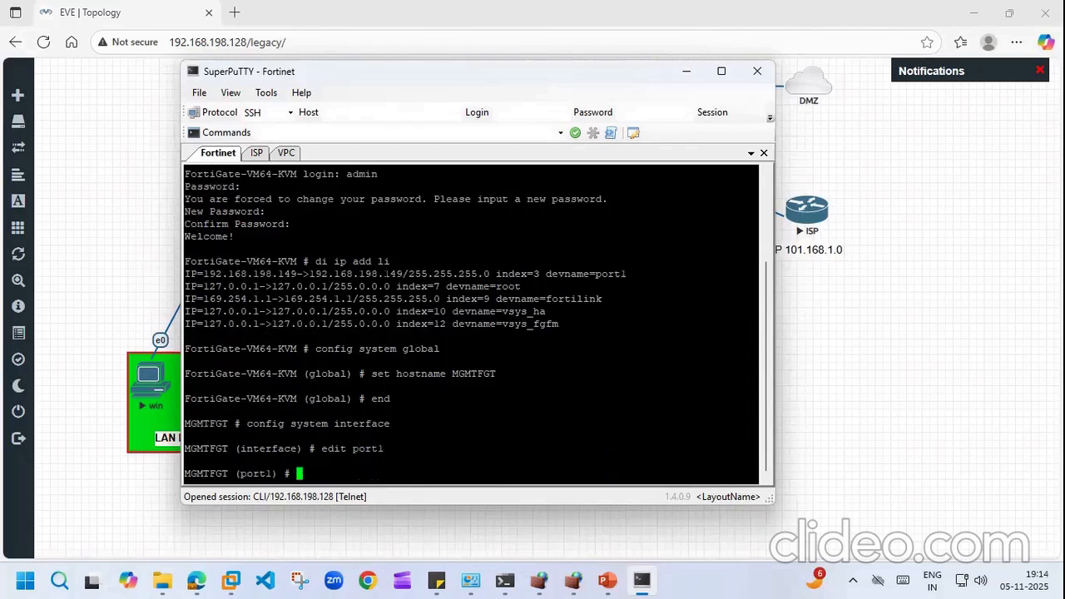
pyautogui.write('set mode st')
pyautogui.press('BackSpace')
pyautogui.press('BackSpace')
pyautogui.write('static')
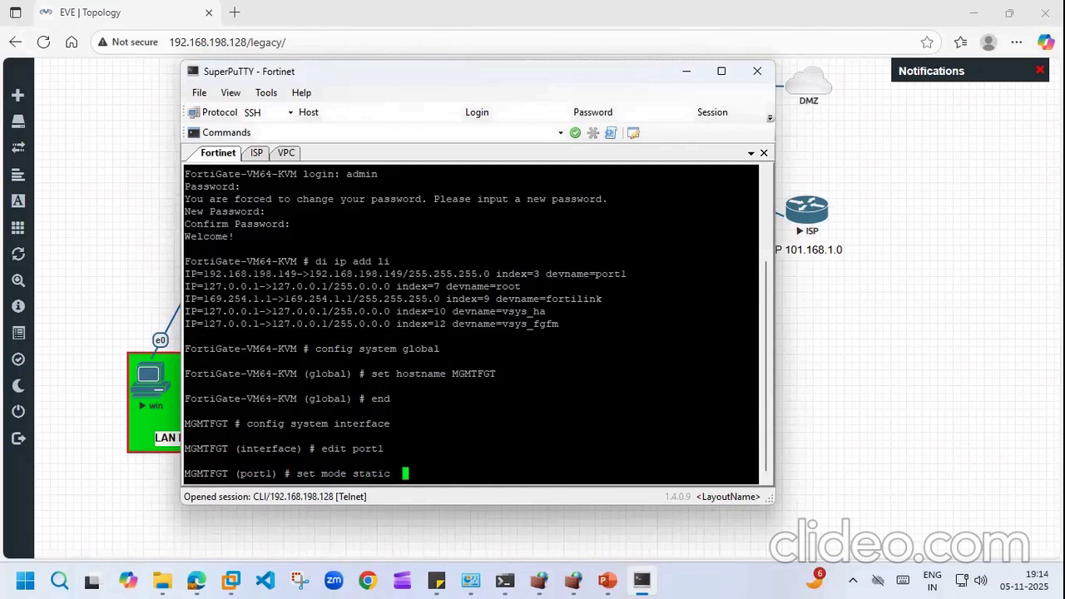
pyautogui.press('Return')
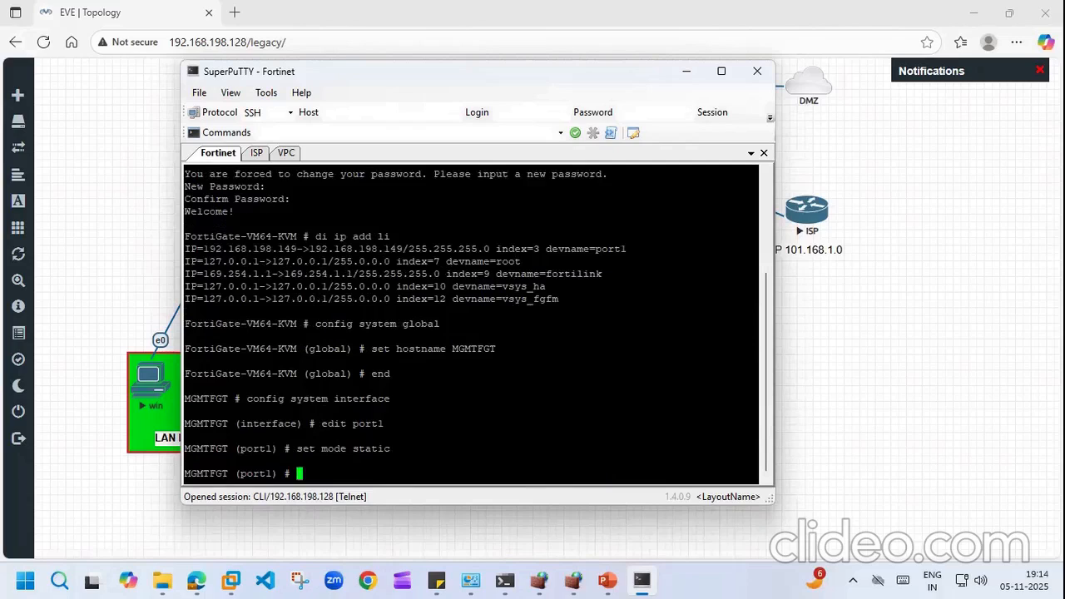
# Step: Try setting port1's IP to 192.168198.149, then with /24; both fail on the missing dot
pyautogui.write('set ip 192.168')
pyautogui.write('198.')
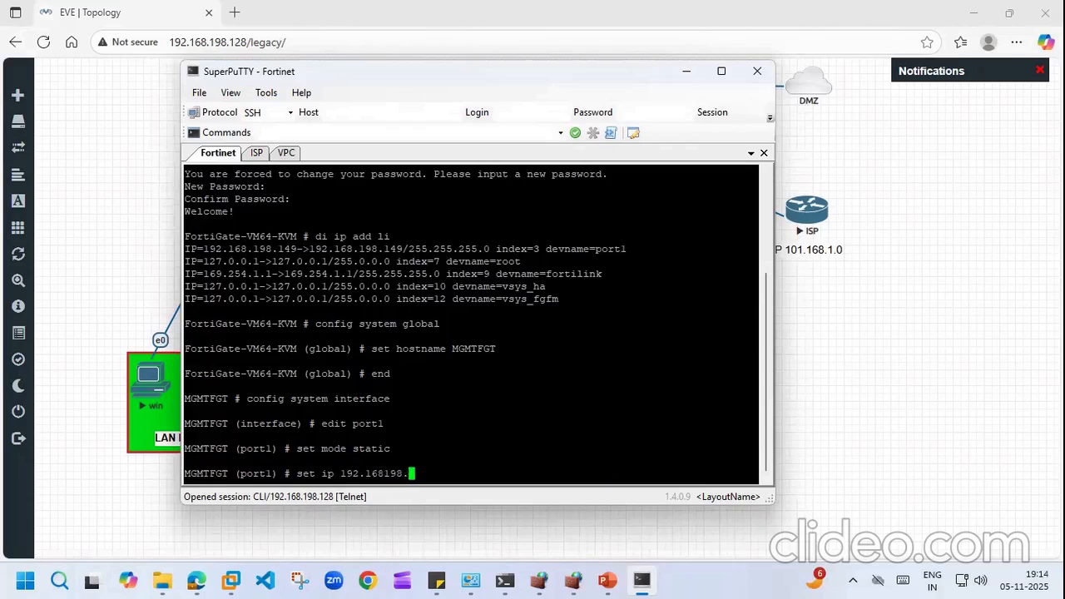
pyautogui.write('149')
pyautogui.press('Return')
pyautogui.press('Up')
pyautogui.press('BackSpace')
pyautogui.press('BackSpace')
pyautogui.press('BackSpace')
pyautogui.press('BackSpace')
pyautogui.press('BackSpace')
pyautogui.press('BackSpace')
pyautogui.press('BackSpace')
pyautogui.press('BackSpace')
pyautogui.press('BackSpace')
pyautogui.press('BackSpace')
pyautogui.press('BackSpace')
pyautogui.press('BackSpace')
pyautogui.press('BackSpace')
pyautogui.press('BackSpace')
pyautogui.press('BackSpace')
pyautogui.press('BackSpace')
pyautogui.press('BackSpace')
pyautogui.press('BackSpace')
pyautogui.press('BackSpace')
pyautogui.press('BackSpace')
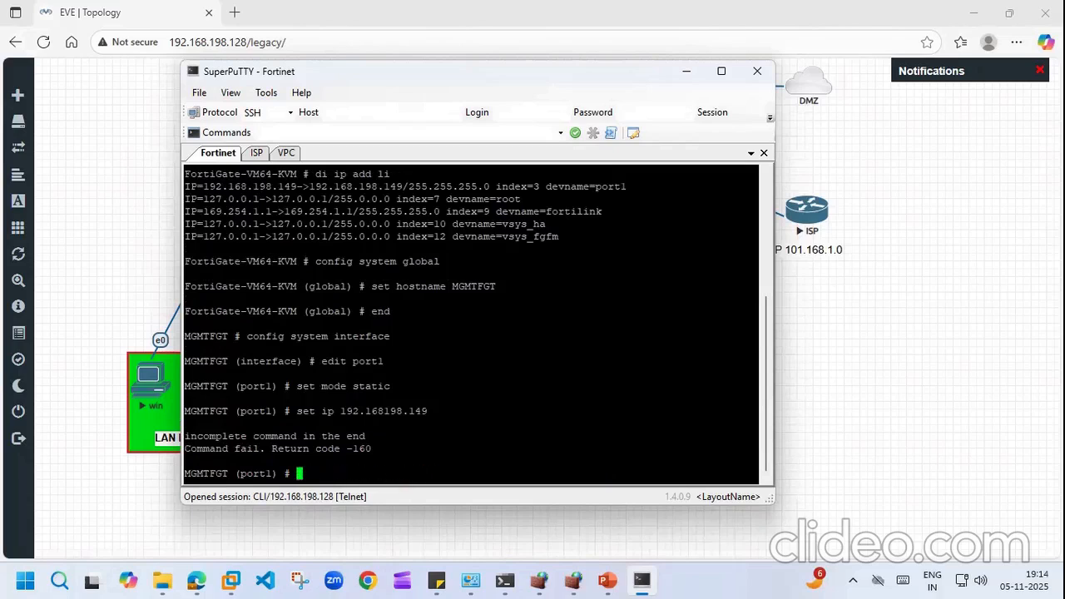
pyautogui.press('Up')
pyautogui.press('Up')
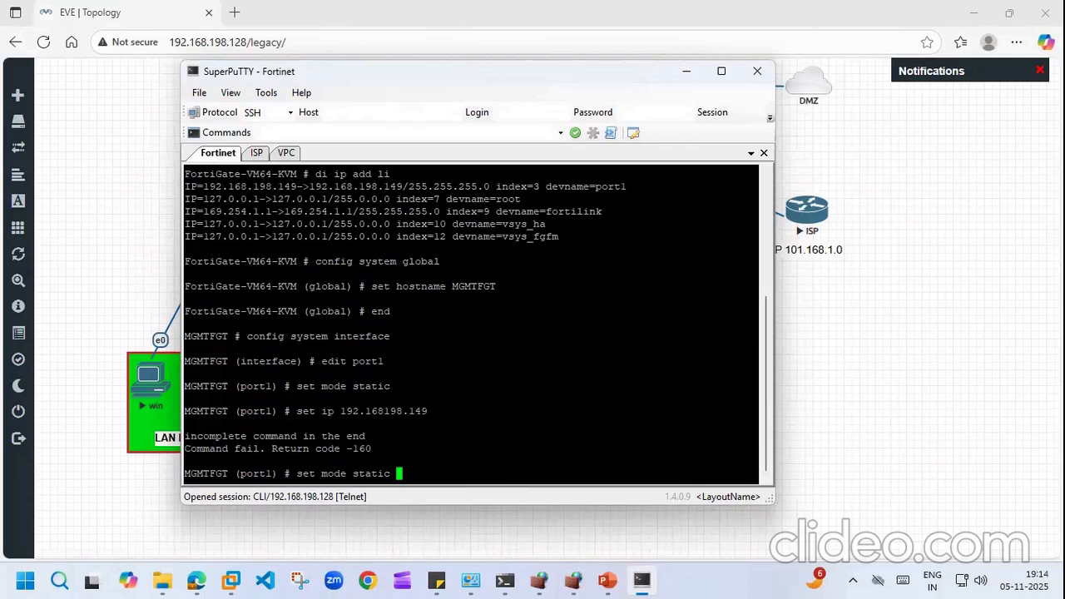
pyautogui.press('Up')
pyautogui.press('Up')
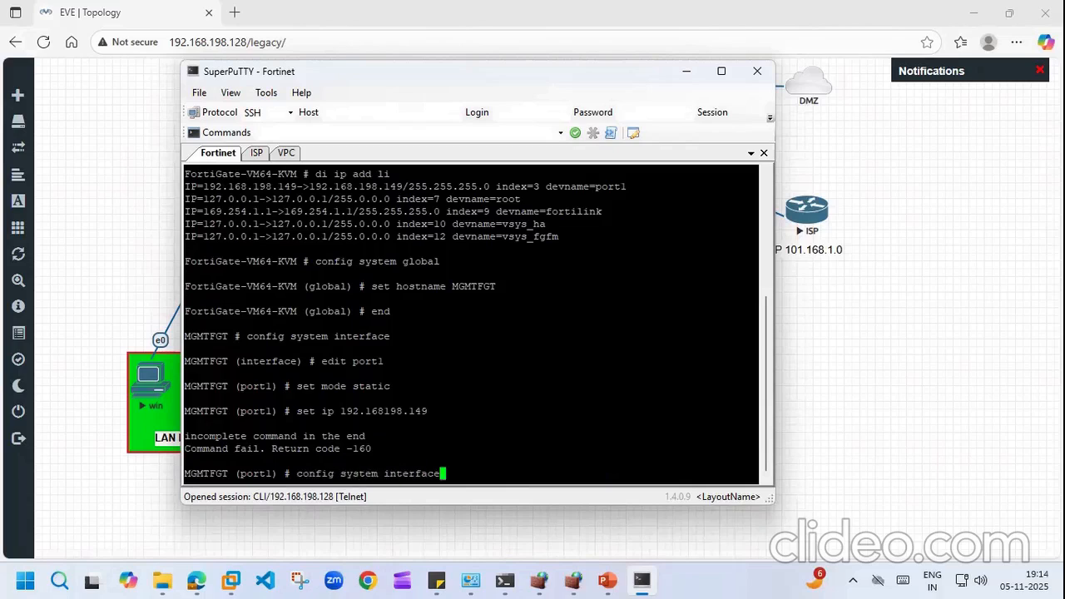
pyautogui.press('Down')
pyautogui.press('Down')
pyautogui.press('Down')
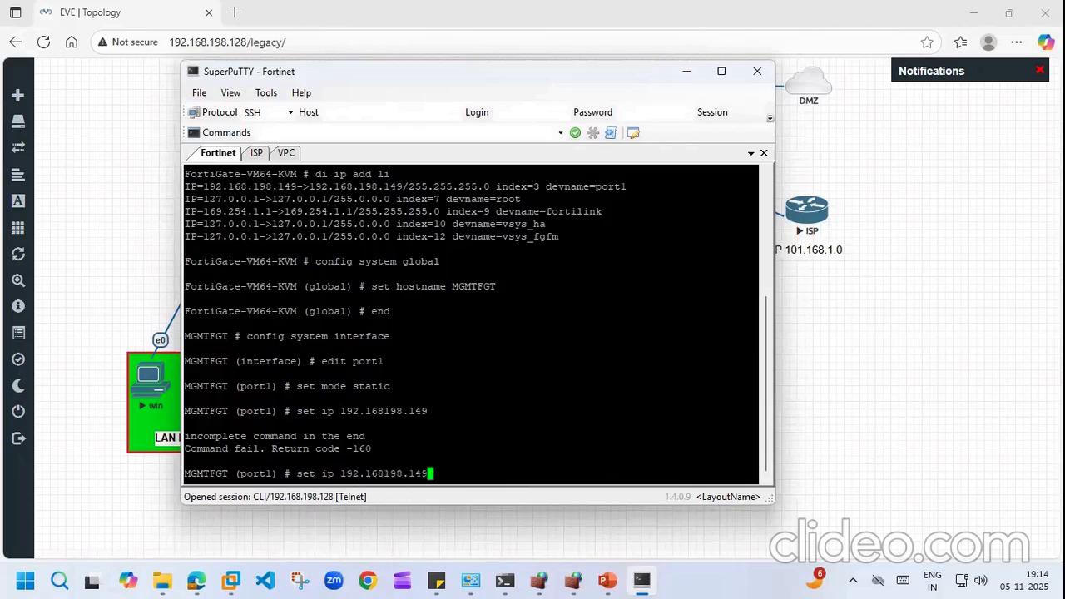
pyautogui.write('/24')
pyautogui.press('Return')
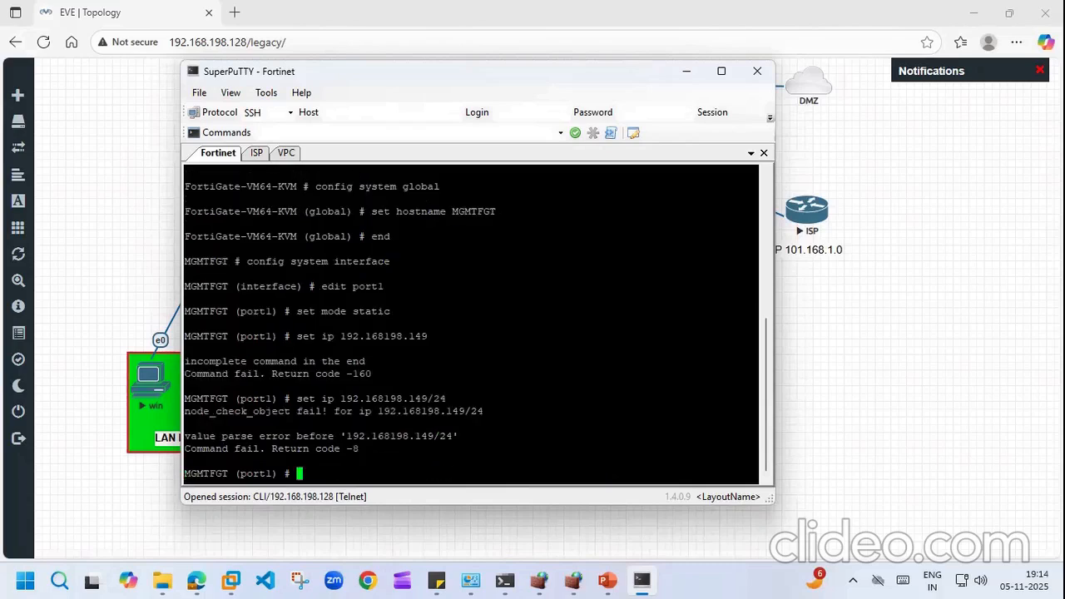
# Step: List the available port1 settings with 'set ?'
pyautogui.press('Up')
pyautogui.press('BackSpace')
pyautogui.press('BackSpace')
pyautogui.press('BackSpace')
pyautogui.press('BackSpace')
pyautogui.press('BackSpace')
pyautogui.press('BackSpace')
pyautogui.press('BackSpace')
pyautogui.press('BackSpace')
pyautogui.press('BackSpace')
pyautogui.press('BackSpace')
pyautogui.press('BackSpace')
pyautogui.press('BackSpace')
pyautogui.press('BackSpace')
pyautogui.press('BackSpace')
pyautogui.press('BackSpace')
pyautogui.press('BackSpace')
pyautogui.press('BackSpace')
pyautogui.press('BackSpace')
pyautogui.press('BackSpace')
pyautogui.press('BackSpace')
pyautogui.press('BackSpace')
pyautogui.write('?')
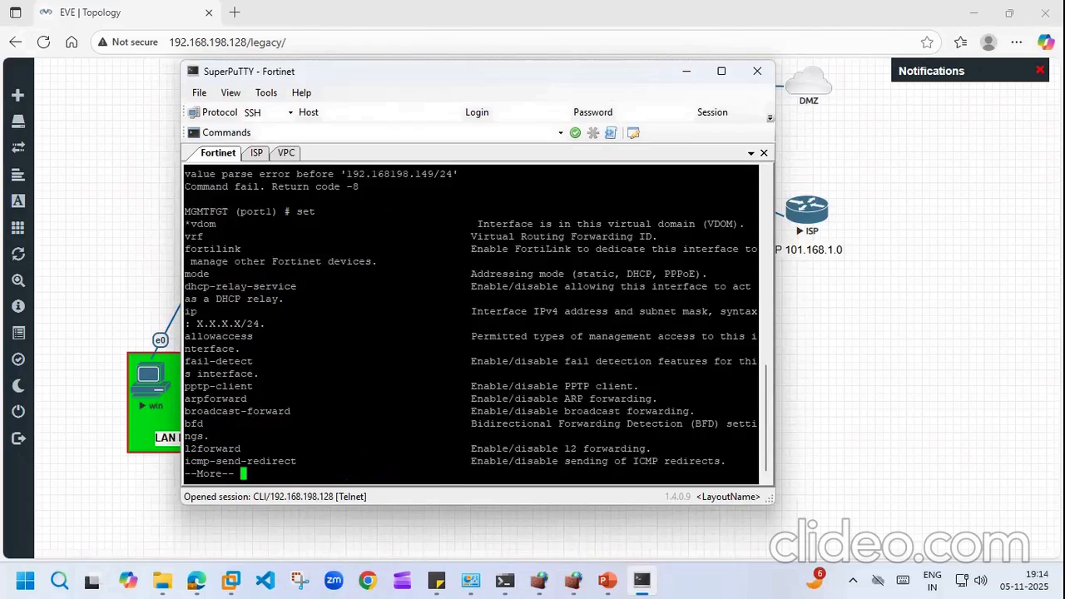
# Step: Finish the settings listing and apply the corrected port1 address 192.168.198.149/24
pyautogui.press('Return')
pyautogui.press('Return')
pyautogui.press('Return')
pyautogui.press('Return')
pyautogui.press('Return')
pyautogui.press('Return')
pyautogui.press('Return')
pyautogui.press('Return')
pyautogui.press('Return')
pyautogui.press('Return')
pyautogui.press('Return')
pyautogui.press('Return')
pyautogui.press('Return')
pyautogui.press('Return')
pyautogui.press('Return')
pyautogui.press('Return')
pyautogui.press('Return')
pyautogui.press('Return')
pyautogui.press('Return')
pyautogui.press('Return')
pyautogui.press('Return')
pyautogui.press('Return')
pyautogui.press('Return')
pyautogui.press('Return')
pyautogui.press('Return')
pyautogui.press('Return')
pyautogui.press('Return')
pyautogui.press('Return')
pyautogui.press('Return')
pyautogui.press('Return')
pyautogui.press('Return')
pyautogui.press('Return')
pyautogui.press('Return')
pyautogui.press('Return')
pyautogui.press('Return')
pyautogui.press('Return')
pyautogui.press('Return')
pyautogui.press('Return')
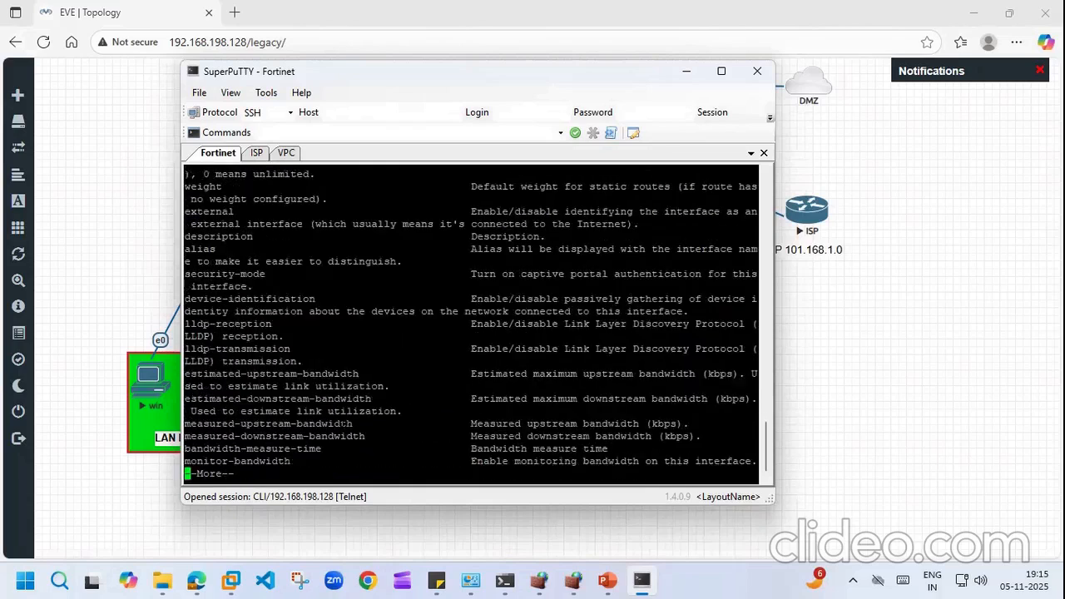
pyautogui.press('Return')
pyautogui.press('Return')
pyautogui.press('Return')
pyautogui.press('Return')
pyautogui.press('Return')
pyautogui.press('Return')
pyautogui.press('Return')
pyautogui.press('Return')
pyautogui.press('Return')
pyautogui.press('Return')
pyautogui.press('Return')
pyautogui.press('Return')
pyautogui.press('Return')
pyautogui.press('Return')
pyautogui.press('Return')
pyautogui.press('Return')
pyautogui.press('Return')
pyautogui.press('Return')
pyautogui.press('Return')
pyautogui.press('Return')
pyautogui.write('set')
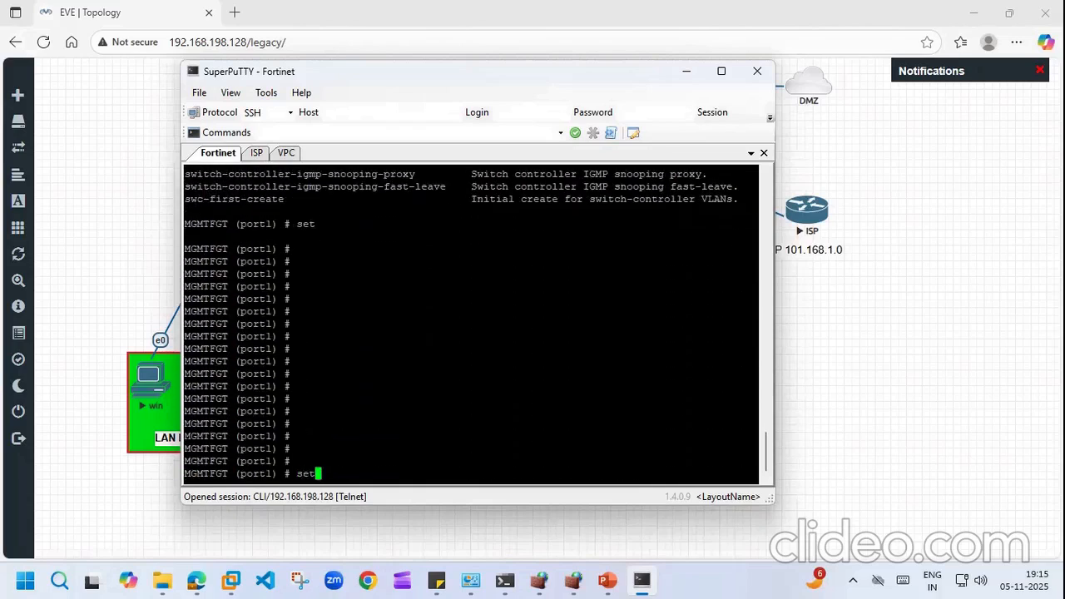
pyautogui.write(' ip 192.168198.149/24')
pyautogui.press('BackSpace')
pyautogui.press('BackSpace')
pyautogui.press('BackSpace')
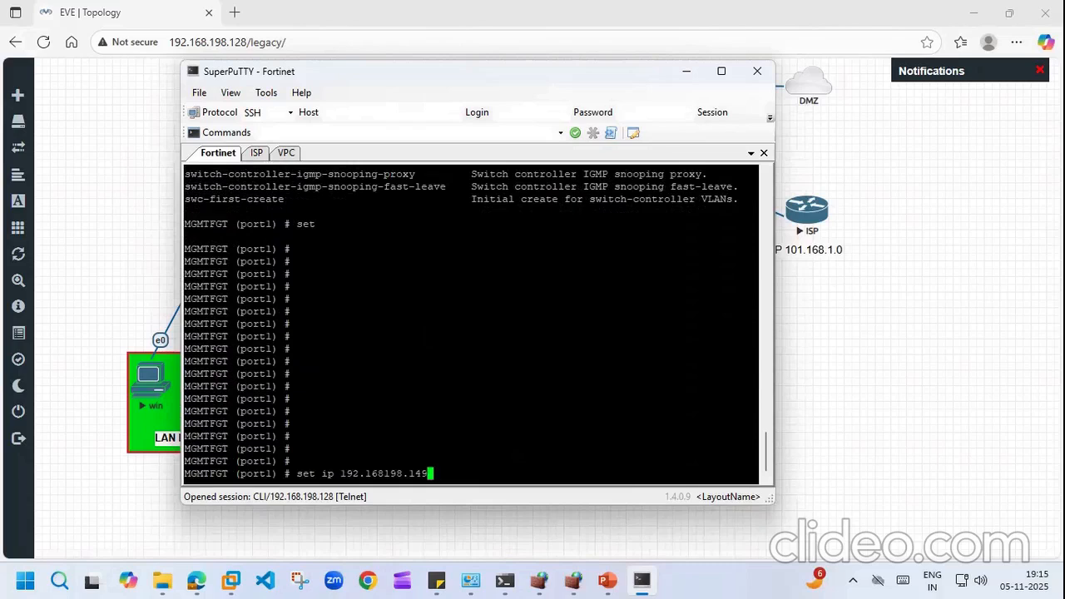
pyautogui.press('Left')
pyautogui.press('Left')
pyautogui.press('Left')
pyautogui.press('Left')
pyautogui.press('Left')
pyautogui.press('Left')
pyautogui.press('Left')
pyautogui.write('.')
pyautogui.press('Right')
pyautogui.press('Right')
pyautogui.press('Right')
pyautogui.press('Right')
pyautogui.press('Right')
pyautogui.press('Right')
pyautogui.press('Right')
pyautogui.write('/24')
pyautogui.press('Return')
pyautogui.write('set ')
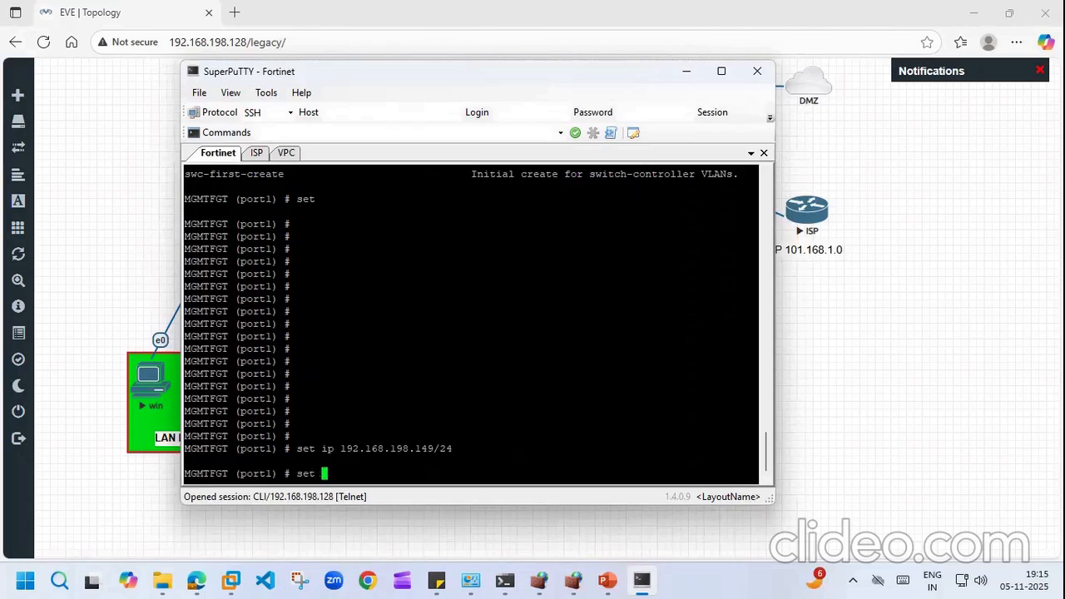
pyautogui.write('zone')
# Step: Allow HTTP and HTTPS access on port1 and save it with 'end'
pyautogui.press('Return')
pyautogui.press('Up')
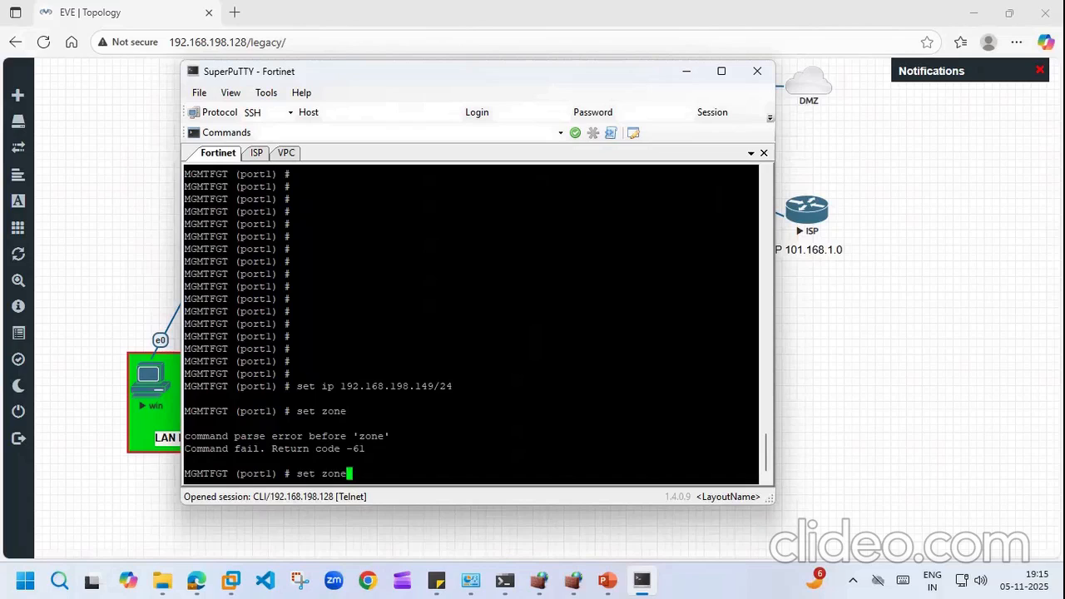
pyautogui.press('BackSpace')
pyautogui.press('BackSpace')
pyautogui.press('BackSpace')
pyautogui.press('BackSpace')
pyautogui.press('BackSpace')
pyautogui.press('BackSpace')
pyautogui.press('BackSpace')
pyautogui.press('BackSpace')
pyautogui.write('set allowaccess htt')
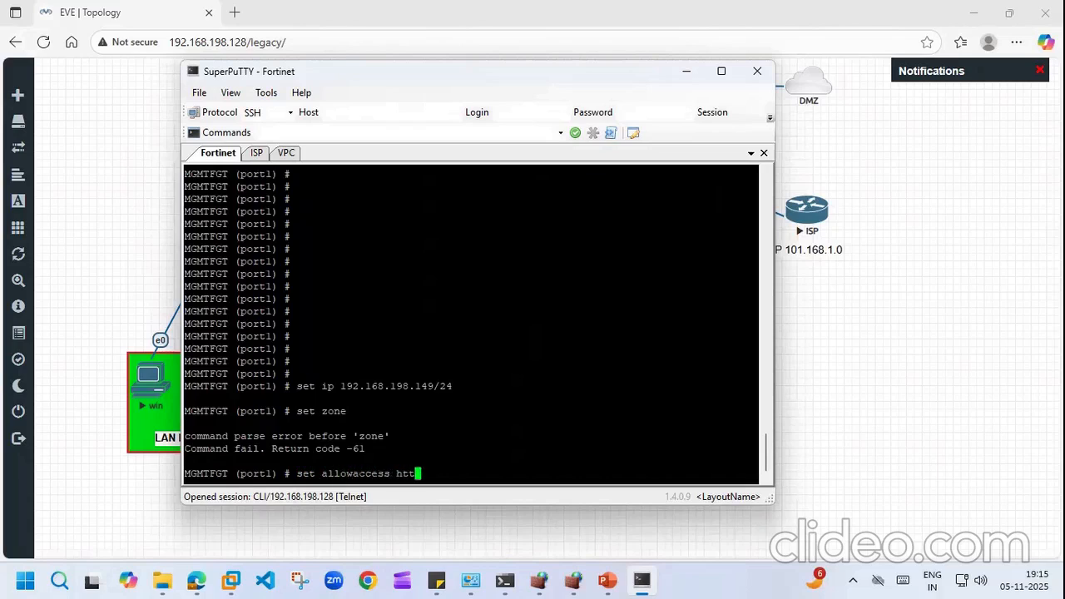
pyautogui.write('p https')
pyautogui.press('Return')
pyautogui.press('Return')
pyautogui.press('Return')
pyautogui.press('Return')
pyautogui.press('Return')
pyautogui.write('end')
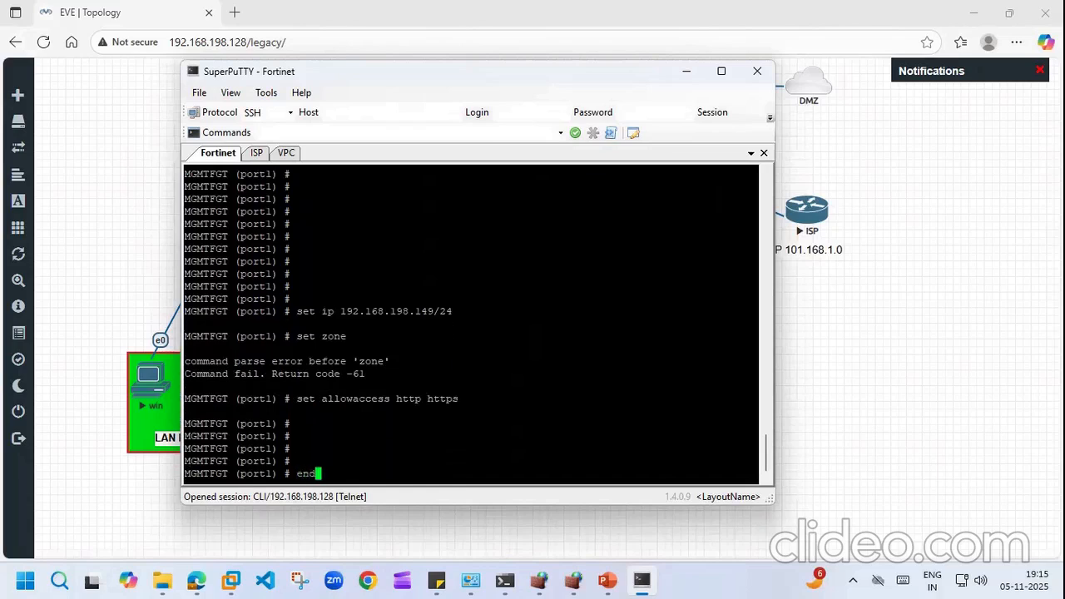
pyautogui.press('Return')
pyautogui.press('Return')
pyautogui.press('Return')
pyautogui.press('Return')
pyautogui.press('Return')
# Step: List the interface IP addresses again with 'di ip add li'
pyautogui.write('end')
pyautogui.press('BackSpace')
pyautogui.press('BackSpace')
pyautogui.press('BackSpace')
pyautogui.write('diip addli')
pyautogui.press('BackSpace')
pyautogui.press('BackSpace')
pyautogui.press('BackSpace')
pyautogui.press('BackSpace')
pyautogui.press('BackSpace')
pyautogui.press('BackSpace')
pyautogui.press('BackSpace')
pyautogui.press('BackSpace')
pyautogui.press('BackSpace')
pyautogui.press('BackSpace')
pyautogui.write('di imag')
pyautogui.press('BackSpace')
pyautogui.press('BackSpace')
pyautogui.press('BackSpace')
pyautogui.press('BackSpace')
pyautogui.write('ip')
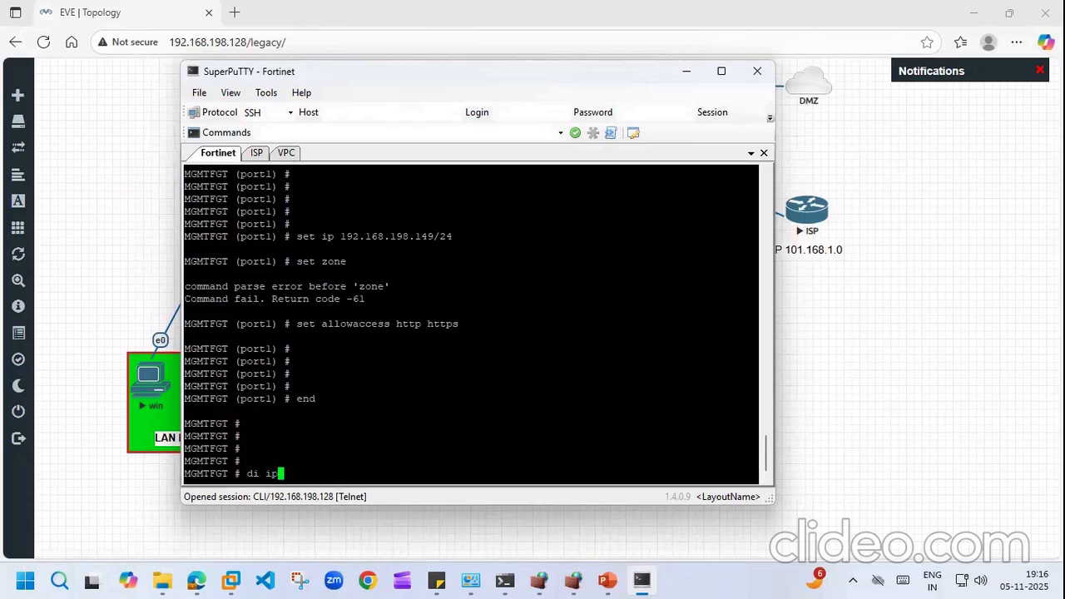
pyautogui.write(' add li')
pyautogui.press('Return')
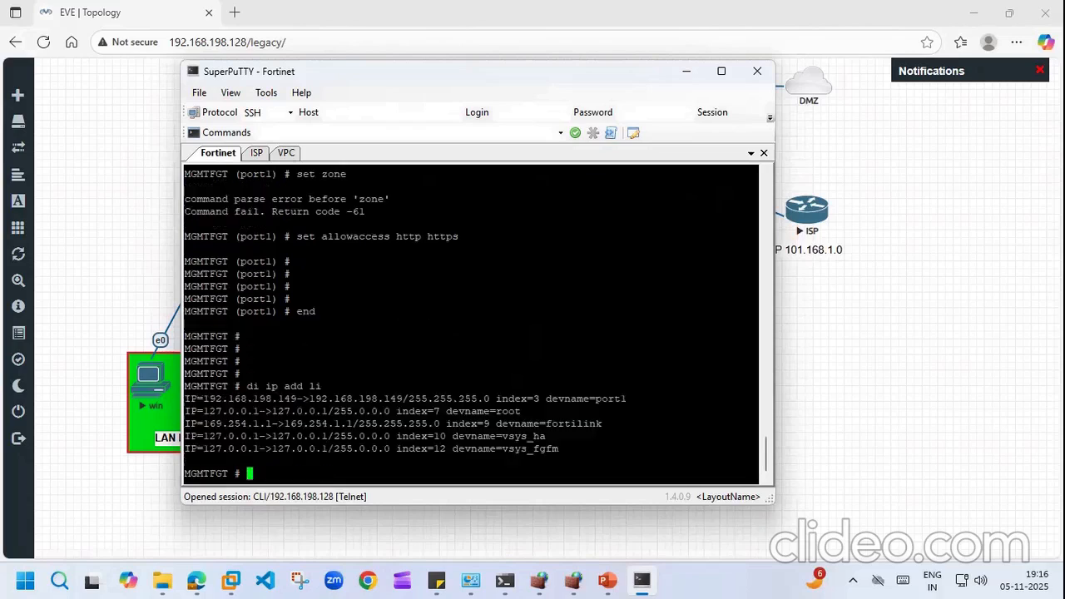
# Step: Copy port1's IP 192.168.198.149, load it in a new Edge tab, and return to EVE
pyautogui.moveTo(410, 398); pyautogui.dragTo(309, 399)
pyautogui.rightClick(309, 398)
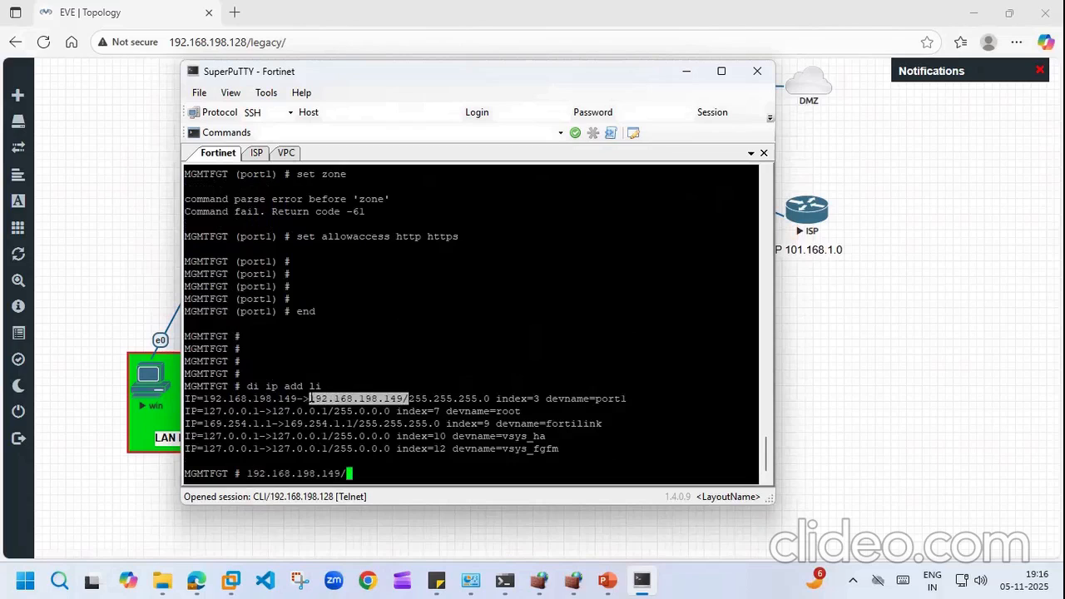
pyautogui.click(239, 11)
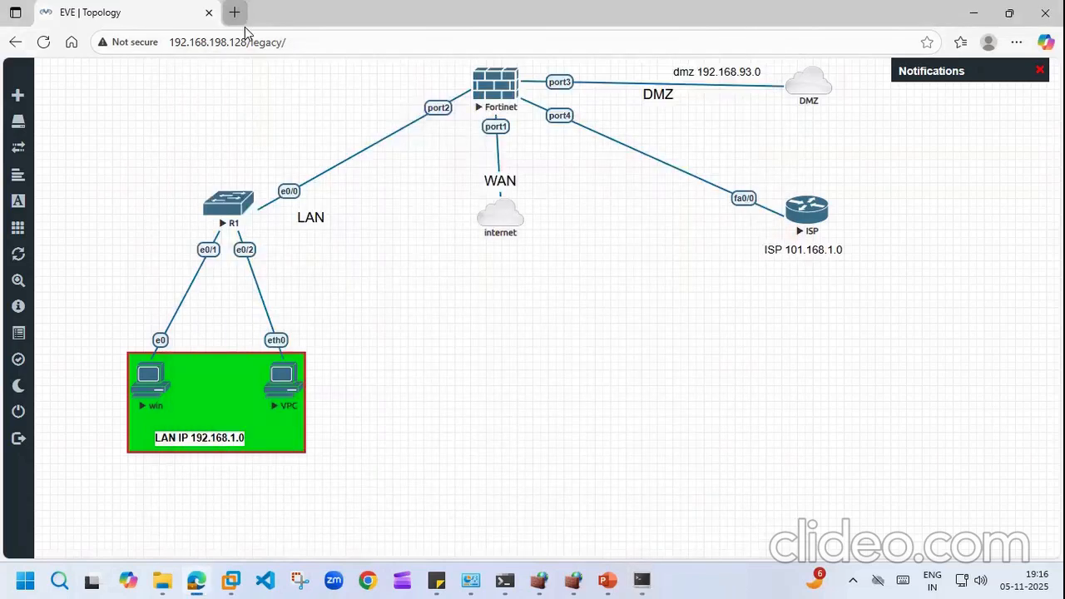
pyautogui.click(237, 12)
pyautogui.rightClick(241, 38)
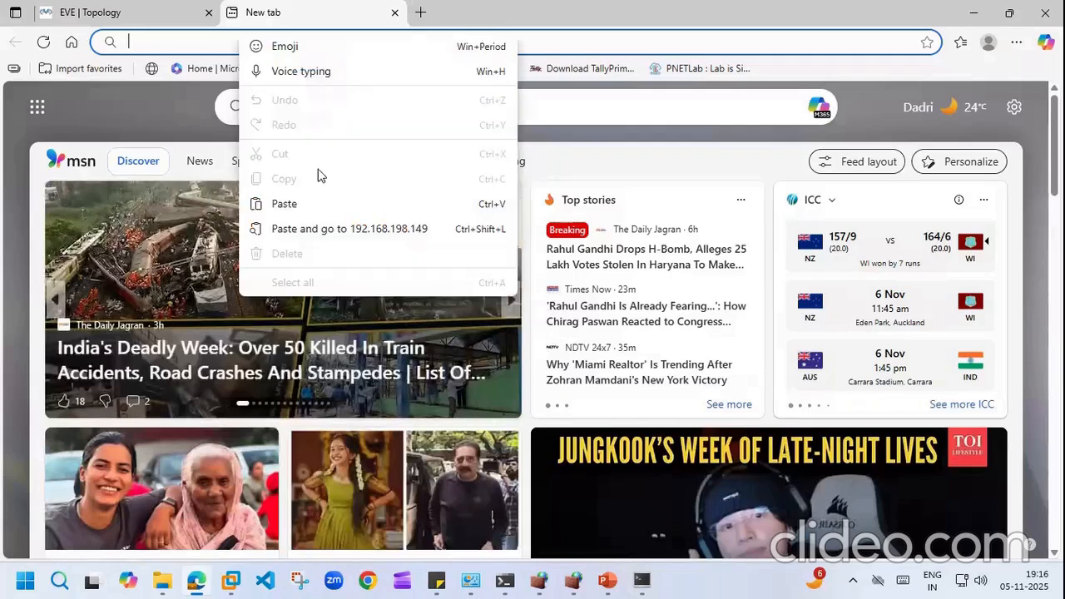
pyautogui.click(286, 205)
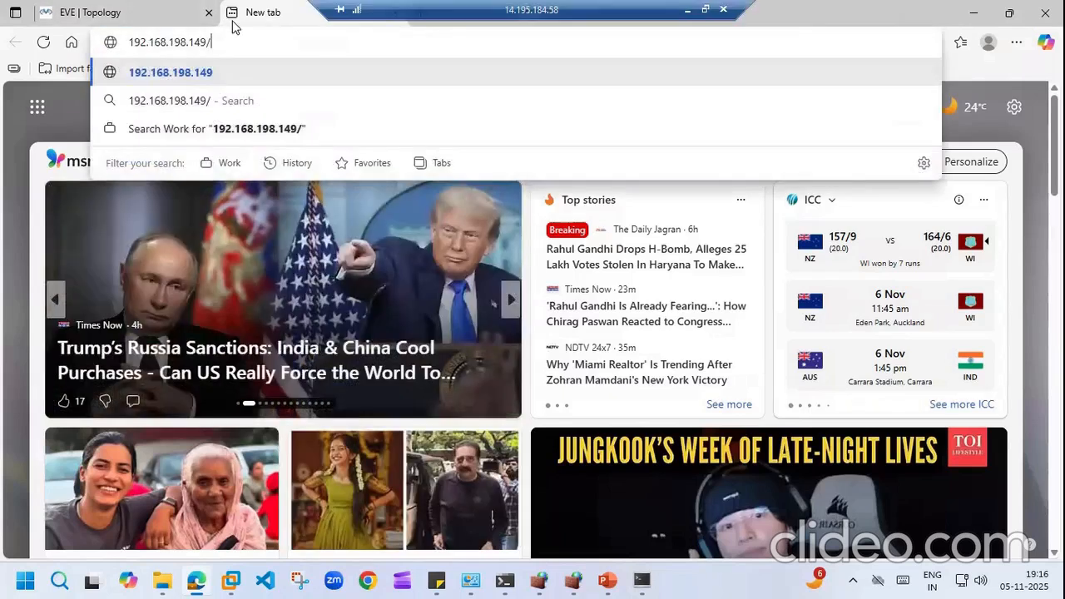
pyautogui.press('Return')
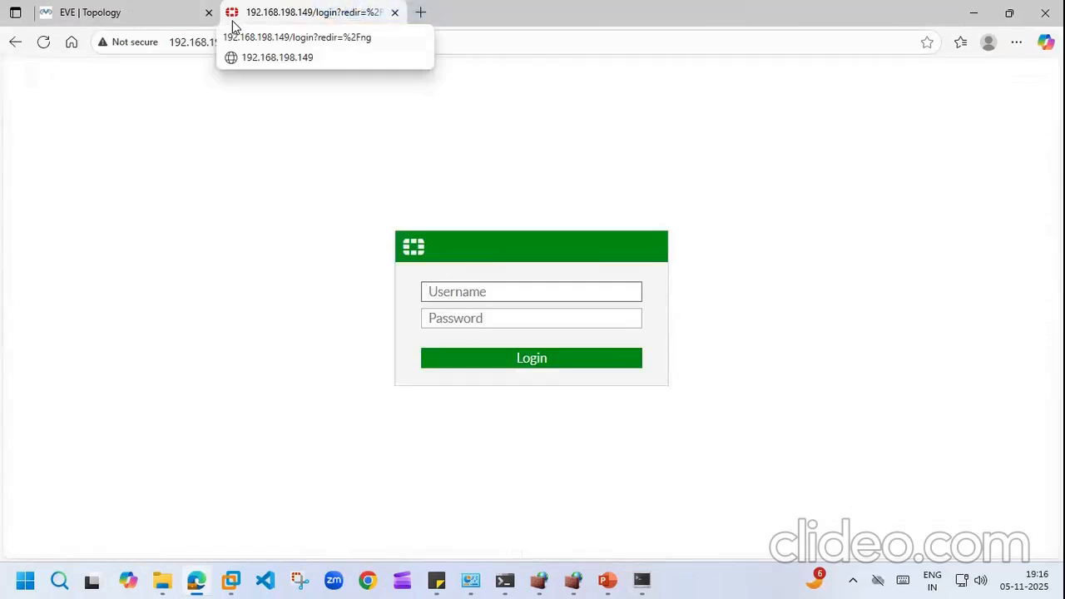
pyautogui.click(131, 12)
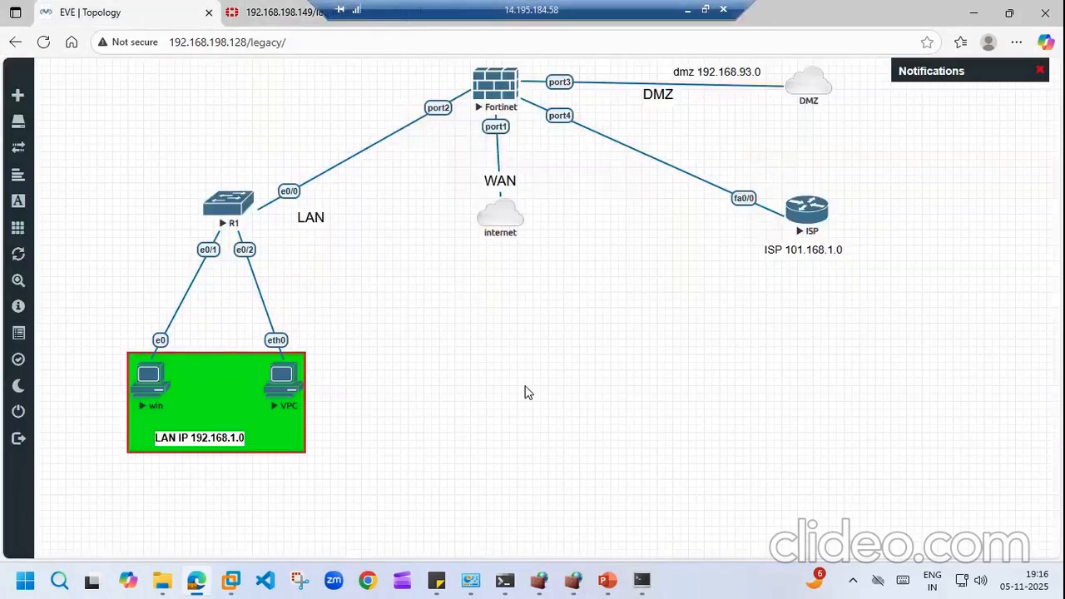
# Step: Clear the FortiGate prompt and run 'show system interface'
pyautogui.click(642, 580)
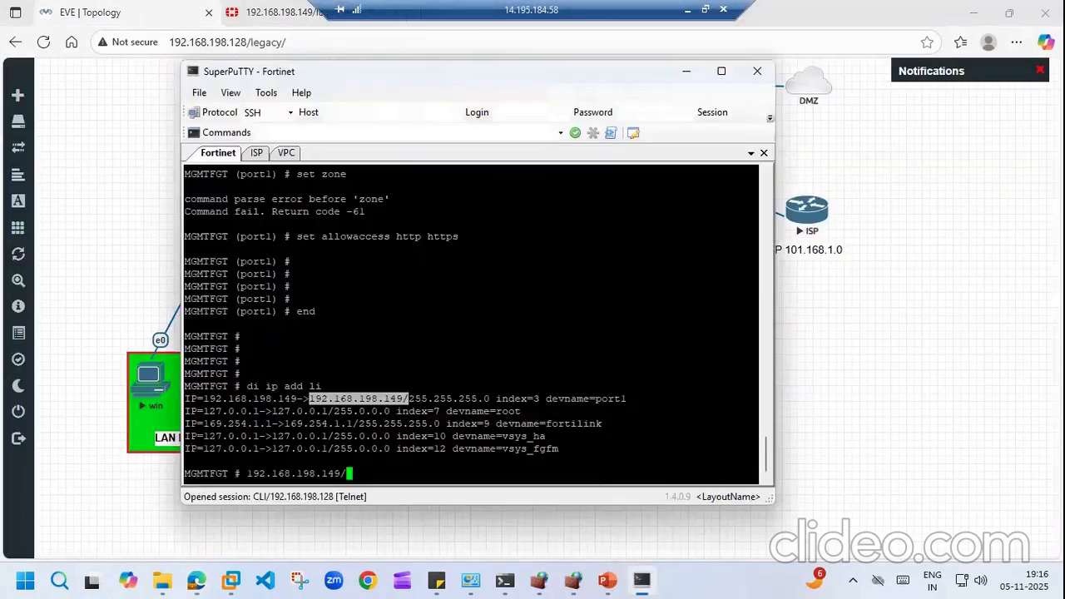
pyautogui.press('BackSpace')
pyautogui.press('BackSpace')
pyautogui.press('BackSpace')
pyautogui.press('BackSpace')
pyautogui.press('BackSpace')
pyautogui.press('BackSpace')
pyautogui.press('BackSpace')
pyautogui.press('BackSpace')
pyautogui.press('BackSpace')
pyautogui.press('BackSpace')
pyautogui.press('BackSpace')
pyautogui.press('BackSpace')
pyautogui.press('BackSpace')
pyautogui.press('BackSpace')
pyautogui.press('BackSpace')
pyautogui.press('BackSpace')
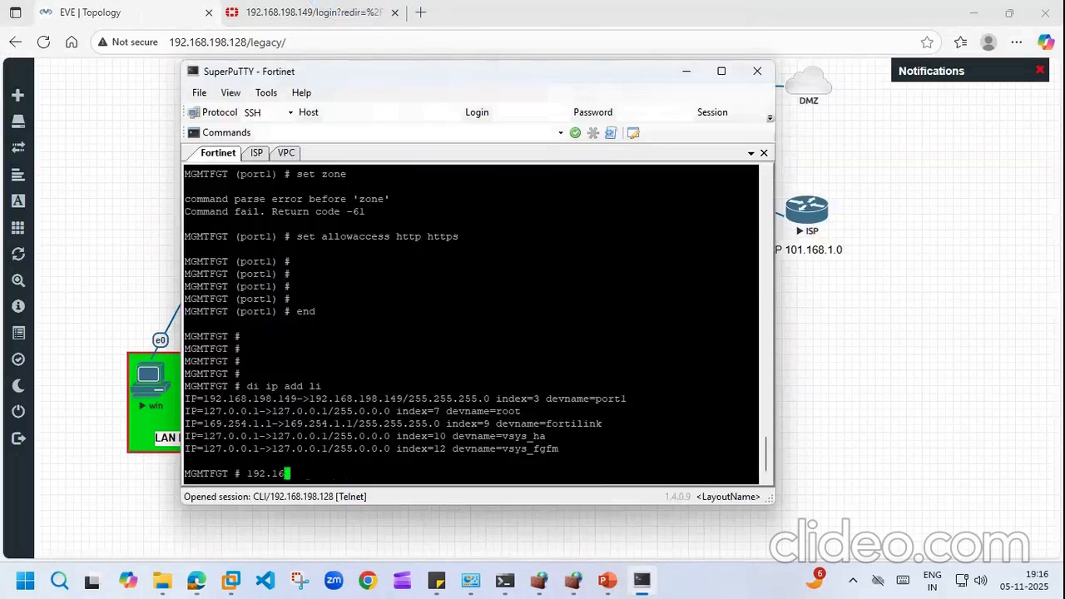
pyautogui.write('shiw')
pyautogui.press('BackSpace')
pyautogui.press('BackSpace')
pyautogui.write('ow ')
pyautogui.write('st')
pyautogui.press('BackSpace')
pyautogui.press('BackSpace')
pyautogui.write('y')
pyautogui.press('BackSpace')
pyautogui.press('BackSpace')
pyautogui.write('system interface ')
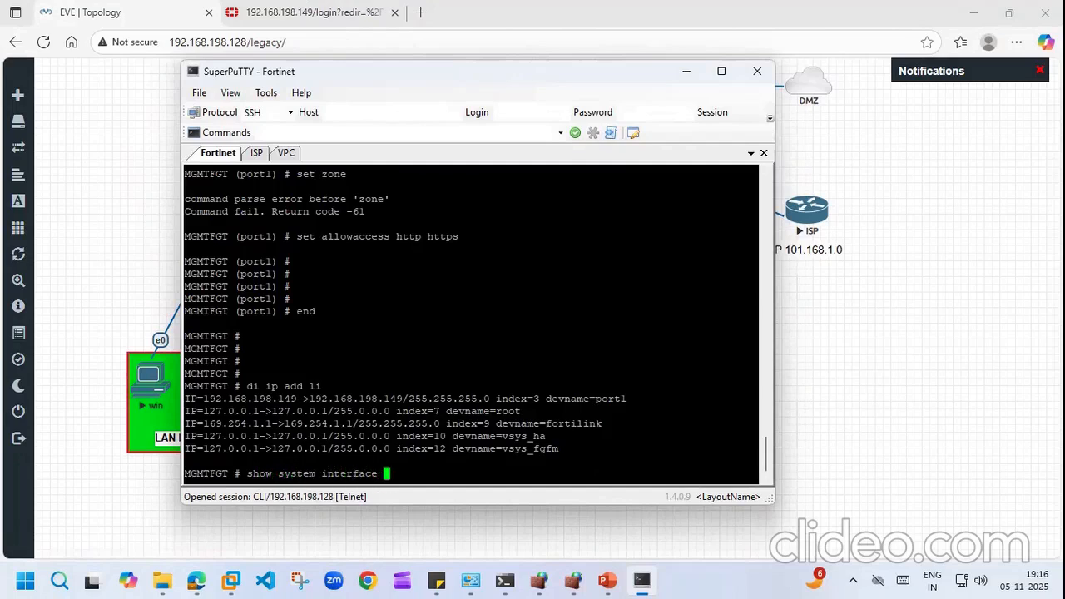
pyautogui.write('p')
pyautogui.press('BackSpace')
pyautogui.press('Return')
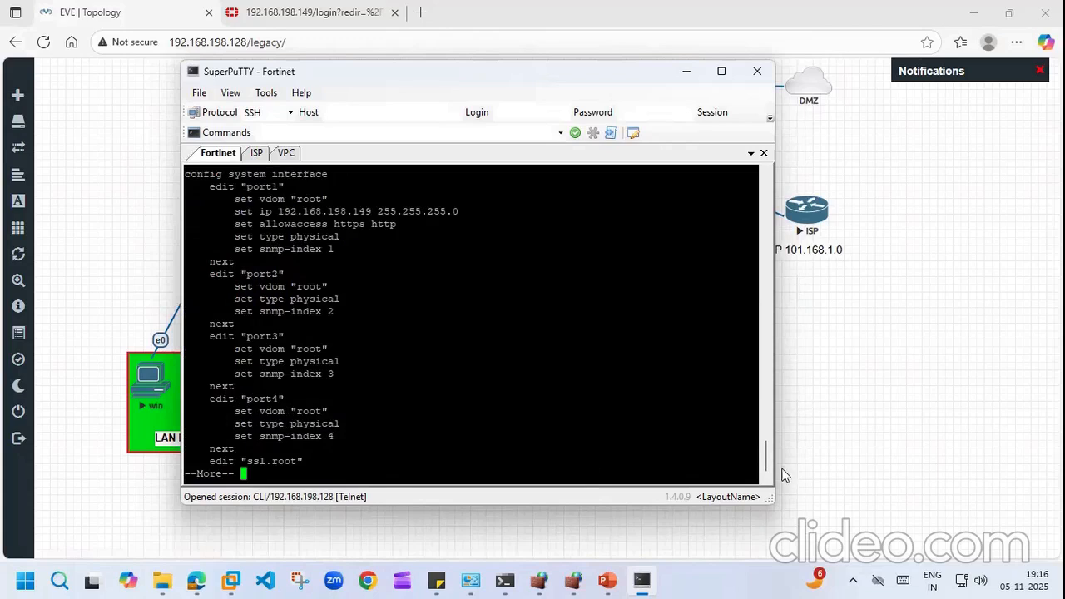
# Step: Highlight port1's 'set allowaccess http https' line, then run 'di ip add li'
pyautogui.moveTo(765, 446); pyautogui.dragTo(760, 412)
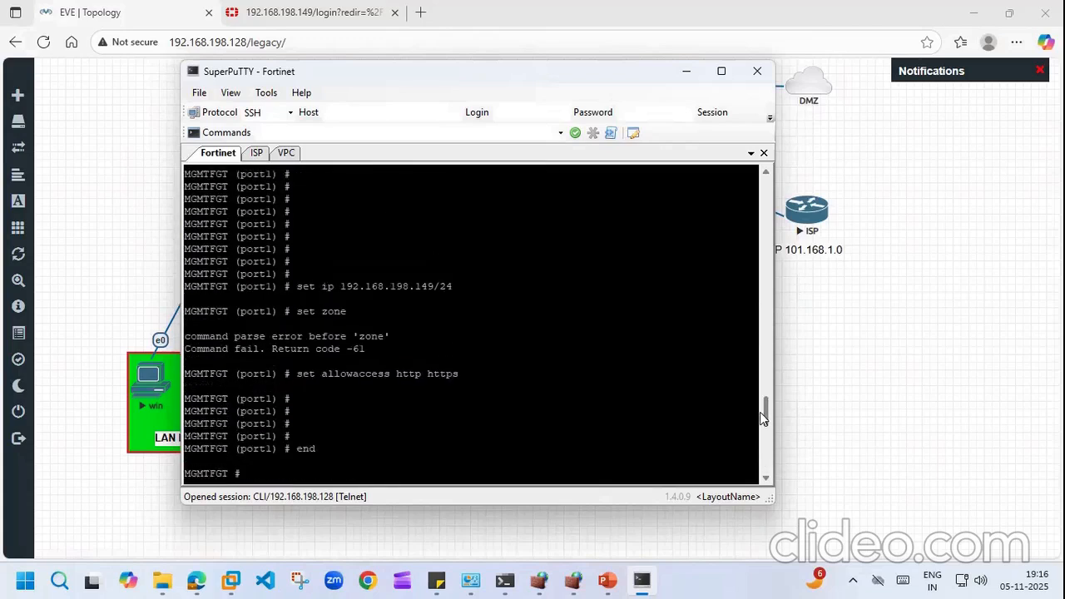
pyautogui.moveTo(291, 373); pyautogui.dragTo(467, 373)
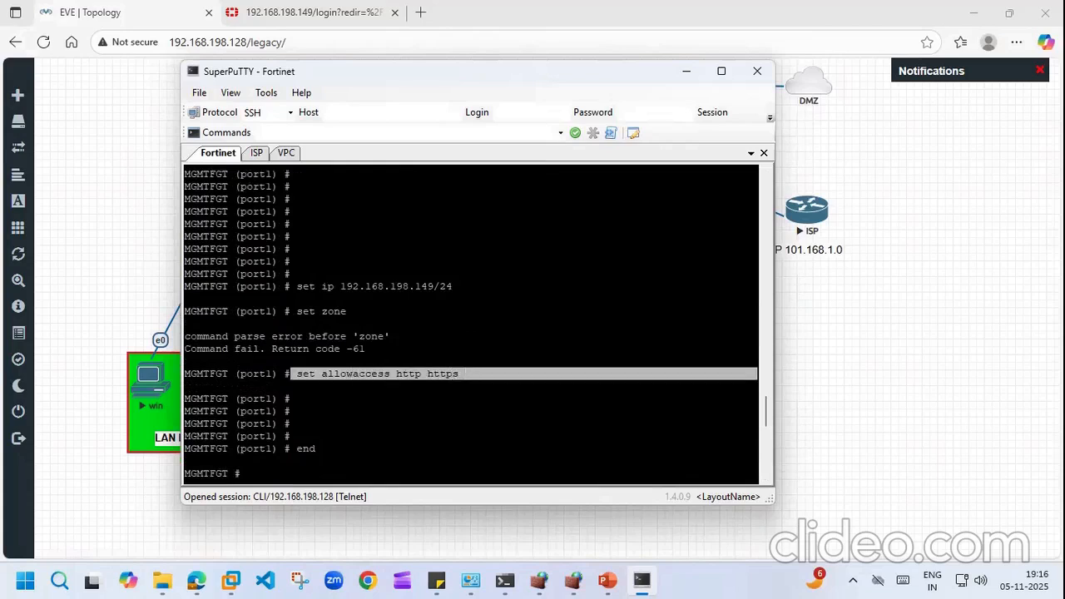
pyautogui.click(434, 373)
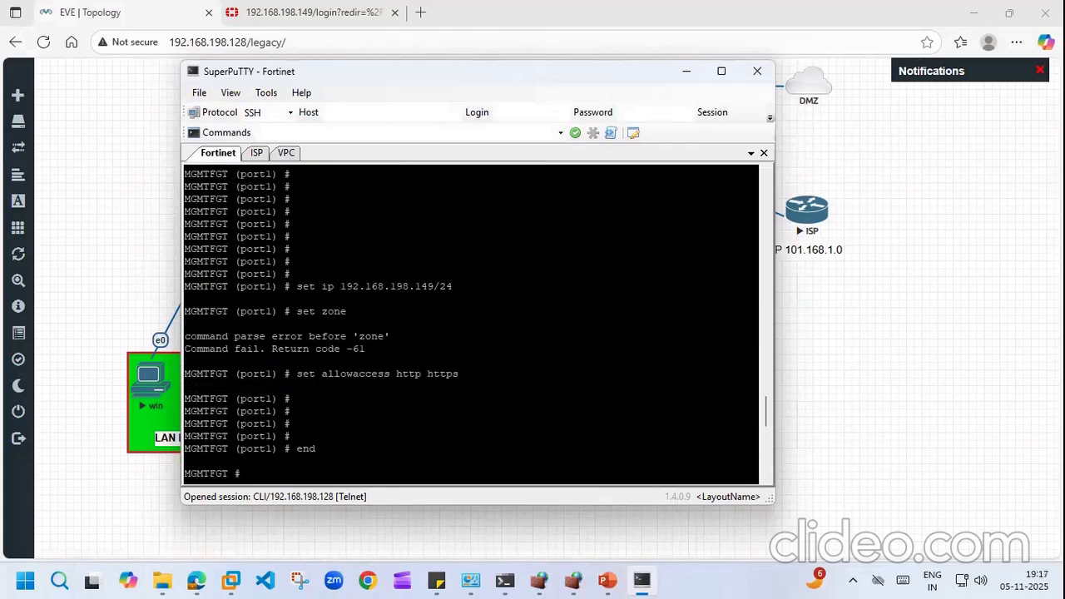
pyautogui.moveTo(296, 374); pyautogui.dragTo(467, 374)
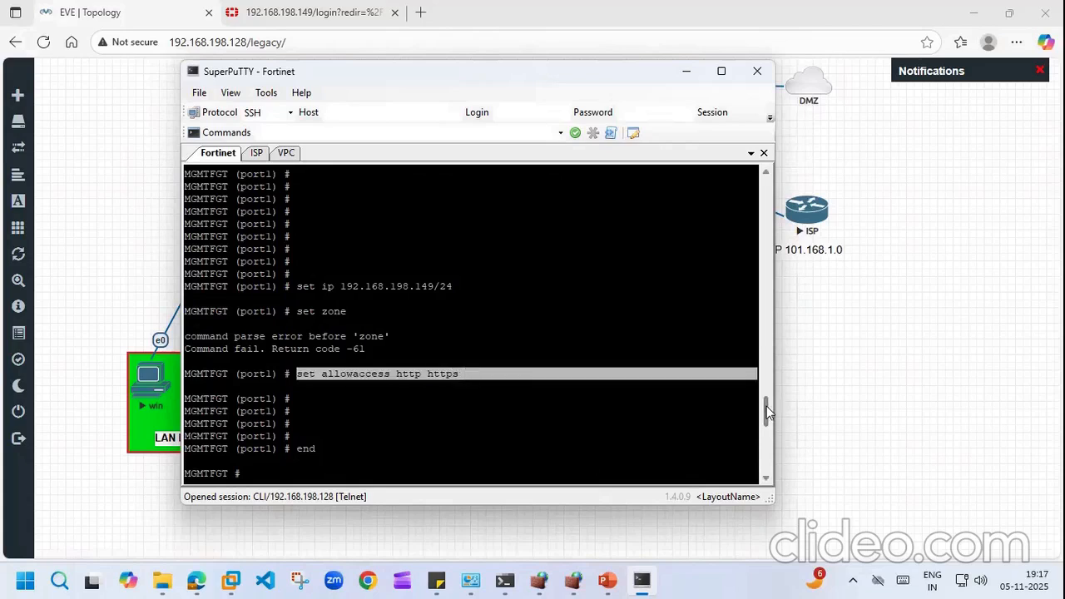
pyautogui.press('Return')
pyautogui.press('Return')
pyautogui.press('Return')
pyautogui.press('Return')
pyautogui.write('di ip add li')
pyautogui.press('Return')
# Step: Rerun 'show system interface', page through it, and scroll back to review port1's settings
pyautogui.write('show system interface')
pyautogui.press('Return')
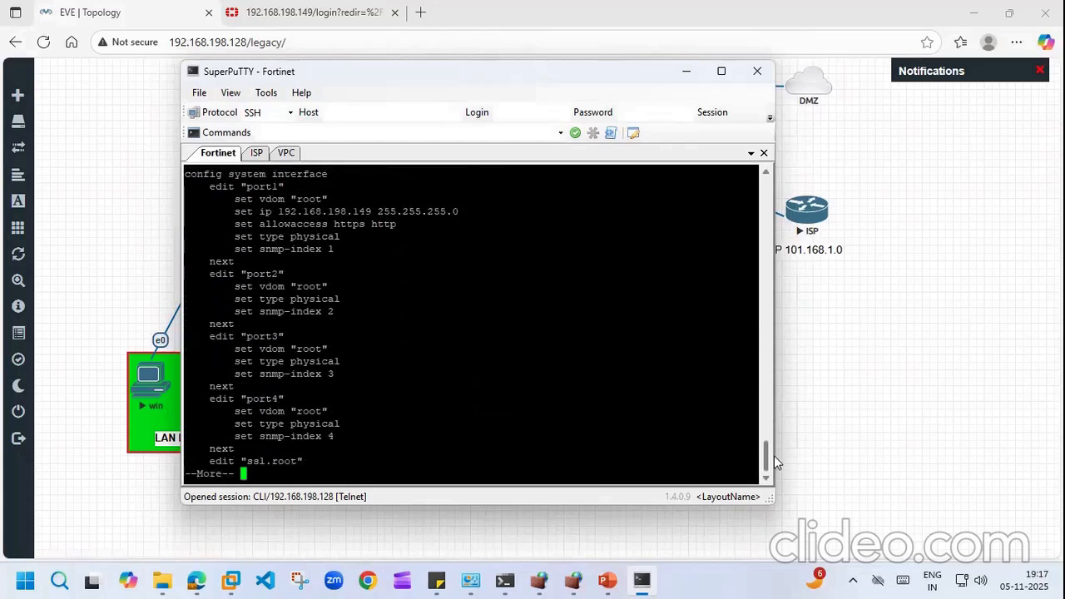
pyautogui.press('Return')
pyautogui.press('Return')
pyautogui.press('Return')
pyautogui.press('Return')
pyautogui.press('Return')
pyautogui.press('Return')
pyautogui.press('Return')
pyautogui.press('Return')
pyautogui.press('Return')
pyautogui.press('Return')
pyautogui.press('Return')
pyautogui.press('Return')
pyautogui.press('Return')
pyautogui.press('Return')
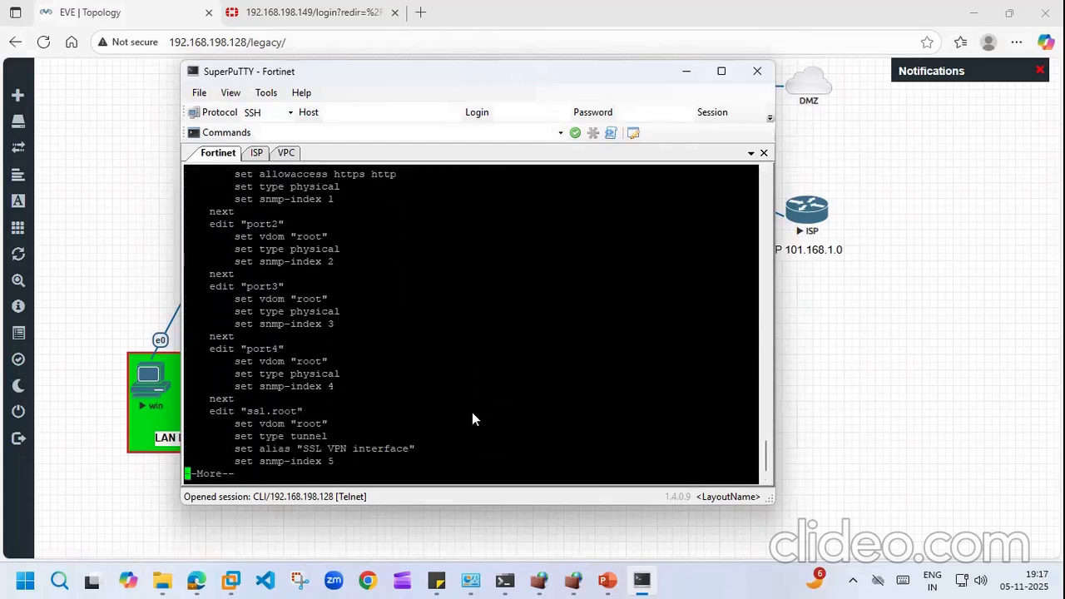
pyautogui.press('Return')
pyautogui.press('Return')
pyautogui.press('Return')
pyautogui.press('Return')
pyautogui.press('Return')
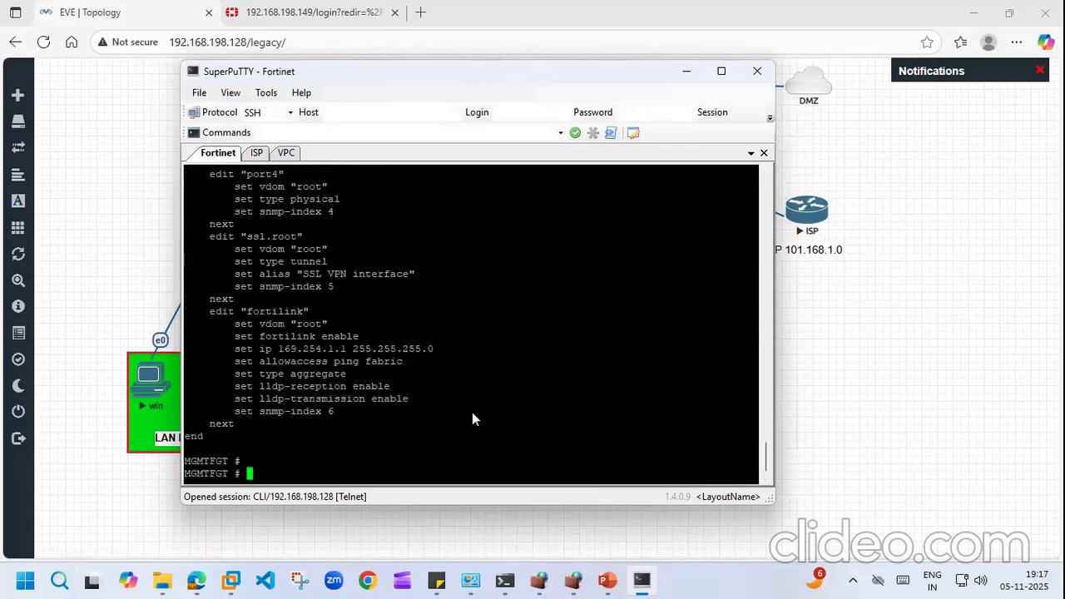
pyautogui.press('Up')
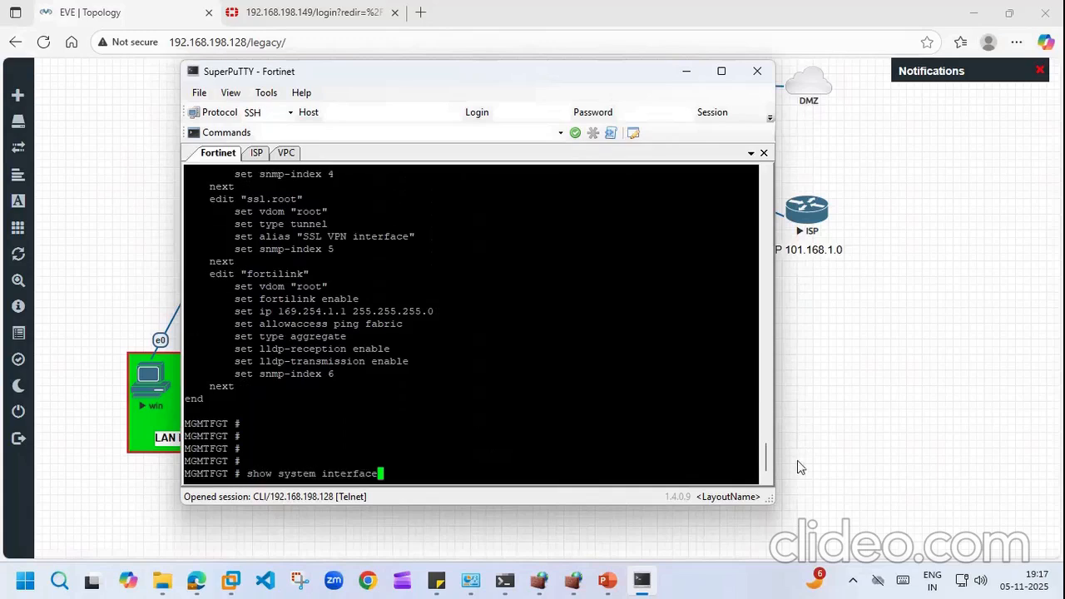
pyautogui.moveTo(770, 461); pyautogui.dragTo(758, 423)
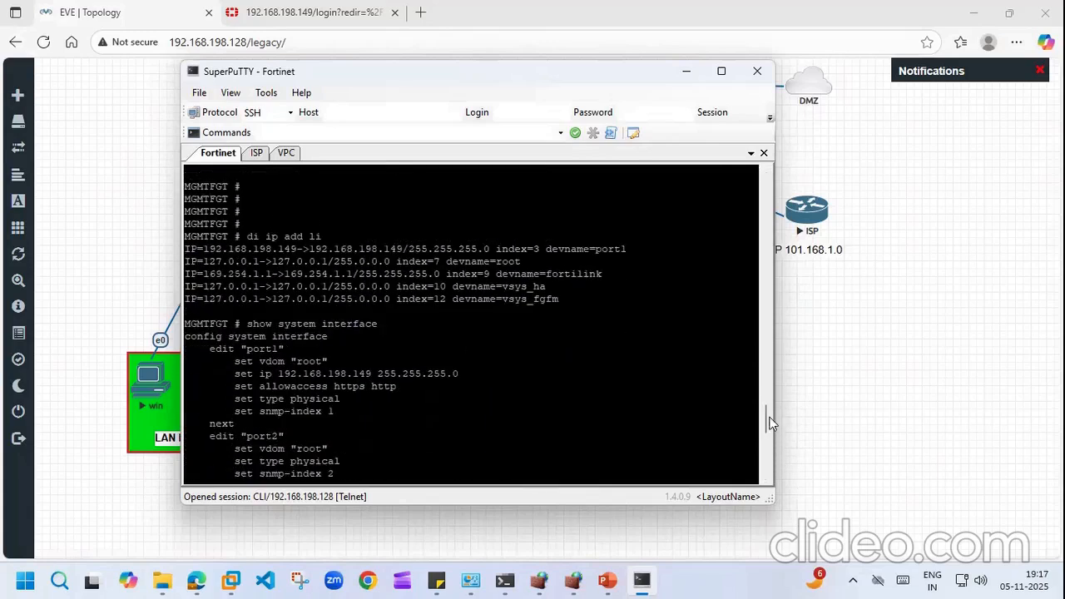
pyautogui.moveTo(767, 415); pyautogui.dragTo(759, 388)
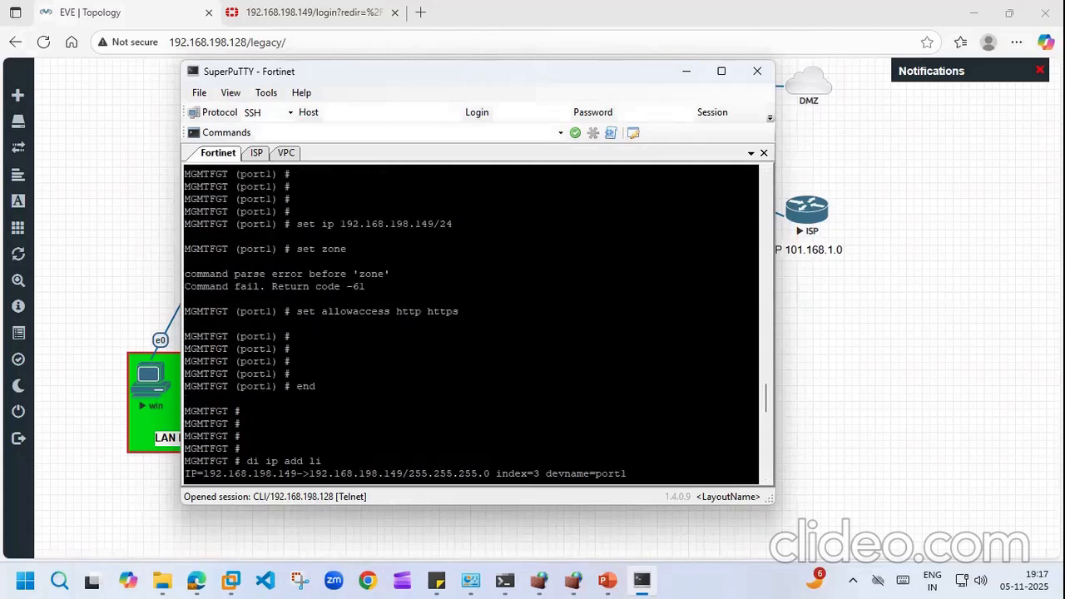
pyautogui.moveTo(767, 400); pyautogui.dragTo(751, 222)
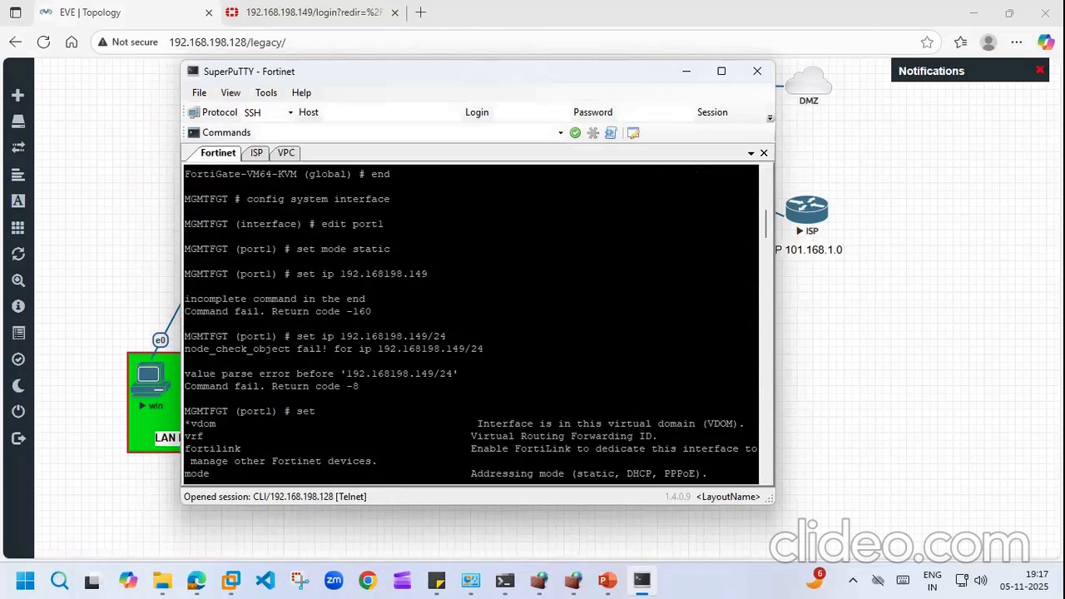
pyautogui.doubleClick(430, 349)
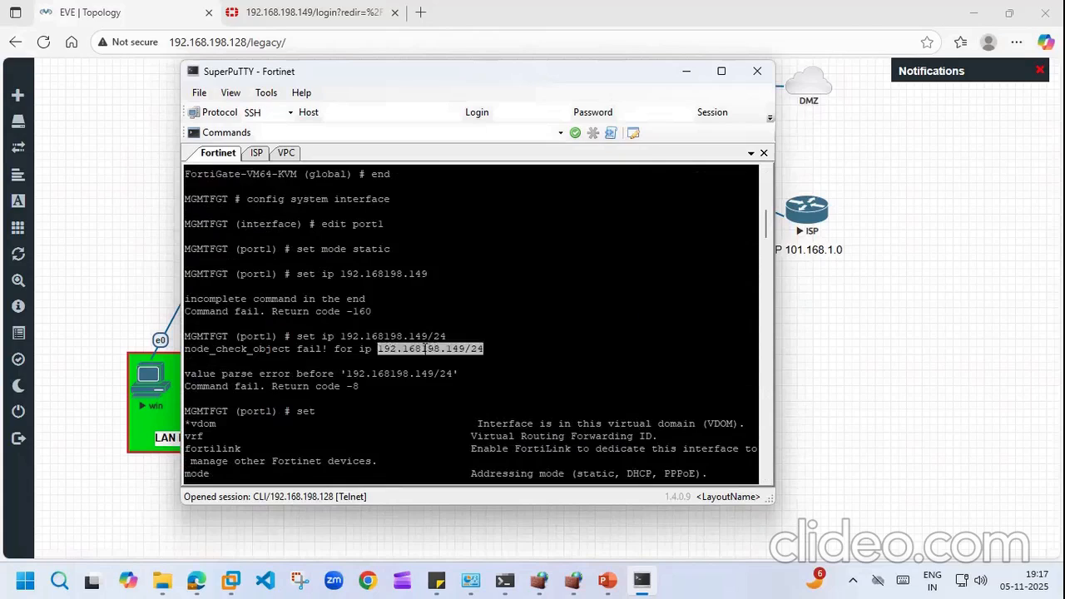
pyautogui.click(424, 350)
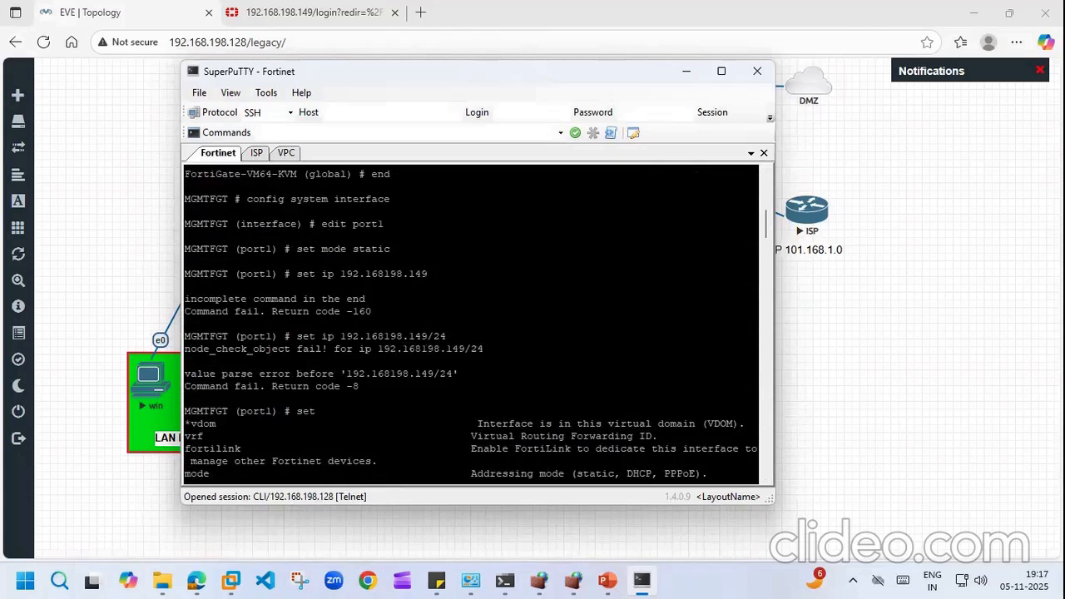
pyautogui.moveTo(766, 227); pyautogui.dragTo(779, 479)
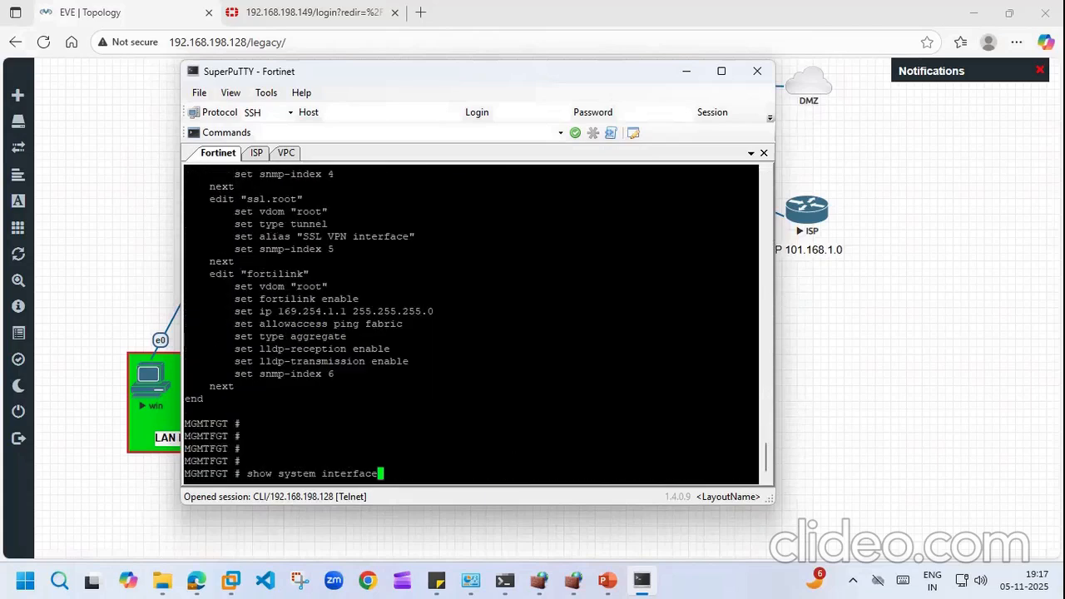
pyautogui.press('BackSpace')
pyautogui.press('BackSpace')
pyautogui.press('BackSpace')
pyautogui.press('BackSpace')
pyautogui.press('BackSpace')
pyautogui.press('BackSpace')
pyautogui.press('BackSpace')
pyautogui.press('BackSpace')
pyautogui.press('BackSpace')
pyautogui.press('BackSpace')
pyautogui.press('BackSpace')
pyautogui.press('BackSpace')
pyautogui.press('BackSpace')
pyautogui.press('BackSpace')
pyautogui.press('BackSpace')
pyautogui.press('BackSpace')
pyautogui.press('BackSpace')
pyautogui.press('BackSpace')
pyautogui.press('BackSpace')
pyautogui.press('BackSpace')
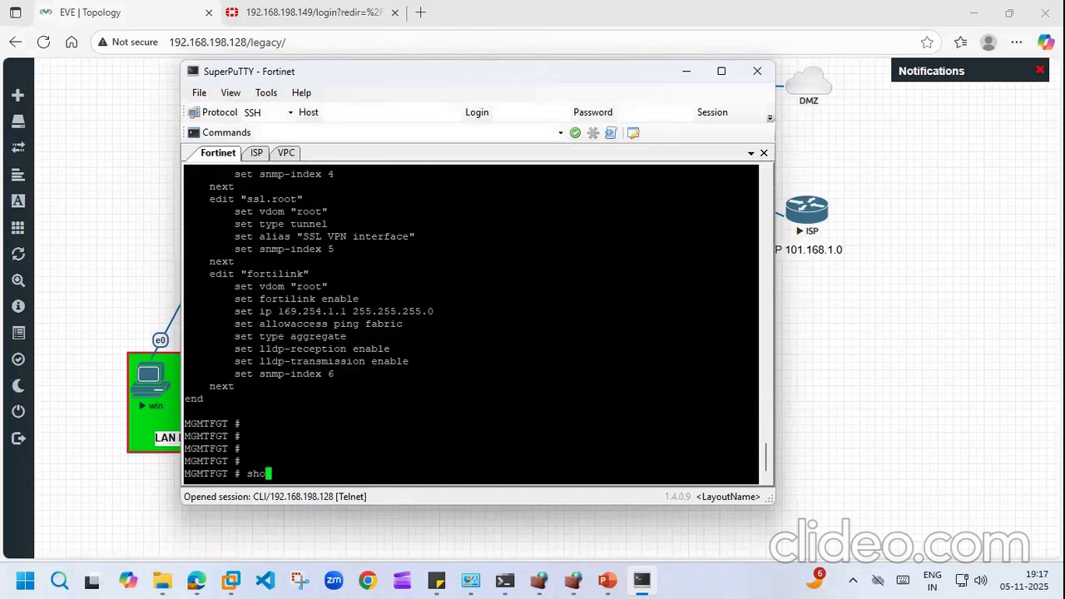
pyautogui.press('Return')
pyautogui.press('Return')
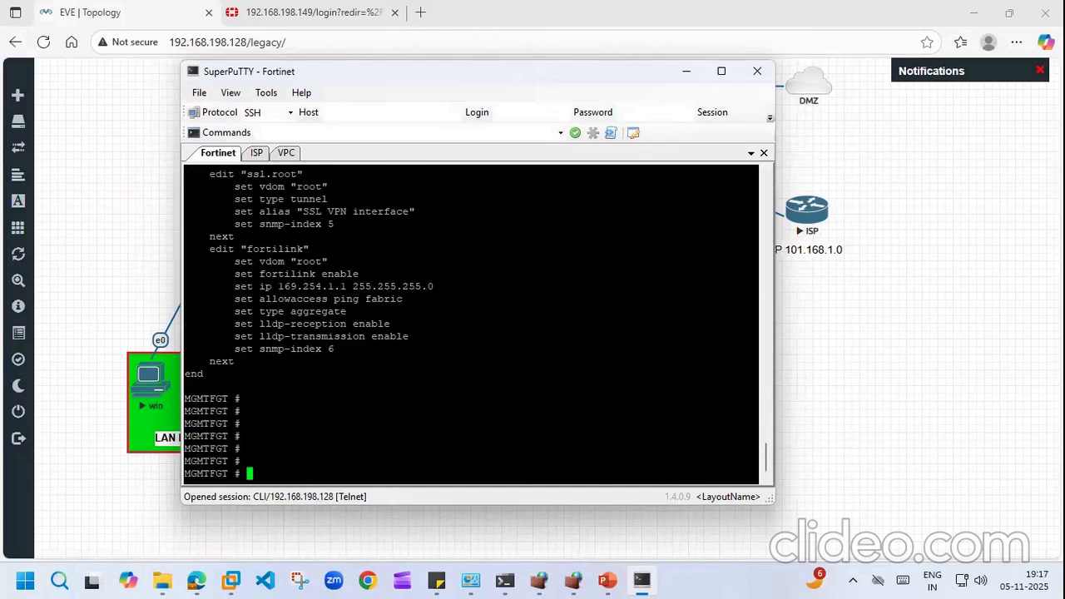
# Step: Log in to the 192.168.198.149 web page as admin with the admin password
pyautogui.click(314, 10)
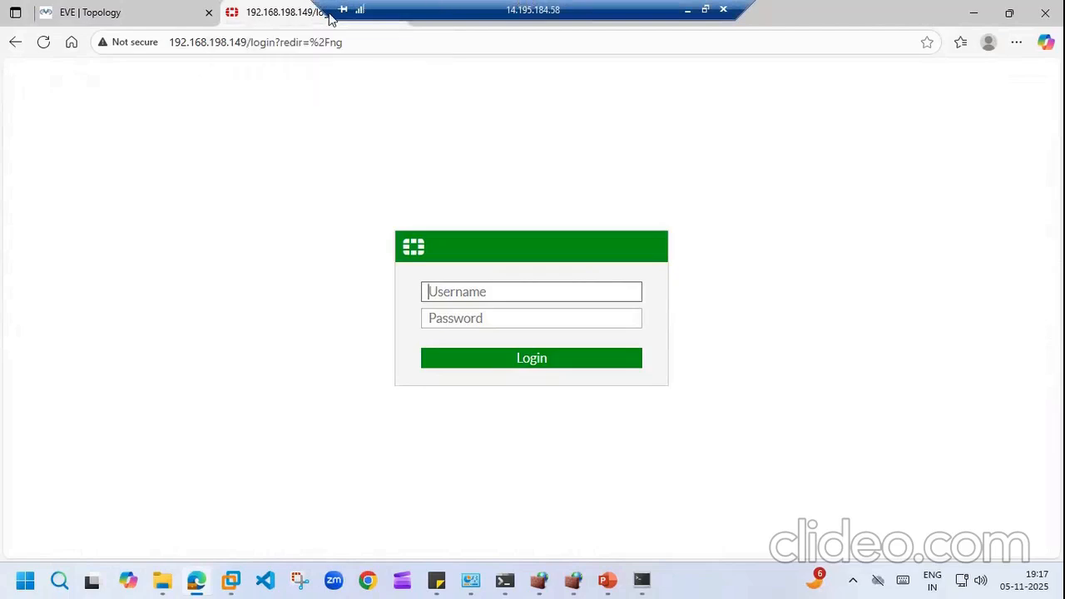
pyautogui.write('admin')
pyautogui.press('Tab')
pyautogui.write('a')
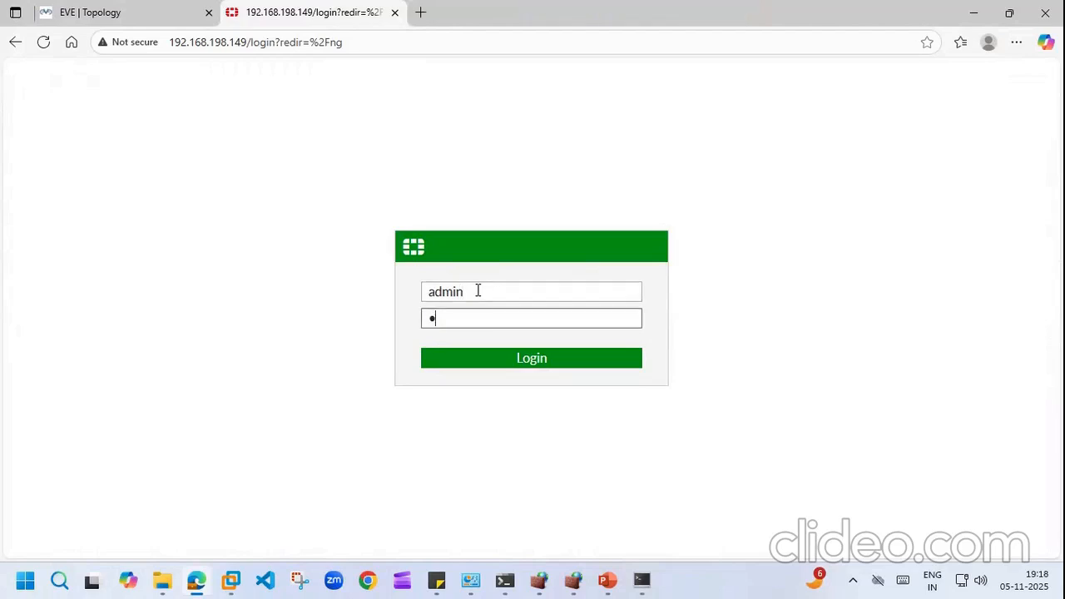
pyautogui.write('dmin@1234')
pyautogui.press('Return')
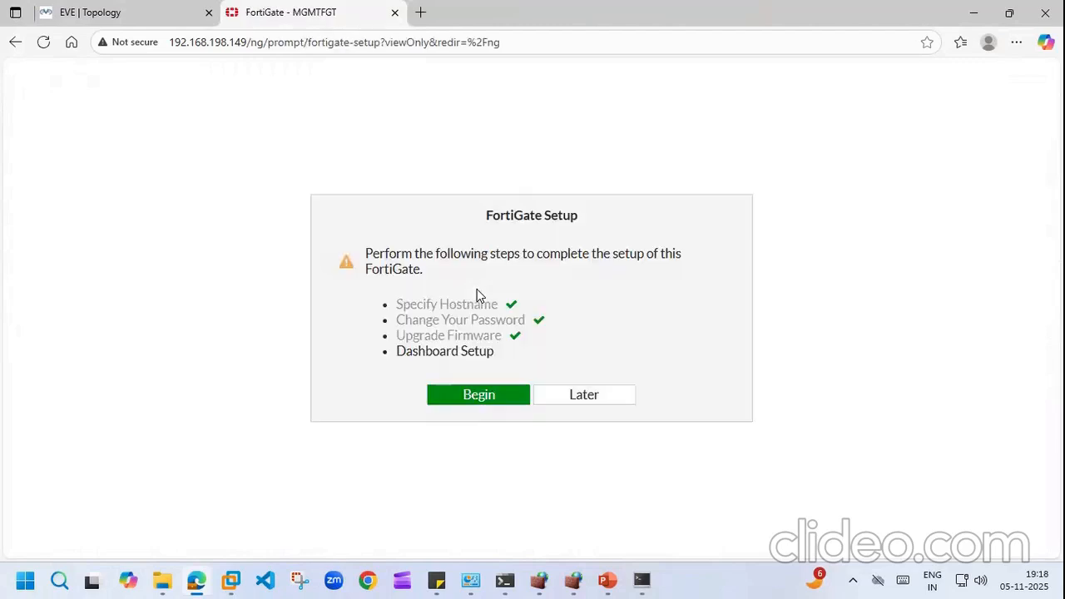
# Step: Begin the dashboard setup, accept the Optimal dashboards, and dismiss the startup notice
pyautogui.click(476, 396)
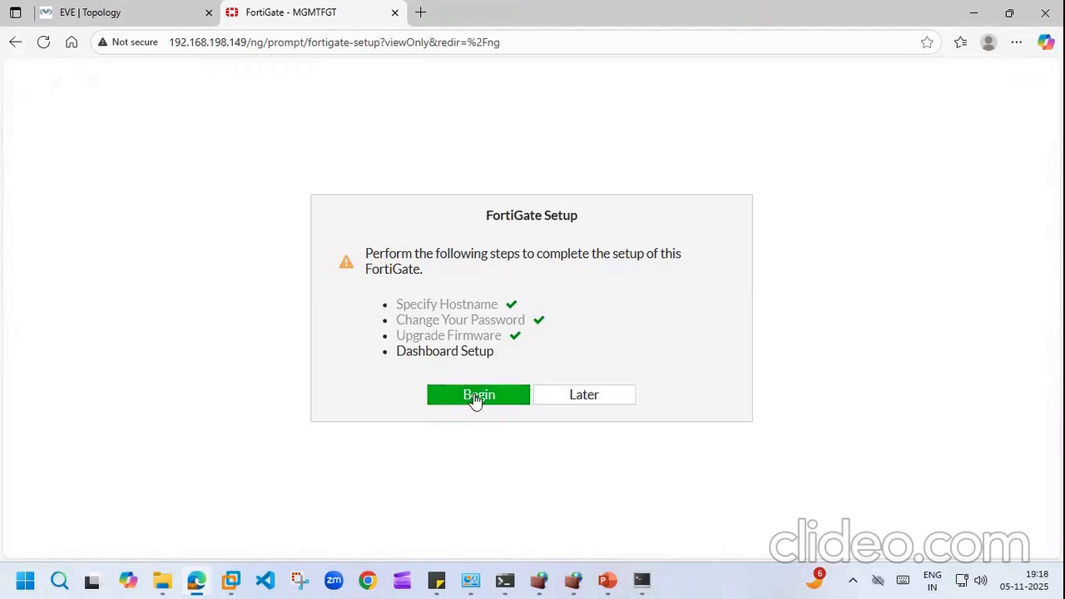
pyautogui.click(587, 412)
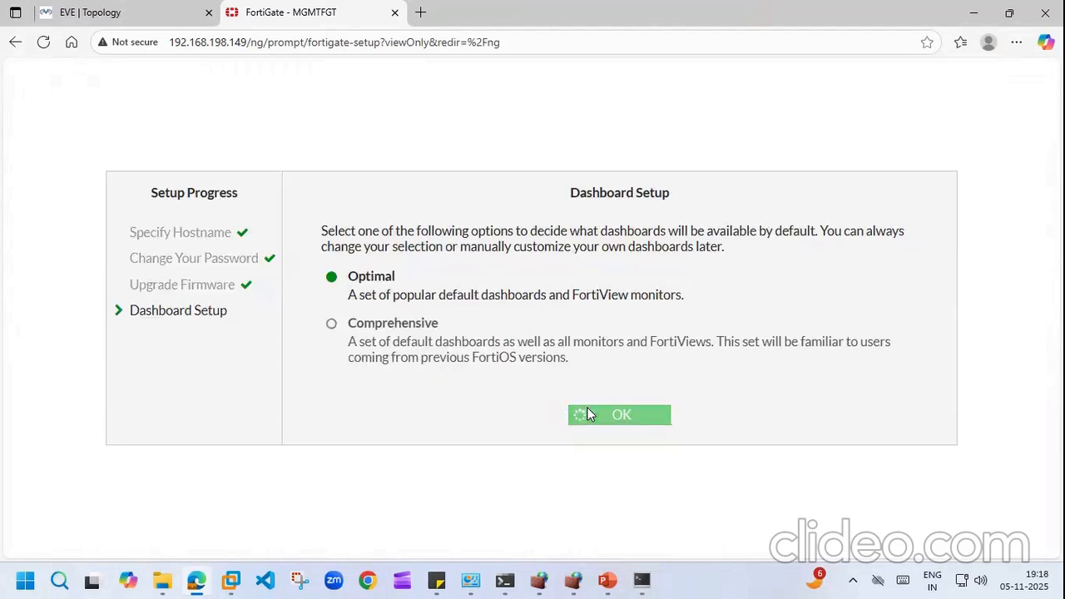
pyautogui.click(618, 523)
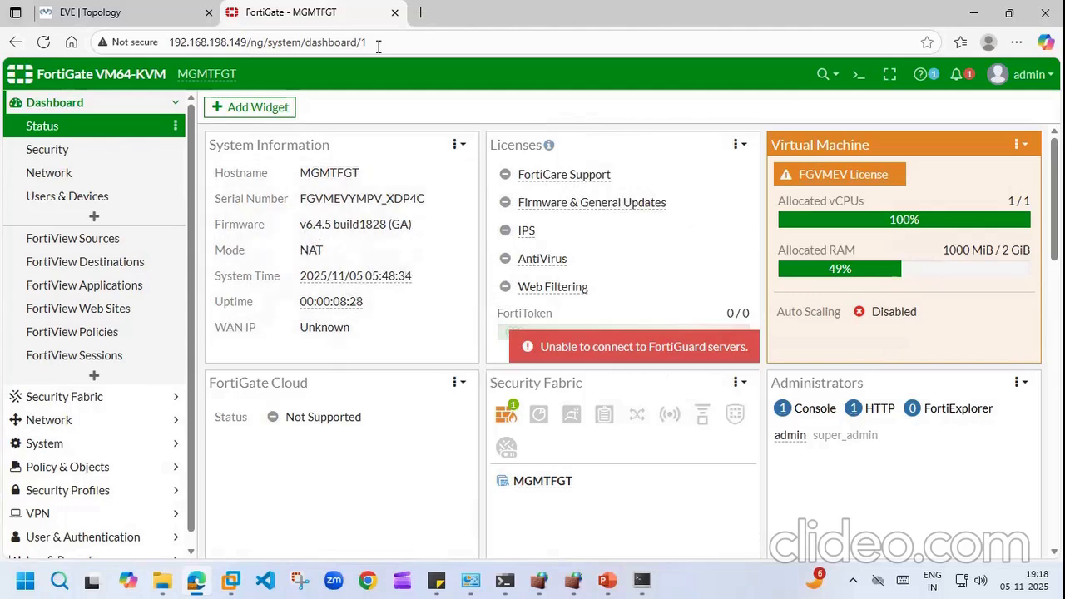
# Step: Add the Routing widget to the Status dashboard and refresh it to show 1 connected route
pyautogui.click(215, 112)
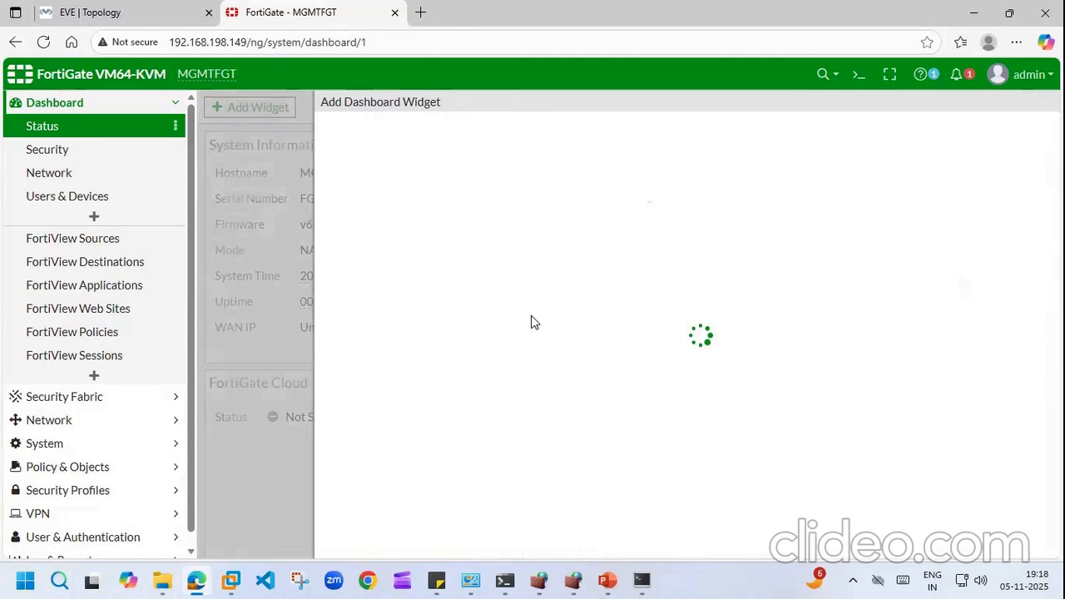
pyautogui.scroll(-8, 666, 333)
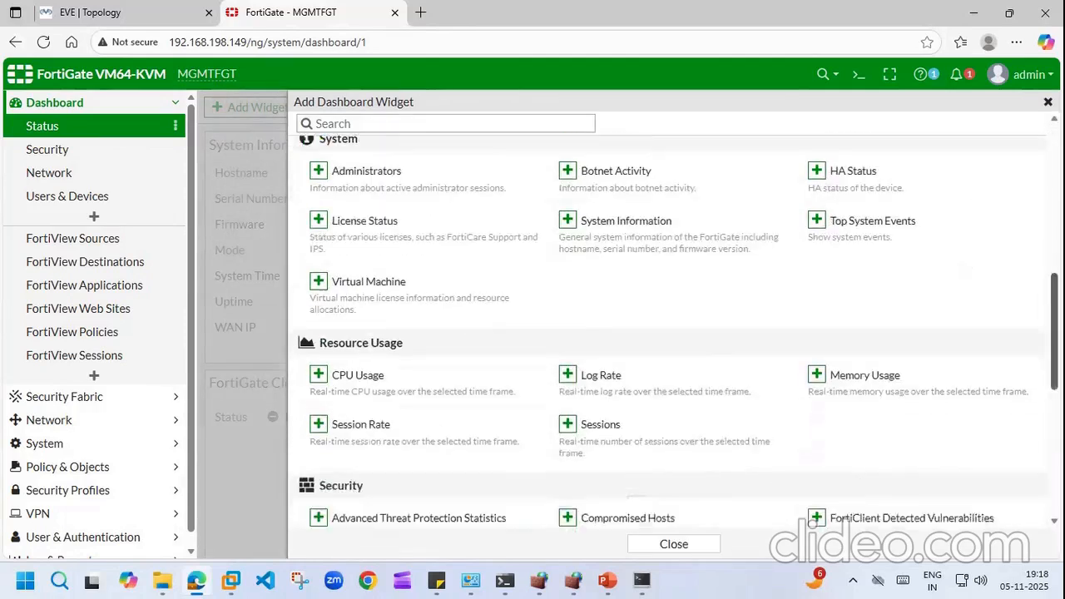
pyautogui.scroll(-4, 666, 333)
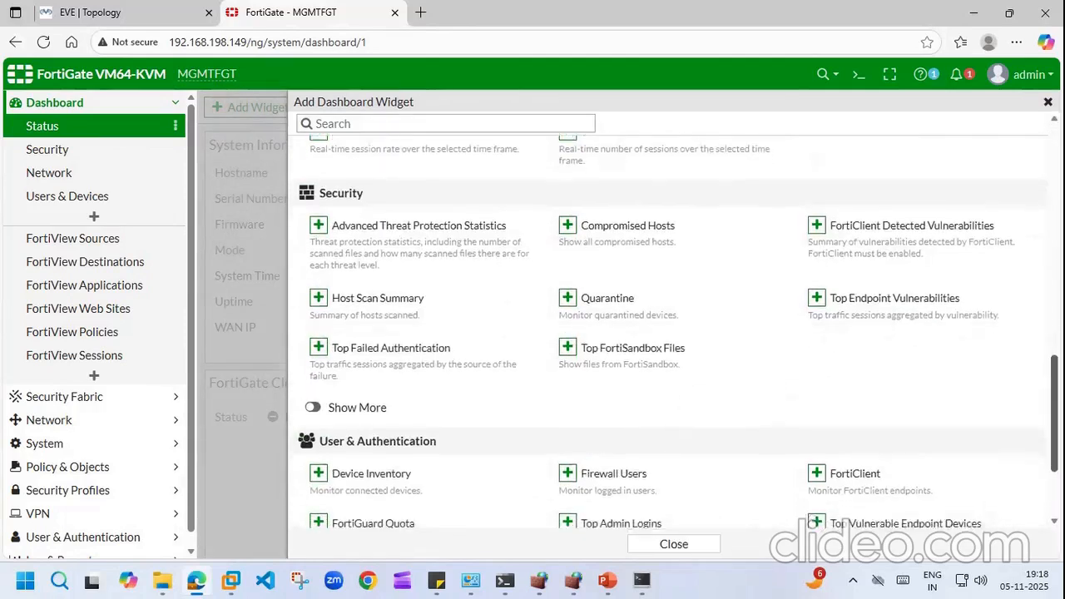
pyautogui.scroll(-2, 1036, 302)
pyautogui.scroll(6, 1036, 302)
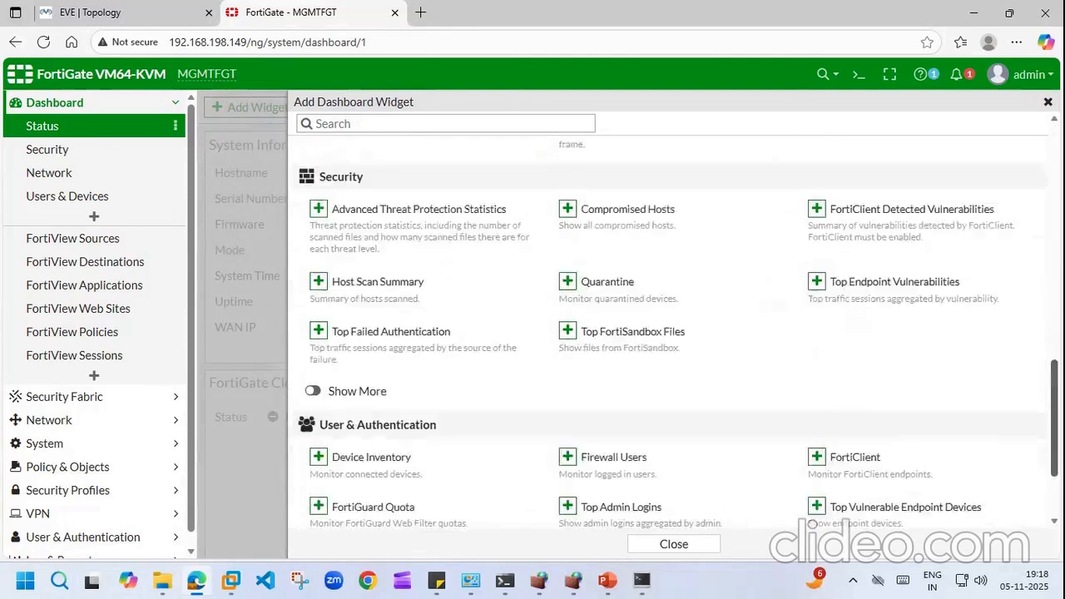
pyautogui.scroll(1, 1032, 285)
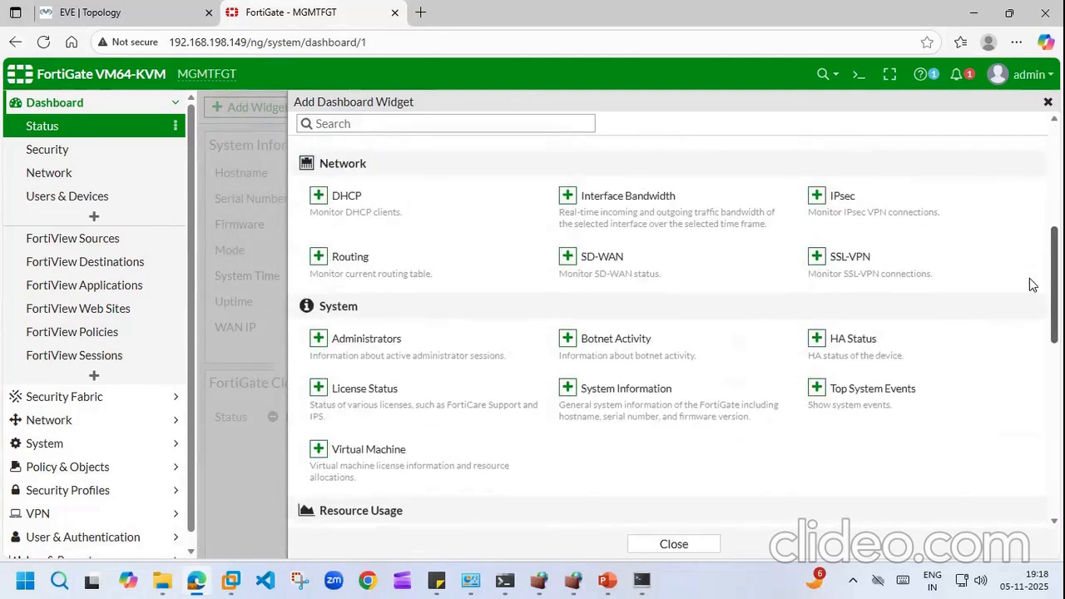
pyautogui.click(319, 256)
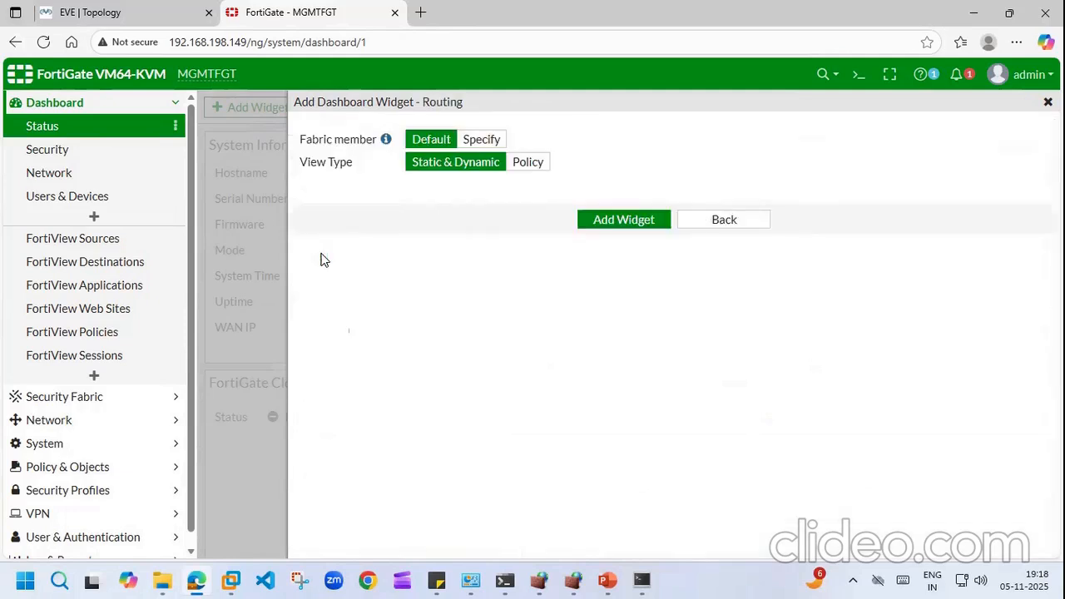
pyautogui.click(622, 219)
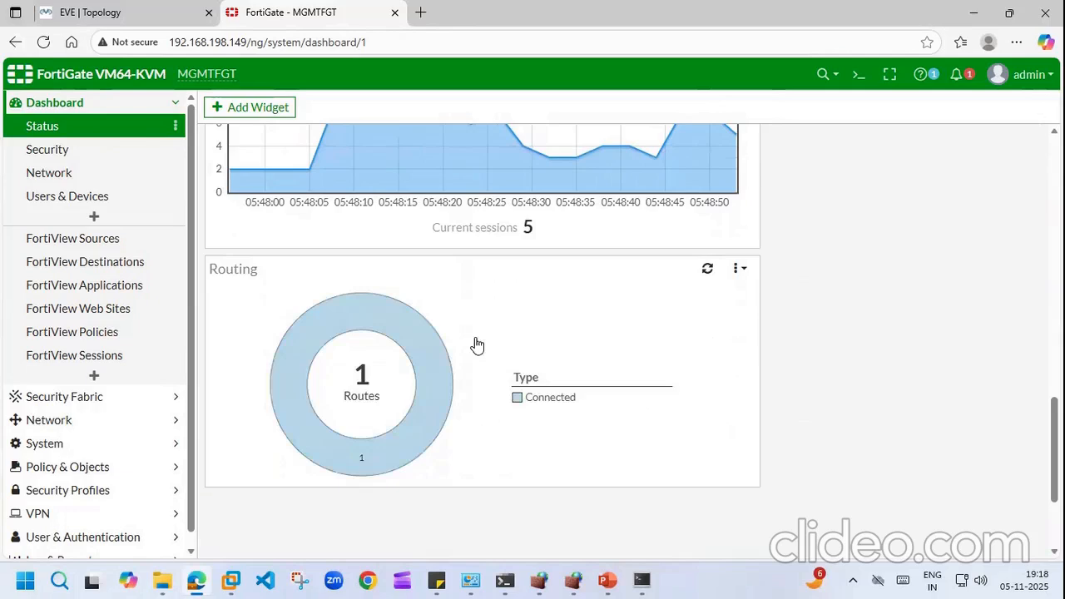
pyautogui.moveTo(385, 381)
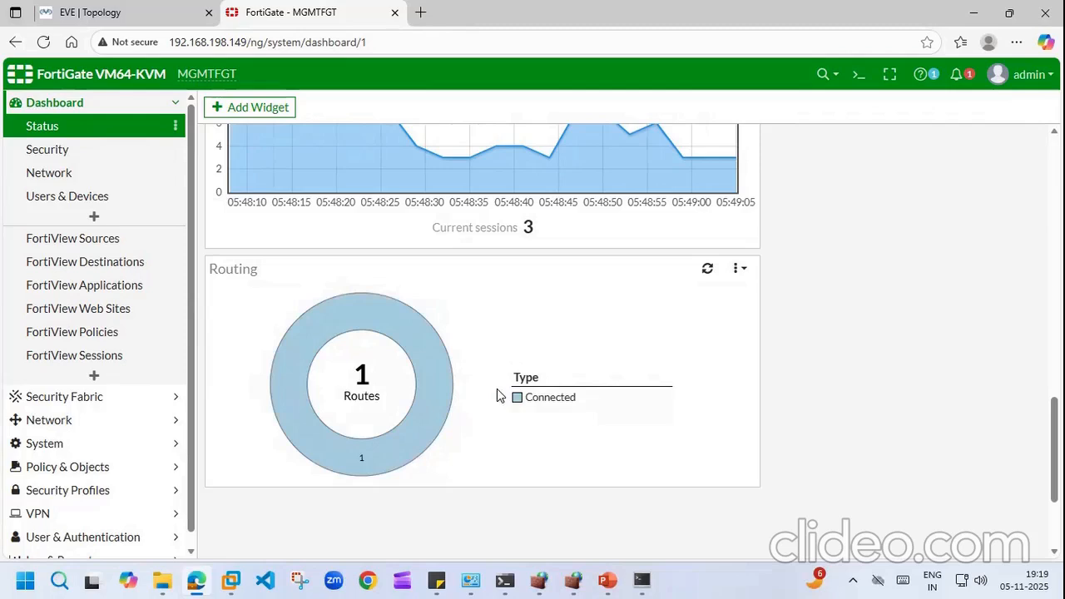
pyautogui.click(708, 270)
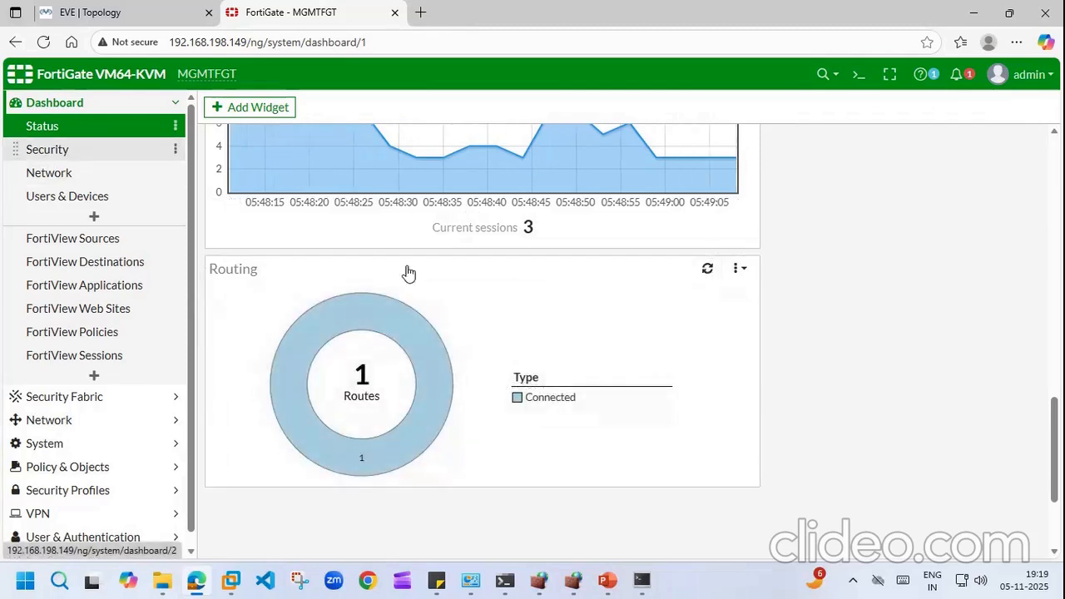
# Step: Add the DHCP Monitor to the dashboard and open it; it shows no status, interface or lease results
pyautogui.click(94, 377)
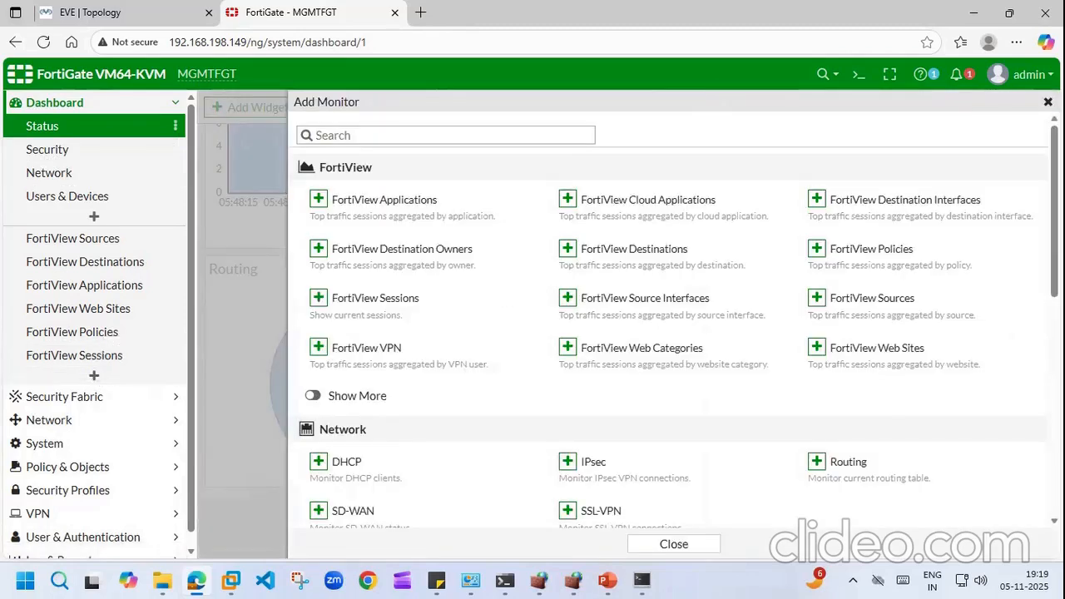
pyautogui.scroll(-4, 866, 335)
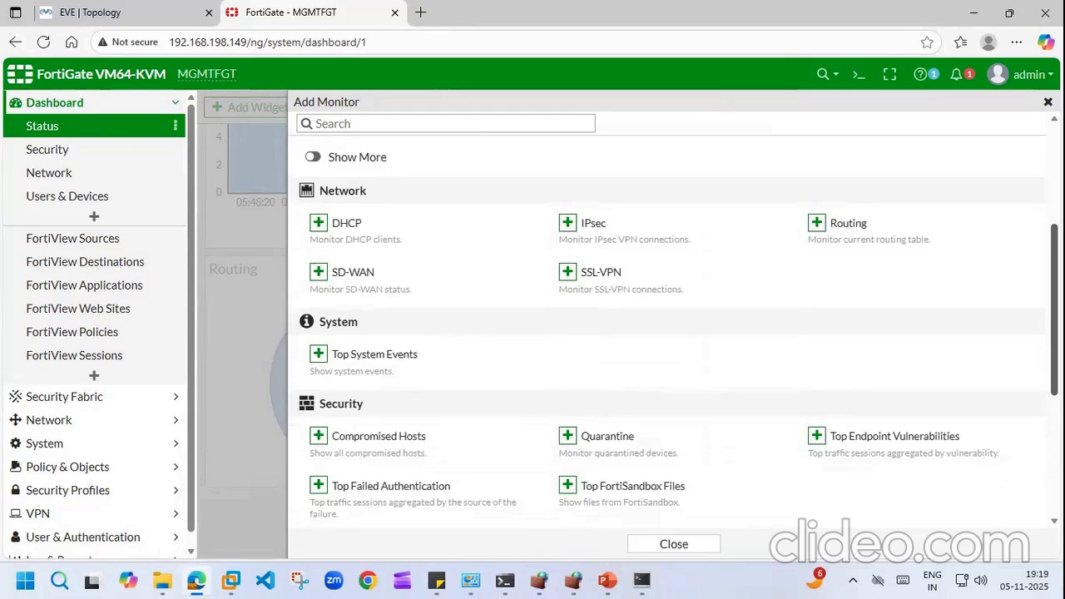
pyautogui.click(318, 167)
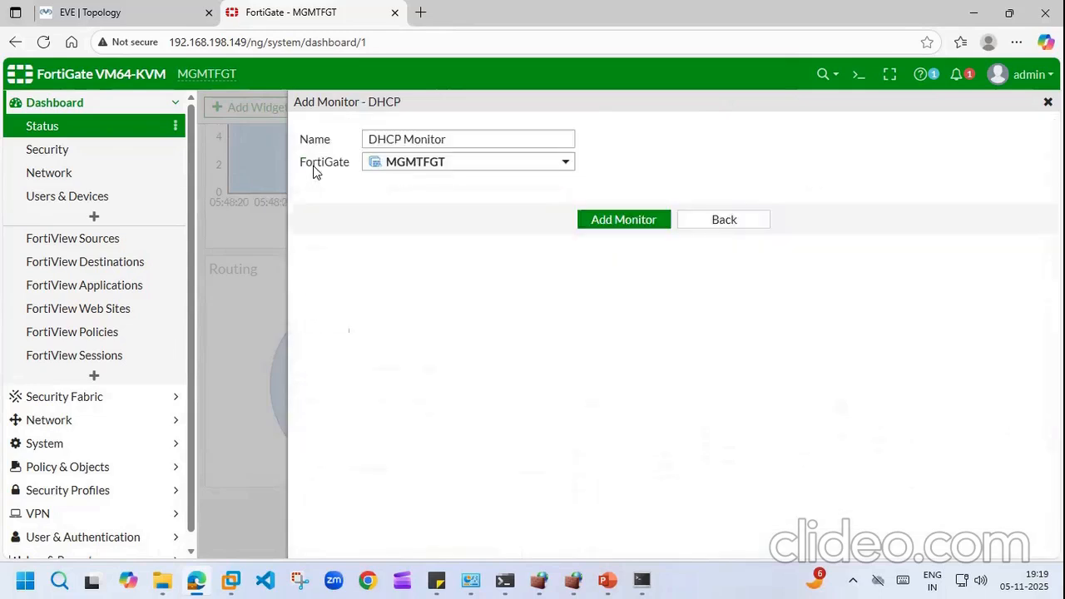
pyautogui.click(612, 220)
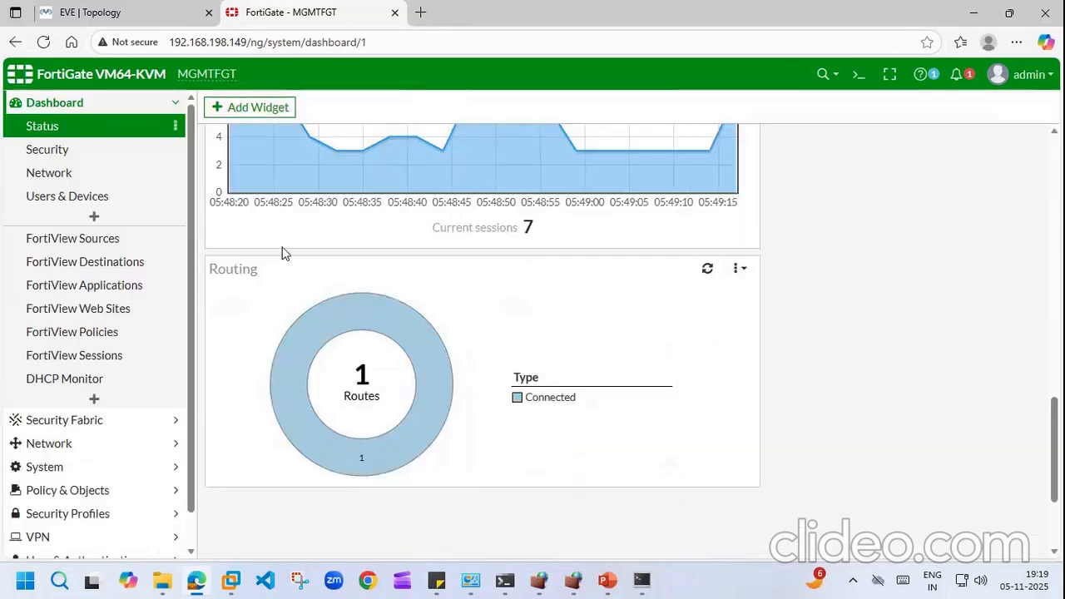
pyautogui.click(76, 384)
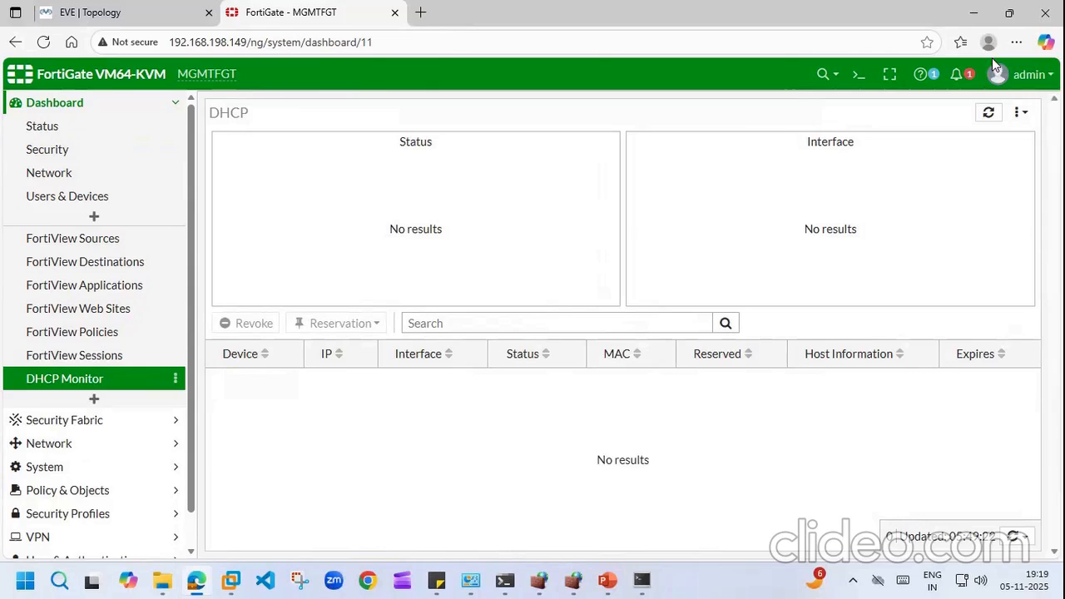
# Step: In the CLI console, run 'get system info' to display the system information
pyautogui.click(860, 73)
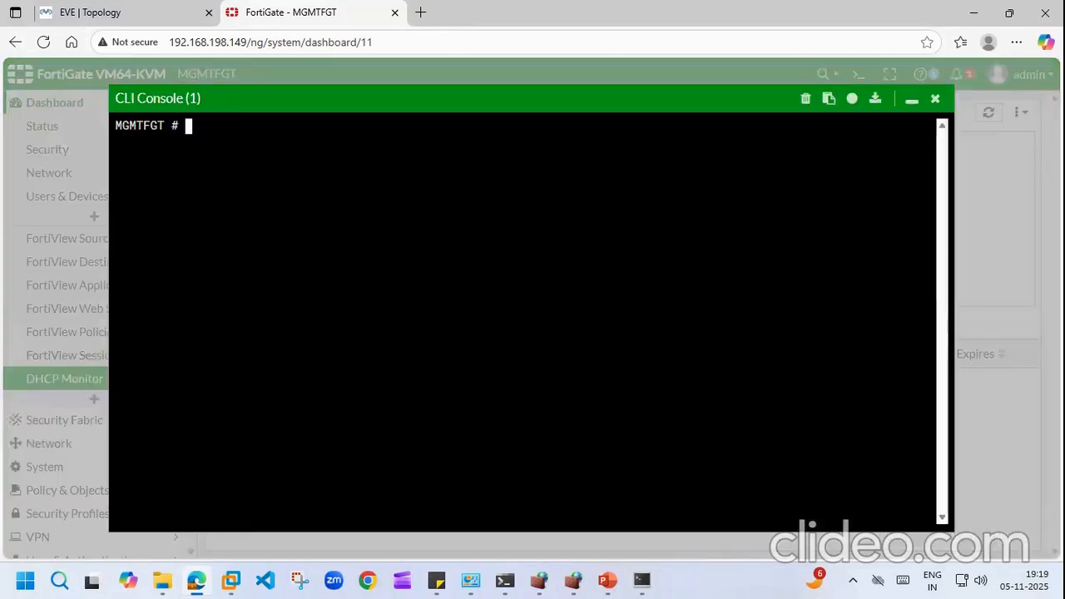
pyautogui.write('get')
pyautogui.press('BackSpace')
pyautogui.press('BackSpace')
pyautogui.press('BackSpace')
pyautogui.press('BackSpace')
pyautogui.write('get ssy')
pyautogui.press('BackSpace')
pyautogui.press('BackSpace')
pyautogui.press('BackSpace')
pyautogui.write('system ')
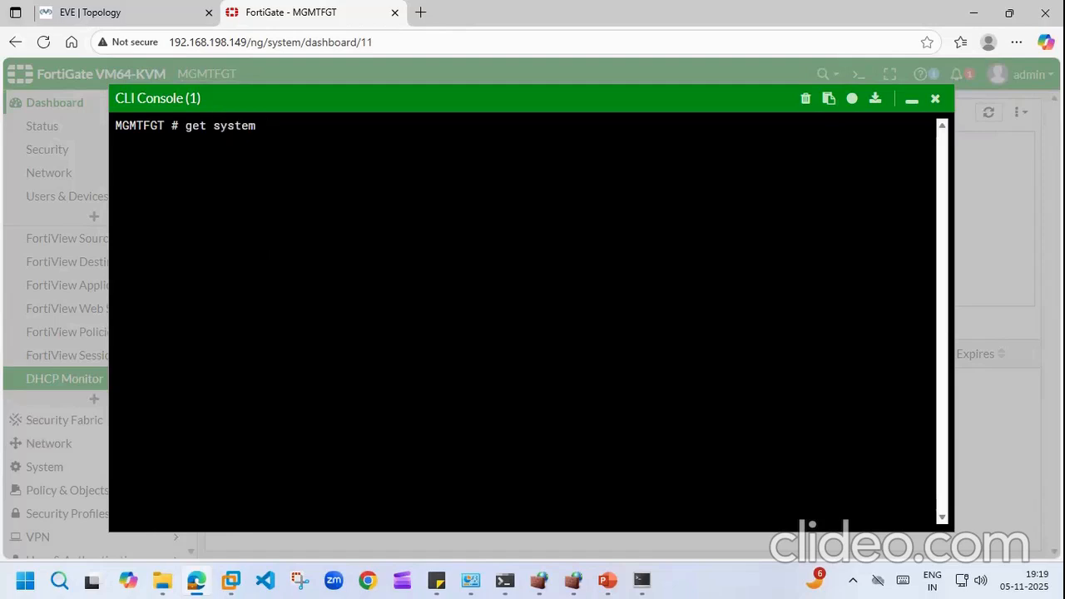
pyautogui.write('info')
pyautogui.press('BackSpace')
pyautogui.press('BackSpace')
pyautogui.press('BackSpace')
pyautogui.write('fo')
pyautogui.press('Return')
pyautogui.press('Up')
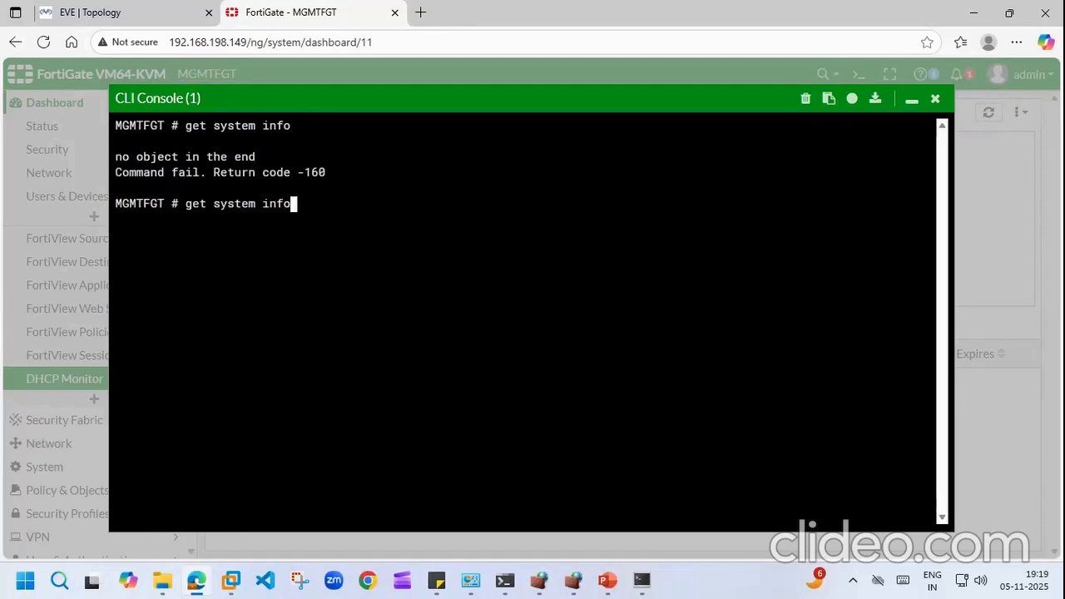
pyautogui.press('Return')
# Step: Run 'get system interface physical' and page through the physical interface details
pyautogui.press('Up')
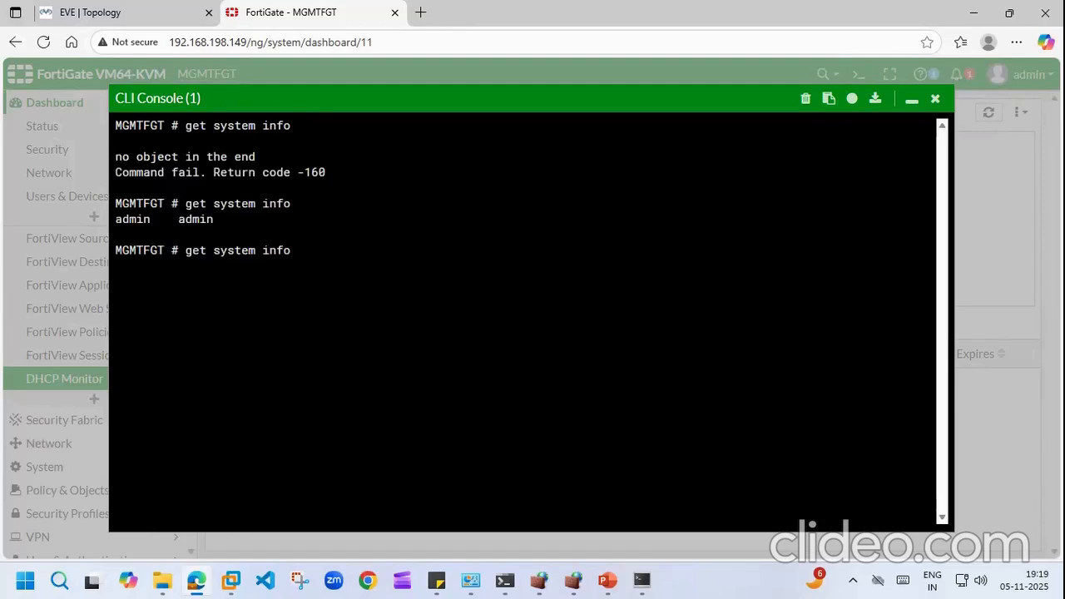
pyautogui.press('BackSpace')
pyautogui.press('BackSpace')
pyautogui.write('fo')
pyautogui.press('BackSpace')
pyautogui.press('BackSpace')
pyautogui.press('BackSpace')
pyautogui.press('BackSpace')
pyautogui.press('BackSpace')
pyautogui.write('u')
pyautogui.press('BackSpace')
pyautogui.write('interface physical')
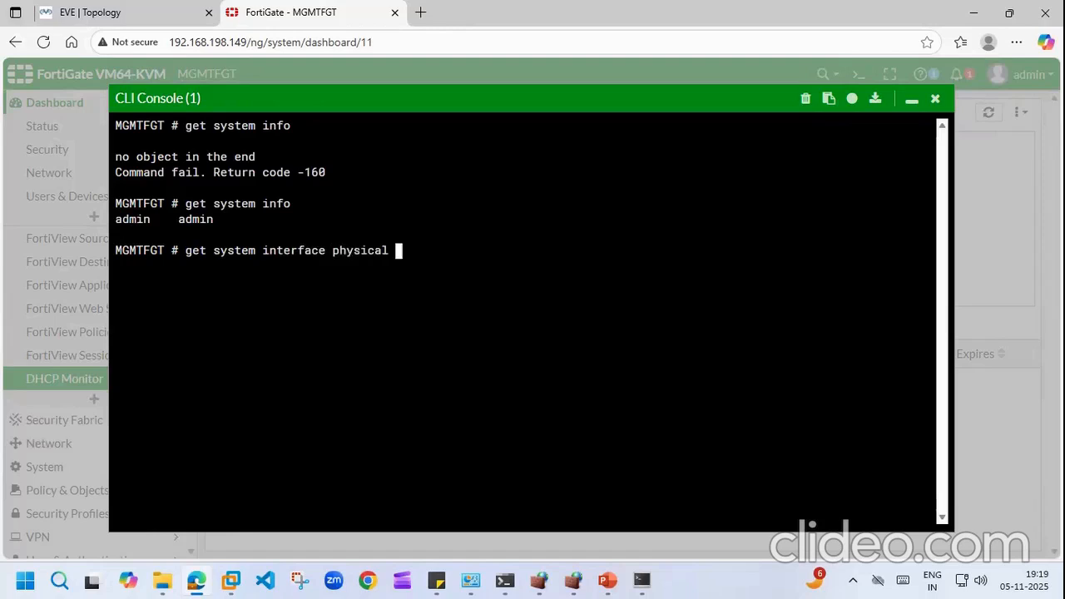
pyautogui.press('Return')
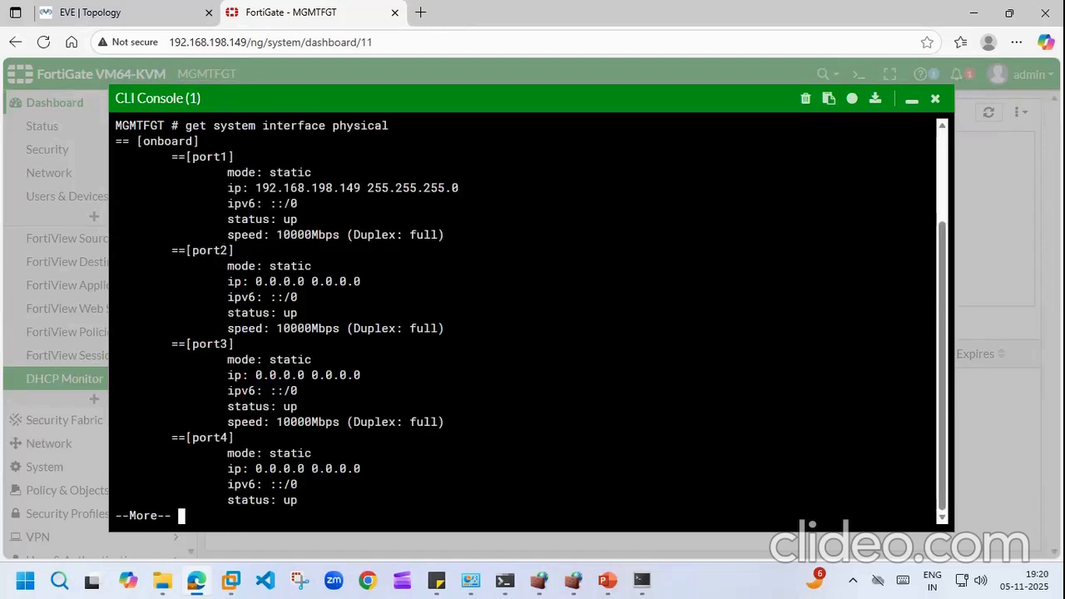
pyautogui.press('Return')
pyautogui.press('Return')
pyautogui.press('Return')
pyautogui.press('Return')
pyautogui.press('Return')
pyautogui.press('Return')
pyautogui.press('Return')
pyautogui.press('Return')
pyautogui.press('Return')
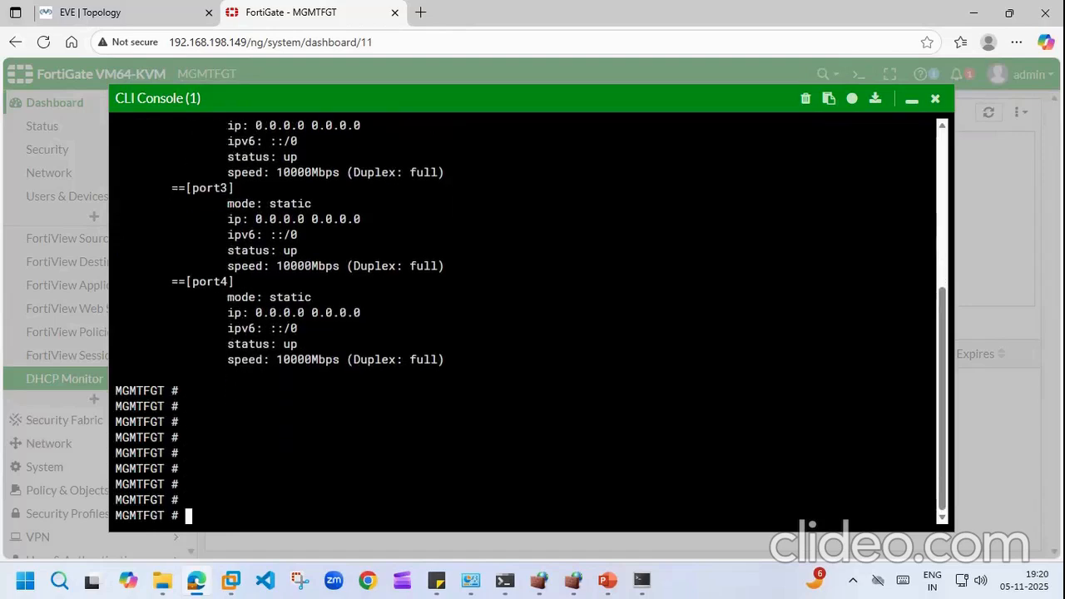
# Step: Show the routing table with 'get router info routing-table all' and then 'details'
pyautogui.write('rou')
pyautogui.press('BackSpace')
pyautogui.press('BackSpace')
pyautogui.press('BackSpace')
pyautogui.write('get router ')
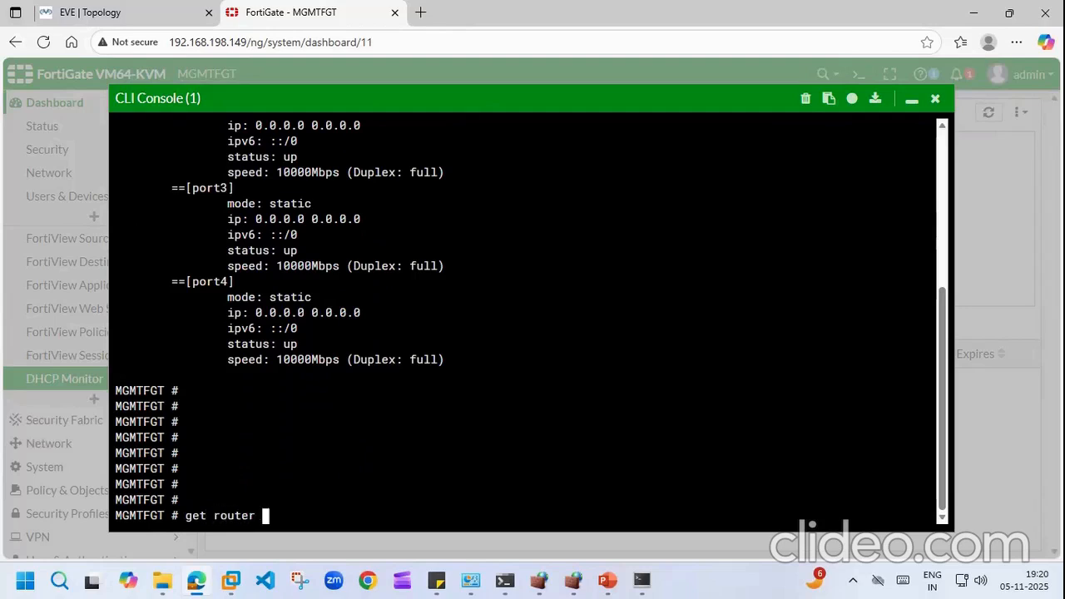
pyautogui.write('info ro')
pyautogui.press('Tab')
pyautogui.write('all')
pyautogui.press('Return')
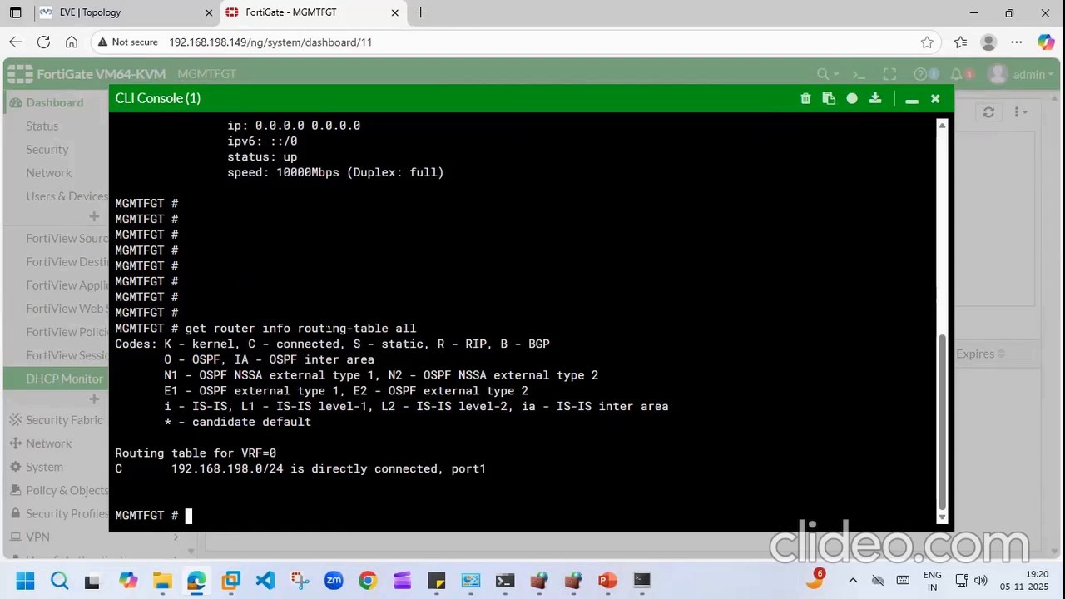
pyautogui.press('Up')
pyautogui.press('BackSpace')
pyautogui.press('BackSpace')
pyautogui.press('BackSpace')
pyautogui.write('details')
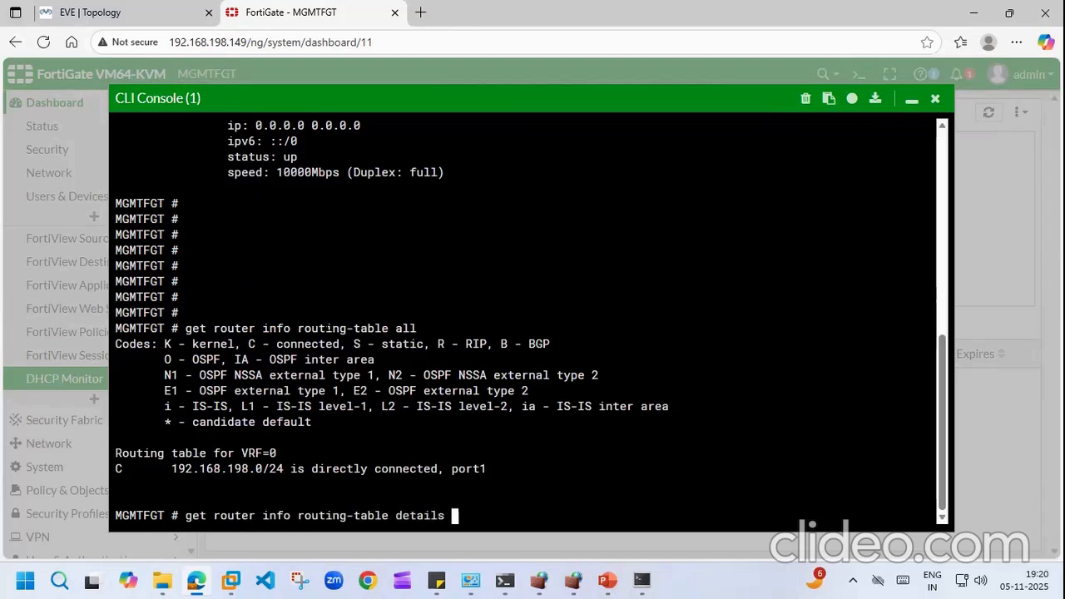
pyautogui.press('Return')
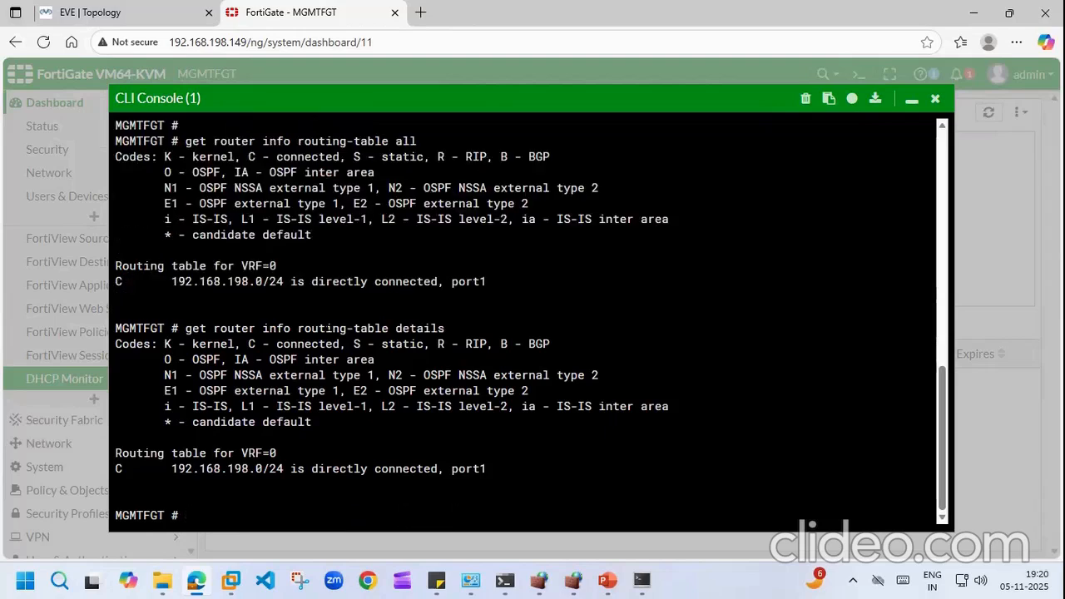
# Step: Close the CLI console and switch the DHCP Monitor page into and back out of full-screen mode
pyautogui.click(933, 99)
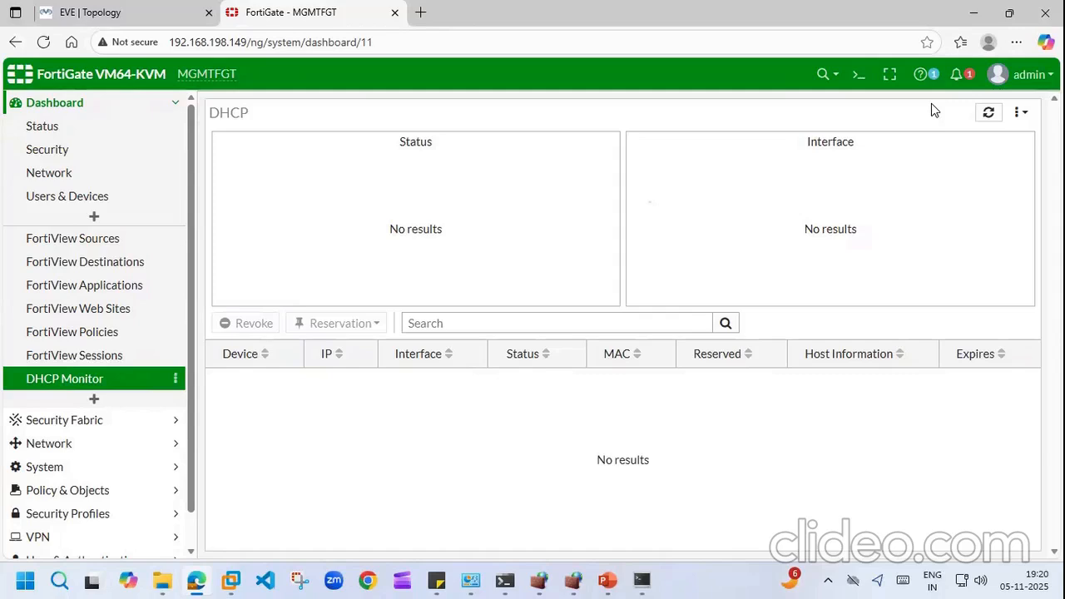
pyautogui.click(889, 74)
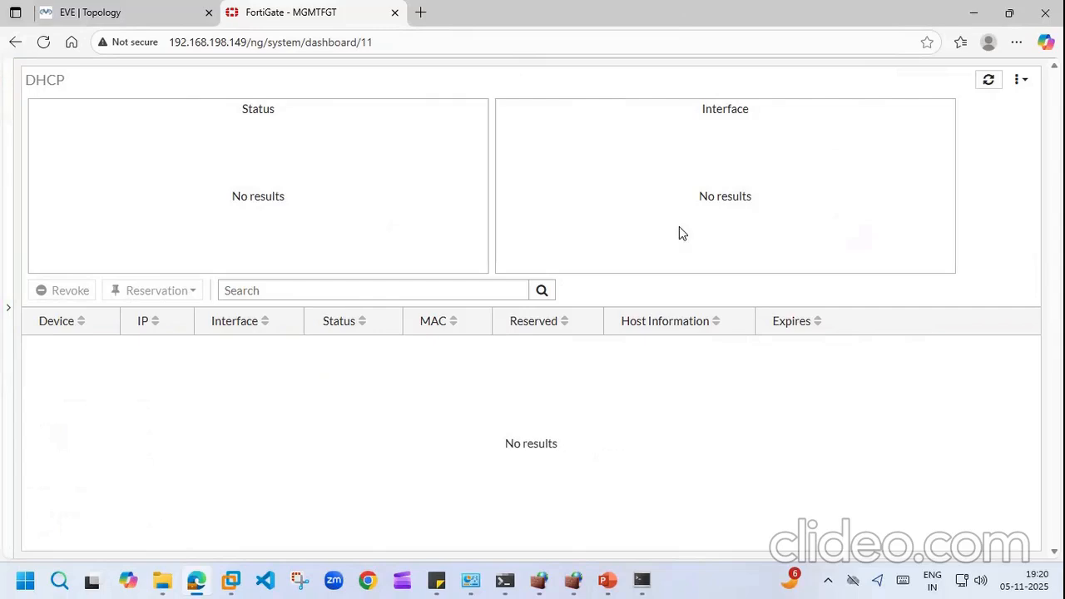
pyautogui.click(8, 313)
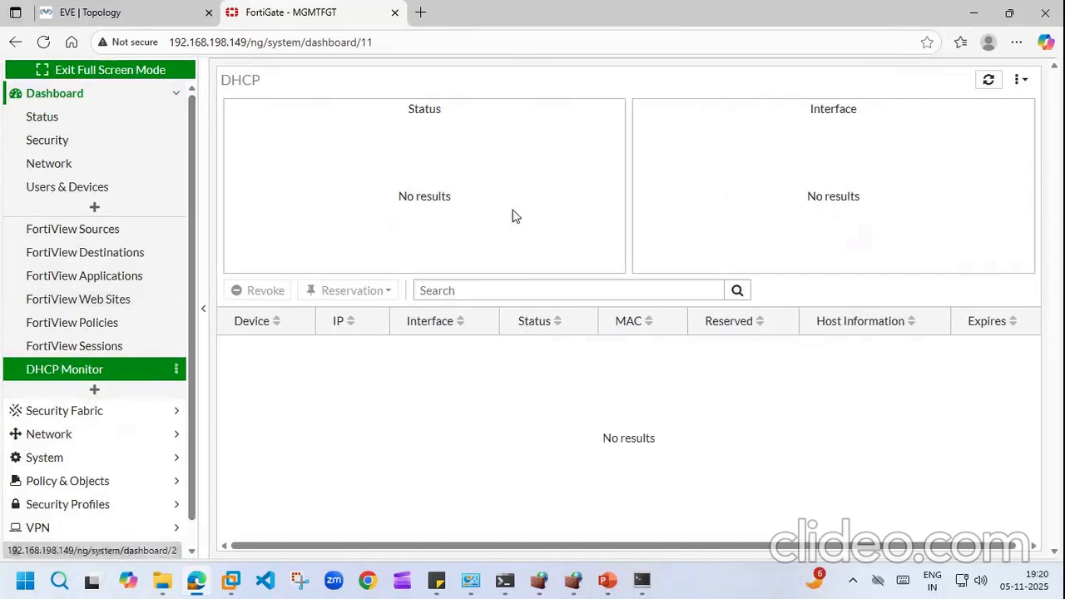
pyautogui.click(41, 69)
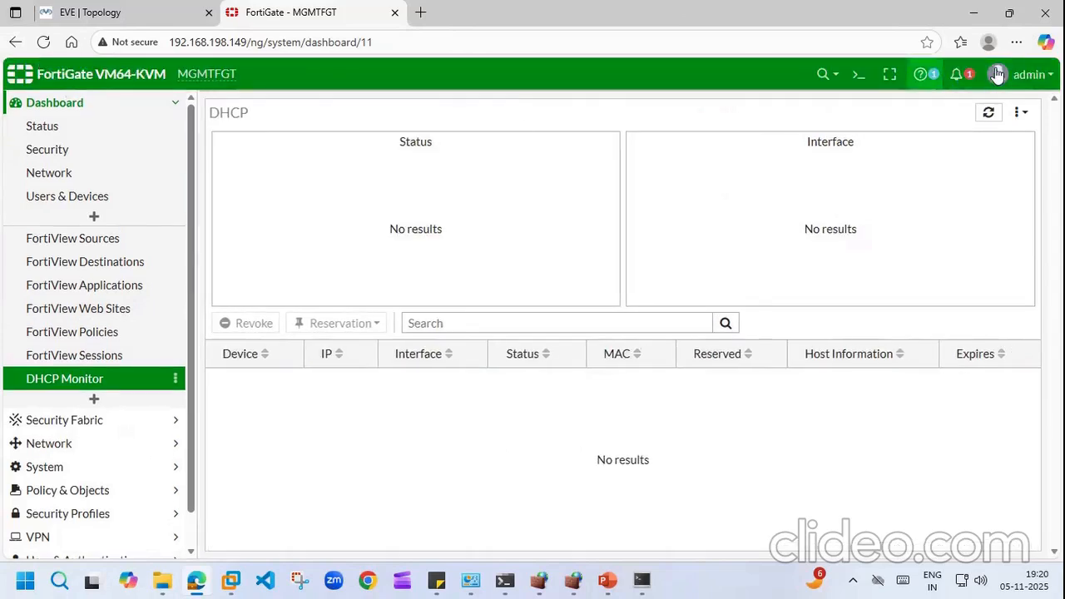
# Step: Check the system notifications, then open the Online Help page on dashboards
pyautogui.click(964, 78)
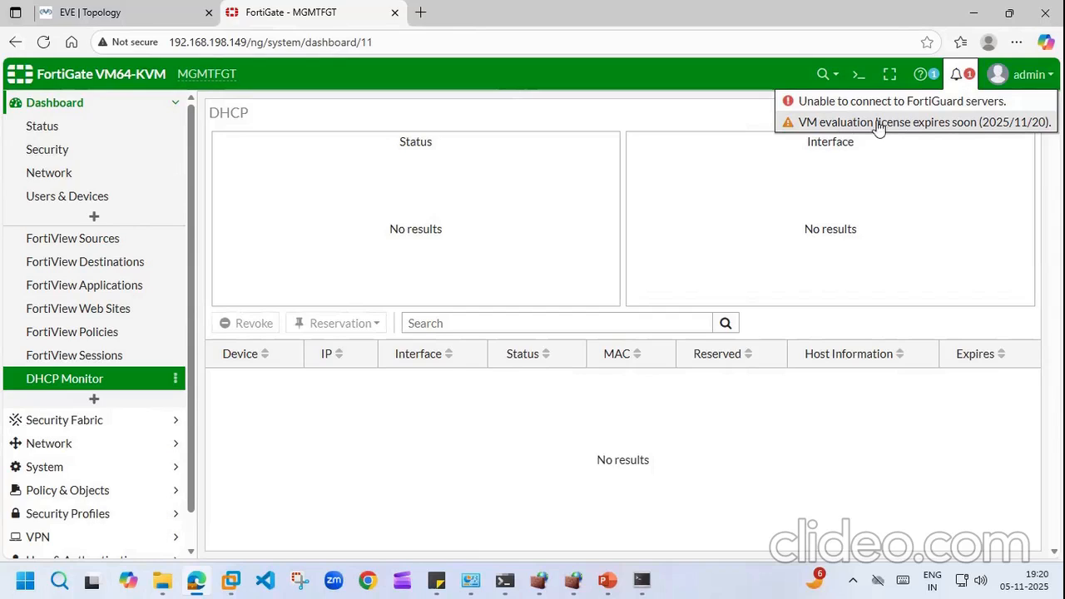
pyautogui.click(920, 75)
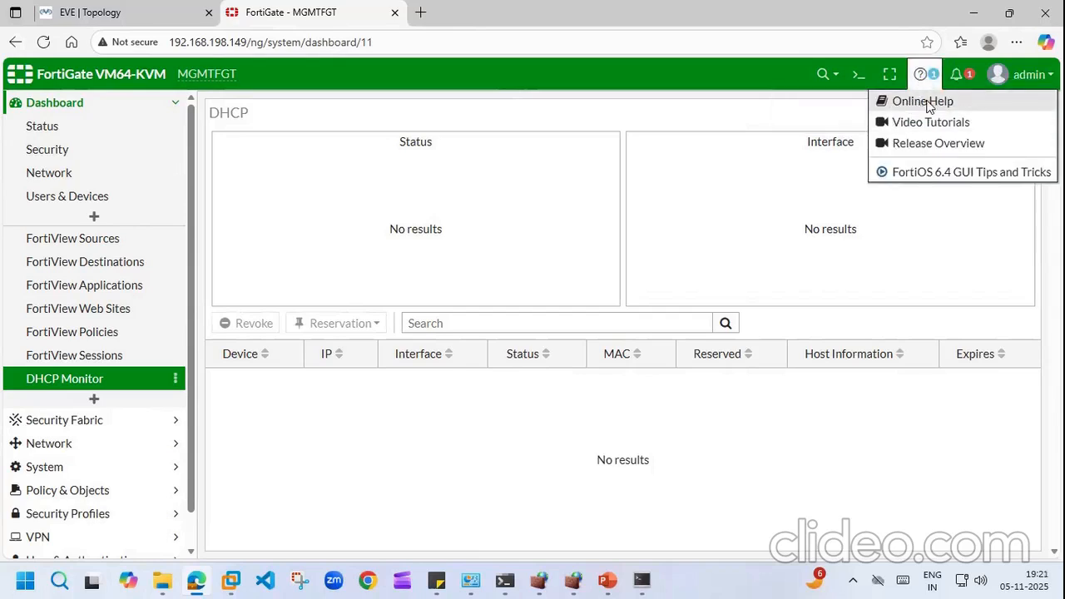
pyautogui.click(924, 101)
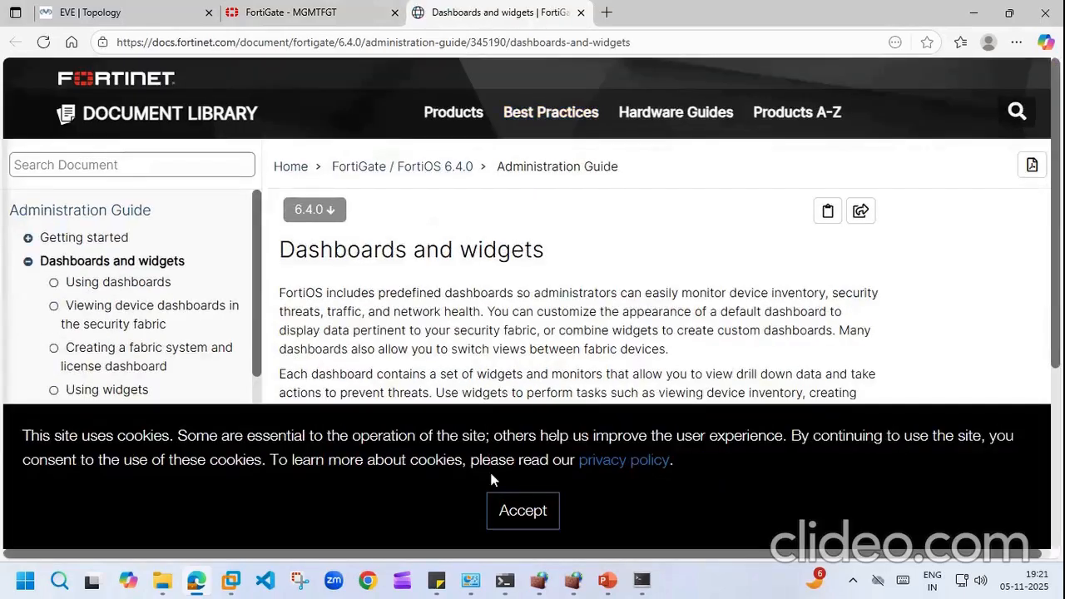
# Step: Accept the cookies, skim the Dashboards and widgets table of contents, then close the documentation tab
pyautogui.click(511, 513)
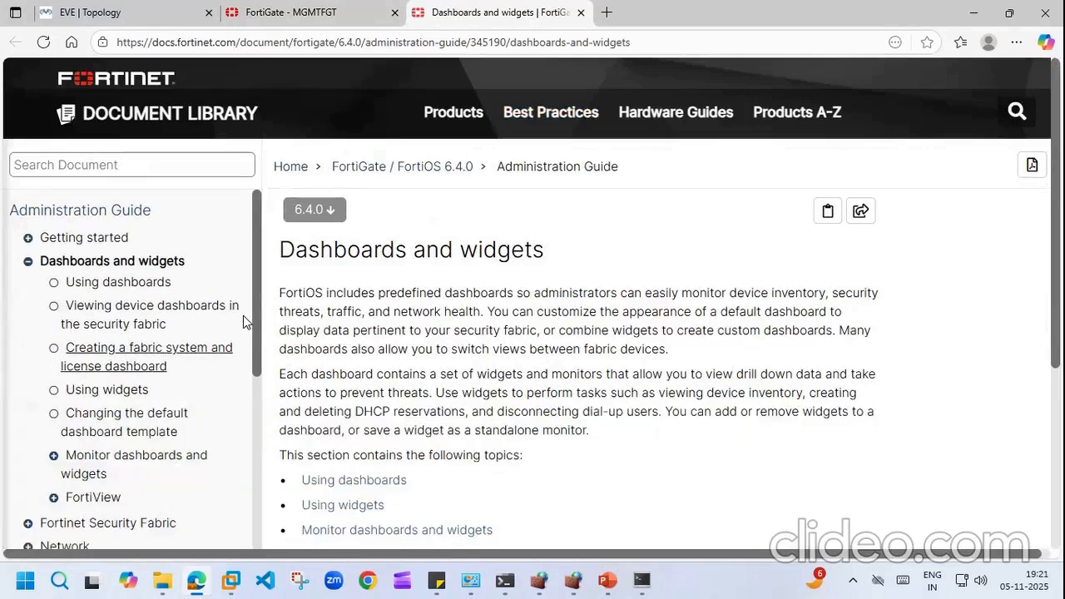
pyautogui.scroll(-1, 261, 360)
pyautogui.moveTo(261, 360); pyautogui.dragTo(263, 467)
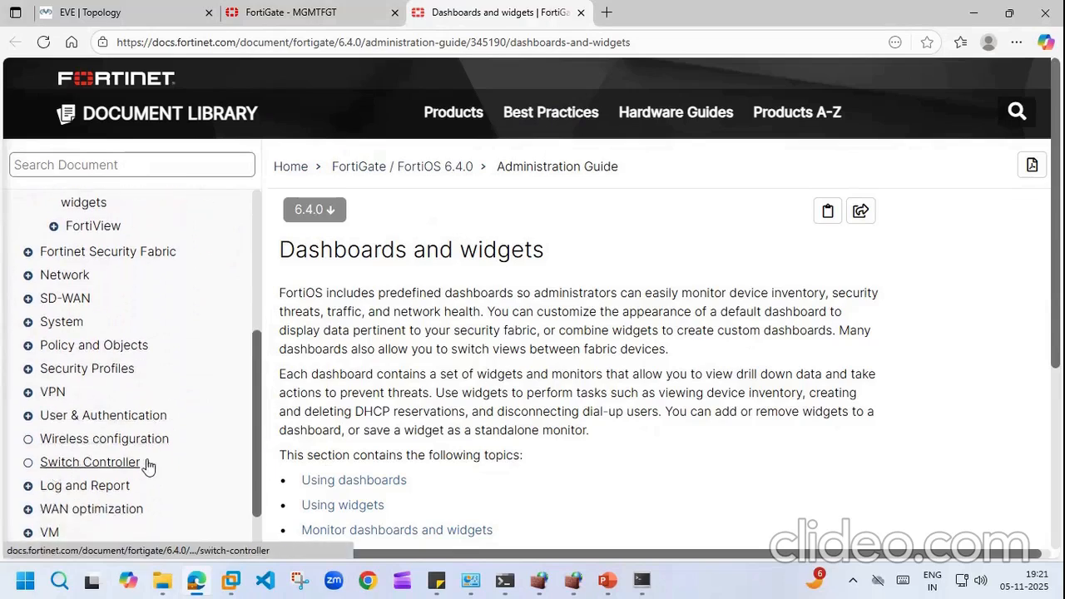
pyautogui.click(581, 13)
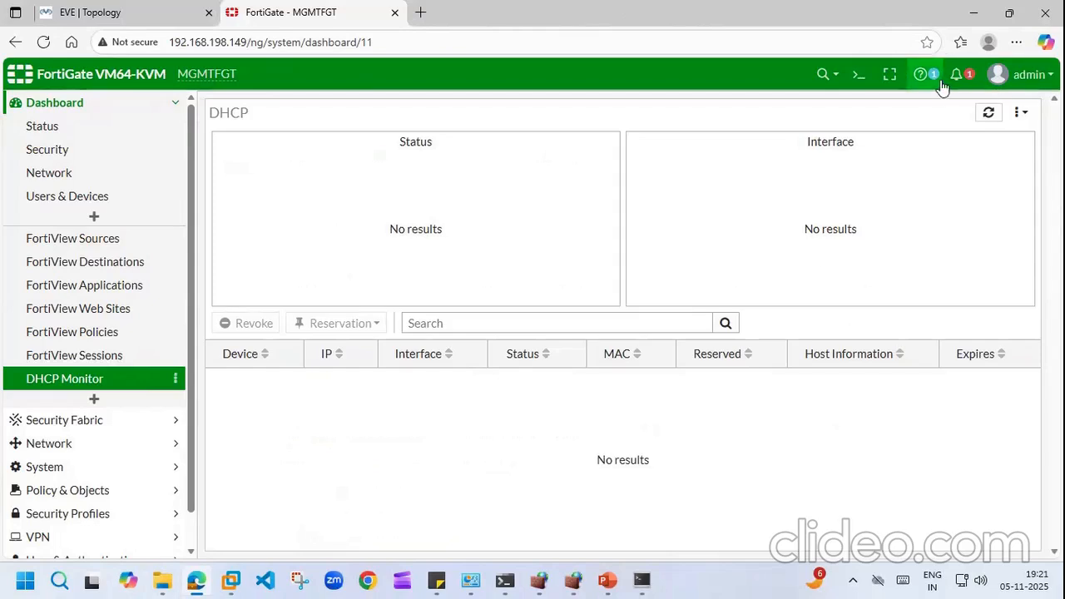
# Step: Look through the admin account menu, dismiss it, and collapse the Dashboard navigation section
pyautogui.click(1020, 74)
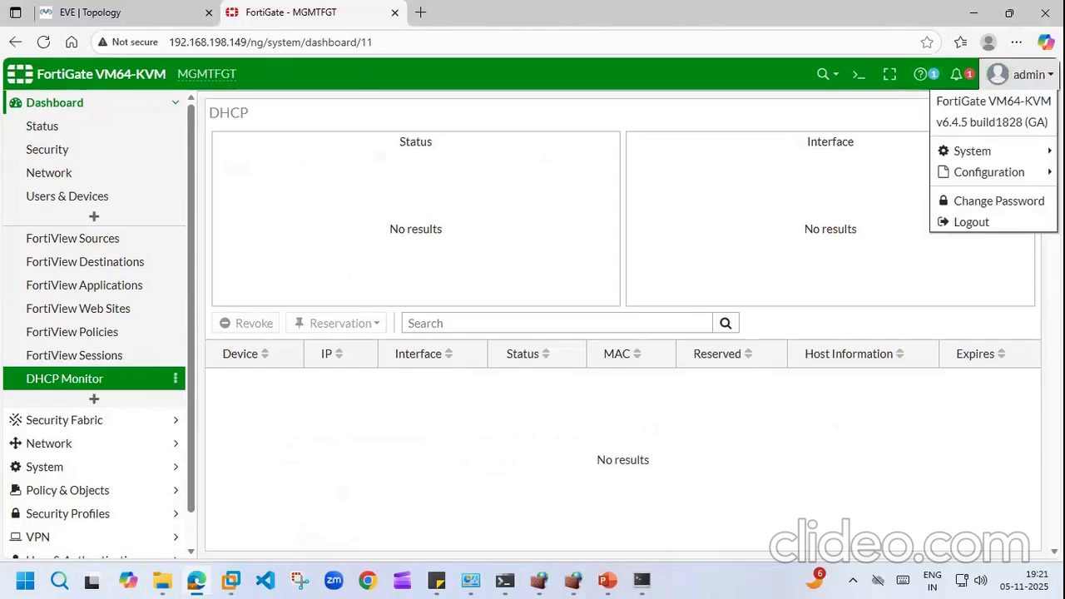
pyautogui.moveTo(992, 152)
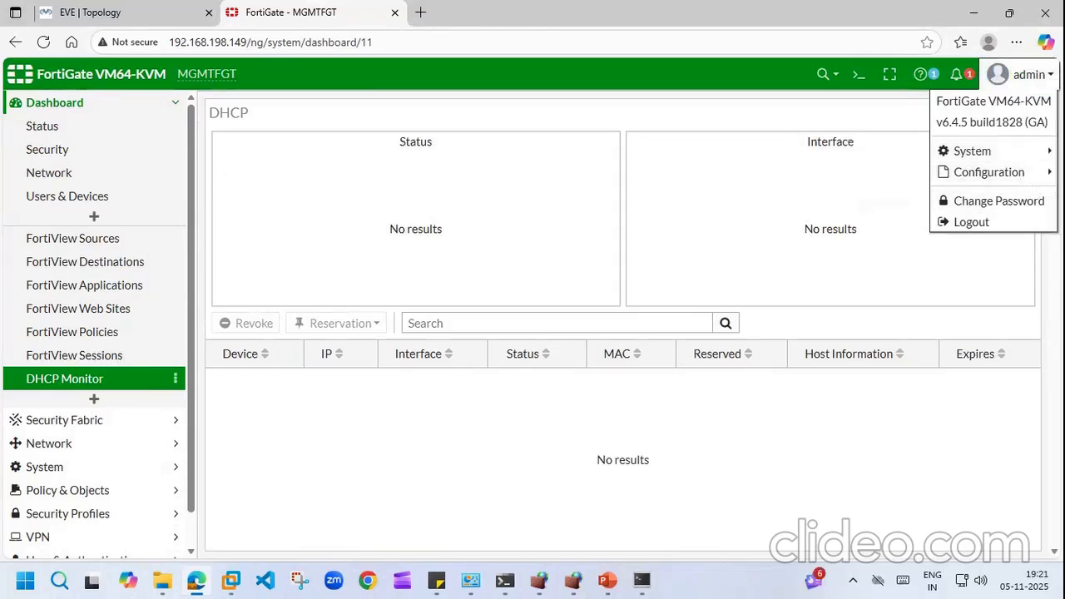
pyautogui.moveTo(1038, 181)
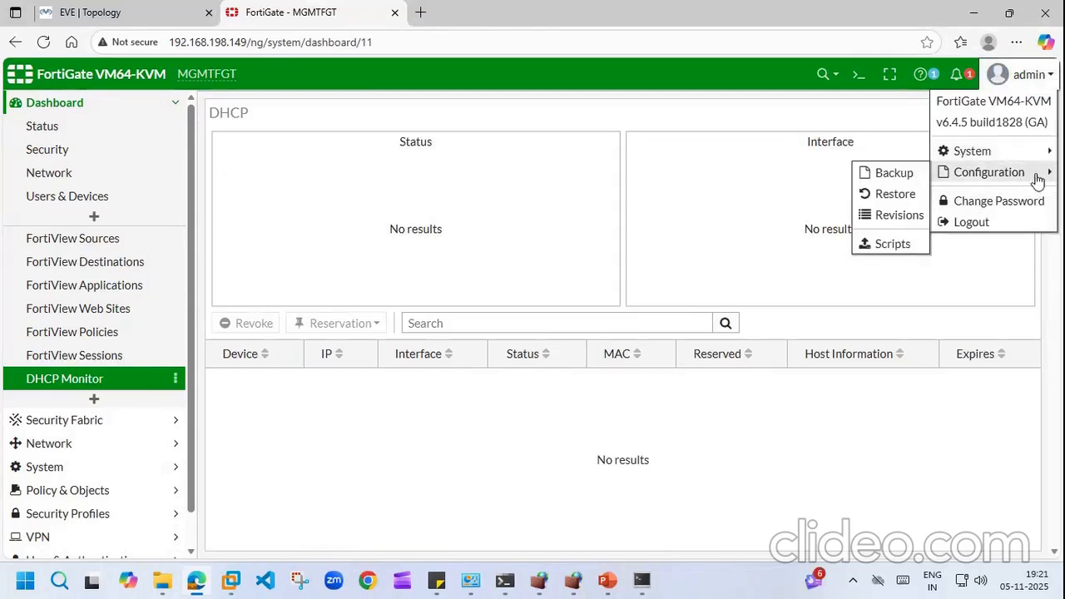
pyautogui.click(681, 217)
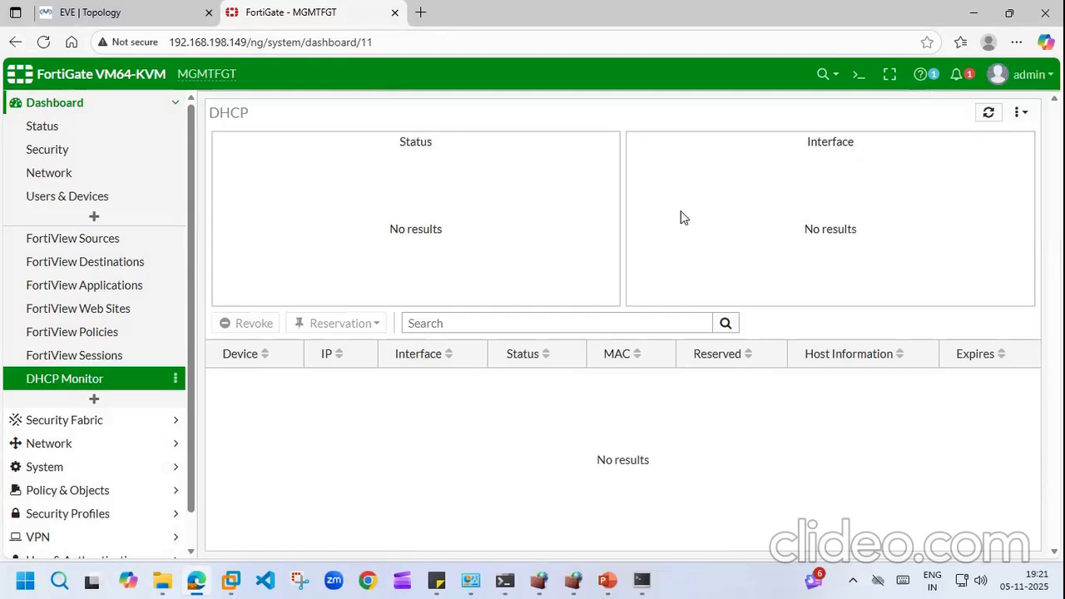
pyautogui.click(170, 105)
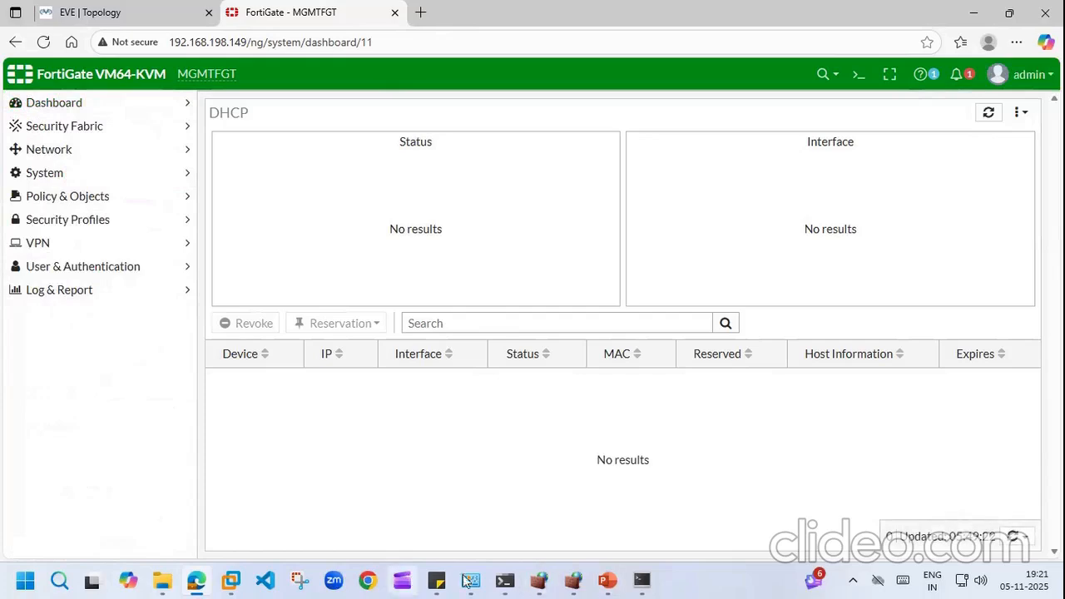
# Step: Bring the FortiGate training-topics sticky note to the front beside the firewall page
pyautogui.click(436, 580)
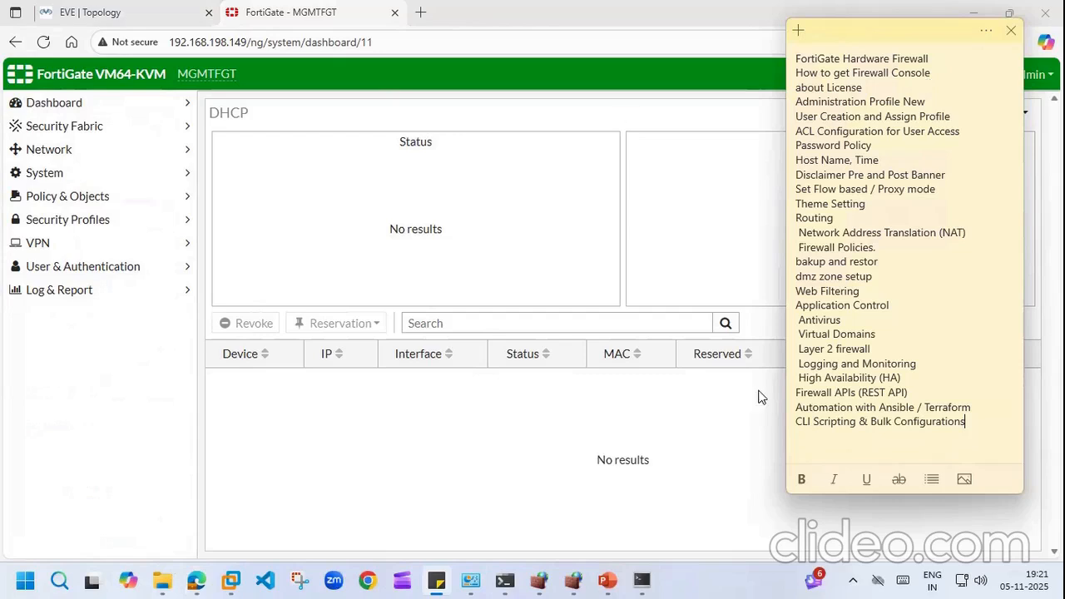
pyautogui.click(715, 546)
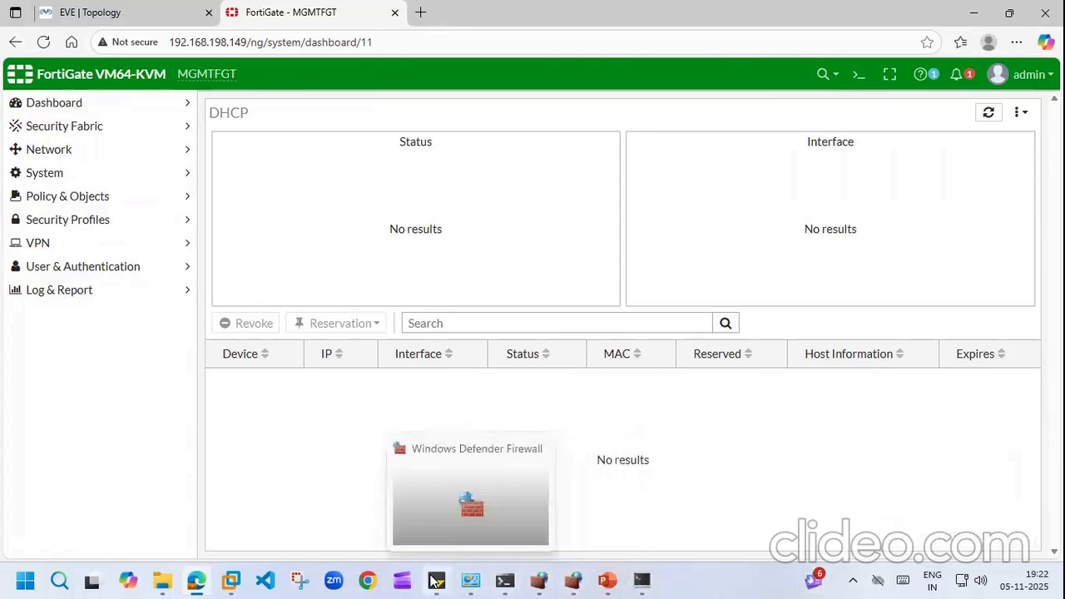
pyautogui.click(436, 580)
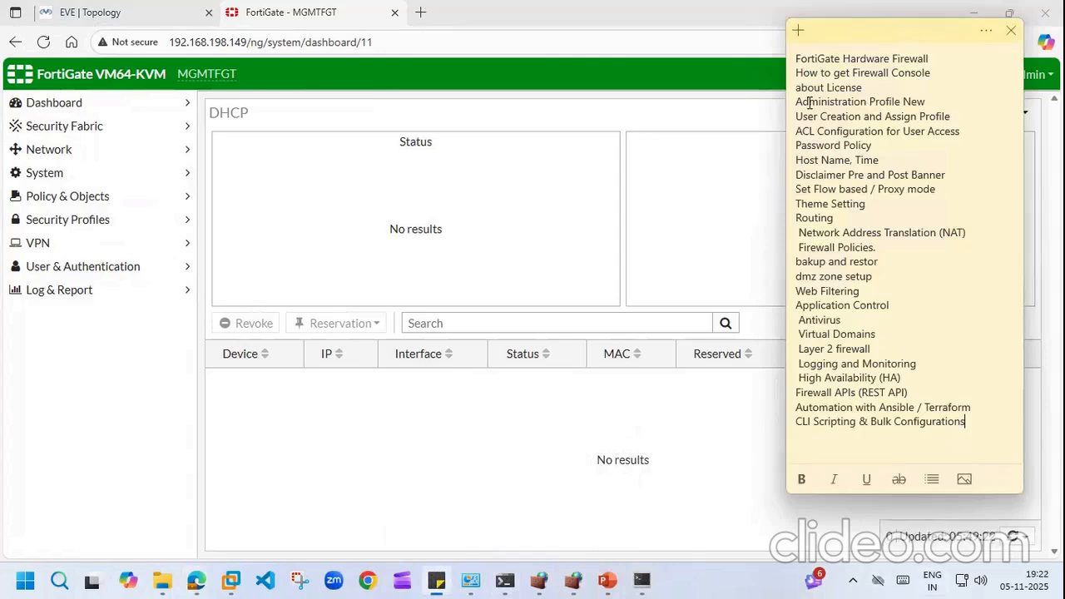
# Step: Create admin profile L1ADMIN with every permission set to Read
pyautogui.click(180, 175)
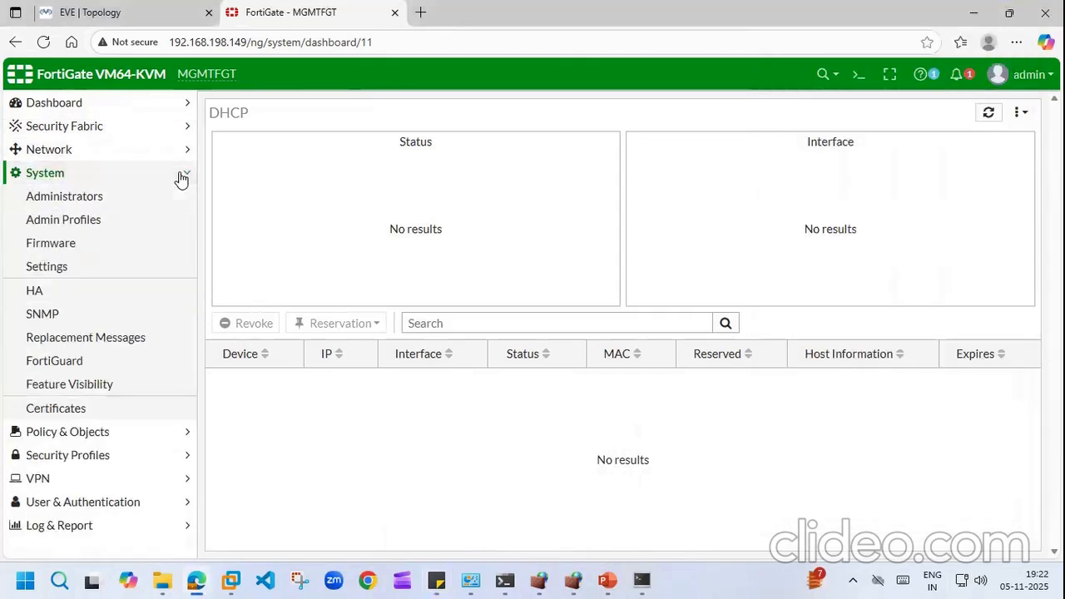
pyautogui.click(67, 221)
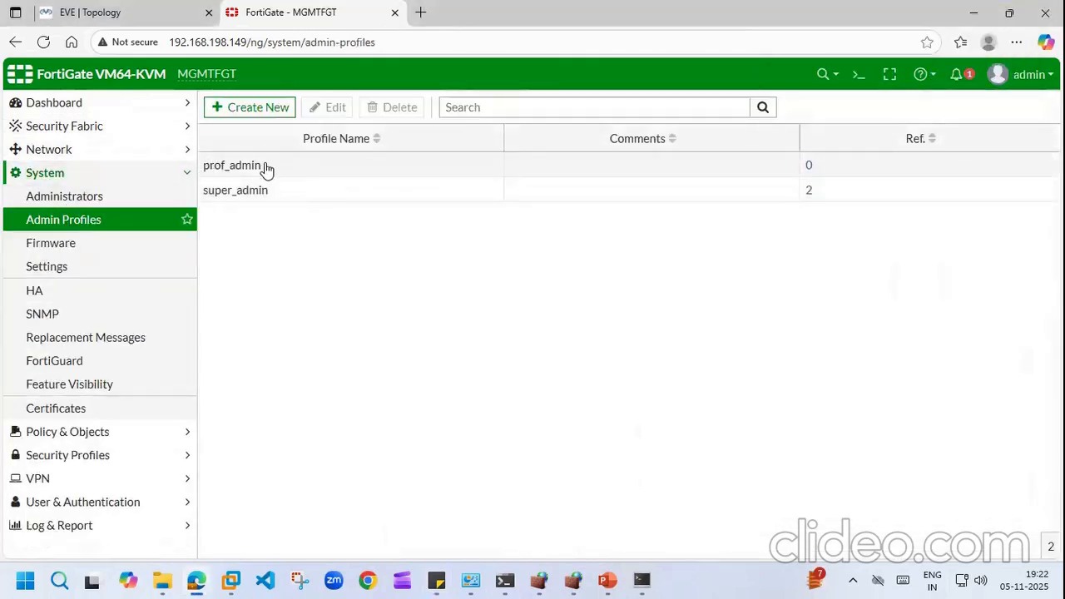
pyautogui.click(242, 110)
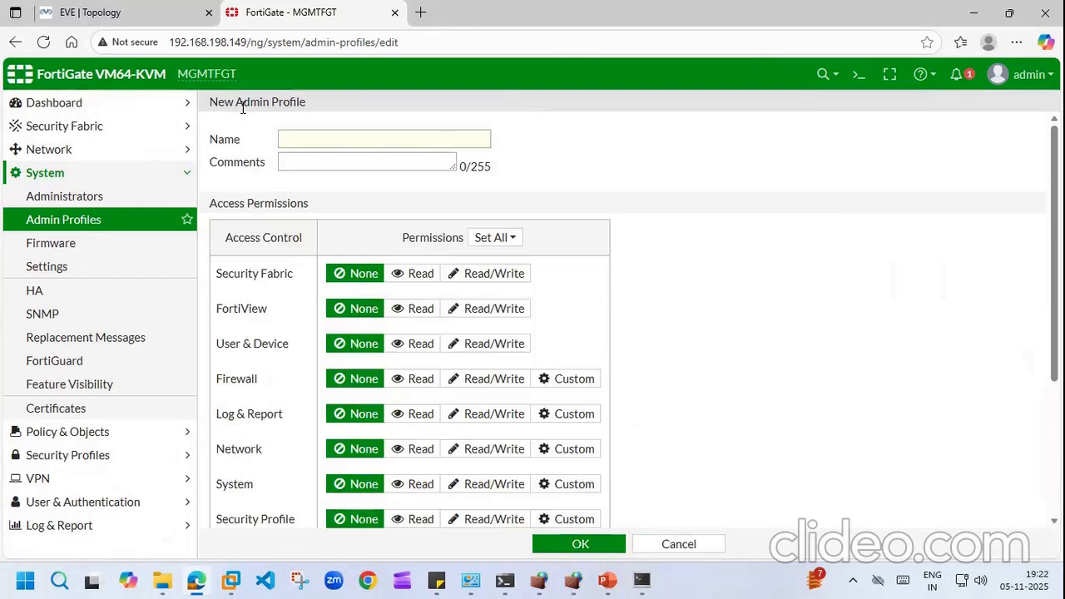
pyautogui.click(363, 129)
pyautogui.write('L1ADM')
pyautogui.write('IN')
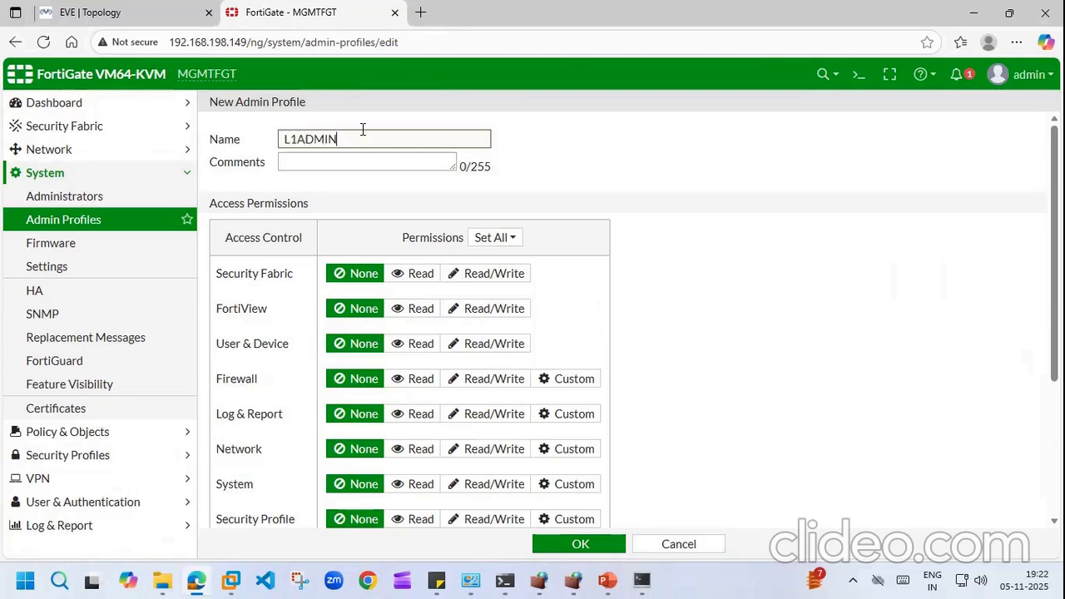
pyautogui.click(510, 239)
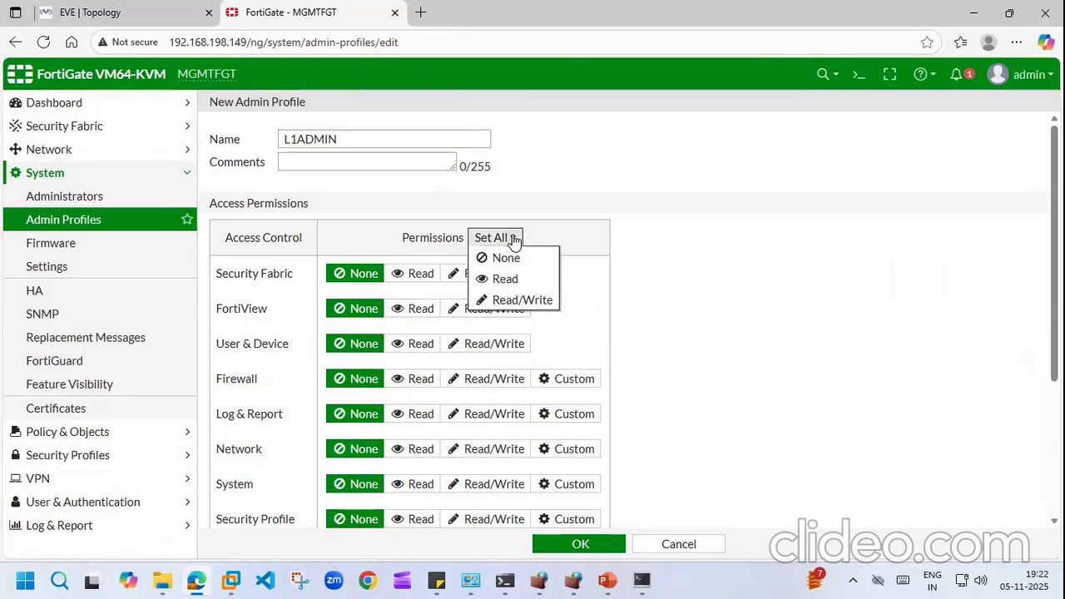
pyautogui.click(500, 281)
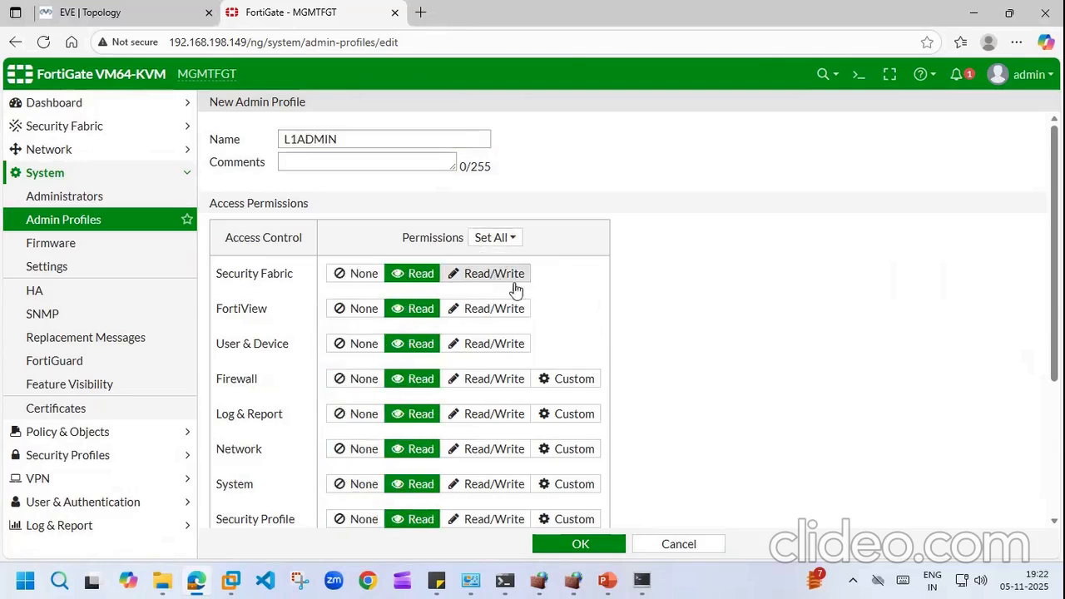
pyautogui.click(581, 546)
# Step: Create admin profile L3ADMIN with every permission set to Read/Write, then go to Administrators
pyautogui.click(261, 107)
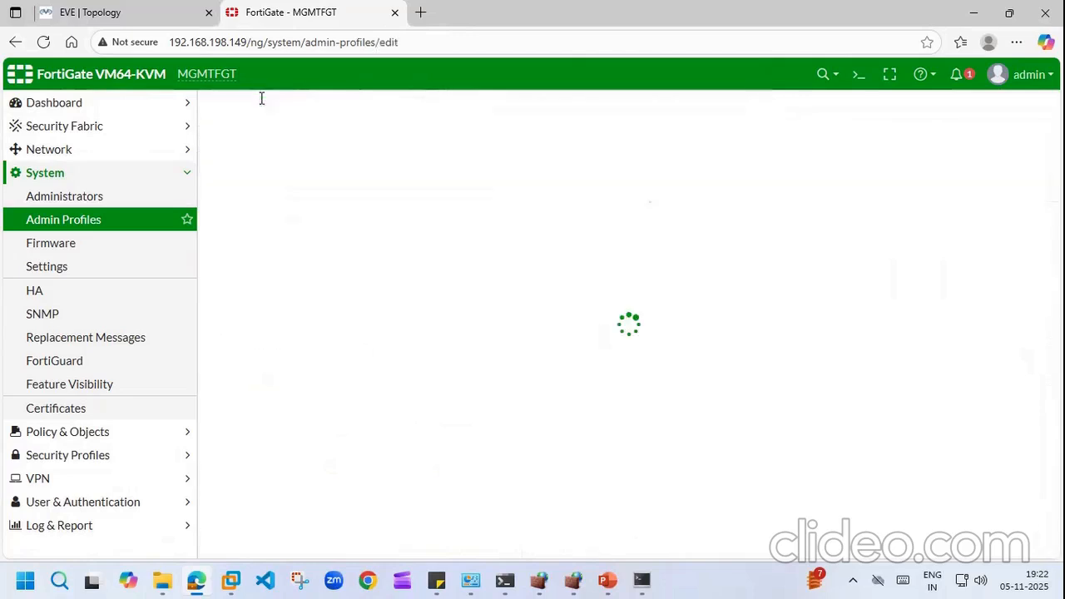
pyautogui.click(364, 141)
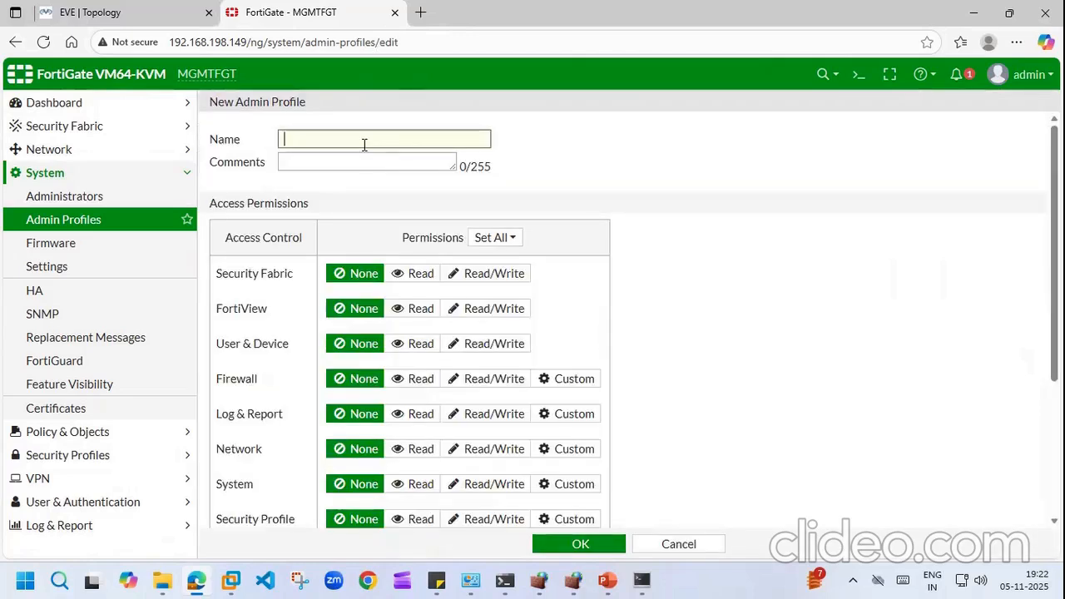
pyautogui.write('L3ADMIN')
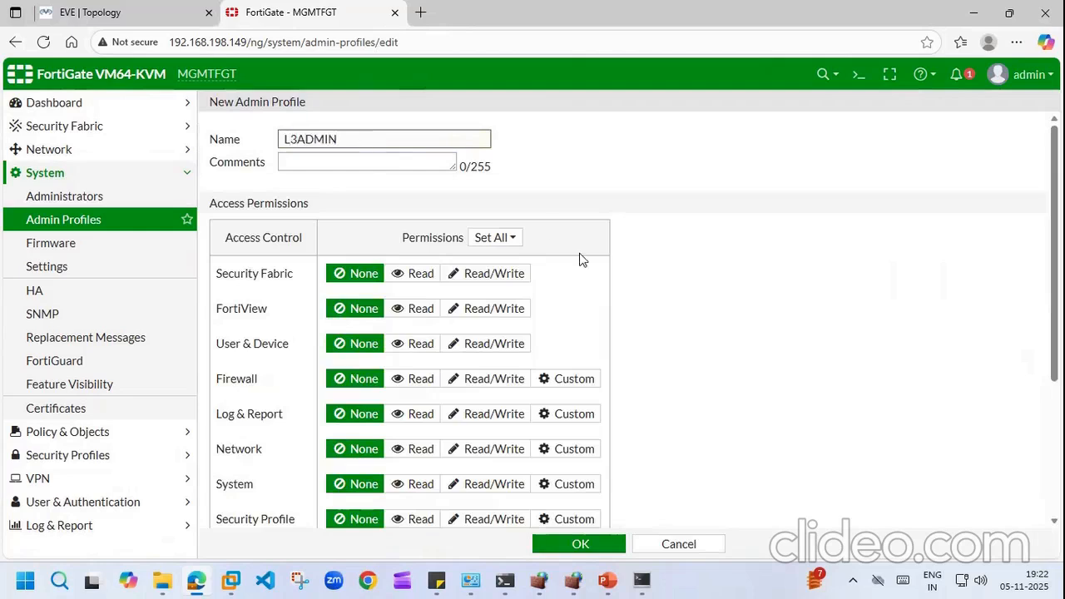
pyautogui.click(512, 240)
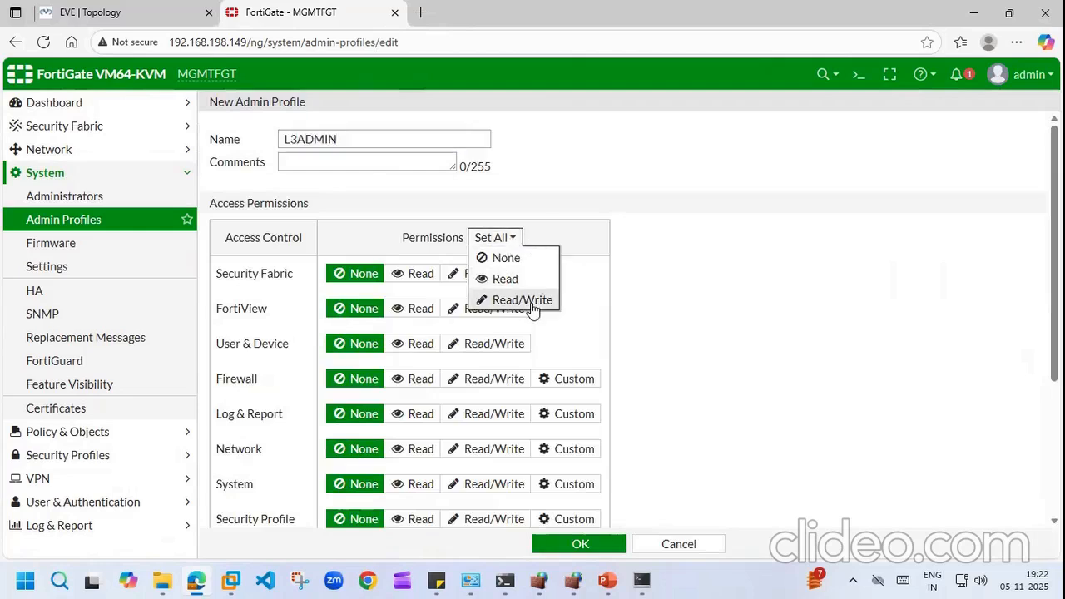
pyautogui.click(533, 300)
pyautogui.click(583, 542)
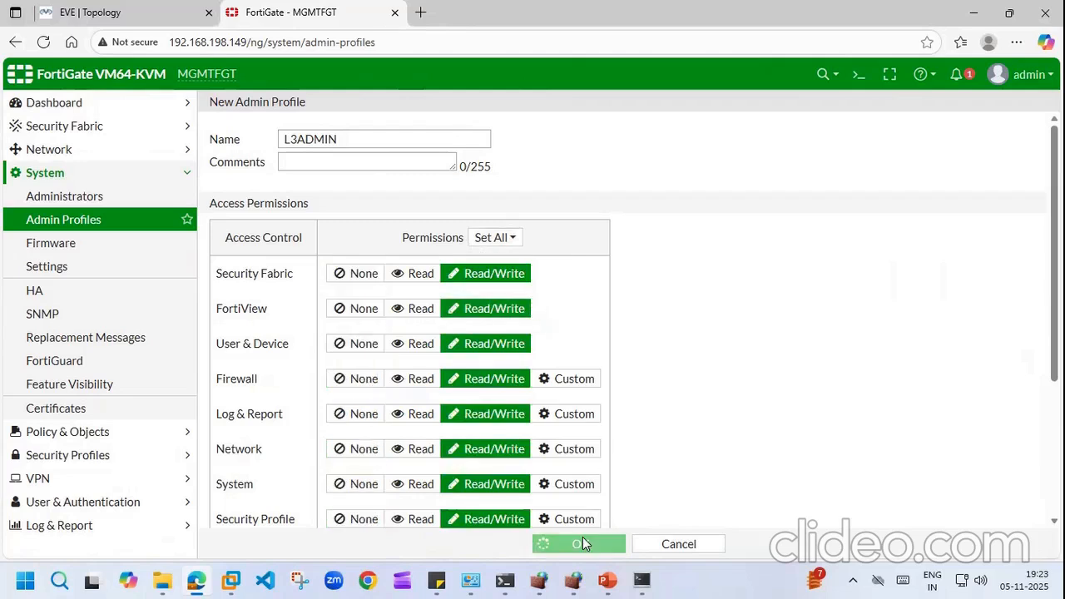
pyautogui.click(63, 200)
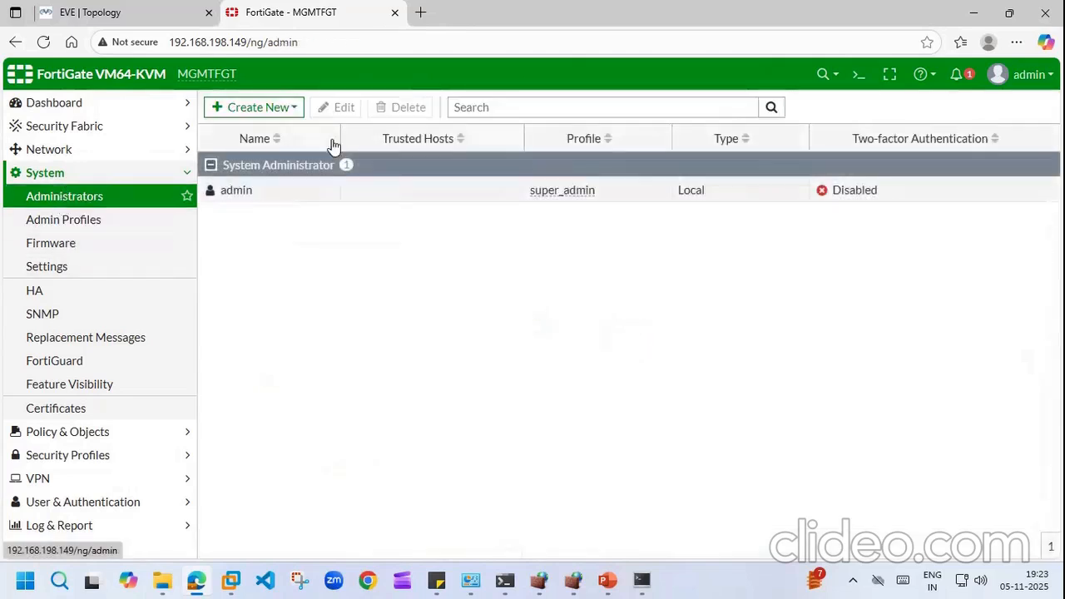
# Step: Create administrator L1ADMIN with a password and confirmation, assigned the L1ADMIN profile
pyautogui.click(291, 111)
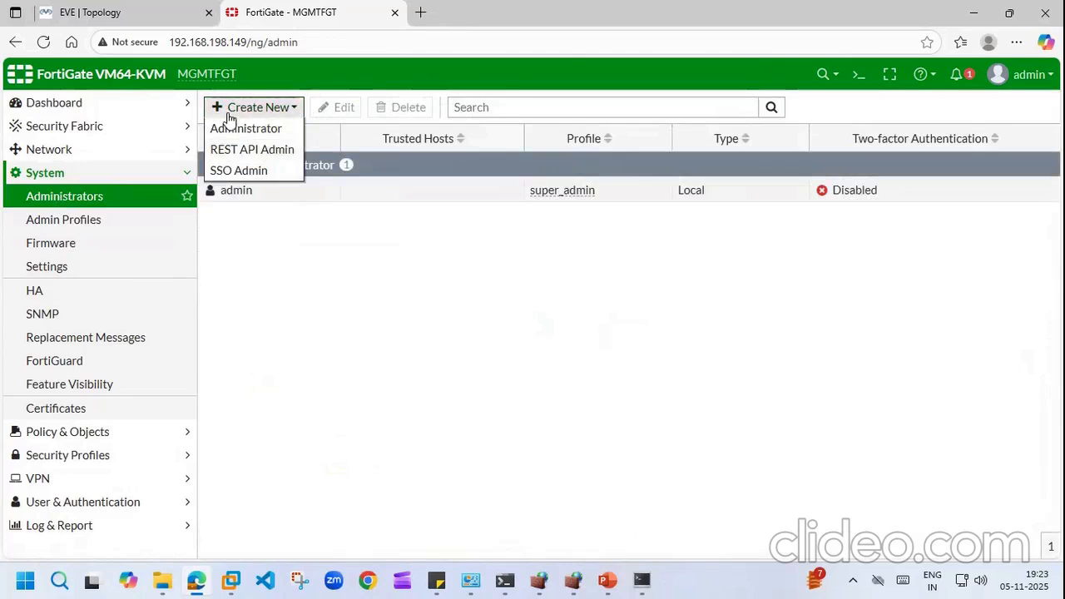
pyautogui.click(233, 128)
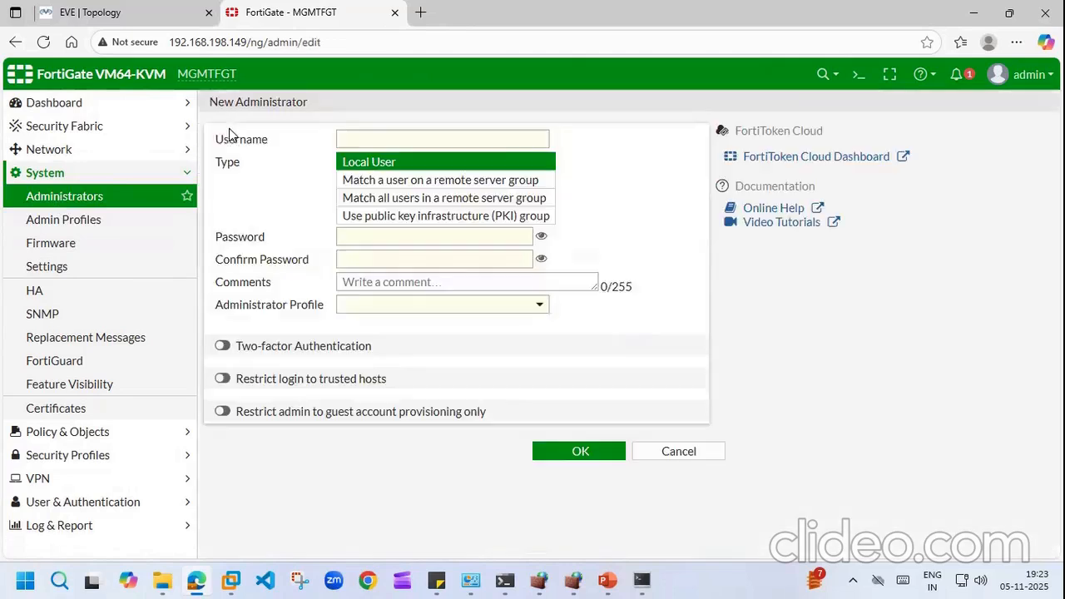
pyautogui.click(539, 305)
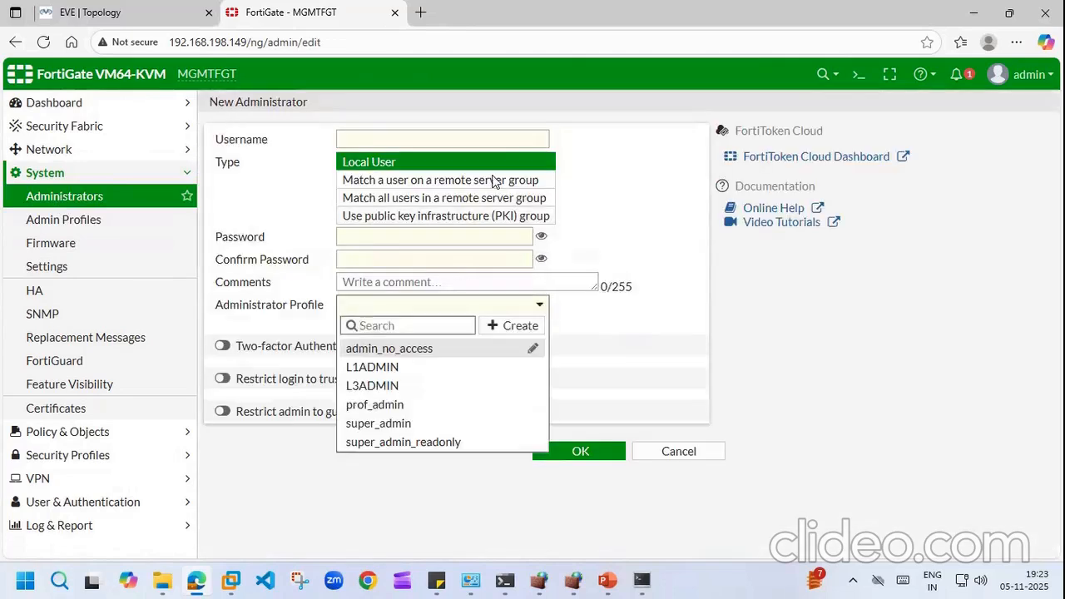
pyautogui.click(367, 138)
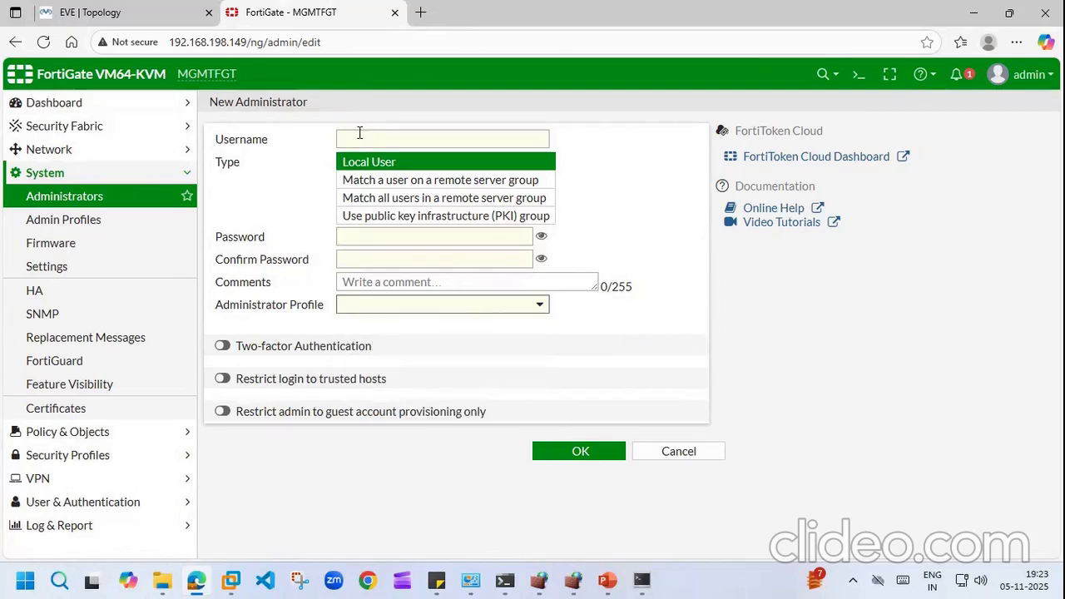
pyautogui.click(361, 139)
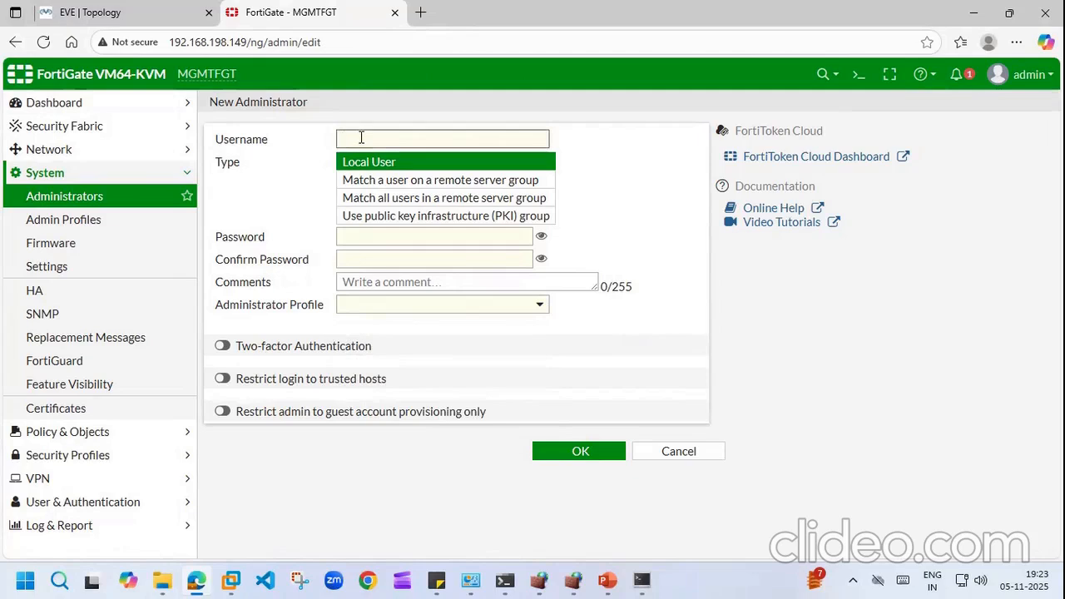
pyautogui.write('L1ADMINADM')
pyautogui.click(381, 238)
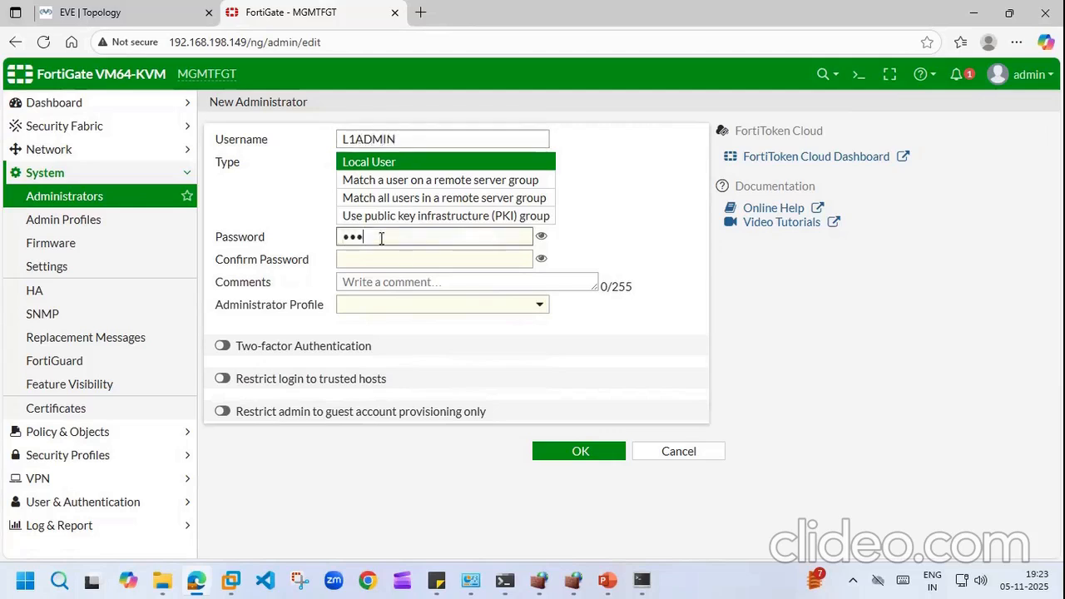
pyautogui.write('••••••••')
pyautogui.click(379, 259)
pyautogui.write('•••••')
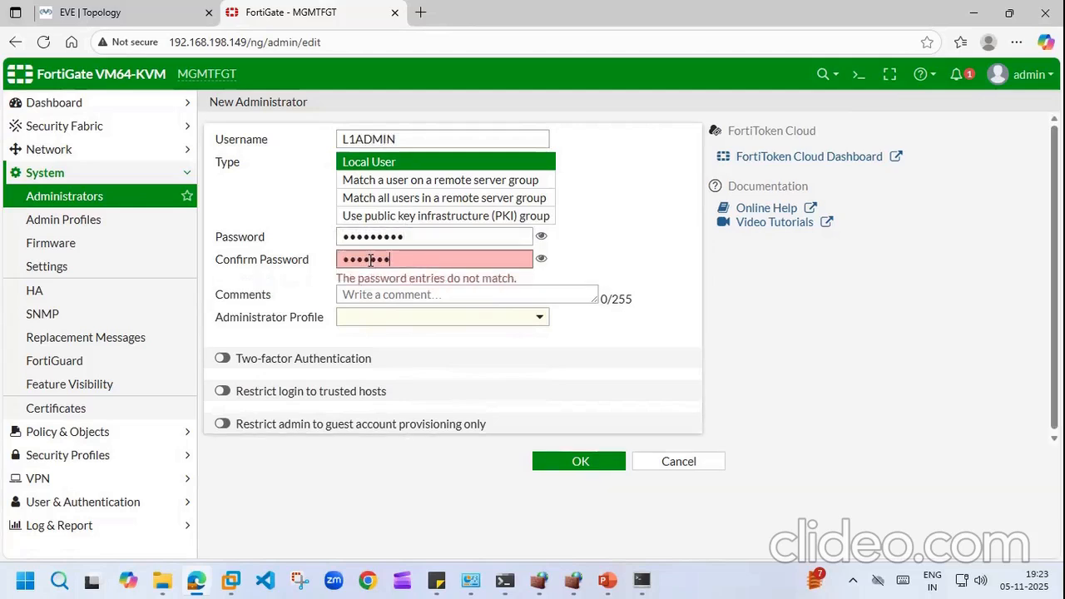
pyautogui.write('••')
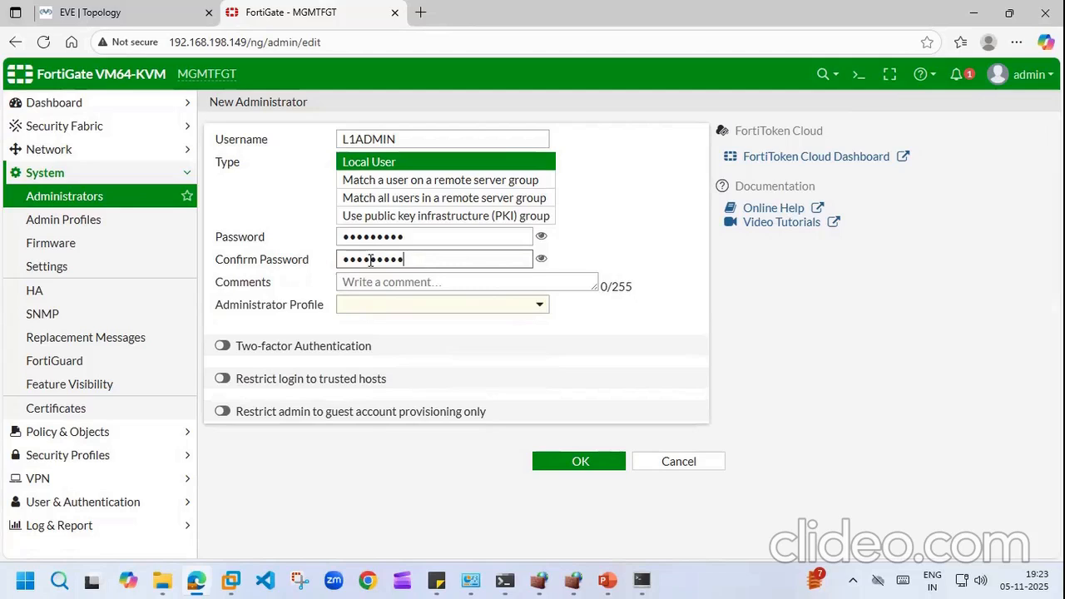
pyautogui.click(539, 306)
pyautogui.click(385, 367)
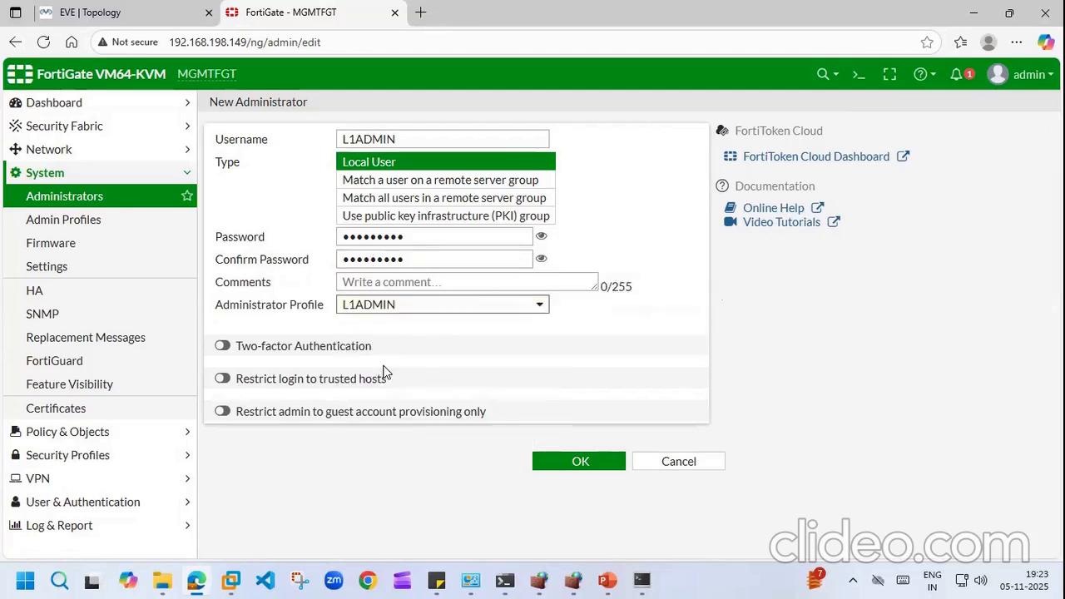
pyautogui.click(578, 462)
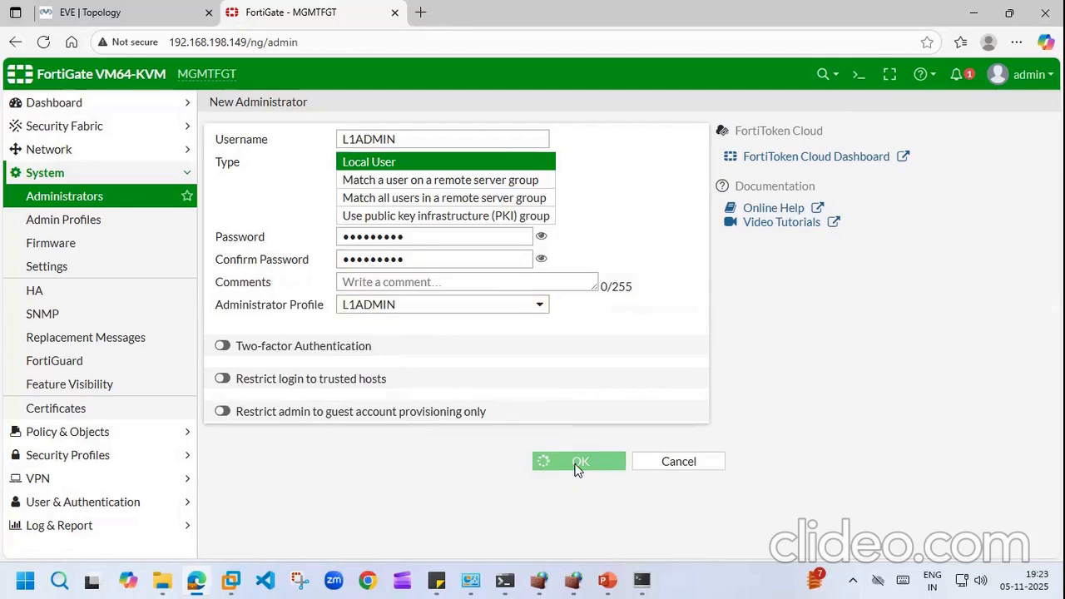
# Step: Create administrator L3ADMIN with a password and confirmation, assigned the L3ADMIN profile
pyautogui.click(278, 111)
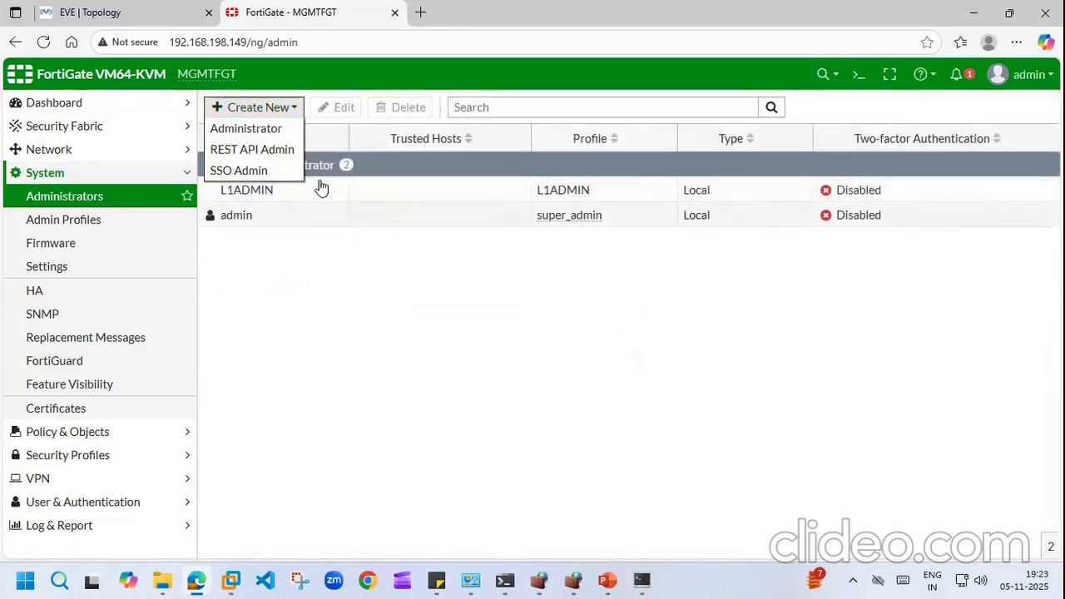
pyautogui.click(275, 130)
pyautogui.click(424, 142)
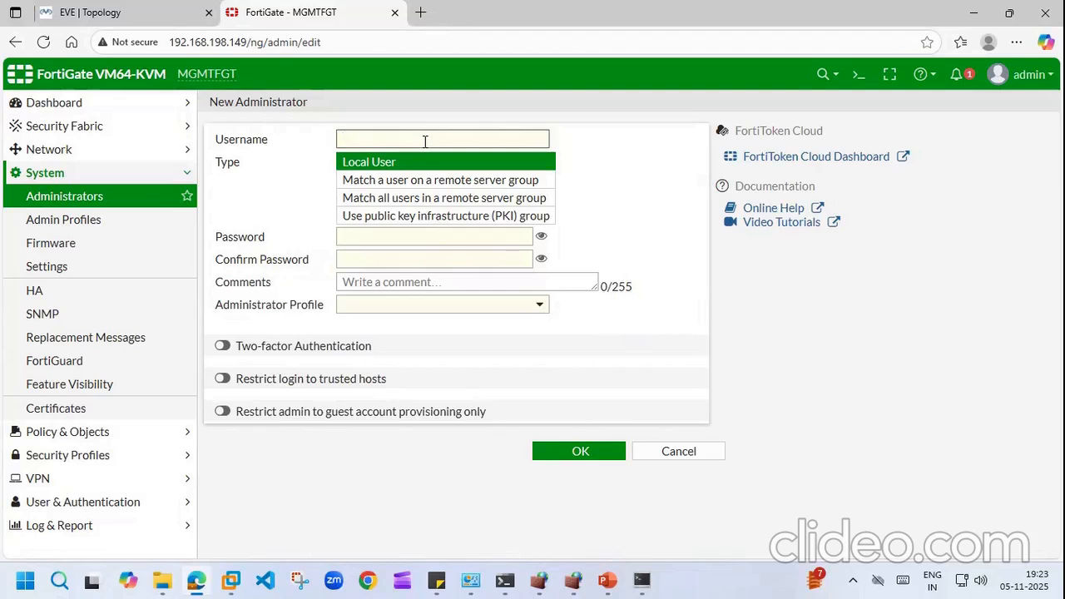
pyautogui.write('L3ADMIN')
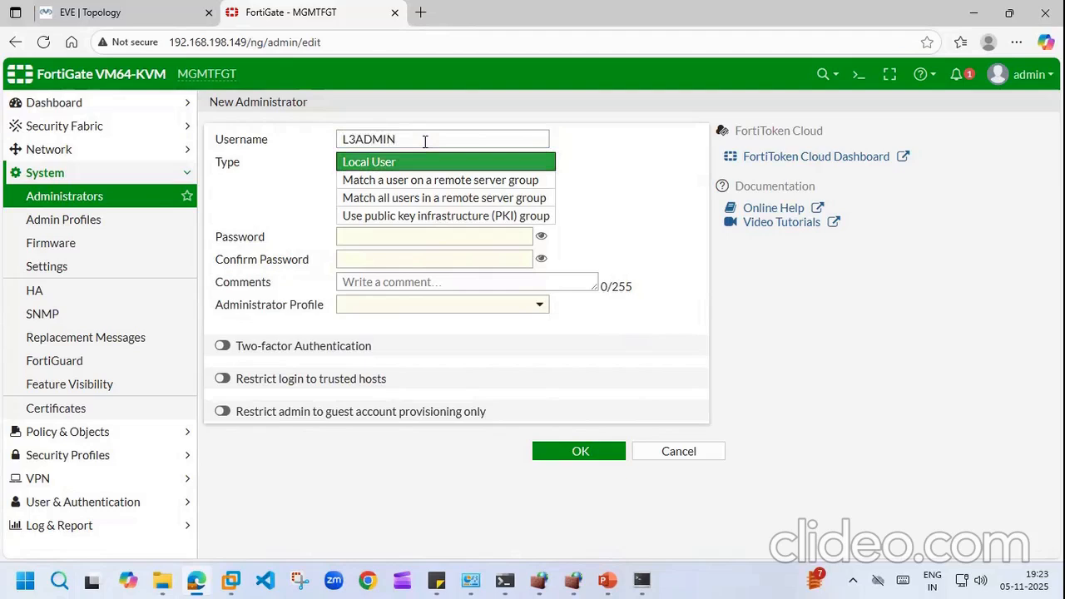
pyautogui.click(394, 238)
pyautogui.write('123456')
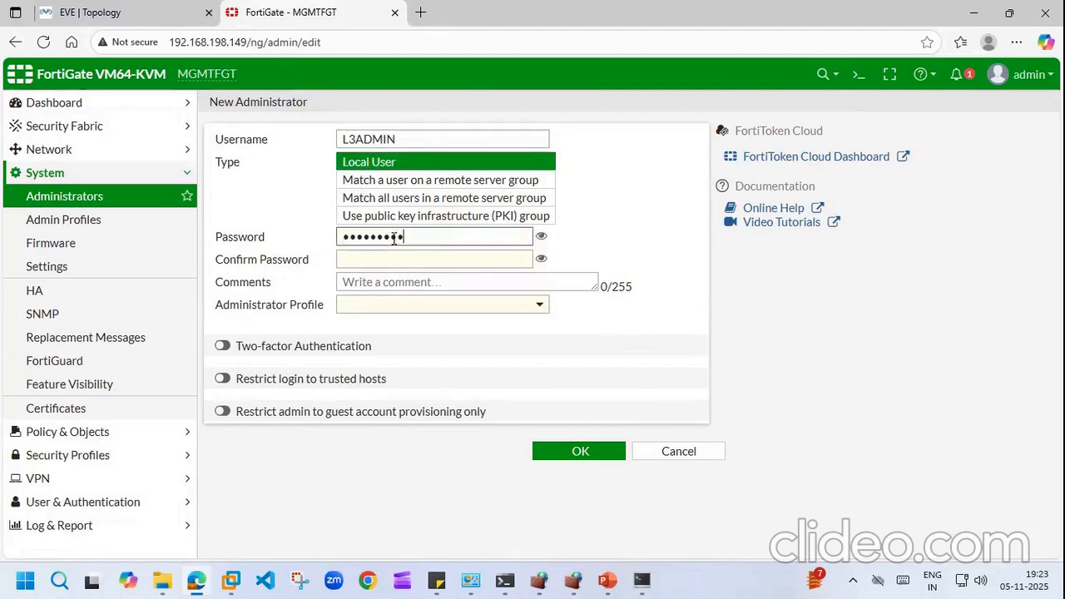
pyautogui.click(393, 258)
pyautogui.write('1')
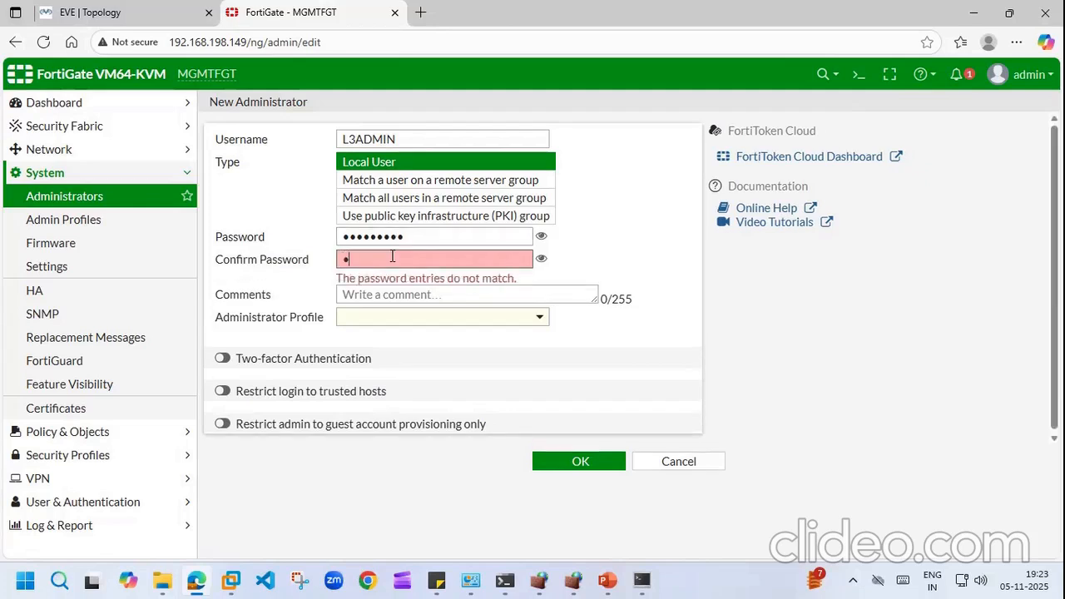
pyautogui.write('••••••••')
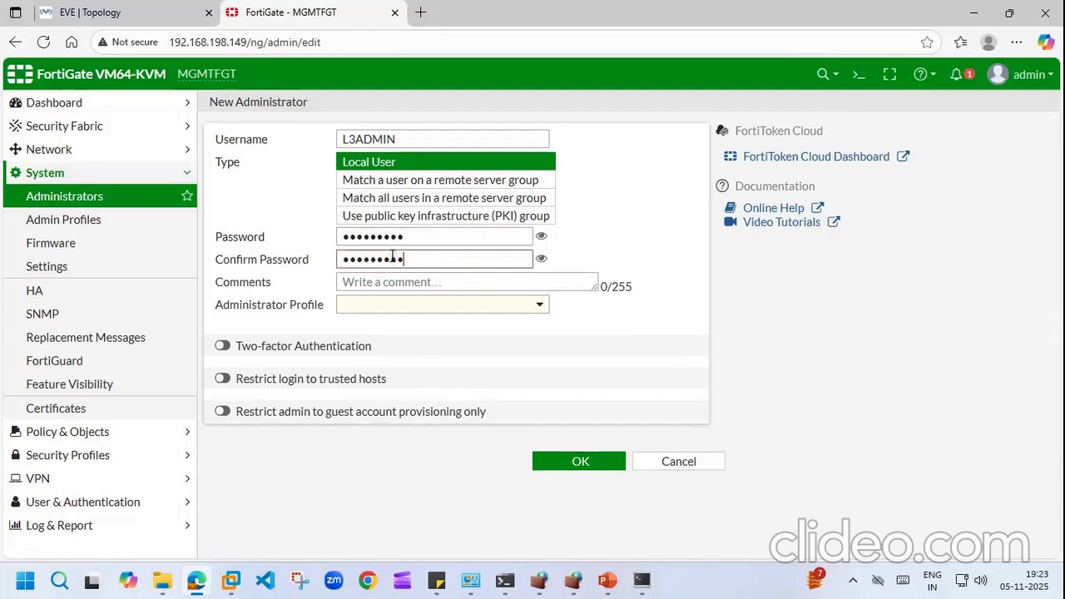
pyautogui.click(538, 304)
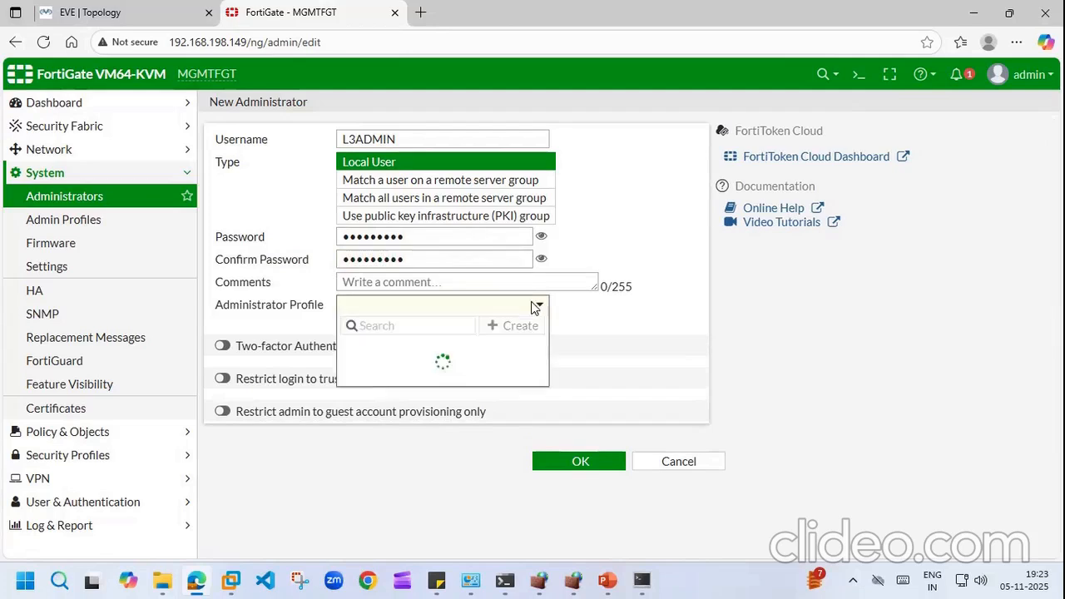
pyautogui.click(383, 387)
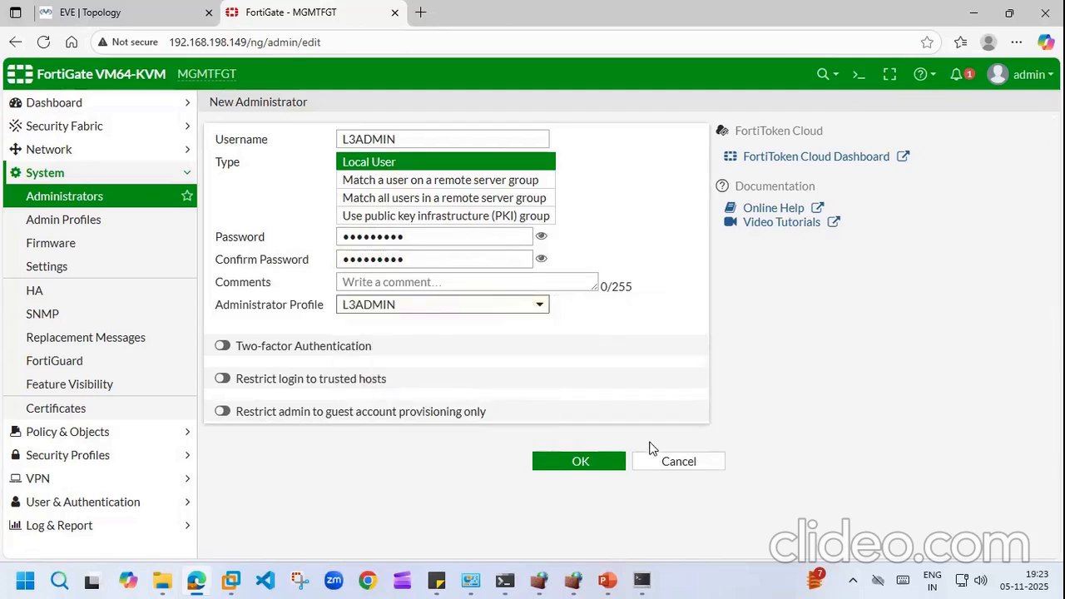
pyautogui.click(596, 463)
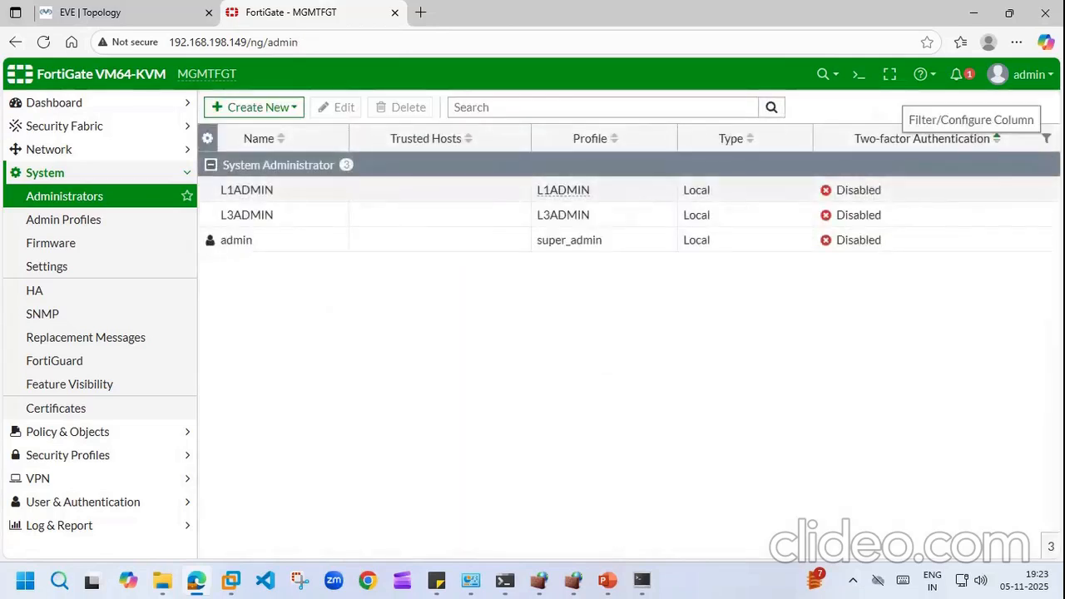
# Step: Log out of the admin session and sign back in as L1ADMIN with its password
pyautogui.click(1020, 74)
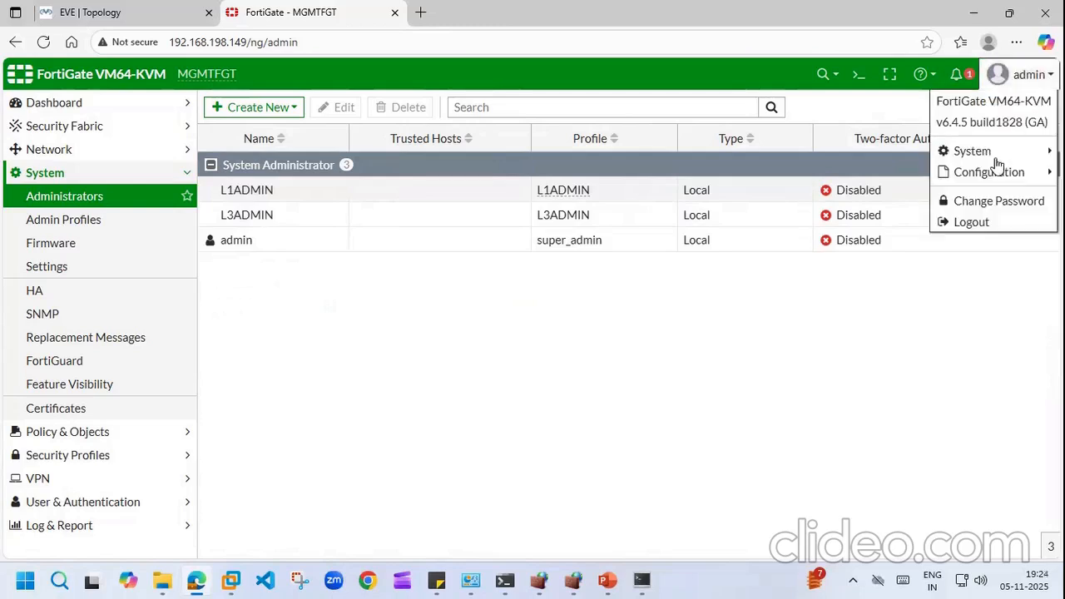
pyautogui.click(971, 223)
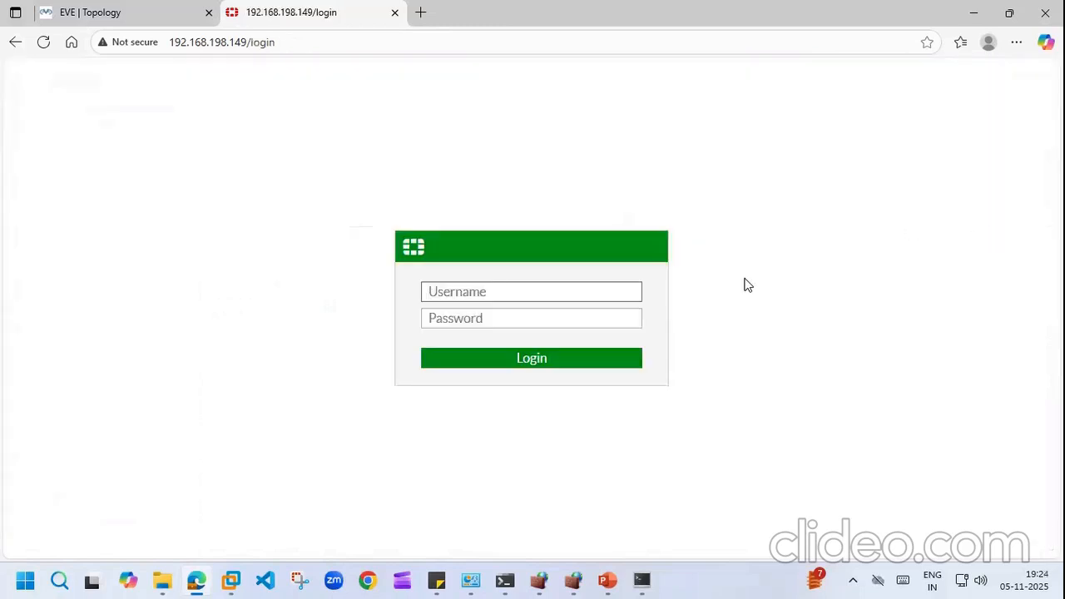
pyautogui.click(555, 292)
pyautogui.write('L1ADMIN')
pyautogui.click(546, 321)
pyautogui.write('•')
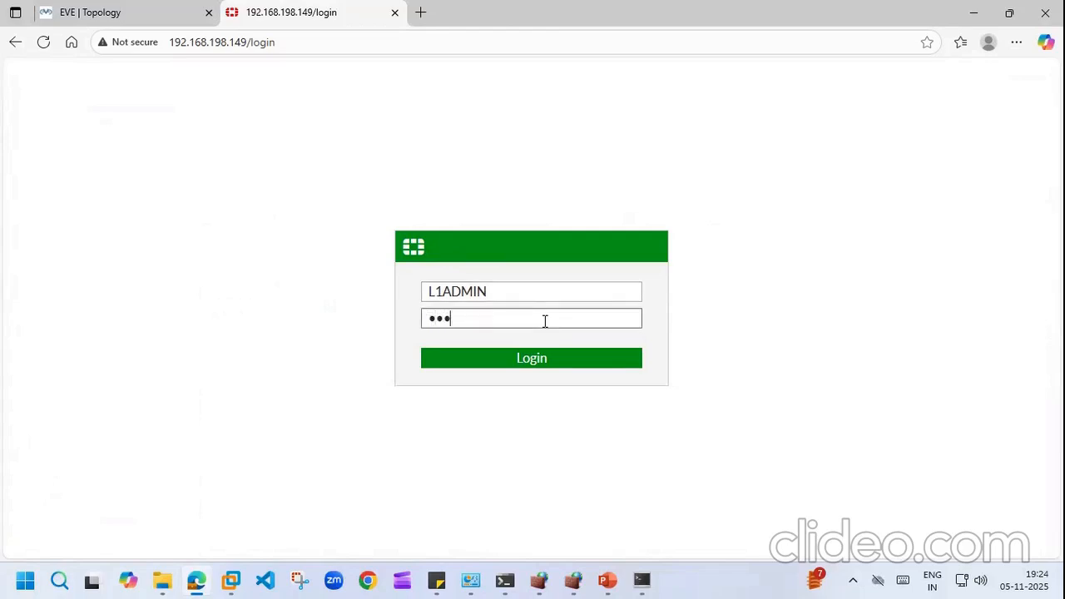
pyautogui.write('••••••••')
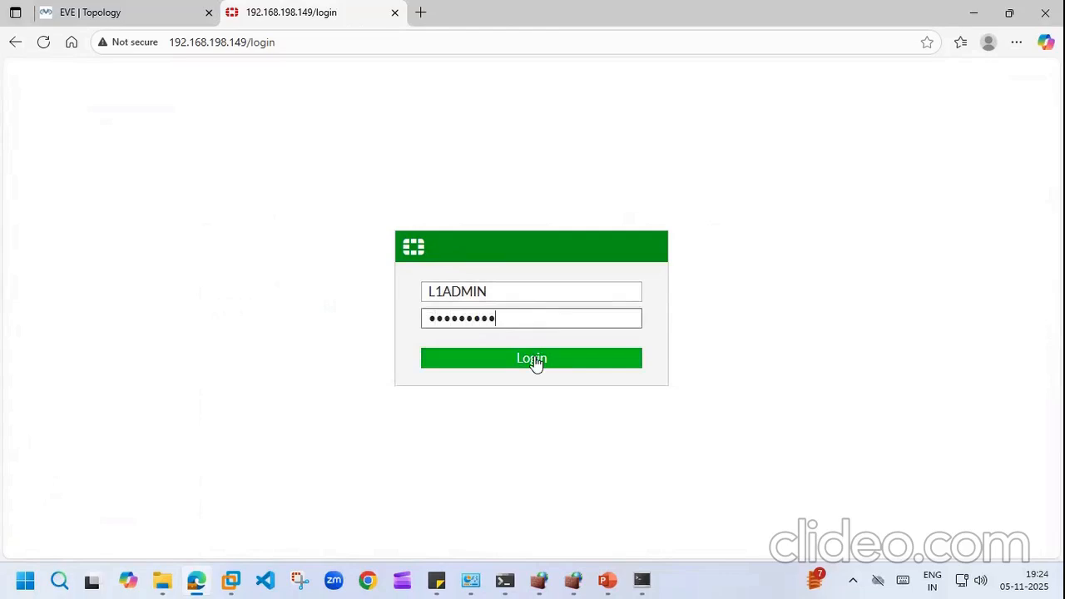
pyautogui.click(536, 360)
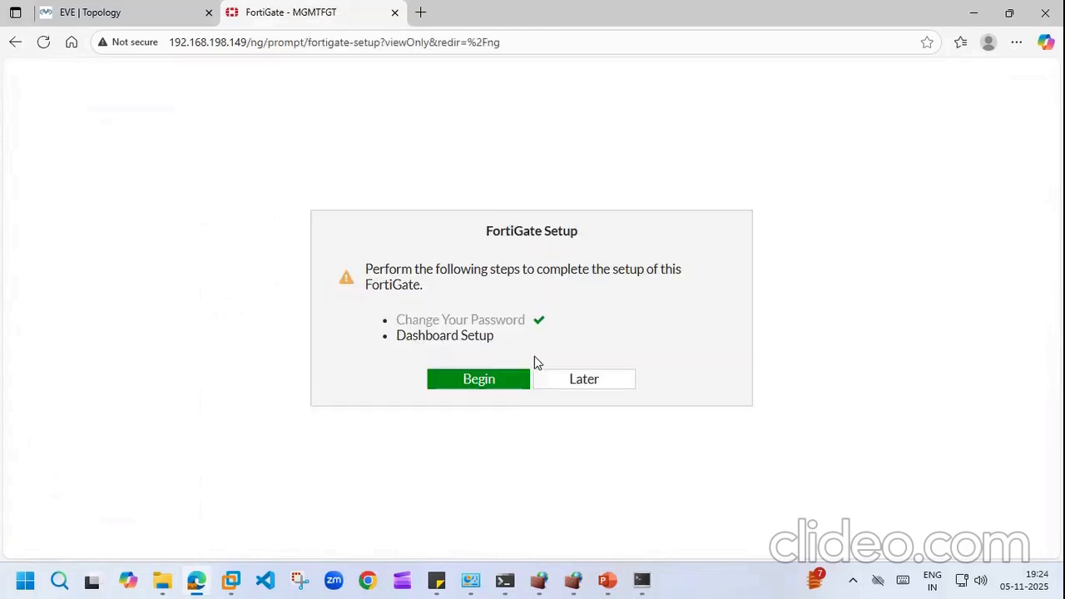
# Step: Complete the pending dashboard setup and dismiss the FortiOS 6.4.5 announcement
pyautogui.click(464, 385)
pyautogui.click(612, 420)
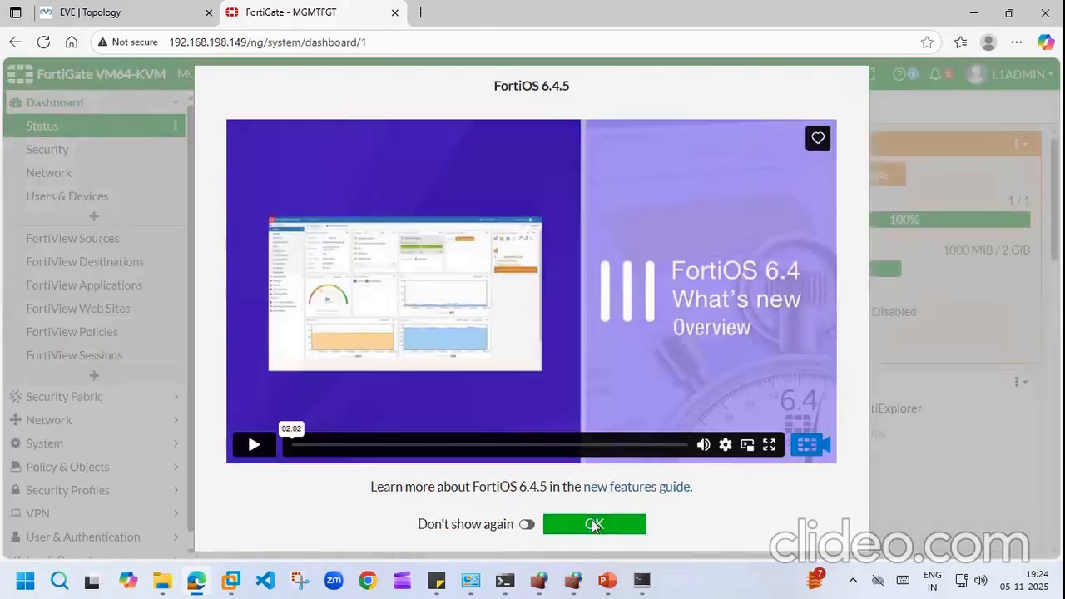
pyautogui.click(594, 524)
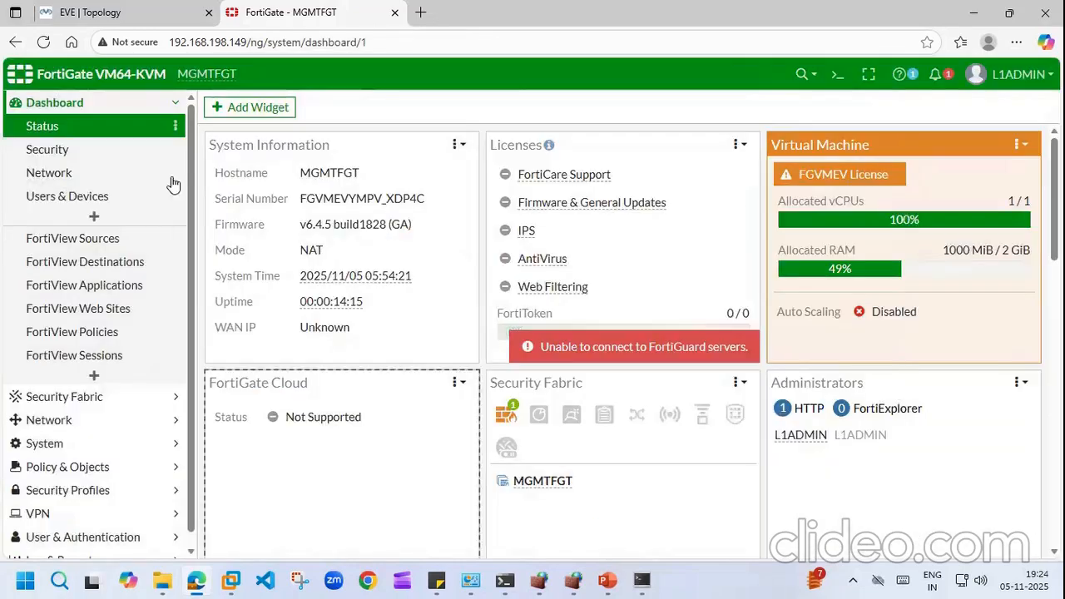
pyautogui.click(176, 103)
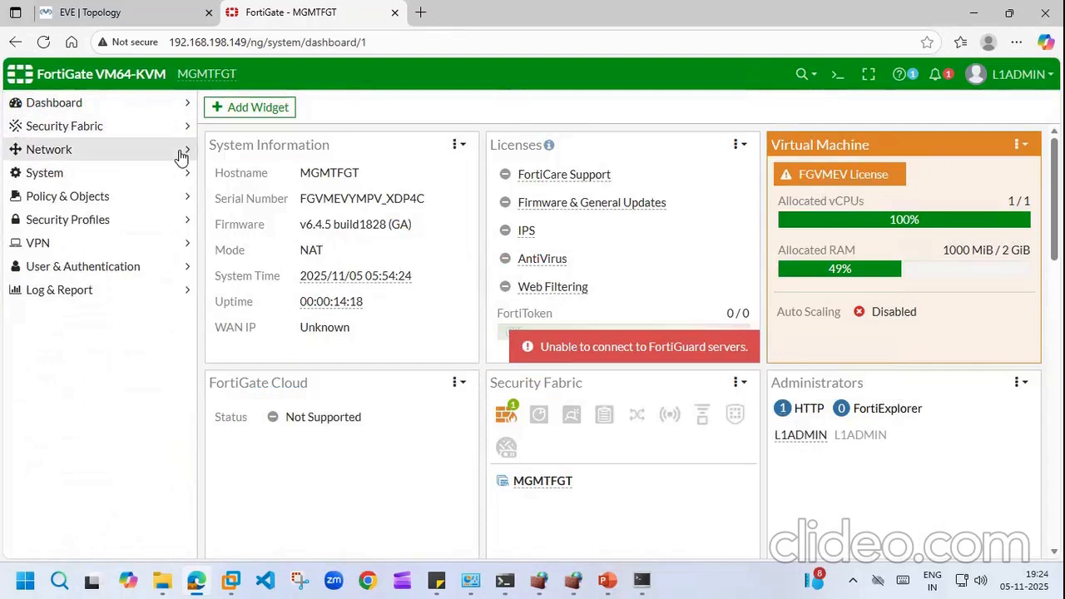
# Step: Browse the Network Interfaces page, then the System Administrators list
pyautogui.click(181, 154)
pyautogui.click(88, 176)
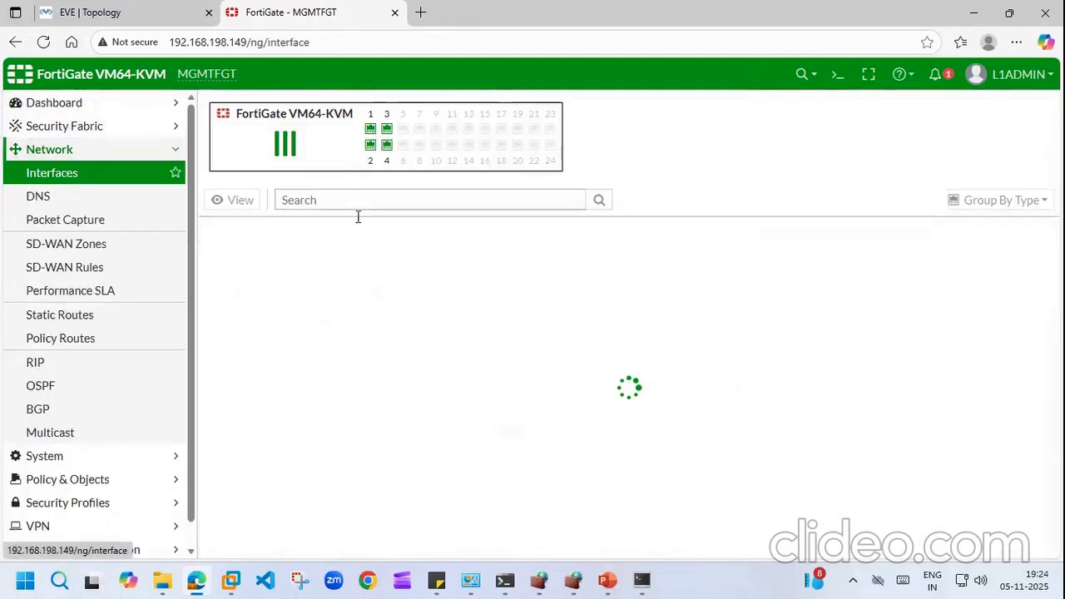
pyautogui.click(171, 150)
pyautogui.click(167, 174)
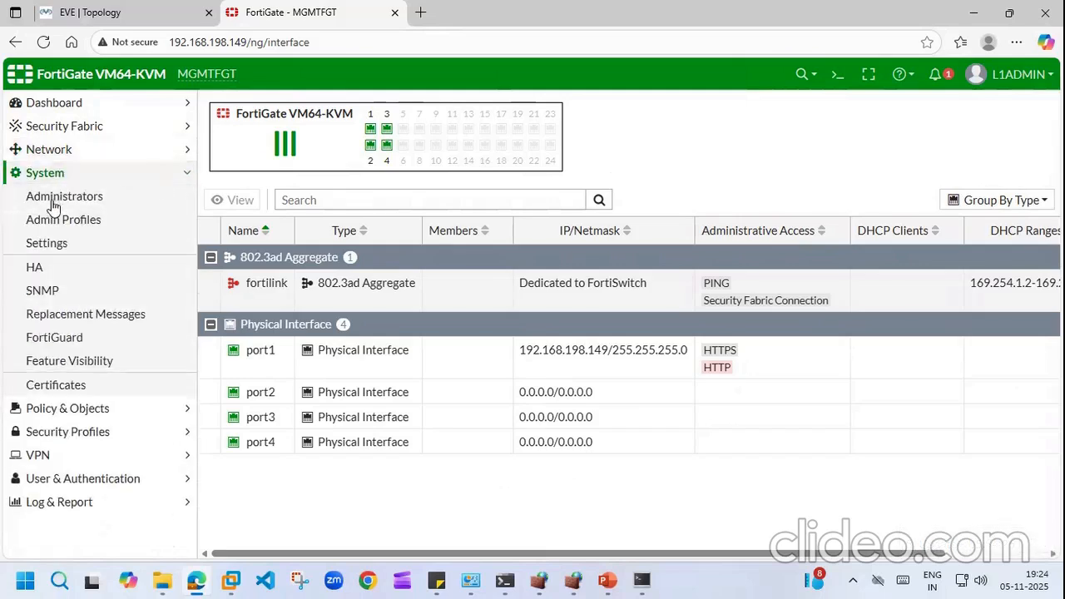
pyautogui.click(150, 196)
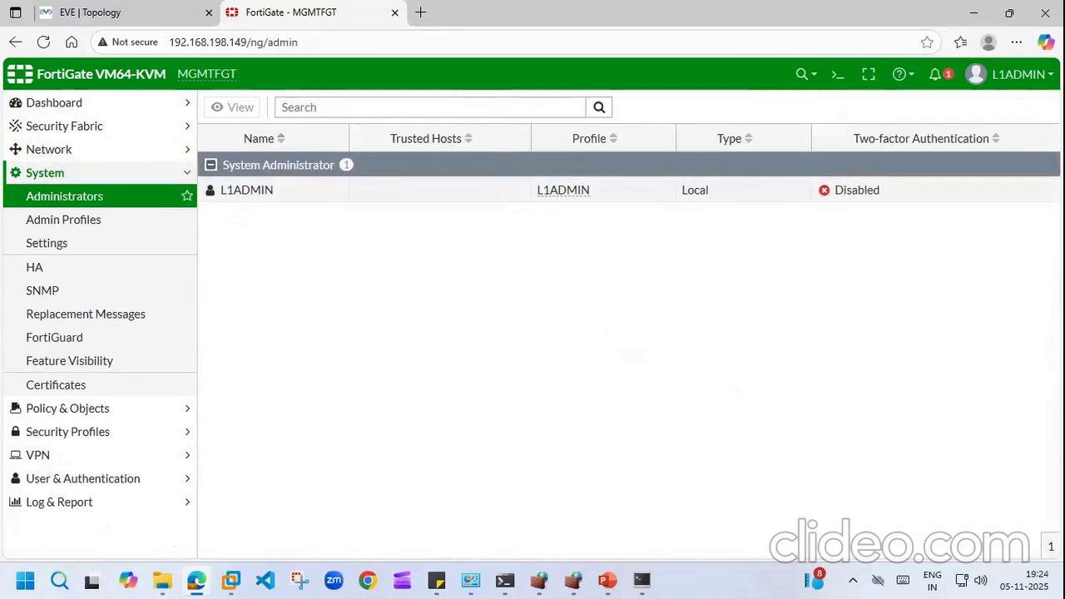
# Step: Open the SD-WAN Zones page, then the L1ADMIN account menu
pyautogui.click(151, 147)
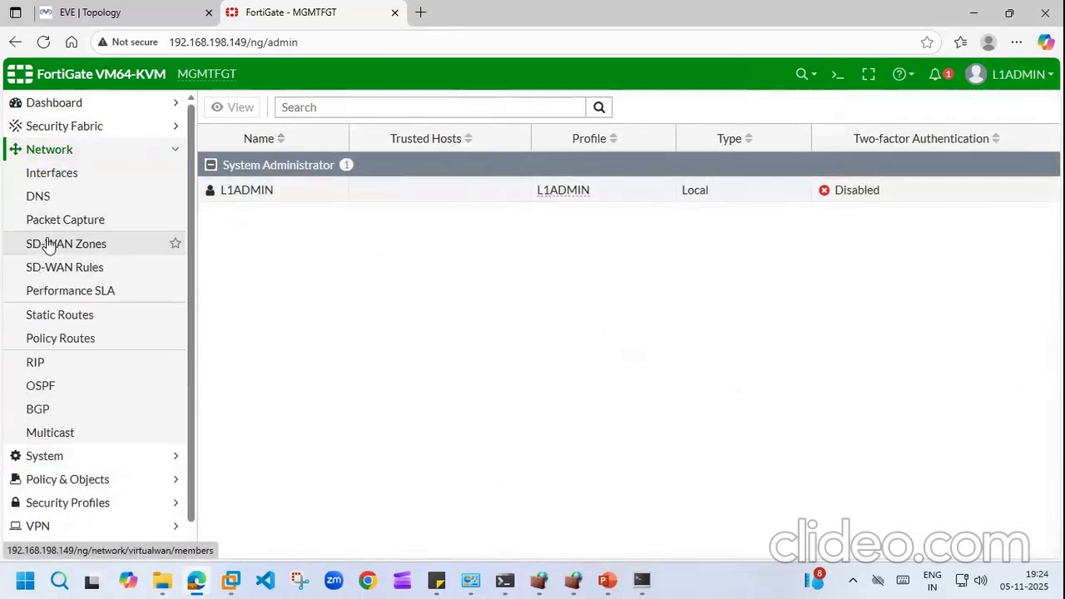
pyautogui.click(49, 243)
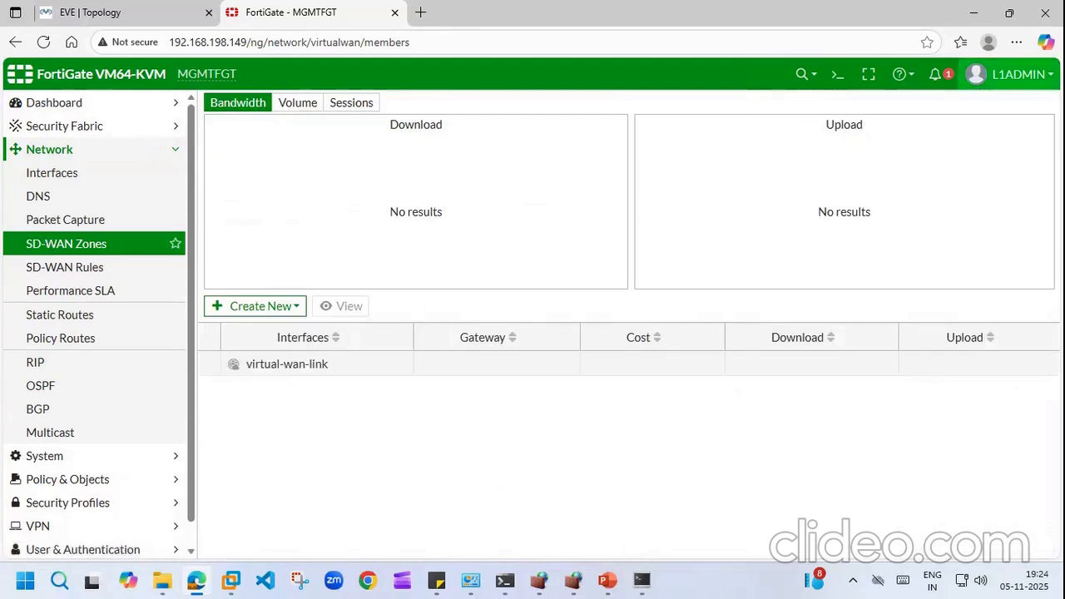
pyautogui.click(1009, 74)
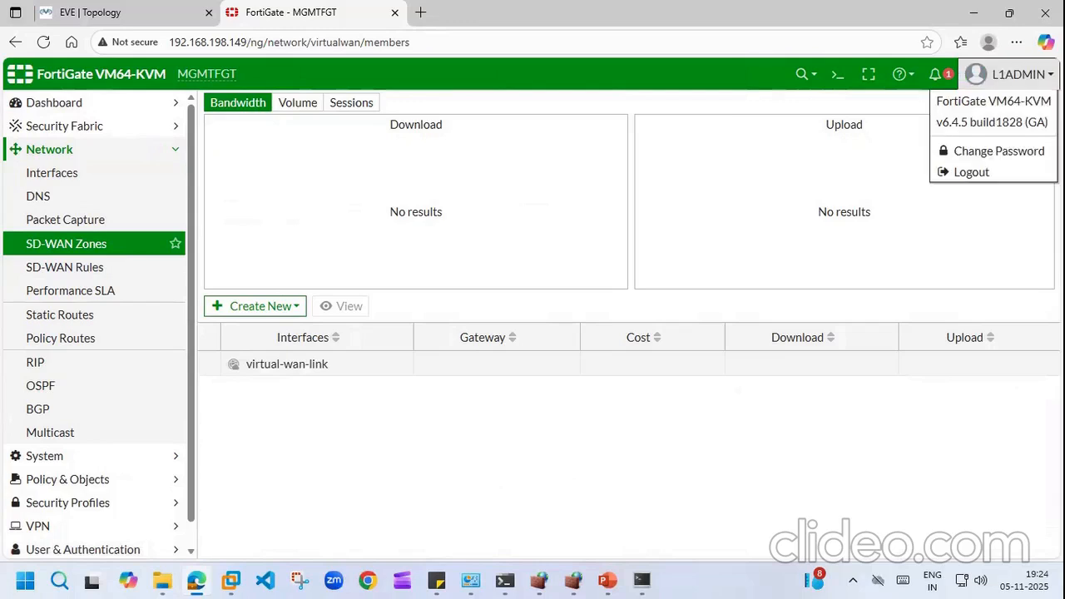
pyautogui.click(882, 161)
# Step: Log out of L1ADMIN and log back in as L3ADMIN with its password
pyautogui.click(1037, 87)
pyautogui.click(959, 175)
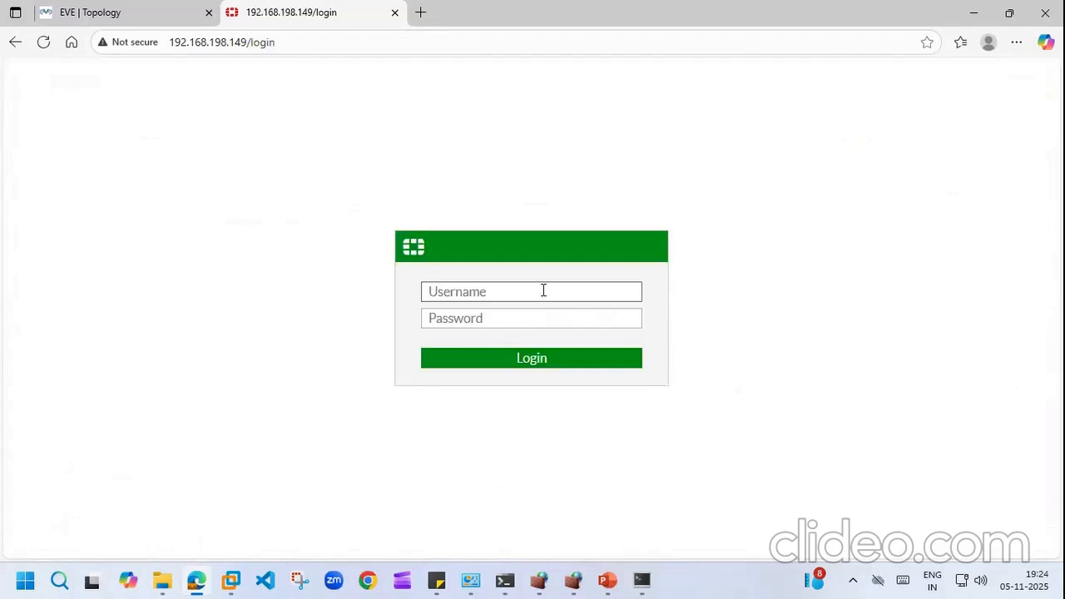
pyautogui.write('L3ADMIN')
pyautogui.click(516, 323)
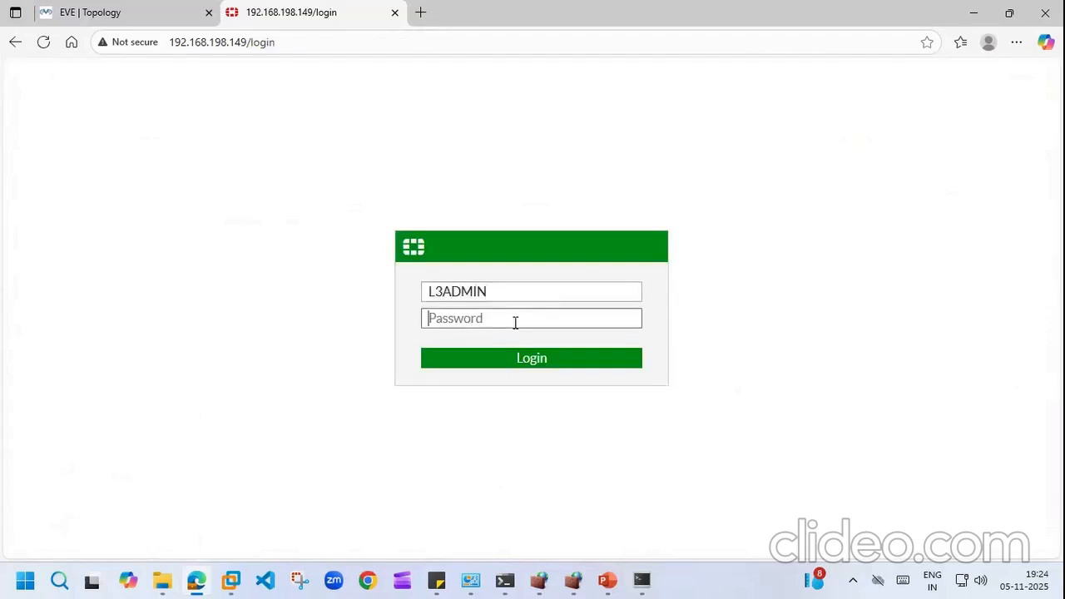
pyautogui.write('ad')
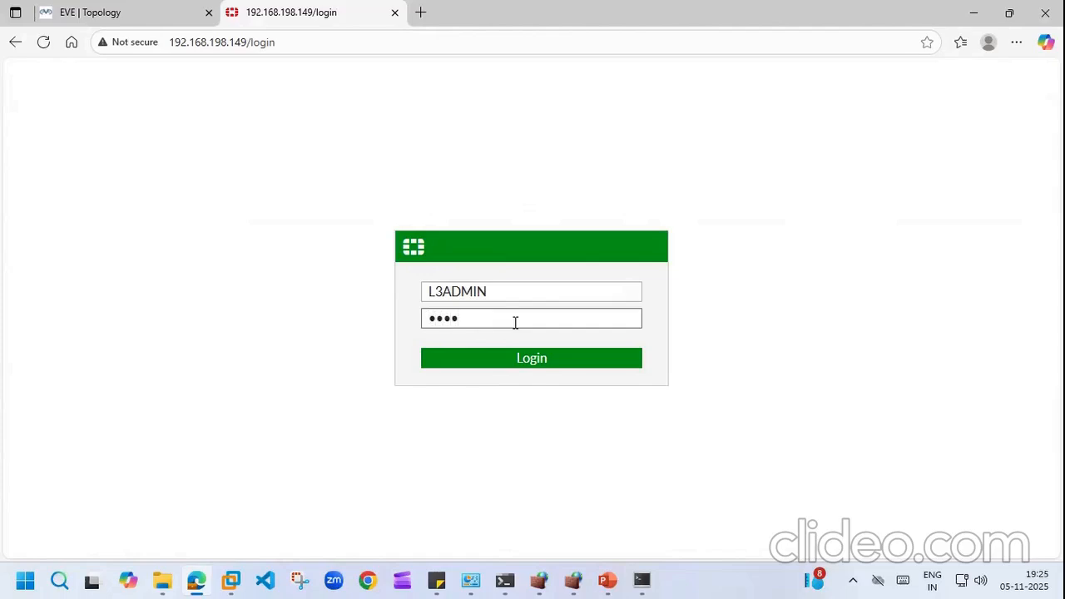
pyautogui.click(533, 363)
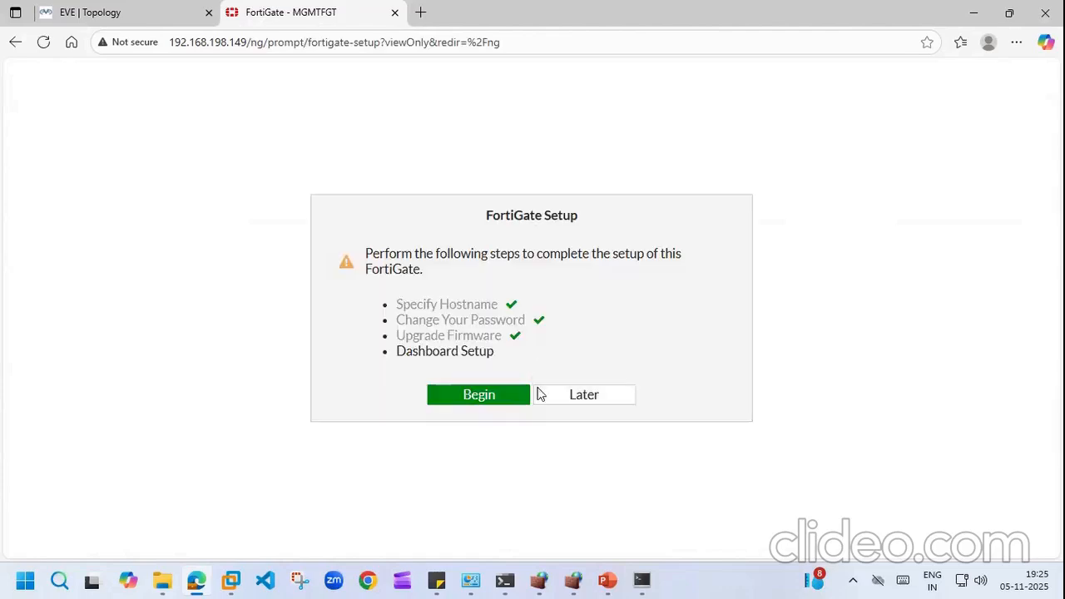
# Step: Finish dashboard setup with the Optimal set and dismiss the FortiOS 6.4.5 welcome notice
pyautogui.click(496, 395)
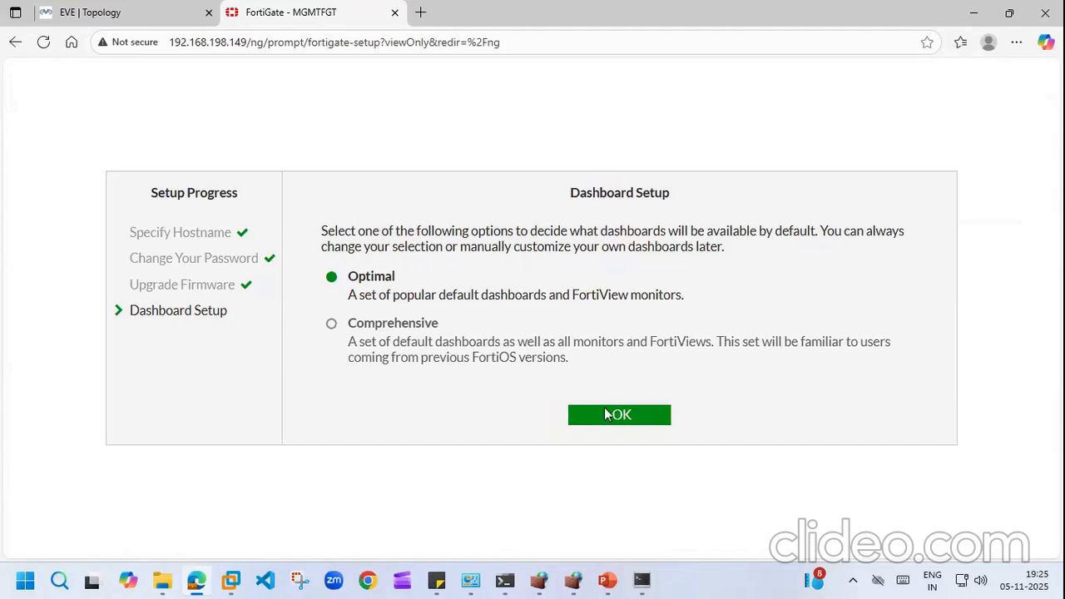
pyautogui.click(588, 414)
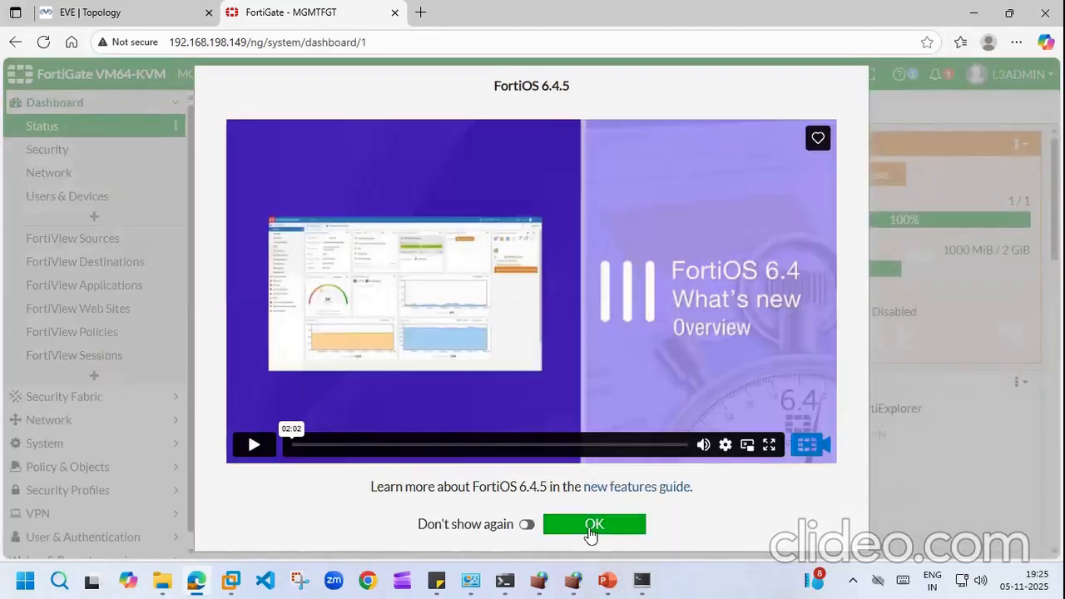
pyautogui.click(592, 530)
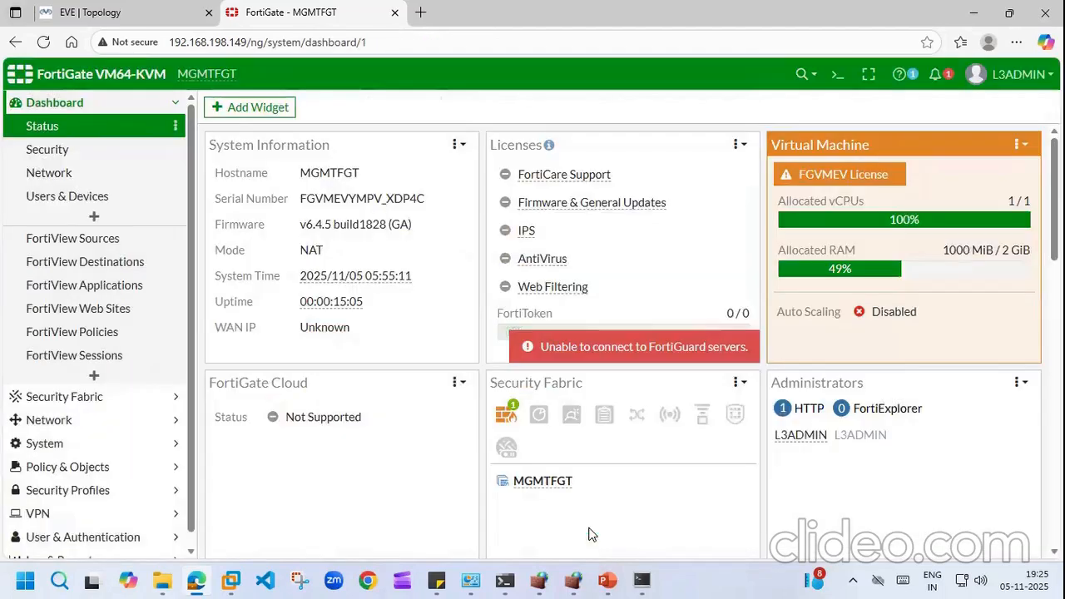
pyautogui.click(175, 103)
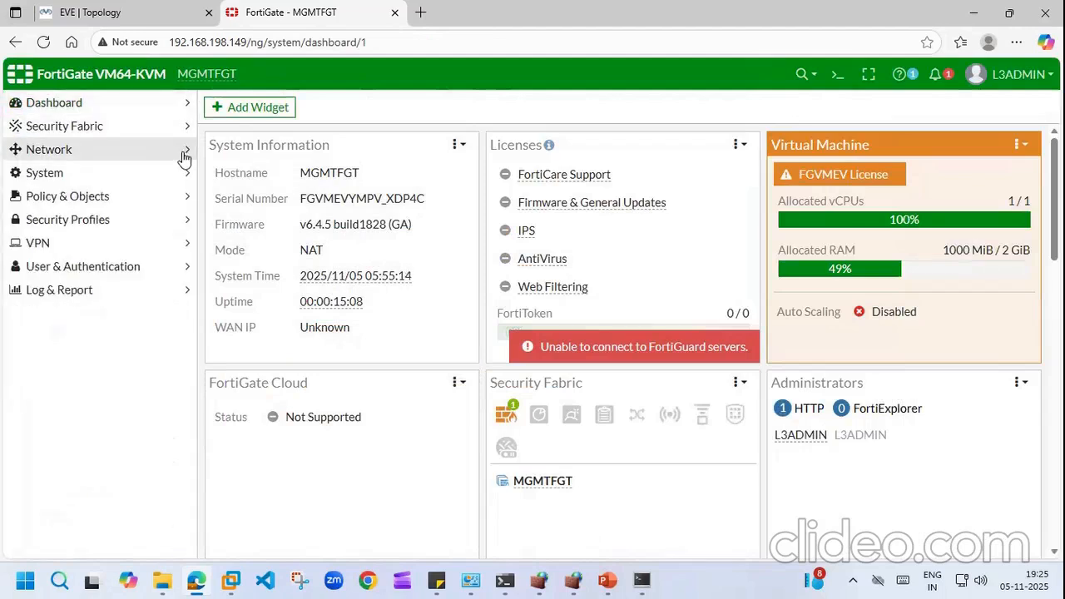
# Step: Browse Network Interfaces creation options and Static Routes, starting a new static route
pyautogui.click(183, 150)
pyautogui.click(88, 174)
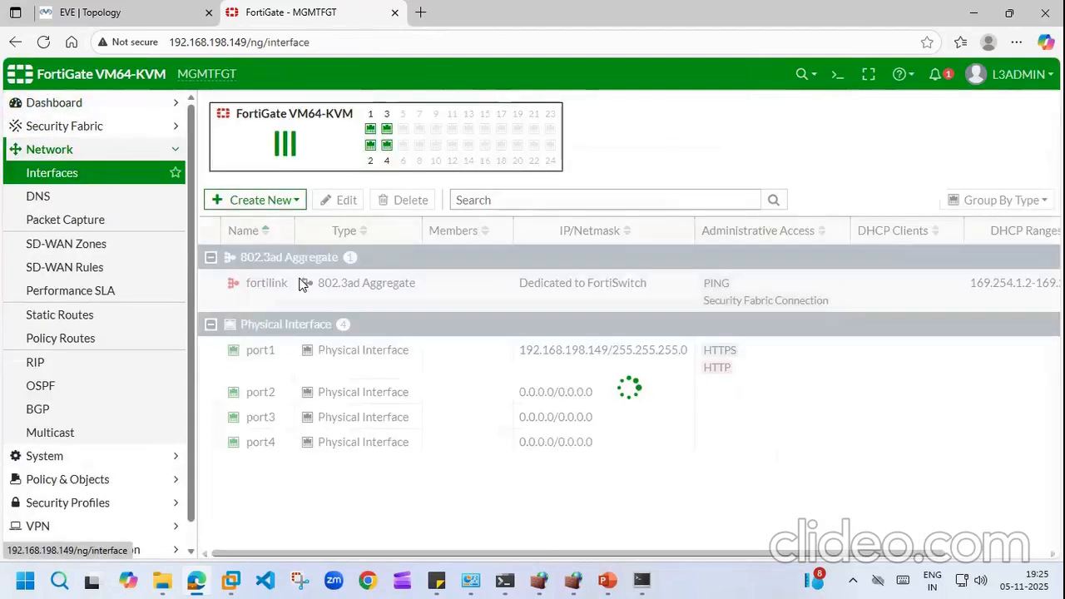
pyautogui.click(292, 200)
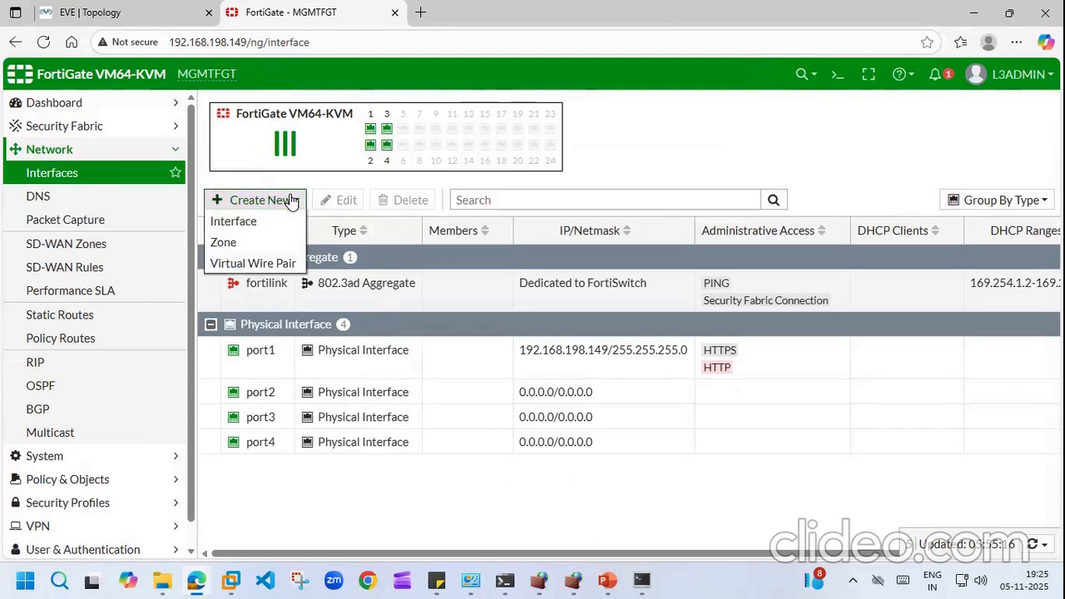
pyautogui.click(51, 321)
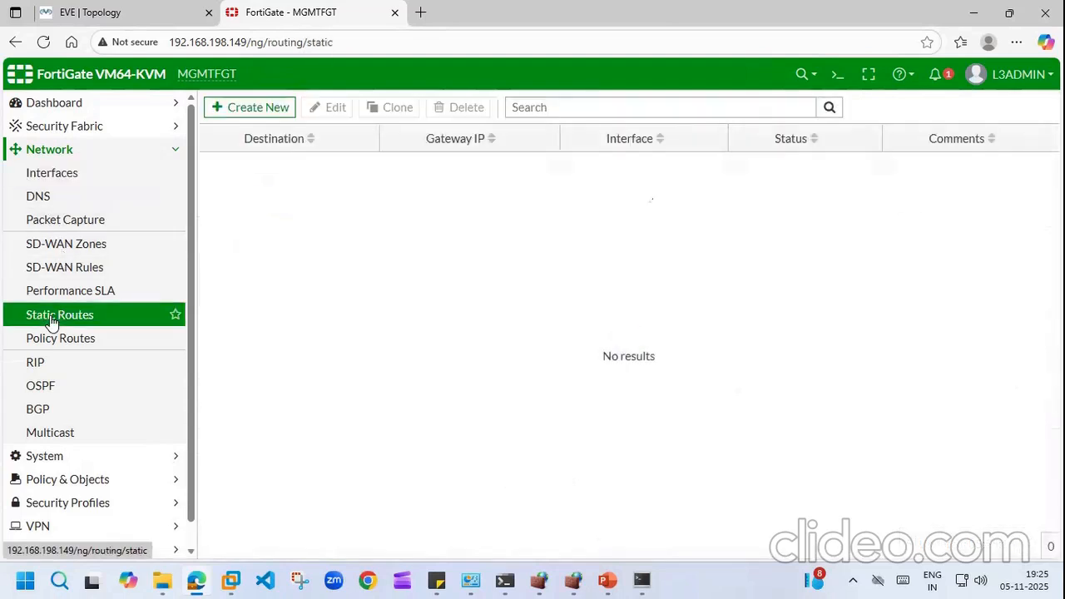
pyautogui.click(279, 110)
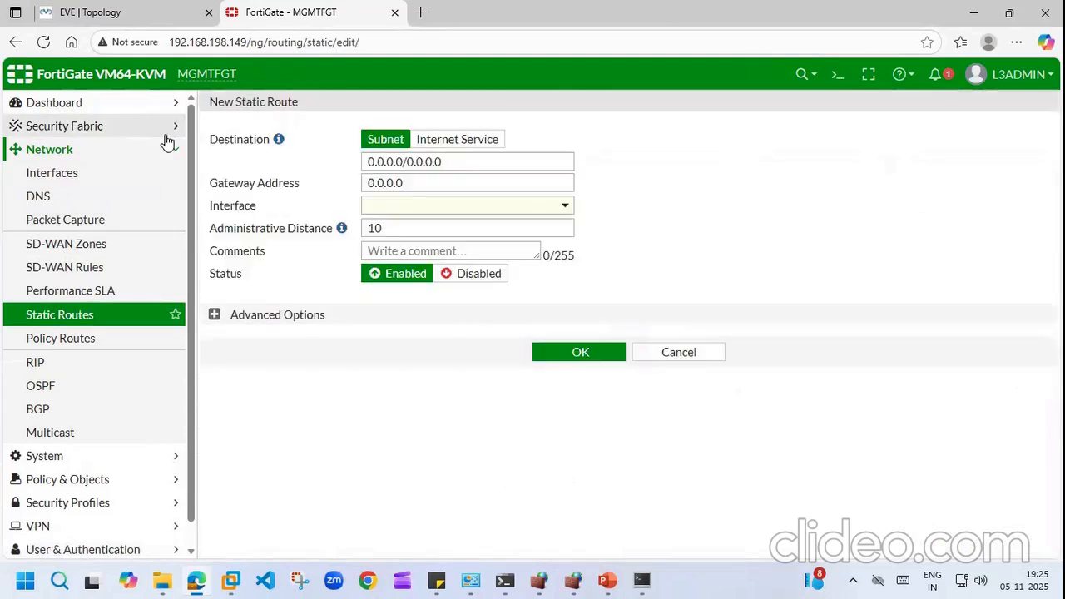
# Step: Open System > Administrators and view the administrator types that can be created
pyautogui.click(174, 153)
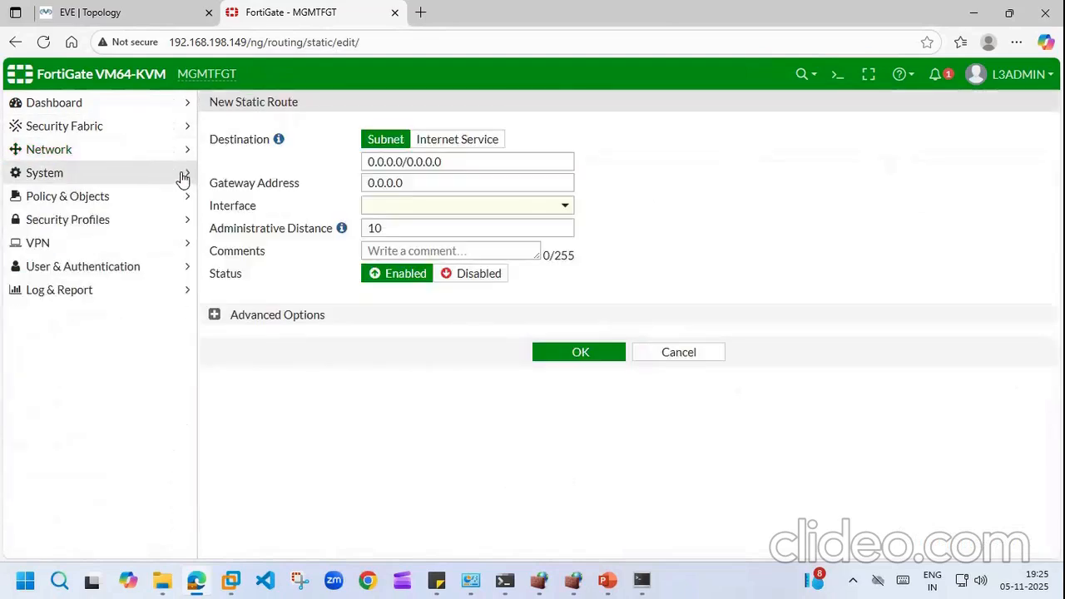
pyautogui.click(181, 175)
pyautogui.click(84, 200)
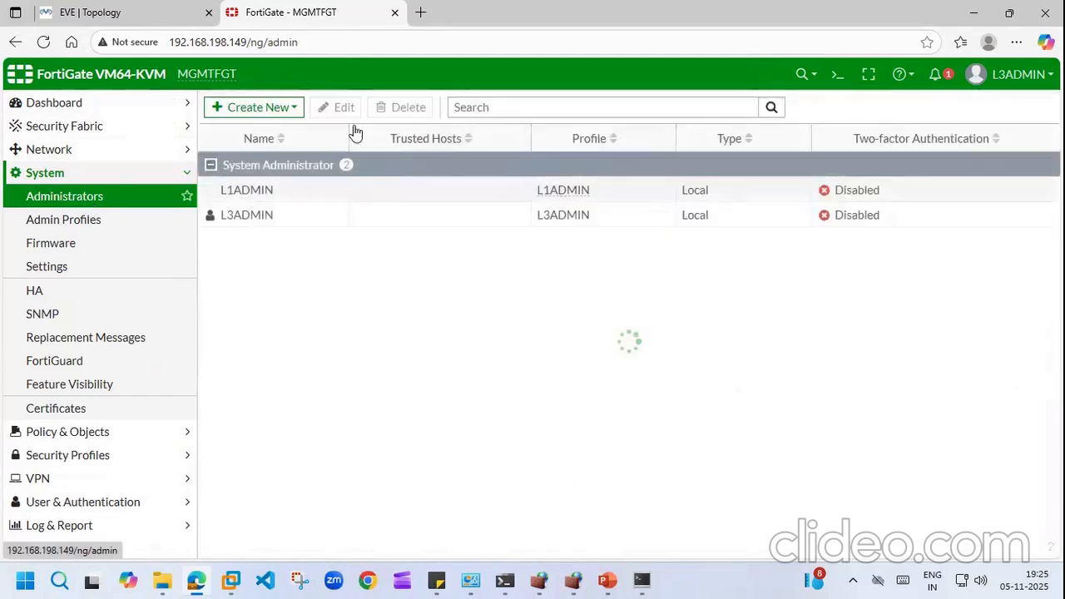
pyautogui.click(293, 109)
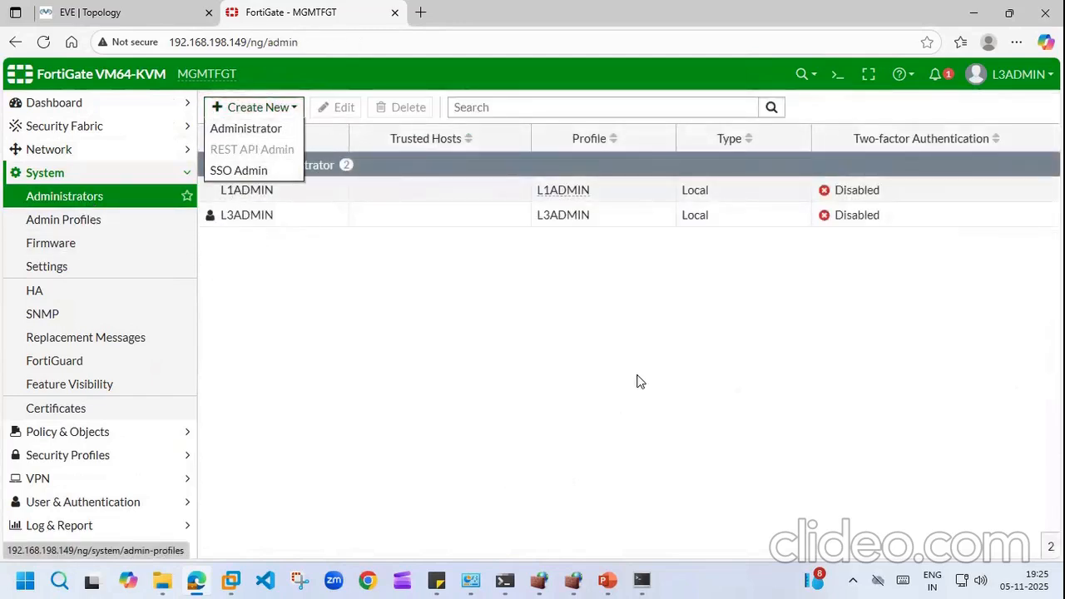
# Step: Sign out of the L3ADMIN session
pyautogui.click(1012, 74)
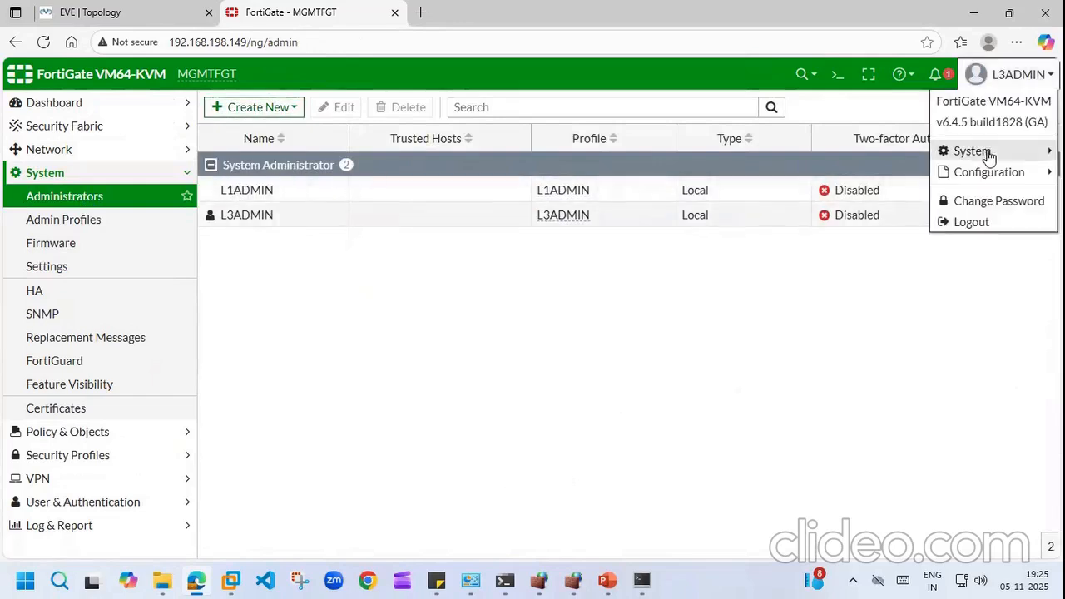
pyautogui.moveTo(1015, 163)
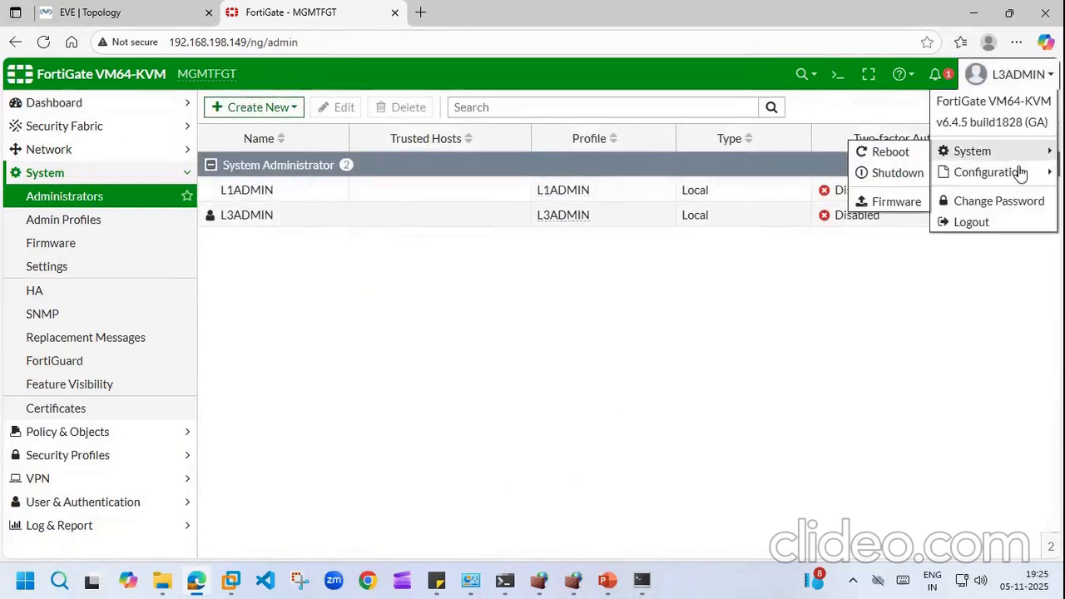
pyautogui.click(972, 228)
# Step: Sign in as admin with its password, dismiss the welcome notice, and bring up the topic-list note
pyautogui.write('admin')
pyautogui.press('Tab')
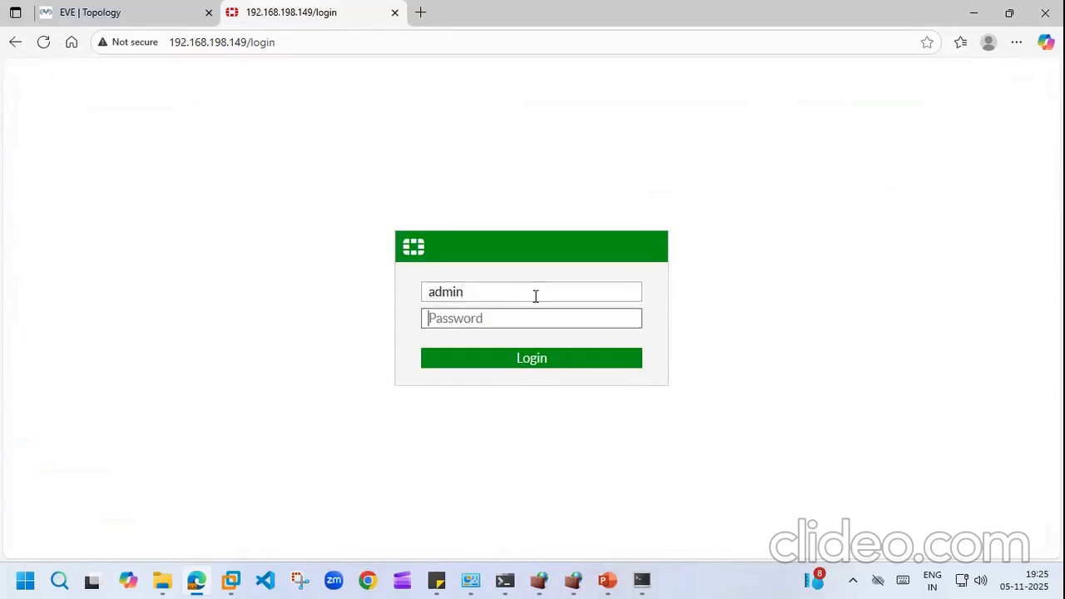
pyautogui.write('admin123')
pyautogui.click(533, 360)
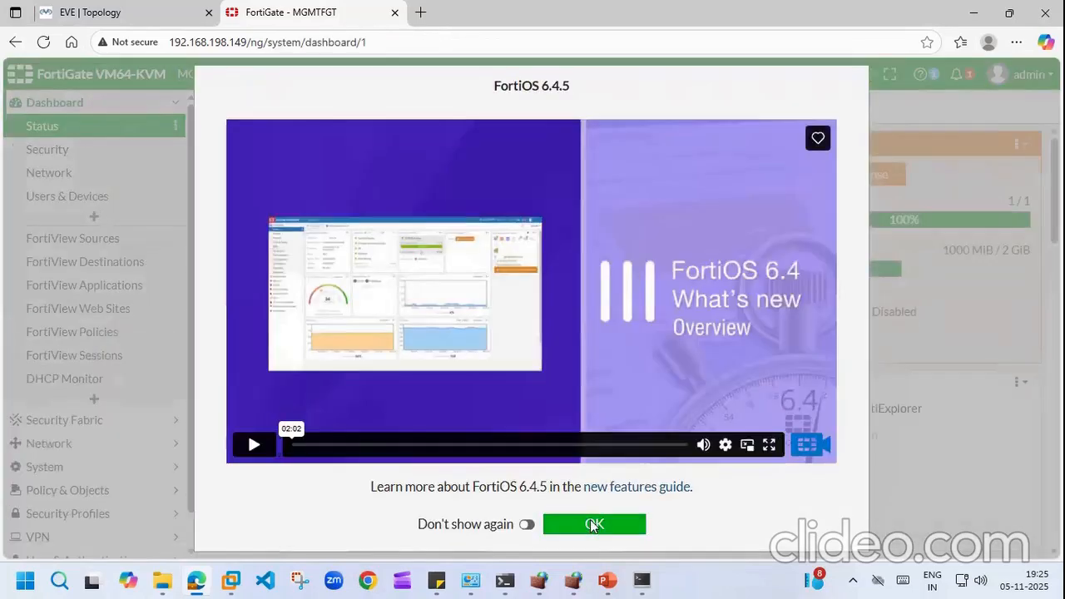
pyautogui.click(593, 525)
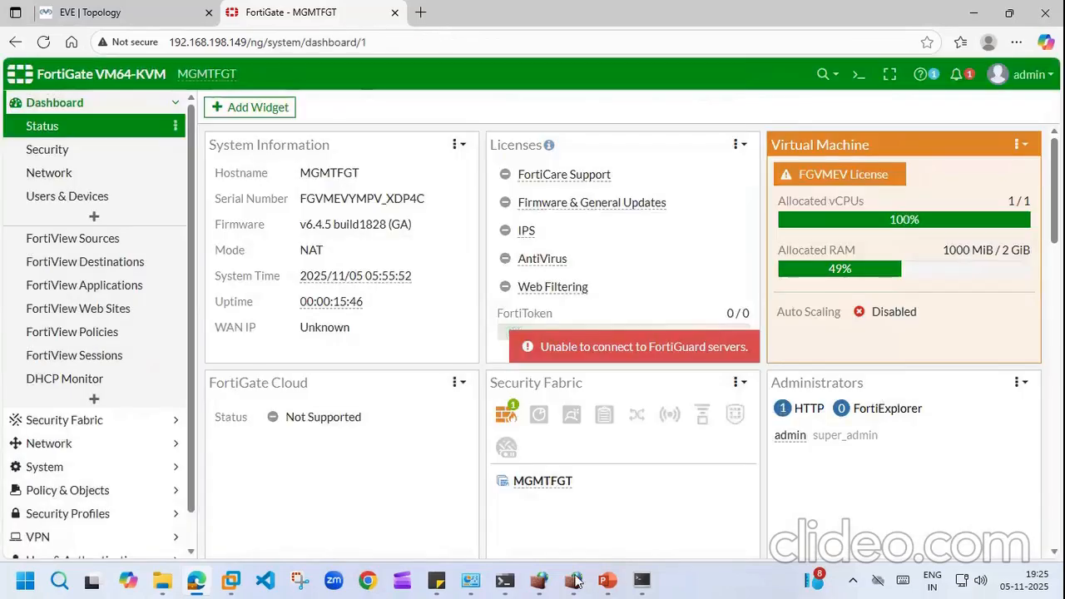
pyautogui.click(437, 580)
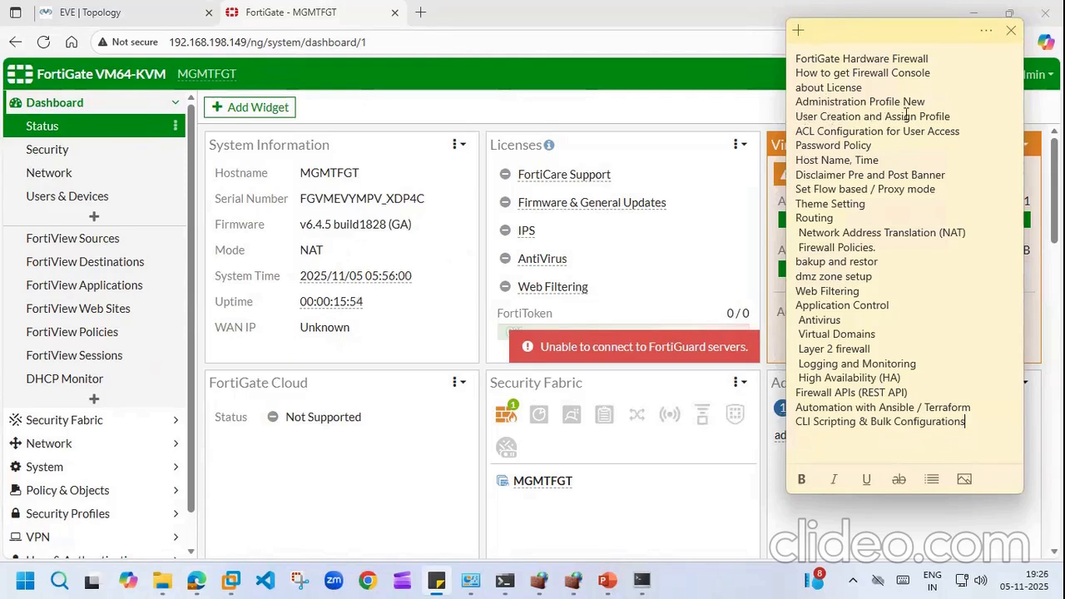
# Step: Highlight the 'User Creation and Assign Profile' and 'ACL Configuration for User Access' topics, then return to the dashboard
pyautogui.moveTo(954, 115); pyautogui.dragTo(905, 116)
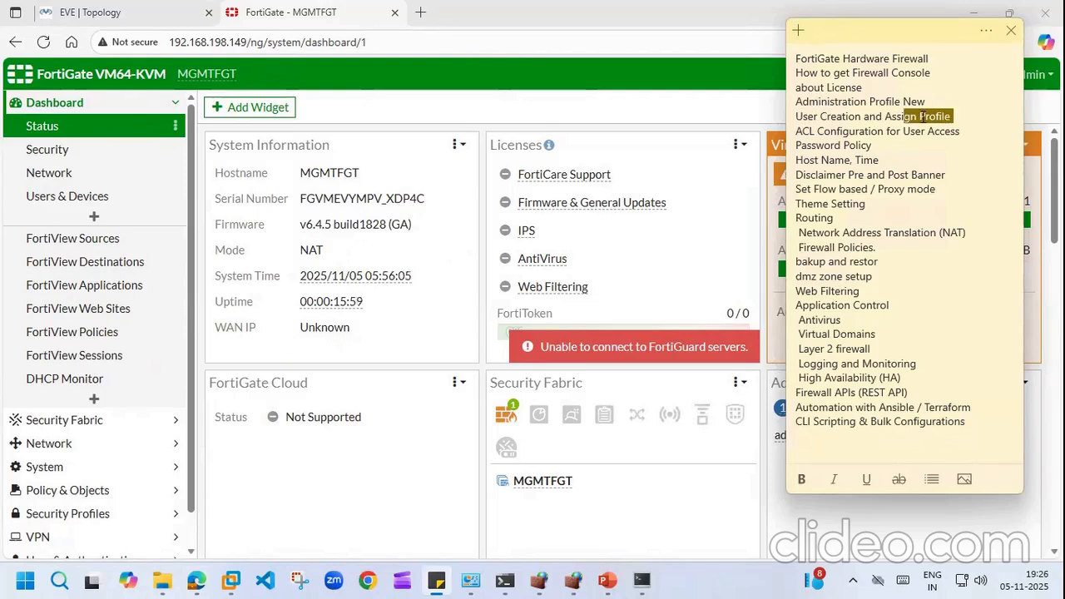
pyautogui.click(830, 131)
pyautogui.moveTo(830, 131); pyautogui.dragTo(959, 131)
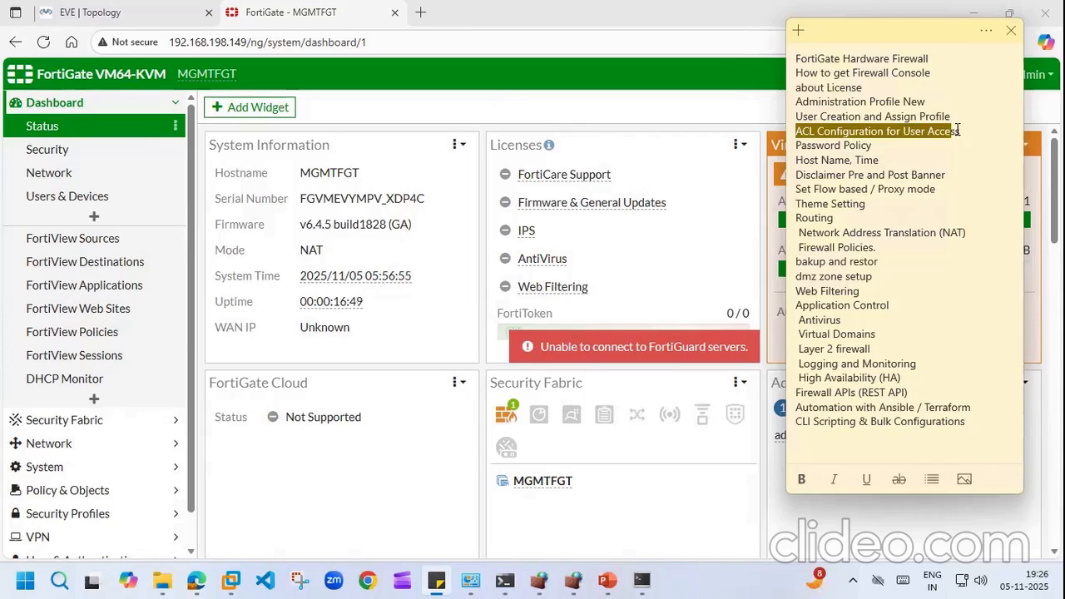
pyautogui.click(719, 110)
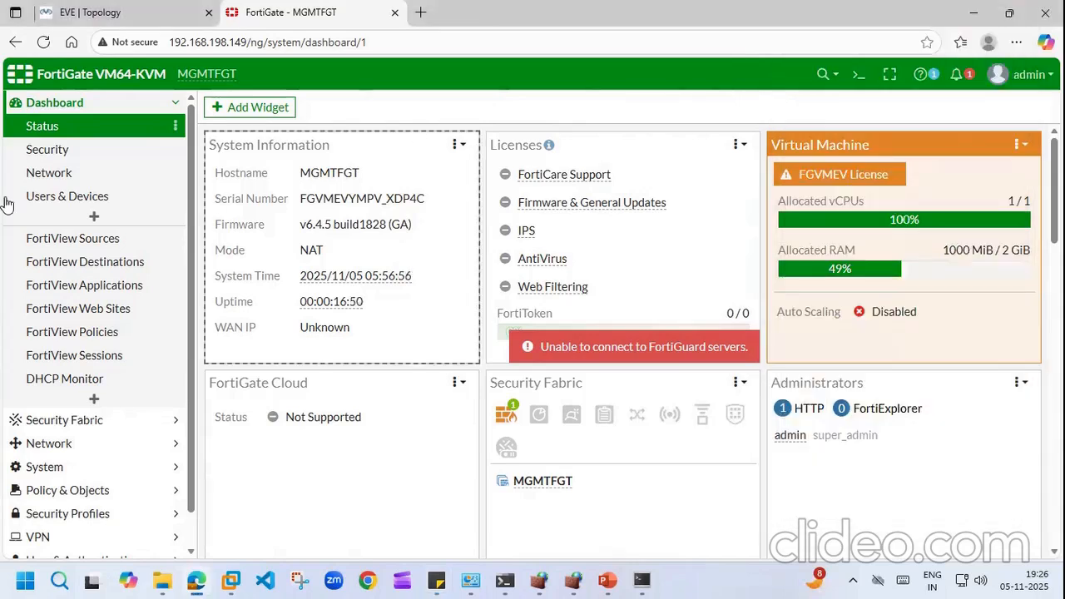
# Step: Open the L1ADMIN account for editing from System > Administrators
pyautogui.click(173, 107)
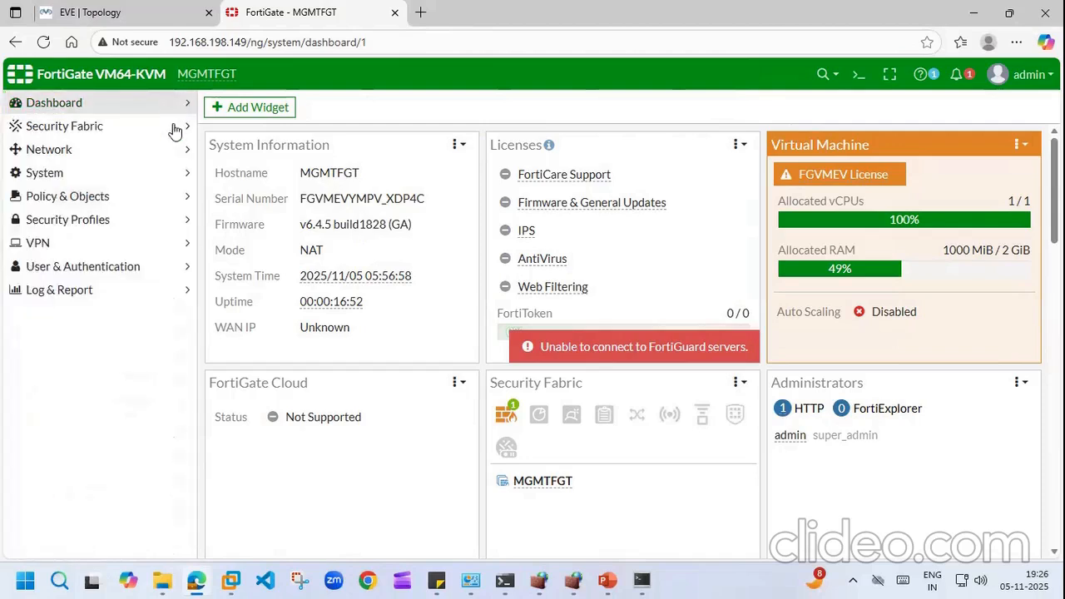
pyautogui.click(178, 172)
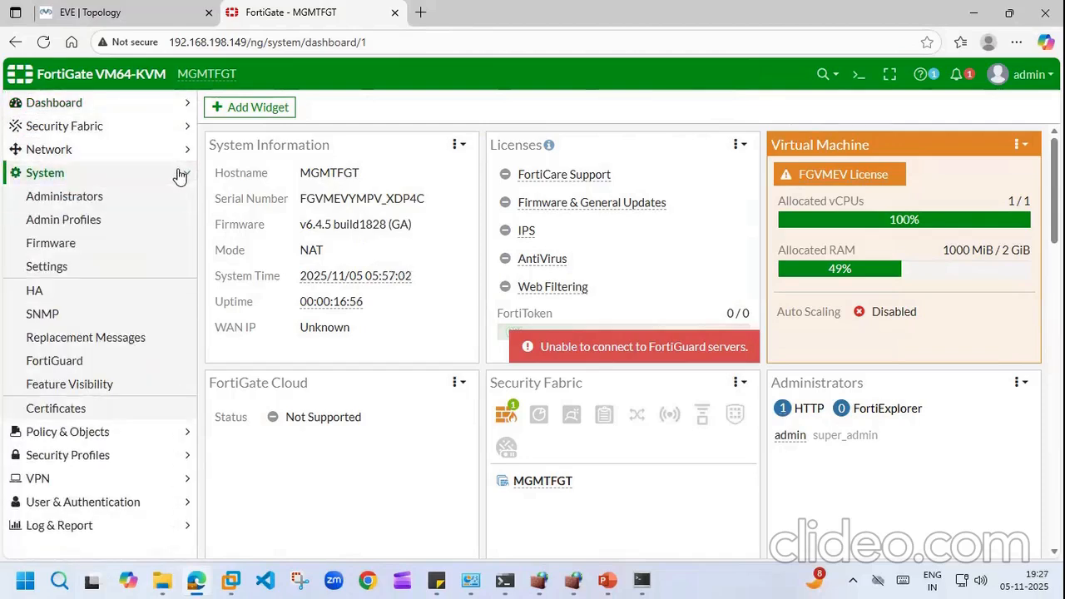
pyautogui.click(79, 201)
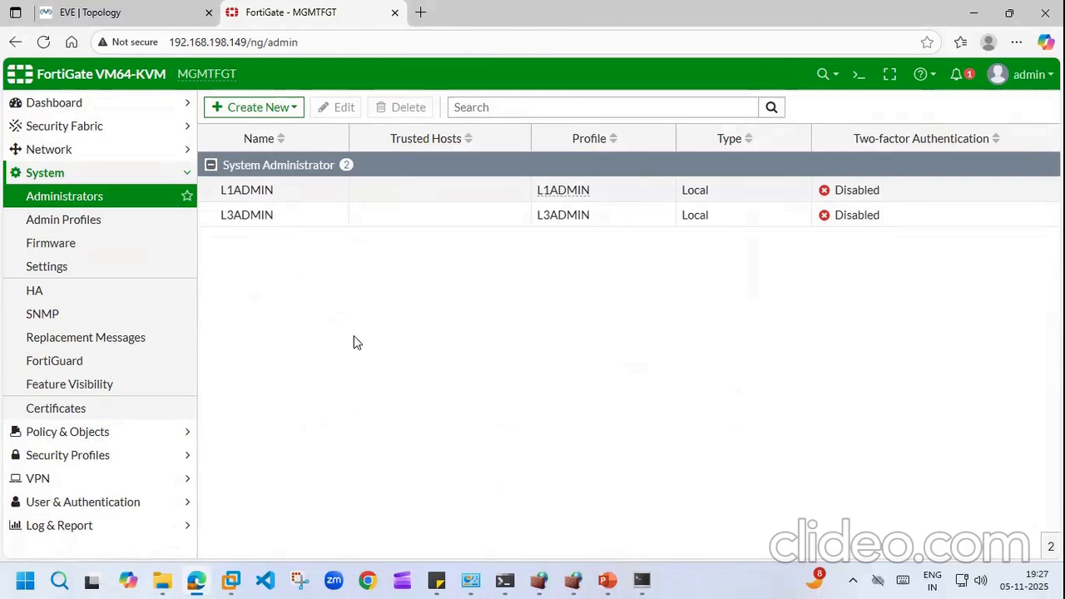
pyautogui.doubleClick(259, 194)
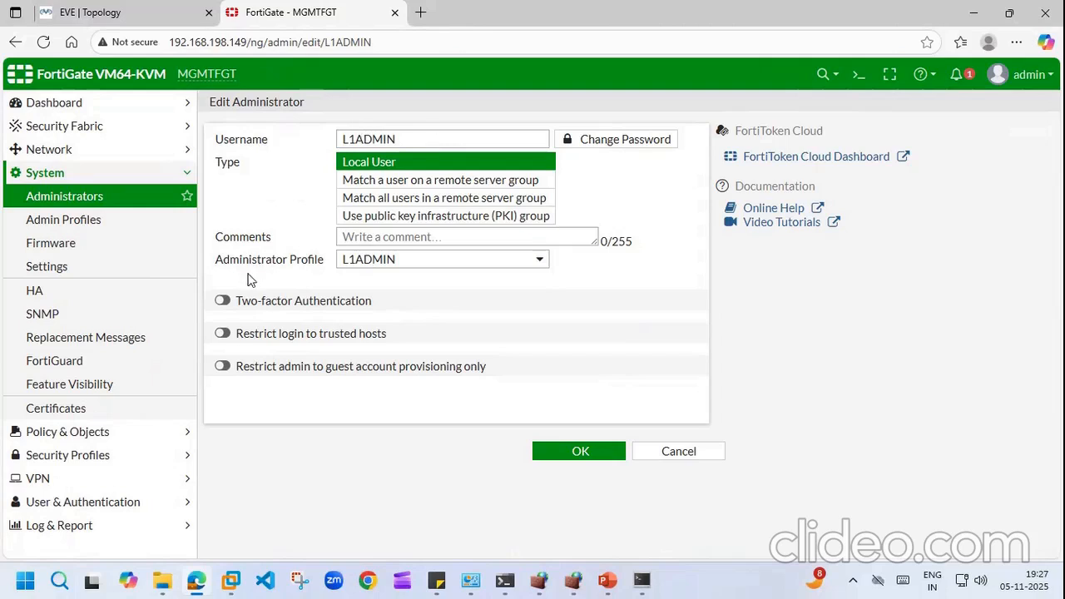
# Step: Enable 'Restrict login to trusted hosts' and replace 0.0.0.0/0 with a partial 192.168 address
pyautogui.click(223, 334)
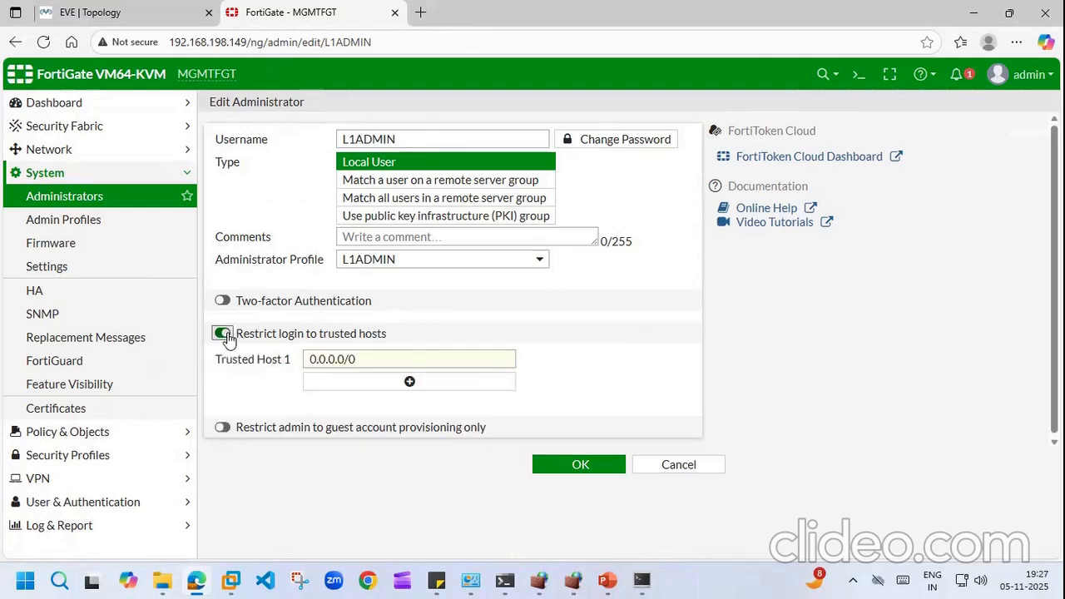
pyautogui.click(386, 359)
pyautogui.press('BackSpace')
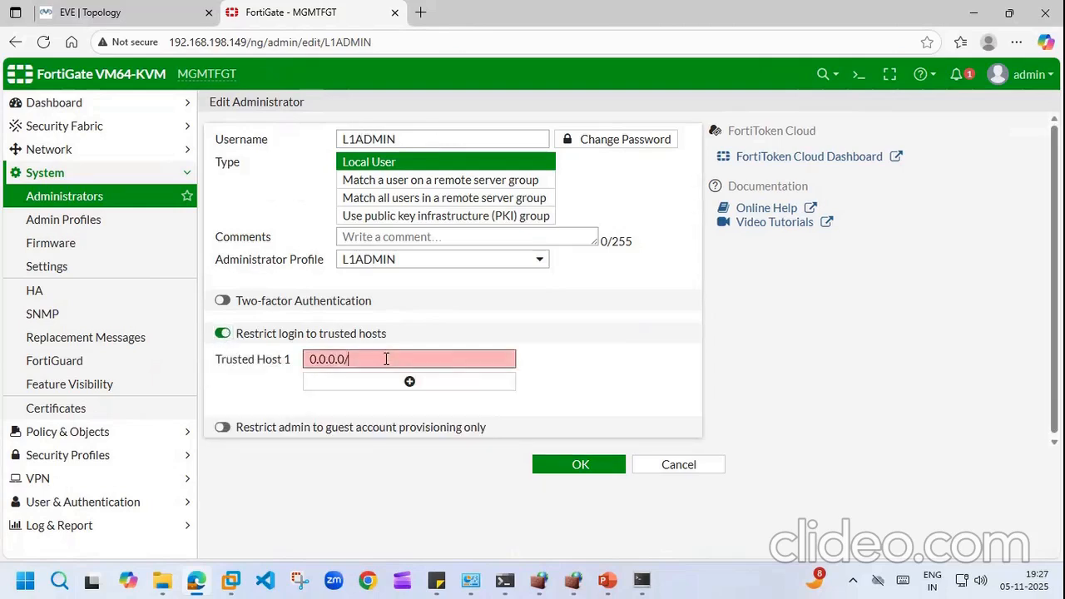
pyautogui.press('BackSpace')
pyautogui.press('BackSpace')
pyautogui.press('BackSpace')
pyautogui.press('BackSpace')
pyautogui.press('BackSpace')
pyautogui.press('BackSpace')
pyautogui.press('BackSpace')
pyautogui.press('BackSpace')
pyautogui.write('192.168')
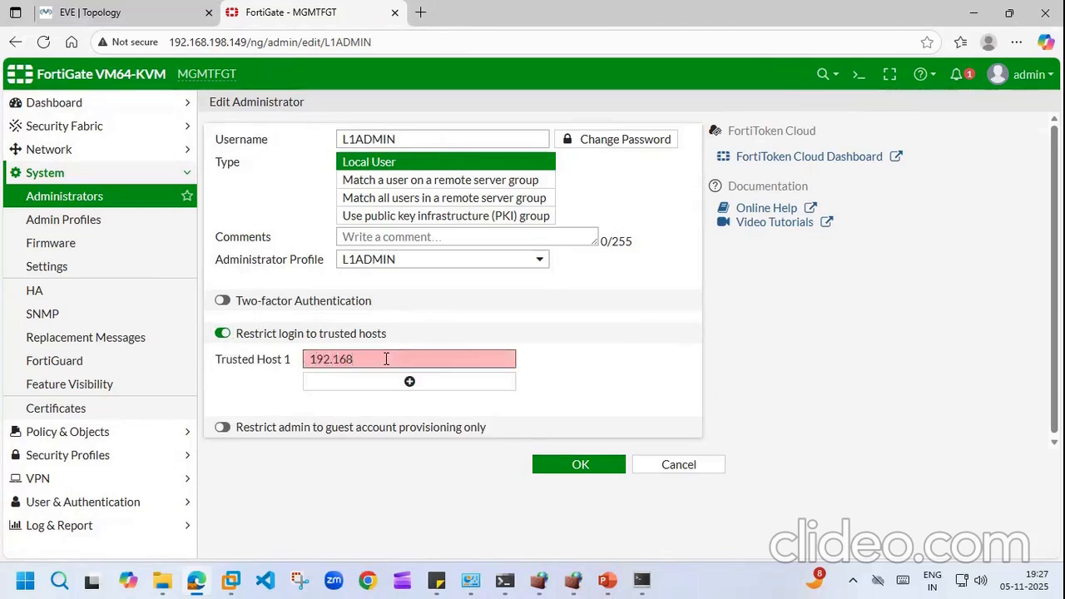
pyautogui.press('super+r')
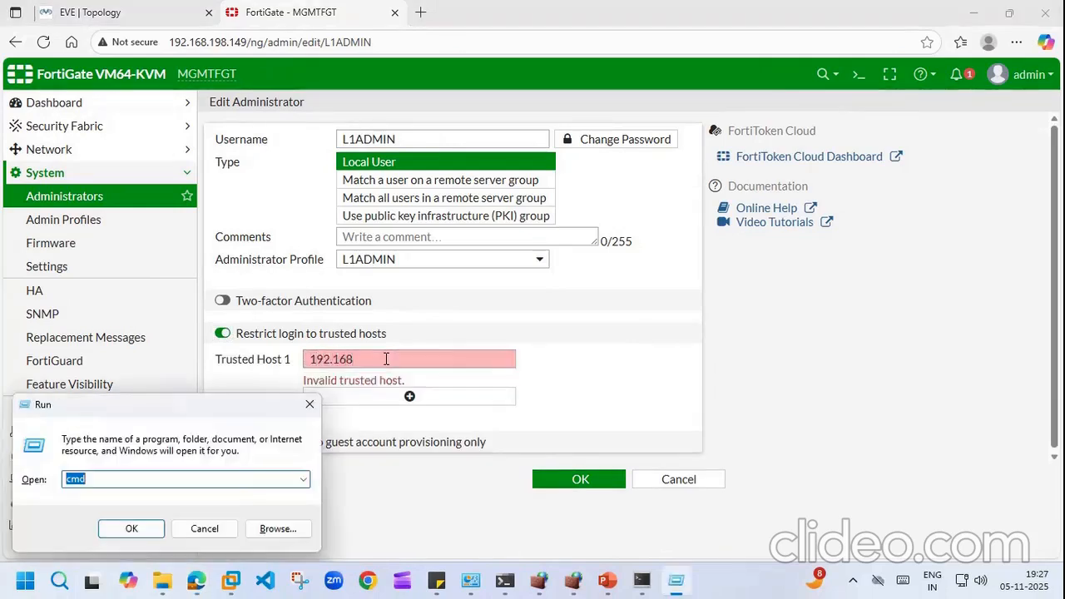
# Step: Launch ncpa.cpl from the Run box to show Network Connections
pyautogui.press('BackSpace')
pyautogui.write('cm')
pyautogui.press('BackSpace')
pyautogui.press('BackSpace')
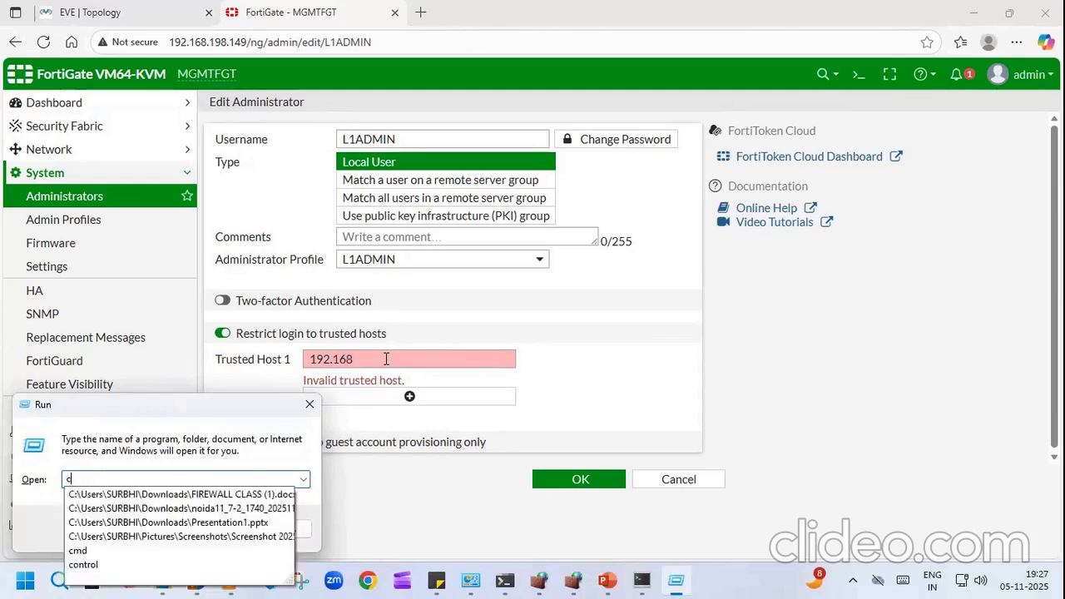
pyautogui.write('n')
pyautogui.press('Down')
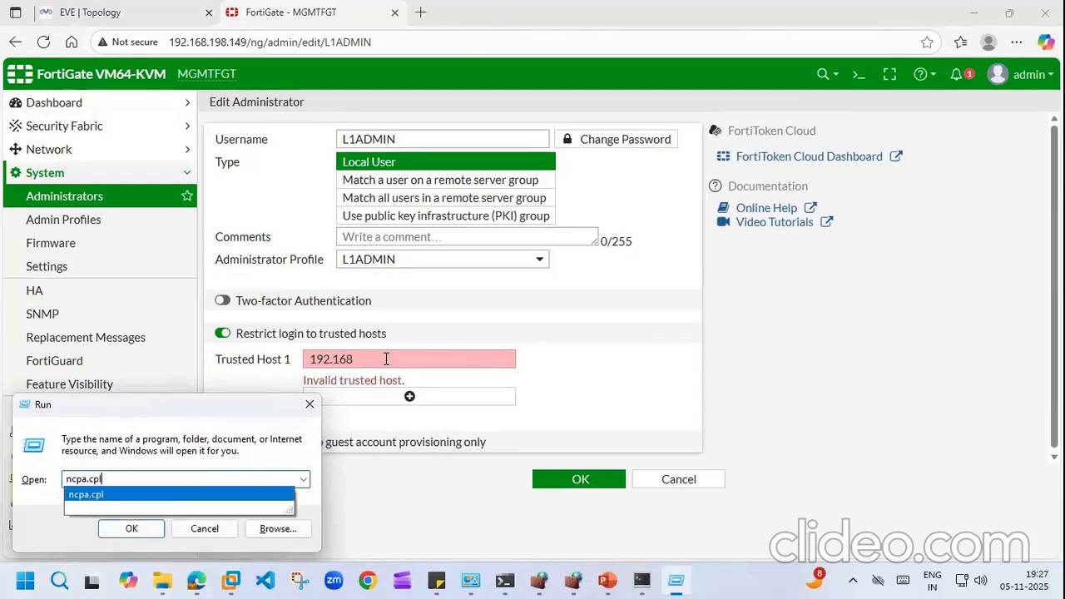
pyautogui.press('Return')
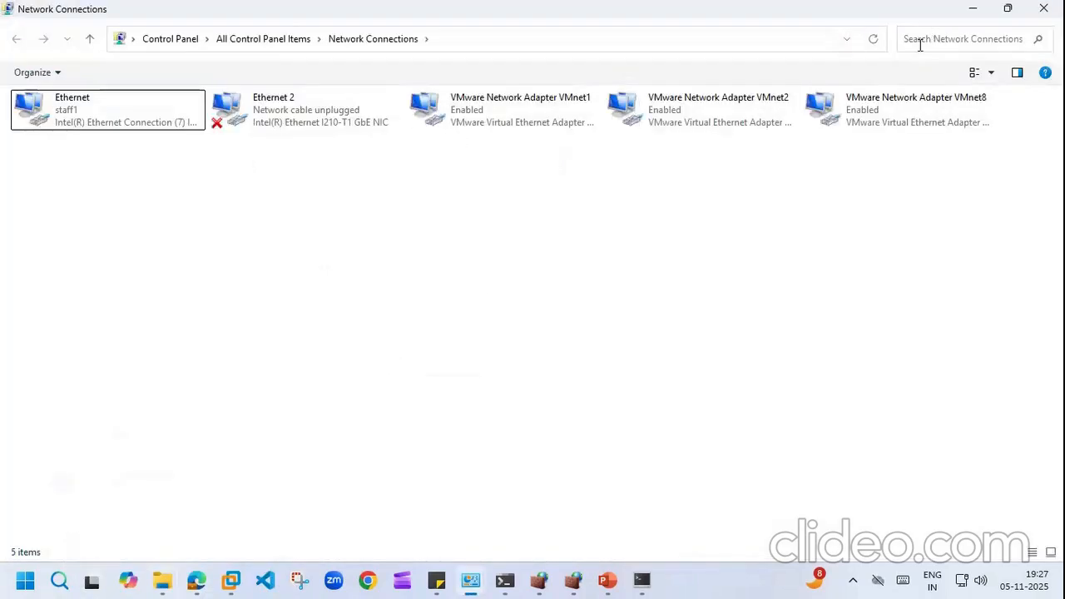
# Step: Inspect the VMnet8 adapter's IPv4 properties without changing anything
pyautogui.rightClick(900, 103)
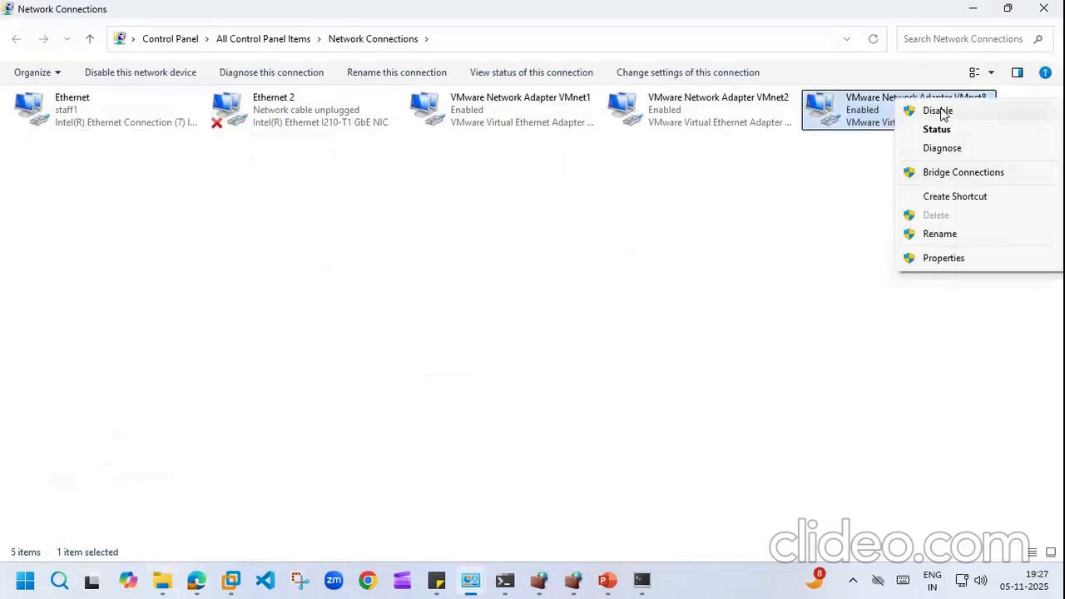
pyautogui.click(938, 263)
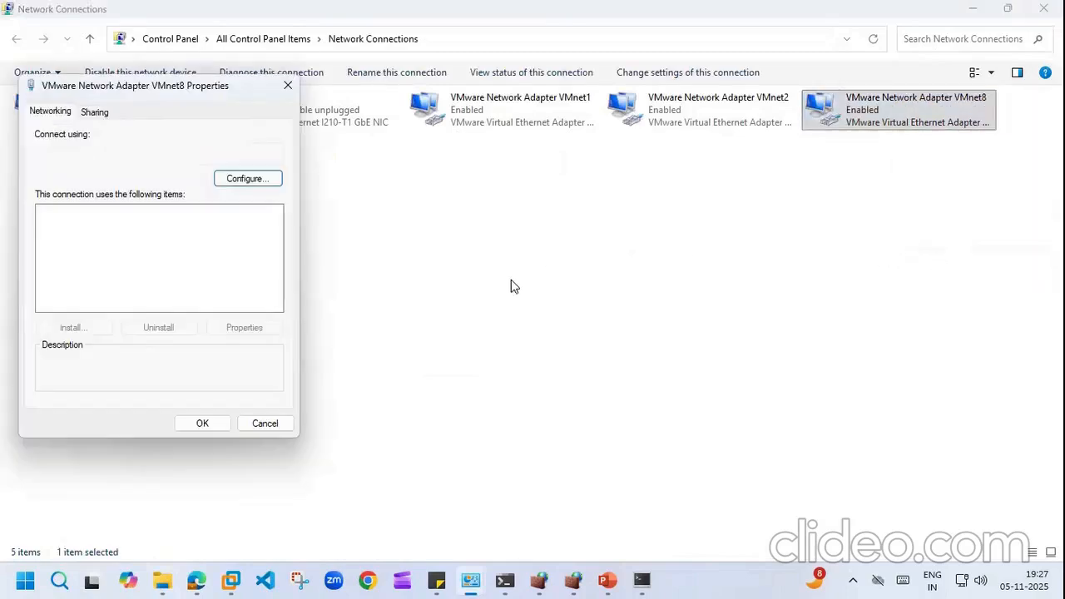
pyautogui.click(184, 268)
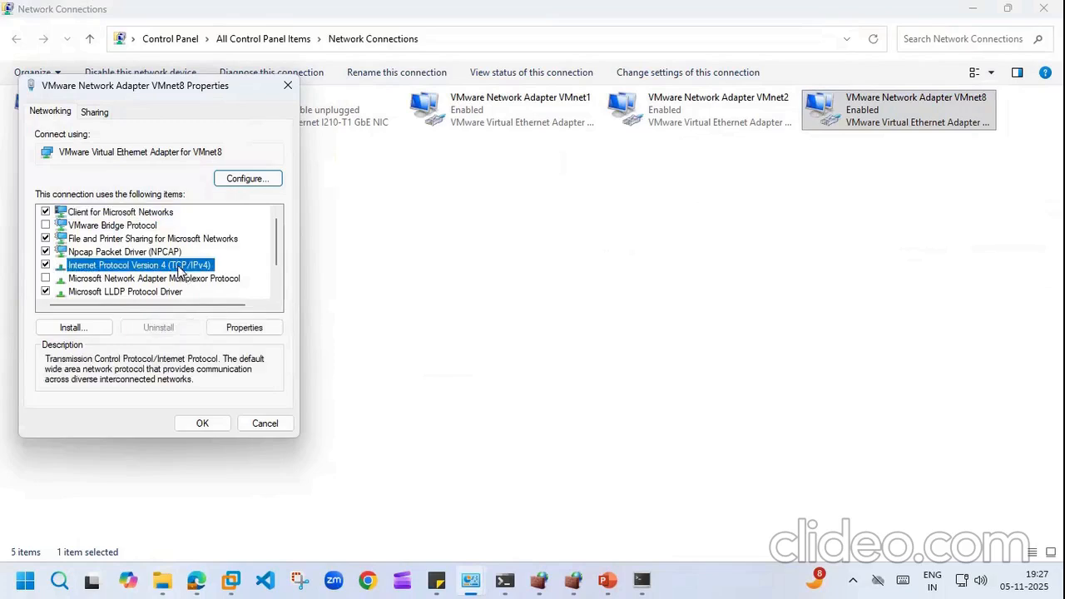
pyautogui.click(242, 329)
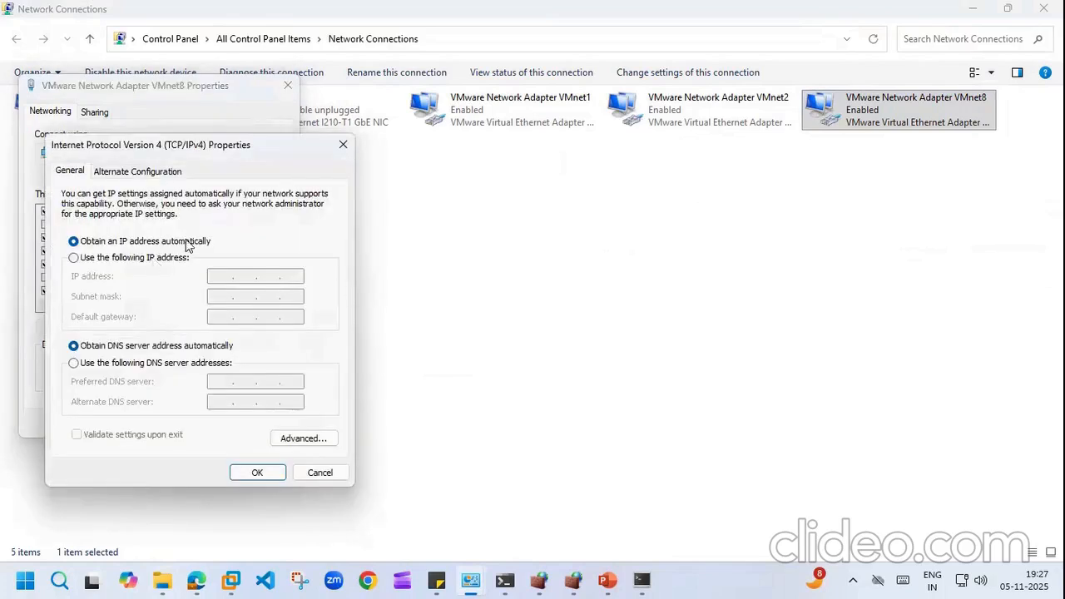
pyautogui.click(343, 145)
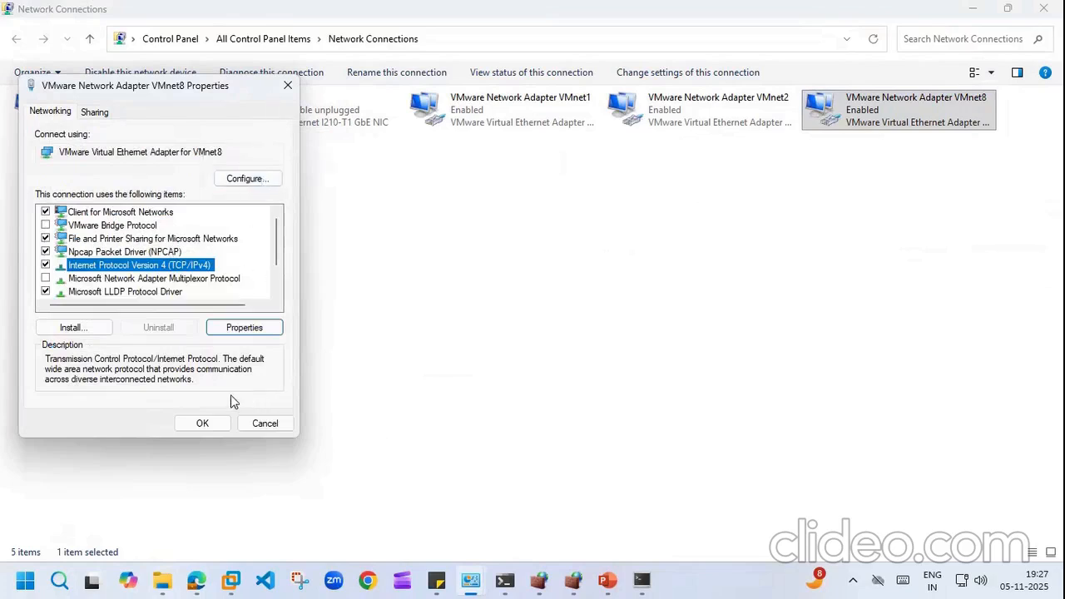
pyautogui.click(263, 424)
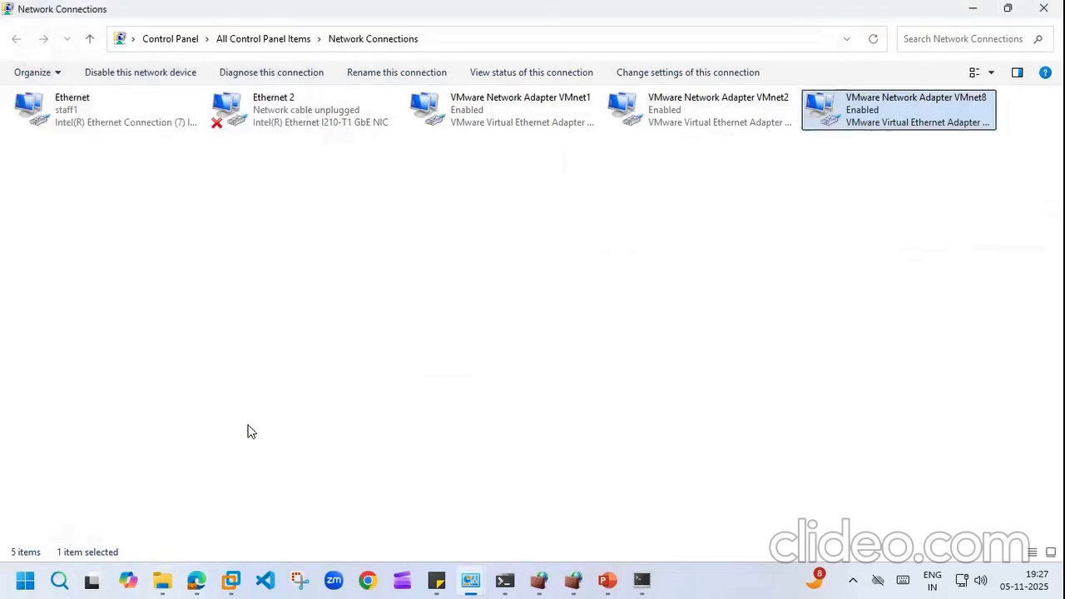
# Step: Read VMnet8's IPv4 address 192.168.198.1 in its status details, then go back to the FortiGate page
pyautogui.doubleClick(896, 118)
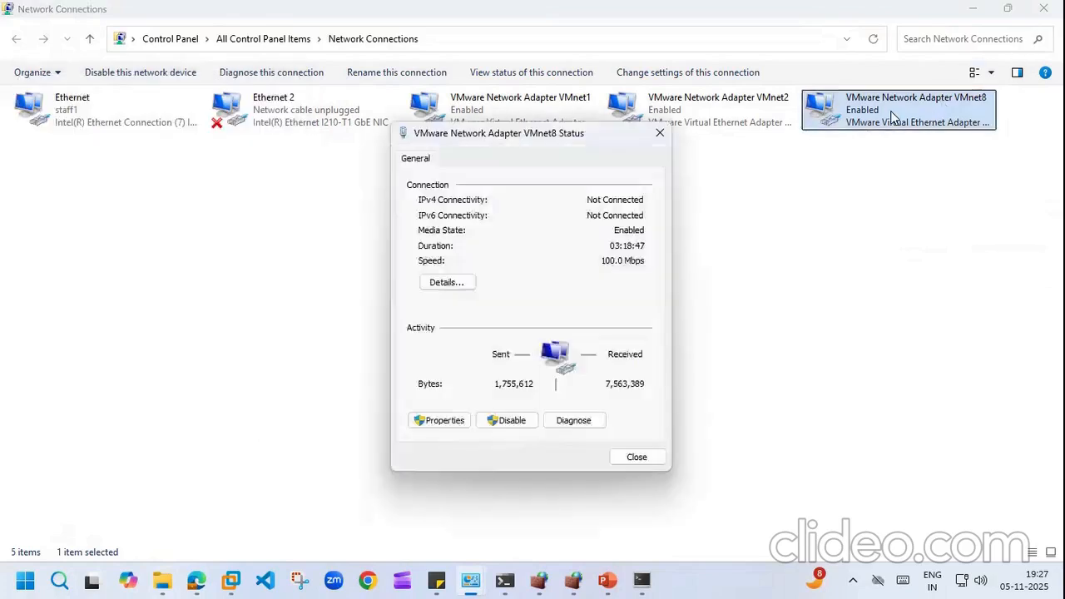
pyautogui.click(462, 282)
pyautogui.click(538, 276)
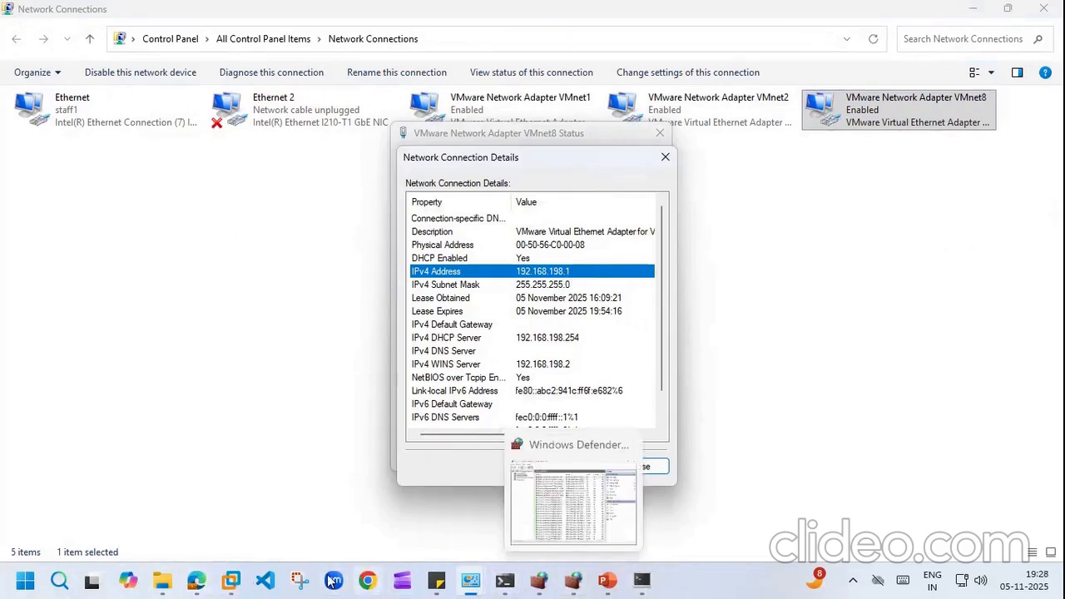
pyautogui.click(198, 580)
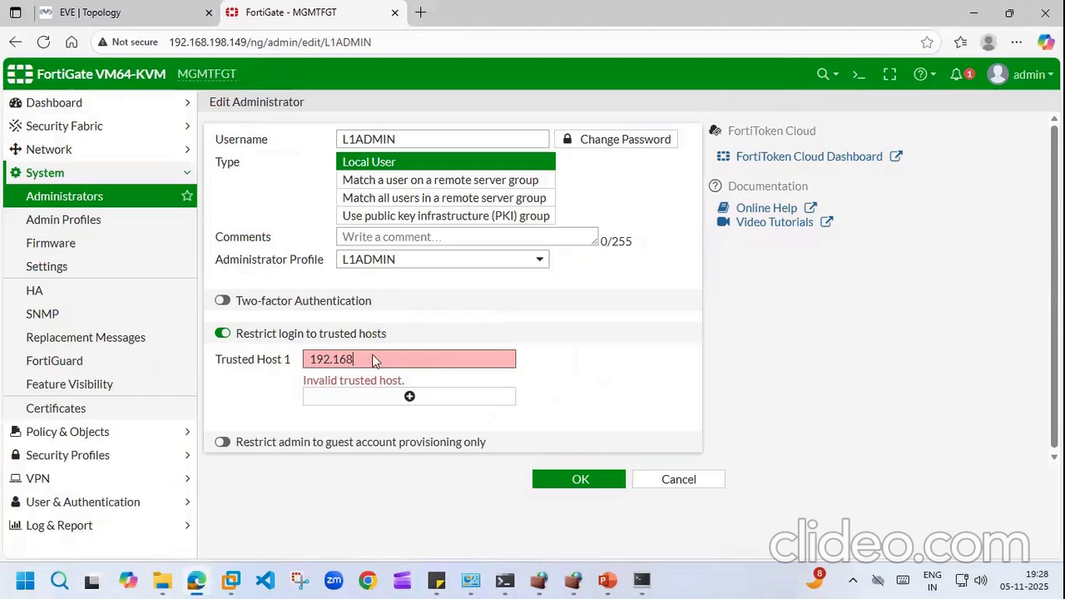
# Step: Complete Trusted Host 1 as 192.168.198.10/32 and save L1ADMIN
pyautogui.write('.198.10/32')
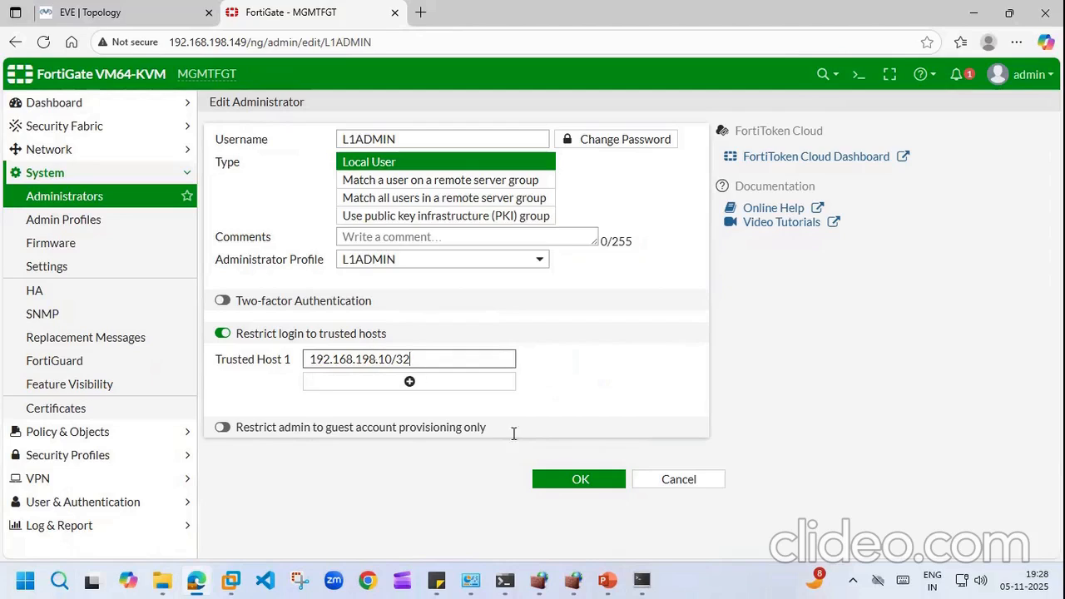
pyautogui.click(581, 480)
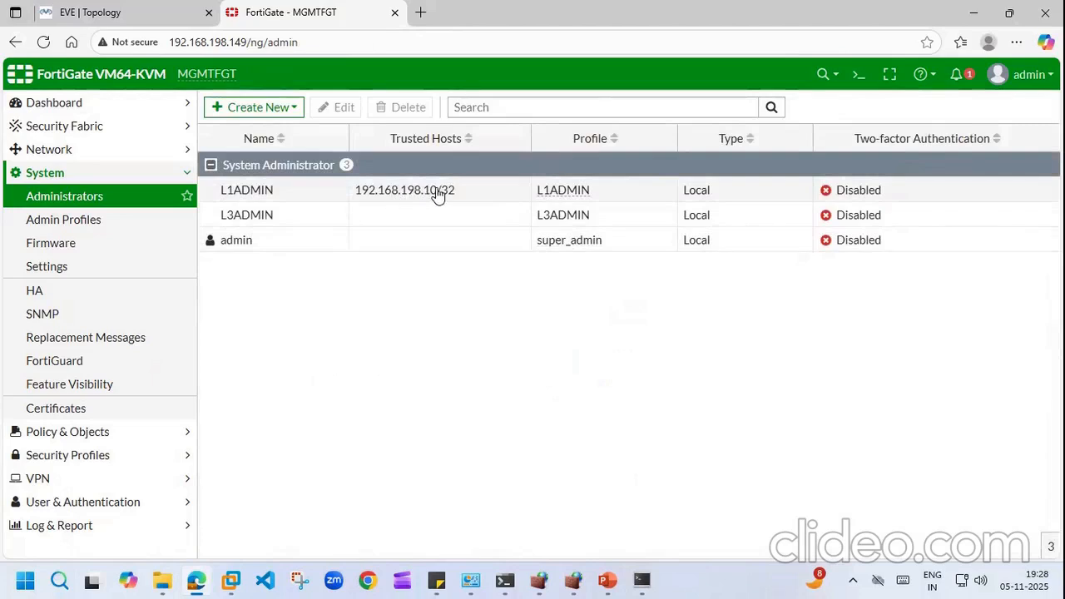
pyautogui.click(1022, 74)
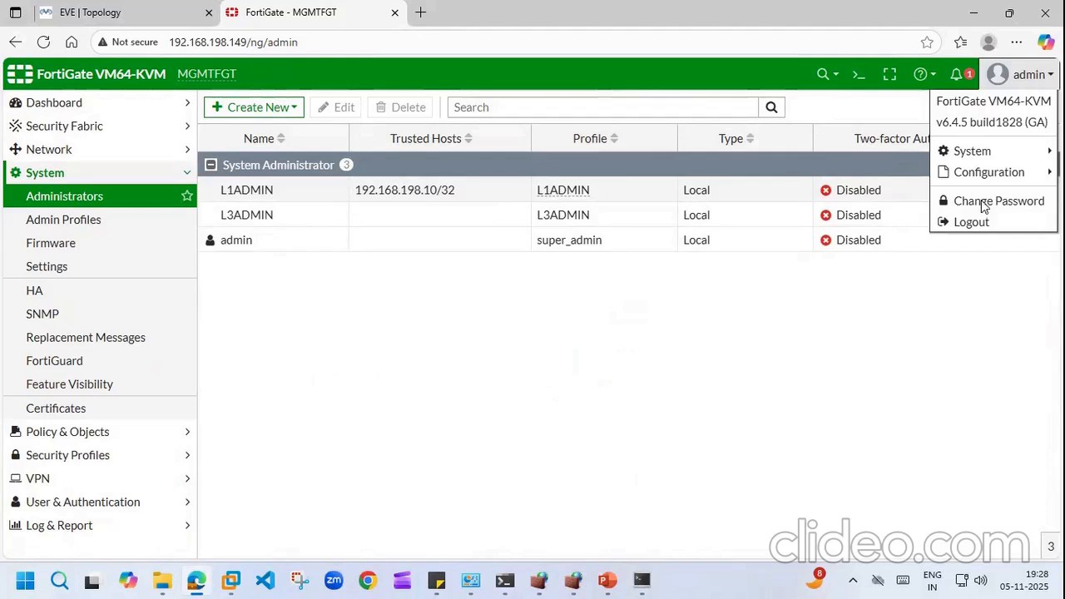
# Step: Log out and attempt to log in as L1ADMIN with its password
pyautogui.click(978, 222)
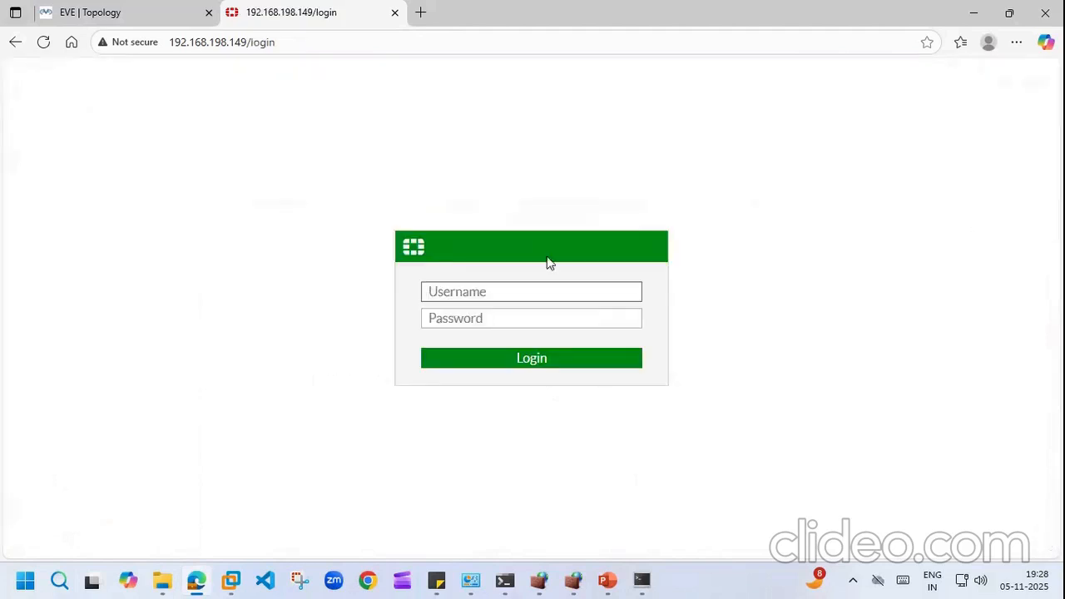
pyautogui.click(514, 290)
pyautogui.press('BackSpace')
pyautogui.write('L1ADMIN')
pyautogui.press('Tab')
pyautogui.write('*******')
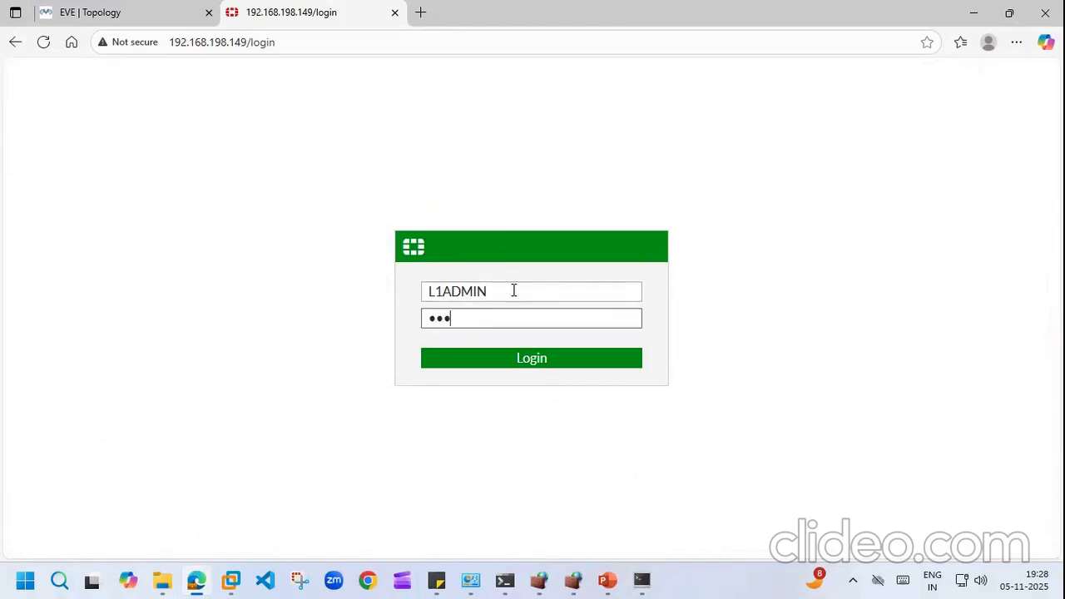
pyautogui.write('***')
pyautogui.click(533, 359)
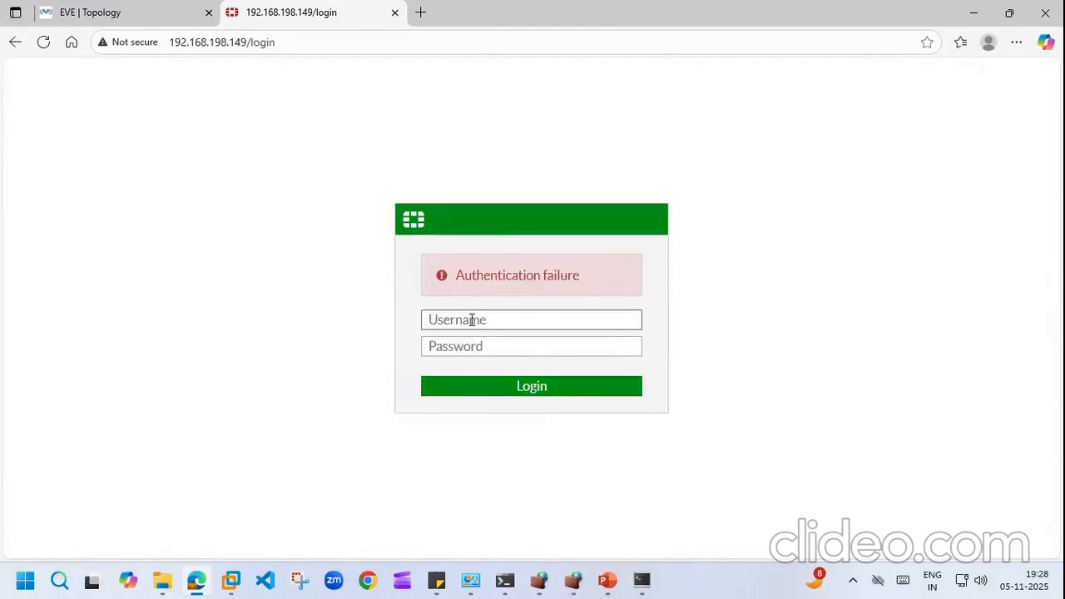
# Step: Retry the L1ADMIN login after the 'Authentication failure' message
pyautogui.write('L1ADMIN')
pyautogui.press('Tab')
pyautogui.write('•••••••••')
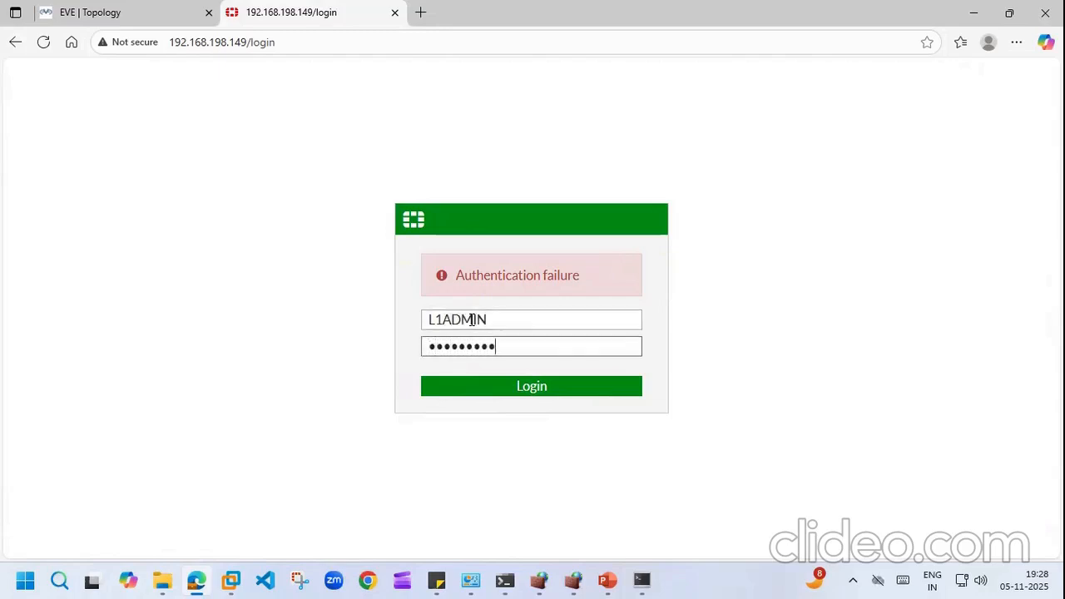
pyautogui.click(529, 387)
pyautogui.write('L1ADMIN')
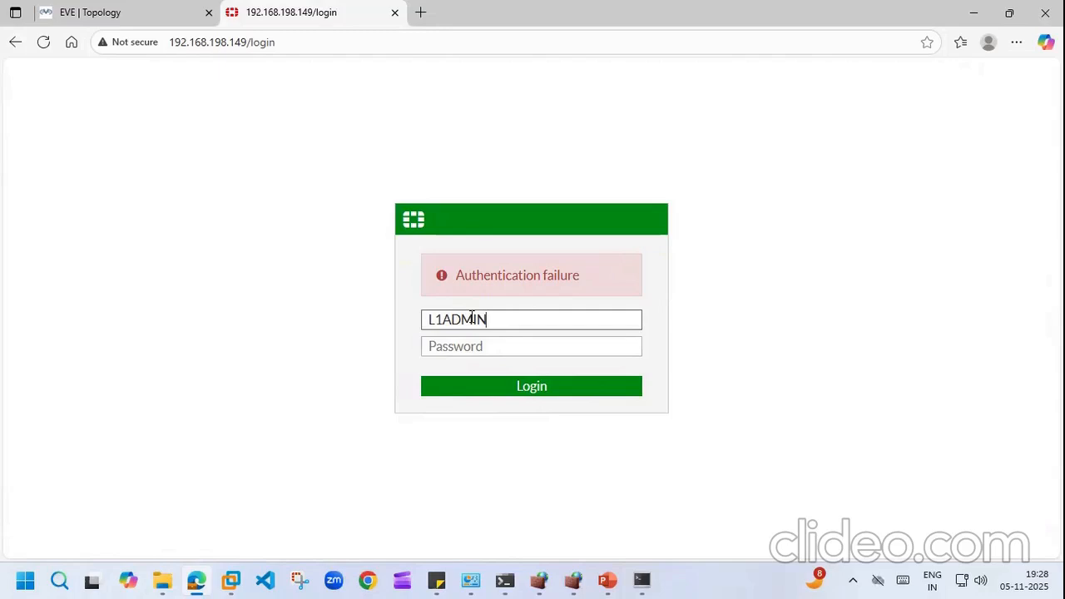
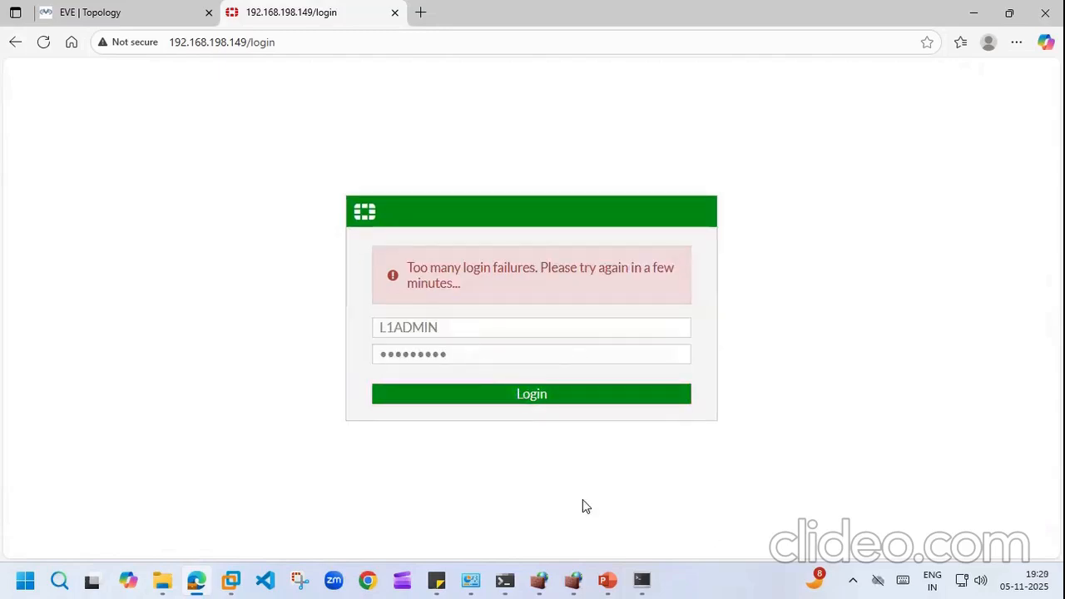
# Step: Open the Internet Protocol Version 4 (TCP/IPv4) properties of the VMnet8 adapter
pyautogui.moveTo(473, 581)
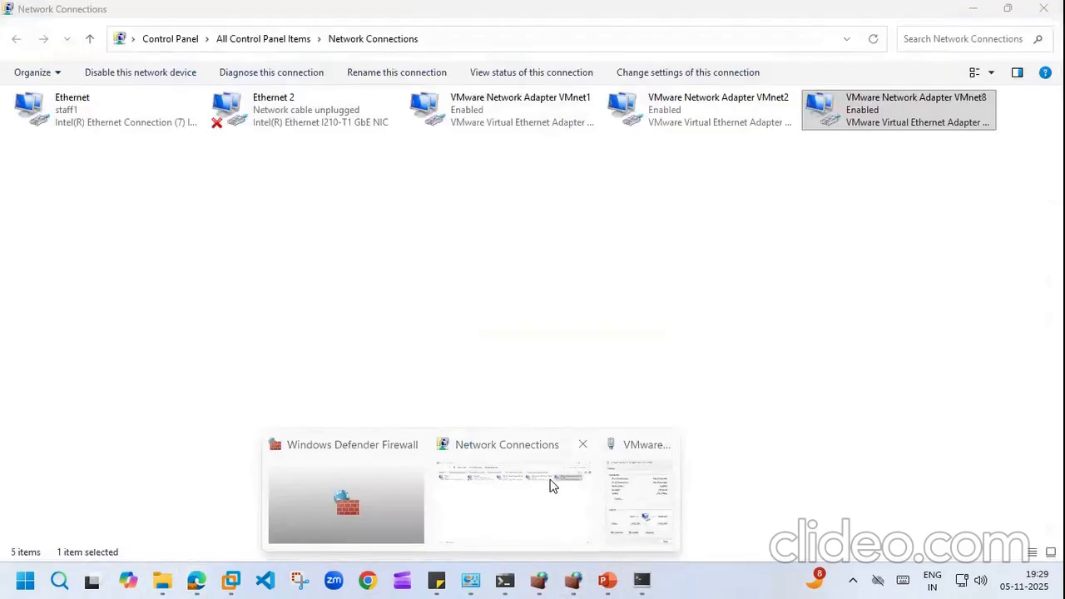
pyautogui.click(550, 486)
pyautogui.rightClick(899, 115)
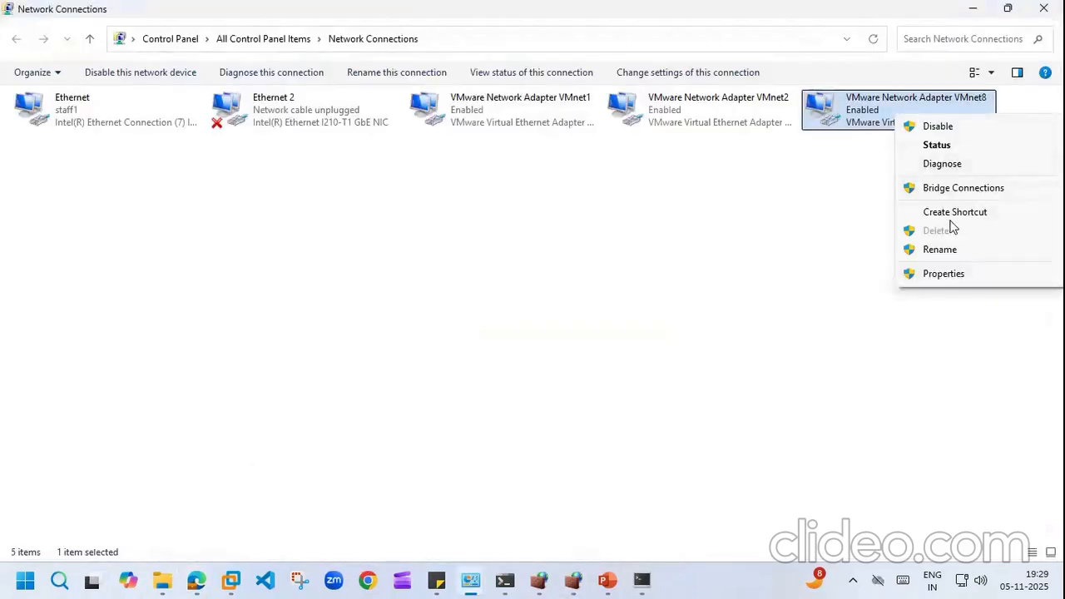
pyautogui.click(944, 277)
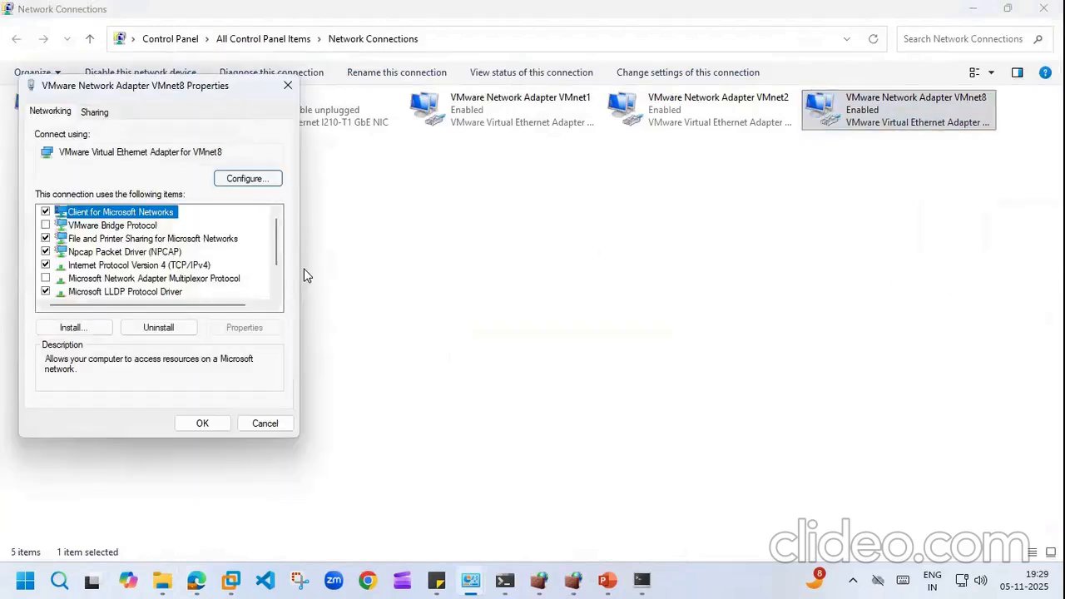
pyautogui.click(171, 267)
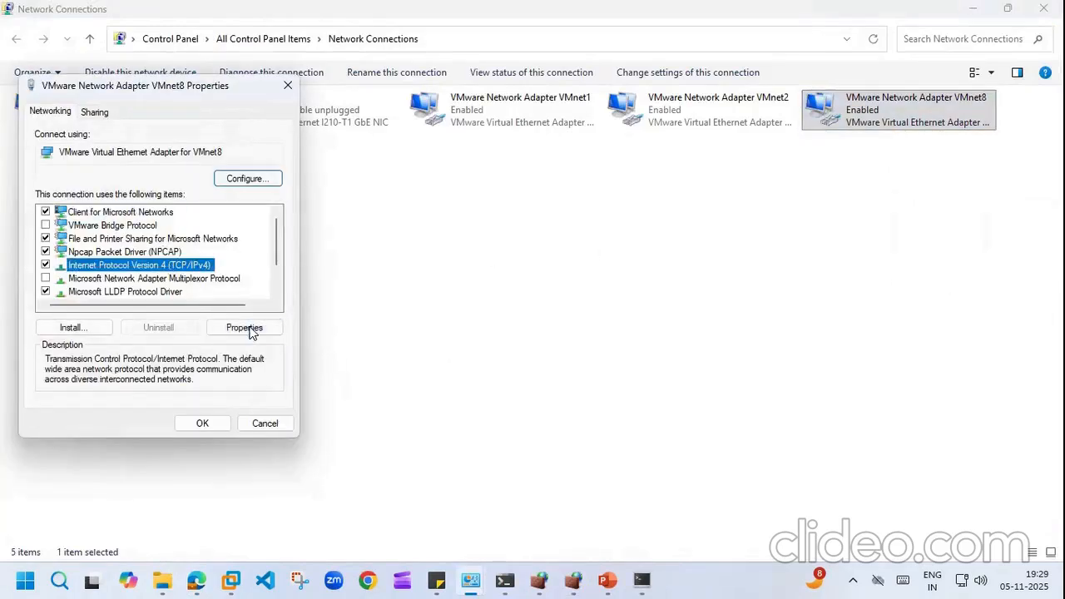
pyautogui.click(244, 327)
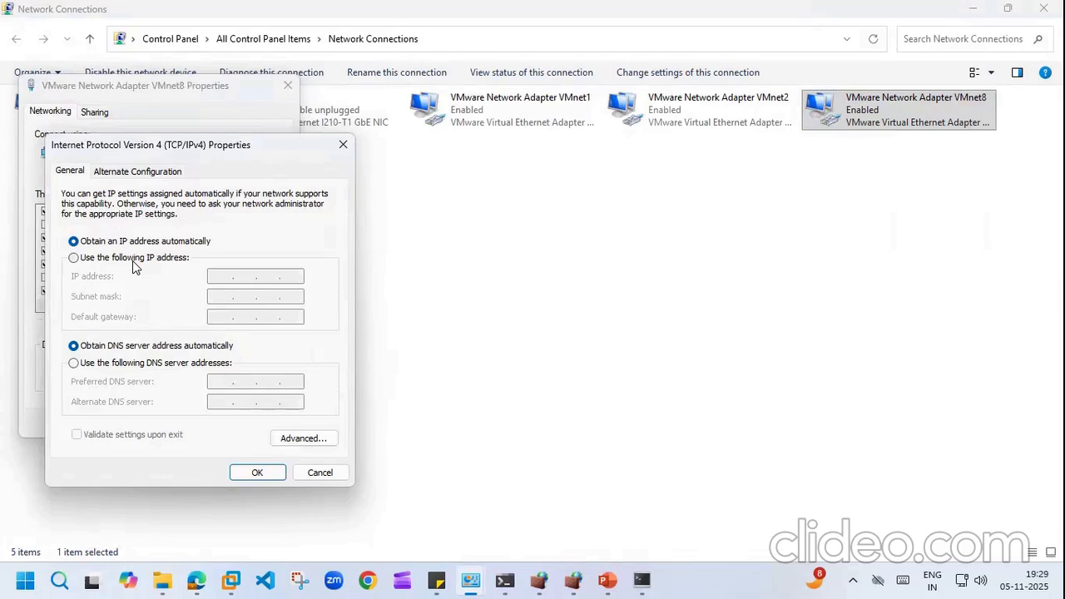
# Step: Assign static IP 192.168.198.10 with mask 255.255.255.0 and close the adapter properties
pyautogui.click(133, 261)
pyautogui.click(218, 275)
pyautogui.write('192 . 168 . ')
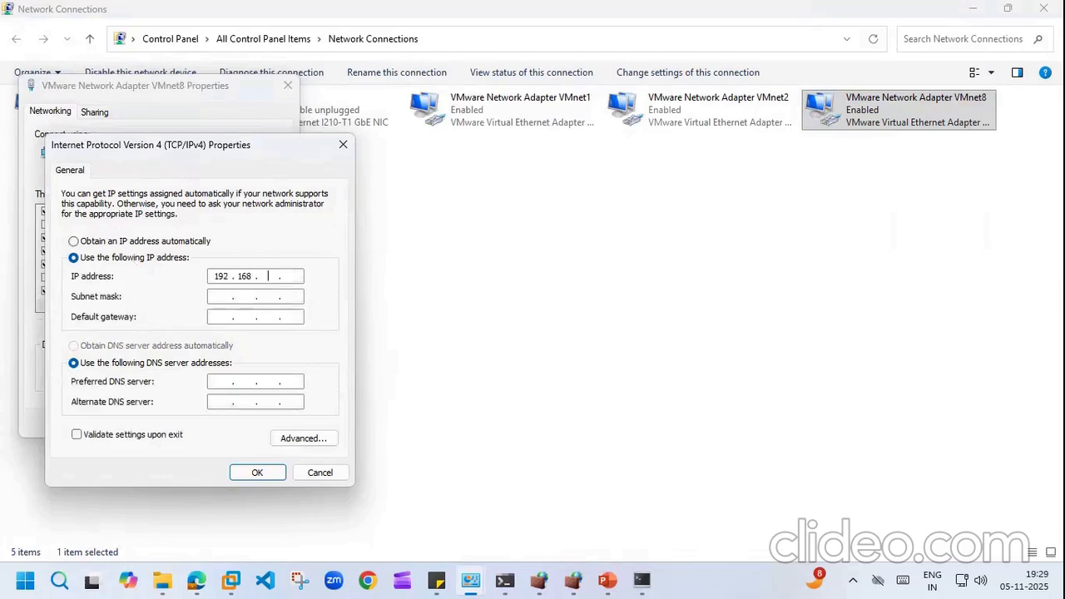
pyautogui.write('198 . 10')
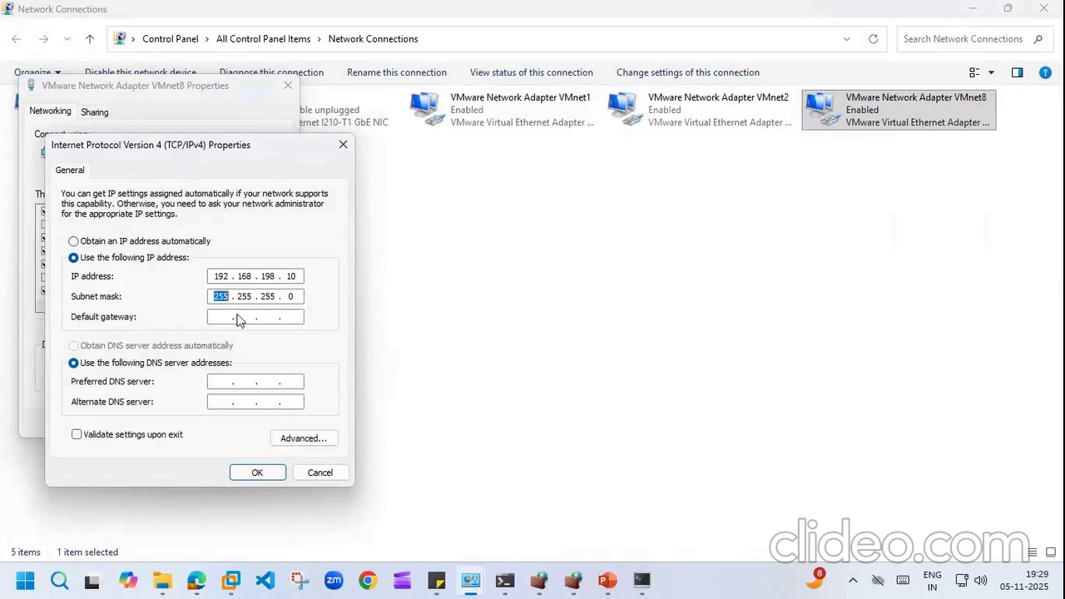
pyautogui.click(259, 473)
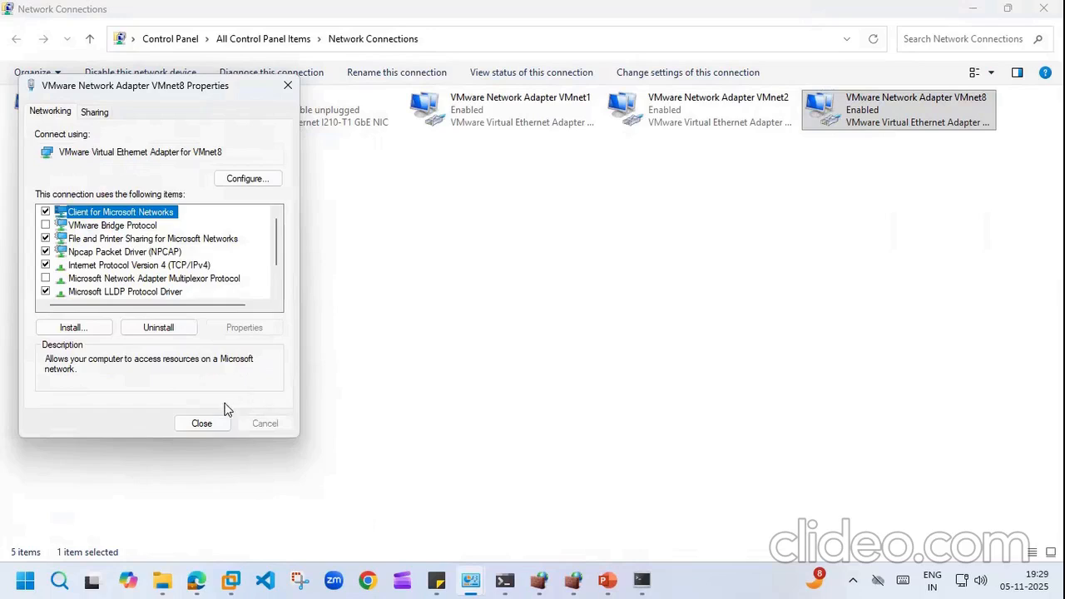
pyautogui.click(209, 428)
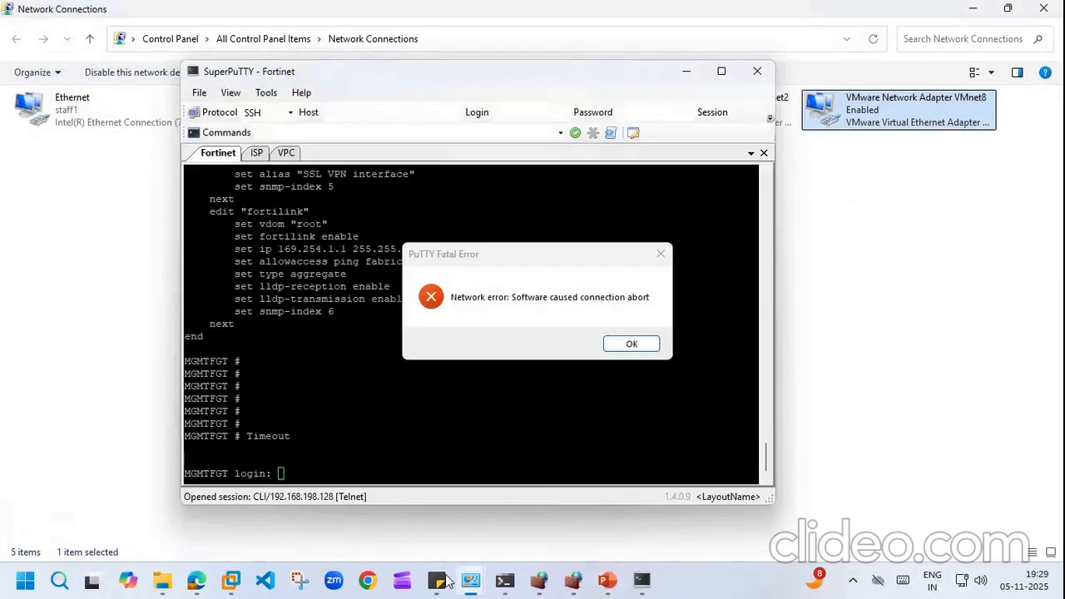
# Step: Reload the FortiGate login page and sign in as L1ADMIN with its password
pyautogui.click(198, 580)
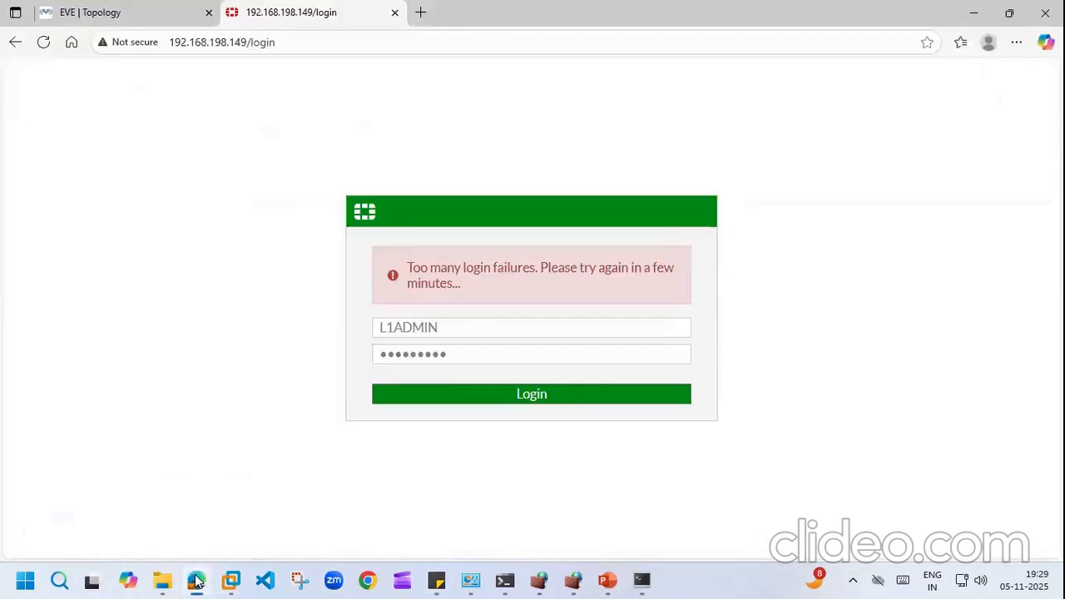
pyautogui.click(48, 49)
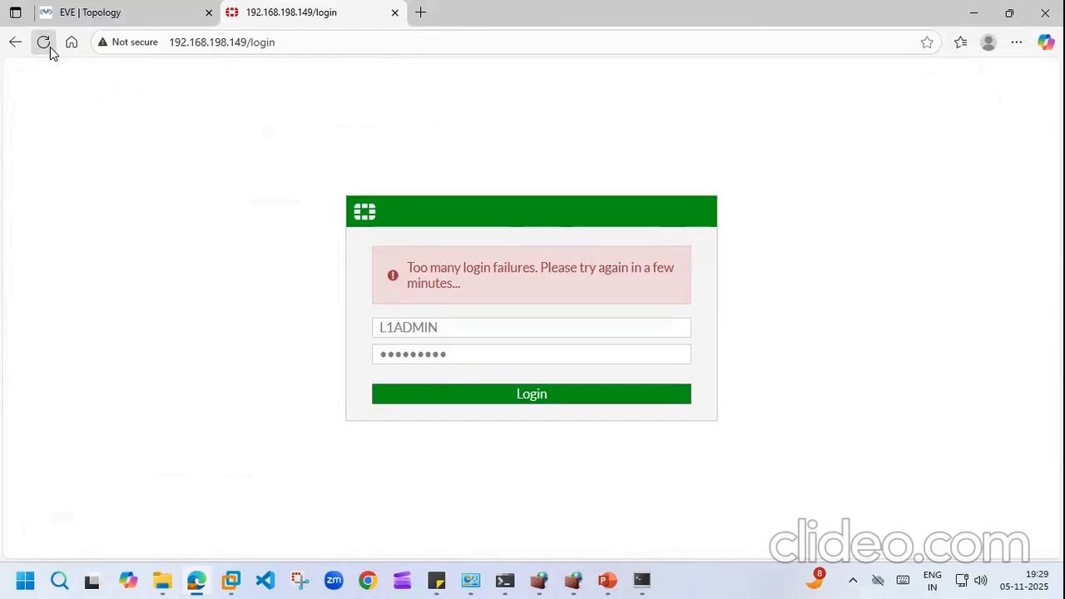
pyautogui.write('L1ADMIN')
pyautogui.press('Tab')
pyautogui.write('a••••••••')
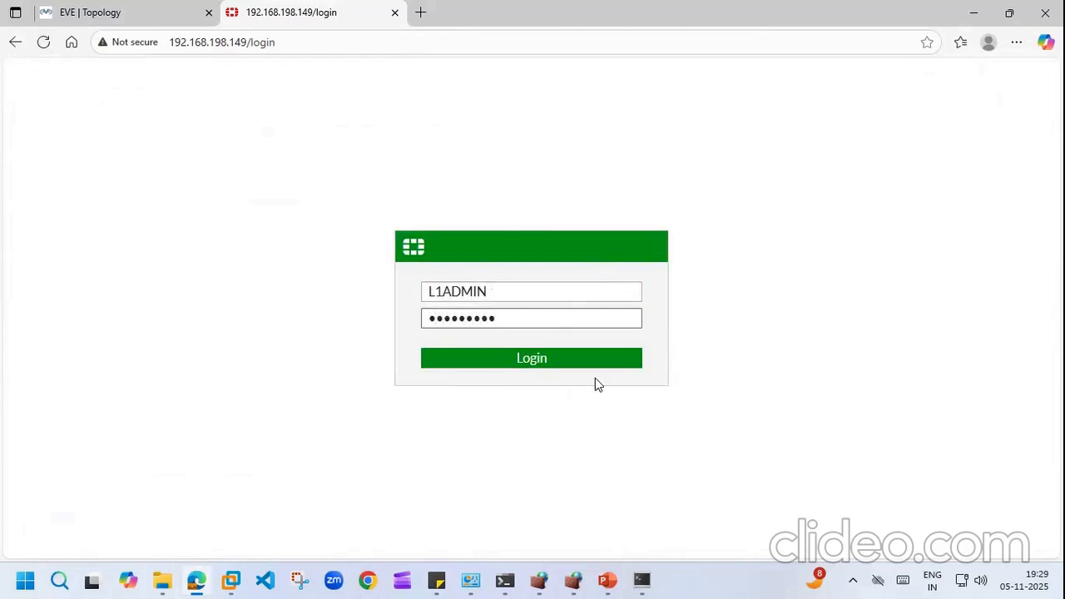
pyautogui.click(528, 359)
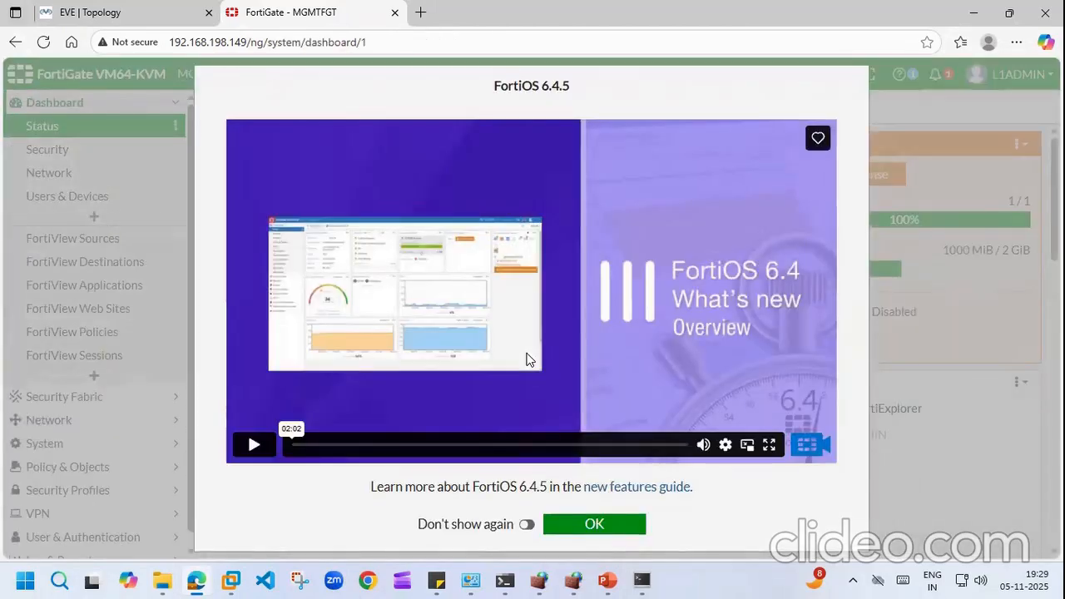
# Step: Dismiss the FortiOS 6.4.5 welcome message and log out of the L1ADMIN session
pyautogui.click(593, 524)
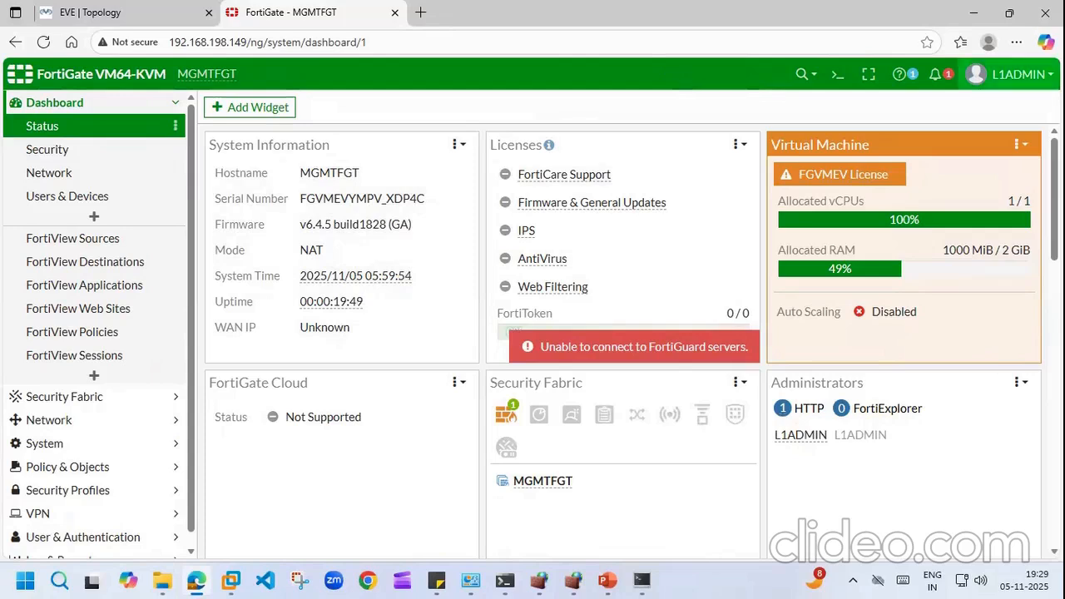
pyautogui.click(1011, 74)
pyautogui.click(971, 173)
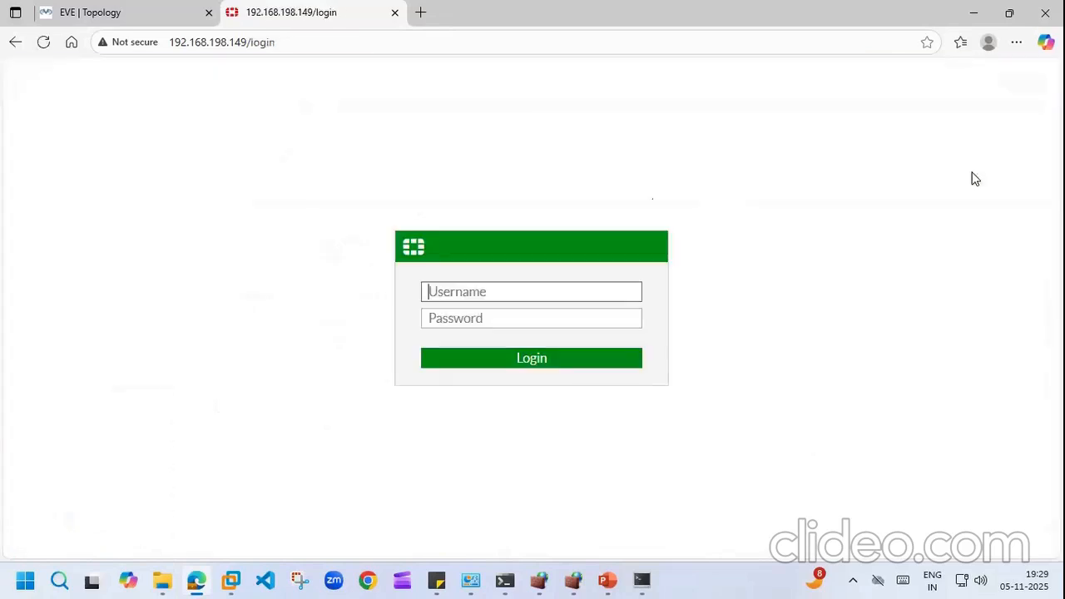
# Step: Sign in as admin, dismiss the FortiOS welcome message, and bring up the topic-list sticky note
pyautogui.write('A')
pyautogui.press('BackSpace')
pyautogui.write('admin')
pyautogui.press('Tab')
pyautogui.write('admin')
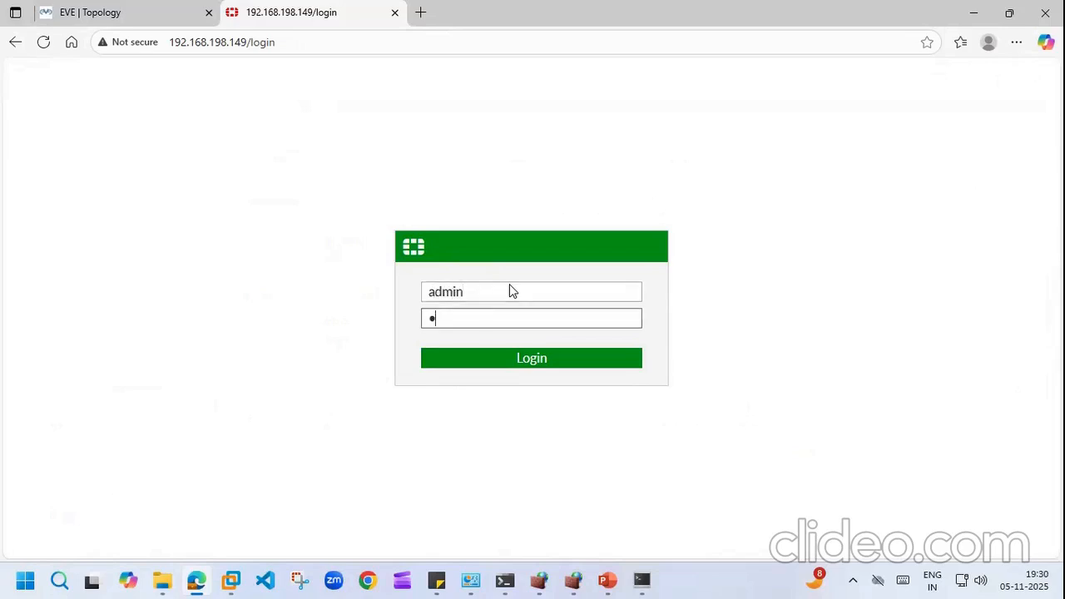
pyautogui.write('•••••')
pyautogui.click(531, 360)
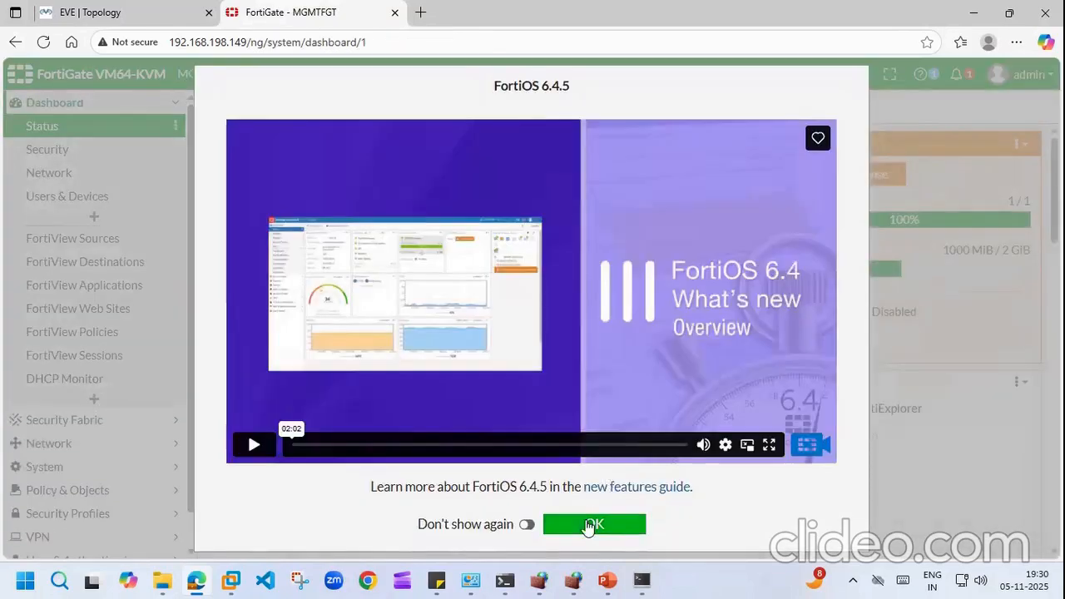
pyautogui.click(588, 525)
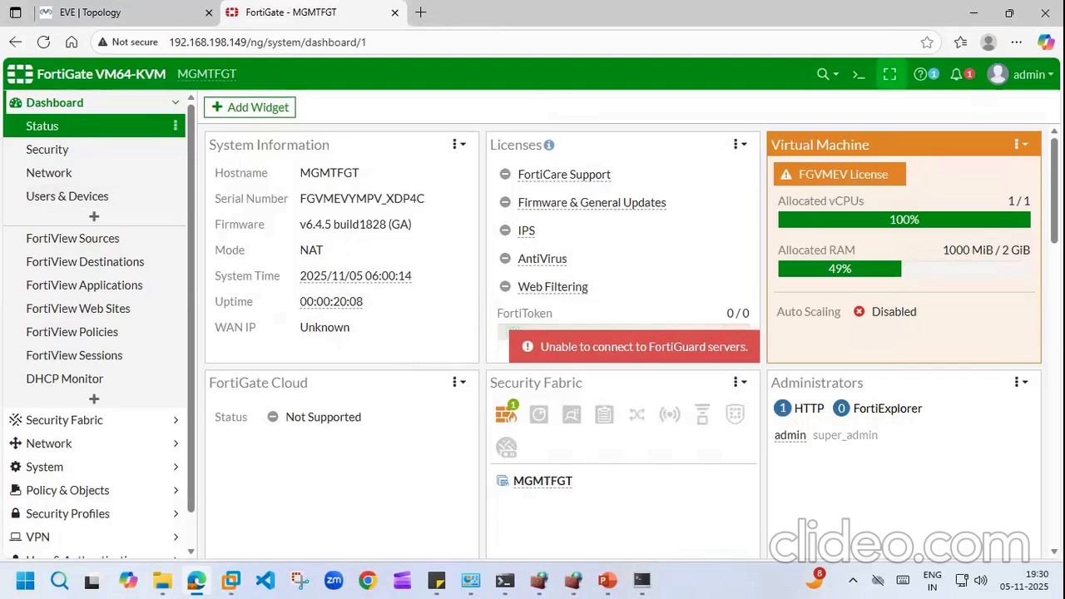
pyautogui.click(436, 581)
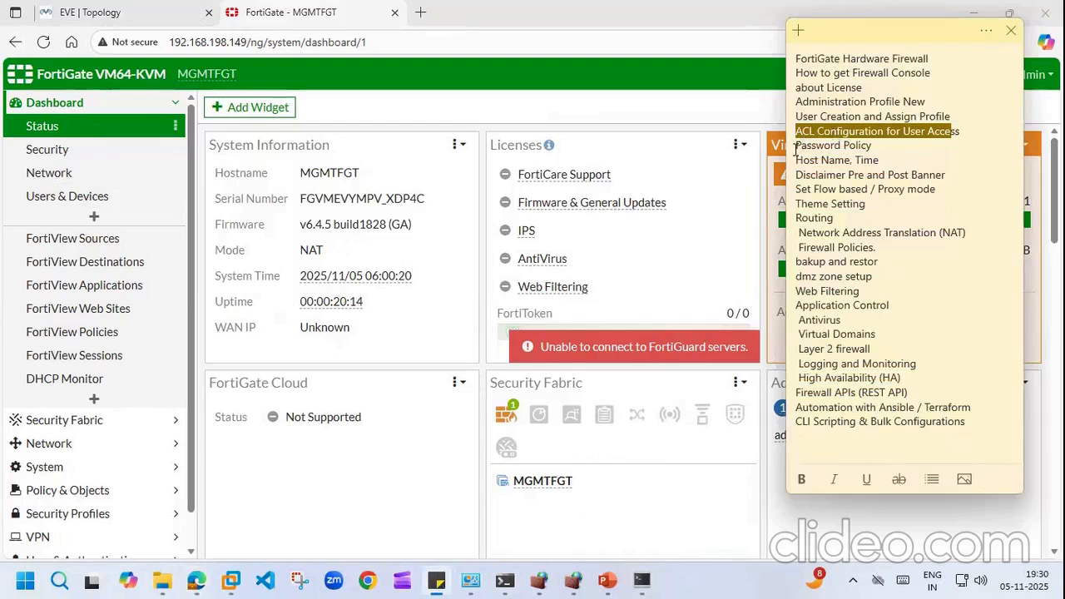
# Step: Go to System > Settings and change the host name to noida11
pyautogui.click(171, 108)
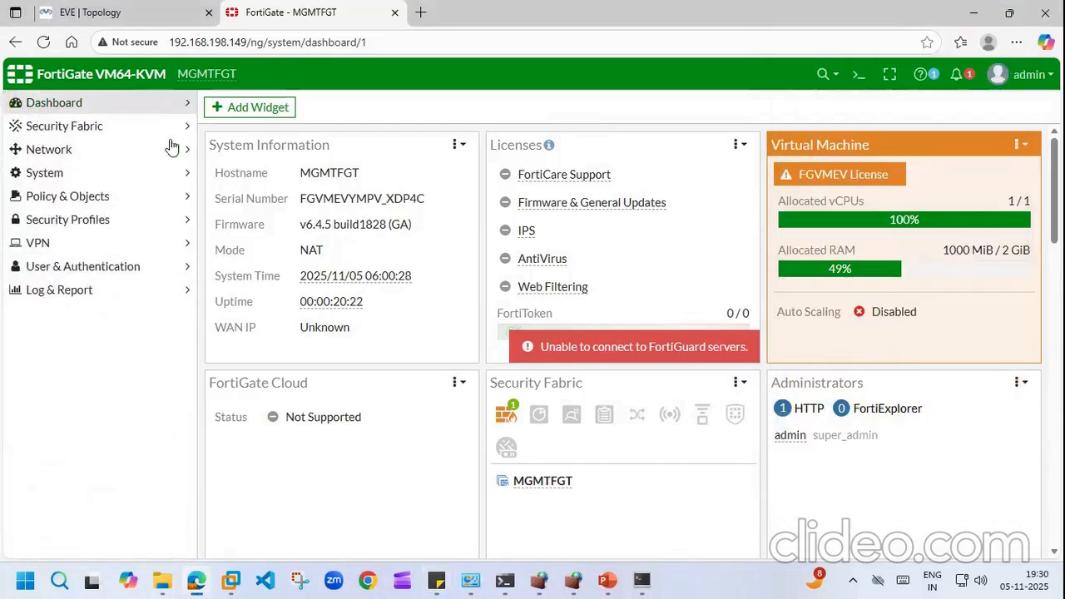
pyautogui.click(185, 194)
pyautogui.click(176, 174)
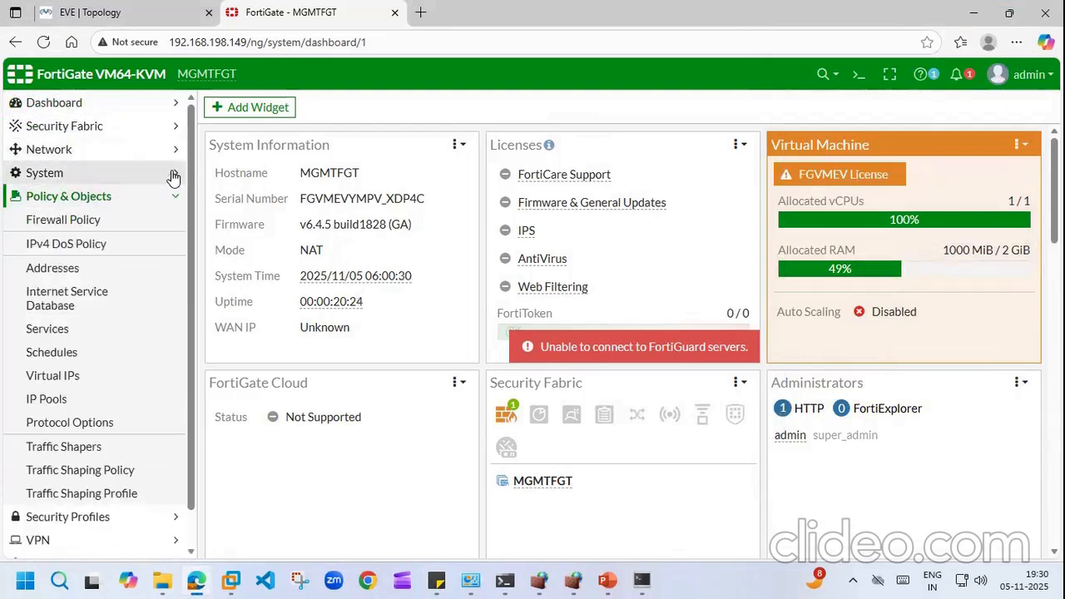
pyautogui.click(175, 174)
pyautogui.click(176, 174)
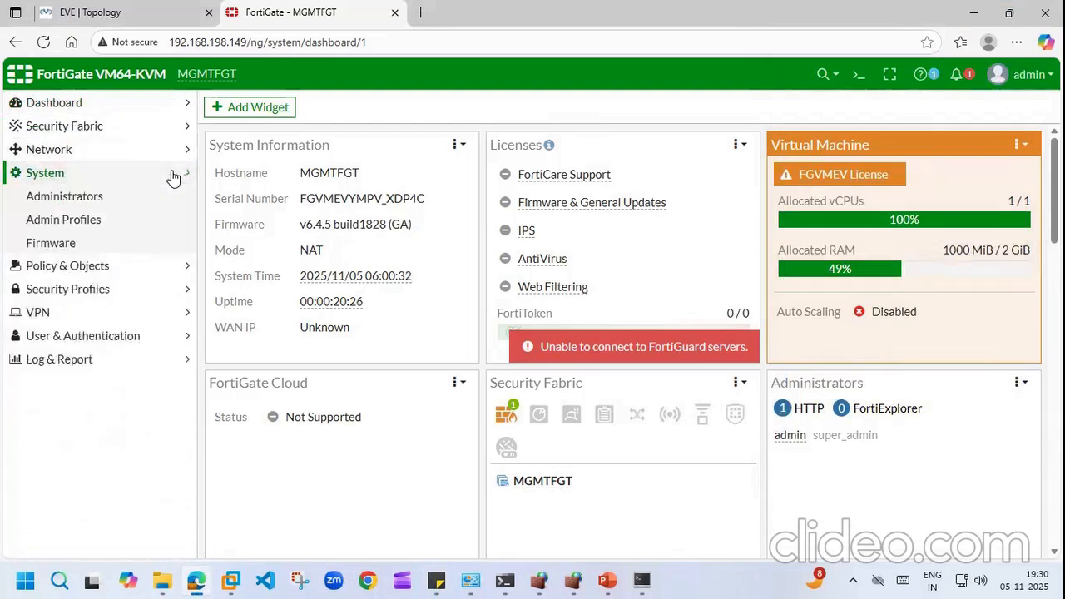
pyautogui.click(48, 269)
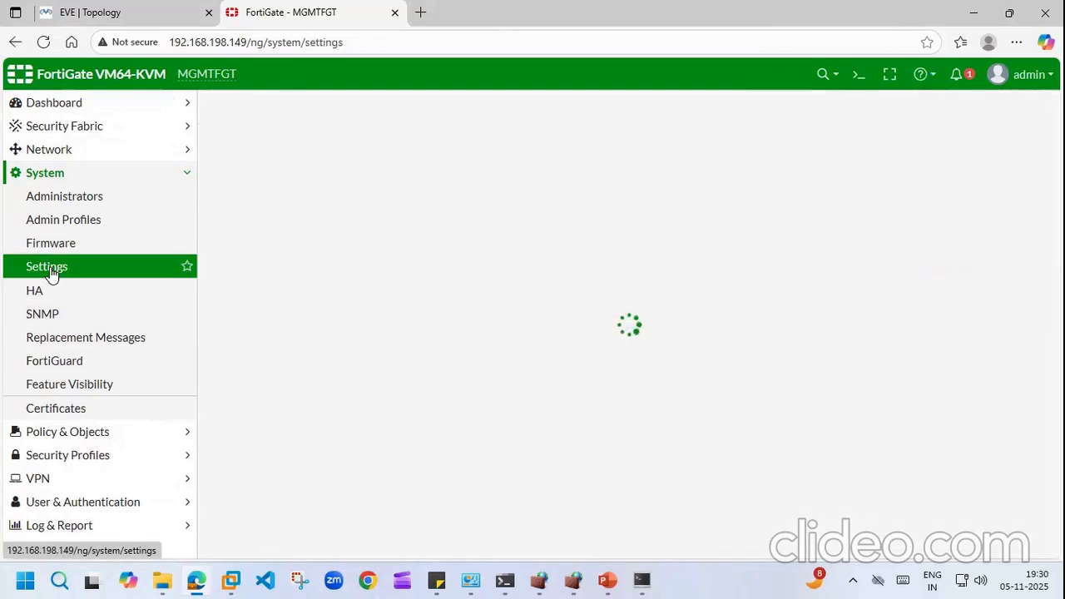
pyautogui.click(367, 139)
pyautogui.press('BackSpace')
pyautogui.press('BackSpace')
pyautogui.press('BackSpace')
pyautogui.press('BackSpace')
pyautogui.press('BackSpace')
pyautogui.press('BackSpace')
pyautogui.press('BackSpace')
pyautogui.write('noida1')
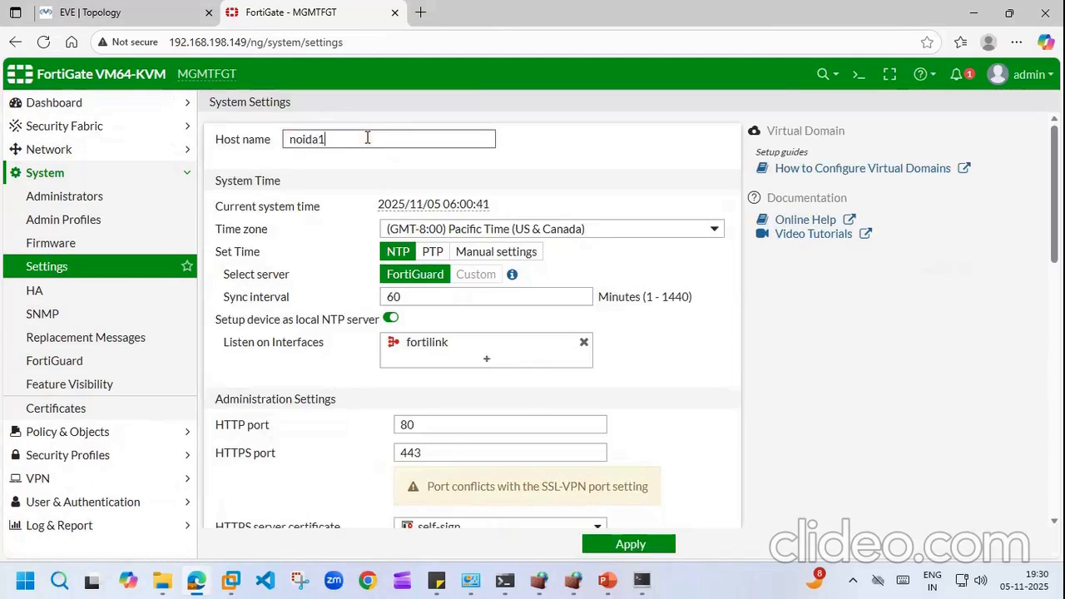
pyautogui.write('1')
# Step: Choose the (GMT+5:30) Kolkata, Chennai, Mumbai, New Delhi time zone
pyautogui.click(714, 229)
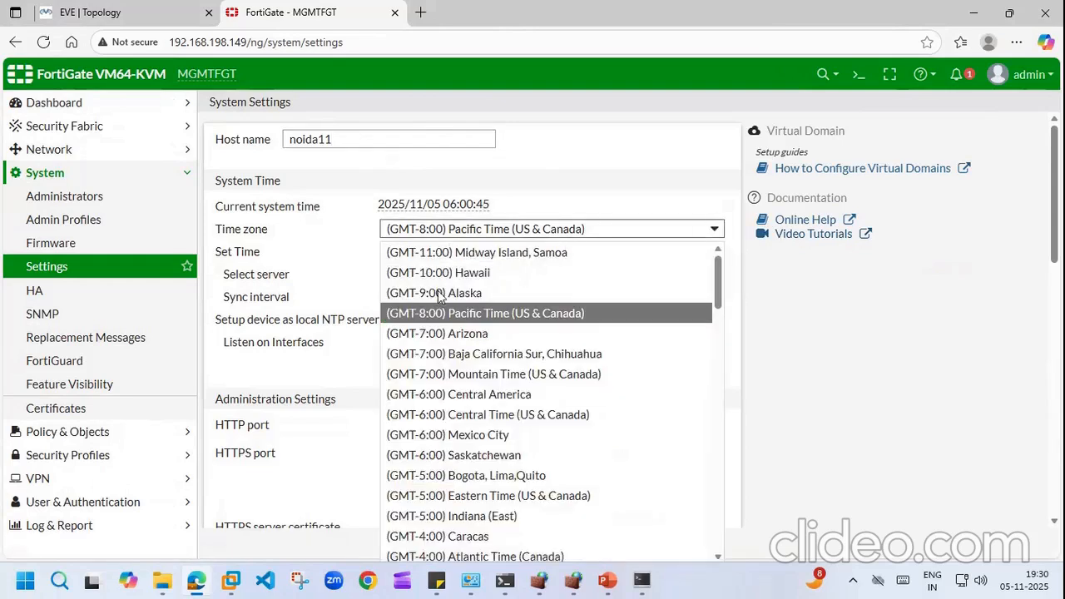
pyautogui.moveTo(719, 291); pyautogui.dragTo(729, 471)
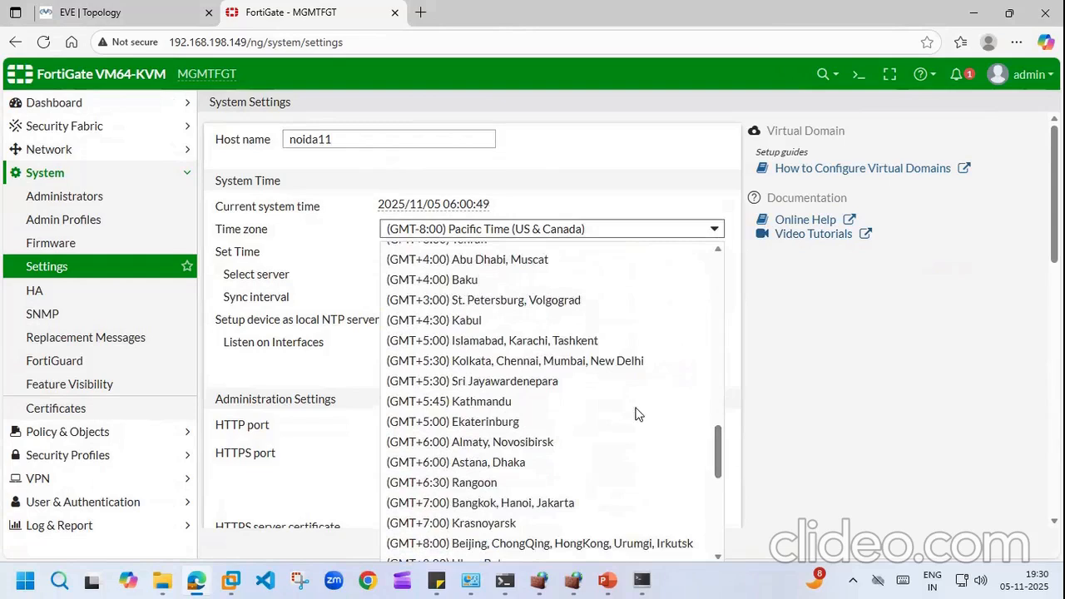
pyautogui.scroll(10, 638, 414)
pyautogui.moveTo(723, 312); pyautogui.dragTo(724, 472)
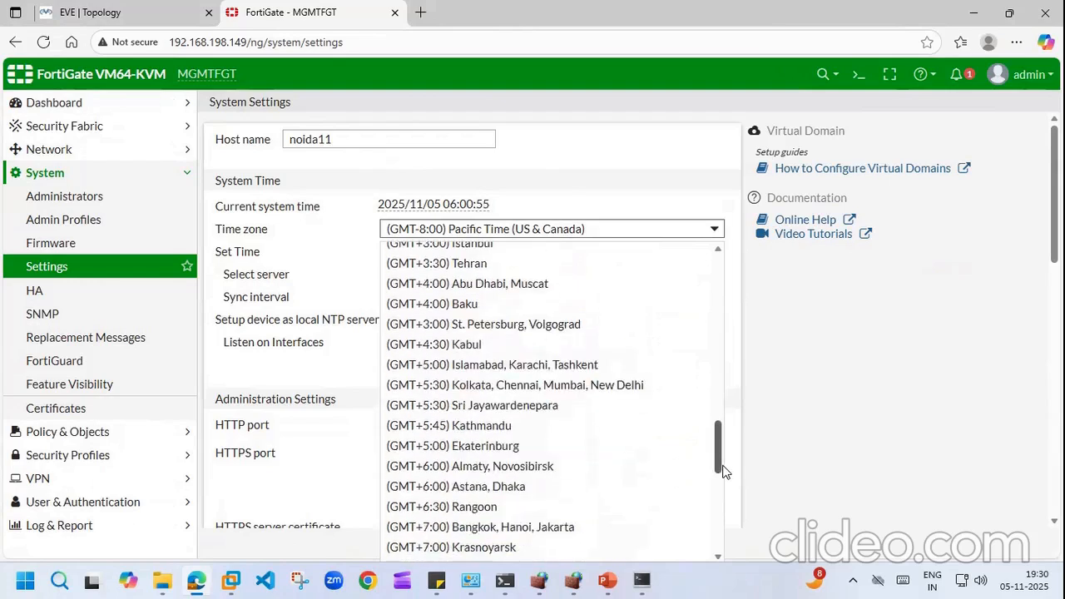
pyautogui.click(626, 389)
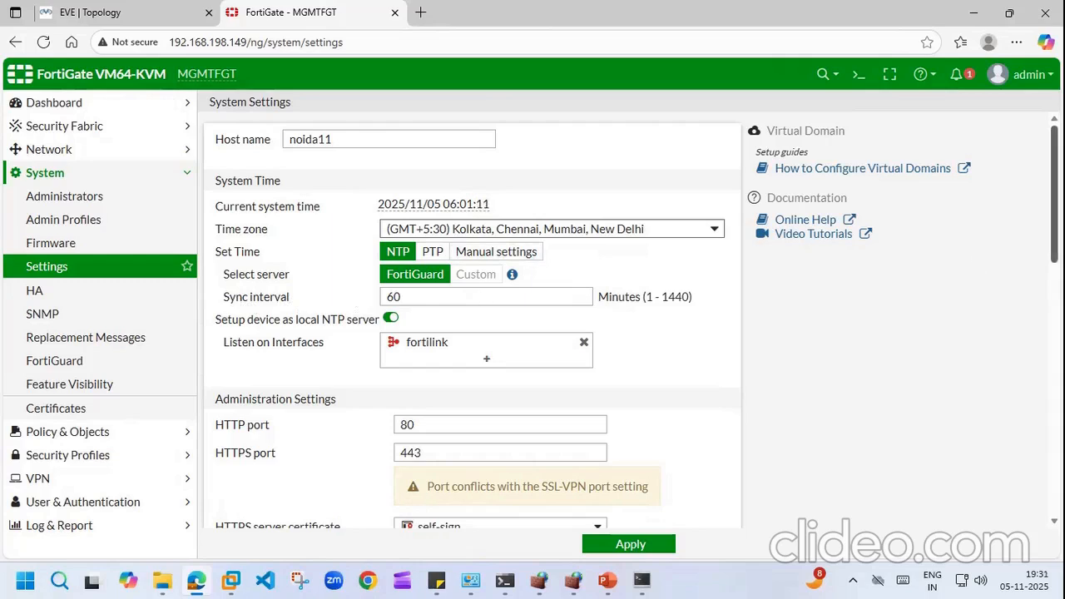
pyautogui.scroll(-2, 472, 324)
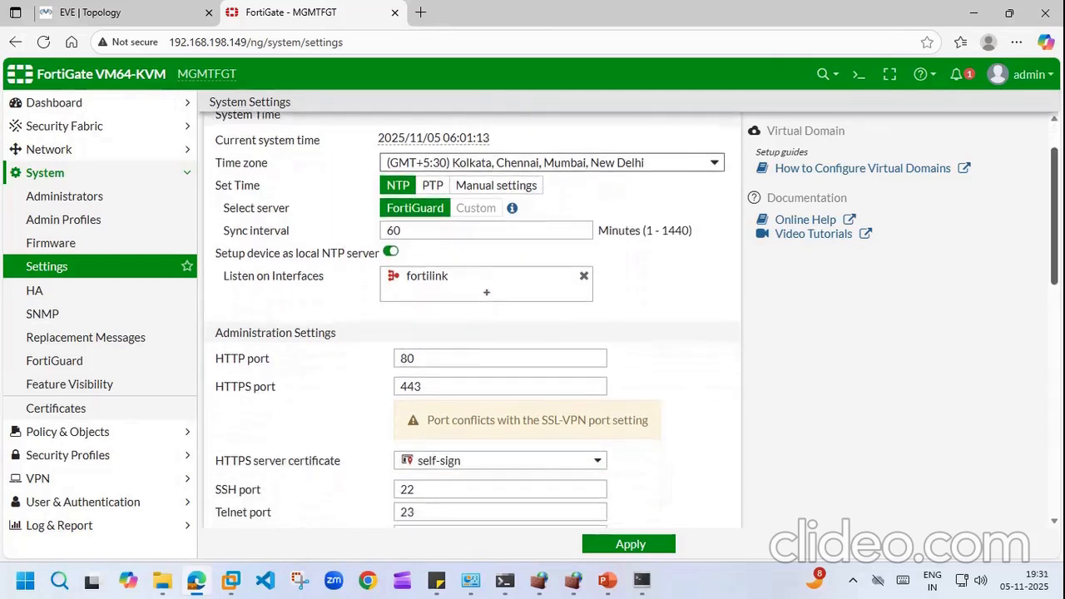
pyautogui.moveTo(544, 245)
pyautogui.scroll(-3, 443, 169)
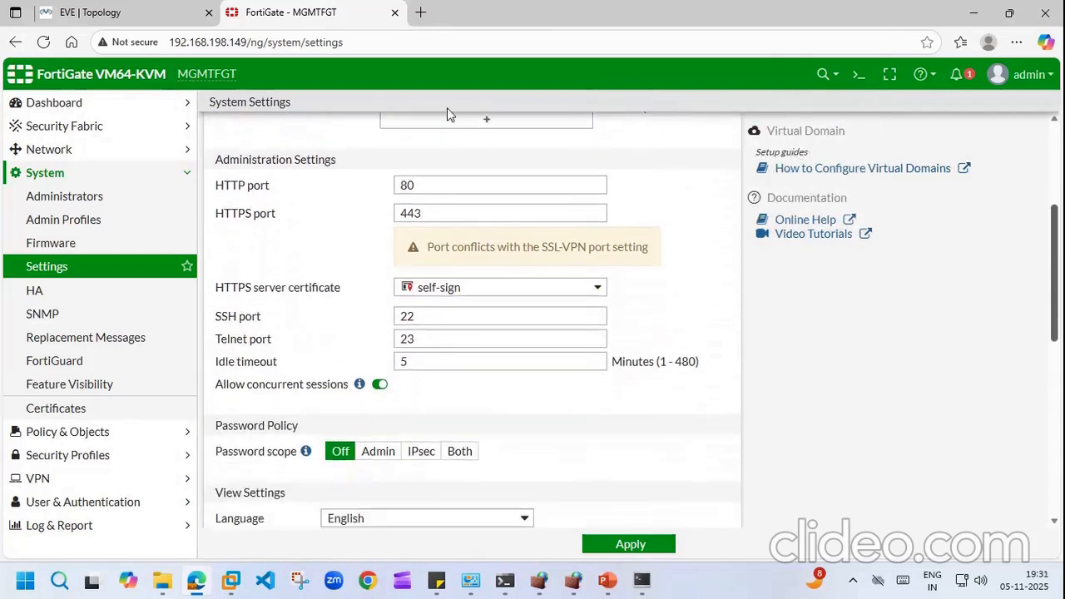
pyautogui.click(423, 186)
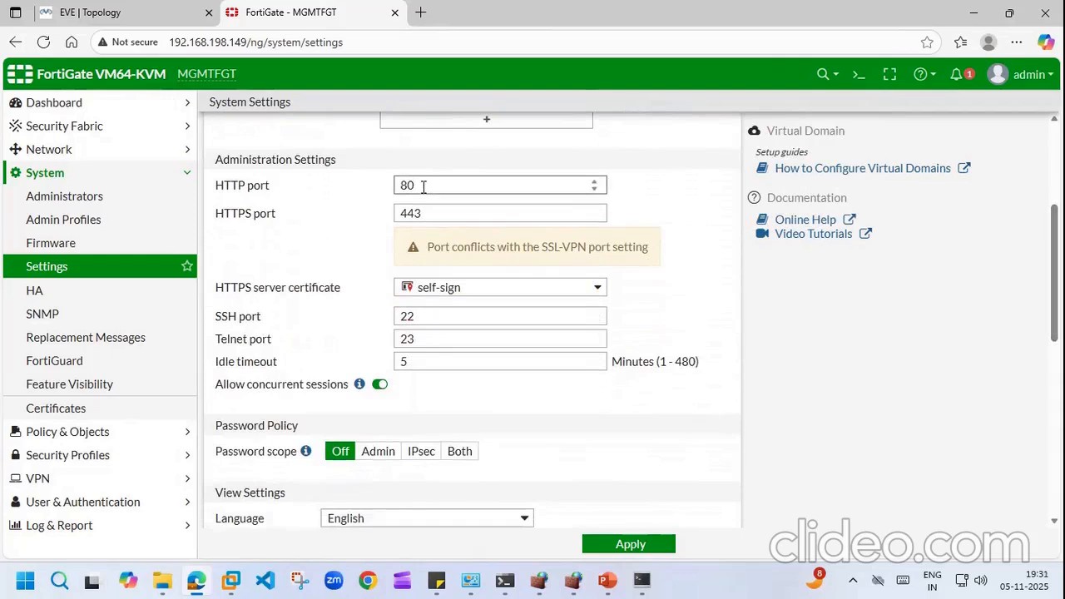
pyautogui.write('80')
pyautogui.click(722, 266)
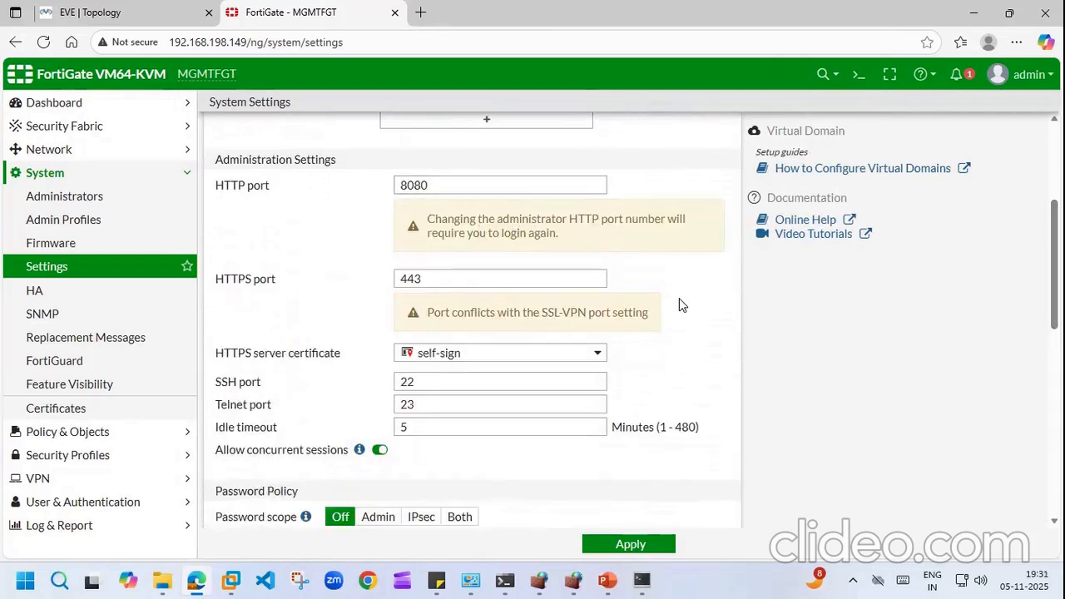
pyautogui.scroll(-2, 631, 324)
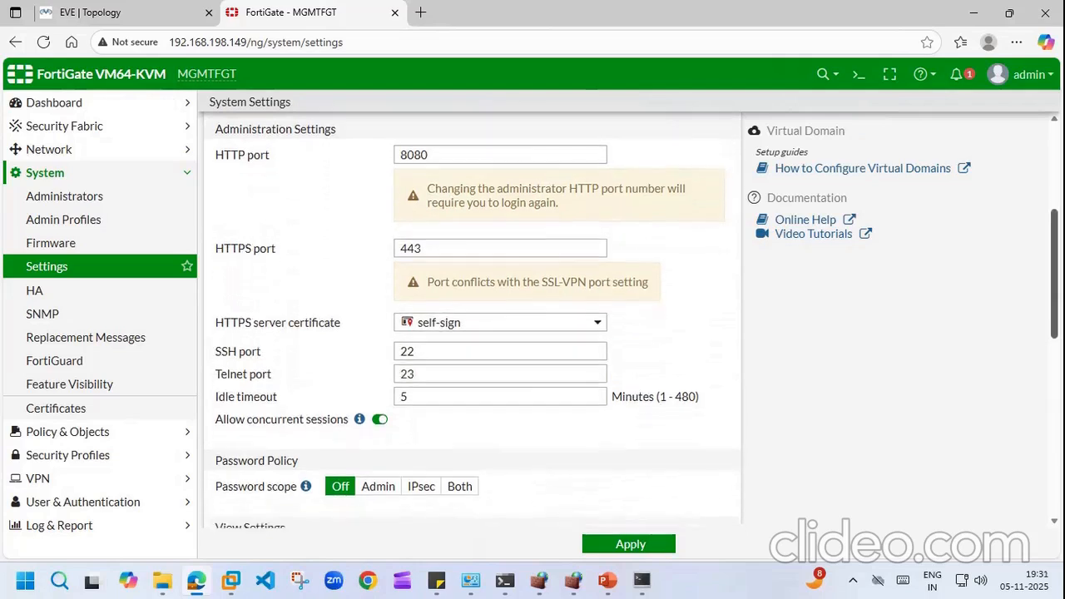
pyautogui.scroll(1, 632, 324)
pyautogui.scroll(-4, 472, 325)
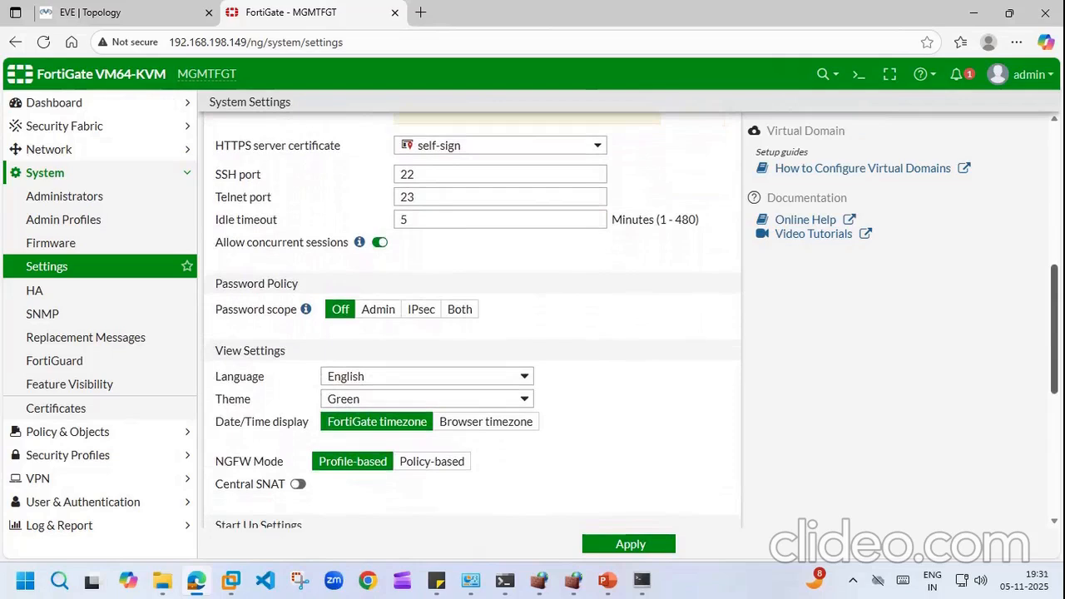
pyautogui.scroll(4, 611, 242)
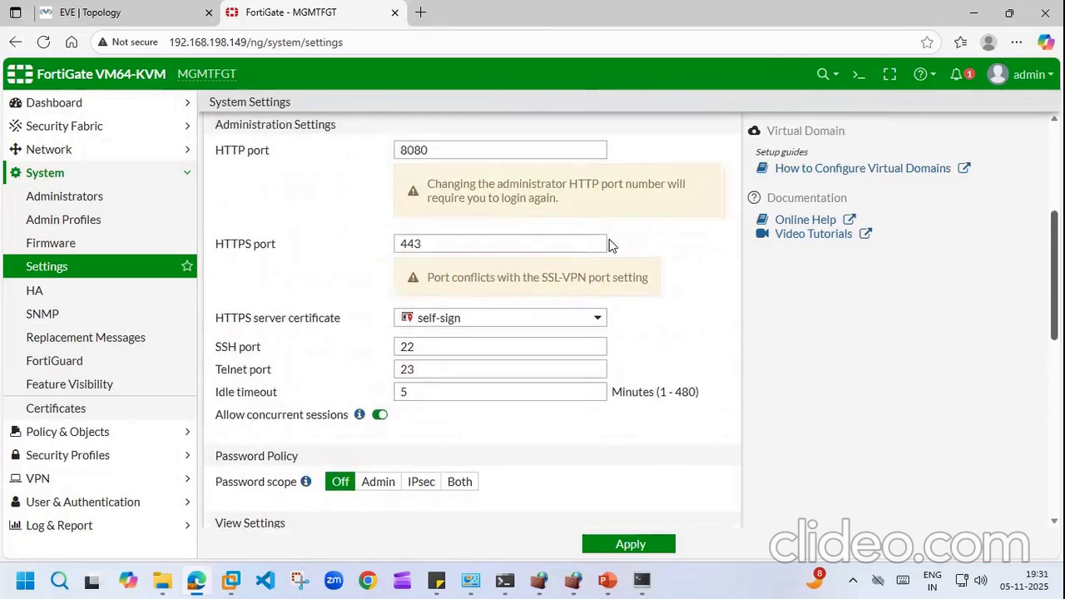
pyautogui.click(444, 149)
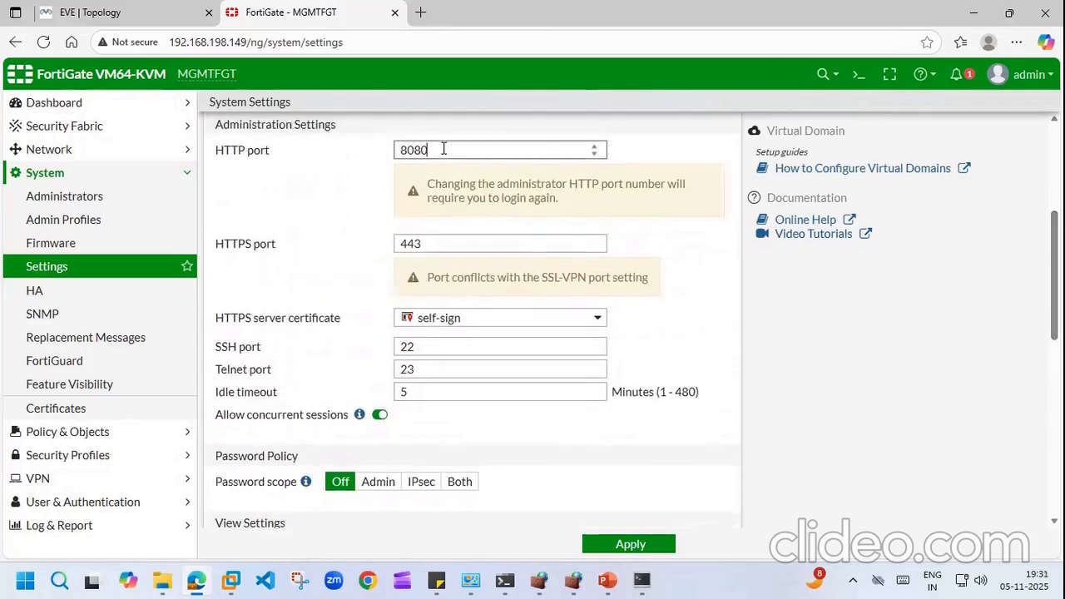
pyautogui.press('BackSpace')
pyautogui.press('BackSpace')
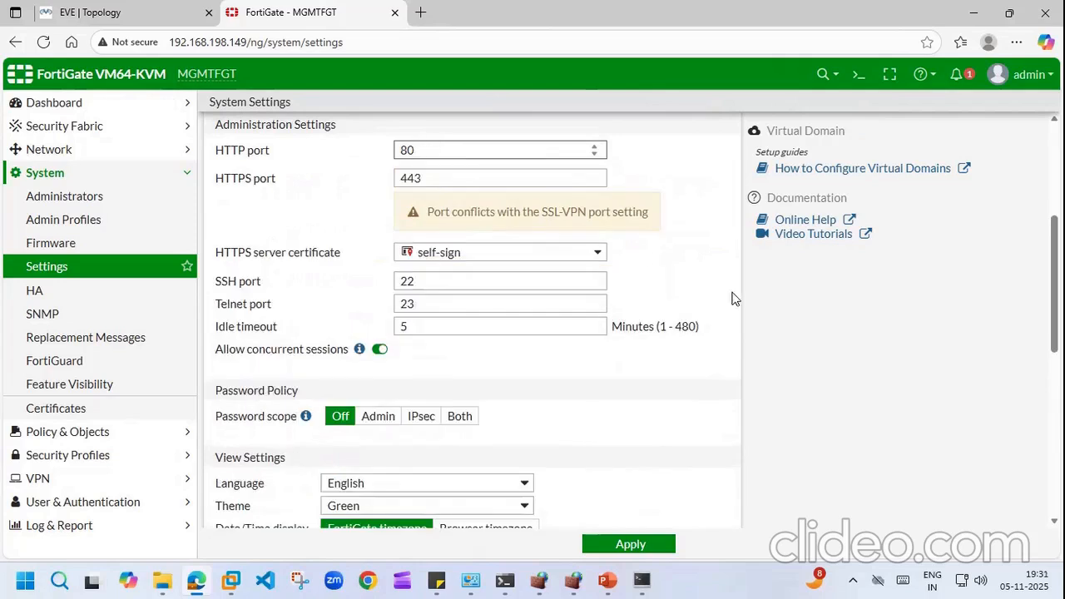
pyautogui.scroll(-3, 1054, 283)
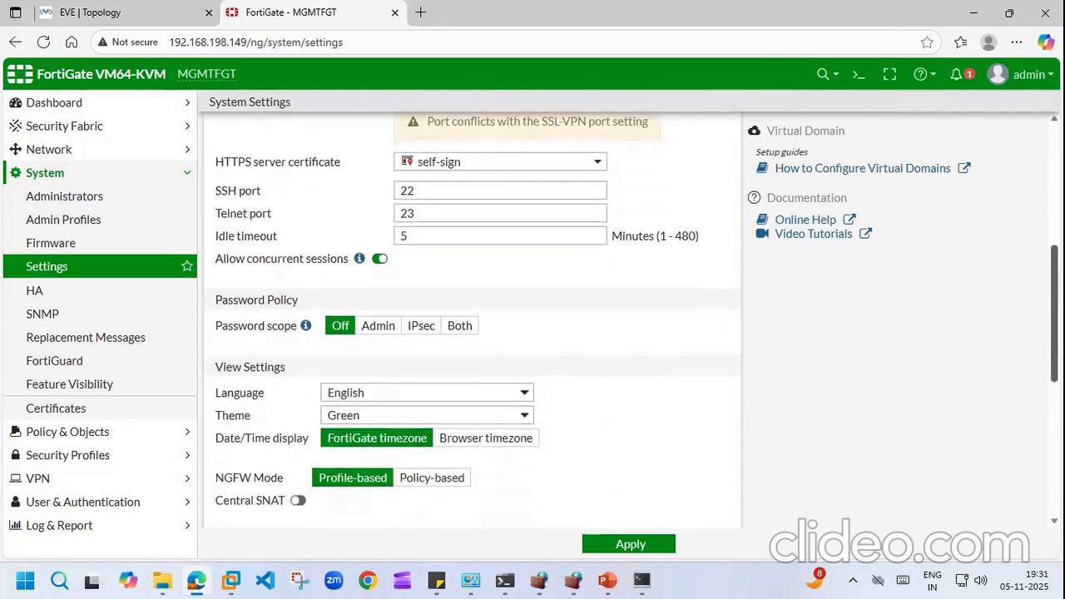
pyautogui.scroll(-2, 1054, 333)
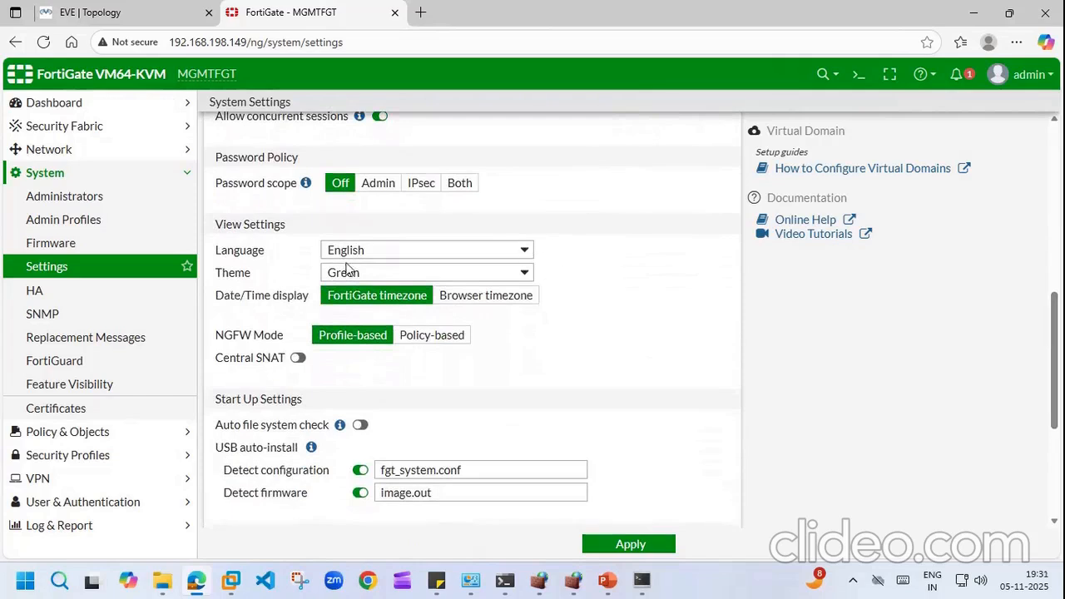
pyautogui.click(516, 276)
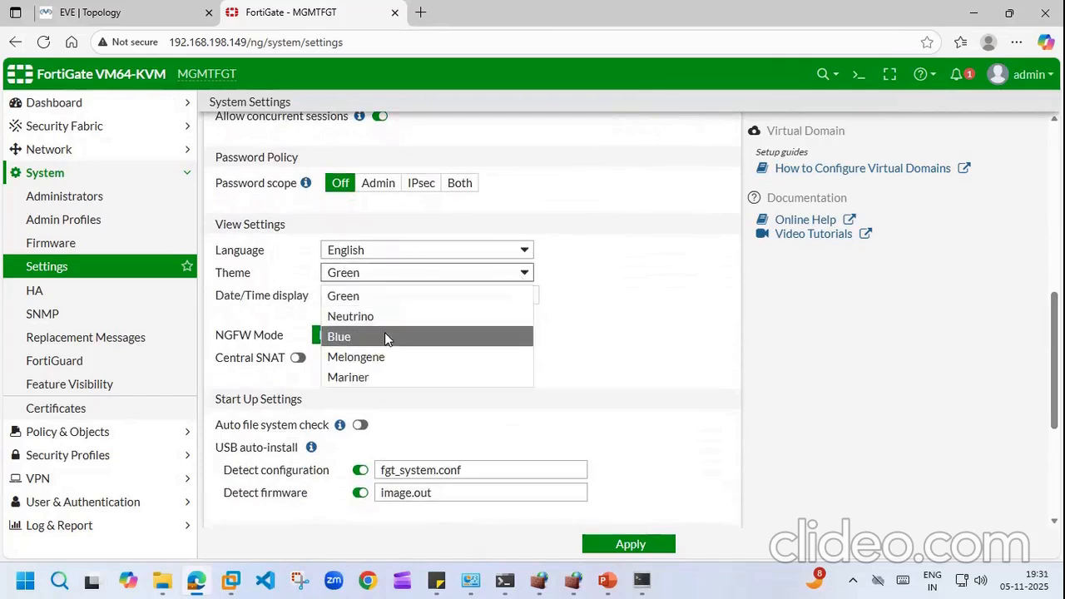
pyautogui.click(385, 337)
pyautogui.click(525, 273)
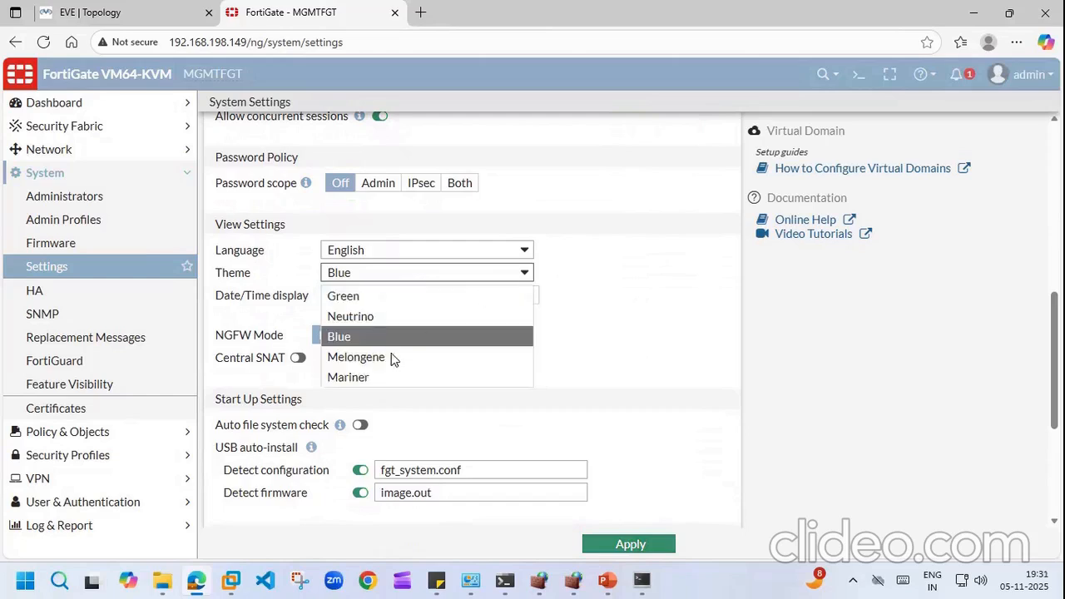
pyautogui.click(380, 376)
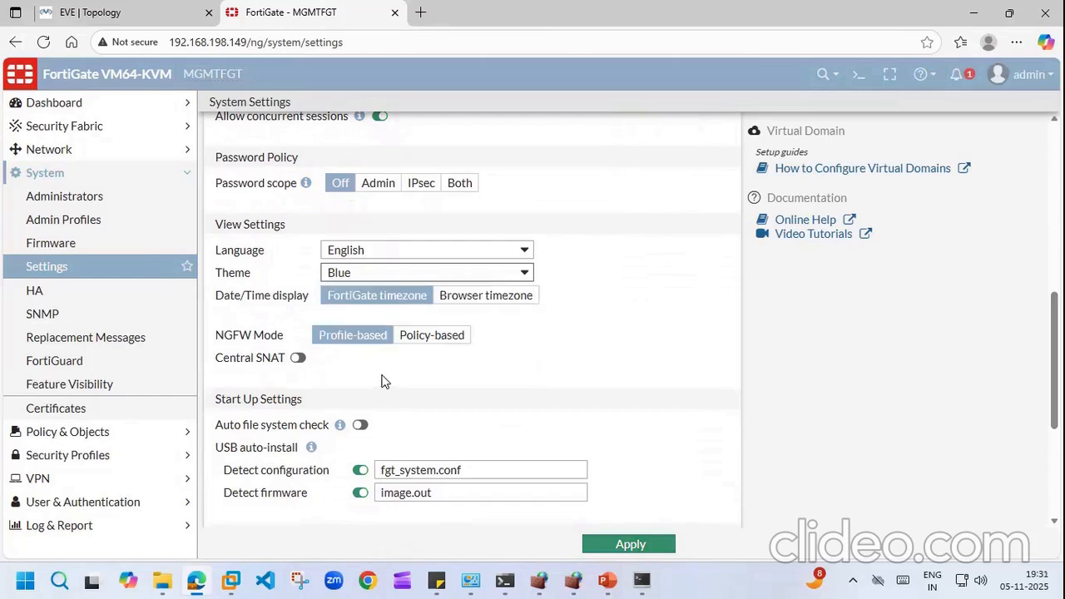
pyautogui.click(523, 275)
pyautogui.click(389, 301)
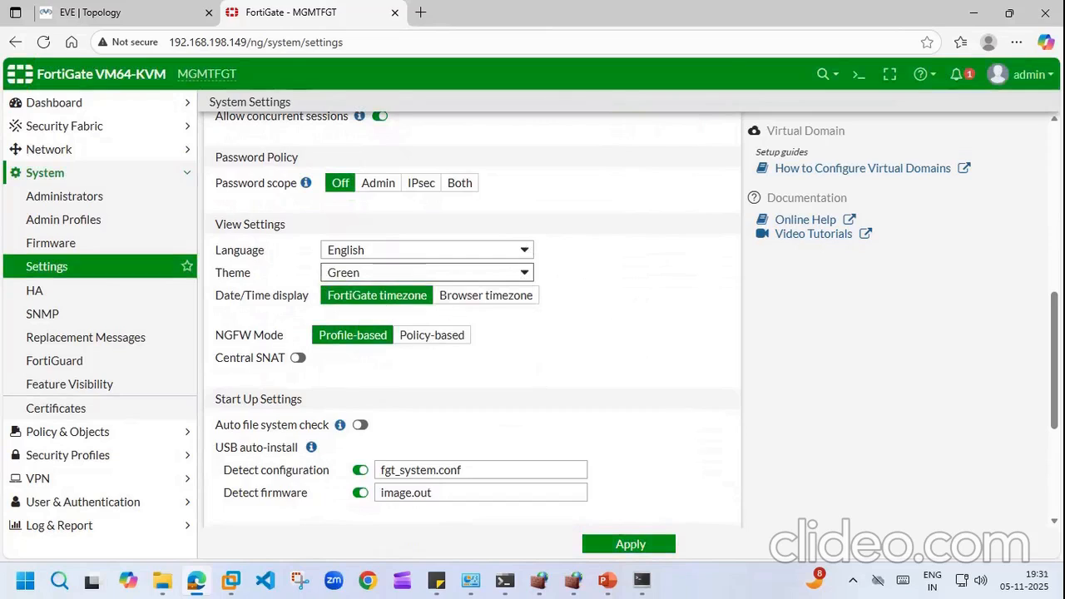
pyautogui.scroll(-3, 472, 325)
pyautogui.scroll(-1, 472, 325)
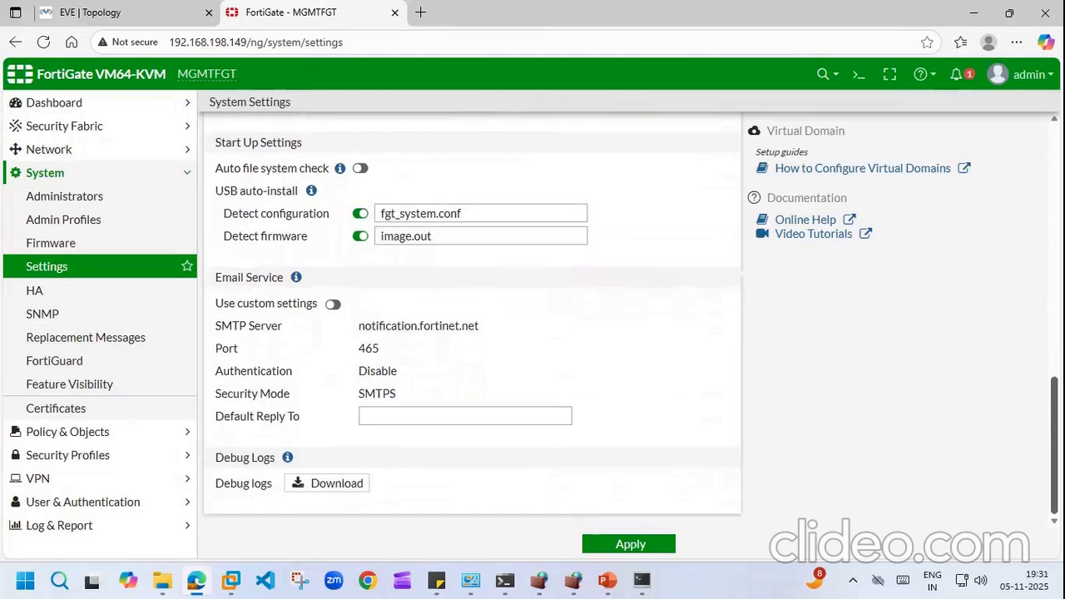
pyautogui.scroll(4, 472, 325)
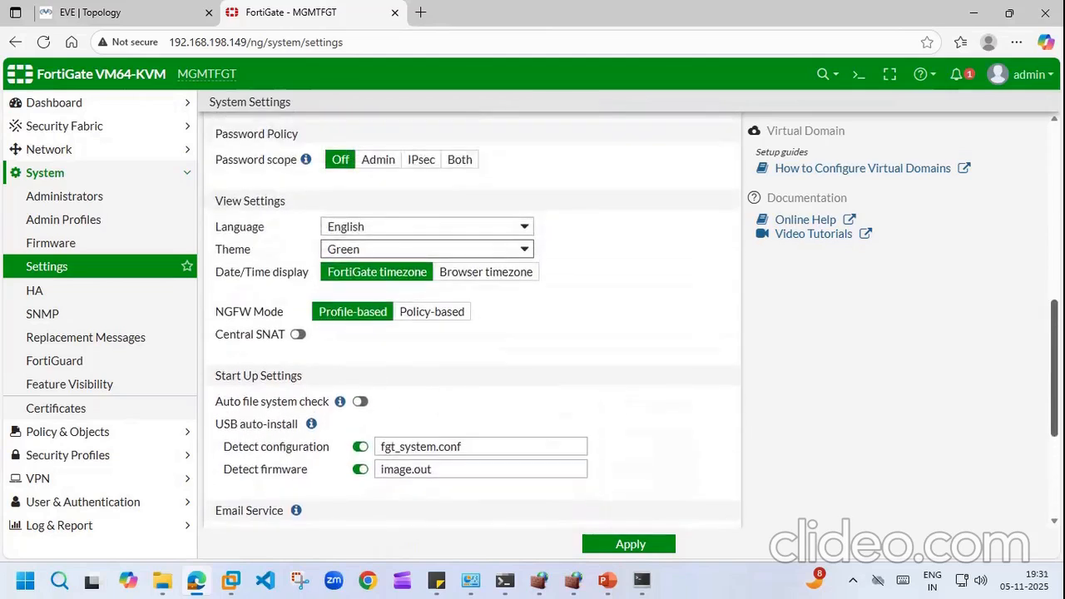
pyautogui.scroll(1, 406, 310)
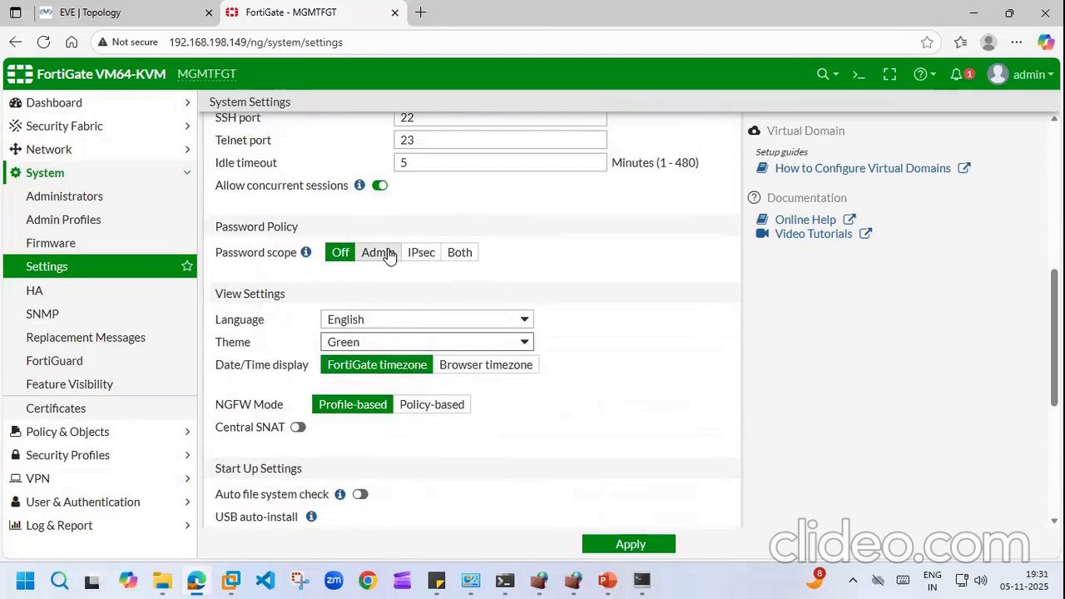
# Step: Scope the password policy to Admin, enable character requirements, and require 1 upper and 1 lower case
pyautogui.click(387, 255)
pyautogui.click(351, 299)
pyautogui.click(414, 321)
pyautogui.press('BackSpace')
pyautogui.write('1')
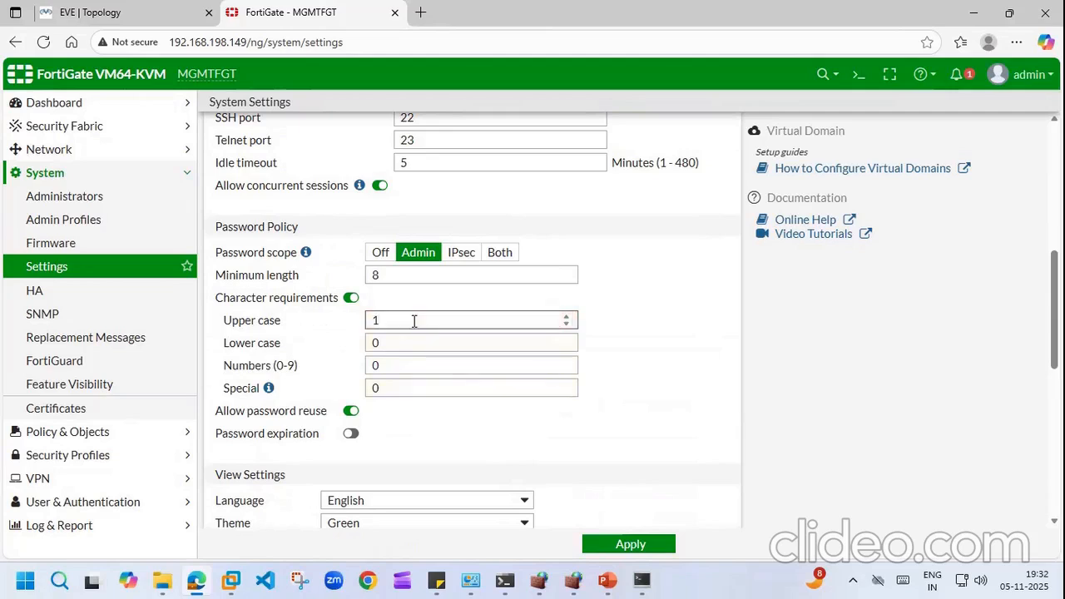
pyautogui.click(403, 342)
pyautogui.press('BackSpace')
pyautogui.write('1')
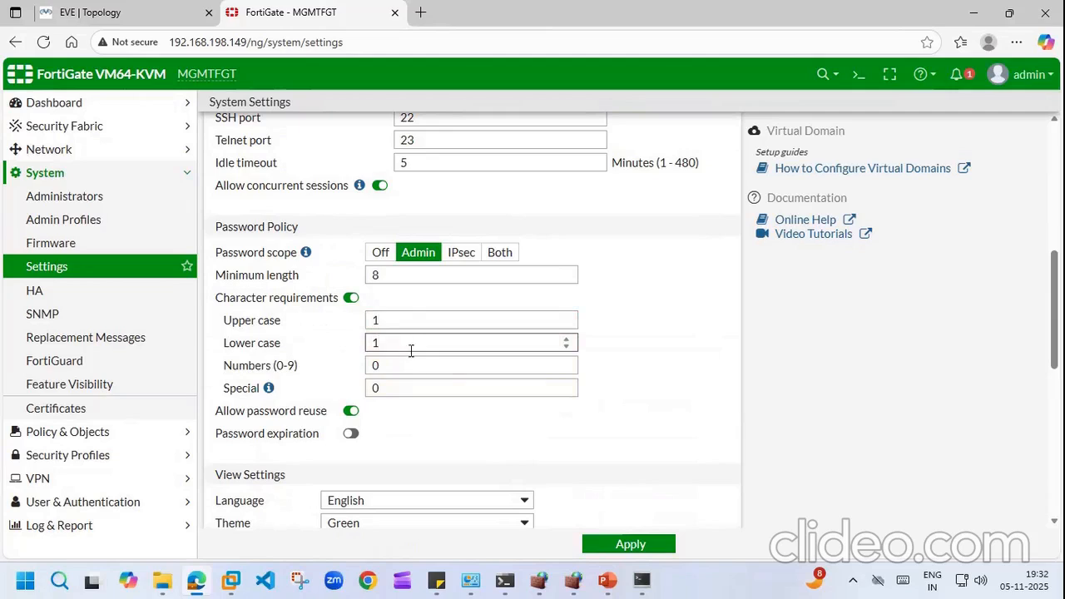
# Step: Require 1 number and 1 special character, then apply the password policy
pyautogui.click(412, 364)
pyautogui.press('BackSpace')
pyautogui.write('1')
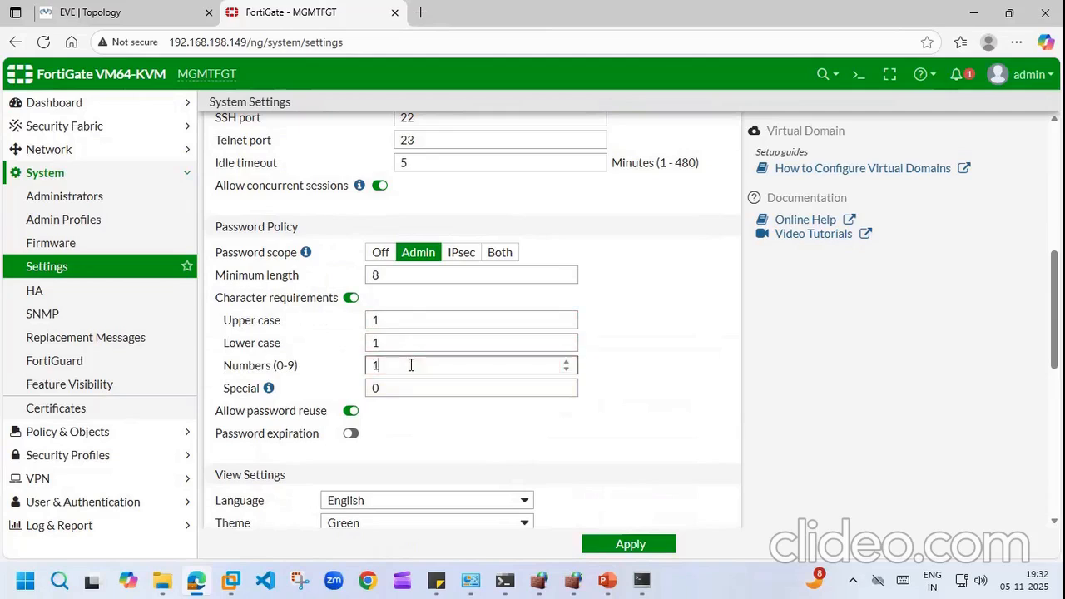
pyautogui.click(406, 388)
pyautogui.write('1')
pyautogui.press('BackSpace')
pyautogui.press('BackSpace')
pyautogui.write('1')
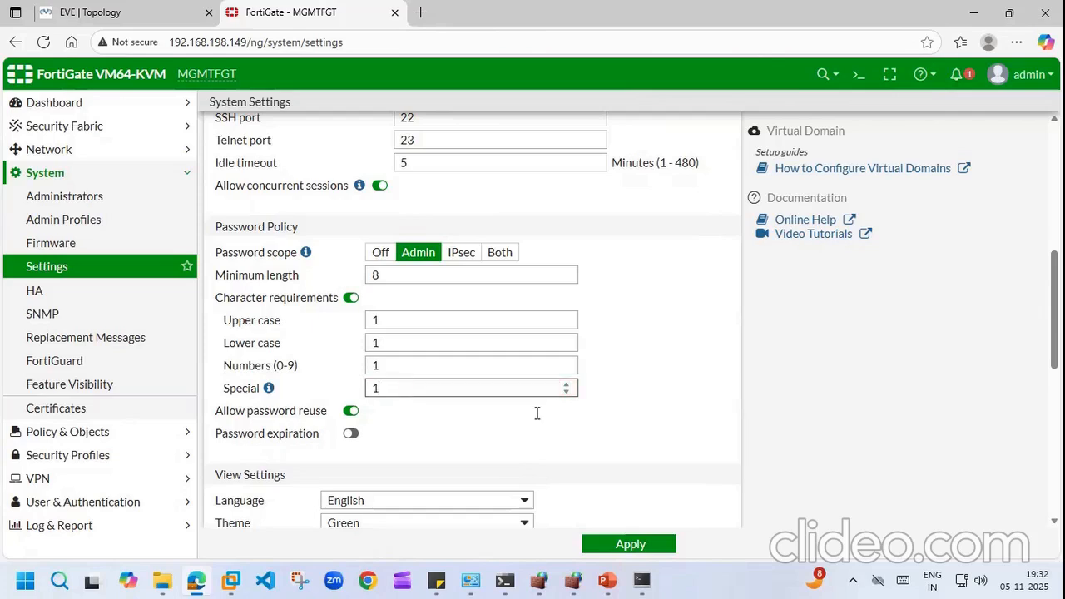
pyautogui.scroll(-3, 1054, 333)
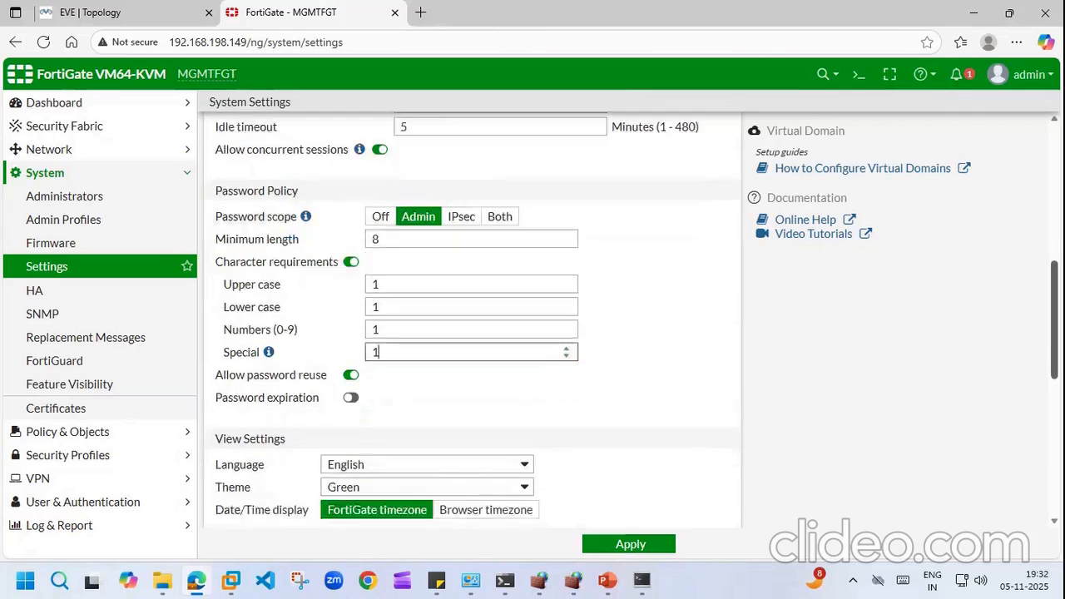
pyautogui.scroll(-3, 630, 500)
pyautogui.click(630, 544)
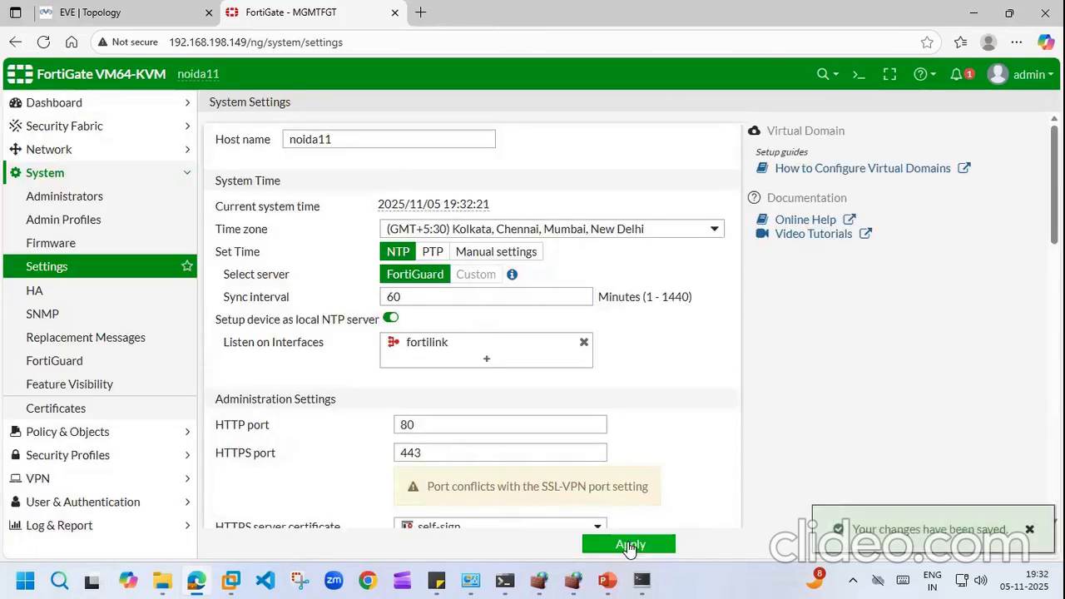
# Step: Open the L1ADMIN administrator's Edit Password dialog and attempt a first new password
pyautogui.click(75, 200)
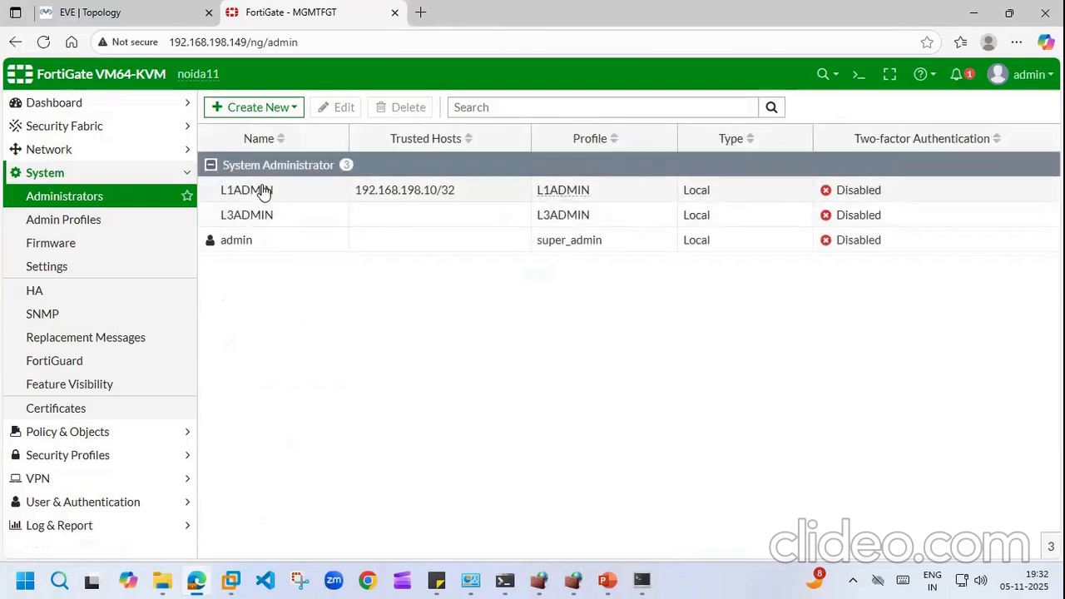
pyautogui.doubleClick(262, 191)
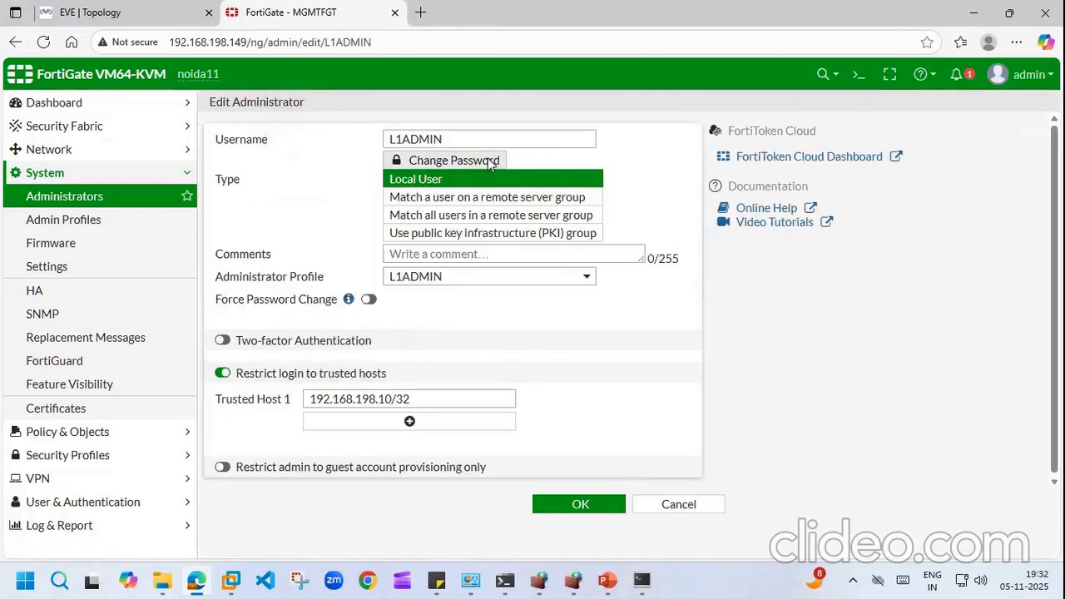
pyautogui.click(491, 162)
pyautogui.click(512, 164)
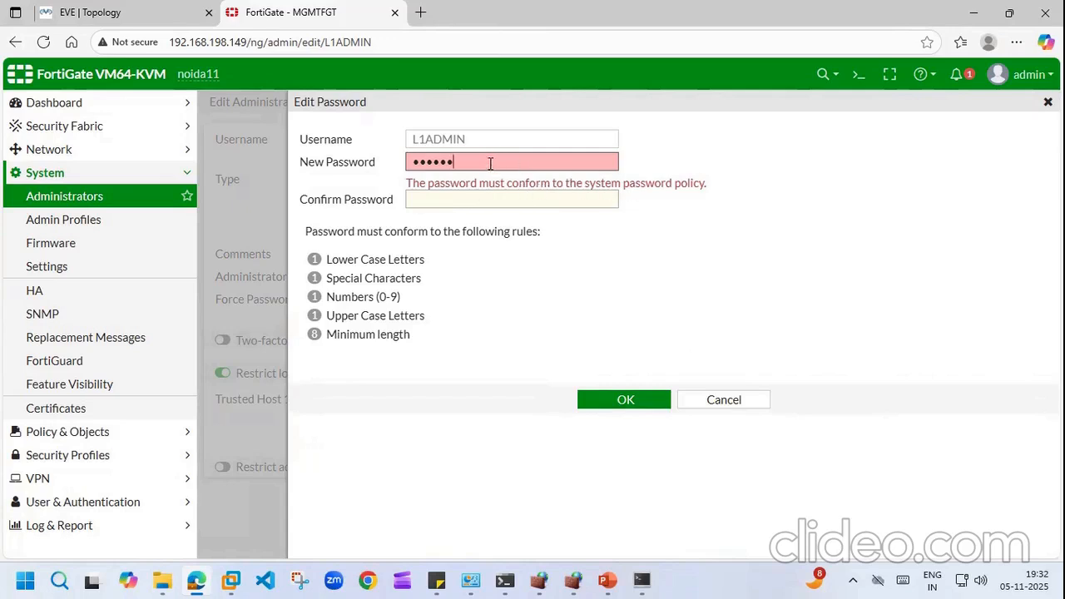
pyautogui.press('BackSpace')
pyautogui.press('BackSpace')
pyautogui.press('BackSpace')
pyautogui.press('BackSpace')
pyautogui.press('BackSpace')
pyautogui.press('BackSpace')
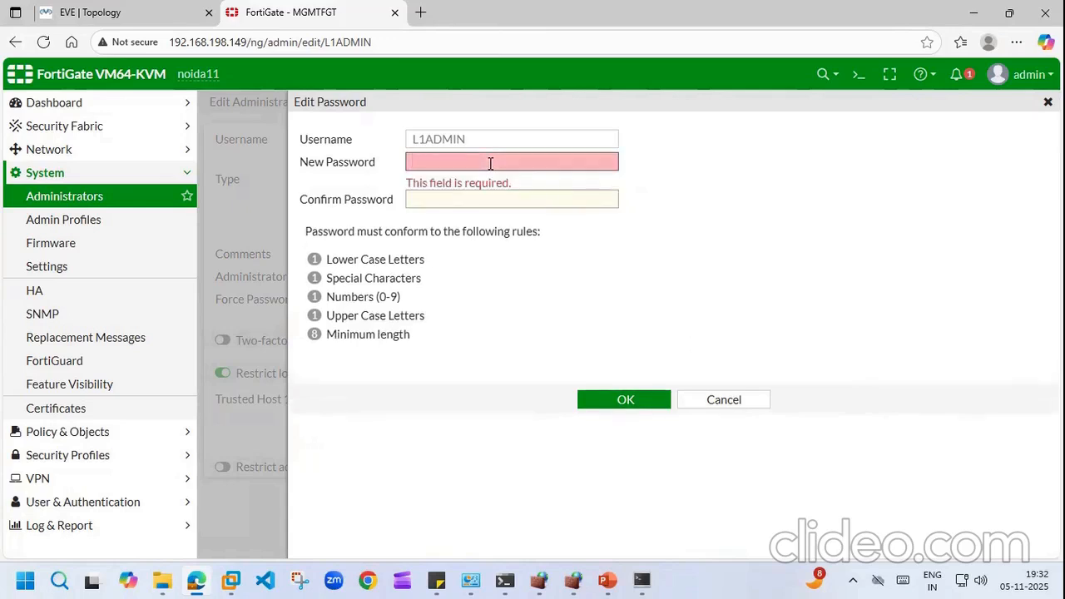
pyautogui.write('F')
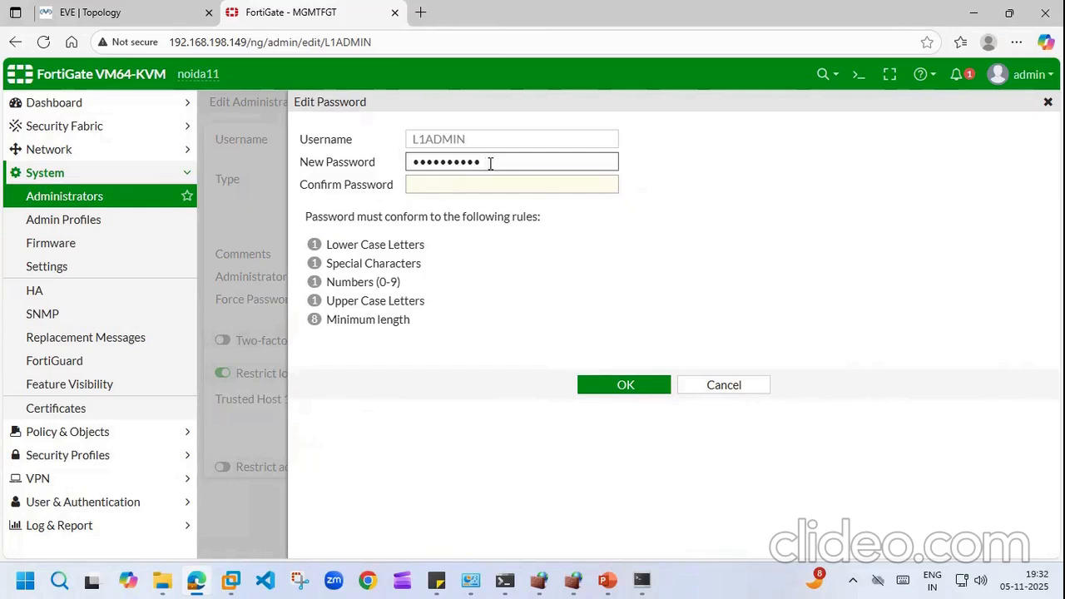
pyautogui.click(494, 186)
pyautogui.write('1123')
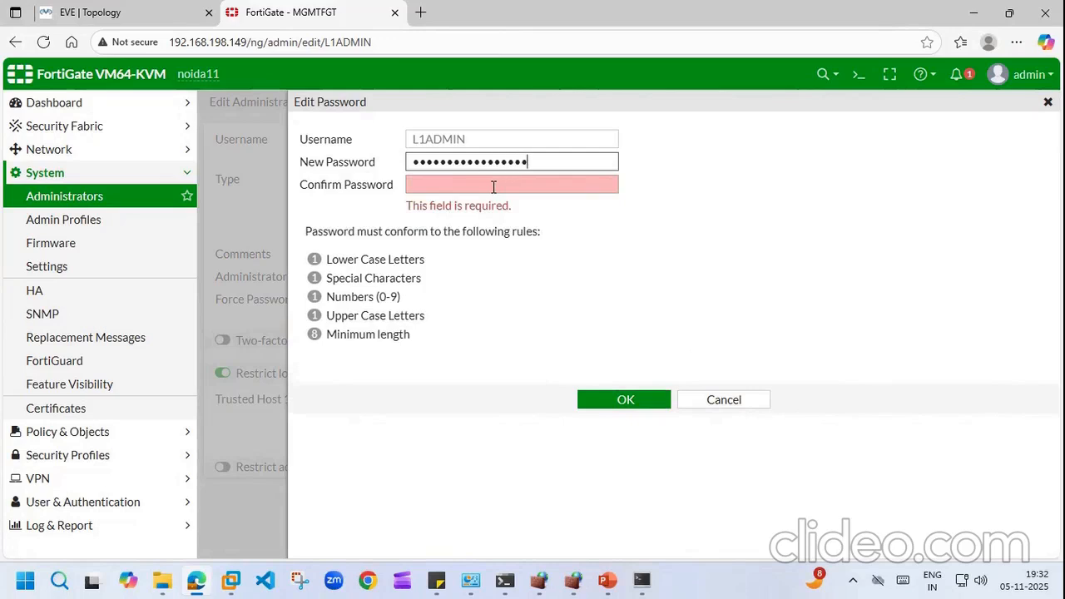
pyautogui.write('123')
pyautogui.click(478, 184)
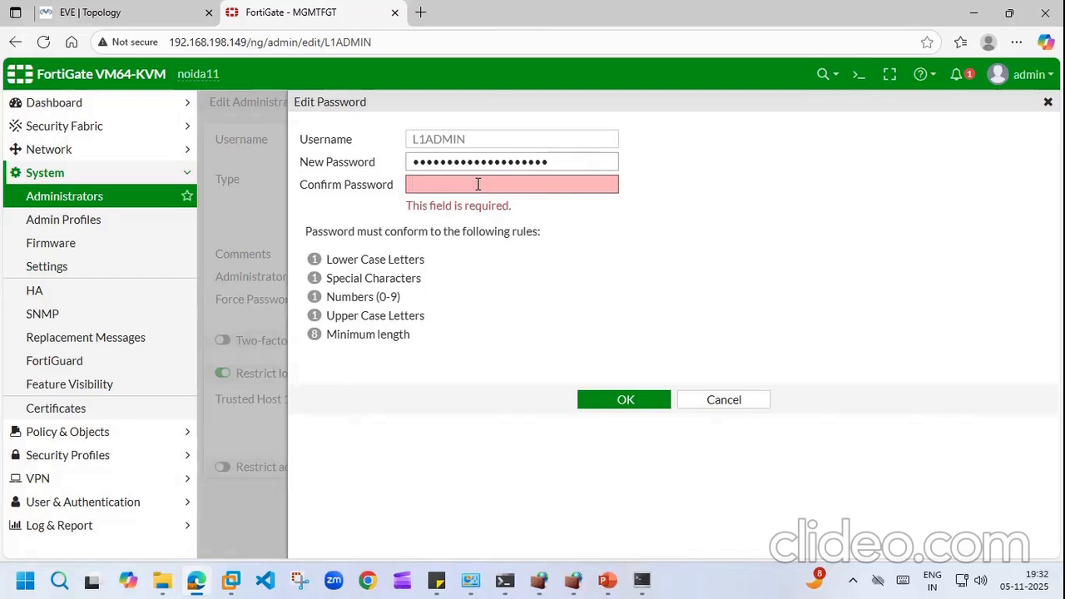
# Step: Re-enter the new password, repeat it in Confirm Password, and confirm it
pyautogui.click(572, 163)
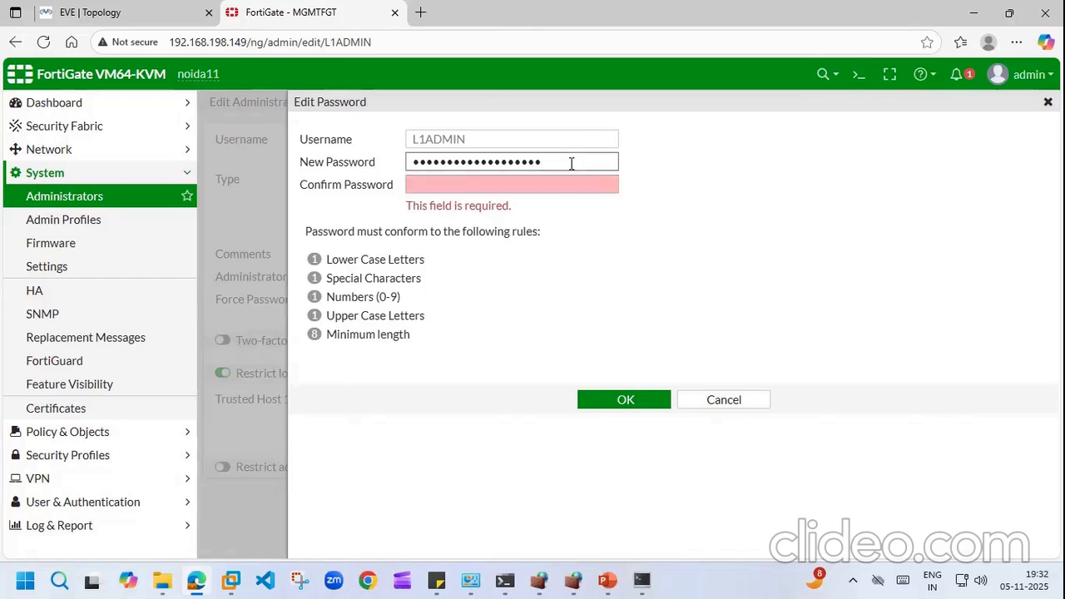
pyautogui.press('BackSpace')
pyautogui.press('BackSpace')
pyautogui.press('BackSpace')
pyautogui.press('BackSpace')
pyautogui.press('BackSpace')
pyautogui.press('BackSpace')
pyautogui.press('BackSpace')
pyautogui.press('BackSpace')
pyautogui.press('BackSpace')
pyautogui.press('BackSpace')
pyautogui.press('BackSpace')
pyautogui.press('BackSpace')
pyautogui.press('BackSpace')
pyautogui.press('BackSpace')
pyautogui.press('BackSpace')
pyautogui.press('BackSpace')
pyautogui.press('BackSpace')
pyautogui.press('BackSpace')
pyautogui.press('BackSpace')
pyautogui.press('BackSpace')
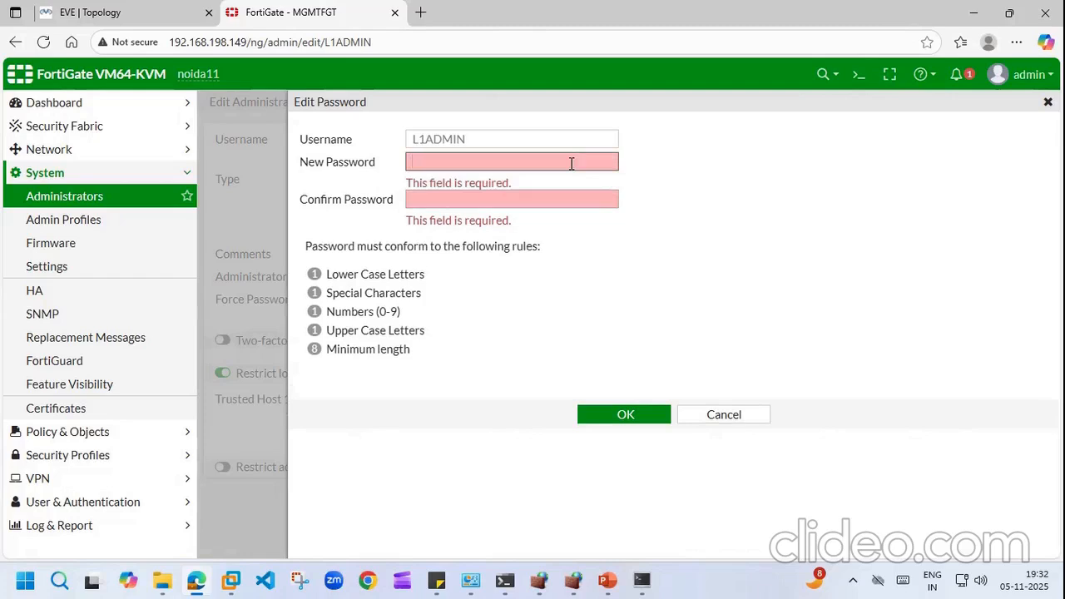
pyautogui.write('a••••')
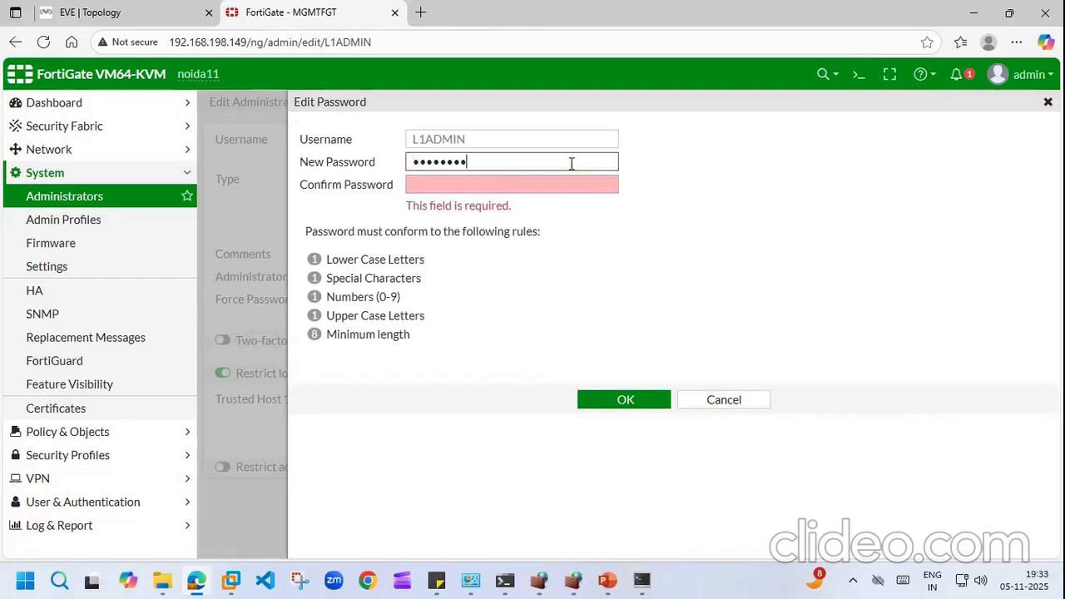
pyautogui.press('Tab')
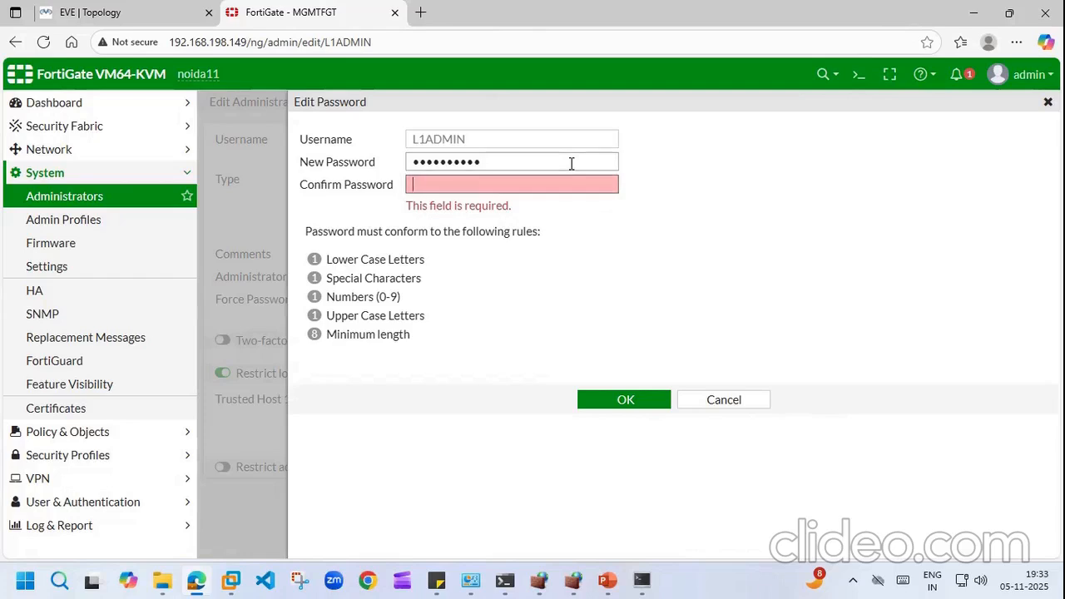
pyautogui.write('•')
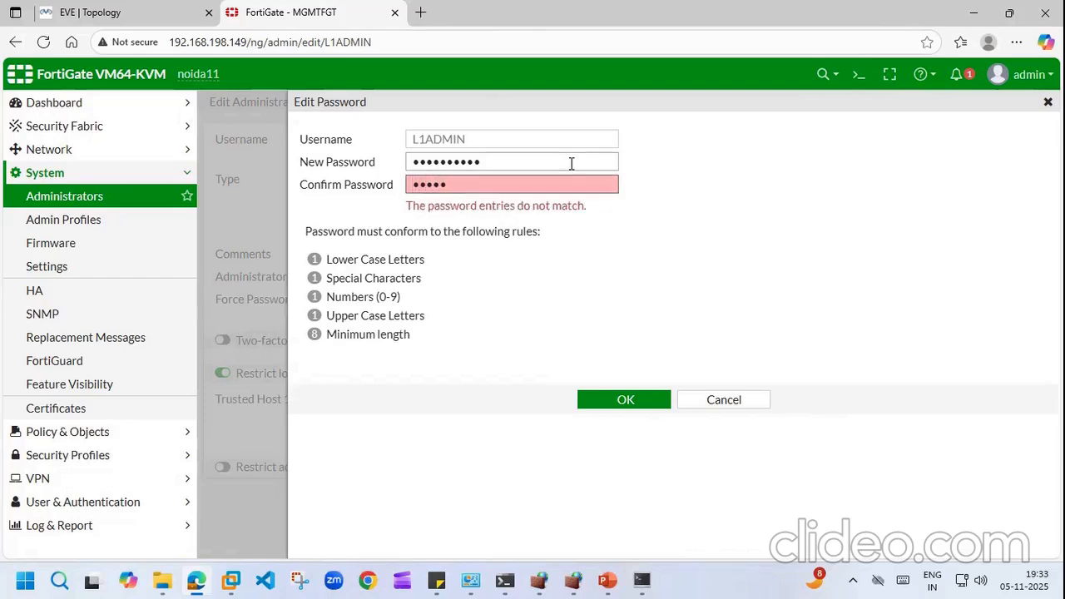
pyautogui.write('•••••••••')
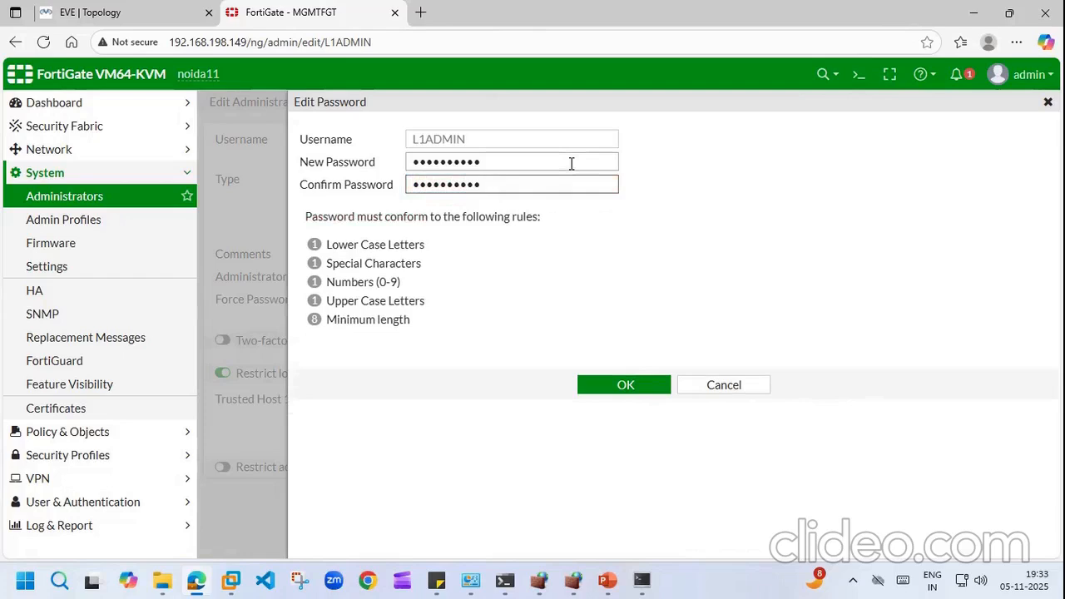
pyautogui.click(625, 385)
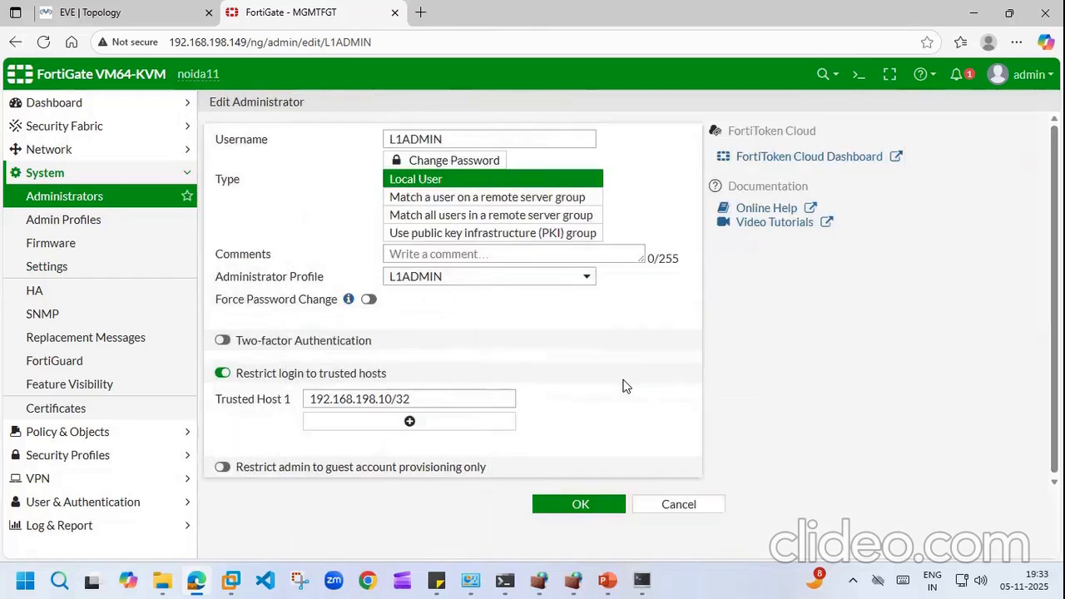
# Step: Save the L1ADMIN administrator and open System > Settings
pyautogui.click(595, 504)
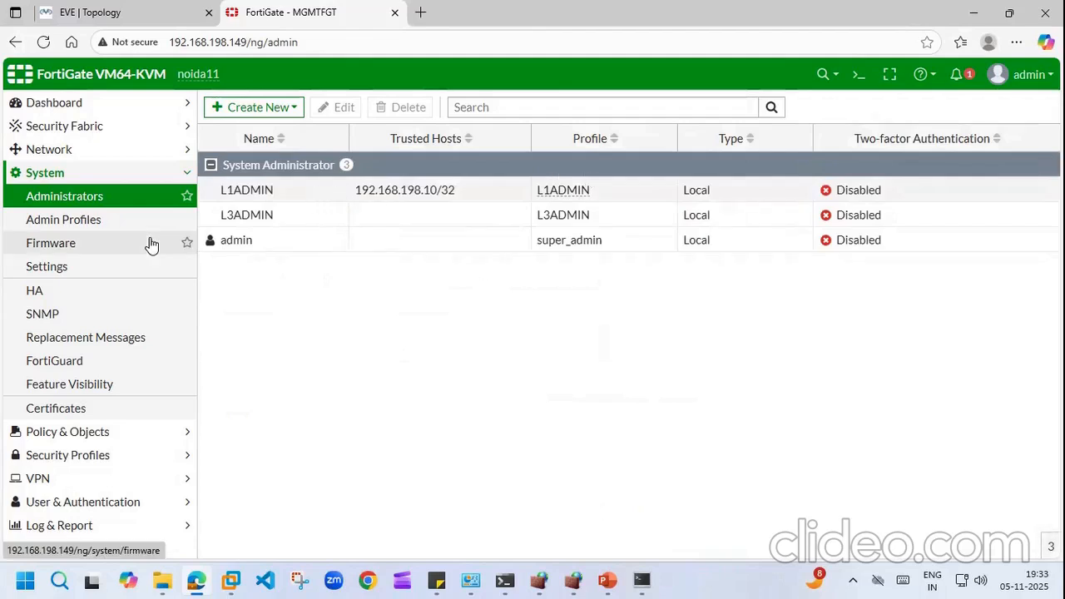
pyautogui.click(56, 270)
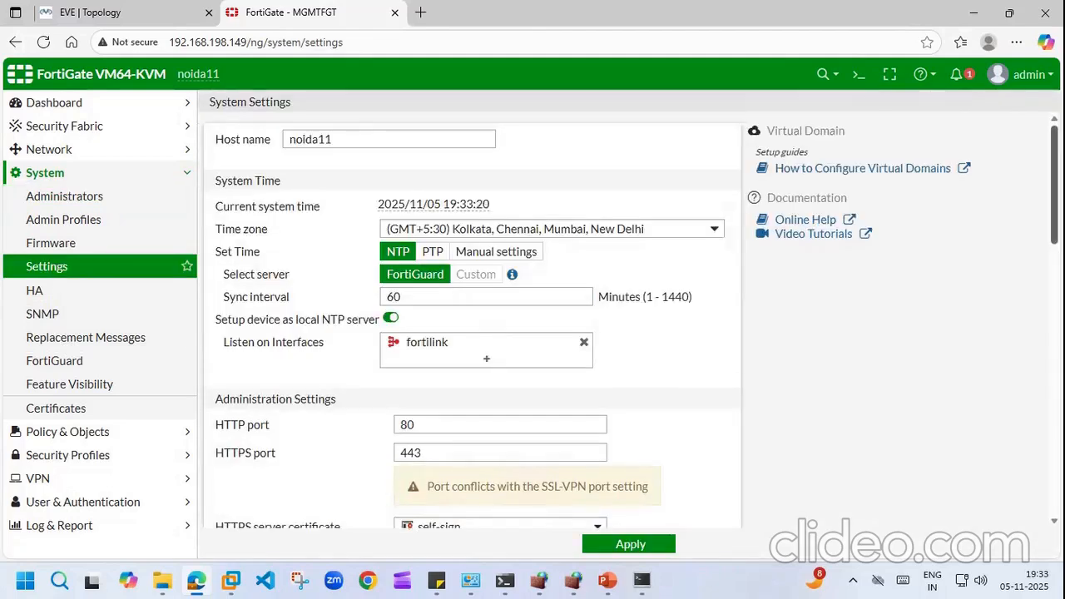
pyautogui.scroll(-5, 472, 325)
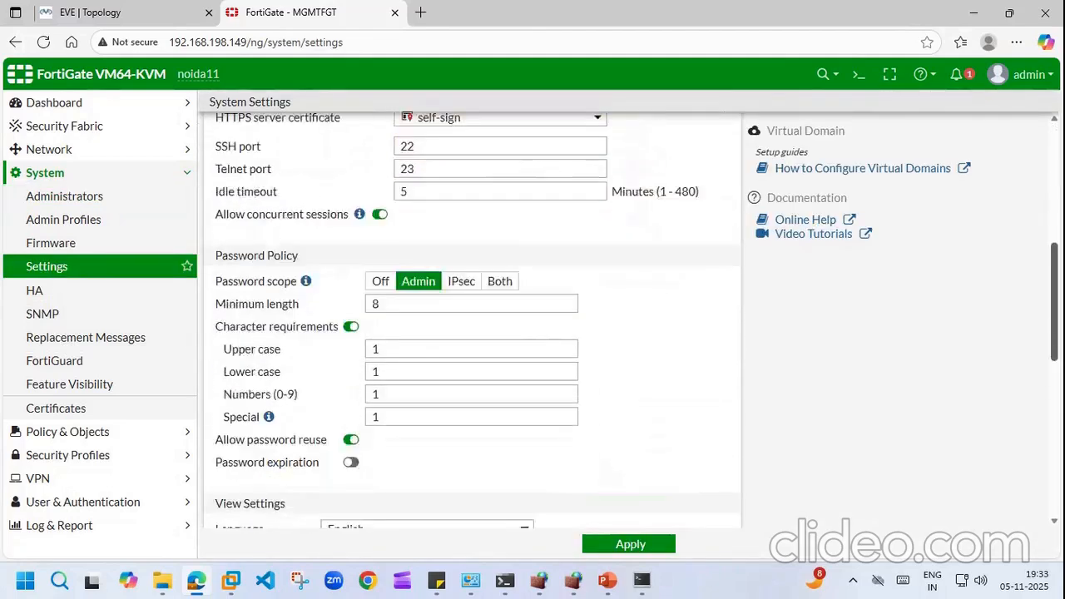
pyautogui.scroll(-5, 472, 325)
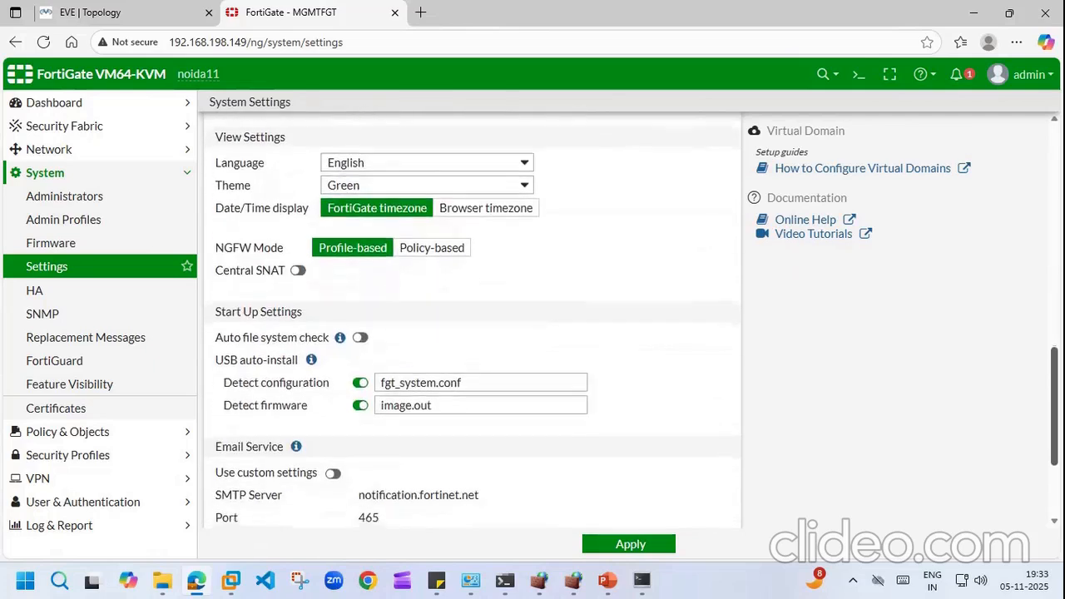
pyautogui.scroll(-1, 472, 325)
pyautogui.scroll(-3, 472, 325)
# Step: Switch off Character requirements and Allow password reuse in the Password Policy
pyautogui.scroll(5, 472, 324)
pyautogui.scroll(8, 1035, 333)
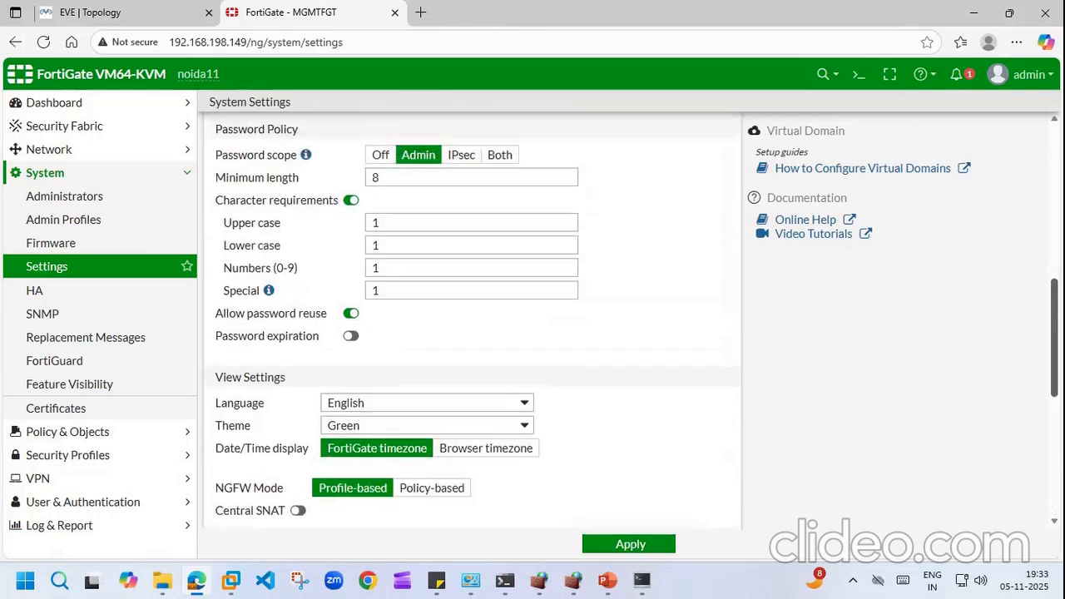
pyautogui.scroll(8, 1035, 333)
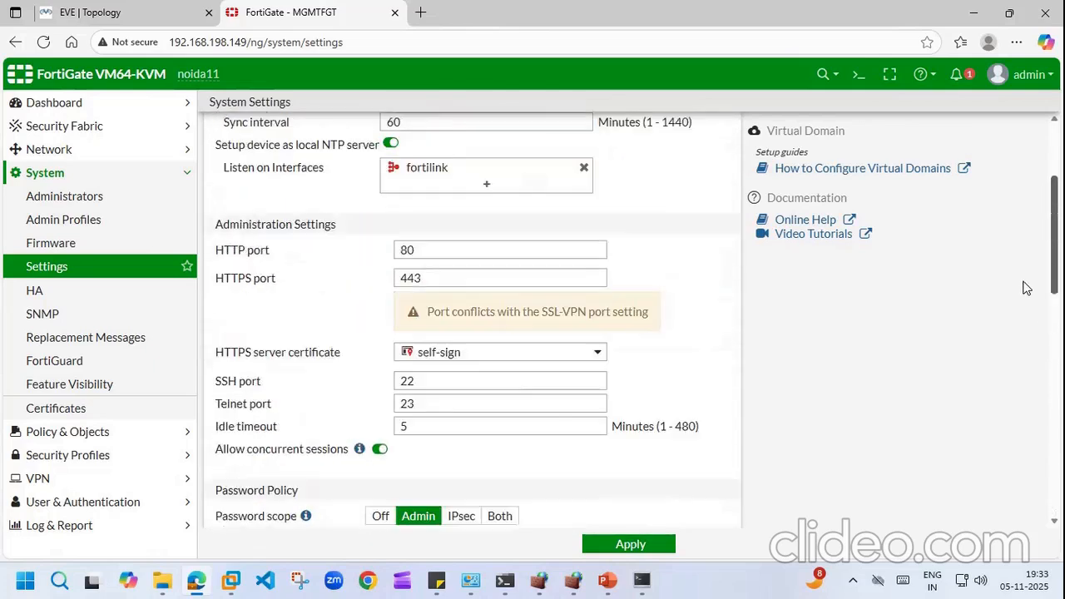
pyautogui.scroll(-11, 1037, 322)
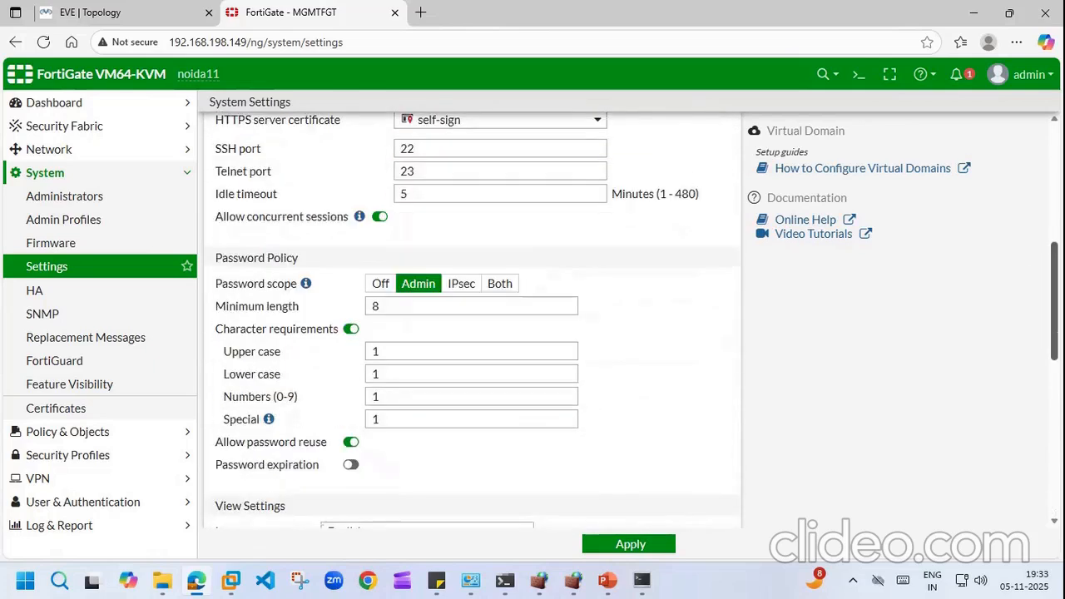
pyautogui.scroll(-9, 1037, 333)
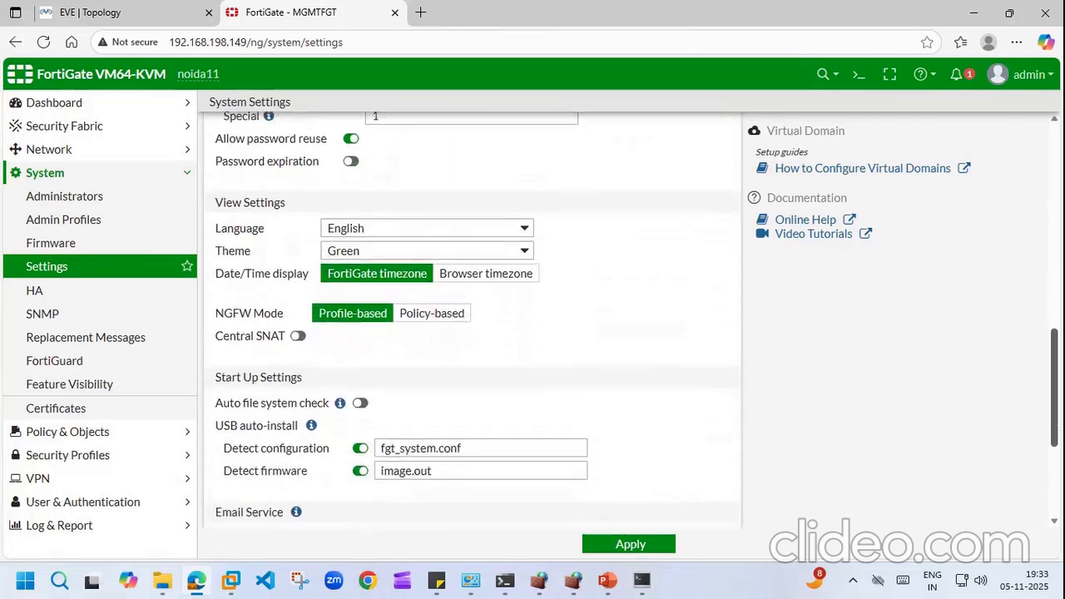
pyautogui.scroll(10, 471, 320)
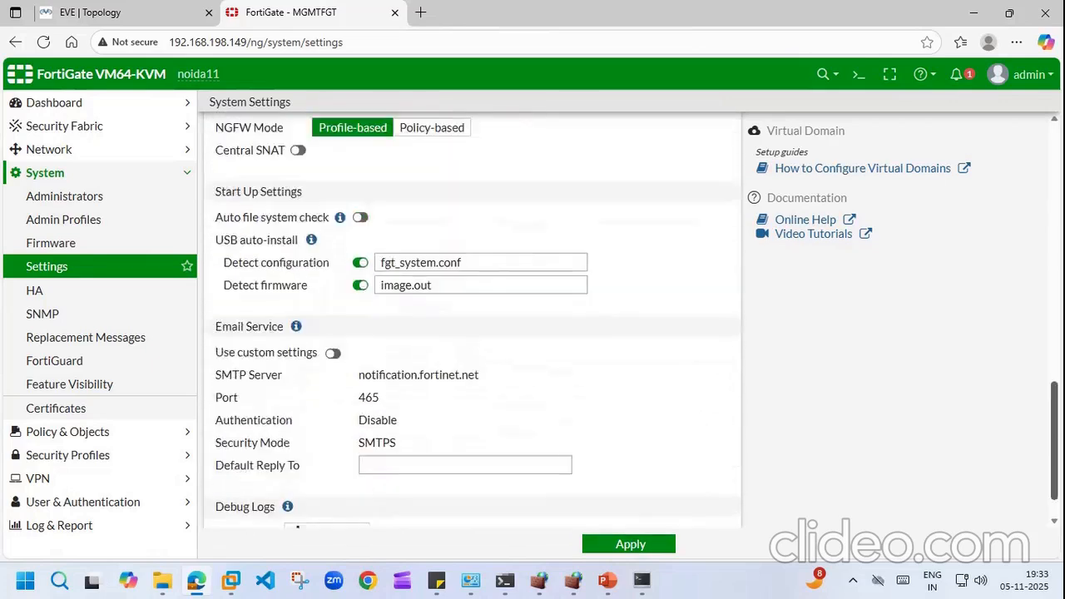
pyautogui.scroll(2, 725, 308)
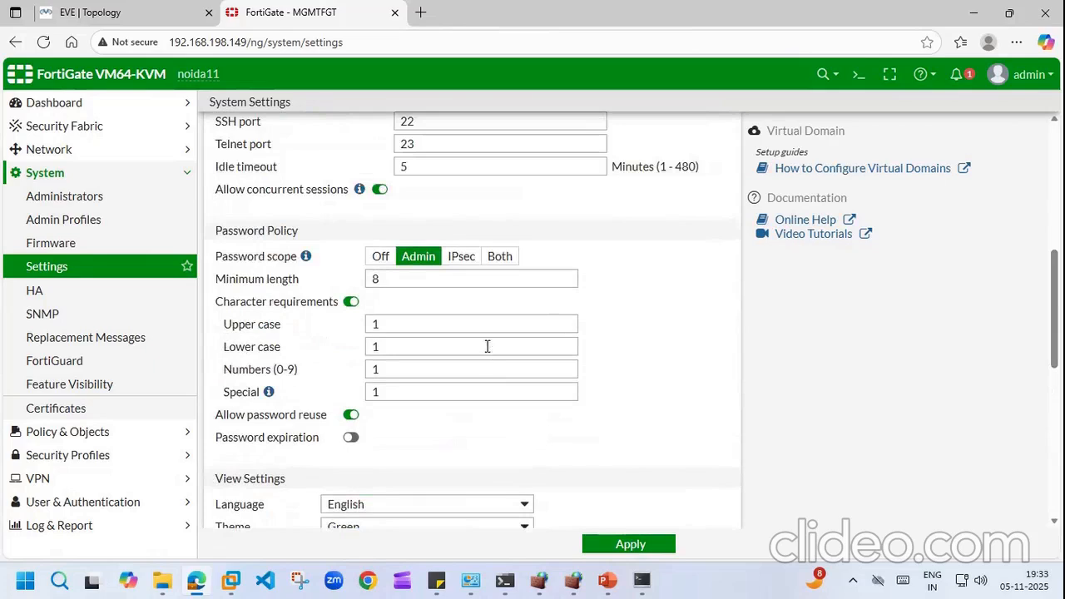
pyautogui.click(349, 306)
pyautogui.click(350, 325)
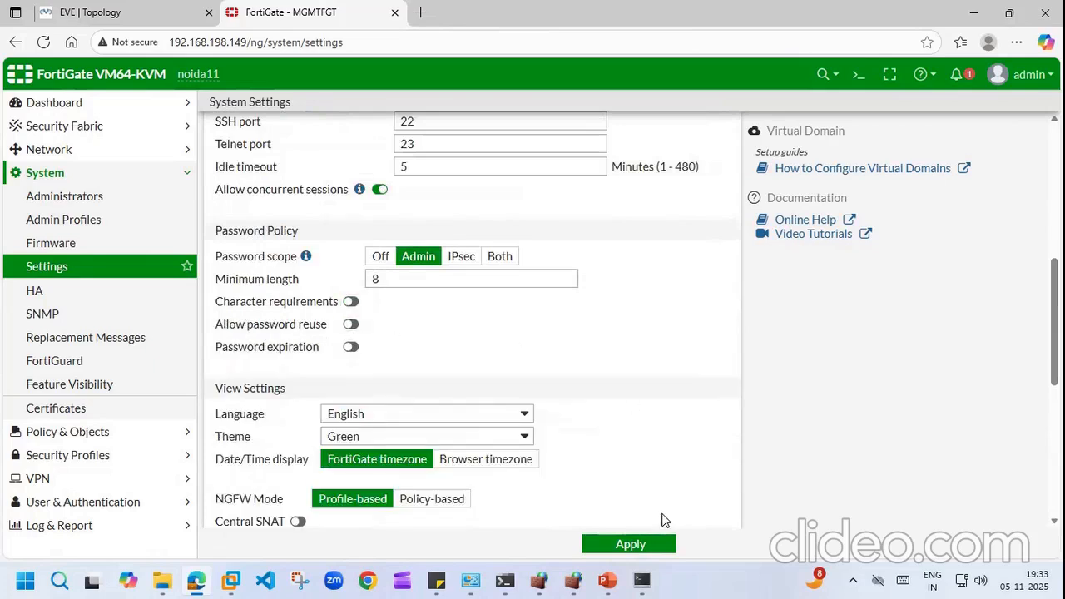
pyautogui.moveTo(1054, 329); pyautogui.dragTo(1055, 222)
# Step: Change the administrator HTTP port to 8080, apply it, and reload the page
pyautogui.click(429, 339)
pyautogui.write('8080')
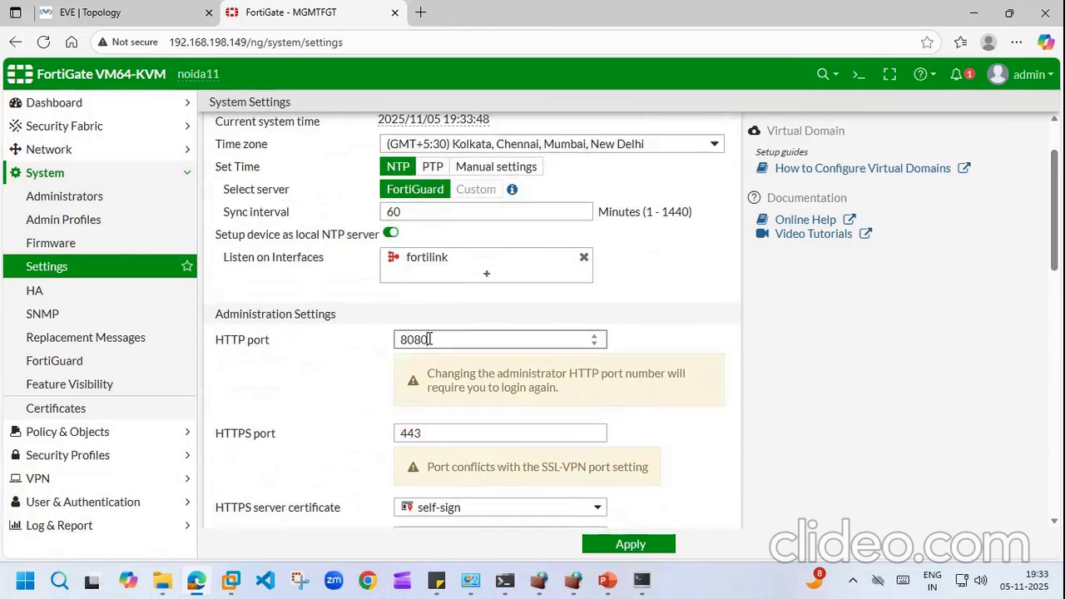
pyautogui.click(643, 551)
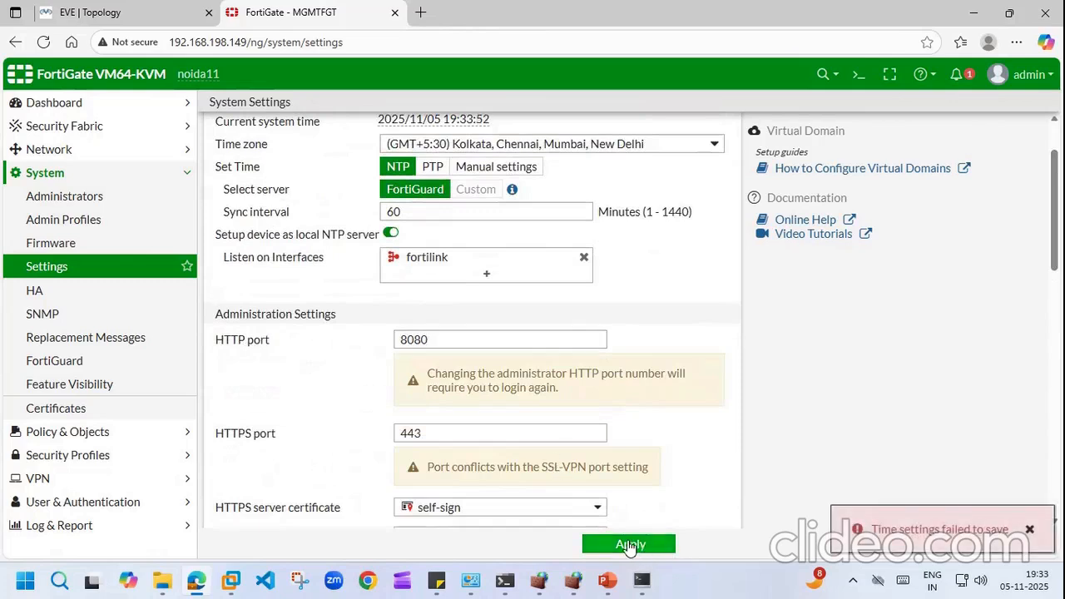
pyautogui.click(630, 545)
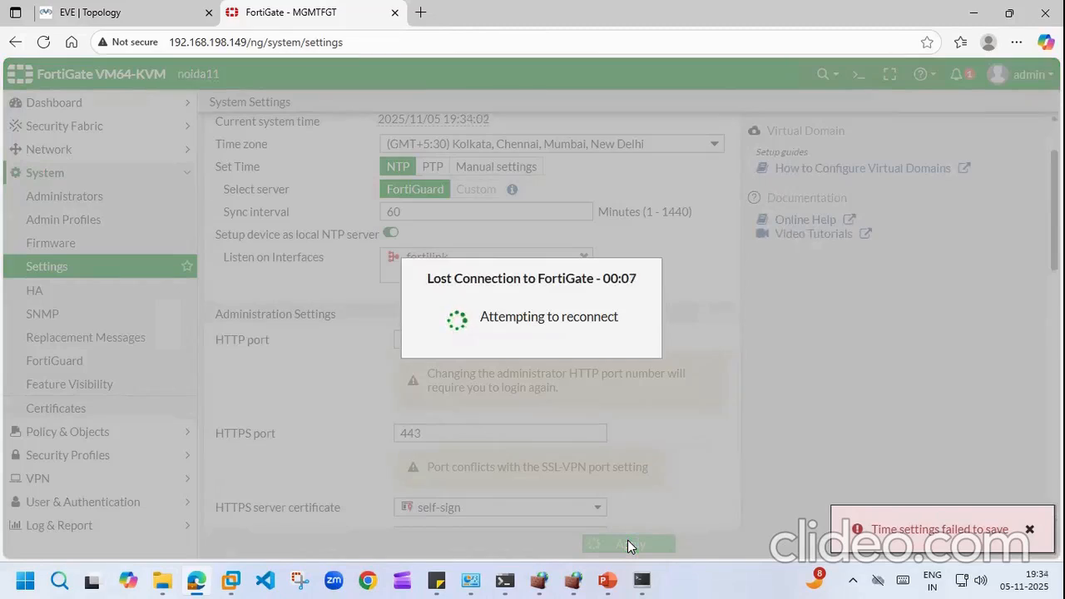
pyautogui.click(44, 42)
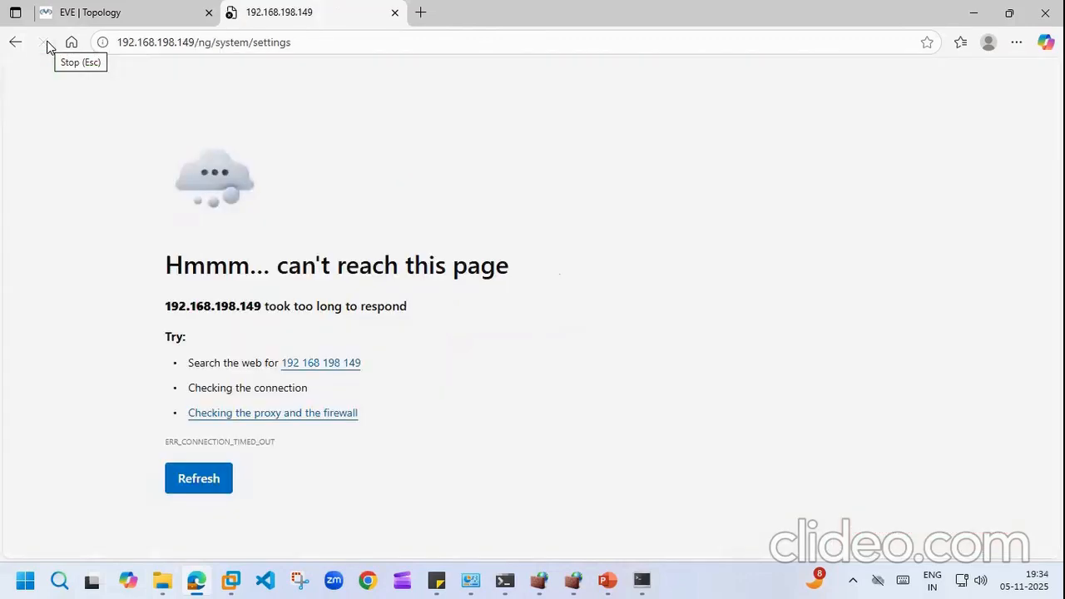
pyautogui.click(43, 42)
pyautogui.click(322, 42)
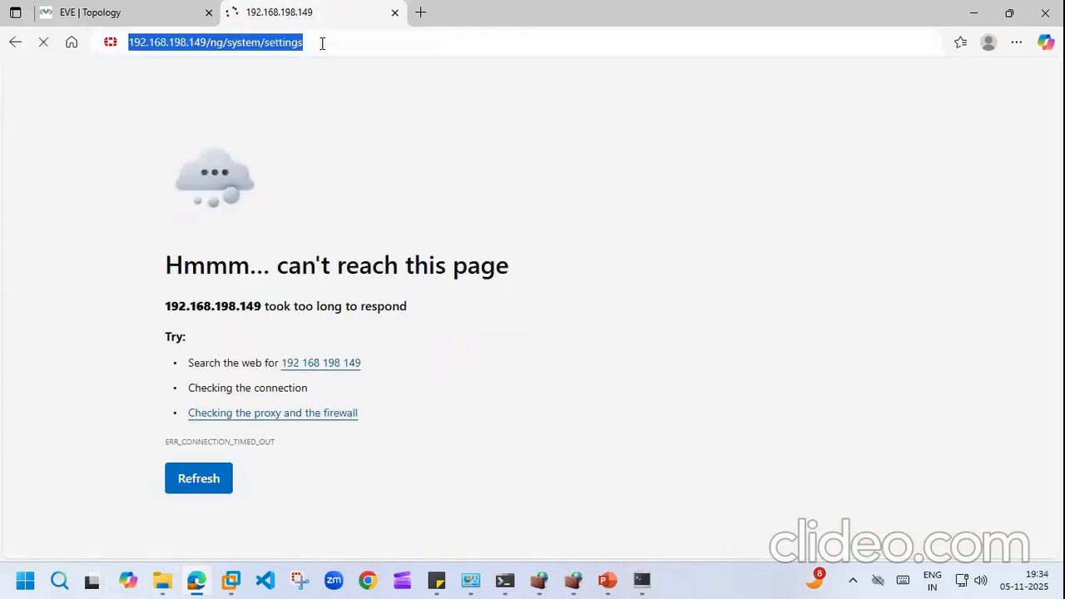
pyautogui.click(322, 42)
pyautogui.press('BackSpace')
pyautogui.press('BackSpace')
pyautogui.press('BackSpace')
pyautogui.press('BackSpace')
pyautogui.press('BackSpace')
pyautogui.press('BackSpace')
pyautogui.press('BackSpace')
pyautogui.press('BackSpace')
pyautogui.press('BackSpace')
pyautogui.press('BackSpace')
pyautogui.press('BackSpace')
pyautogui.press('BackSpace')
pyautogui.press('BackSpace')
pyautogui.press('BackSpace')
pyautogui.press('BackSpace')
pyautogui.press('BackSpace')
pyautogui.press('BackSpace')
pyautogui.press('BackSpace')
pyautogui.press('BackSpace')
pyautogui.press('BackSpace')
pyautogui.press('BackSpace')
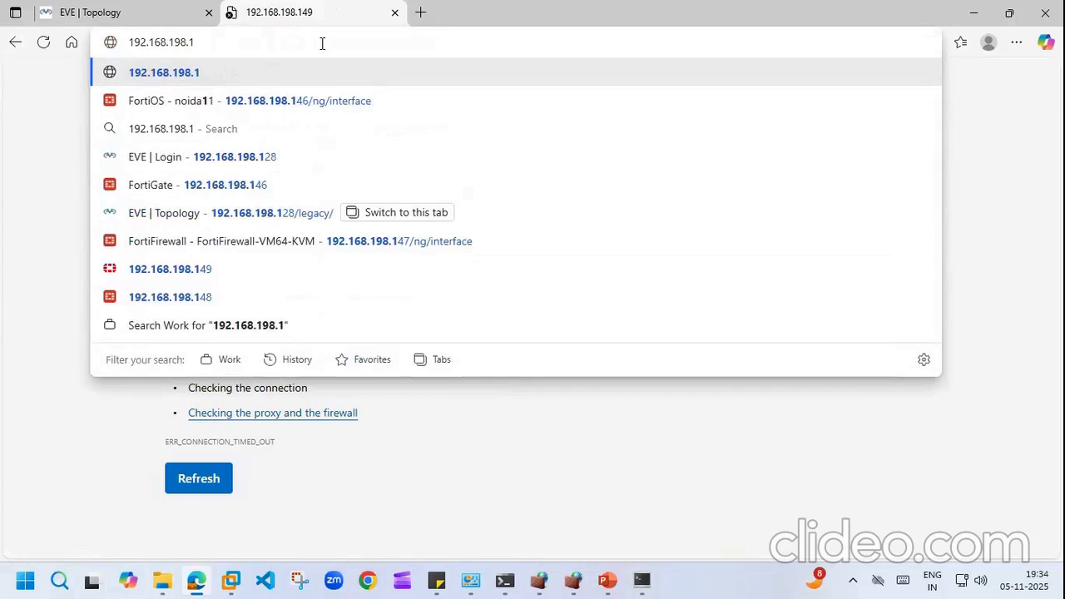
pyautogui.write('49:8080')
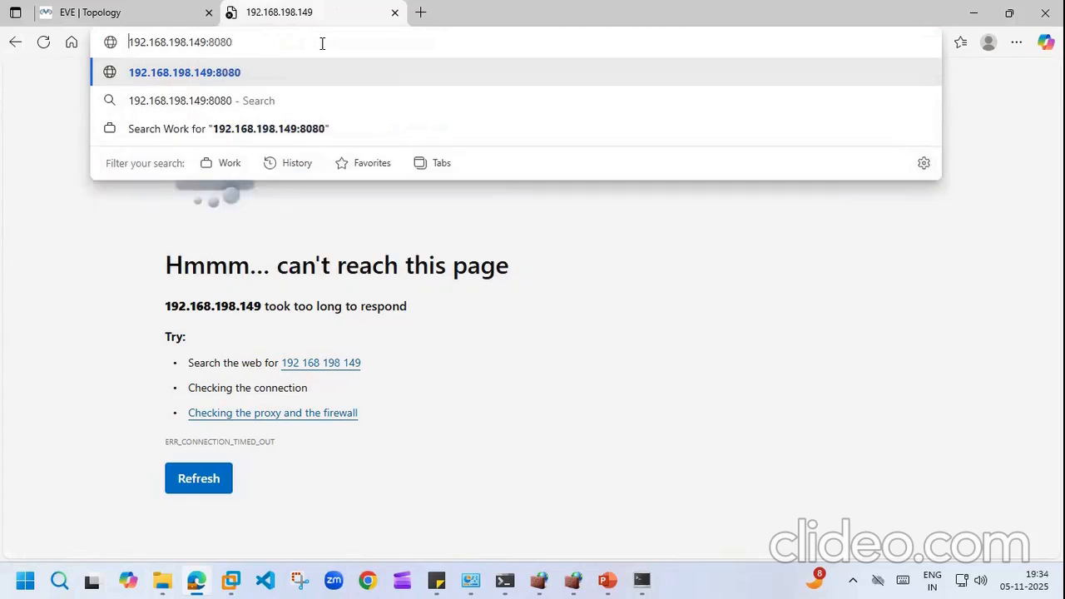
pyautogui.press('Home')
pyautogui.write('http')
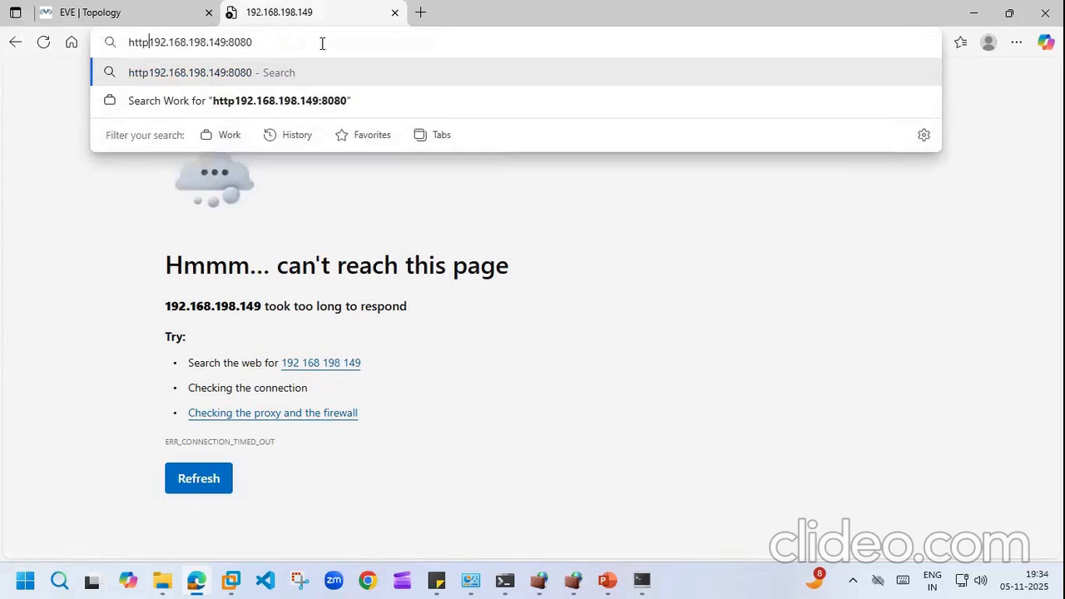
pyautogui.write('://')
pyautogui.press('Return')
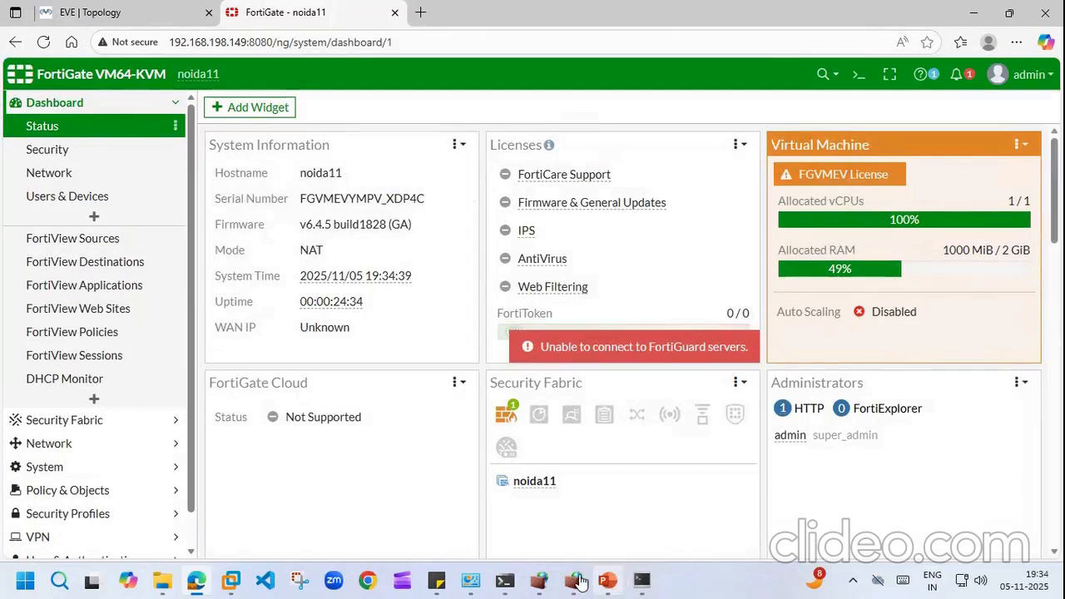
# Step: Open the topic-list sticky note and look over the disclaimer and banner line
pyautogui.click(437, 581)
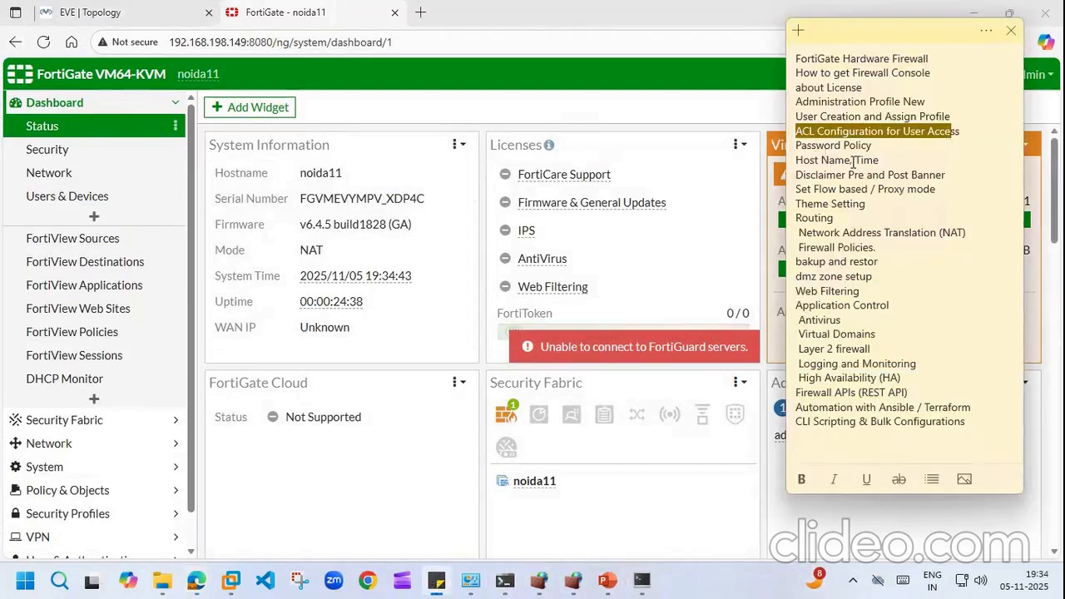
pyautogui.moveTo(949, 174); pyautogui.dragTo(815, 177)
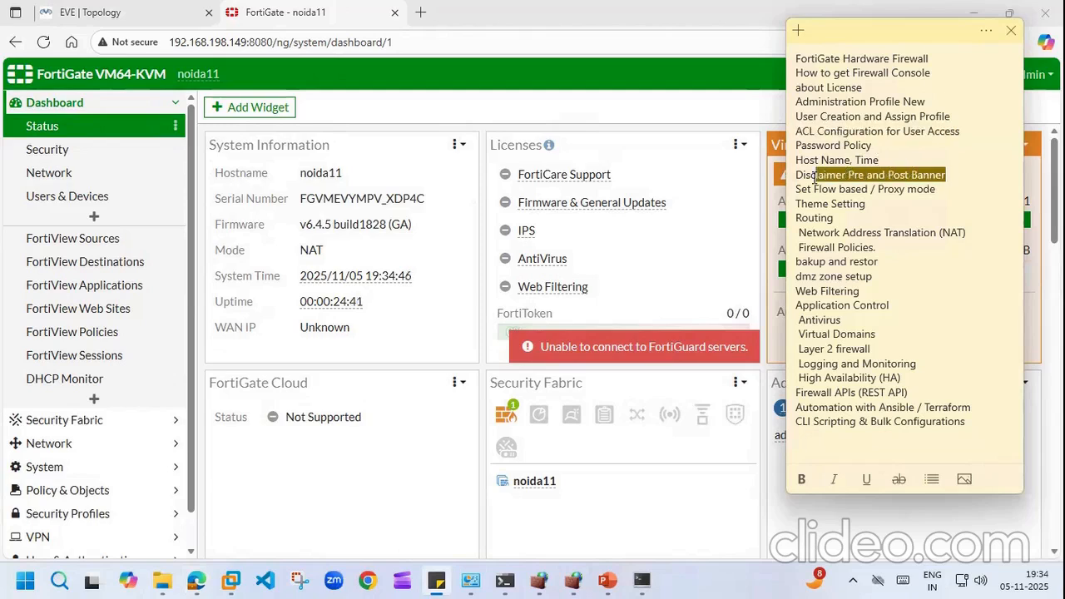
pyautogui.click(930, 222)
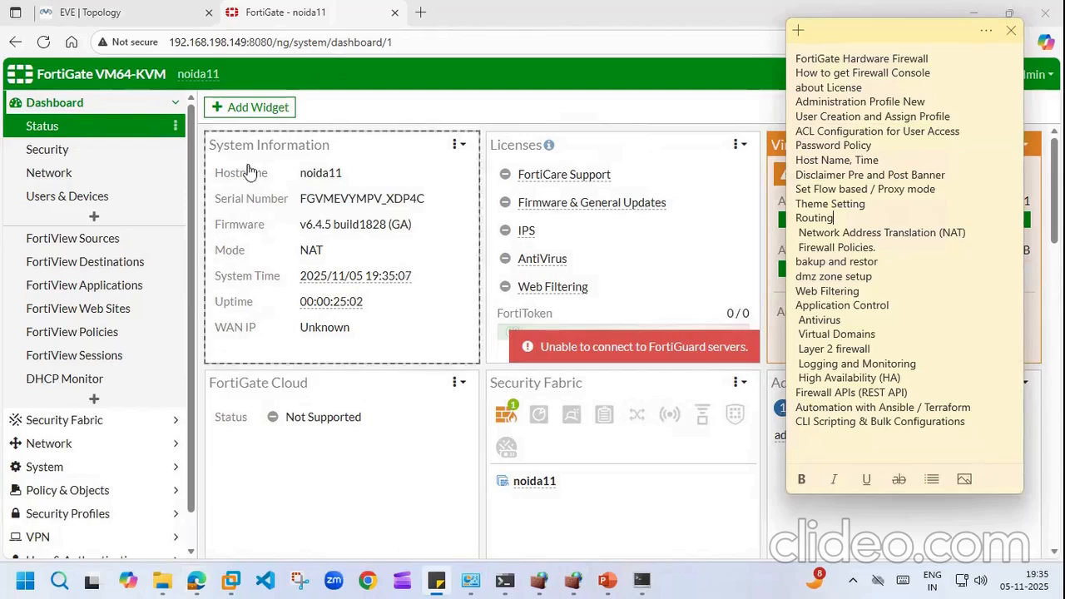
# Step: Navigate the sidebar to System > Replacement Messages
pyautogui.click(177, 105)
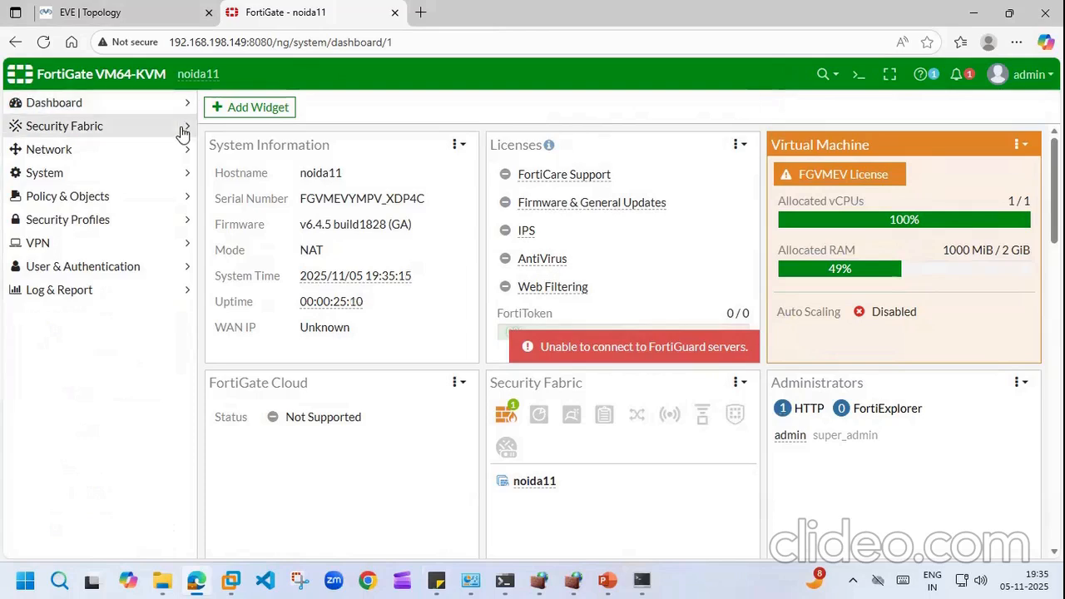
pyautogui.click(182, 129)
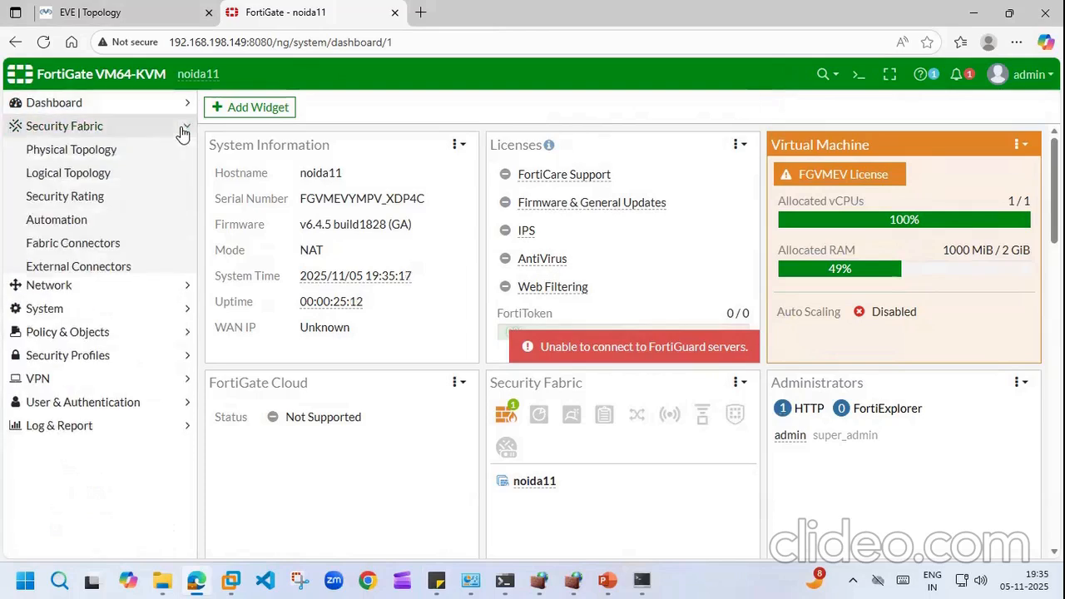
pyautogui.click(182, 129)
pyautogui.click(190, 176)
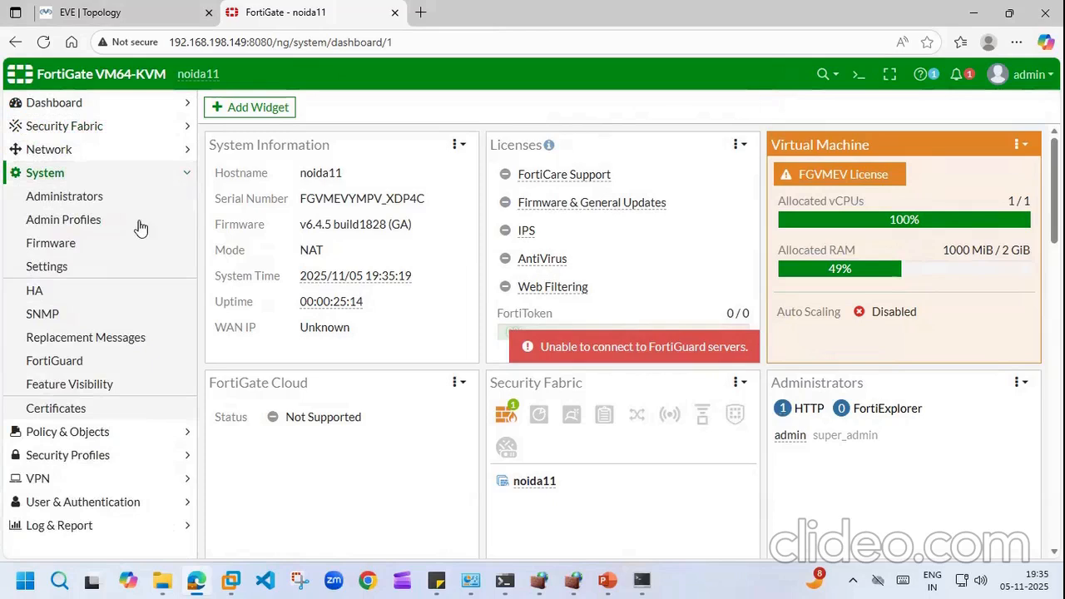
pyautogui.click(107, 338)
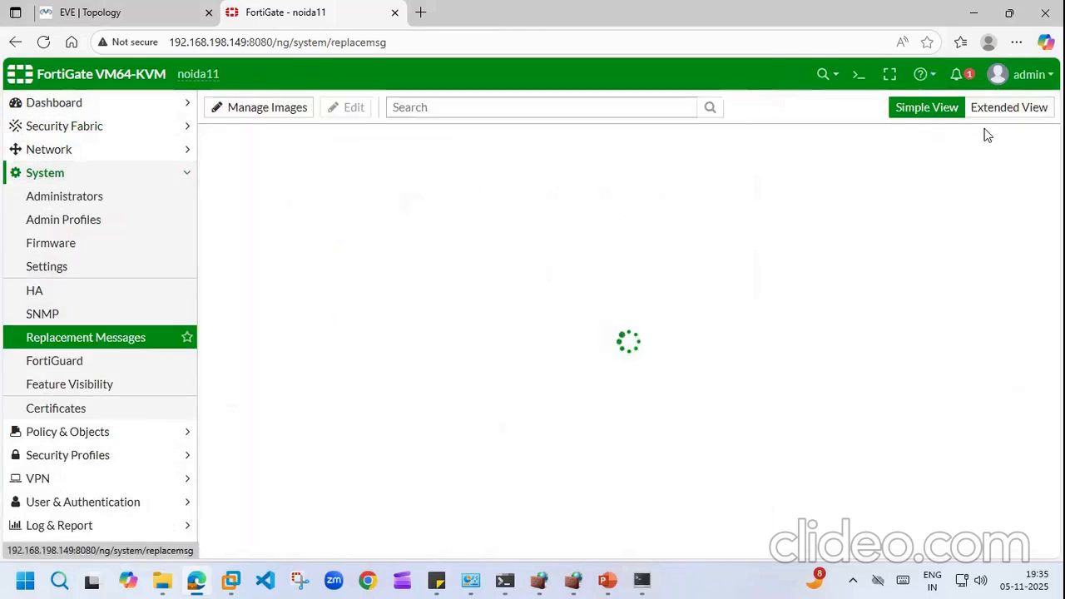
# Step: Save the Post-login Disclaimer Message from the extended view, then launch the CLI console
pyautogui.click(1001, 114)
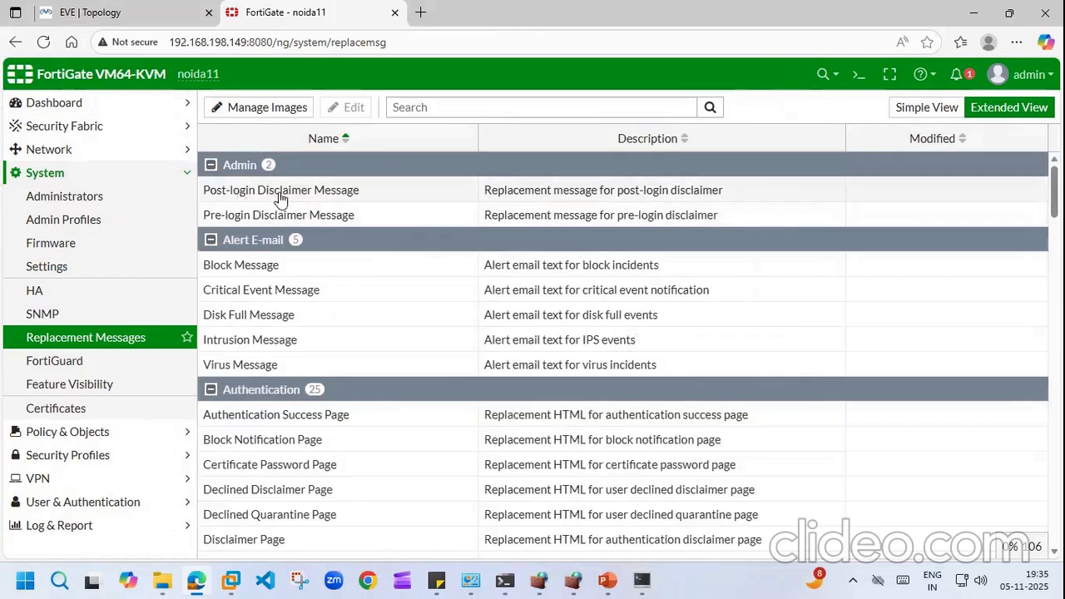
pyautogui.doubleClick(280, 199)
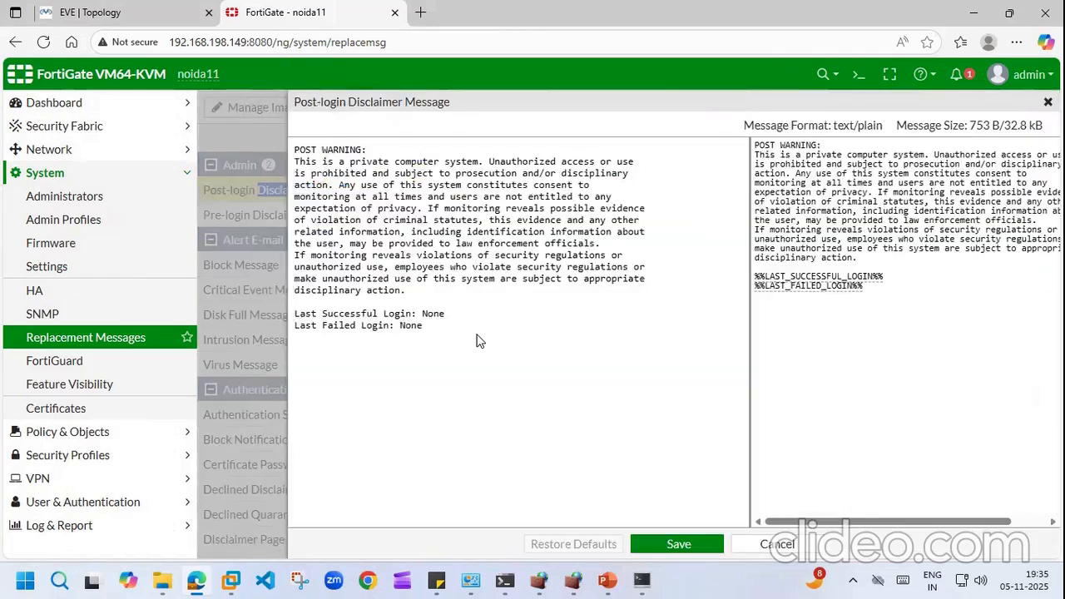
pyautogui.click(680, 542)
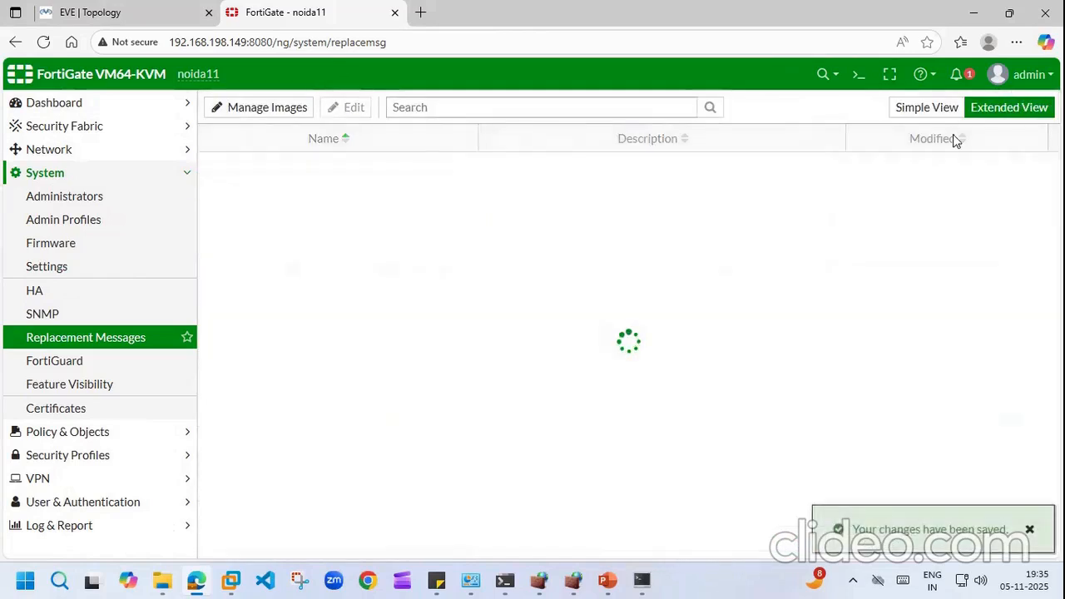
pyautogui.click(859, 76)
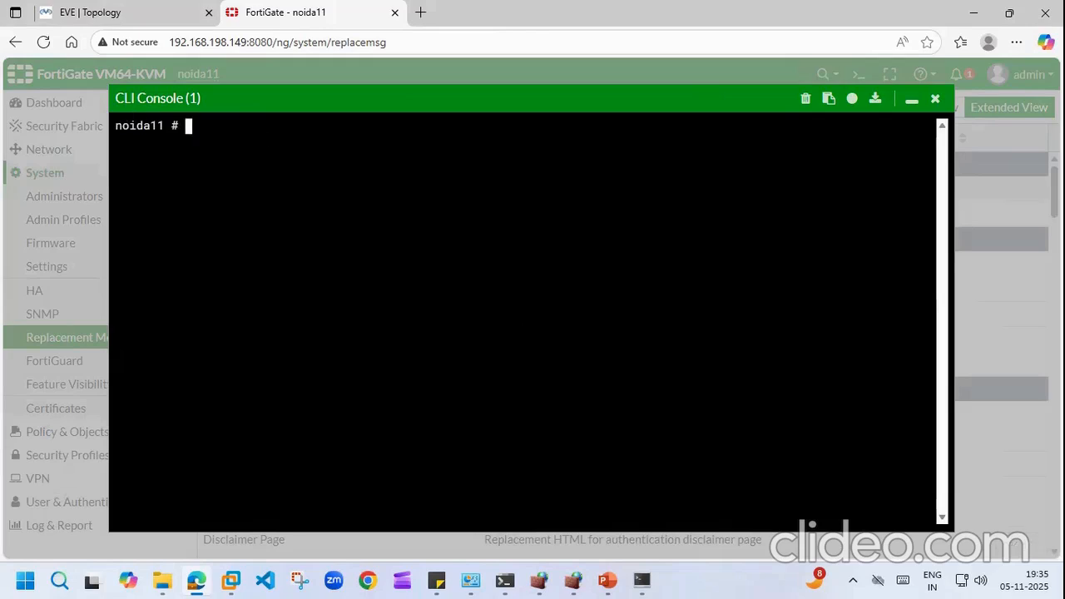
# Step: Under config system global, set post-login-banner enable, end, and close the console
pyautogui.write('config  system global')
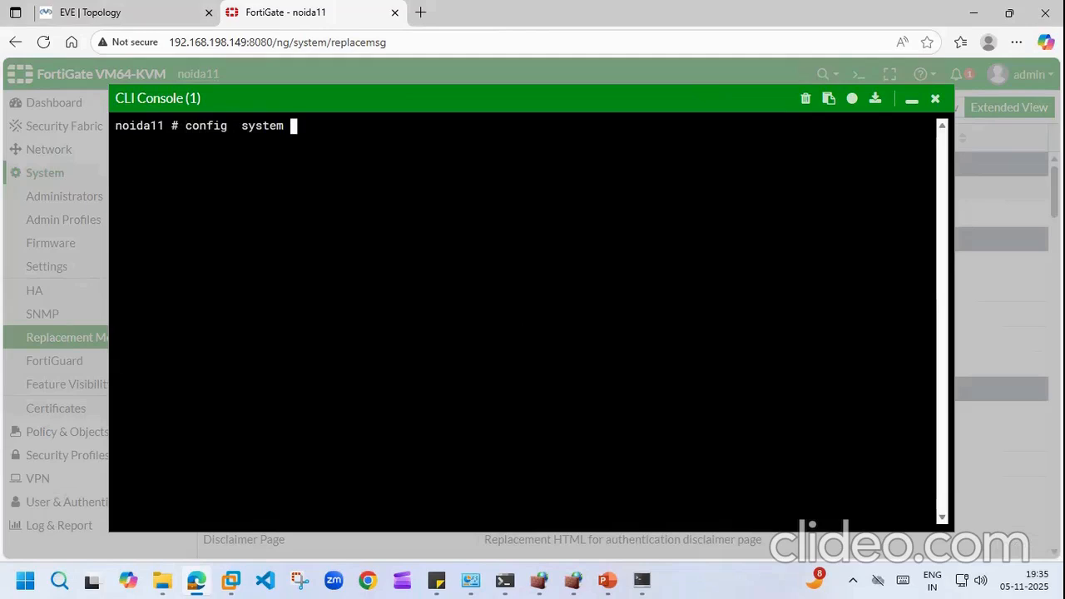
pyautogui.press('Return')
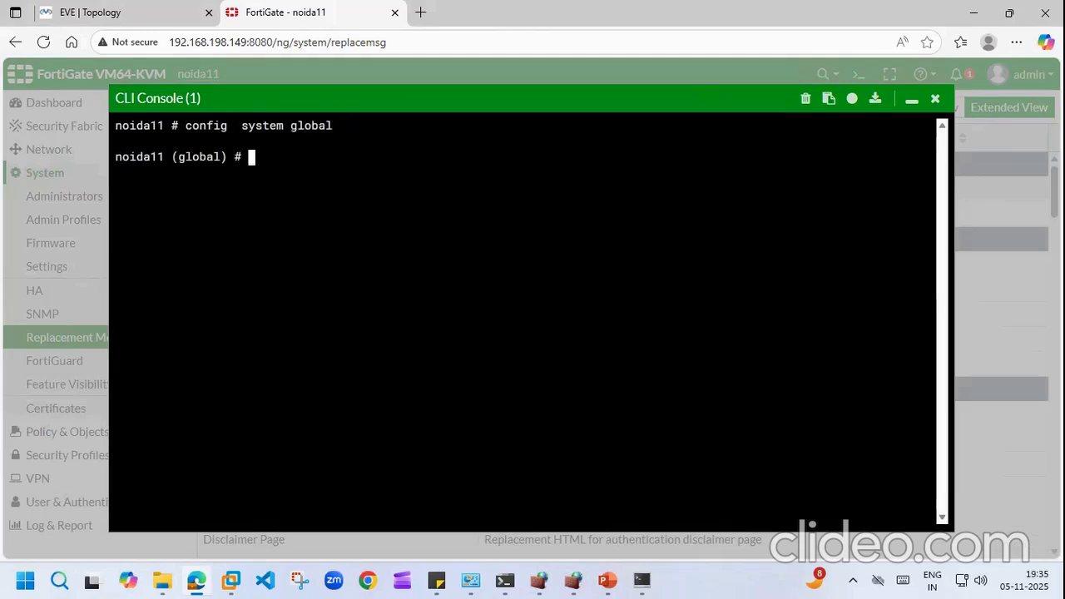
pyautogui.write('set pos')
pyautogui.press('Tab')
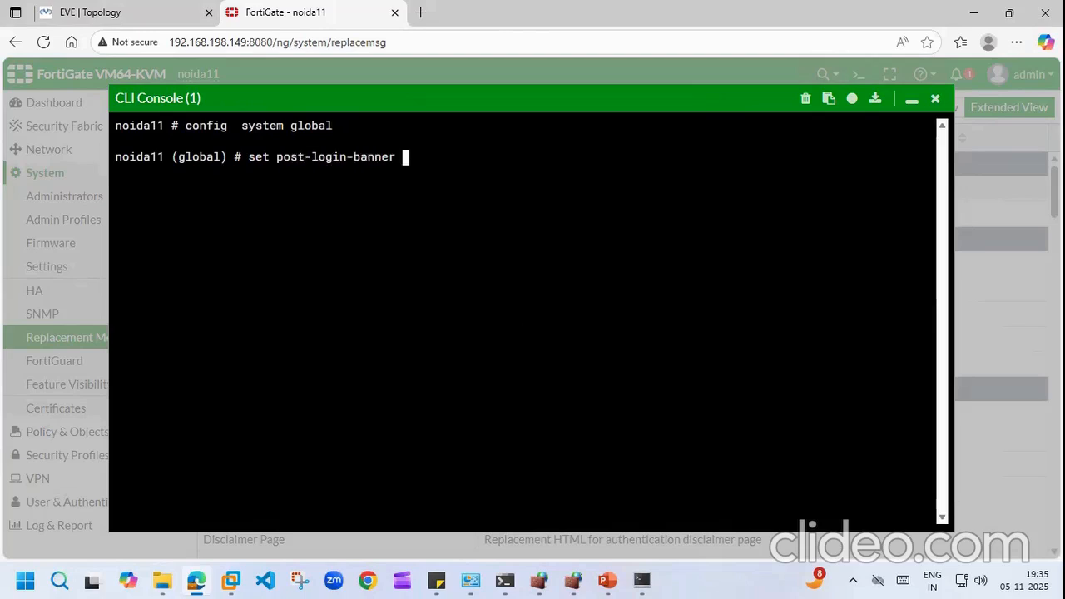
pyautogui.press('Return')
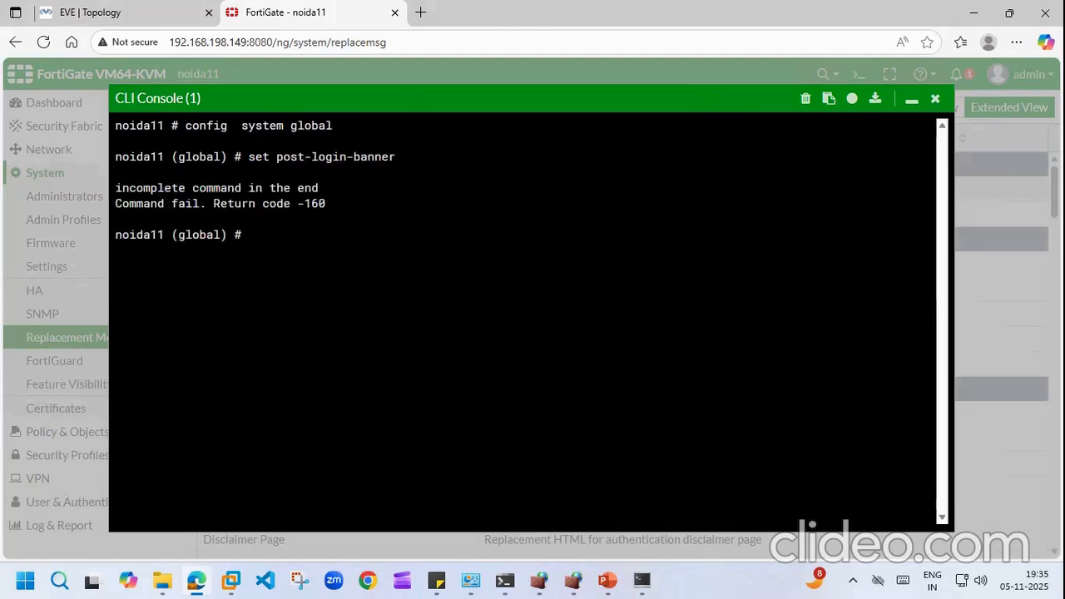
pyautogui.press('Up')
pyautogui.write('eb')
pyautogui.press('BackSpace')
pyautogui.write('nable')
pyautogui.press('Return')
pyautogui.write('end')
pyautogui.press('Return')
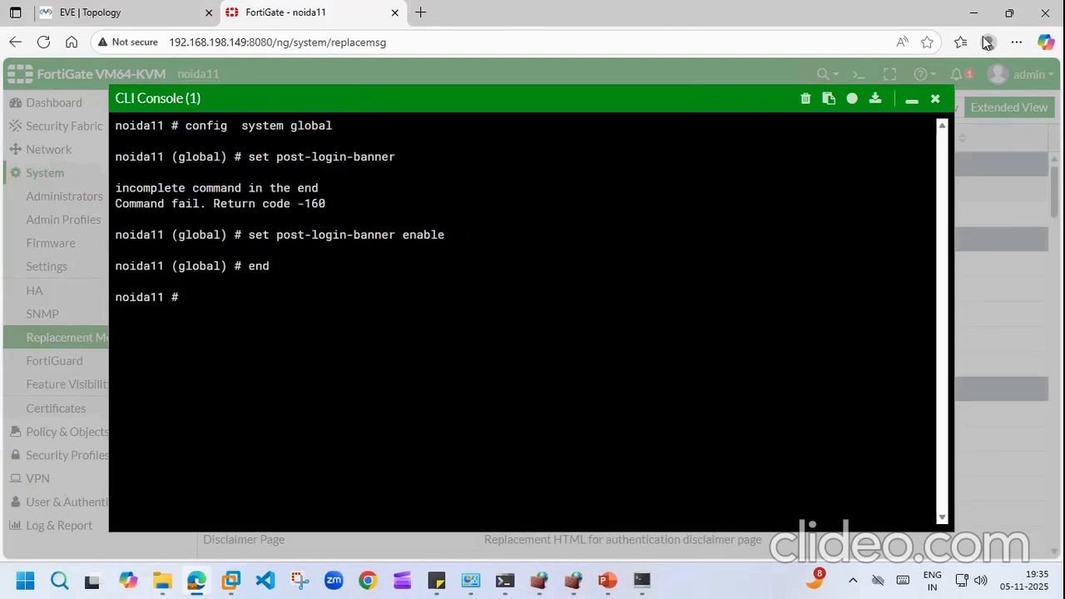
pyautogui.click(935, 98)
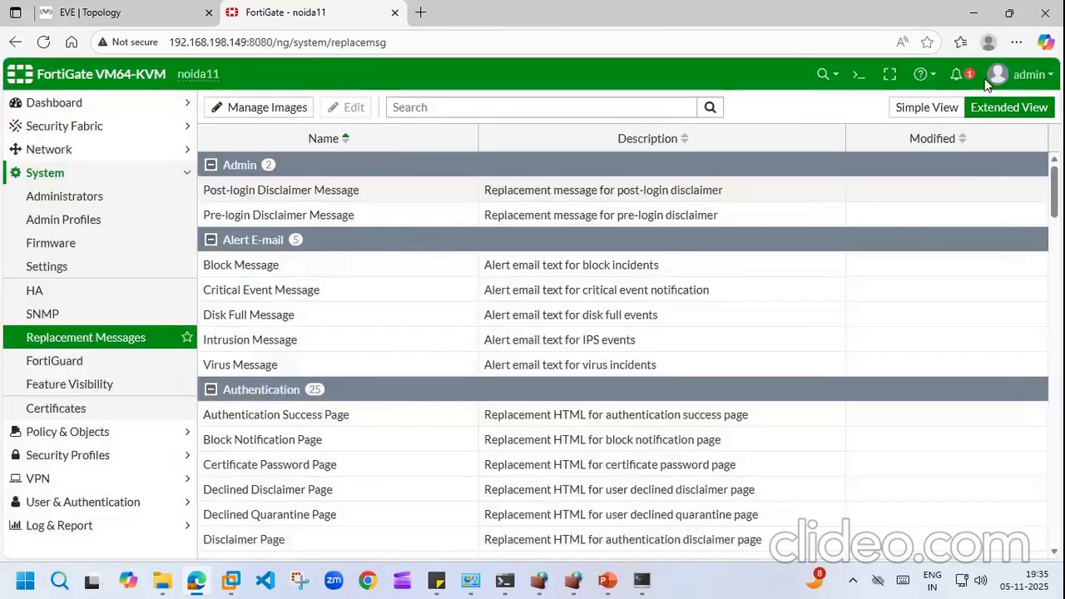
# Step: Log out from the admin menu and log back in as admin
pyautogui.click(1007, 74)
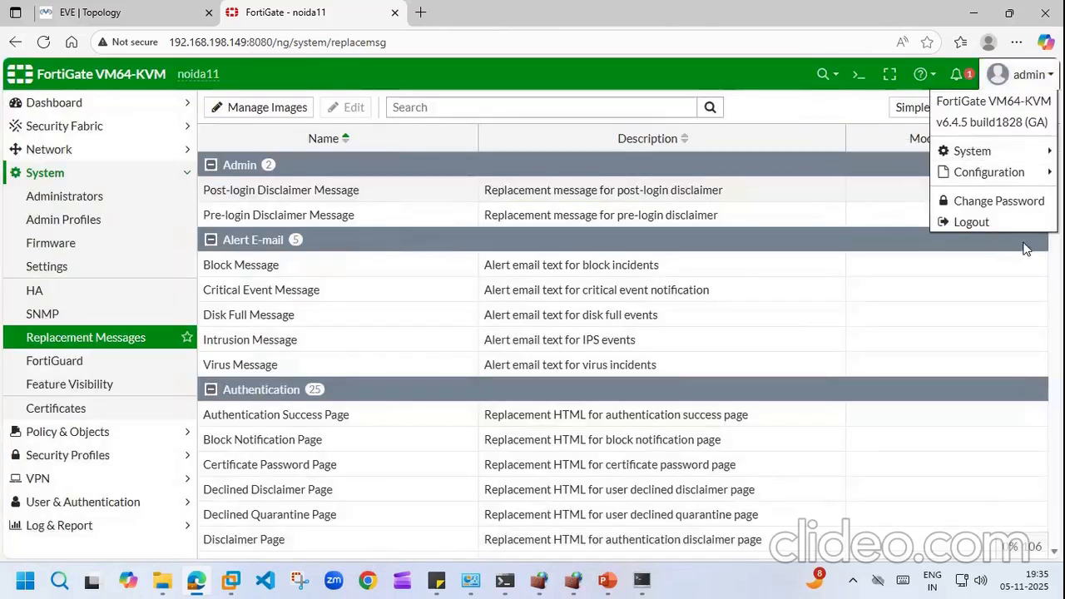
pyautogui.click(974, 223)
pyautogui.click(466, 290)
pyautogui.write('admin')
pyautogui.press('Tab')
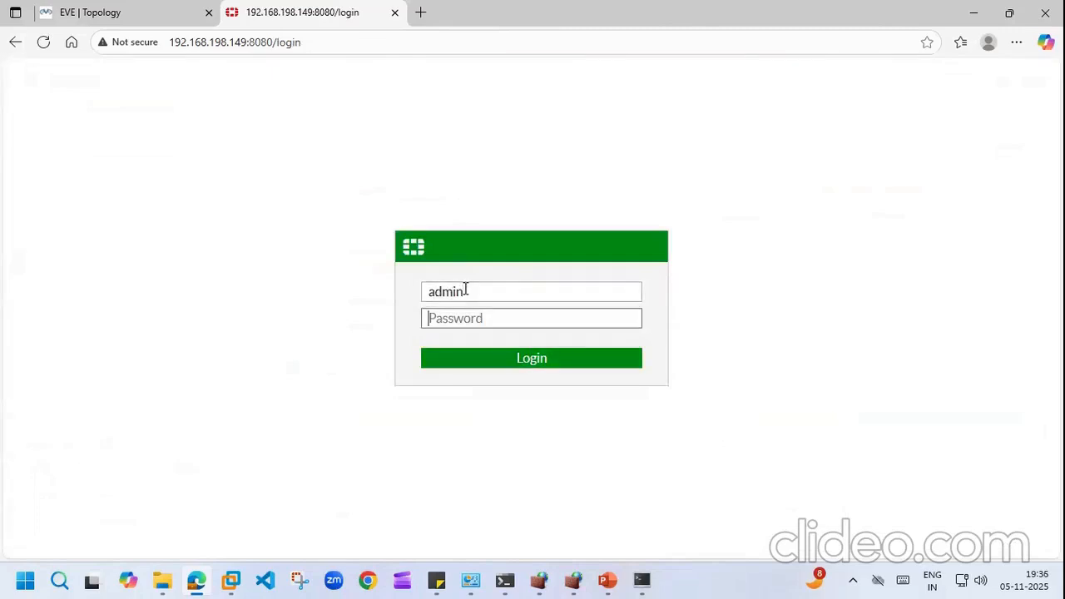
pyautogui.write('••')
pyautogui.write('••••••')
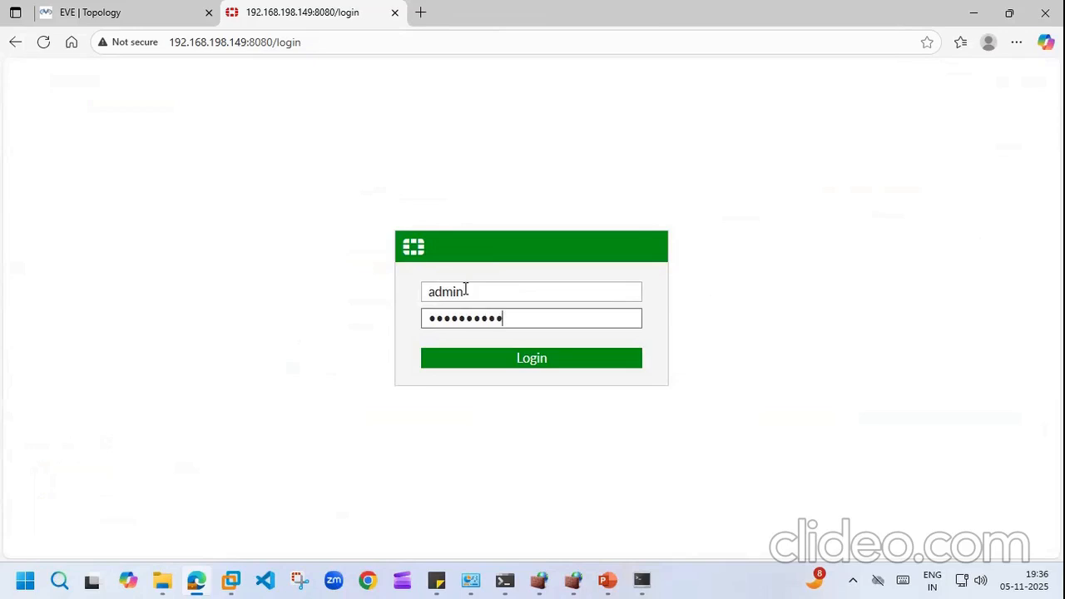
pyautogui.click(531, 359)
# Step: Fill in the old, new and confirm password fields, submit, and re-enter the old password
pyautogui.click(429, 370)
pyautogui.write('•••••••')
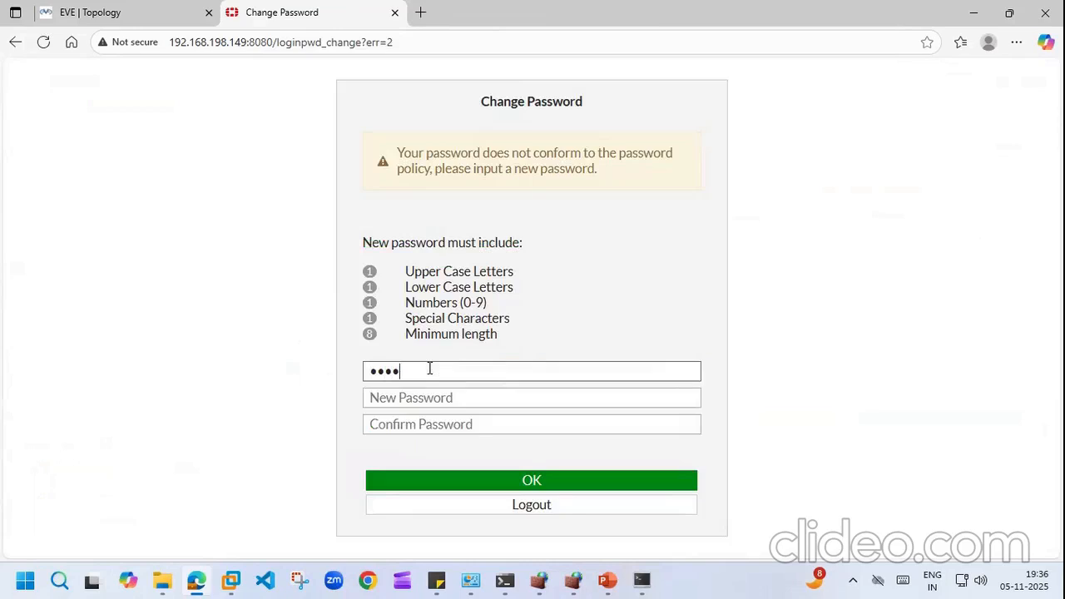
pyautogui.write('••')
pyautogui.press('Tab')
pyautogui.write('••••••••')
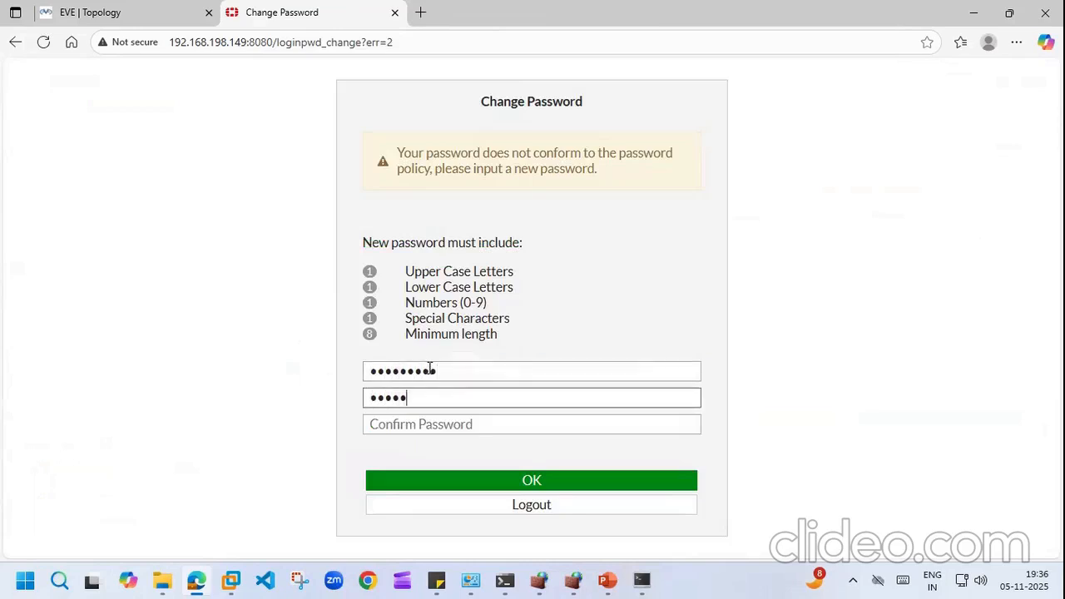
pyautogui.write('••')
pyautogui.click(424, 422)
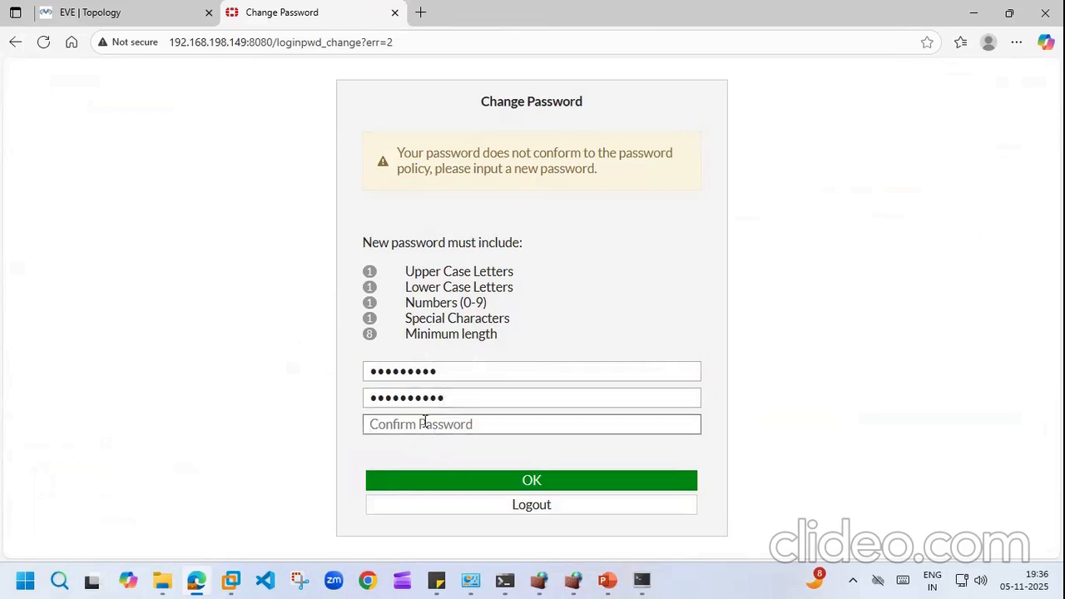
pyautogui.write('••••')
pyautogui.press('BackSpace')
pyautogui.press('BackSpace')
pyautogui.press('BackSpace')
pyautogui.press('BackSpace')
pyautogui.write('••••••••••')
pyautogui.click(531, 481)
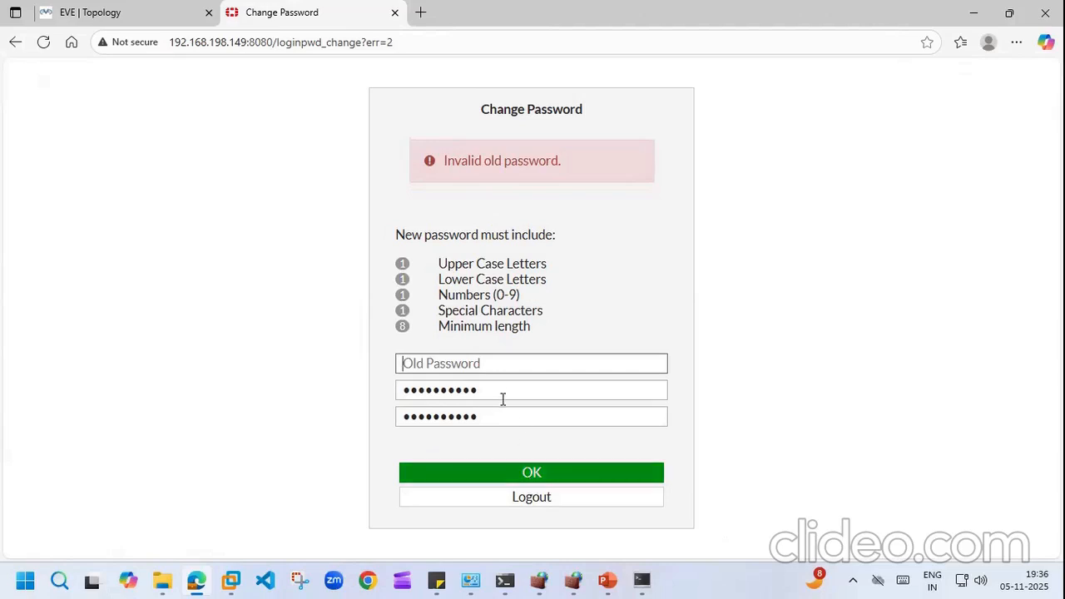
pyautogui.write('••••••••••')
# Step: Resubmit the password change and log in as admin with the new password
pyautogui.click(527, 473)
pyautogui.write('admin')
pyautogui.press('BackSpace')
pyautogui.press('BackSpace')
pyautogui.press('BackSpace')
pyautogui.press('BackSpace')
pyautogui.press('BackSpace')
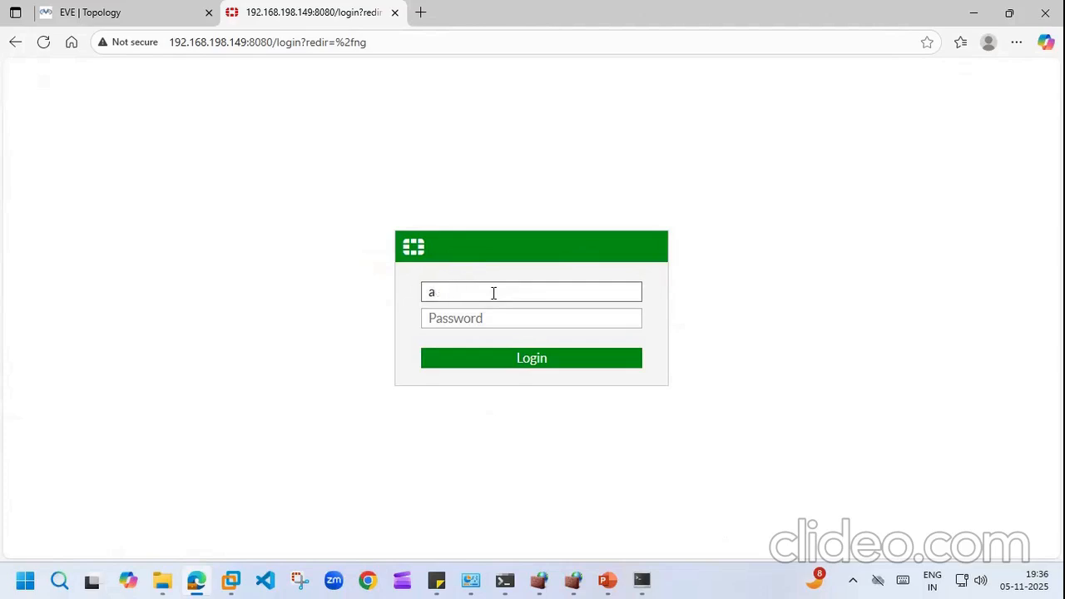
pyautogui.write('admin')
pyautogui.press('Tab')
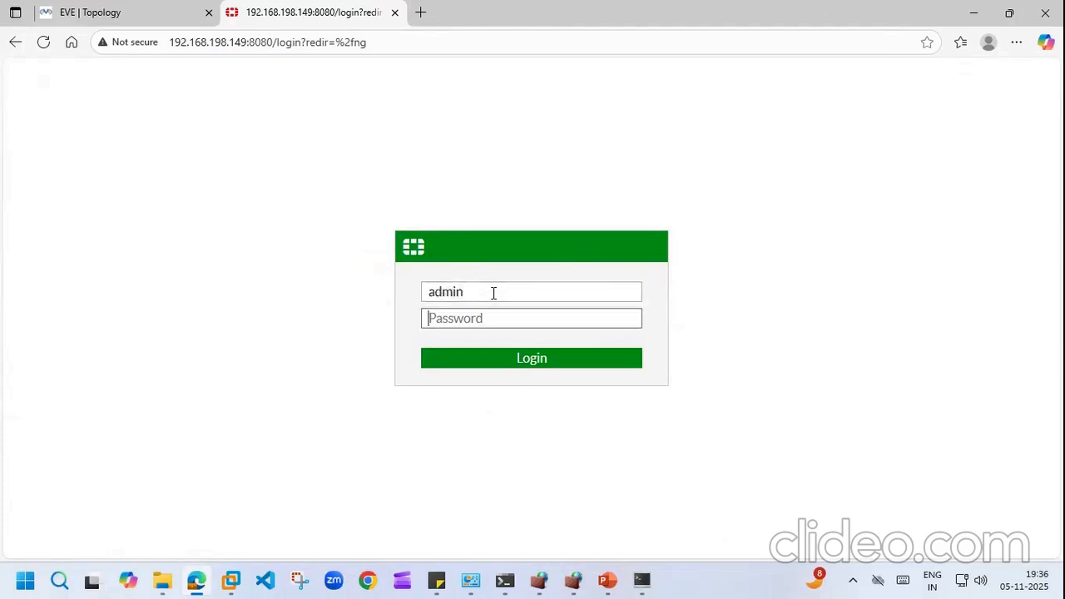
pyautogui.write('*********')
pyautogui.press('Return')
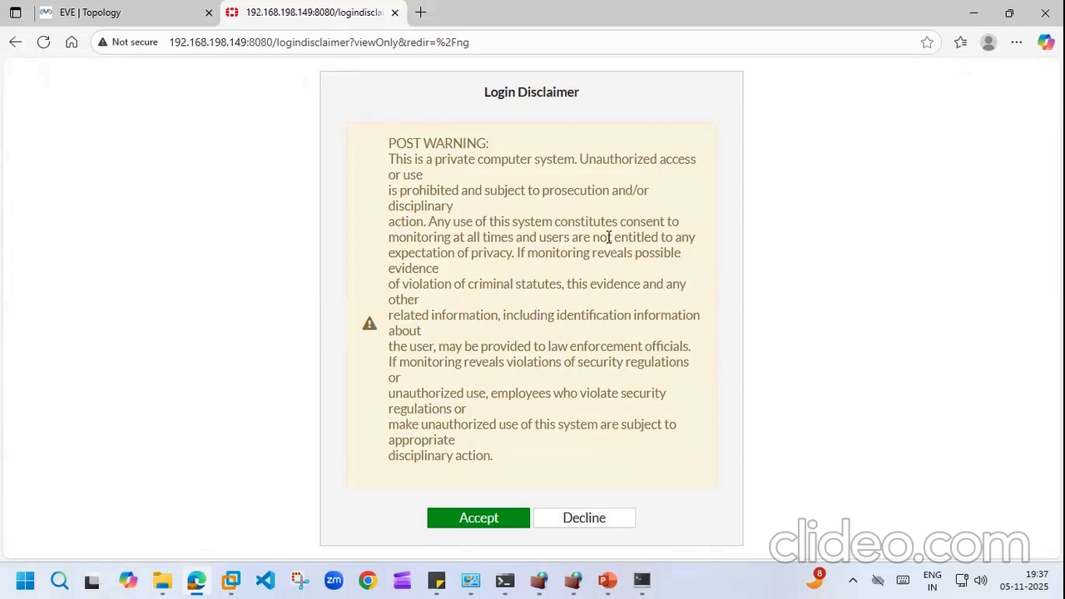
# Step: Accept the Login Disclaimer, dismiss the What's new dialog, and briefly open the CLI console
pyautogui.click(479, 522)
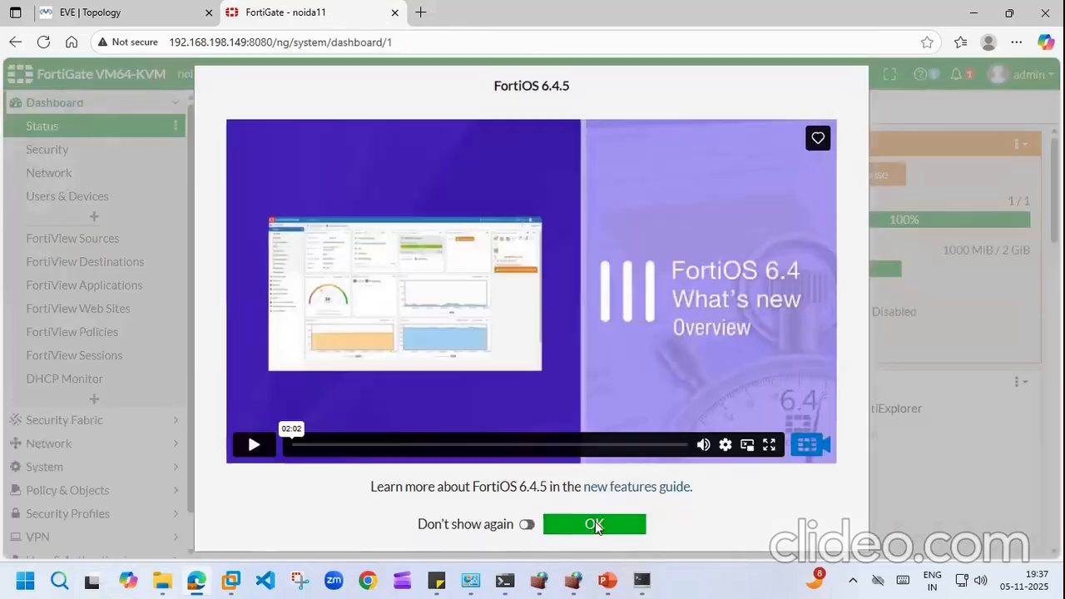
pyautogui.click(594, 524)
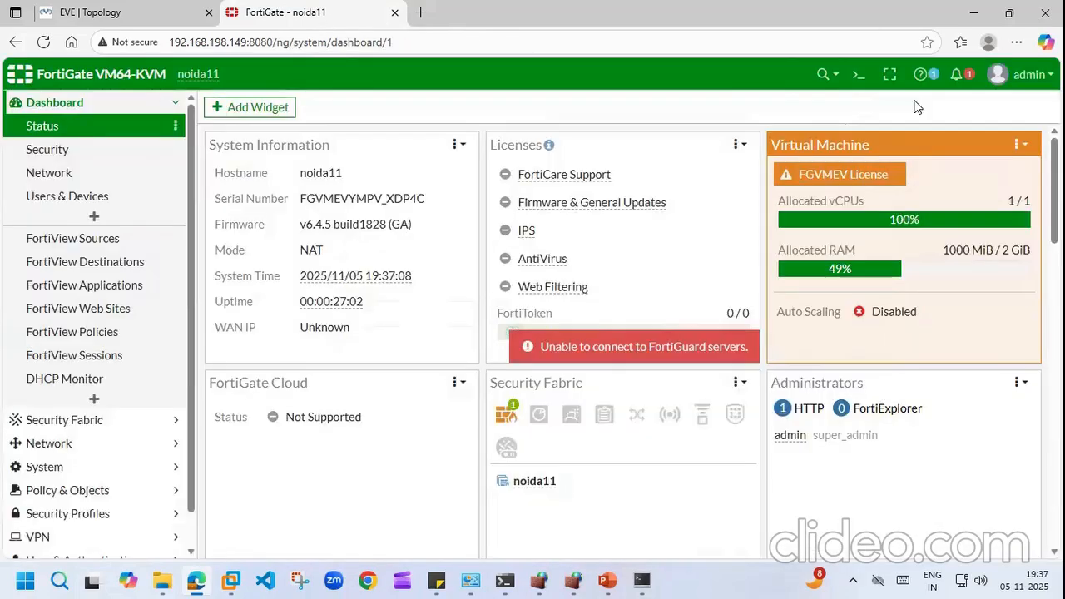
pyautogui.click(858, 75)
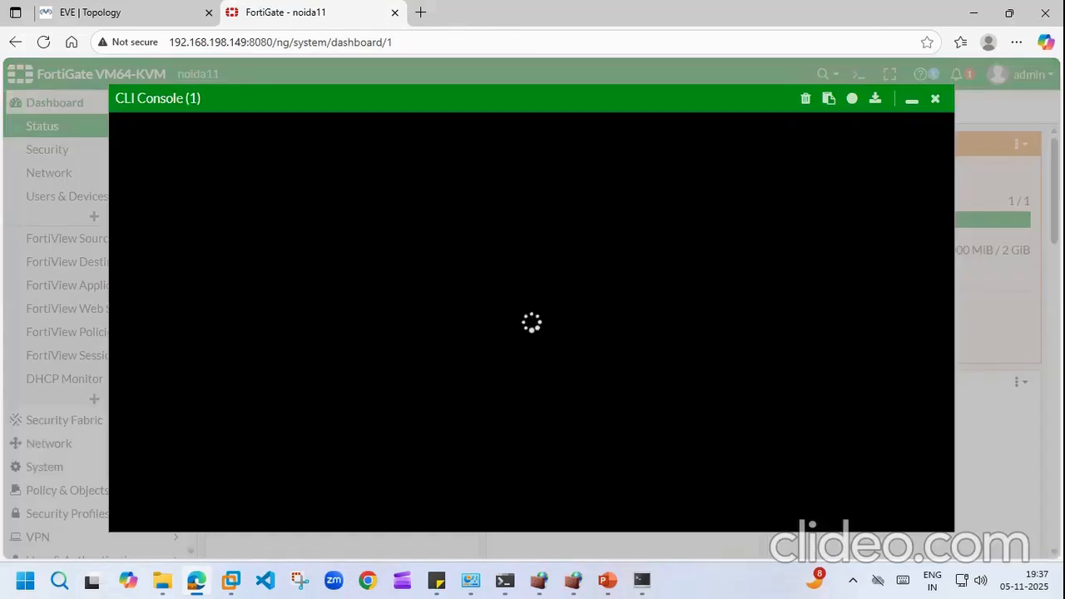
pyautogui.click(935, 98)
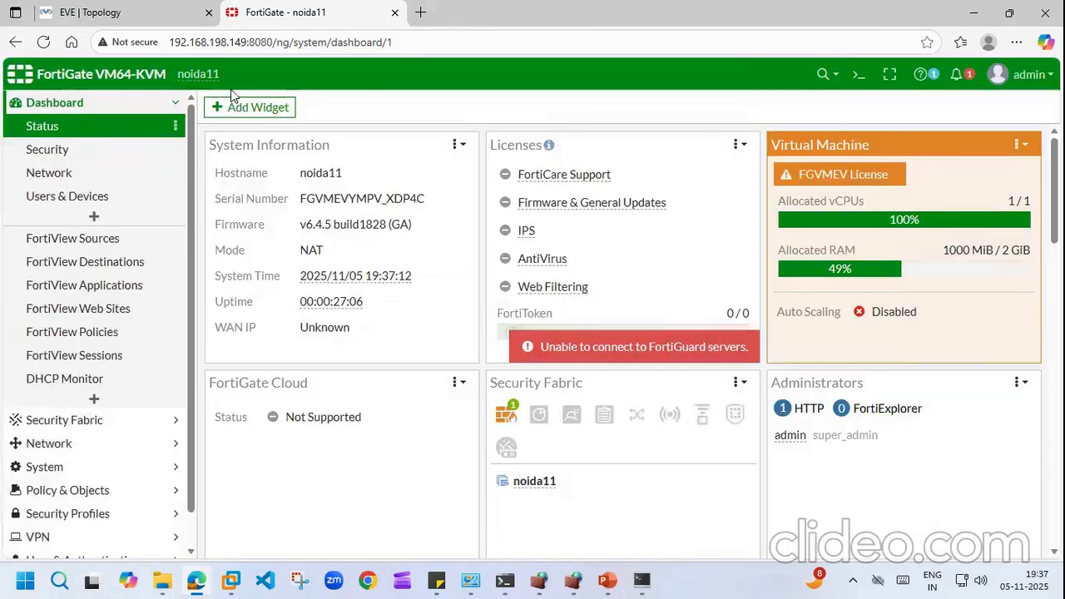
# Step: Open the Pre-login Disclaimer Message under System > Replacement Messages (extended view) and save it
pyautogui.click(175, 103)
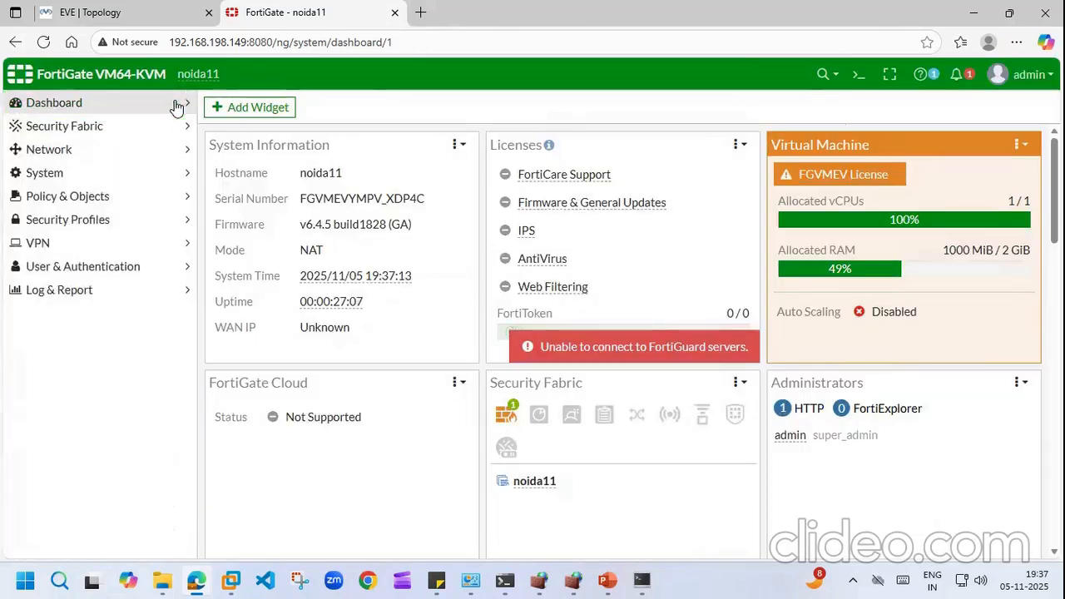
pyautogui.click(185, 173)
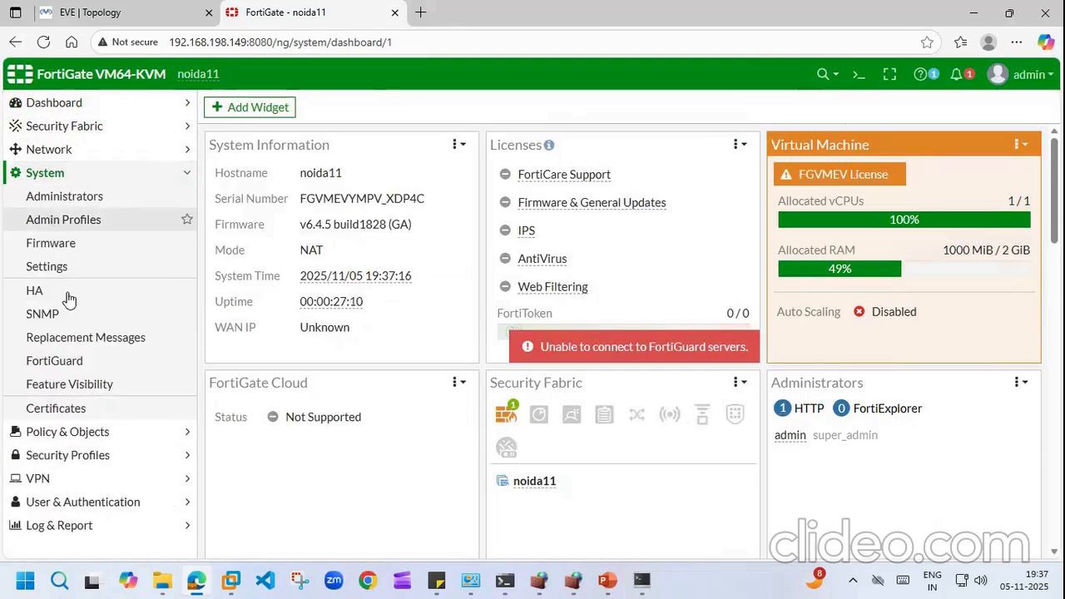
pyautogui.click(66, 341)
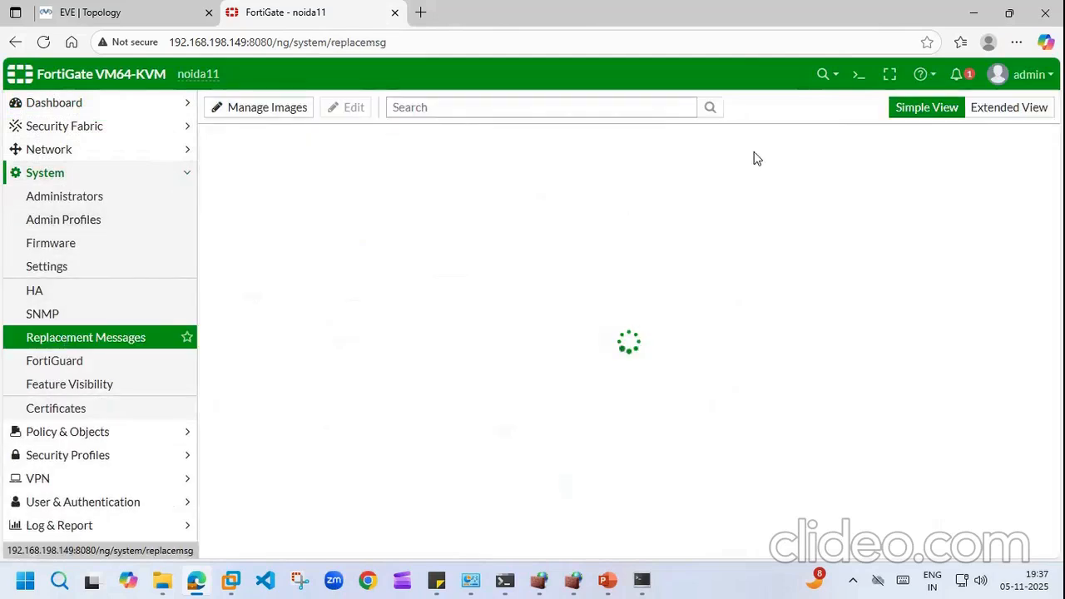
pyautogui.click(1007, 107)
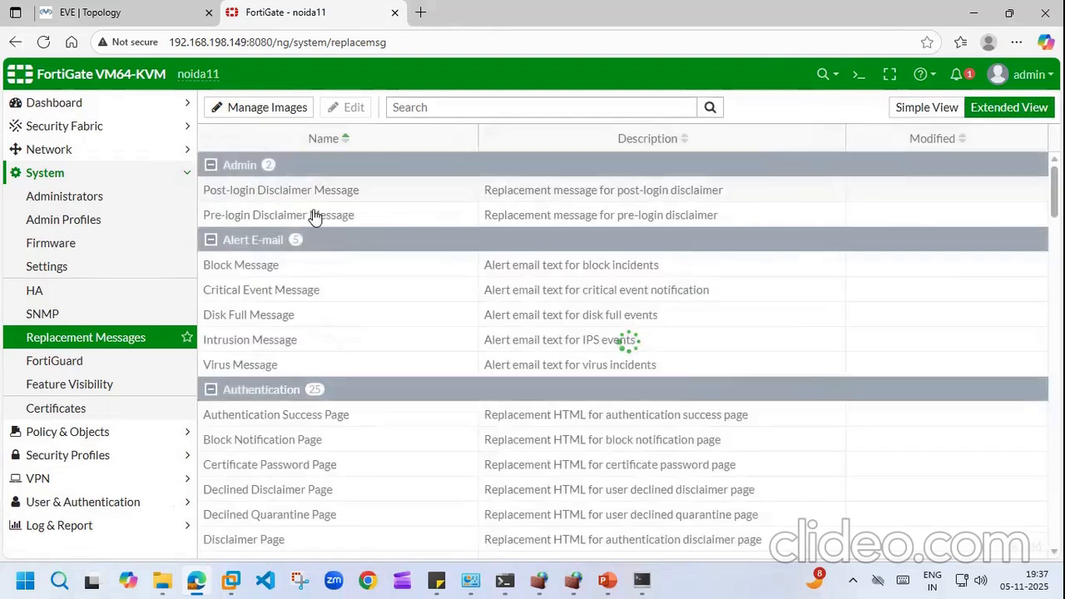
pyautogui.doubleClick(291, 215)
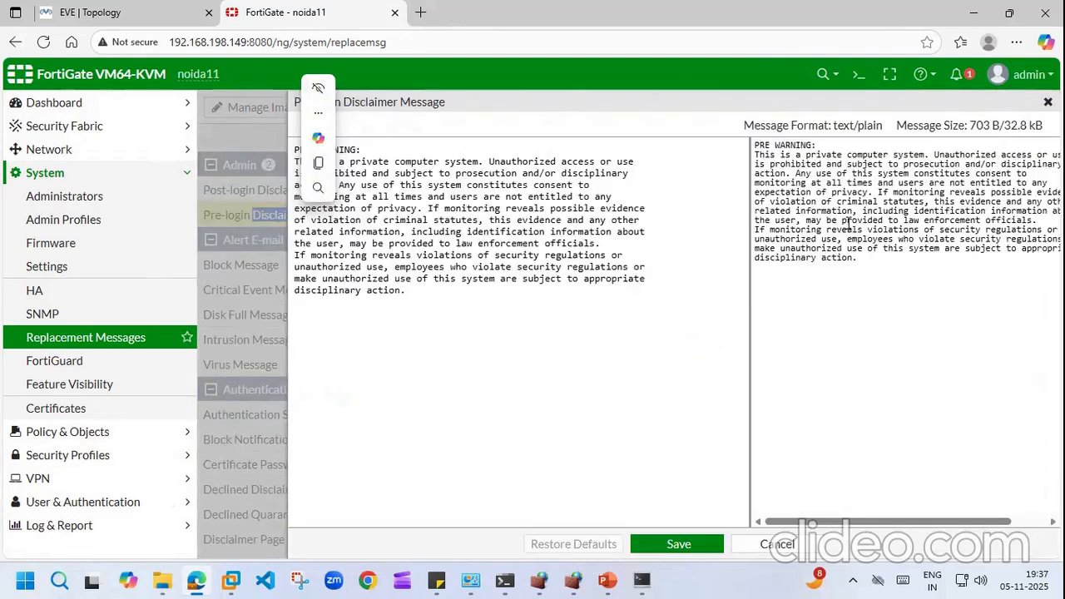
pyautogui.click(679, 541)
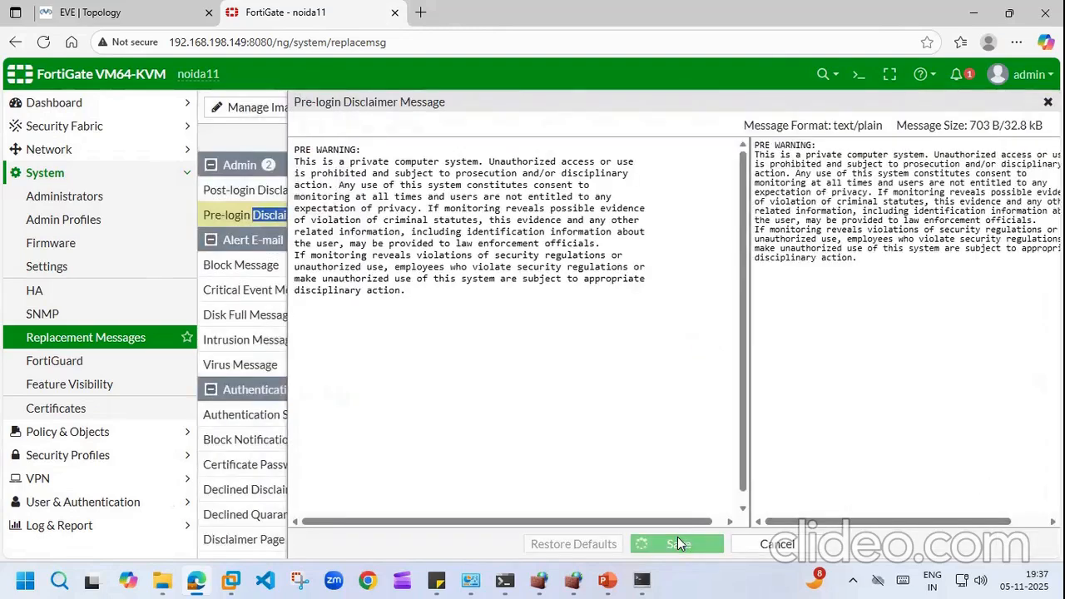
# Step: In the CLI, run config system global, set pre-login-banner enable, end, then close the console
pyautogui.click(859, 75)
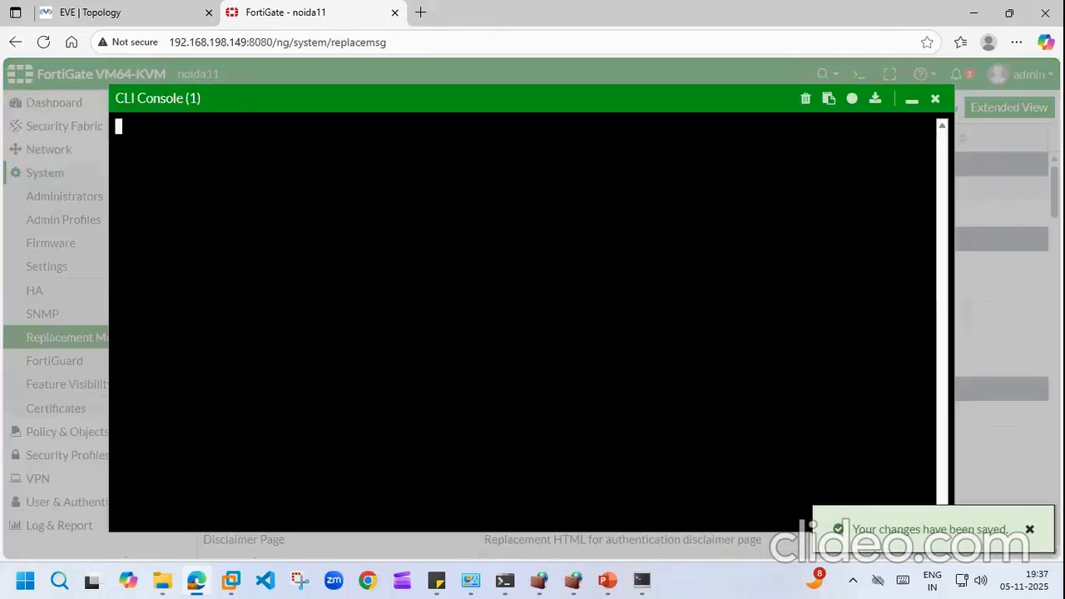
pyautogui.write('config')
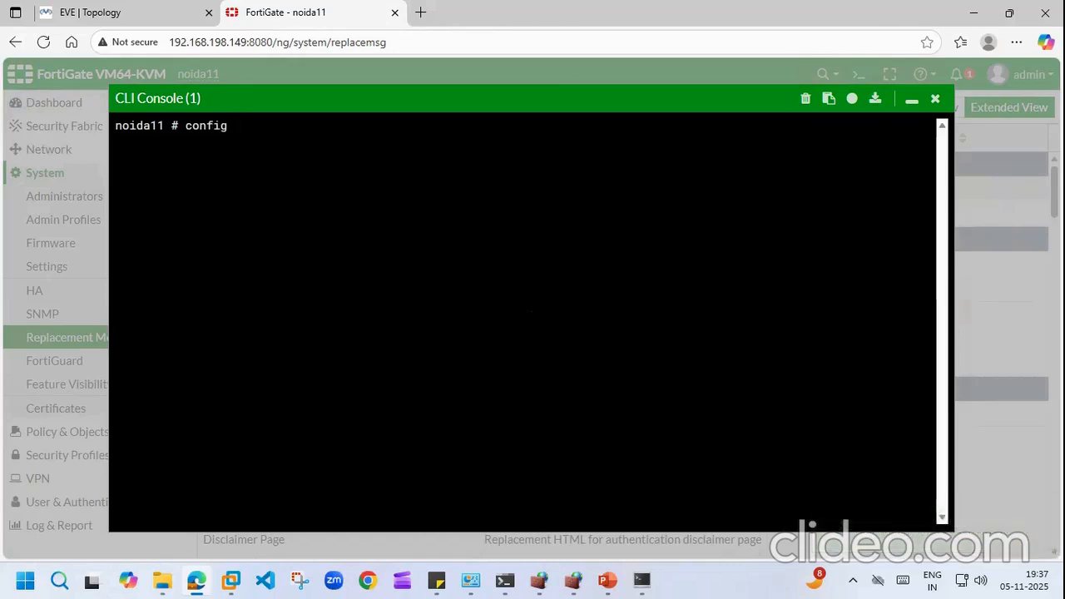
pyautogui.write(' system  global')
pyautogui.press('Return')
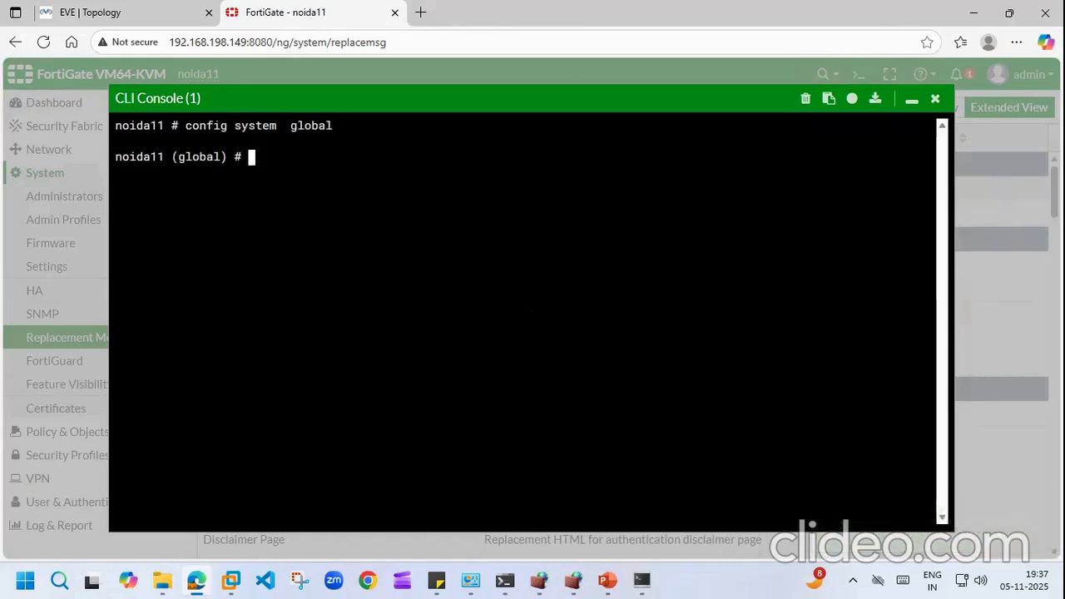
pyautogui.write('set pre-login-banner enable')
pyautogui.press('Return')
pyautogui.write('end')
pyautogui.press('Return')
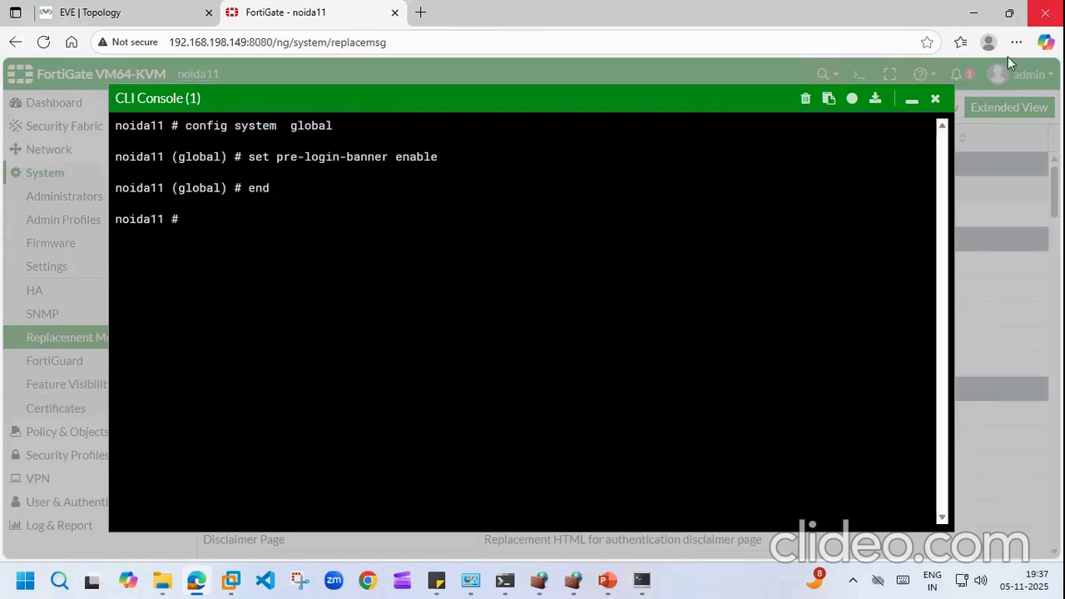
pyautogui.click(935, 98)
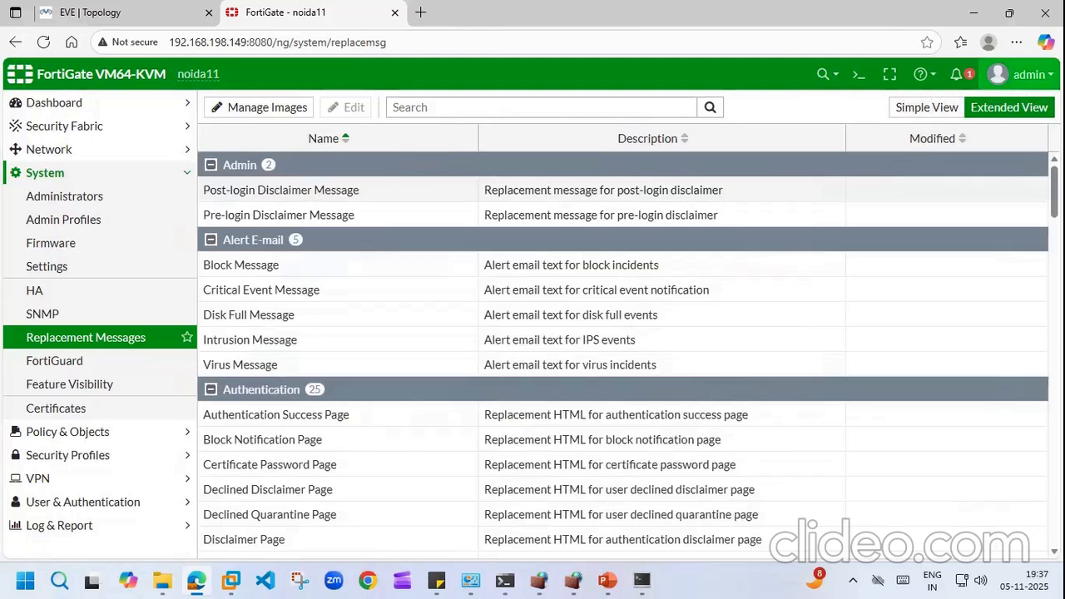
# Step: Log out and accept the PRE WARNING pre-login disclaimer
pyautogui.click(1020, 74)
pyautogui.click(961, 222)
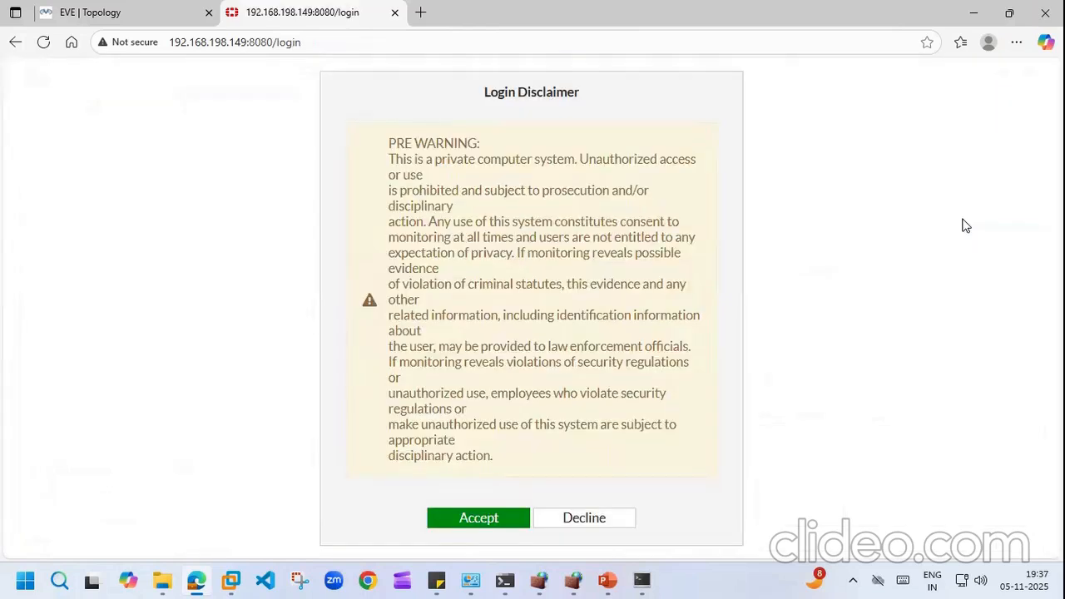
pyautogui.click(472, 523)
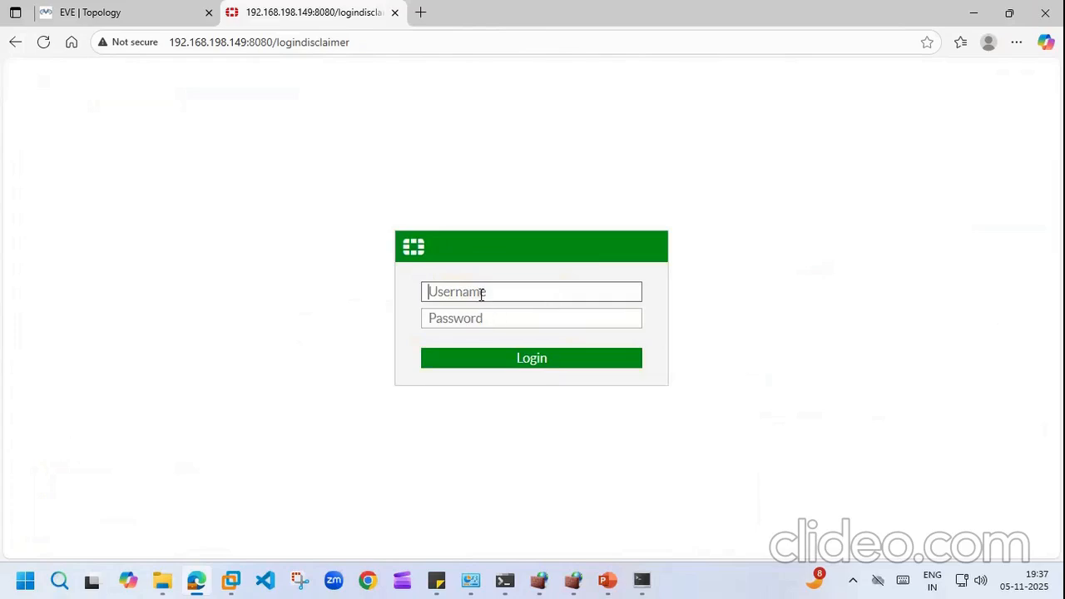
# Step: Log in as admin, accept the post-login disclaimer, and dismiss the FortiOS 6.4.5 welcome dialog
pyautogui.write('admin')
pyautogui.press('Tab')
pyautogui.write('••••••••••')
pyautogui.press('BackSpace')
pyautogui.press('BackSpace')
pyautogui.press('BackSpace')
pyautogui.press('BackSpace')
pyautogui.press('BackSpace')
pyautogui.press('BackSpace')
pyautogui.press('BackSpace')
pyautogui.press('BackSpace')
pyautogui.press('BackSpace')
pyautogui.press('BackSpace')
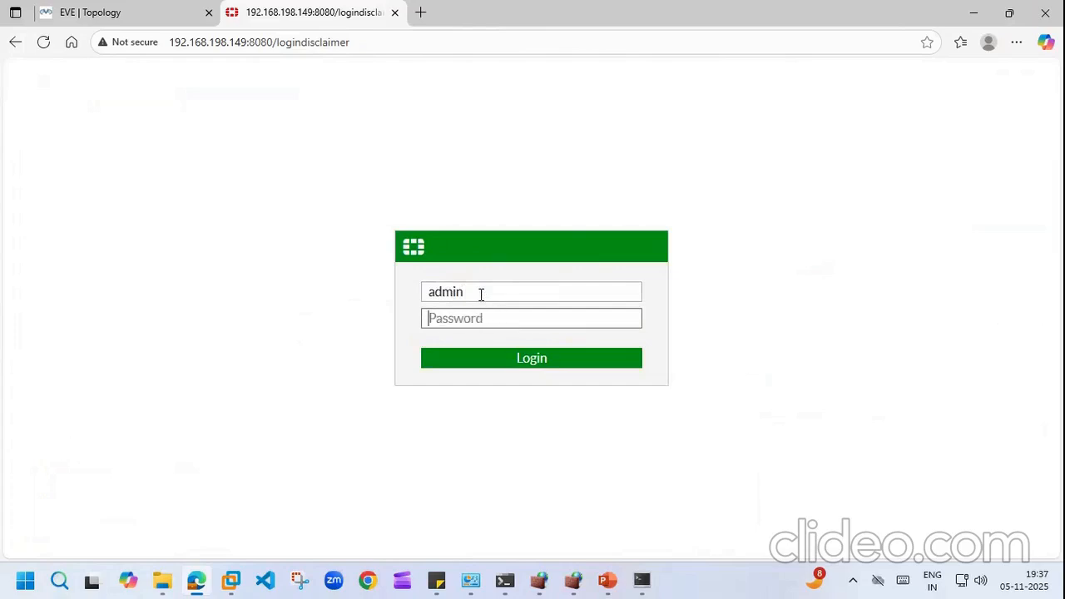
pyautogui.write('••••••••••')
pyautogui.press('Return')
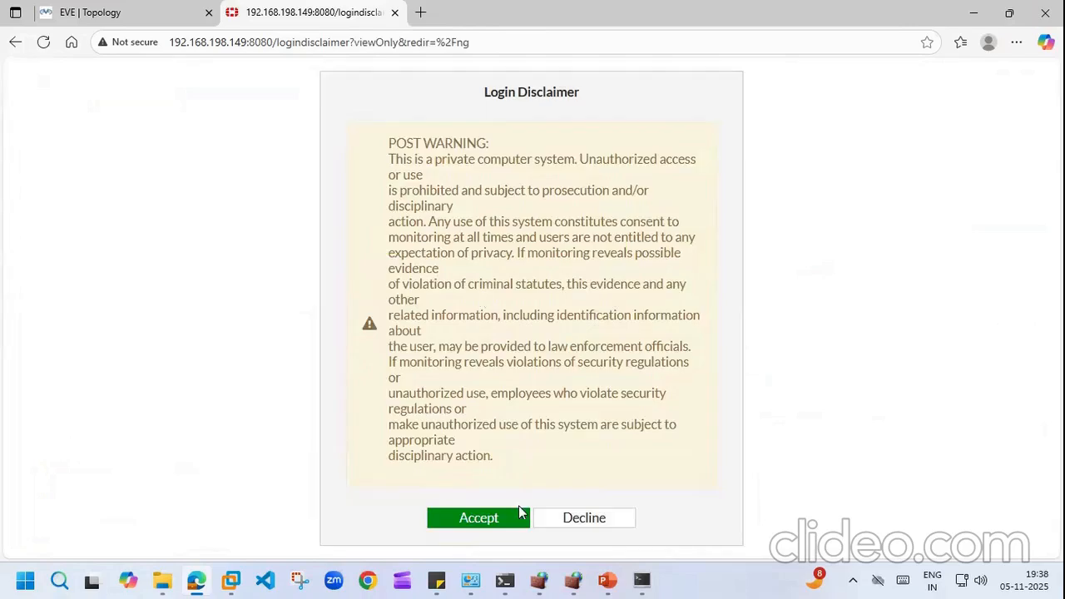
pyautogui.click(492, 518)
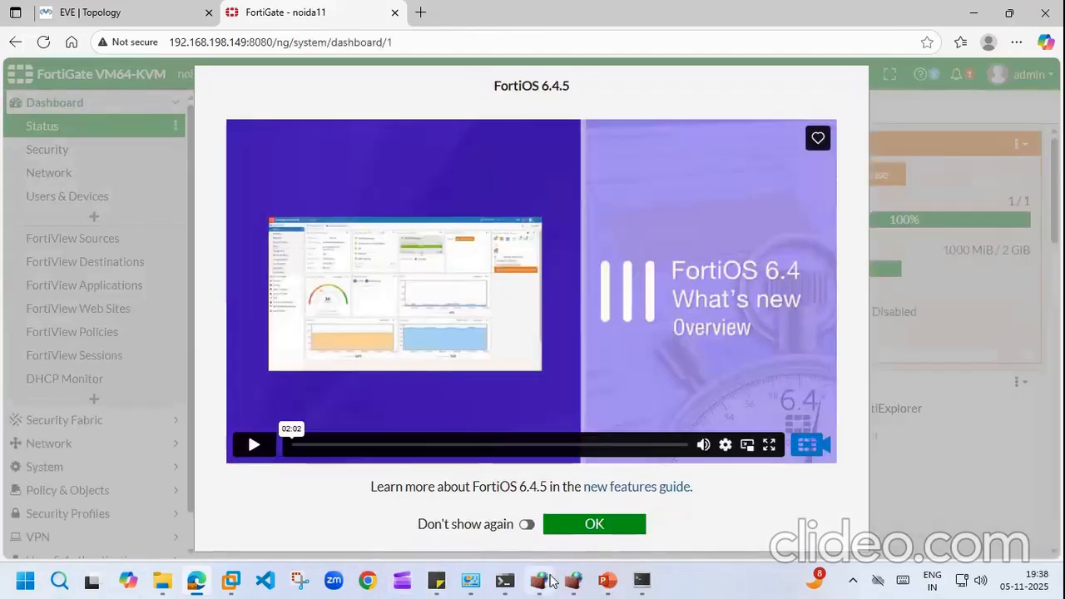
pyautogui.click(626, 524)
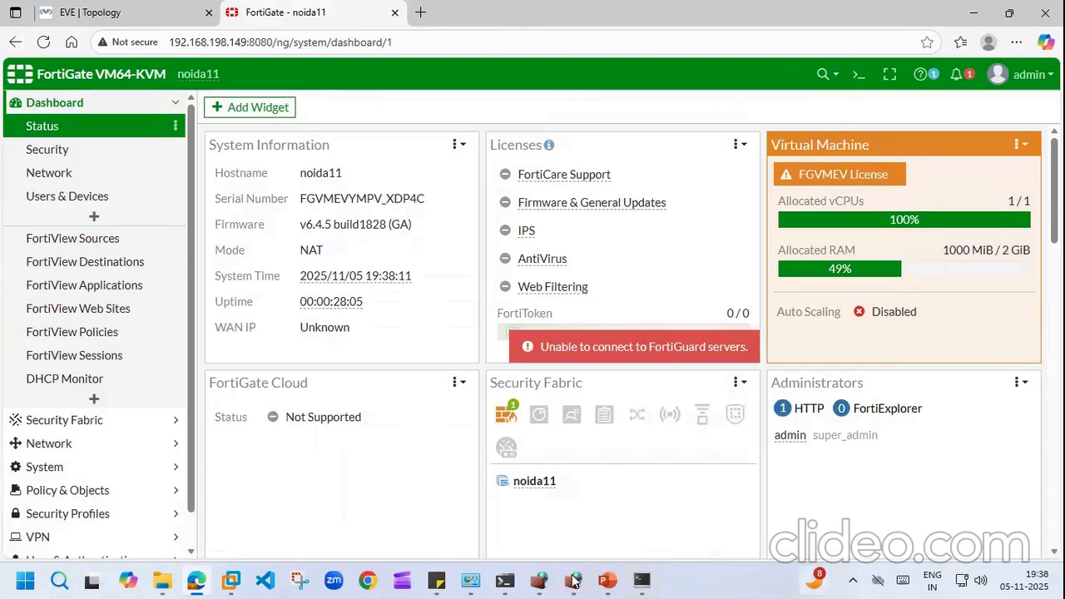
pyautogui.click(436, 580)
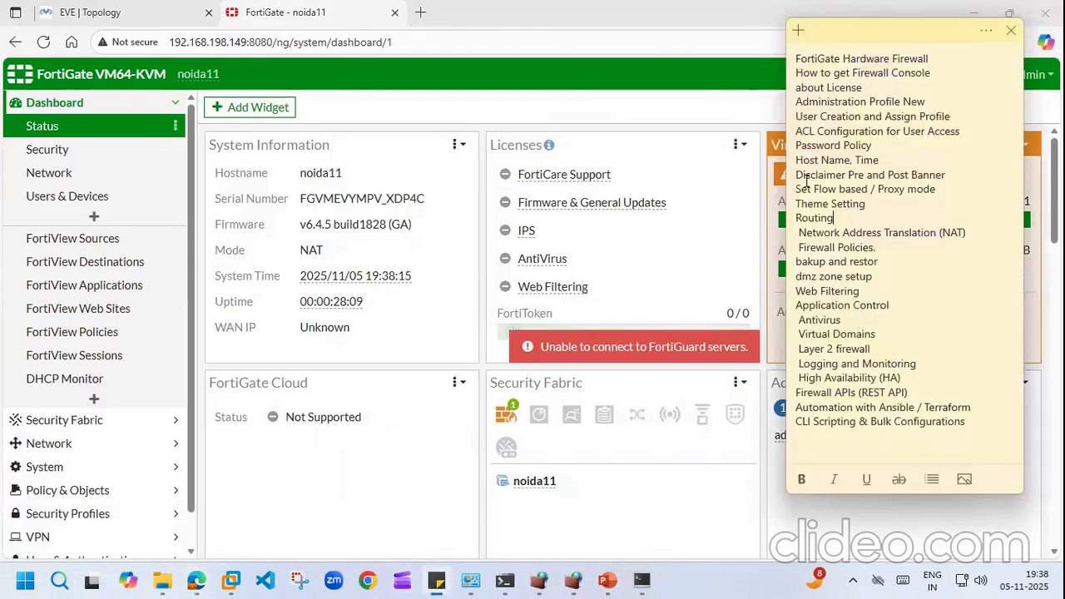
pyautogui.moveTo(798, 175); pyautogui.dragTo(944, 178)
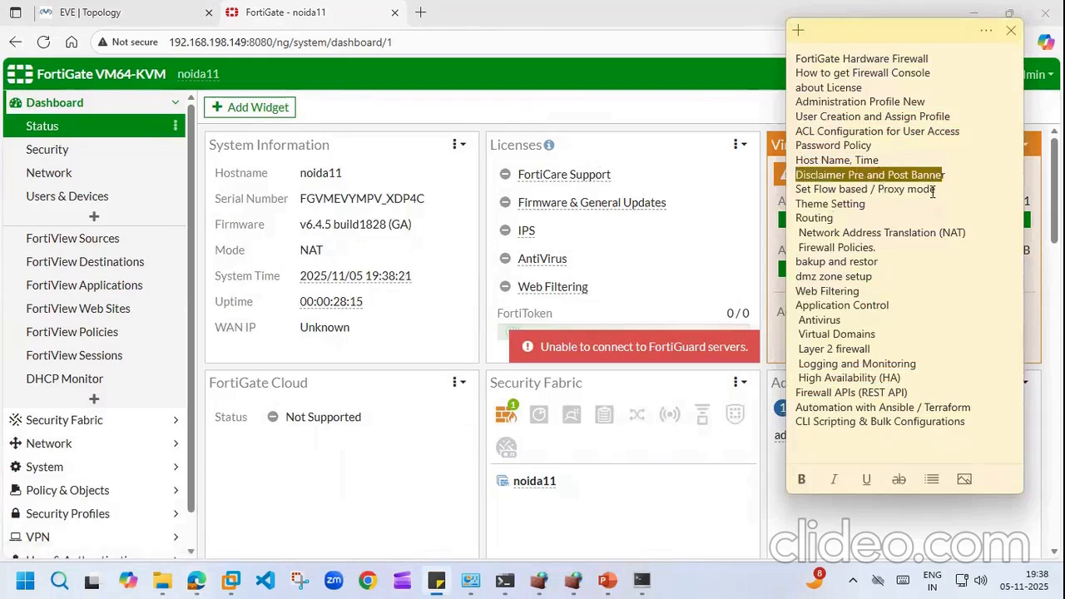
pyautogui.click(178, 106)
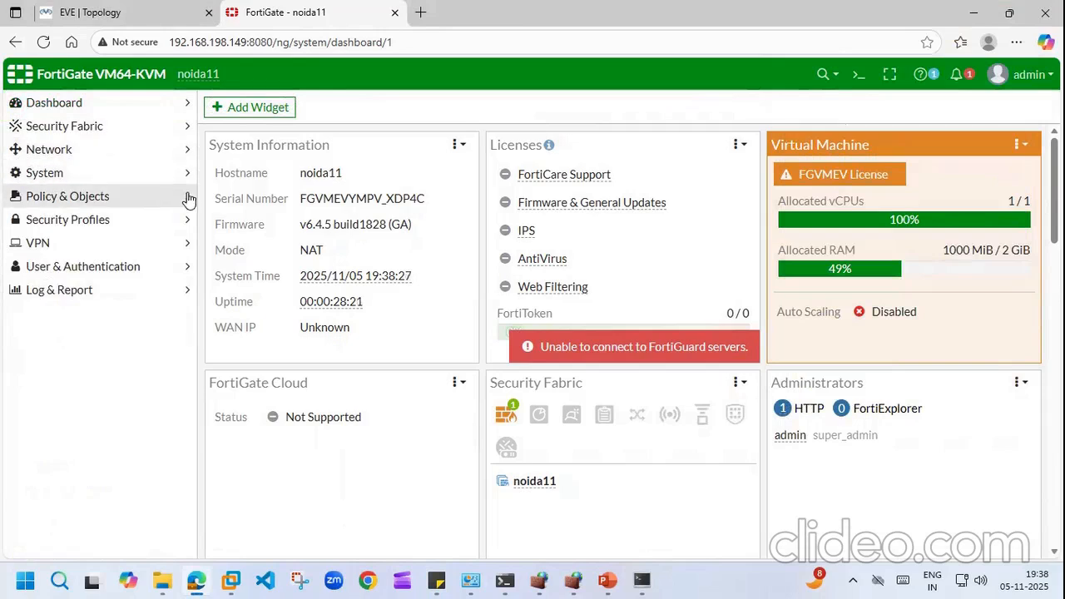
# Step: Create a new policy from Policy & Objects > Firewall Policy
pyautogui.click(188, 200)
pyautogui.click(90, 221)
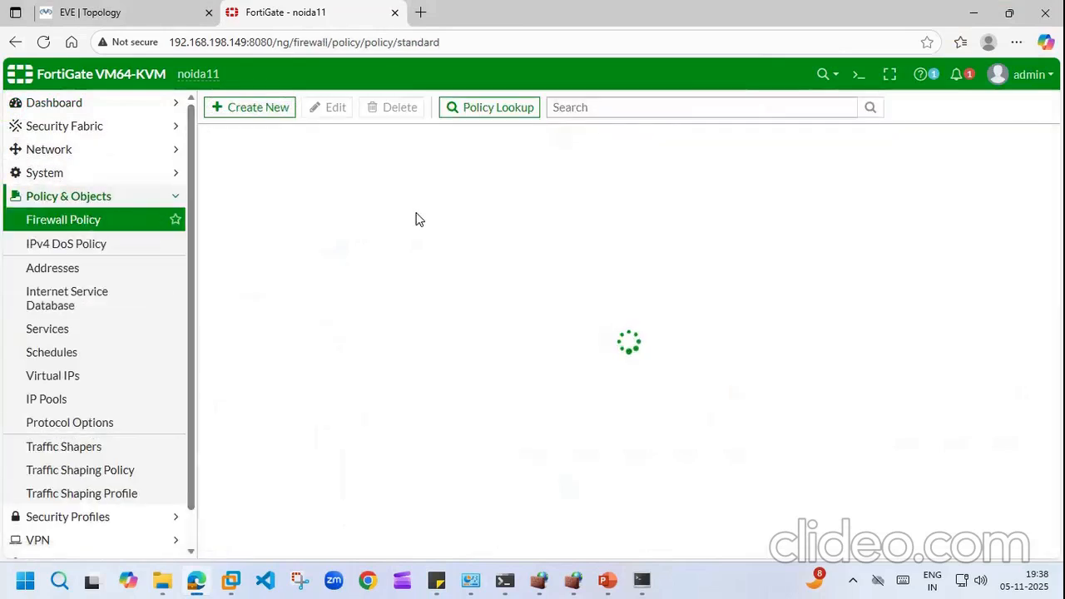
pyautogui.click(239, 109)
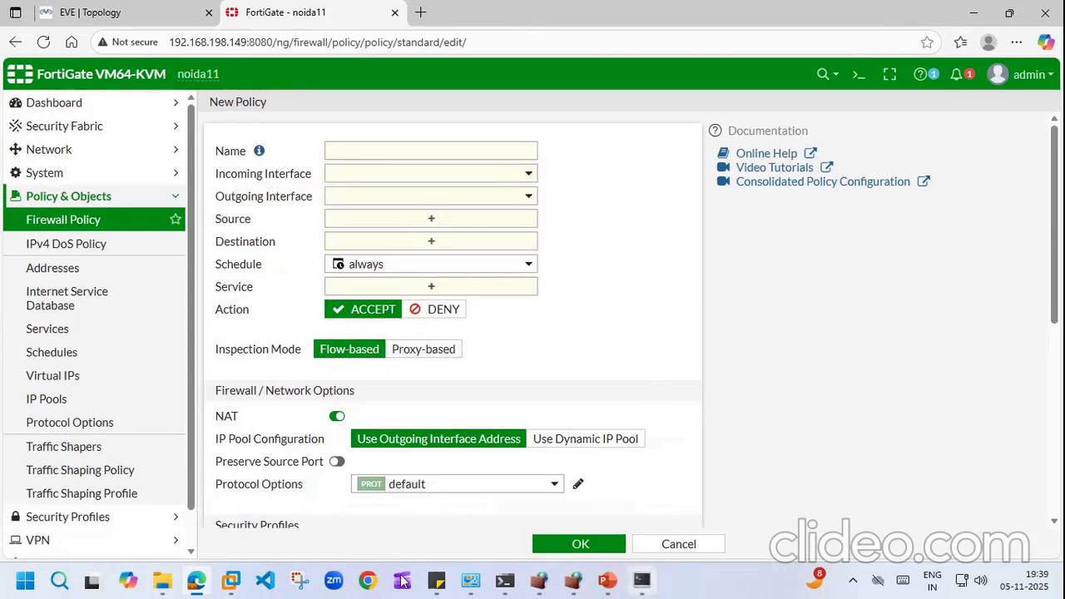
# Step: Check the Fortinet node's links in the EVE topology and cancel its telnet console launch
pyautogui.click(436, 581)
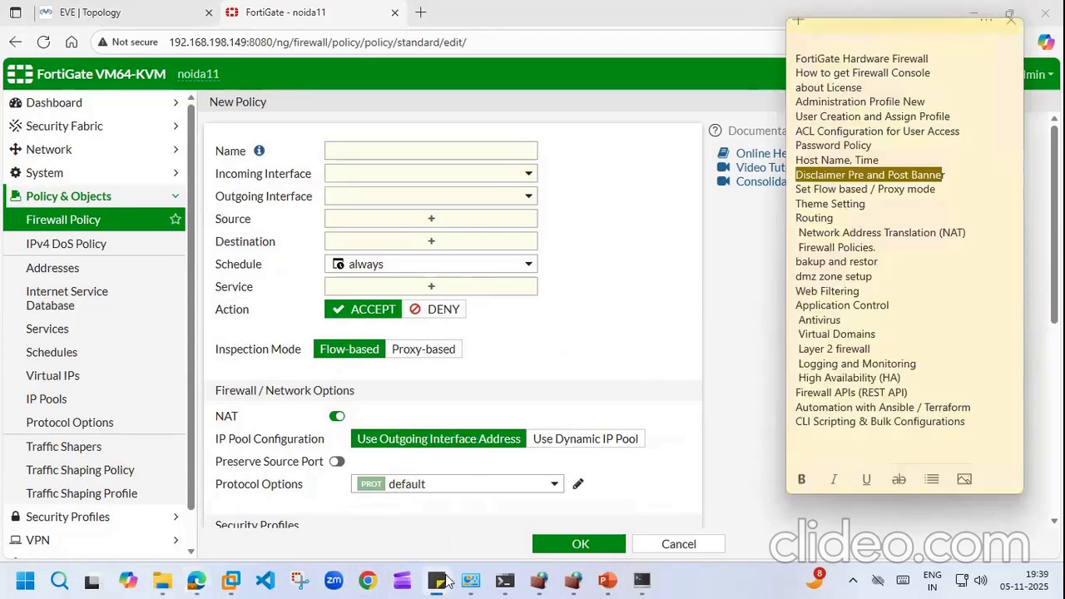
pyautogui.click(847, 214)
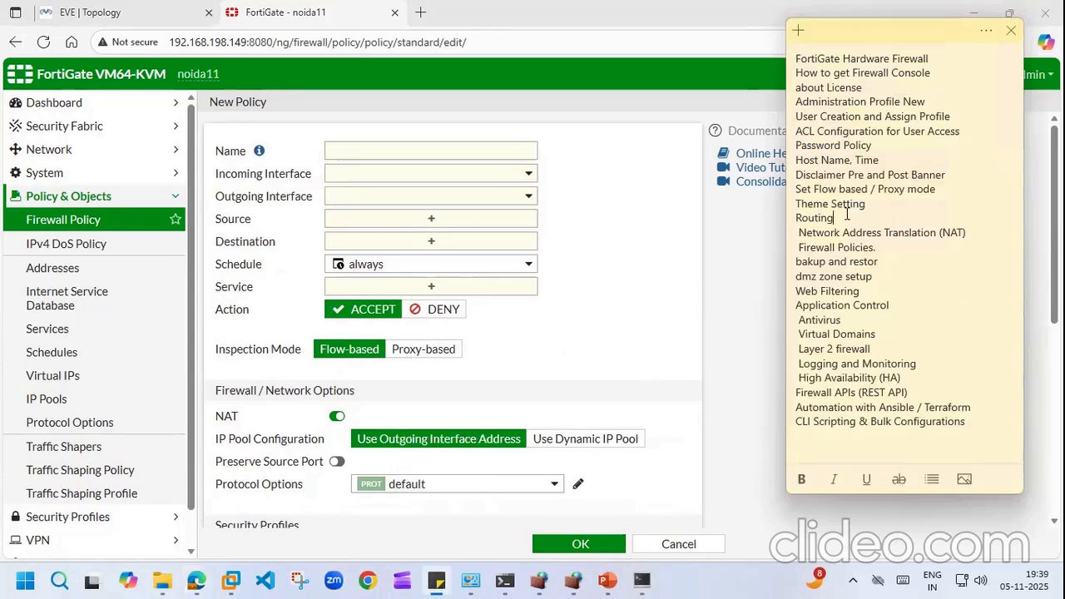
pyautogui.click(158, 12)
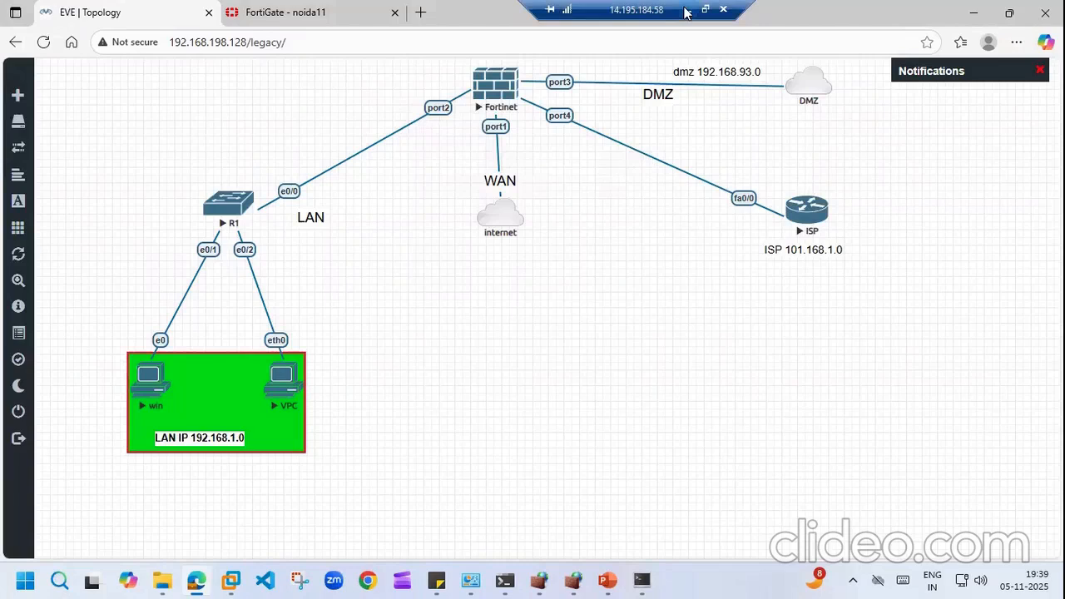
pyautogui.click(487, 87)
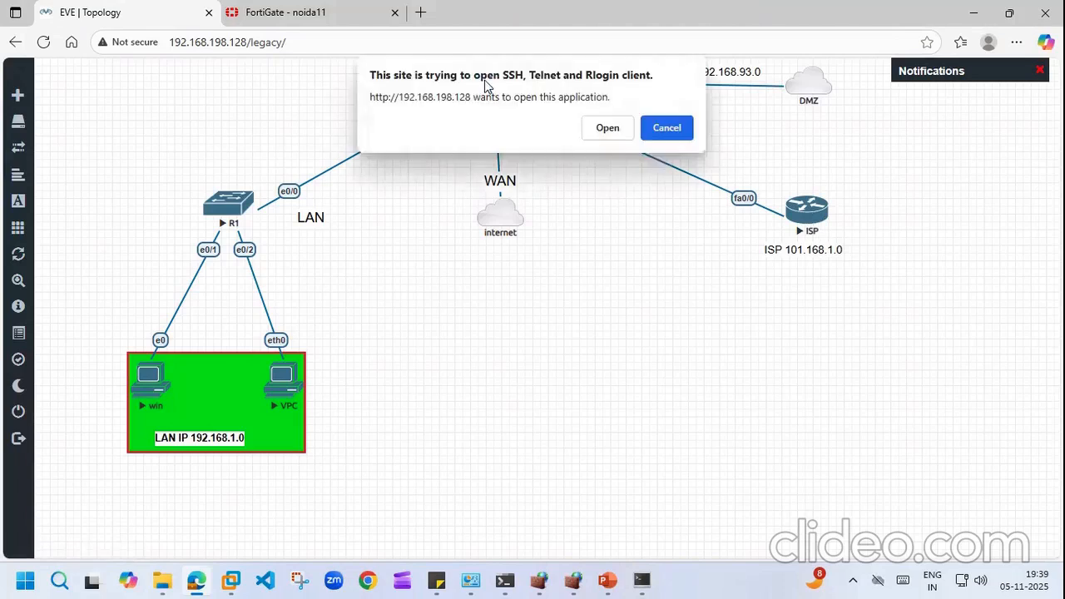
pyautogui.click(666, 128)
# Step: Return to the FortiGate tab and expand the Network section in the sidebar
pyautogui.click(283, 12)
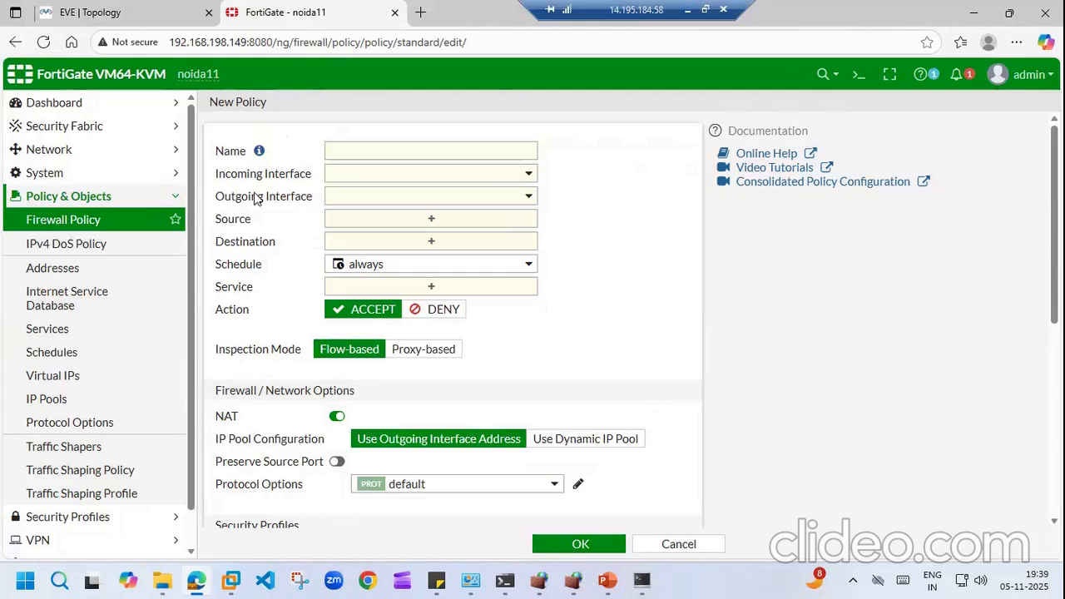
pyautogui.click(169, 178)
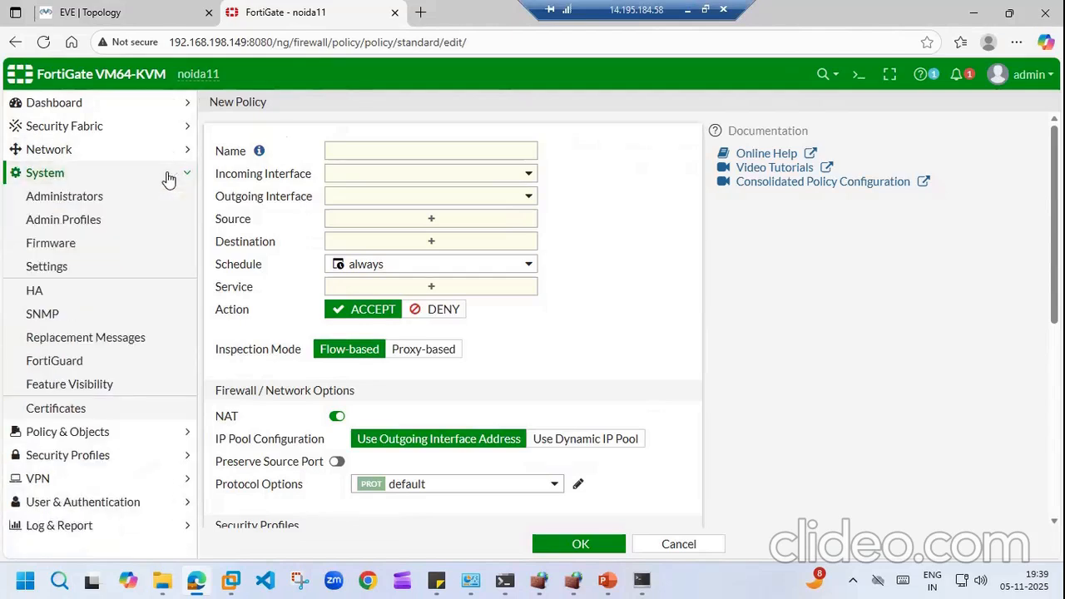
pyautogui.click(171, 153)
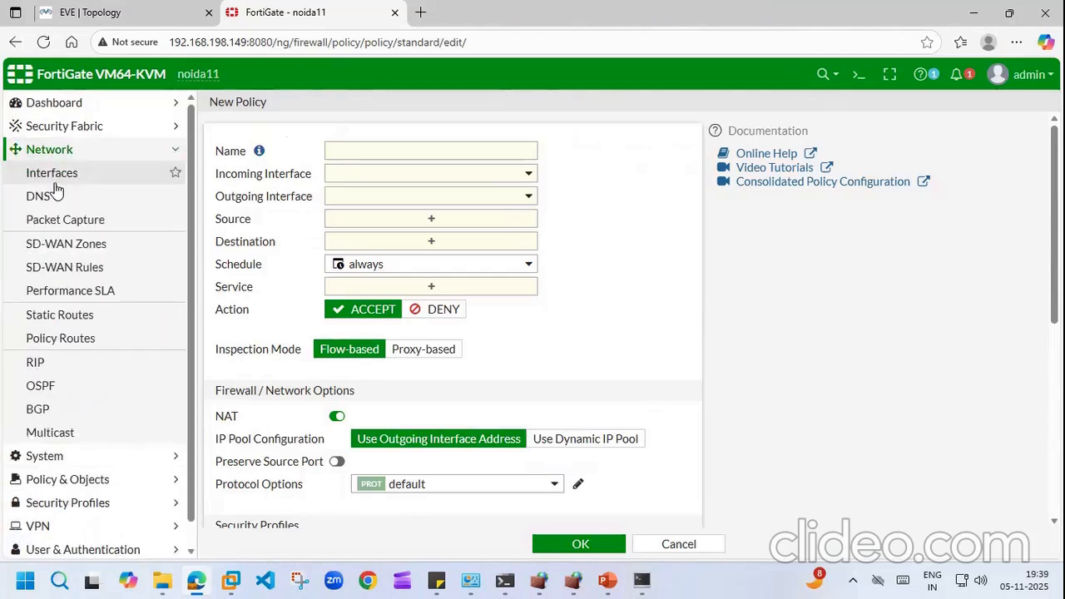
# Step: Edit port2 in Network > Interfaces, giving it alias lan and role LAN
pyautogui.click(59, 176)
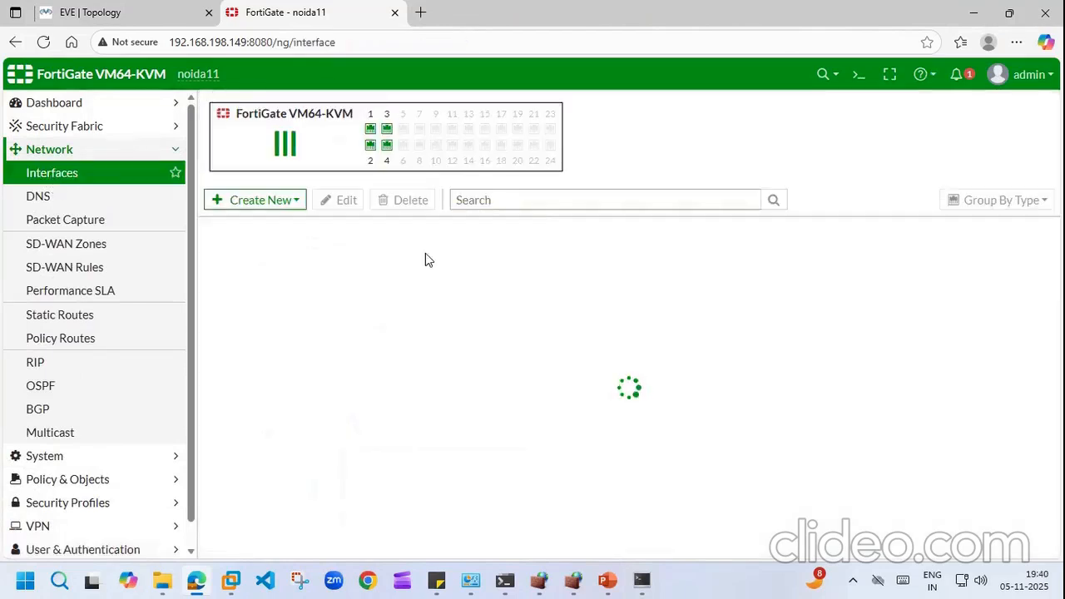
pyautogui.click(176, 7)
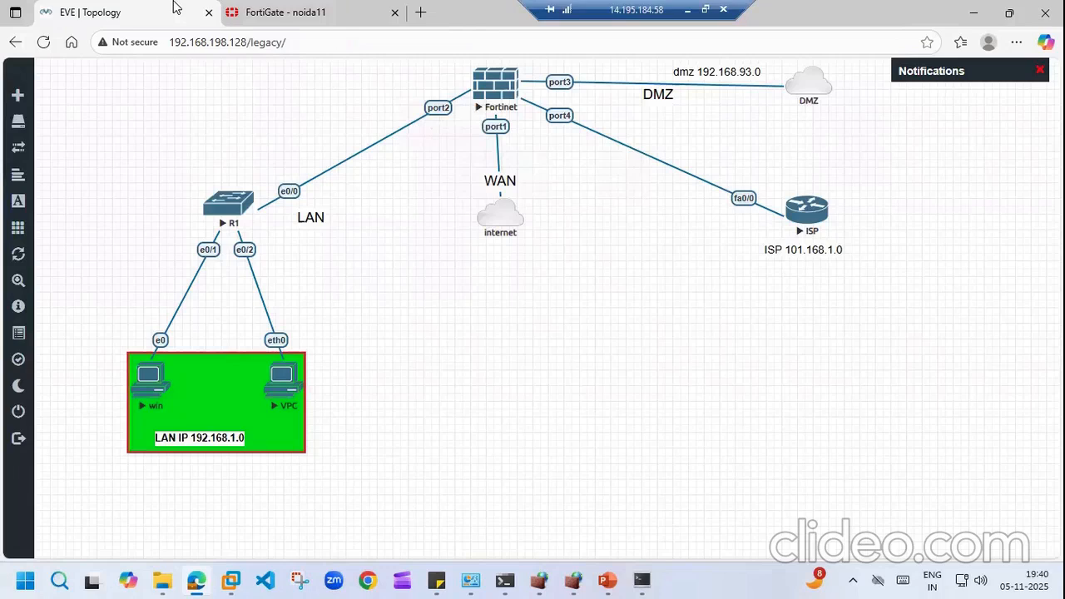
pyautogui.click(275, 12)
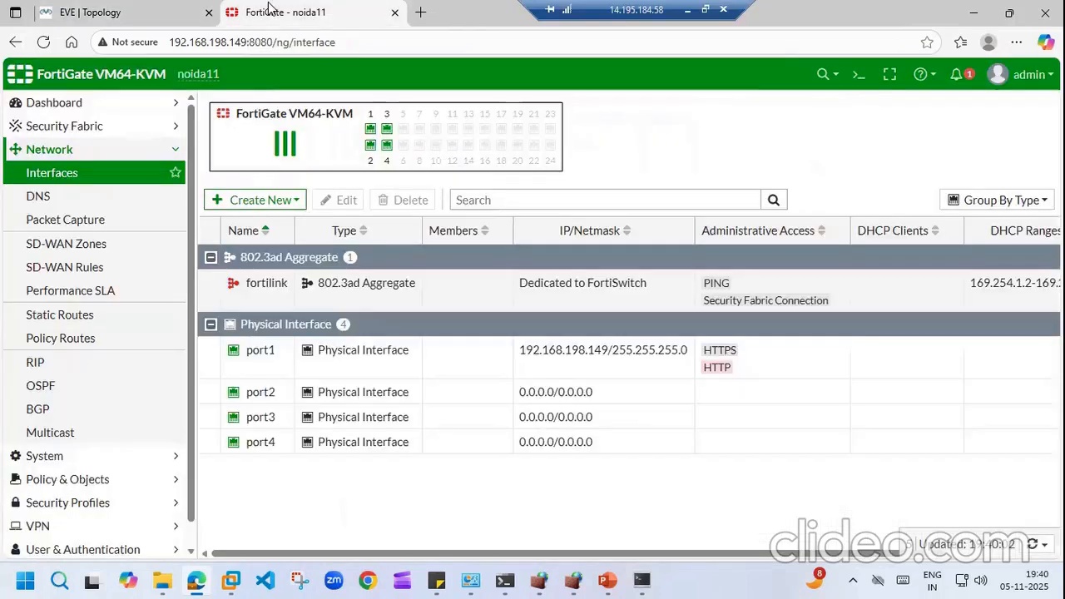
pyautogui.doubleClick(264, 394)
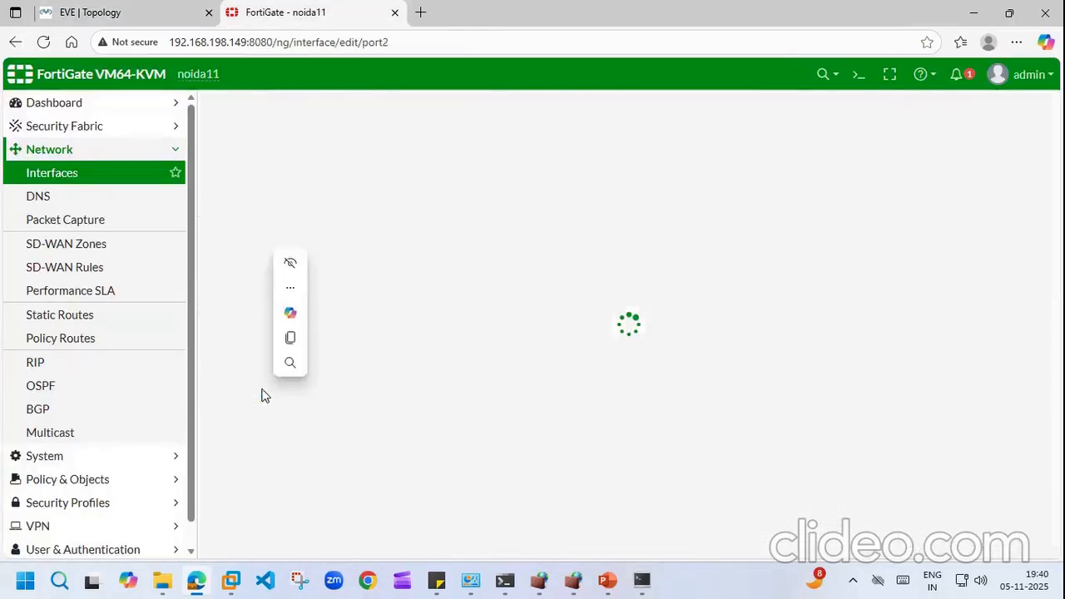
pyautogui.click(367, 160)
pyautogui.write('lan')
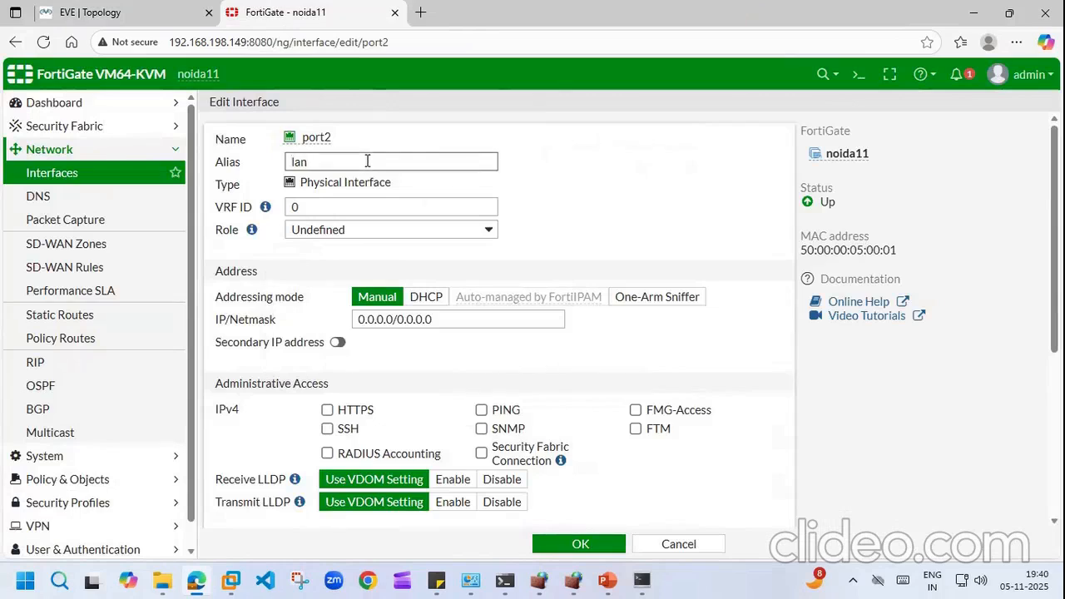
pyautogui.click(488, 229)
pyautogui.click(317, 257)
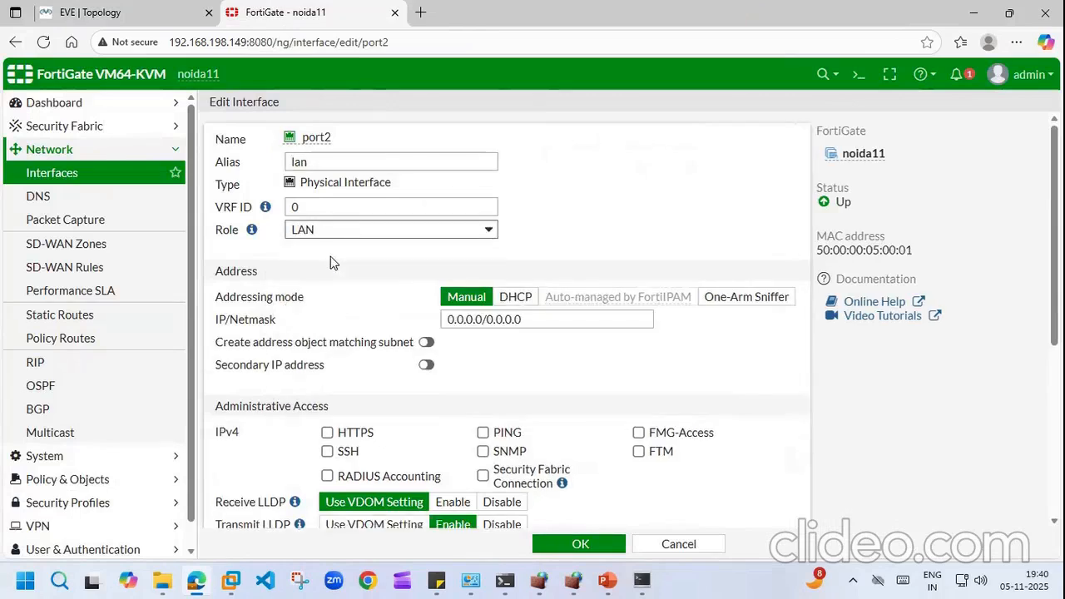
# Step: Give port2 IP 192.168.1.1/24, allow PING, enable the DHCP server, and save
pyautogui.click(528, 319)
pyautogui.press('BackSpace')
pyautogui.press('BackSpace')
pyautogui.press('BackSpace')
pyautogui.press('BackSpace')
pyautogui.press('BackSpace')
pyautogui.press('BackSpace')
pyautogui.press('BackSpace')
pyautogui.press('BackSpace')
pyautogui.press('BackSpace')
pyautogui.press('BackSpace')
pyautogui.press('BackSpace')
pyautogui.press('BackSpace')
pyautogui.press('BackSpace')
pyautogui.press('BackSpace')
pyautogui.press('BackSpace')
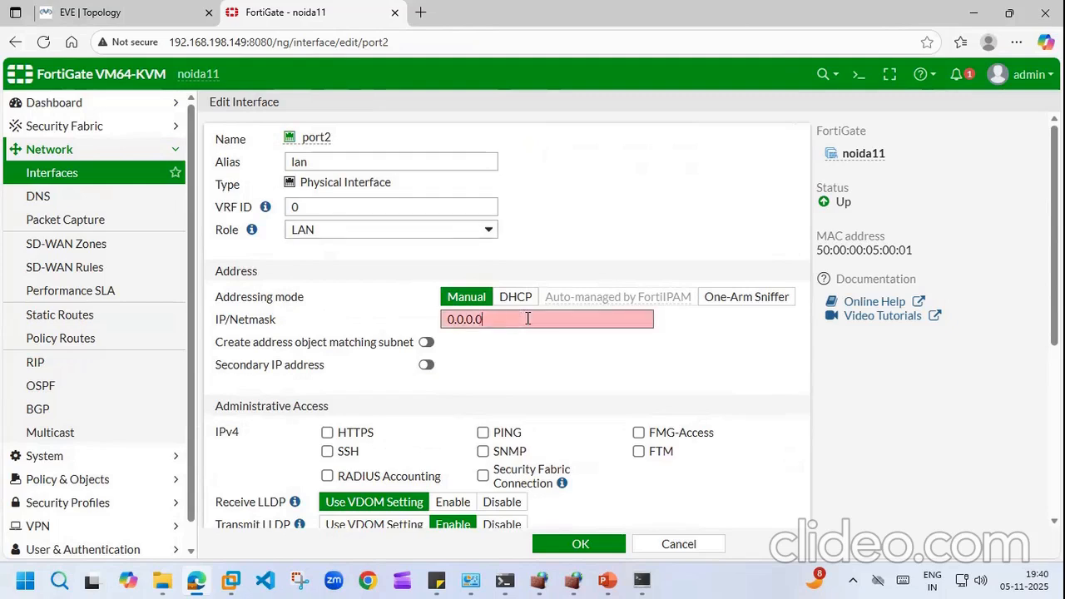
pyautogui.write('192.168.1.1/24')
pyautogui.click(483, 432)
pyautogui.scroll(-4, 500, 333)
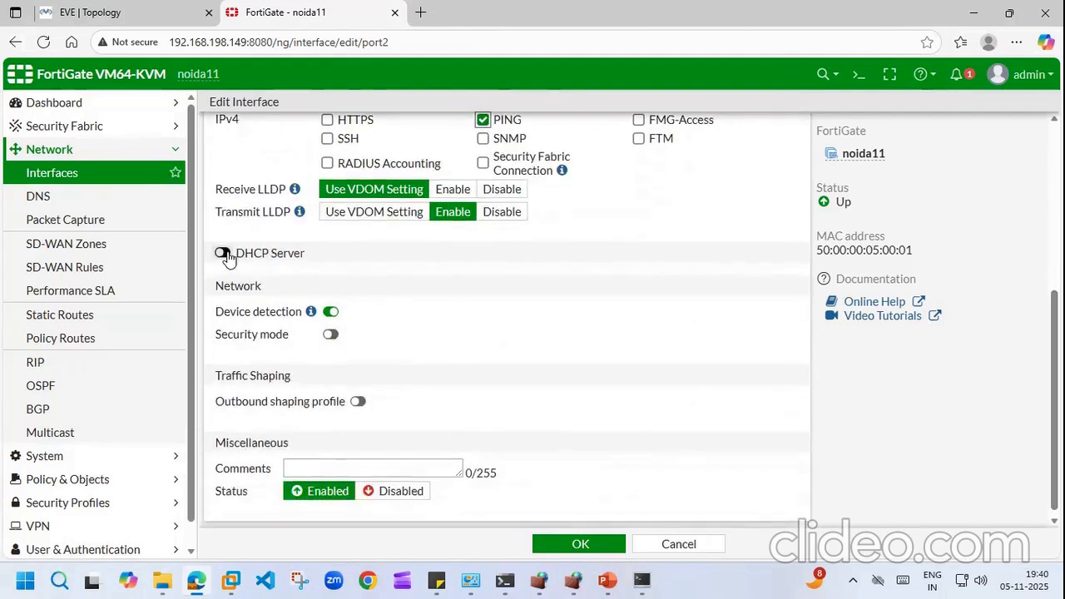
pyautogui.click(223, 254)
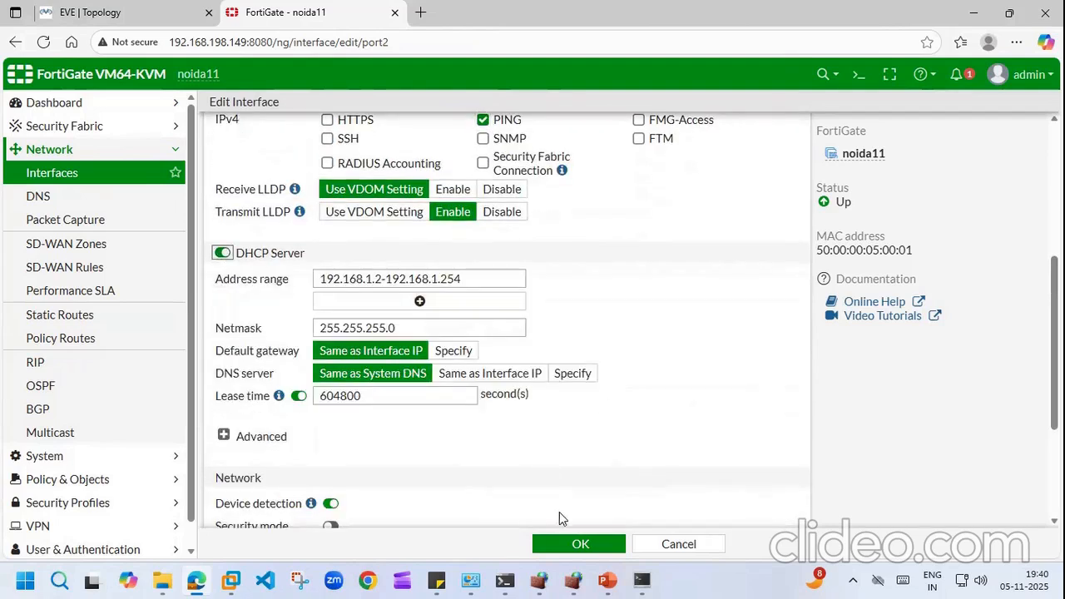
pyautogui.click(578, 544)
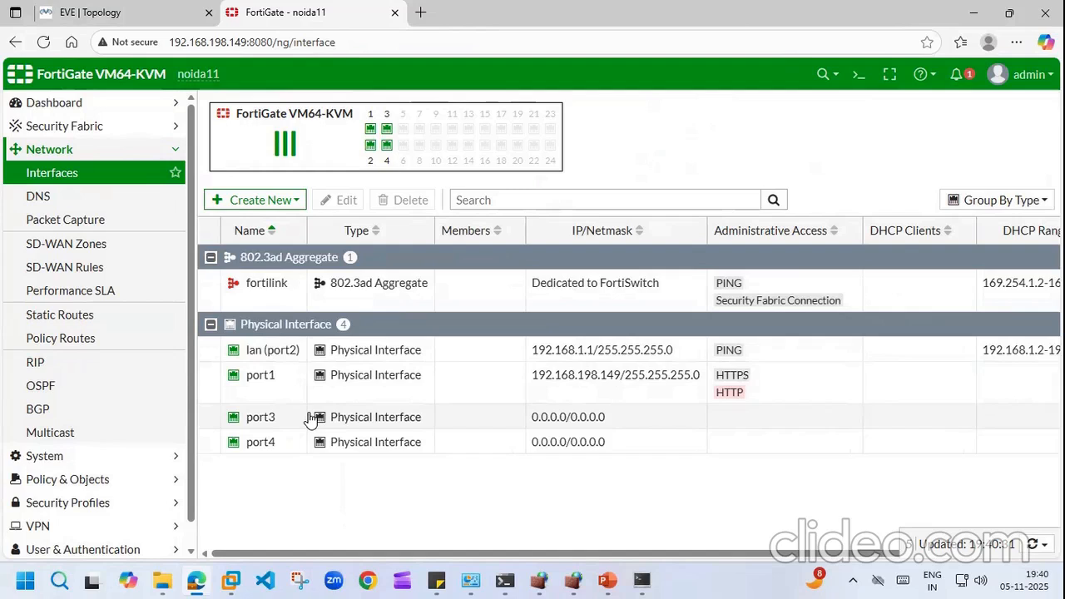
# Step: Save port4 with alias wan, role WAN, DHCP addressing and PING allowed
pyautogui.click(130, 9)
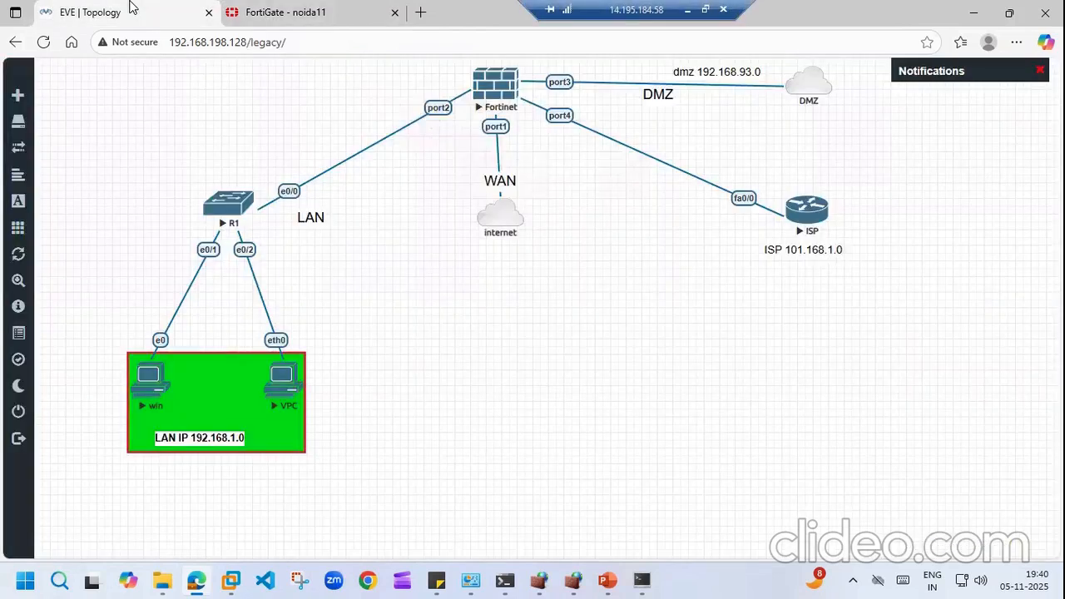
pyautogui.click(301, 12)
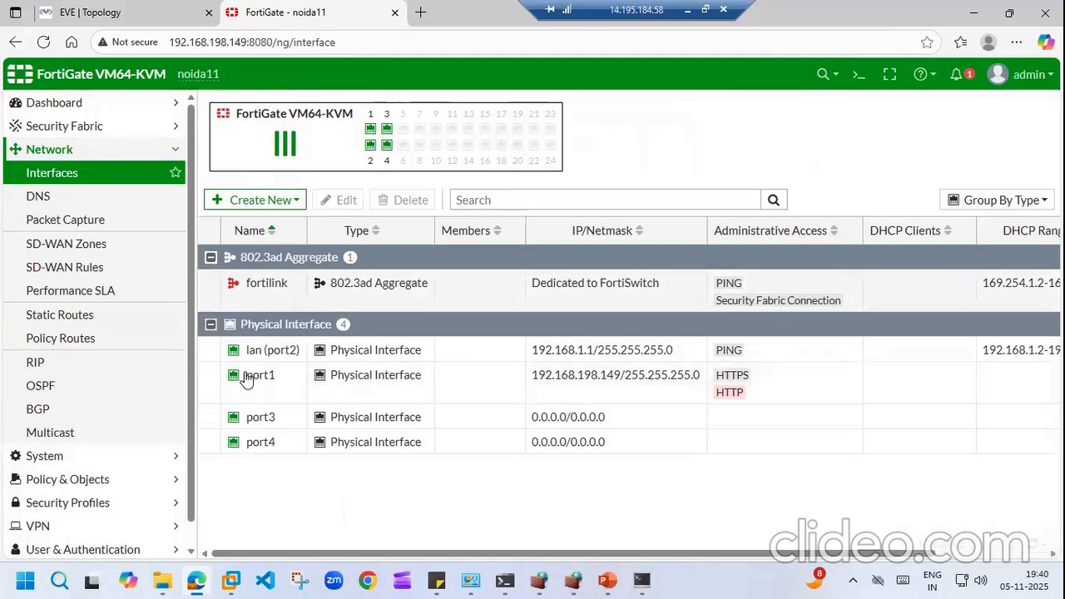
pyautogui.doubleClick(265, 442)
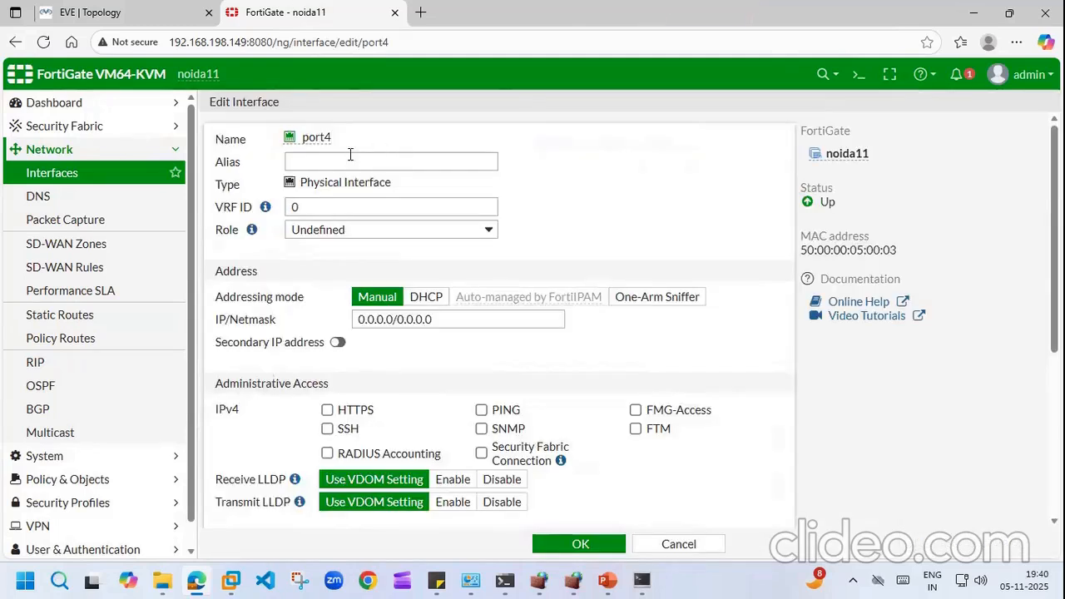
pyautogui.click(351, 158)
pyautogui.write('wan')
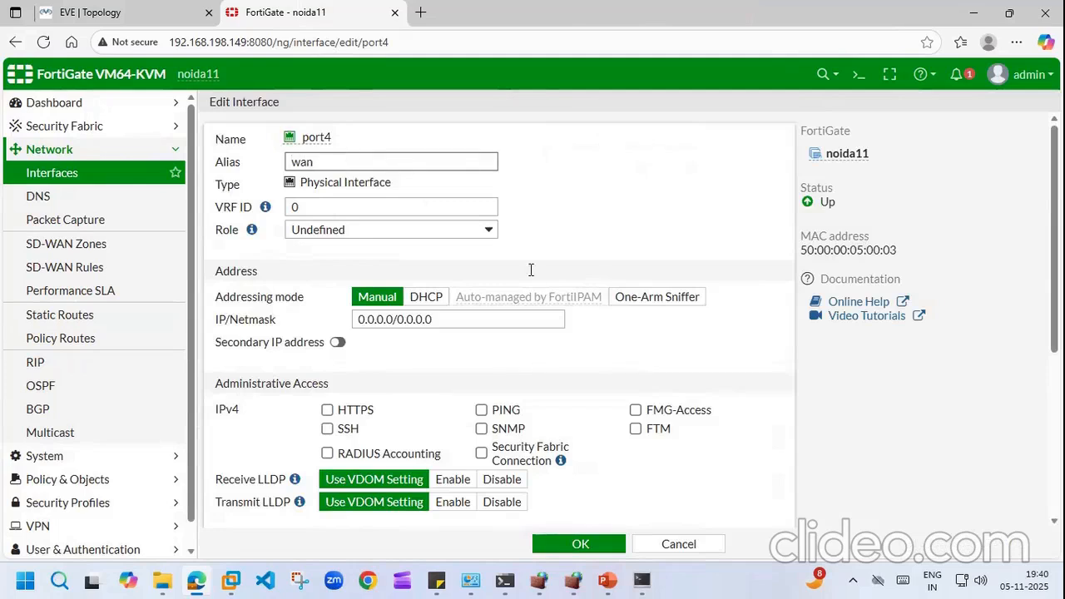
pyautogui.click(491, 237)
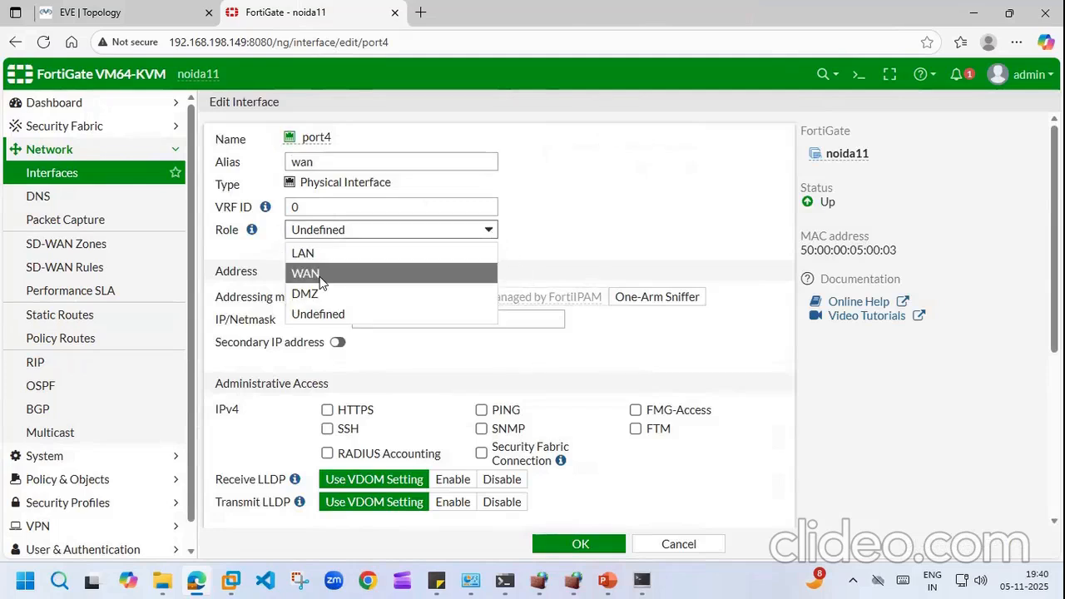
pyautogui.click(342, 274)
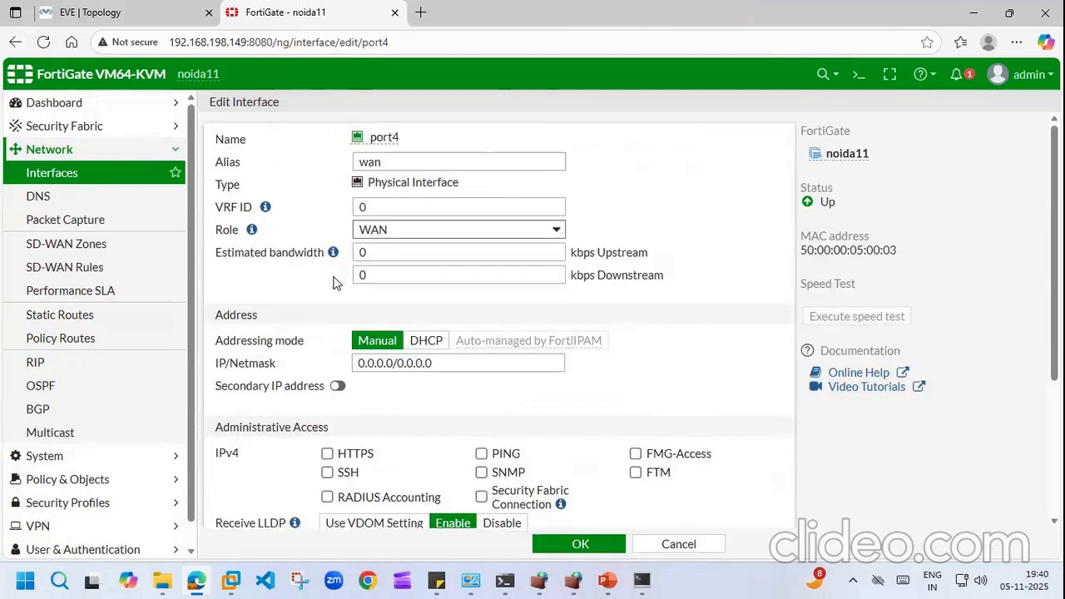
pyautogui.click(426, 341)
pyautogui.click(476, 476)
pyautogui.click(577, 546)
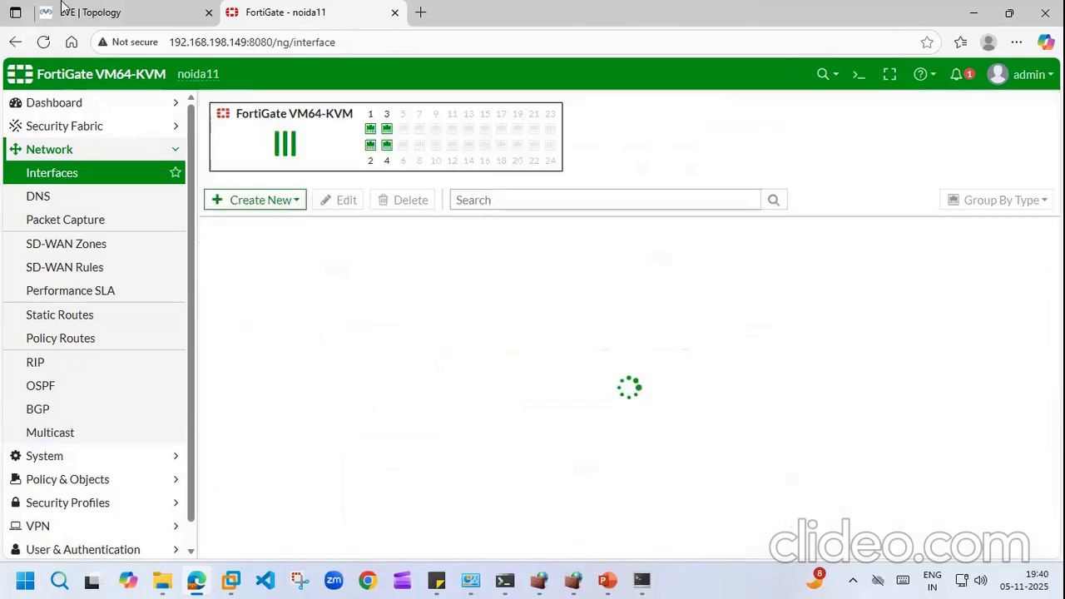
# Step: Close the command prompt and dismiss the three PuTTY connection-abort errors in SuperPuTTY
pyautogui.click(73, 10)
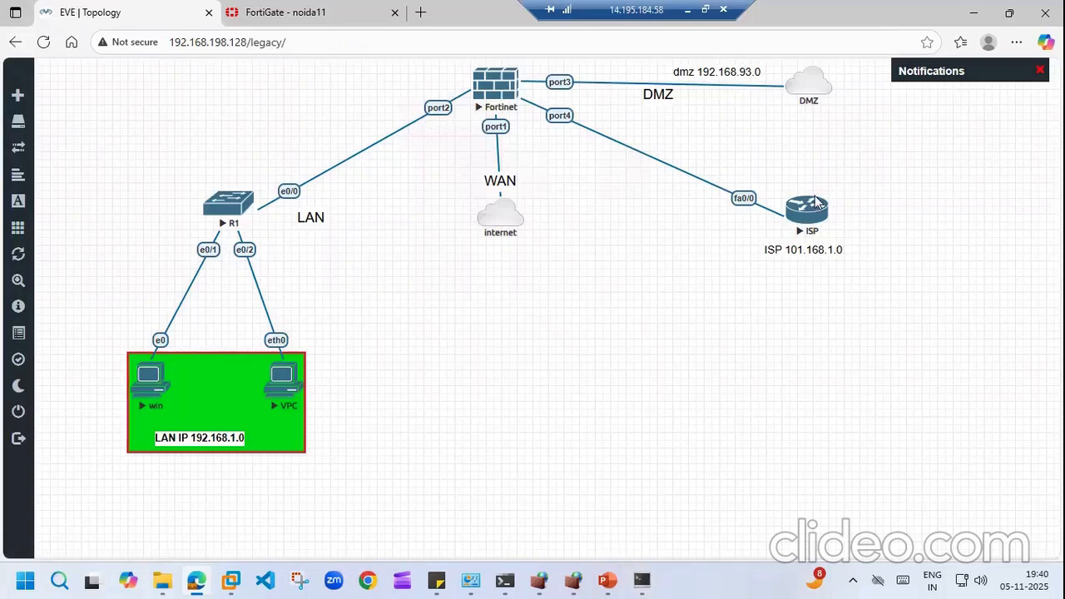
pyautogui.click(515, 581)
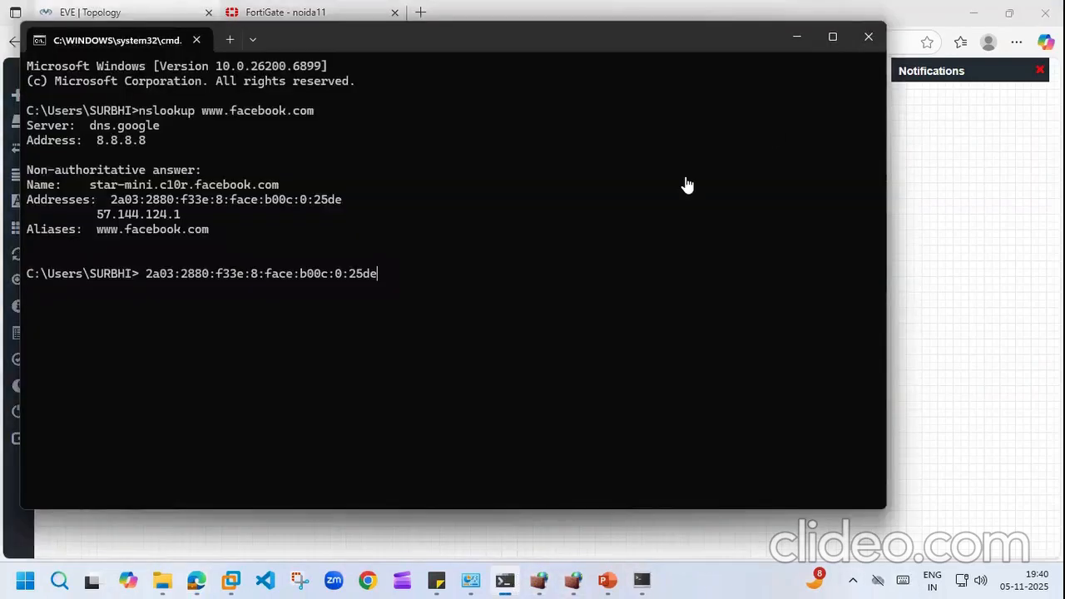
pyautogui.click(871, 38)
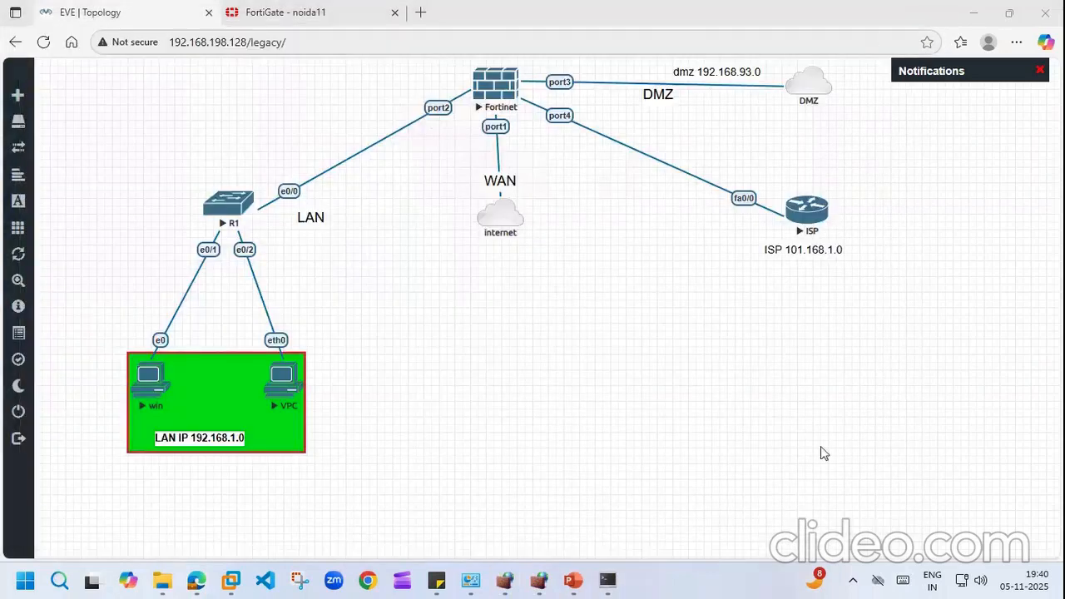
pyautogui.click(608, 580)
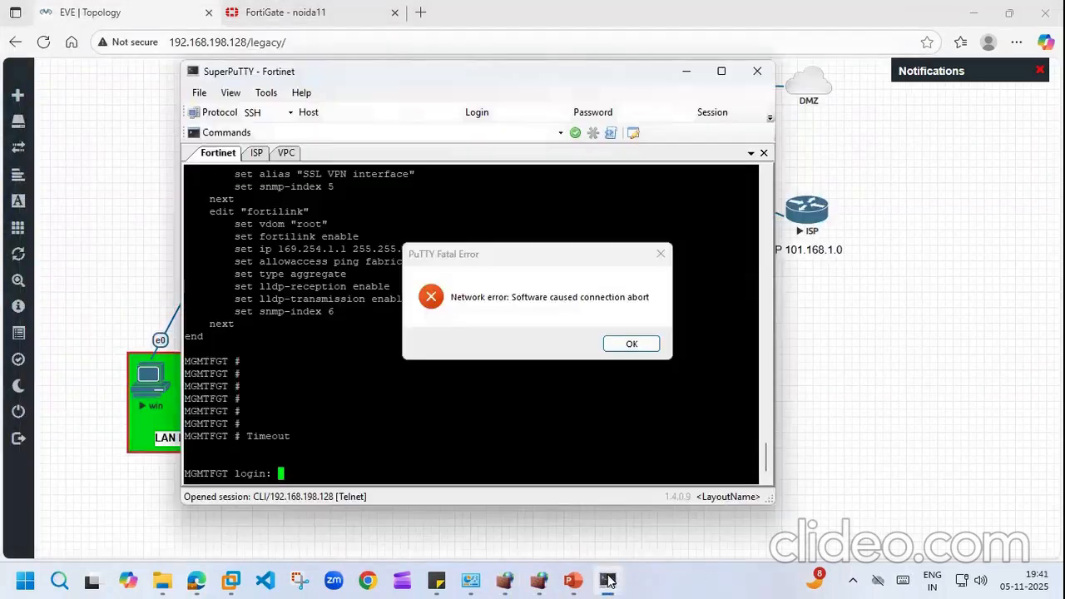
pyautogui.click(632, 348)
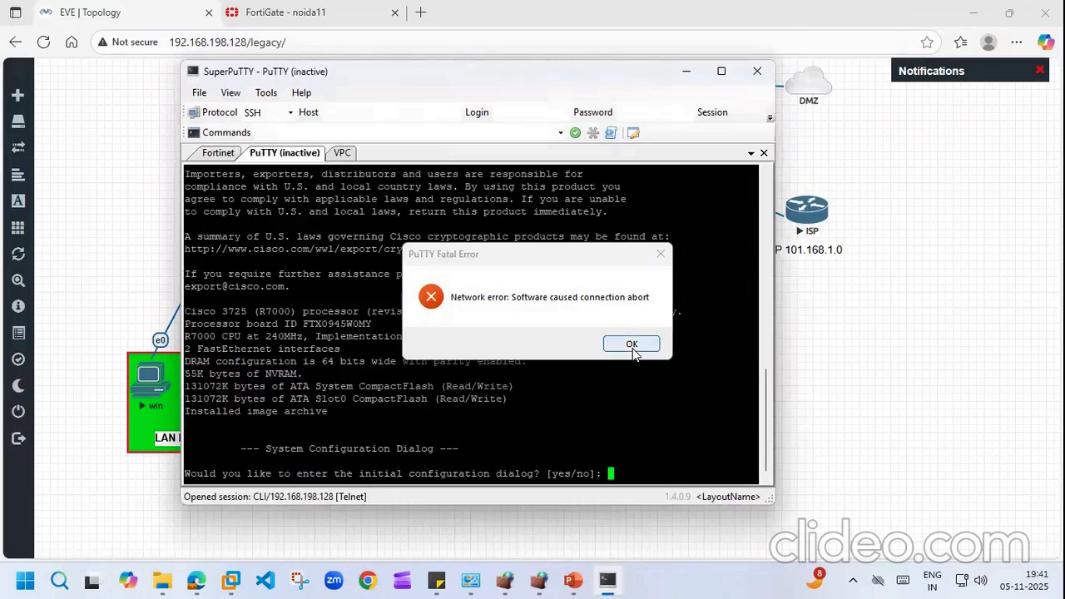
pyautogui.click(636, 346)
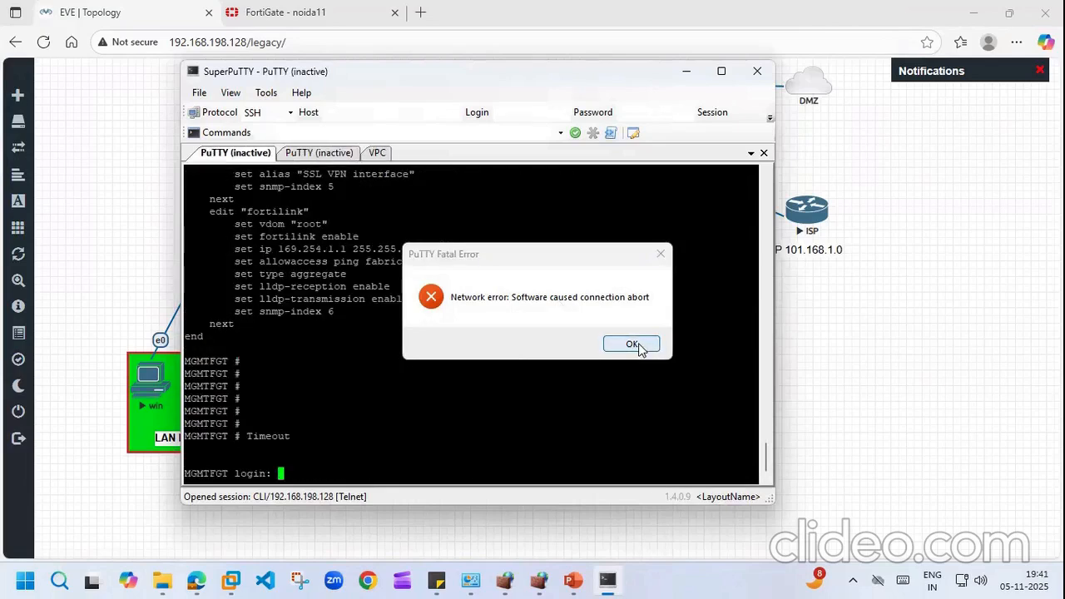
pyautogui.click(637, 347)
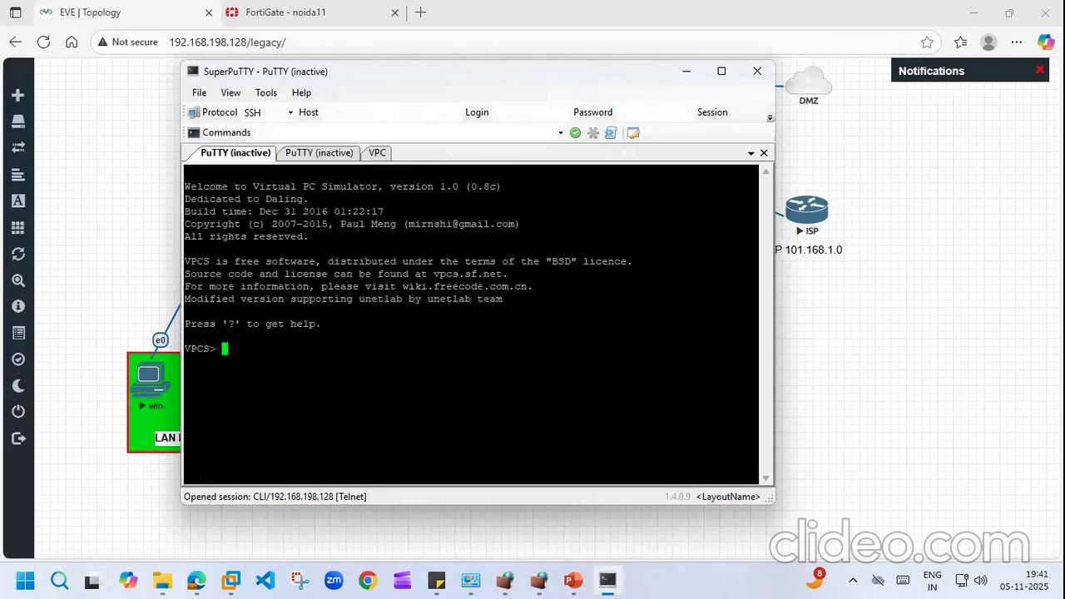
# Step: Close the dead session tabs, exit SuperPuTTY, and launch a new console to the ISP router
pyautogui.click(763, 154)
pyautogui.click(764, 154)
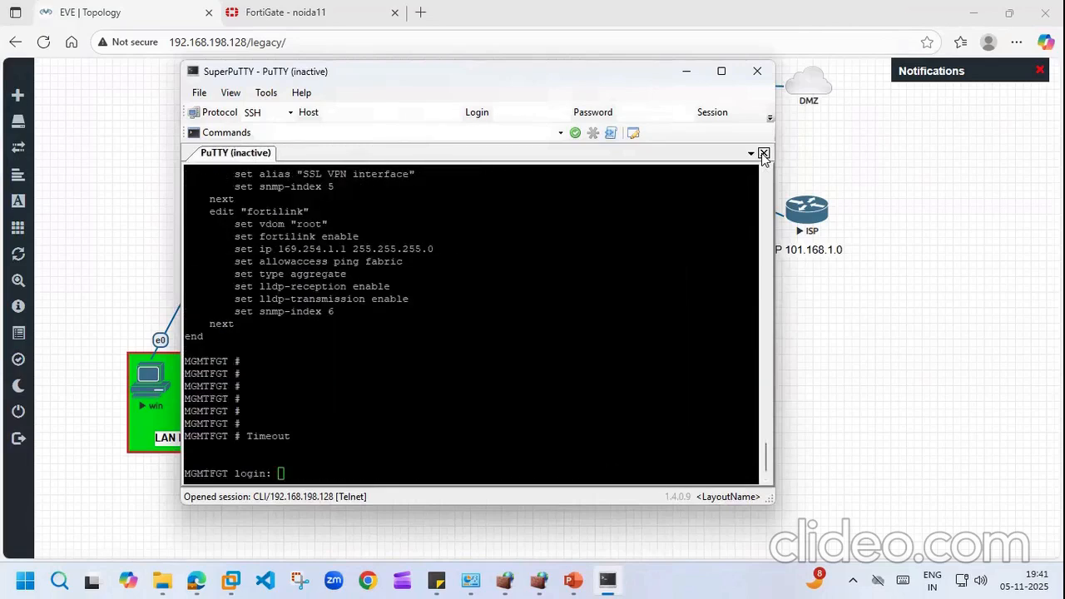
pyautogui.click(763, 154)
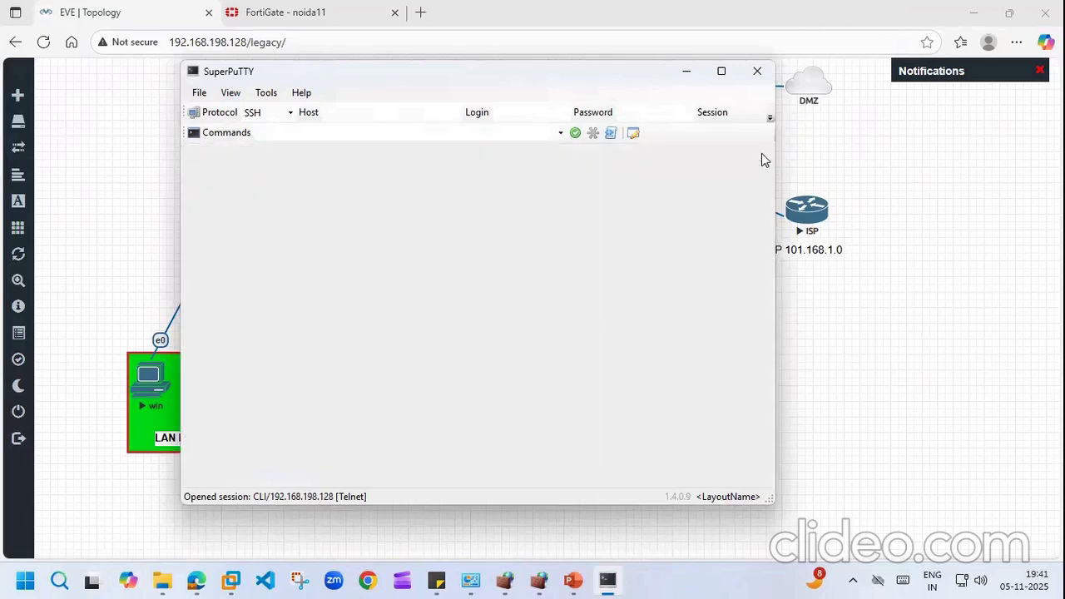
pyautogui.click(757, 73)
pyautogui.click(516, 347)
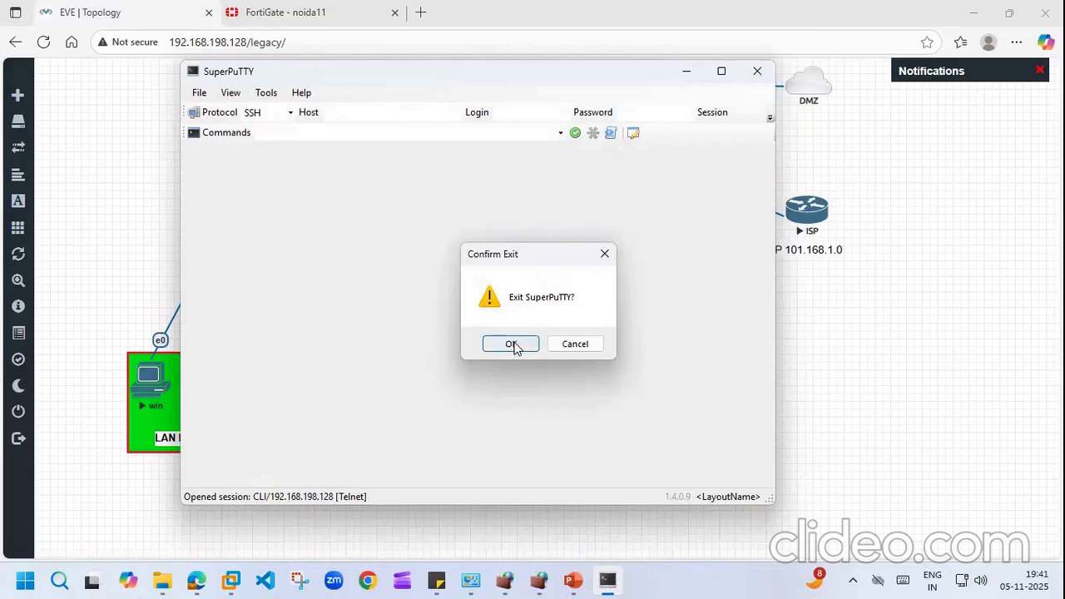
pyautogui.click(807, 215)
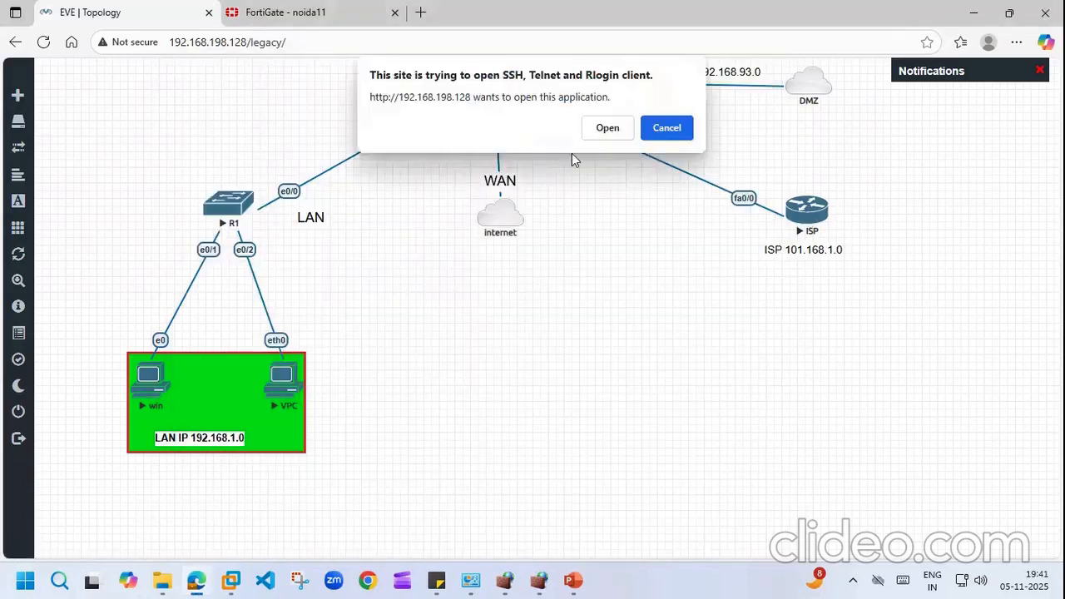
pyautogui.click(605, 129)
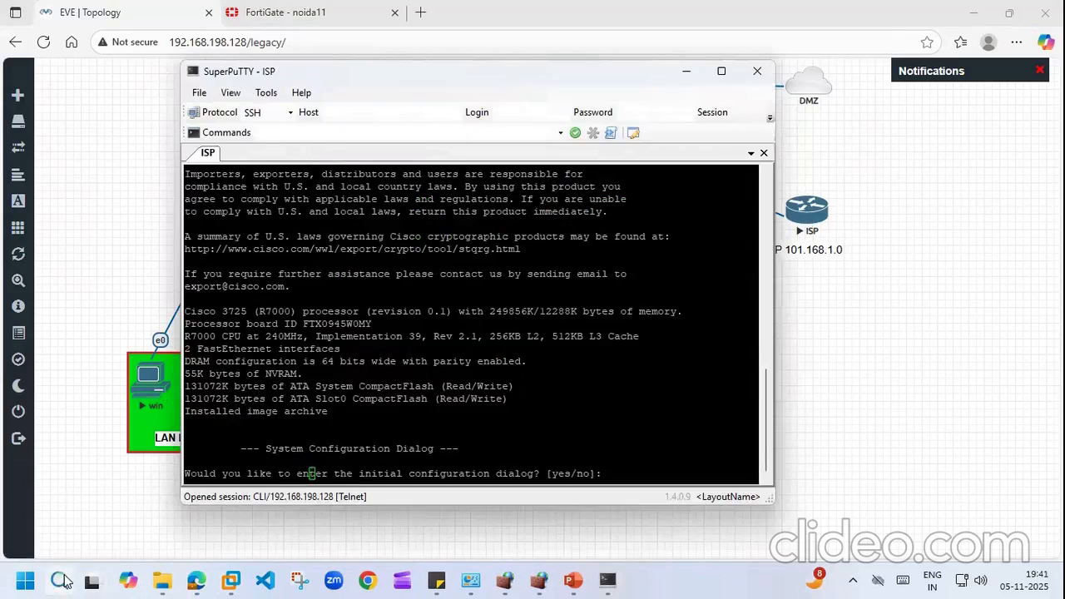
# Step: Open Notepad from Start and look through its notes, ending on the hostname note
pyautogui.click(59, 580)
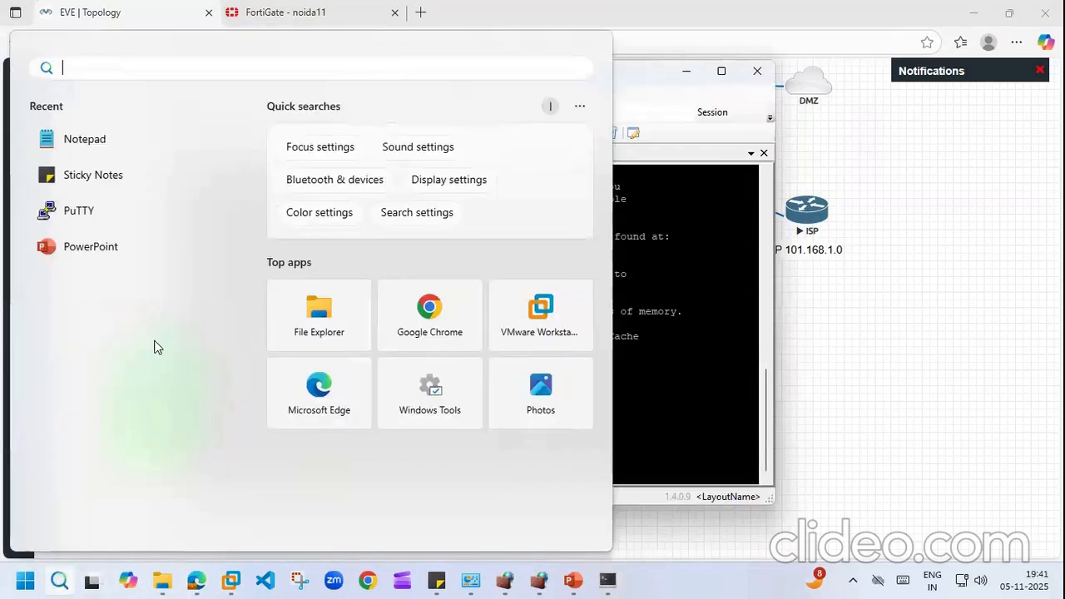
pyautogui.click(91, 146)
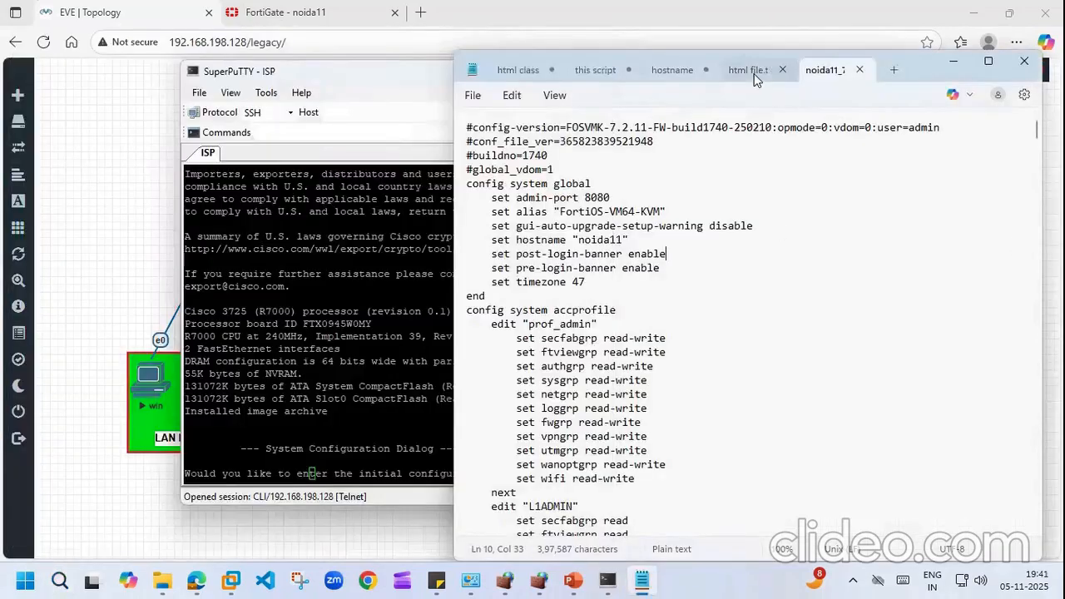
pyautogui.click(749, 71)
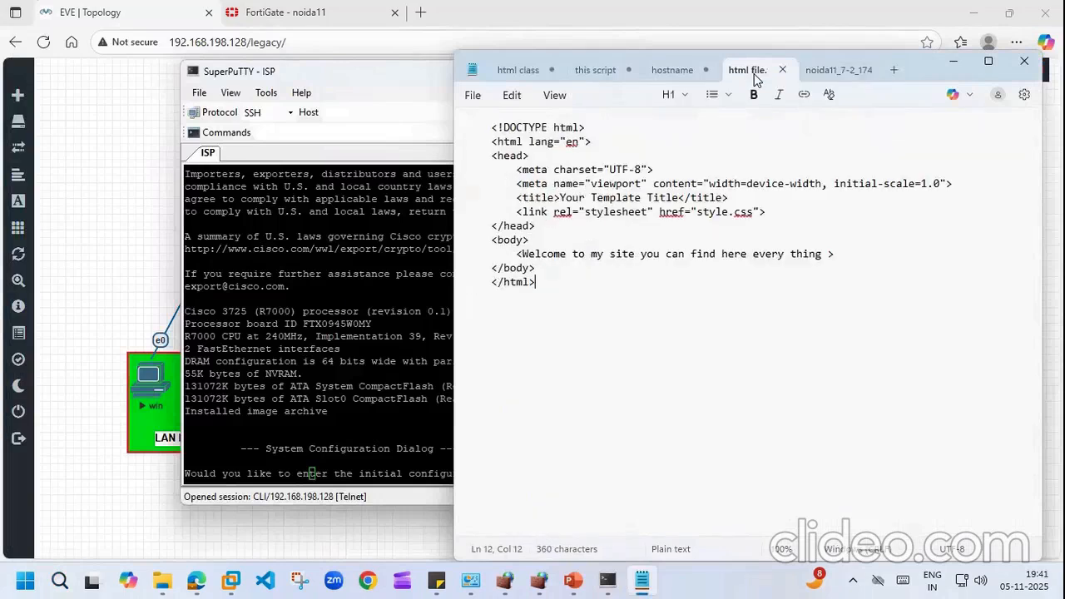
pyautogui.click(835, 71)
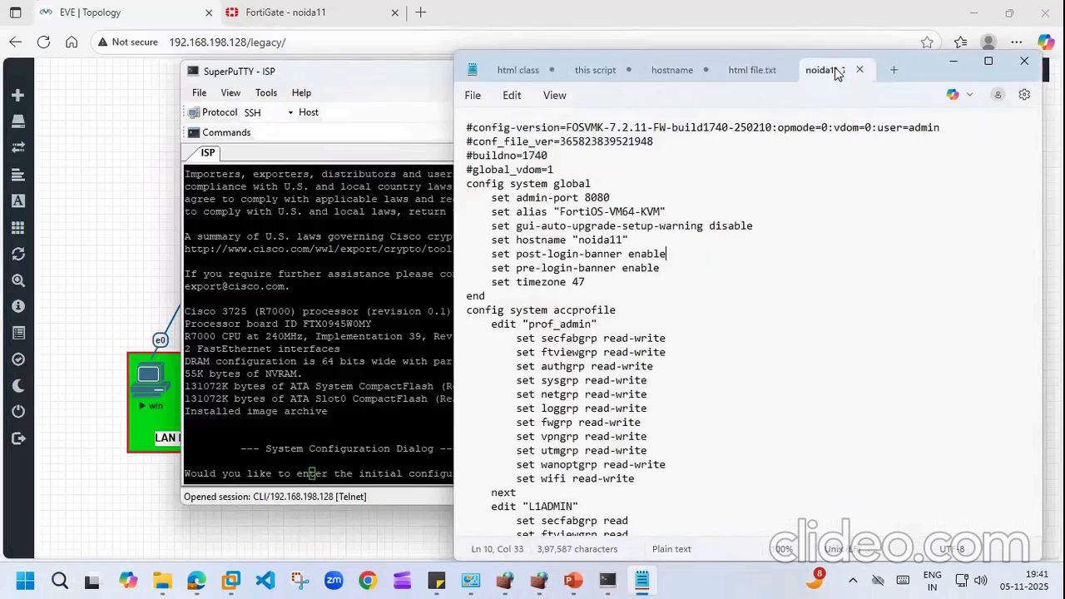
pyautogui.click(673, 71)
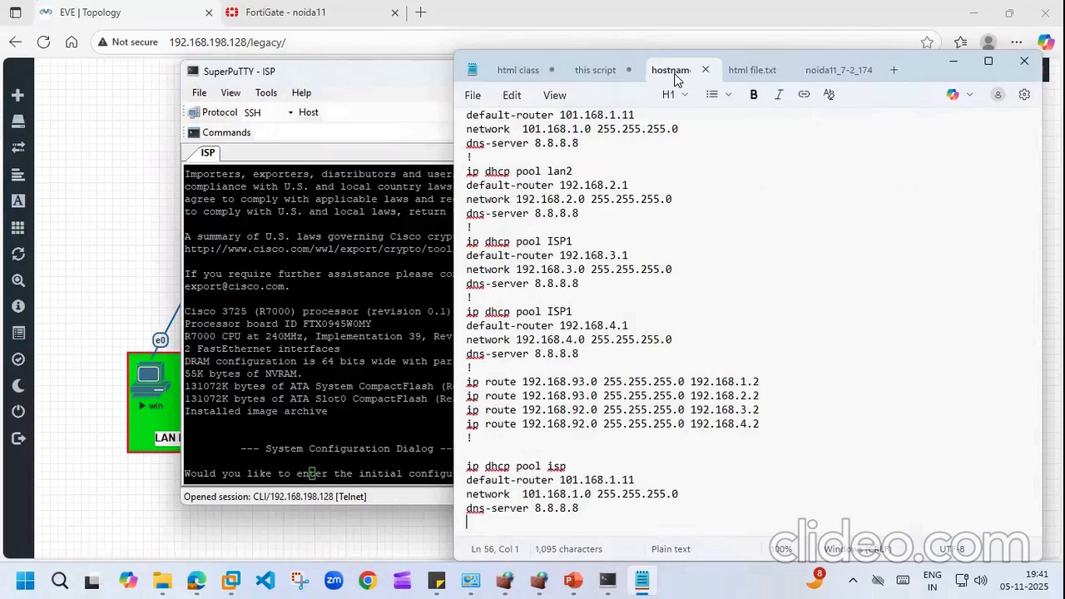
pyautogui.click(598, 70)
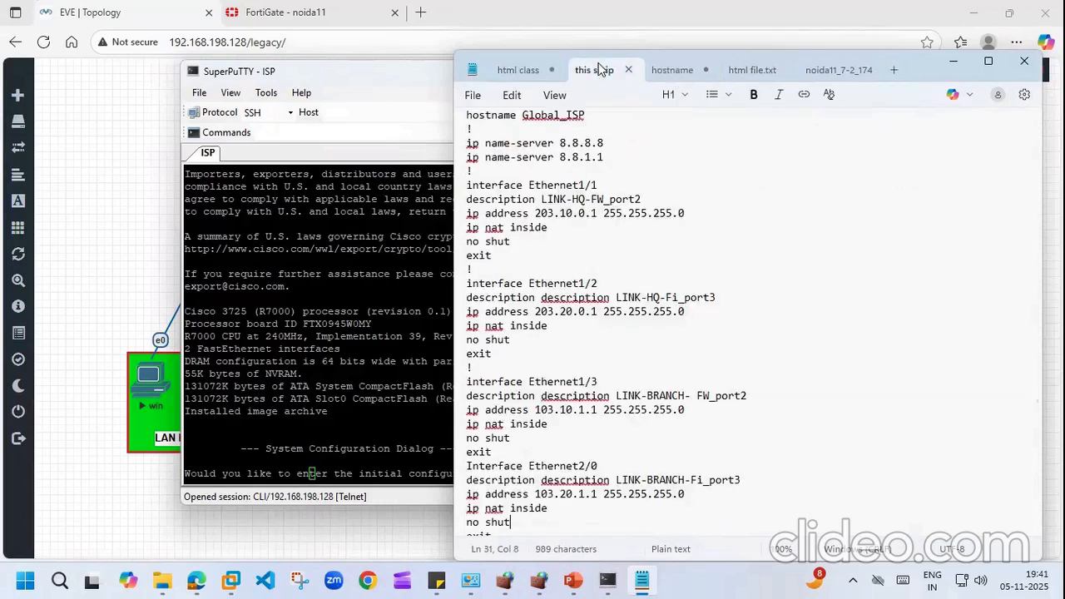
pyautogui.click(529, 71)
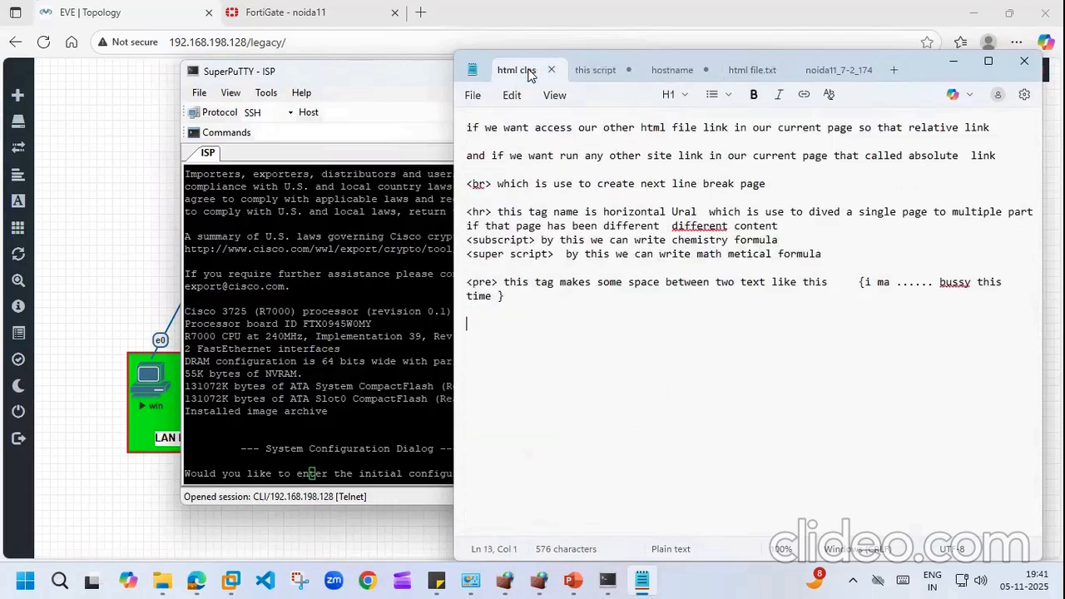
pyautogui.click(606, 72)
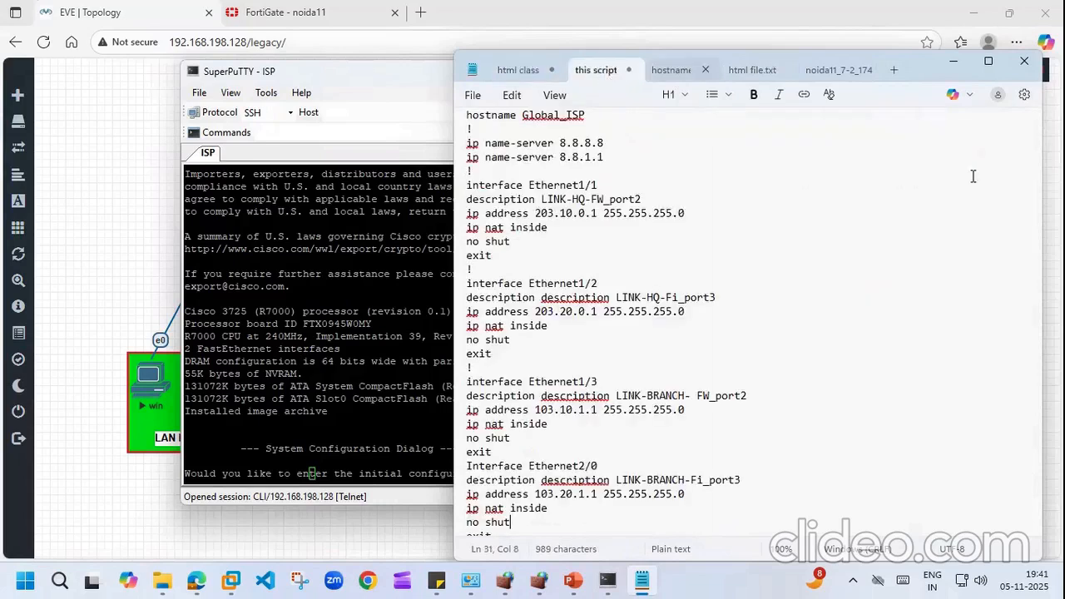
pyautogui.click(690, 72)
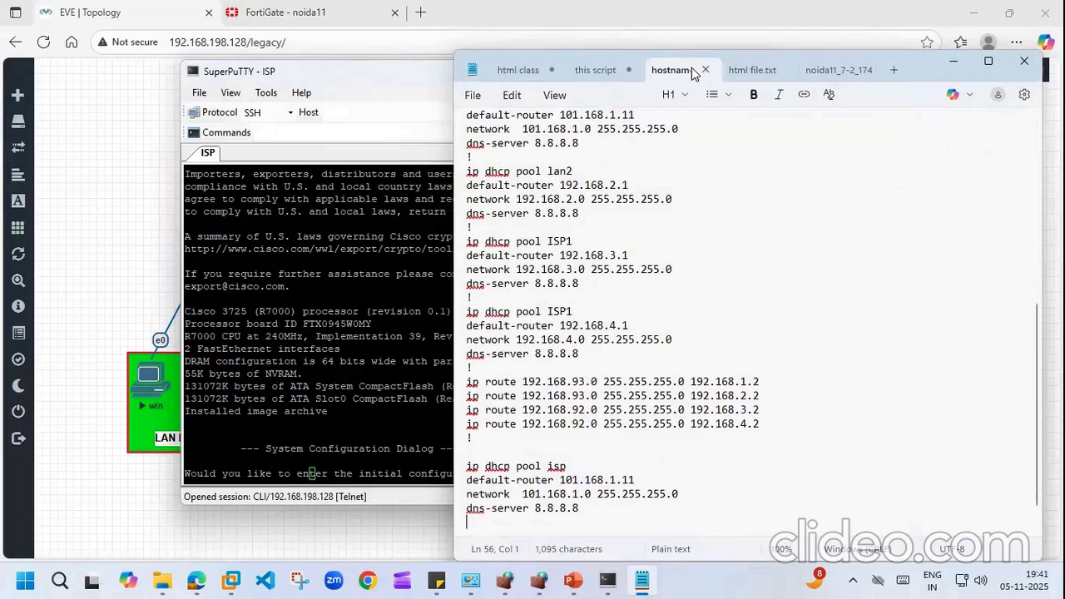
# Step: Copy the ISP config lines from hostname Global_isp through the f0/0 interface lines
pyautogui.scroll(10, 612, 146)
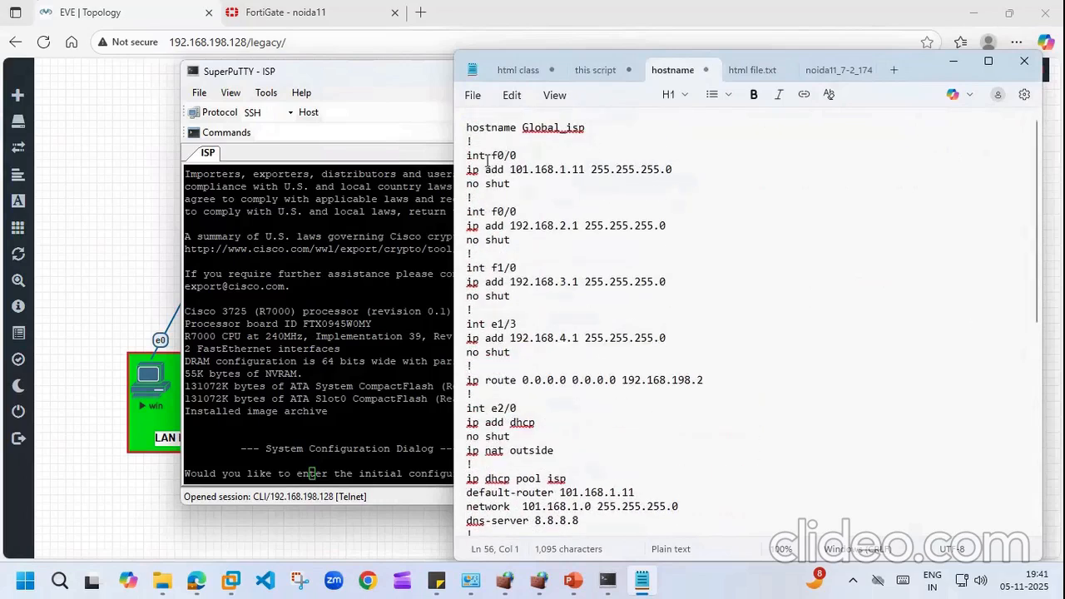
pyautogui.moveTo(467, 154); pyautogui.dragTo(685, 178)
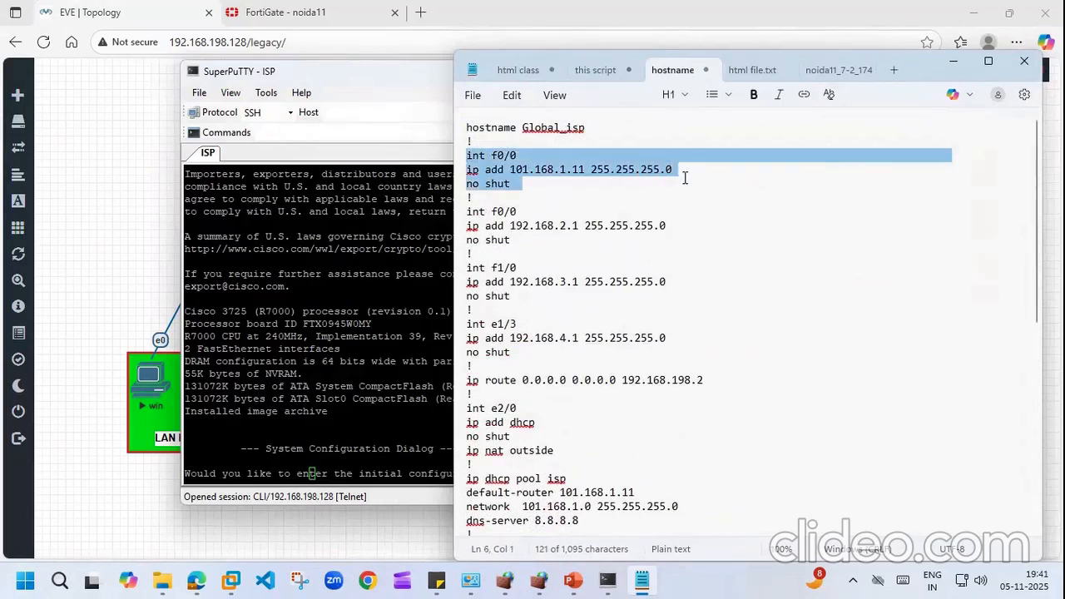
pyautogui.click(608, 138)
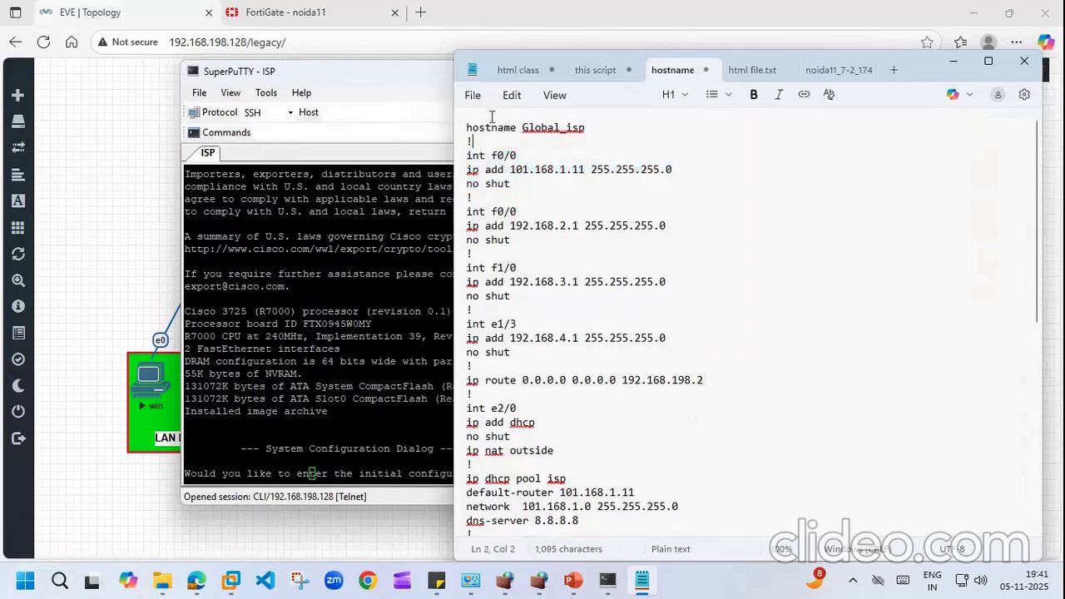
pyautogui.moveTo(465, 126); pyautogui.dragTo(676, 190)
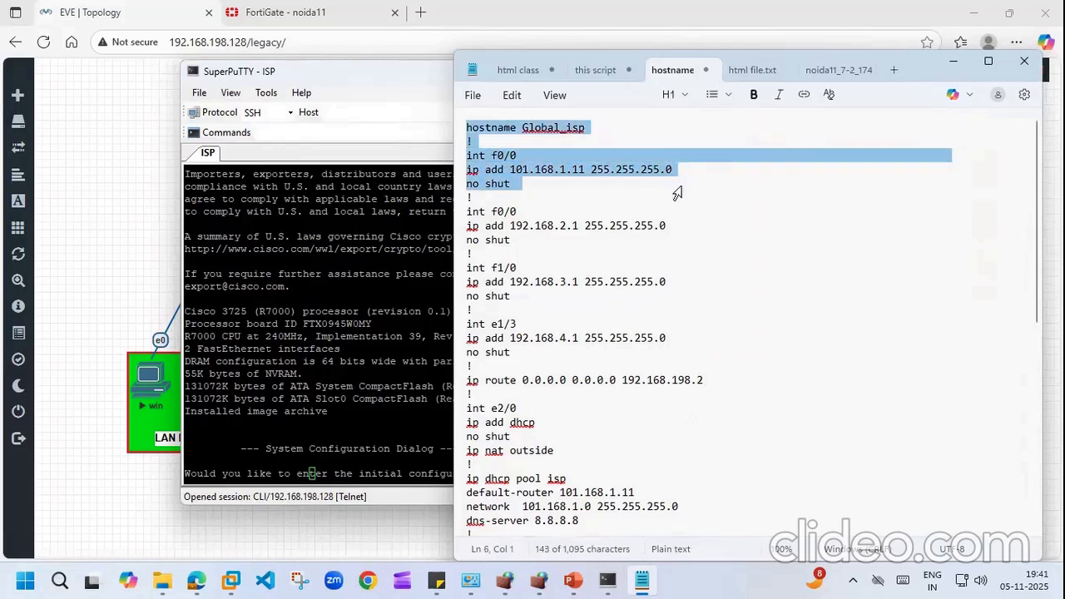
pyautogui.rightClick(598, 169)
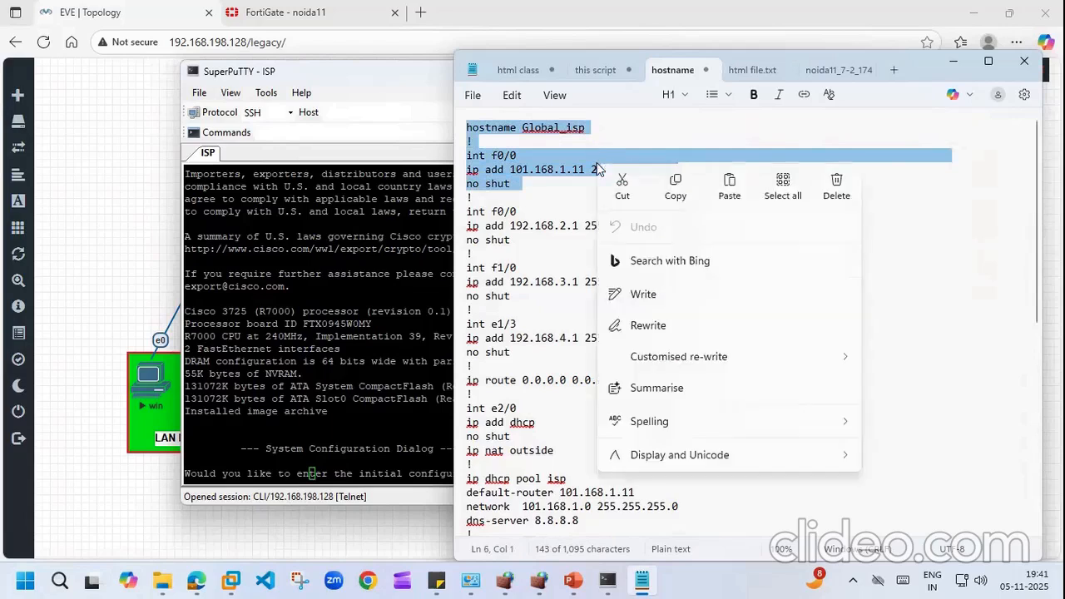
pyautogui.click(676, 191)
pyautogui.click(283, 11)
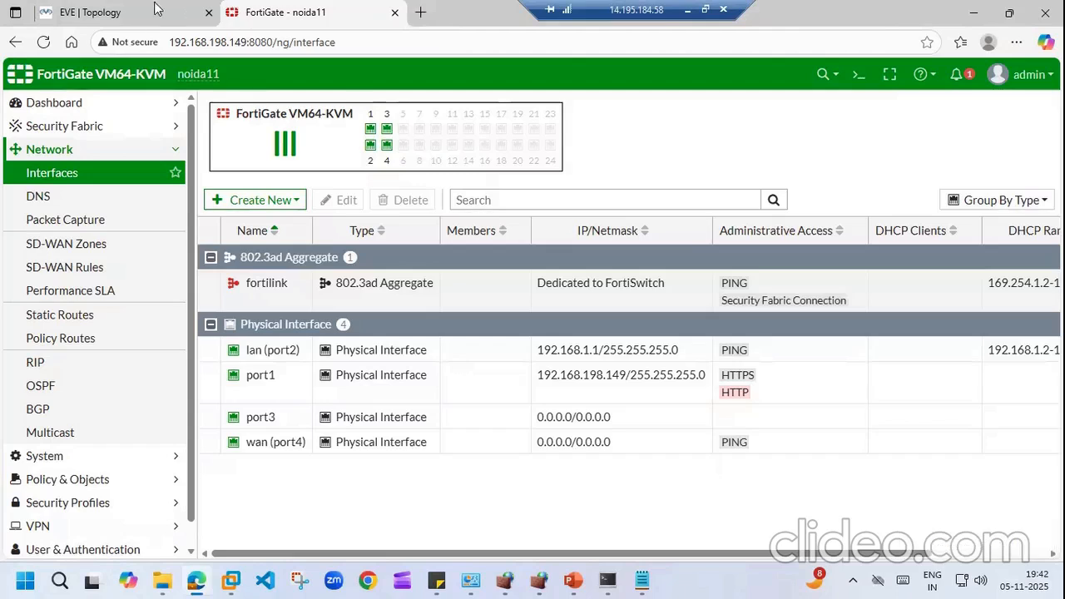
# Step: In the ISP router console, answer no to the initial configuration dialog prompt
pyautogui.click(152, 8)
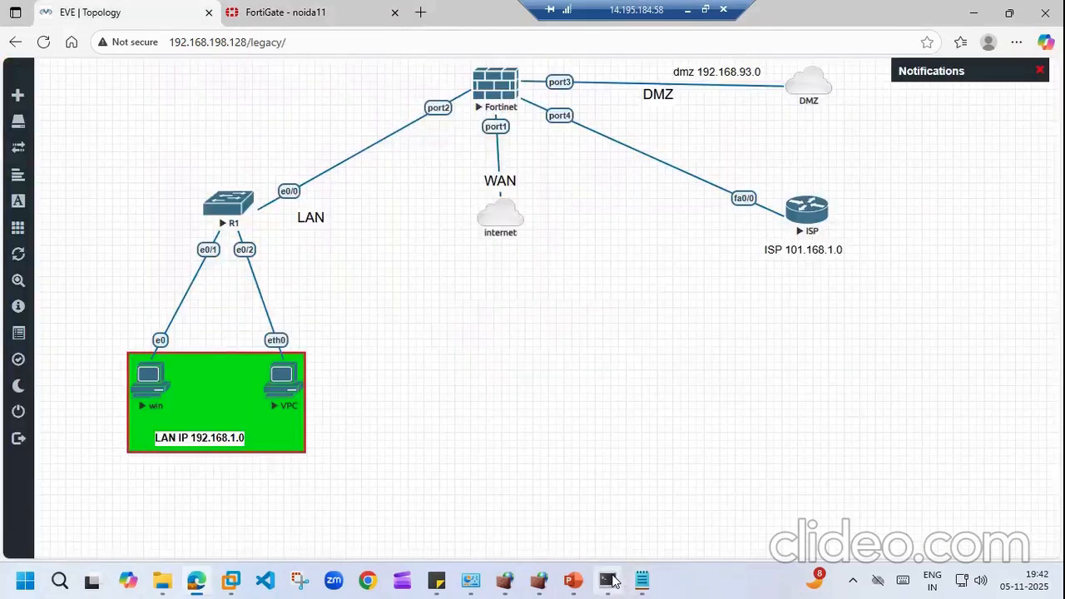
pyautogui.click(639, 580)
pyautogui.press('Return')
pyautogui.press('Return')
pyautogui.press('Return')
pyautogui.press('Return')
pyautogui.press('Return')
pyautogui.press('Return')
pyautogui.press('Return')
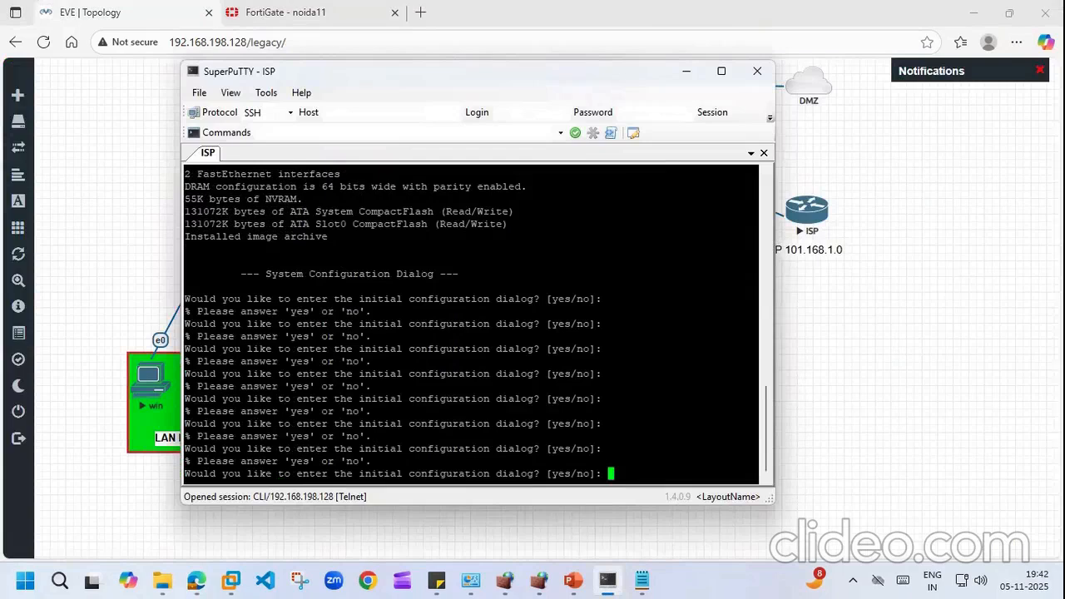
pyautogui.write('no')
pyautogui.press('Return')
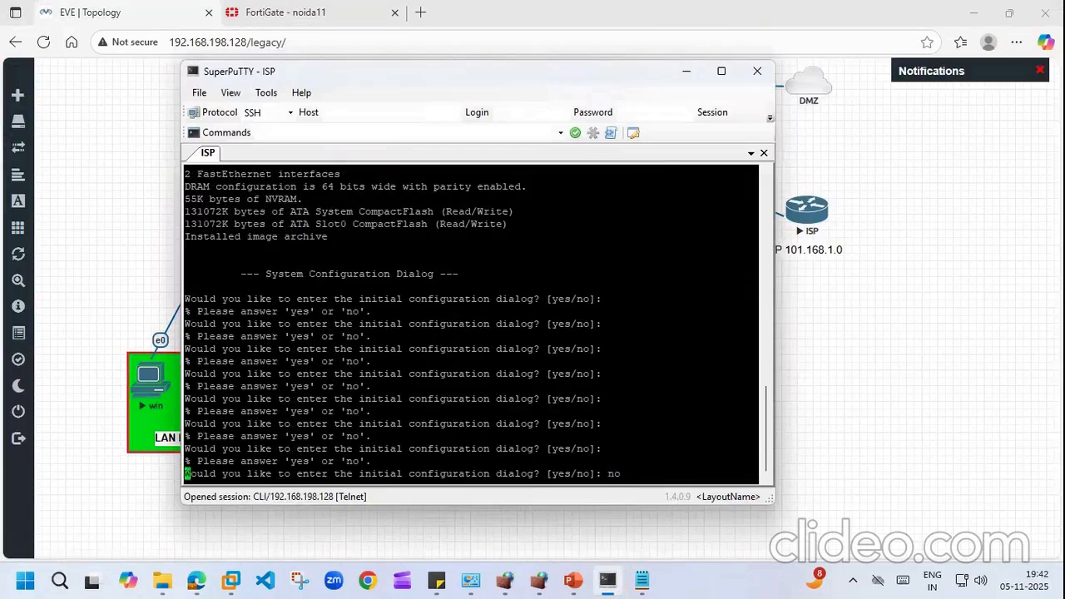
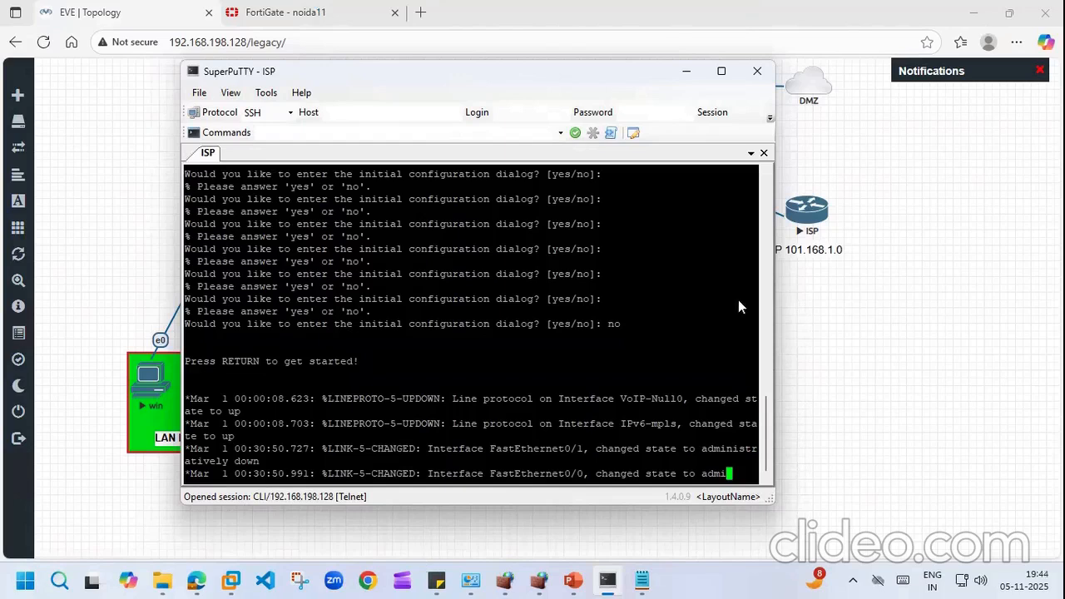
# Step: Switch between the ISP console, the EVE topology and the FortiGate noida11 page to check them
pyautogui.click(609, 580)
pyautogui.click(612, 581)
pyautogui.doubleClick(614, 224)
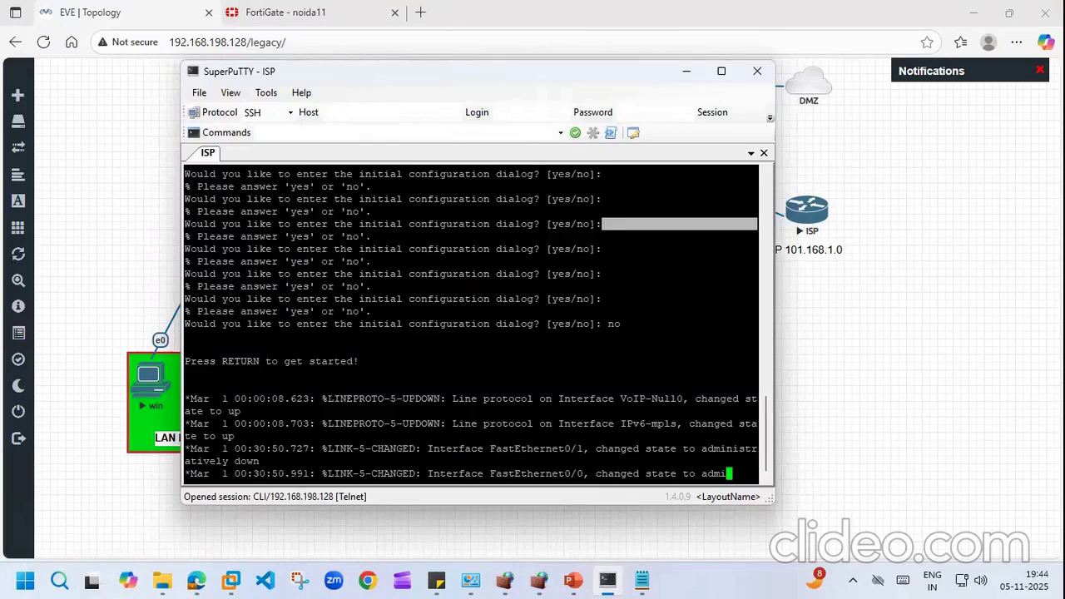
pyautogui.doubleClick(390, 213)
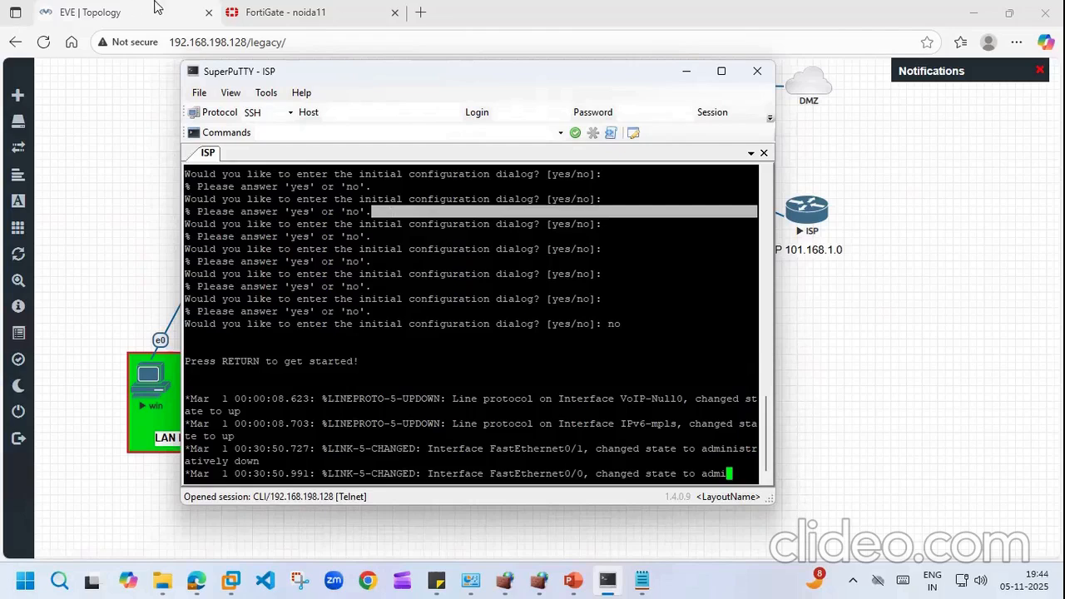
pyautogui.click(234, 11)
pyautogui.click(107, 10)
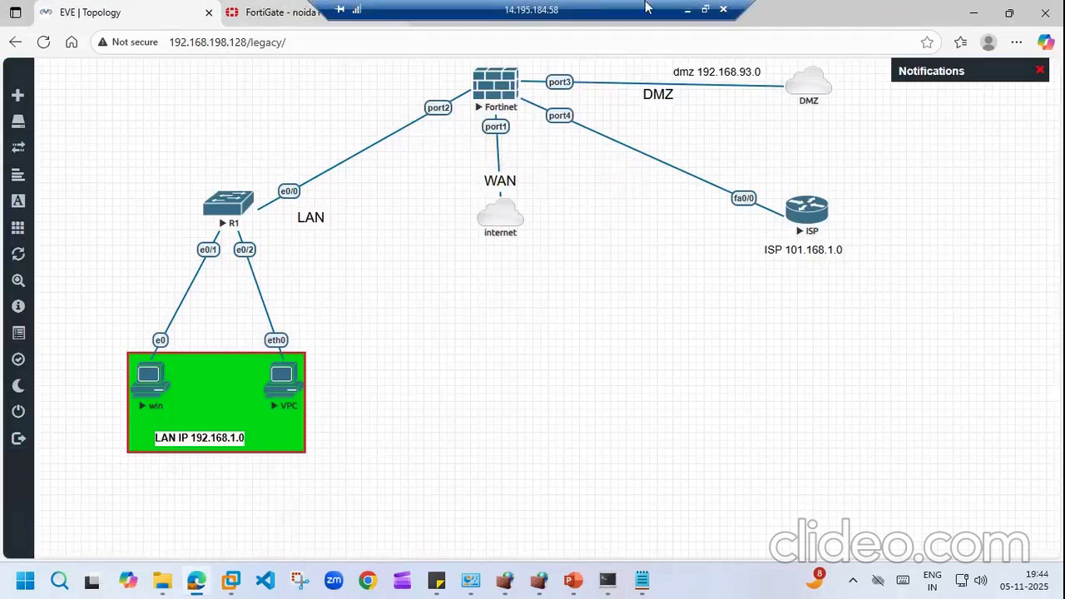
pyautogui.moveTo(621, 4); pyautogui.dragTo(949, 3)
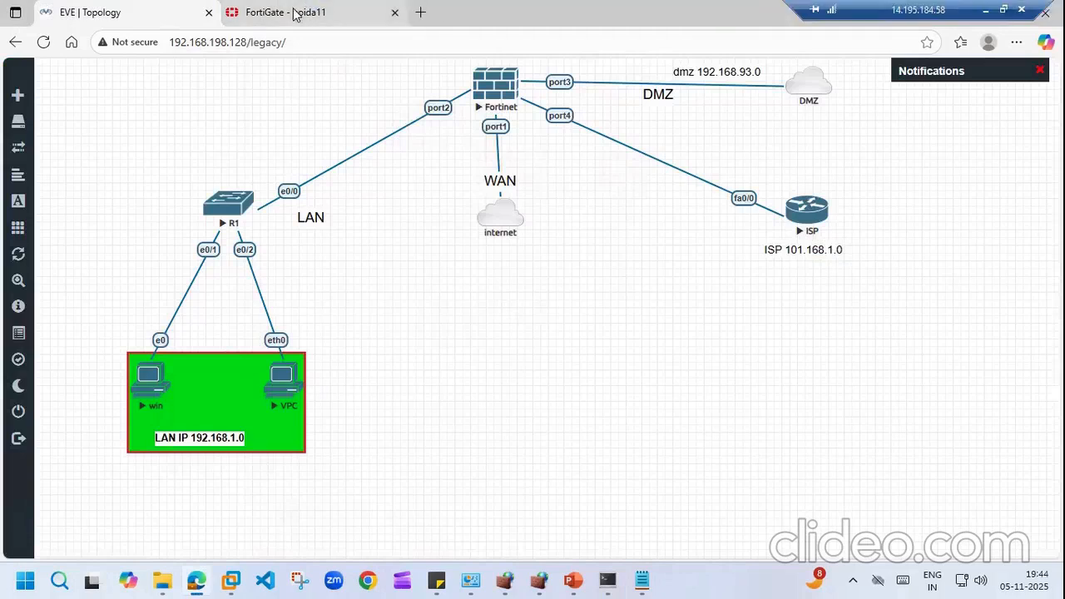
pyautogui.click(319, 12)
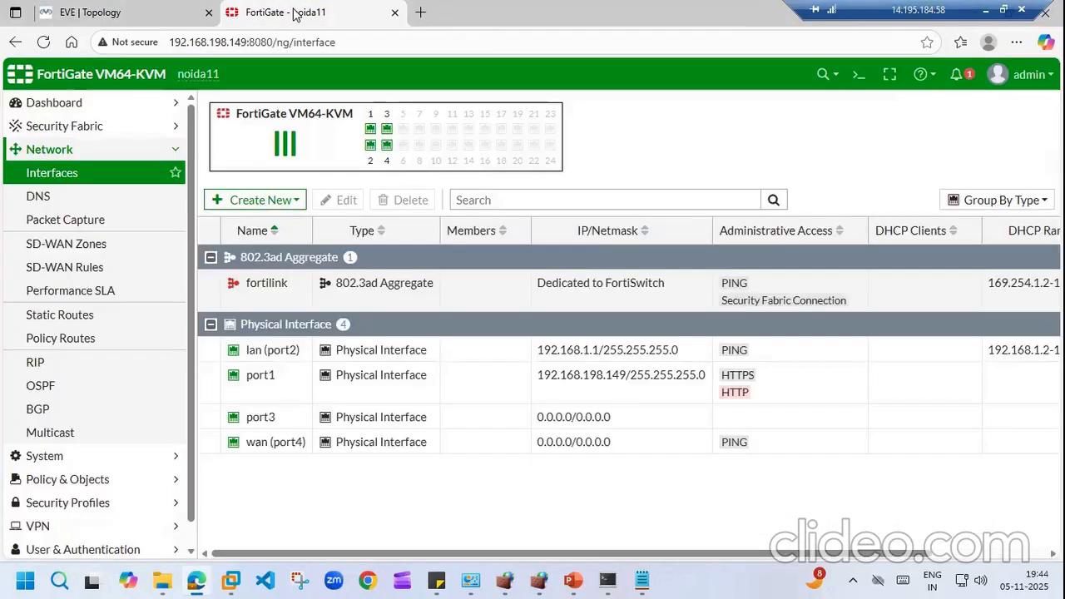
pyautogui.click(607, 580)
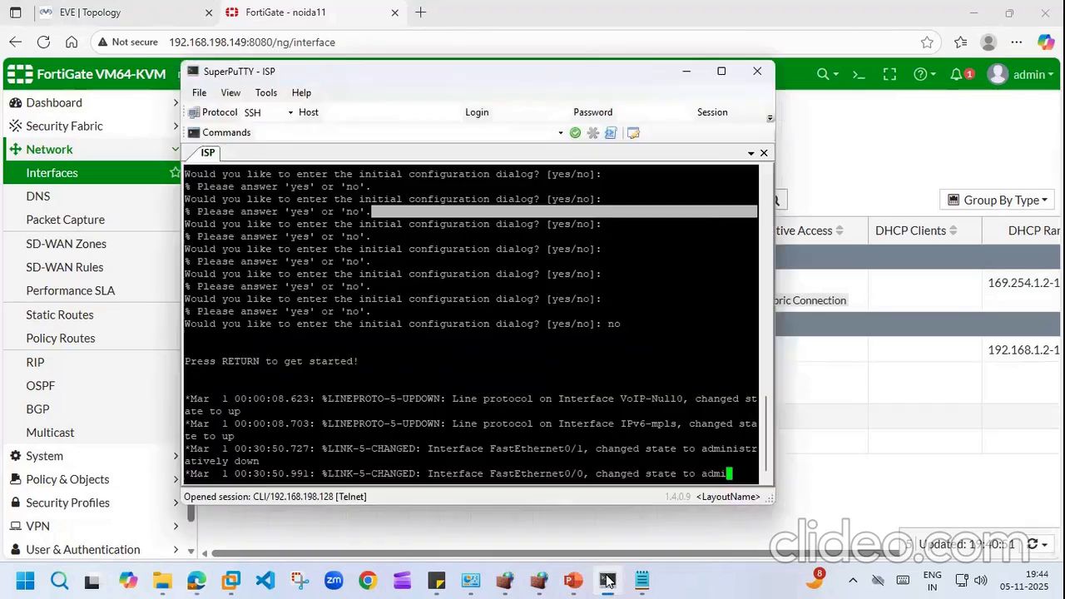
pyautogui.tripleClick(456, 250)
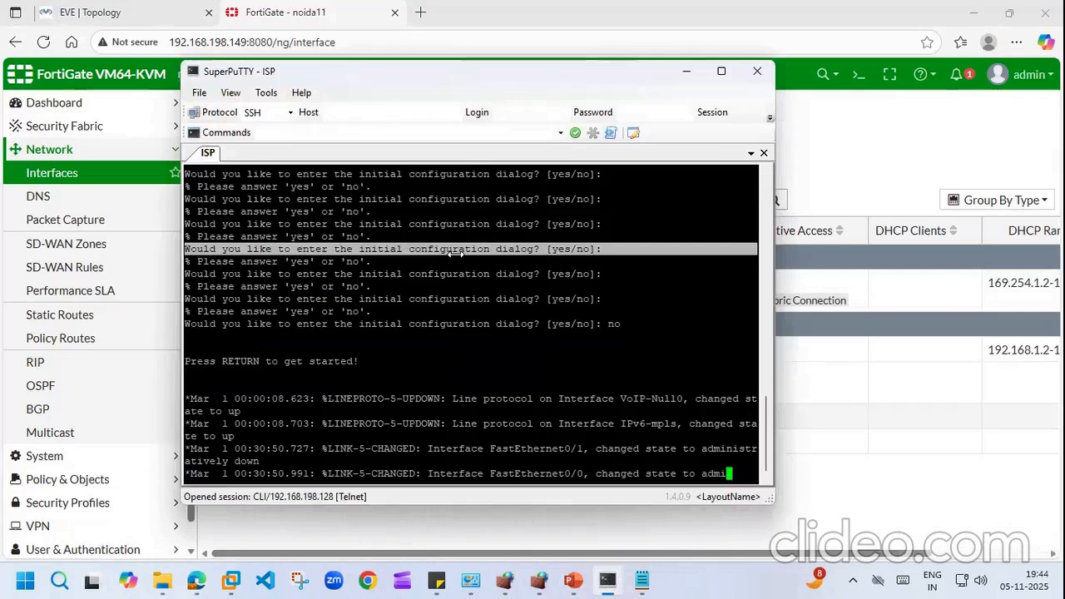
pyautogui.click(150, 8)
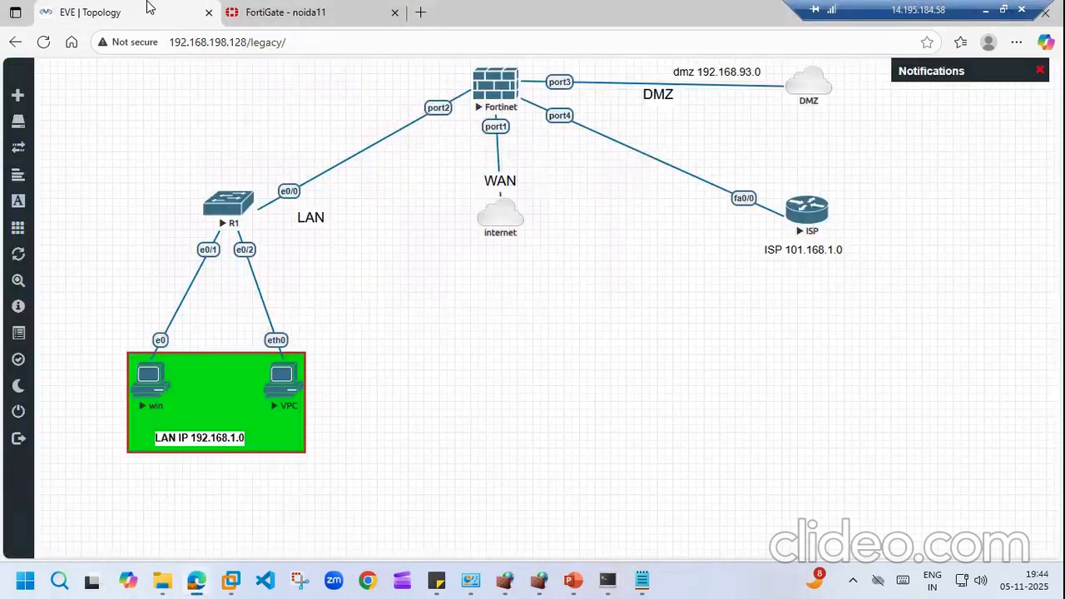
pyautogui.click(645, 580)
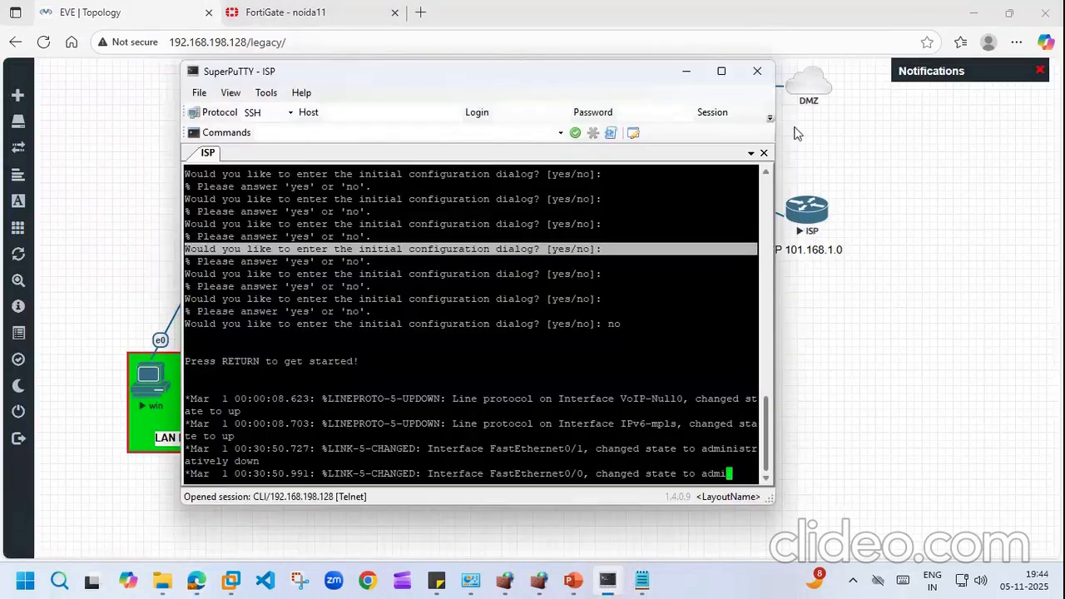
# Step: Close the ISP console session, relaunch its Telnet console, then exit SuperPuTTY and confirm the exit
pyautogui.click(764, 153)
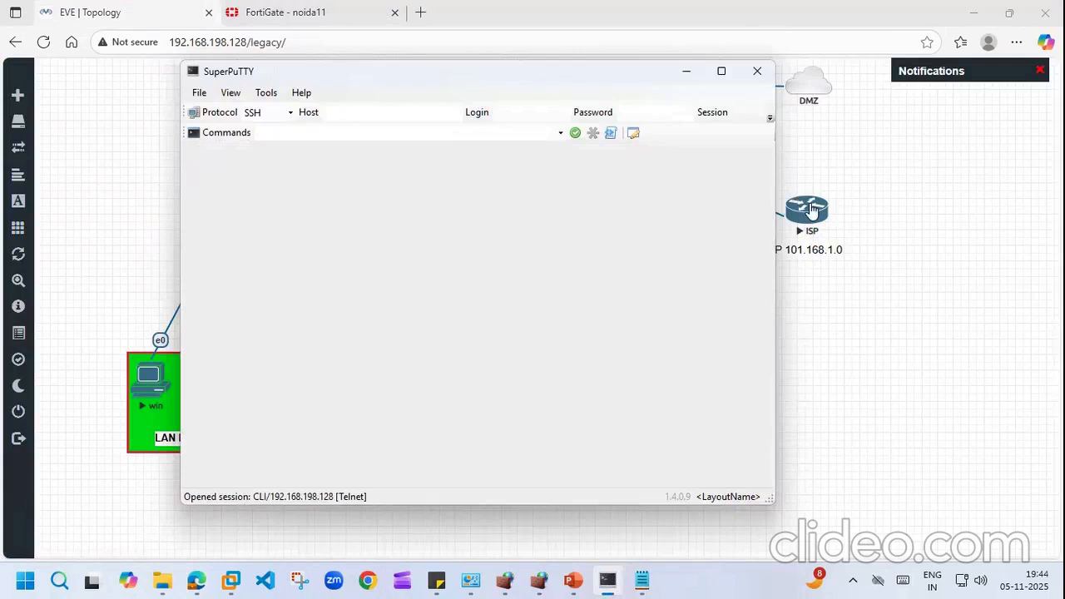
pyautogui.click(812, 210)
pyautogui.click(610, 130)
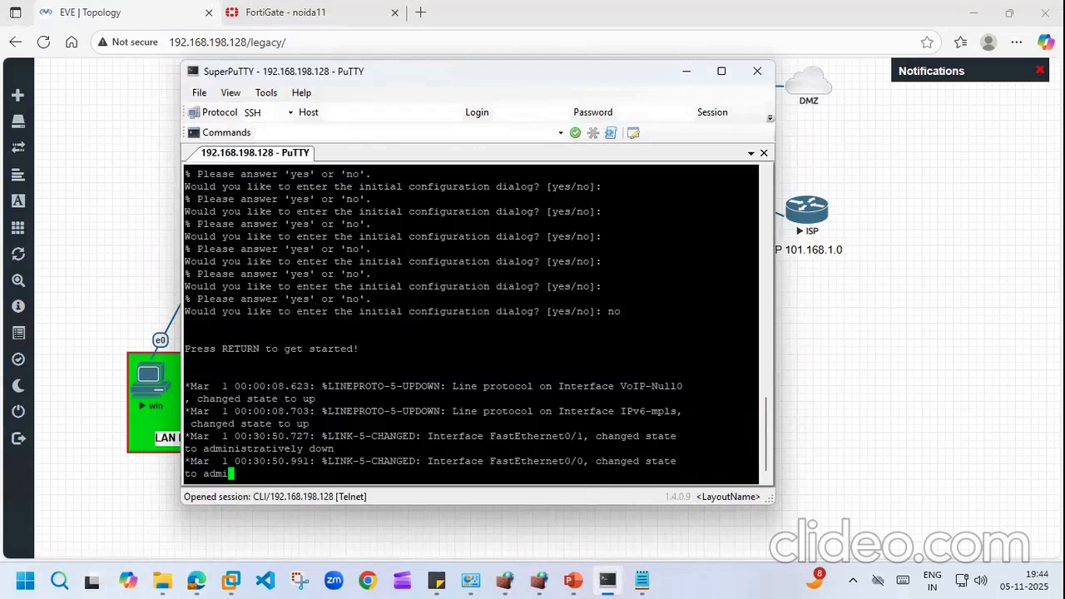
pyautogui.click(758, 74)
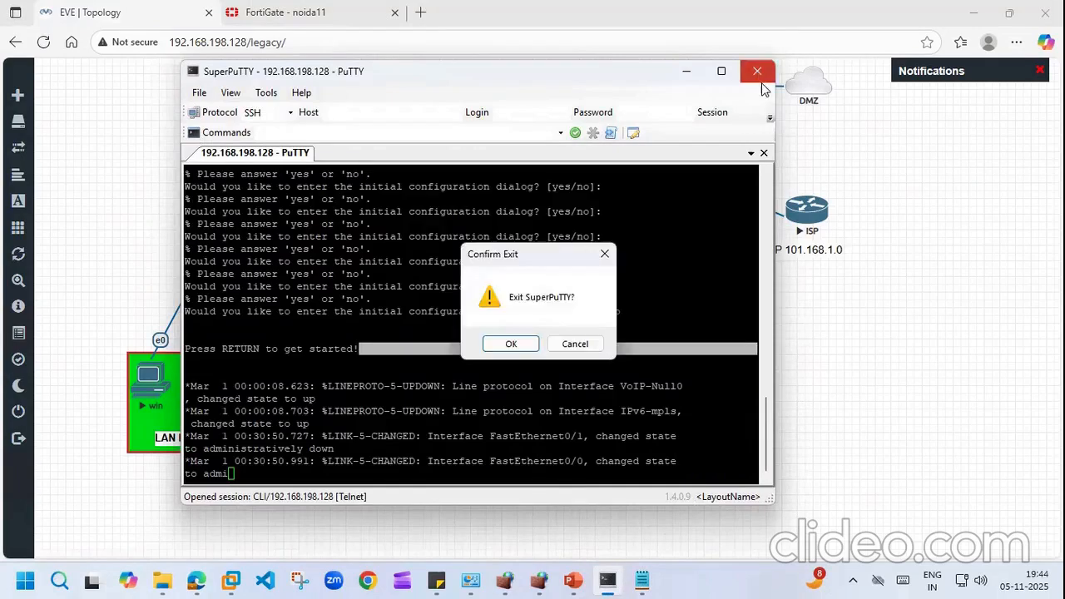
pyautogui.click(510, 344)
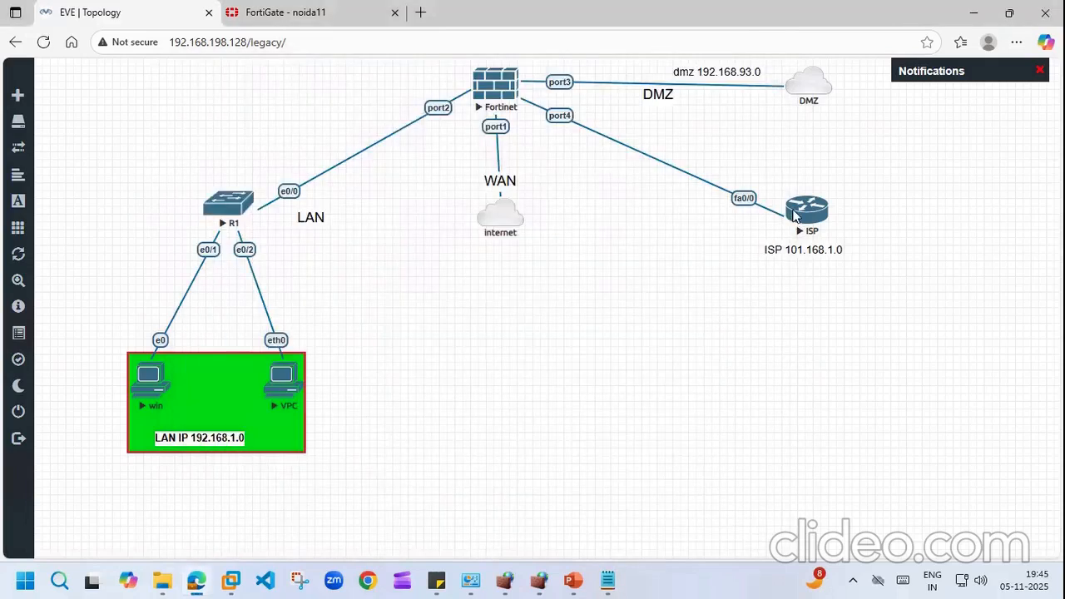
# Step: Stop the ISP router node and wipe its saved state
pyautogui.rightClick(795, 217)
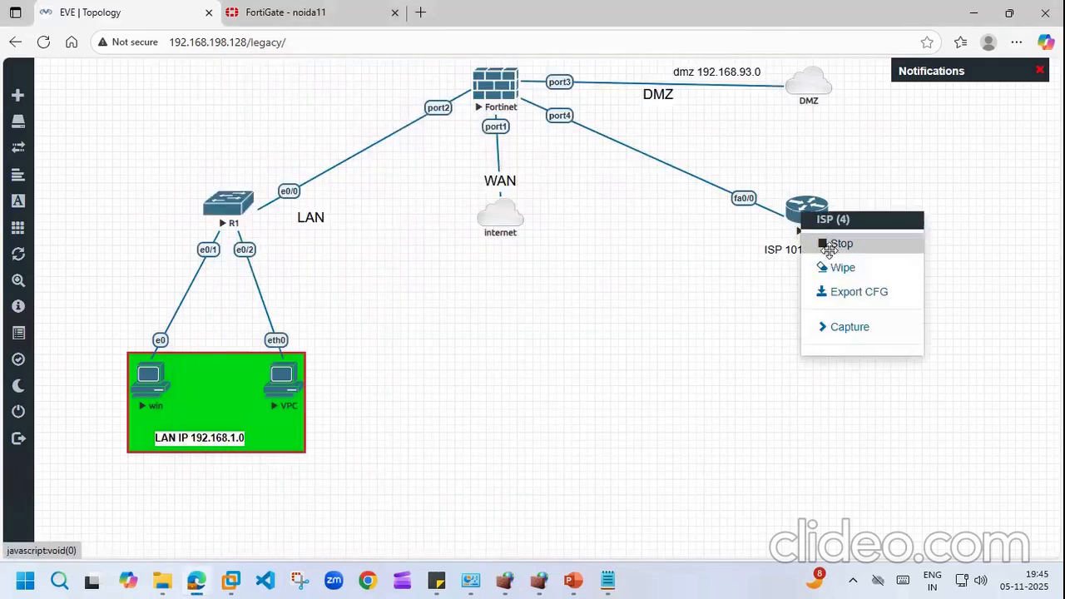
pyautogui.click(839, 244)
pyautogui.rightClick(814, 218)
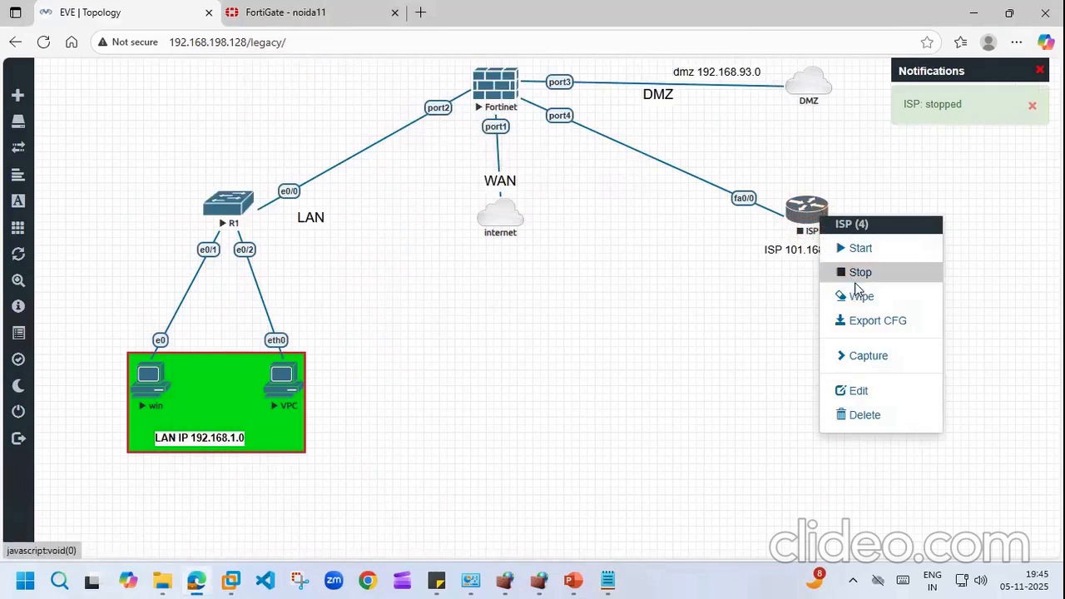
pyautogui.click(858, 296)
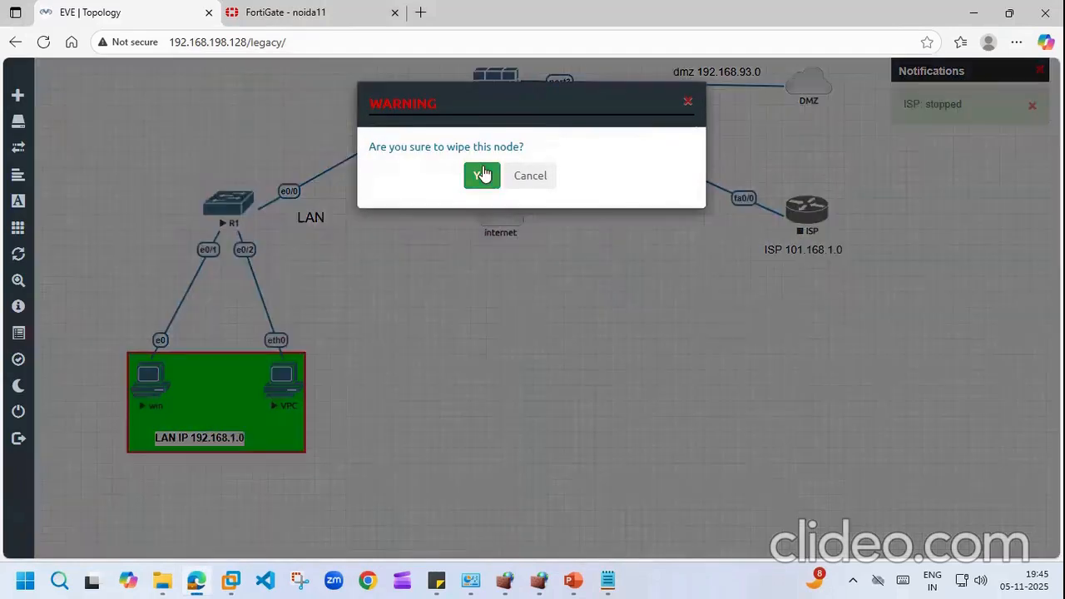
pyautogui.click(482, 174)
# Step: Start the ISP router again and launch its Telnet console from the browser
pyautogui.rightClick(871, 163)
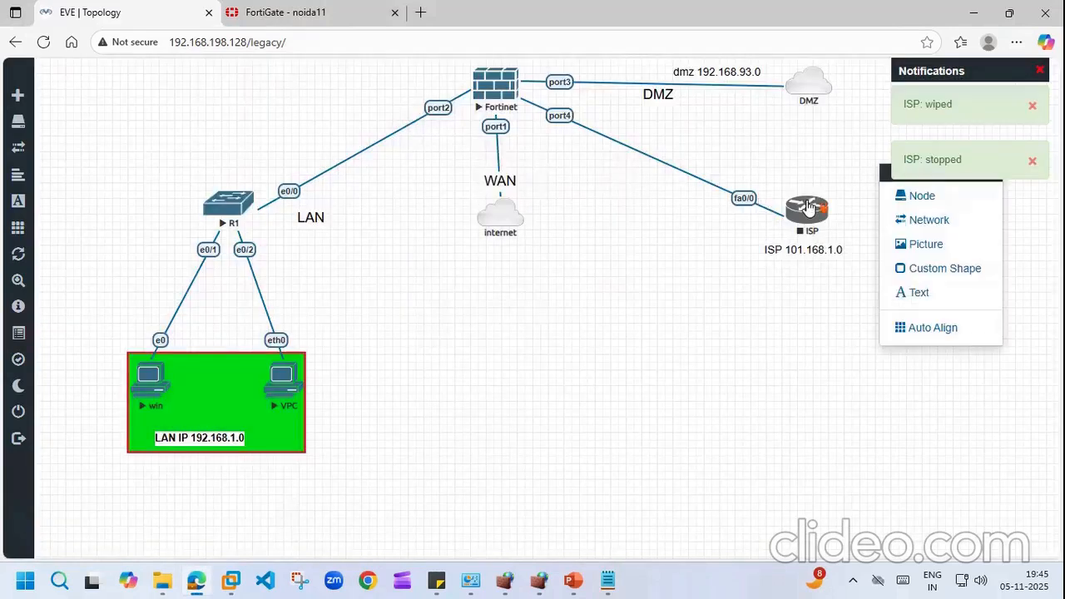
pyautogui.rightClick(809, 206)
pyautogui.click(832, 237)
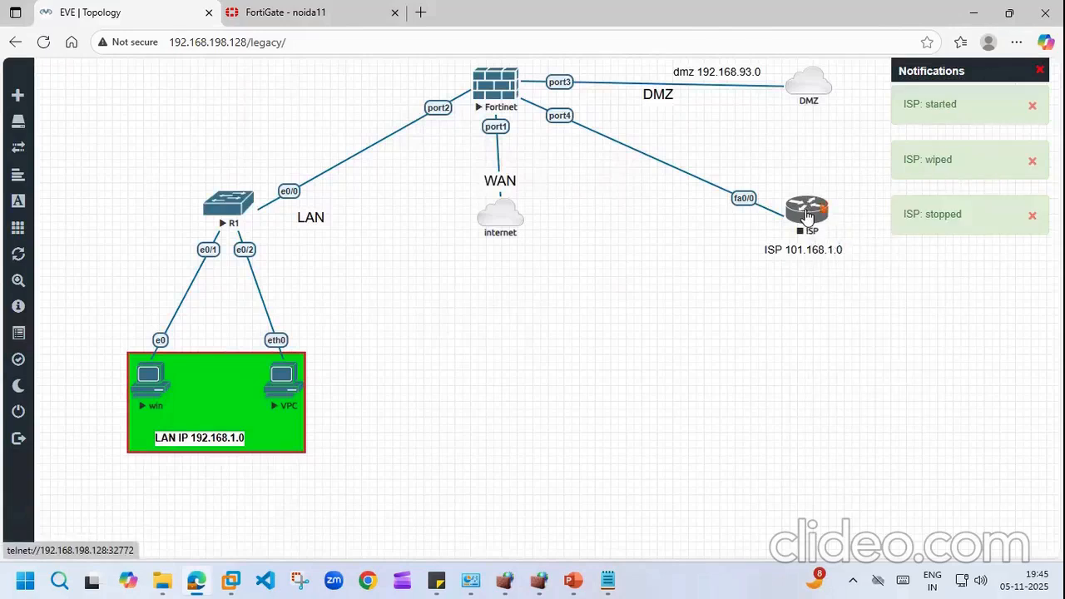
pyautogui.rightClick(807, 215)
pyautogui.click(849, 241)
pyautogui.click(820, 221)
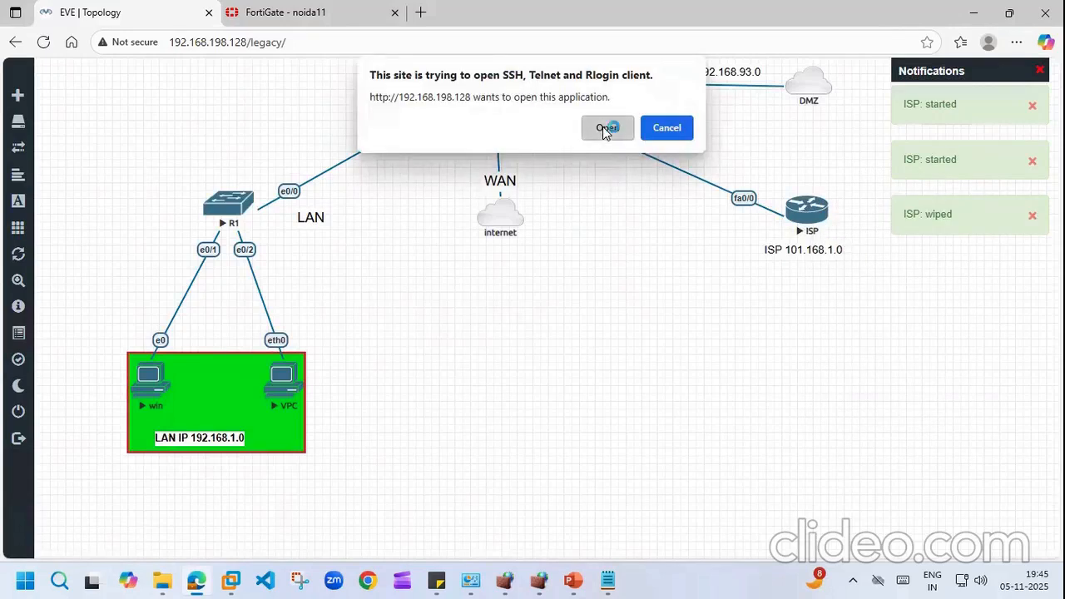
pyautogui.click(607, 129)
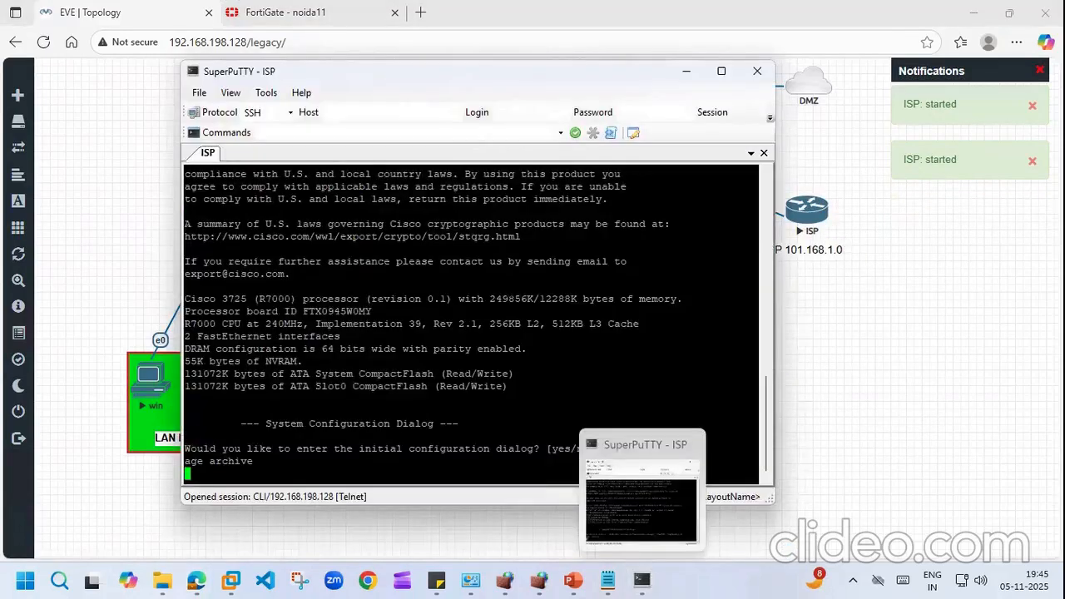
# Step: Answer no to the wiped router's initial configuration dialog to reach the command prompt
pyautogui.press('Return')
pyautogui.press('Return')
pyautogui.press('Return')
pyautogui.press('Return')
pyautogui.press('Return')
pyautogui.press('Return')
pyautogui.press('Return')
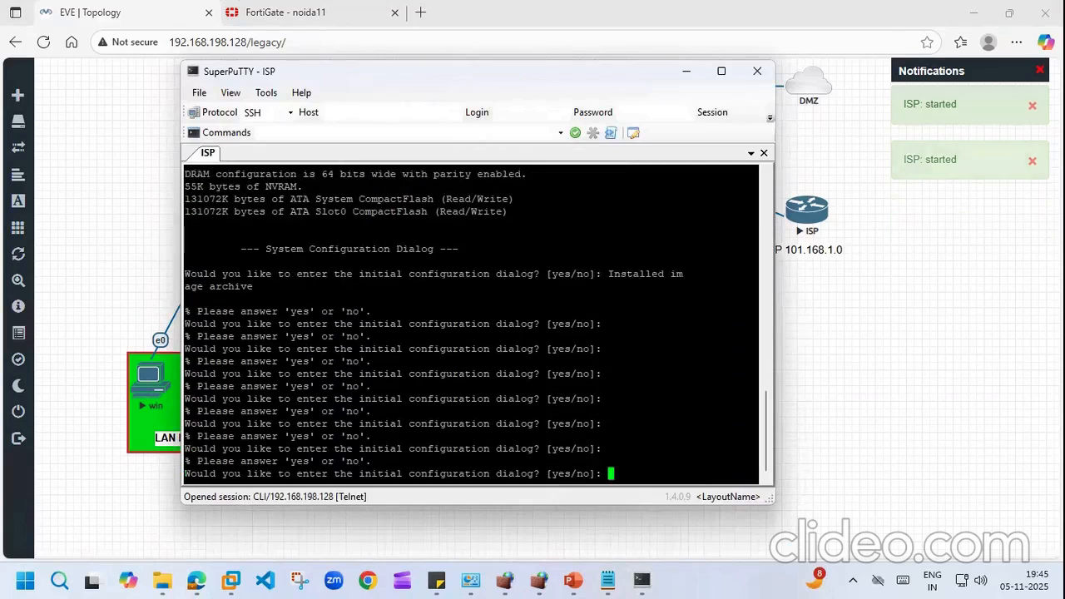
pyautogui.write('no')
pyautogui.press('Return')
pyautogui.press('Return')
pyautogui.press('Return')
pyautogui.press('Return')
pyautogui.write('no')
pyautogui.press('Return')
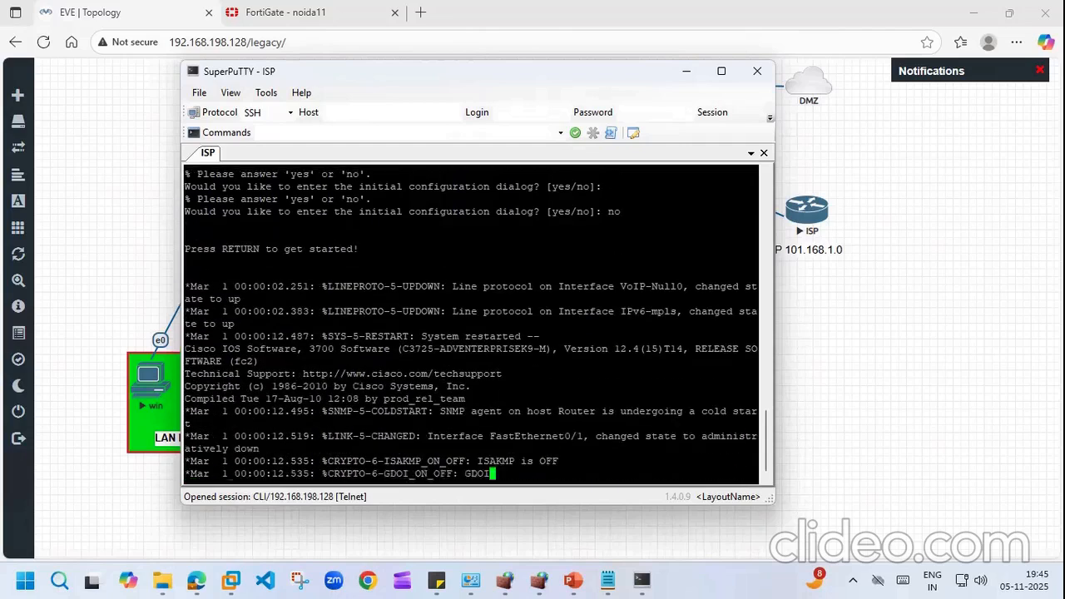
pyautogui.press('Return')
pyautogui.press('Return')
pyautogui.press('Return')
pyautogui.press('Return')
pyautogui.press('Return')
pyautogui.press('Return')
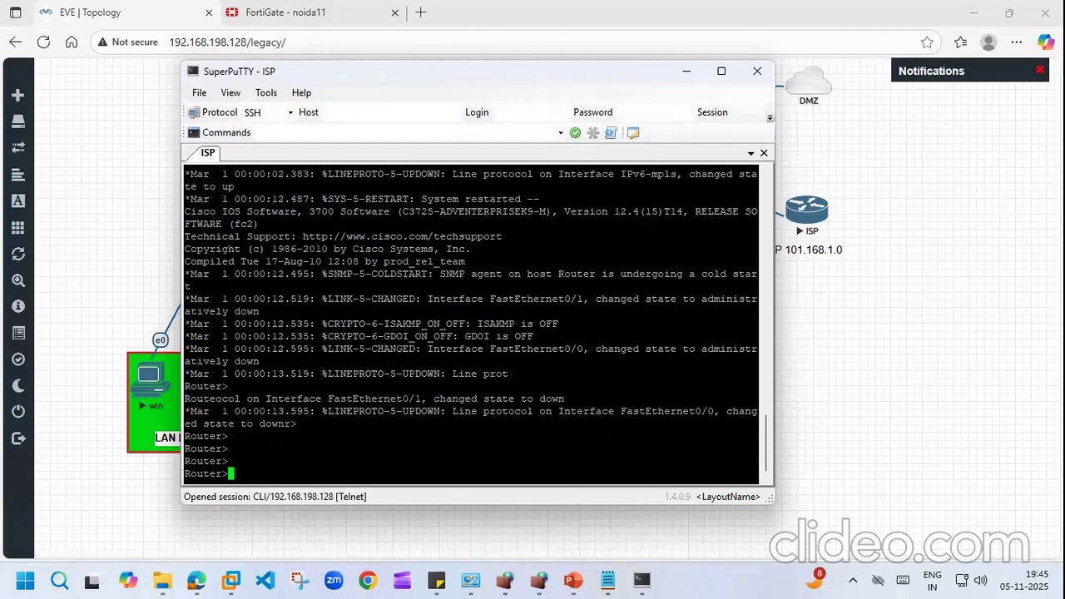
# Step: Enter enable mode and page through the blank default running-config
pyautogui.write('en')
pyautogui.press('Tab')
pyautogui.press('Return')
pyautogui.press('Return')
pyautogui.press('Return')
pyautogui.press('Return')
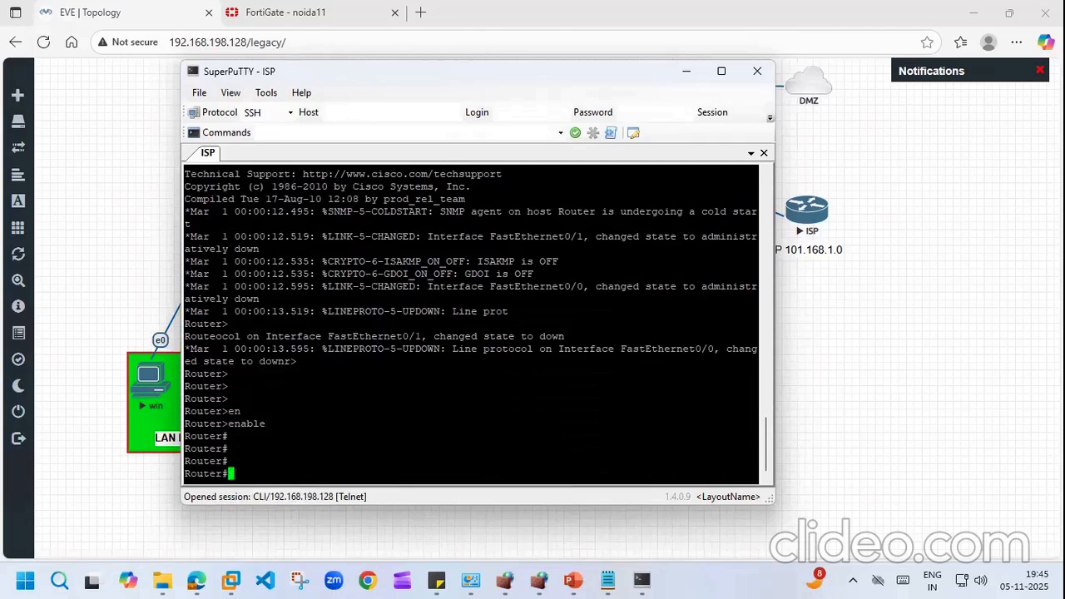
pyautogui.write('show run')
pyautogui.press('Tab')
pyautogui.press('Return')
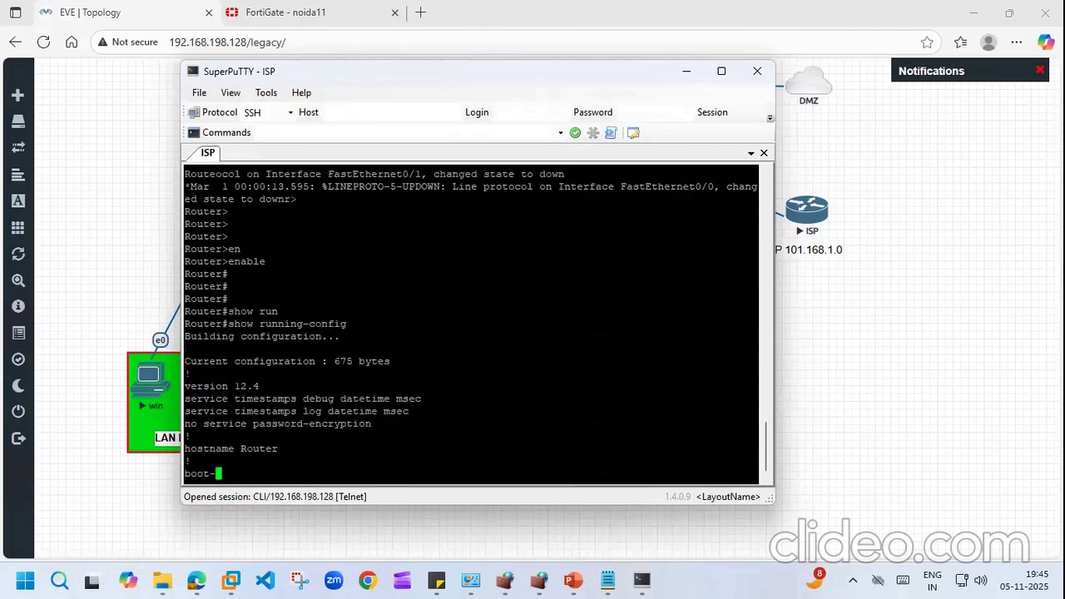
pyautogui.press('Return')
pyautogui.press('Return')
pyautogui.press('Return')
pyautogui.press('Return')
pyautogui.press('Return')
pyautogui.press('Return')
pyautogui.press('Return')
pyautogui.press('Return')
pyautogui.press('Return')
pyautogui.press('Return')
pyautogui.press('Return')
pyautogui.press('Return')
pyautogui.press('Return')
pyautogui.press('Return')
pyautogui.press('Return')
pyautogui.press('Return')
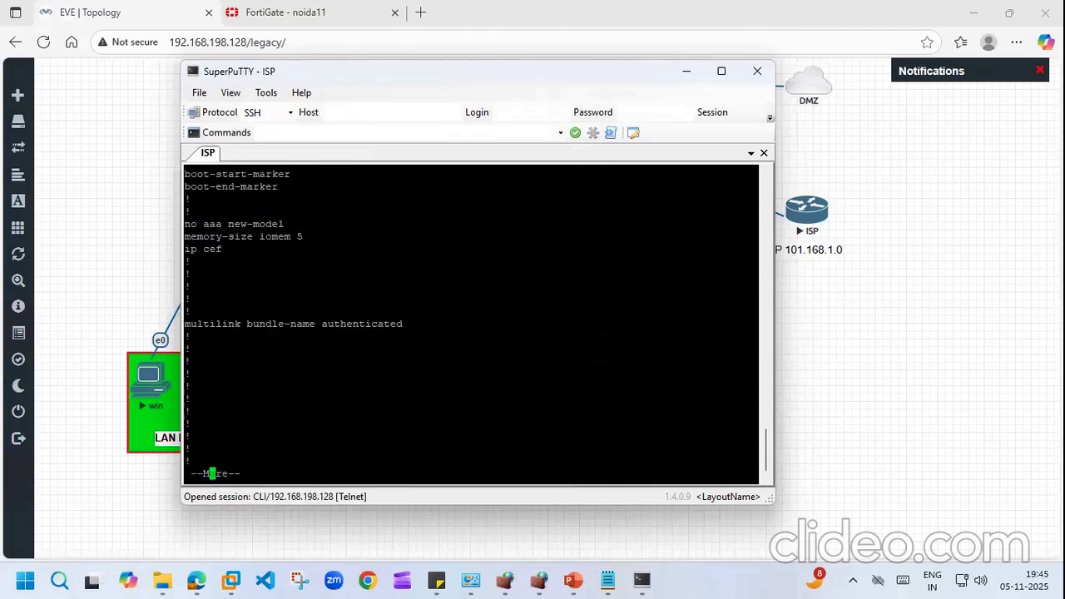
pyautogui.press('Return')
pyautogui.press('Return')
pyautogui.press('Return')
pyautogui.press('Return')
pyautogui.press('Return')
pyautogui.press('Return')
pyautogui.press('Return')
pyautogui.press('Return')
pyautogui.press('Return')
pyautogui.press('Return')
pyautogui.press('Return')
pyautogui.press('Return')
pyautogui.press('Return')
pyautogui.press('Return')
pyautogui.press('Return')
pyautogui.press('Return')
pyautogui.press('Return')
pyautogui.press('Return')
pyautogui.press('Return')
pyautogui.press('Return')
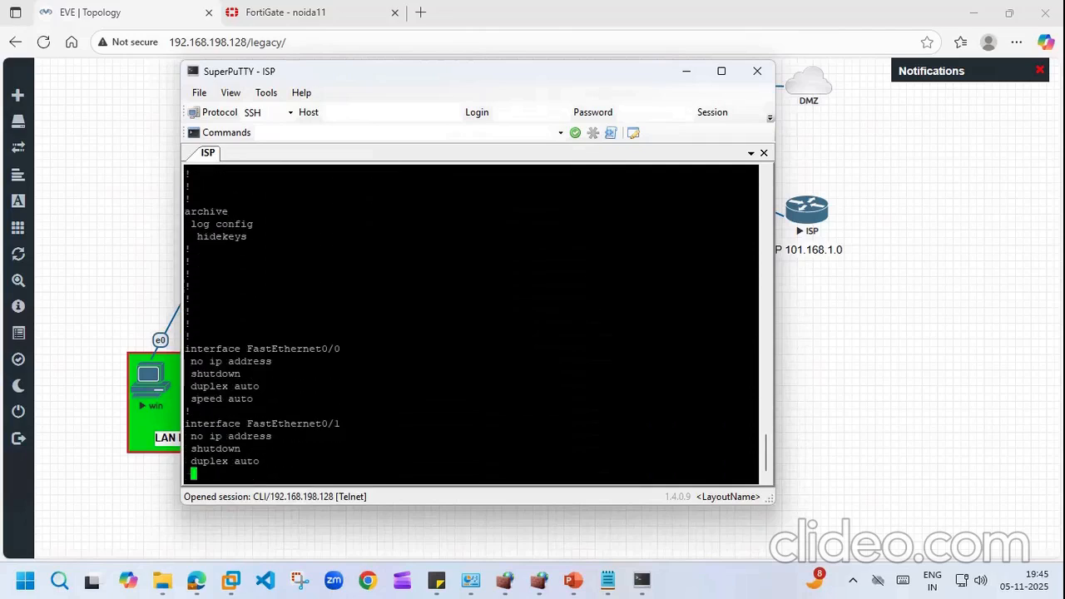
pyautogui.press('Return')
pyautogui.press('Return')
pyautogui.press('Return')
pyautogui.press('Return')
pyautogui.press('Return')
pyautogui.press('Return')
pyautogui.press('Return')
pyautogui.press('Return')
pyautogui.press('Return')
pyautogui.press('Return')
pyautogui.press('Return')
pyautogui.press('Return')
pyautogui.press('Return')
pyautogui.press('Return')
pyautogui.press('Return')
pyautogui.press('Return')
pyautogui.press('Return')
pyautogui.press('Return')
pyautogui.press('Return')
pyautogui.press('Return')
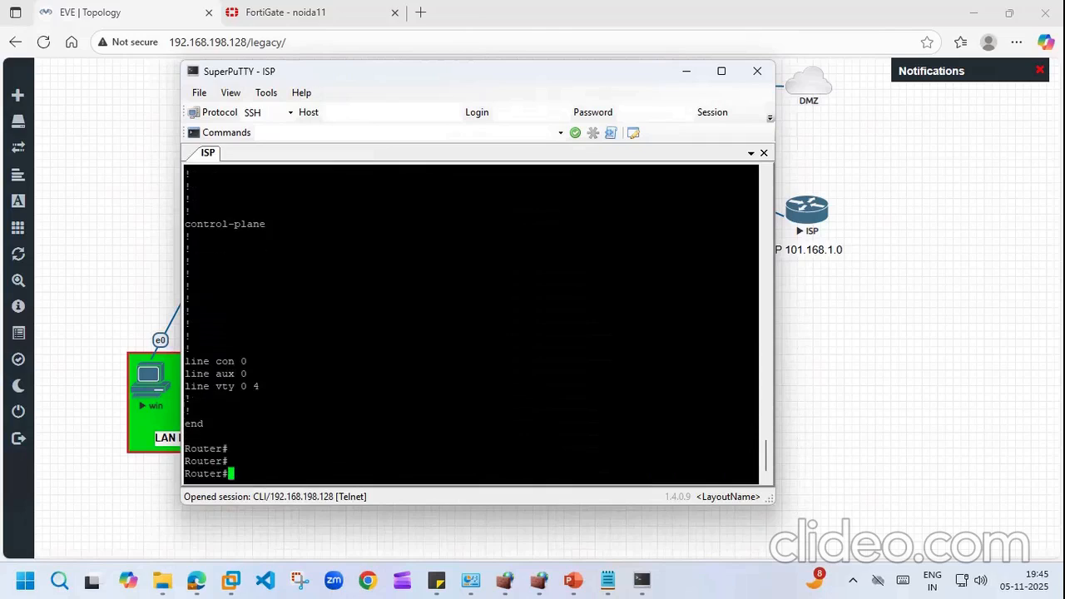
# Step: Enter 'configure terminal' to reach the Router(config)# prompt
pyautogui.write('conf')
pyautogui.press('Tab')
pyautogui.write('t')
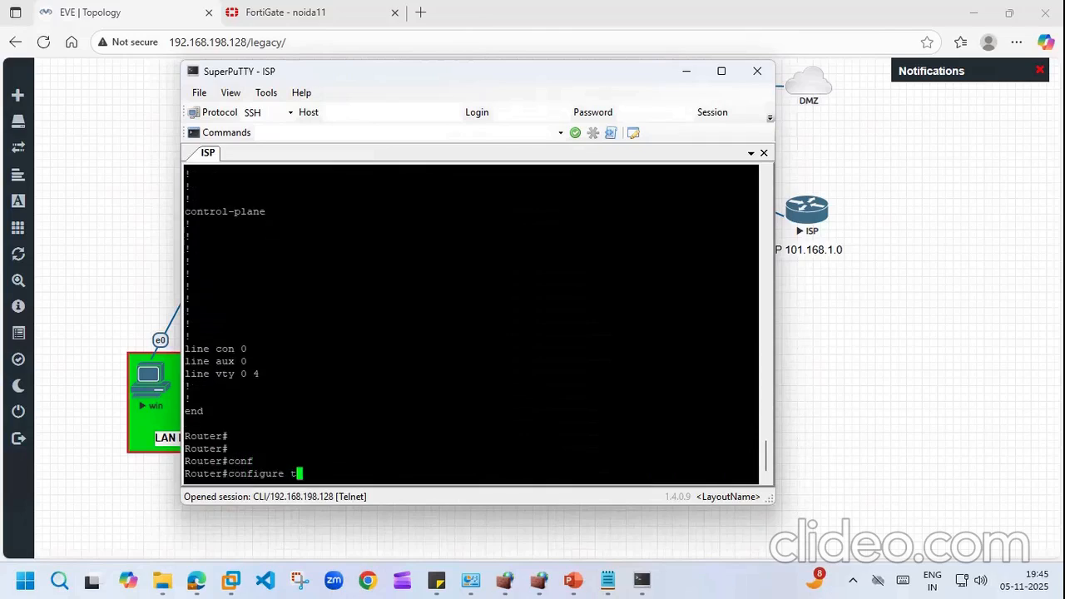
pyautogui.press('Return')
pyautogui.press('Return')
pyautogui.press('Return')
pyautogui.press('Return')
pyautogui.press('Return')
pyautogui.press('Return')
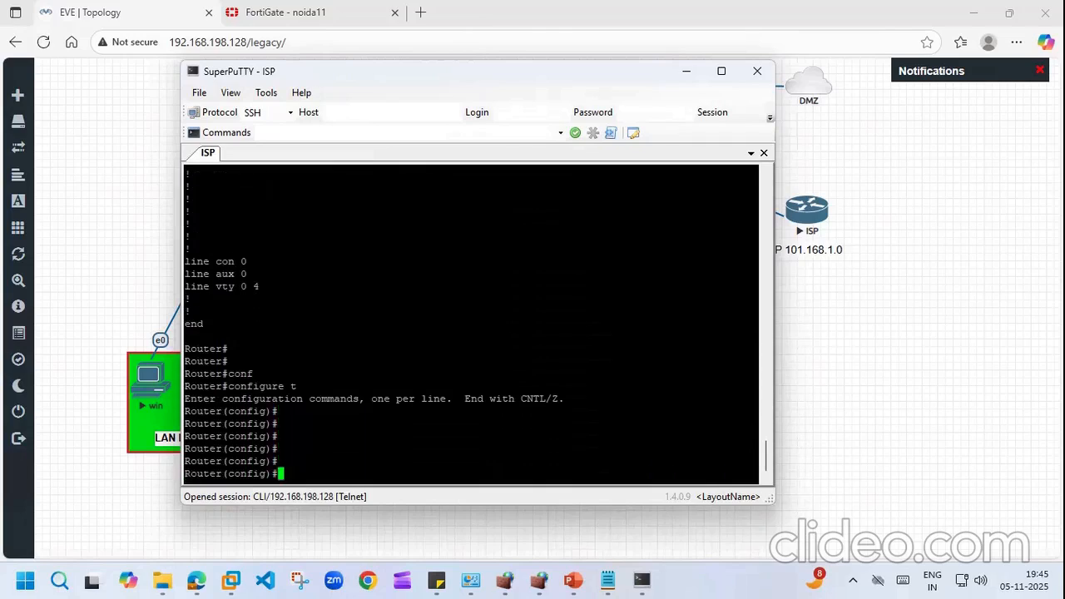
pyautogui.press('Return')
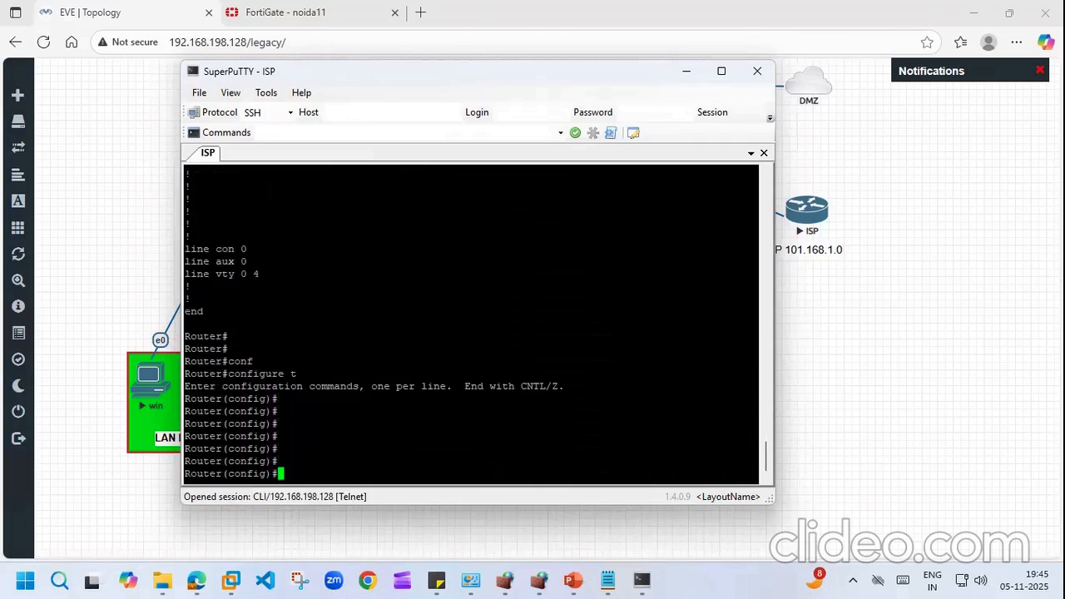
pyautogui.press('Return')
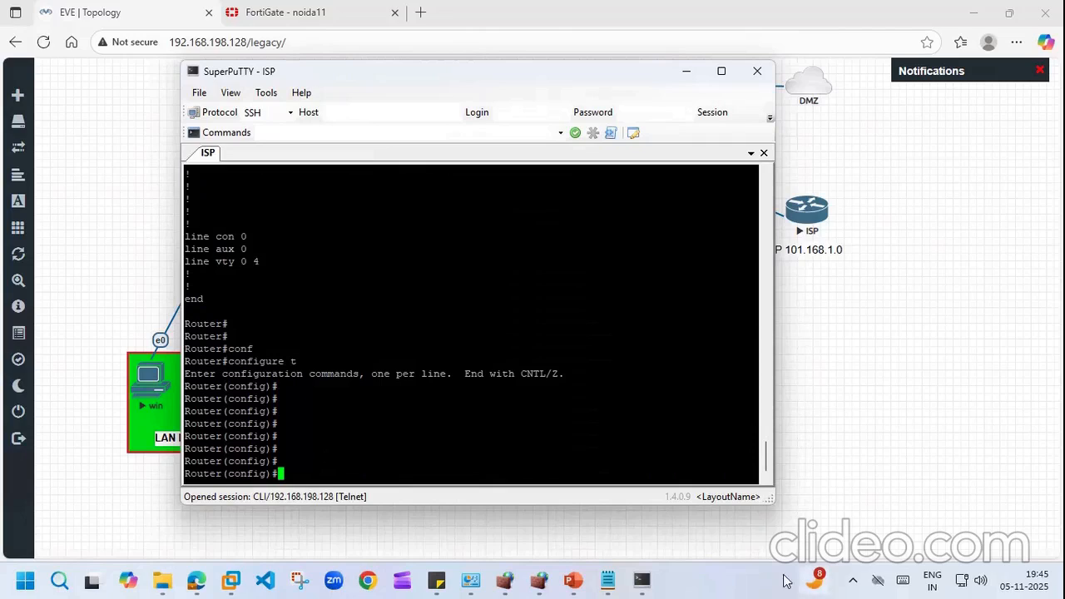
# Step: Copy the hostname Global_isp and f0/0 101.168.1.11 lines from Notepad into the ISP router
pyautogui.click(608, 580)
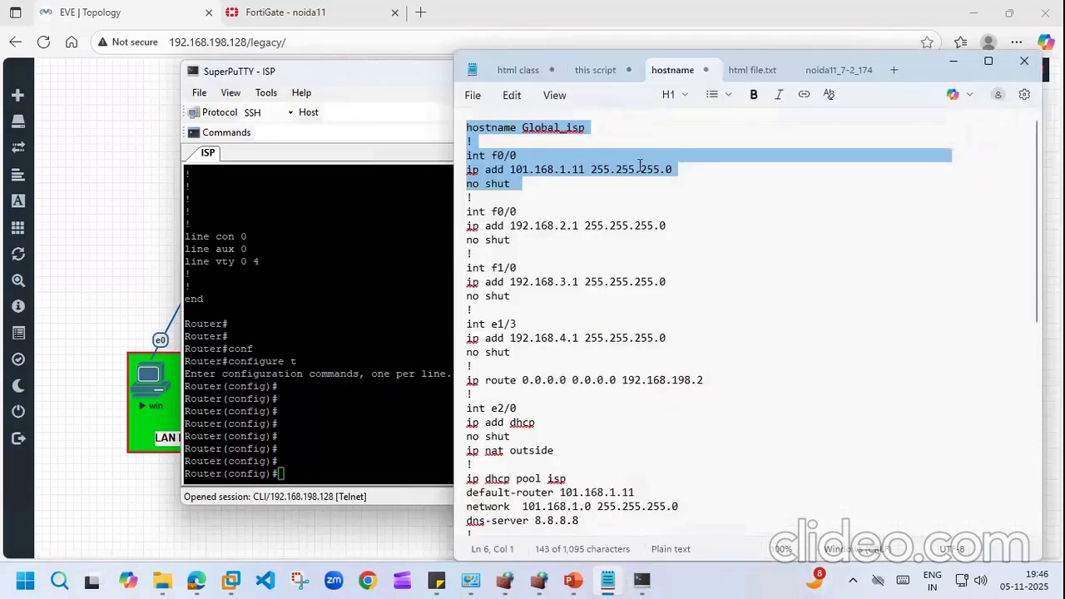
pyautogui.rightClick(535, 156)
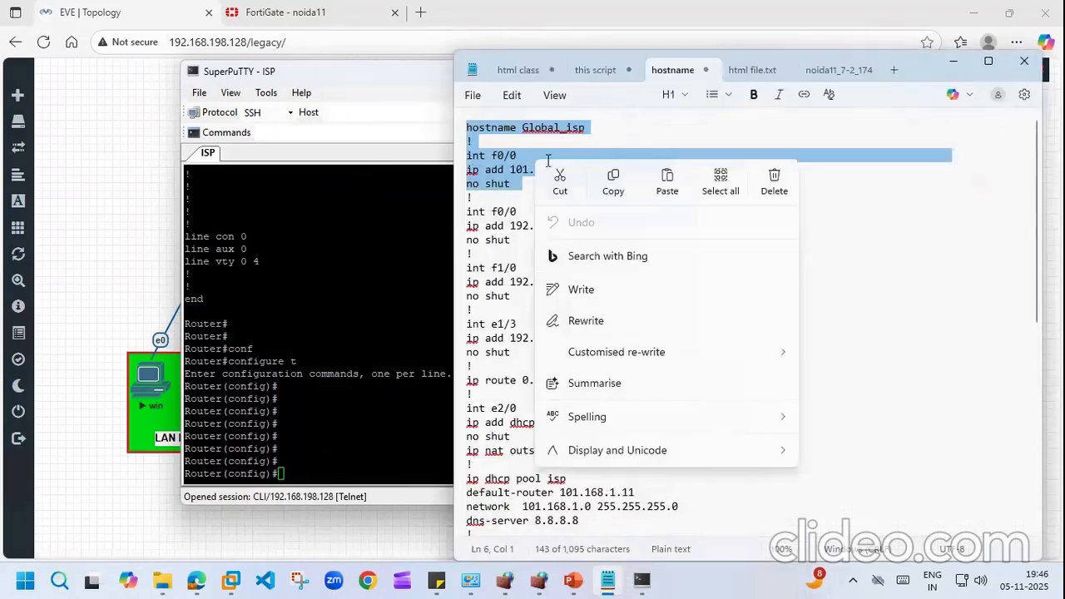
pyautogui.click(616, 183)
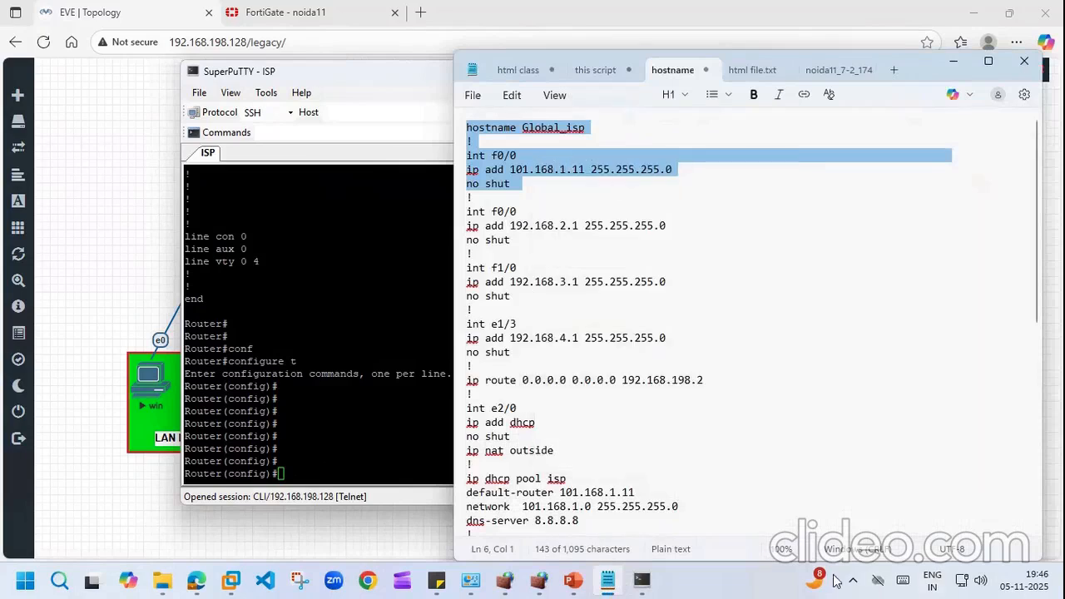
pyautogui.click(642, 580)
pyautogui.press('shift+Insert')
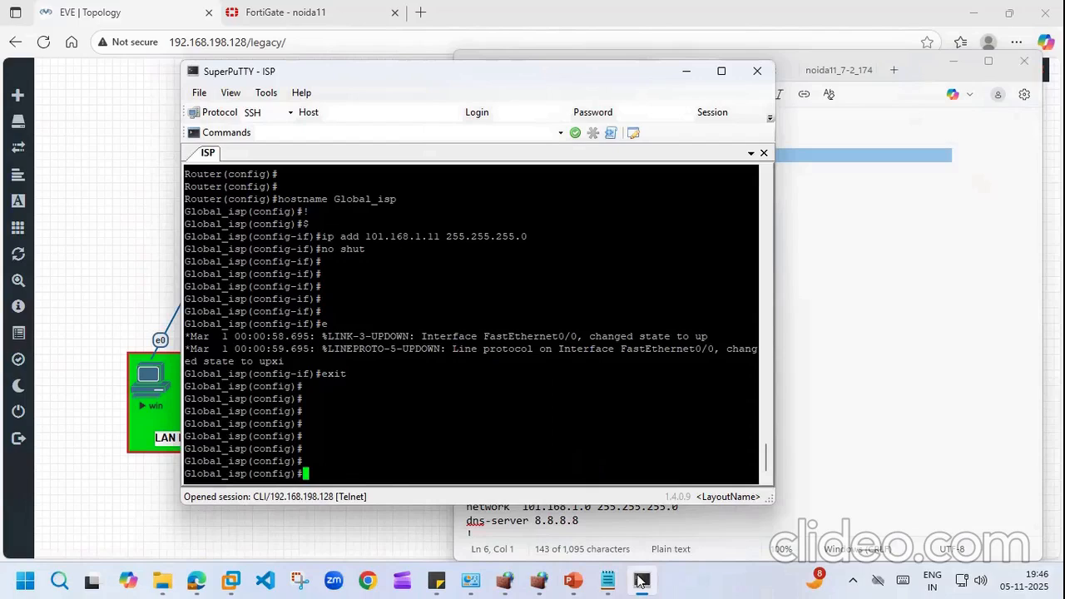
# Step: In Notepad, select the isp DHCP pool block, undoing an accidental line move
pyautogui.click(608, 581)
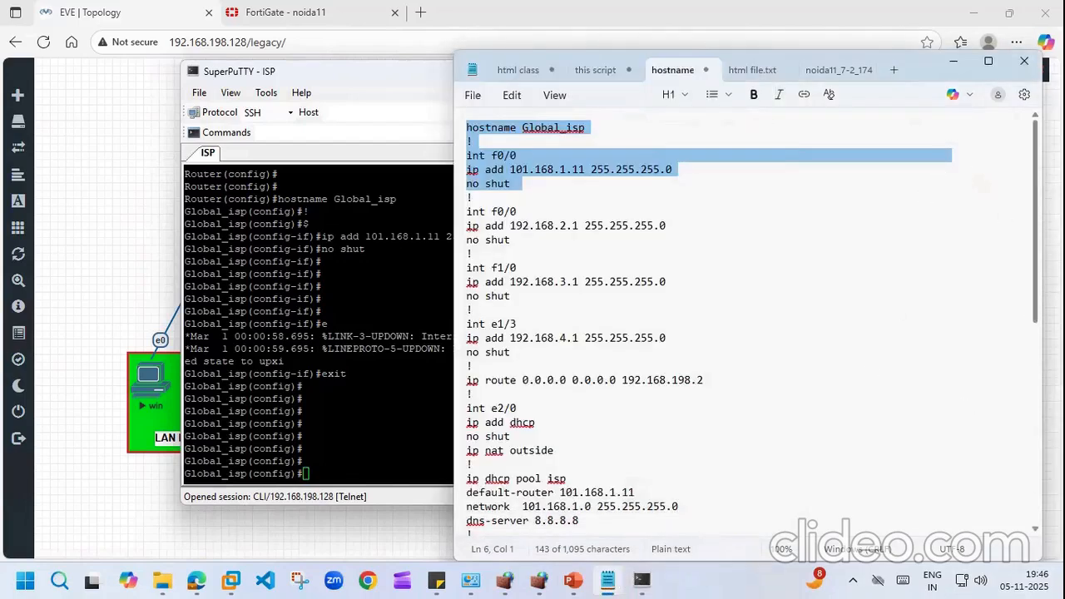
pyautogui.scroll(-3, 1037, 308)
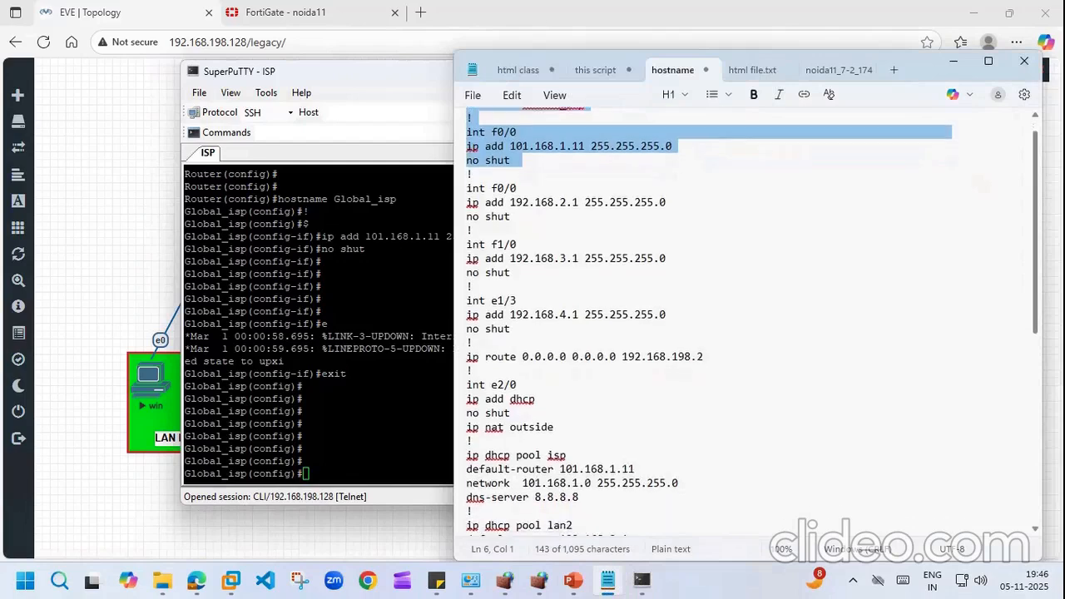
pyautogui.scroll(-1, 644, 357)
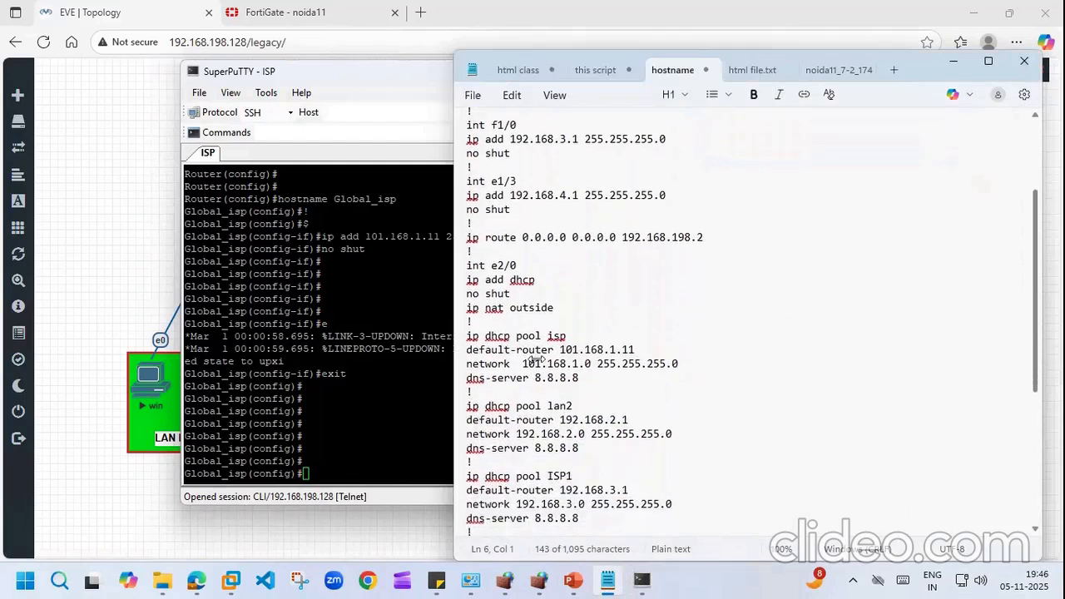
pyautogui.click(459, 337)
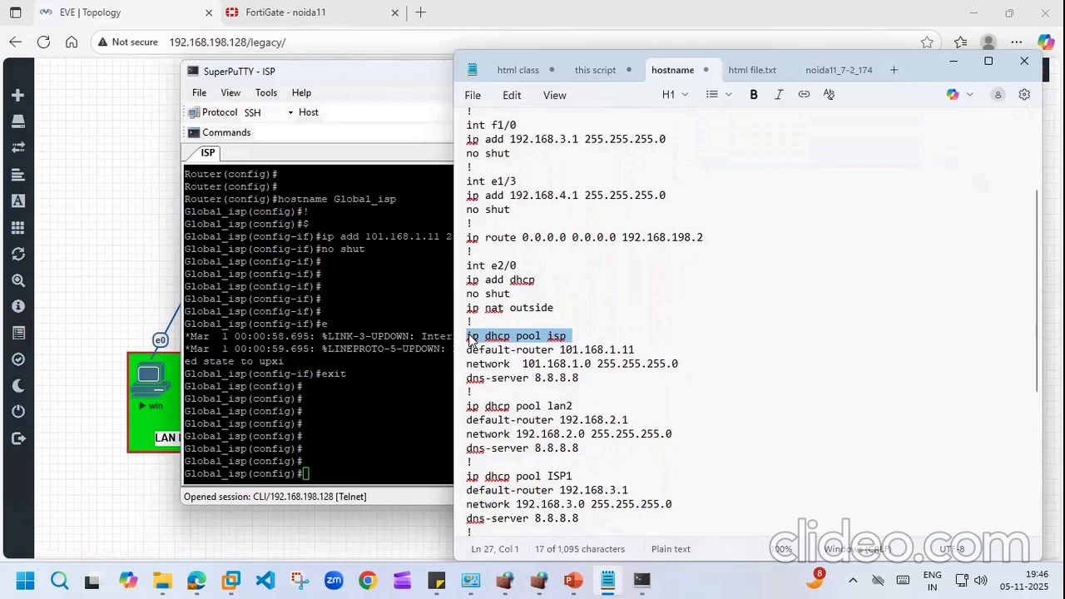
pyautogui.moveTo(542, 357); pyautogui.dragTo(541, 353)
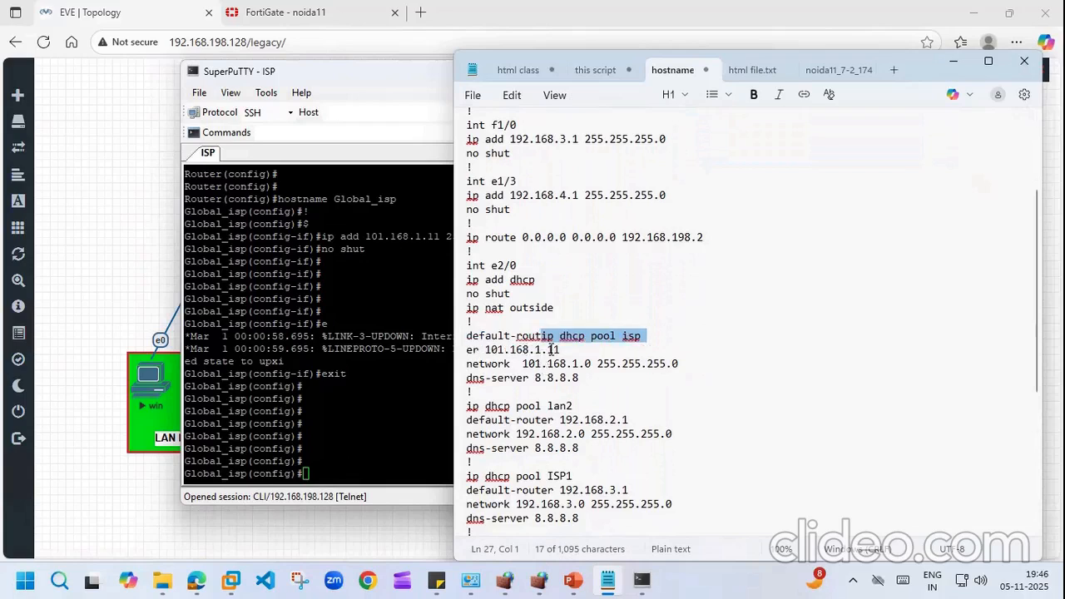
pyautogui.hotkey('ctrl', 'z')
pyautogui.click(637, 337)
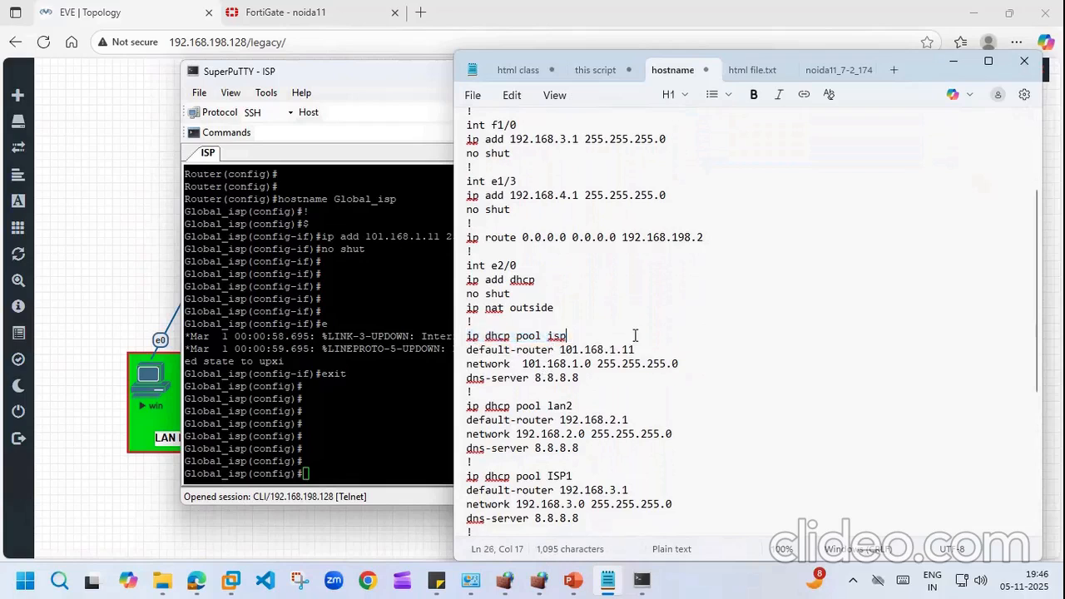
pyautogui.moveTo(468, 336); pyautogui.dragTo(689, 389)
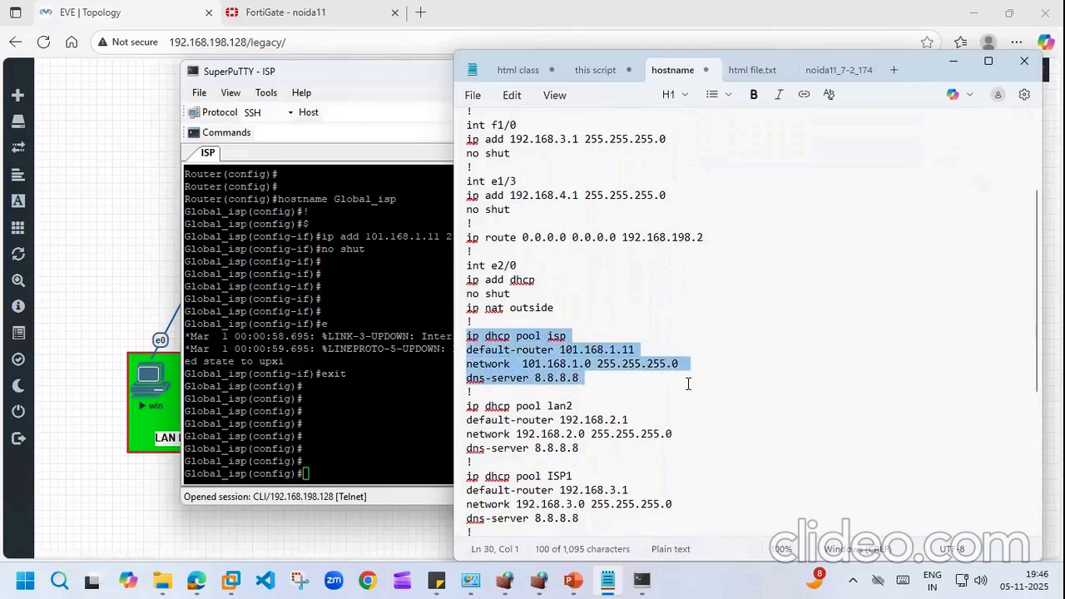
pyautogui.rightClick(540, 368)
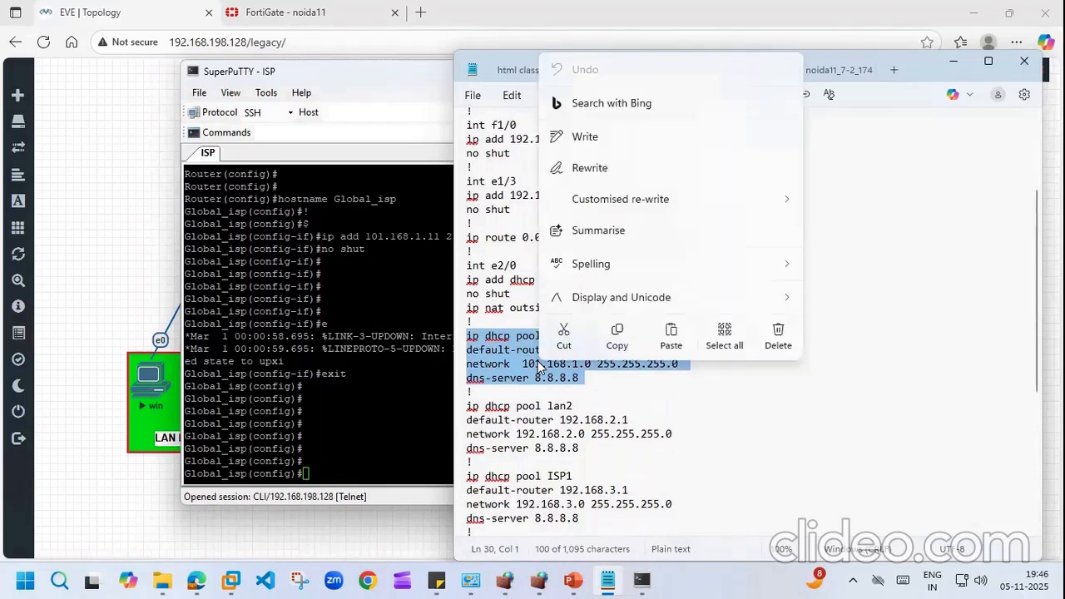
pyautogui.click(671, 331)
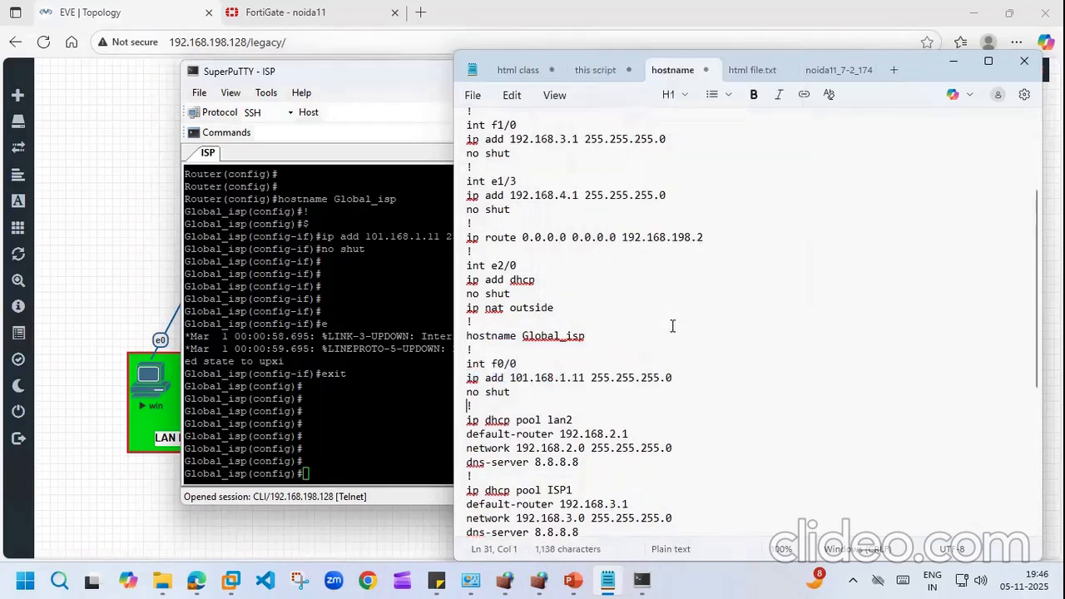
# Step: Paste the copied lines into the ISP router and exit interface configuration
pyautogui.click(645, 583)
pyautogui.rightClick(379, 363)
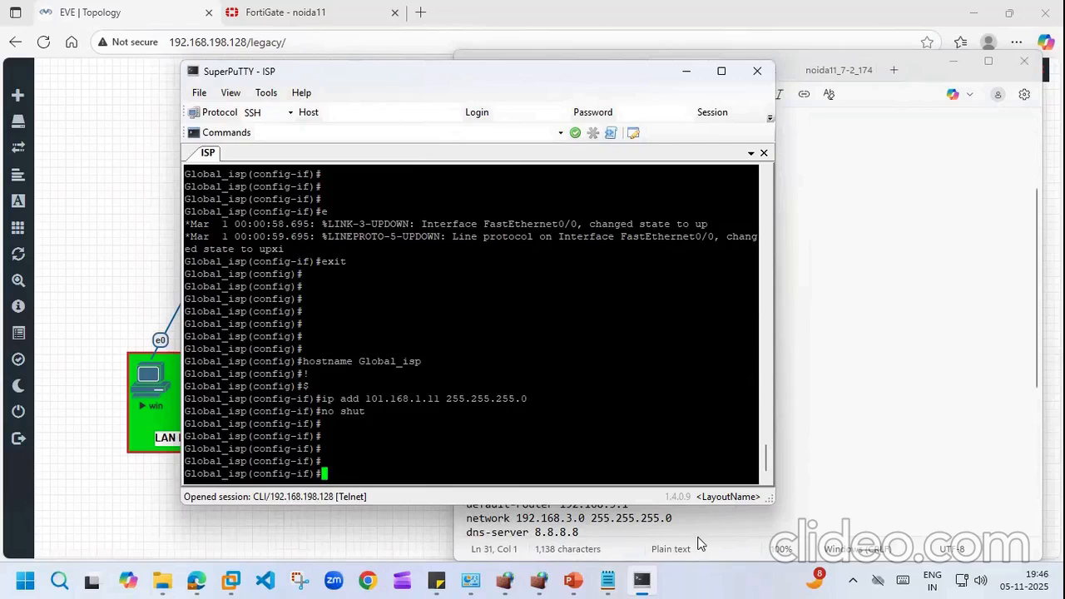
pyautogui.press('Return')
pyautogui.press('Return')
pyautogui.press('Return')
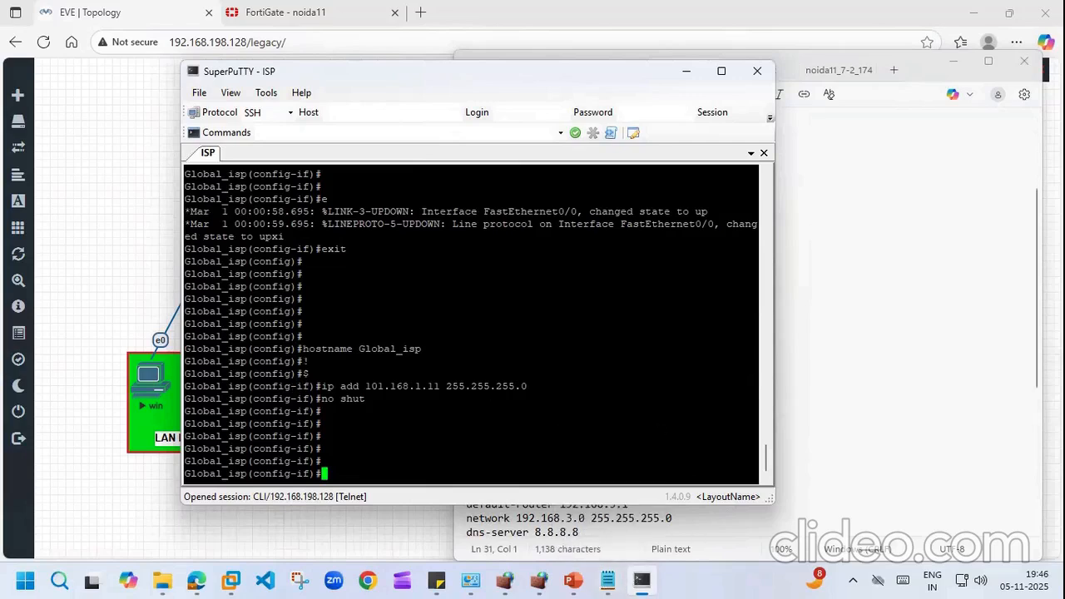
pyautogui.write('exi')
pyautogui.press('Return')
pyautogui.press('Return')
pyautogui.press('Return')
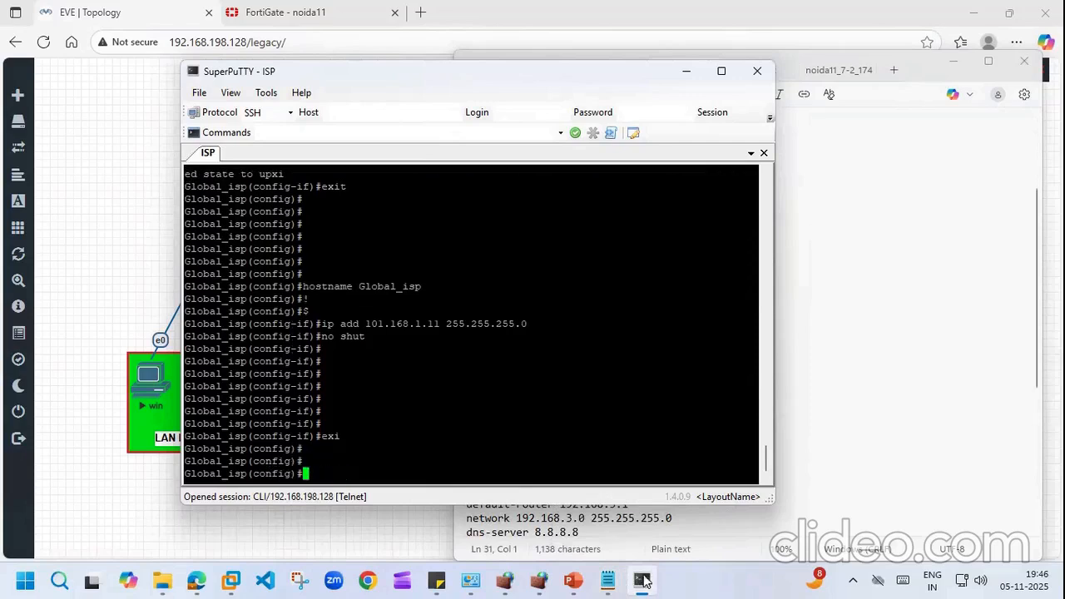
pyautogui.click(608, 581)
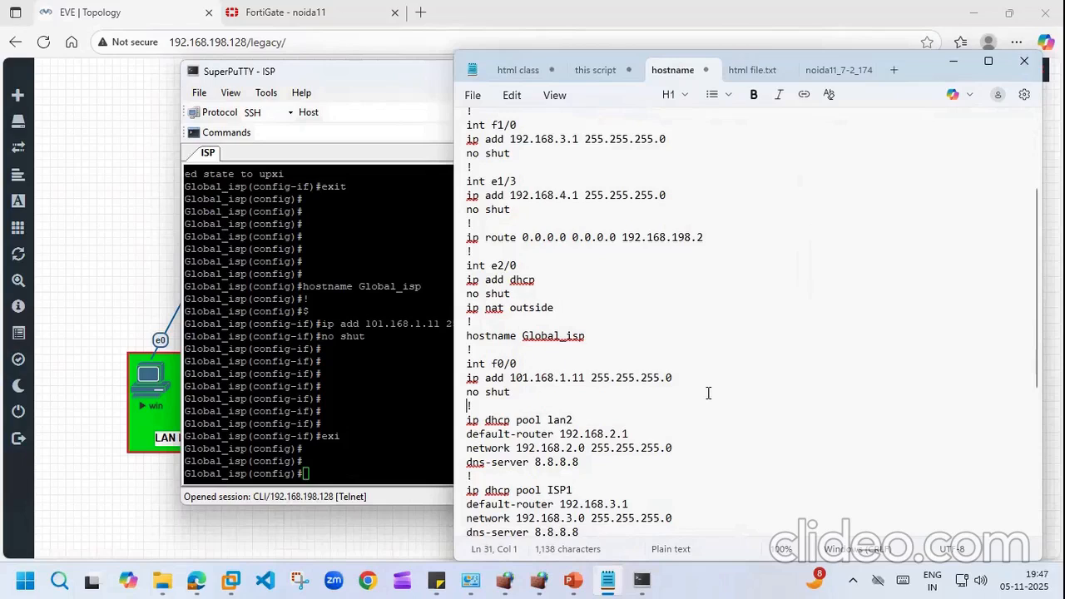
# Step: Scroll to the end of the notes and select 'ip dhcp pool isp' through 'dns-server 8.8.8.8'
pyautogui.scroll(4, 1032, 292)
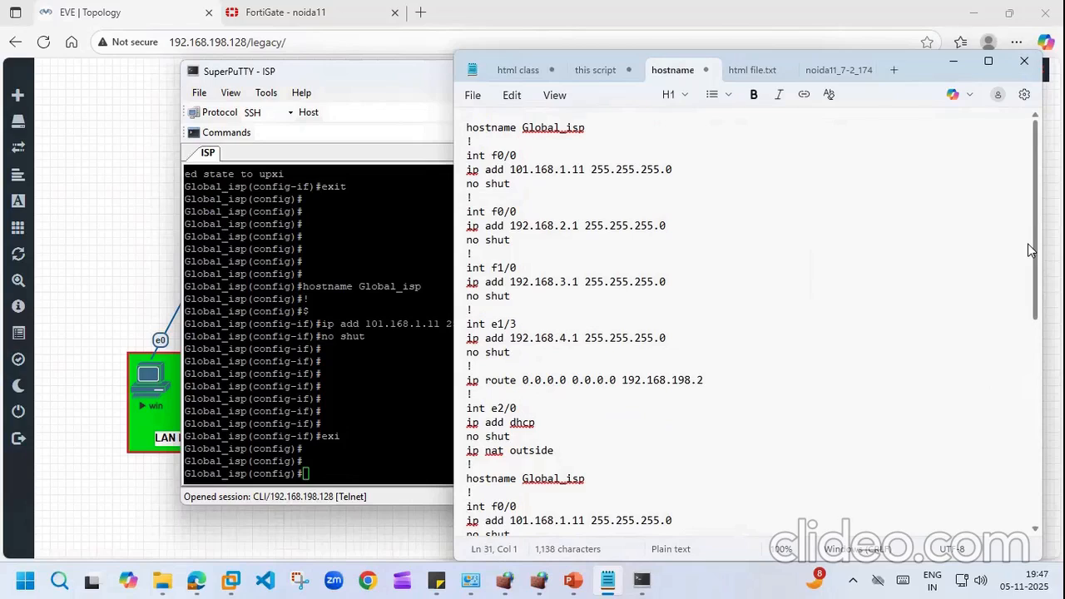
pyautogui.scroll(-7, 1030, 250)
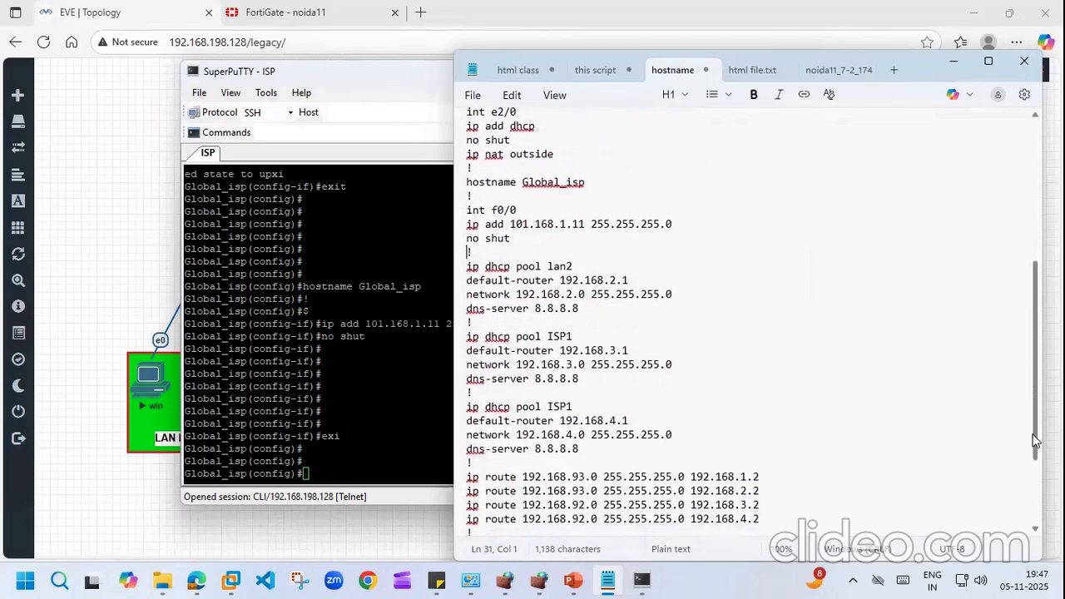
pyautogui.moveTo(1033, 435); pyautogui.dragTo(1035, 502)
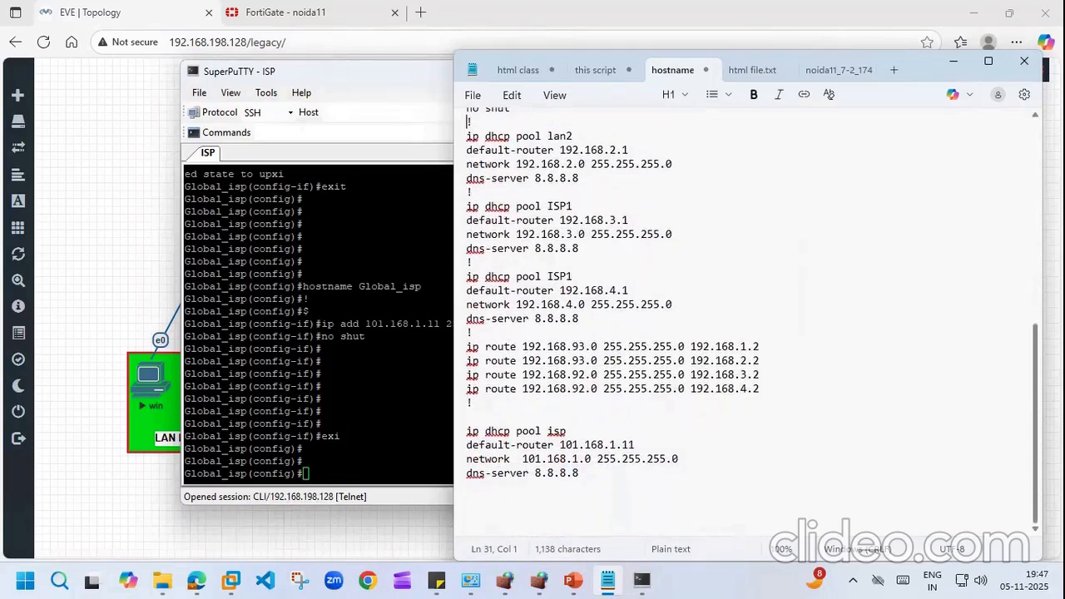
pyautogui.scroll(10, 1018, 285)
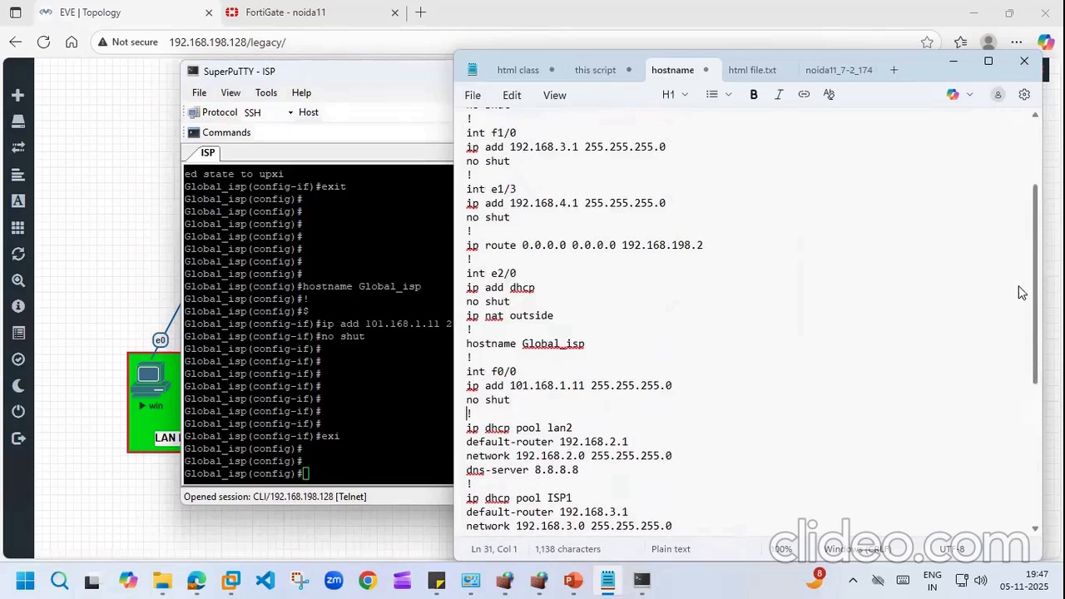
pyautogui.scroll(-7, 1019, 285)
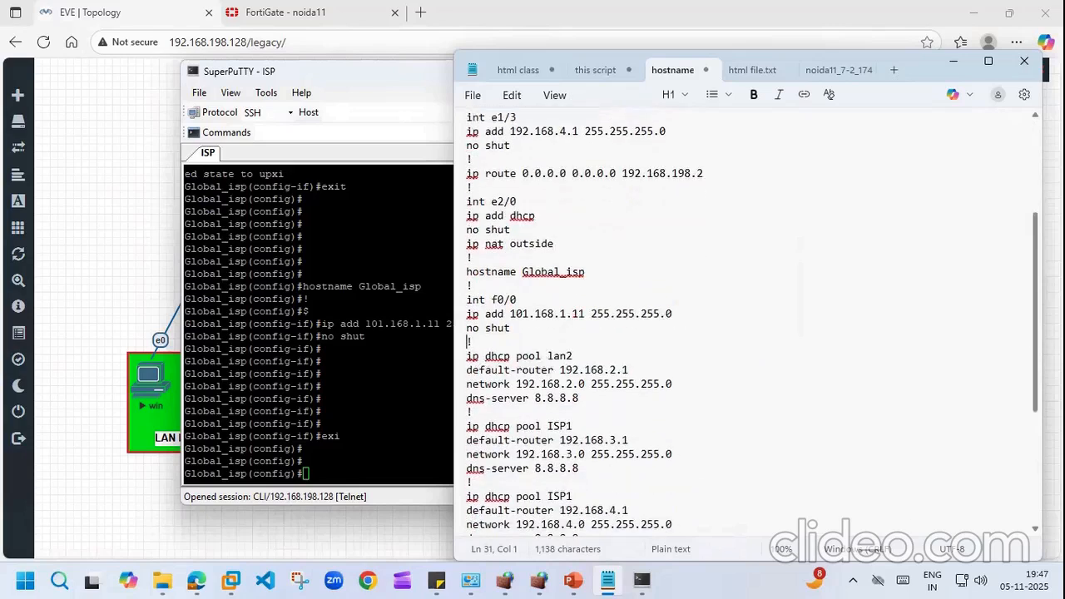
pyautogui.scroll(-1, 468, 191)
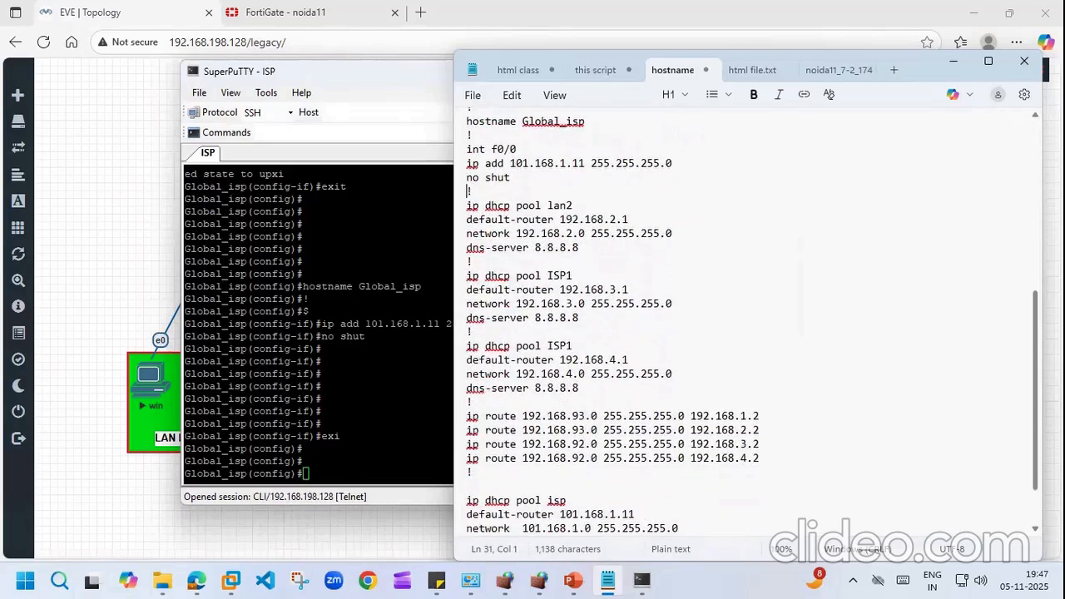
pyautogui.scroll(-2, 613, 322)
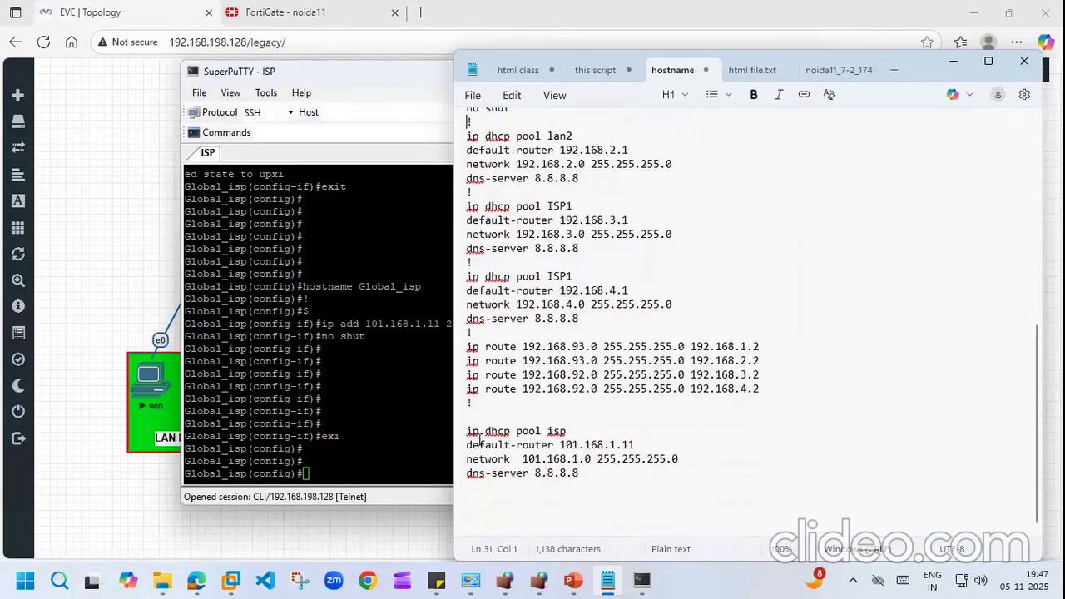
pyautogui.moveTo(468, 430); pyautogui.dragTo(687, 471)
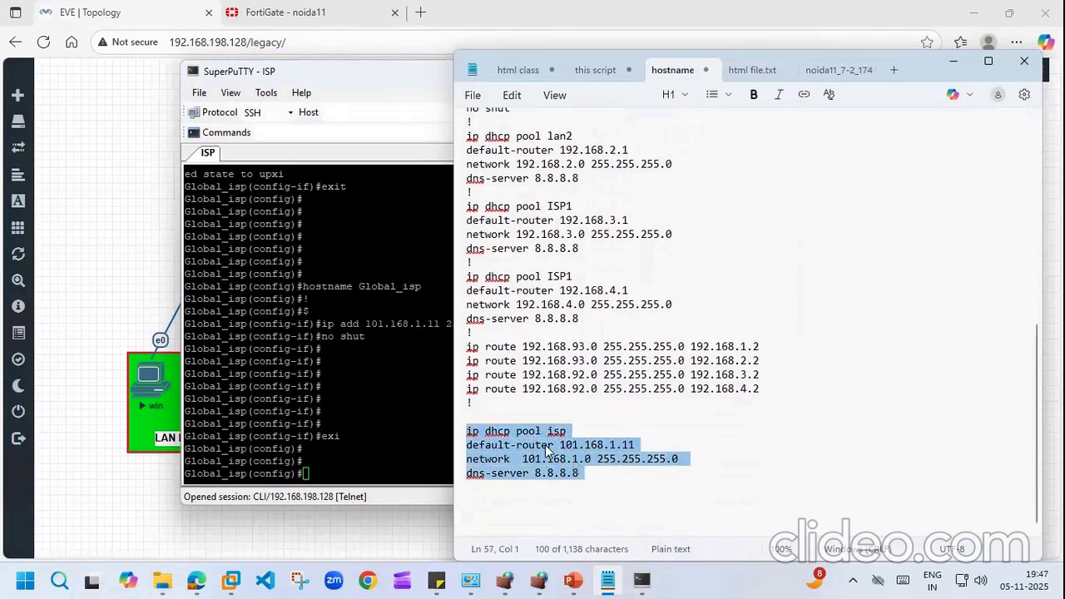
# Step: Paste the isp pool (default-router 101.168.1.11, network 101.168.1.0/24, dns 8.8.8.8) into the router and exit
pyautogui.rightClick(549, 449)
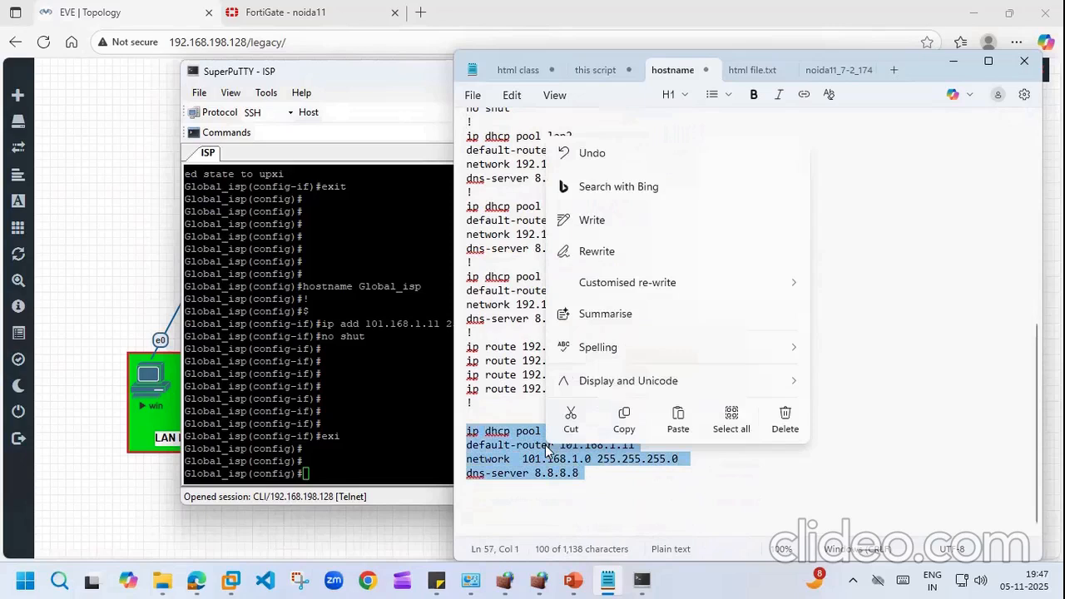
pyautogui.click(624, 420)
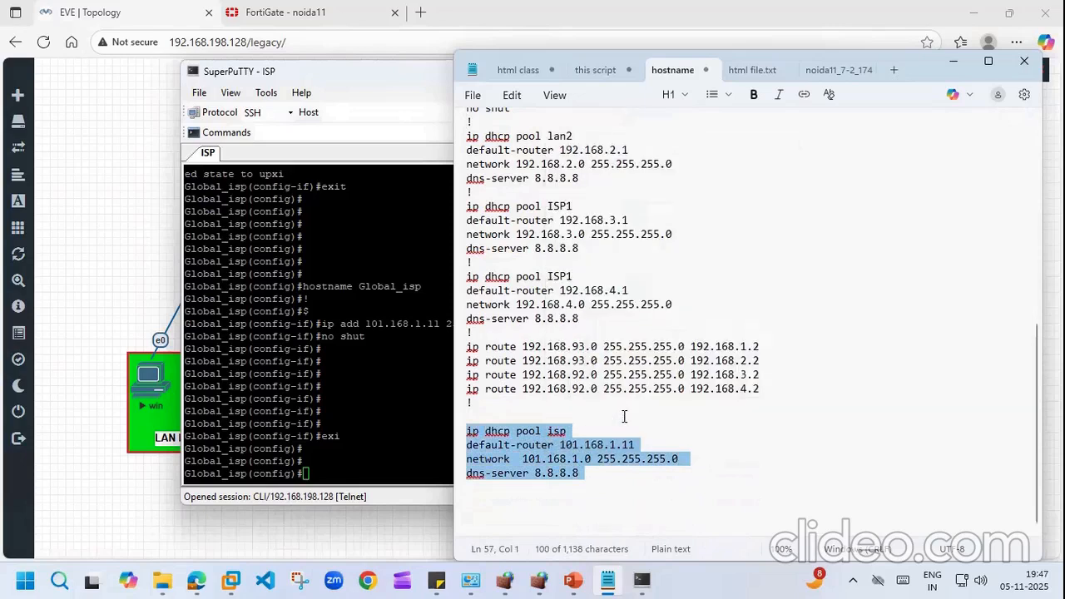
pyautogui.click(641, 580)
pyautogui.press('shift+Insert')
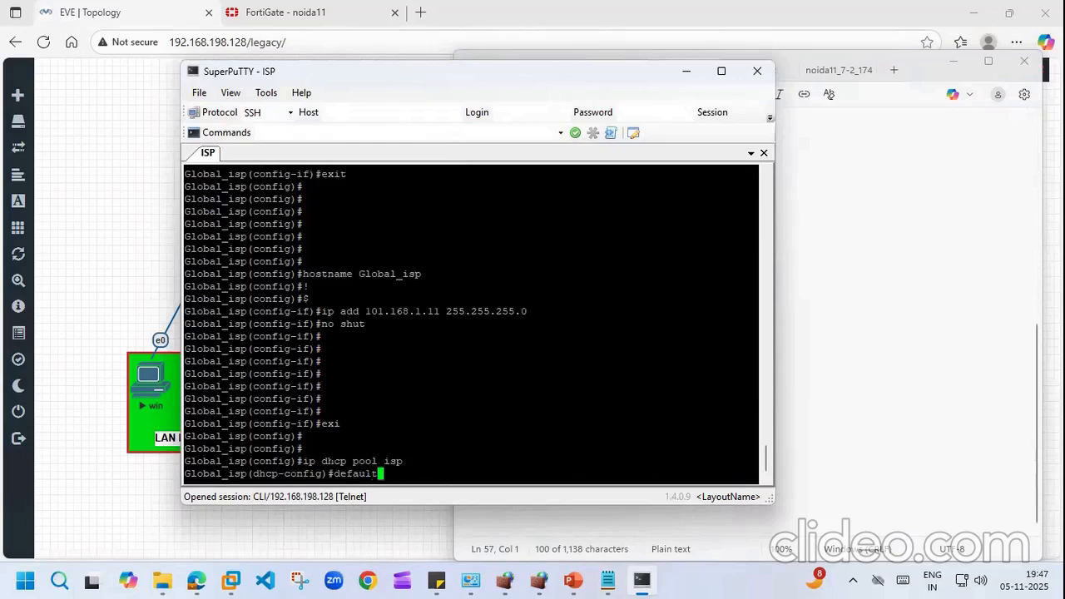
pyautogui.press('Return')
pyautogui.press('Return')
pyautogui.press('Return')
pyautogui.press('Return')
pyautogui.press('Return')
pyautogui.press('Return')
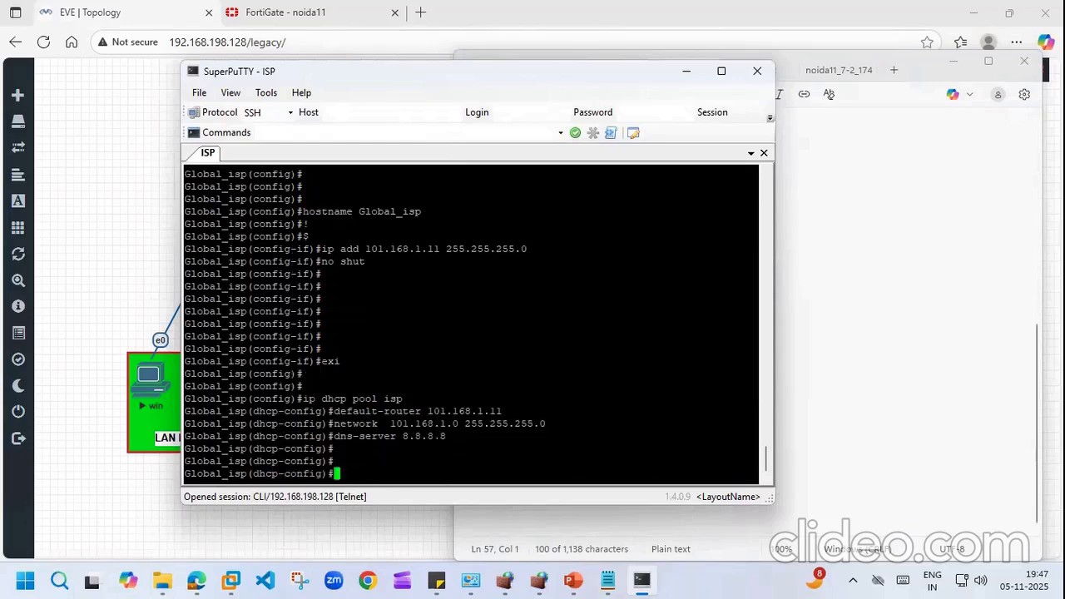
pyautogui.write('exi')
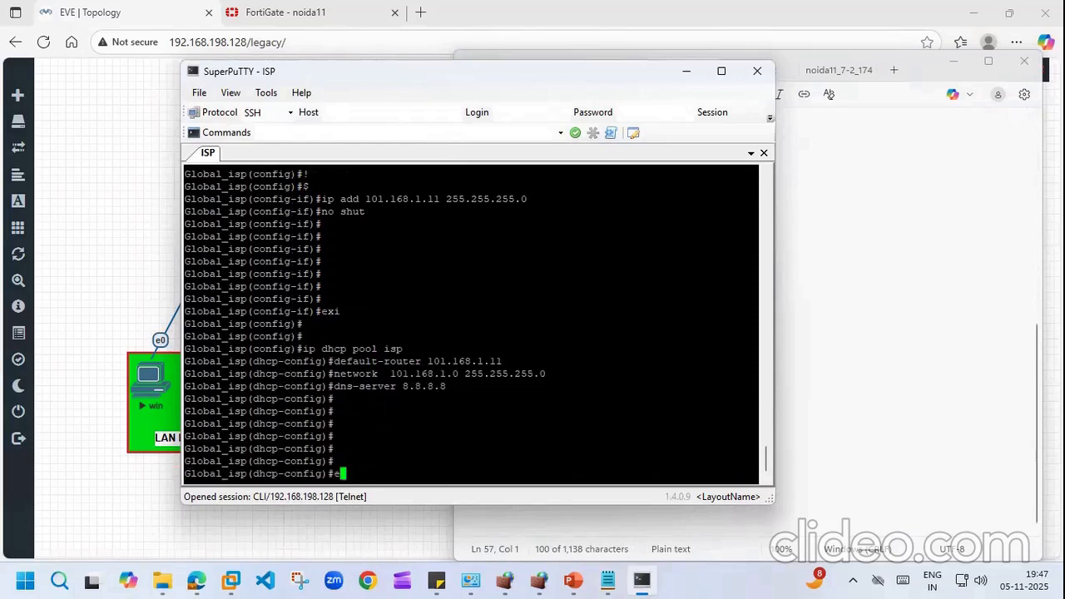
pyautogui.press('Return')
pyautogui.press('Return')
pyautogui.press('Return')
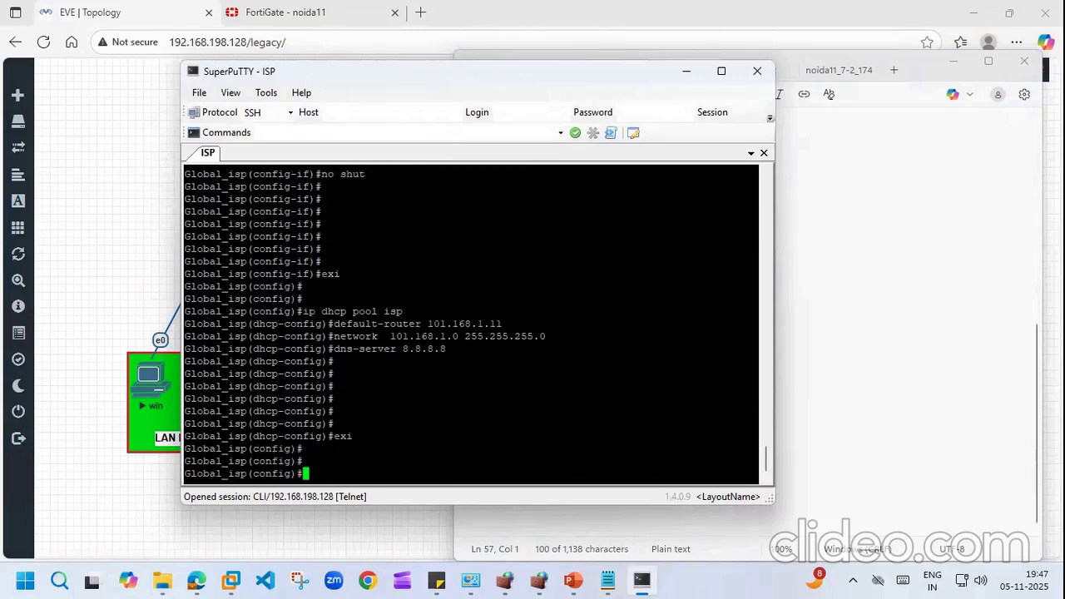
pyautogui.click(608, 580)
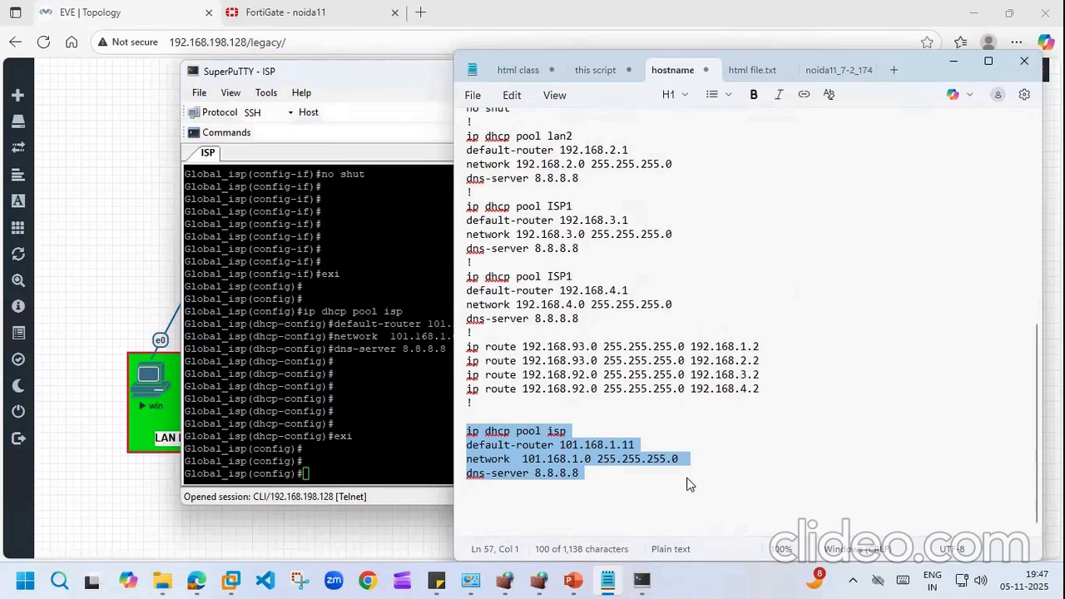
pyautogui.click(691, 475)
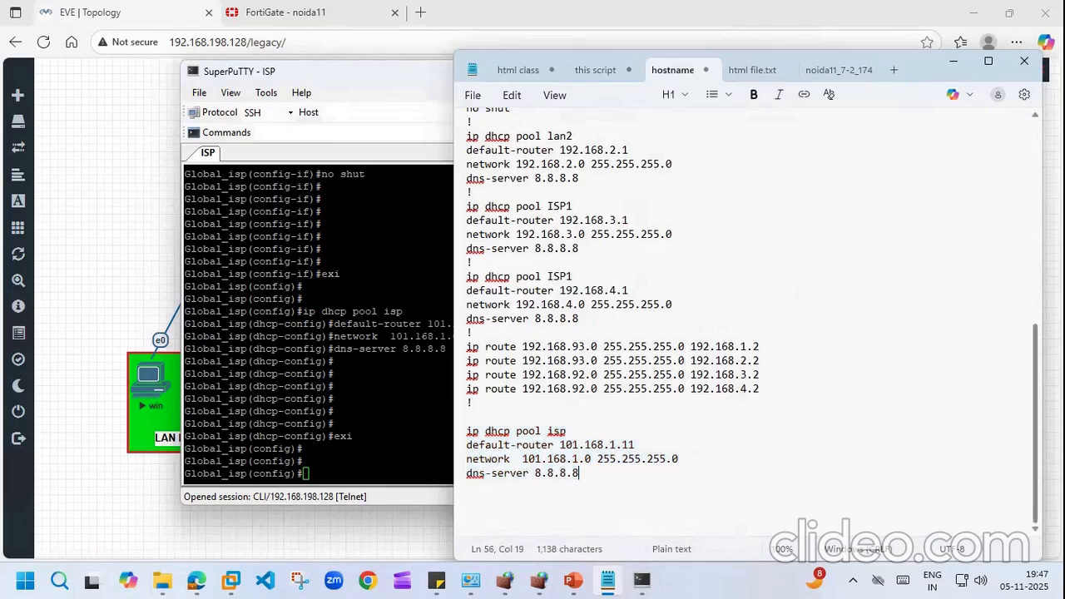
pyautogui.click(398, 385)
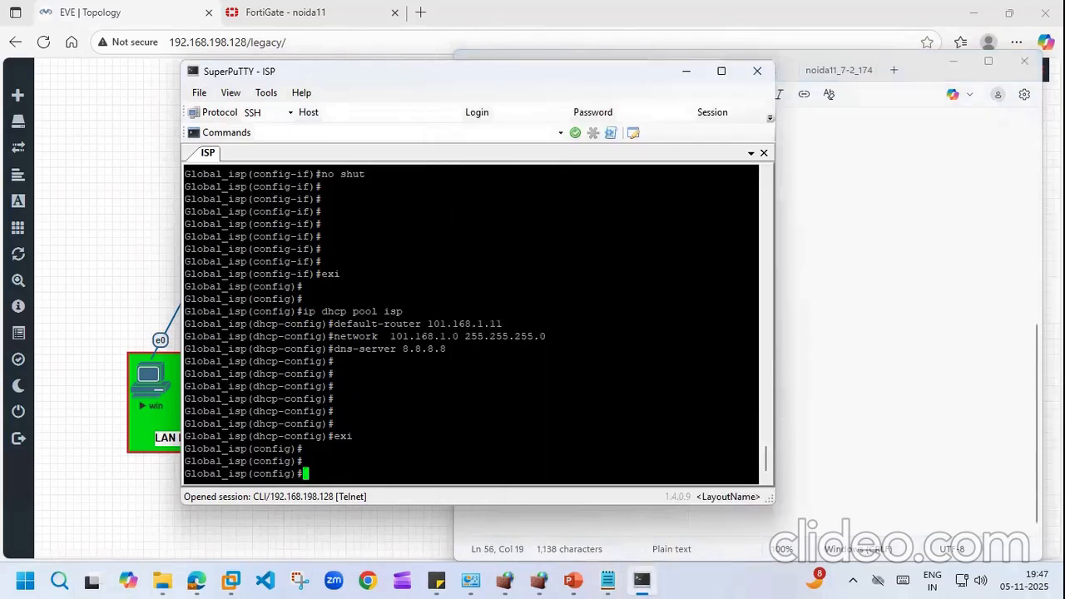
# Step: Create Loopback1 with address 1.1.1.1 255.255.255.0 and bring it up with no shutdown
pyautogui.write('int loo')
pyautogui.press('Tab')
pyautogui.write('1')
pyautogui.press('Return')
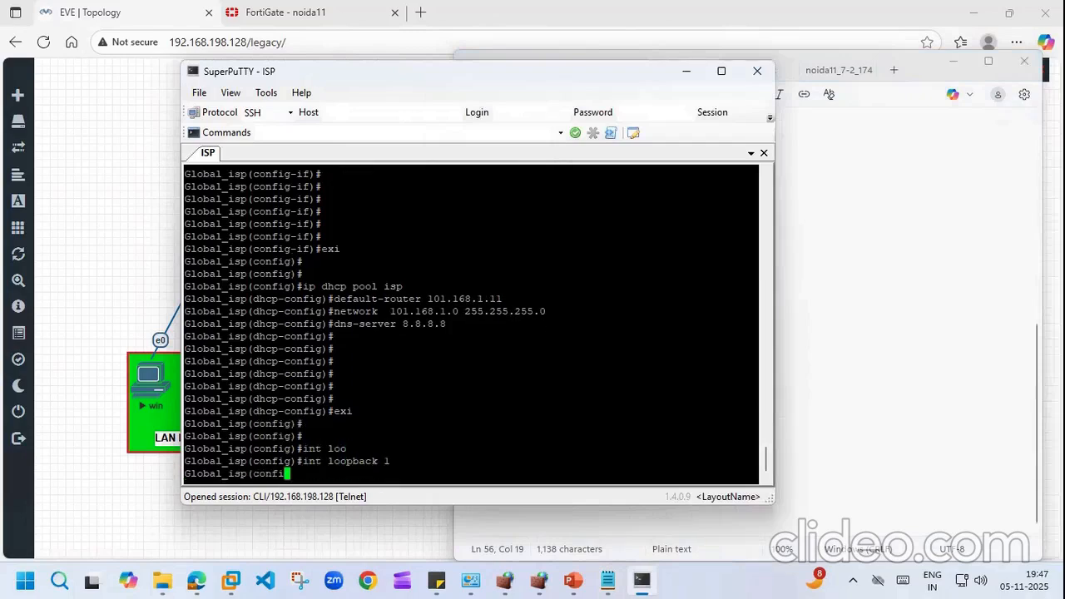
pyautogui.press('Return')
pyautogui.write('ip ad')
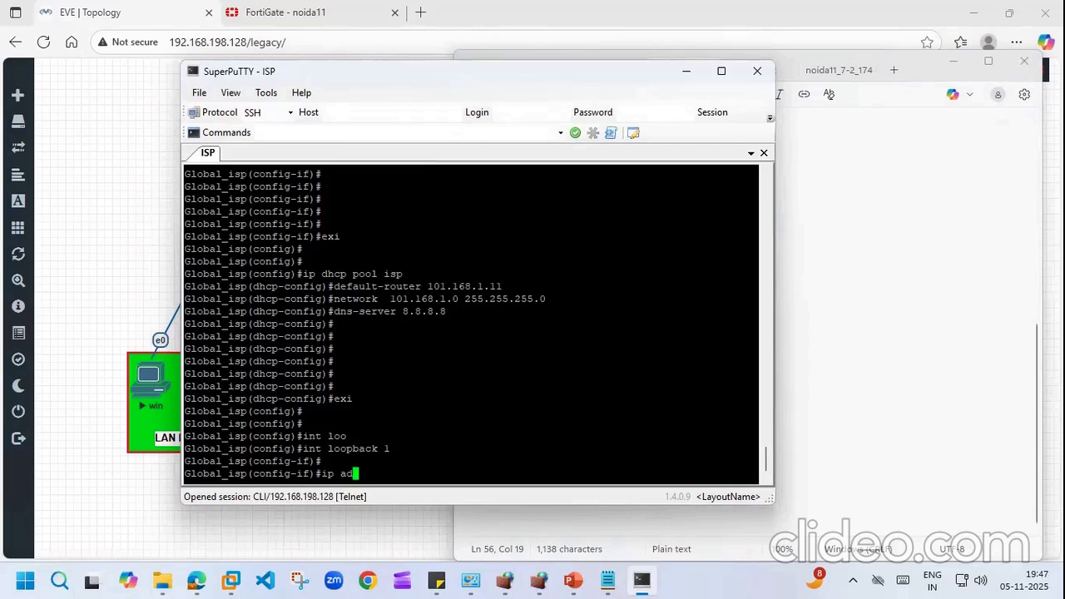
pyautogui.press('Return')
pyautogui.press('Return')
pyautogui.press('Return')
pyautogui.press('Return')
pyautogui.press('Return')
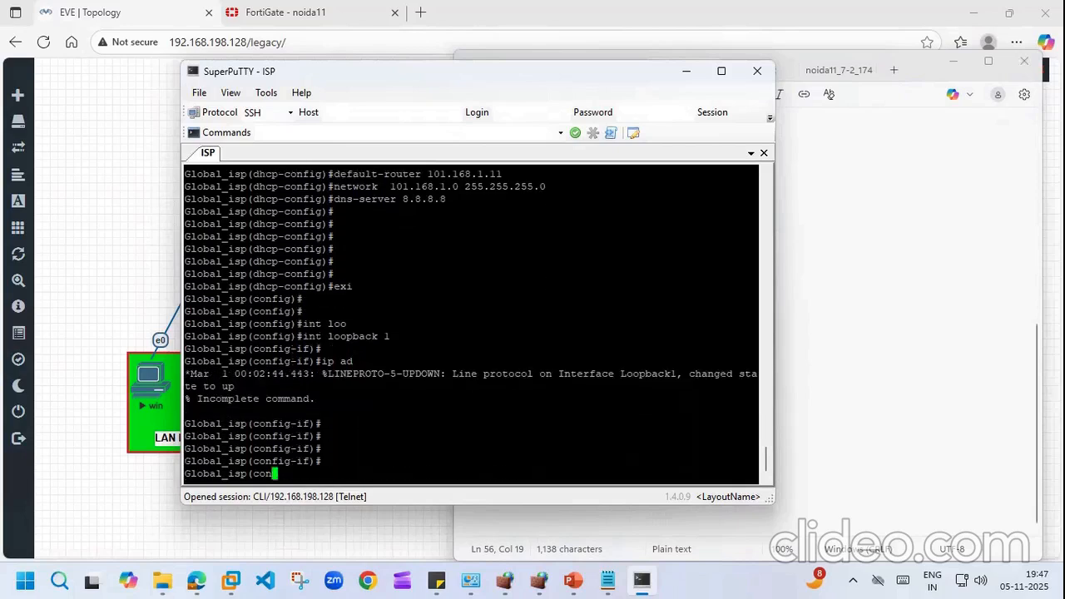
pyautogui.write('ip add l')
pyautogui.write('.1.1.1')
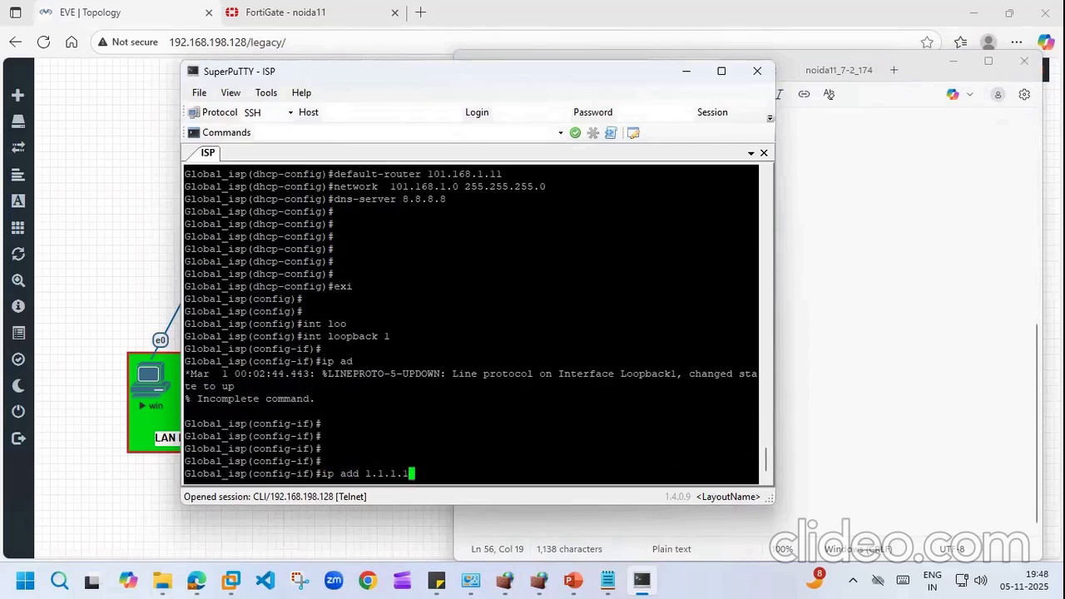
pyautogui.write(' 255.255.255.0 noshu')
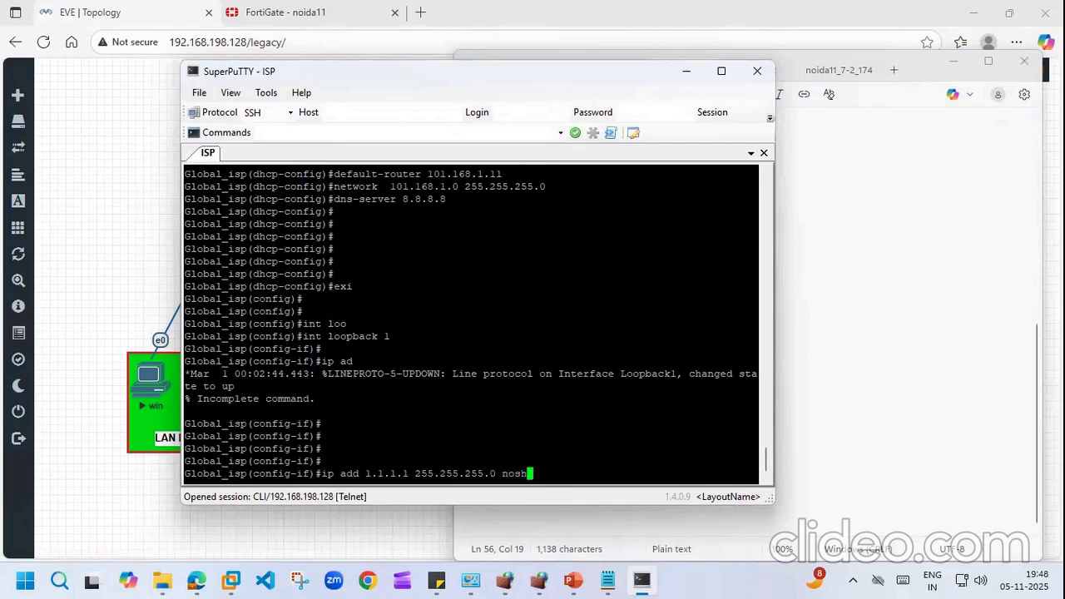
pyautogui.press('Tab')
pyautogui.press('Return')
pyautogui.press('Up')
pyautogui.press('BackSpace')
pyautogui.press('BackSpace')
pyautogui.press('BackSpace')
pyautogui.press('BackSpace')
pyautogui.press('BackSpace')
pyautogui.press('BackSpace')
pyautogui.press('Return')
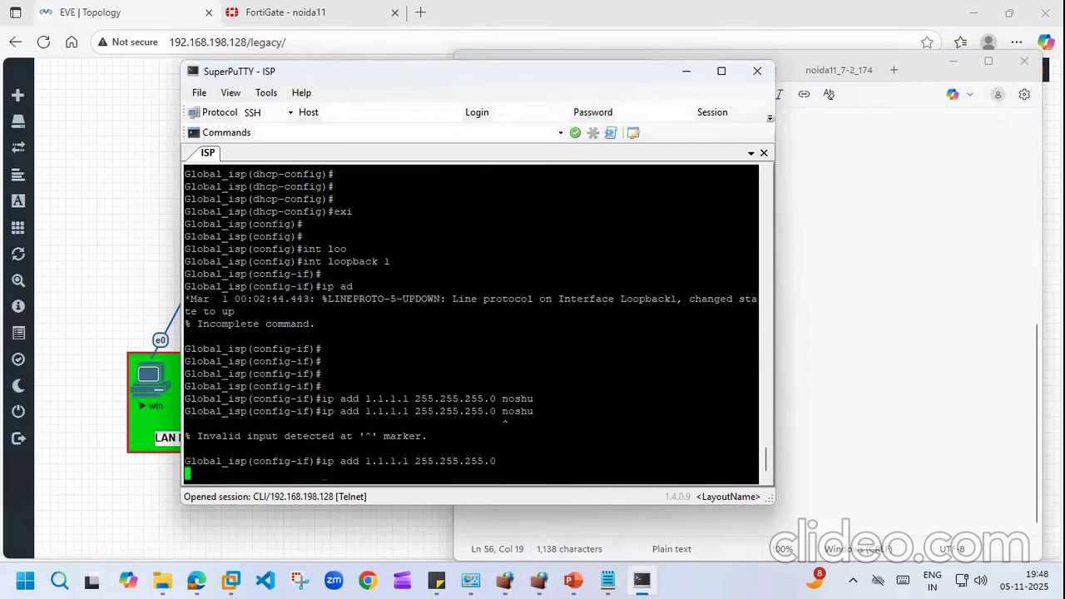
pyautogui.write('no shu')
pyautogui.press('Tab')
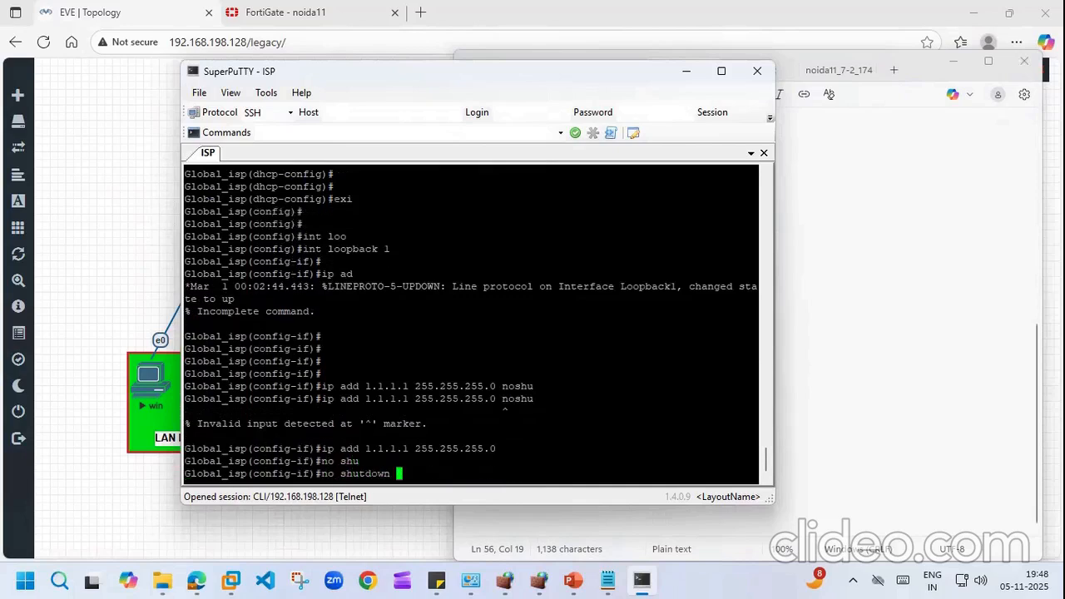
pyautogui.press('Return')
pyautogui.press('Return')
pyautogui.press('Return')
pyautogui.press('Return')
# Step: Create Loopback2 with address 8.8.8.8 255.255.255.0 and bring it up with no shutdown
pyautogui.press('Up')
pyautogui.press('Up')
pyautogui.press('Up')
pyautogui.press('Up')
pyautogui.press('Up')
pyautogui.press('Up')
pyautogui.press('BackSpace')
pyautogui.write('2')
pyautogui.press('Return')
pyautogui.press('Up')
pyautogui.press('Up')
pyautogui.press('Up')
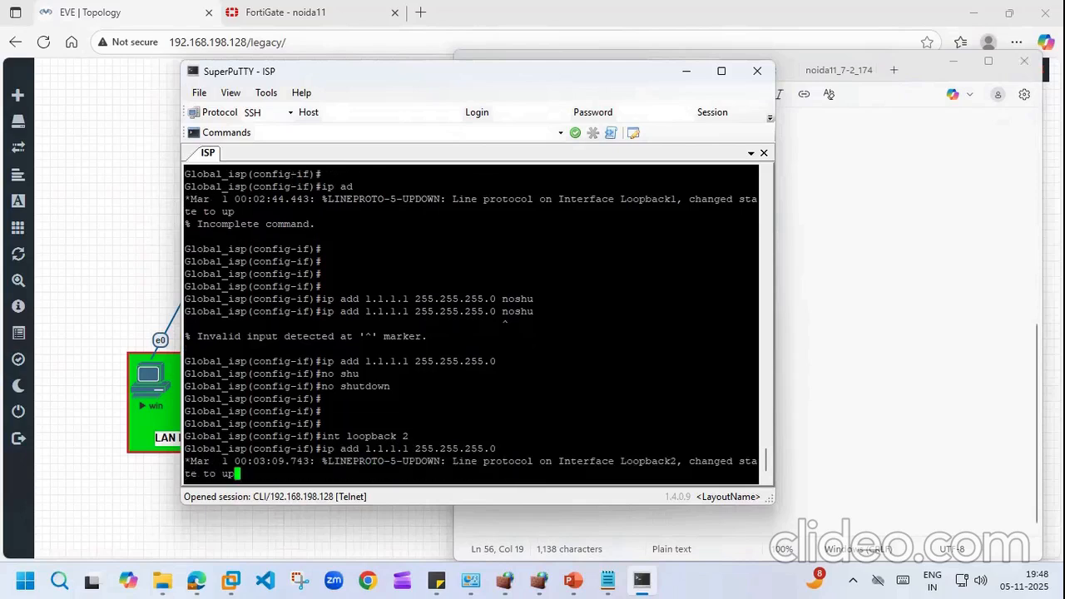
pyautogui.press('Return')
pyautogui.press('Return')
pyautogui.press('Return')
pyautogui.press('Return')
pyautogui.press('Return')
pyautogui.press('Return')
pyautogui.press('Return')
pyautogui.press('Return')
pyautogui.press('Return')
pyautogui.press('Return')
pyautogui.write('ip add 8.8.8.8 255.2')
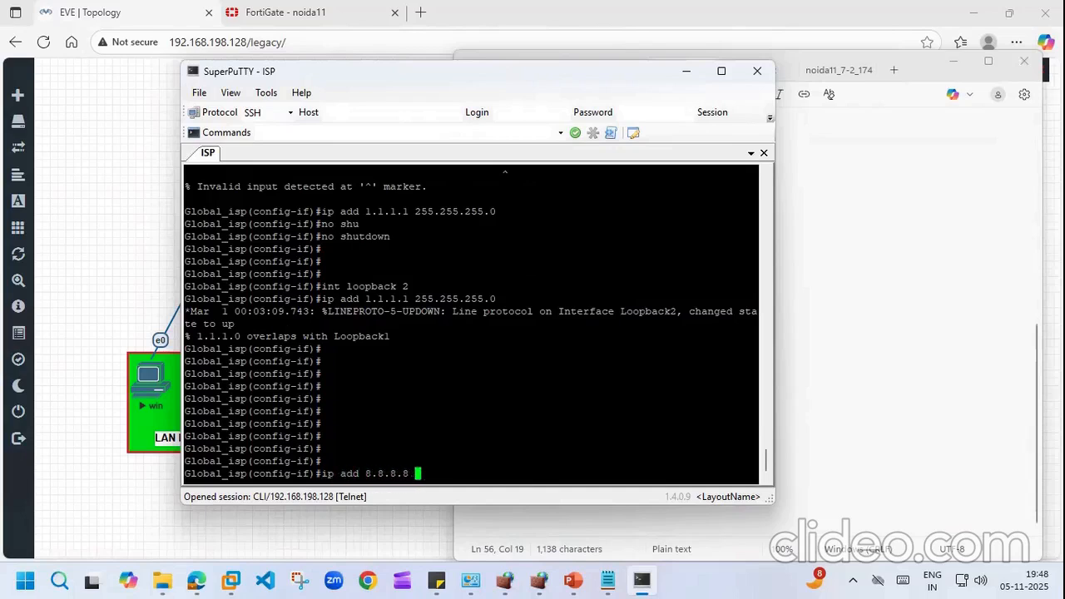
pyautogui.write('55.255.0')
pyautogui.press('Return')
pyautogui.write('no shu')
pyautogui.press('Tab')
pyautogui.press('Return')
pyautogui.press('Return')
pyautogui.press('Return')
pyautogui.press('Return')
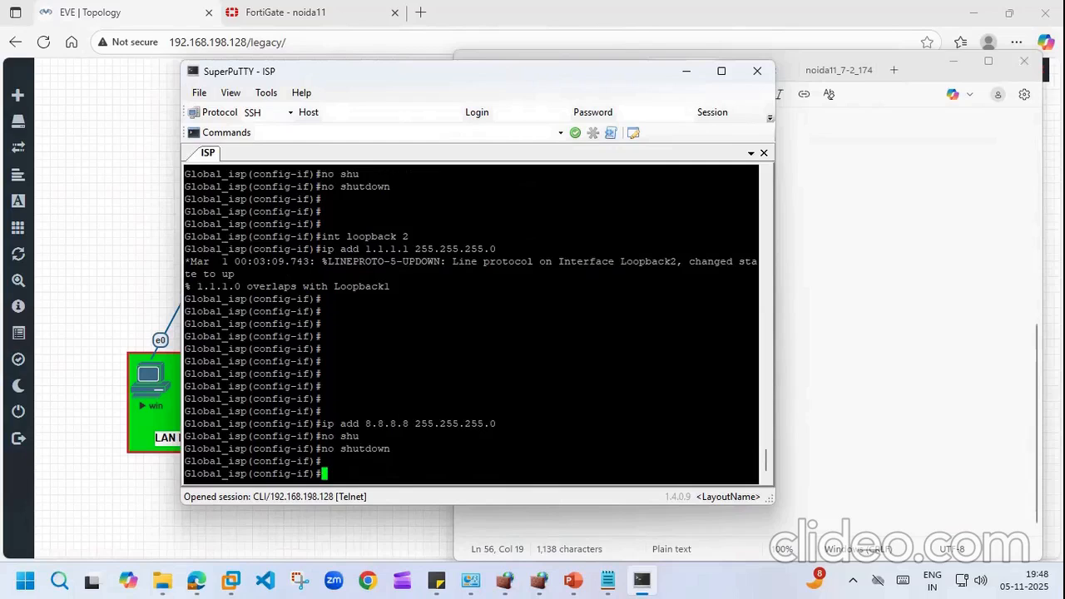
# Step: Leave configuration mode with Ctrl+Z and run 'show ip int br' to confirm both loopbacks
pyautogui.write('Z')
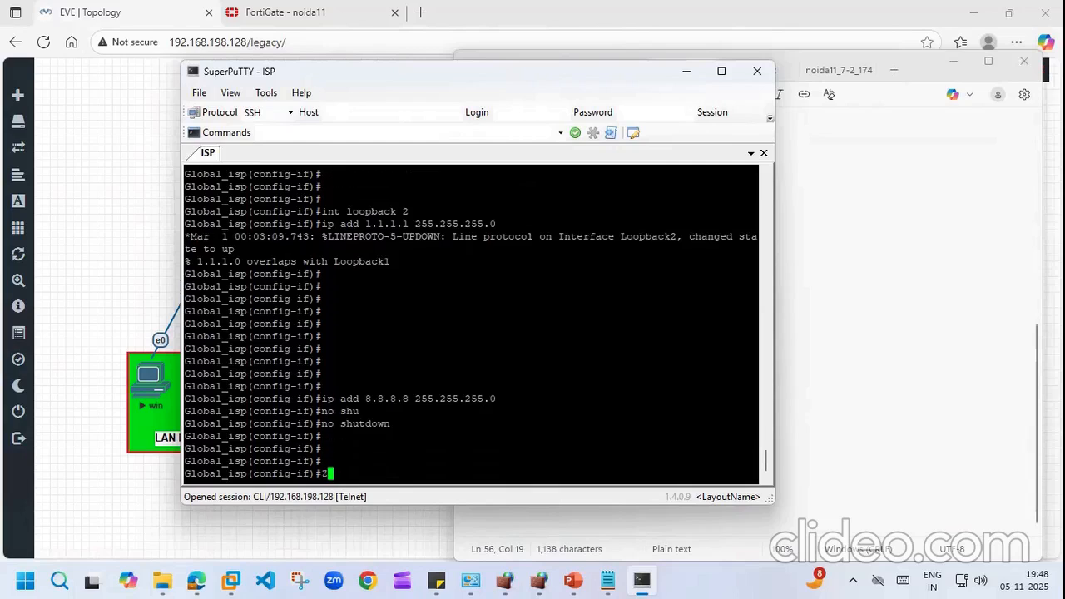
pyautogui.press('Return')
pyautogui.press('Return')
pyautogui.press('Return')
pyautogui.press('Return')
pyautogui.press('Return')
pyautogui.press('Return')
pyautogui.press('Return')
pyautogui.press('Return')
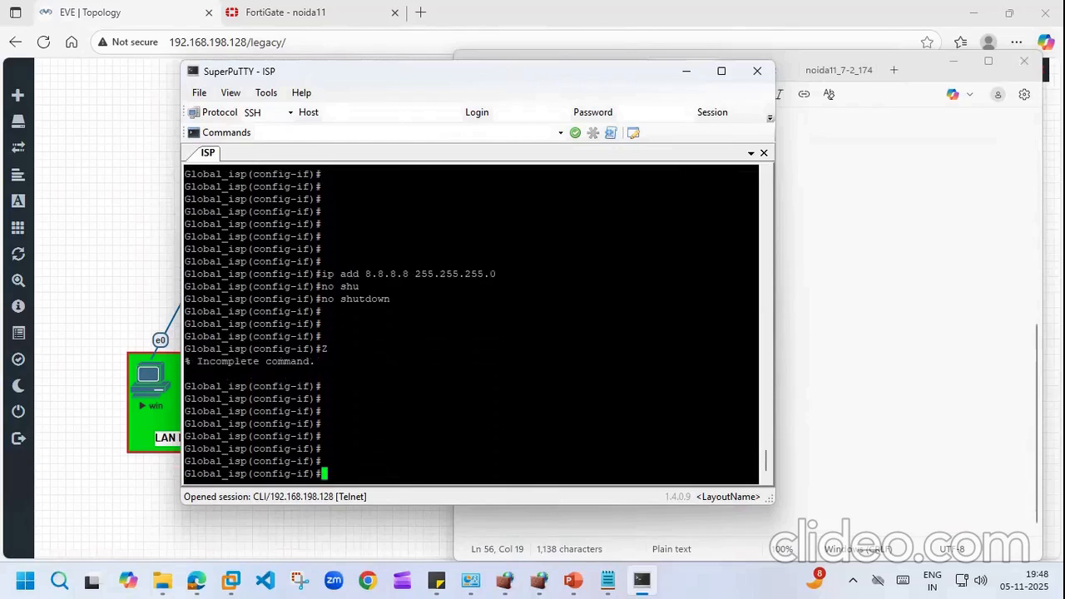
pyautogui.hotkey('ctrl', 'z')
pyautogui.press('Return')
pyautogui.press('Return')
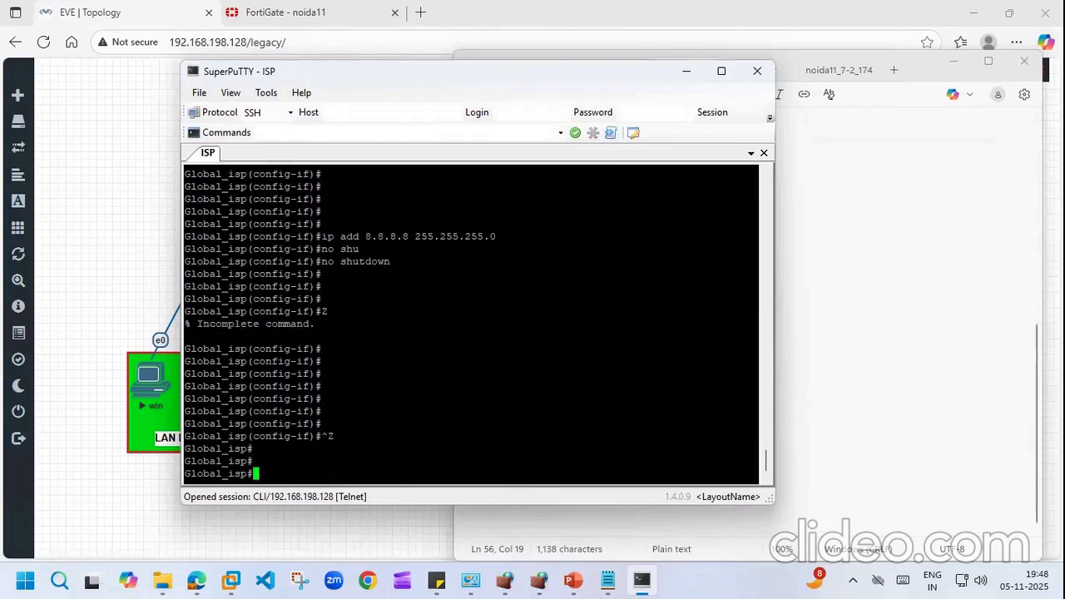
pyautogui.write('show ip int')
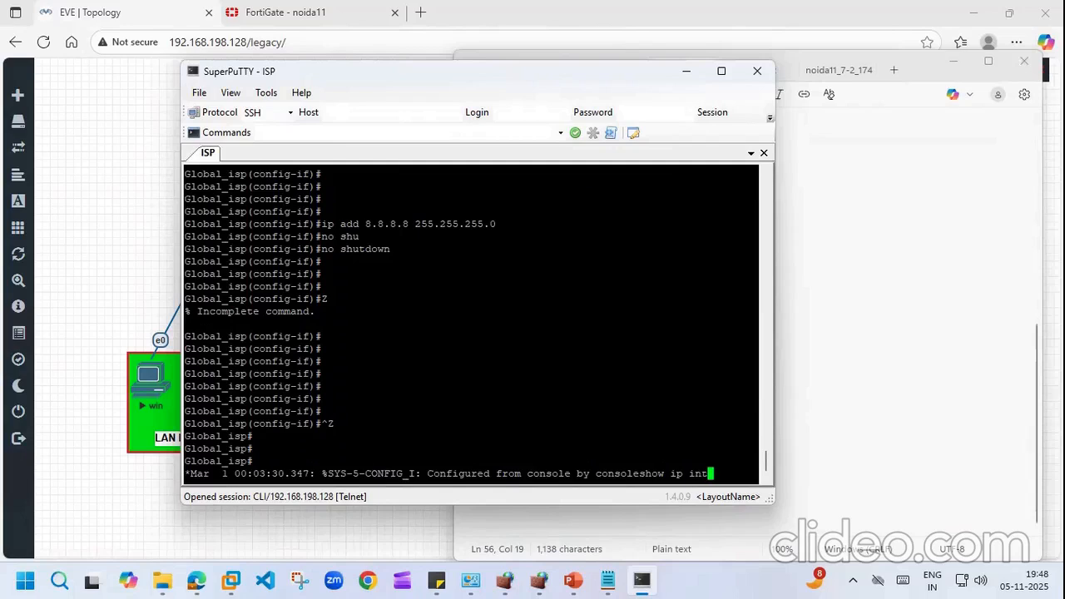
pyautogui.write(' br')
pyautogui.press('Return')
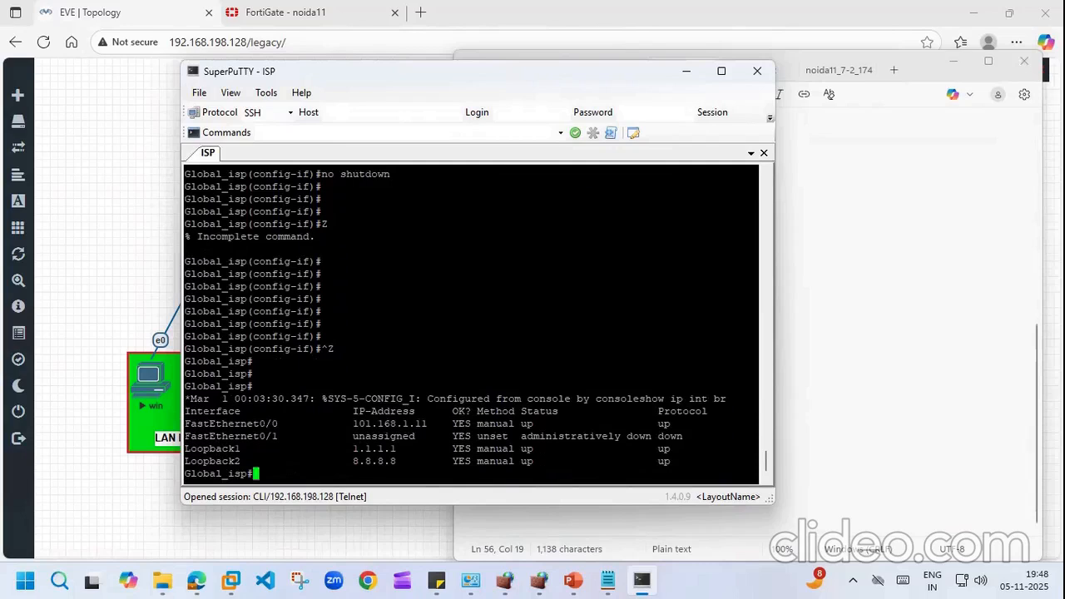
# Step: On FortiGate, retry DHCP on wan (port4), save, and reopen it to check the lease
pyautogui.click(80, 202)
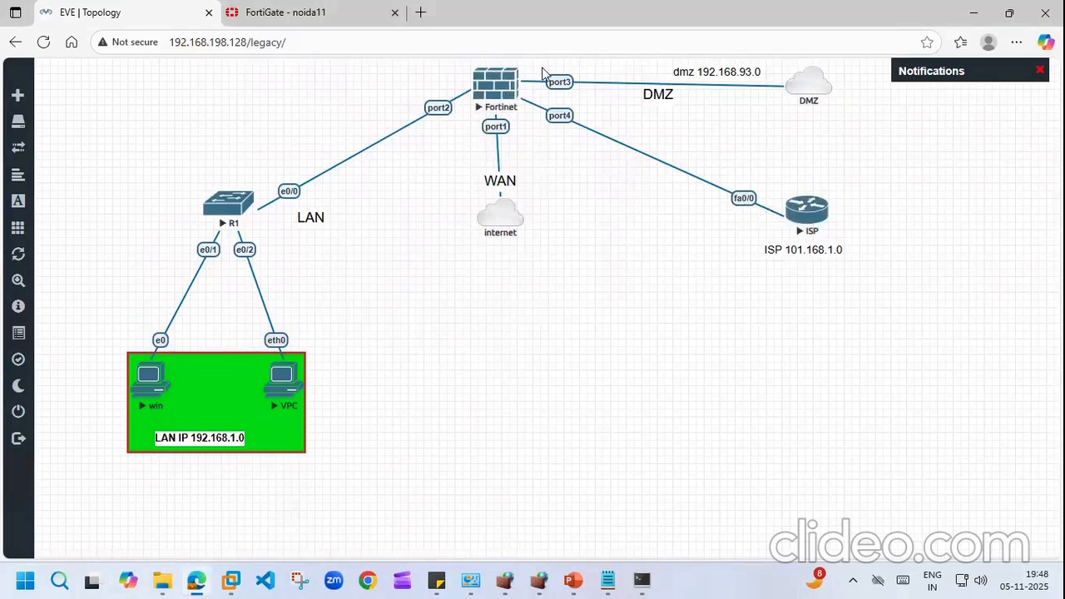
pyautogui.click(257, 10)
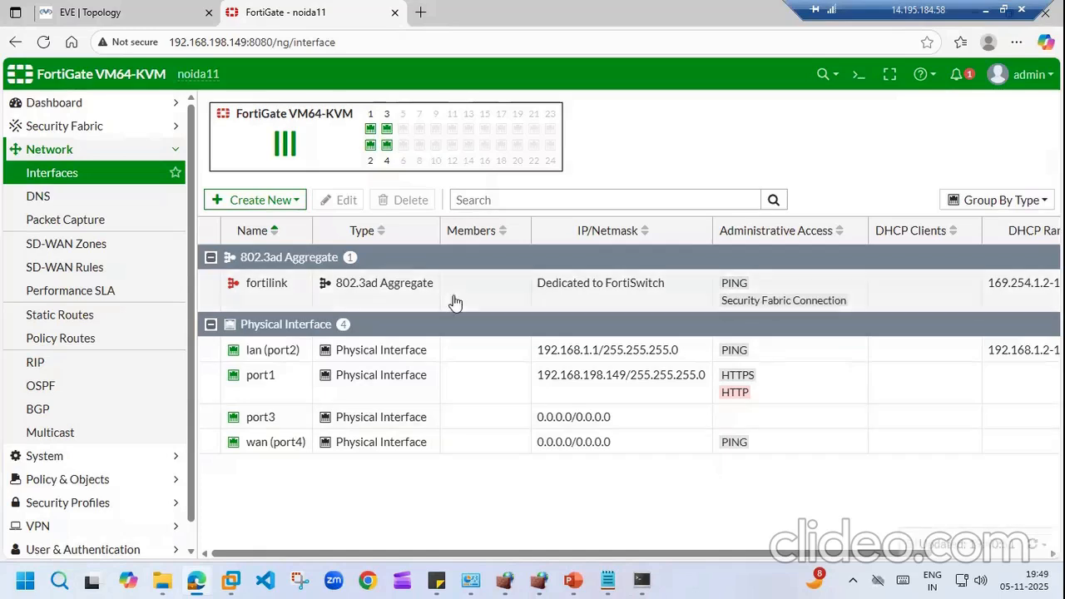
pyautogui.doubleClick(270, 442)
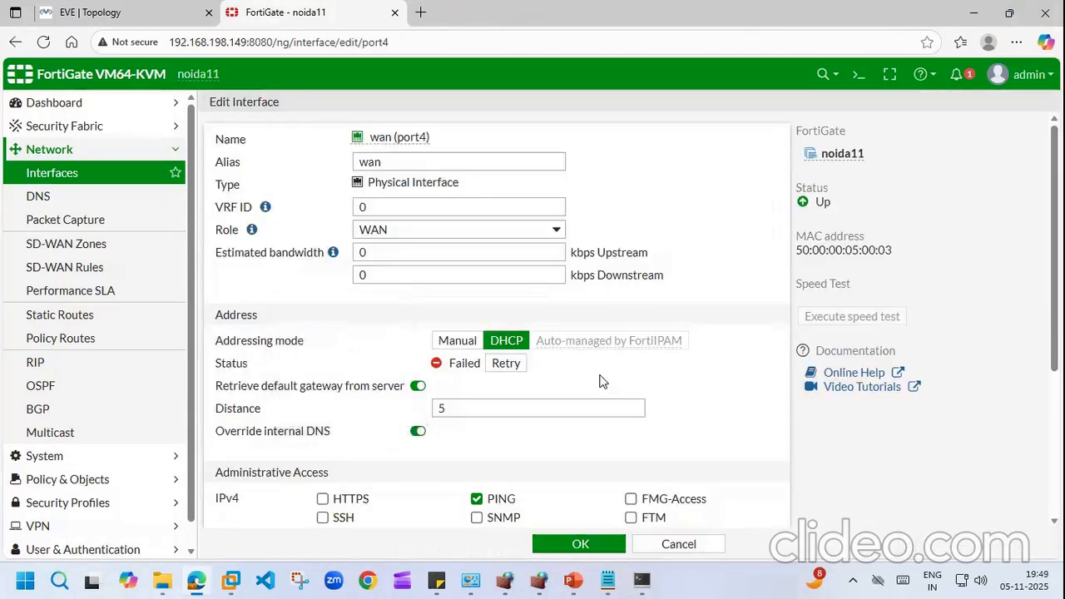
pyautogui.click(514, 366)
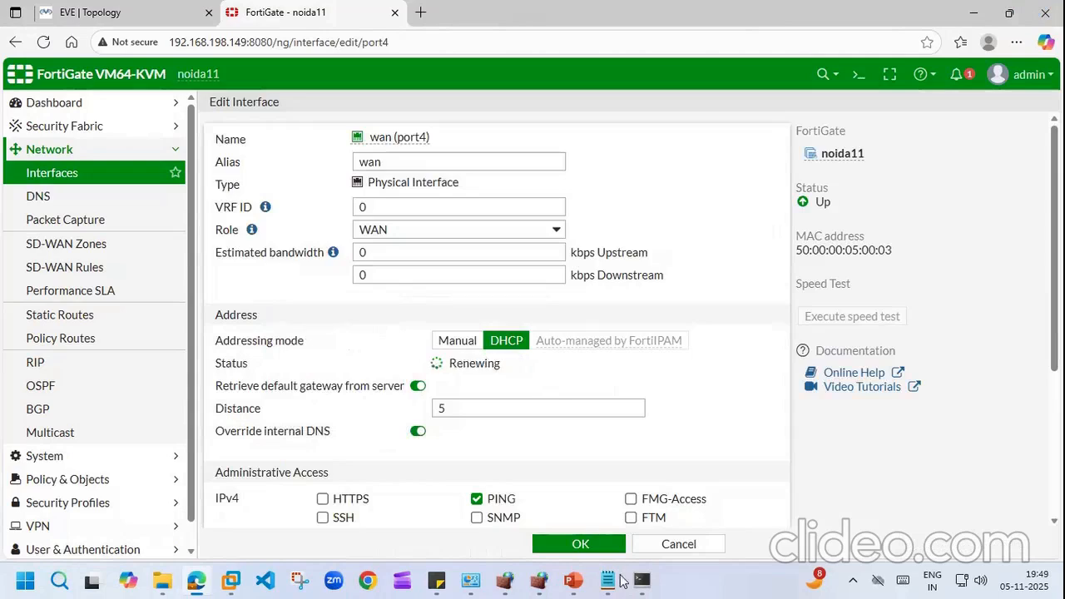
pyautogui.click(580, 545)
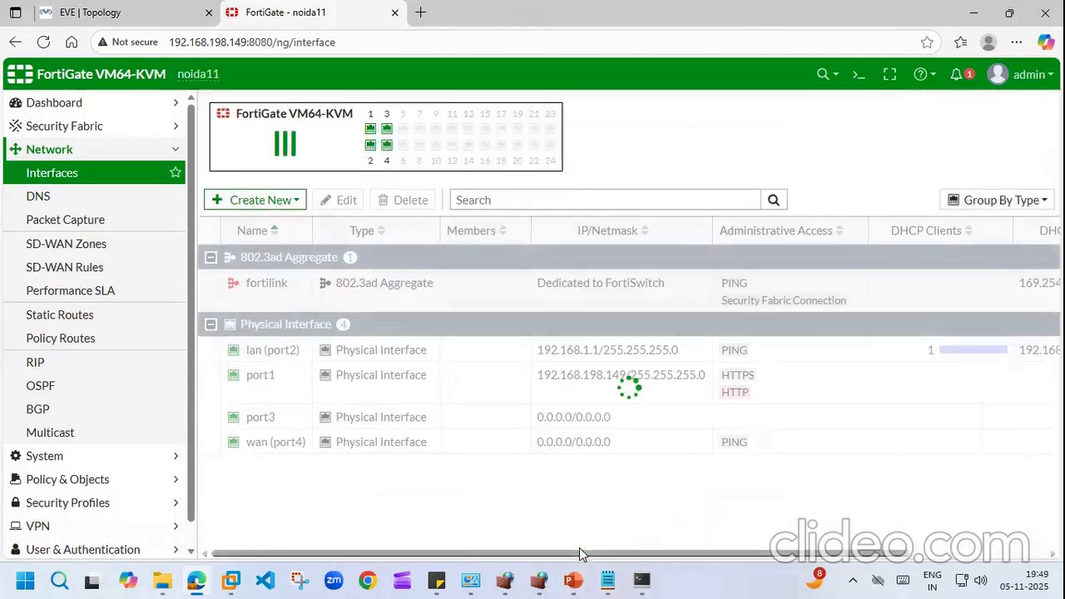
pyautogui.doubleClick(275, 452)
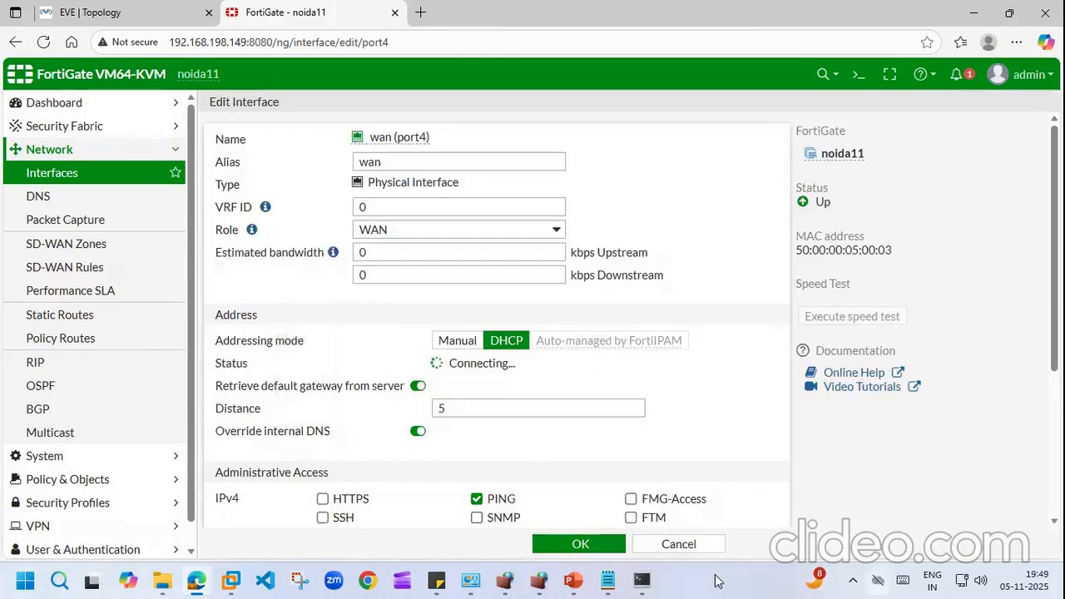
# Step: Save the ISP router's configuration with wr, then return to FortiGate's Interfaces list
pyautogui.click(641, 581)
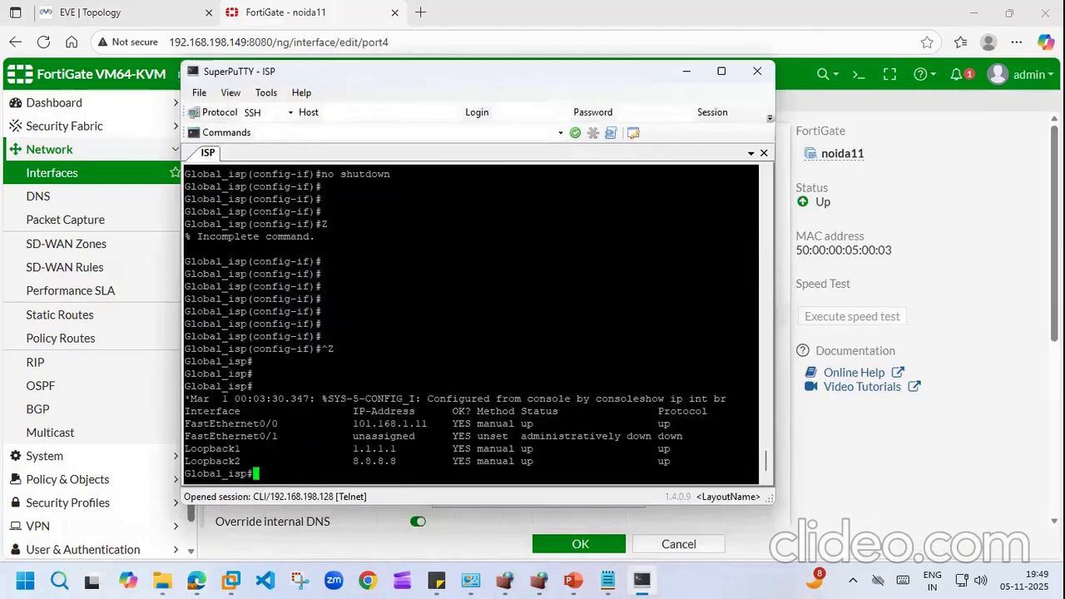
pyautogui.press('Return')
pyautogui.press('Return')
pyautogui.press('Return')
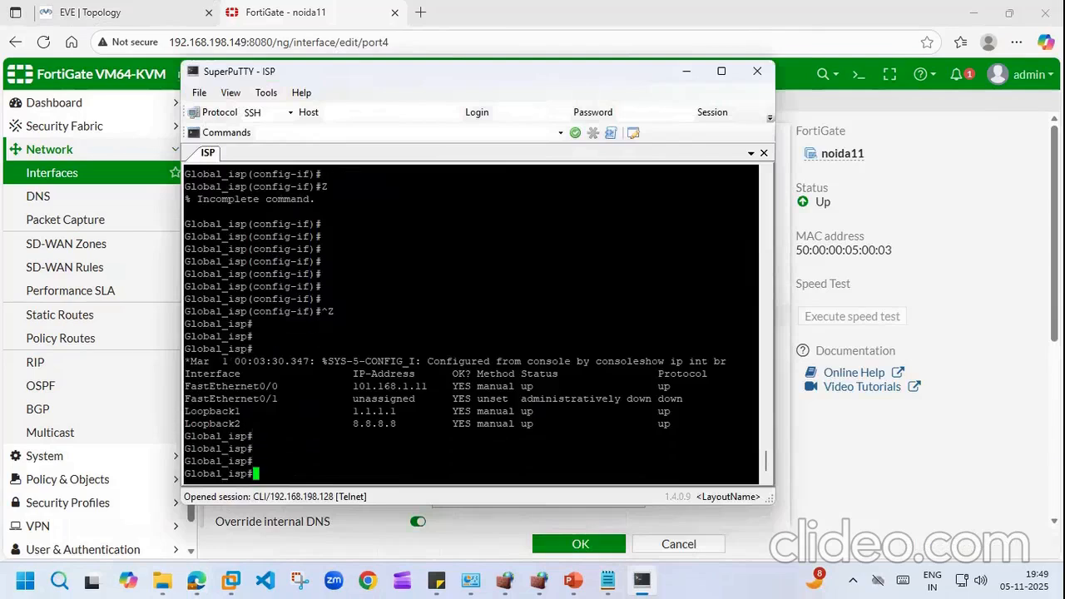
pyautogui.write('wr')
pyautogui.press('Return')
pyautogui.press('Return')
pyautogui.press('Return')
pyautogui.press('Return')
pyautogui.press('Return')
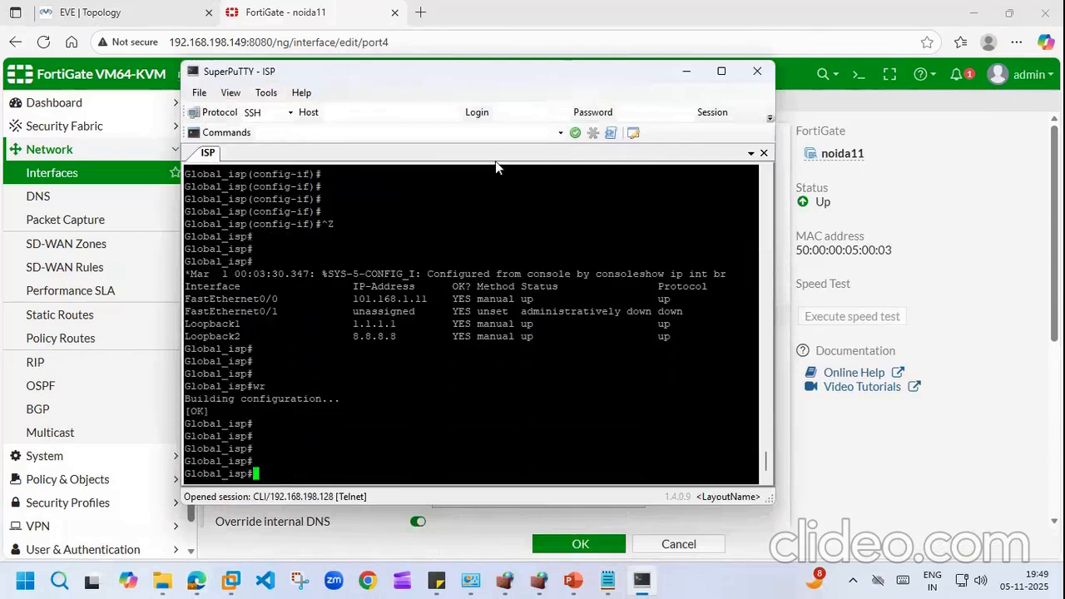
pyautogui.click(686, 73)
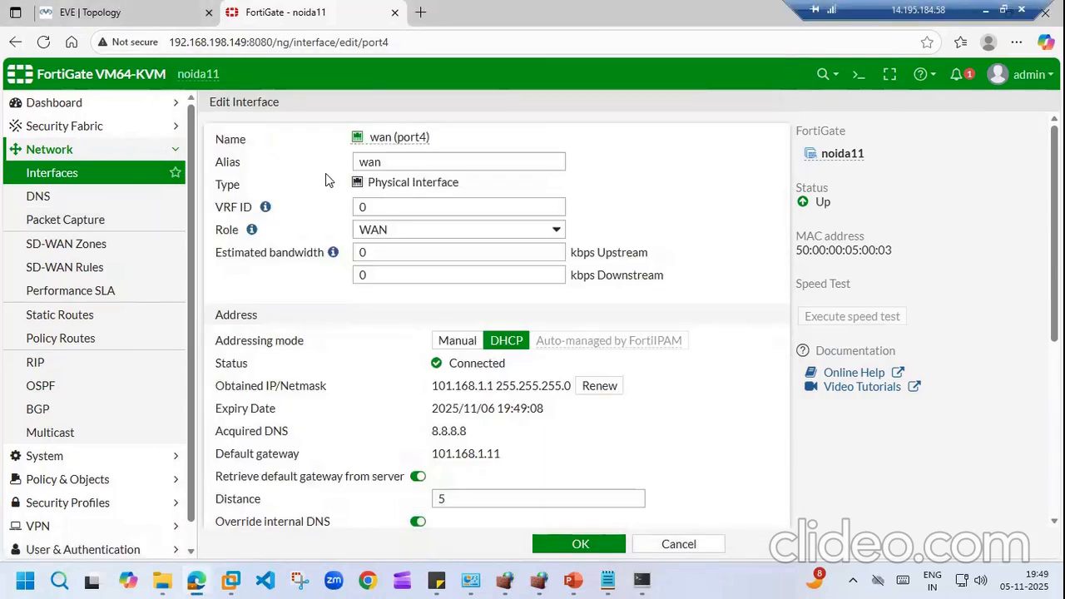
pyautogui.click(90, 181)
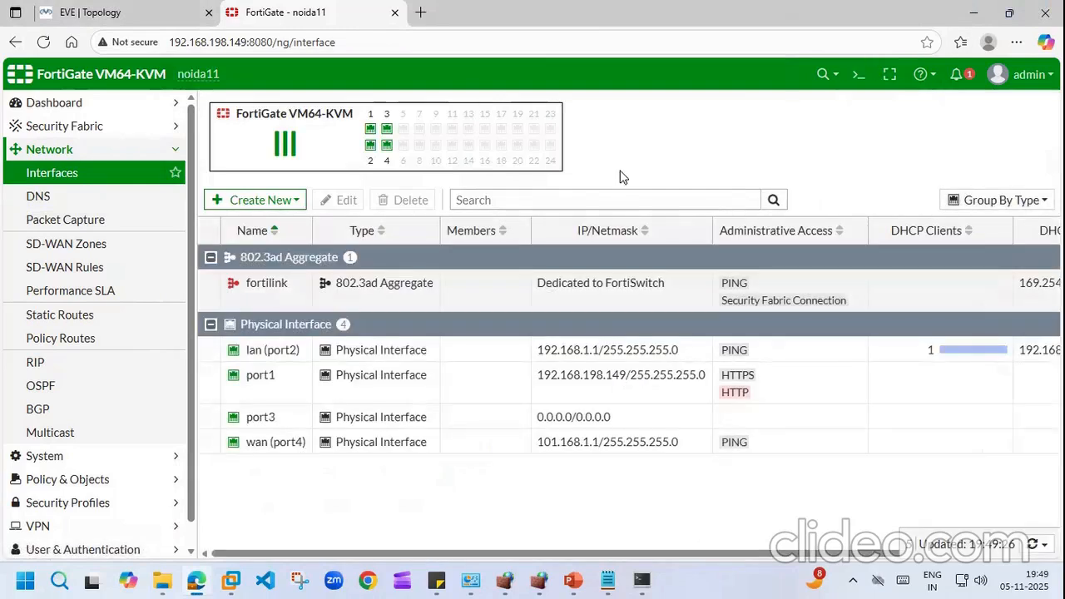
# Step: Run 'execute ping 8.8.8.8' from the FortiGate CLI console
pyautogui.click(858, 74)
pyautogui.write('execute pi')
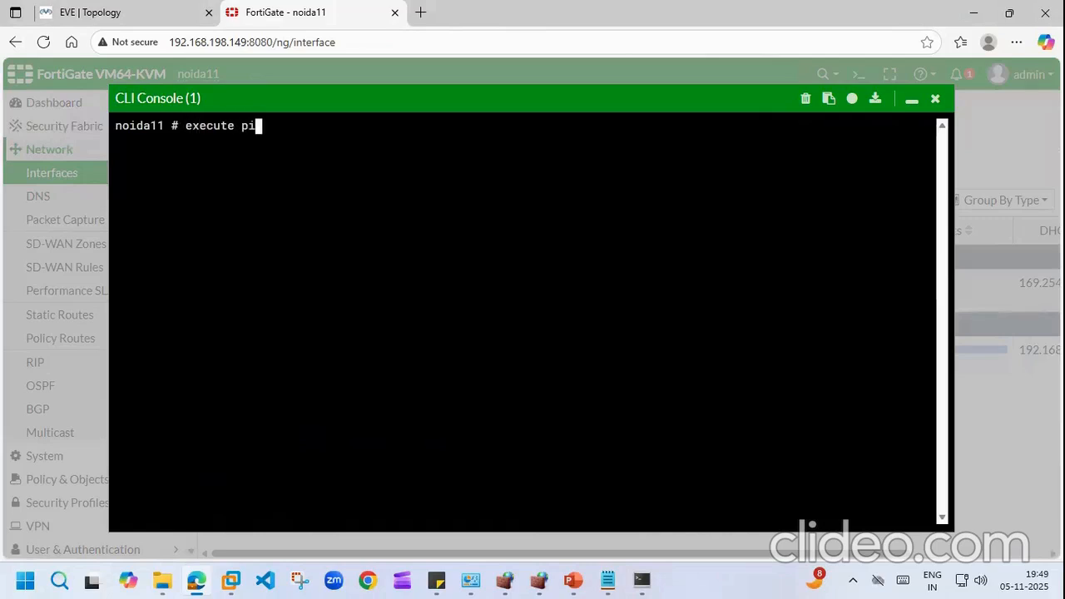
pyautogui.write('ng 8.8.8.8')
pyautogui.press('Return')
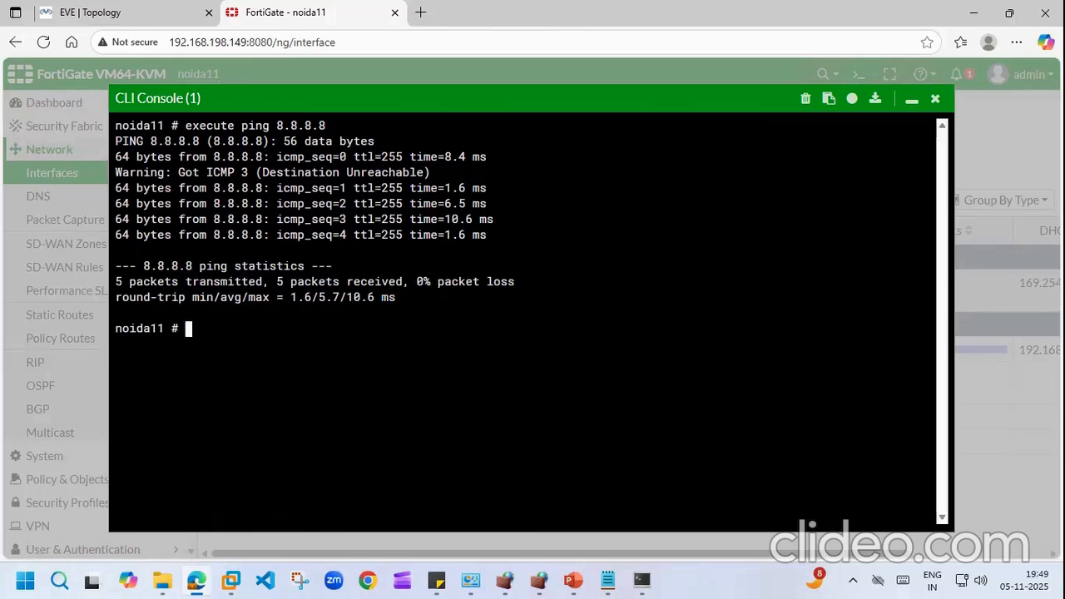
# Step: Ping 1.1.1.1 from the console instead, then close the console
pyautogui.press('Up')
pyautogui.press('BackSpace')
pyautogui.press('BackSpace')
pyautogui.press('BackSpace')
pyautogui.press('BackSpace')
pyautogui.press('BackSpace')
pyautogui.press('BackSpace')
pyautogui.press('BackSpace')
pyautogui.write('1.1.1.1')
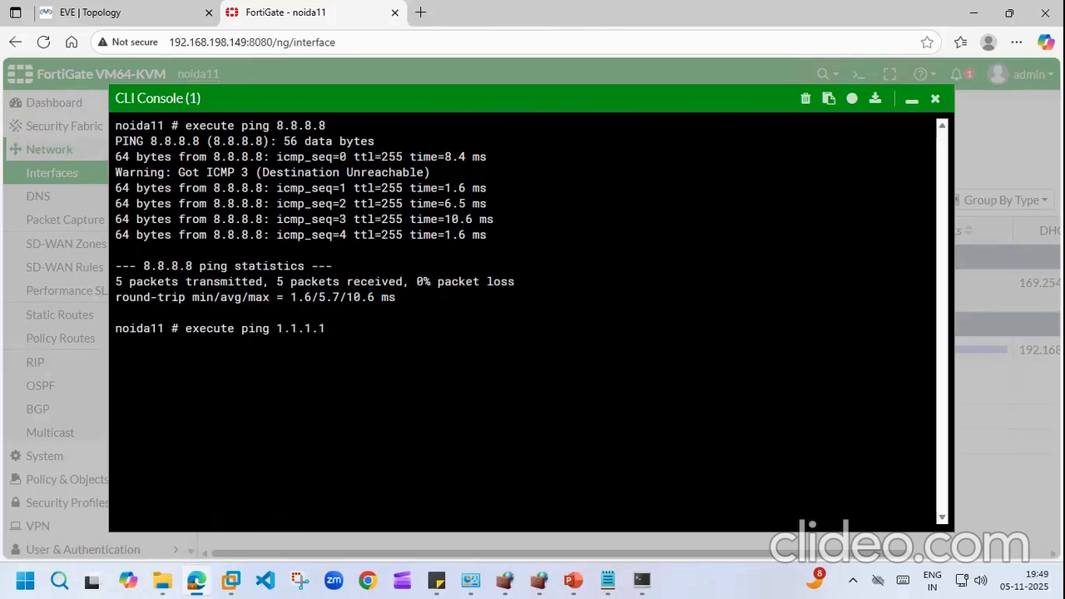
pyautogui.press('Return')
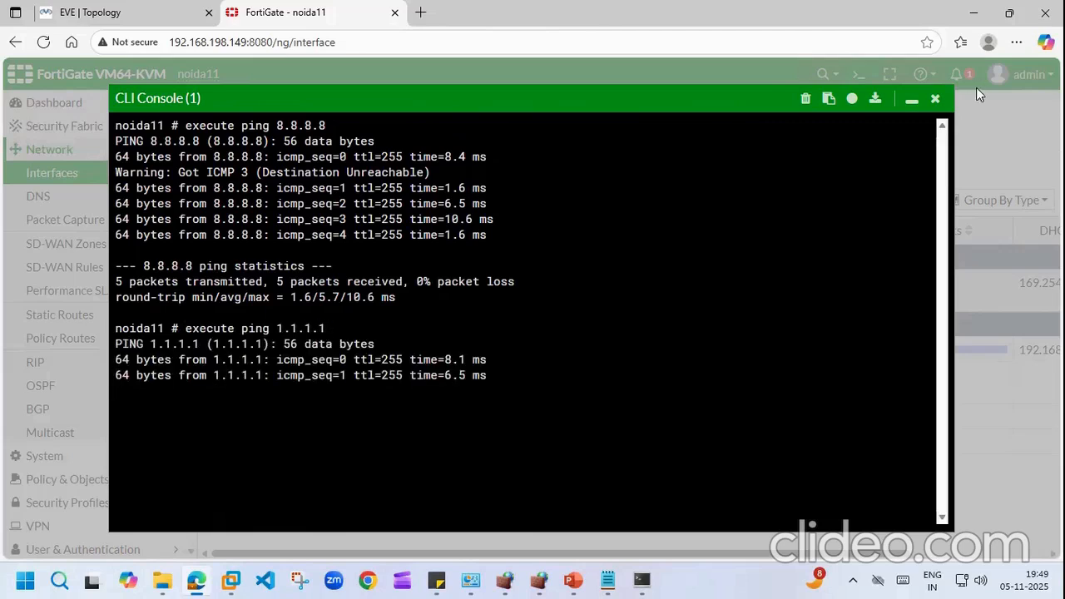
pyautogui.click(936, 98)
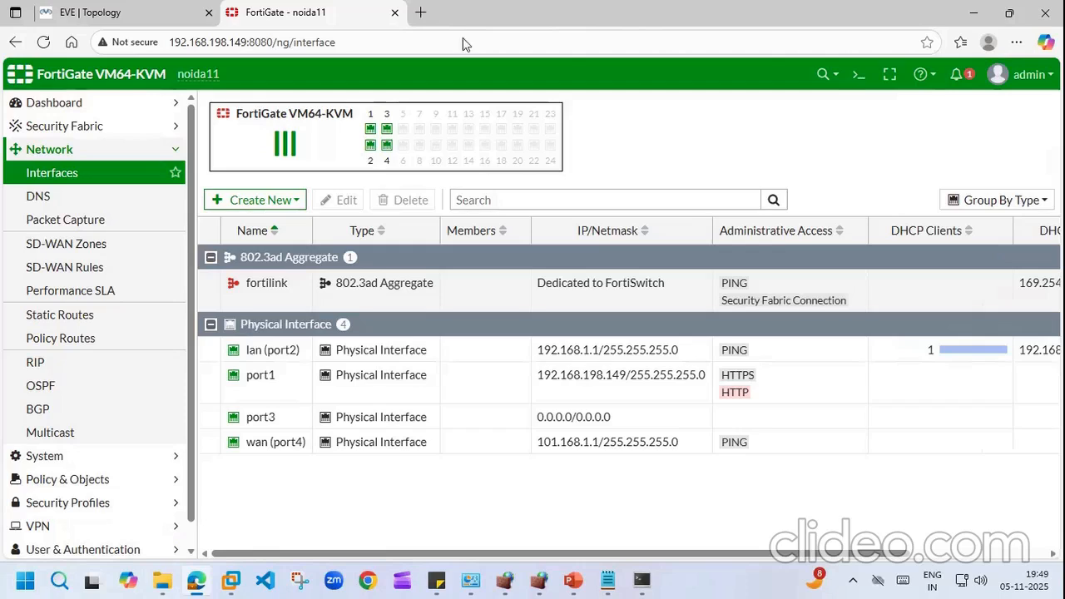
# Step: Launch a telnet console to the VPC node and close the empty extra session
pyautogui.click(133, 8)
pyautogui.click(333, 7)
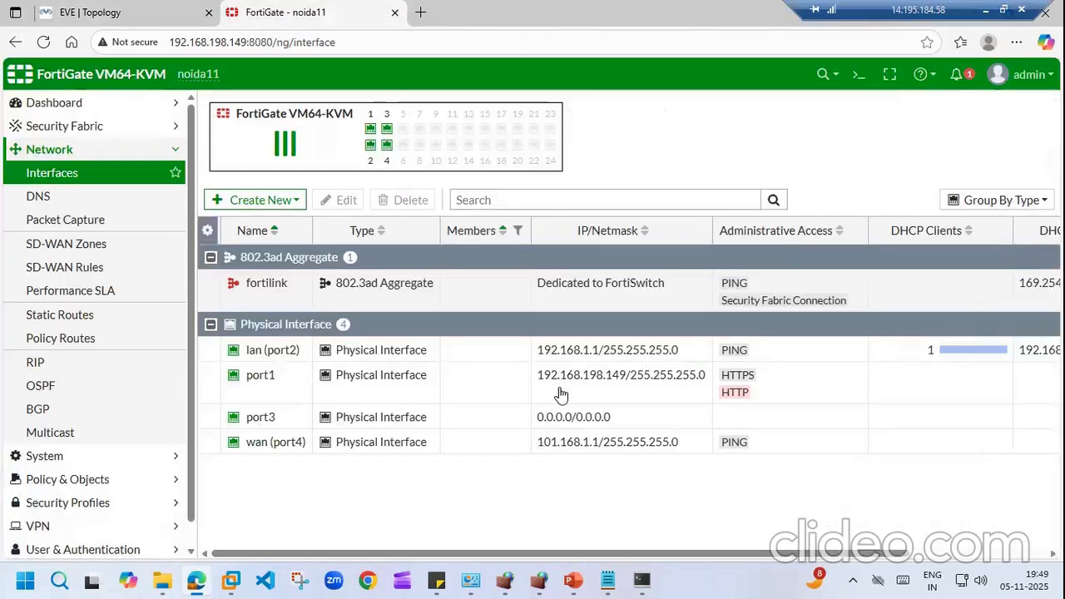
pyautogui.click(130, 11)
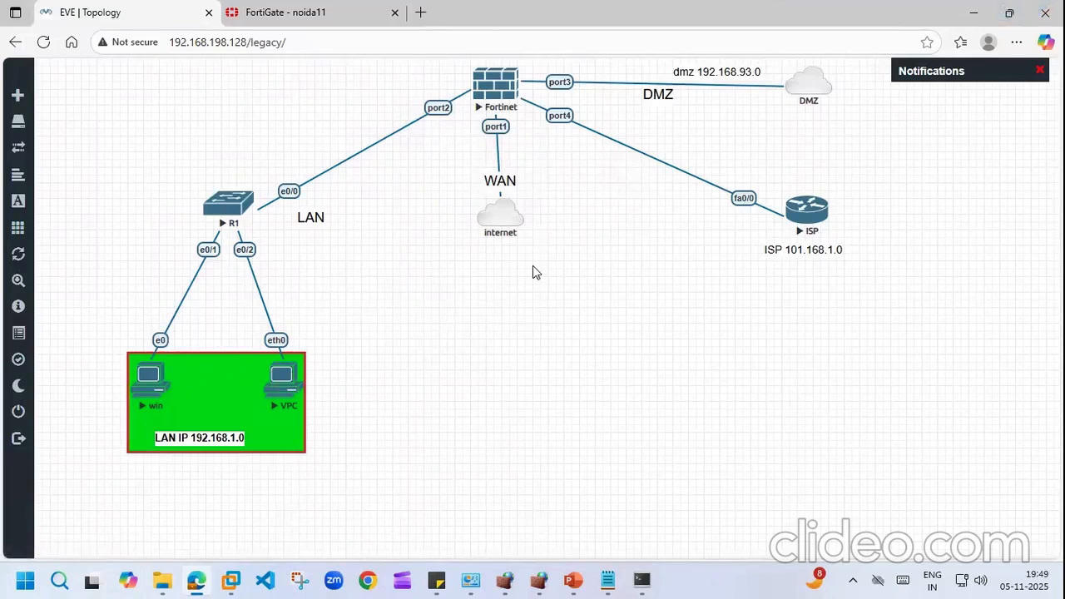
pyautogui.click(283, 378)
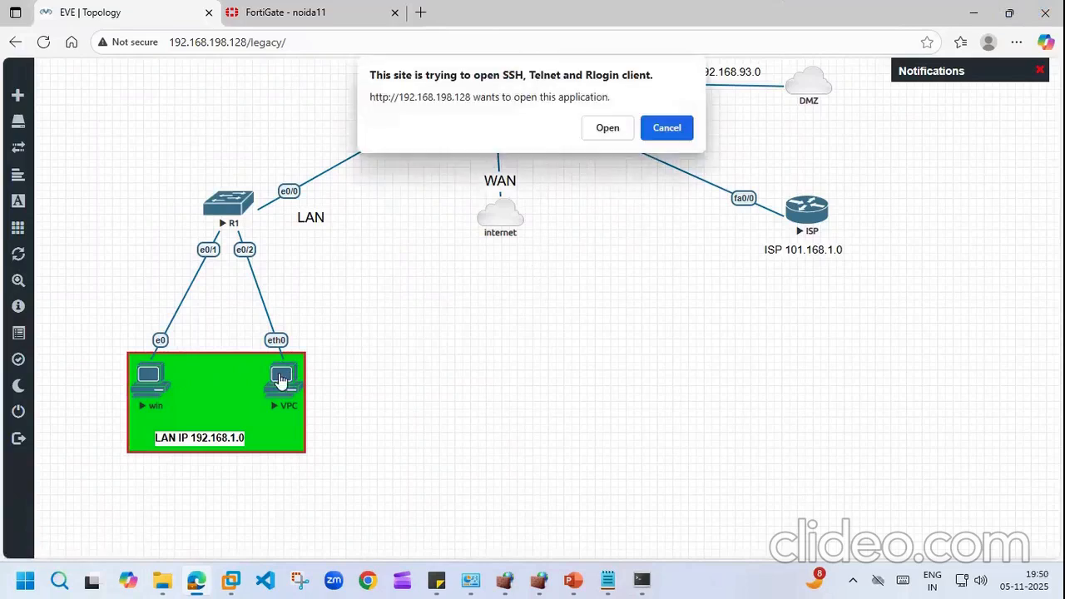
pyautogui.click(613, 128)
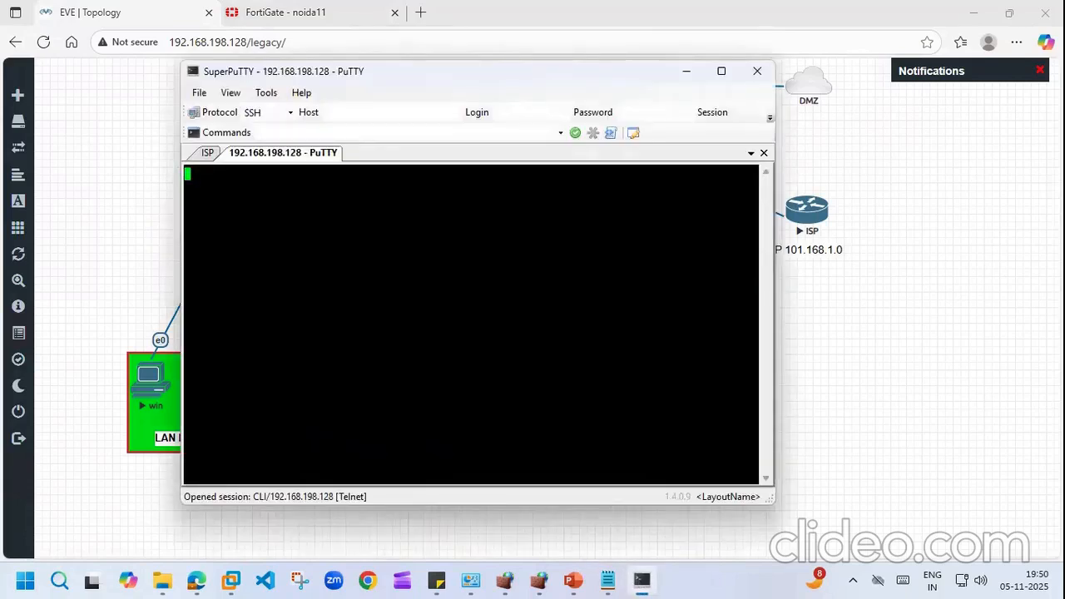
pyautogui.click(764, 154)
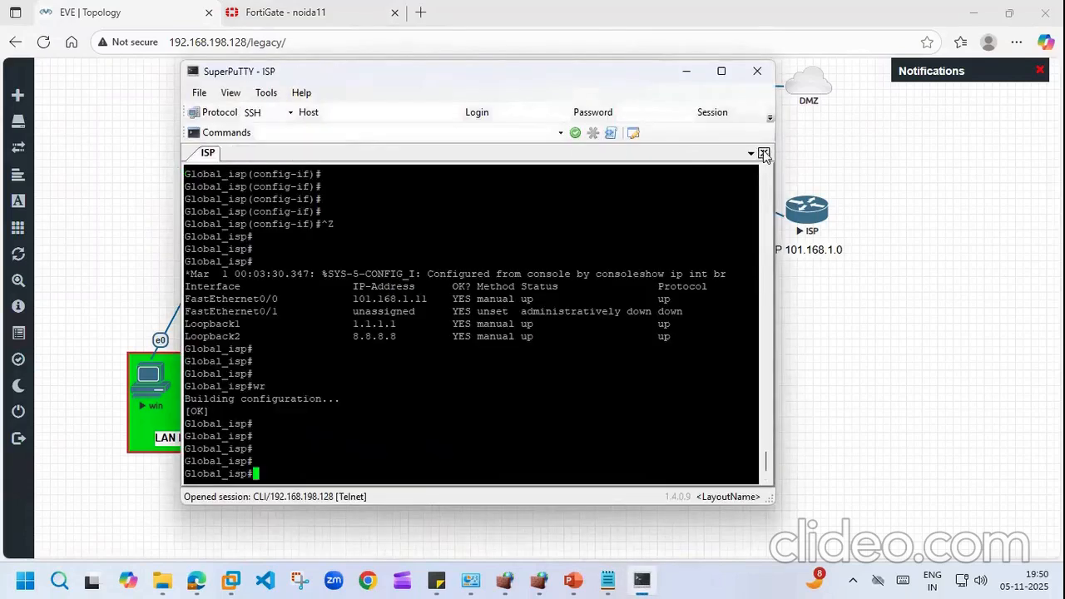
pyautogui.click(143, 189)
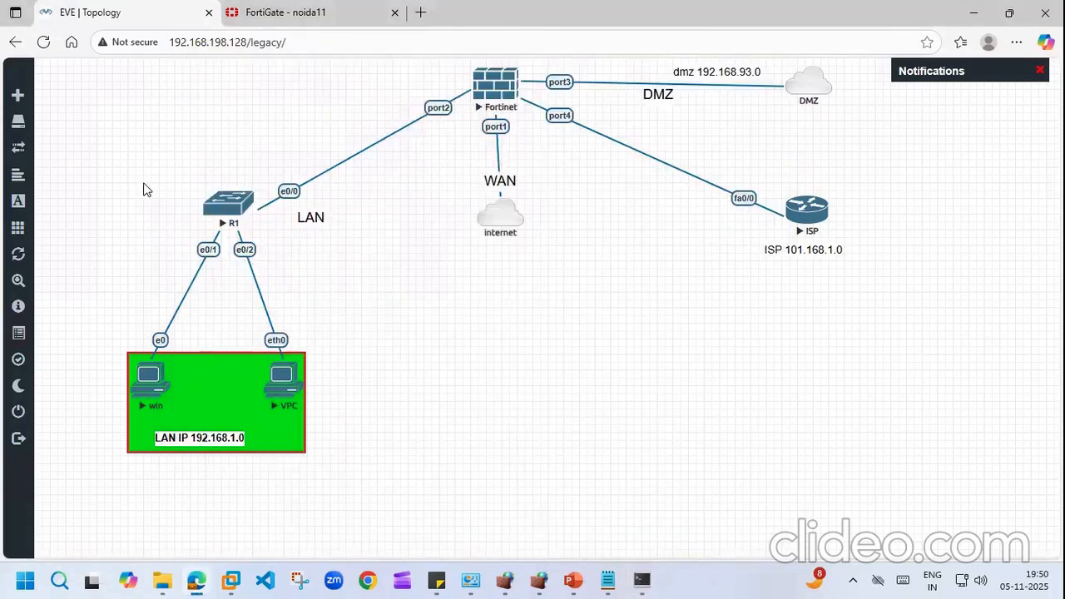
# Step: Stop and restart the VPC node, then open its console again
pyautogui.rightClick(291, 381)
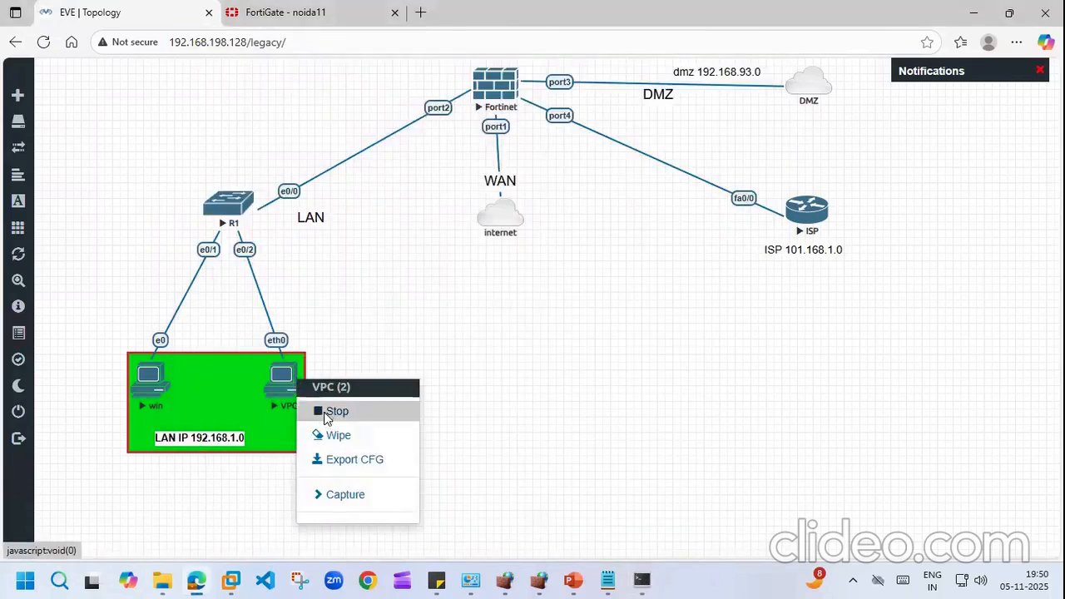
pyautogui.click(327, 414)
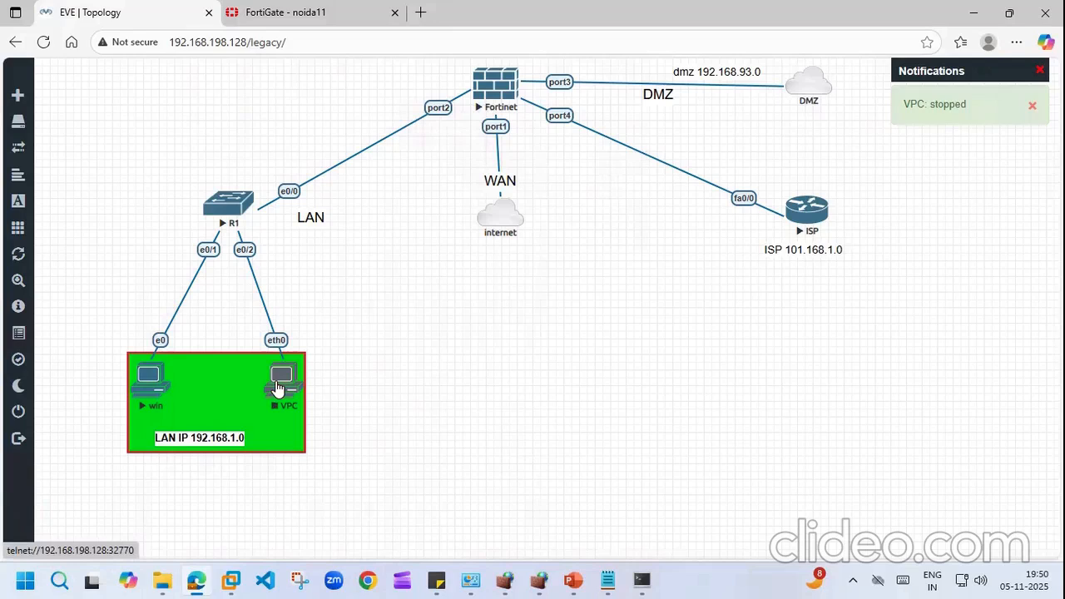
pyautogui.rightClick(279, 389)
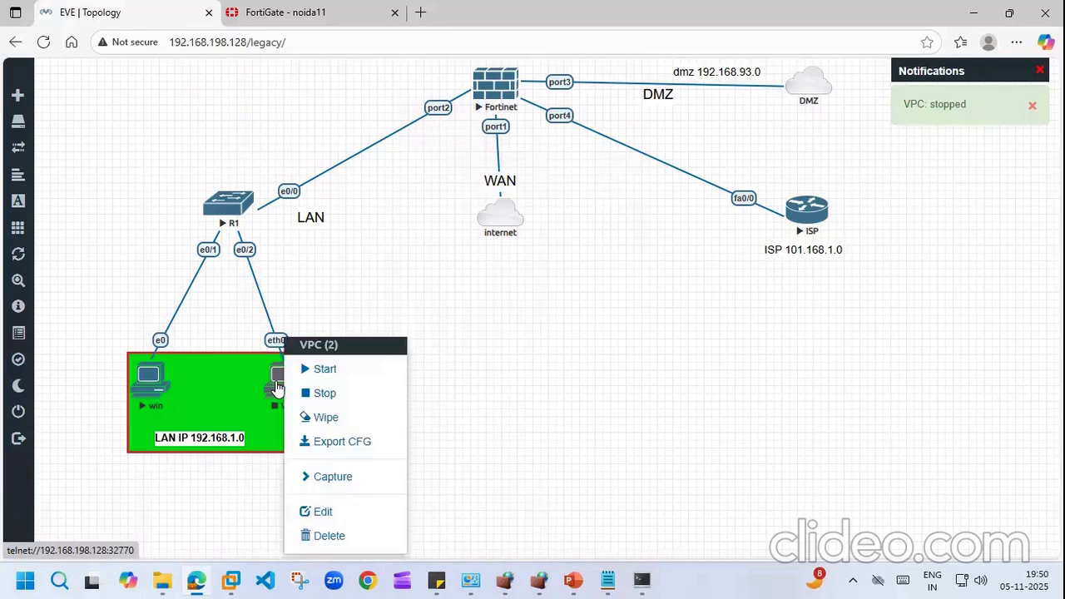
pyautogui.click(321, 370)
pyautogui.click(280, 376)
# Step: Lease an address on the VPC with 'ip dhcp' and ping gateway 192.168.1.1
pyautogui.click(609, 128)
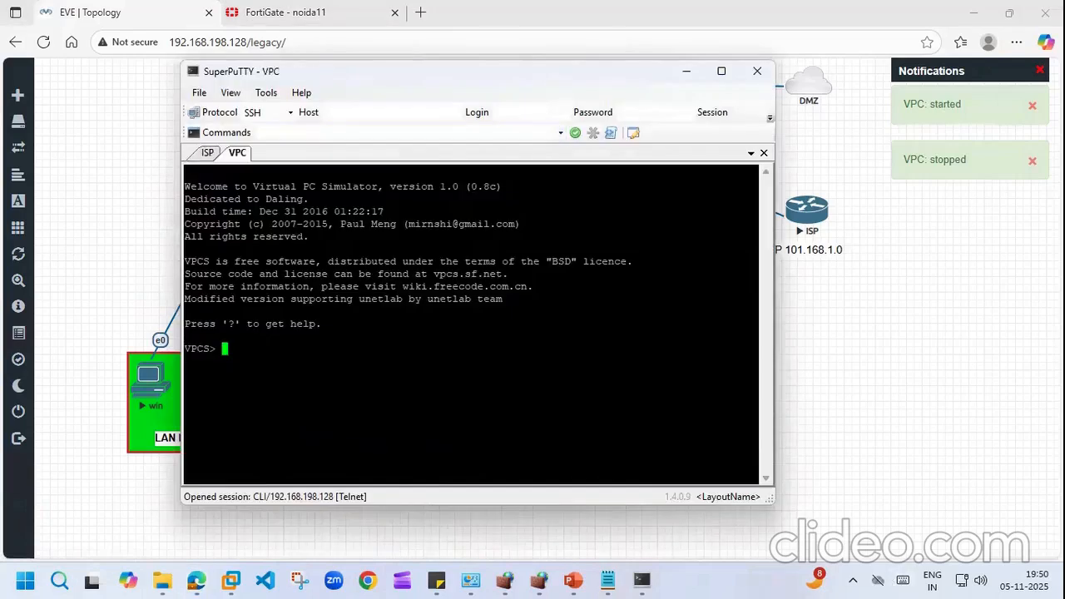
pyautogui.write('ip dhcp')
pyautogui.press('Return')
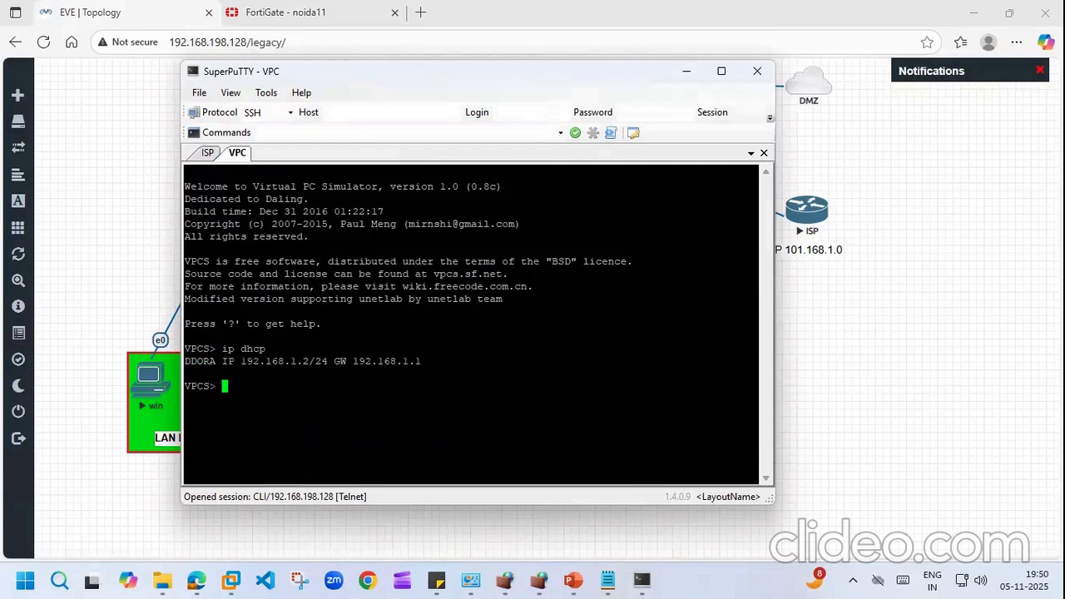
pyautogui.press('Return')
pyautogui.press('Return')
pyautogui.write('ping ')
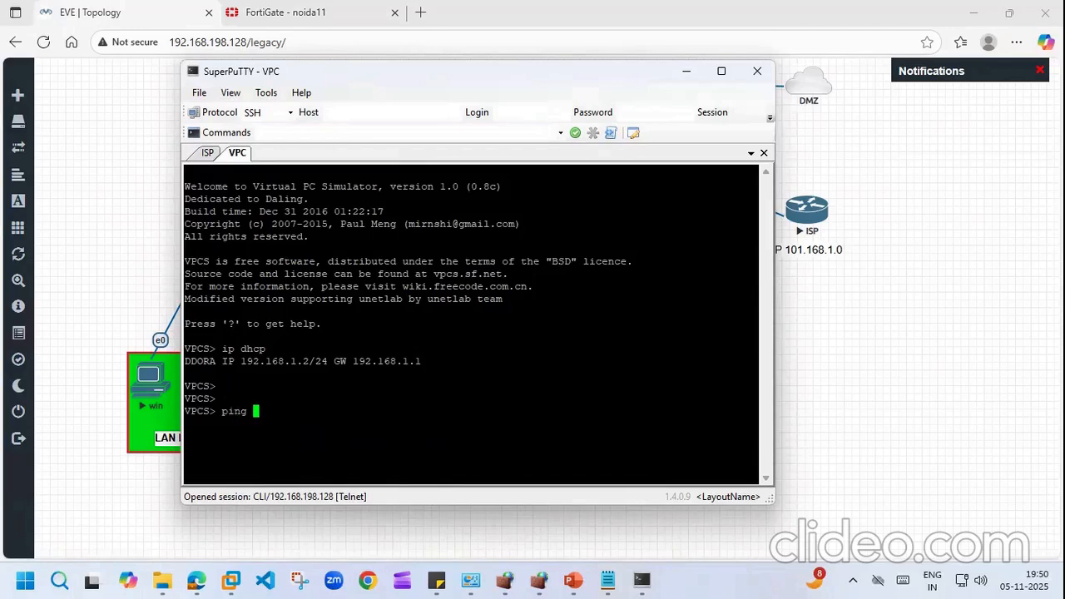
pyautogui.write('192.168.1.1')
pyautogui.press('Return')
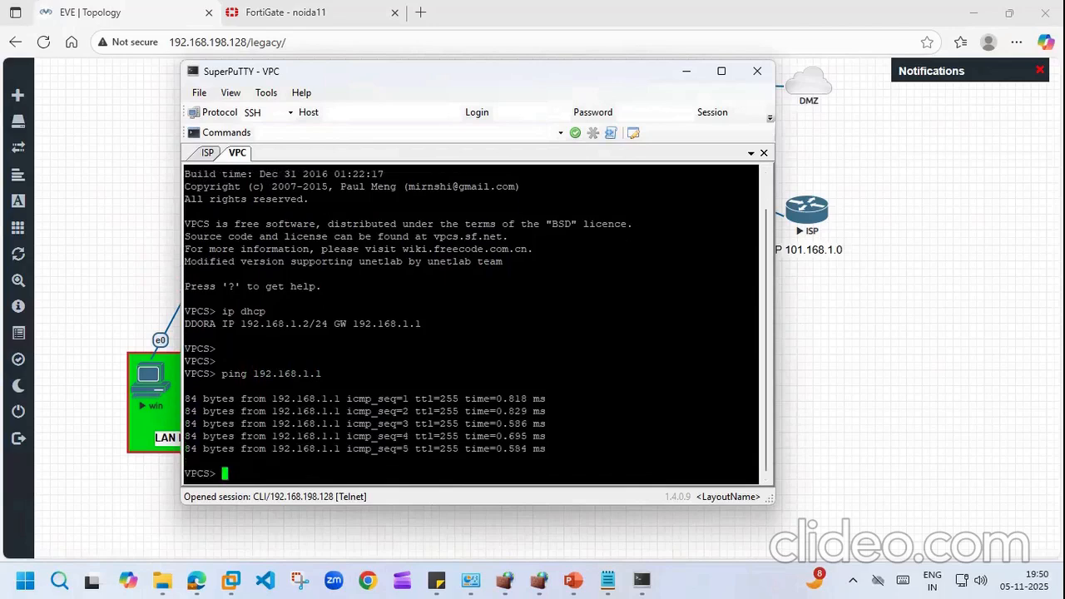
# Step: Start a continuous 'ping 1.1.1.1 -t' on the VPC and return to the FortiGate page
pyautogui.press('Return')
pyautogui.write('ping ')
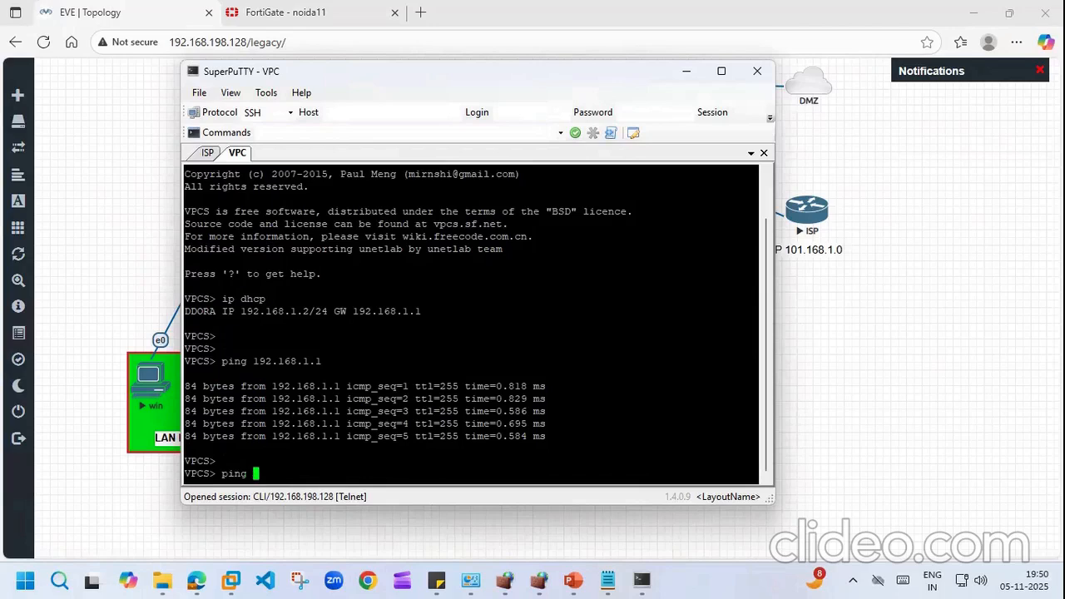
pyautogui.write('1.1.1.1.')
pyautogui.press('BackSpace')
pyautogui.write('-t')
pyautogui.press('Return')
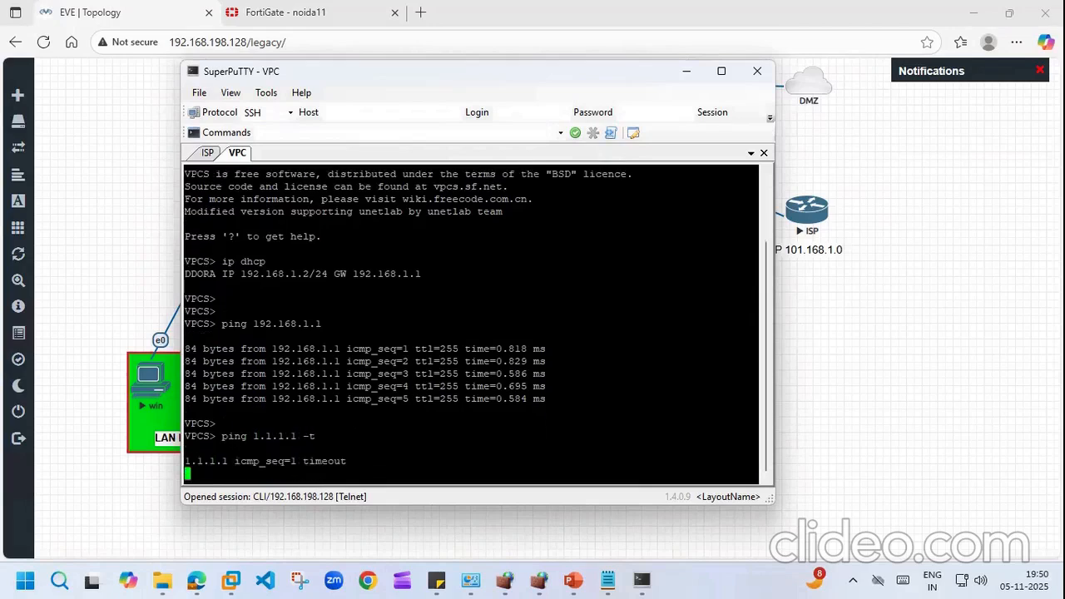
pyautogui.click(122, 194)
pyautogui.click(297, 12)
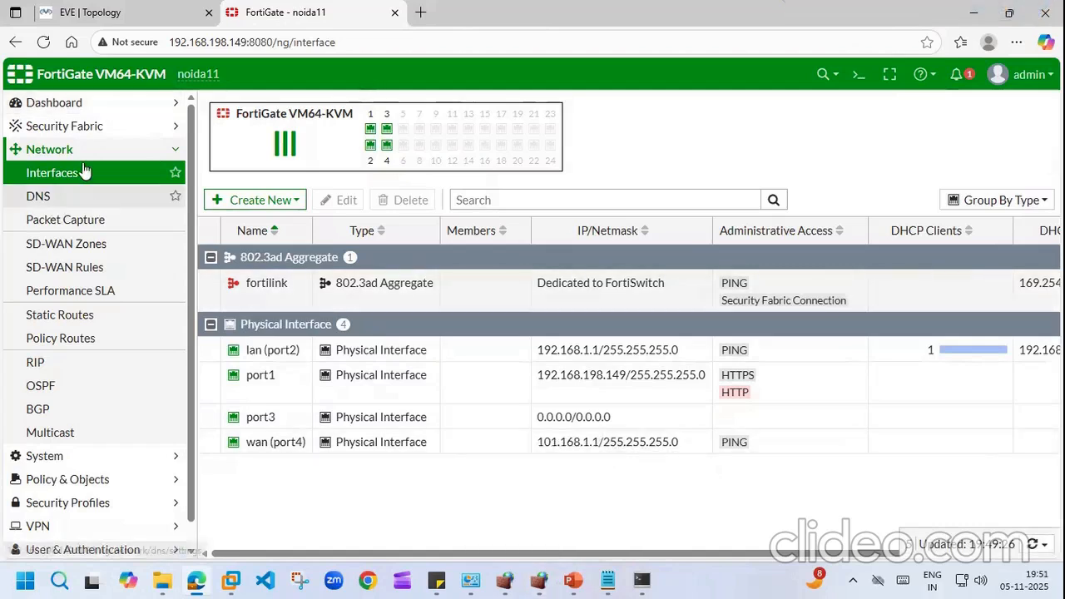
# Step: Start a new 'lan to wan' firewall policy from lan (port2) to wan (port4)
pyautogui.click(112, 150)
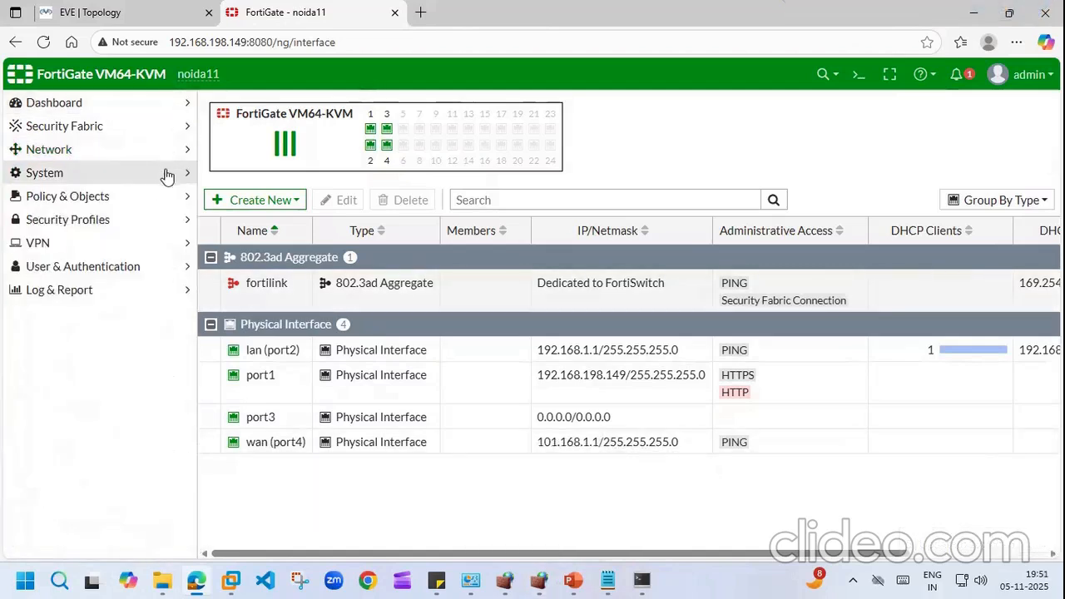
pyautogui.click(171, 197)
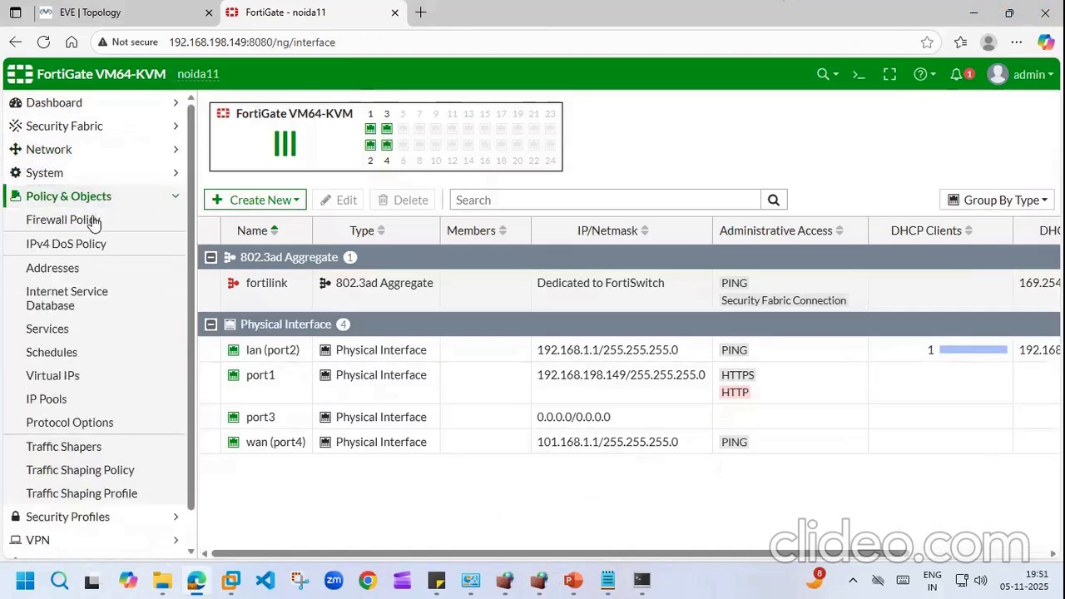
pyautogui.click(93, 220)
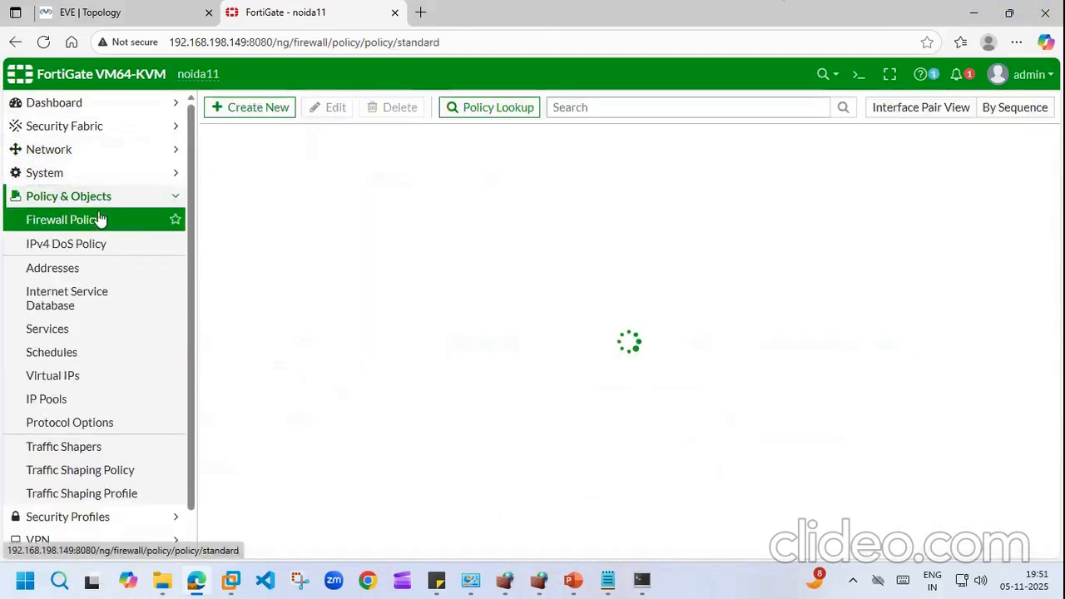
pyautogui.click(243, 109)
pyautogui.click(406, 146)
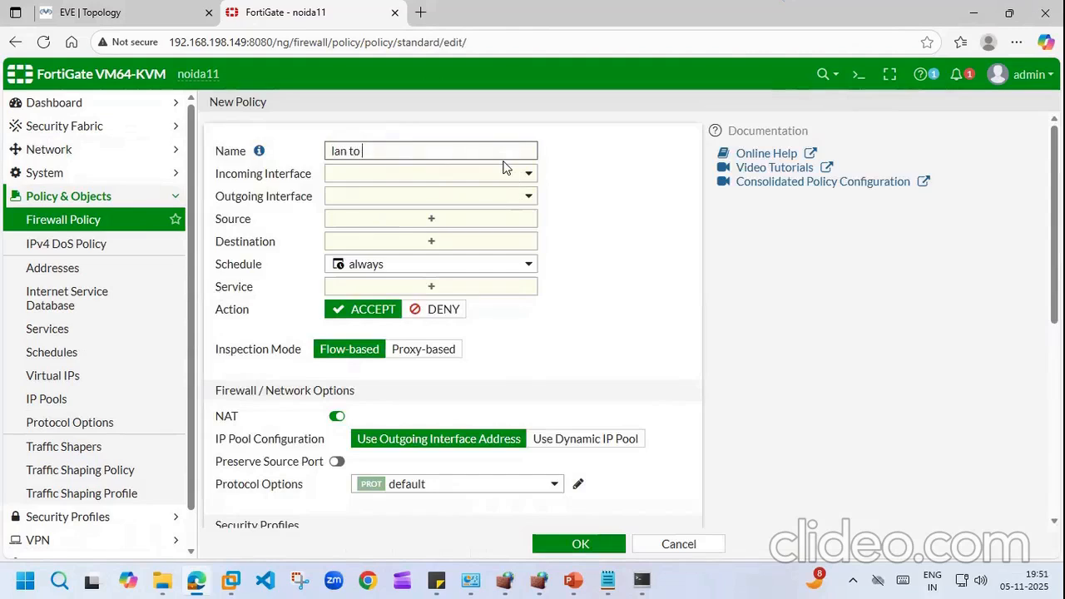
pyautogui.click(525, 173)
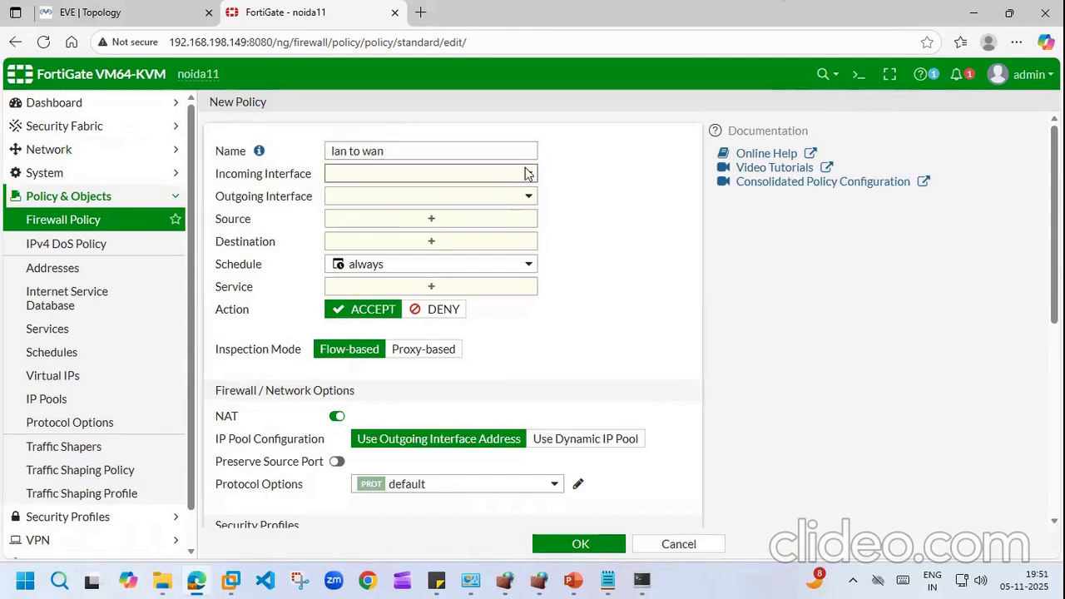
pyautogui.click(388, 239)
pyautogui.click(527, 198)
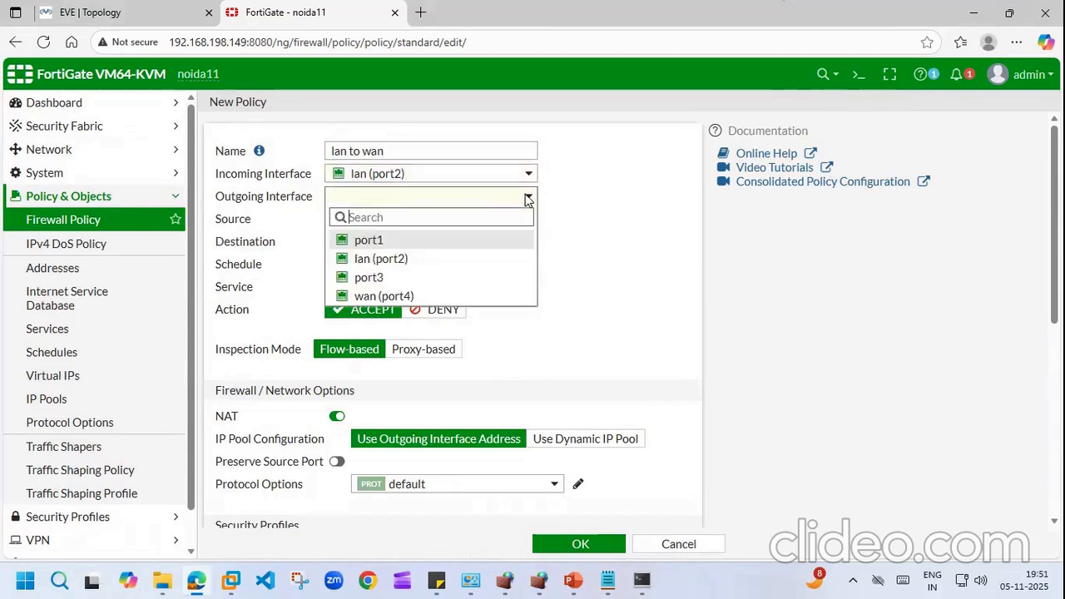
pyautogui.click(380, 296)
# Step: Set source and destination to all and service to ALL, then save the policy
pyautogui.click(427, 220)
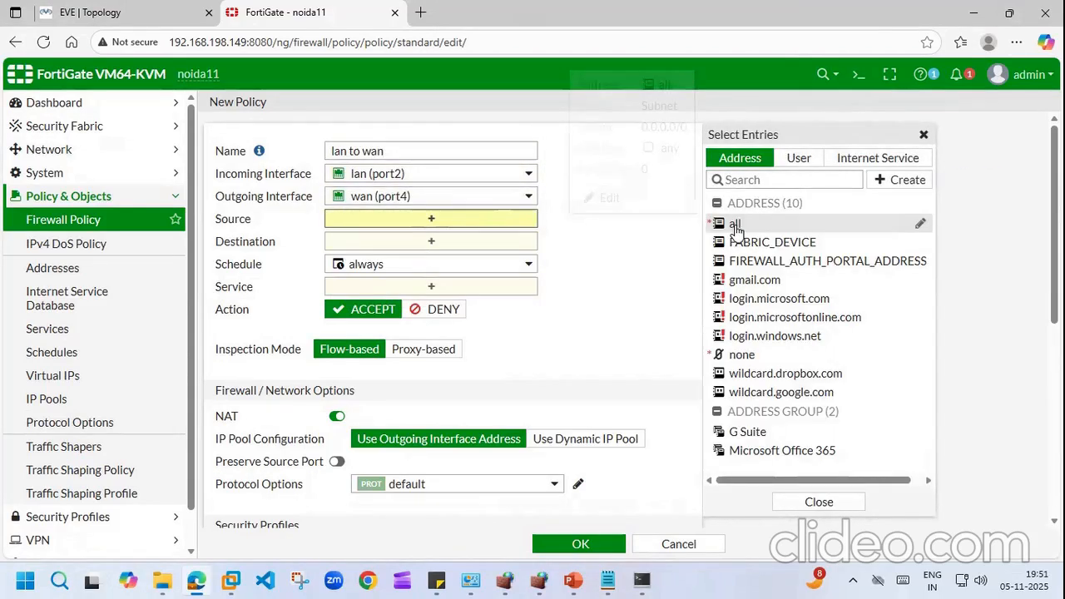
pyautogui.click(736, 225)
pyautogui.click(426, 263)
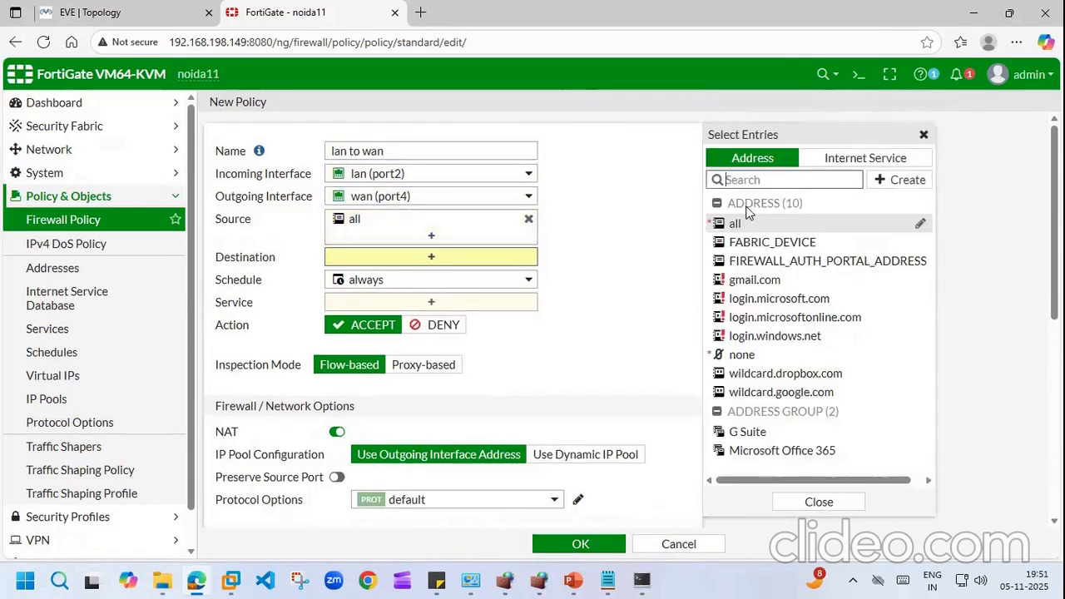
pyautogui.click(736, 225)
pyautogui.click(431, 320)
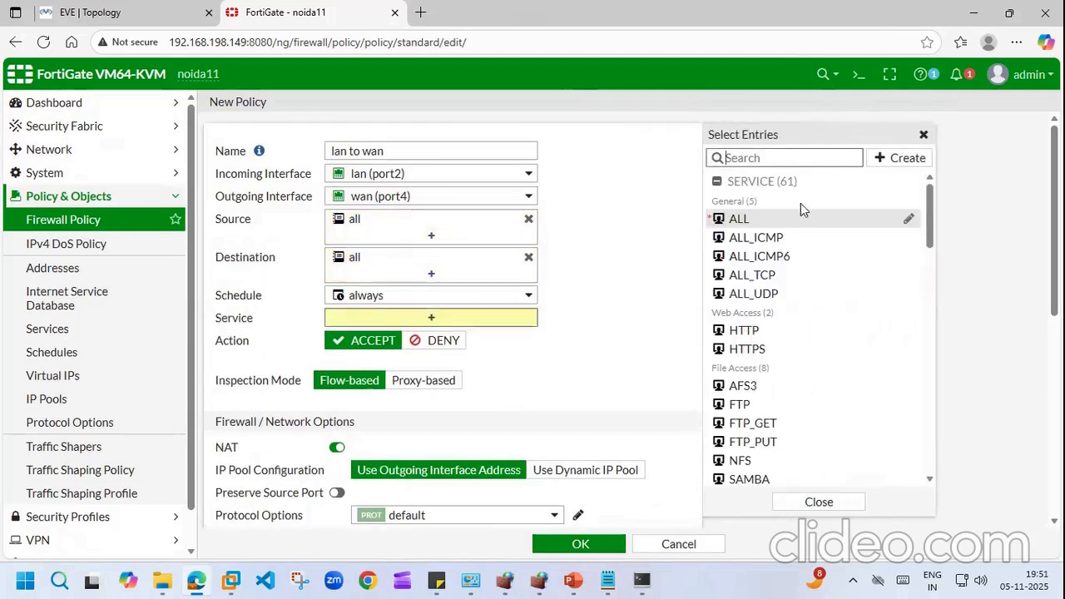
pyautogui.click(736, 219)
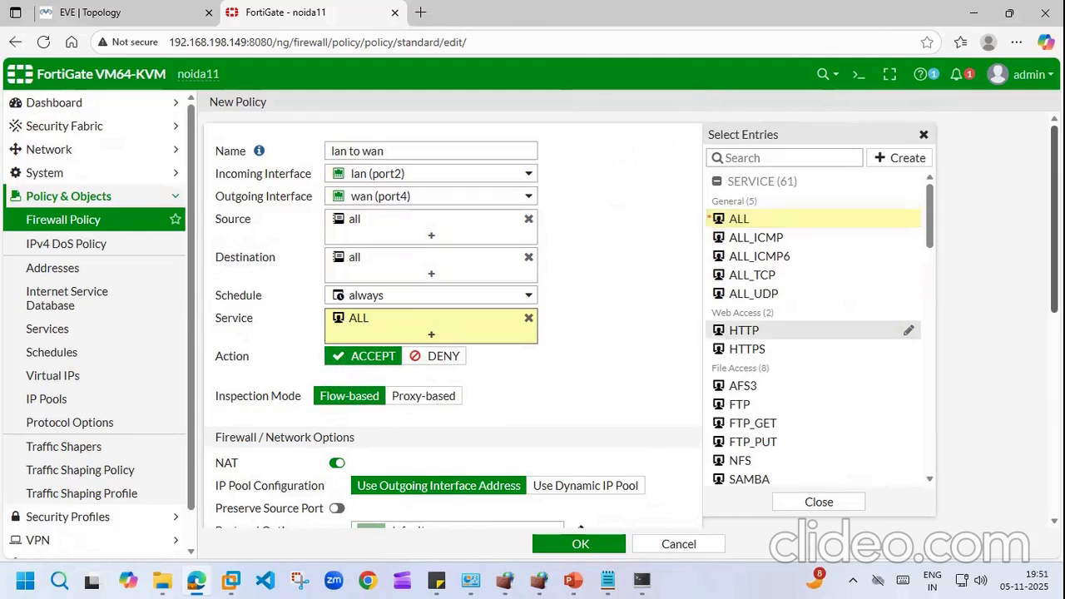
pyautogui.scroll(-10, 450, 316)
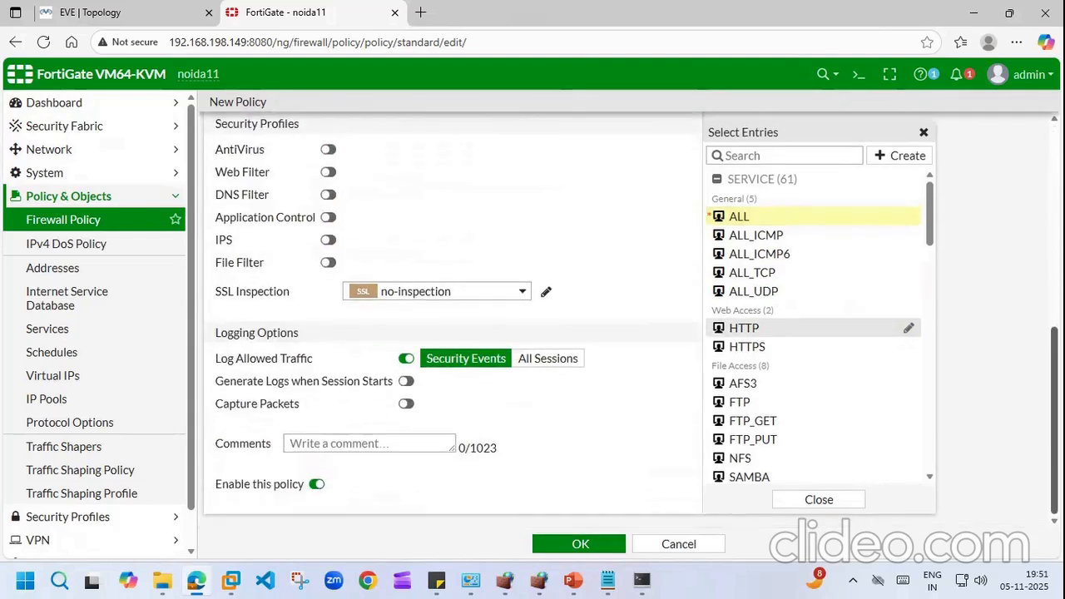
pyautogui.scroll(2, 408, 331)
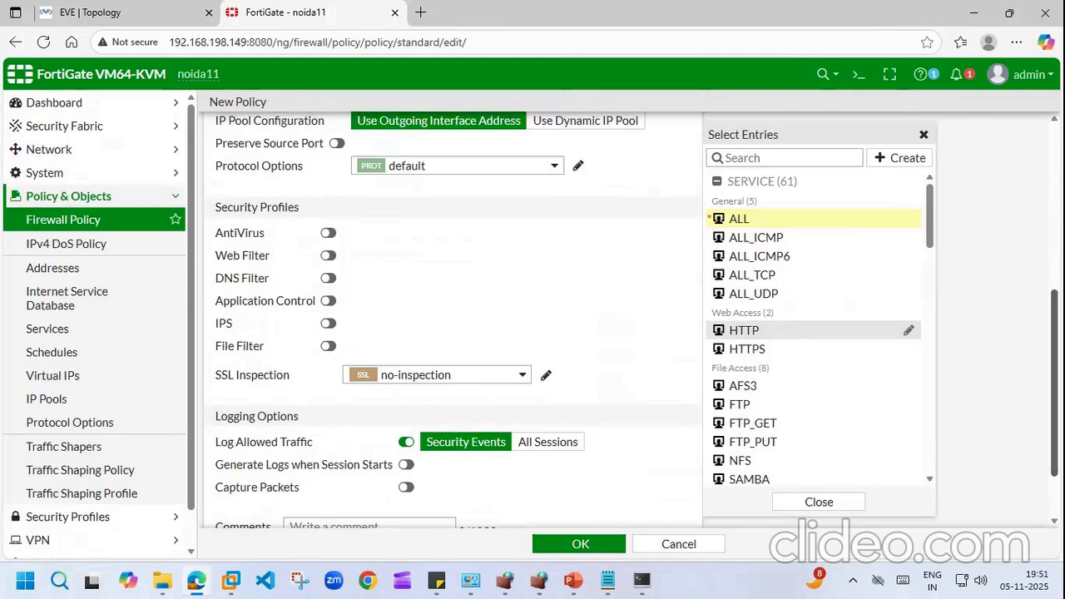
pyautogui.scroll(-2, 489, 503)
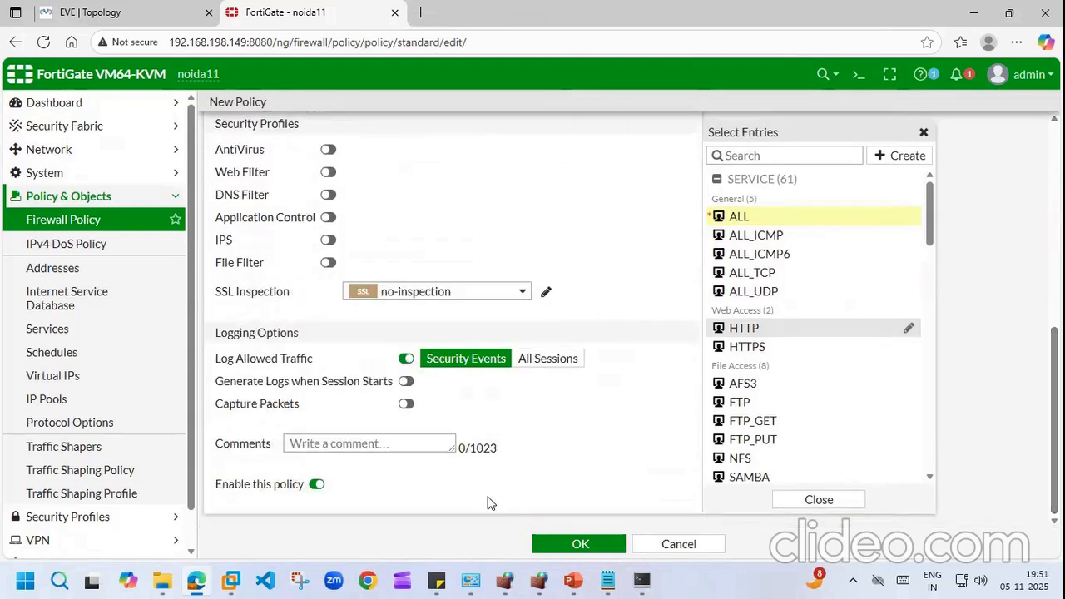
pyautogui.click(580, 542)
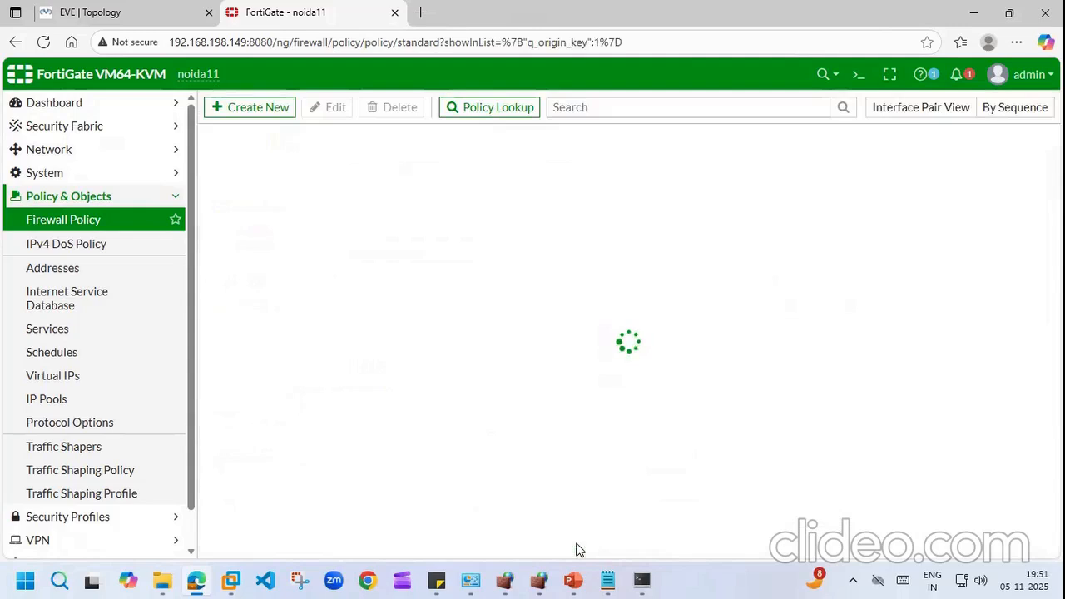
# Step: Review the VPC ping output and the course-topics sticky note
pyautogui.click(642, 580)
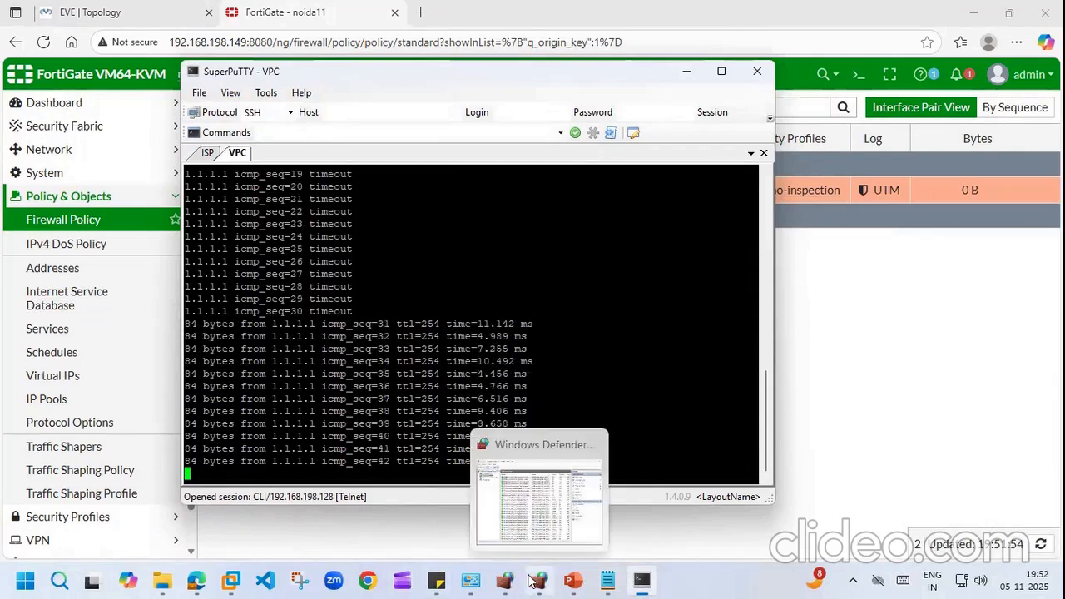
pyautogui.click(639, 581)
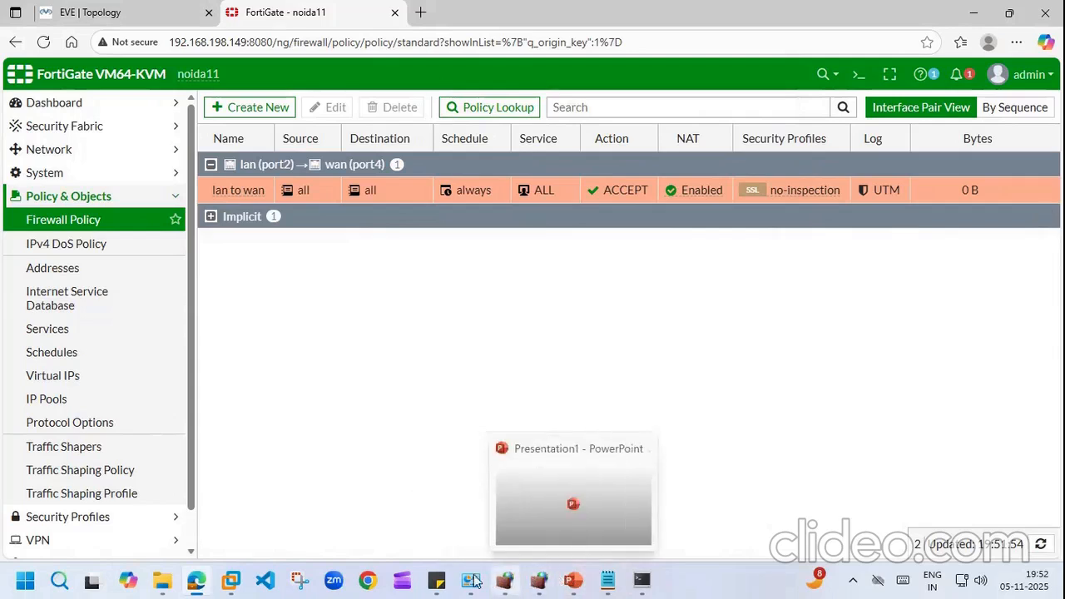
pyautogui.click(437, 580)
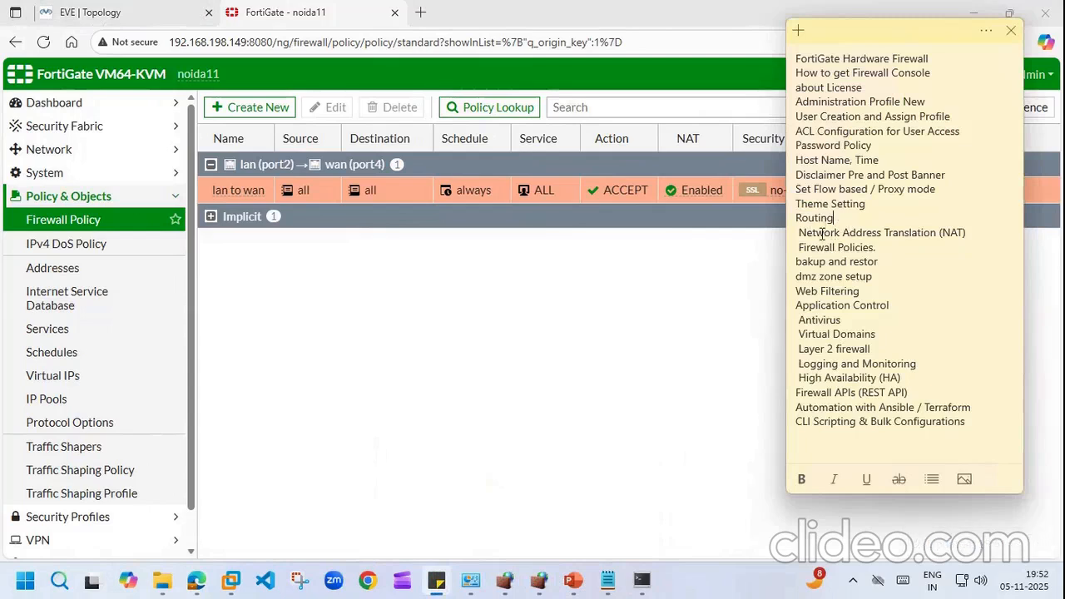
pyautogui.click(540, 369)
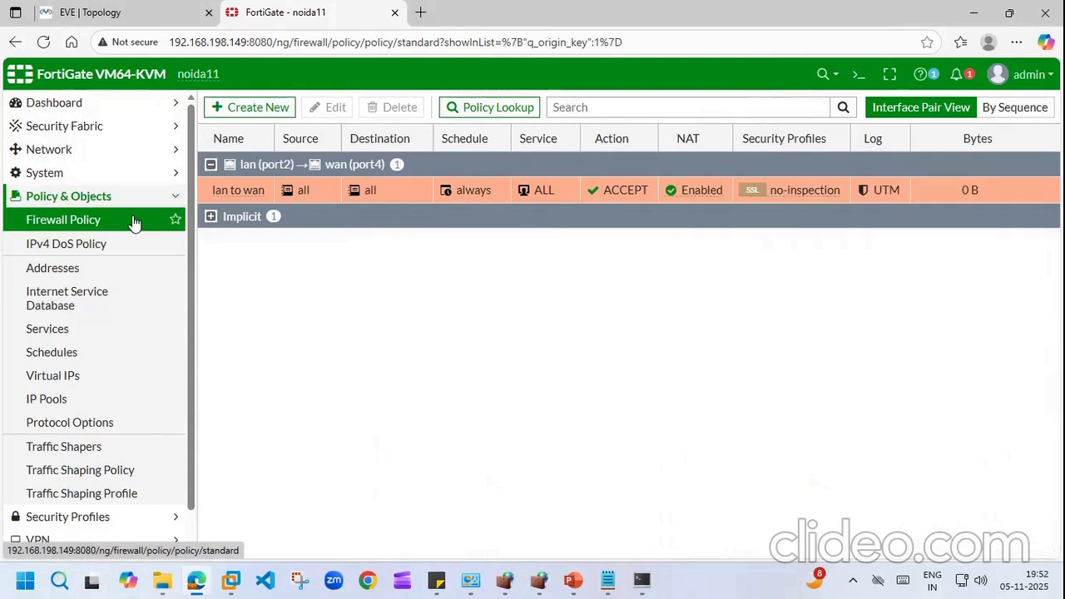
# Step: Glance at the lab topology, then open Network > Interfaces in FortiGate
pyautogui.click(128, 175)
pyautogui.click(48, 176)
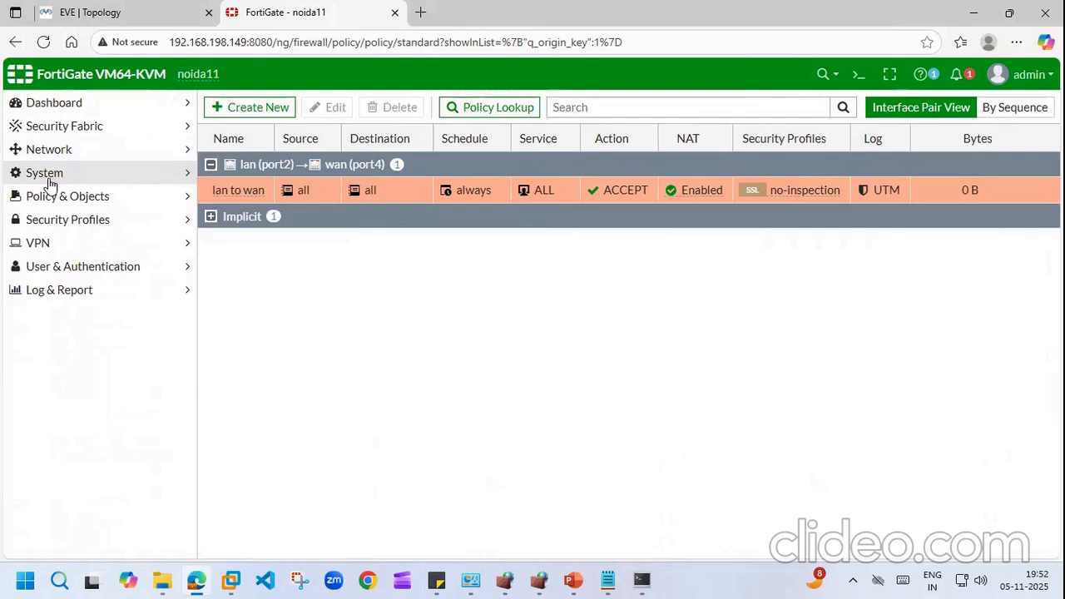
pyautogui.click(123, 8)
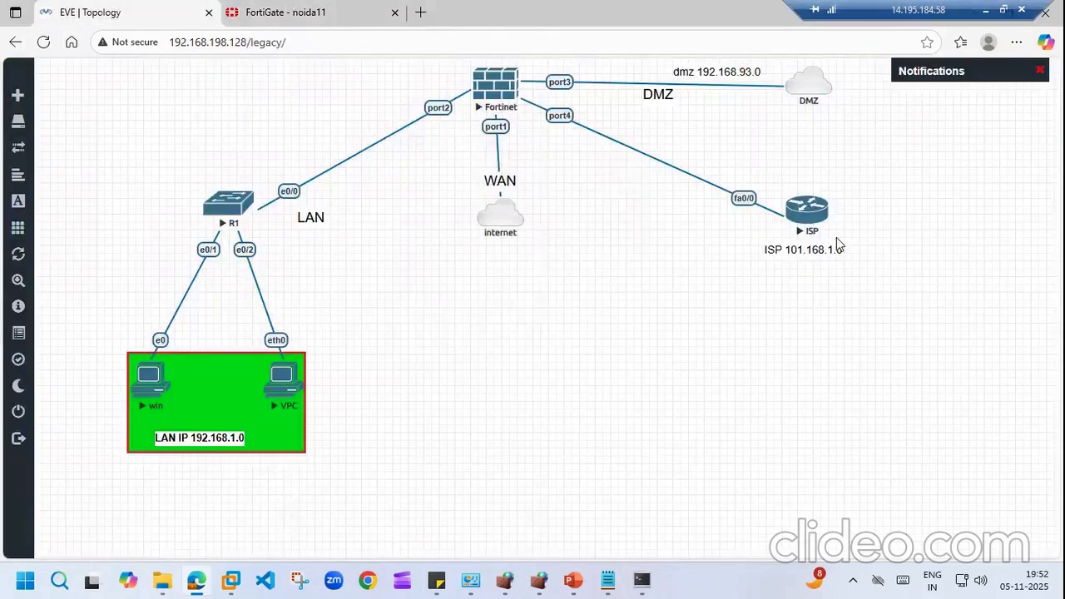
pyautogui.click(329, 10)
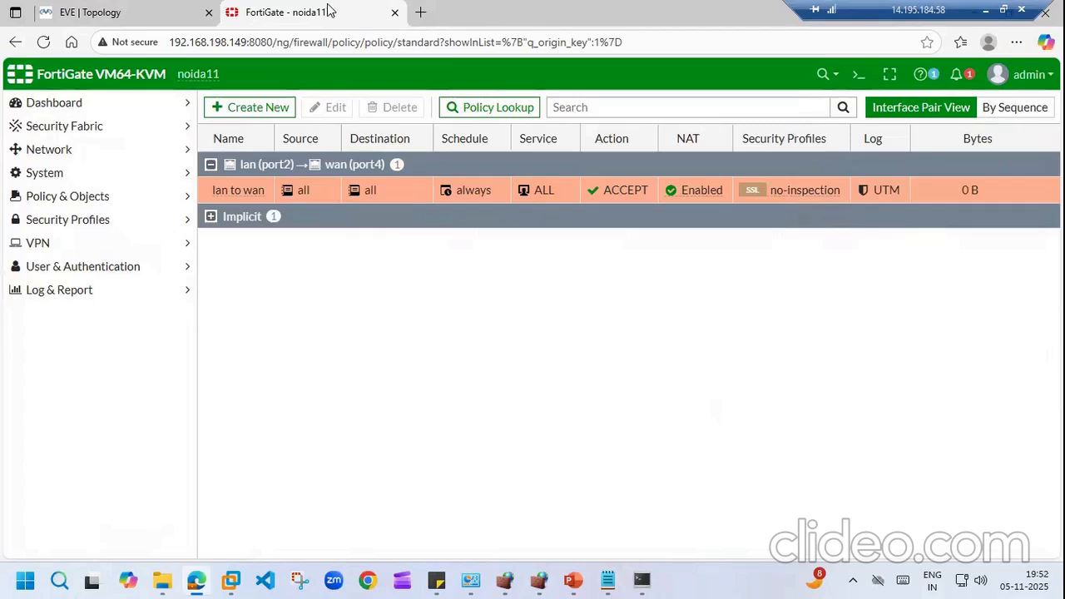
pyautogui.click(63, 150)
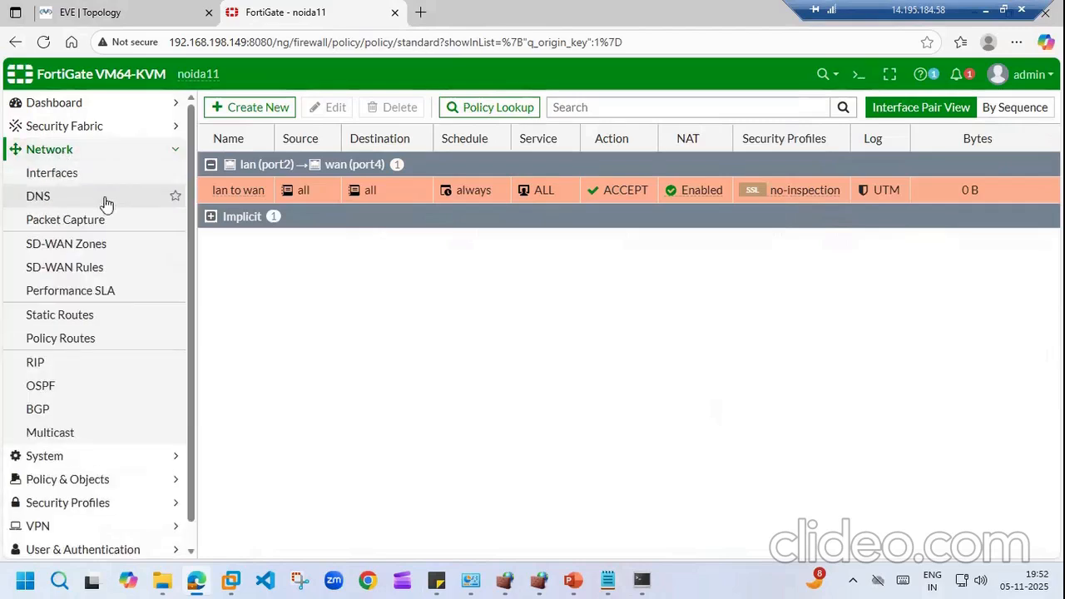
pyautogui.click(43, 178)
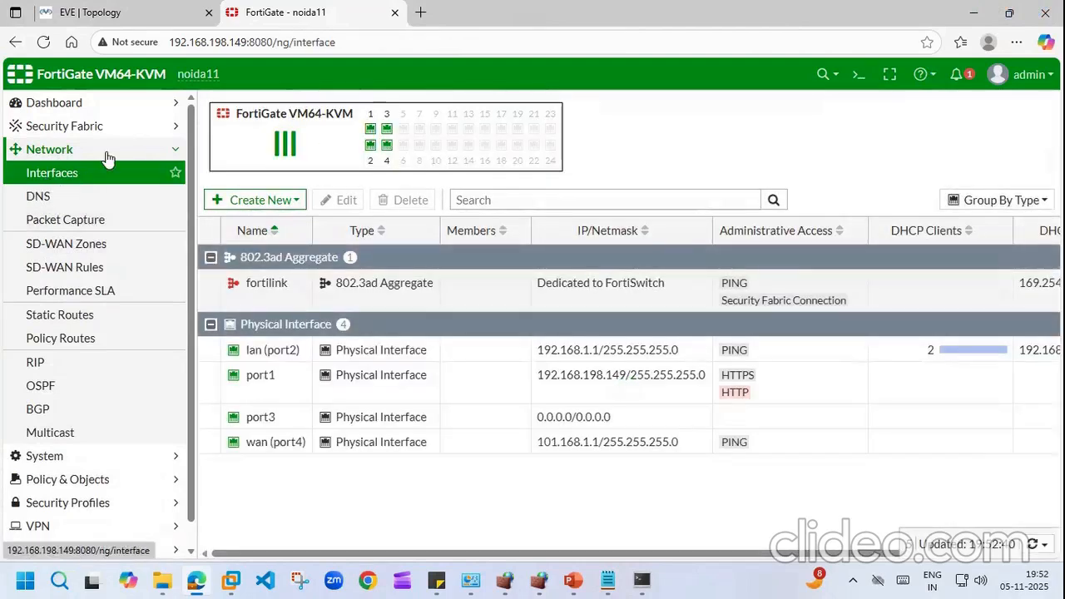
# Step: Run 'get router info routing-table all' and highlight the default route via 101.168.1.11 on port4
pyautogui.click(857, 79)
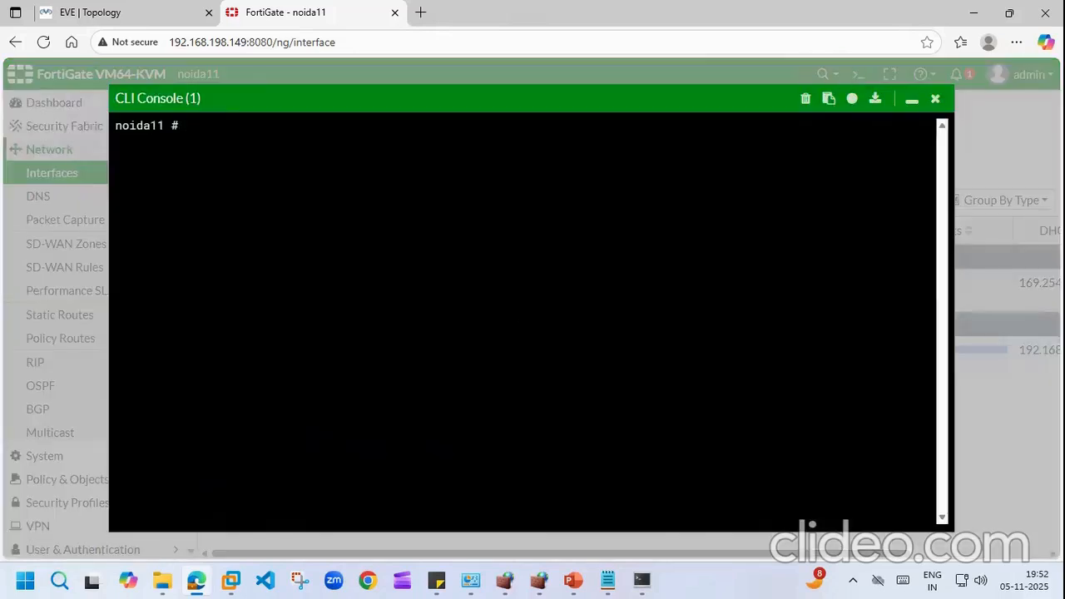
pyautogui.write('get router info ro')
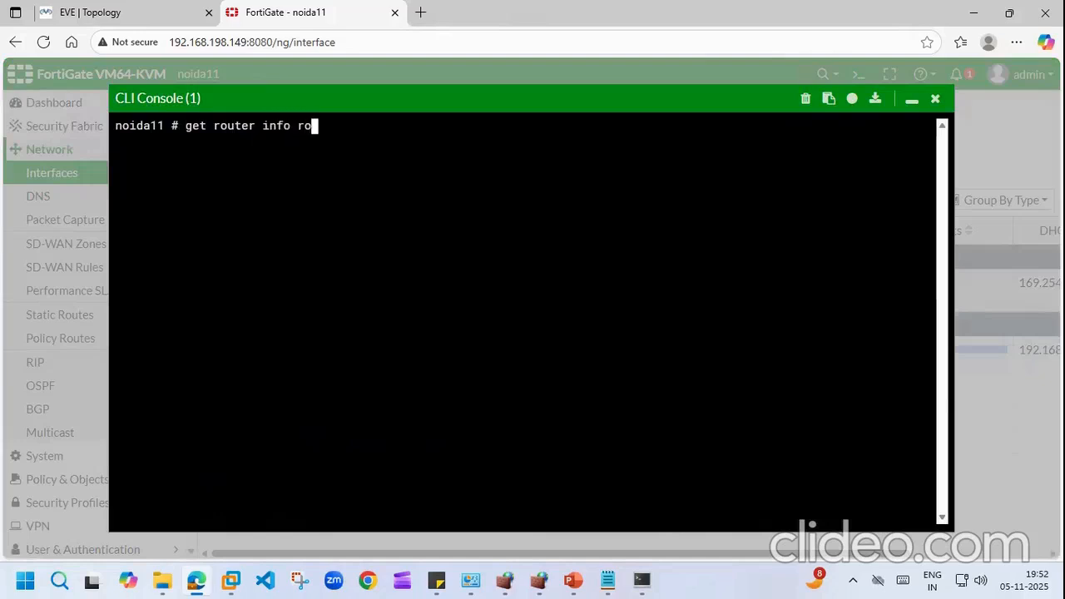
pyautogui.press('Tab')
pyautogui.write('all')
pyautogui.press('Return')
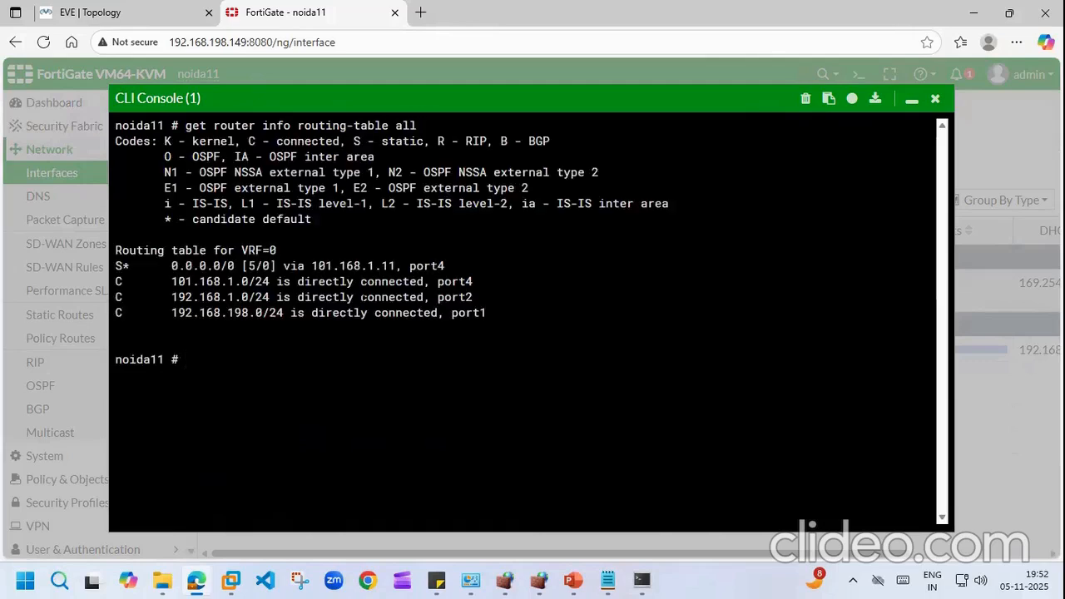
pyautogui.moveTo(150, 266); pyautogui.dragTo(447, 266)
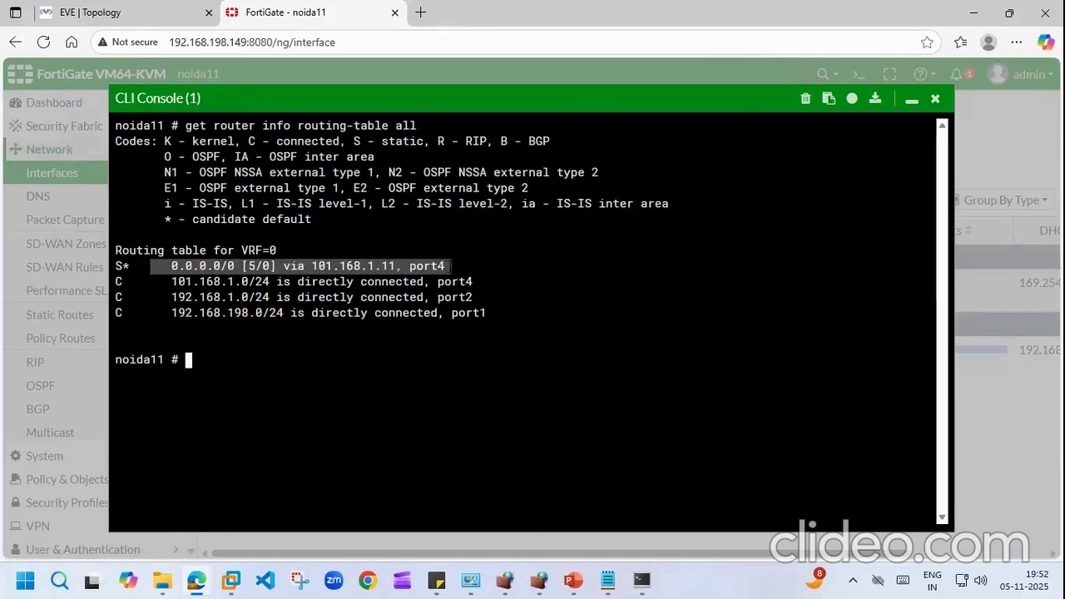
pyautogui.click(334, 265)
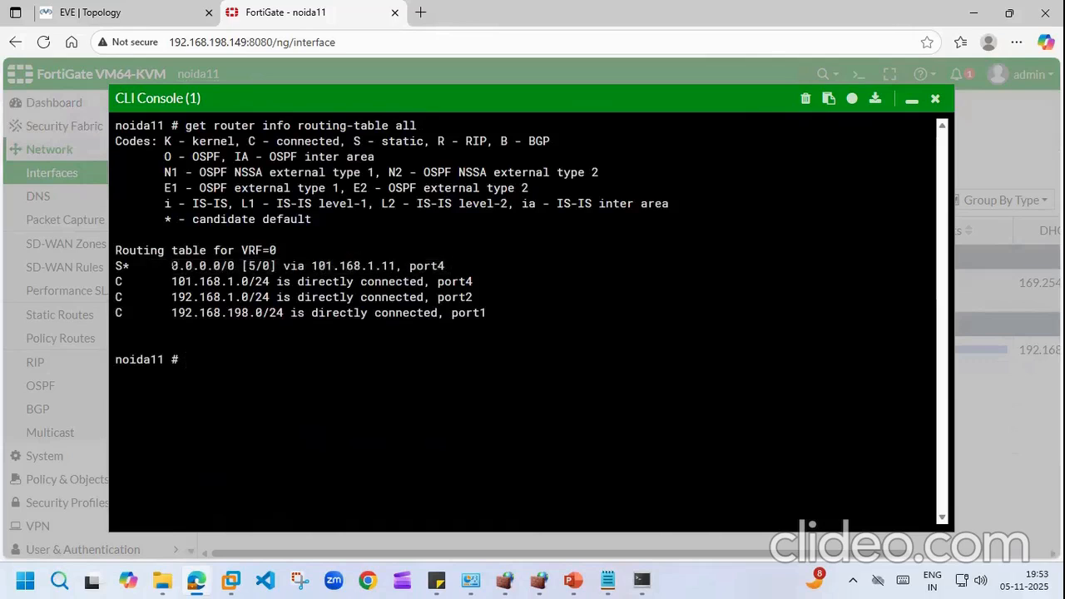
pyautogui.moveTo(172, 266); pyautogui.dragTo(486, 266)
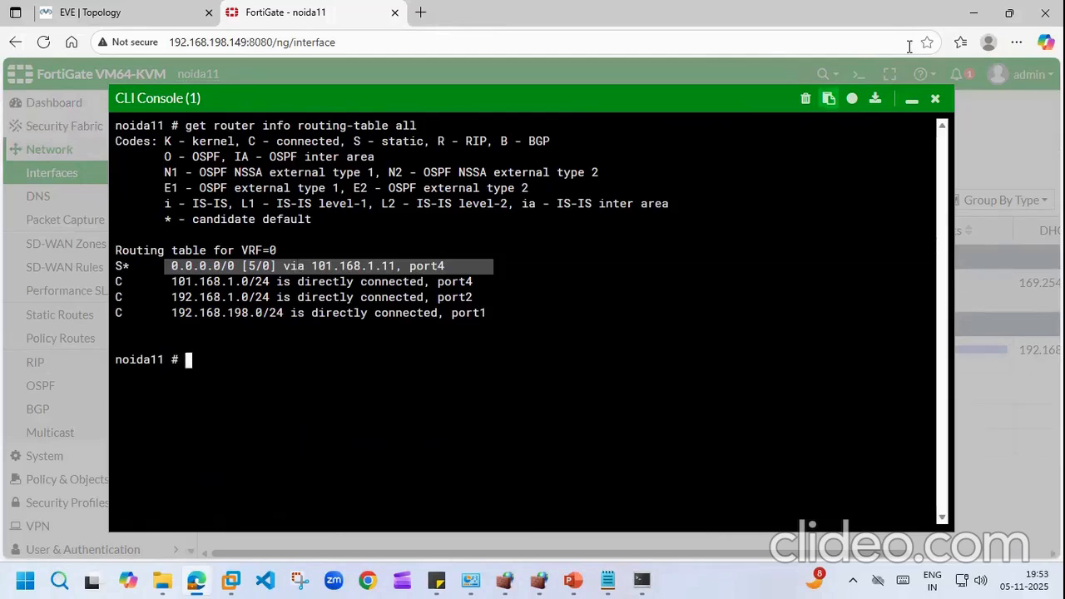
pyautogui.click(913, 101)
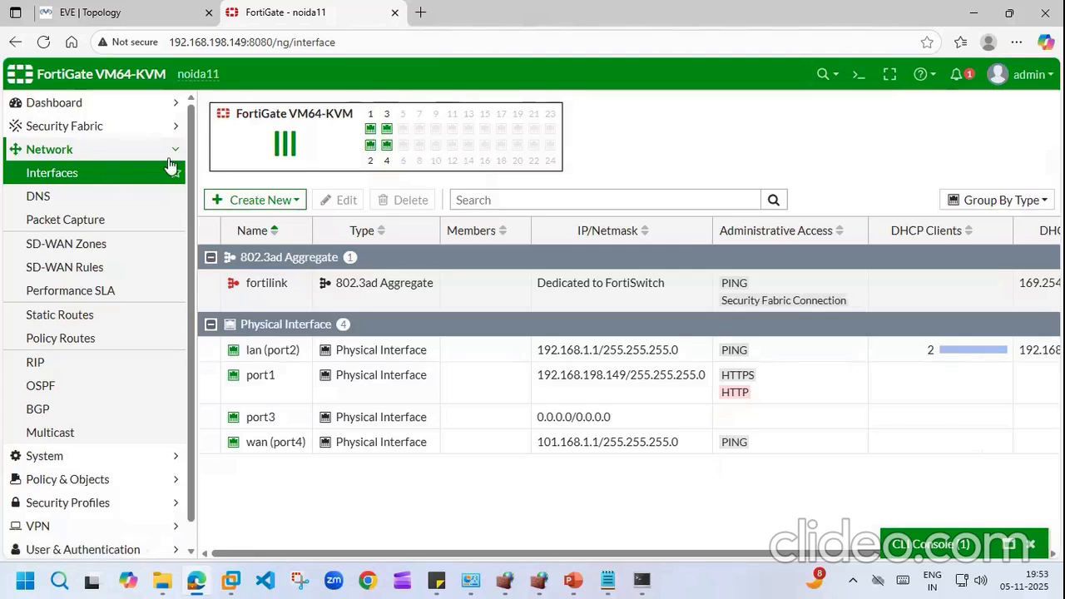
# Step: Set wan (port4) addressing to Manual at 101.168.1.1/255.255.255.0 and recheck the VPC ping
pyautogui.doubleClick(276, 442)
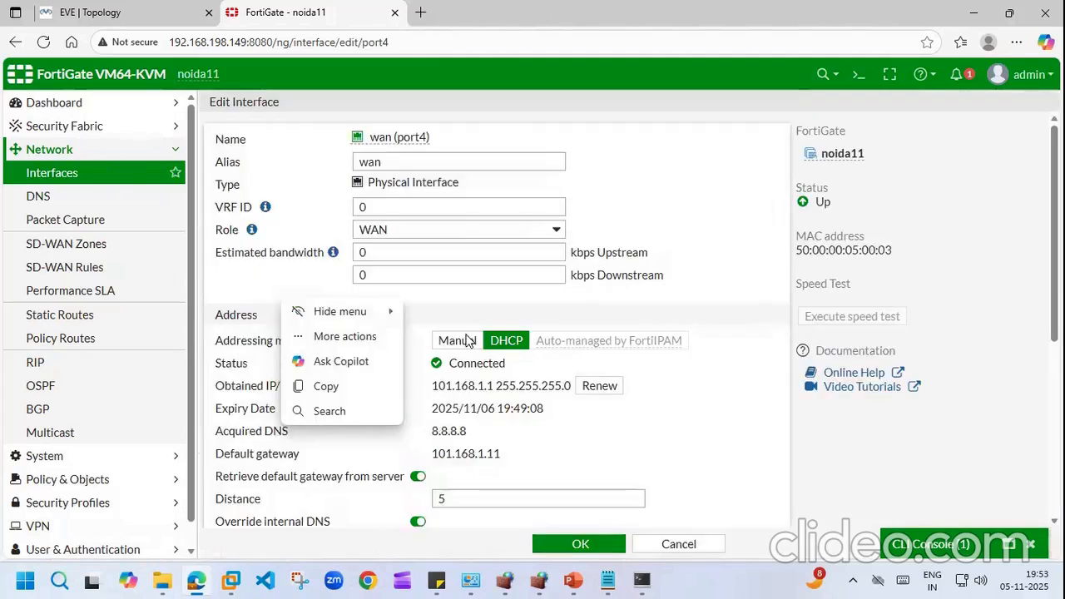
pyautogui.click(466, 341)
pyautogui.click(593, 543)
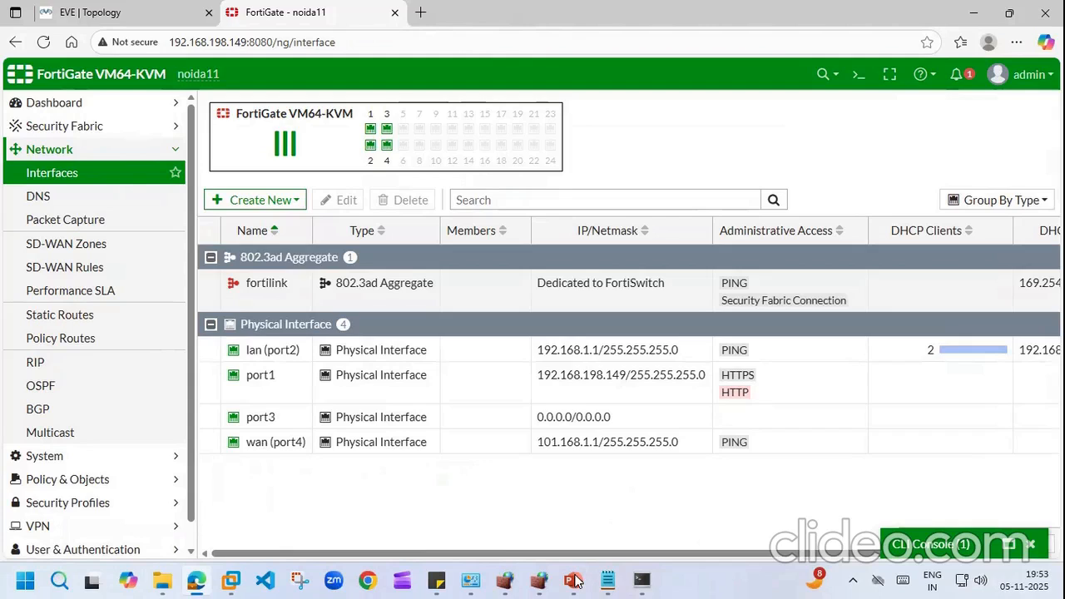
pyautogui.click(643, 580)
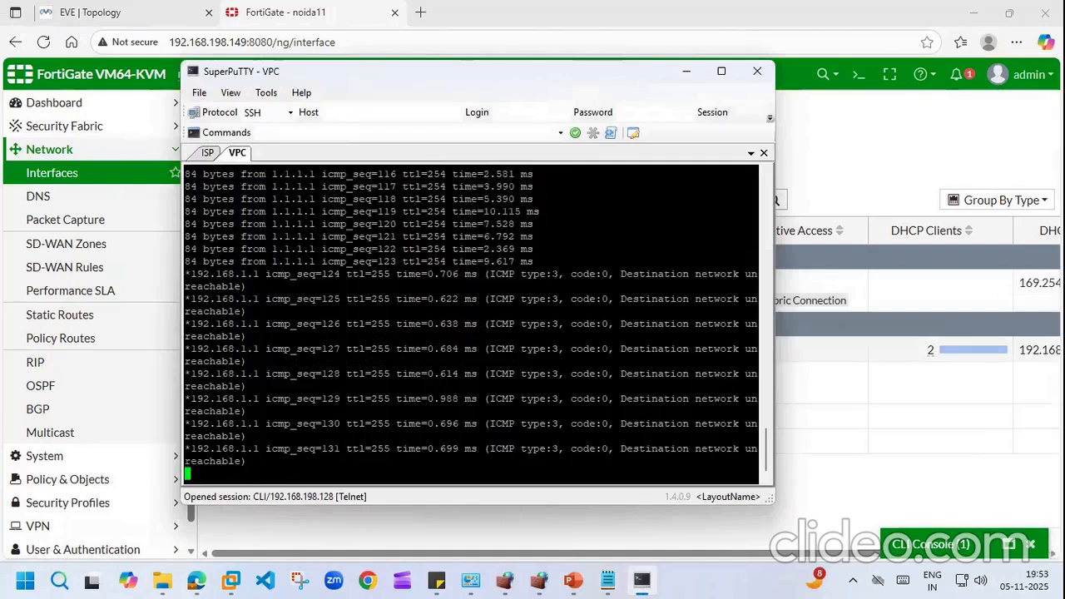
pyautogui.click(913, 402)
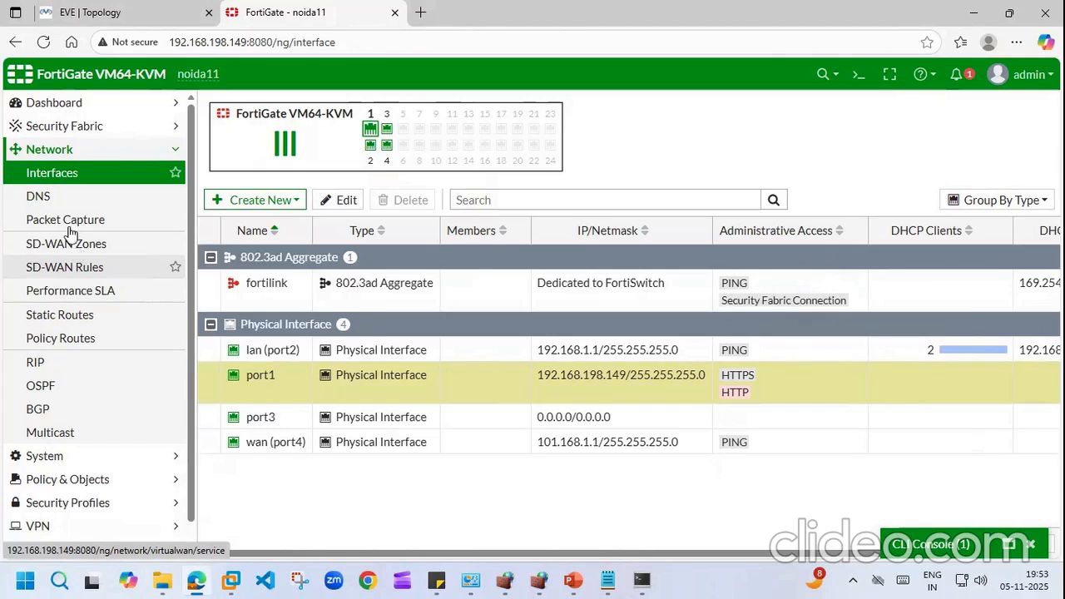
# Step: Create a new static route out wan (port4) with gateway 101.168.1.11
pyautogui.click(80, 322)
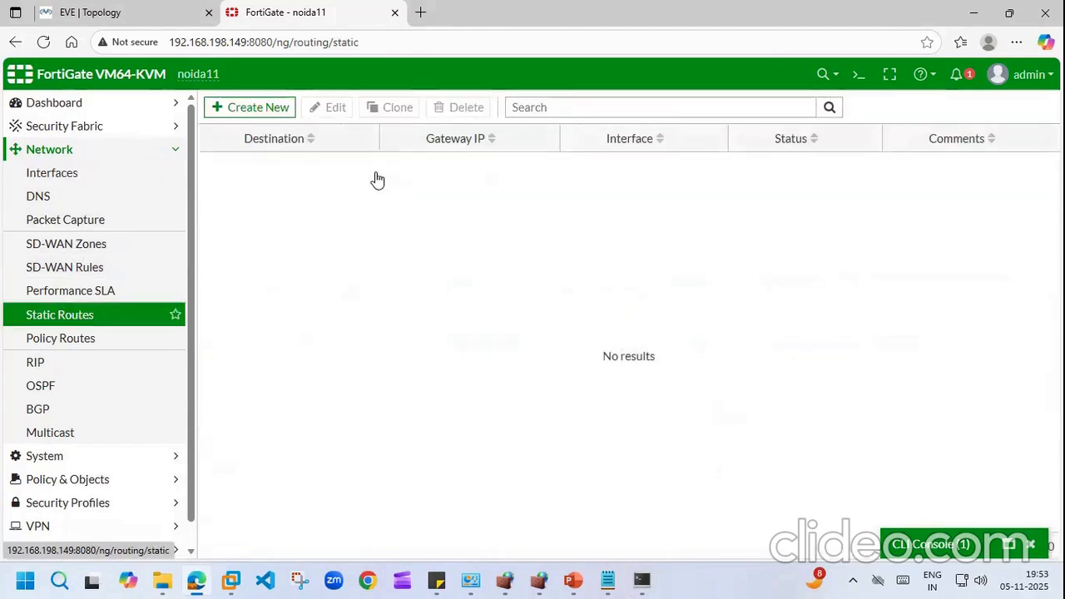
pyautogui.click(258, 109)
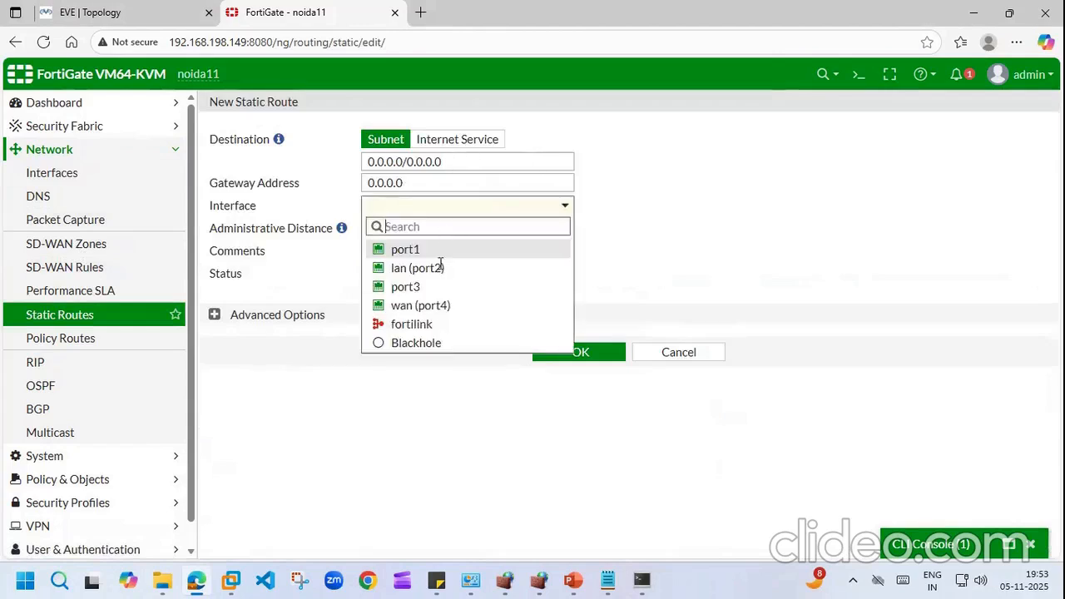
pyautogui.click(437, 305)
pyautogui.click(417, 180)
pyautogui.press('BackSpace')
pyautogui.press('BackSpace')
pyautogui.press('BackSpace')
pyautogui.press('BackSpace')
pyautogui.press('BackSpace')
pyautogui.press('BackSpace')
pyautogui.press('BackSpace')
pyautogui.write('19')
pyautogui.press('BackSpace')
pyautogui.write('01')
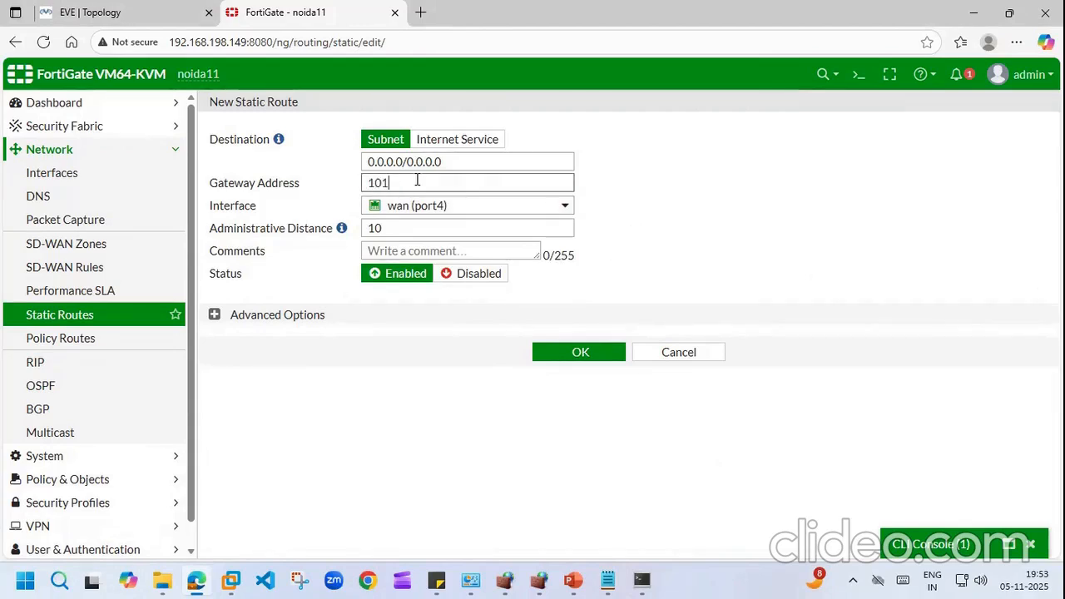
pyautogui.write('.168.1.11')
# Step: Confirm the ISP router address in the notes and save the default route
pyautogui.moveTo(399, 217)
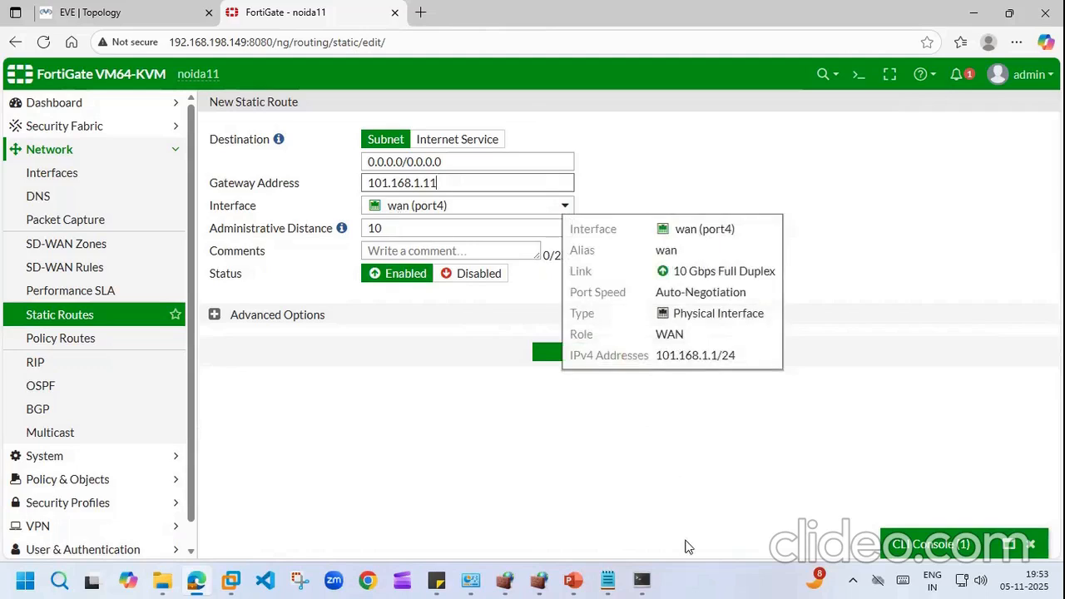
pyautogui.click(608, 580)
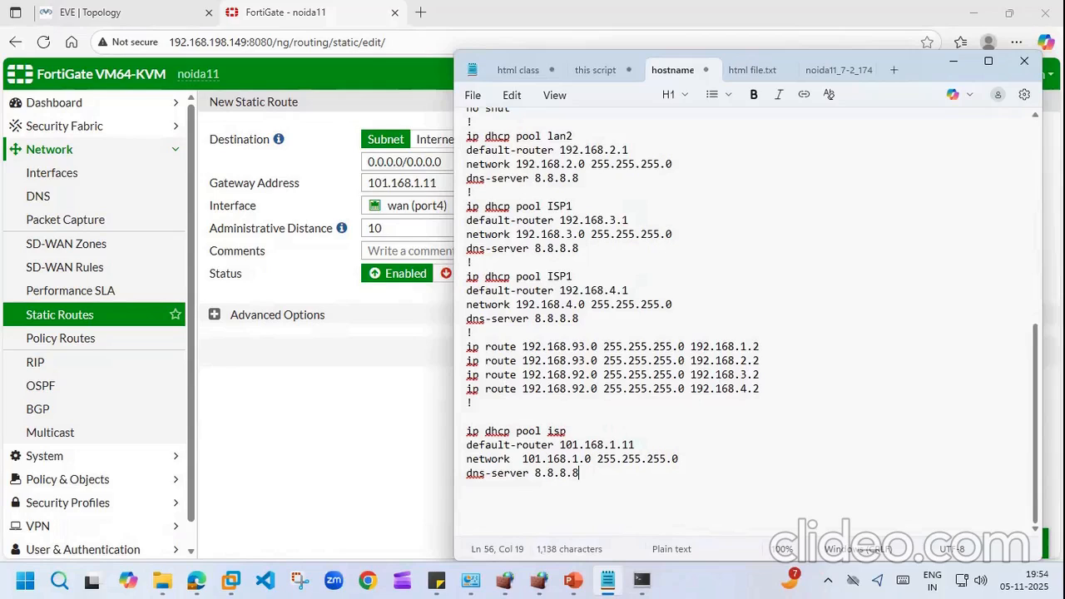
pyautogui.scroll(10, 679, 167)
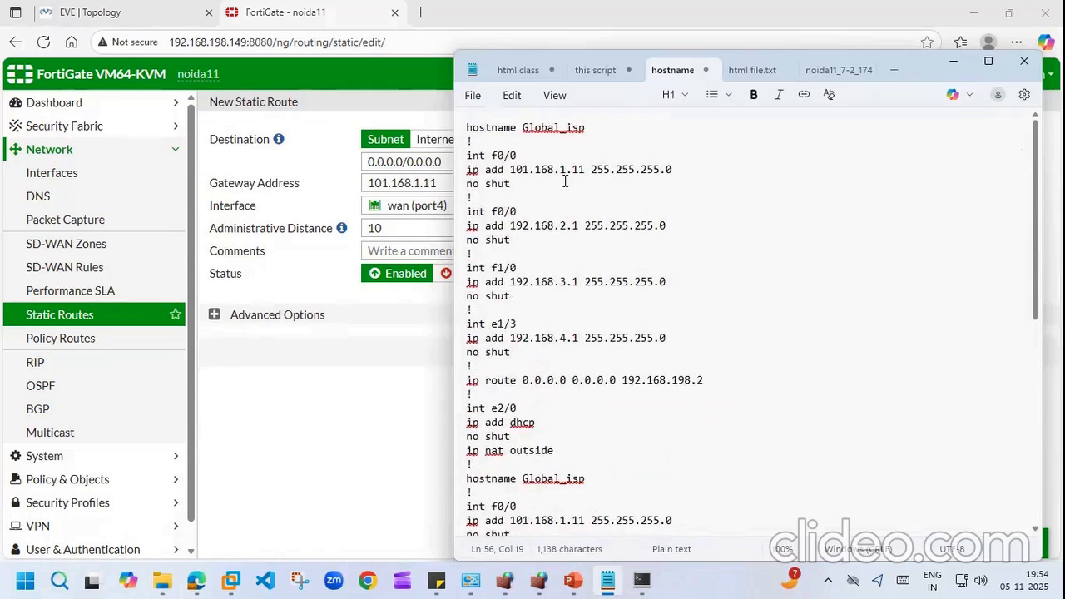
pyautogui.click(317, 439)
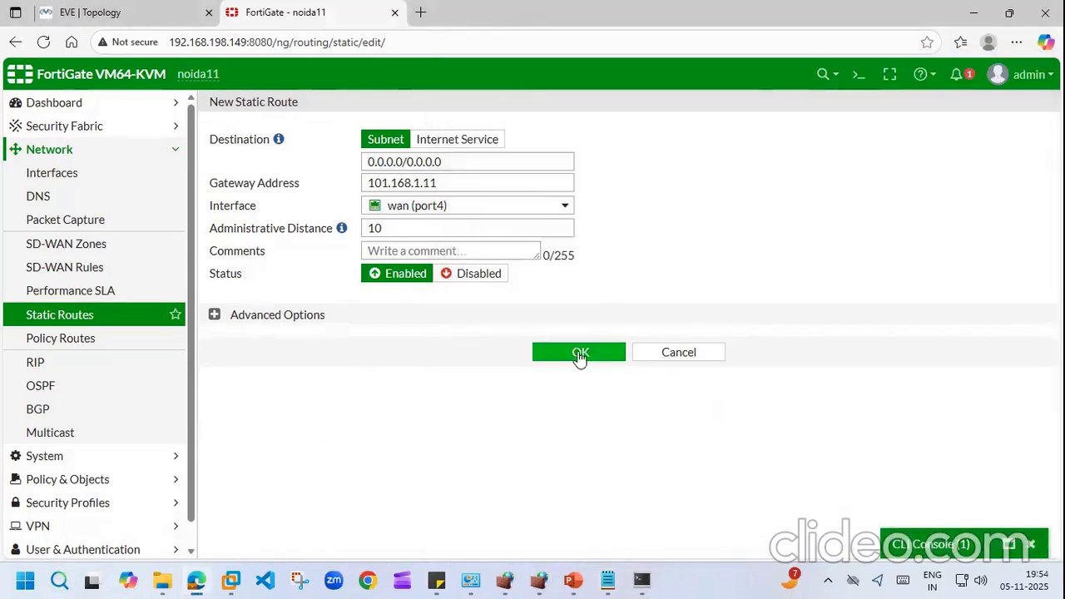
pyautogui.click(577, 352)
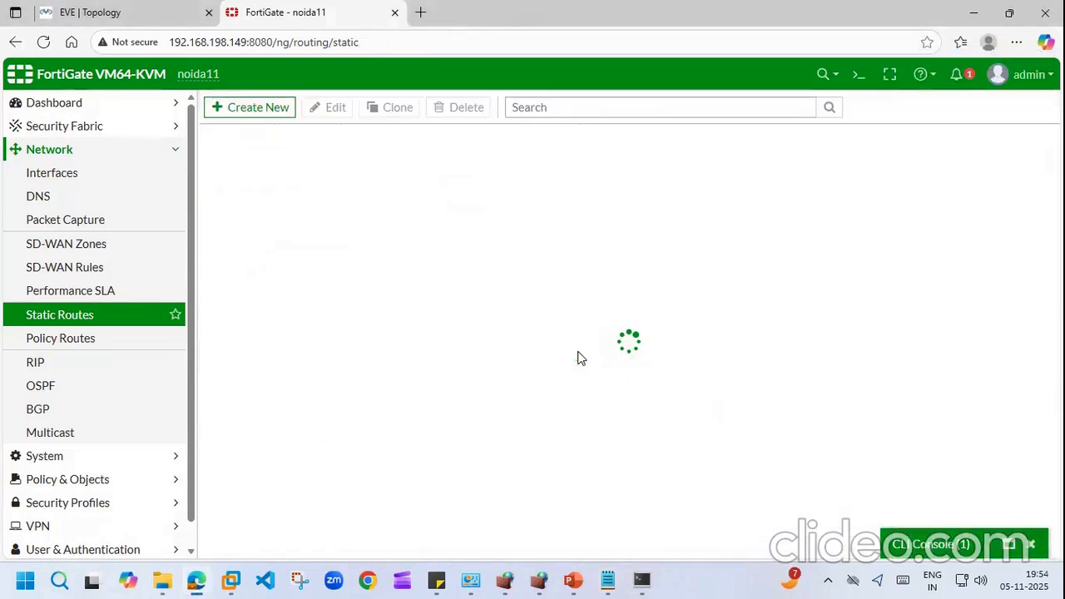
pyautogui.click(648, 580)
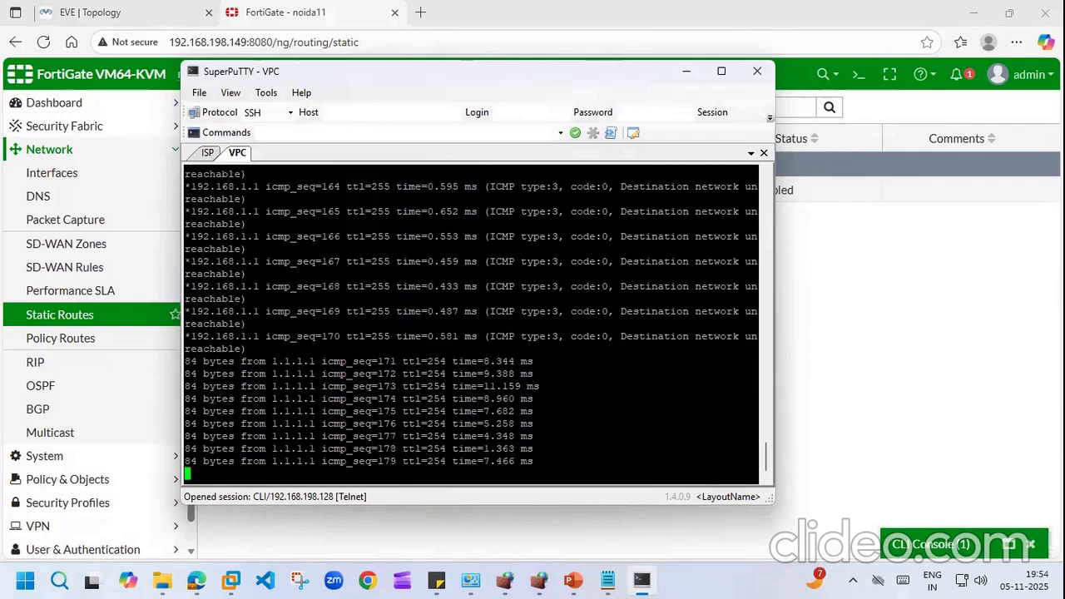
pyautogui.click(955, 300)
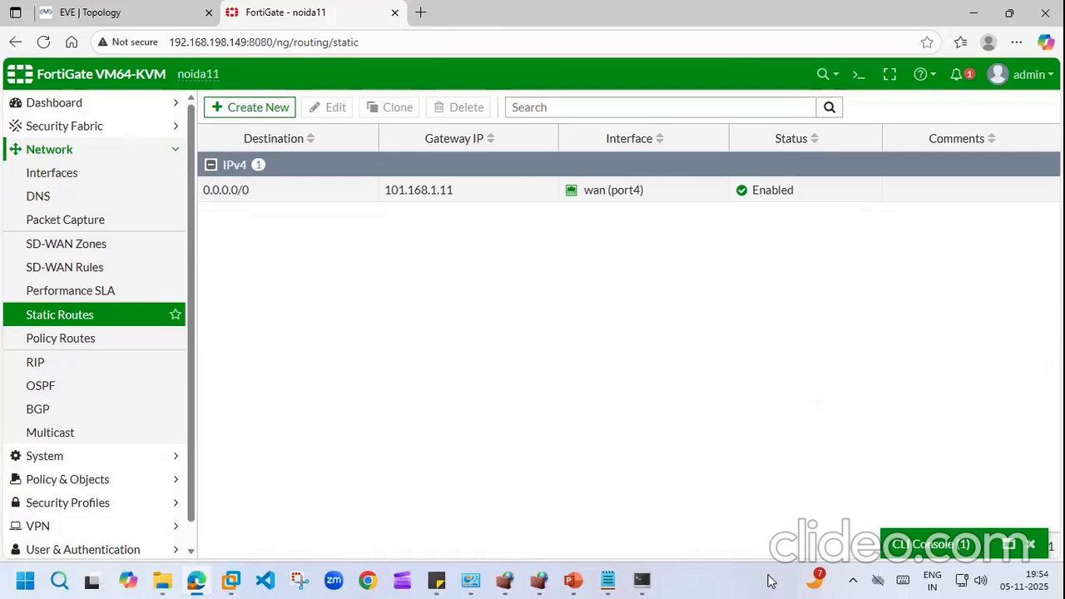
pyautogui.click(641, 580)
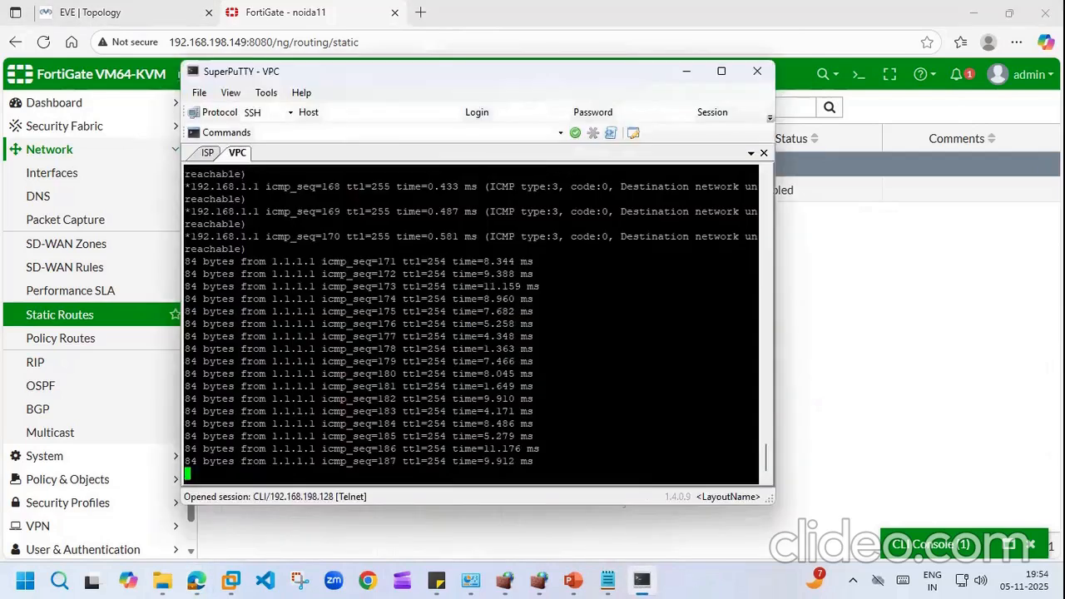
pyautogui.press('Return')
pyautogui.press('Return')
pyautogui.press('Return')
pyautogui.press('Return')
pyautogui.press('Return')
pyautogui.press('Return')
pyautogui.press('Return')
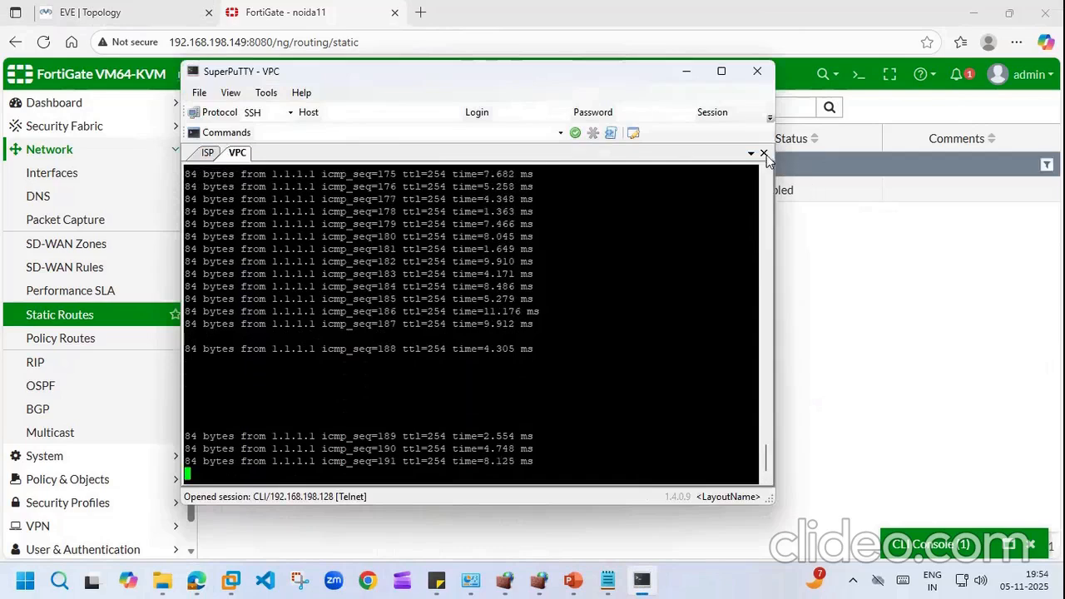
# Step: Stop and then start the VPC node in the EVE topology
pyautogui.click(109, 12)
pyautogui.rightClick(282, 388)
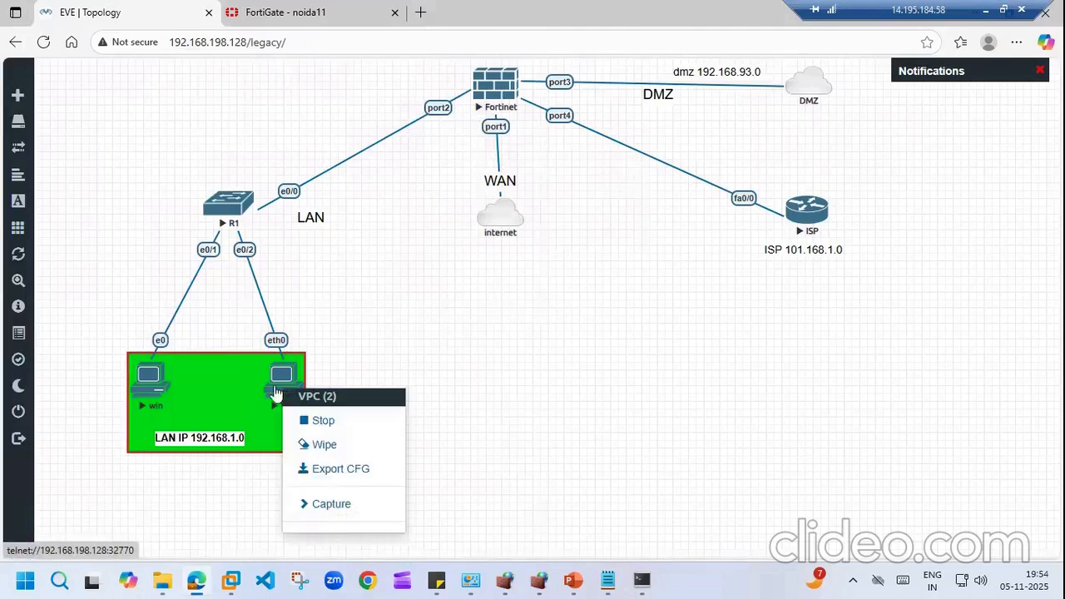
pyautogui.click(320, 421)
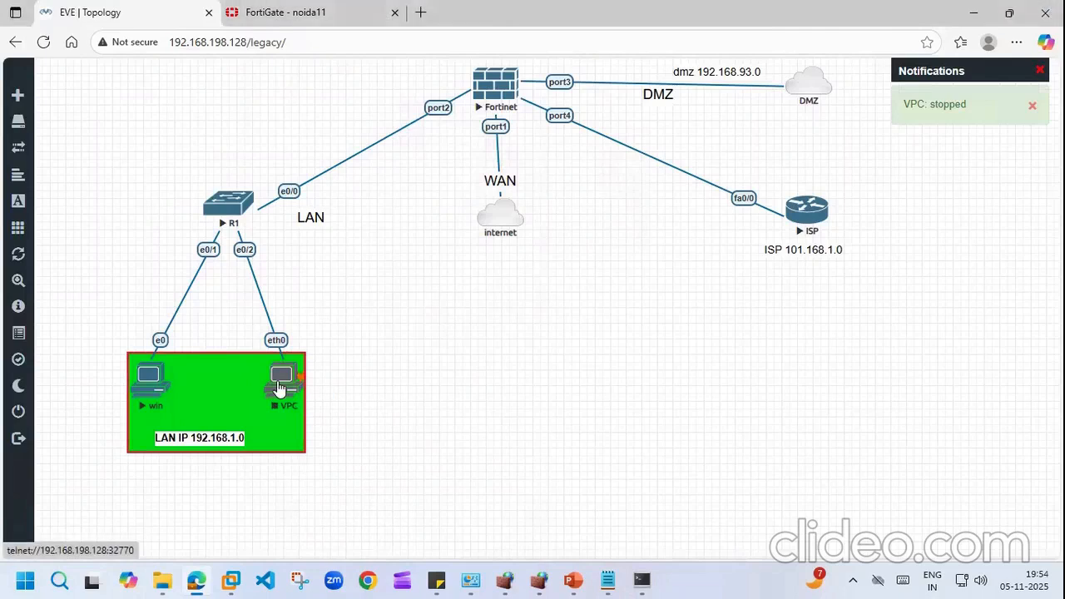
pyautogui.rightClick(281, 388)
pyautogui.click(318, 371)
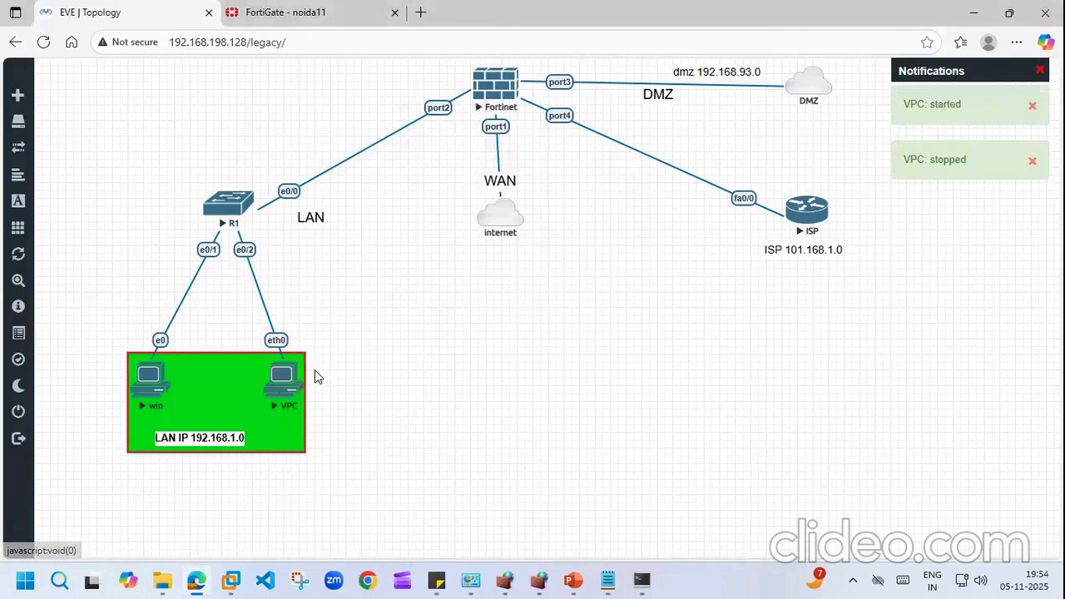
# Step: Open a telnet console to the VPC node and allow the client to launch
pyautogui.click(641, 580)
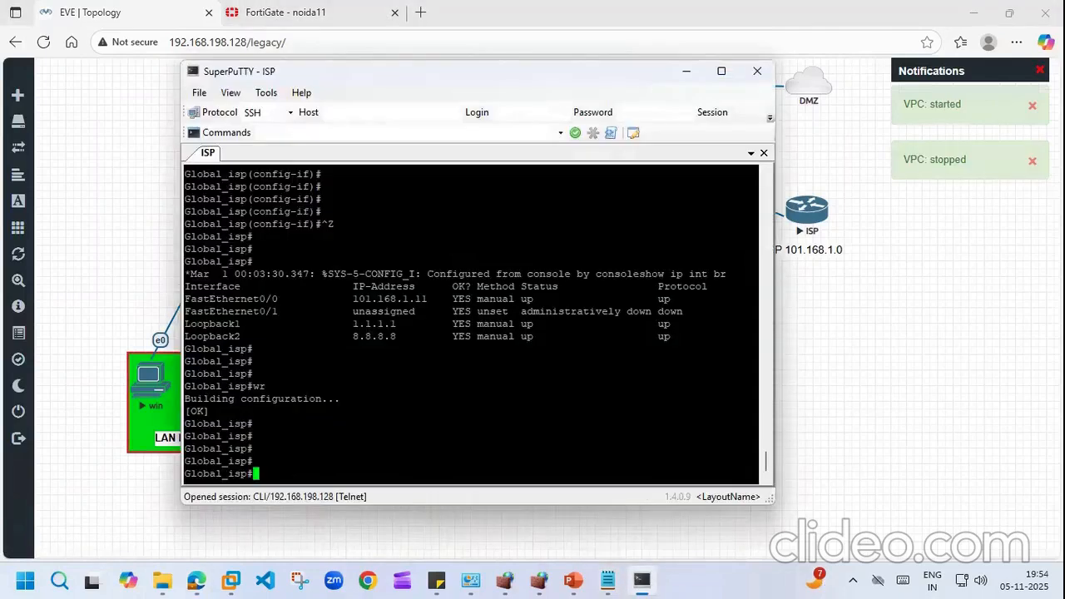
pyautogui.click(110, 170)
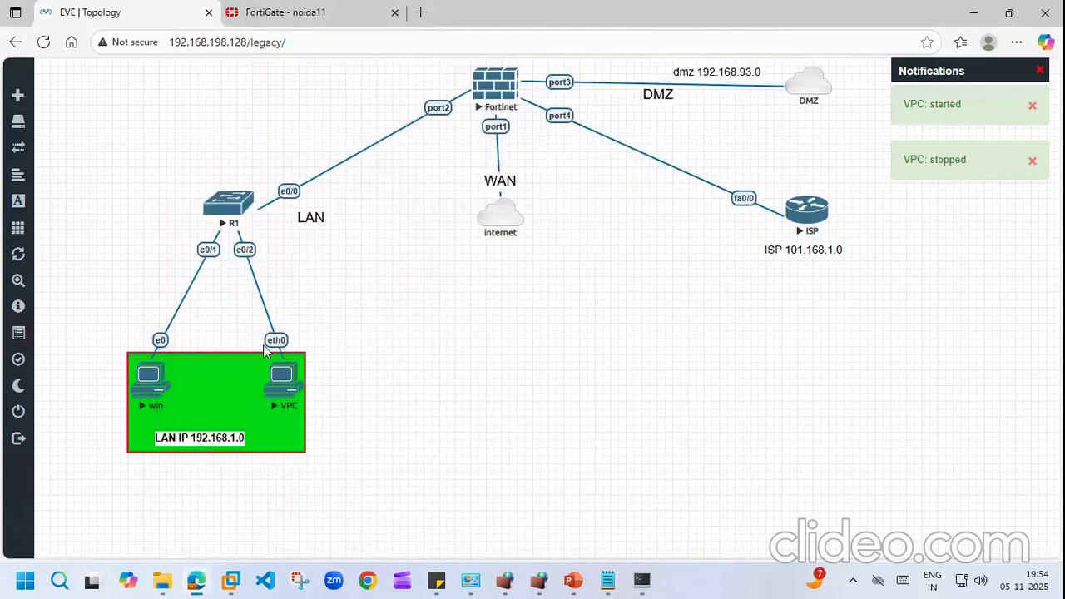
pyautogui.click(288, 387)
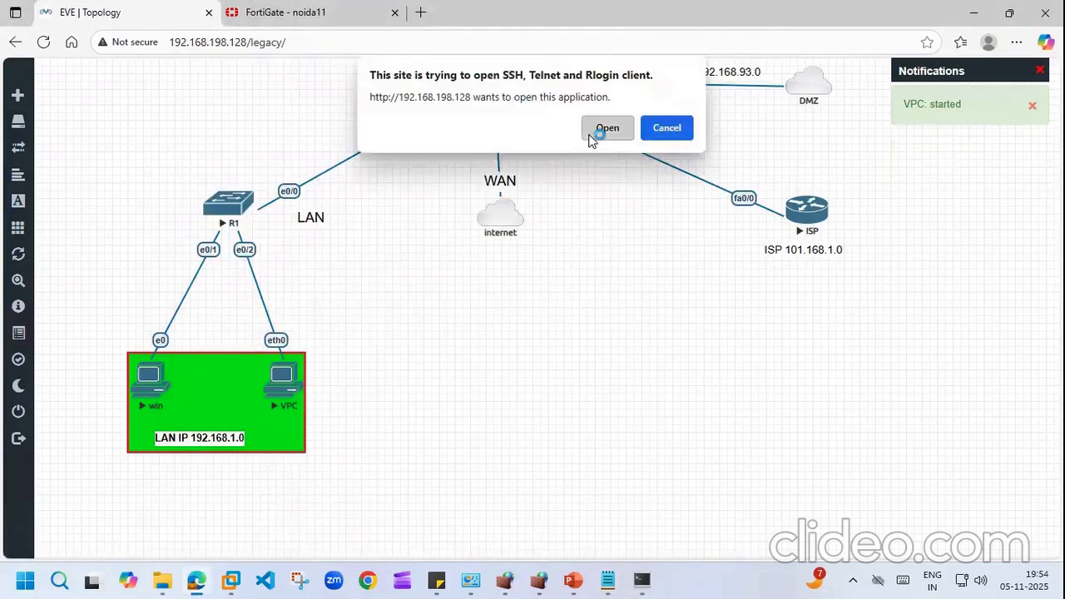
pyautogui.click(601, 131)
# Step: Ping 1.1.1.1 twice from the VPC; both report the host not reachable
pyautogui.write('ping 1.1.1.1.')
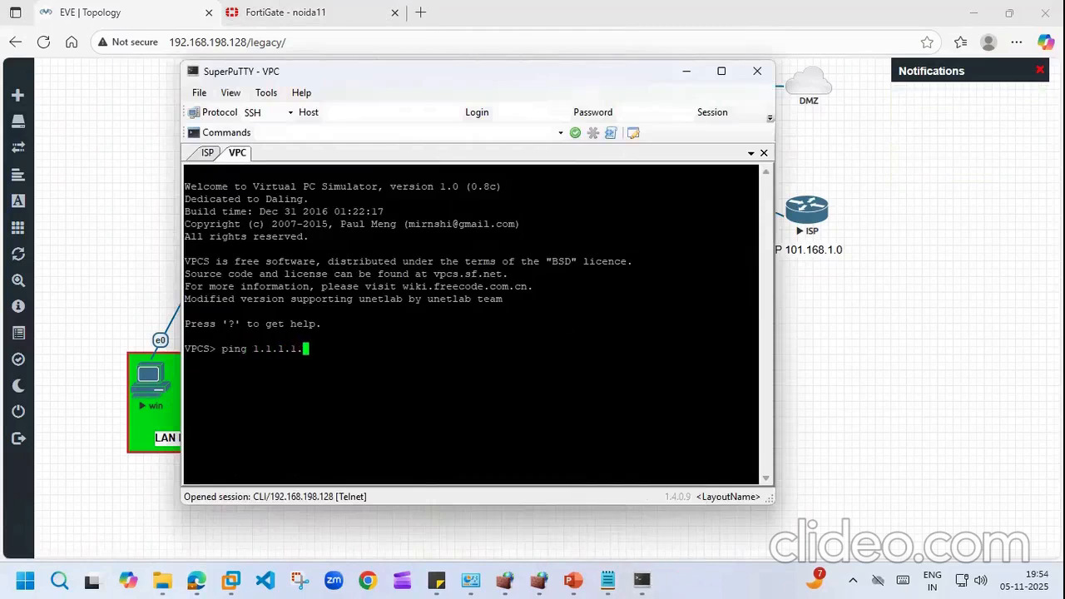
pyautogui.press('BackSpace')
pyautogui.press('Return')
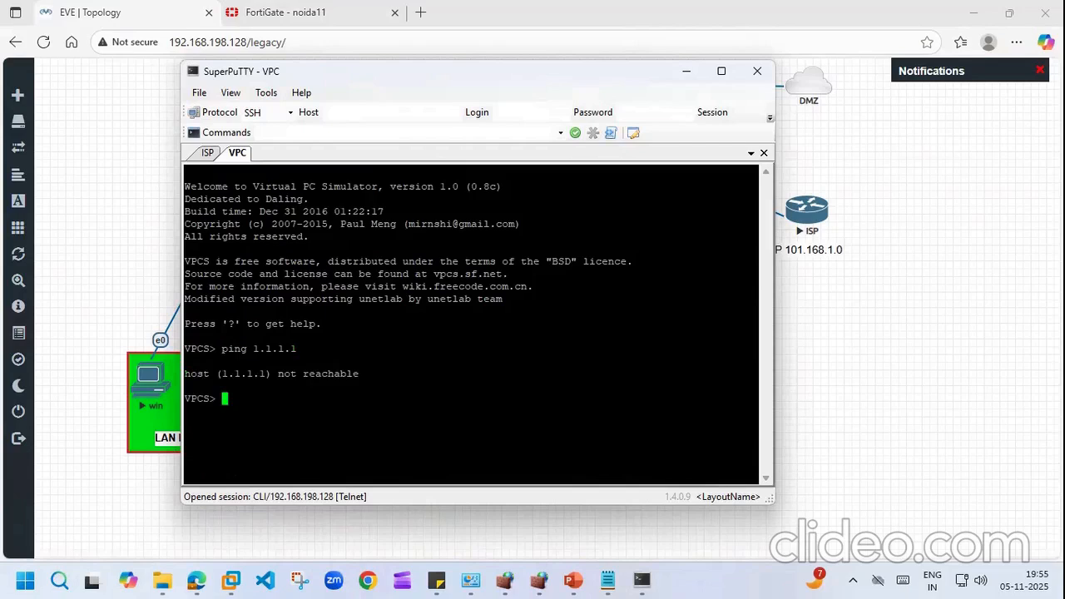
pyautogui.write('ping 1.1.1.1')
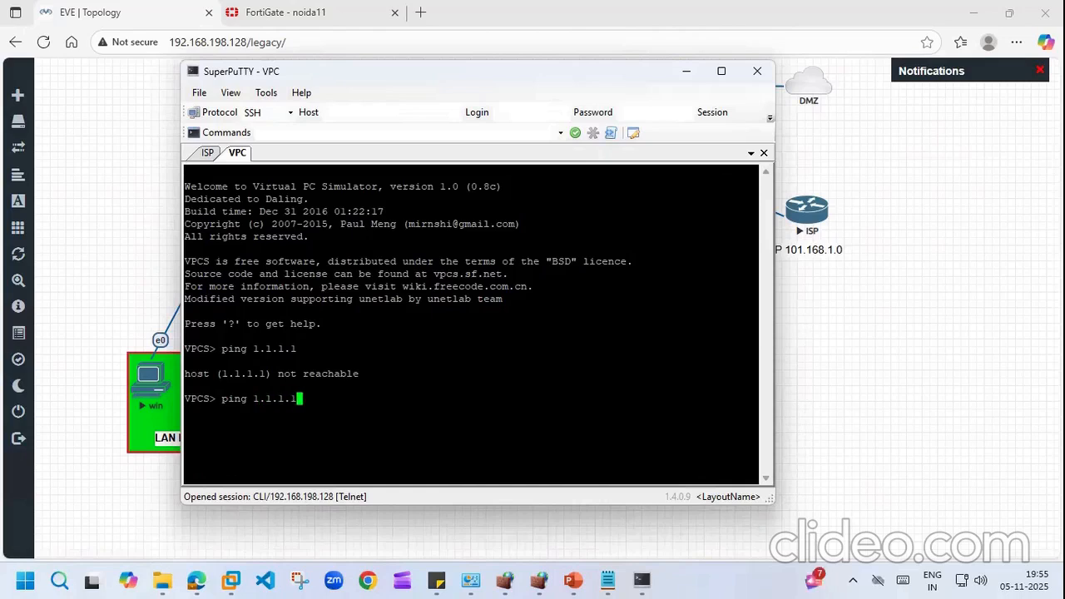
pyautogui.press('Return')
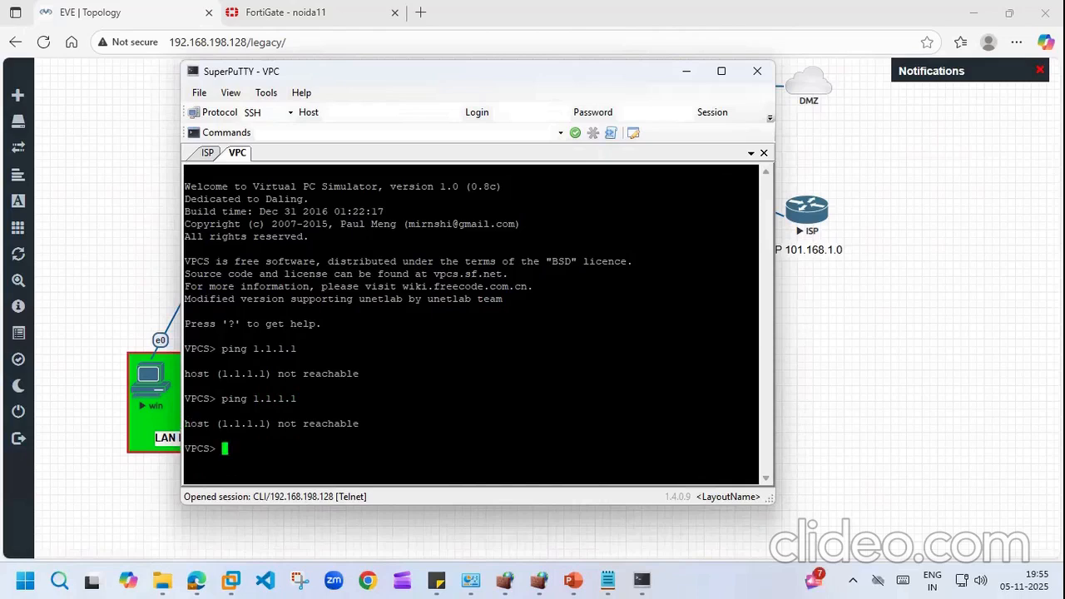
# Step: Edit the 0.0.0.0/0 static route and retype its destination as 1.1.1.1/32
pyautogui.click(281, 12)
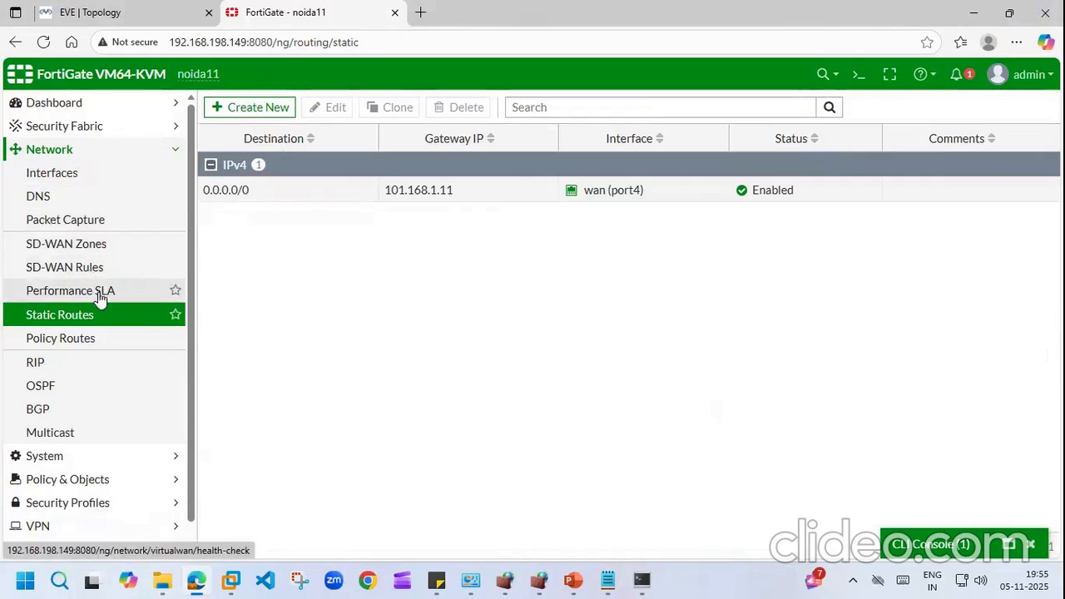
pyautogui.doubleClick(262, 194)
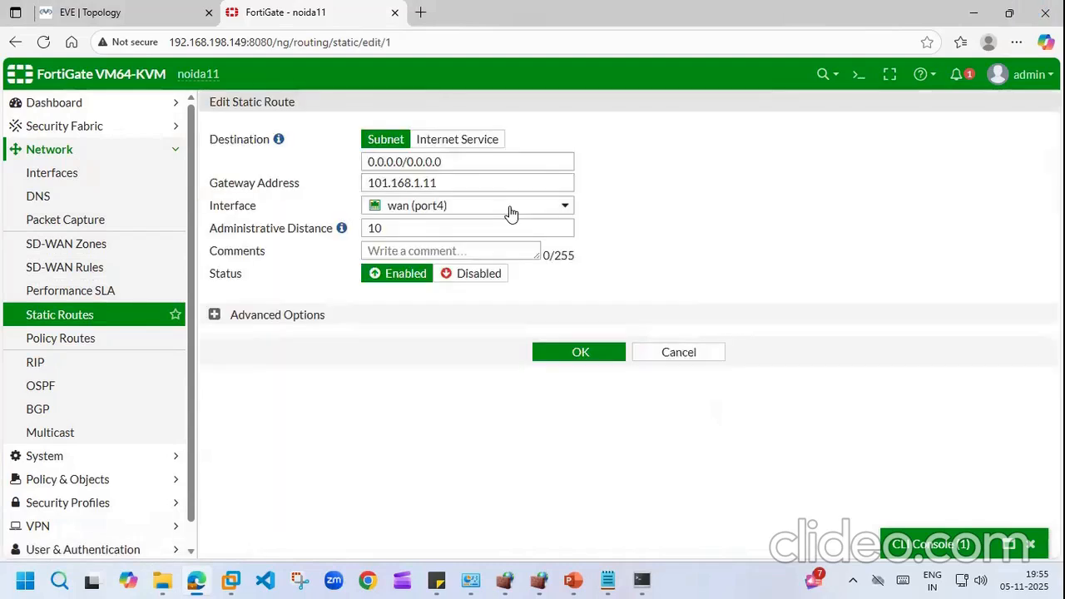
pyautogui.click(471, 160)
pyautogui.press('BackSpace')
pyautogui.press('BackSpace')
pyautogui.press('BackSpace')
pyautogui.press('BackSpace')
pyautogui.press('BackSpace')
pyautogui.press('BackSpace')
pyautogui.press('BackSpace')
pyautogui.press('BackSpace')
pyautogui.press('BackSpace')
pyautogui.press('BackSpace')
pyautogui.press('BackSpace')
pyautogui.press('BackSpace')
pyautogui.press('BackSpace')
pyautogui.press('BackSpace')
pyautogui.press('BackSpace')
pyautogui.write('1.1.1.1/32')
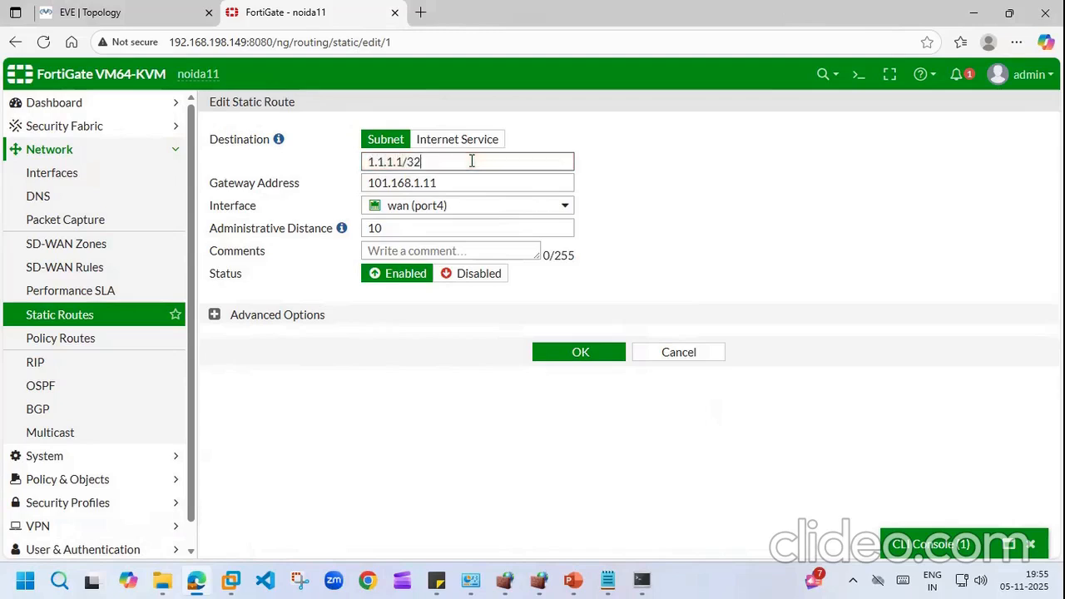
# Step: Save the 1.1.1.1/32 route and rerun ping 1.1.1.1 twice from the VPC
pyautogui.click(579, 362)
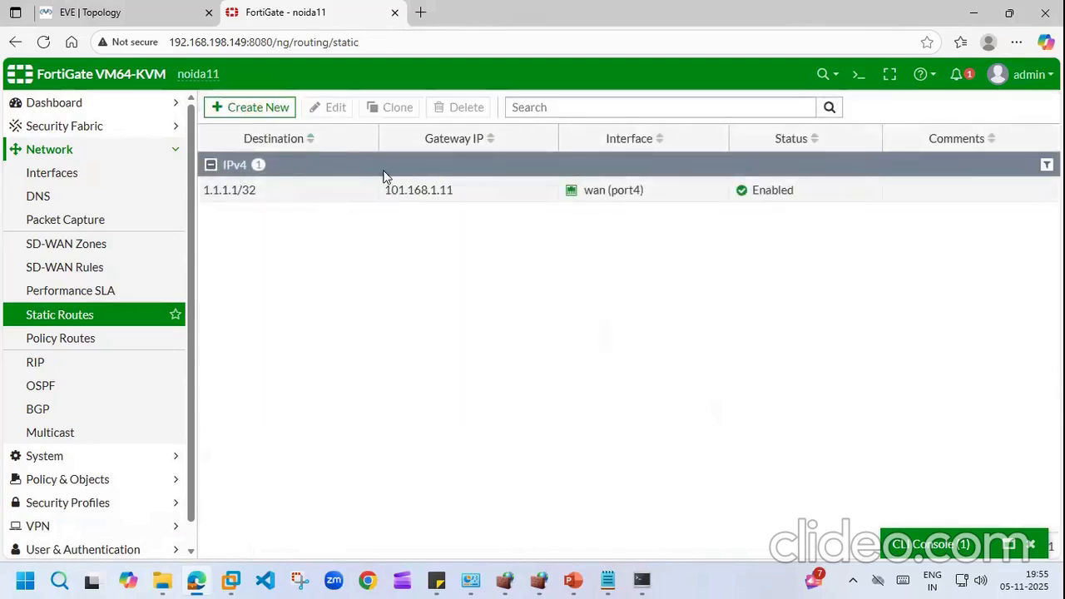
pyautogui.click(641, 580)
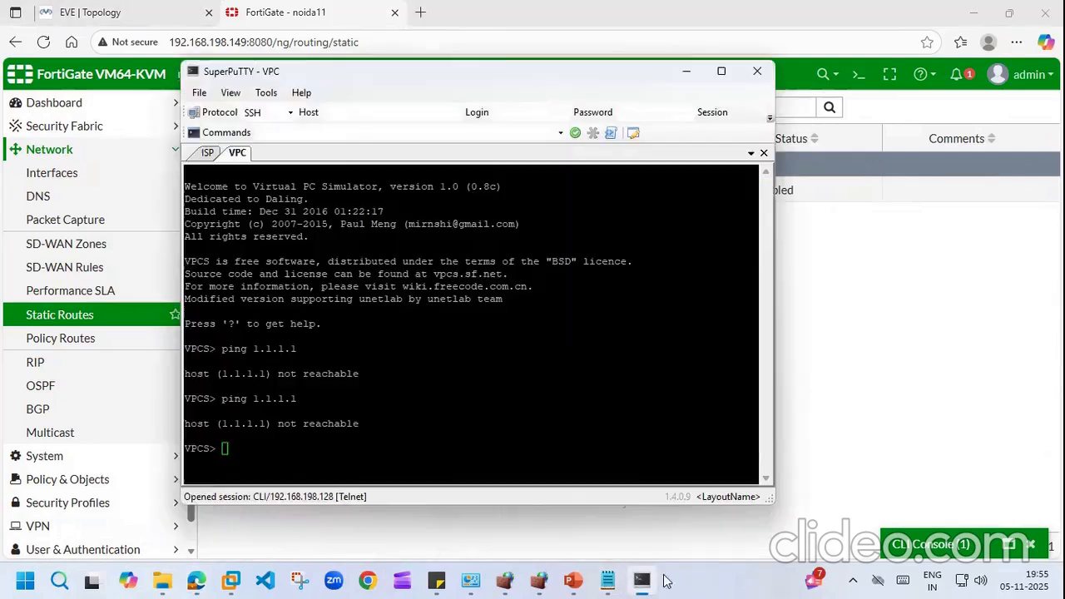
pyautogui.press('Up')
pyautogui.press('Return')
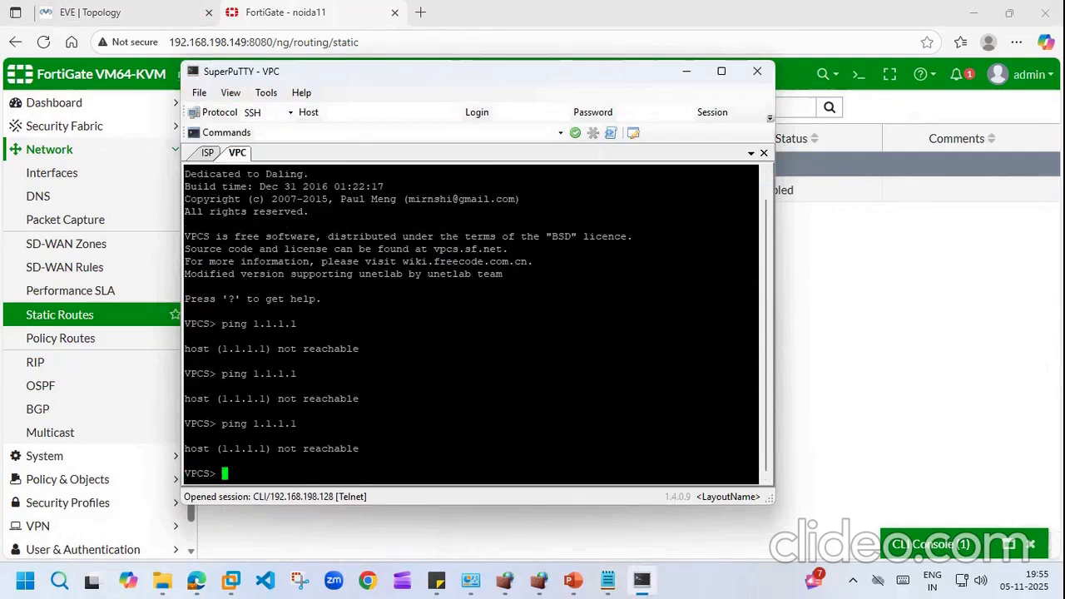
pyautogui.press('Up')
pyautogui.press('Return')
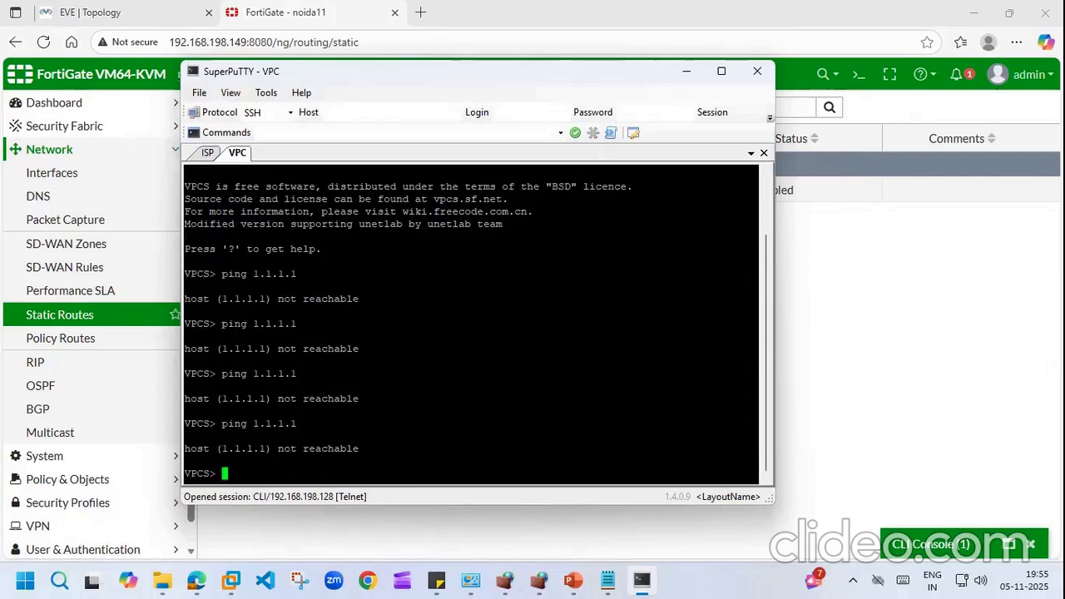
# Step: Obtain 192.168.1.2/24 with ip dhcp, then ping 1.1.1.1 again and get replies
pyautogui.write('ip dhcp')
pyautogui.press('Return')
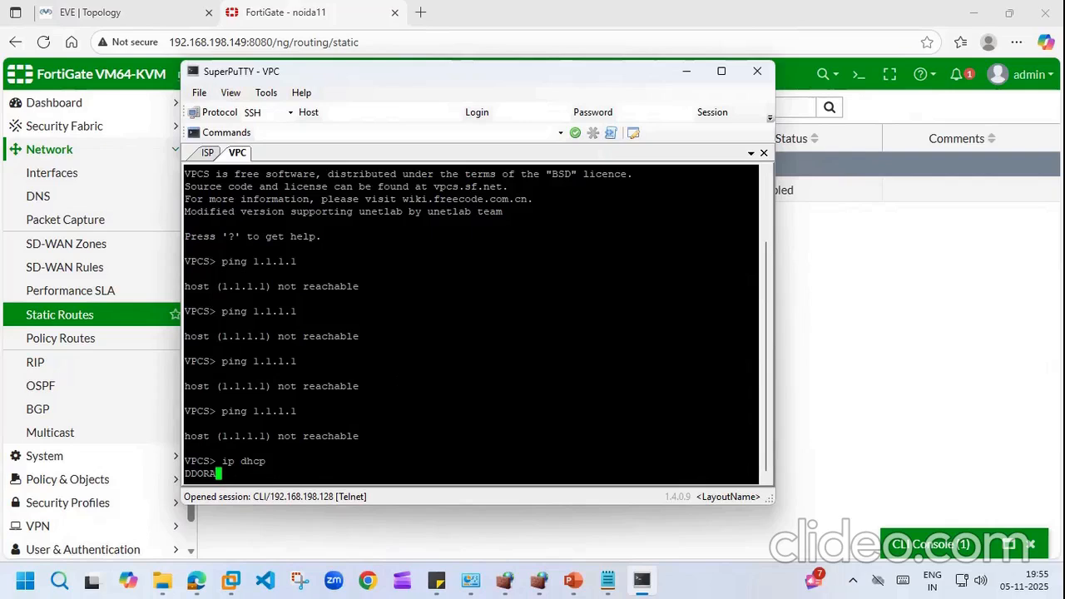
pyautogui.press('Up')
pyautogui.press('Up')
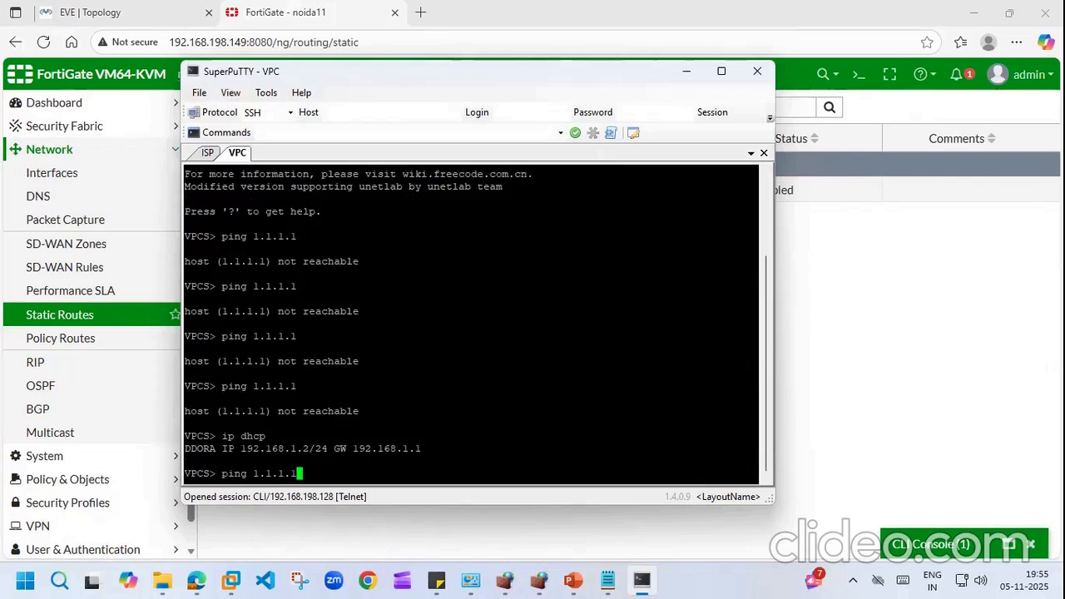
pyautogui.press('Return')
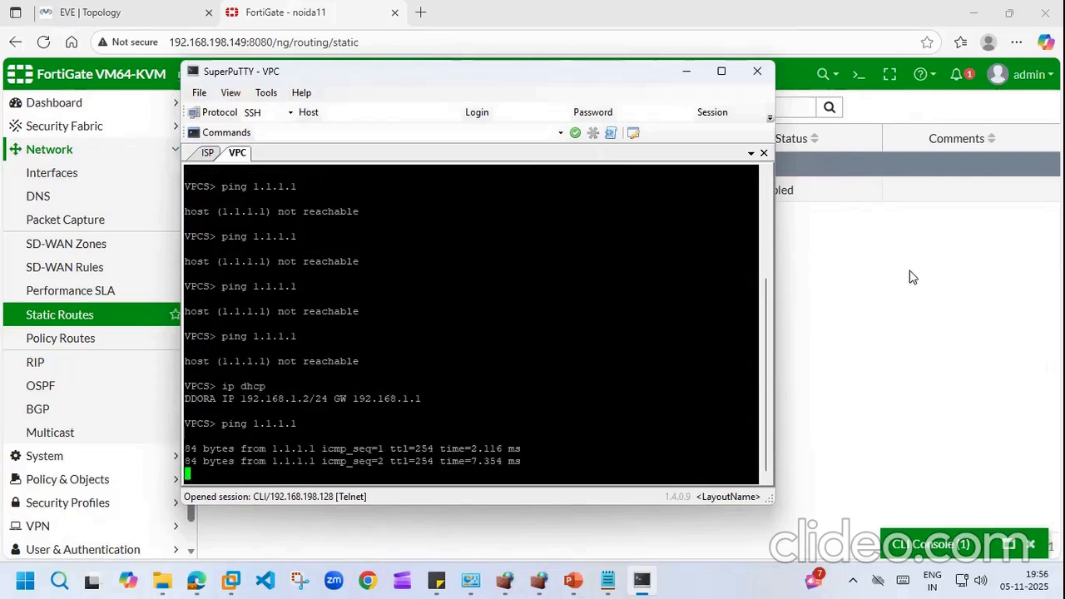
pyautogui.click(913, 278)
# Step: Change the 1.1.1.1/32 route's destination back to 0.0.0.0/0.0.0.0 and save it
pyautogui.rightClick(247, 192)
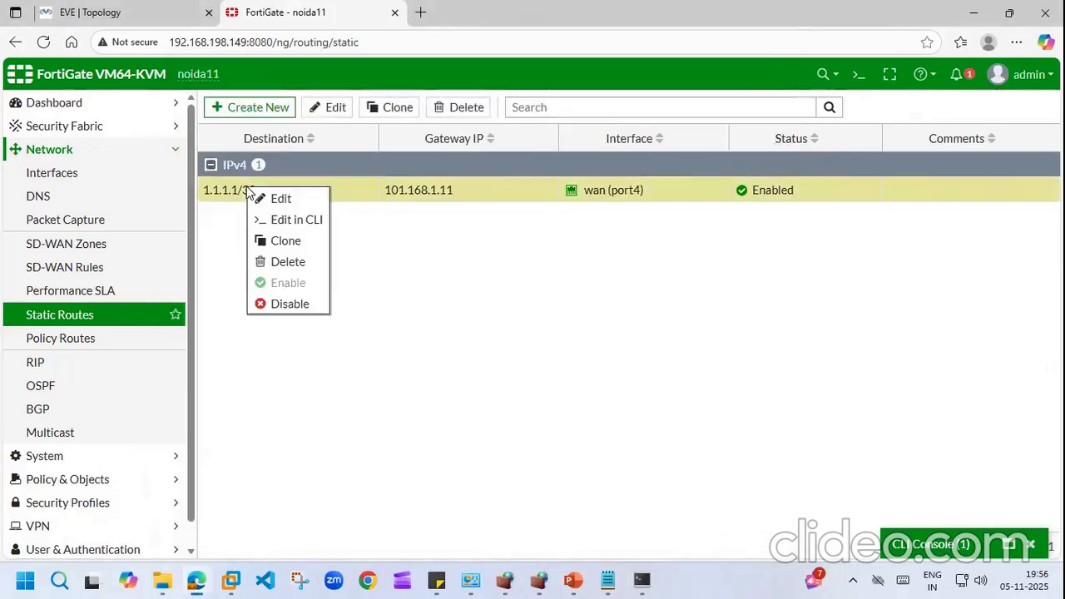
pyautogui.click(286, 125)
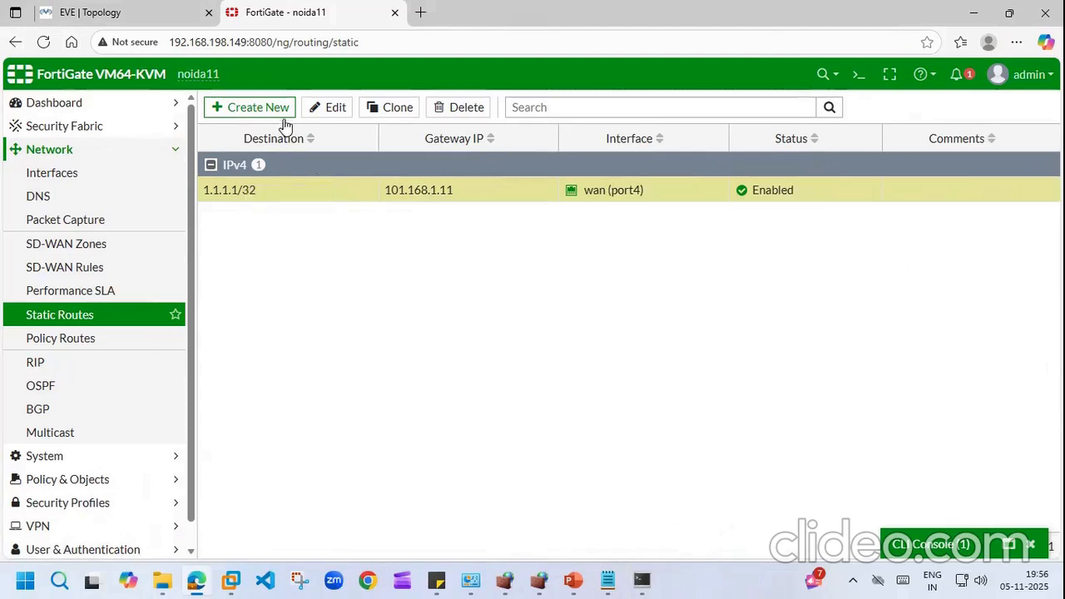
pyautogui.doubleClick(297, 191)
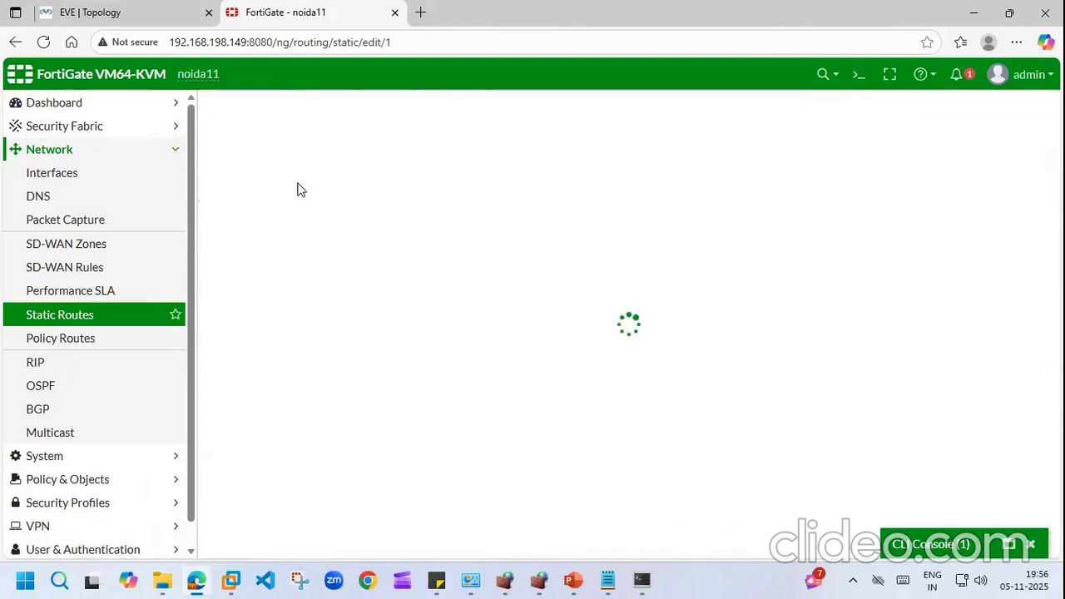
pyautogui.click(505, 161)
pyautogui.press('BackSpace')
pyautogui.press('BackSpace')
pyautogui.press('BackSpace')
pyautogui.press('BackSpace')
pyautogui.press('BackSpace')
pyautogui.press('BackSpace')
pyautogui.press('BackSpace')
pyautogui.press('BackSpace')
pyautogui.press('BackSpace')
pyautogui.press('BackSpace')
pyautogui.press('BackSpace')
pyautogui.press('BackSpace')
pyautogui.press('BackSpace')
pyautogui.press('BackSpace')
pyautogui.press('BackSpace')
pyautogui.press('BackSpace')
pyautogui.press('BackSpace')
pyautogui.press('BackSpace')
pyautogui.press('BackSpace')
pyautogui.press('BackSpace')
pyautogui.press('BackSpace')
pyautogui.press('BackSpace')
pyautogui.press('BackSpace')
pyautogui.write('0.0.0')
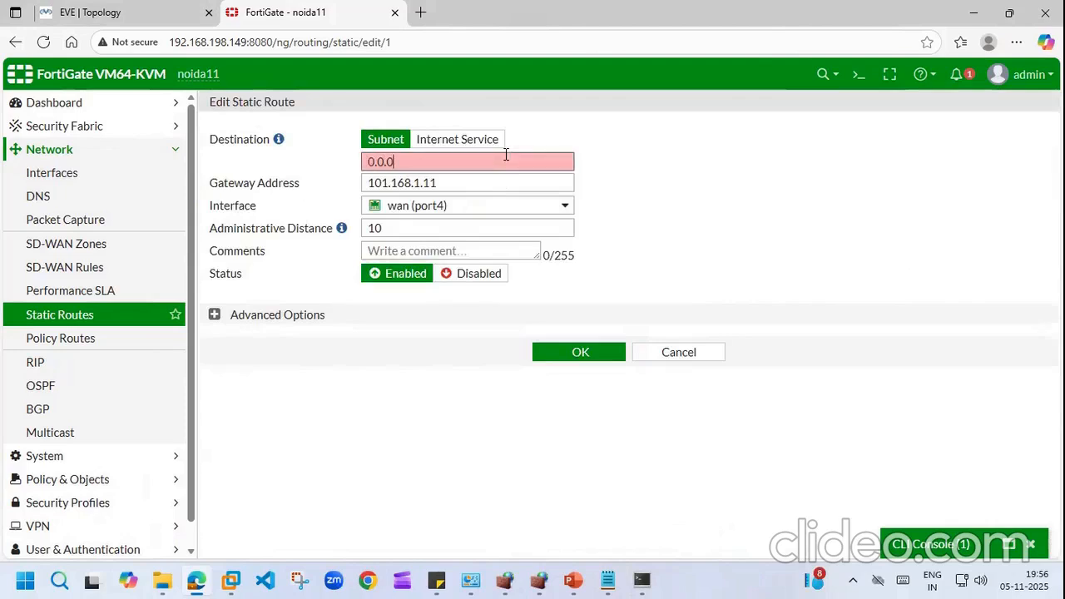
pyautogui.write('.0/0.0.0.0')
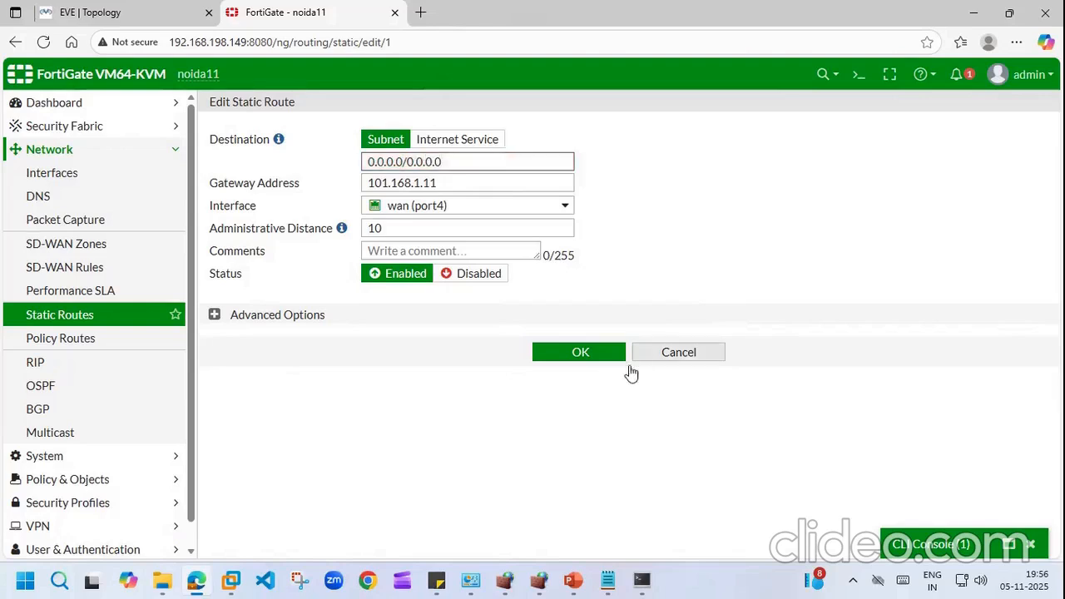
pyautogui.click(587, 356)
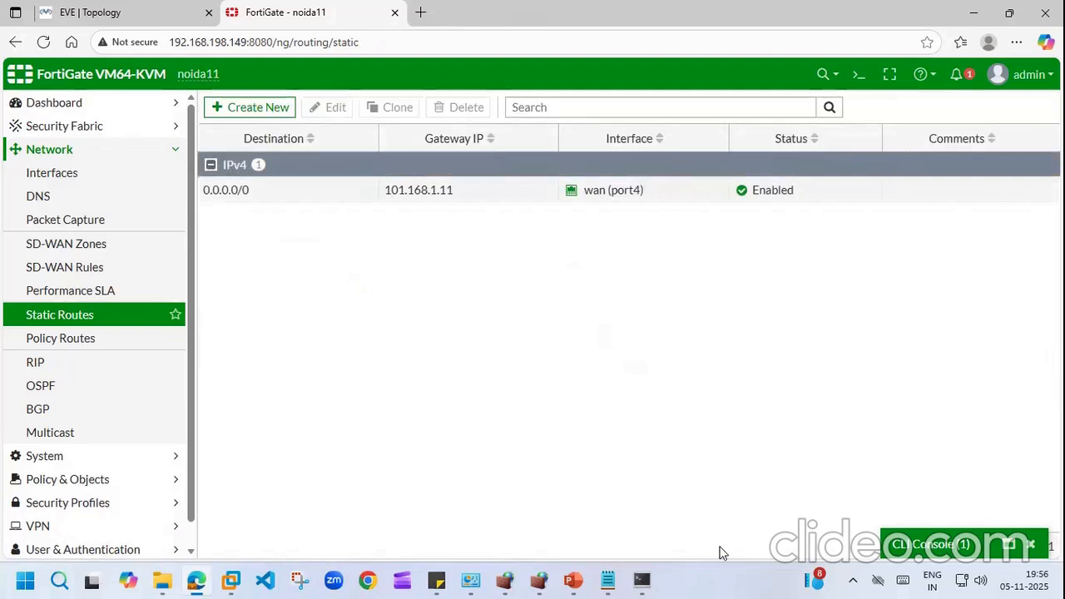
pyautogui.click(645, 580)
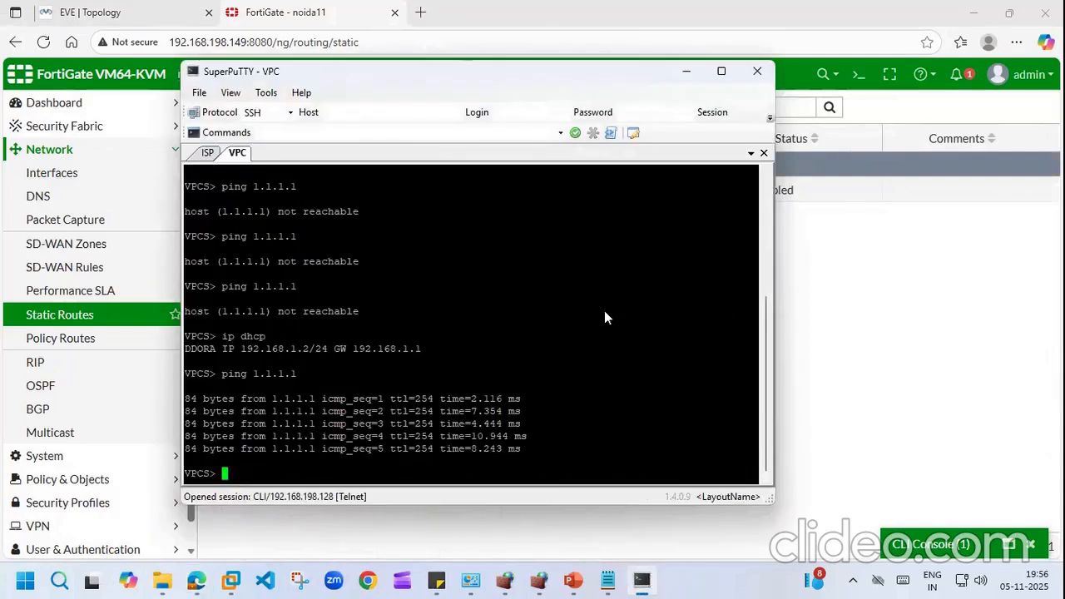
# Step: From the VPC, ping 1.1.1.1 again, then ping 8.8.8.8; both get replies
pyautogui.press('Up')
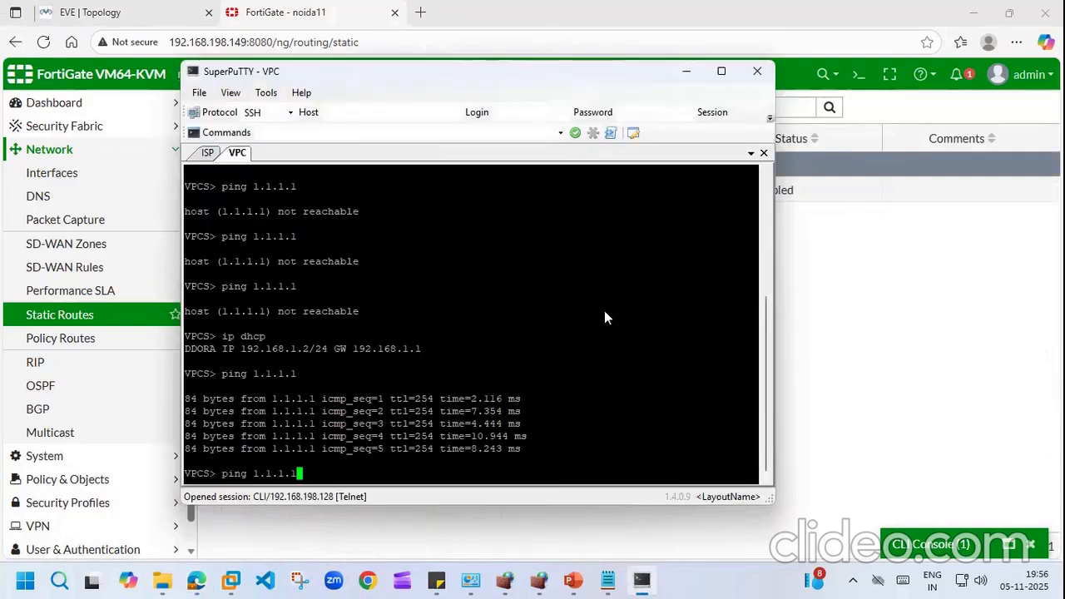
pyautogui.press('Return')
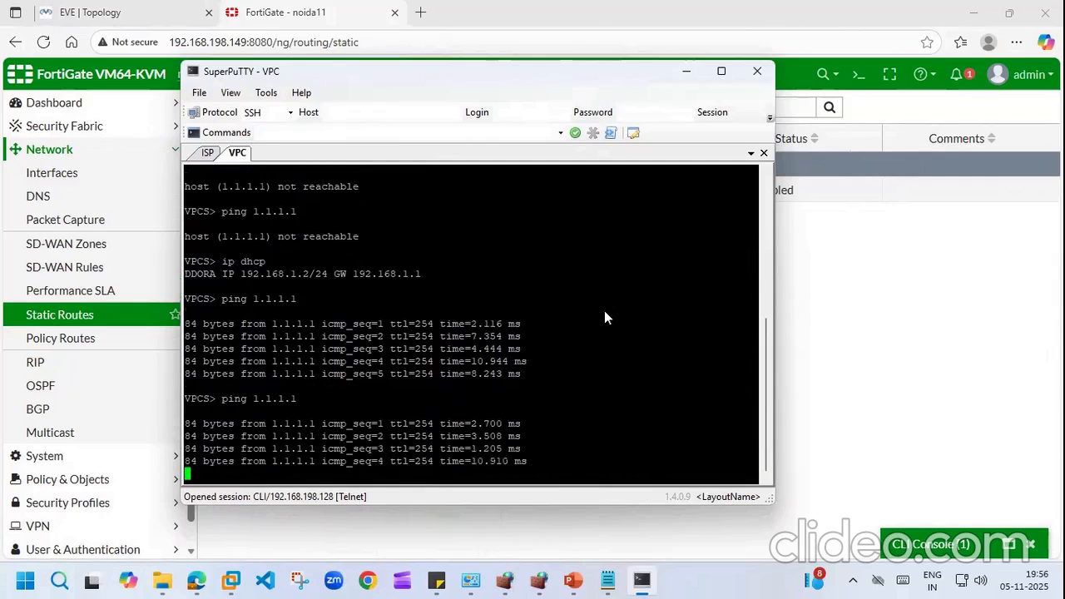
pyautogui.press('Up')
pyautogui.press('BackSpace')
pyautogui.press('BackSpace')
pyautogui.press('BackSpace')
pyautogui.press('BackSpace')
pyautogui.press('BackSpace')
pyautogui.press('BackSpace')
pyautogui.press('BackSpace')
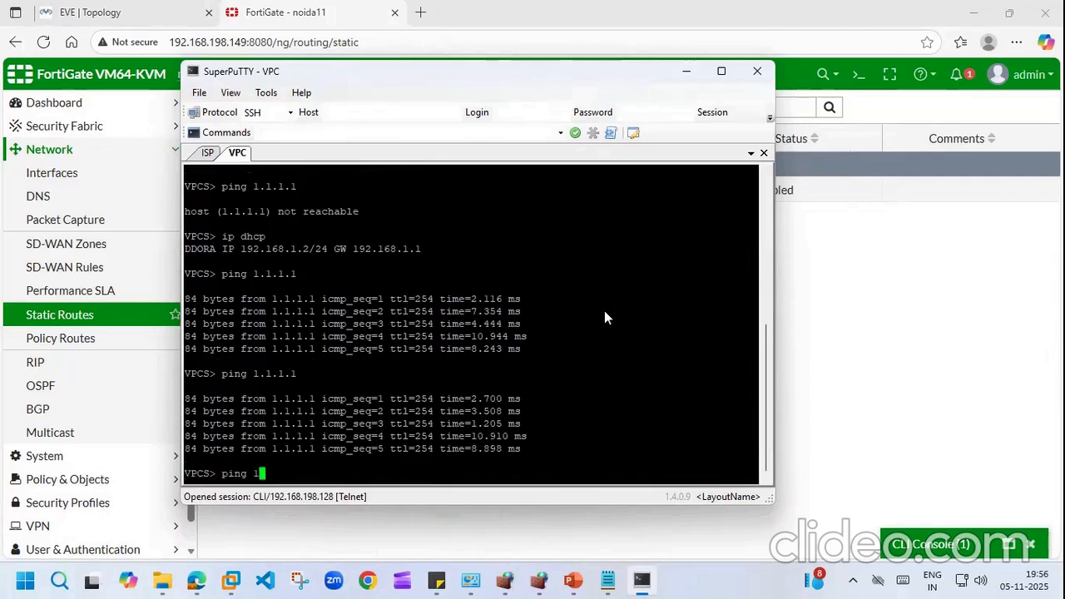
pyautogui.write('8.8.8.8')
pyautogui.press('Return')
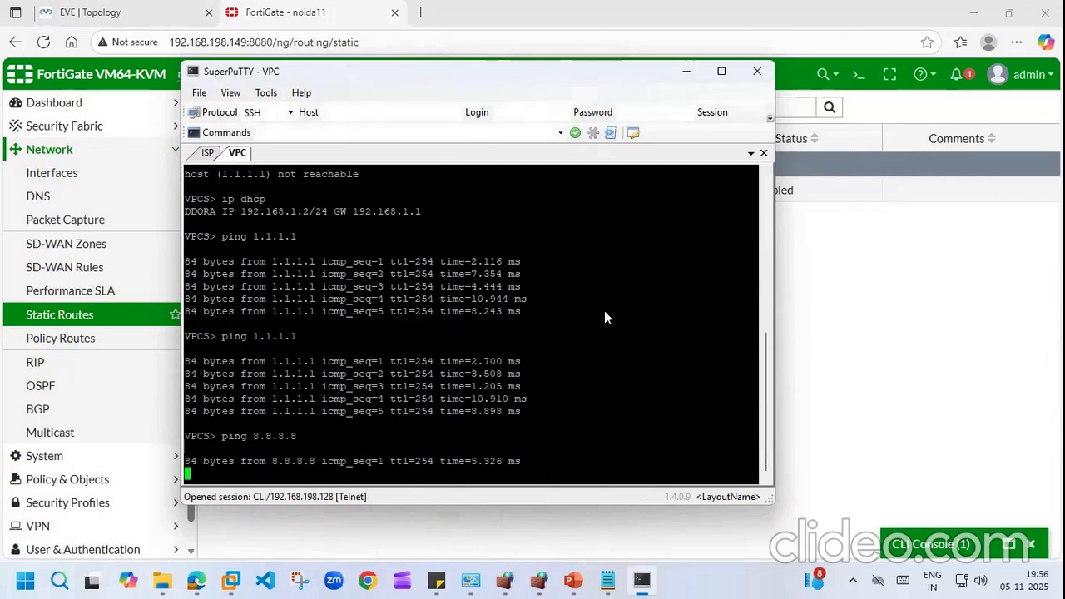
pyautogui.click(835, 310)
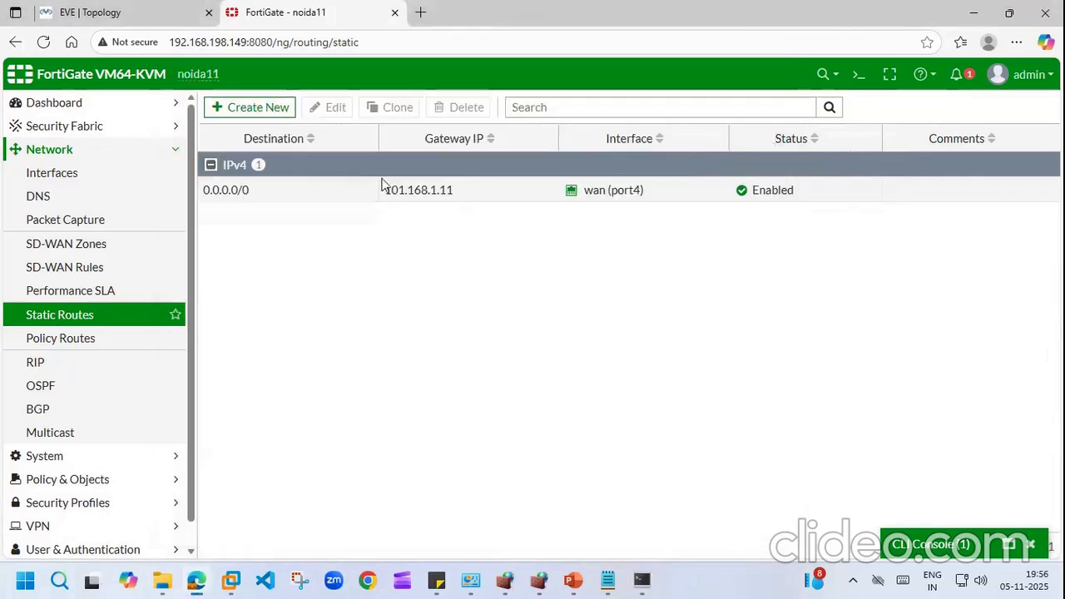
# Step: Set the 0.0.0.0/0 route's destination to 1.1.1.1/32, keep gateway 101.168.1.11, and save
pyautogui.doubleClick(260, 190)
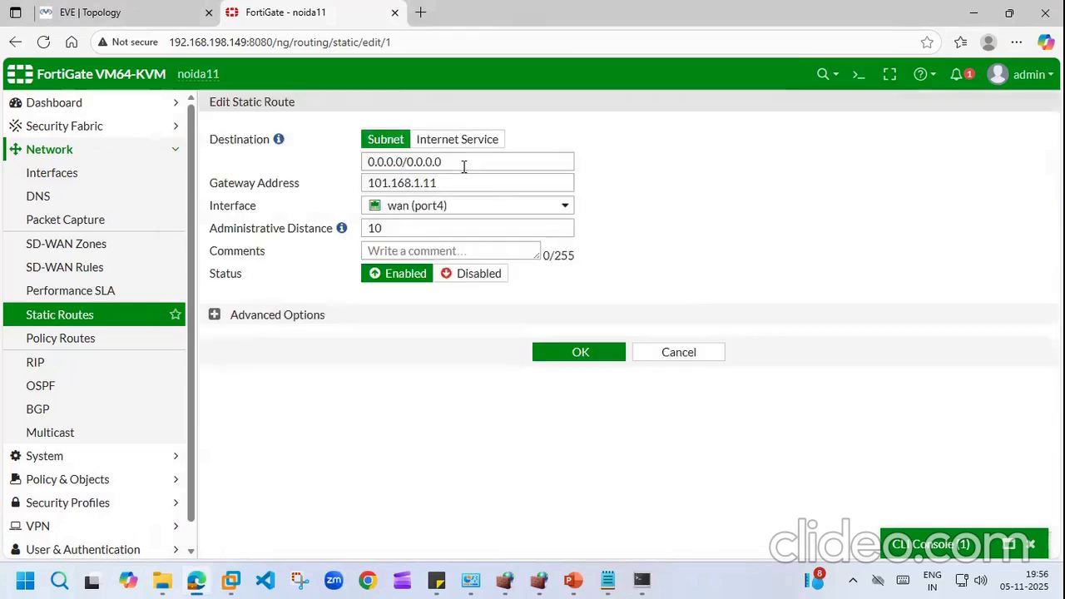
pyautogui.click(469, 162)
pyautogui.press('BackSpace')
pyautogui.press('BackSpace')
pyautogui.press('BackSpace')
pyautogui.press('BackSpace')
pyautogui.press('BackSpace')
pyautogui.press('BackSpace')
pyautogui.press('BackSpace')
pyautogui.press('BackSpace')
pyautogui.press('BackSpace')
pyautogui.press('BackSpace')
pyautogui.press('BackSpace')
pyautogui.press('BackSpace')
pyautogui.press('BackSpace')
pyautogui.press('BackSpace')
pyautogui.press('BackSpace')
pyautogui.write('11')
pyautogui.press('BackSpace')
pyautogui.write('1')
pyautogui.press('BackSpace')
pyautogui.write('.1.1.1/32')
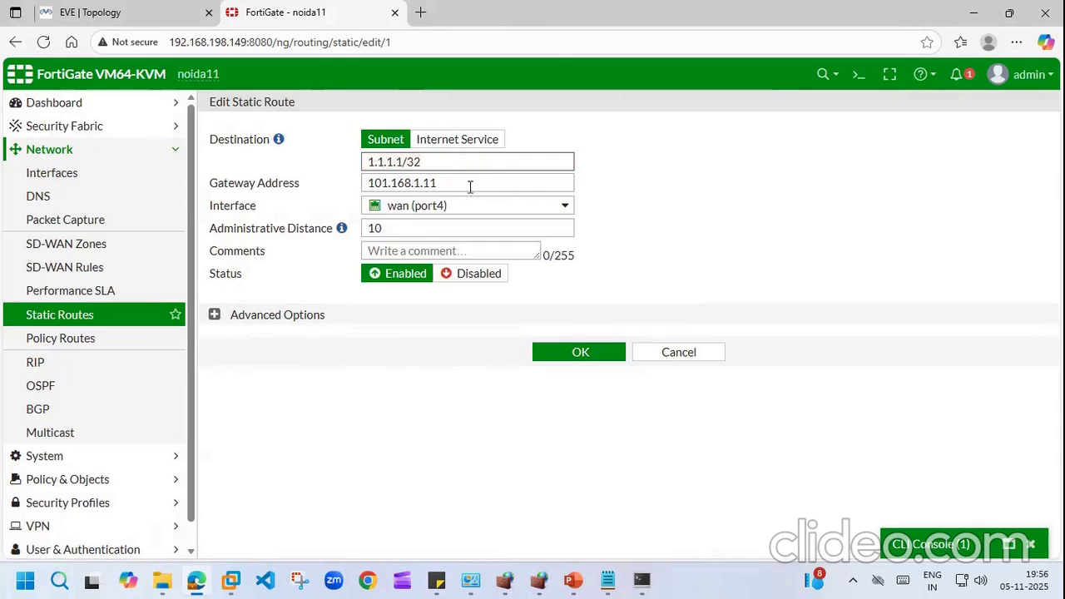
pyautogui.click(581, 352)
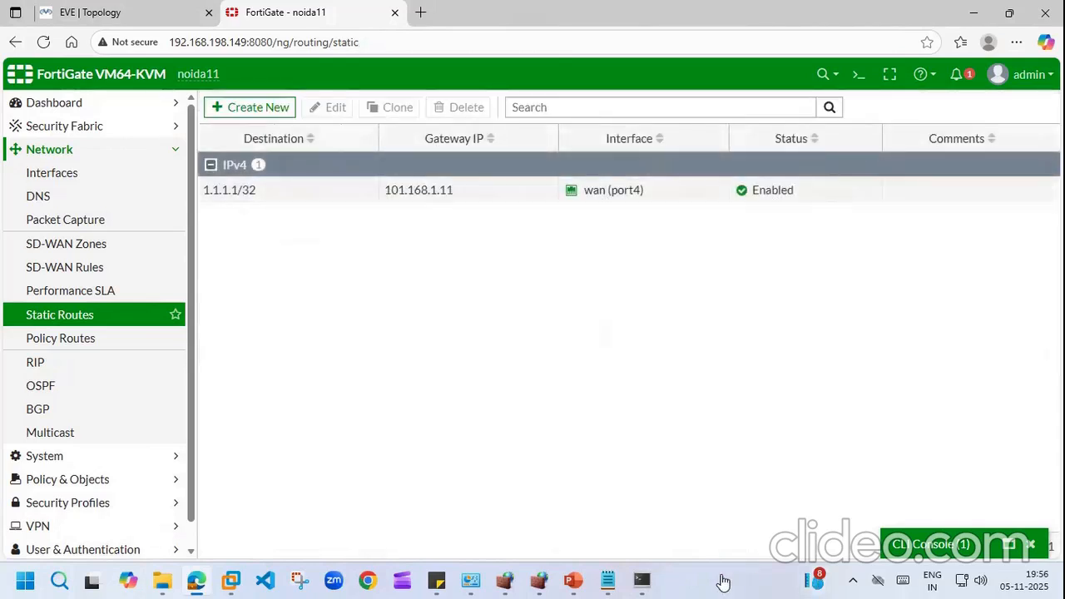
# Step: Rerun ping 8.8.8.8, now unreachable, and ping 1.1.1.1, which still replies
pyautogui.click(642, 580)
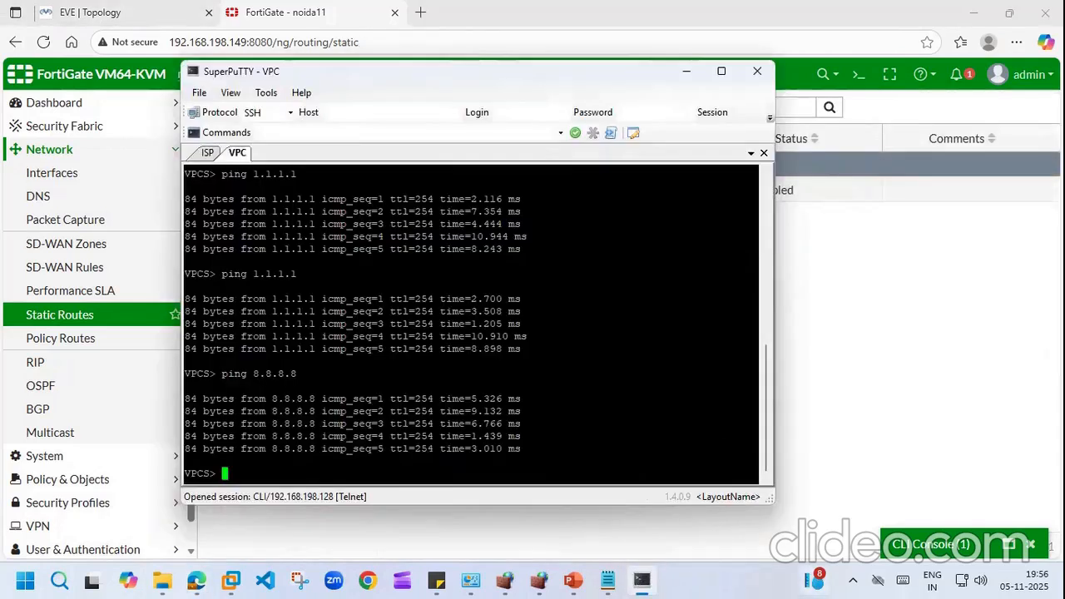
pyautogui.press('Up')
pyautogui.press('Return')
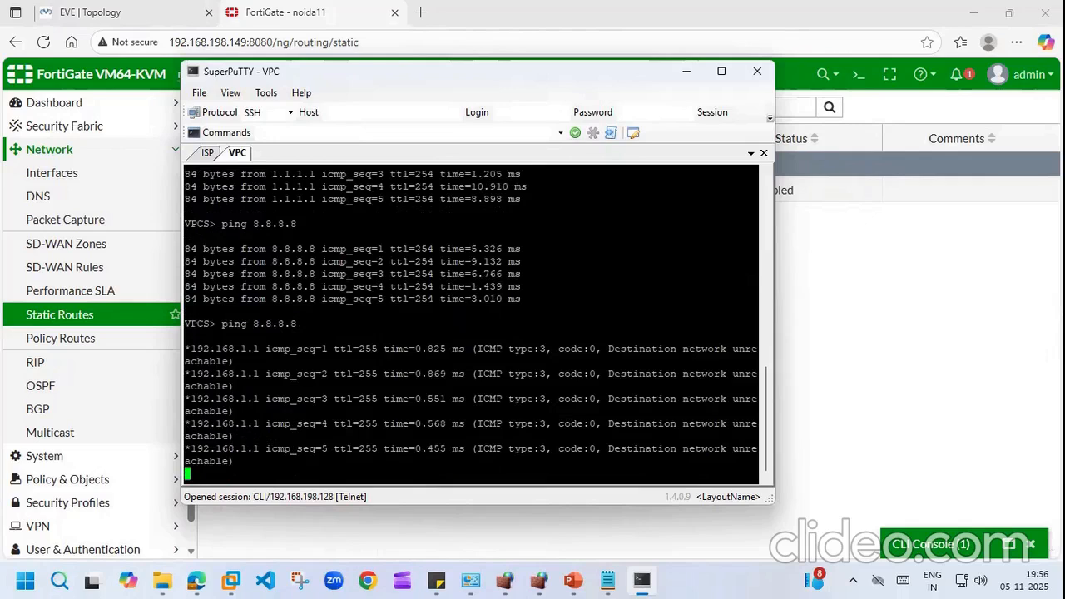
pyautogui.press('Up')
pyautogui.press('Up')
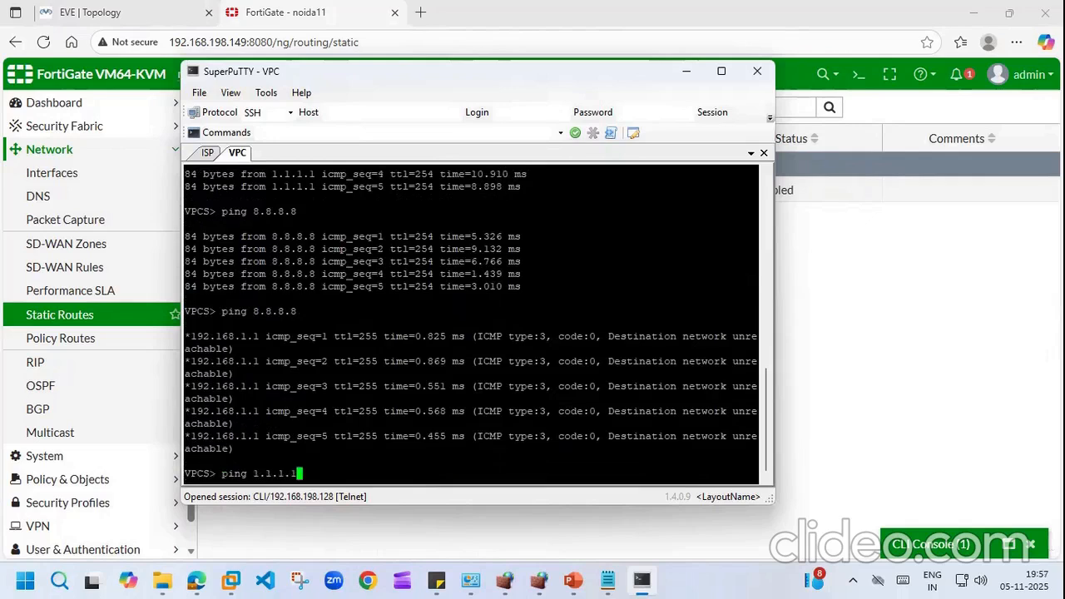
pyautogui.press('Return')
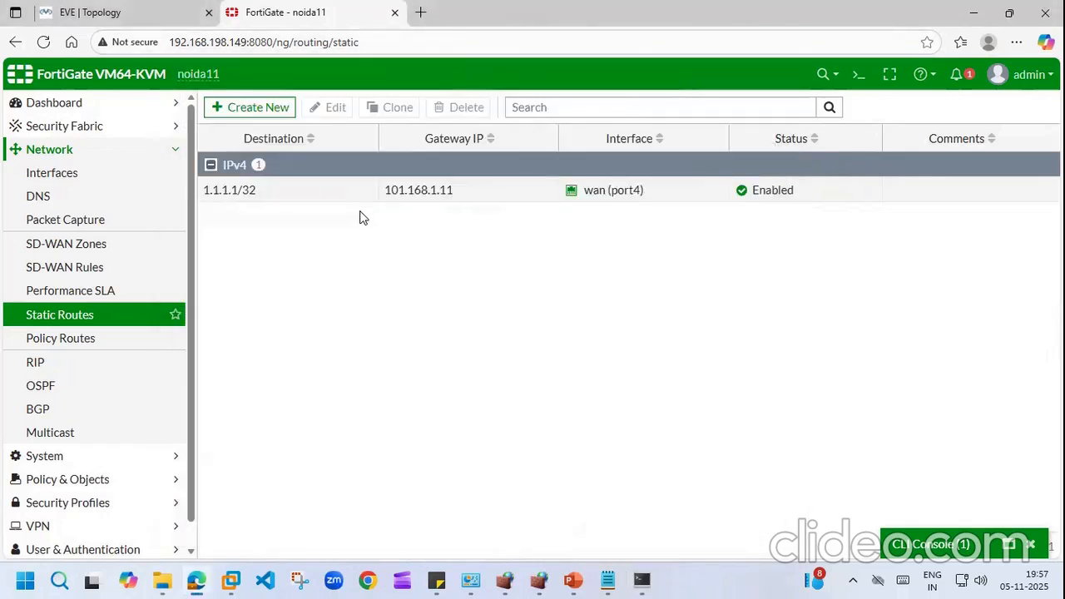
# Step: Start a continuous ping 1.1.1.1 -t from the VPC
pyautogui.click(645, 580)
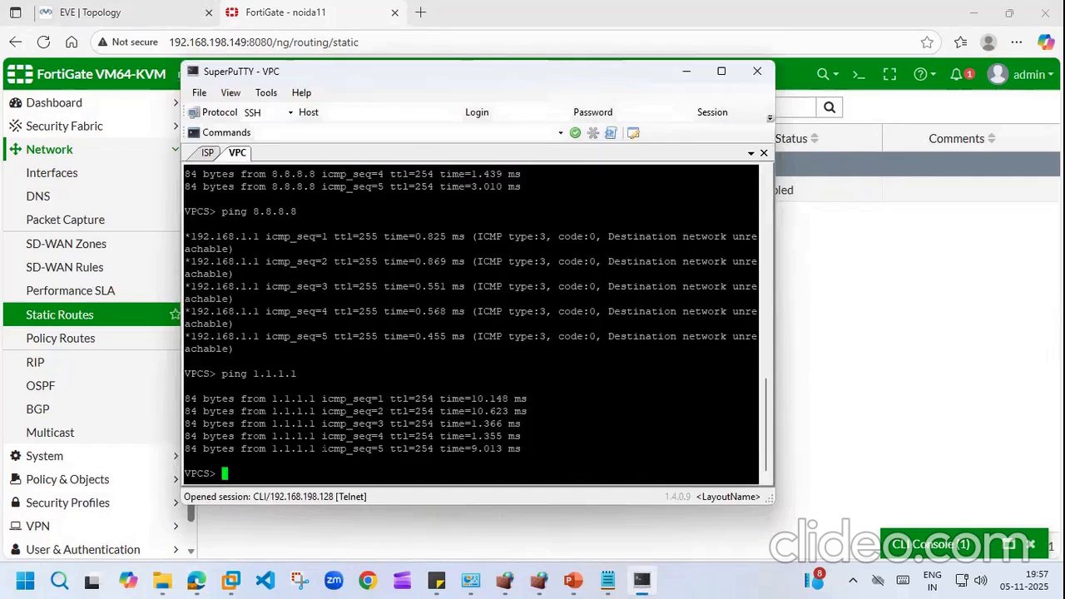
pyautogui.press('Up')
pyautogui.write('-t')
pyautogui.press('Return')
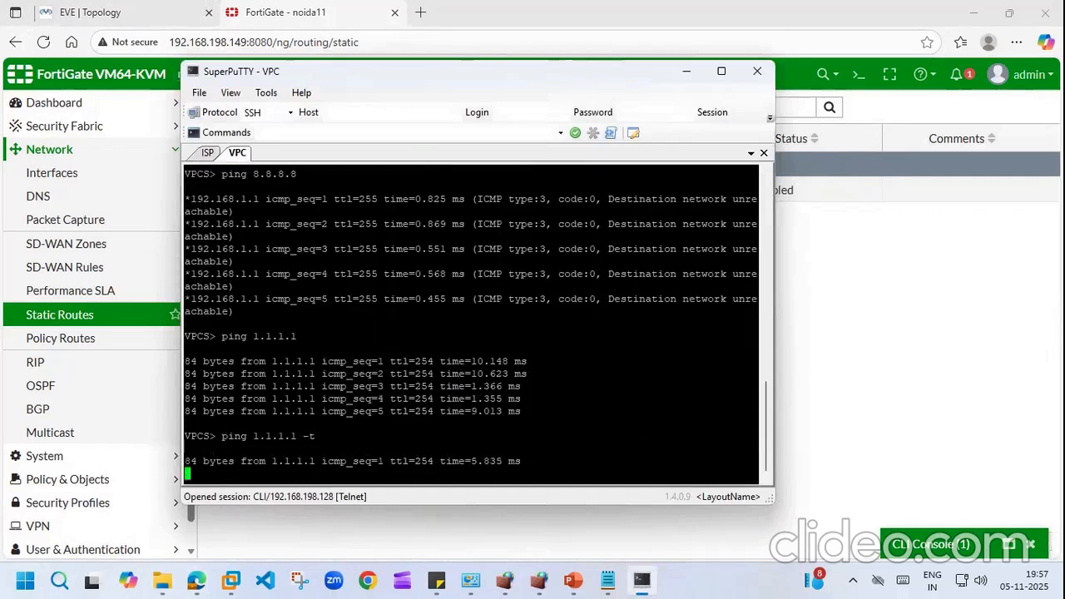
pyautogui.click(927, 292)
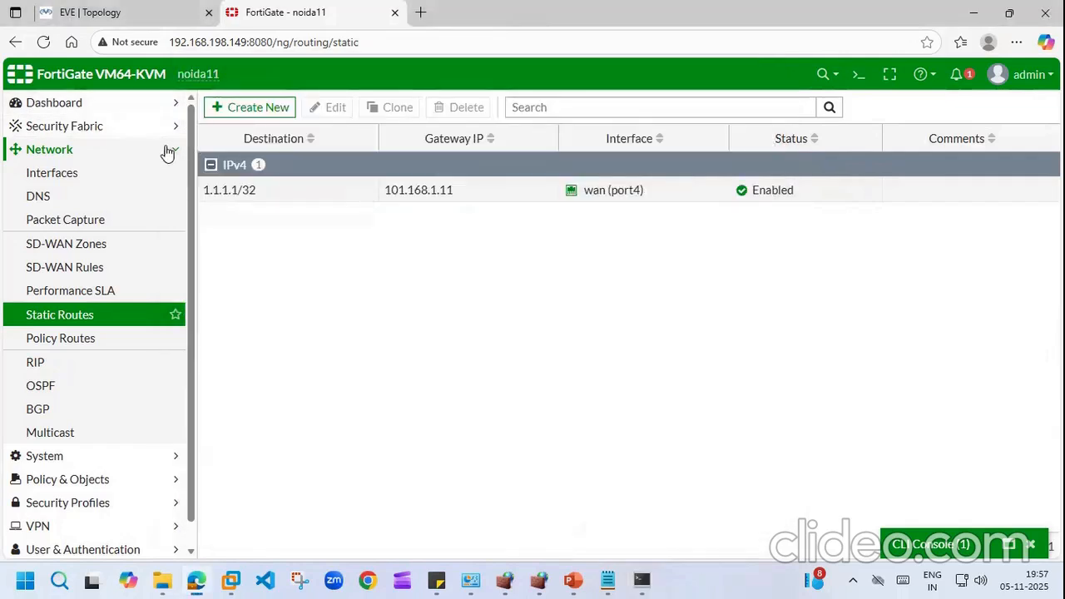
# Step: Open the lan to wan policy under Policy & Objects > Firewall Policy for editing
pyautogui.click(168, 150)
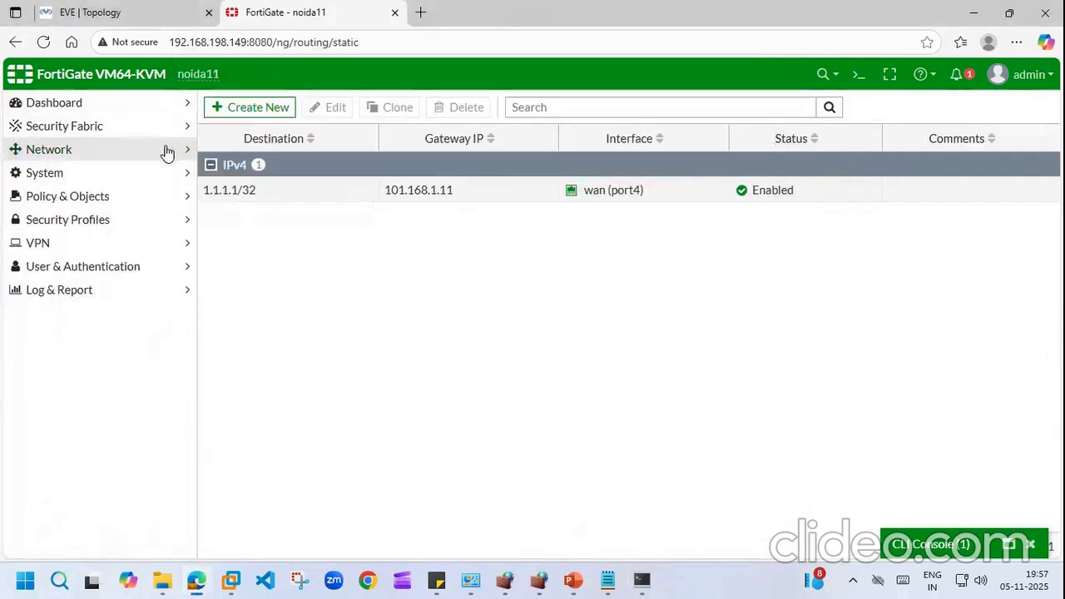
pyautogui.click(176, 197)
pyautogui.click(95, 219)
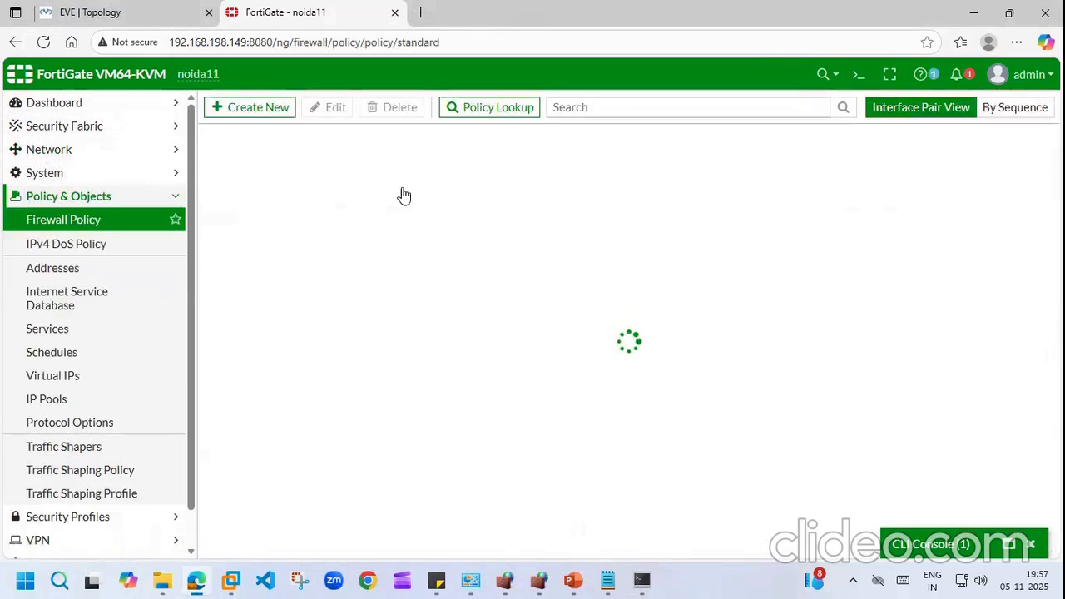
pyautogui.doubleClick(228, 188)
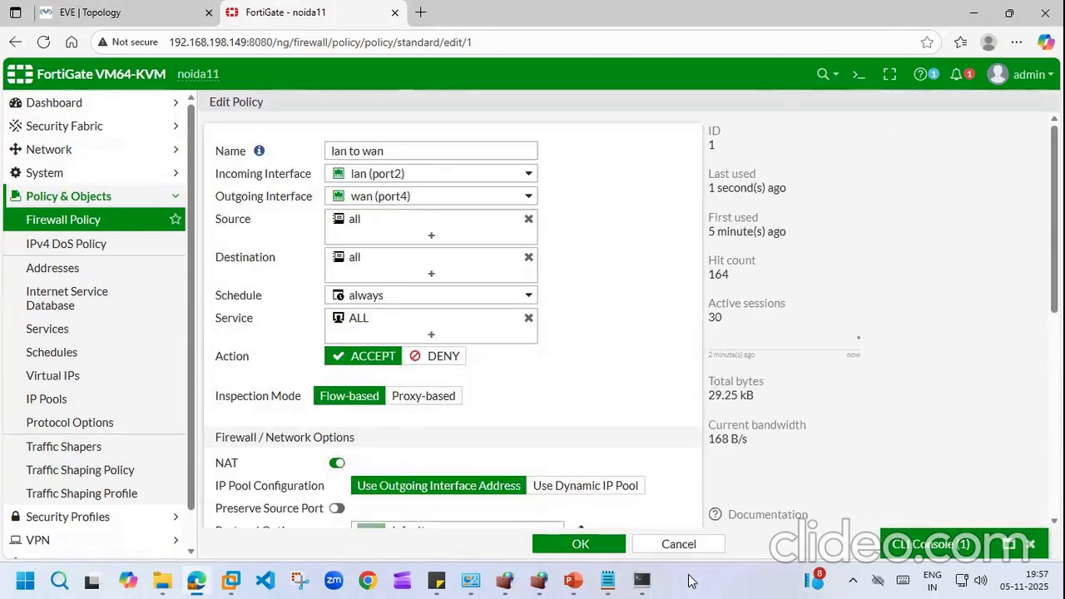
pyautogui.click(643, 580)
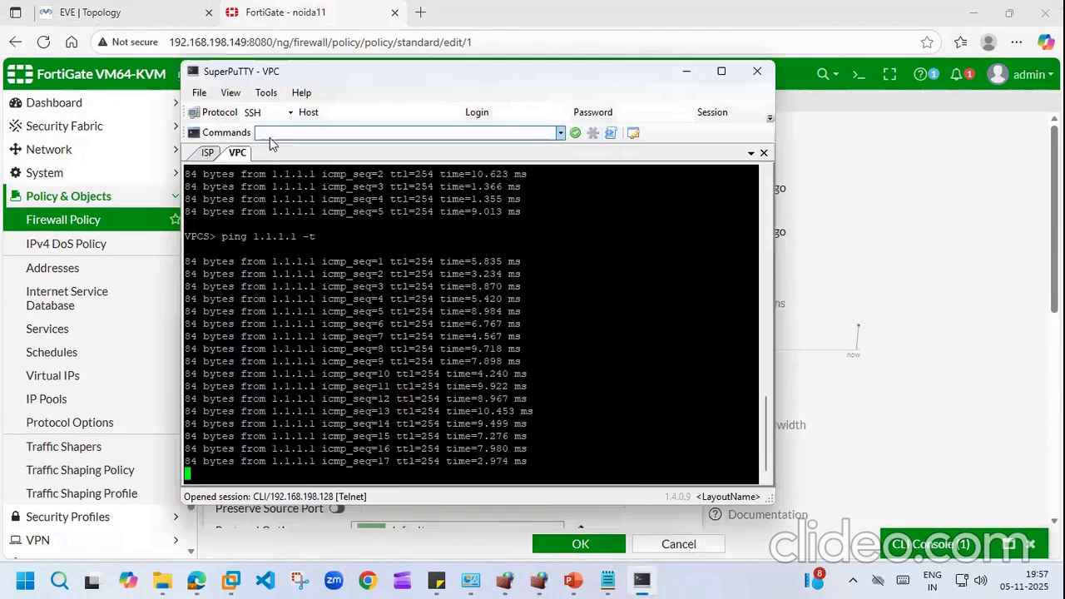
# Step: Run debug ip icmp on the ISP router's console
pyautogui.click(208, 154)
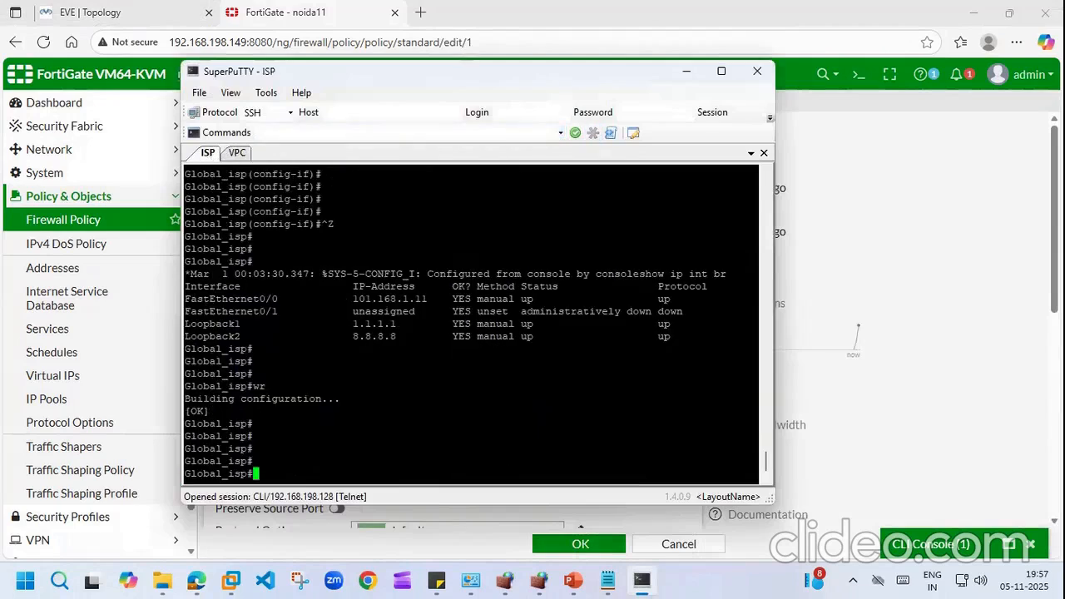
pyautogui.write('de')
pyautogui.press('Tab')
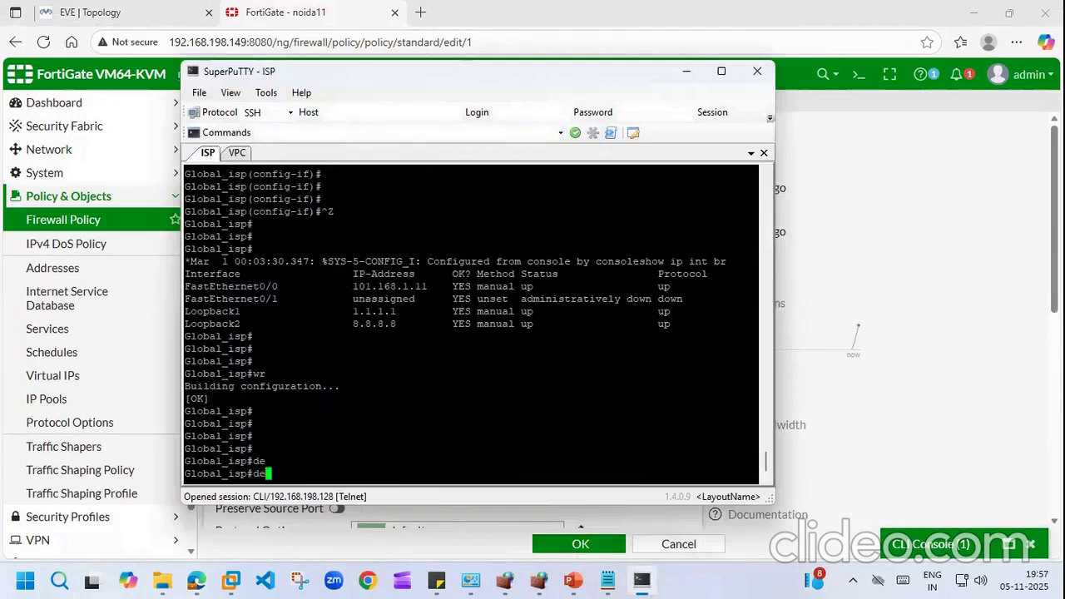
pyautogui.write('b')
pyautogui.press('Tab')
pyautogui.write('ip')
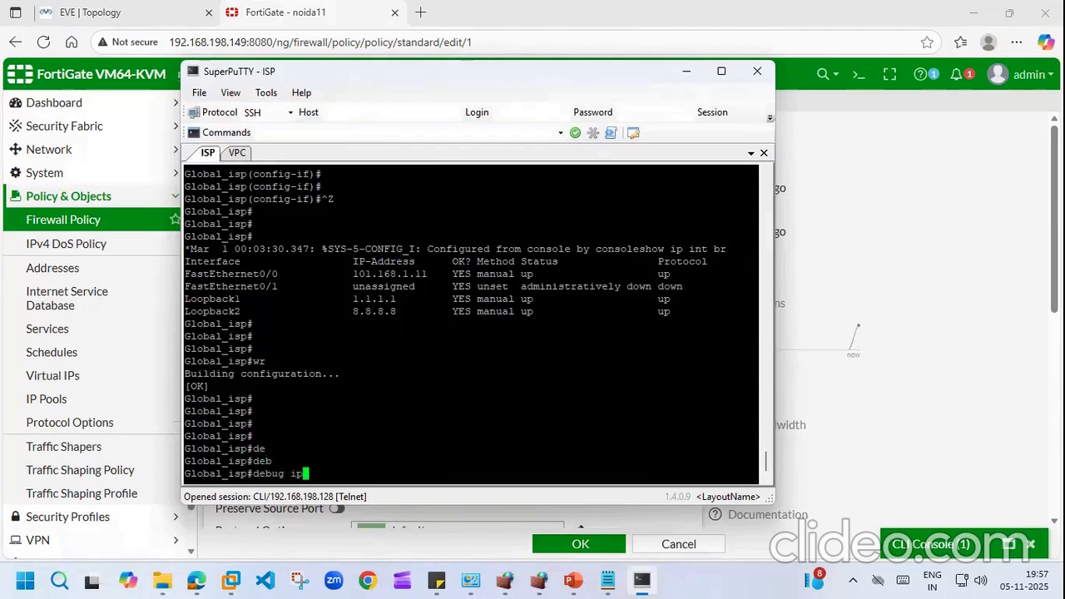
pyautogui.write(' ic')
pyautogui.press('Tab')
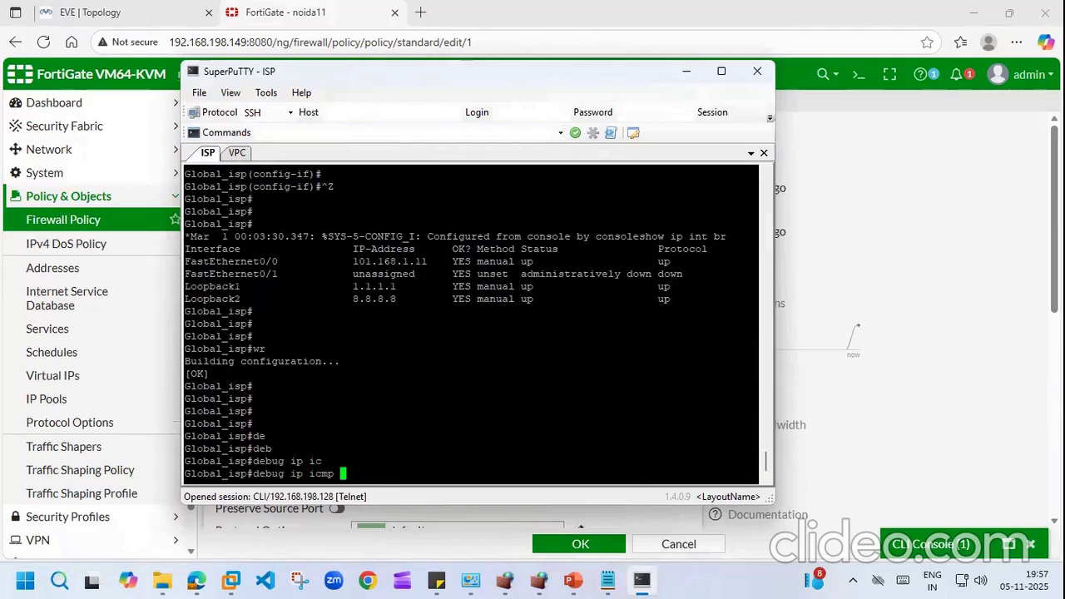
pyautogui.press('Return')
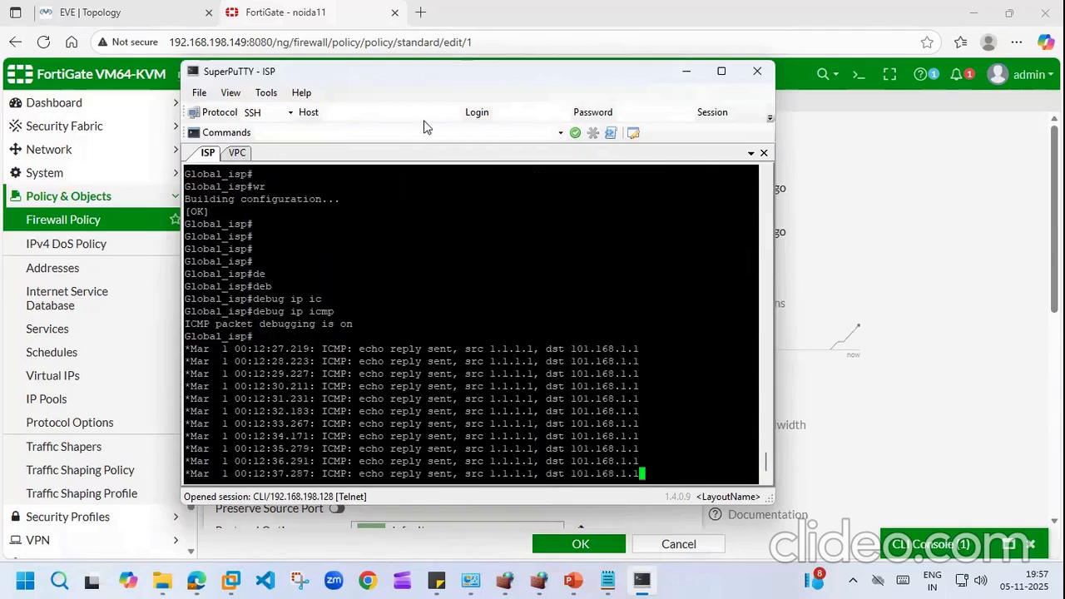
pyautogui.click(956, 170)
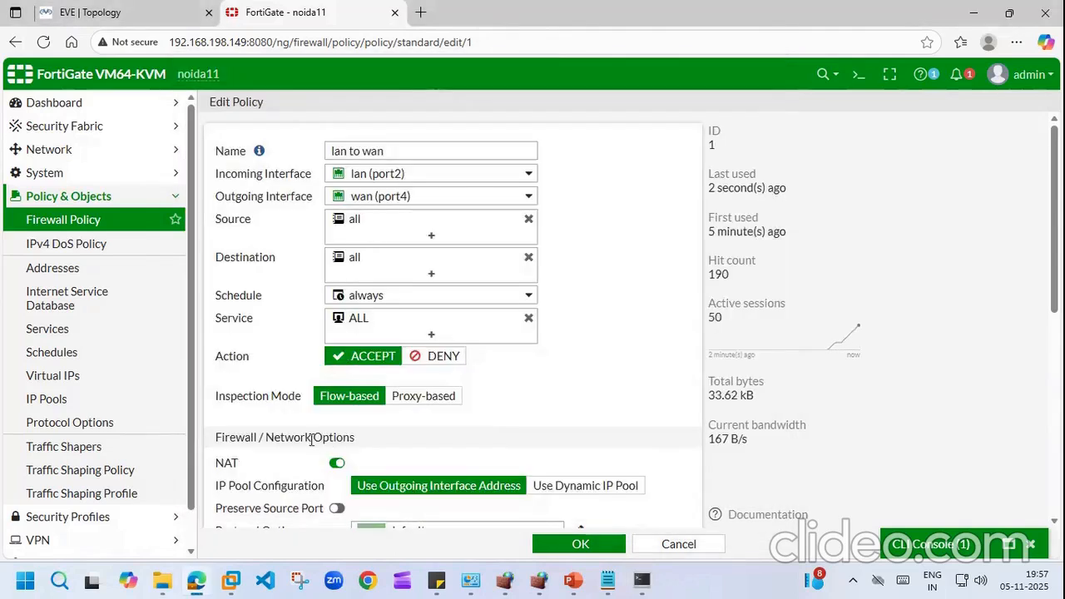
# Step: Disable NAT on the lan to wan policy and save it
pyautogui.click(337, 463)
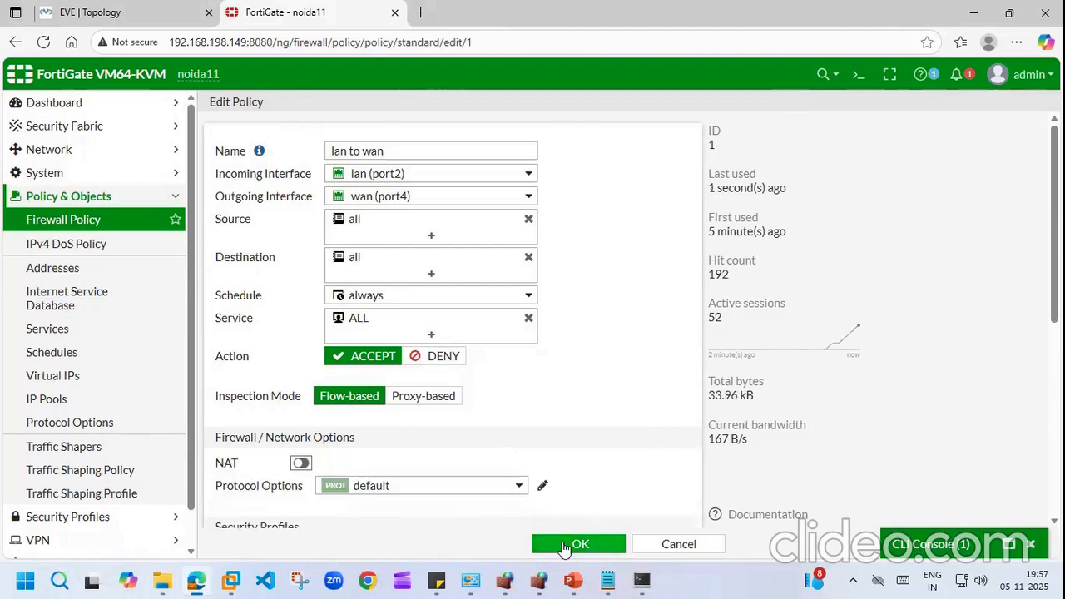
pyautogui.click(564, 545)
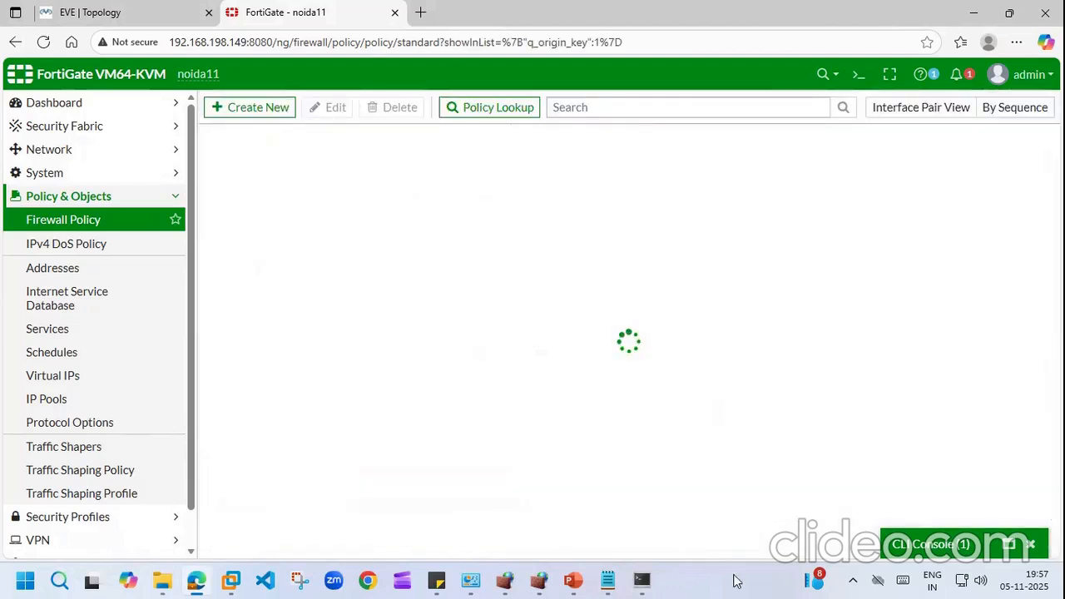
pyautogui.click(641, 580)
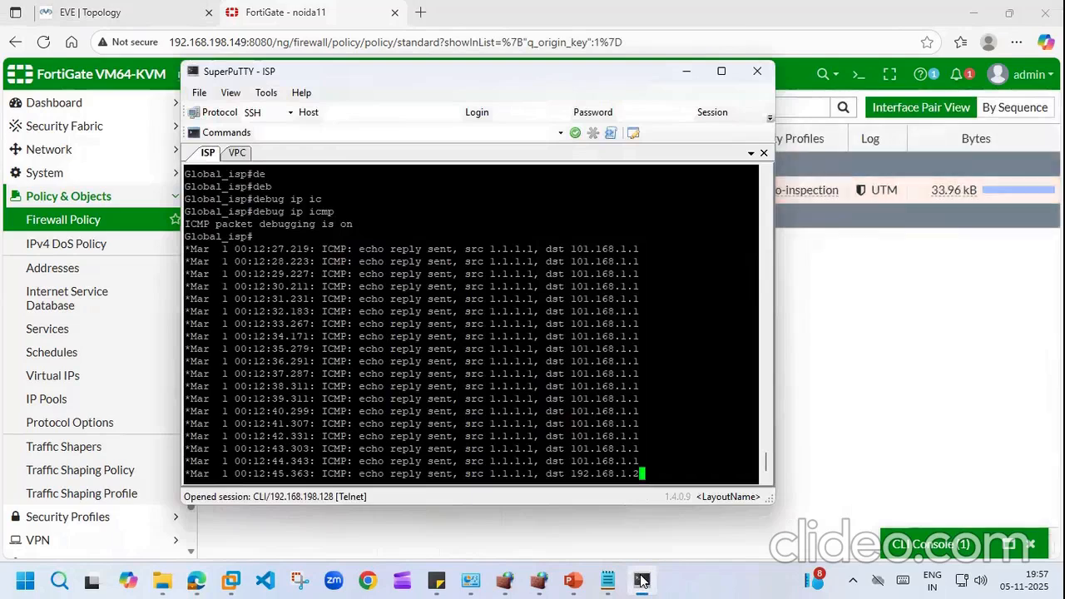
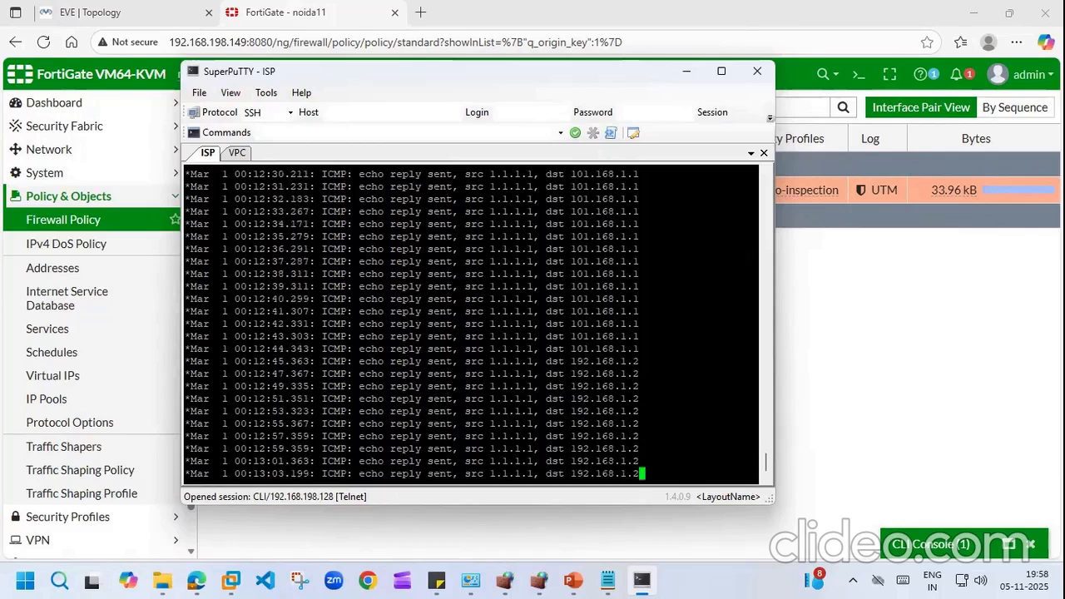
# Step: Enable NAT on the lan to wan policy, save it, and check the ISP router's ping debug
pyautogui.click(857, 377)
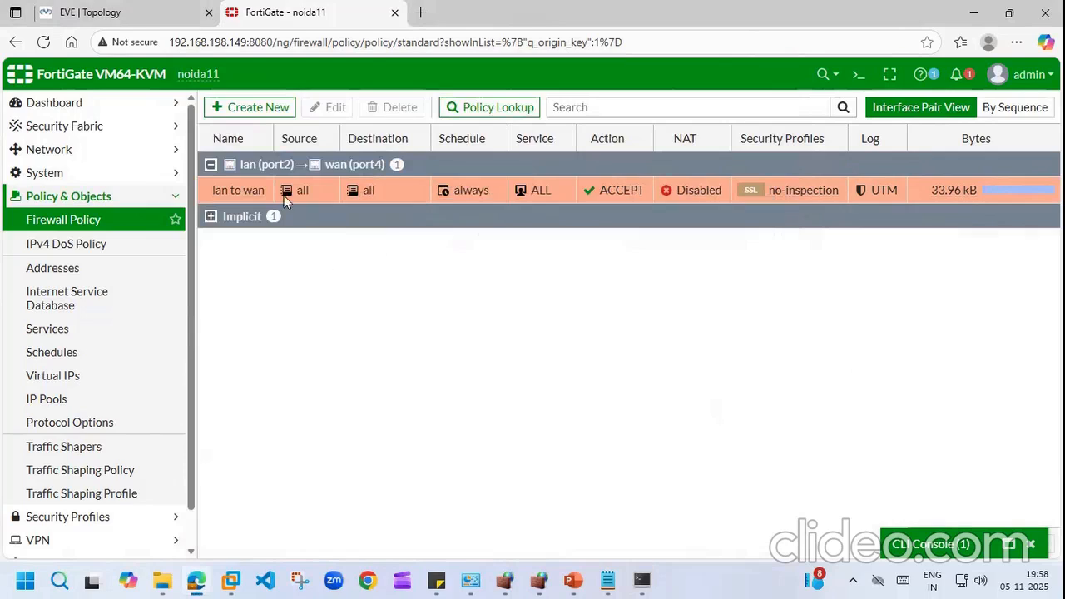
pyautogui.doubleClick(239, 190)
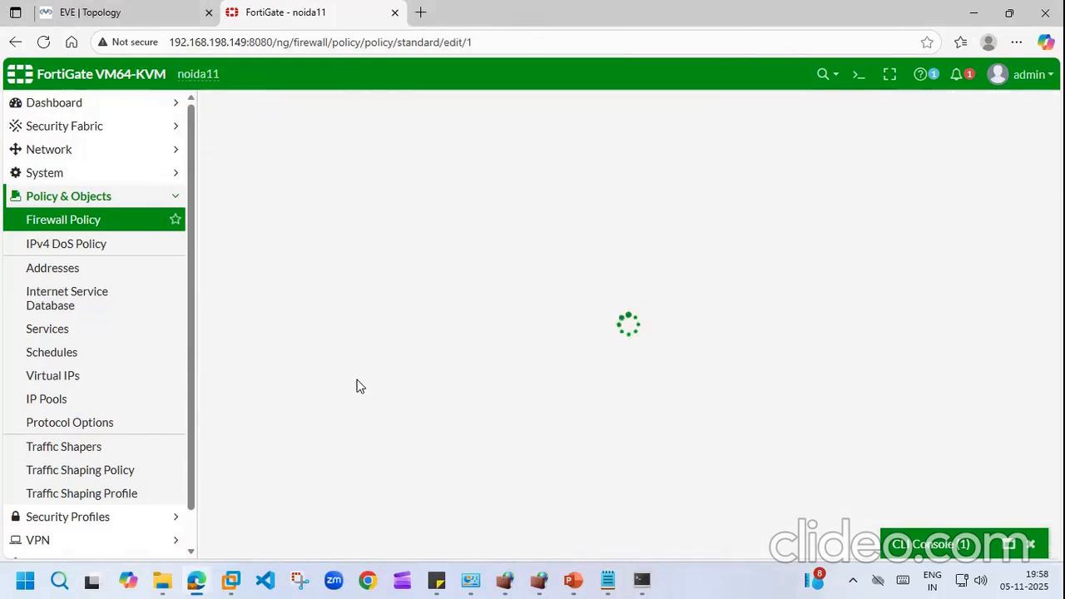
pyautogui.click(301, 463)
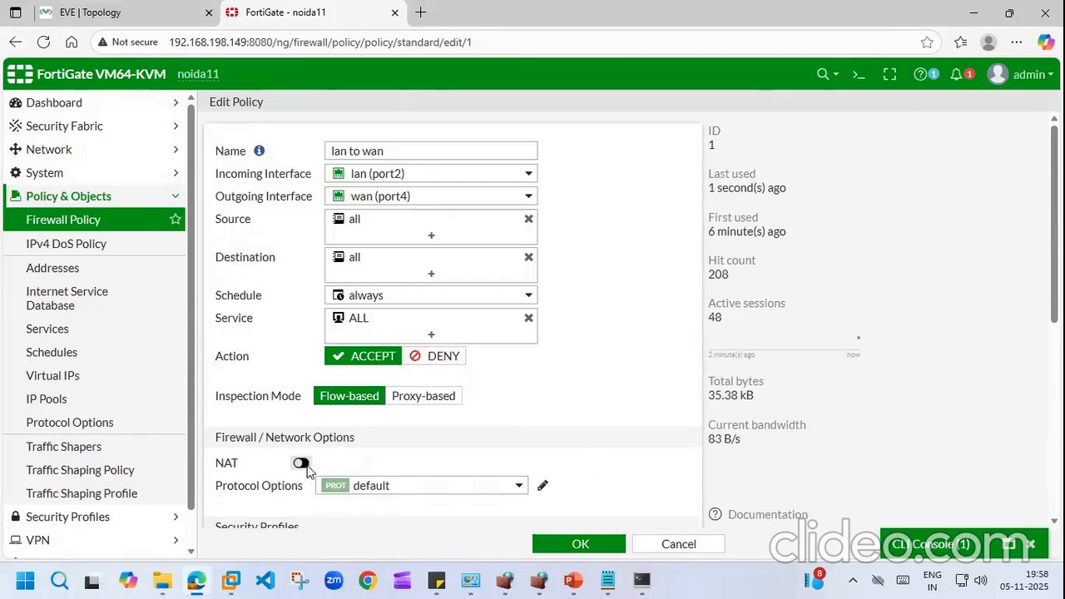
pyautogui.click(581, 544)
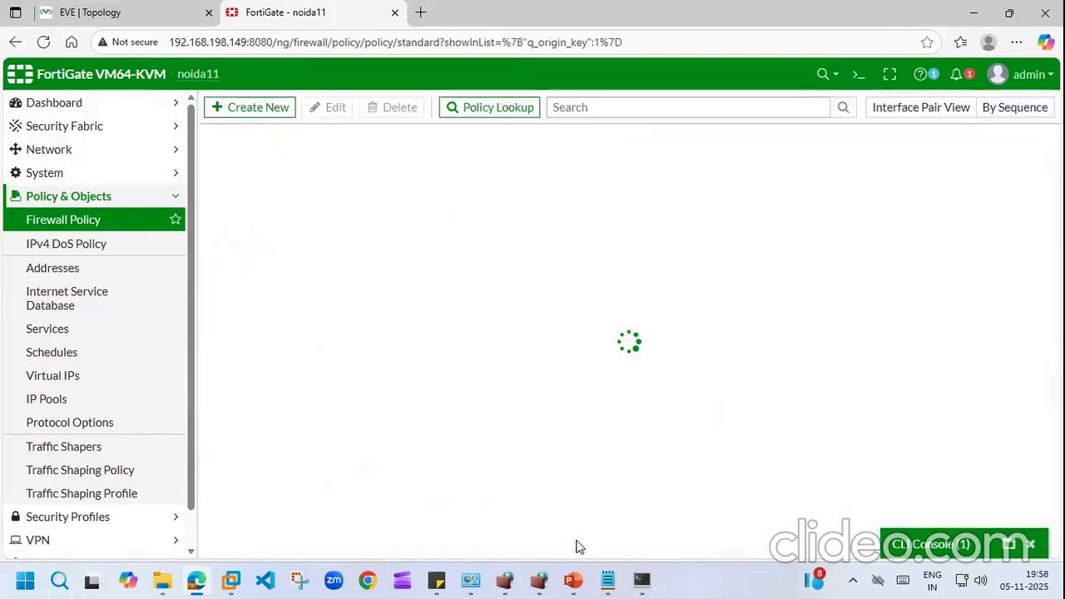
pyautogui.click(642, 580)
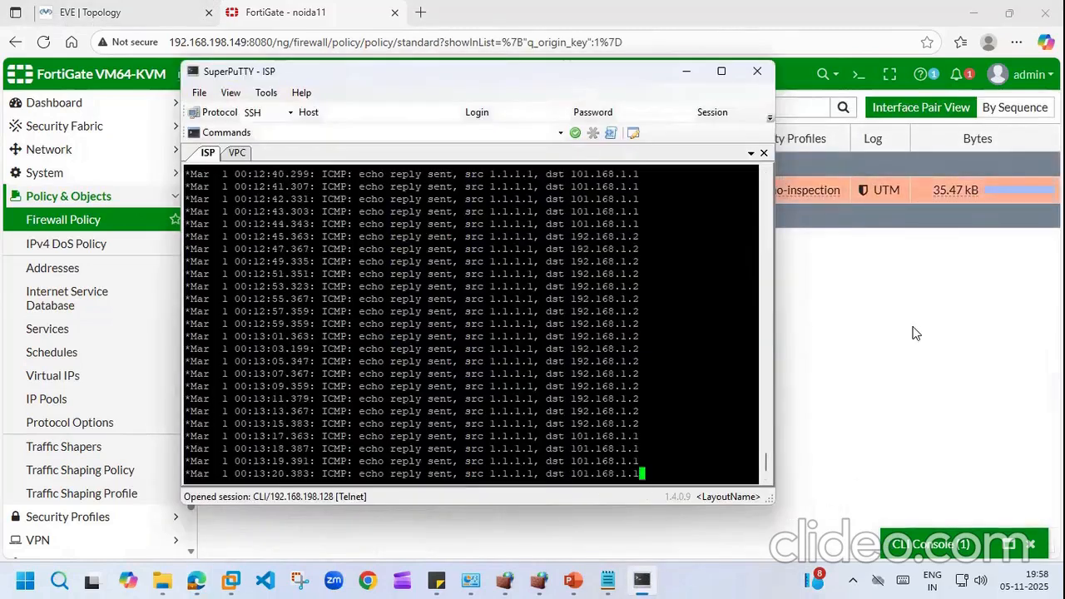
pyautogui.click(646, 580)
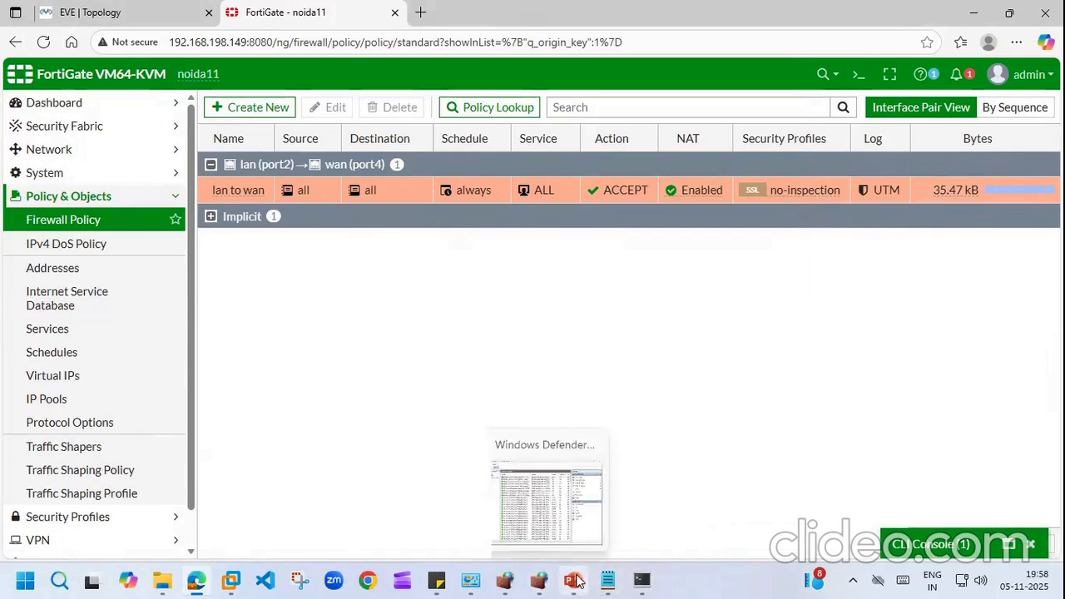
pyautogui.click(450, 580)
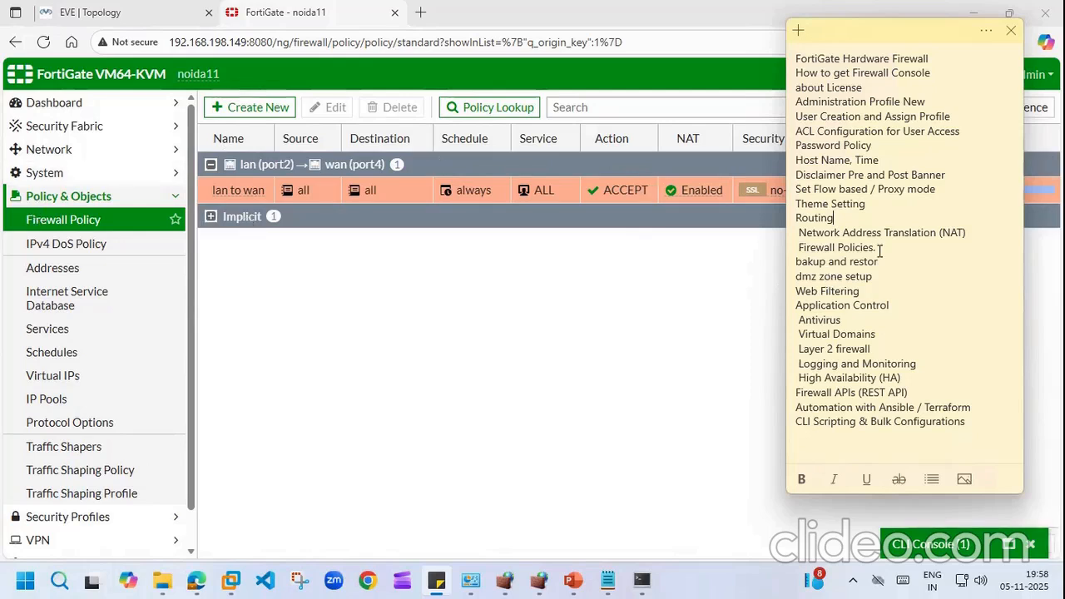
pyautogui.click(504, 318)
pyautogui.click(106, 220)
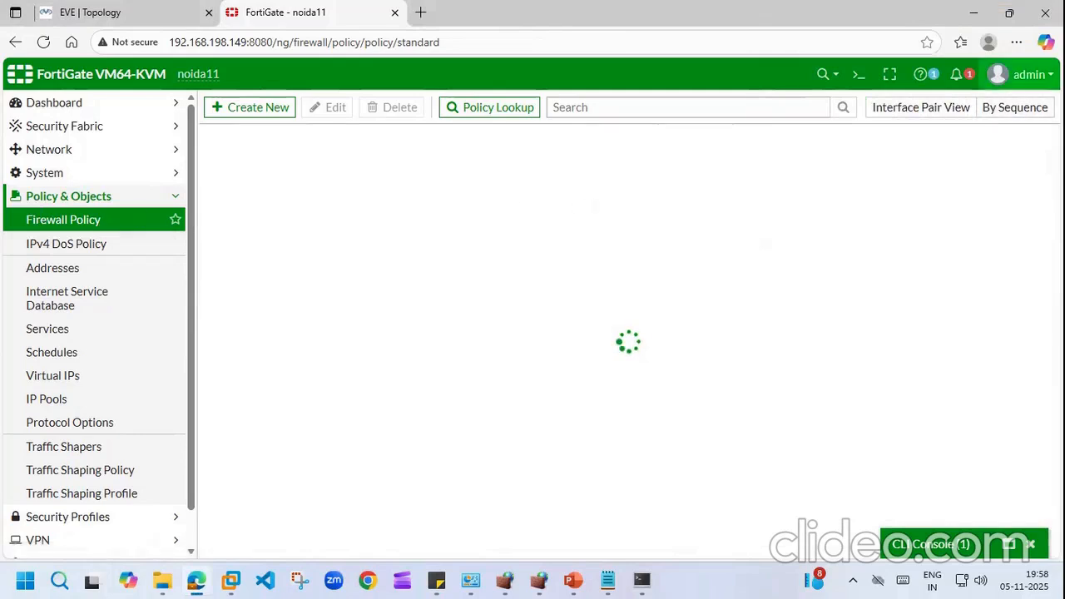
# Step: Back up the configuration to Local PC unencrypted, downloading noida11_6-4_1828_202511051959.conf
pyautogui.click(1022, 74)
pyautogui.moveTo(1020, 154)
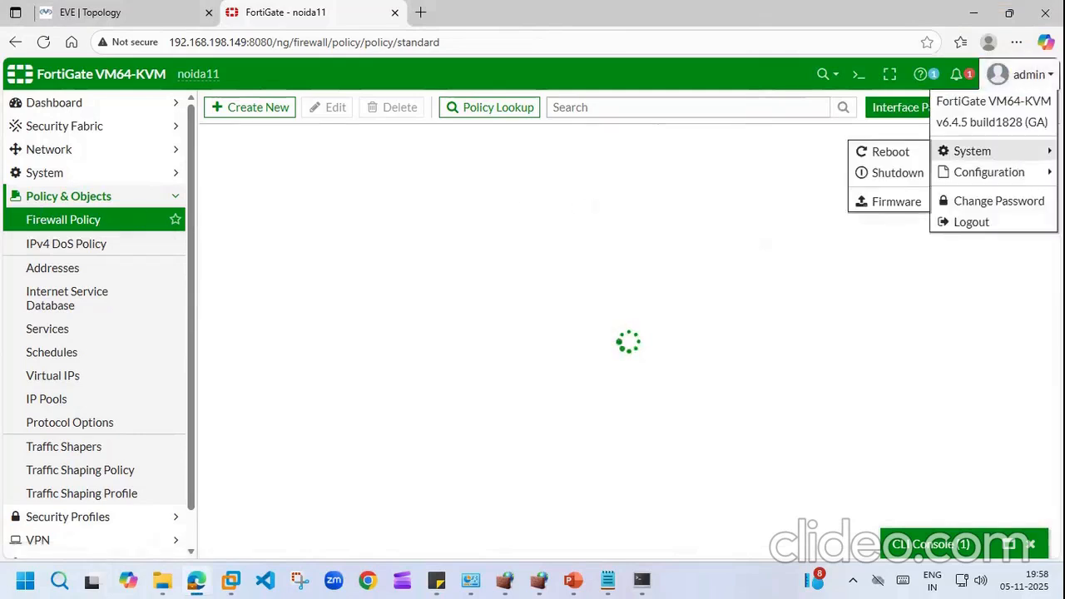
pyautogui.moveTo(989, 173)
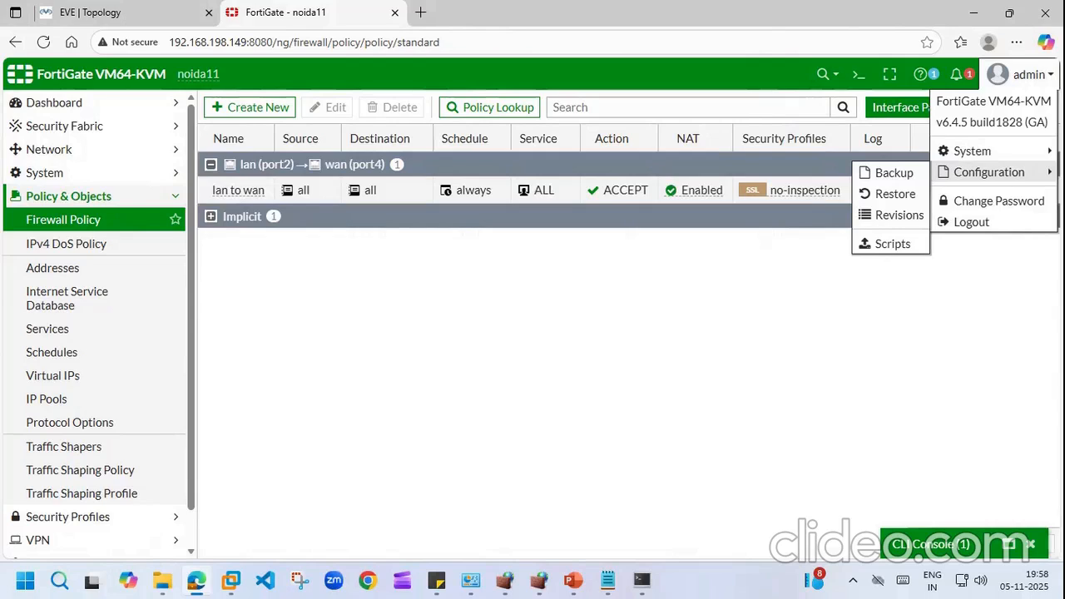
pyautogui.click(891, 172)
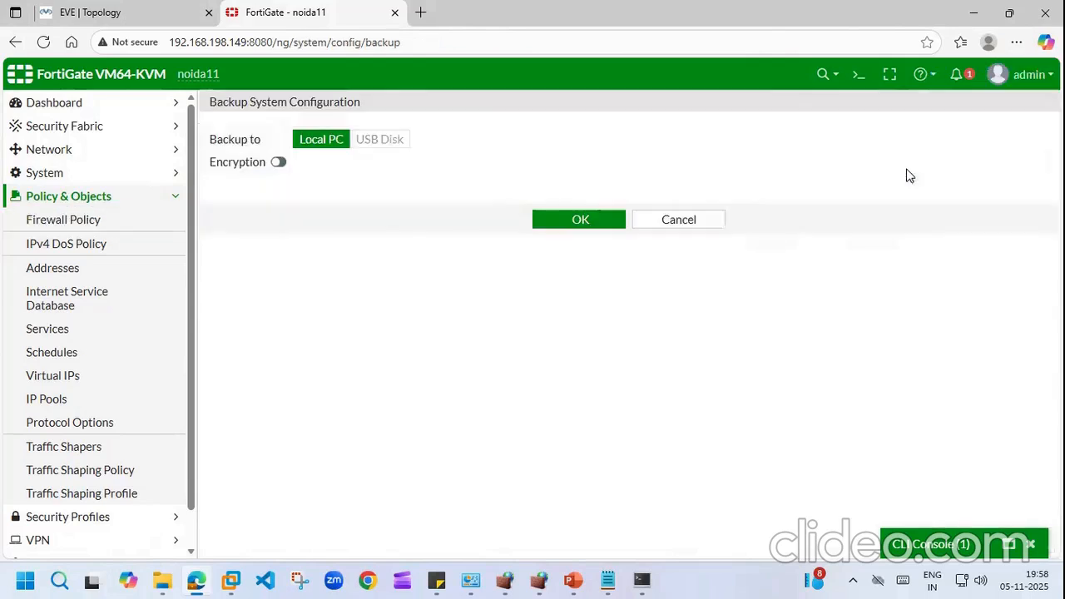
pyautogui.click(278, 162)
pyautogui.click(353, 181)
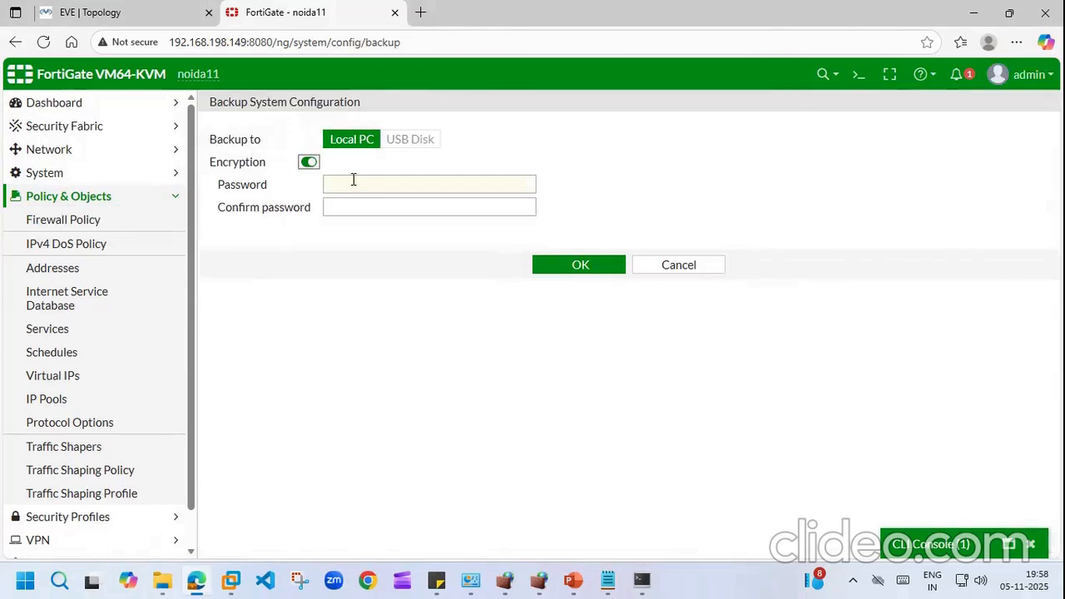
pyautogui.write('a')
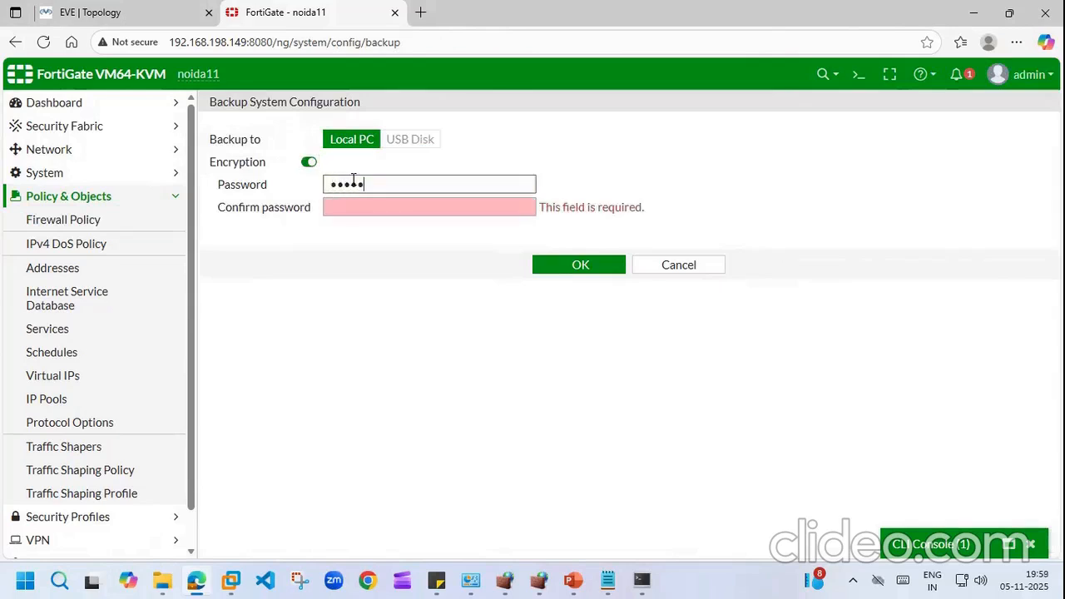
pyautogui.click(368, 208)
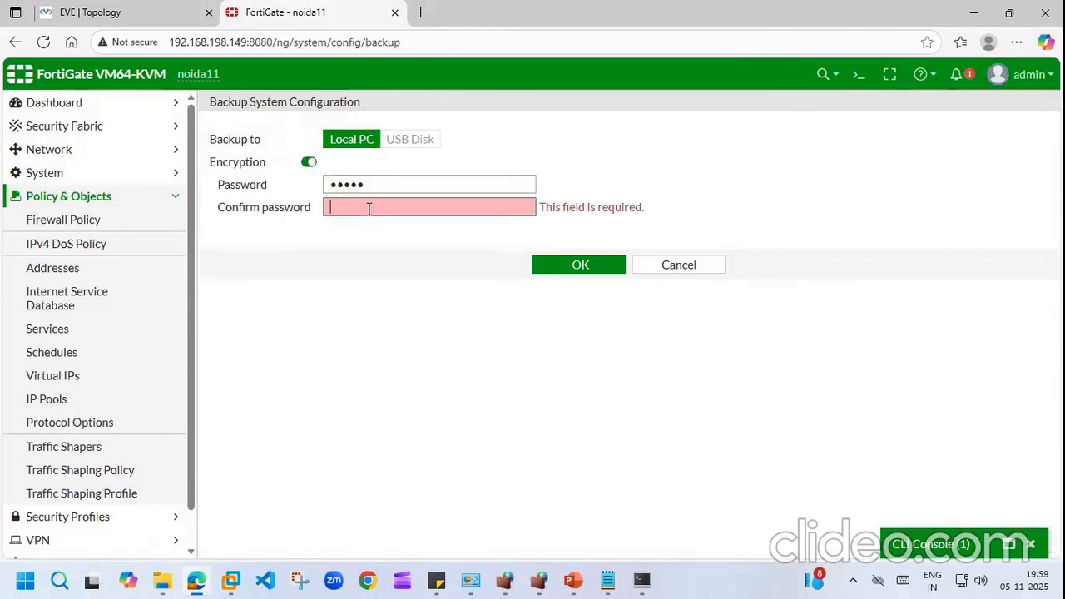
pyautogui.write('aaaaa')
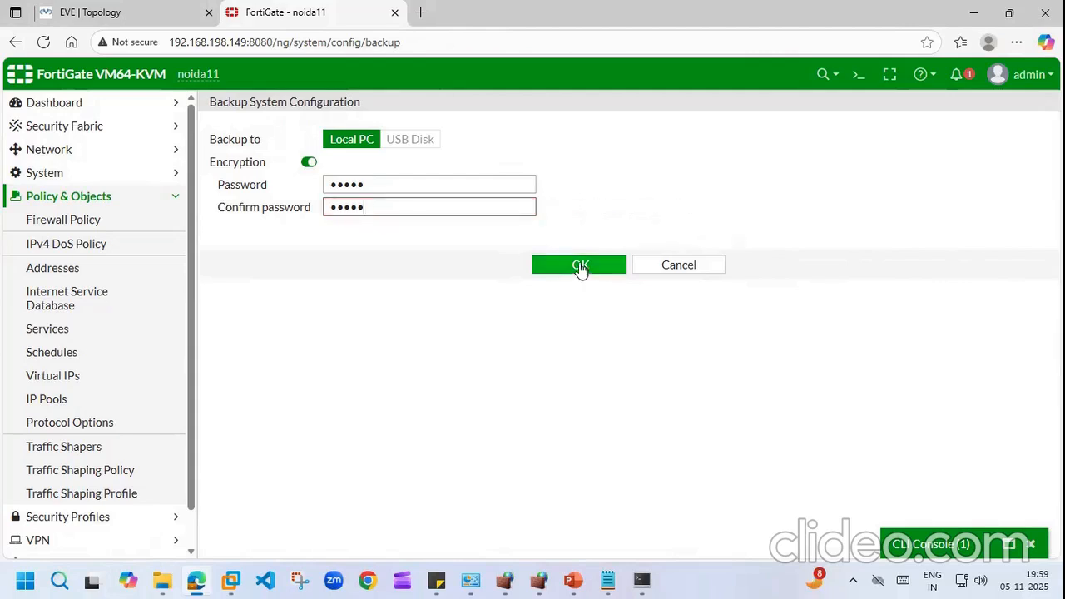
pyautogui.click(309, 162)
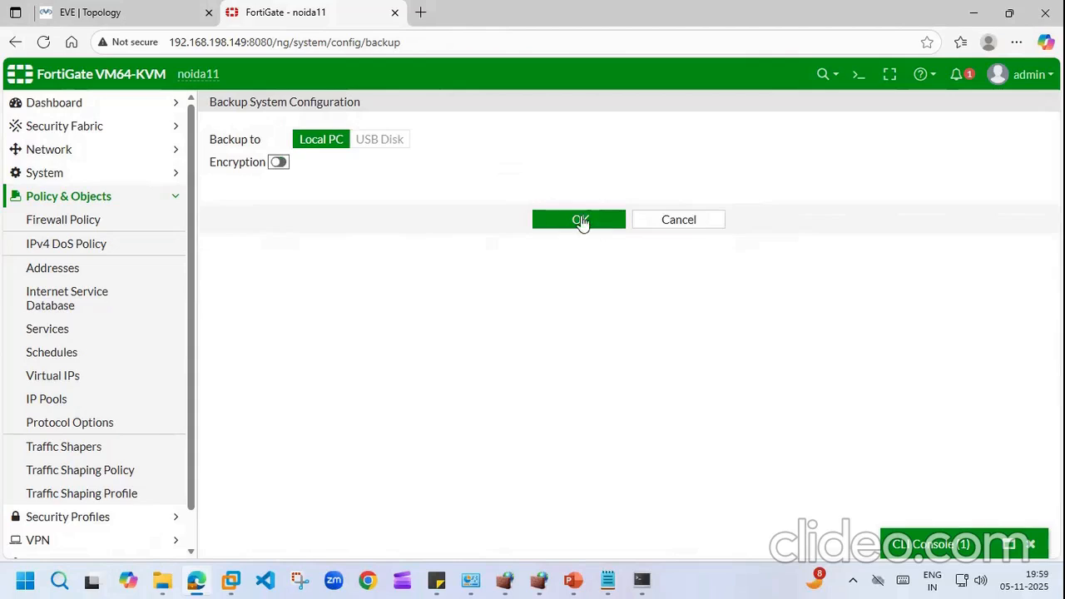
pyautogui.click(580, 221)
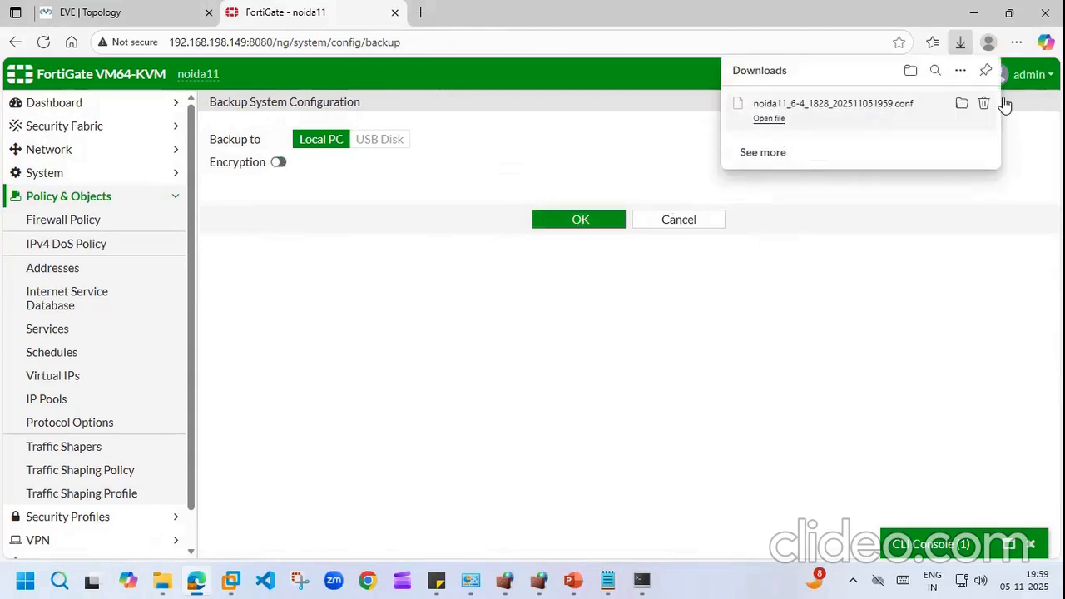
# Step: Show the new backup in Downloads and review its contents in Notepad
pyautogui.click(963, 105)
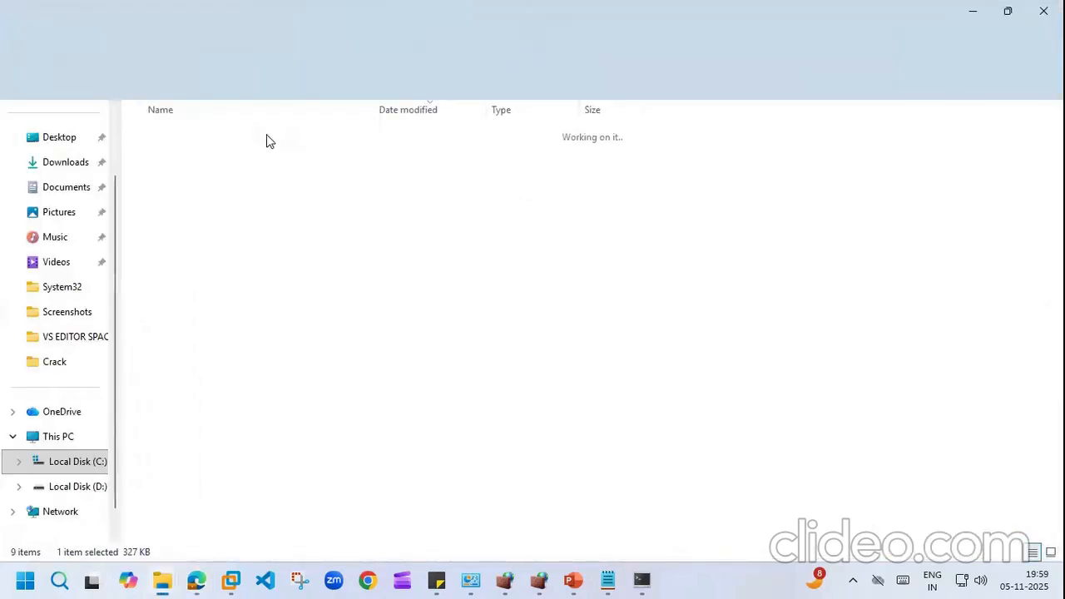
pyautogui.rightClick(205, 160)
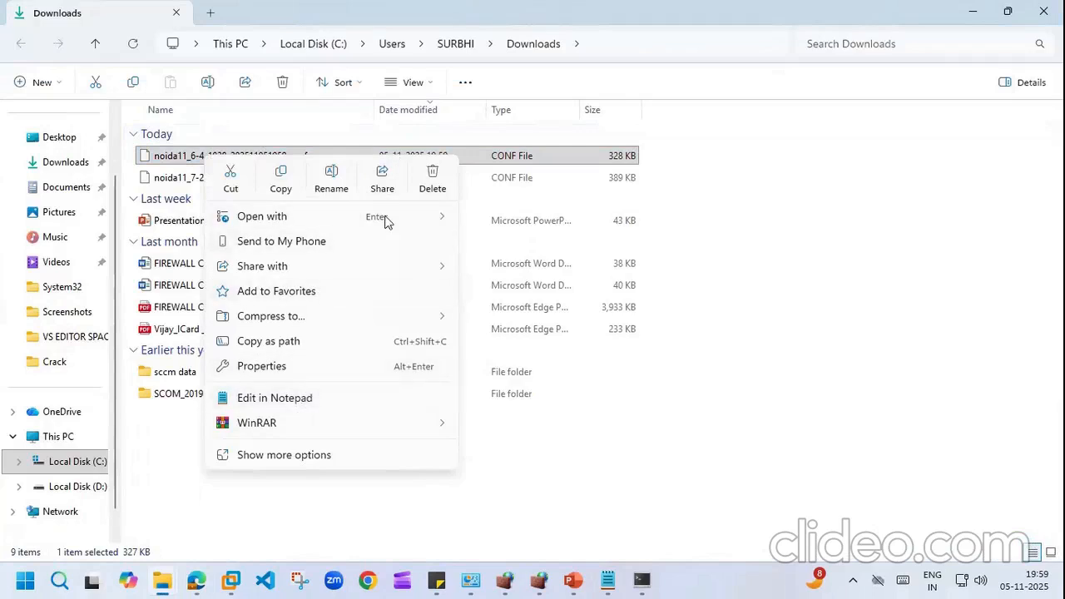
pyautogui.moveTo(433, 218)
pyautogui.click(509, 220)
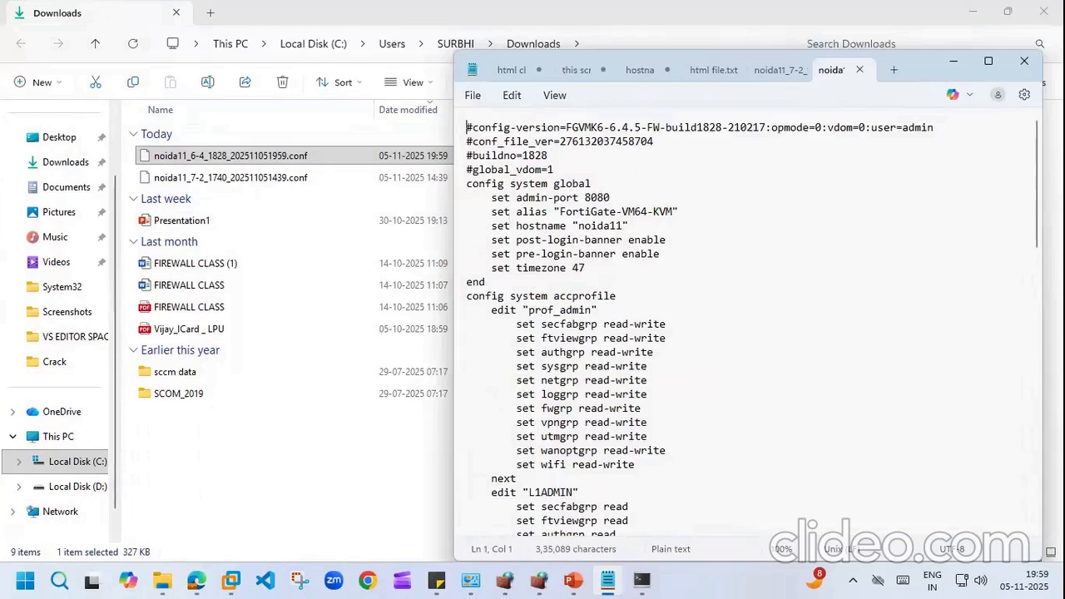
pyautogui.scroll(-20, 1032, 259)
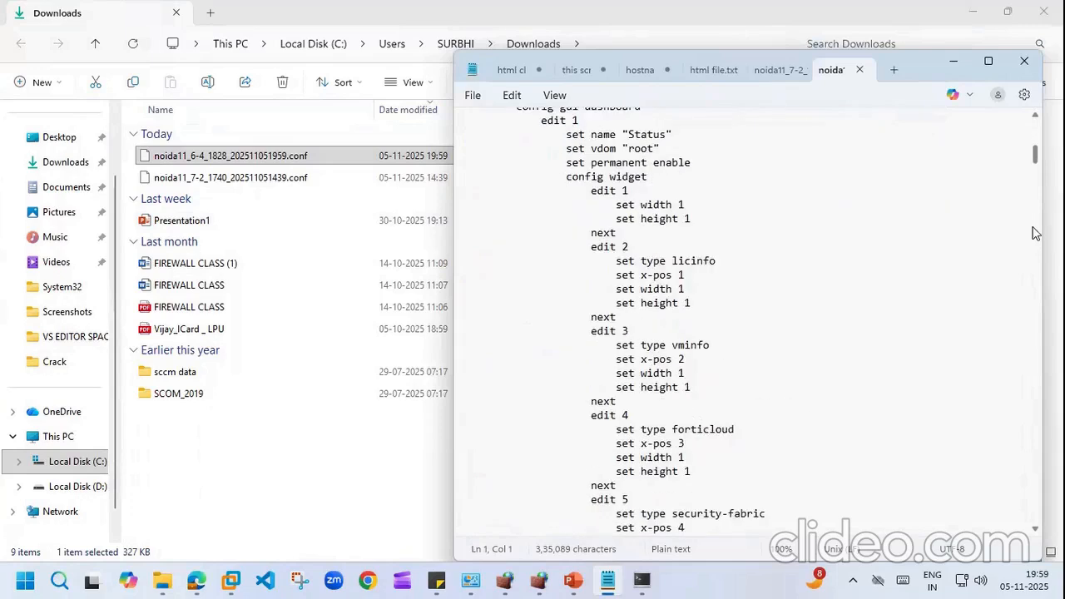
pyautogui.scroll(-20, 1033, 258)
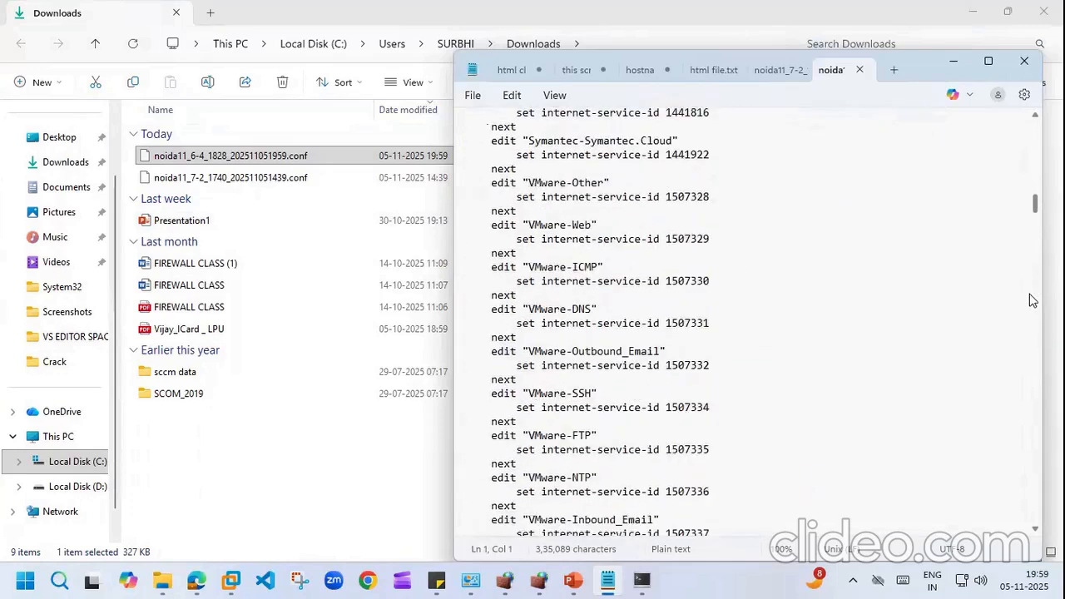
pyautogui.hotkey('ctrl', 'Home')
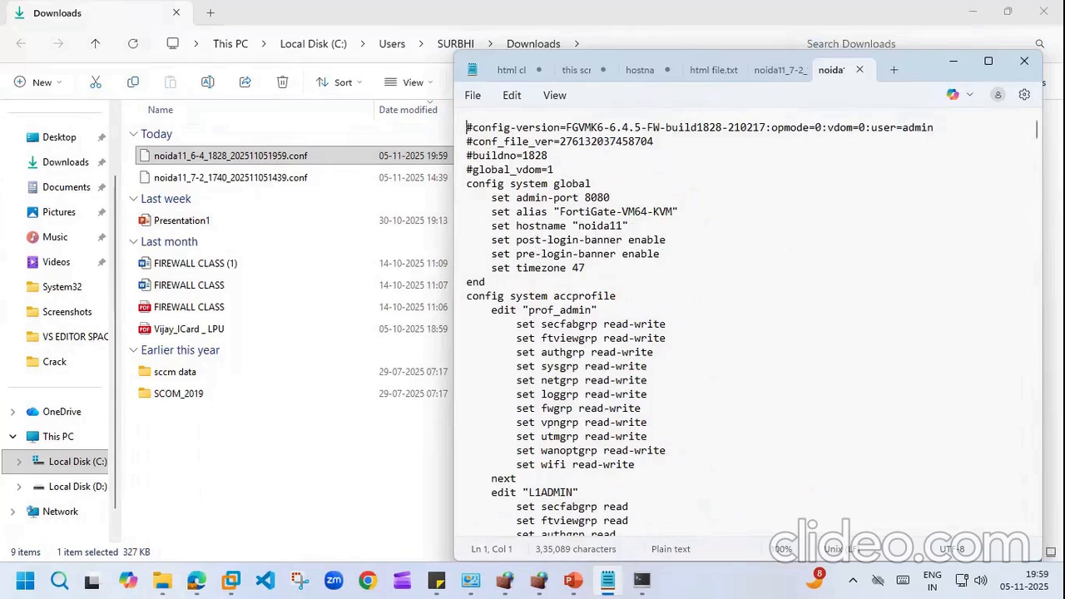
pyautogui.scroll(-20, 749, 325)
pyautogui.moveTo(1035, 139)
pyautogui.mouseDown()
pyautogui.moveTo(1035, 185)
pyautogui.moveTo(1036, 129)
pyautogui.mouseUp()
# Step: Close the config tabs in Notepad and delete noida11_7-2_1740_202511051439.conf from Downloads
pyautogui.click(860, 71)
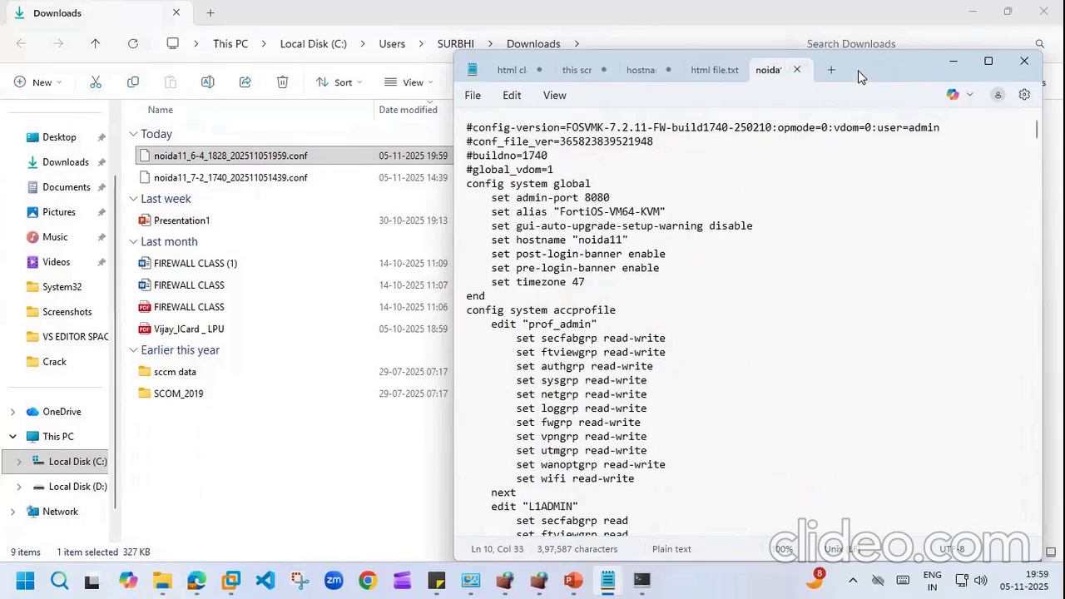
pyautogui.click(798, 71)
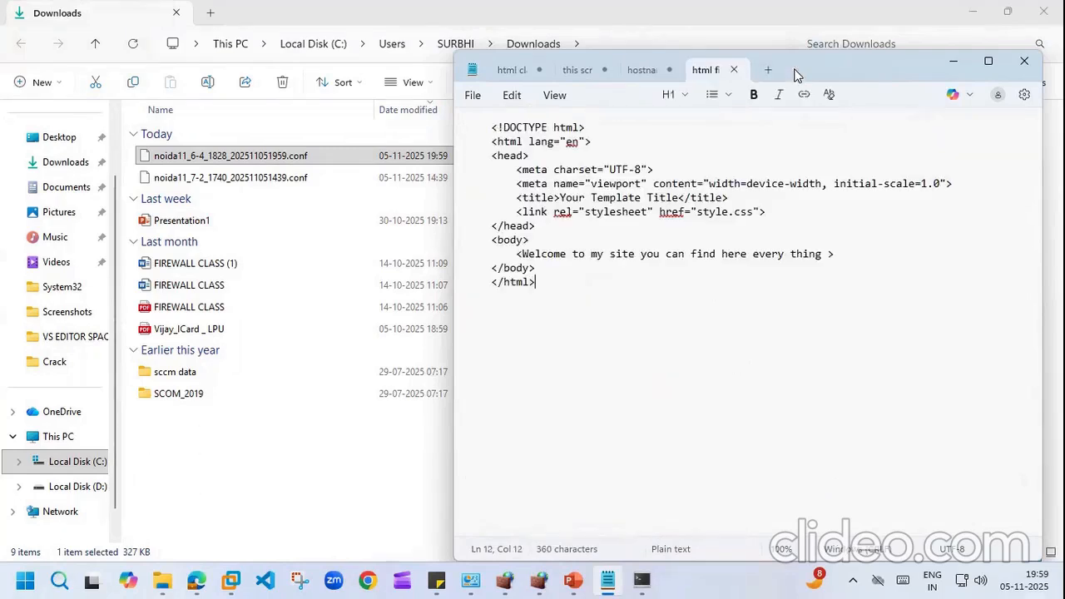
pyautogui.click(668, 70)
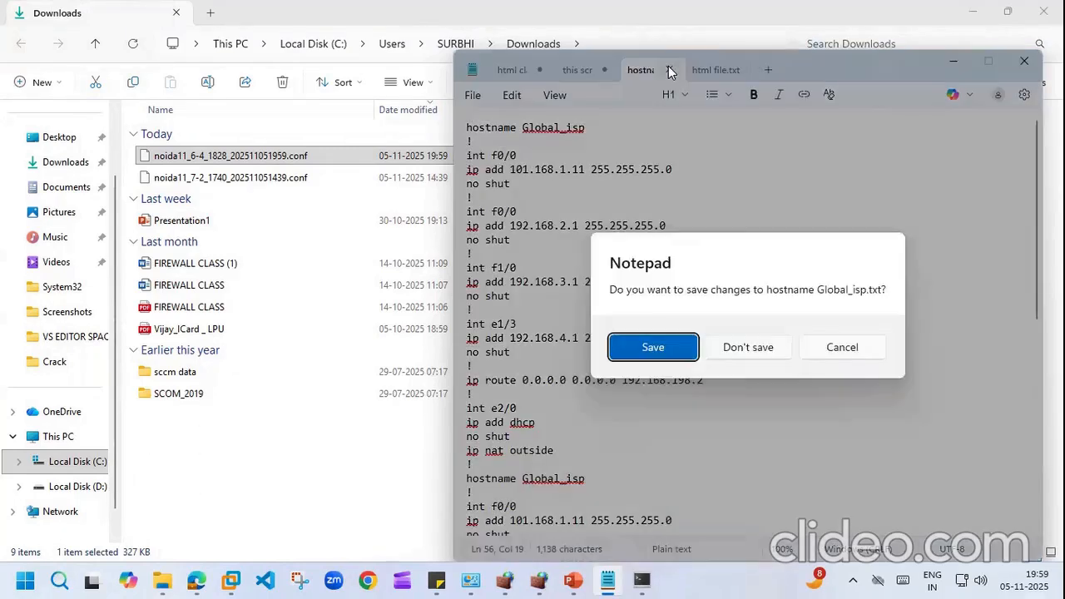
pyautogui.click(854, 346)
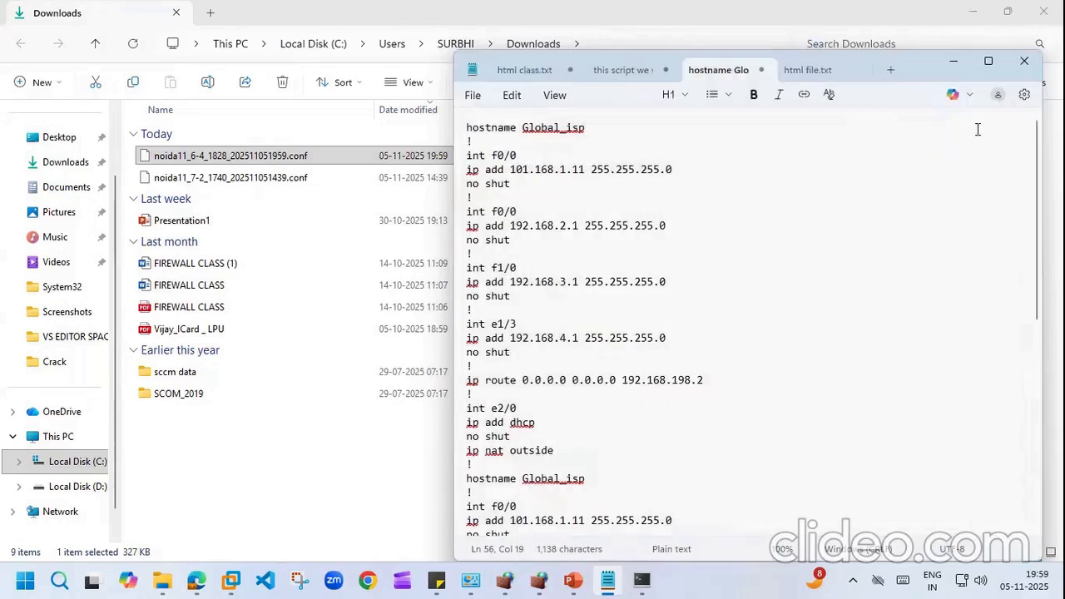
pyautogui.click(957, 61)
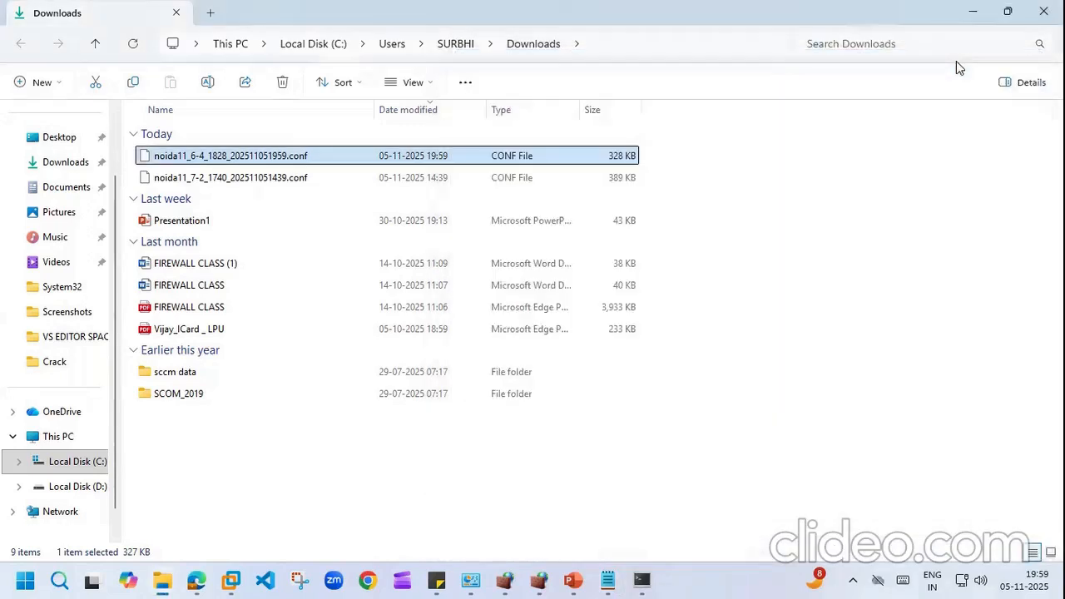
pyautogui.click(263, 179)
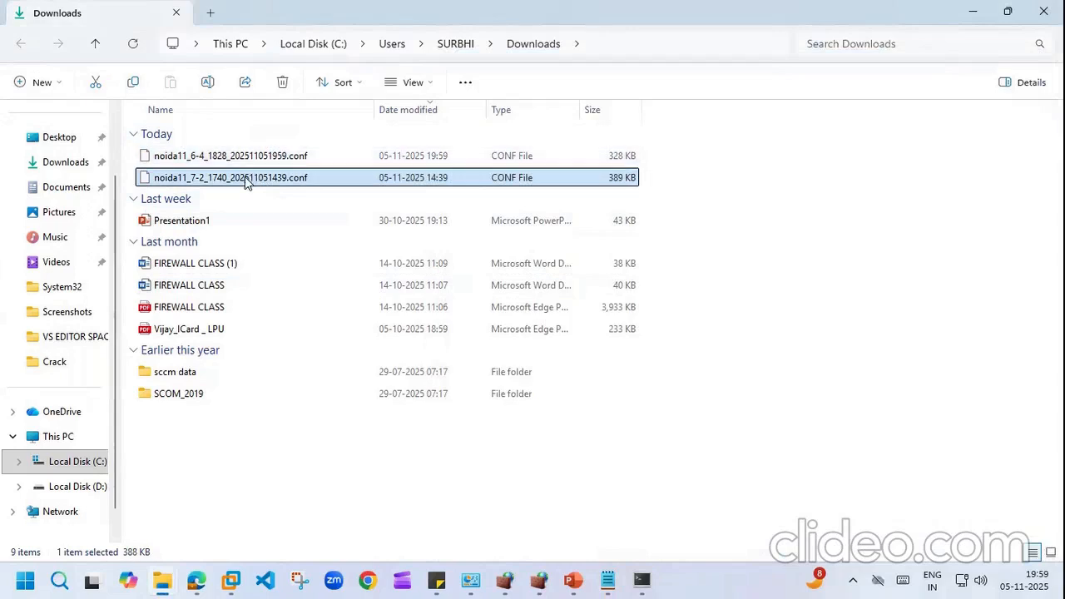
pyautogui.click(283, 81)
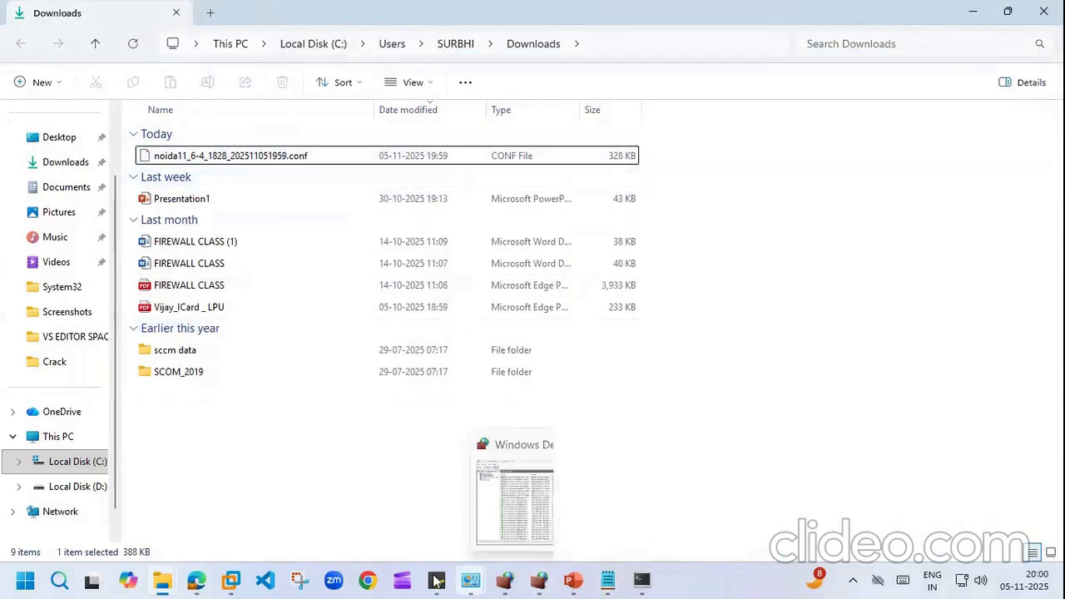
# Step: Download a password-encrypted Local PC backup, noida11_6-4_1828_202511052000.conf, and show it in Downloads
pyautogui.click(196, 580)
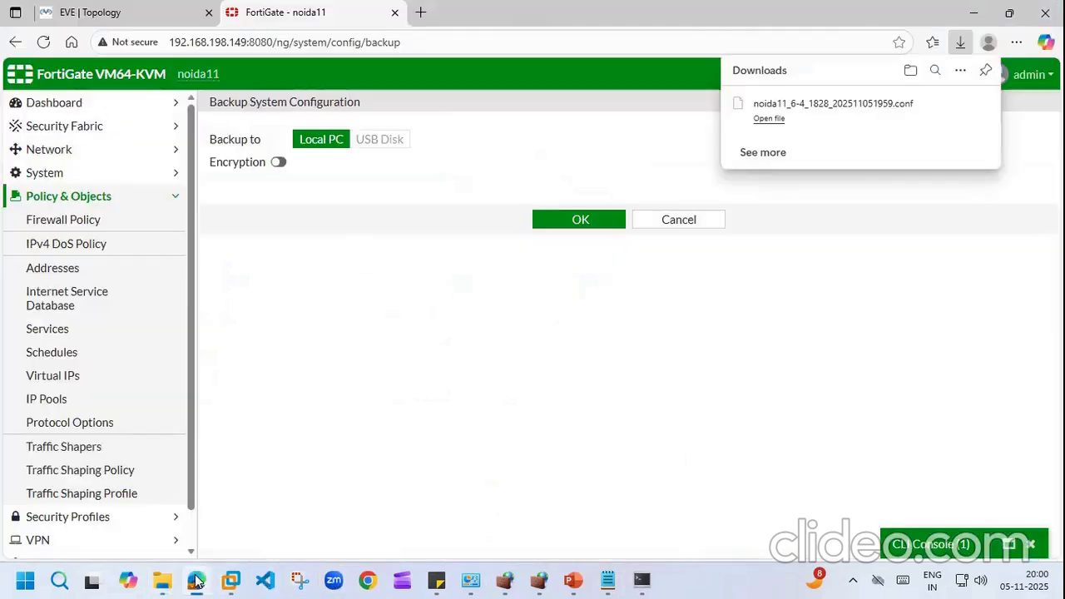
pyautogui.click(278, 162)
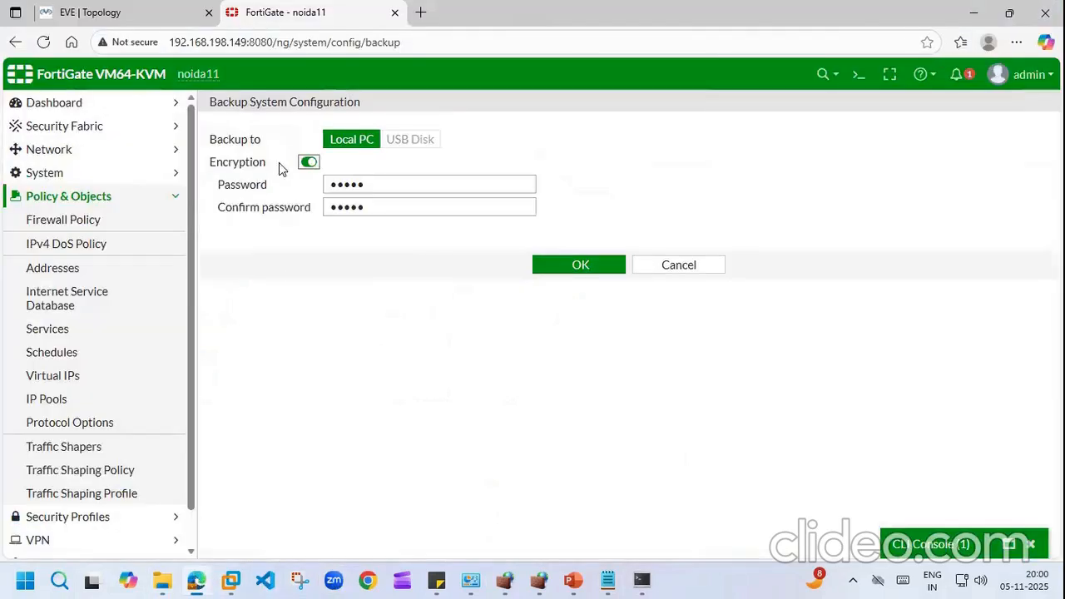
pyautogui.click(581, 267)
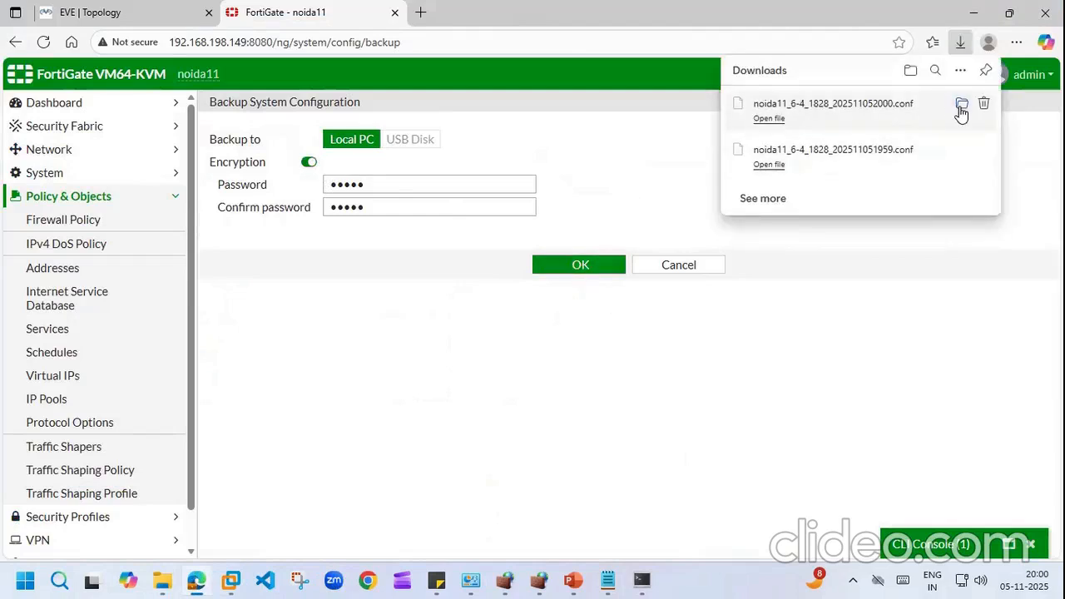
pyautogui.click(962, 104)
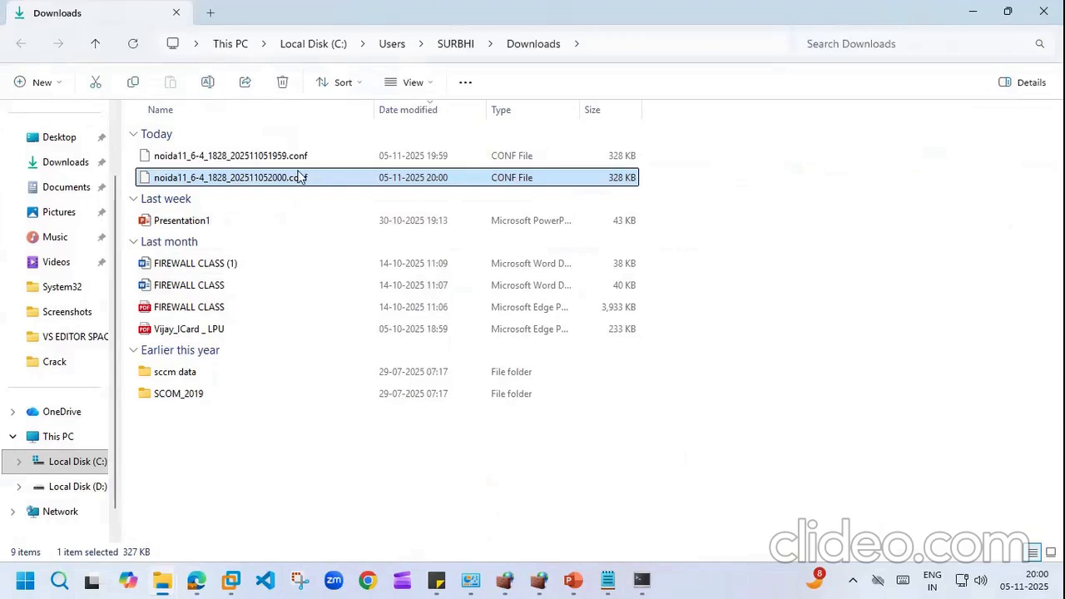
# Step: Open noida11_6-4_1828_202511052000.conf in Notepad, then return to the Downloads folder
pyautogui.click(253, 160)
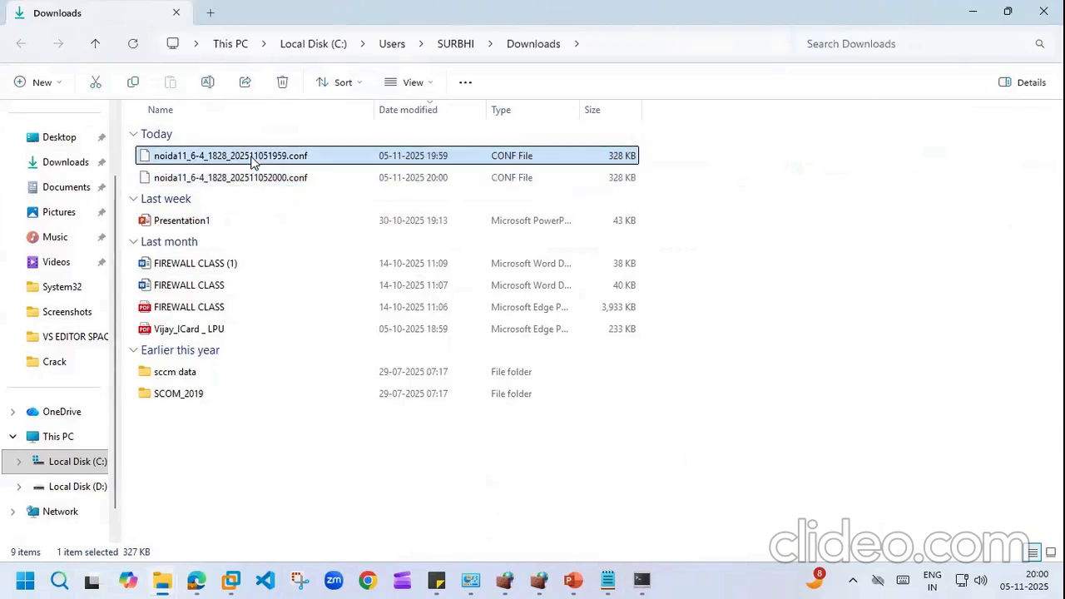
pyautogui.click(255, 178)
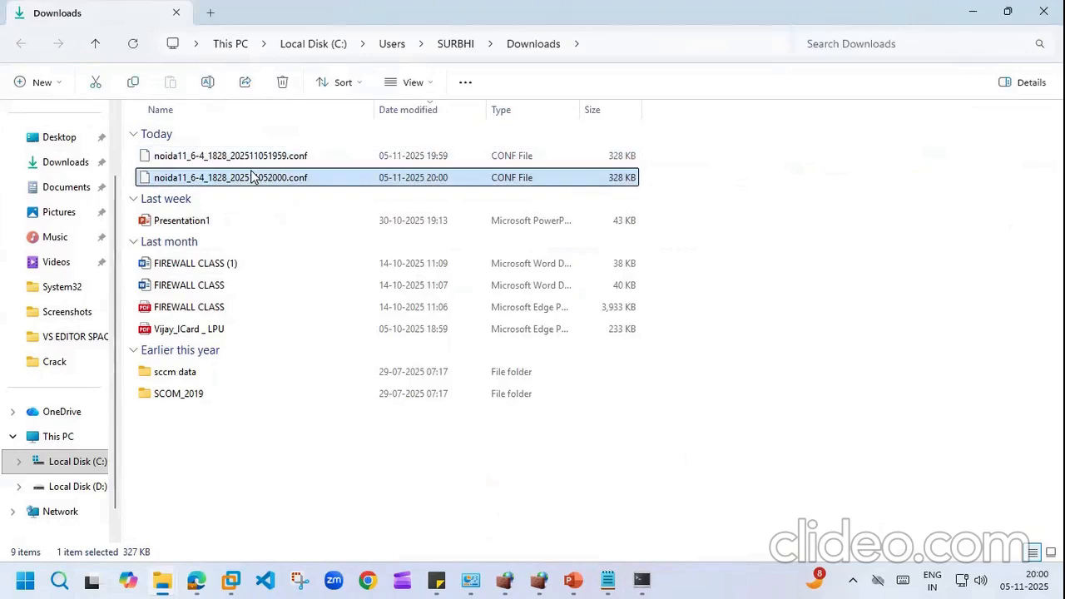
pyautogui.rightClick(253, 175)
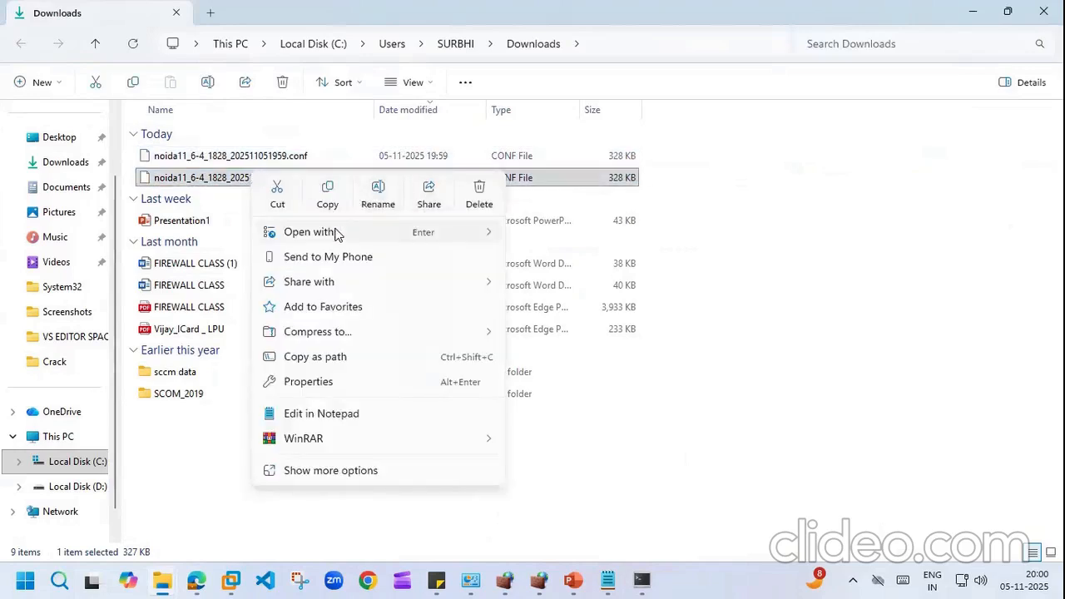
pyautogui.moveTo(337, 233)
pyautogui.click(554, 234)
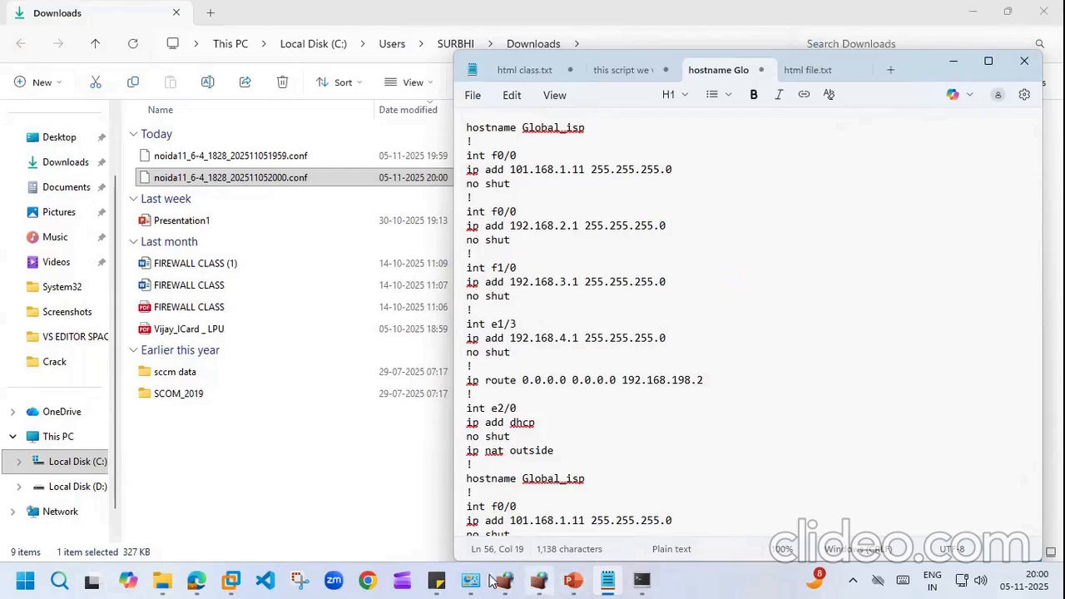
pyautogui.click(434, 580)
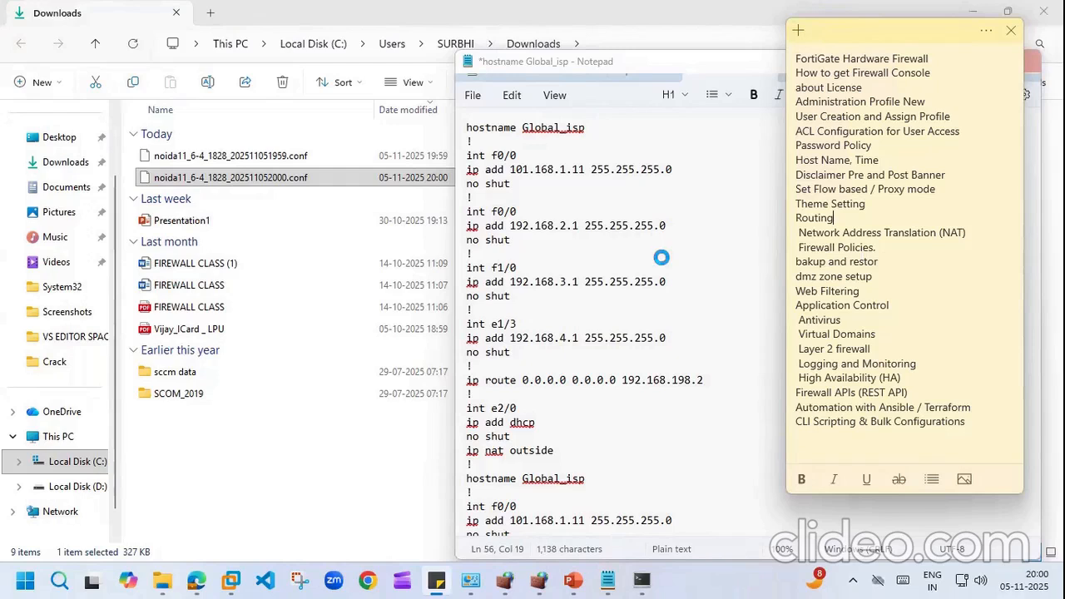
pyautogui.click(663, 165)
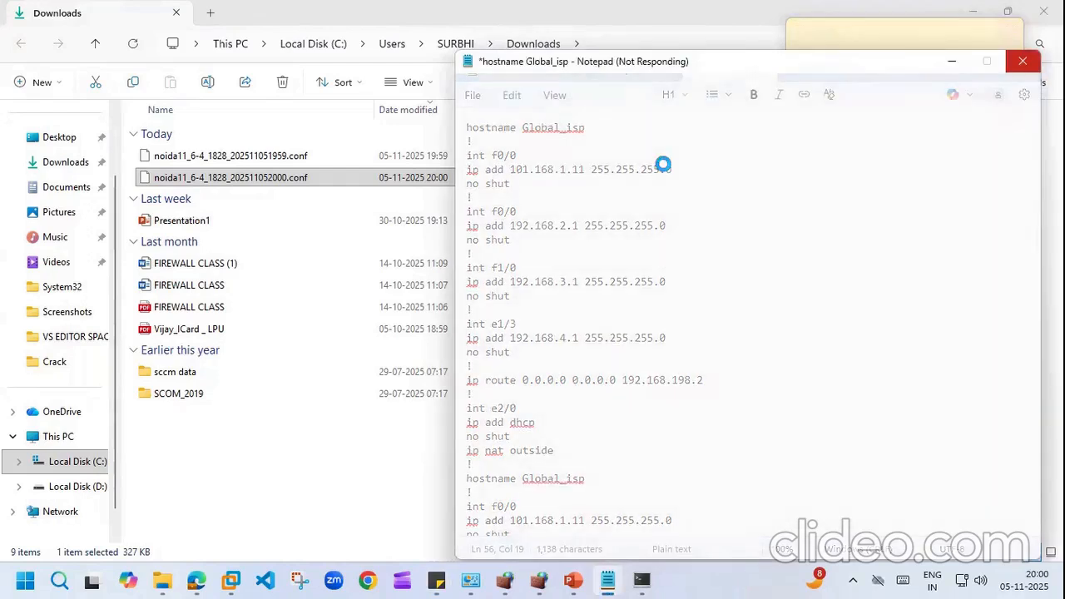
pyautogui.click(291, 503)
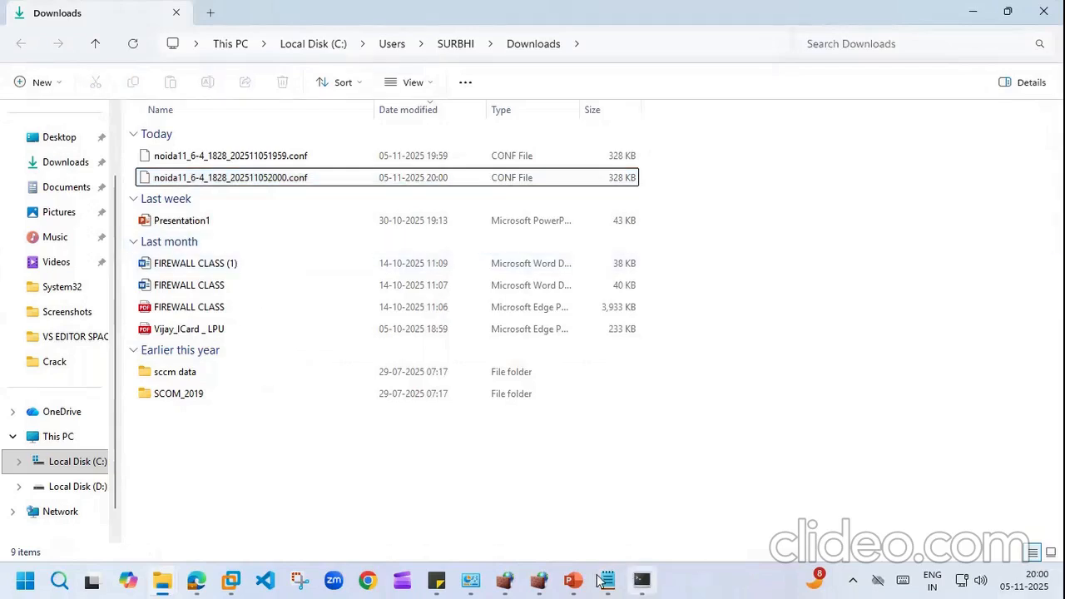
# Step: Return to the FortiGate Backup System Configuration page and expand the admin menu's System submenu
pyautogui.click(206, 580)
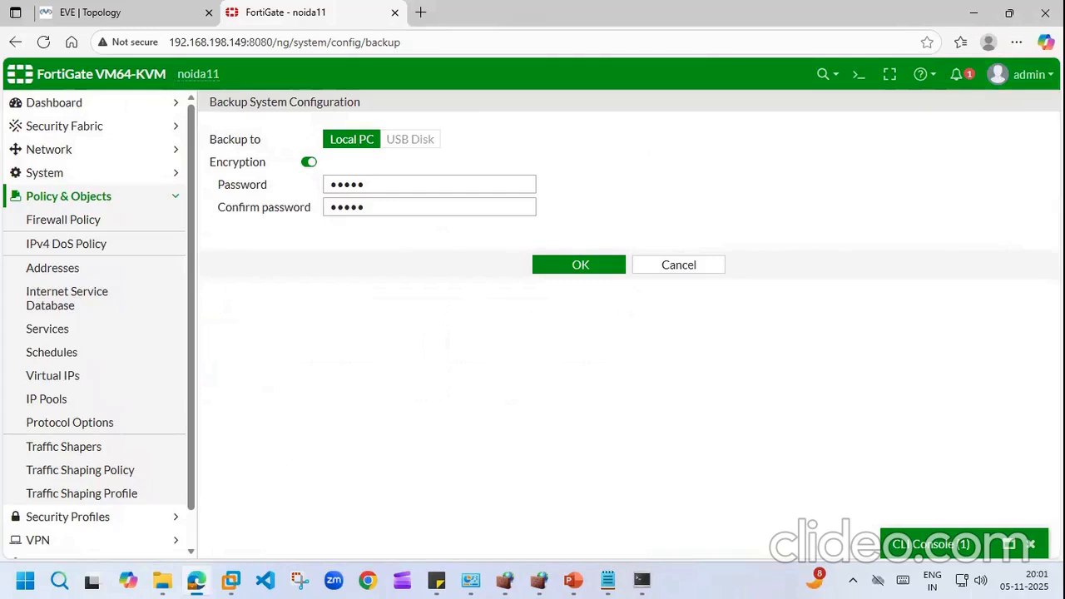
pyautogui.click(1022, 74)
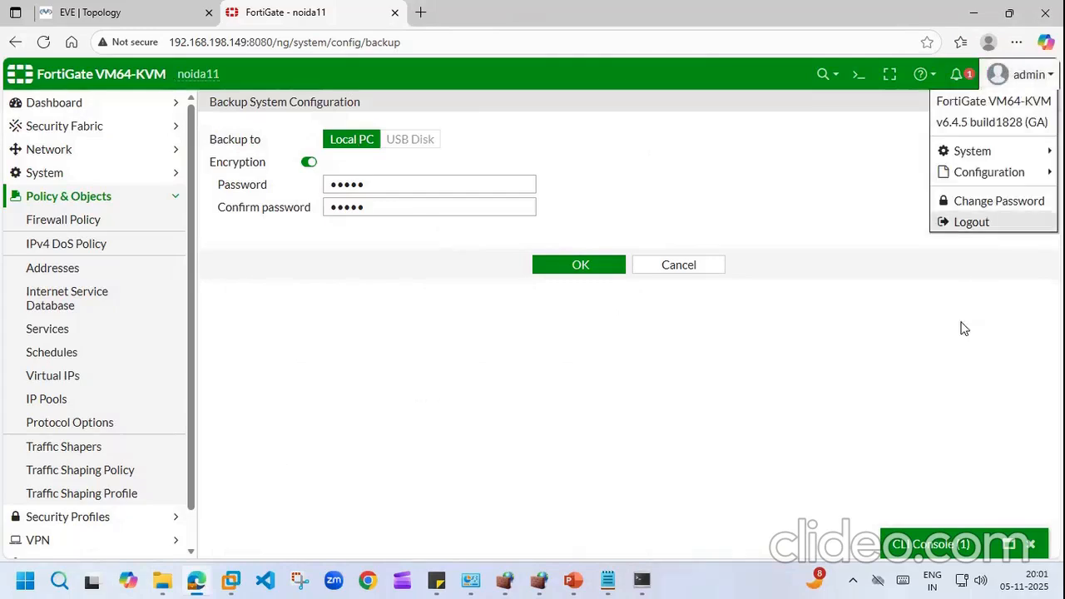
pyautogui.moveTo(1039, 155)
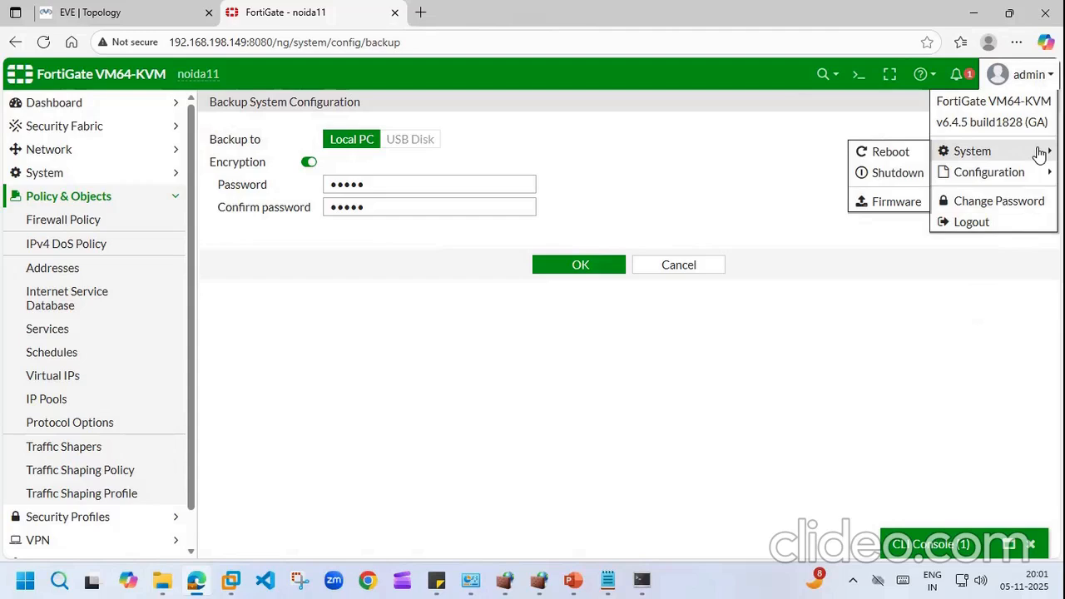
# Step: Open a SuperPuTTY console to the Fortinet node from the EVE topology
pyautogui.moveTo(1016, 185)
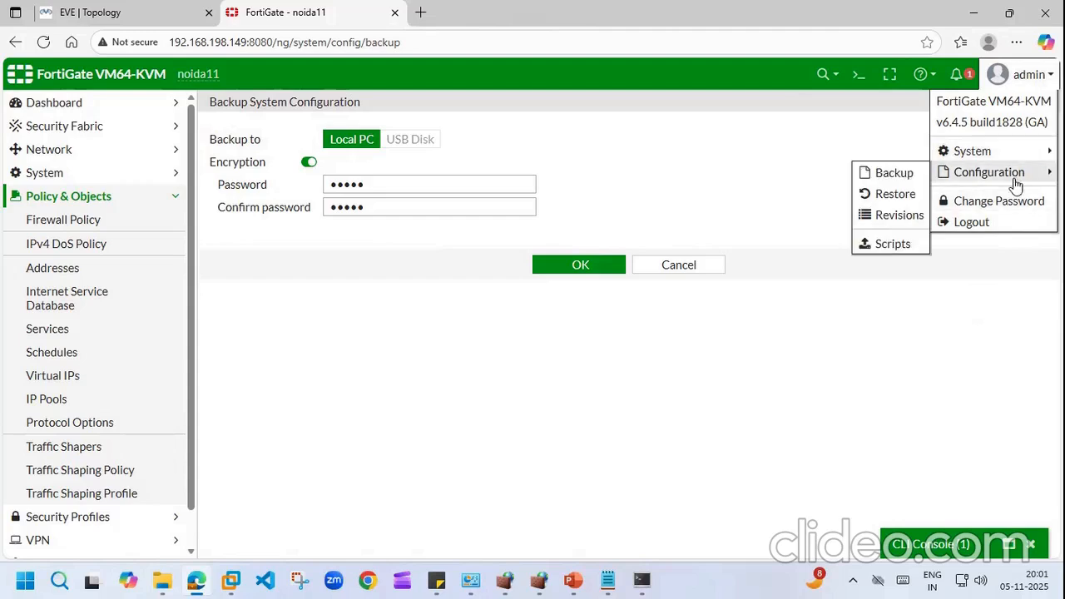
pyautogui.click(640, 580)
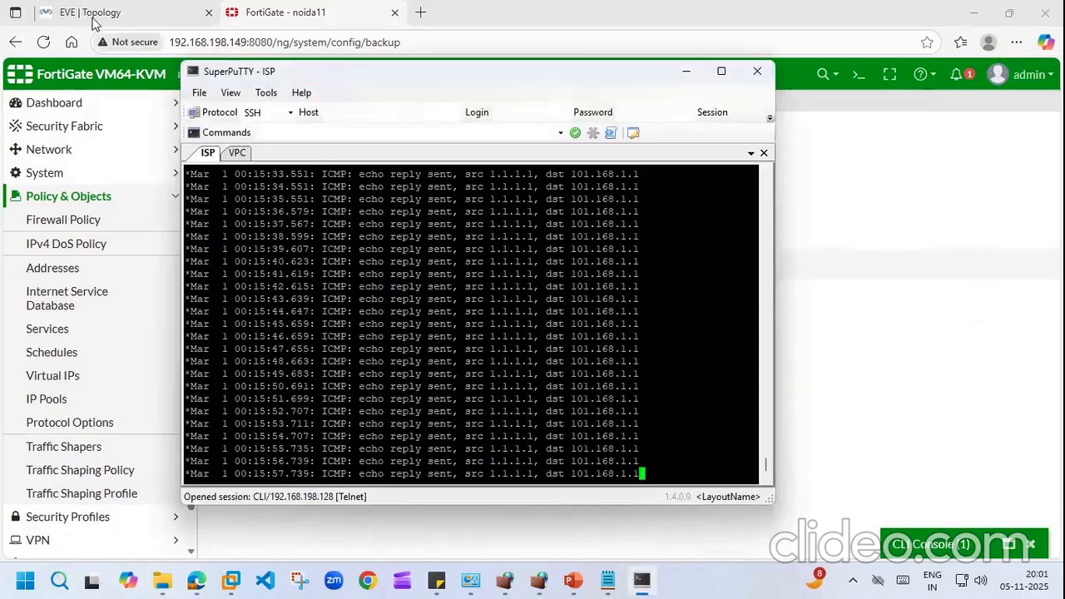
pyautogui.click(167, 12)
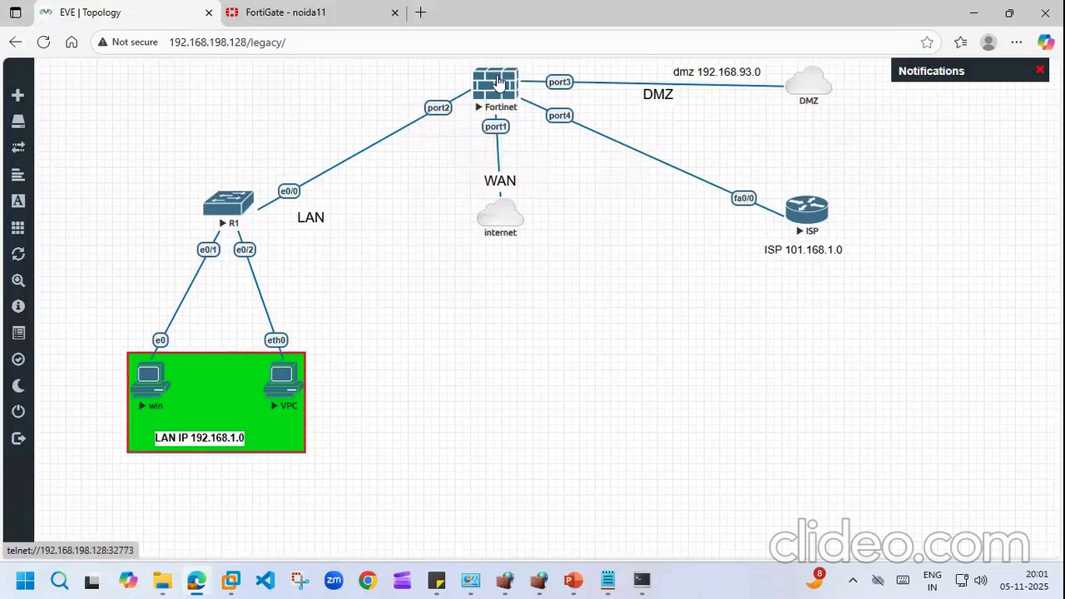
pyautogui.click(498, 84)
pyautogui.click(607, 127)
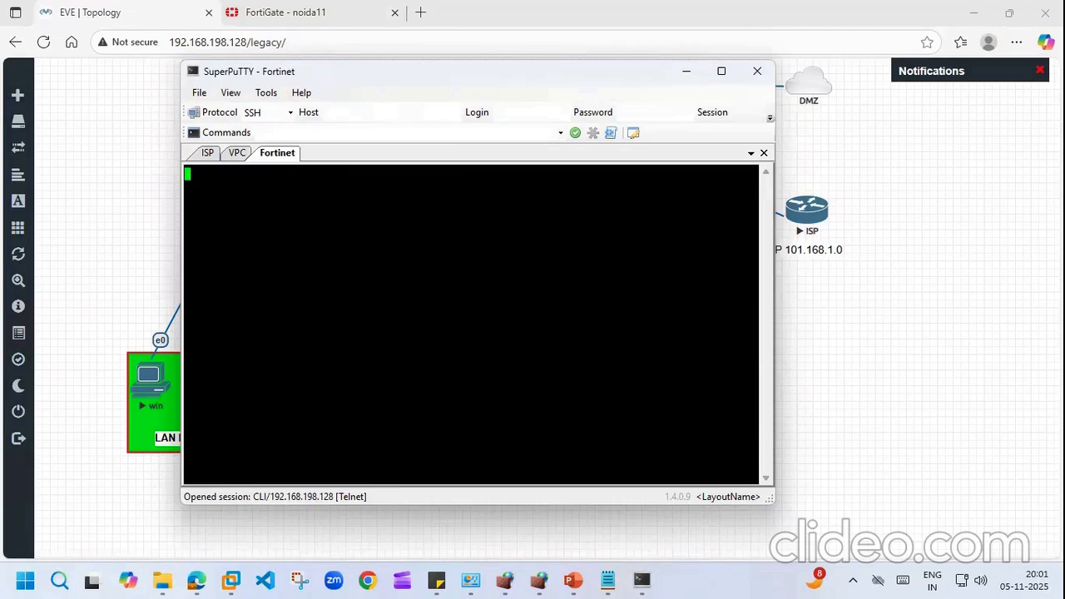
# Step: Accept the pre-login warning banner with 'a', enter the admin login name, and keep SuperPuTTY open
pyautogui.press('Return')
pyautogui.press('Return')
pyautogui.press('Return')
pyautogui.press('Return')
pyautogui.press('Return')
pyautogui.press('Return')
pyautogui.write('en')
pyautogui.press('Return')
pyautogui.press('Return')
pyautogui.press('Return')
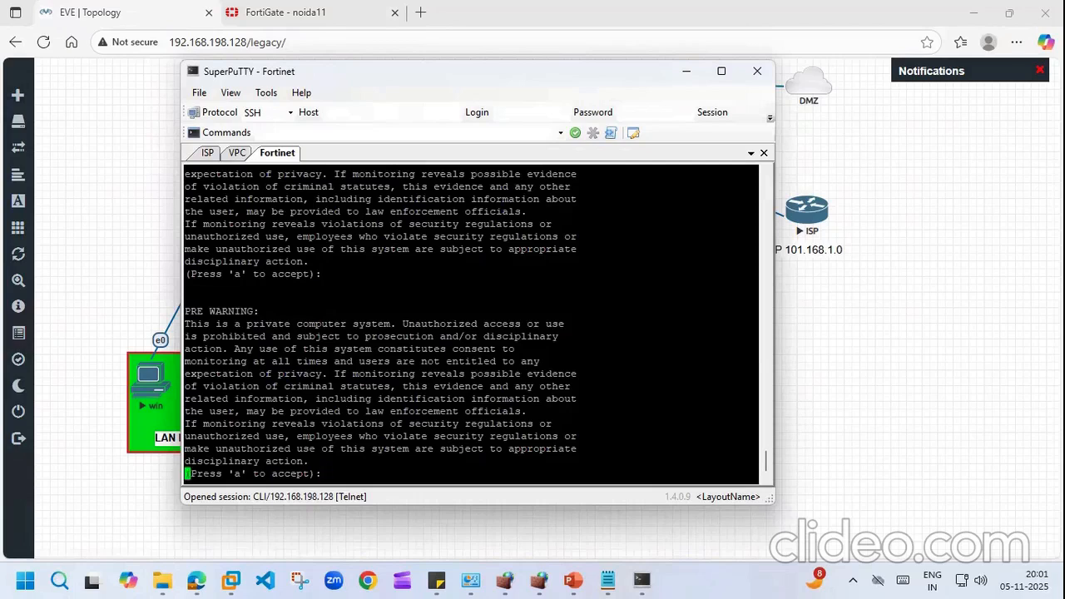
pyautogui.write('a')
pyautogui.press('Return')
pyautogui.press('Return')
pyautogui.write('amin')
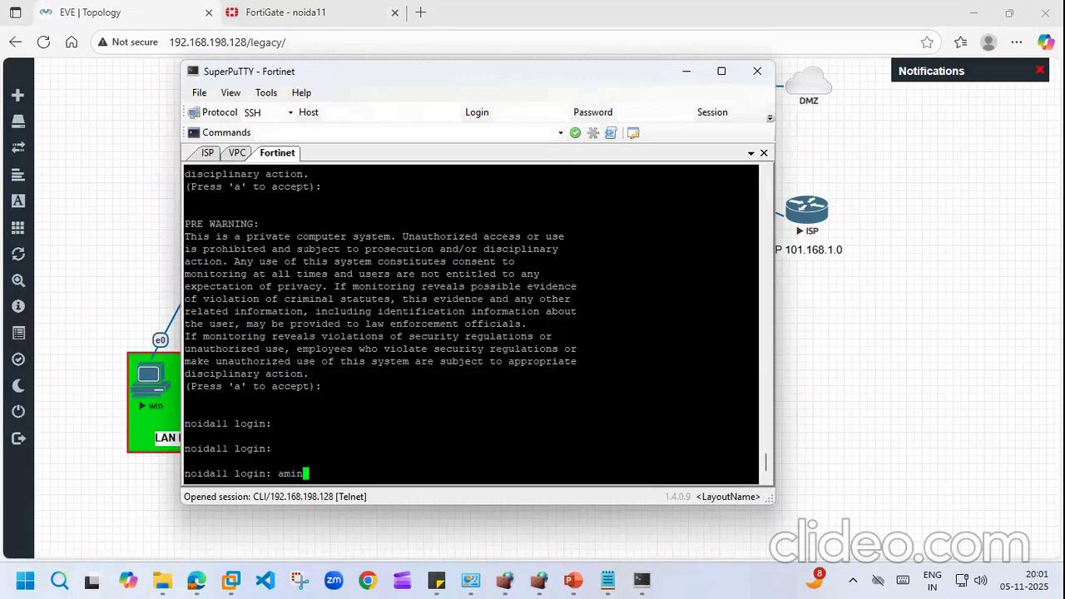
pyautogui.press('Return')
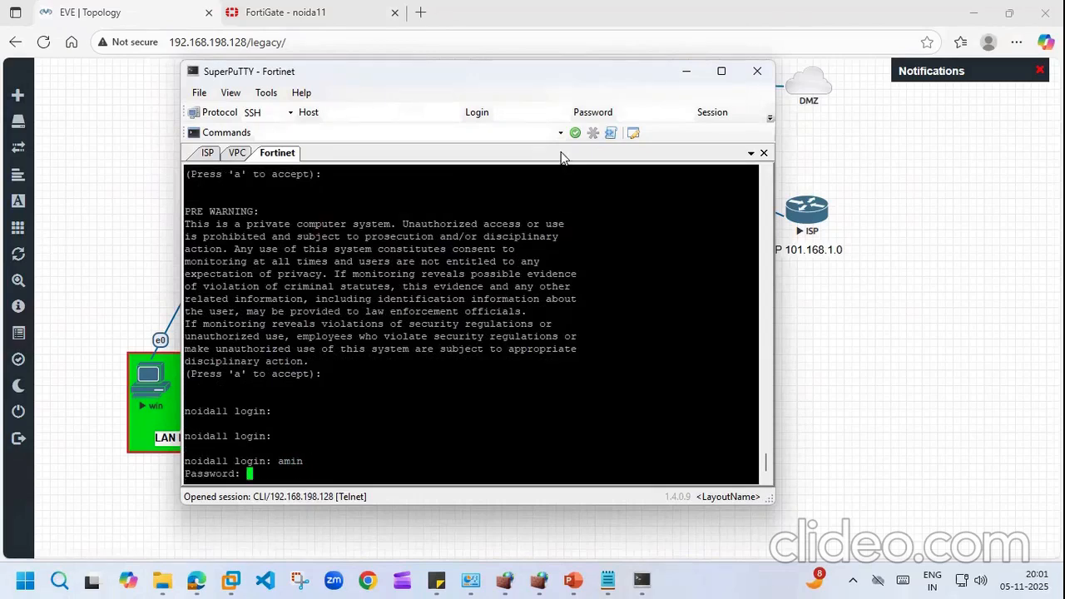
pyautogui.click(758, 74)
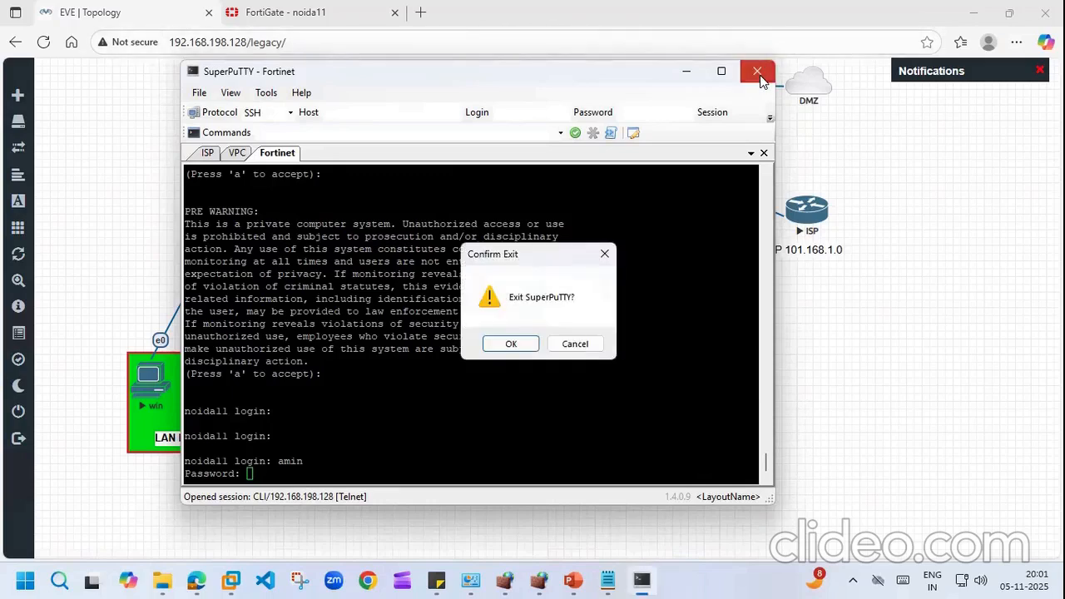
pyautogui.click(575, 344)
# Step: Open the FortiGate CLI Console and enter 'config system global'
pyautogui.click(297, 12)
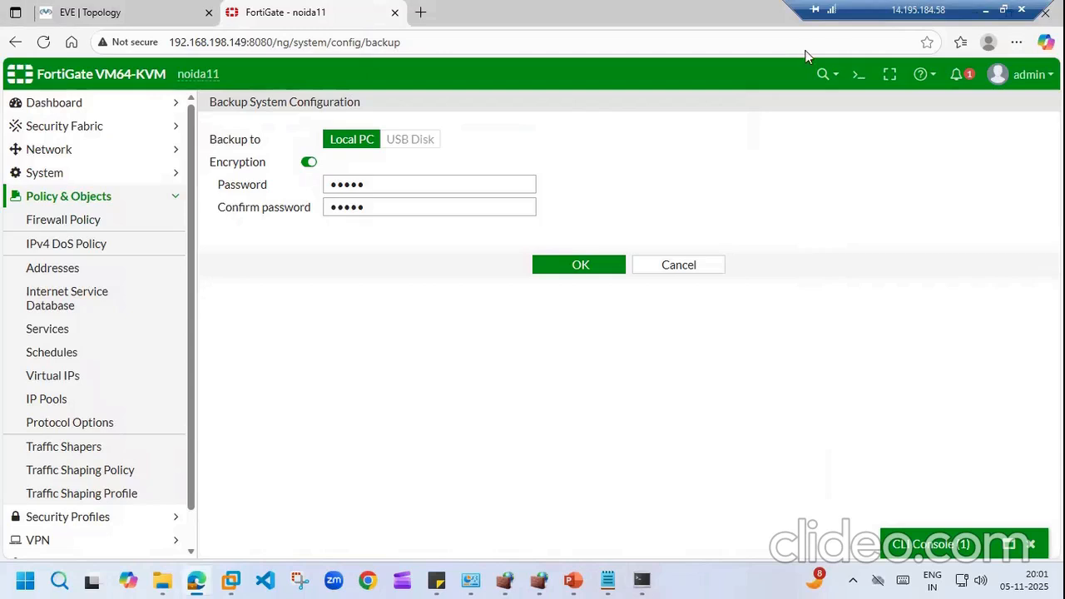
pyautogui.click(854, 74)
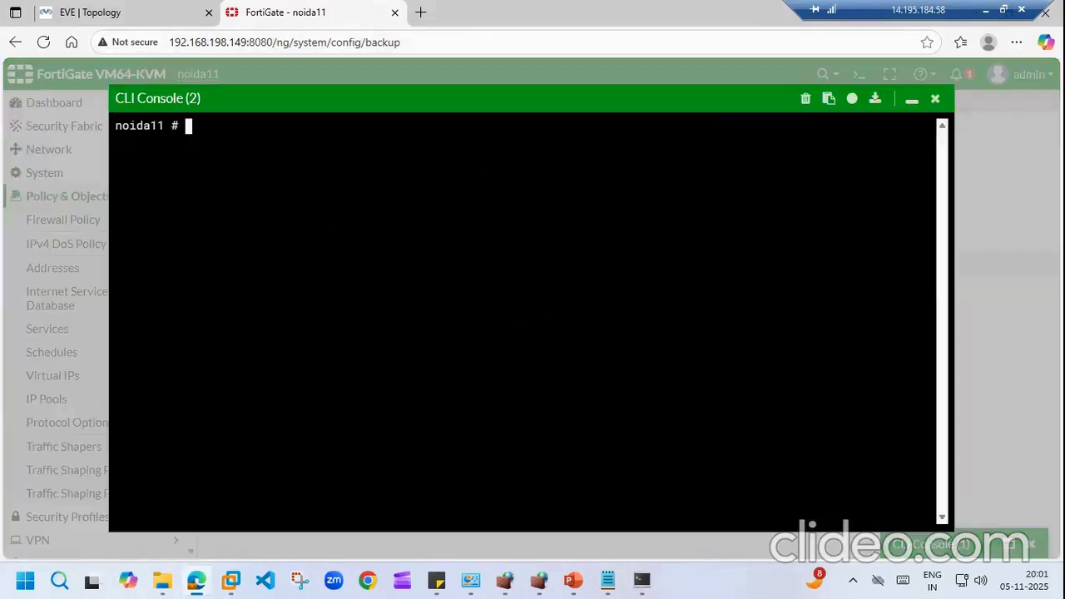
pyautogui.write('co')
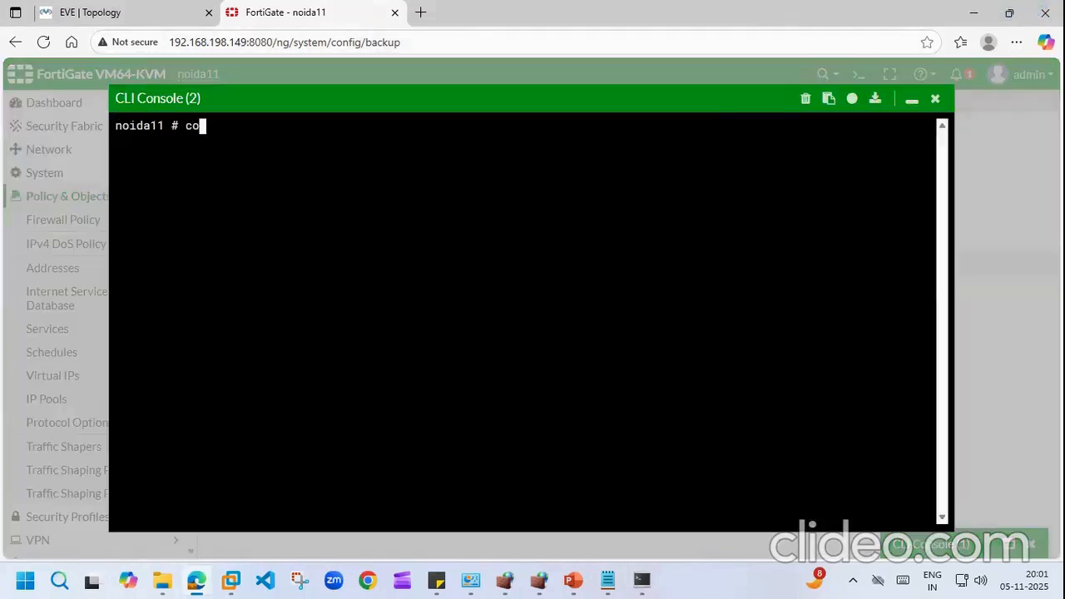
pyautogui.write('nfig system ')
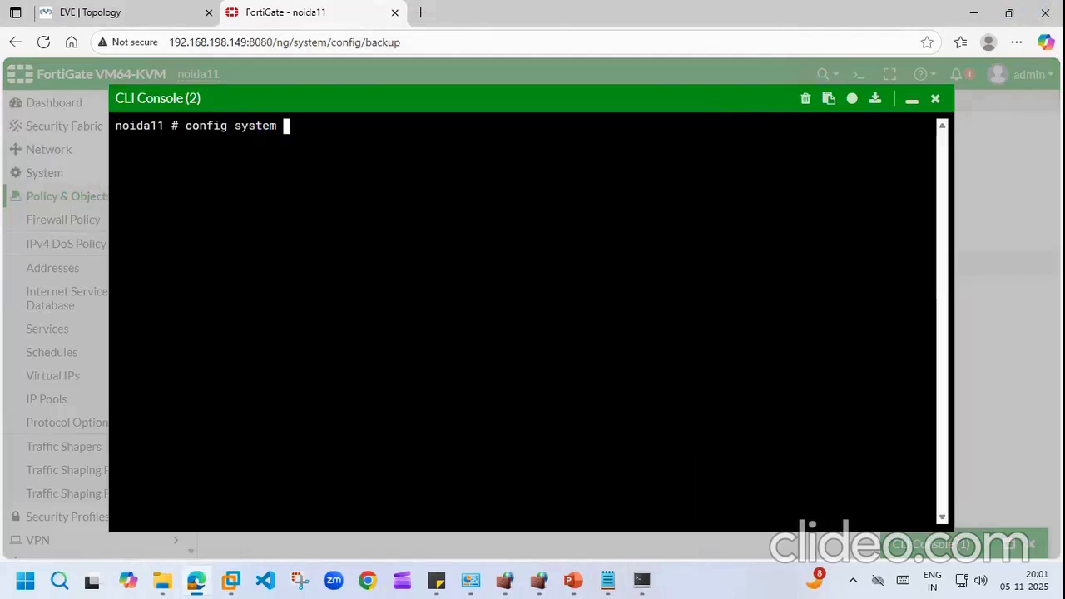
pyautogui.write('i')
pyautogui.press('BackSpace')
pyautogui.write('global')
pyautogui.press('Return')
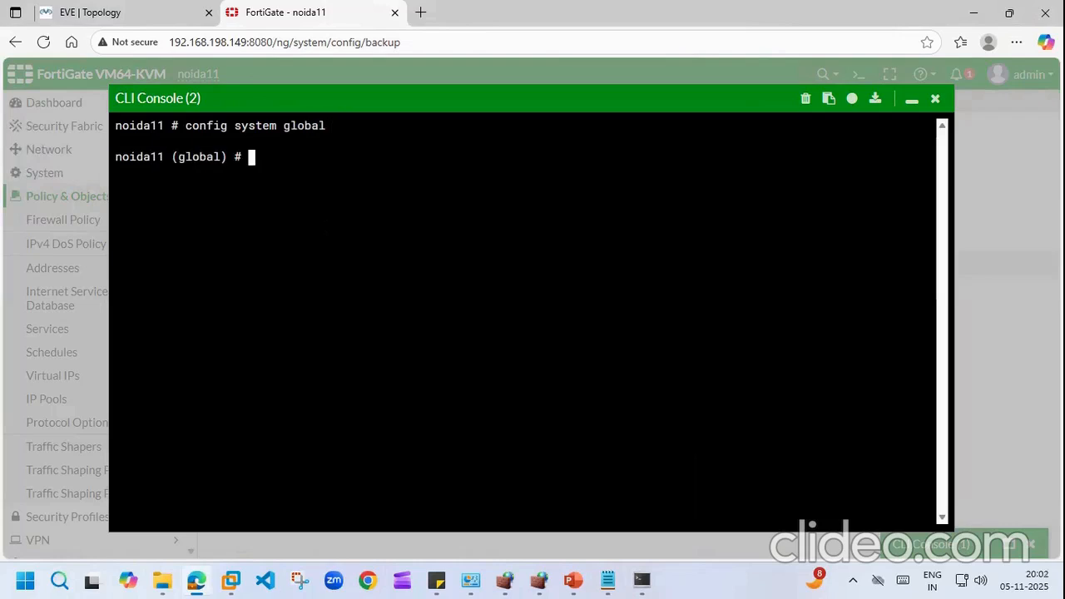
# Step: Run 'show' to list hostname noida11, admin port 8080, timezone 47, then 'end'
pyautogui.write('set')
pyautogui.press('BackSpace')
pyautogui.press('BackSpace')
pyautogui.press('BackSpace')
pyautogui.write('show')
pyautogui.press('Return')
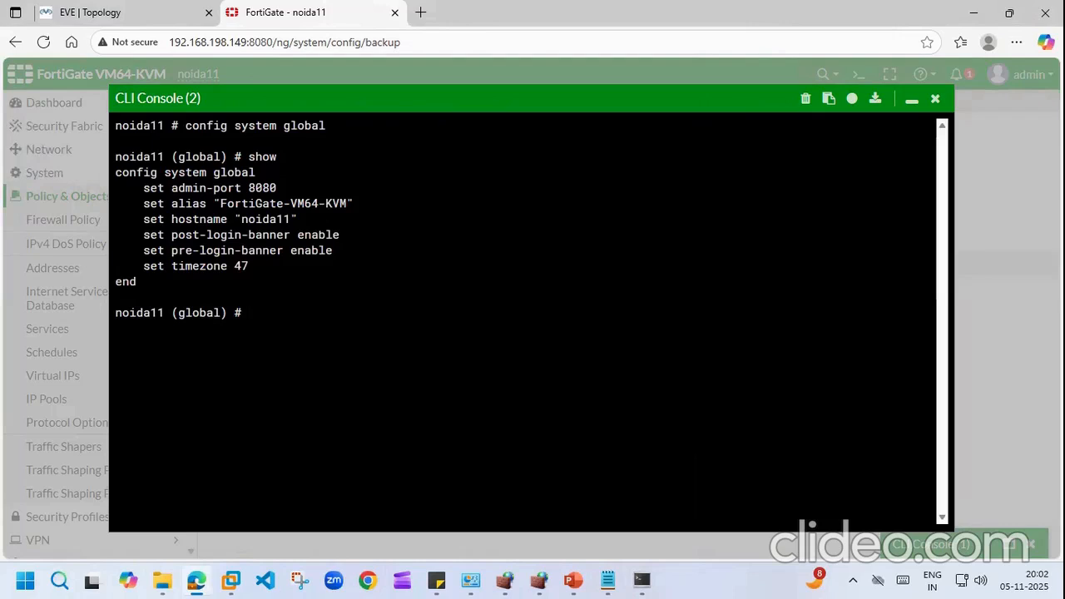
pyautogui.write('exe')
pyautogui.press('BackSpace')
pyautogui.press('BackSpace')
pyautogui.press('BackSpace')
pyautogui.write('end')
pyautogui.press('Return')
pyautogui.press('Return')
pyautogui.press('Return')
pyautogui.press('Return')
pyautogui.press('Return')
pyautogui.press('Return')
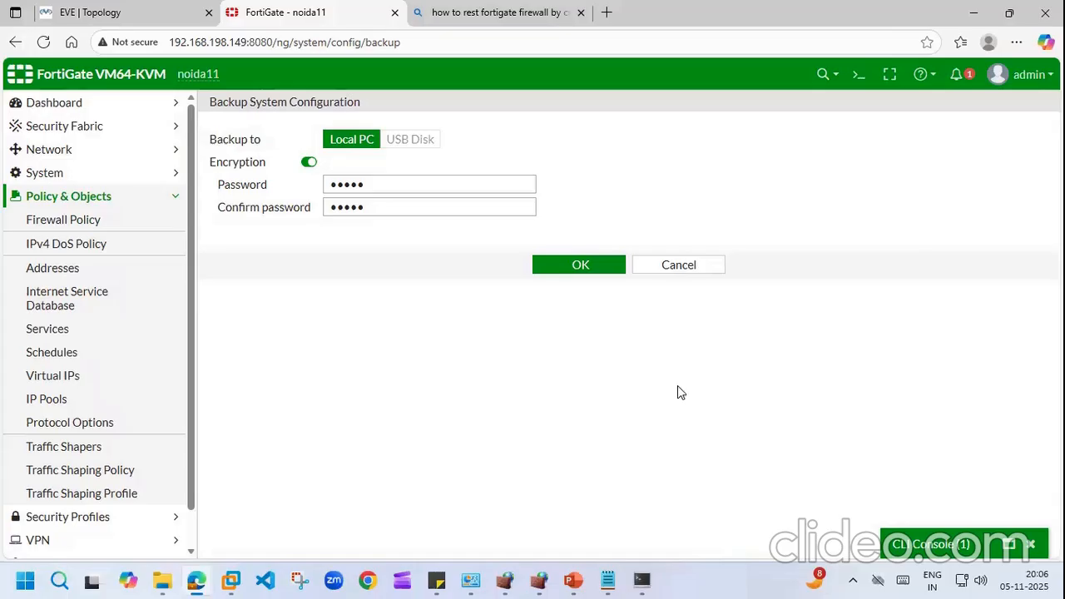
# Step: Run 'execute factoryreset' in the CLI Console and confirm with y
pyautogui.click(859, 74)
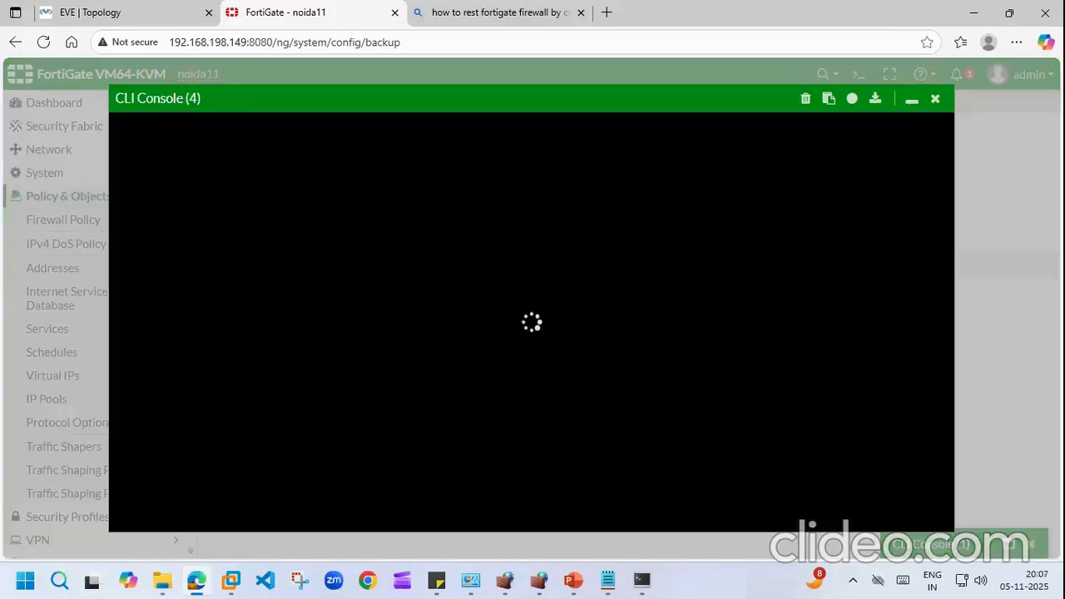
pyautogui.write('execute')
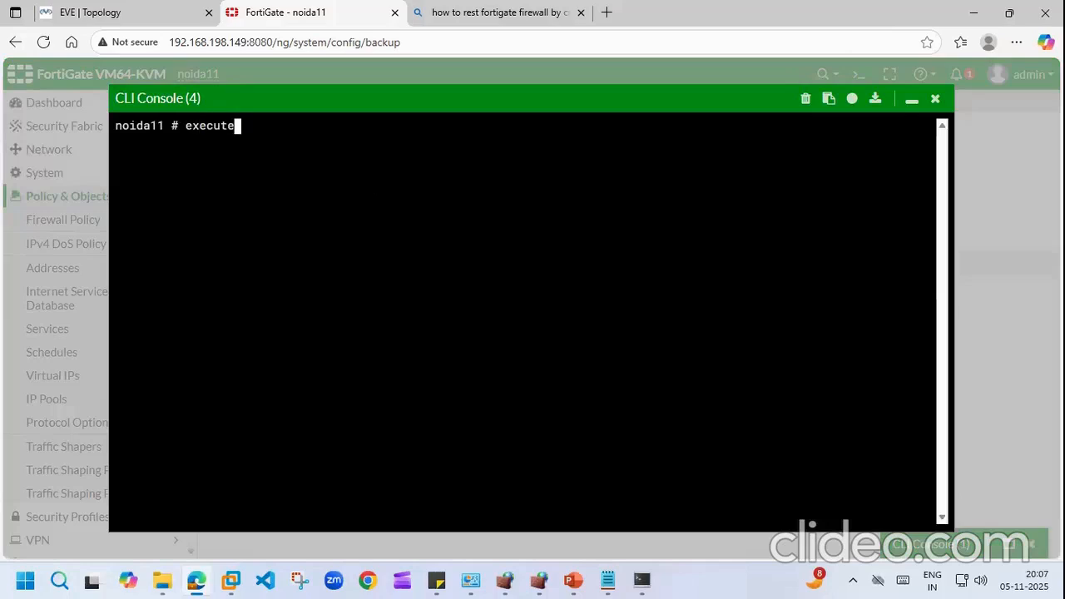
pyautogui.write(' factoryreset')
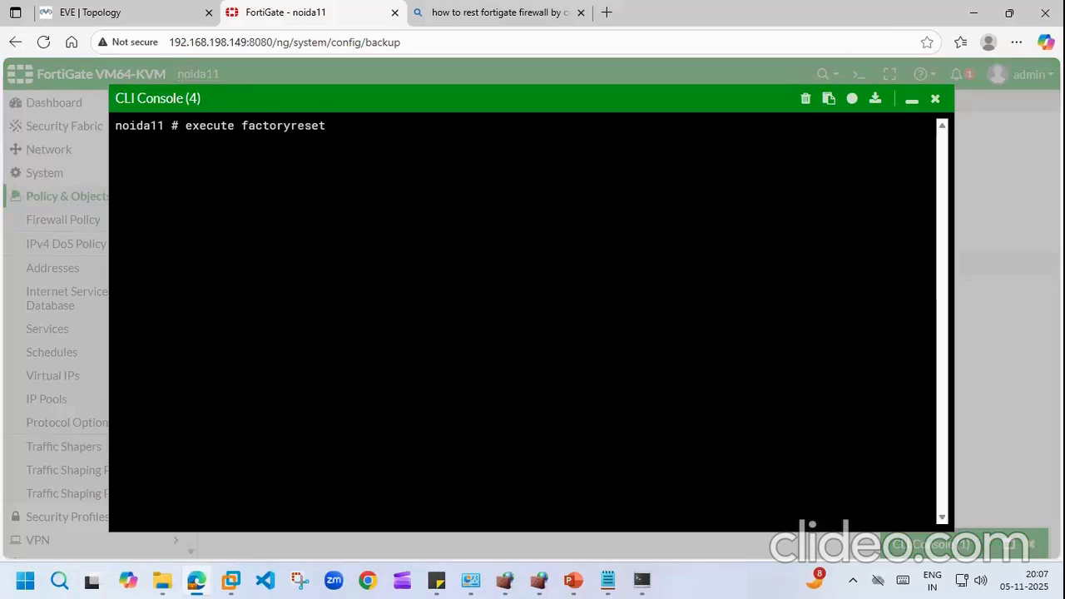
pyautogui.press('Return')
pyautogui.write('y')
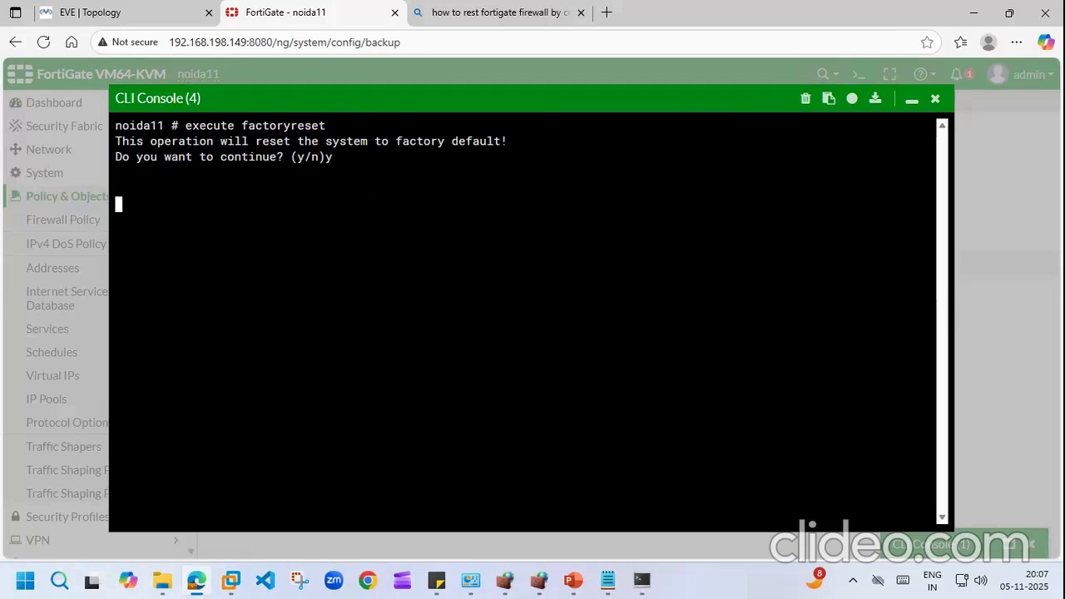
# Step: Reload the page, watch the FortiGate restart in SuperPuTTY, and end on the EVE topology
pyautogui.click(44, 43)
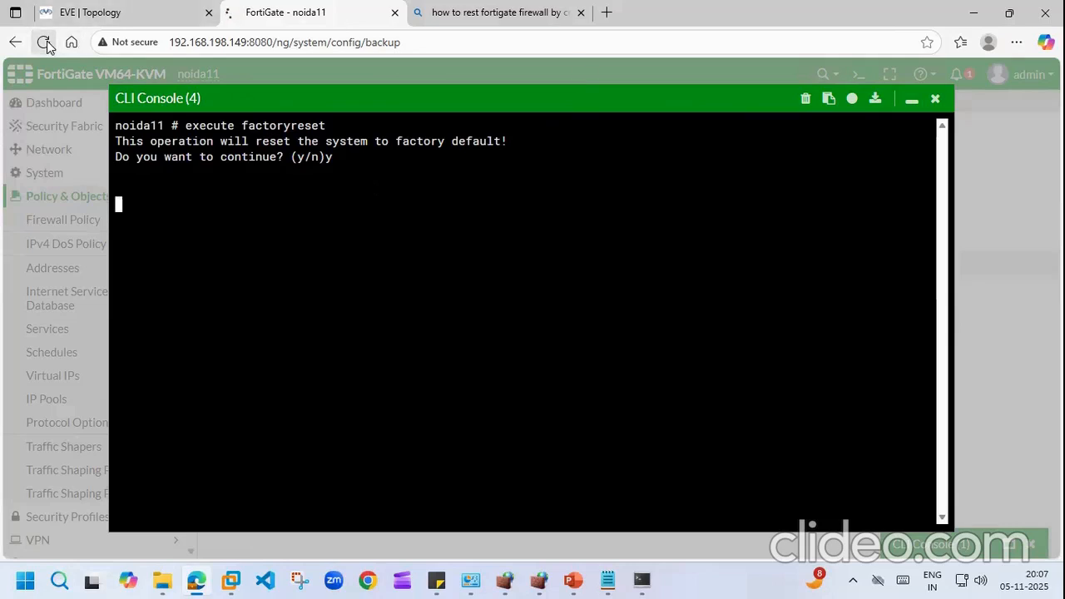
pyautogui.click(171, 12)
pyautogui.click(363, 8)
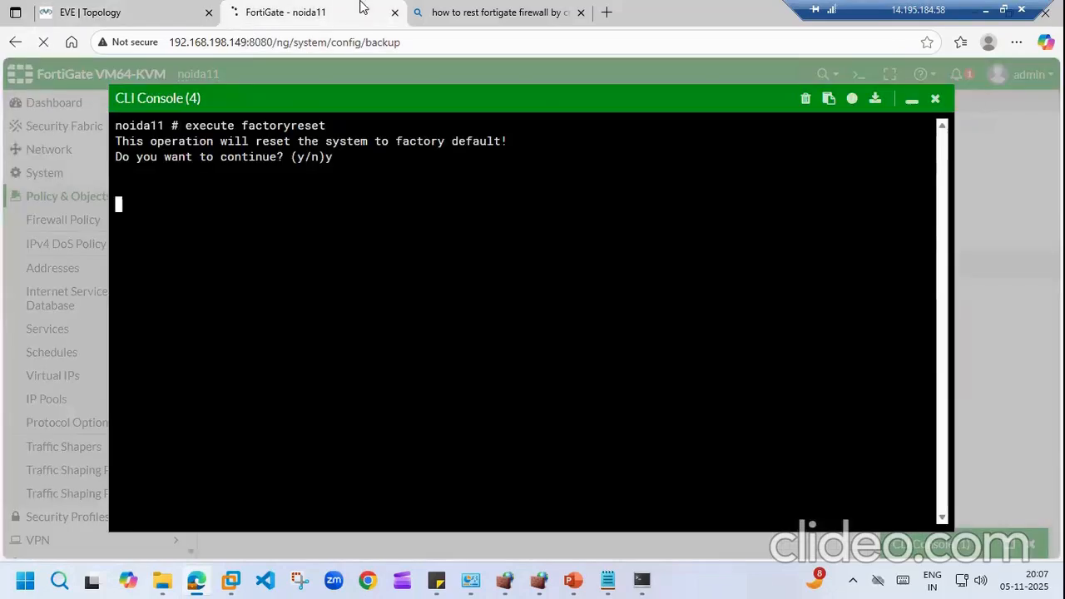
pyautogui.click(642, 580)
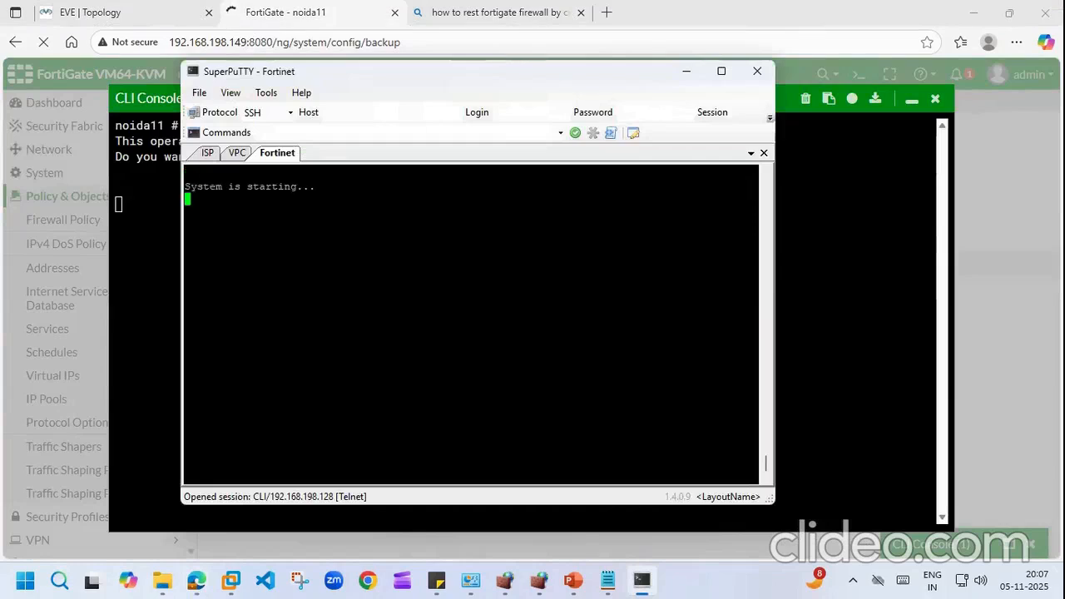
pyautogui.click(173, 9)
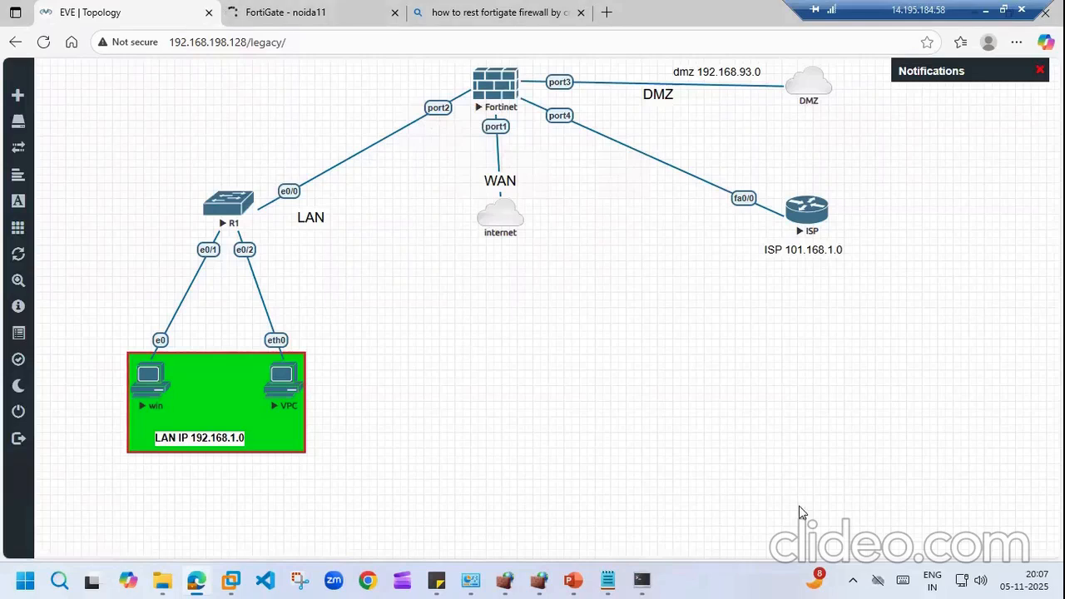
# Step: Bring up Downloads and Notepad, and close the garbled noida11 config document
pyautogui.moveTo(164, 580)
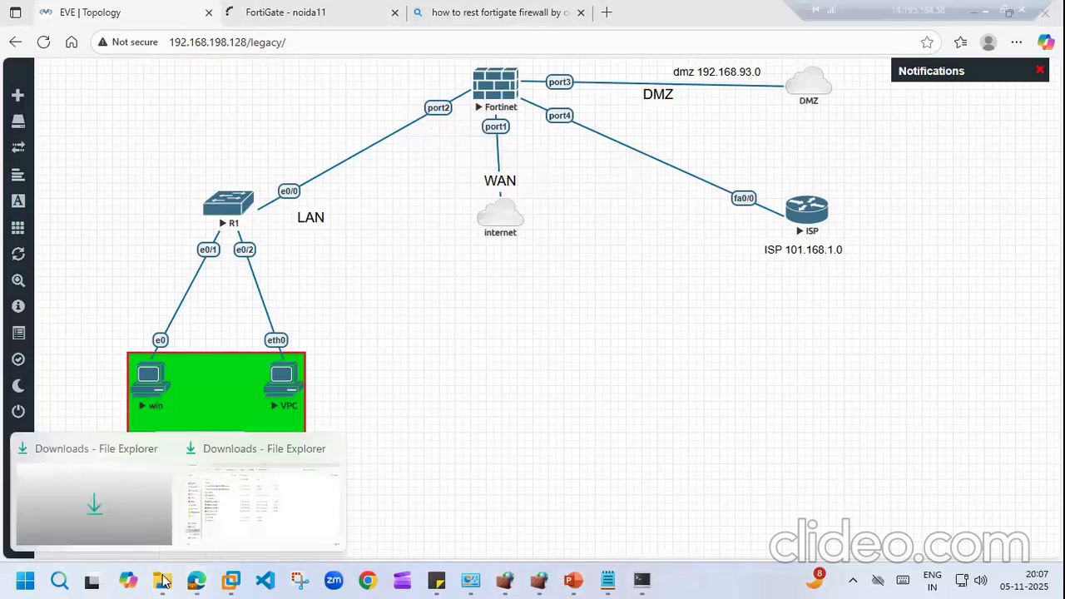
pyautogui.click(293, 449)
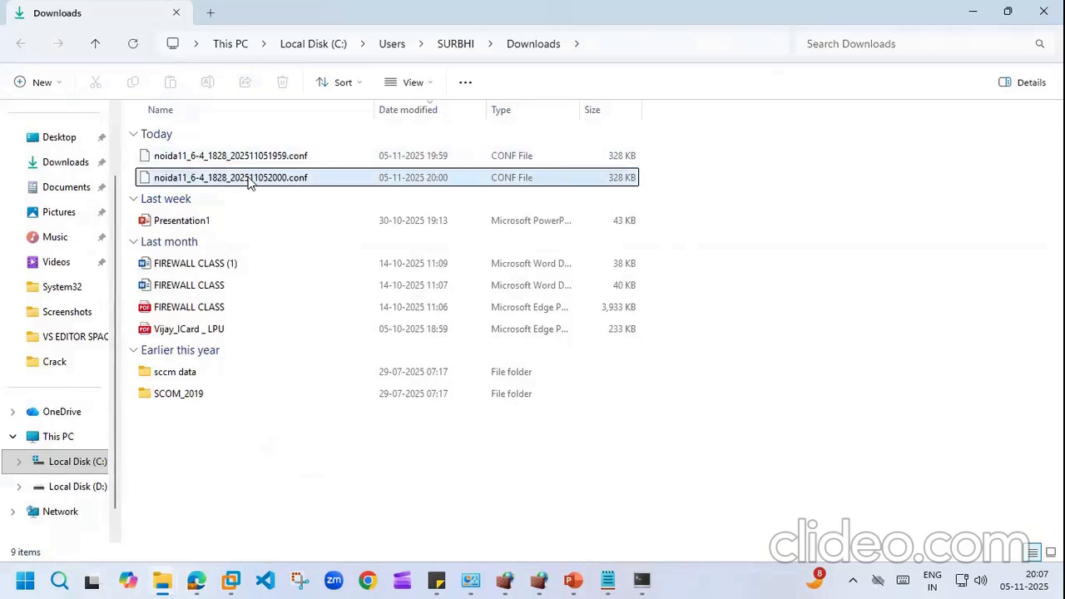
pyautogui.click(610, 580)
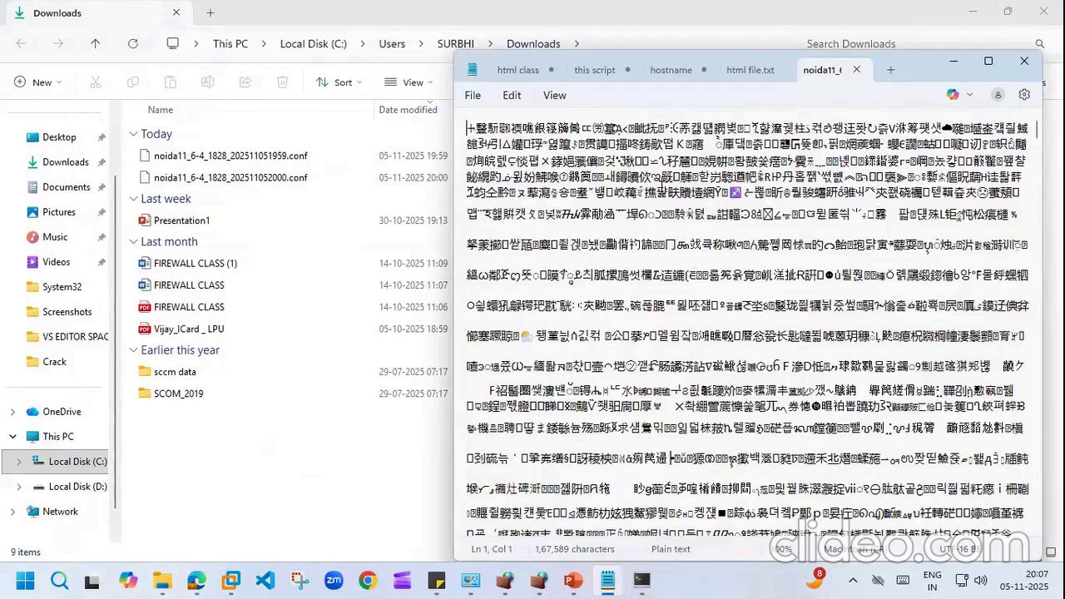
pyautogui.click(749, 70)
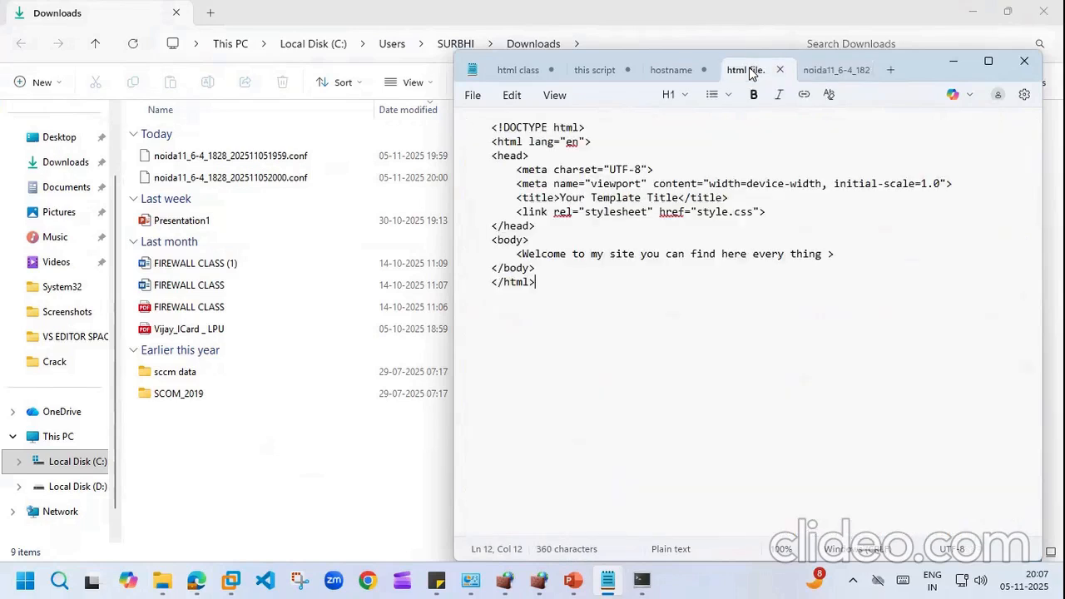
pyautogui.click(857, 70)
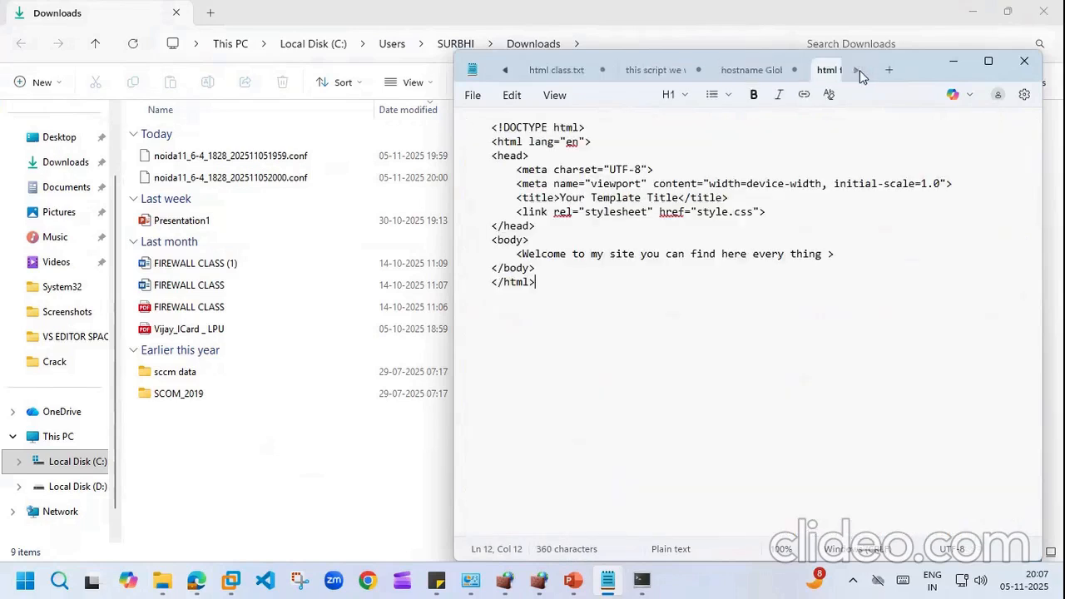
# Step: Open the noida11 .conf backups in Notepad just once, review the unencrypted config, and close it
pyautogui.doubleClick(283, 177)
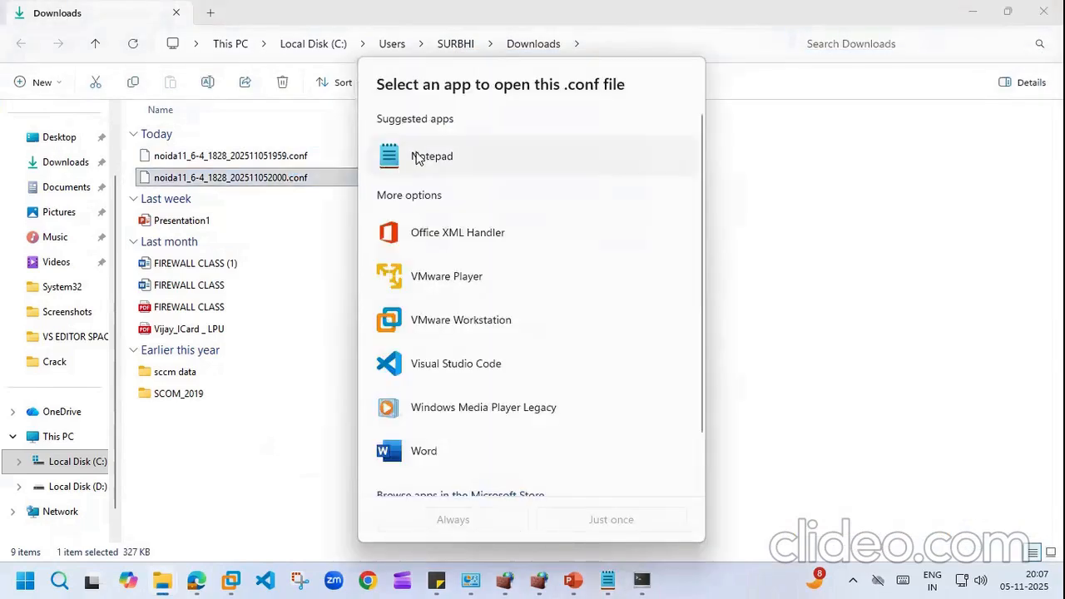
pyautogui.click(418, 156)
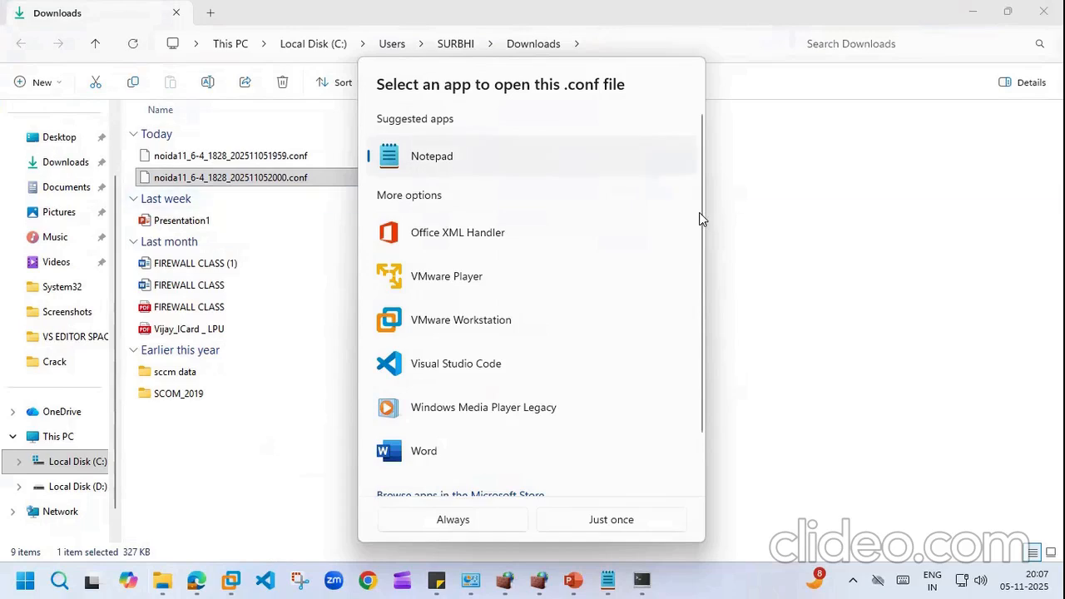
pyautogui.scroll(-2, 702, 219)
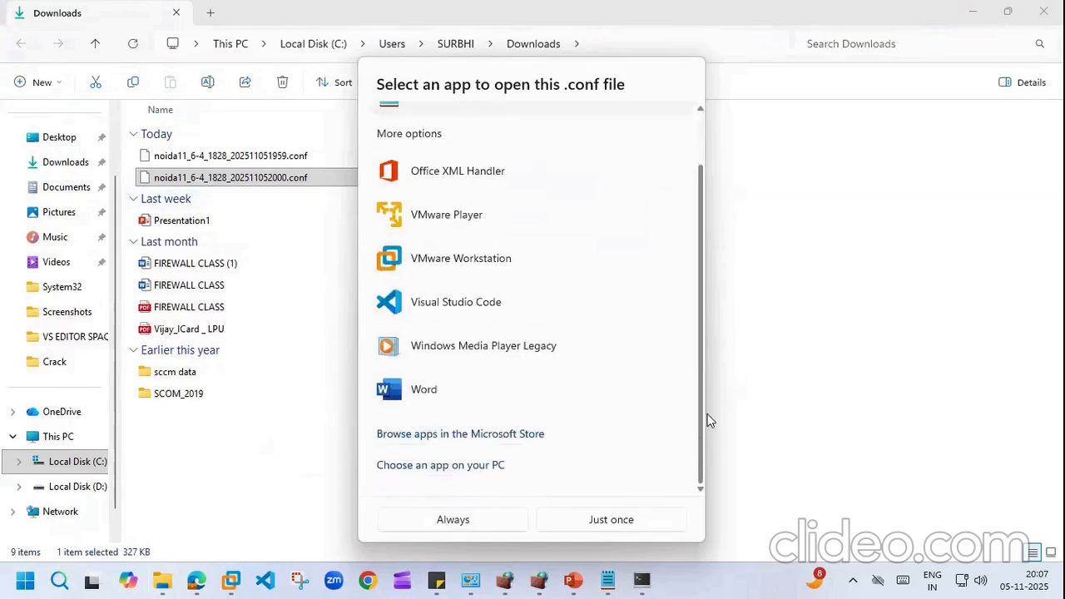
pyautogui.click(633, 503)
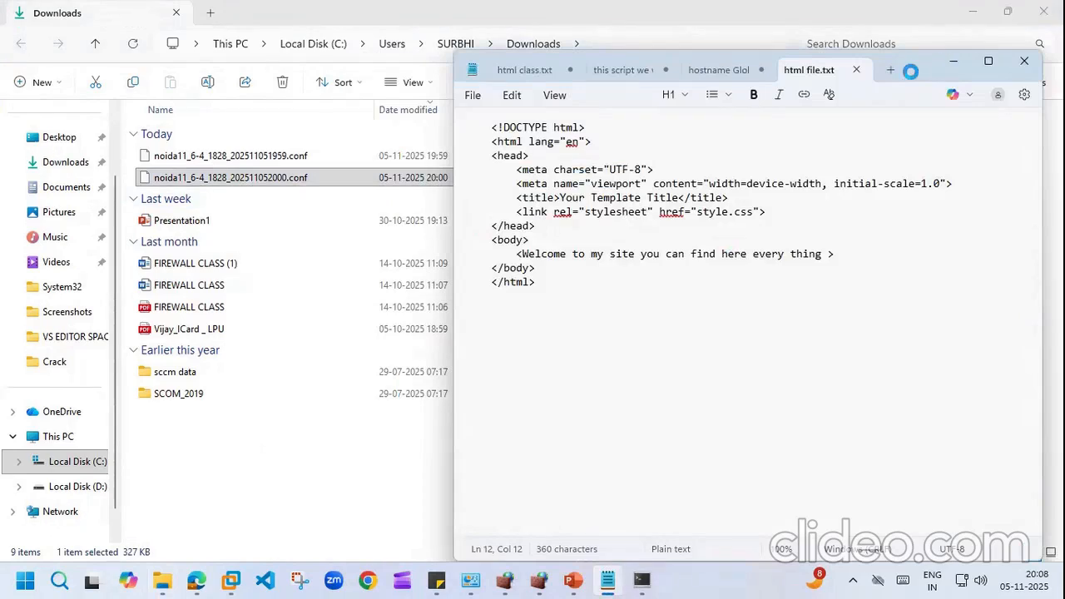
pyautogui.doubleClick(268, 158)
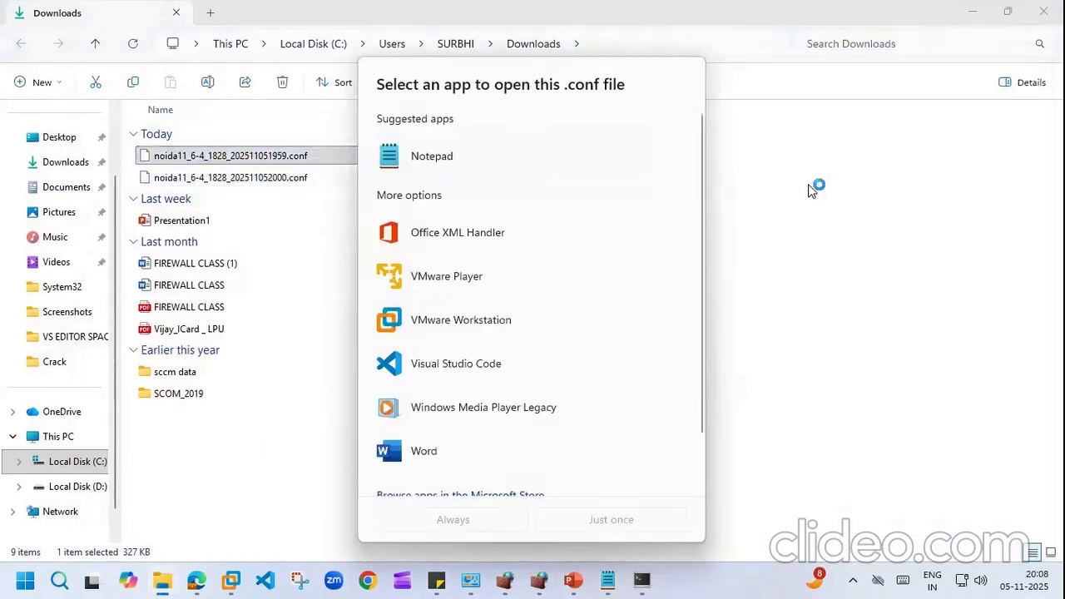
pyautogui.click(476, 156)
pyautogui.moveTo(700, 202); pyautogui.dragTo(713, 387)
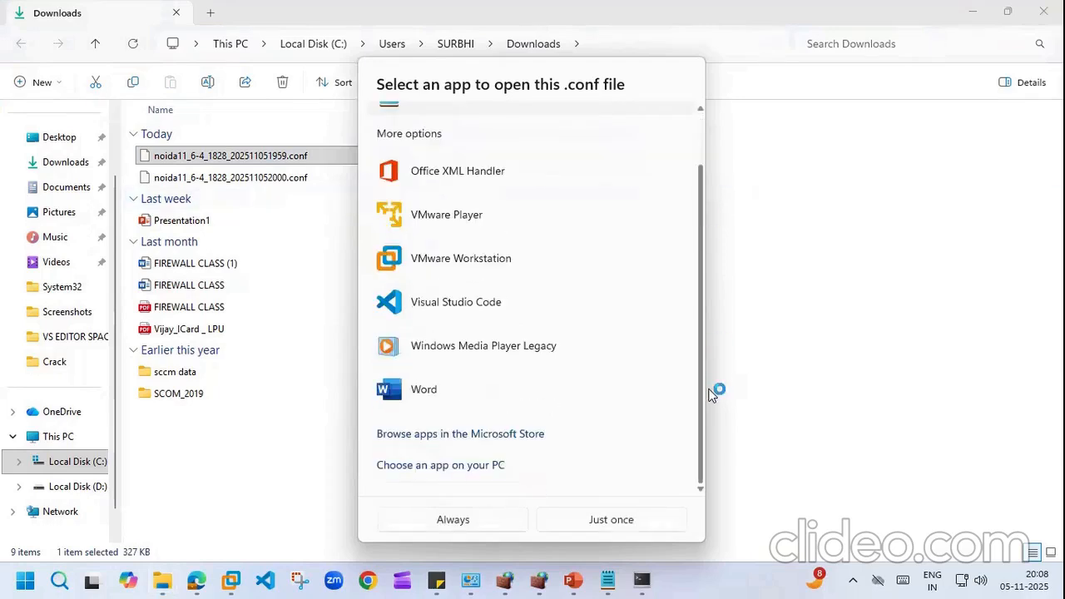
pyautogui.click(635, 502)
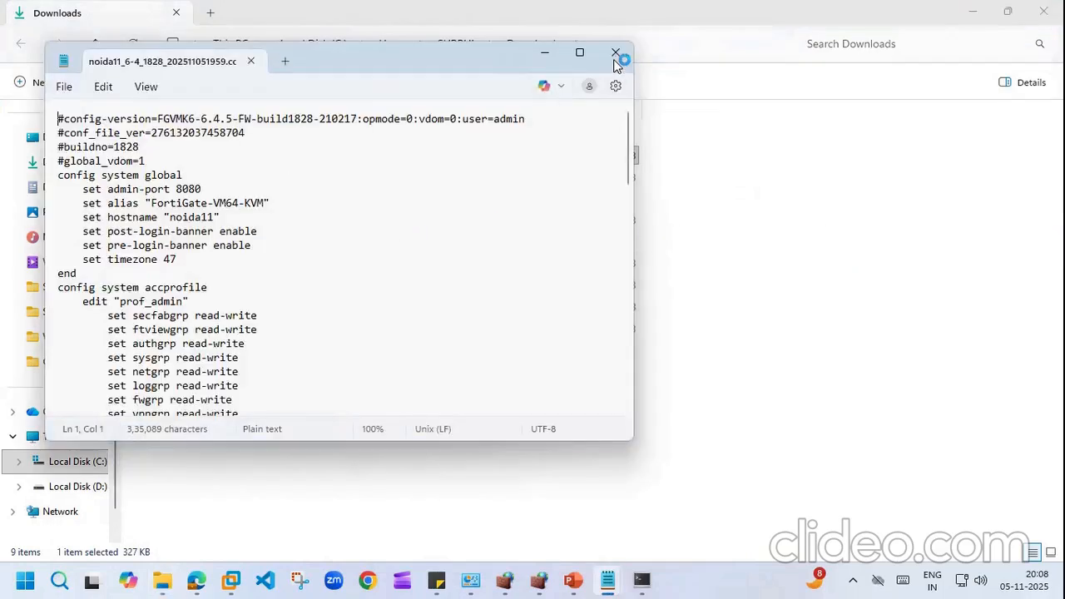
pyautogui.click(616, 54)
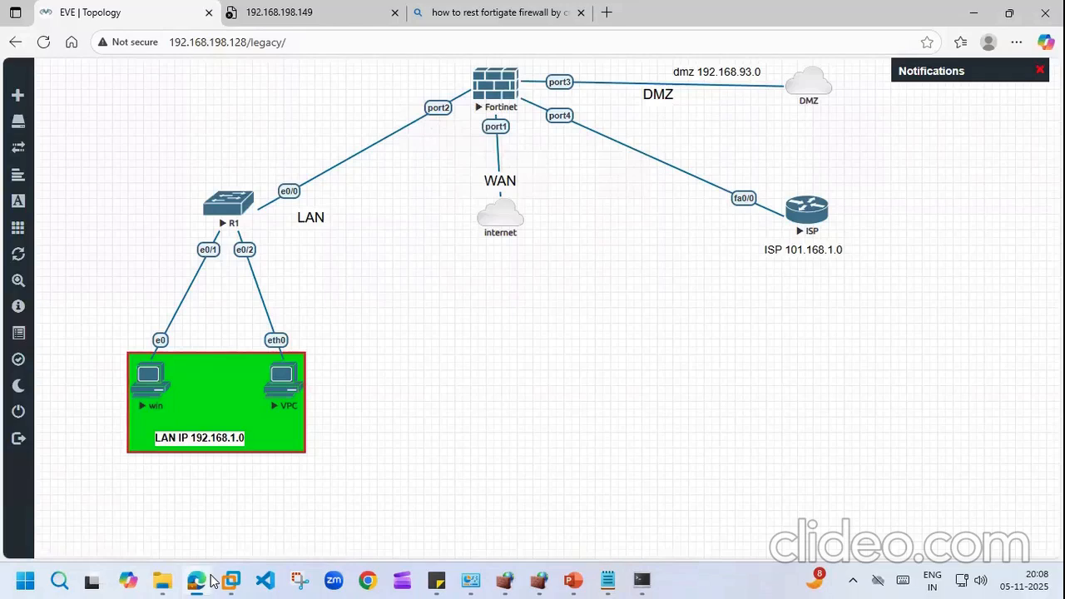
# Step: Check the FortiGate web page, which still won't load, and return to the EVE topology
pyautogui.click(196, 580)
pyautogui.click(297, 10)
pyautogui.click(44, 42)
pyautogui.click(90, 13)
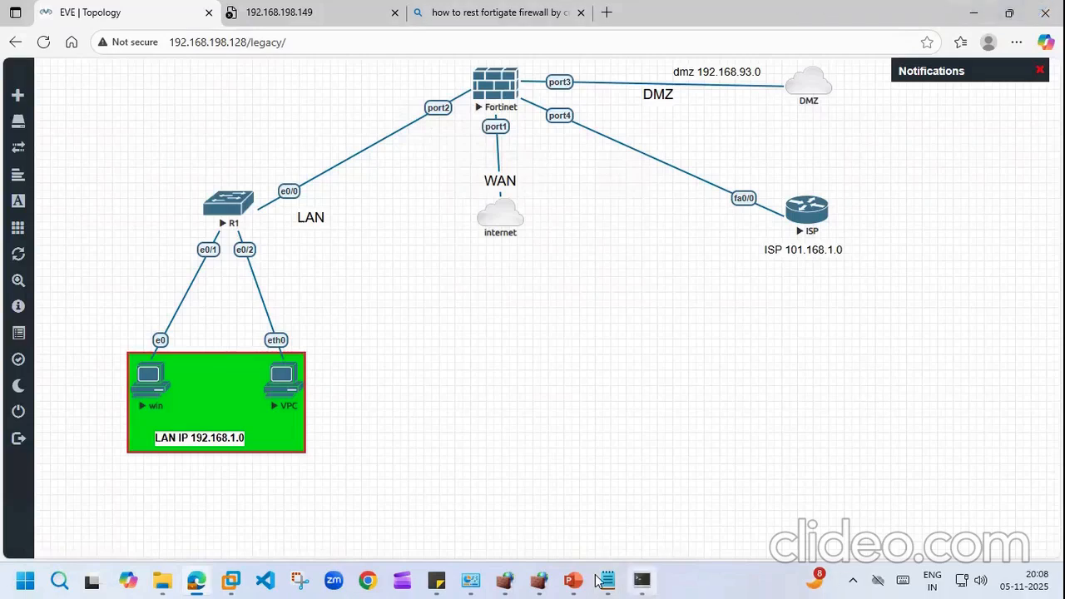
# Step: Log in to the FortiGate console as admin with a new password, then run 'di ip add li'
pyautogui.click(653, 581)
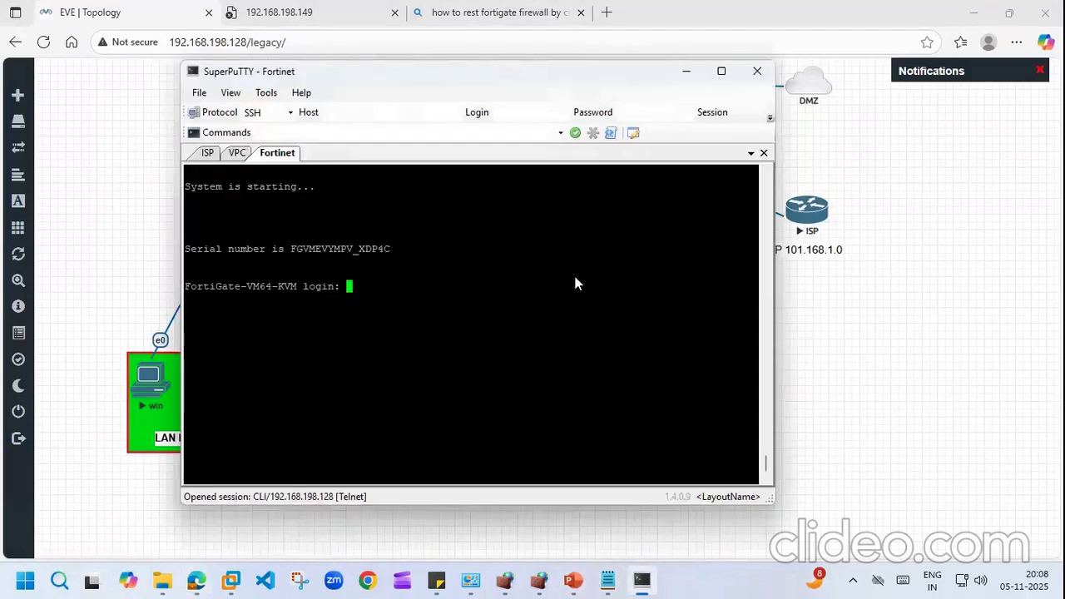
pyautogui.press('Return')
pyautogui.press('Return')
pyautogui.press('Return')
pyautogui.press('Return')
pyautogui.press('Return')
pyautogui.write('admin')
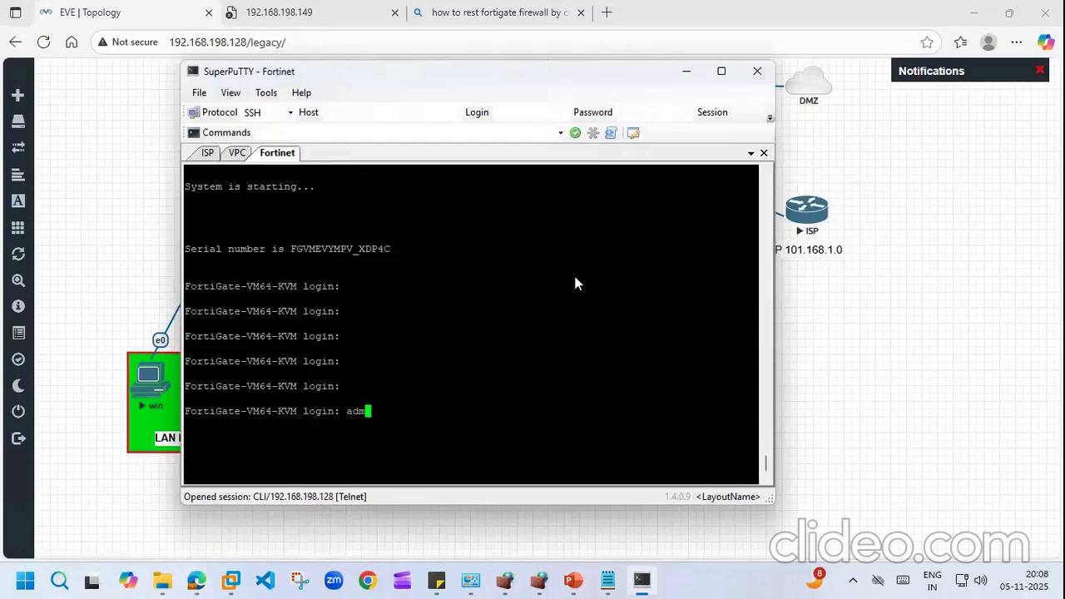
pyautogui.press('Return')
pyautogui.press('Return')
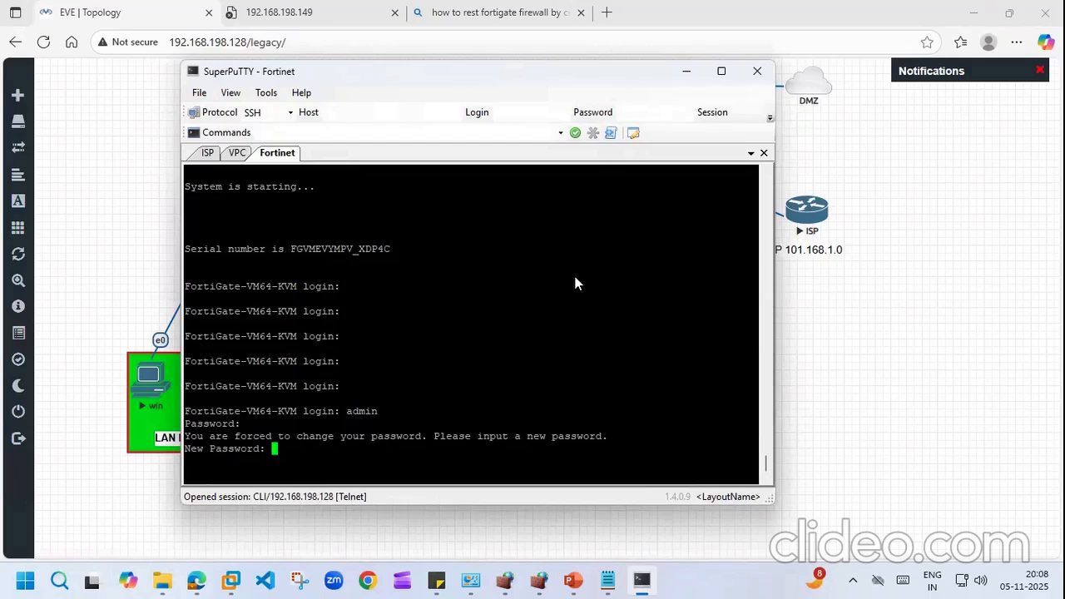
pyautogui.press('Return')
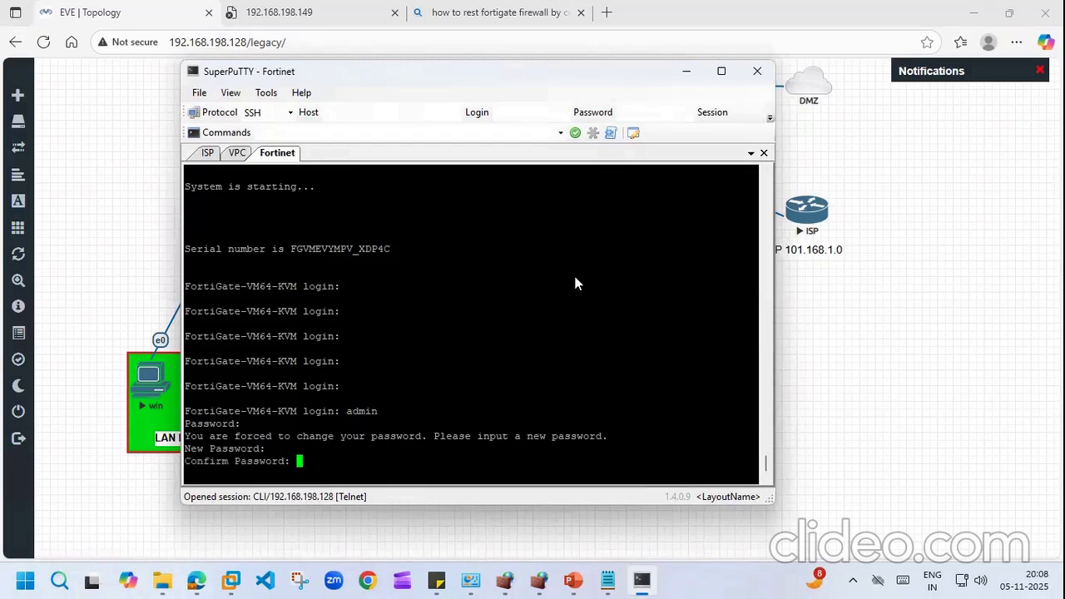
pyautogui.press('Return')
pyautogui.press('Return')
pyautogui.press('Return')
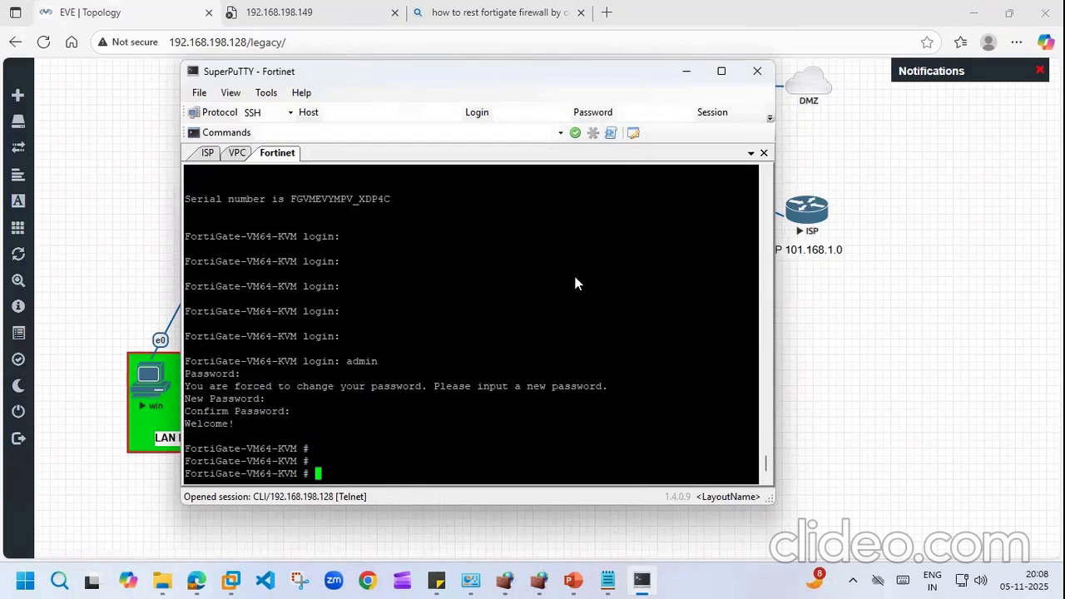
pyautogui.write('di ip add li')
pyautogui.press('Return')
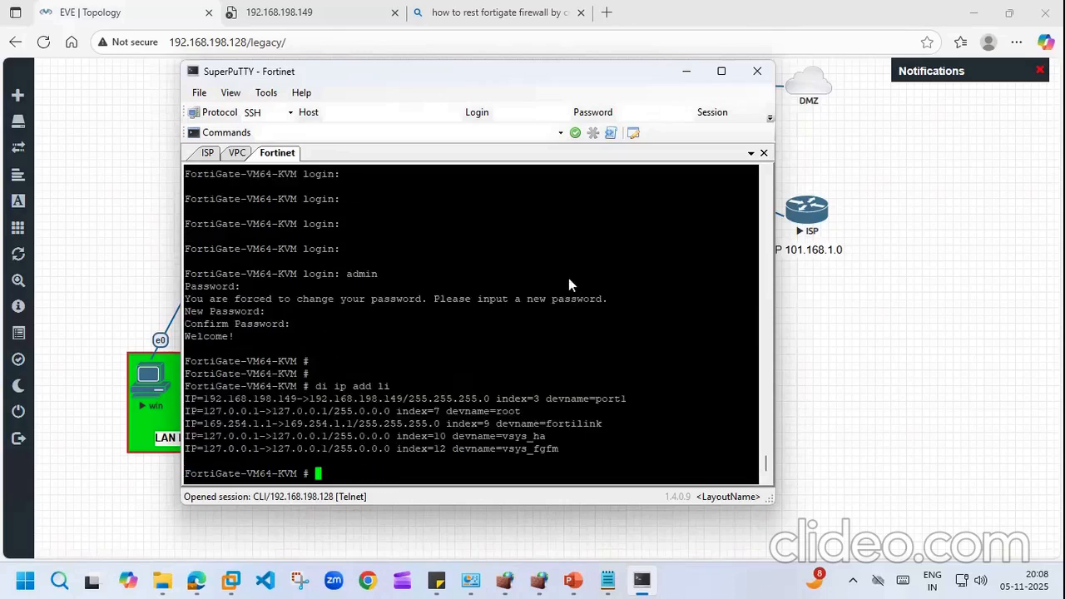
# Step: Enter config system interface and try editing port1, backing out of the accidental port11 entry
pyautogui.write('config system ')
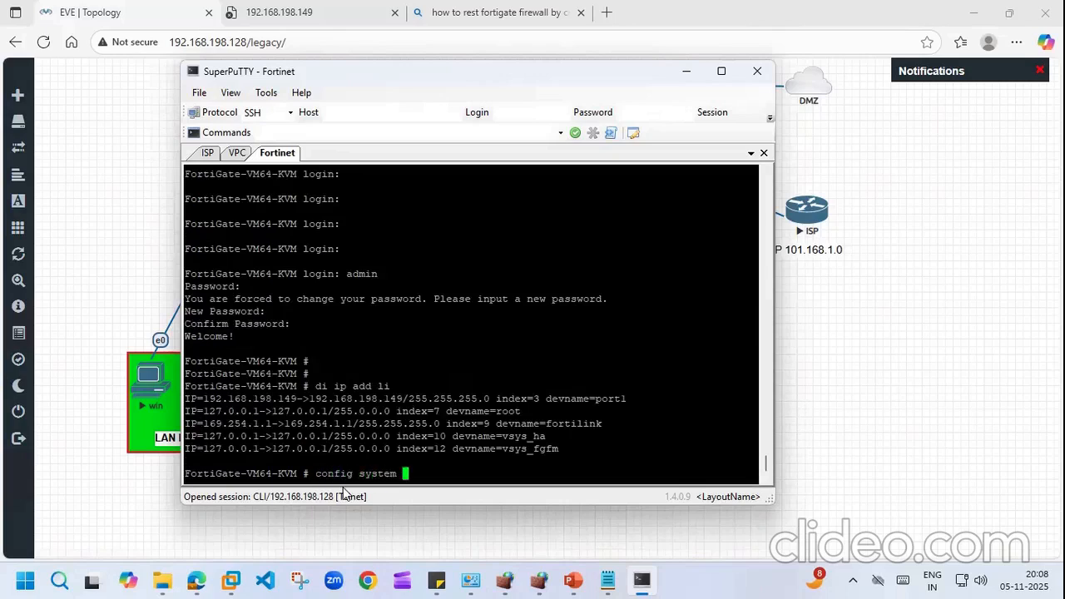
pyautogui.write('interface')
pyautogui.press('Return')
pyautogui.write('edit port1')
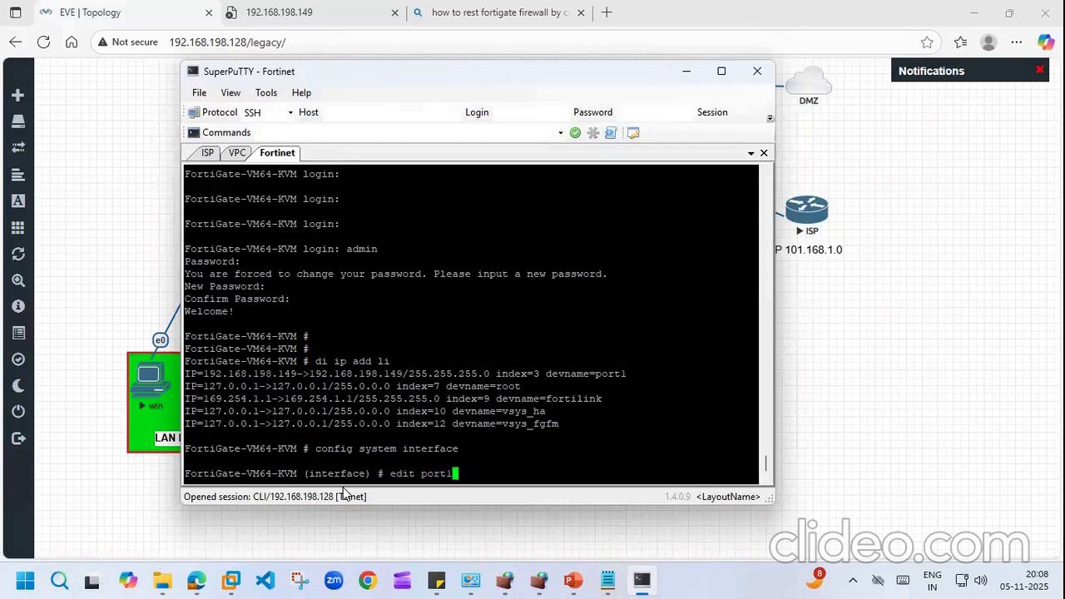
pyautogui.write('1')
pyautogui.press('Return')
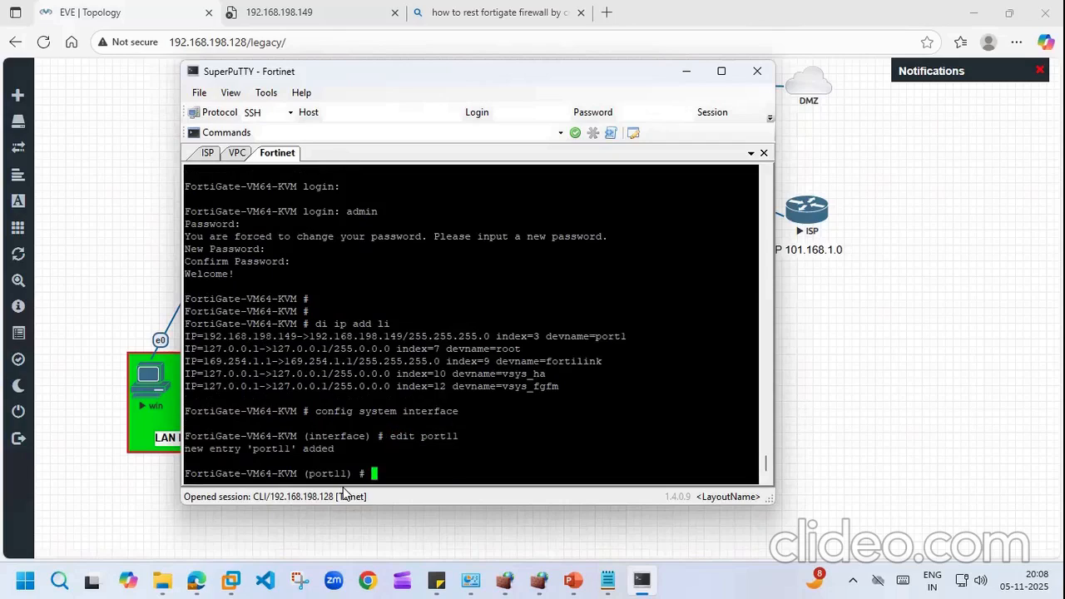
pyautogui.press('Up')
pyautogui.press('BackSpace')
pyautogui.press('Return')
pyautogui.write('set')
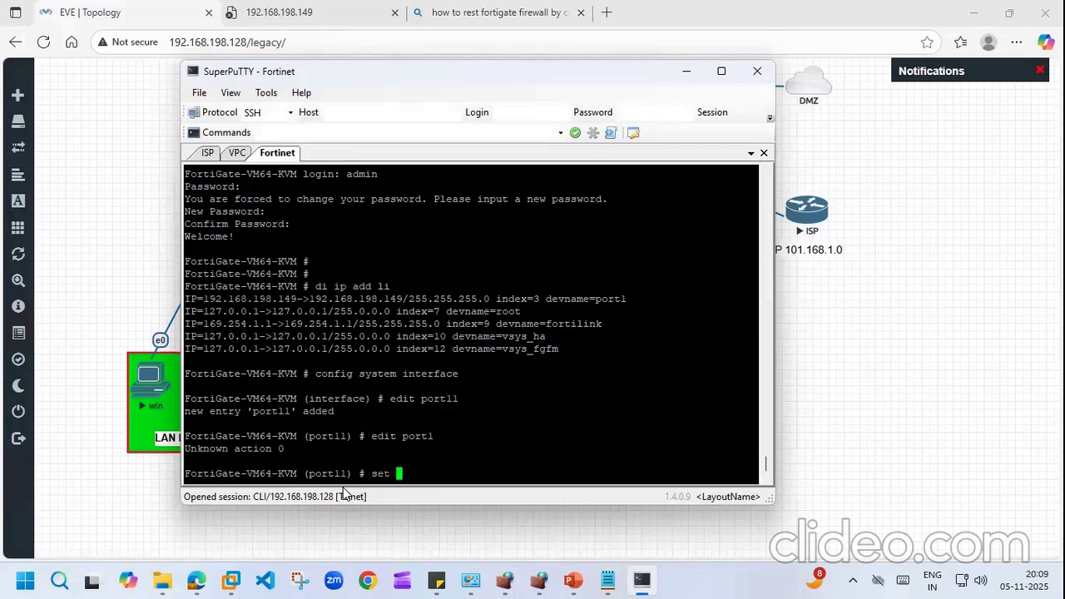
pyautogui.press('BackSpace')
pyautogui.press('BackSpace')
pyautogui.press('BackSpace')
pyautogui.press('BackSpace')
pyautogui.write('exi')
pyautogui.press('Return')
pyautogui.write('end')
pyautogui.press('Return')
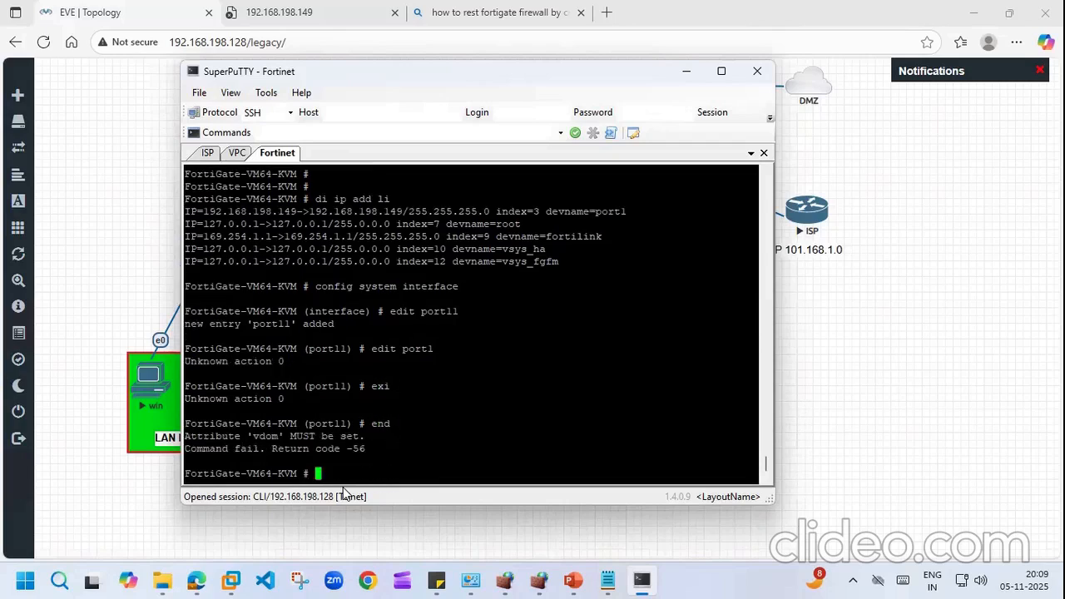
# Step: Re-enter interface configuration, edit port1, and type 'set allowaccess http https'
pyautogui.write('edit port11')
pyautogui.press('Up')
pyautogui.press('Up')
pyautogui.press('Up')
pyautogui.press('Up')
pyautogui.press('Up')
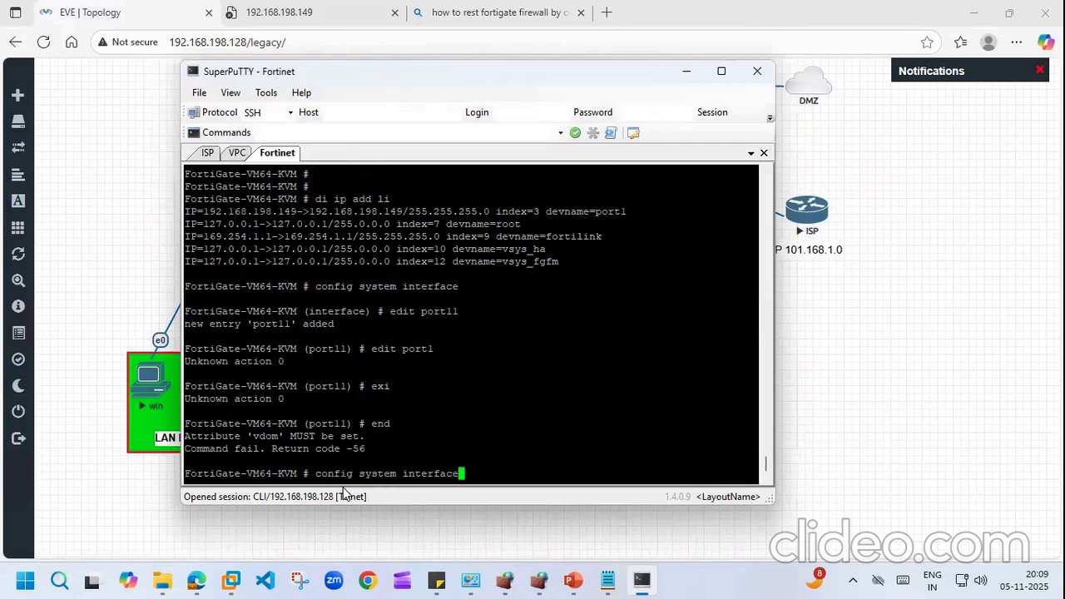
pyautogui.press('Return')
pyautogui.press('Up')
pyautogui.press('Up')
pyautogui.press('Up')
pyautogui.press('Up')
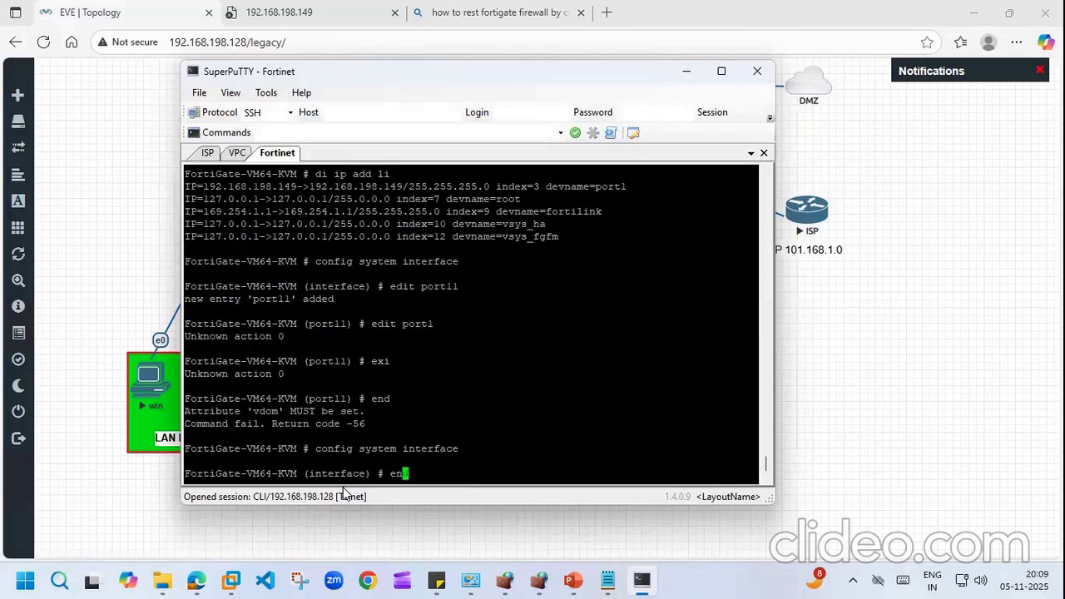
pyautogui.press('Return')
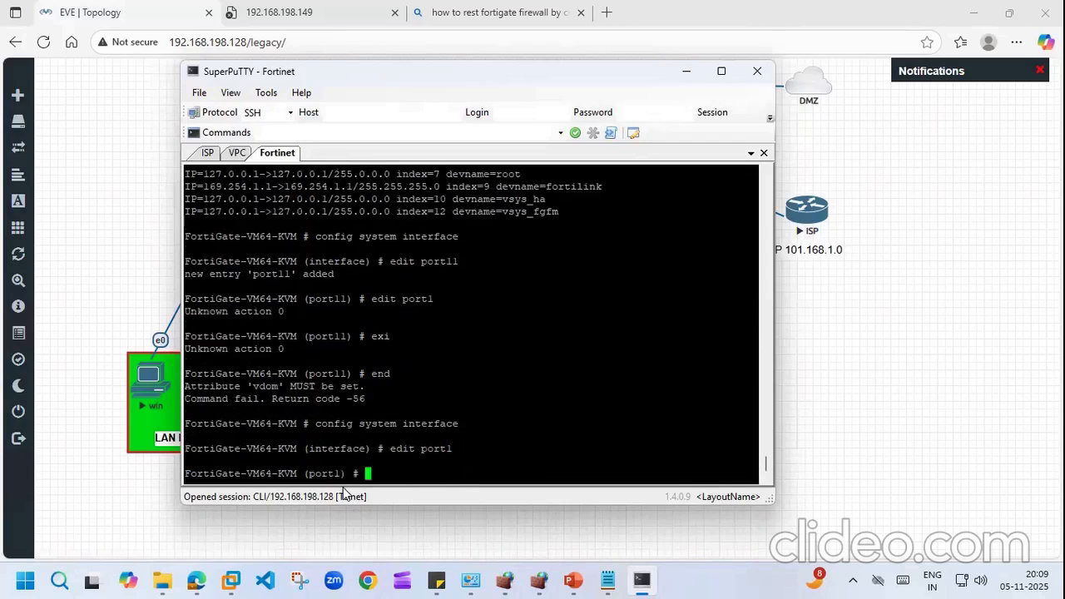
pyautogui.write('set allowaccess ')
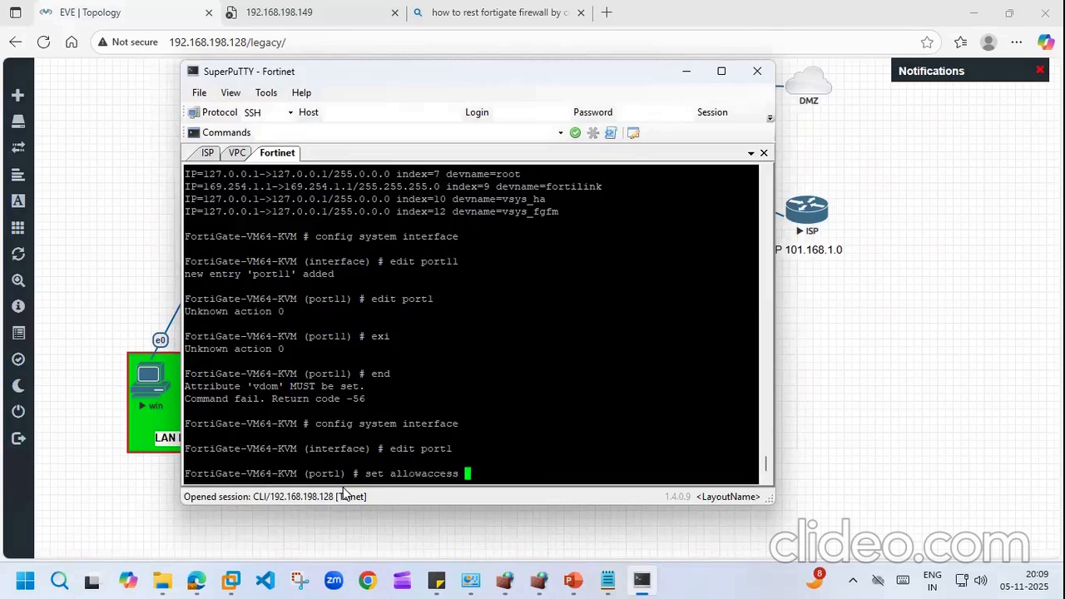
pyautogui.write('http https')
# Step: Apply HTTP and HTTPS allowaccess on port1 and save it with 'end'
pyautogui.click(283, 10)
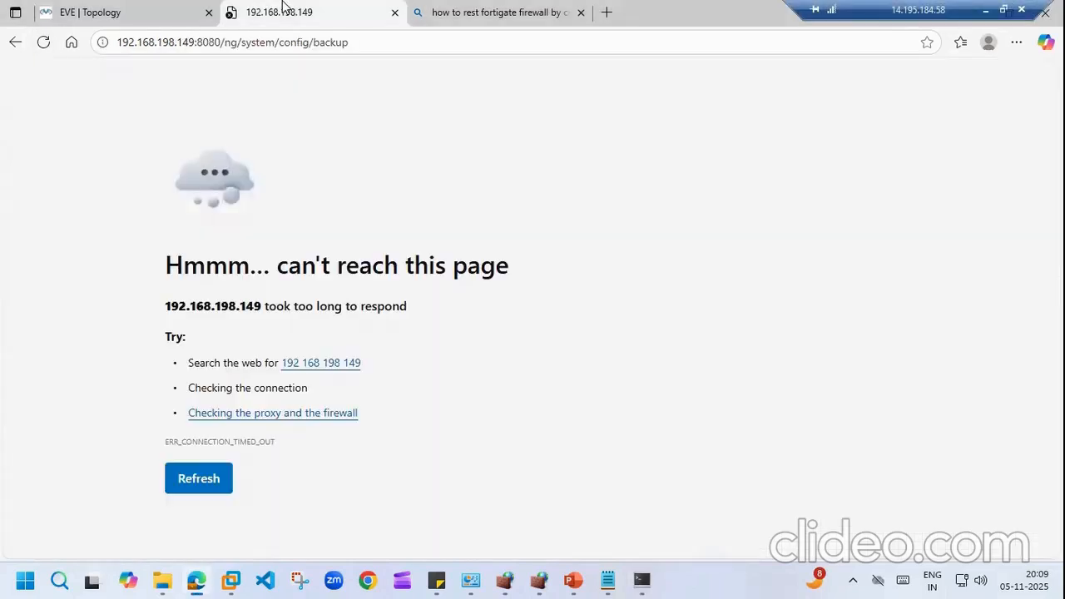
pyautogui.click(41, 45)
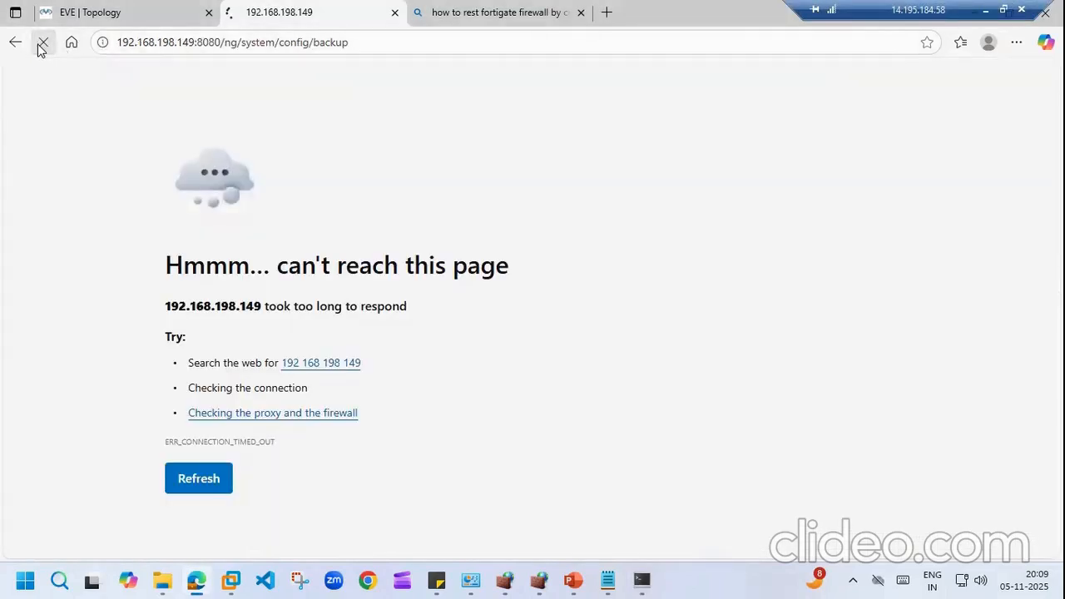
pyautogui.click(92, 12)
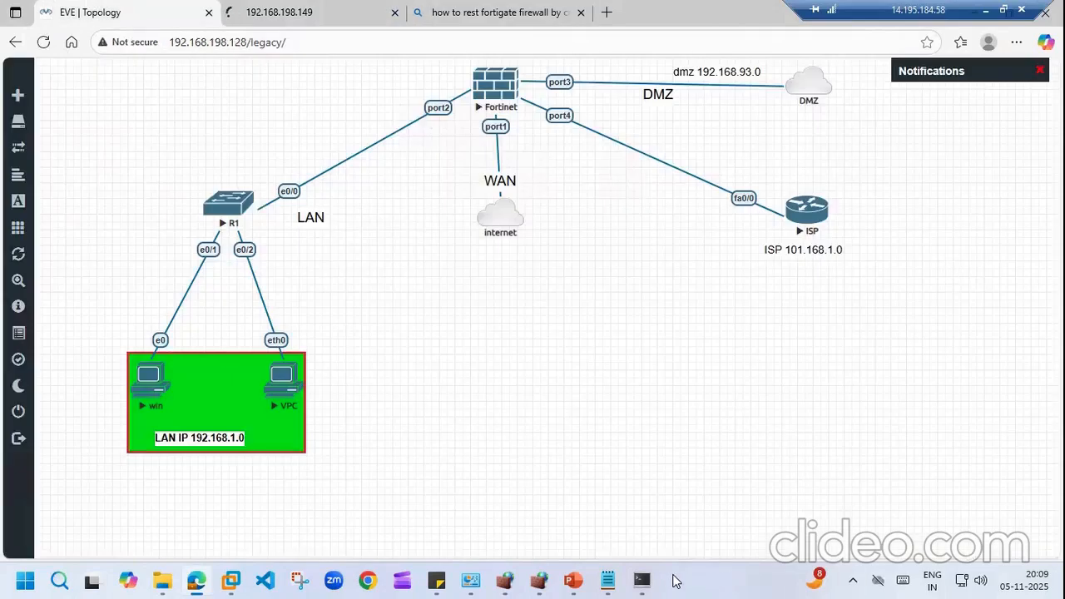
pyautogui.click(642, 581)
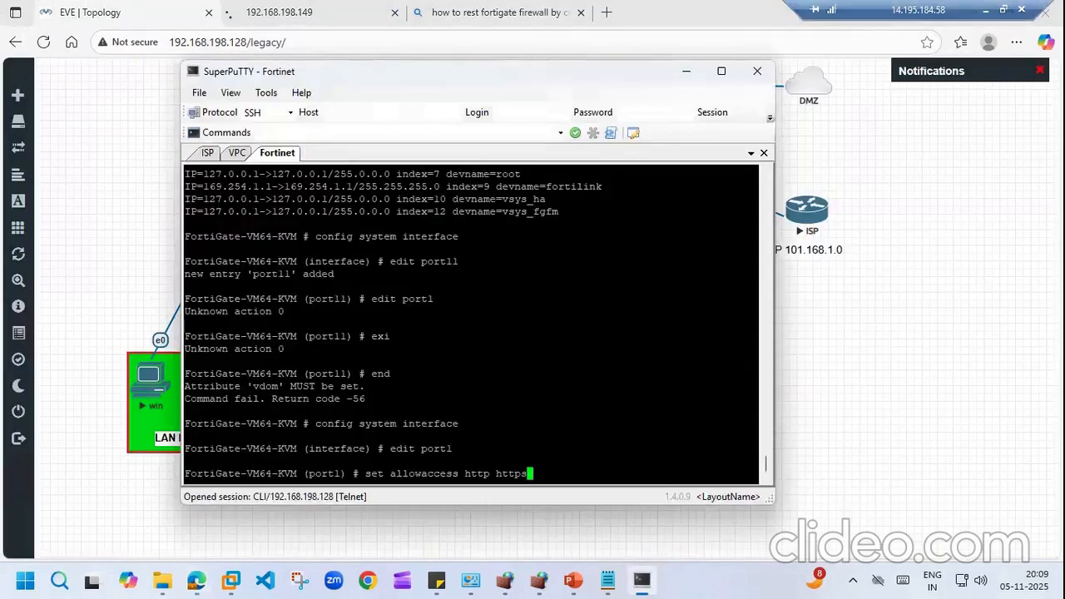
pyautogui.press('Return')
pyautogui.write('end')
pyautogui.press('Return')
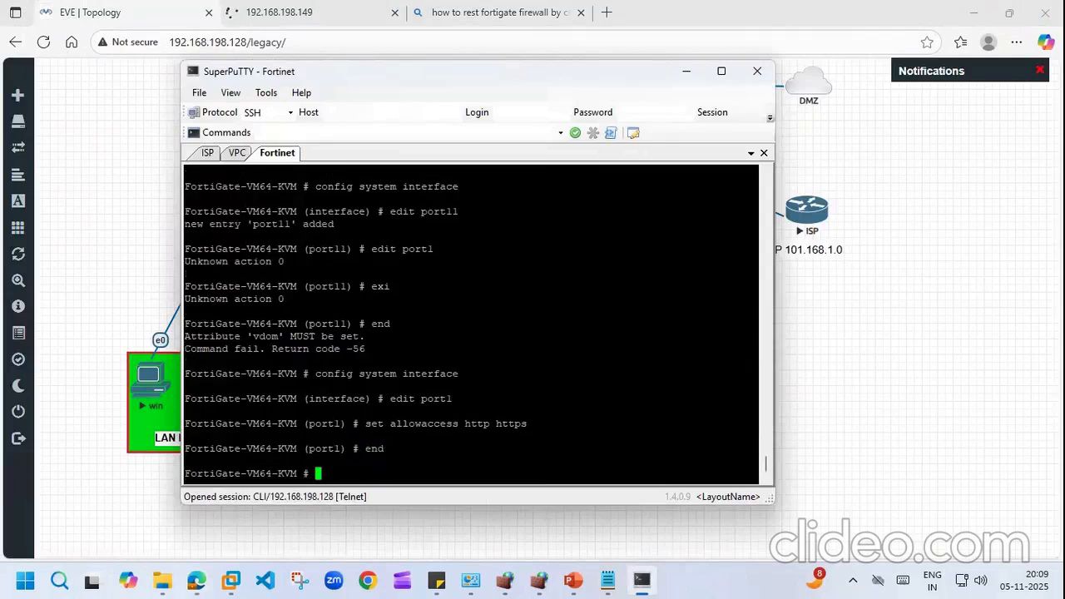
# Step: With the web page still unreachable, run 'show system interface' to view the interface configuration
pyautogui.click(347, 6)
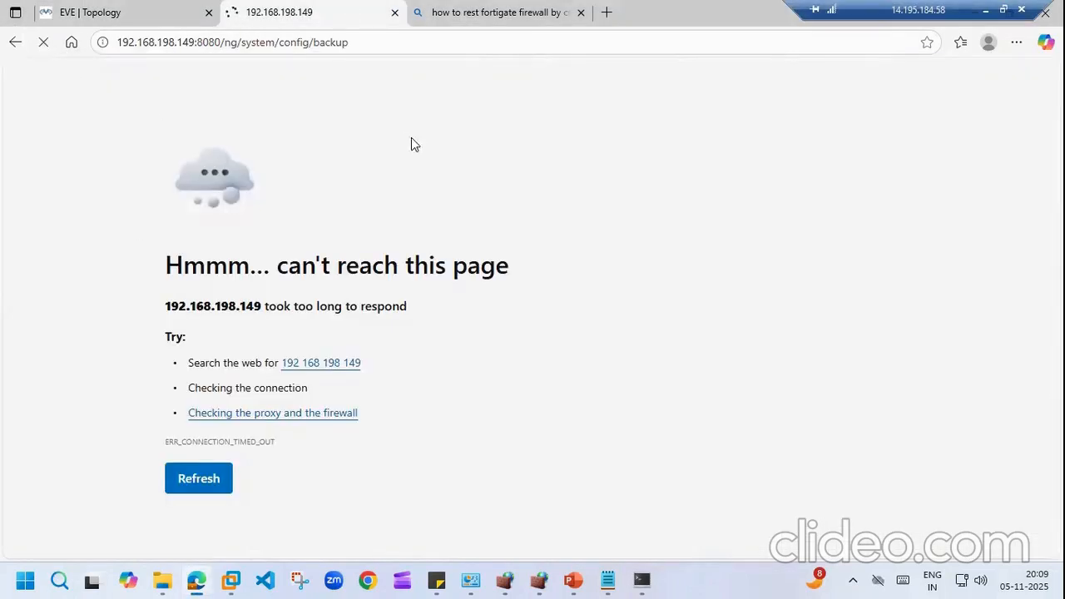
pyautogui.click(125, 9)
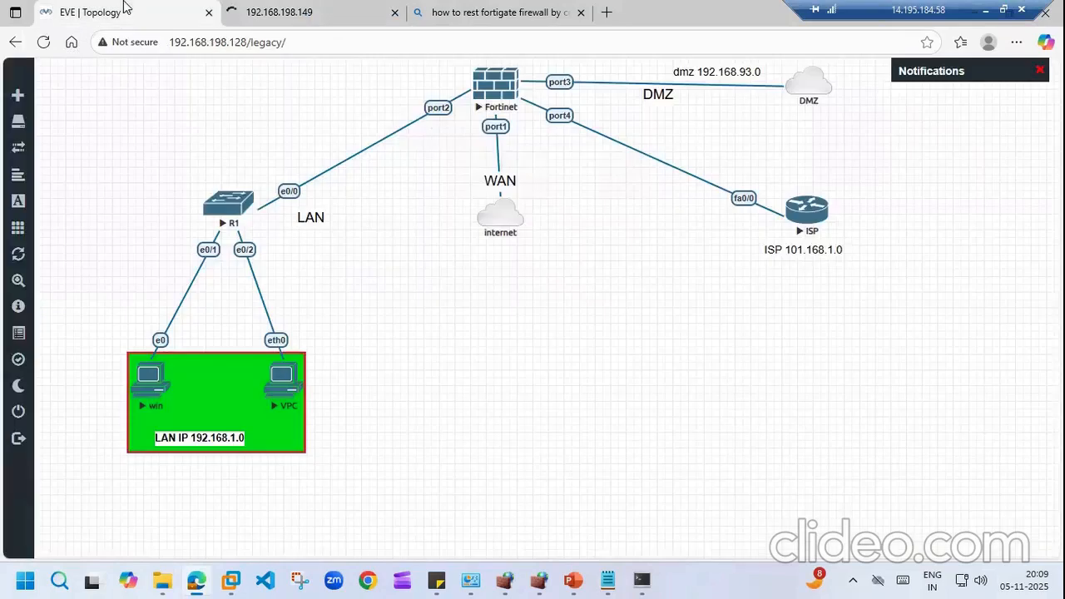
pyautogui.click(642, 581)
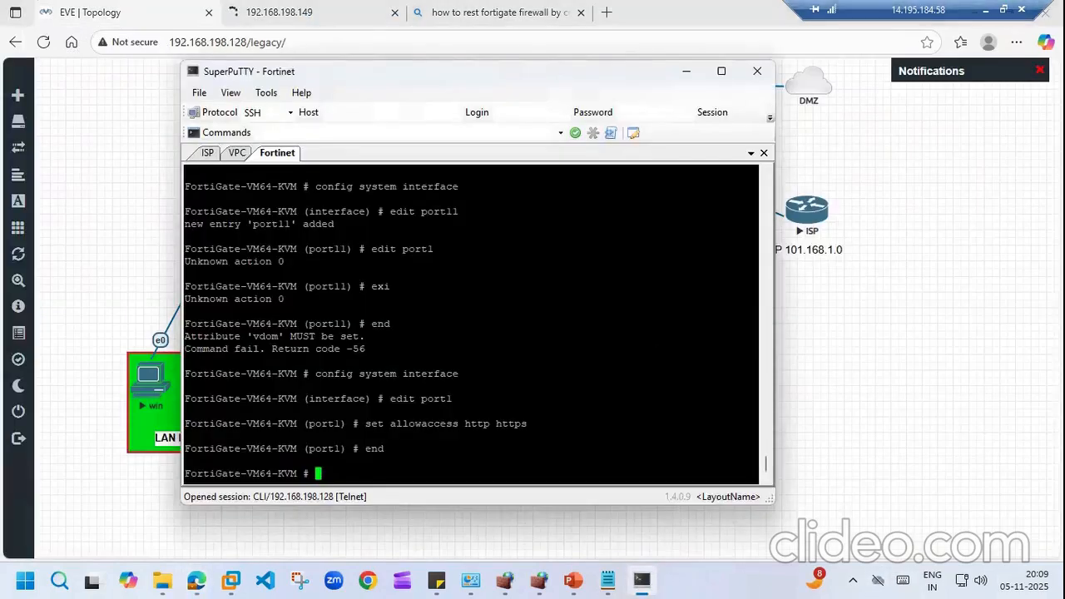
pyautogui.moveTo(765, 458); pyautogui.dragTo(765, 450)
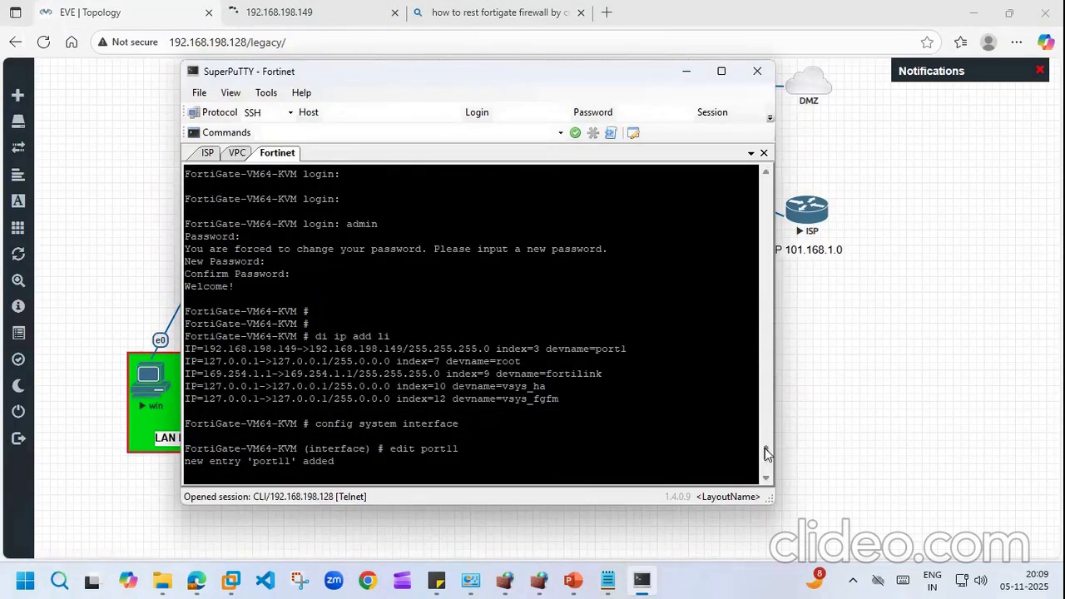
pyautogui.moveTo(765, 448); pyautogui.dragTo(766, 471)
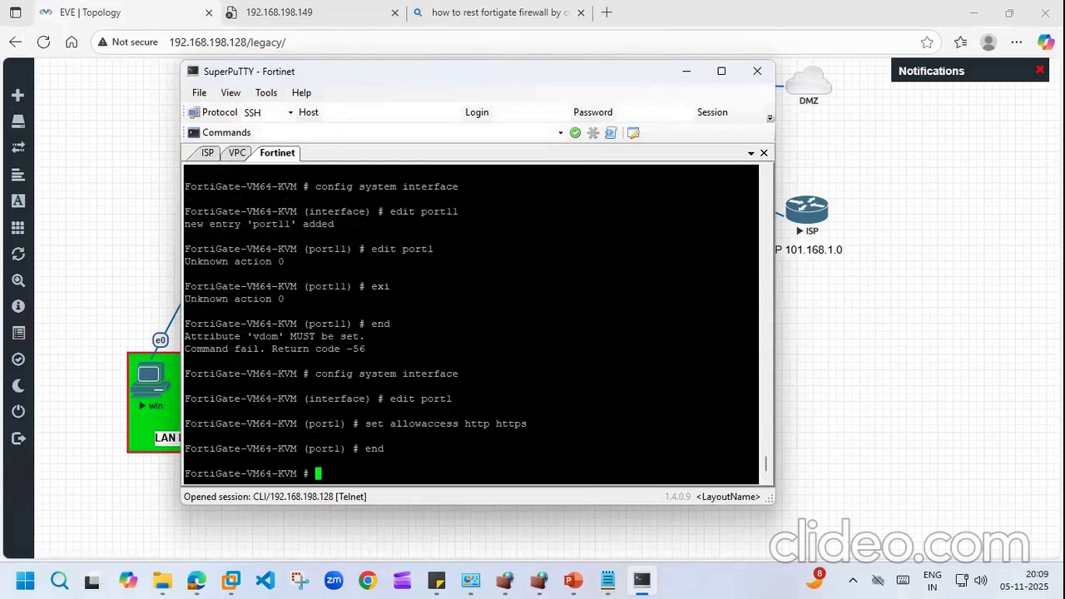
pyautogui.write('show int')
pyautogui.press('BackSpace')
pyautogui.press('BackSpace')
pyautogui.press('BackSpace')
pyautogui.press('BackSpace')
pyautogui.write('system interface')
pyautogui.press('Return')
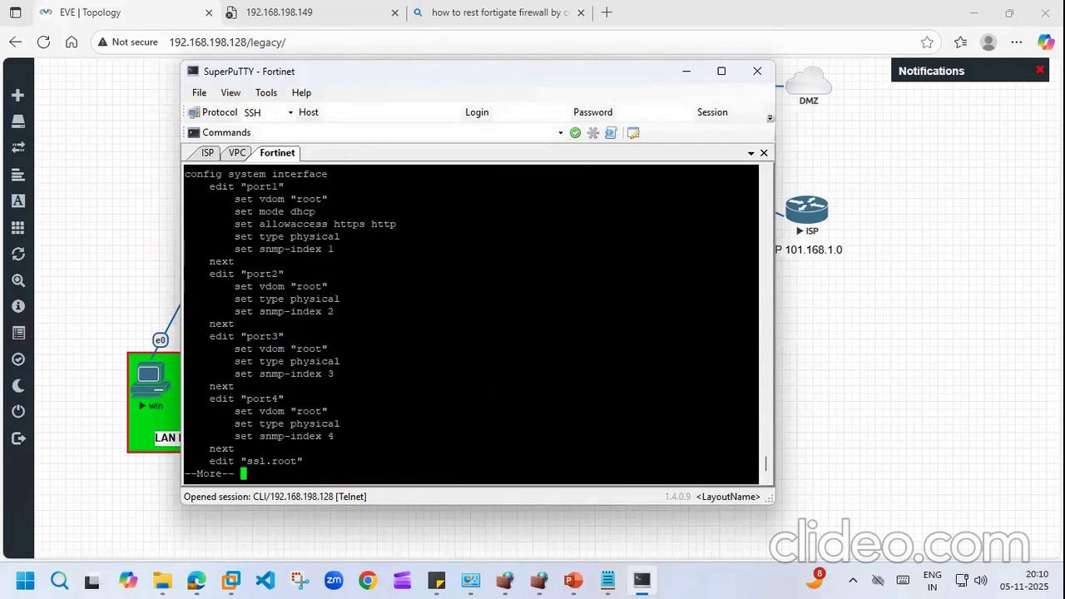
# Step: Recheck the FortiGate web page, then page through the rest of the interface configuration output
pyautogui.click(180, 5)
pyautogui.click(333, 7)
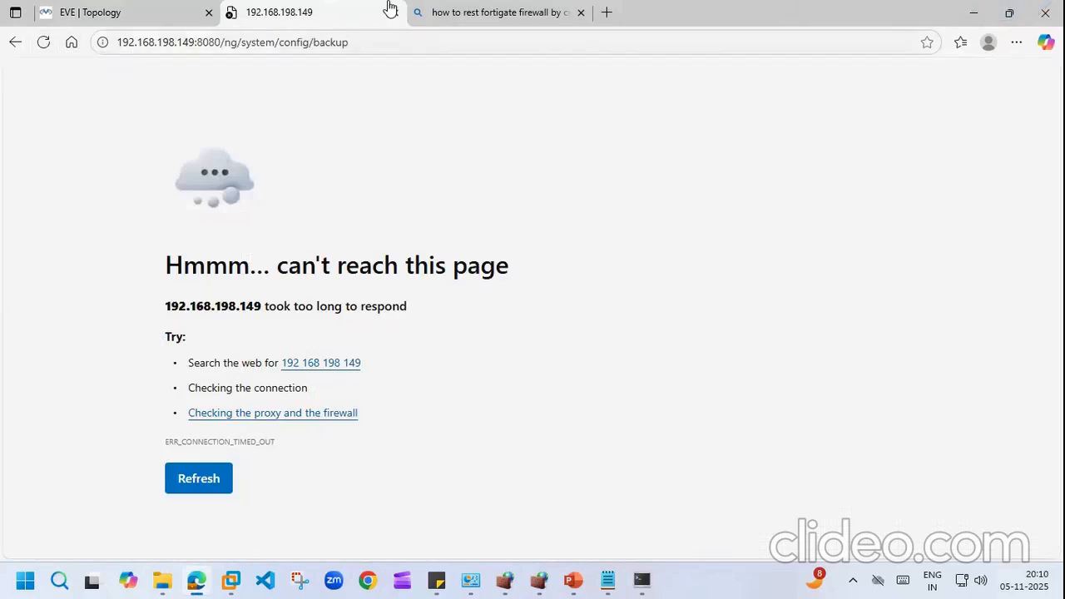
pyautogui.click(180, 9)
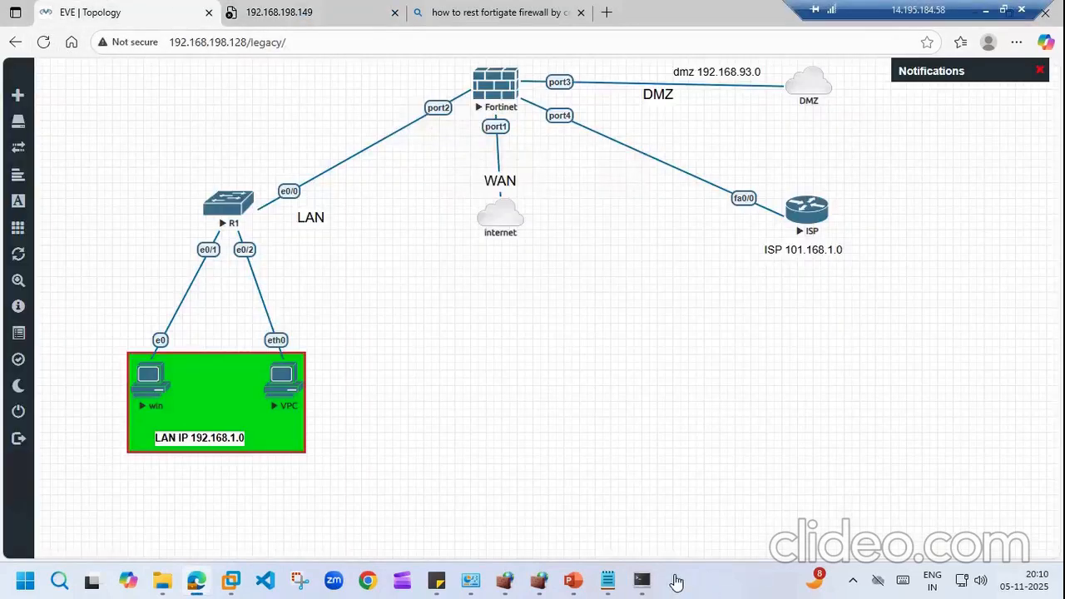
pyautogui.click(642, 582)
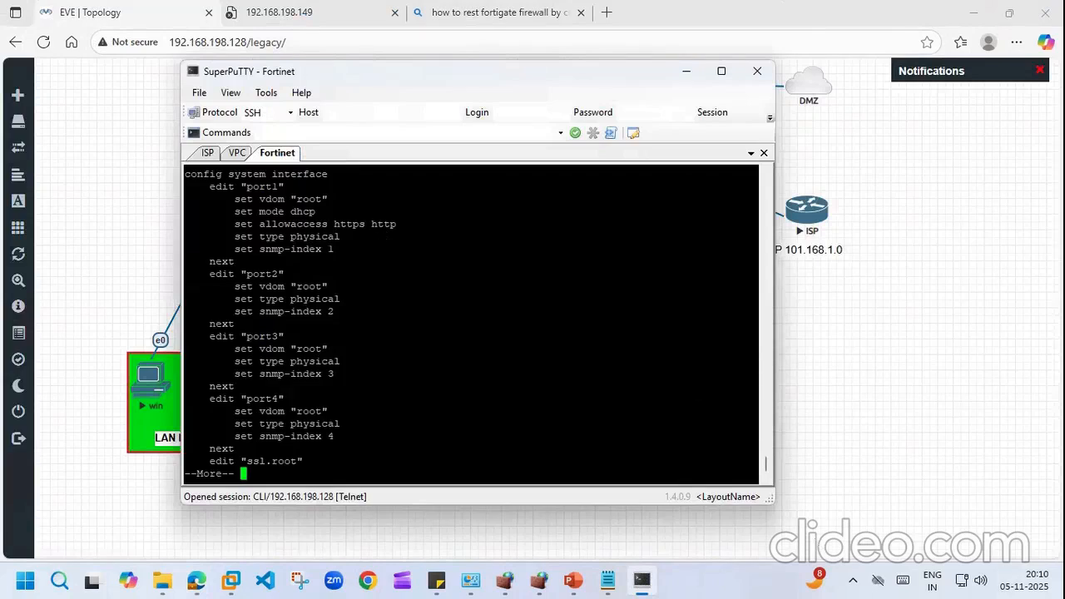
pyautogui.press('Return')
pyautogui.press('Return')
pyautogui.press('Return')
pyautogui.press('Return')
pyautogui.press('Return')
pyautogui.press('Return')
pyautogui.press('Return')
pyautogui.press('Return')
pyautogui.press('Return')
pyautogui.press('Return')
pyautogui.press('Return')
pyautogui.press('Return')
pyautogui.press('Return')
pyautogui.press('Return')
pyautogui.press('Return')
pyautogui.press('Return')
pyautogui.press('Return')
pyautogui.press('Return')
pyautogui.press('Return')
pyautogui.press('Return')
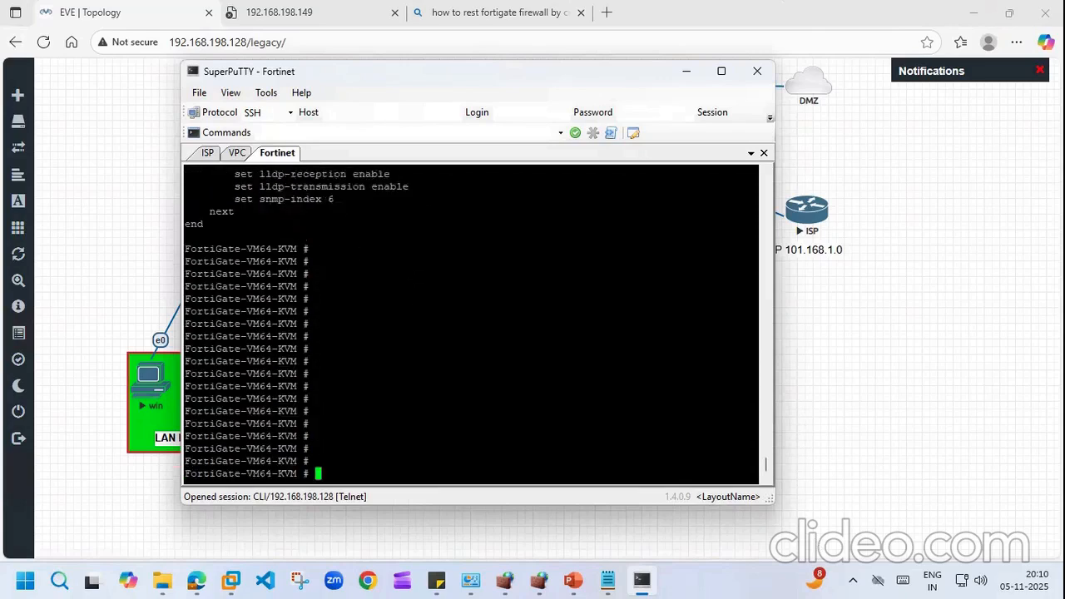
pyautogui.press('Return')
pyautogui.press('Return')
pyautogui.press('Return')
pyautogui.press('Return')
pyautogui.press('Return')
pyautogui.press('Return')
# Step: Run 'di ip add li' and copy port1's address 192.168.198.149
pyautogui.write('dinip add li')
pyautogui.press('BackSpace')
pyautogui.press('BackSpace')
pyautogui.press('BackSpace')
pyautogui.press('BackSpace')
pyautogui.press('BackSpace')
pyautogui.press('BackSpace')
pyautogui.press('BackSpace')
pyautogui.press('BackSpace')
pyautogui.press('BackSpace')
pyautogui.press('BackSpace')
pyautogui.press('BackSpace')
pyautogui.press('BackSpace')
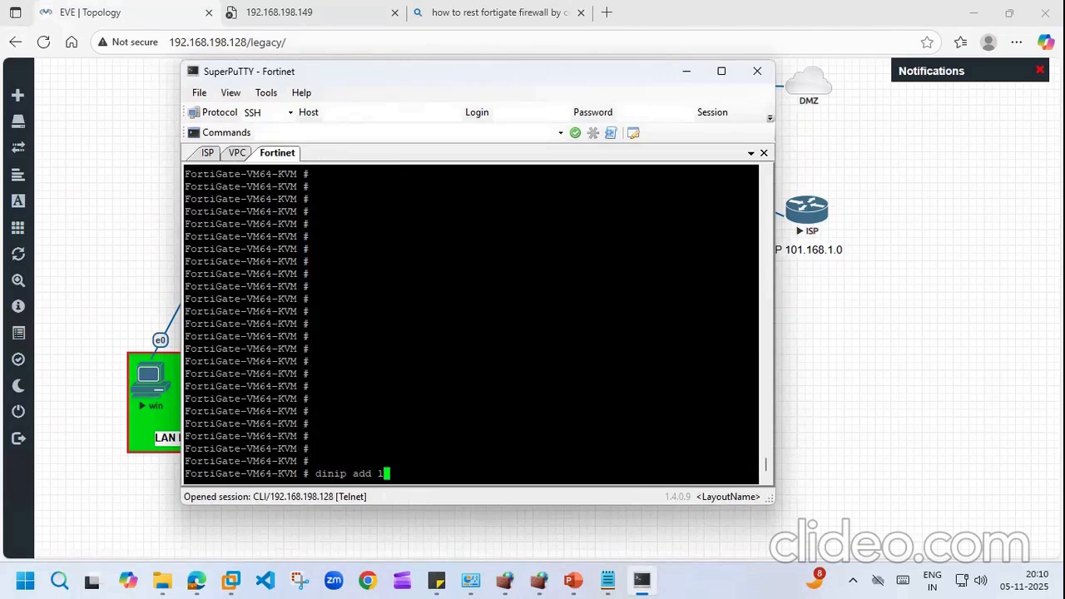
pyautogui.write('di ipa')
pyautogui.press('BackSpace')
pyautogui.write('add li')
pyautogui.press('Return')
pyautogui.moveTo(409, 399); pyautogui.dragTo(310, 398)
pyautogui.rightClick(310, 399)
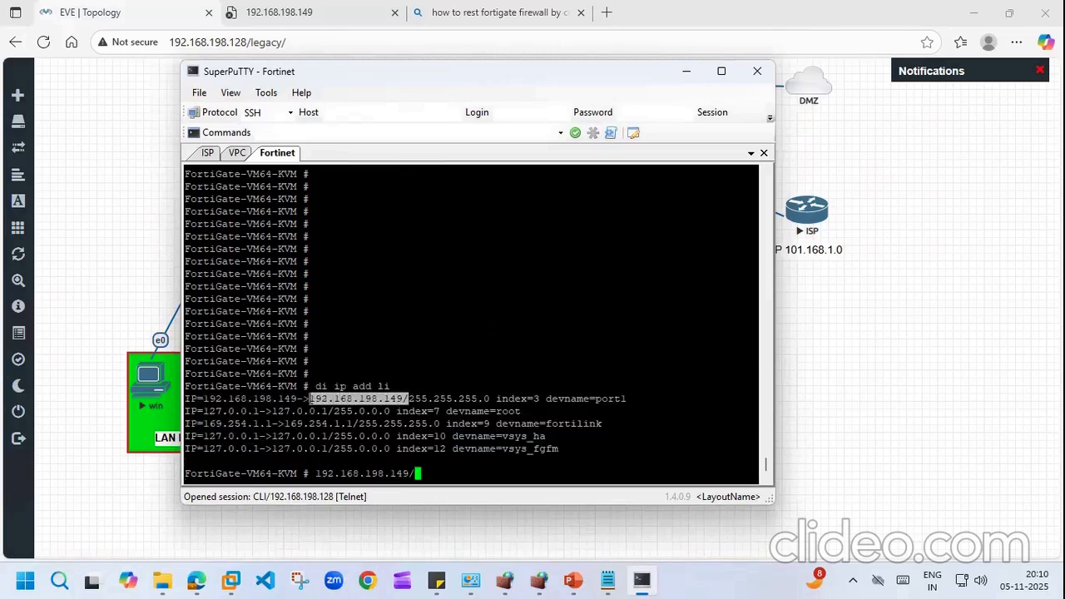
# Step: Close the unreachable FortiGate page and the leftover search tab
pyautogui.click(366, 12)
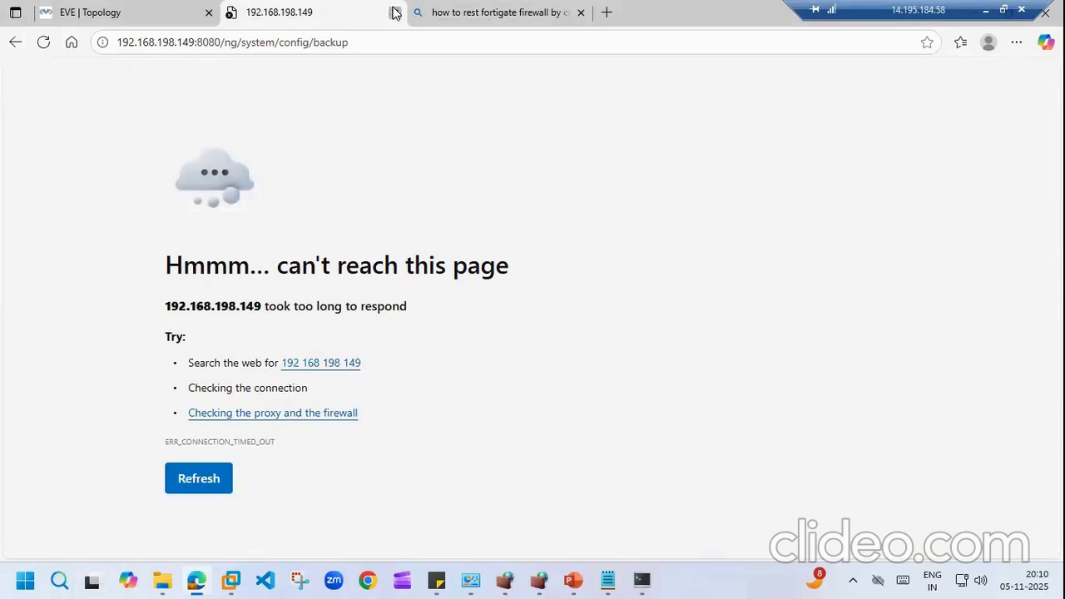
pyautogui.click(394, 13)
pyautogui.click(395, 13)
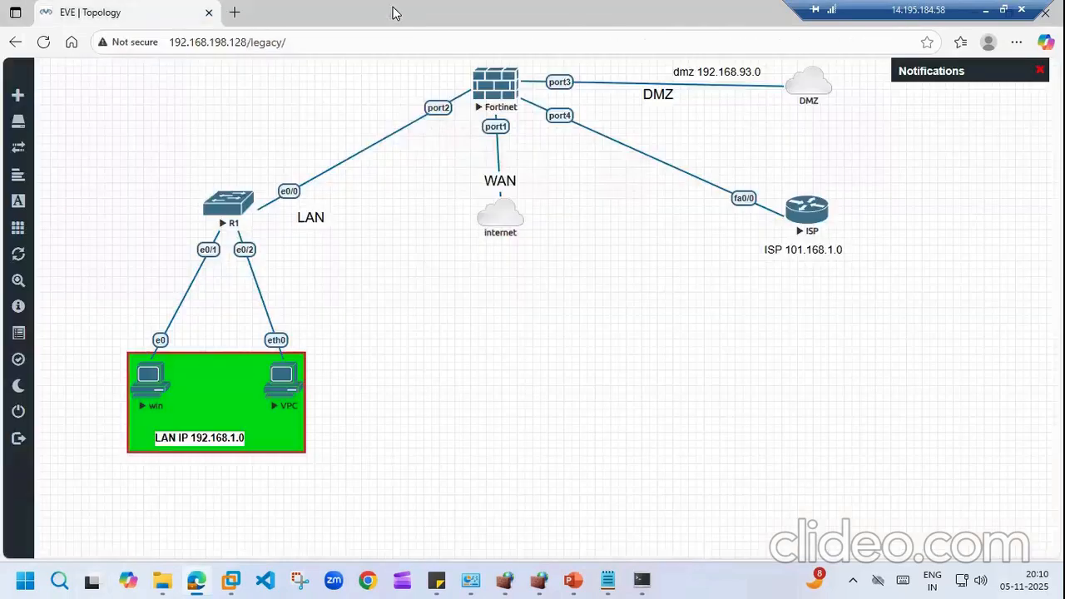
# Step: Browse to 192.168.198.149 in a new tab and log in as admin with the new password
pyautogui.click(235, 13)
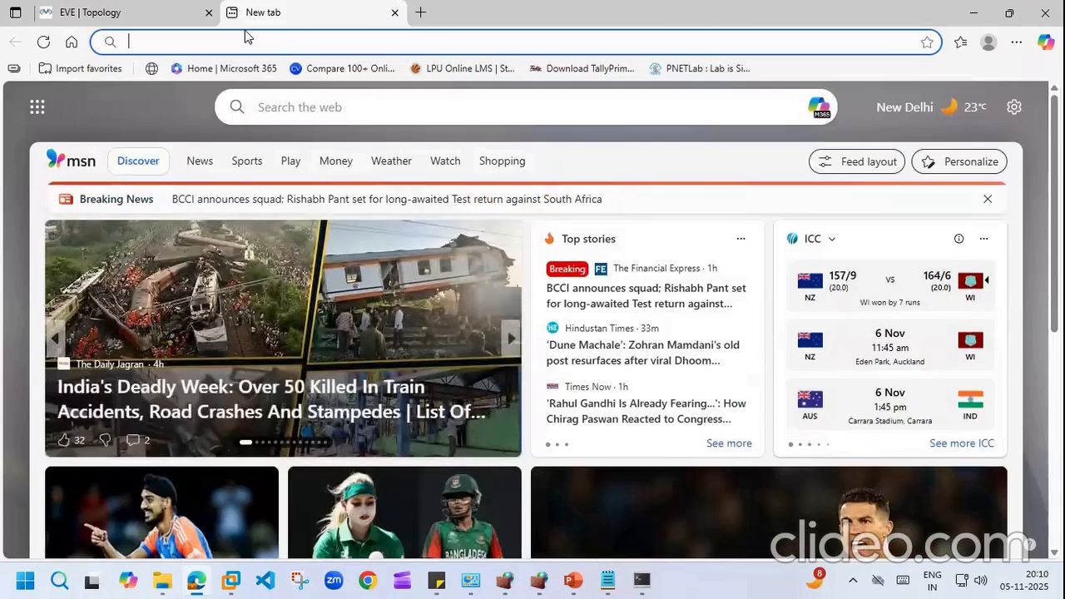
pyautogui.rightClick(246, 36)
pyautogui.click(295, 205)
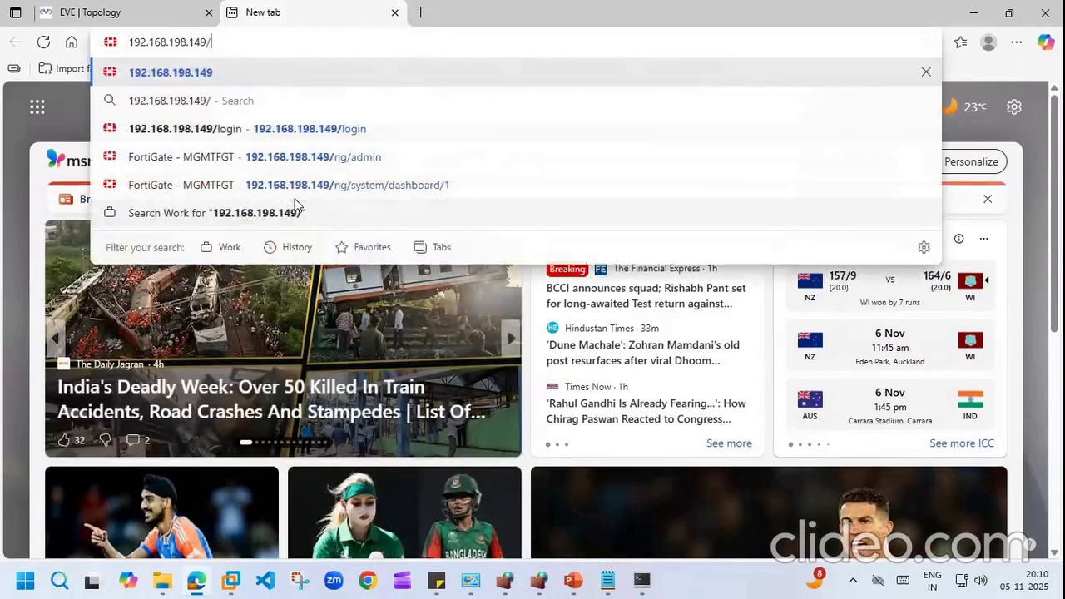
pyautogui.press('Return')
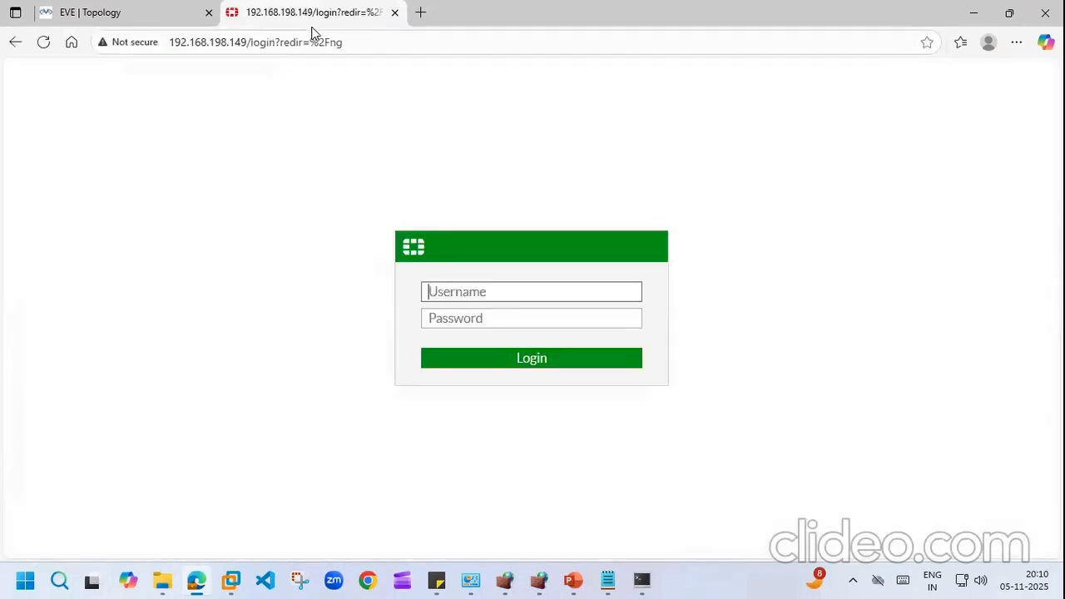
pyautogui.write('admin')
pyautogui.press('Tab')
pyautogui.write('Admin@123')
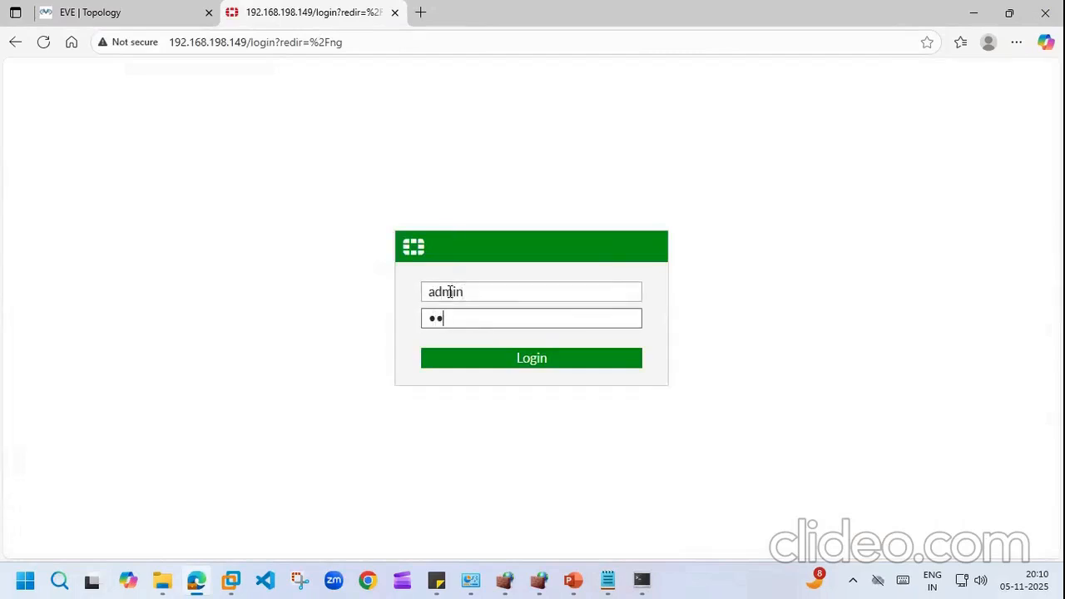
pyautogui.write('4')
pyautogui.click(529, 360)
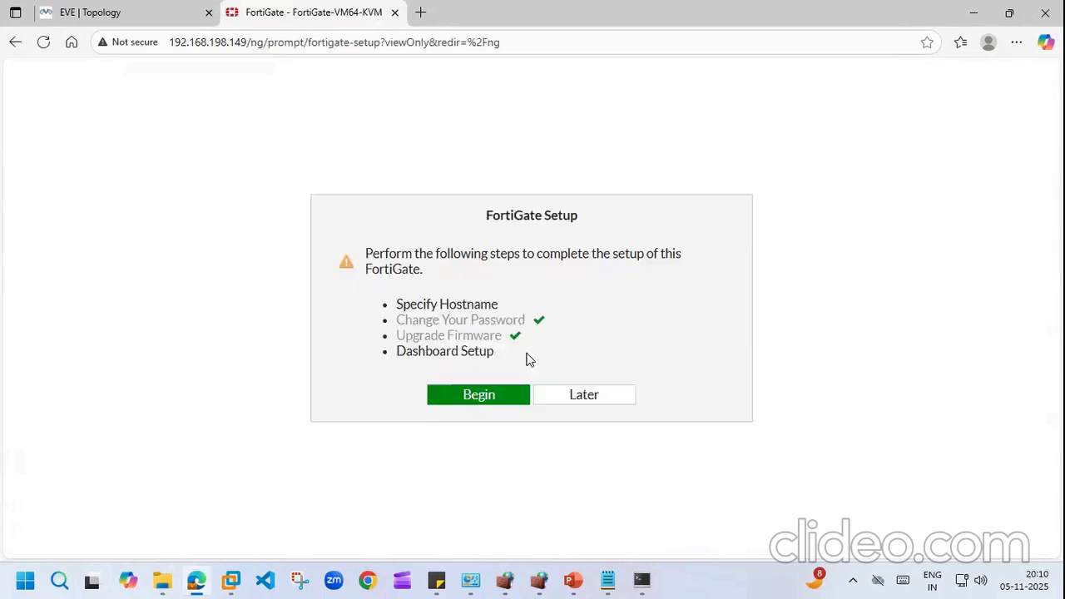
# Step: Begin setup, skip the hostname, accept the Optimal dashboards, and dismiss the FortiOS 6.4.5 welcome
pyautogui.click(488, 396)
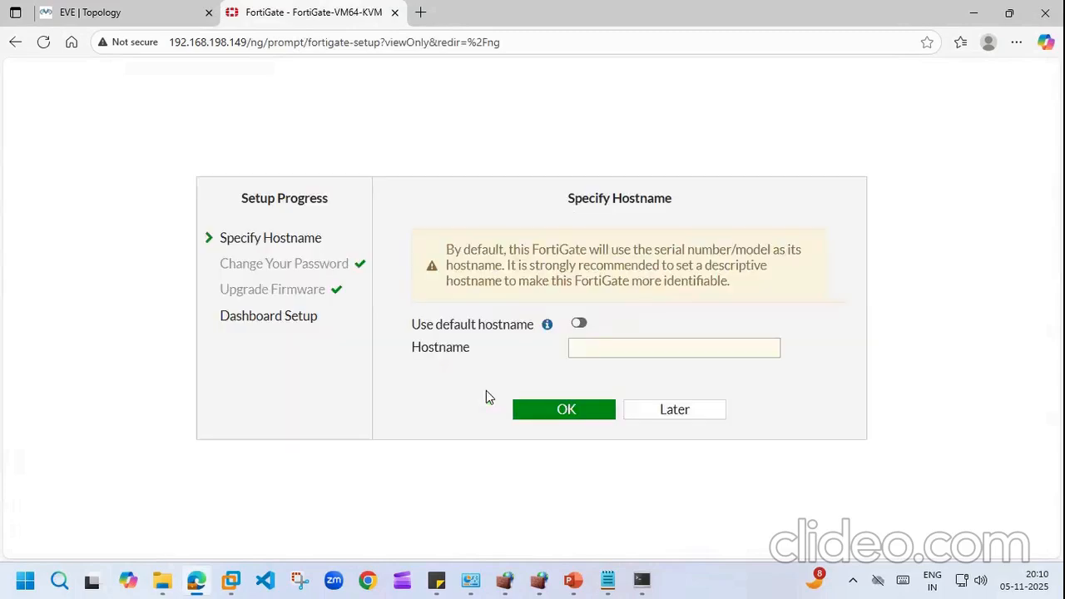
pyautogui.click(596, 346)
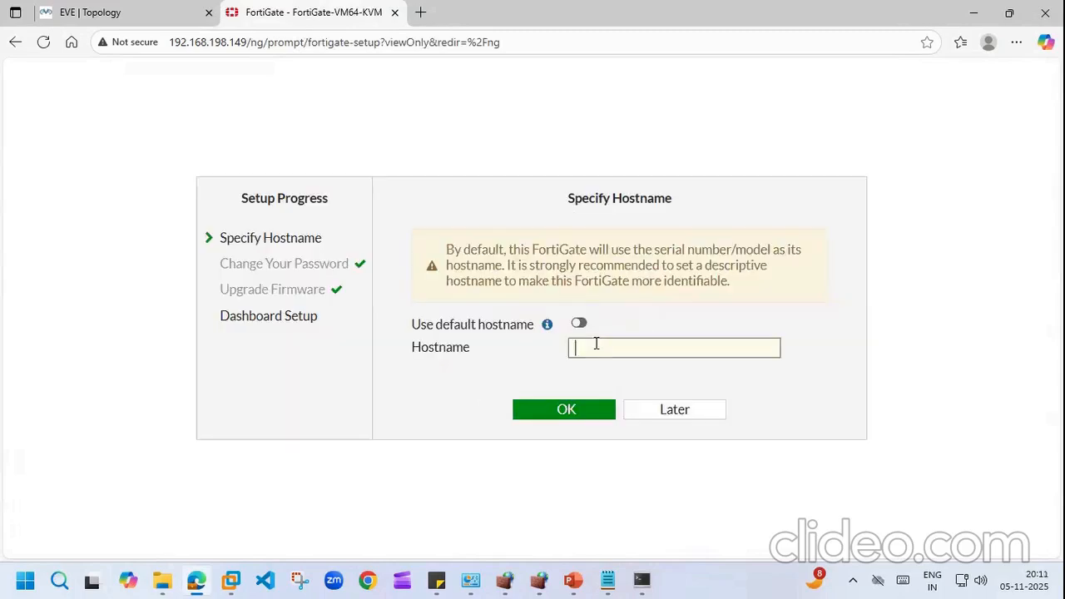
pyautogui.click(676, 414)
pyautogui.click(676, 418)
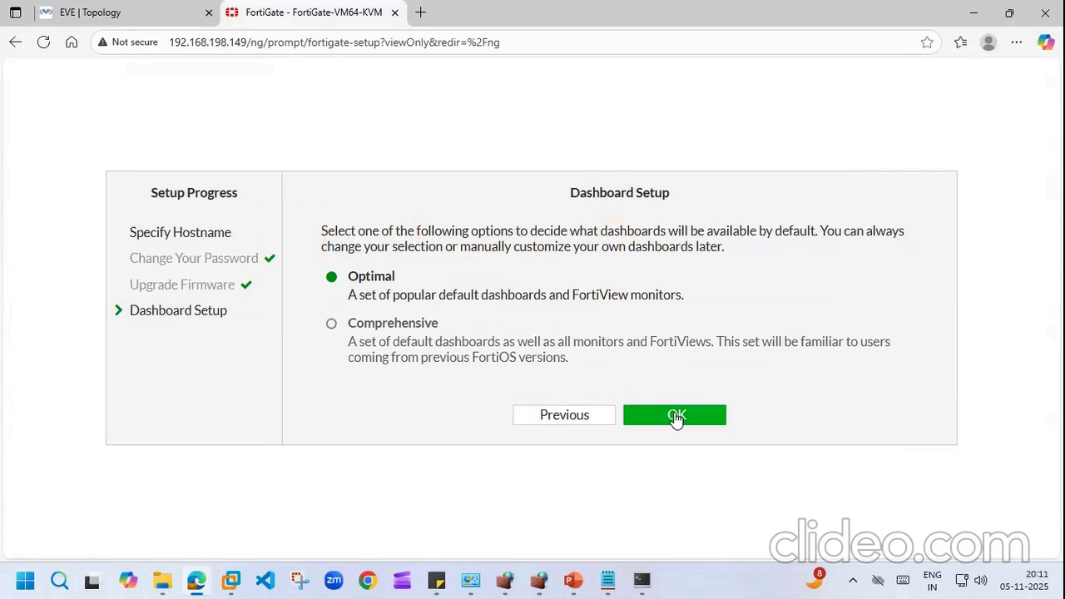
pyautogui.click(676, 416)
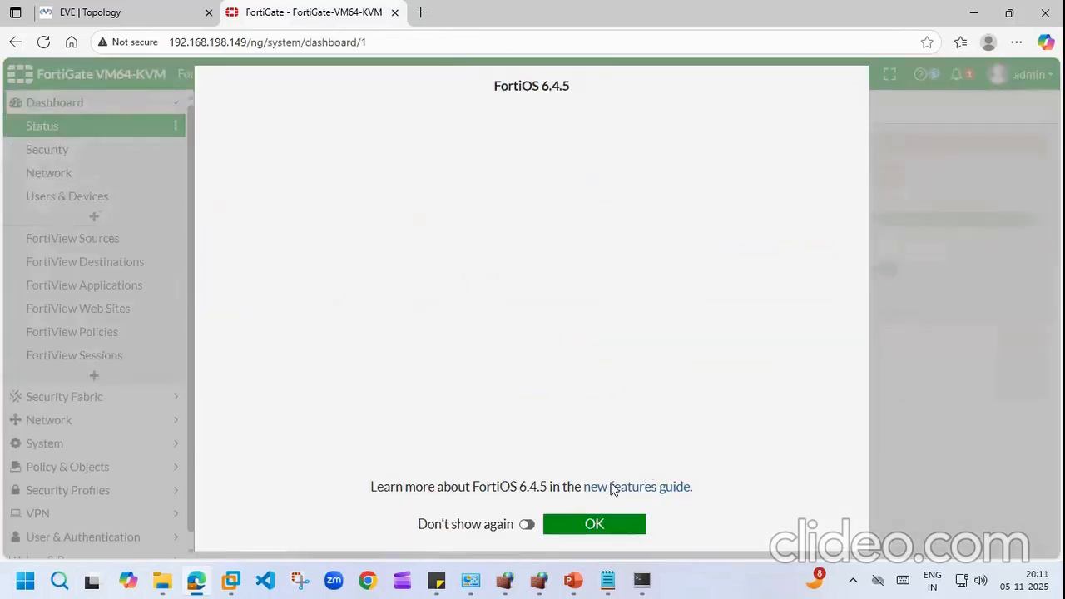
pyautogui.press('Escape')
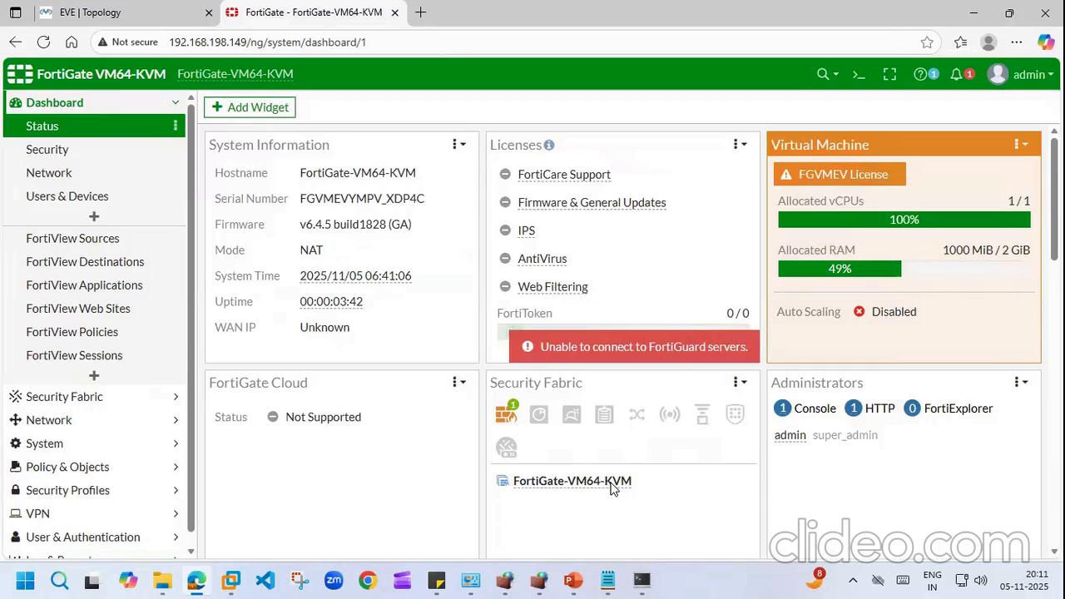
# Step: Upload noida11_6-4_1828_202511051959.conf on the Restore page and confirm the restore and reboot
pyautogui.click(1025, 76)
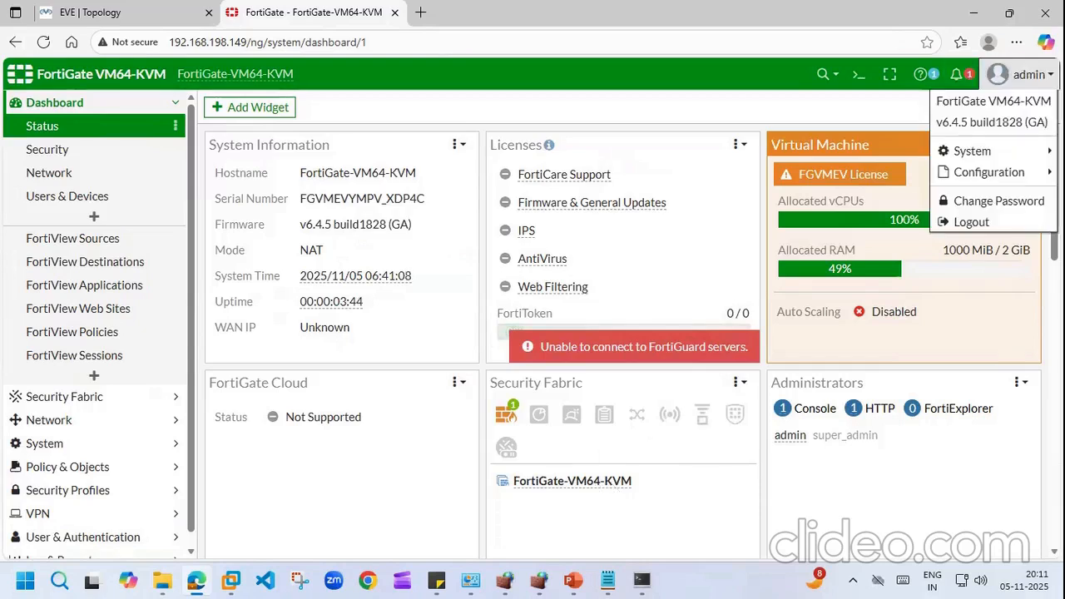
pyautogui.moveTo(987, 175)
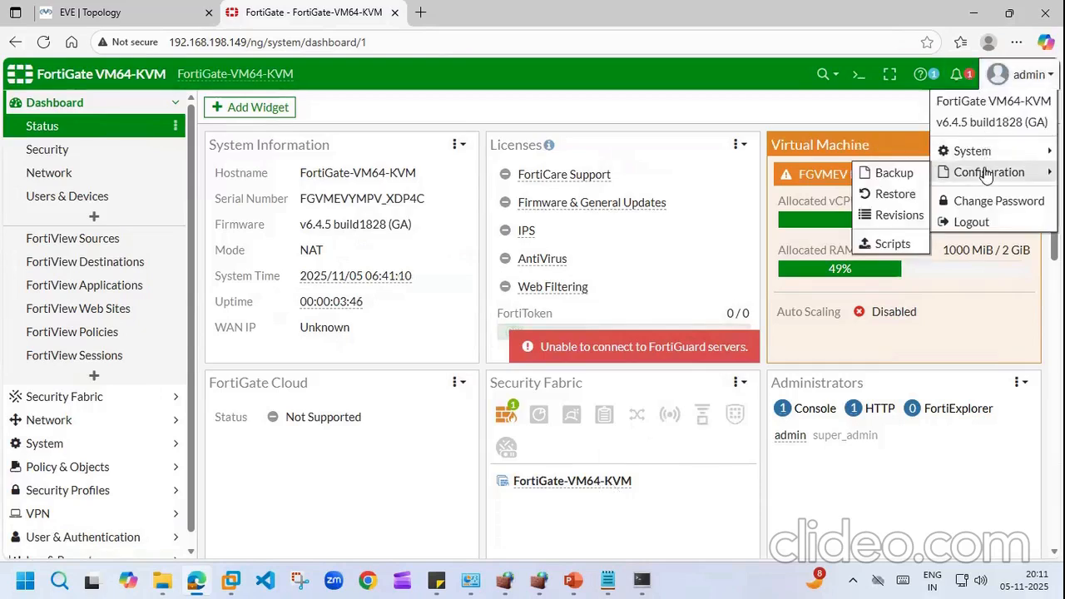
pyautogui.click(895, 195)
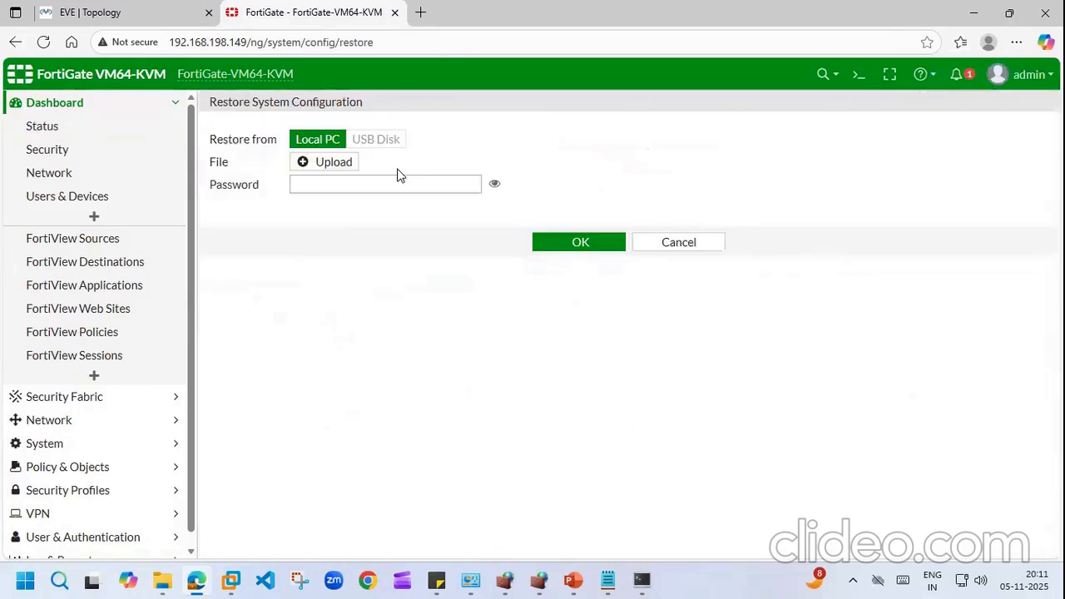
pyautogui.click(334, 162)
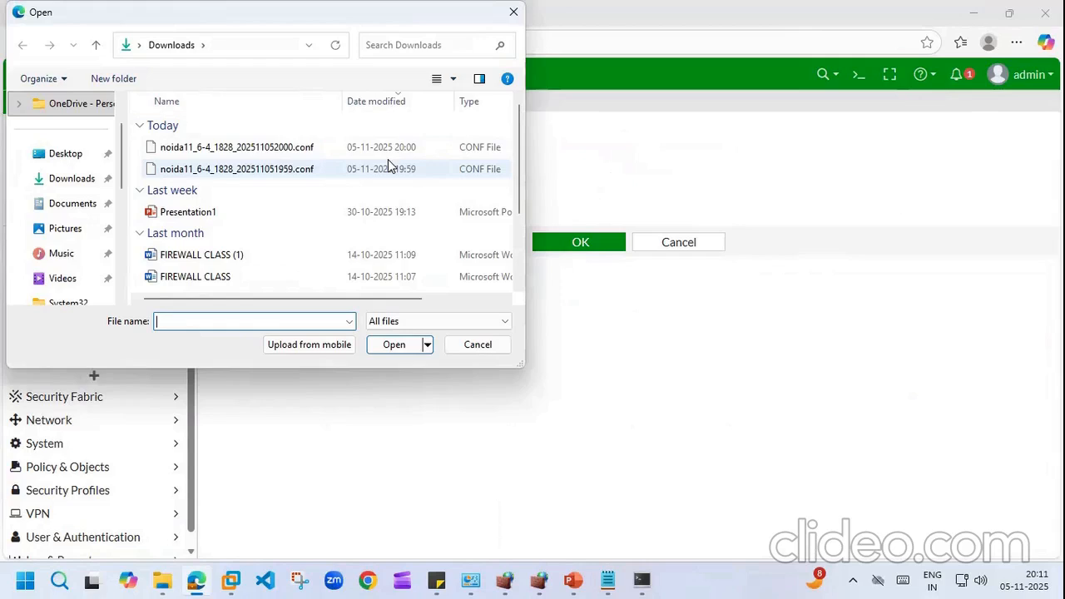
pyautogui.click(285, 171)
pyautogui.click(388, 346)
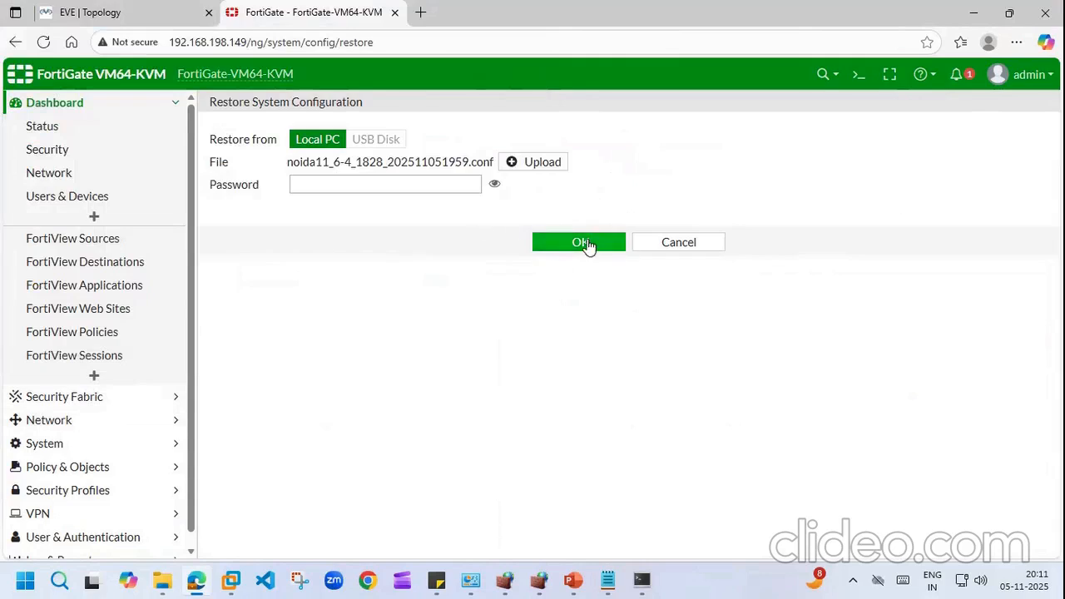
pyautogui.click(583, 242)
pyautogui.click(809, 210)
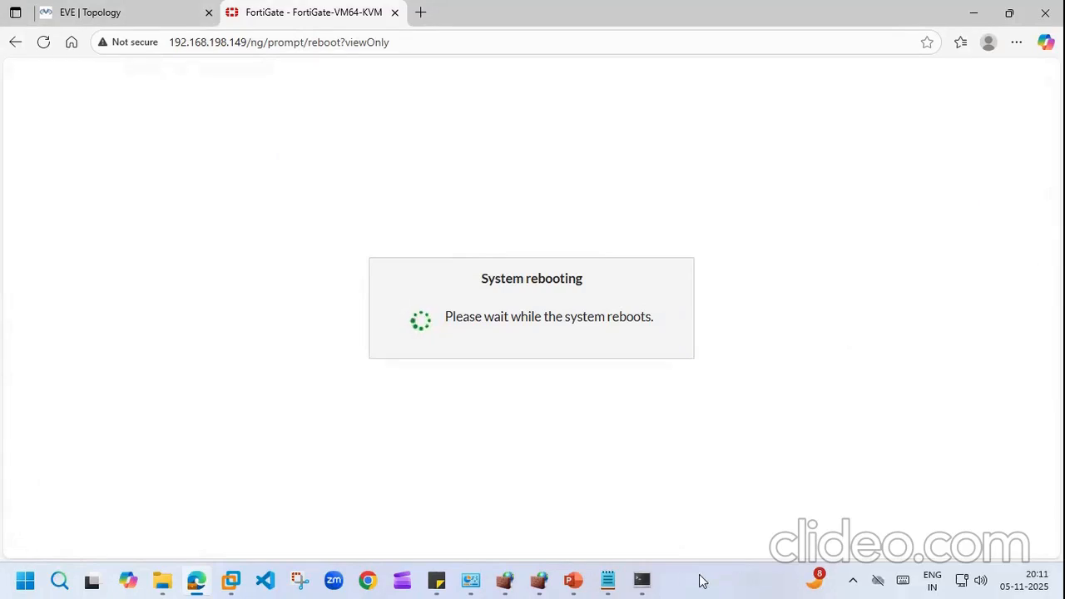
# Step: Review the course topic list in Sticky Notes, then bring the EVE lab topology back
pyautogui.click(435, 581)
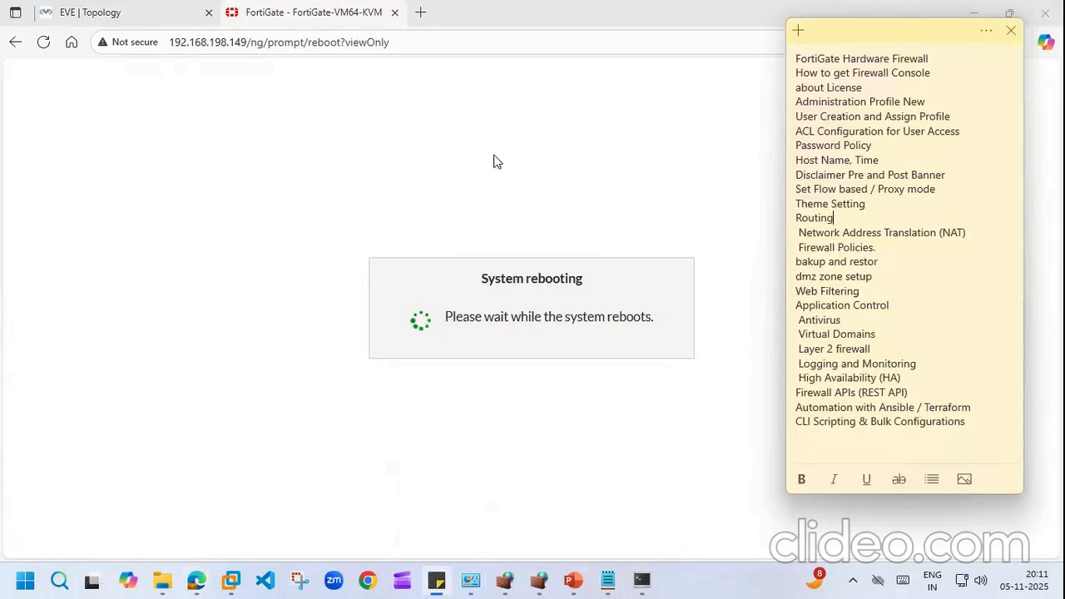
pyautogui.click(104, 11)
pyautogui.moveTo(670, 7)
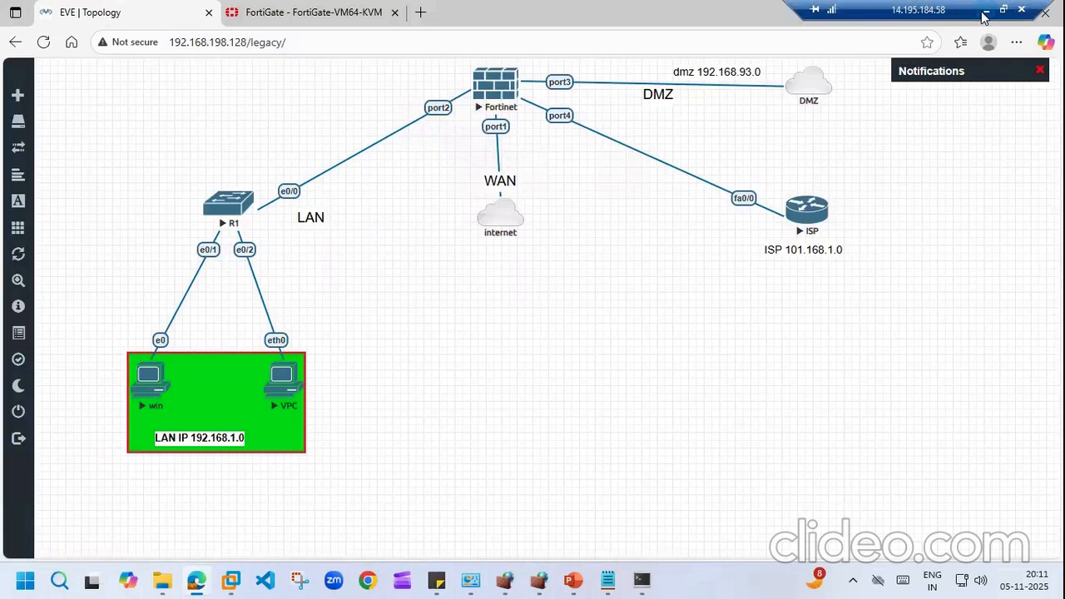
pyautogui.click(433, 580)
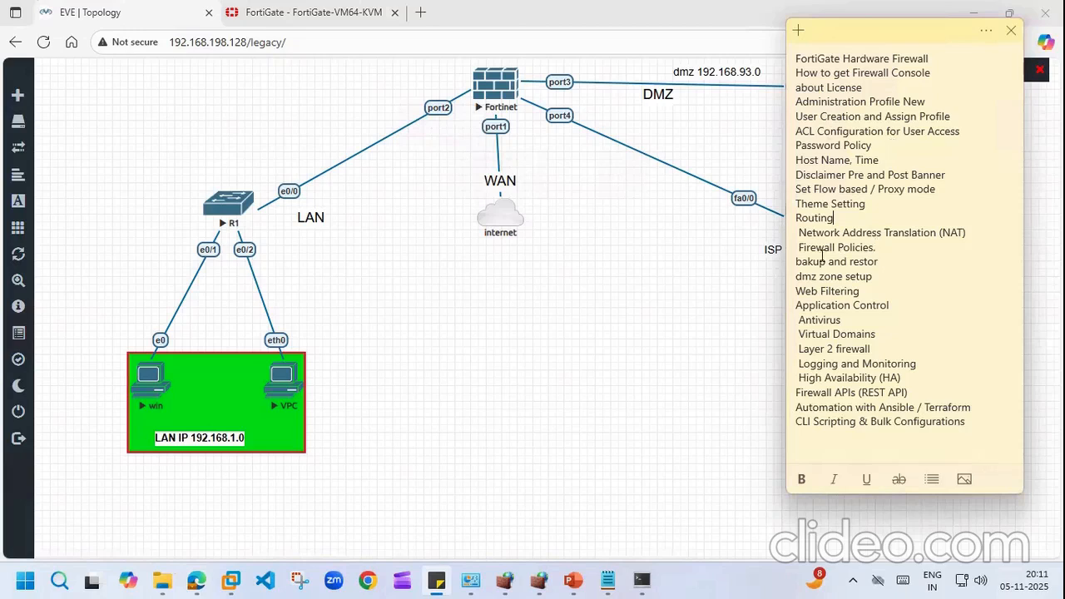
pyautogui.click(651, 247)
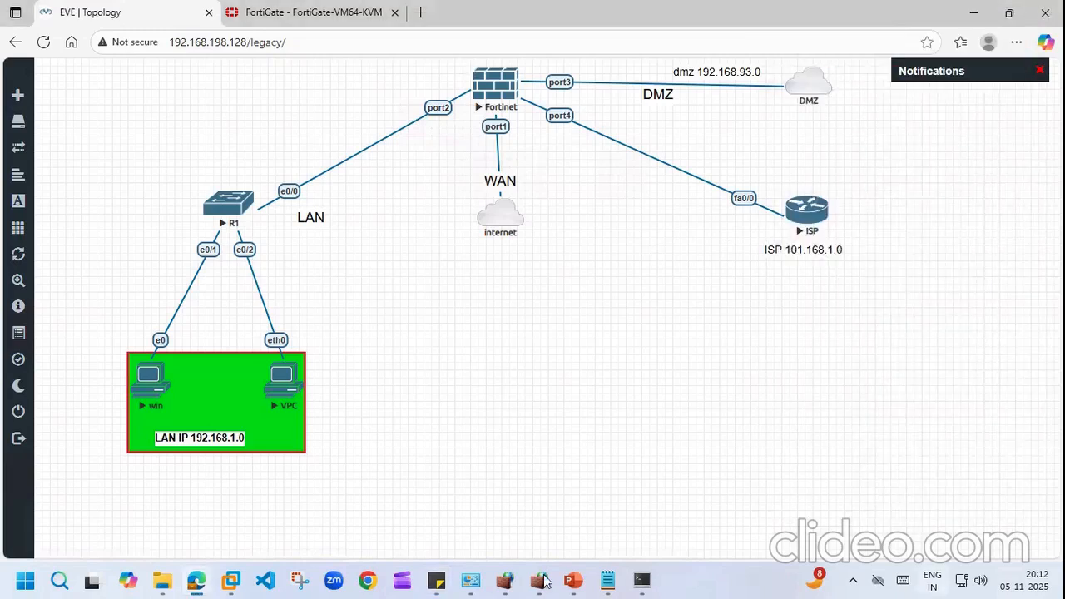
# Step: Sign in to the WEB_SERVER VM with the administrator password and close Server Manager
pyautogui.click(231, 580)
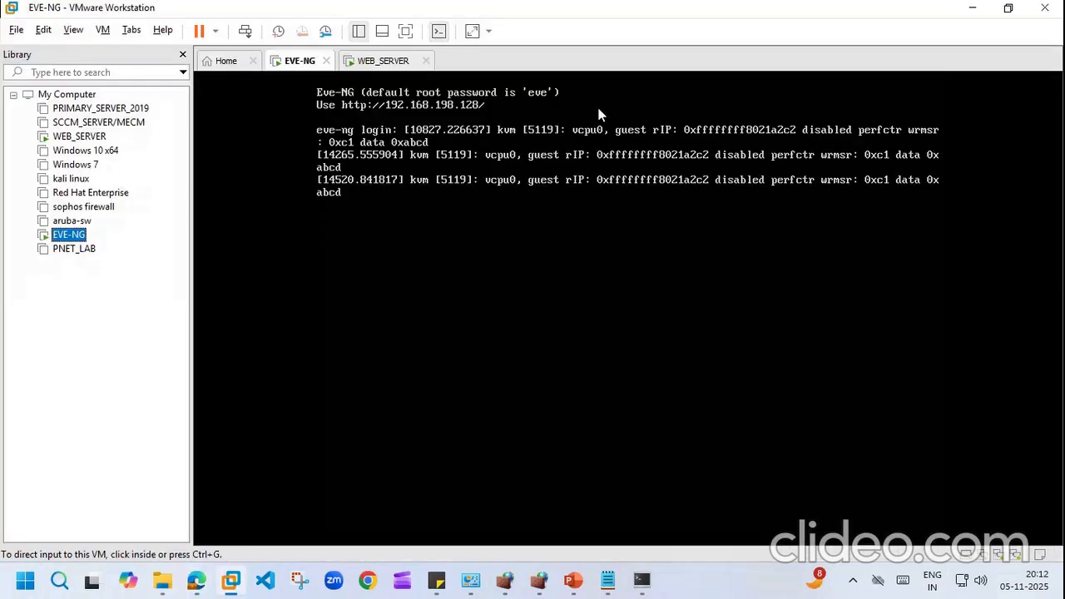
pyautogui.click(391, 60)
pyautogui.click(247, 31)
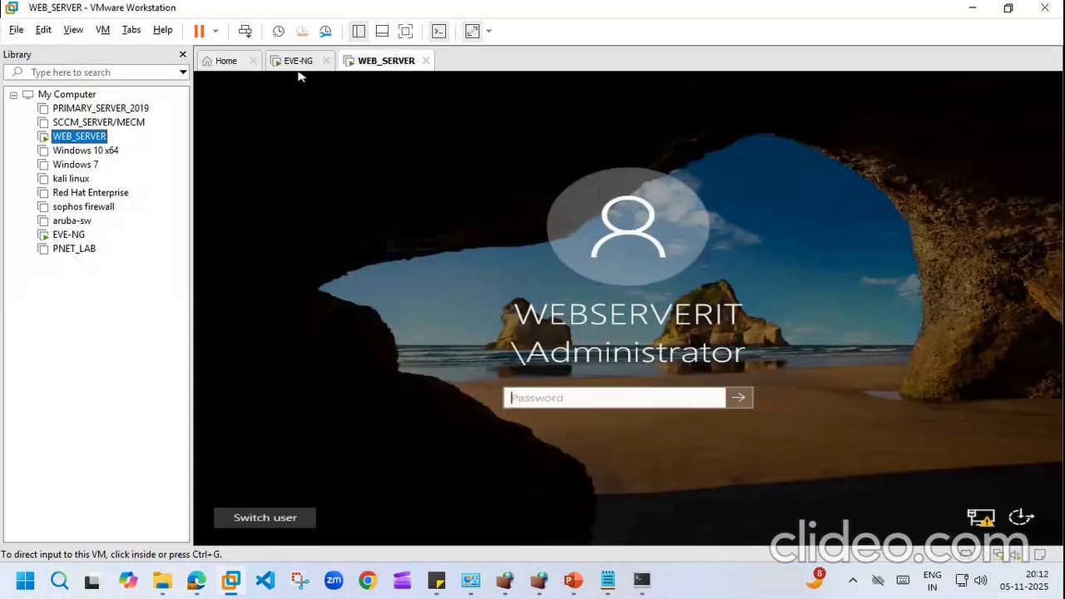
pyautogui.click(566, 393)
pyautogui.write('•••••••••••')
pyautogui.press('Return')
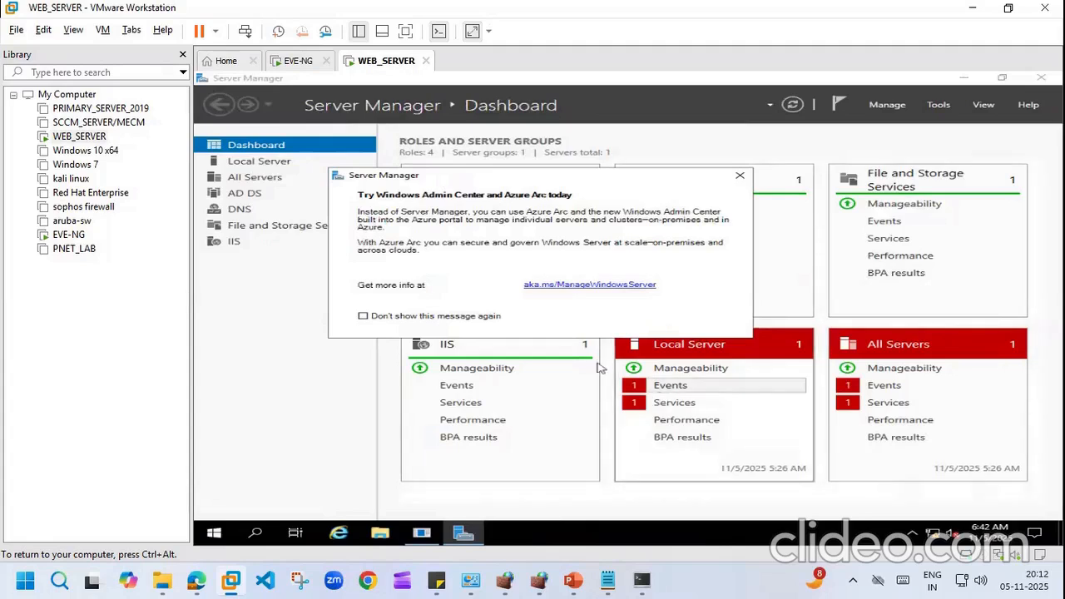
pyautogui.click(1043, 82)
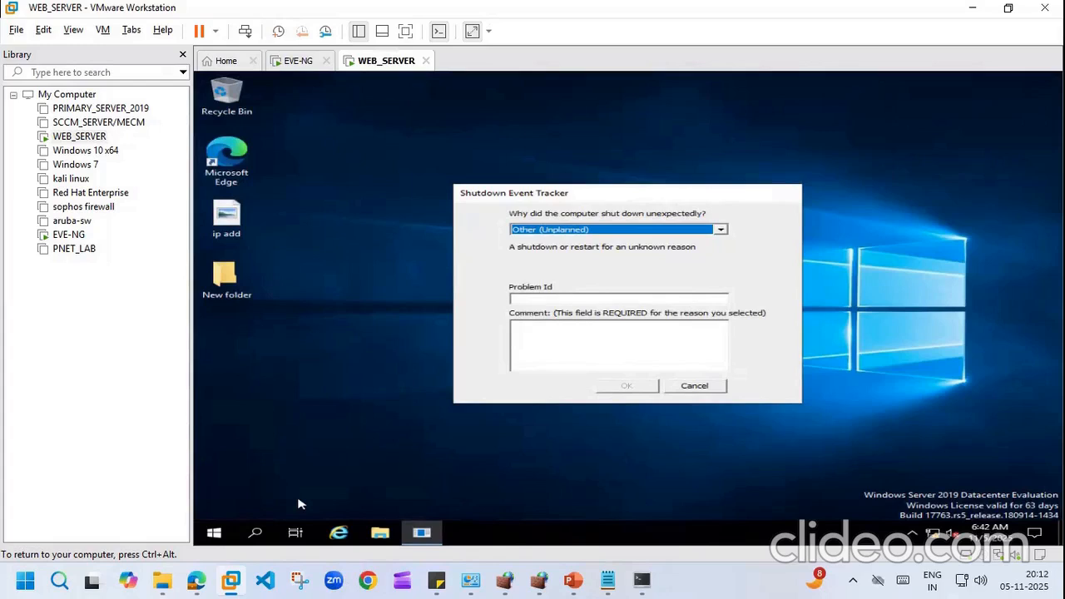
pyautogui.click(1045, 7)
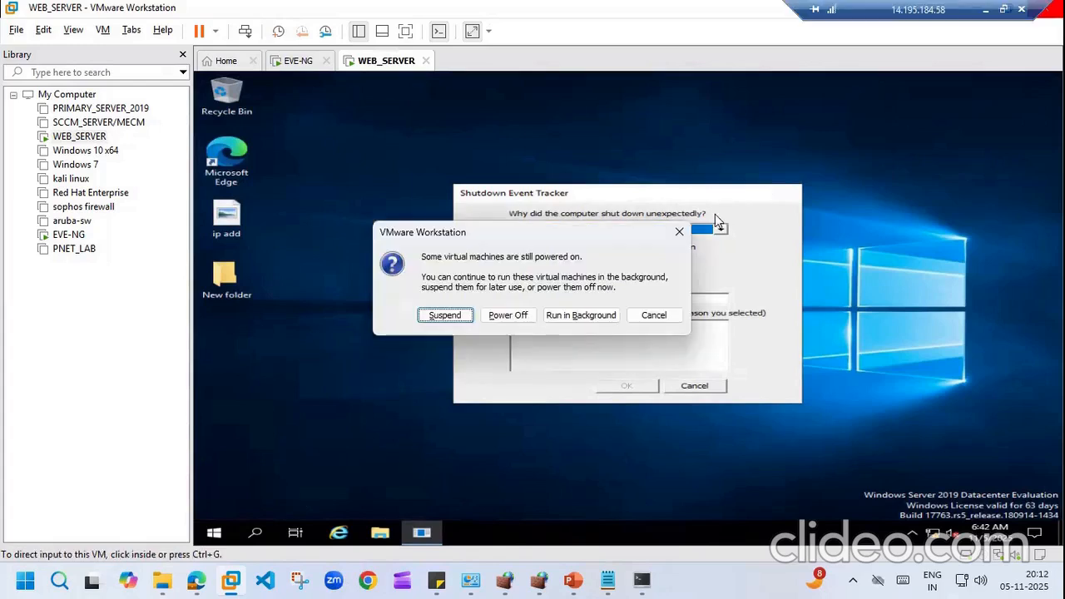
pyautogui.click(681, 230)
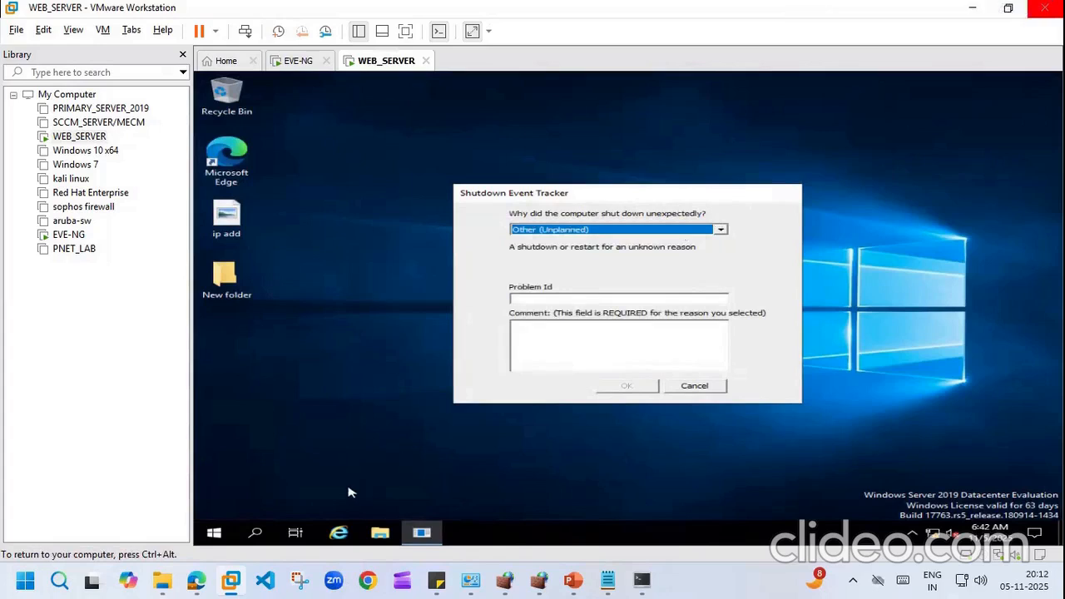
pyautogui.click(338, 537)
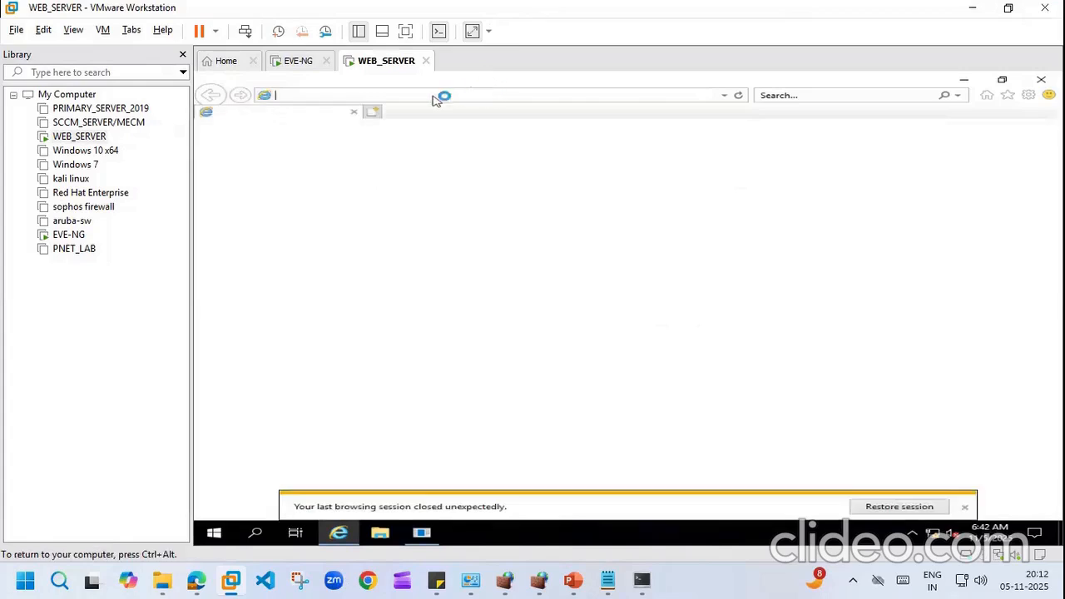
pyautogui.press('BackSpace')
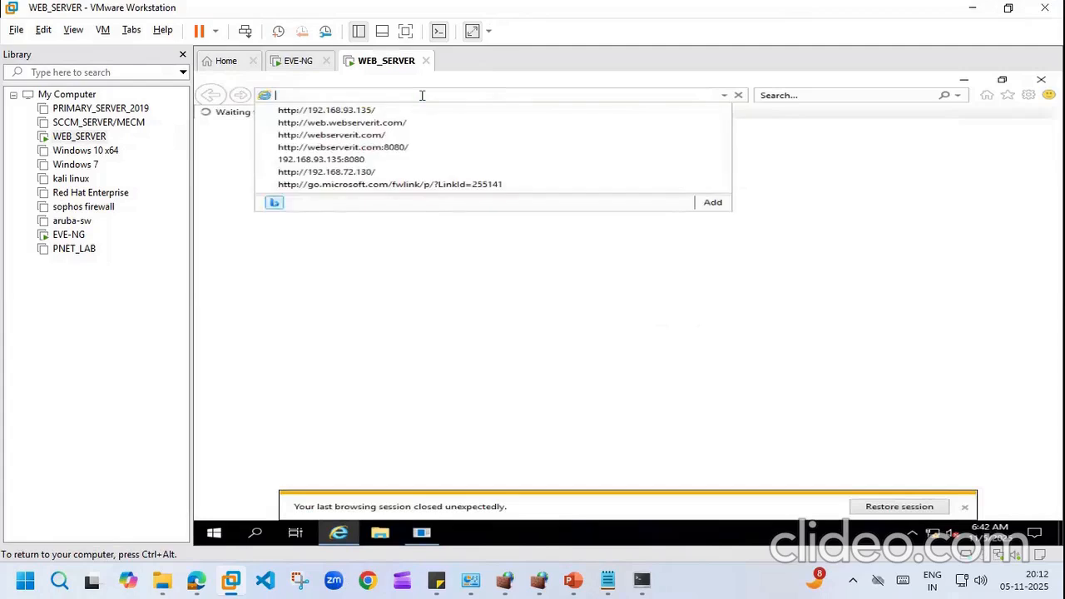
pyautogui.write('192.168')
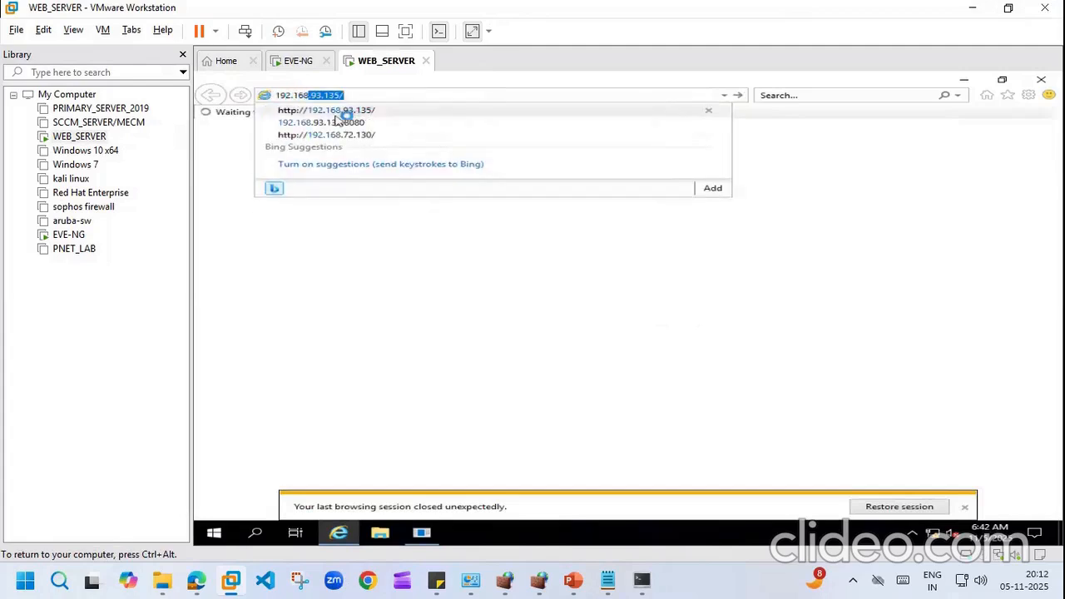
pyautogui.click(336, 117)
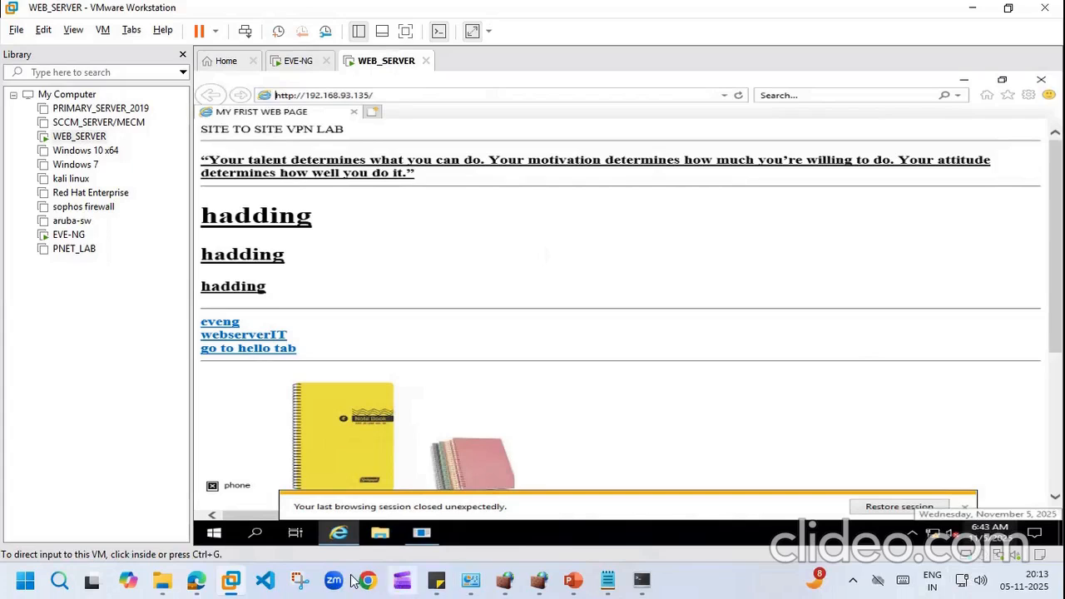
pyautogui.click(196, 580)
# Step: Sign in to the win node's Windows 7 VNC console, retrying a wrong password, then close it
pyautogui.click(155, 383)
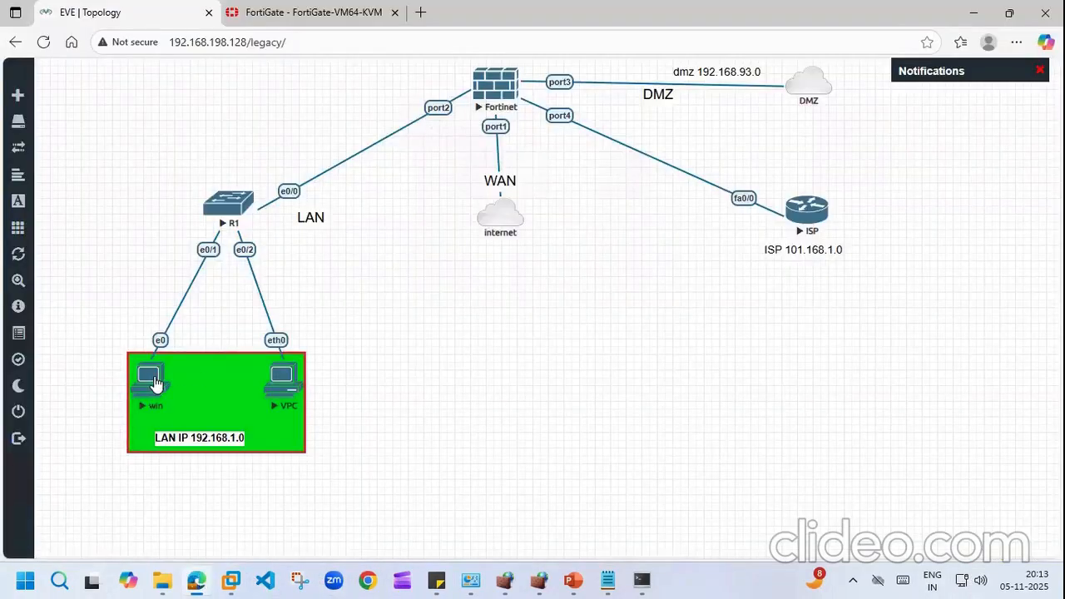
pyautogui.click(605, 127)
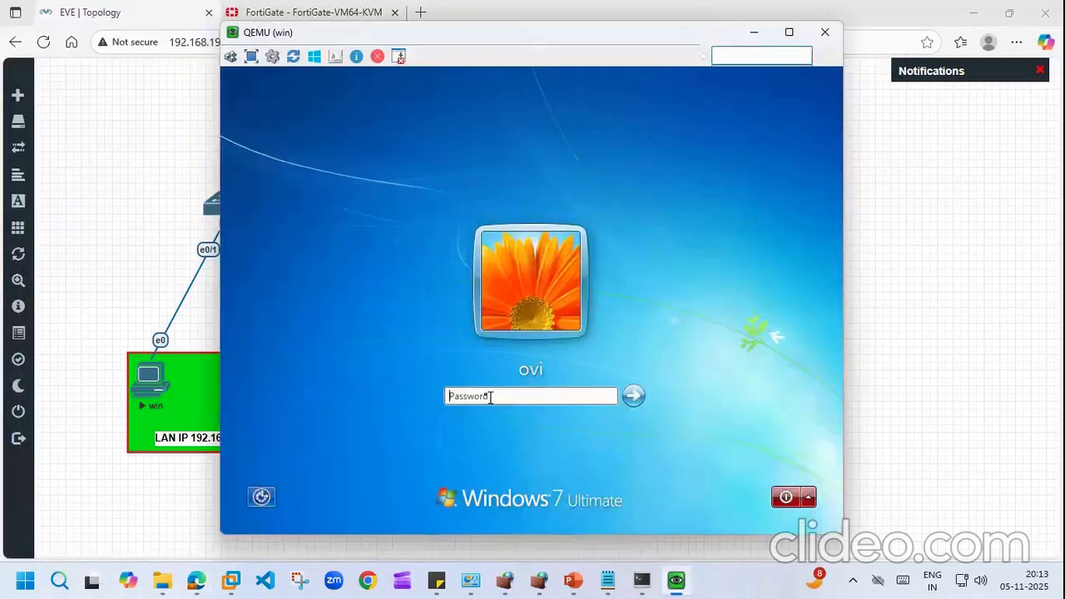
pyautogui.write('••')
pyautogui.click(643, 396)
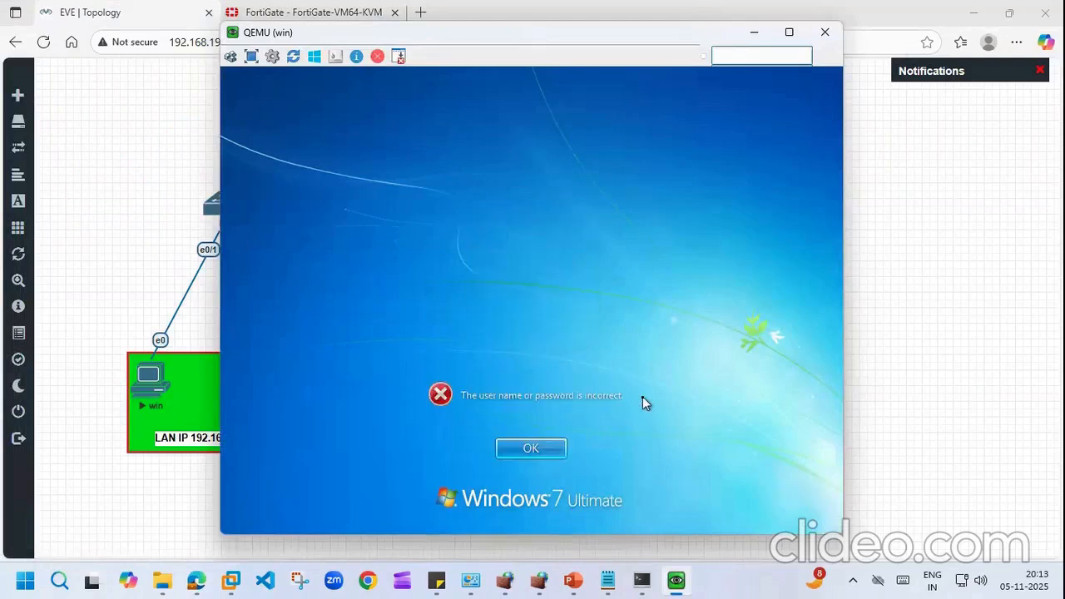
pyautogui.click(549, 447)
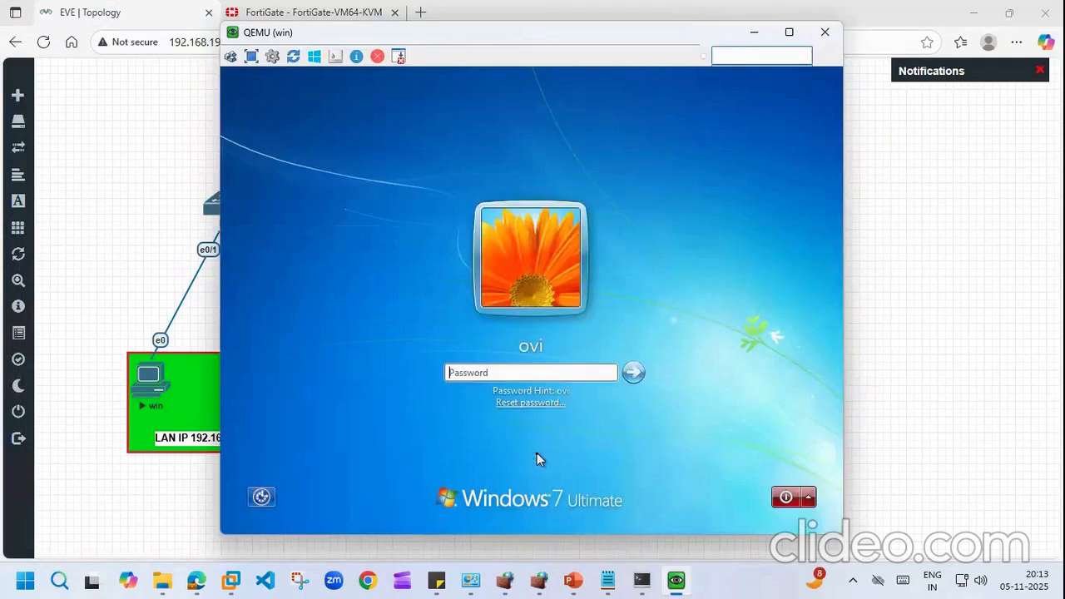
pyautogui.write('•')
pyautogui.click(632, 373)
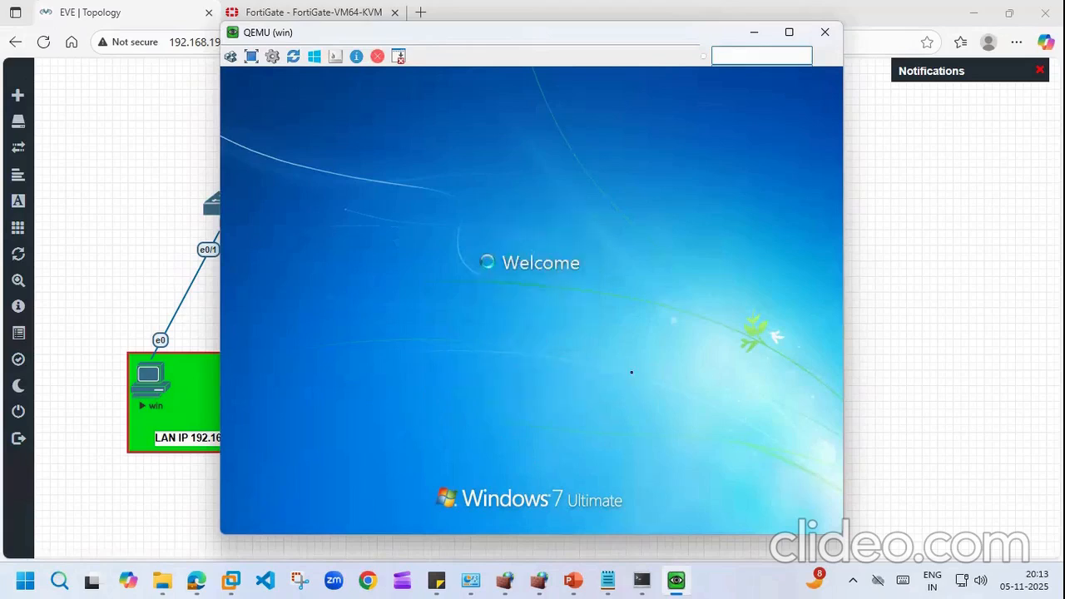
pyautogui.click(117, 193)
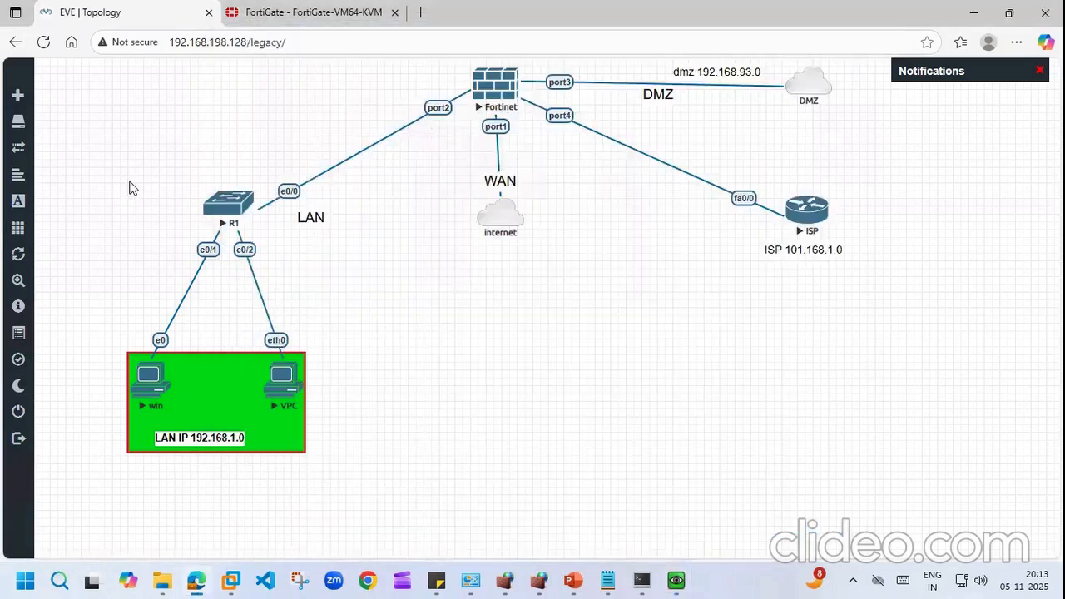
pyautogui.click(286, 16)
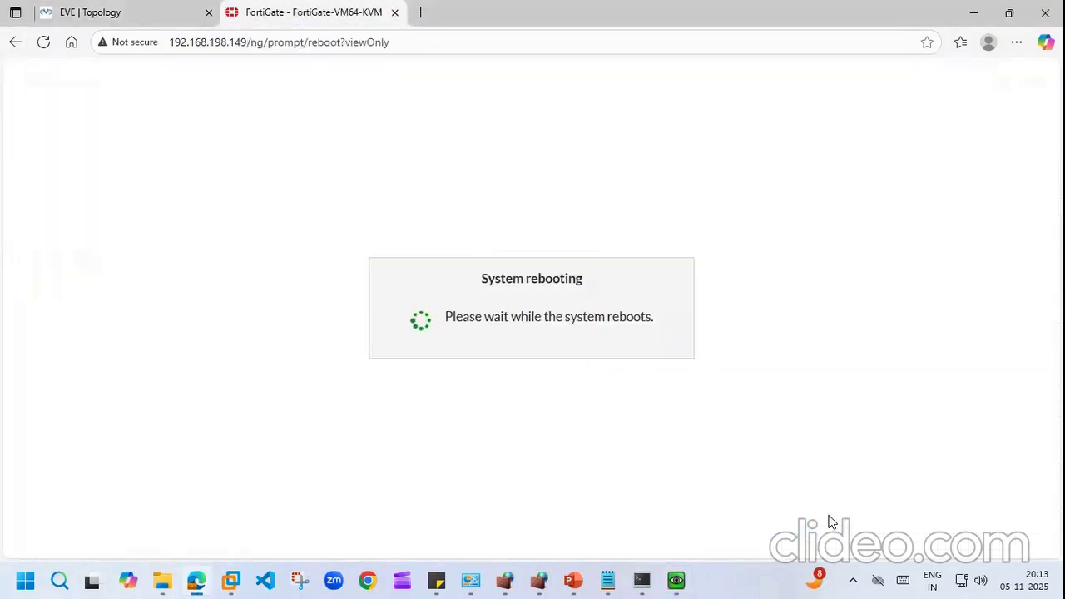
# Step: Log back in to the rebooted FortiGate console as admin, accepting both warning banners
pyautogui.click(646, 580)
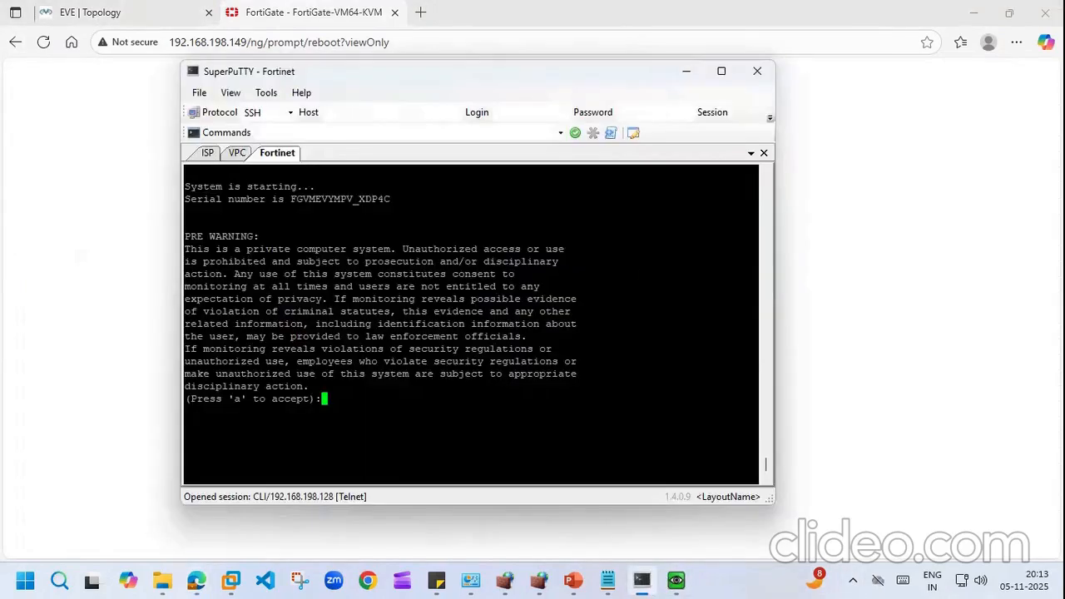
pyautogui.press('Return')
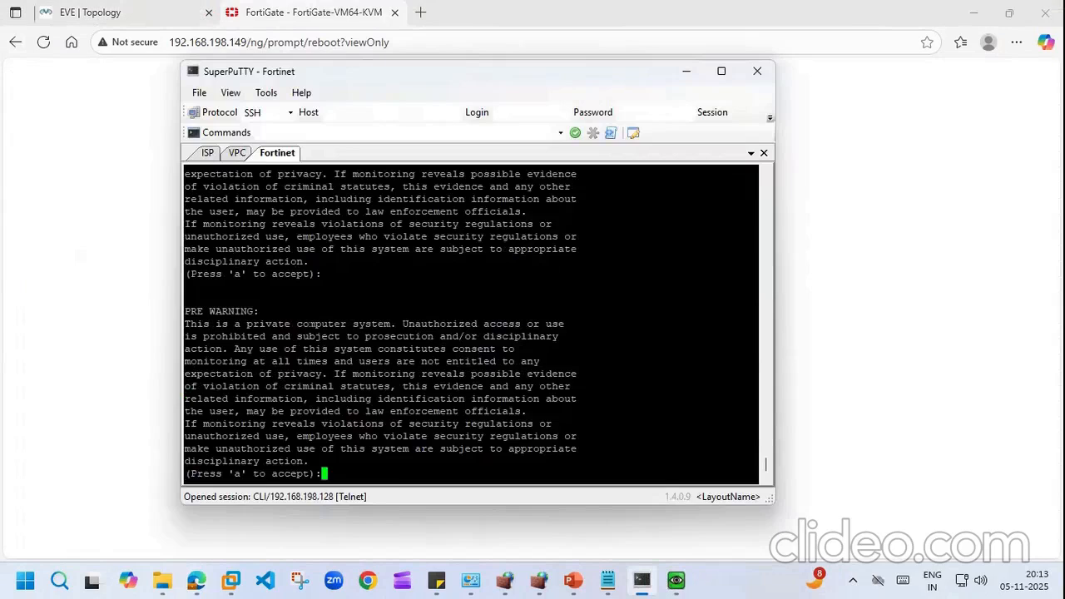
pyautogui.press('a')
pyautogui.press('Return')
pyautogui.write('admin')
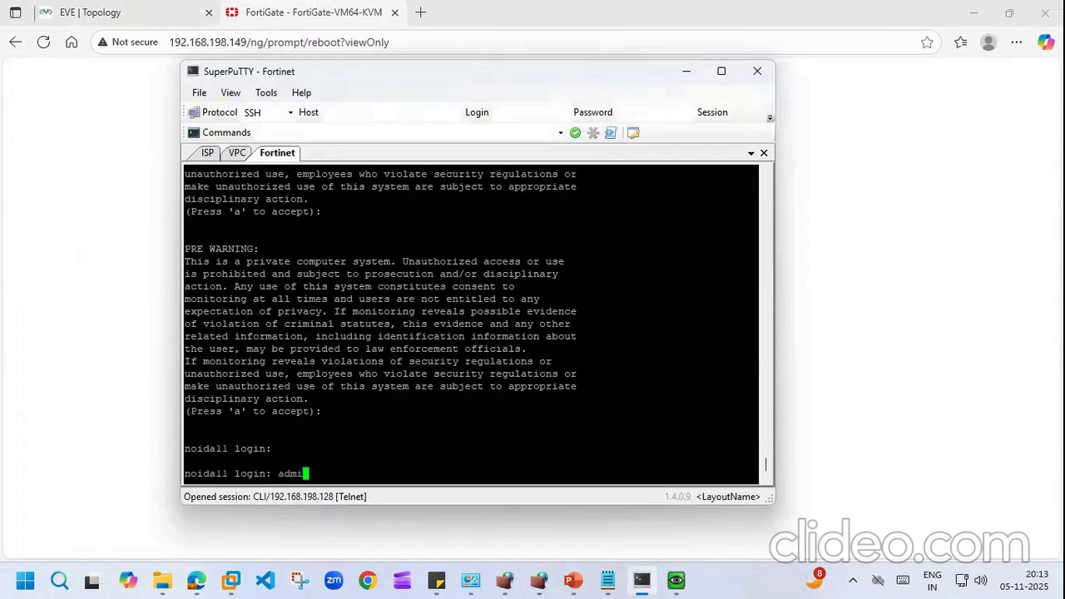
pyautogui.press('Return')
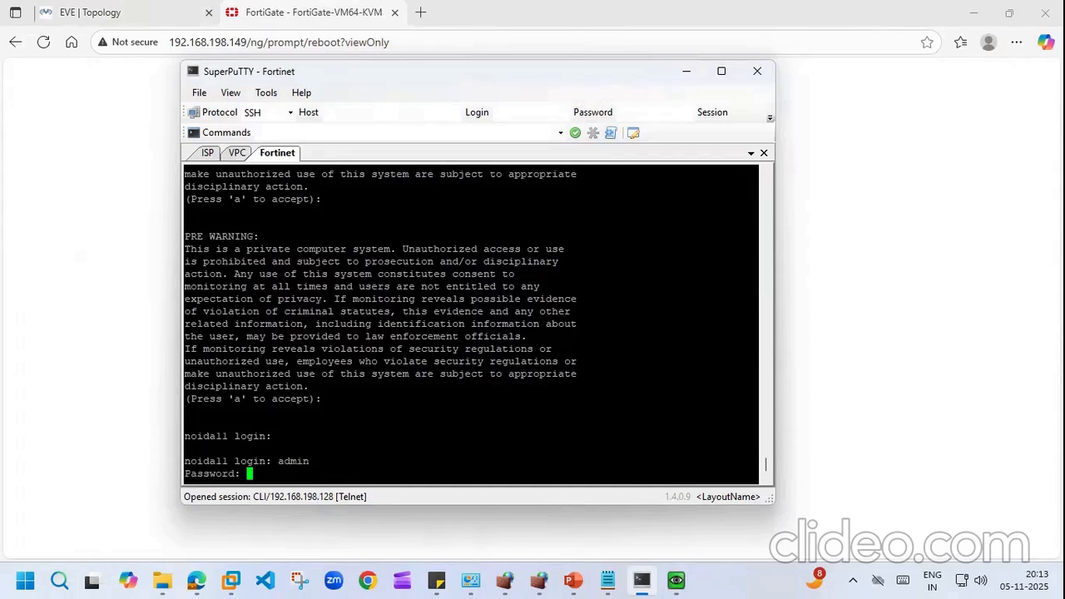
pyautogui.press('Return')
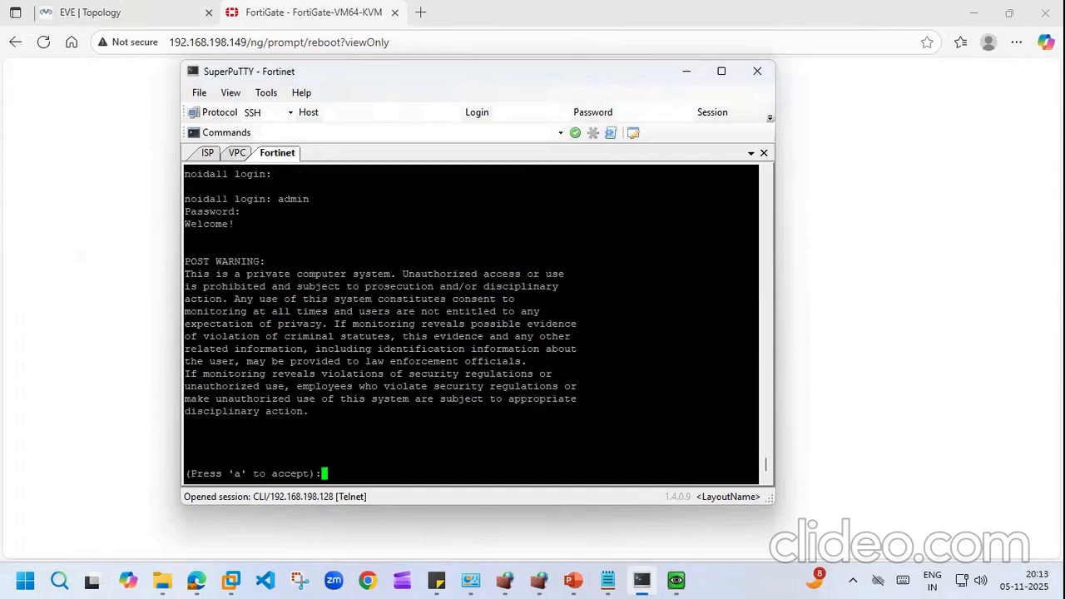
pyautogui.press('a')
pyautogui.press('Return')
pyautogui.press('Return')
pyautogui.press('Return')
# Step: Run 'di ip address list', showing port2 at 192.168.1.1 and port4 at 101.168.1.1
pyautogui.write('di ip addli')
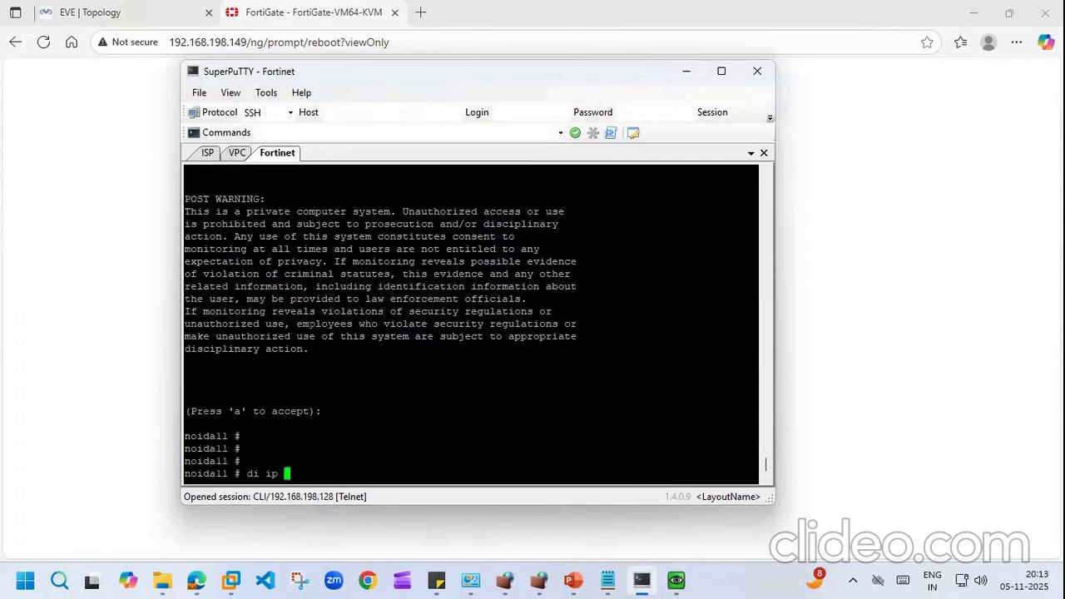
pyautogui.press('Return')
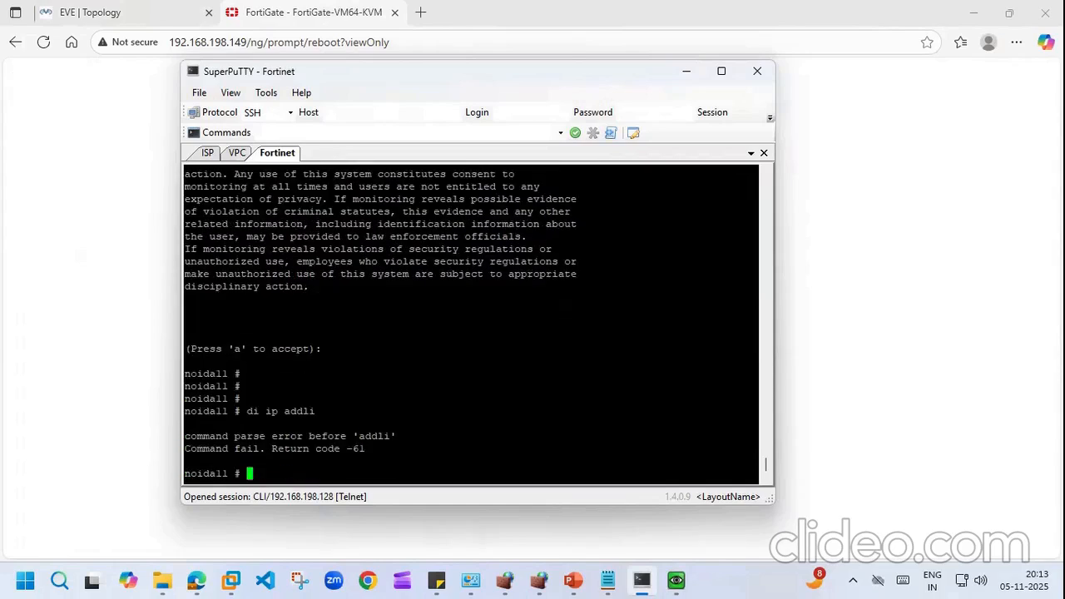
pyautogui.press('Up')
pyautogui.press('BackSpace')
pyautogui.press('BackSpace')
pyautogui.press('BackSpace')
pyautogui.write('d list')
pyautogui.press('BackSpace')
pyautogui.press('BackSpace')
pyautogui.press('BackSpace')
pyautogui.press('BackSpace')
pyautogui.press('BackSpace')
pyautogui.press('BackSpace')
pyautogui.press('Tab')
pyautogui.write('list')
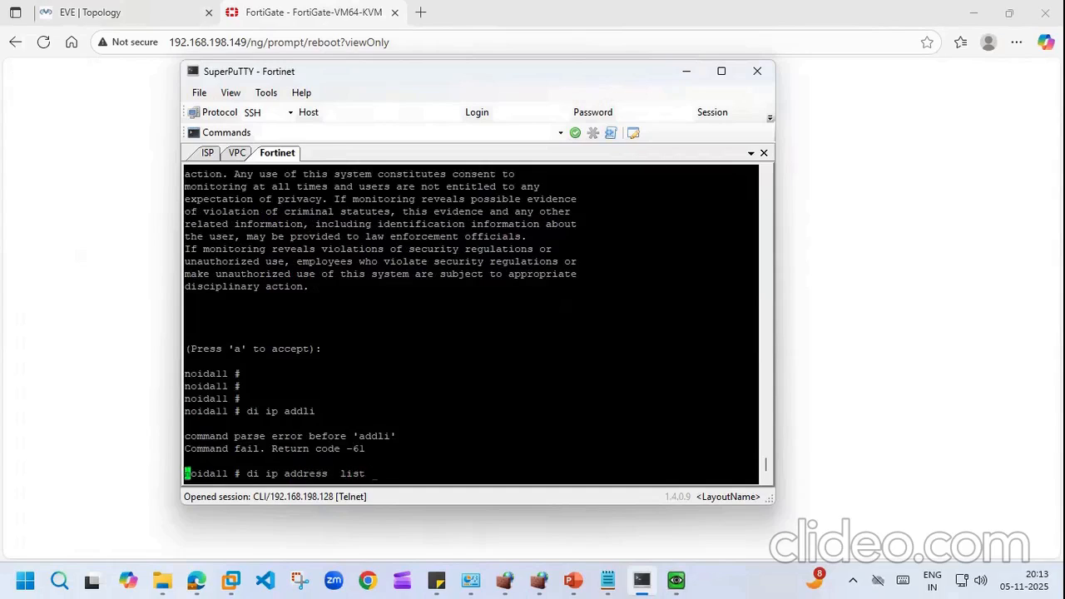
pyautogui.press('Return')
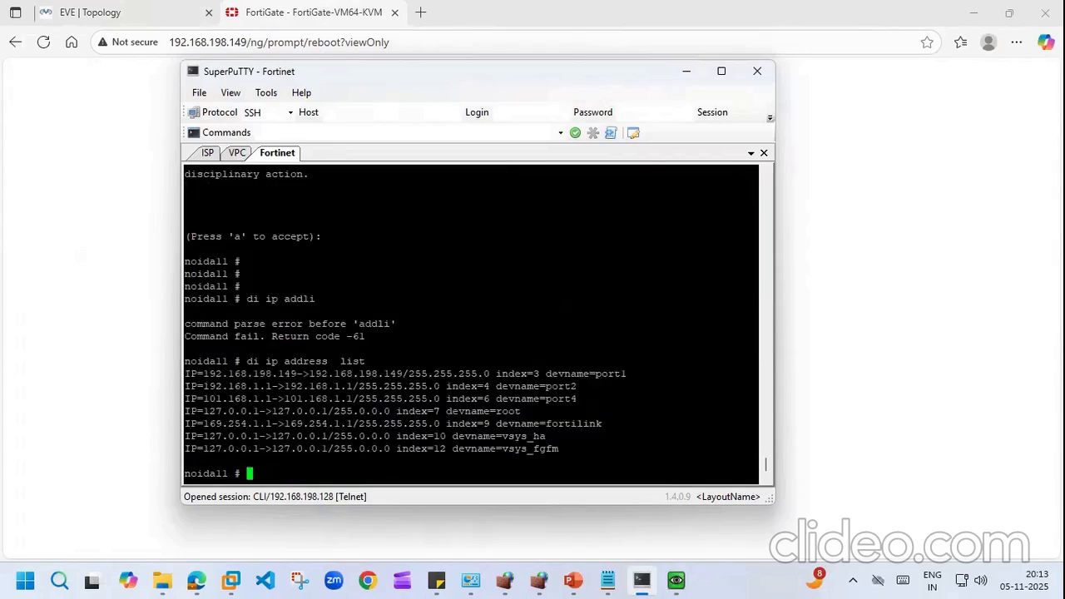
pyautogui.click(102, 139)
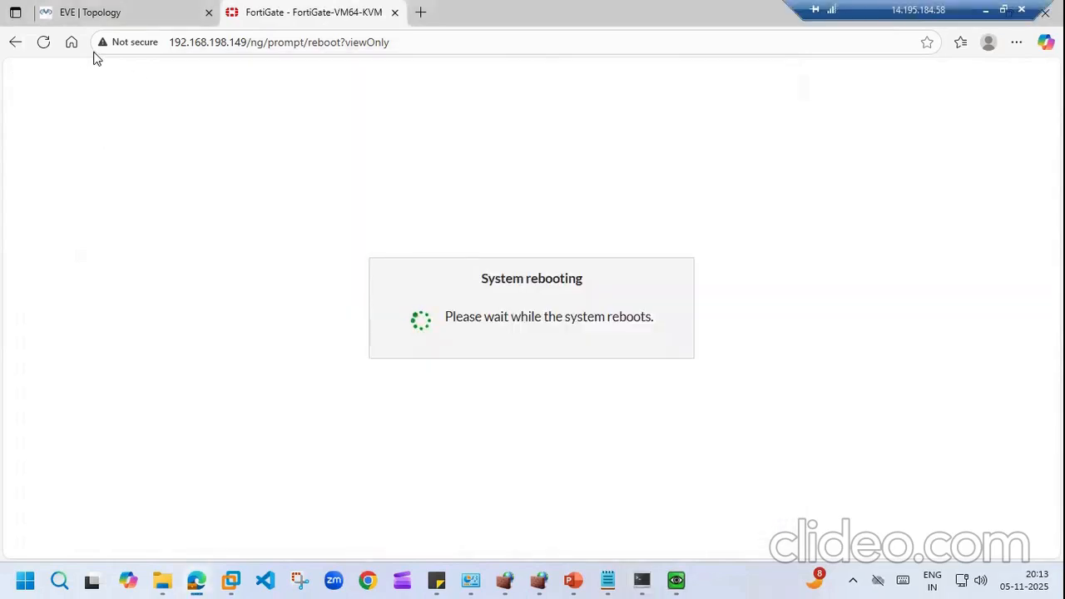
pyautogui.click(43, 44)
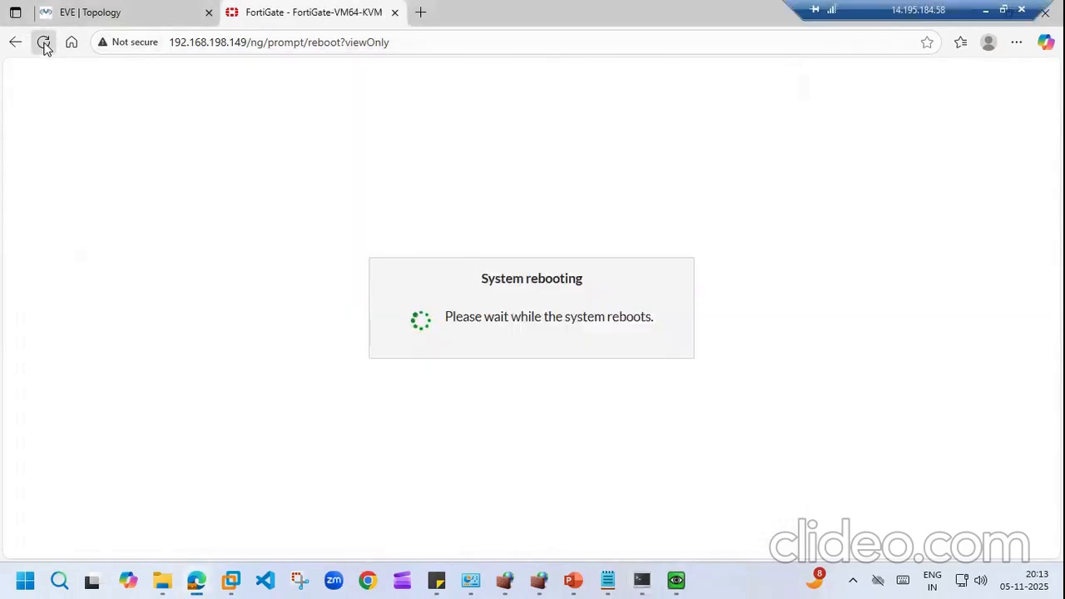
pyautogui.click(395, 12)
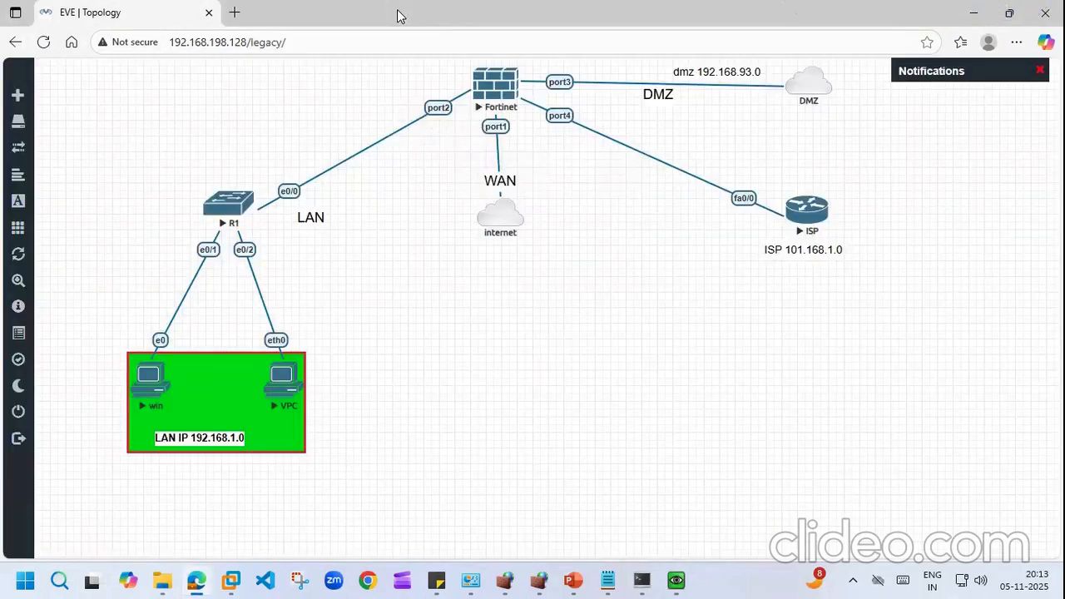
pyautogui.click(237, 13)
pyautogui.write('192')
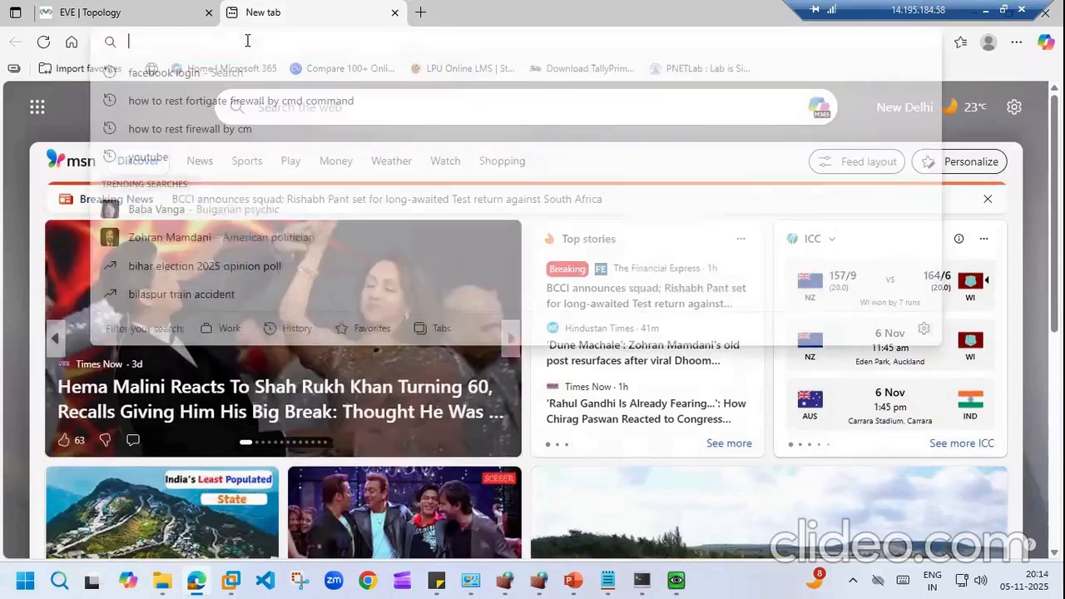
pyautogui.write('.168.')
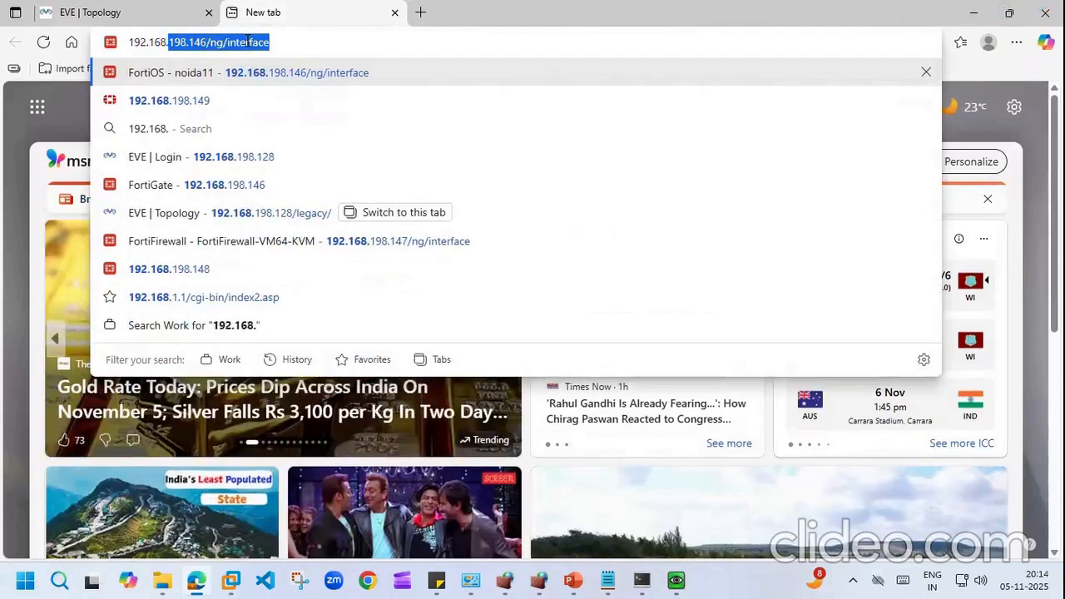
pyautogui.press('Right')
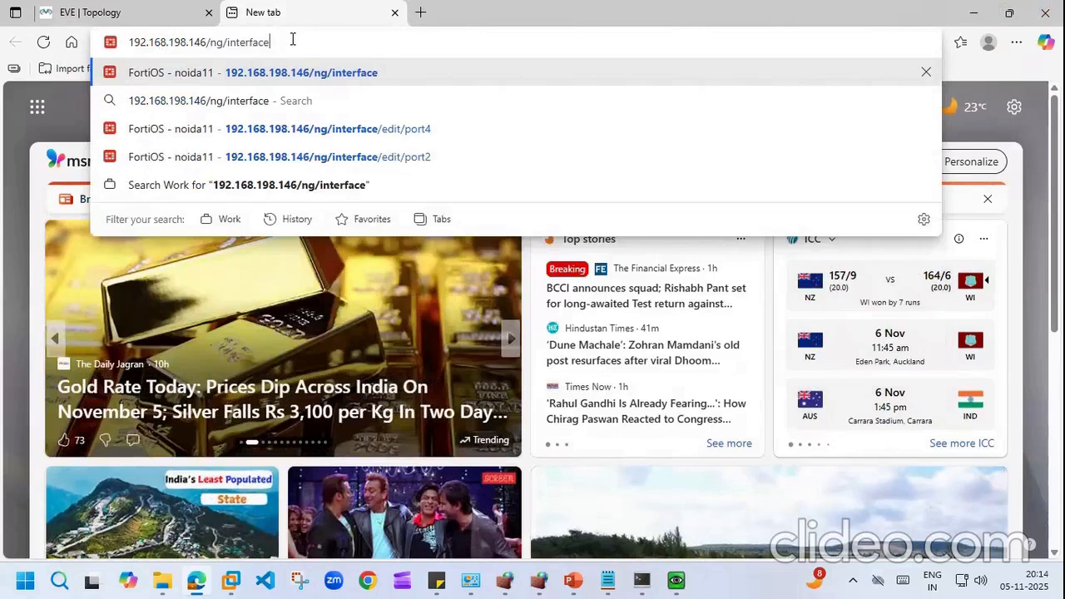
pyautogui.press('BackSpace')
pyautogui.press('BackSpace')
pyautogui.press('BackSpace')
pyautogui.press('BackSpace')
pyautogui.press('BackSpace')
pyautogui.press('BackSpace')
pyautogui.press('BackSpace')
pyautogui.press('BackSpace')
pyautogui.press('BackSpace')
pyautogui.press('BackSpace')
pyautogui.press('BackSpace')
pyautogui.press('BackSpace')
pyautogui.press('BackSpace')
pyautogui.press('BackSpace')
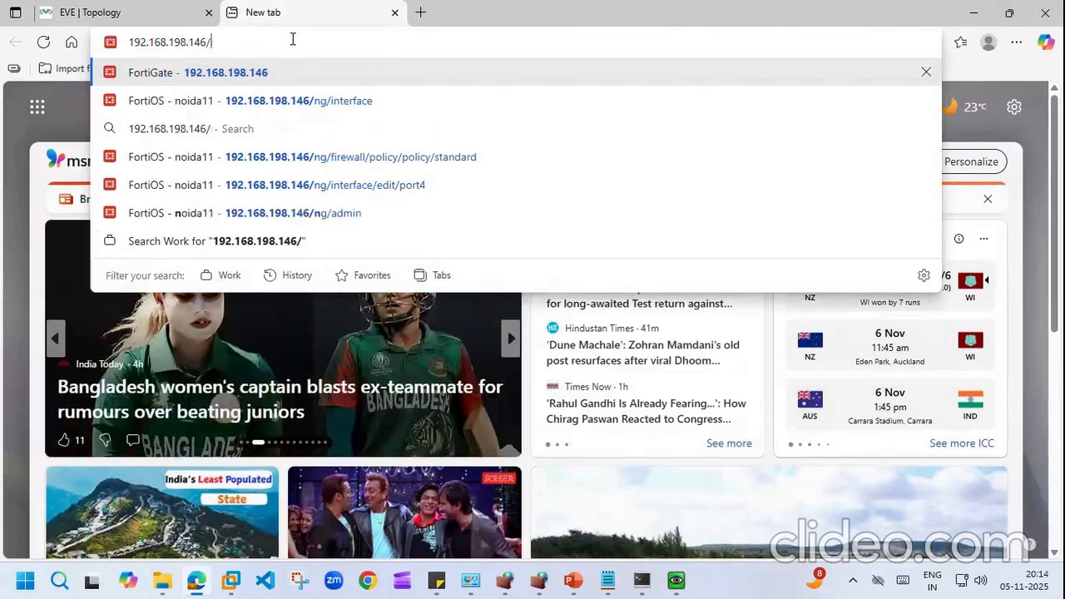
pyautogui.press('BackSpace')
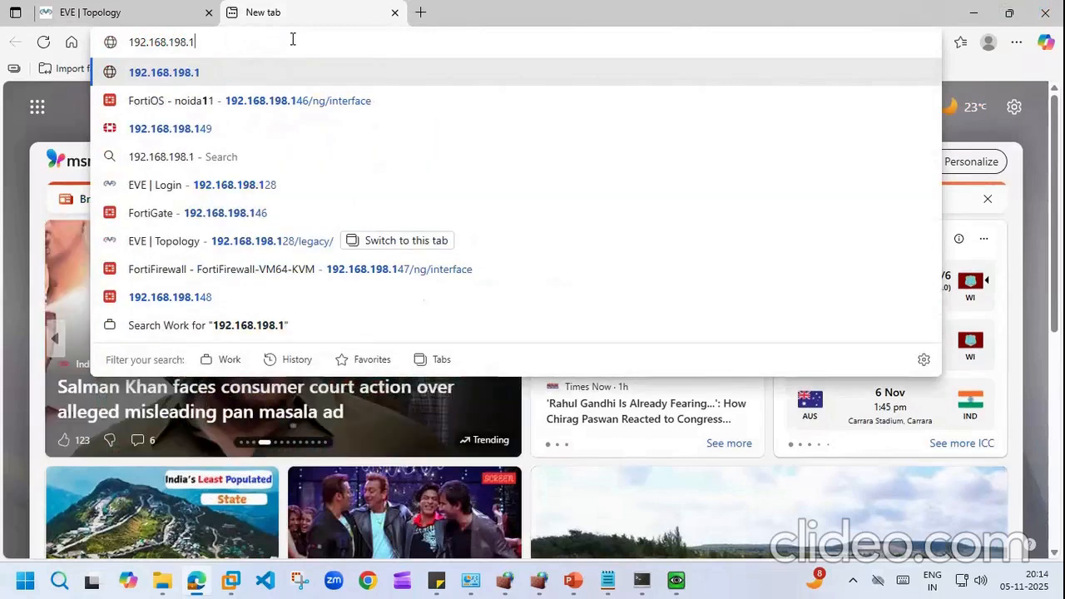
pyautogui.write('49')
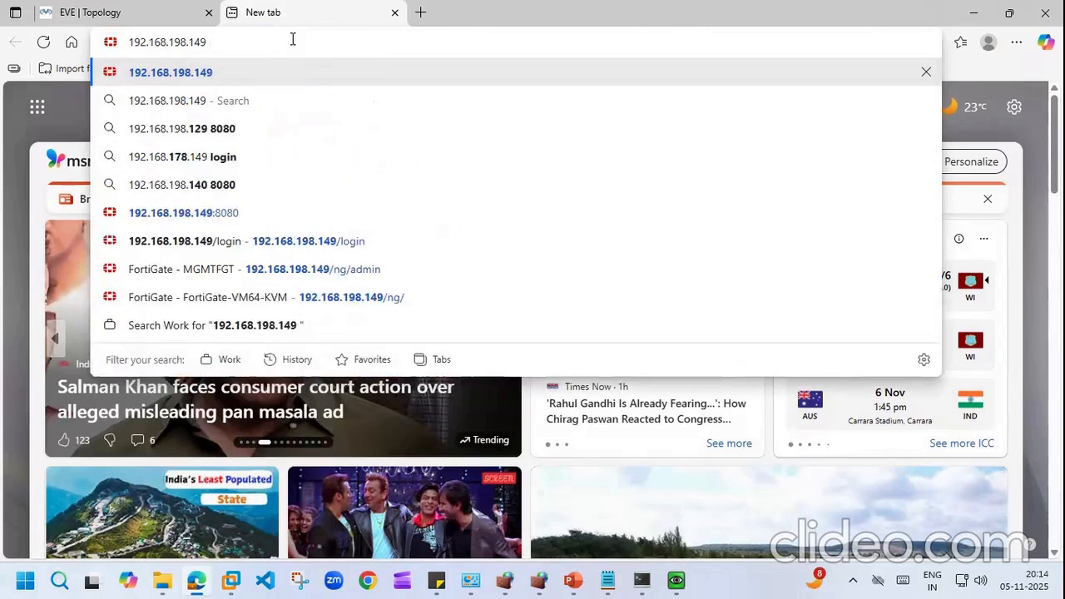
pyautogui.press('Return')
pyautogui.click(258, 39)
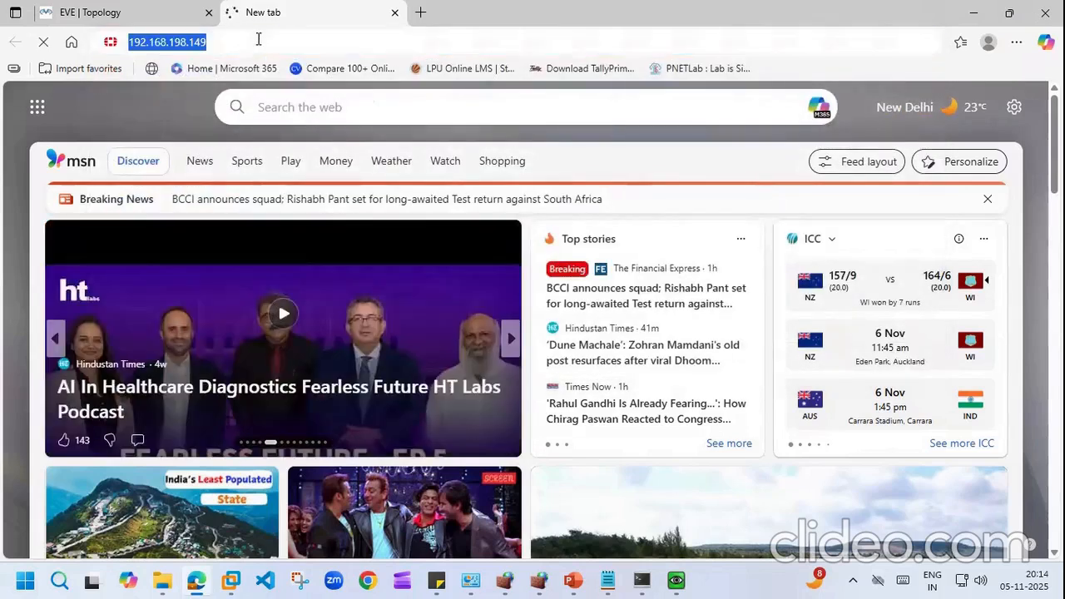
pyautogui.click(259, 39)
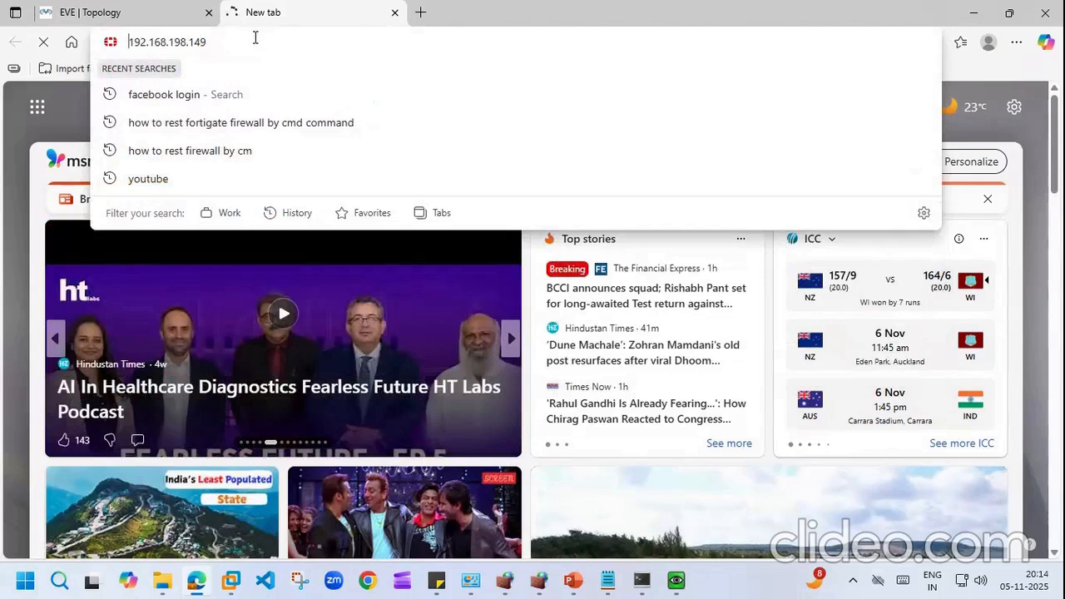
pyautogui.write('http')
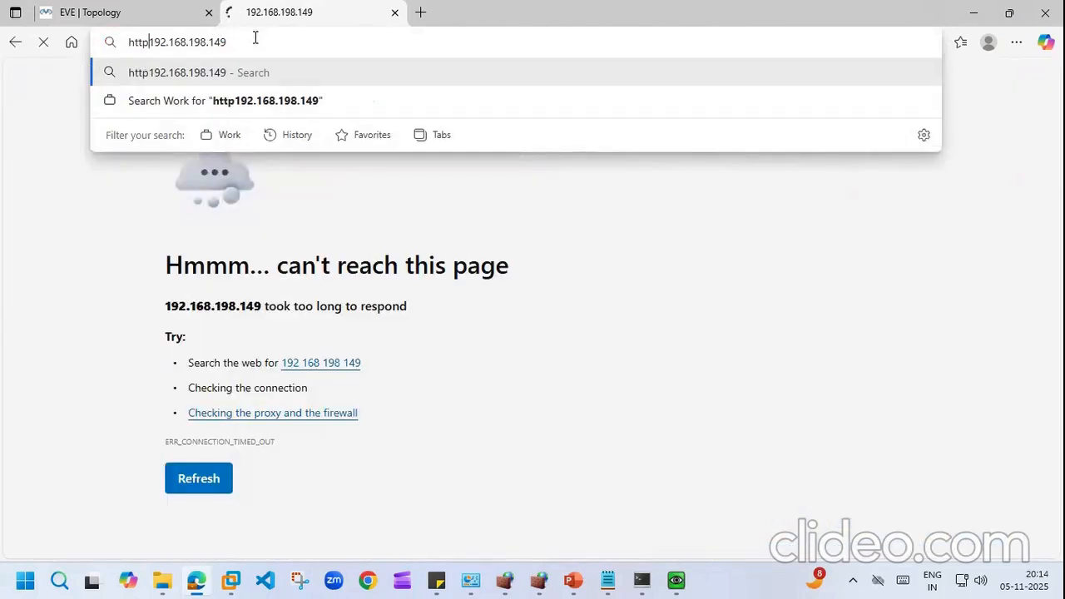
pyautogui.write('://')
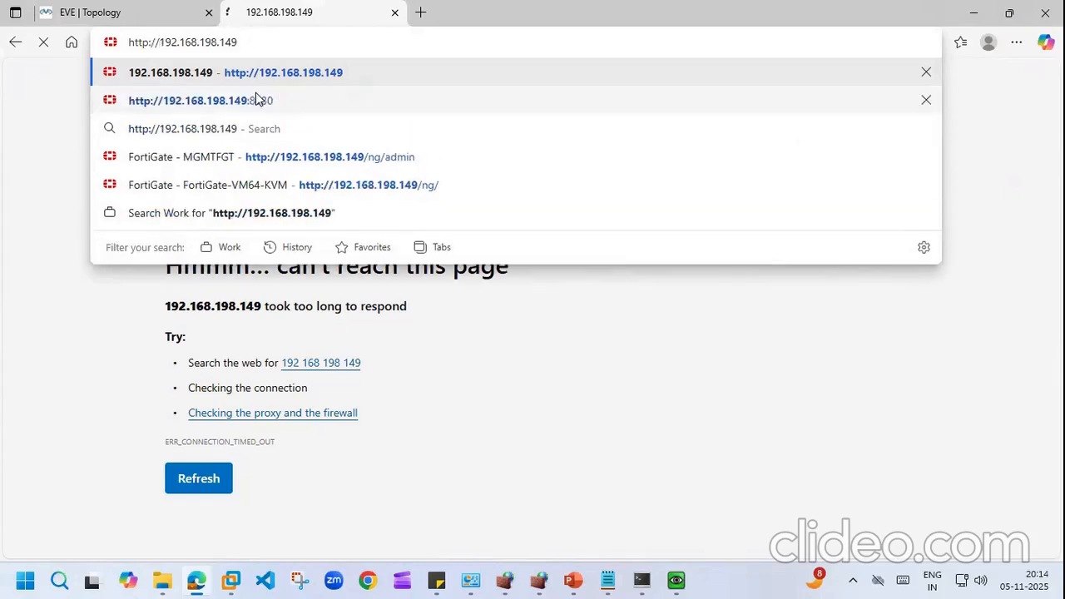
pyautogui.click(255, 94)
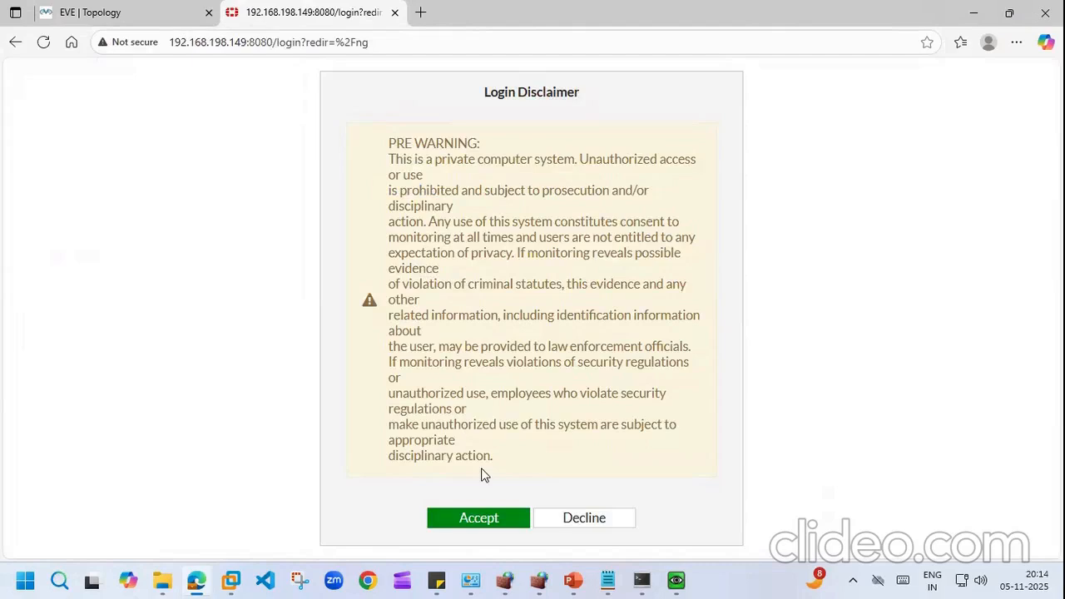
# Step: Accept the login disclaimer, sign in as admin with the account password, and accept the post-login disclaimer
pyautogui.click(476, 518)
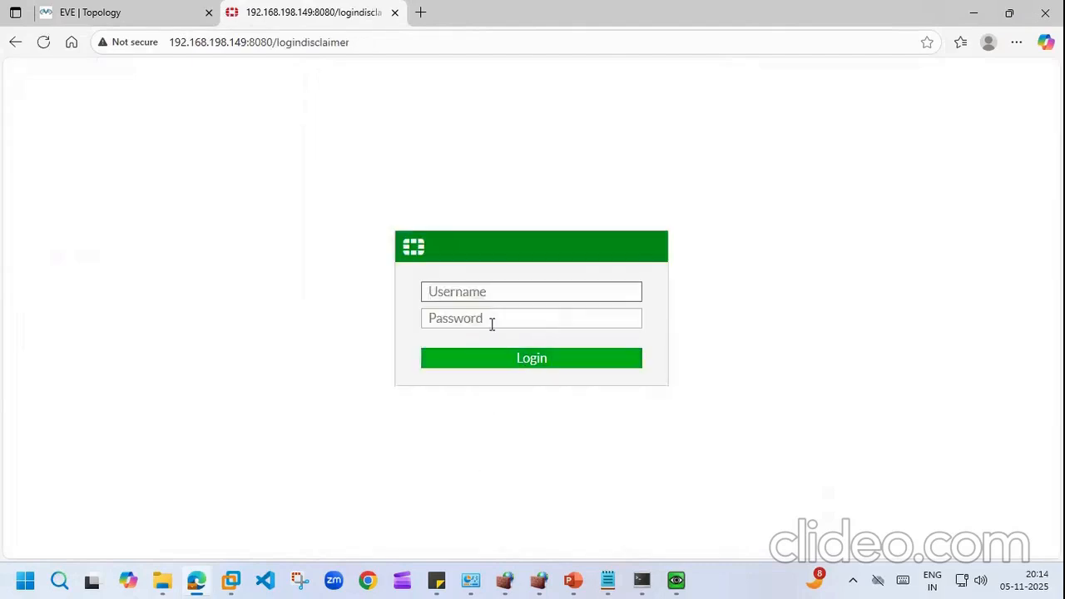
pyautogui.write('admin')
pyautogui.press('Tab')
pyautogui.write('a')
pyautogui.press('BackSpace')
pyautogui.write('admin')
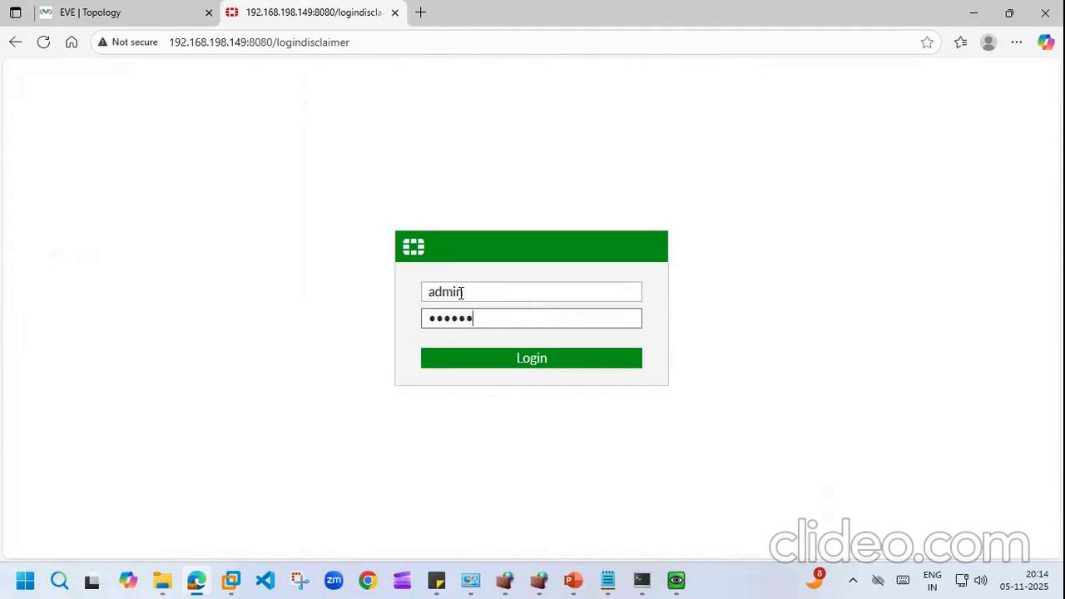
pyautogui.press('Return')
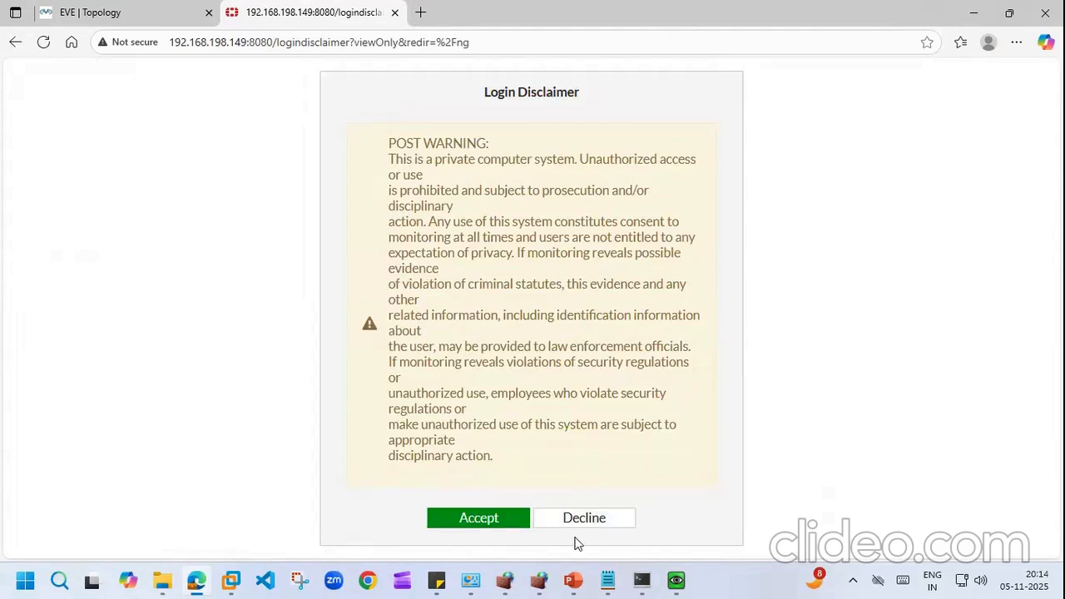
pyautogui.click(474, 519)
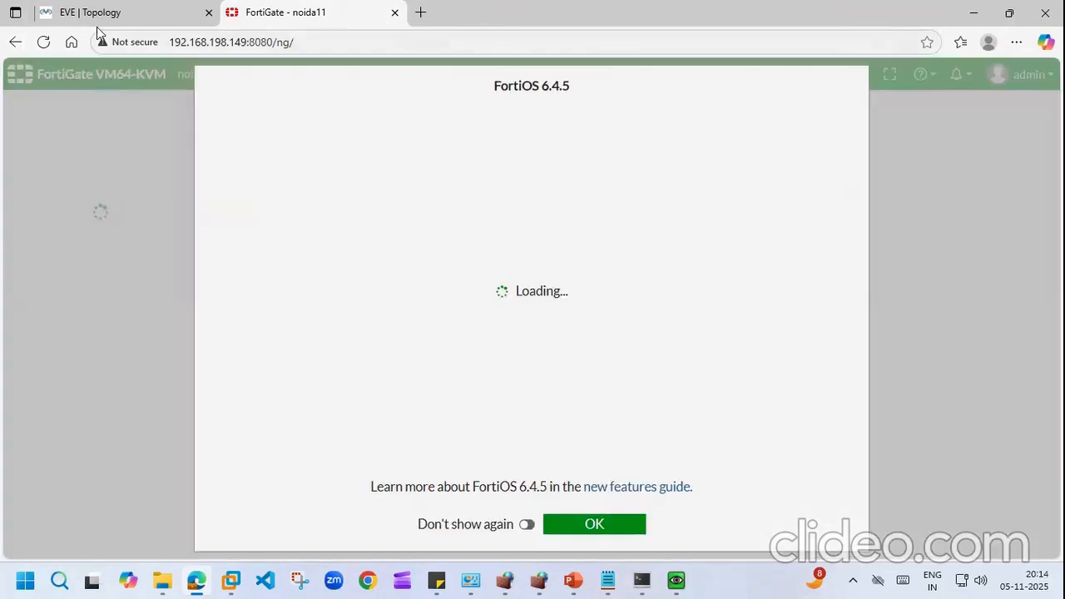
# Step: Dismiss the FortiOS 6.4.5 intro and refresh the DHCP Monitor, which still lists no leases
pyautogui.click(594, 524)
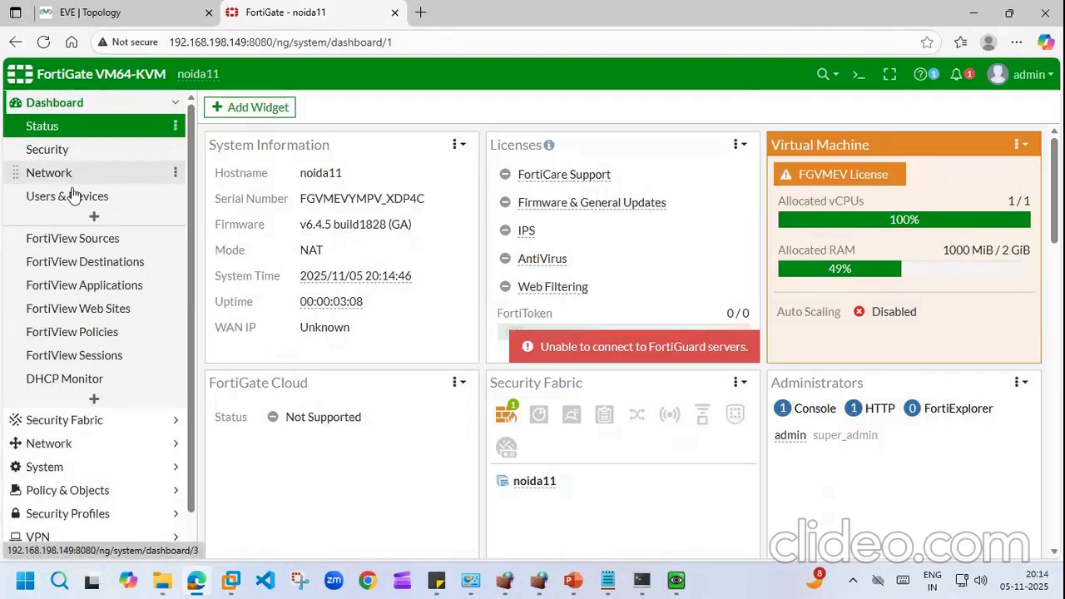
pyautogui.click(83, 386)
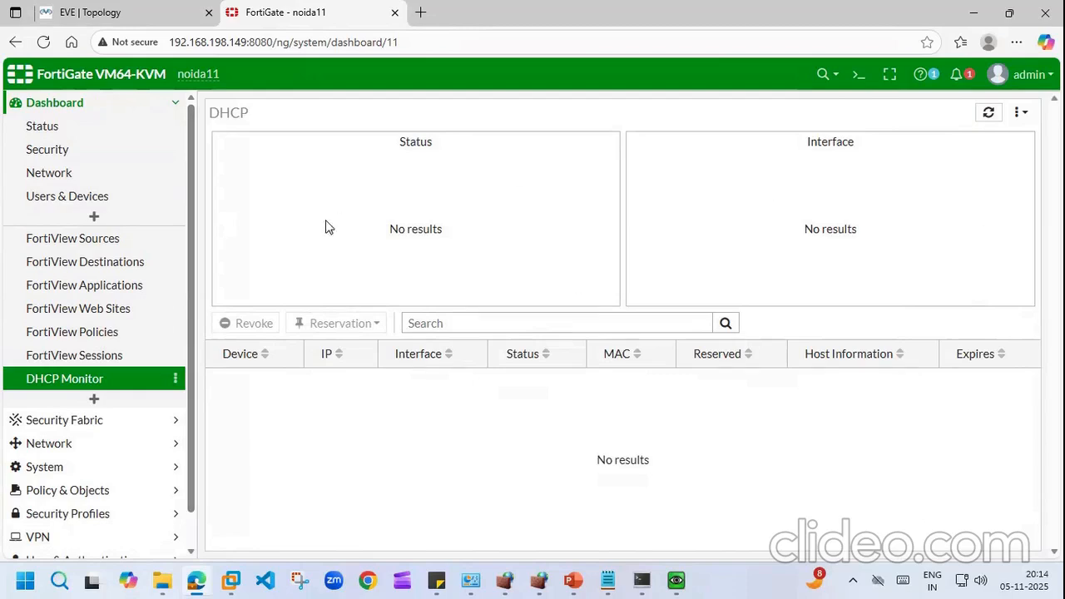
pyautogui.click(989, 112)
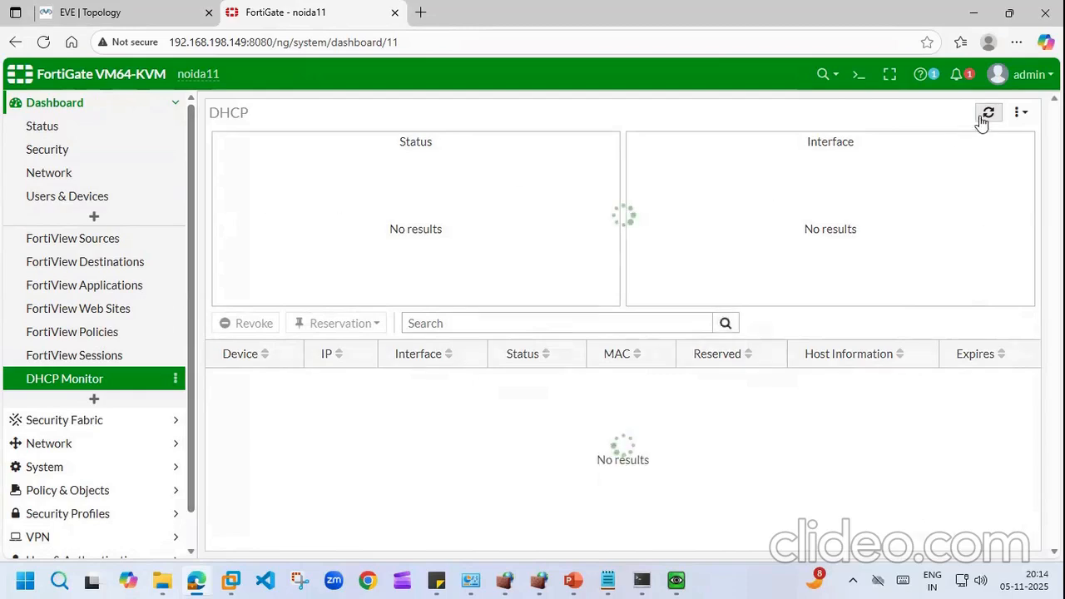
pyautogui.click(177, 107)
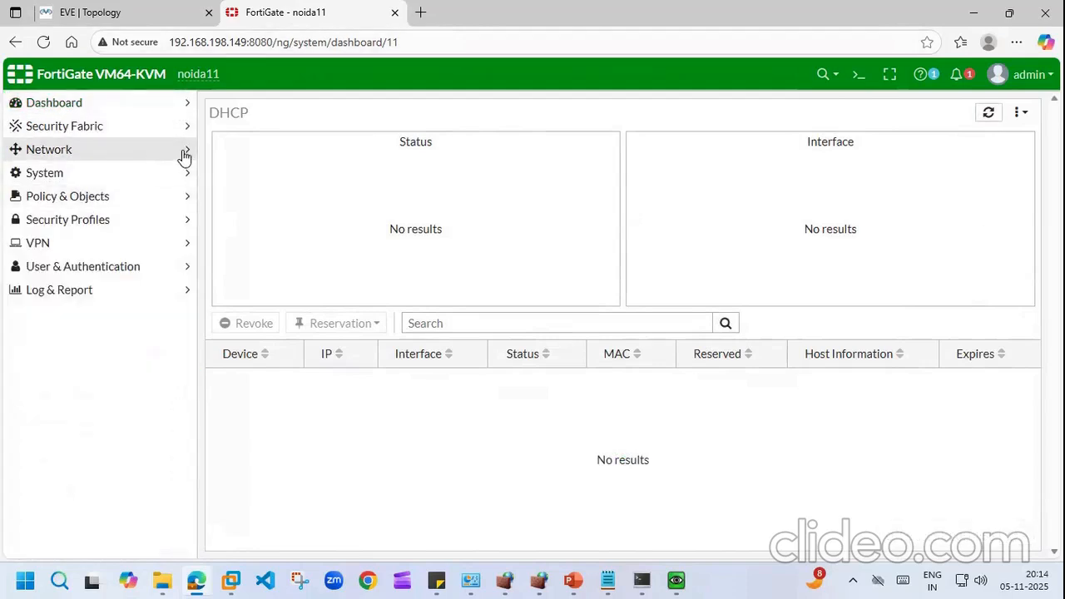
pyautogui.click(184, 153)
# Step: Inspect lan (port2)'s DHCP server range 192.168.1.2-192.168.1.254 and close it with OK
pyautogui.click(59, 174)
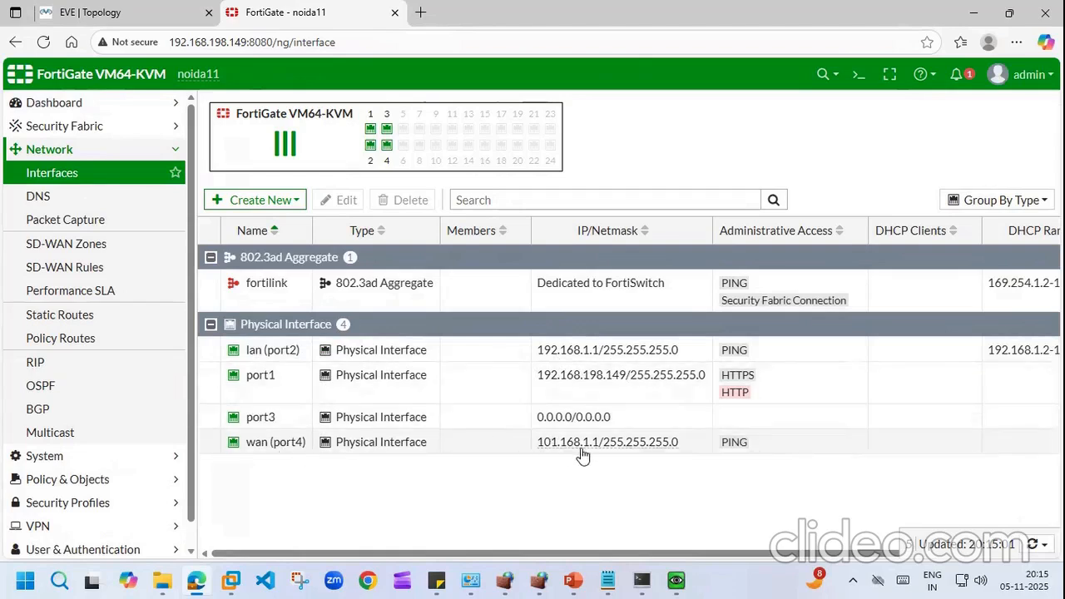
pyautogui.doubleClick(279, 348)
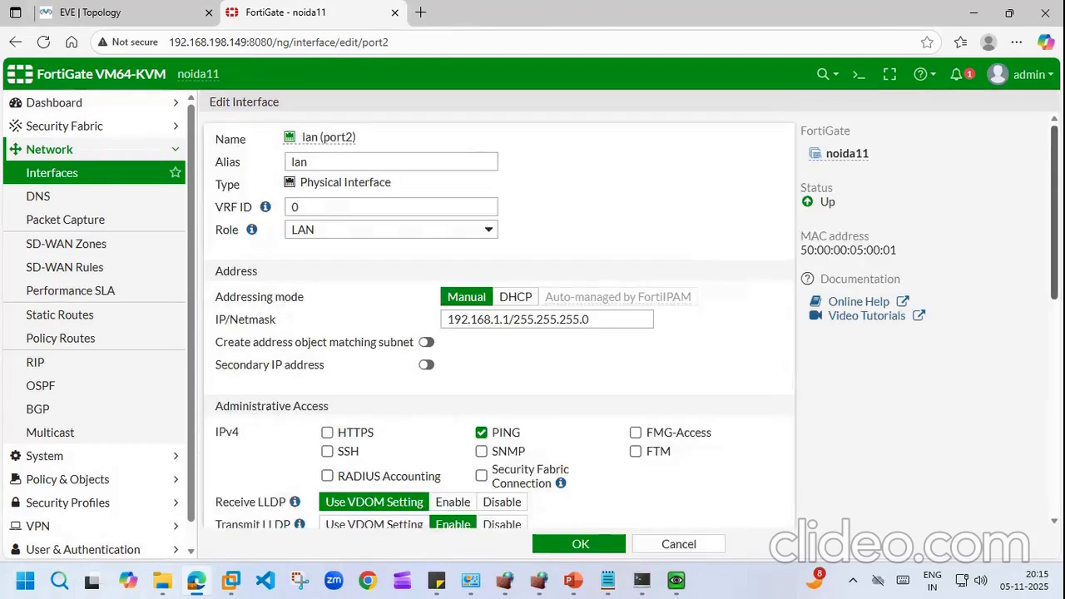
pyautogui.scroll(-8, 500, 316)
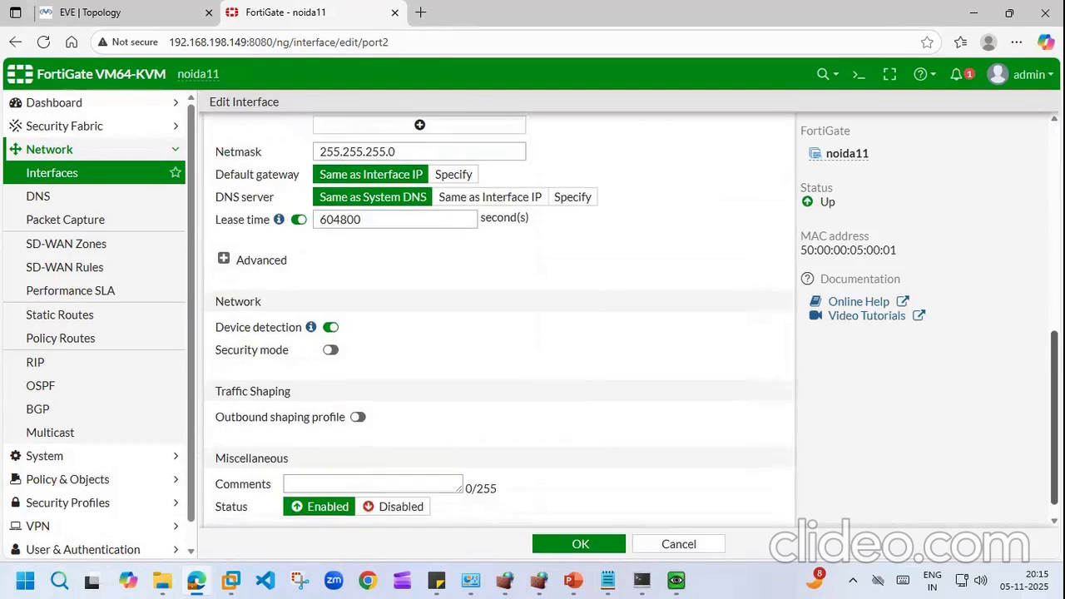
pyautogui.scroll(3, 499, 317)
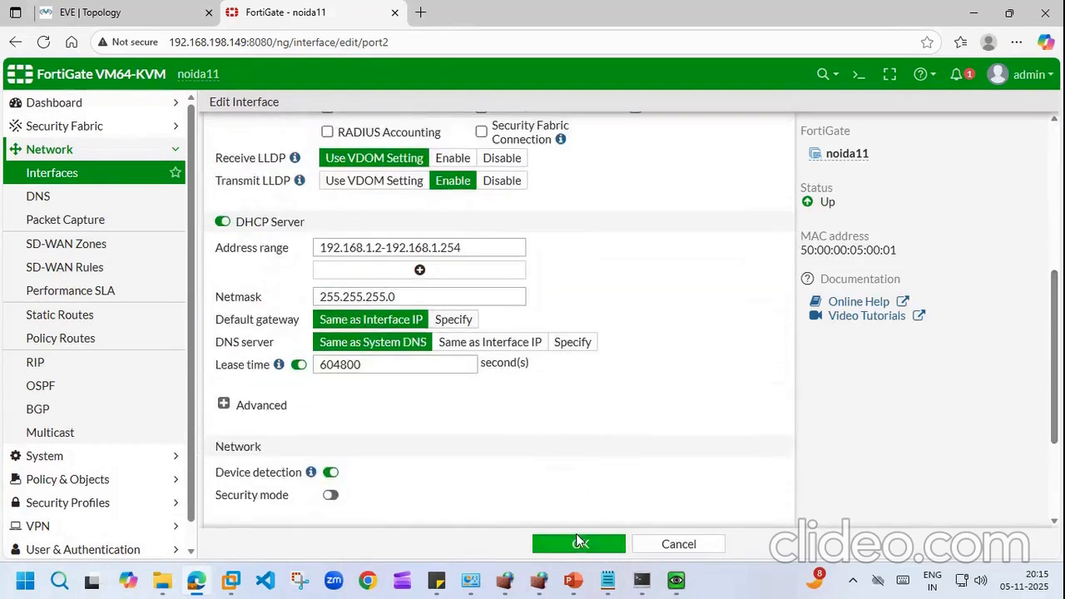
pyautogui.click(580, 541)
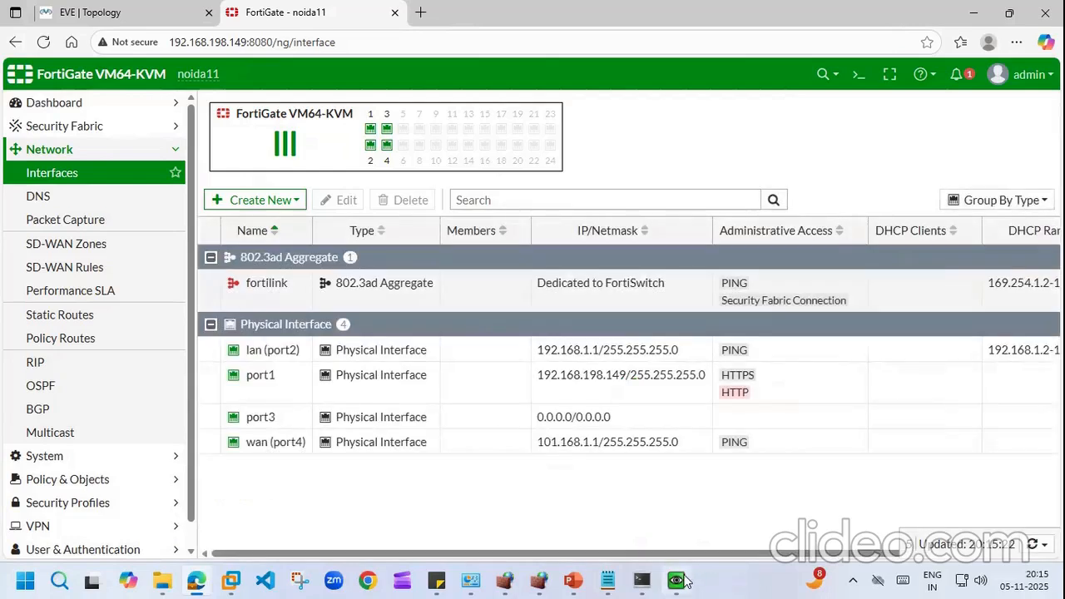
pyautogui.click(677, 580)
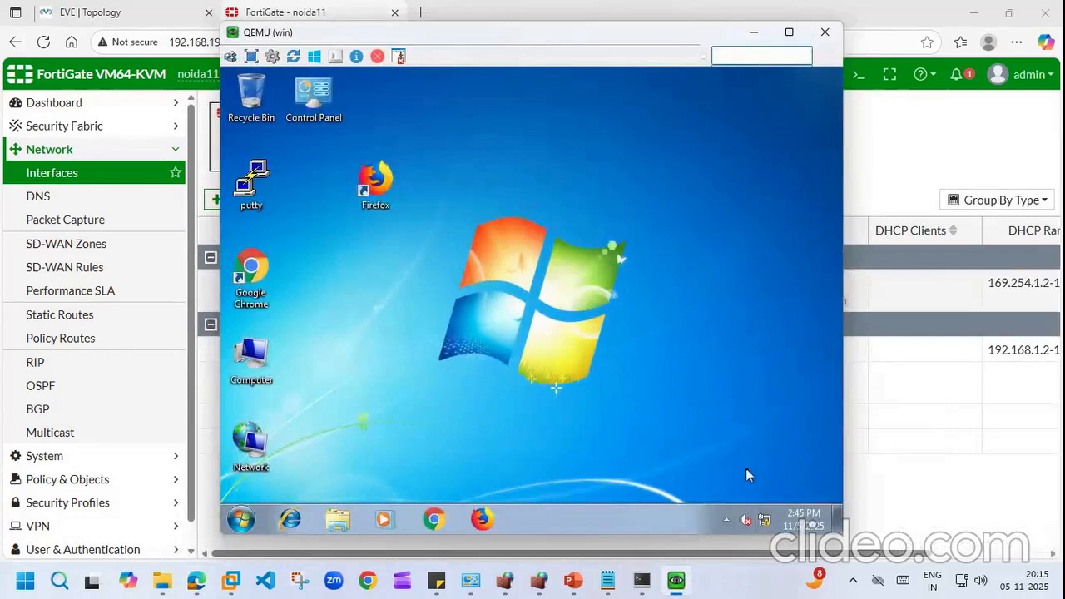
# Step: Open the Windows 7 Local Area Connection status details to check its assigned IP address
pyautogui.click(766, 523)
pyautogui.click(765, 524)
pyautogui.click(765, 524)
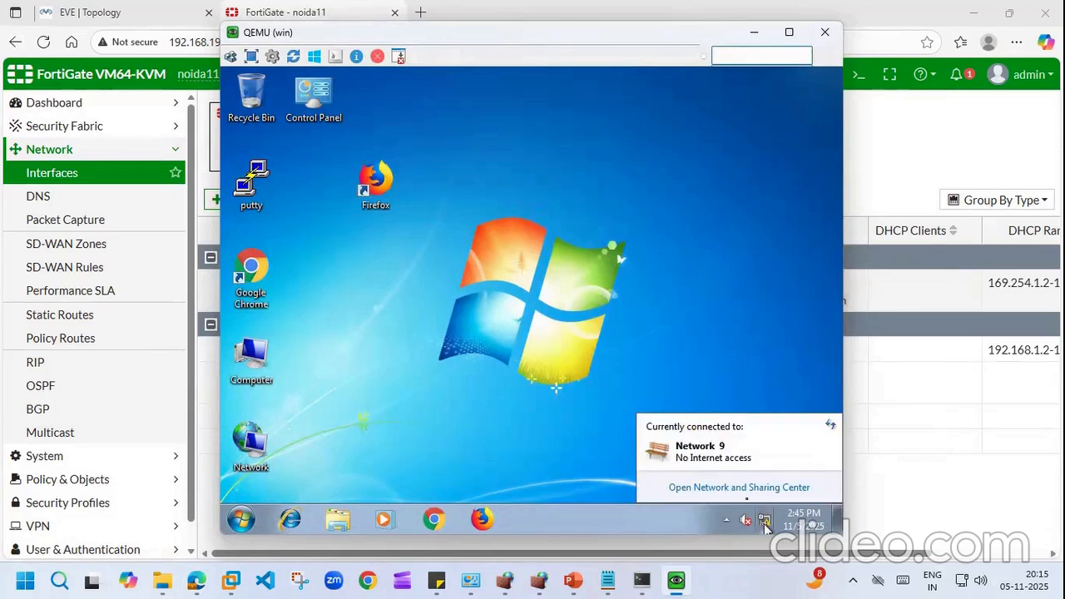
pyautogui.click(740, 489)
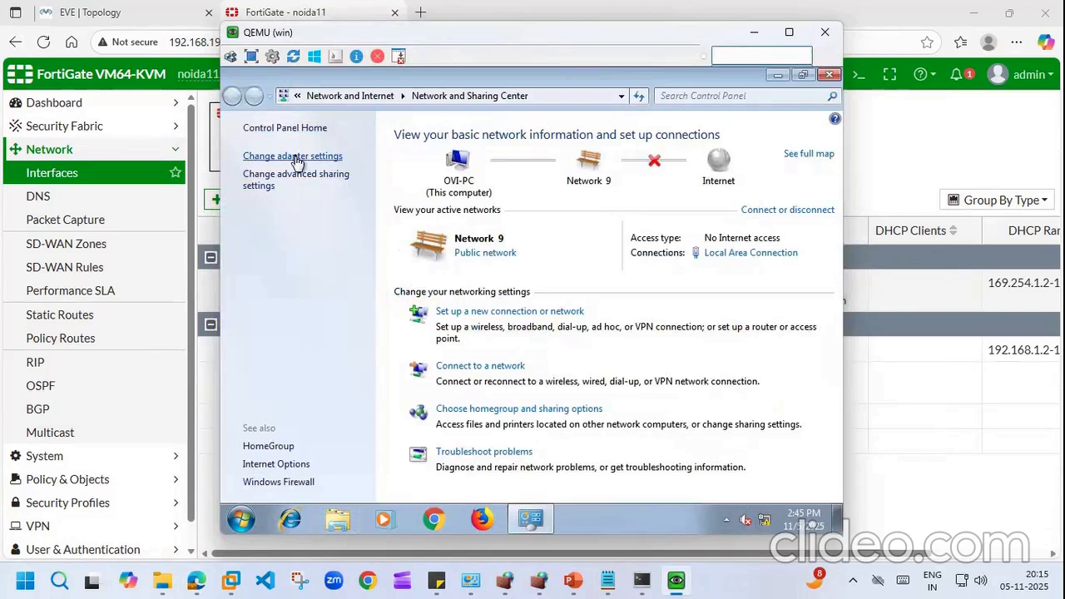
pyautogui.click(298, 158)
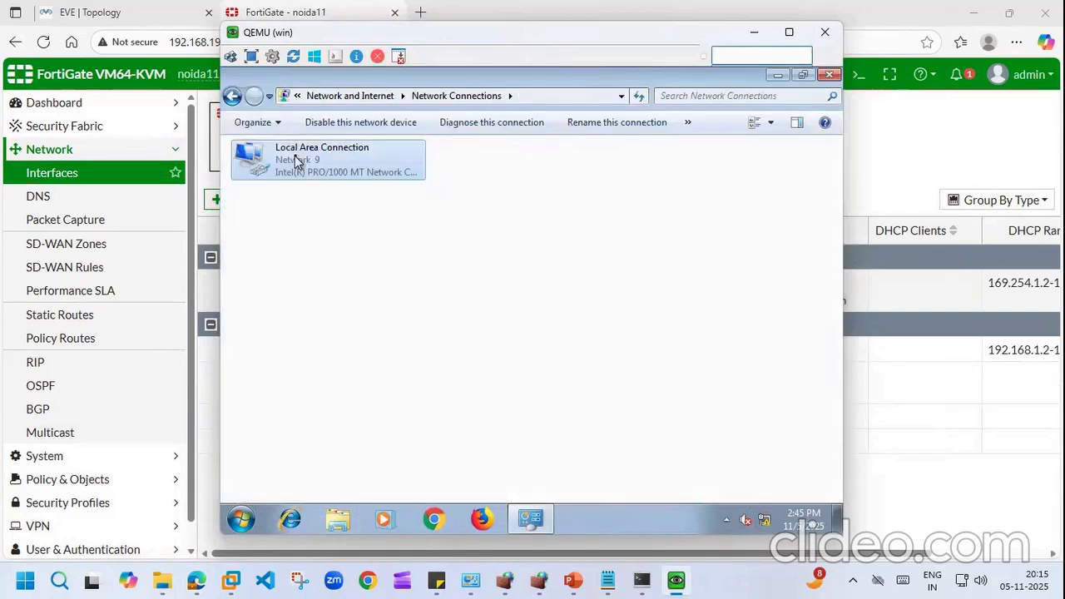
pyautogui.doubleClick(340, 166)
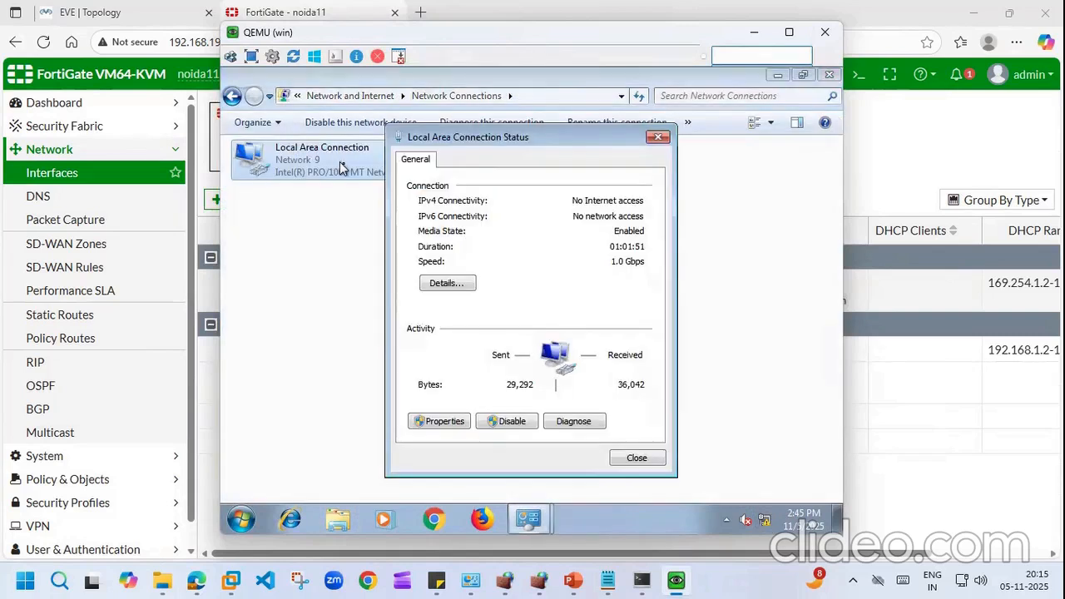
pyautogui.click(444, 284)
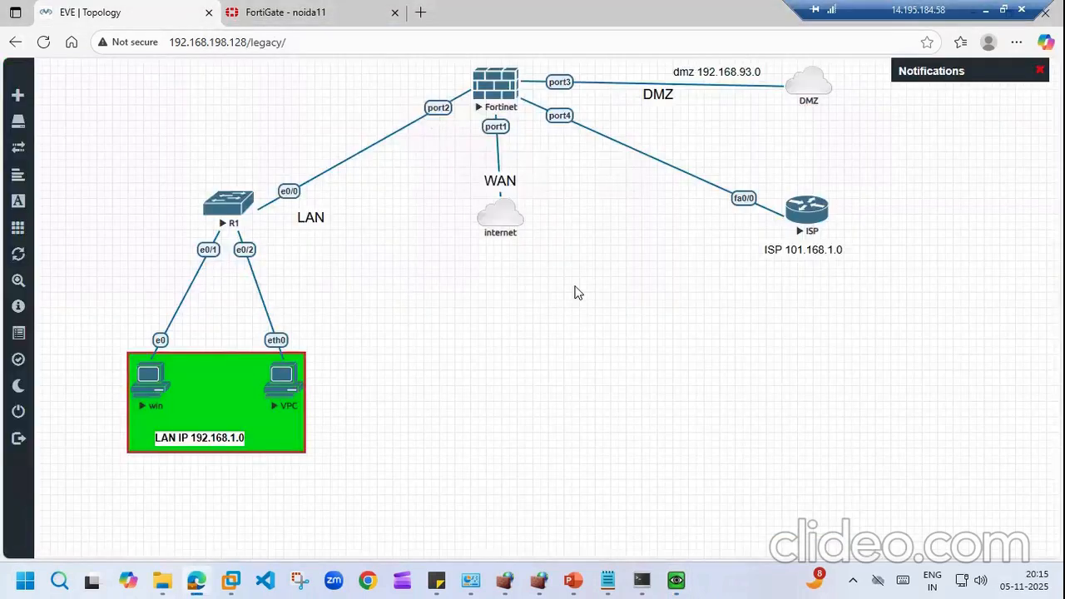
# Step: Exit the old VPC console session, then stop and start the VPC node in EVE
pyautogui.click(642, 580)
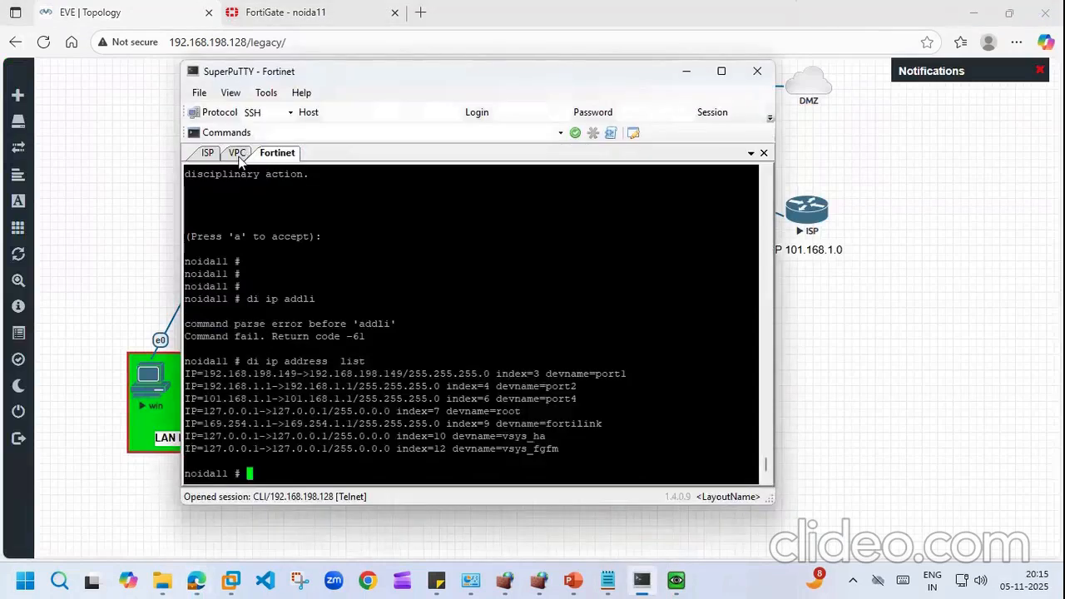
pyautogui.click(238, 154)
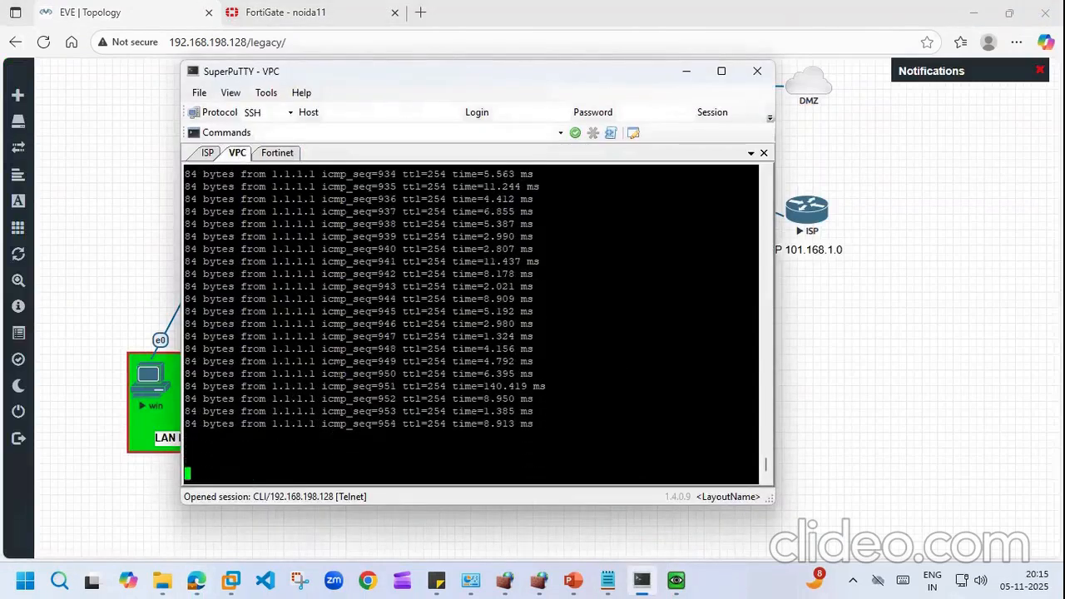
pyautogui.write('exi')
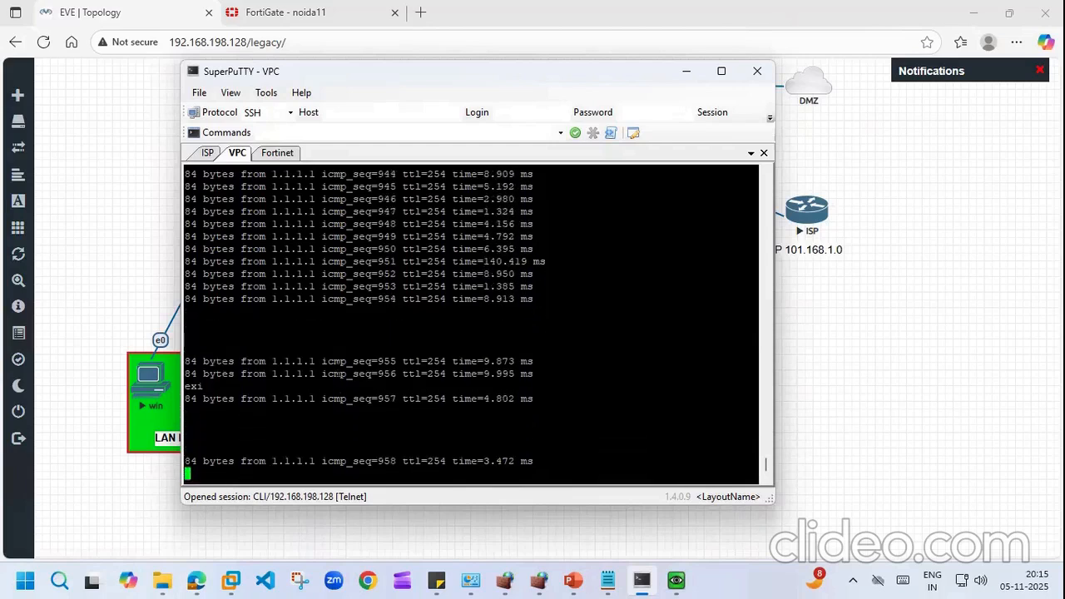
pyautogui.write('end')
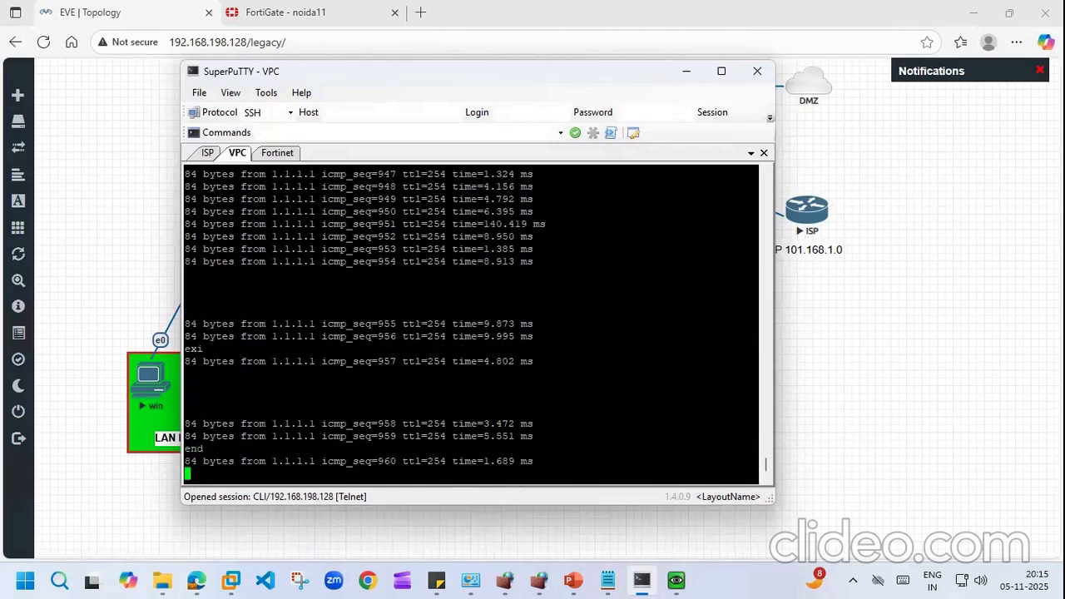
pyautogui.write('sto')
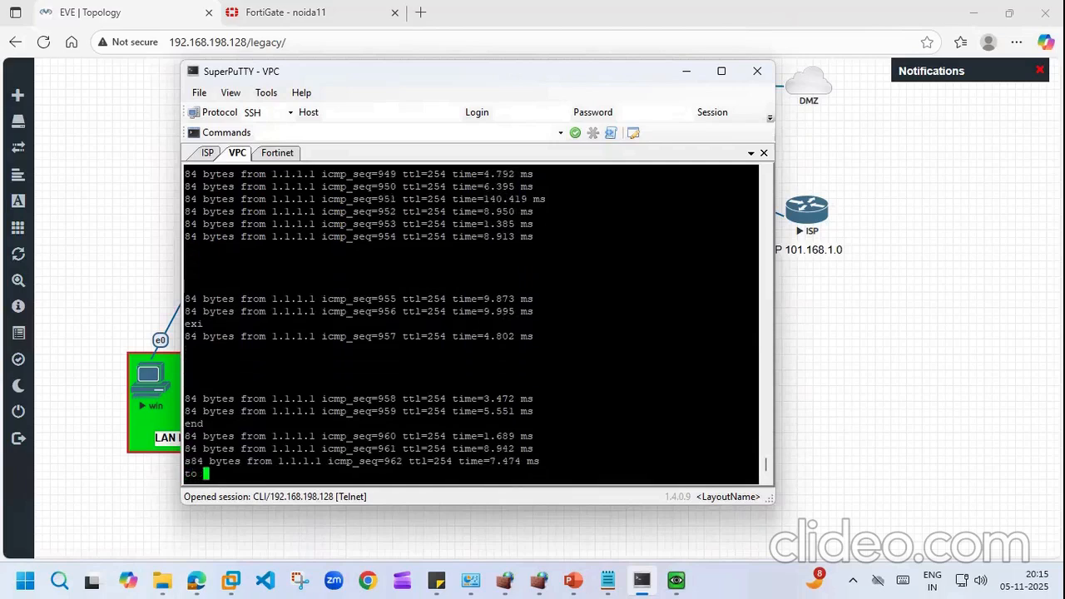
pyautogui.click(159, 225)
pyautogui.rightClick(293, 372)
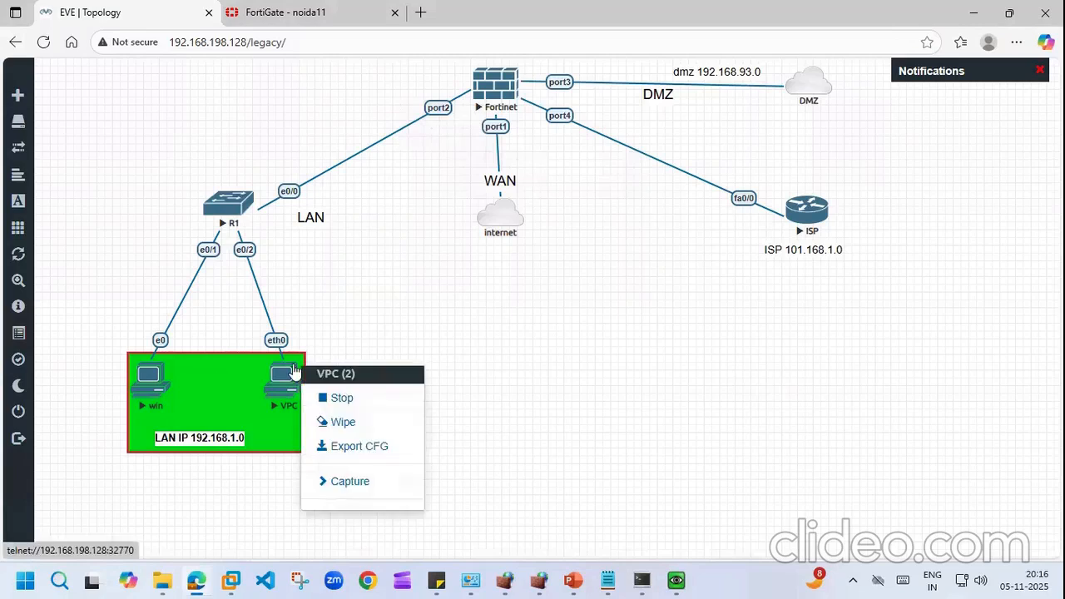
pyautogui.click(337, 398)
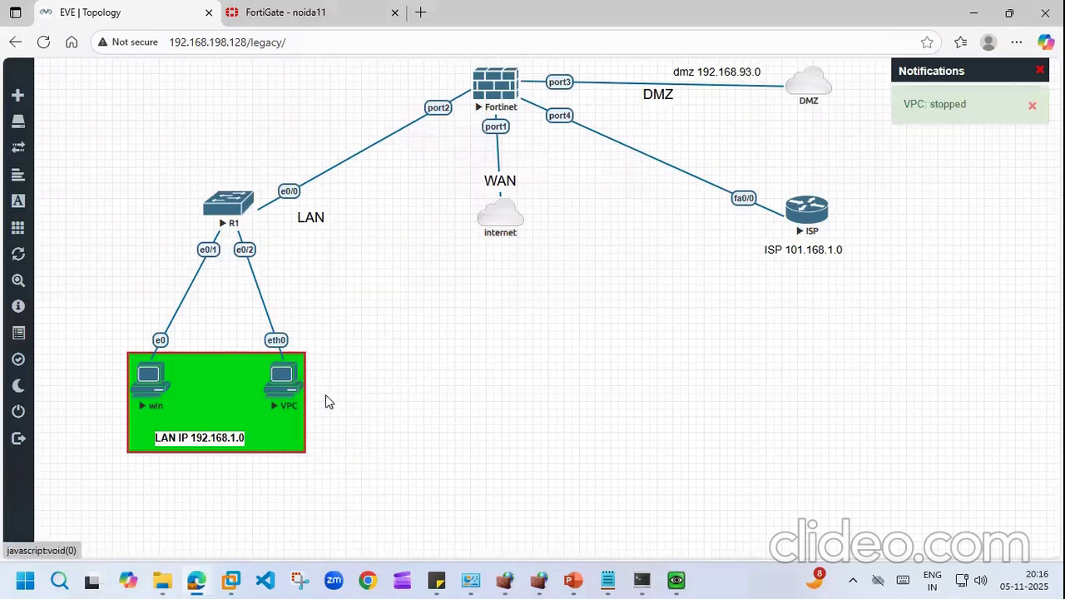
pyautogui.rightClick(282, 381)
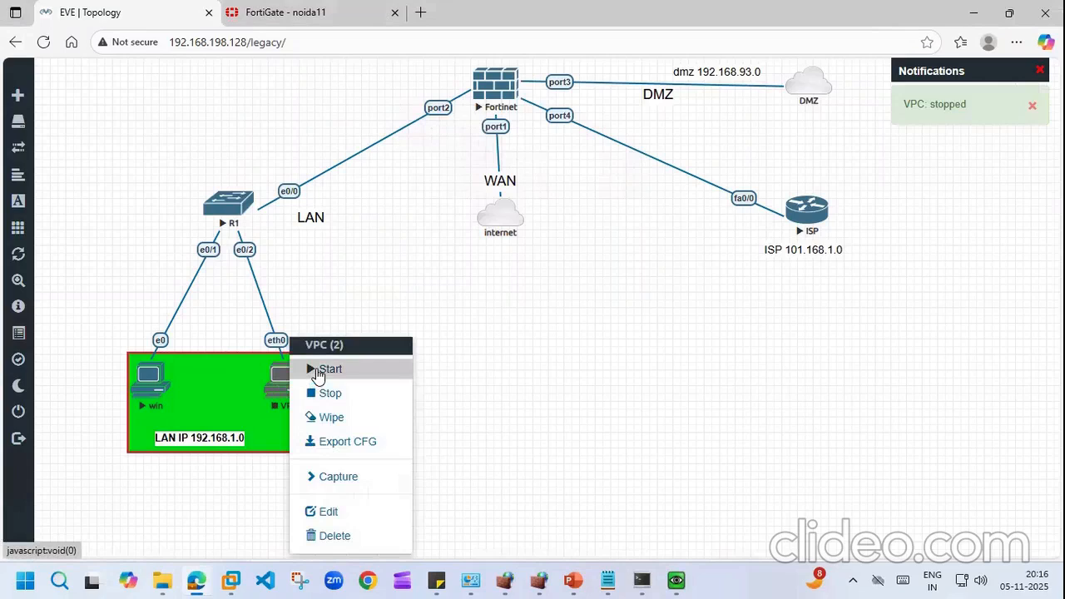
pyautogui.click(325, 369)
# Step: Open the VPC's telnet console and run 'ip dhcp' to request an address
pyautogui.click(281, 381)
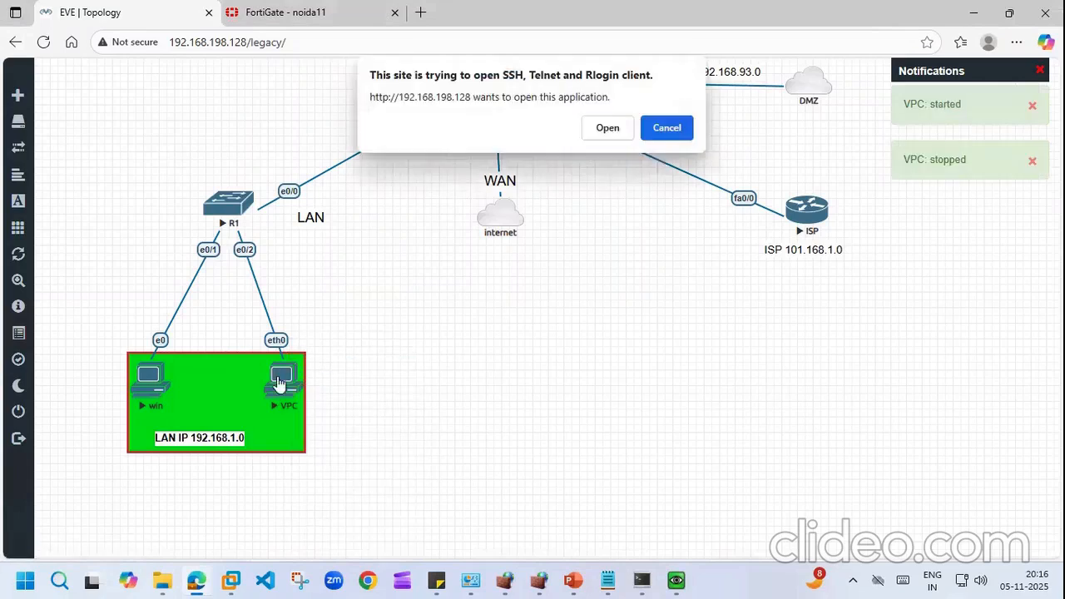
pyautogui.click(618, 129)
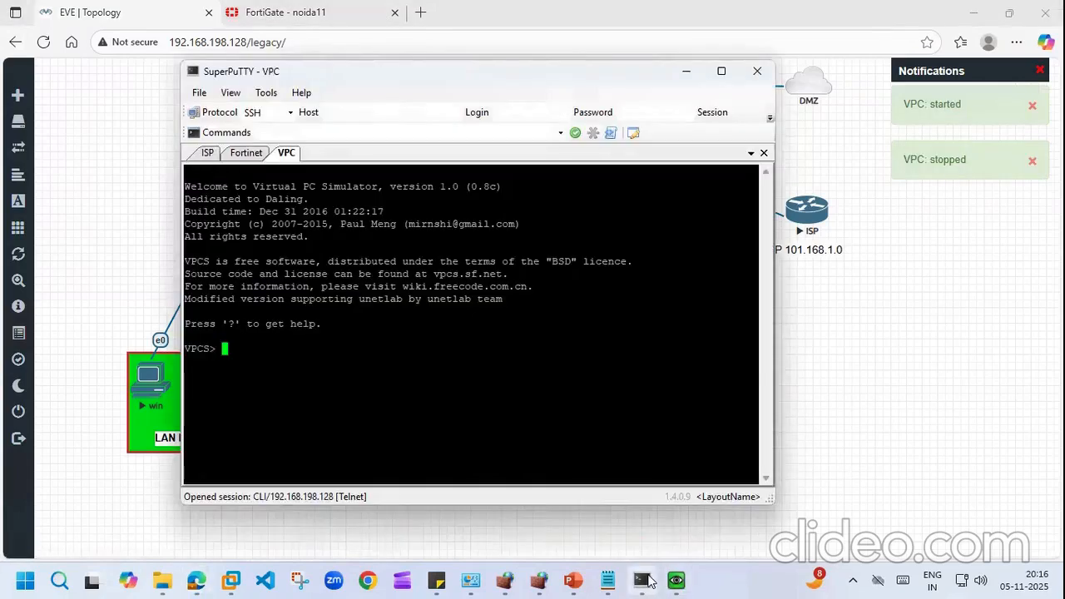
pyautogui.moveTo(646, 581)
pyautogui.write('ip dhcp')
pyautogui.press('Return')
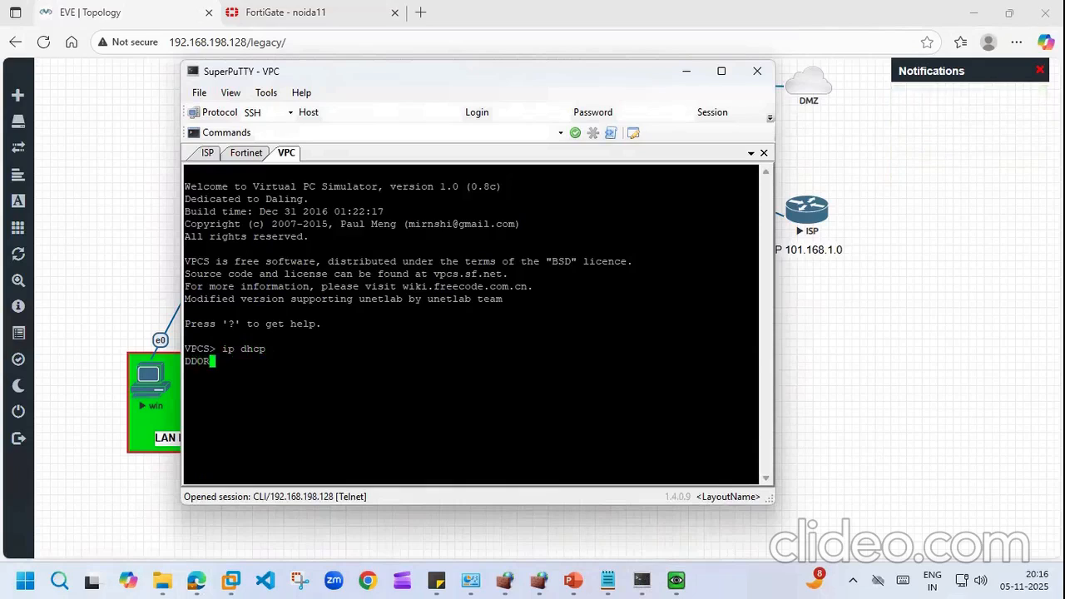
pyautogui.click(133, 301)
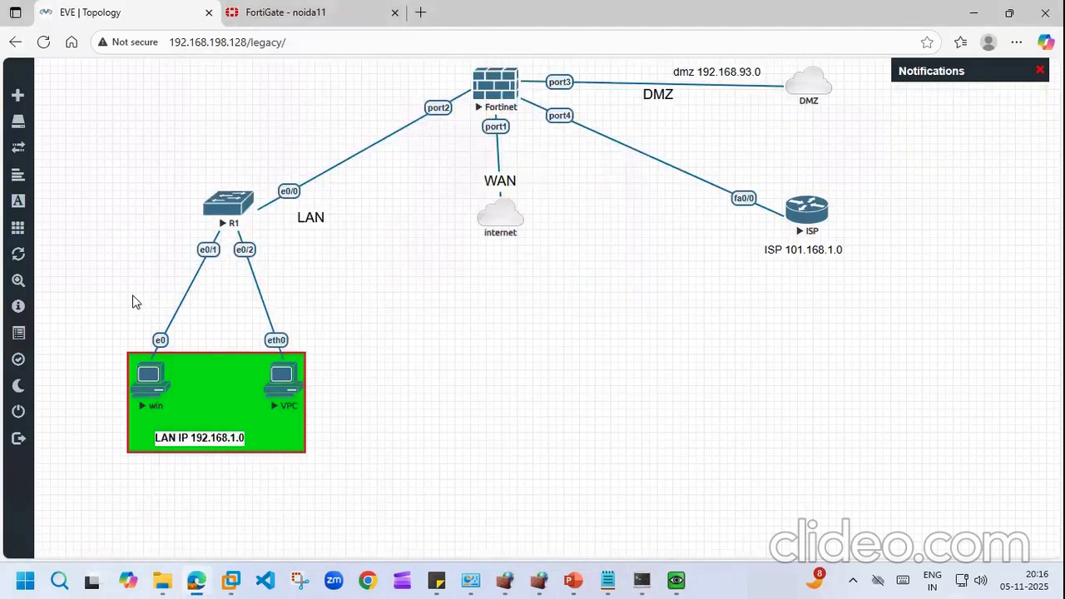
# Step: Run 'execute ping 192.168.93.135' in the FortiGate CLI console, then close the console
pyautogui.click(275, 11)
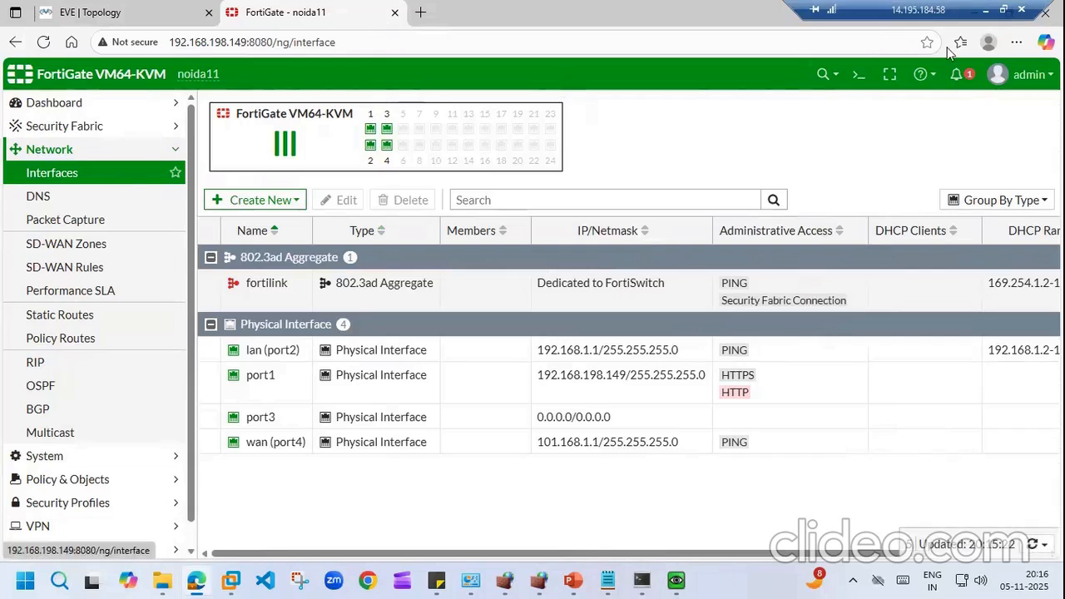
pyautogui.click(864, 75)
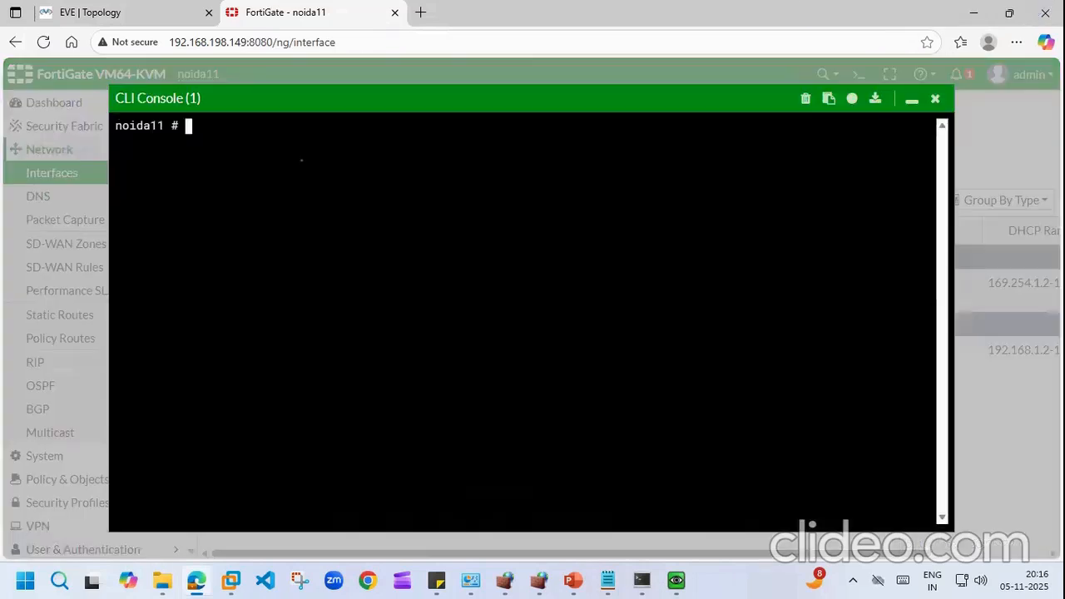
pyautogui.write('execute ping 192.1')
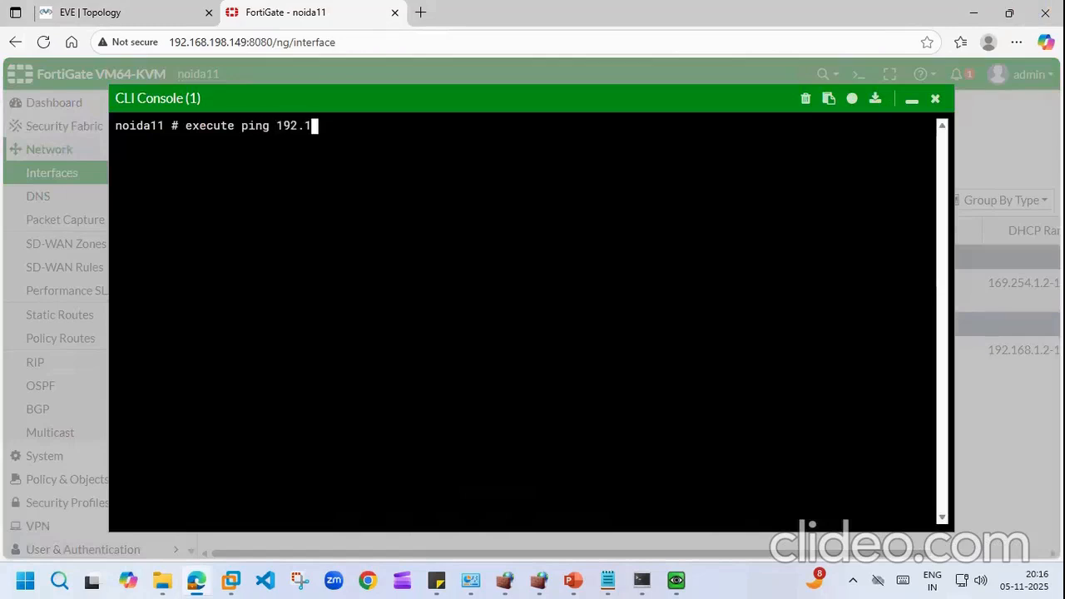
pyautogui.write('68.93.135')
pyautogui.press('Return')
pyautogui.click(935, 99)
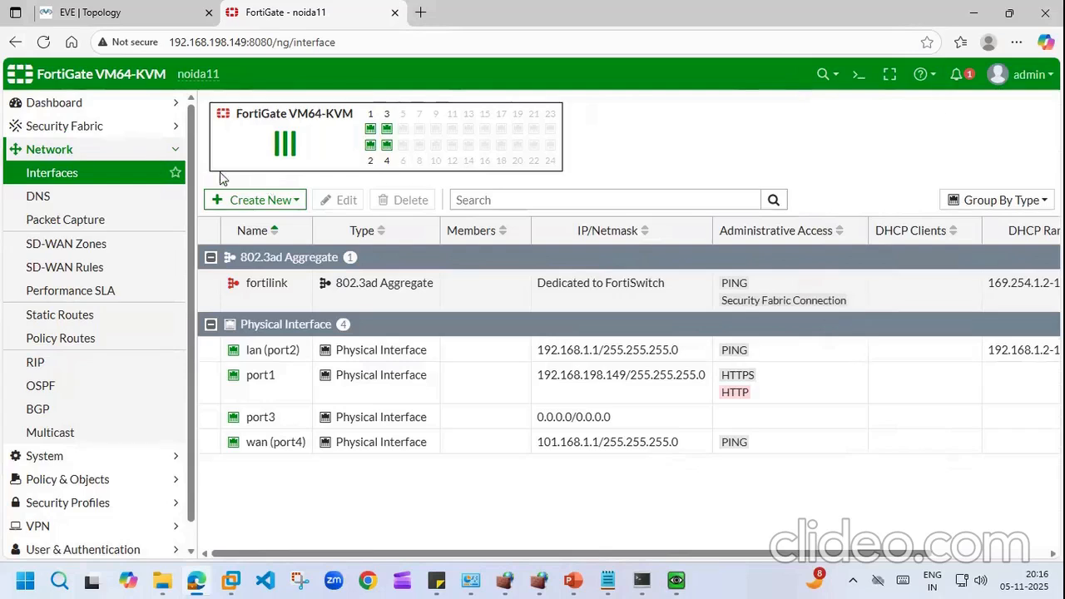
pyautogui.click(140, 8)
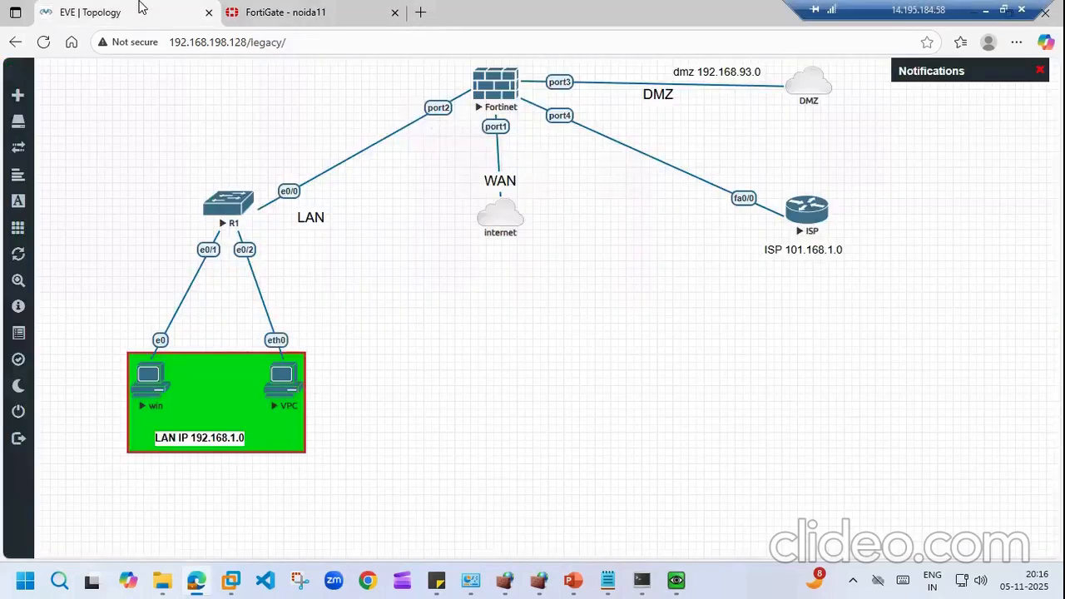
# Step: Give port3 alias dmz and role DMZ, then clear its IP/Netmask and begin typing the new address
pyautogui.click(274, 12)
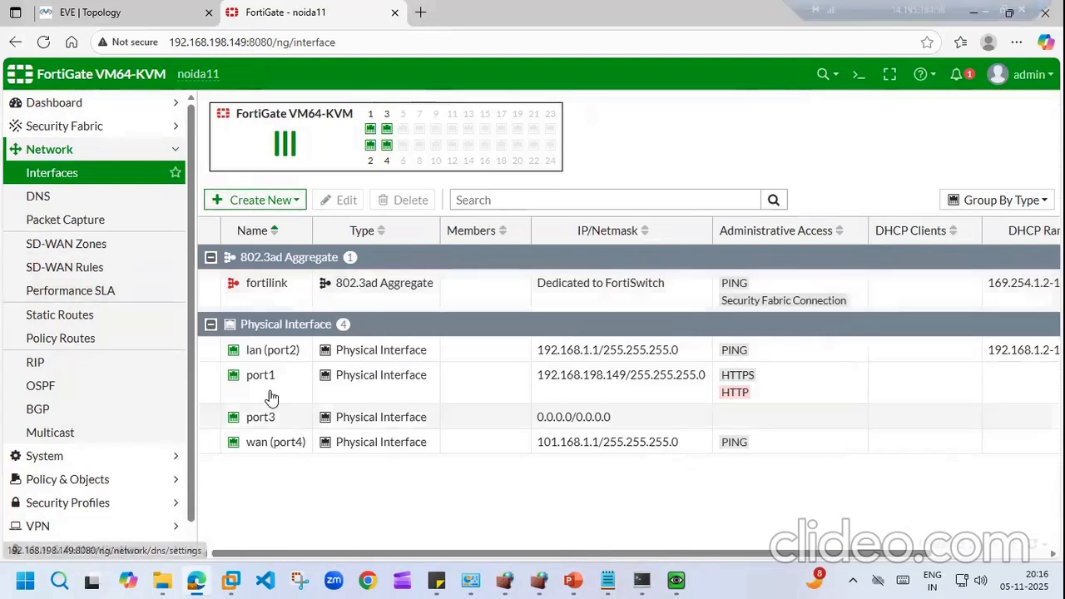
pyautogui.doubleClick(262, 420)
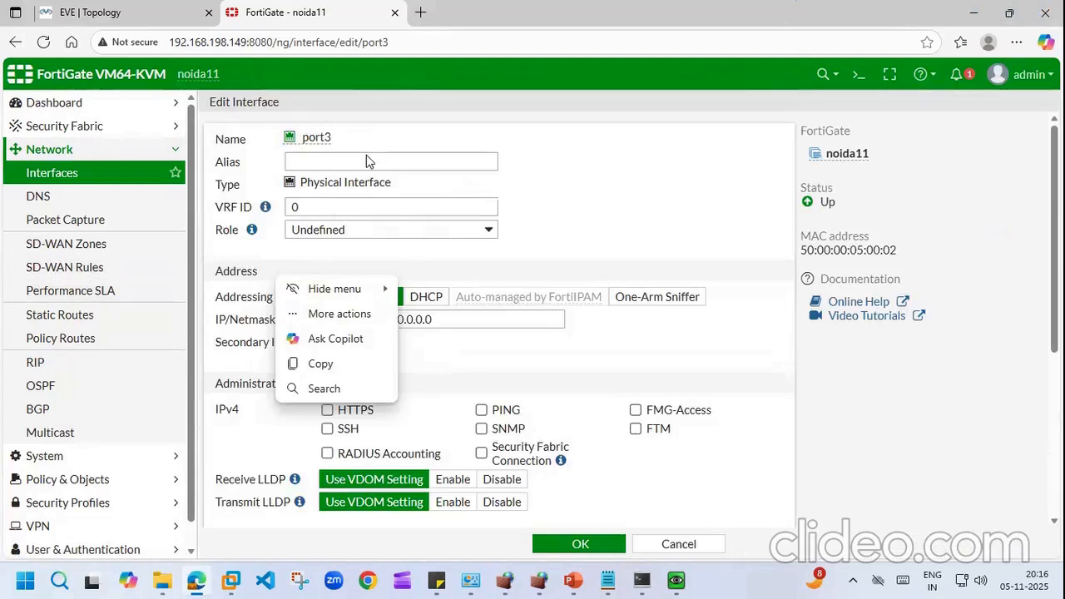
pyautogui.click(367, 154)
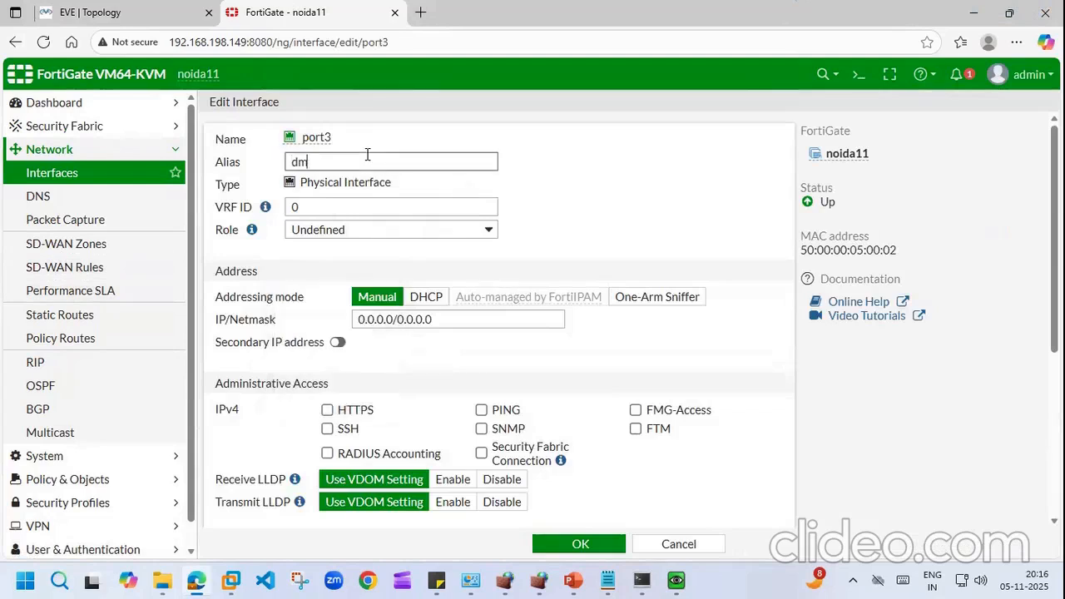
pyautogui.click(478, 232)
pyautogui.click(304, 294)
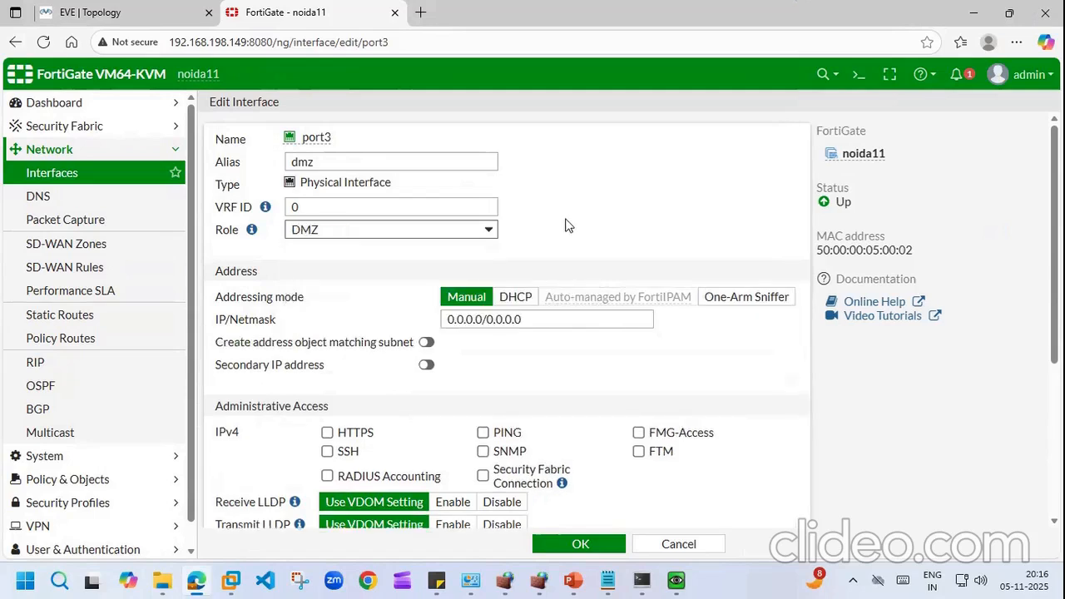
pyautogui.click(565, 326)
pyautogui.press('BackSpace')
pyautogui.press('BackSpace')
pyautogui.press('BackSpace')
pyautogui.press('BackSpace')
pyautogui.press('BackSpace')
pyautogui.press('BackSpace')
pyautogui.press('BackSpace')
pyautogui.press('BackSpace')
pyautogui.press('BackSpace')
pyautogui.press('BackSpace')
pyautogui.press('BackSpace')
pyautogui.press('BackSpace')
pyautogui.press('BackSpace')
pyautogui.press('BackSpace')
pyautogui.press('BackSpace')
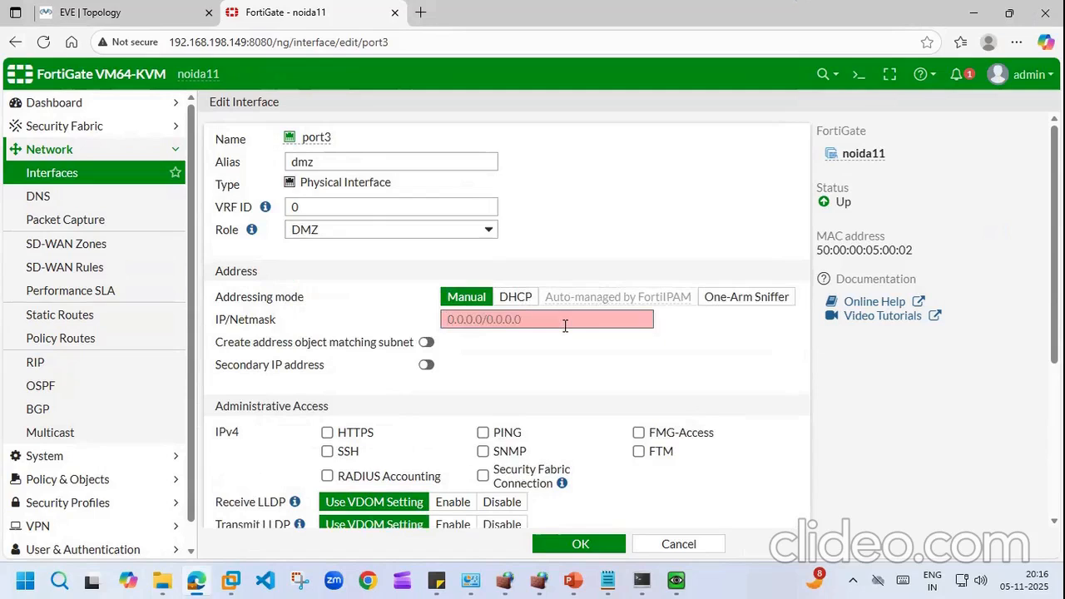
pyautogui.write('192.168.93.133/24')
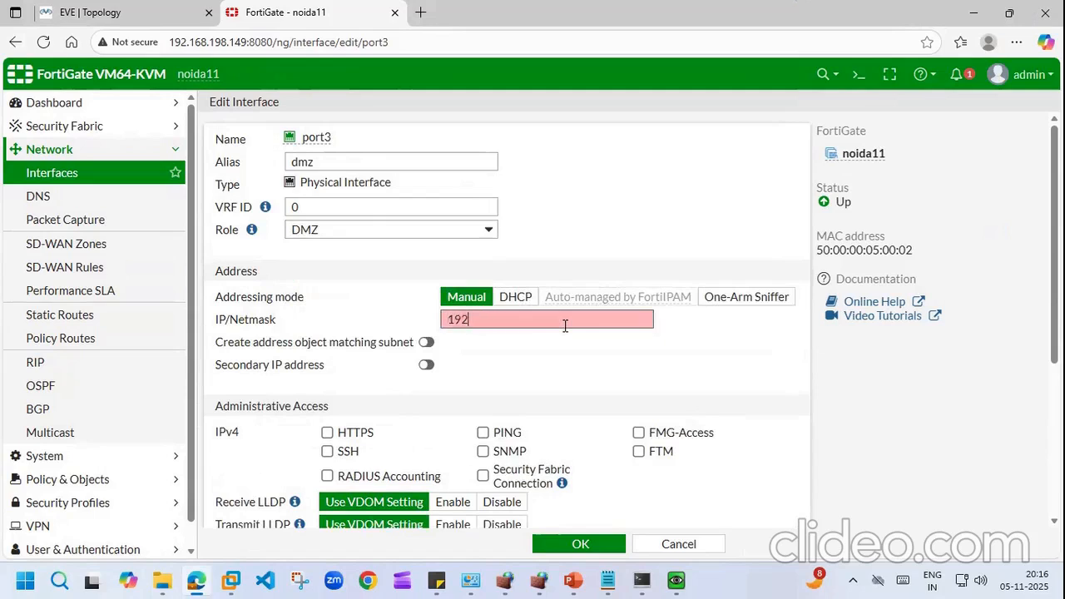
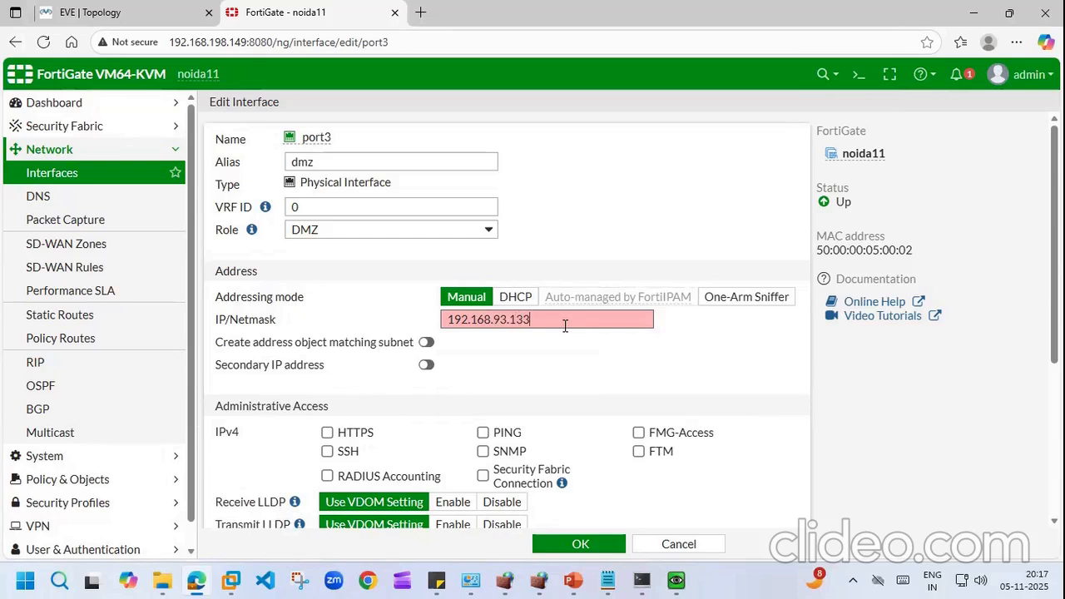
# Step: Finish the dmz (port3) address as 192.168.93.133/24, allow PING, and save the interface
pyautogui.write('24')
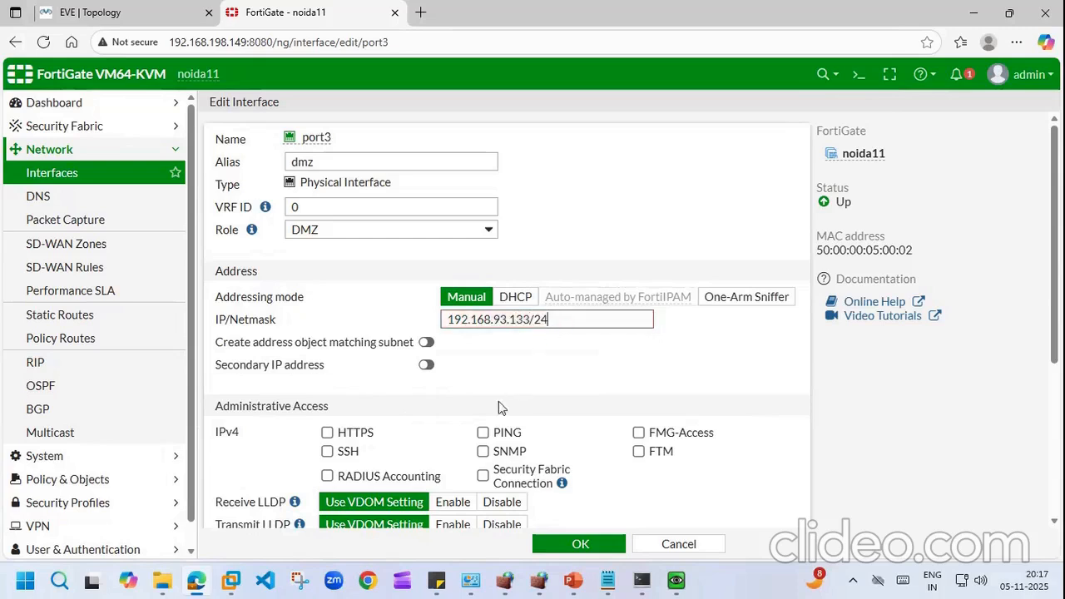
pyautogui.click(483, 432)
pyautogui.click(569, 537)
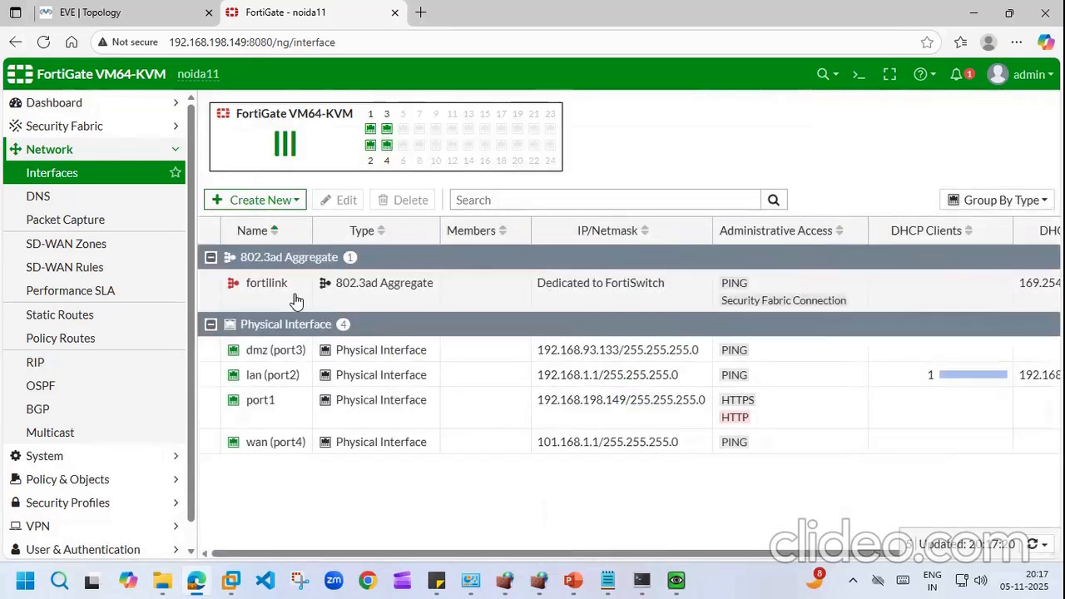
pyautogui.click(860, 74)
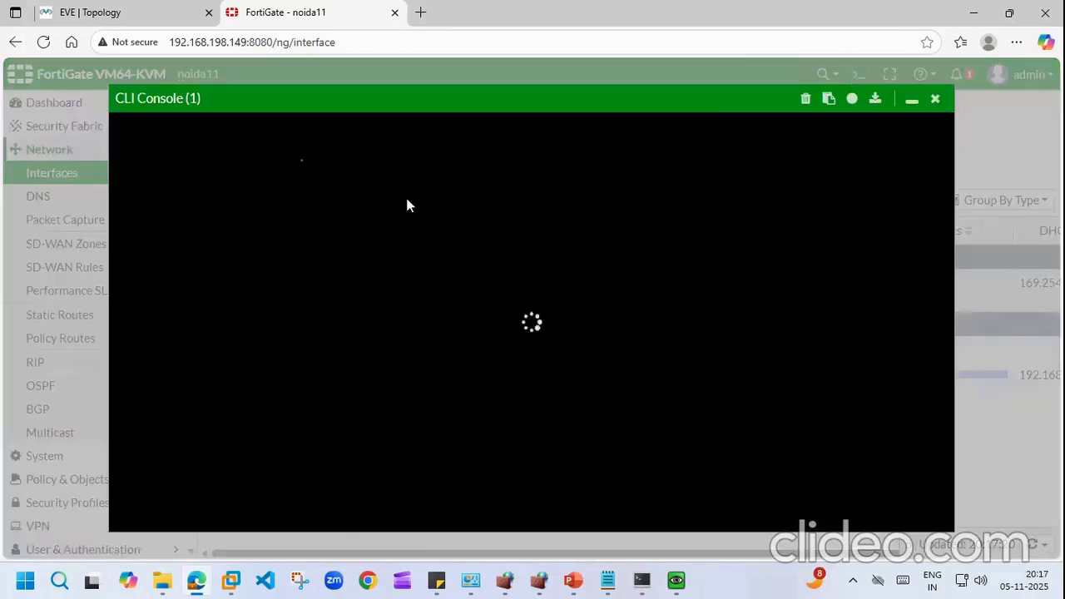
pyautogui.write('execute ')
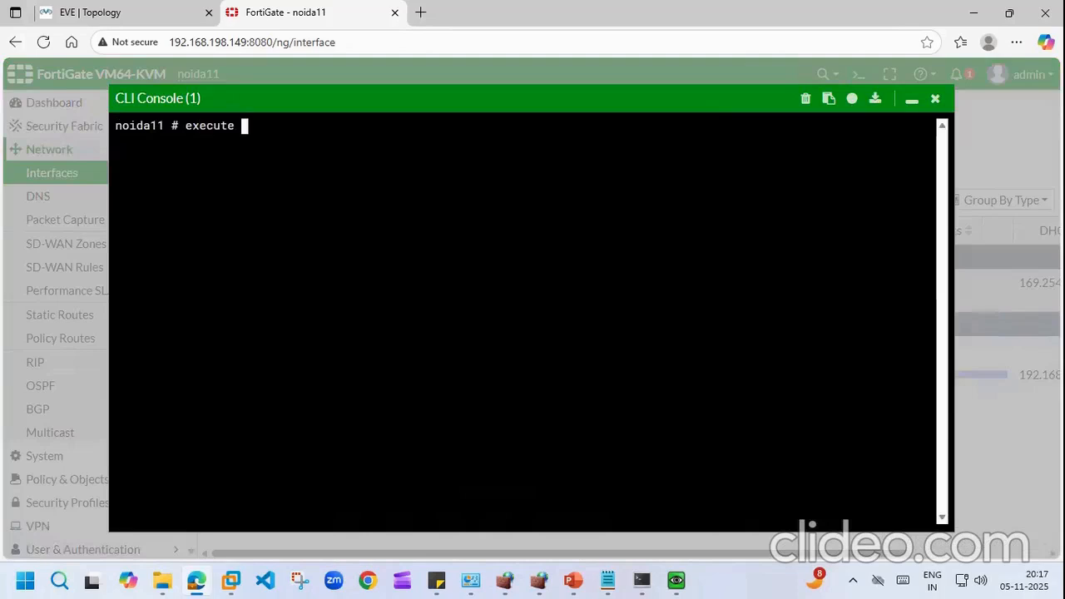
pyautogui.write('ping 192.168.93.135')
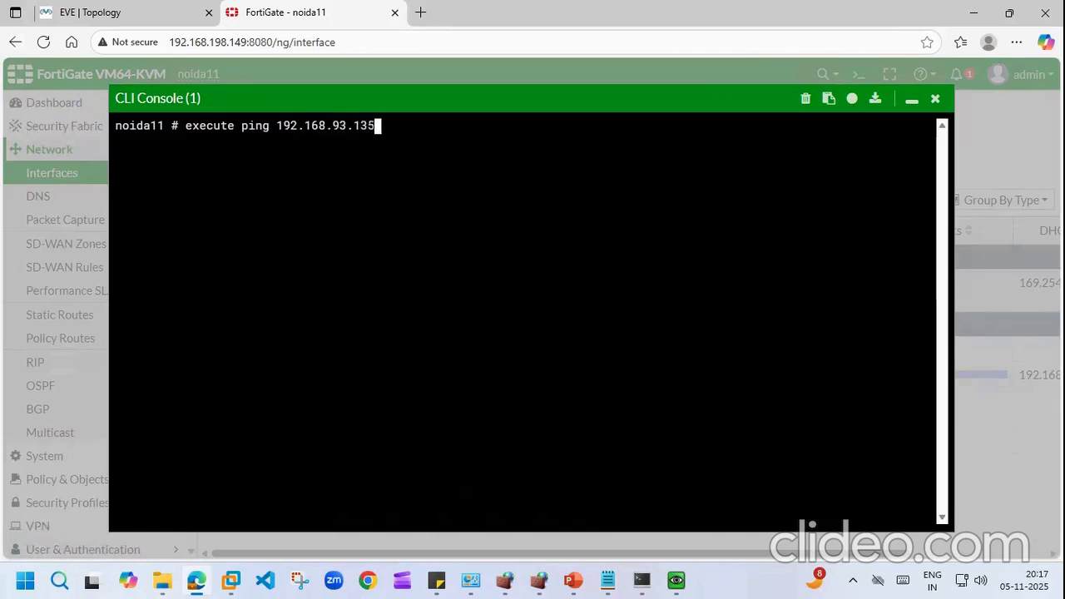
pyautogui.press('Return')
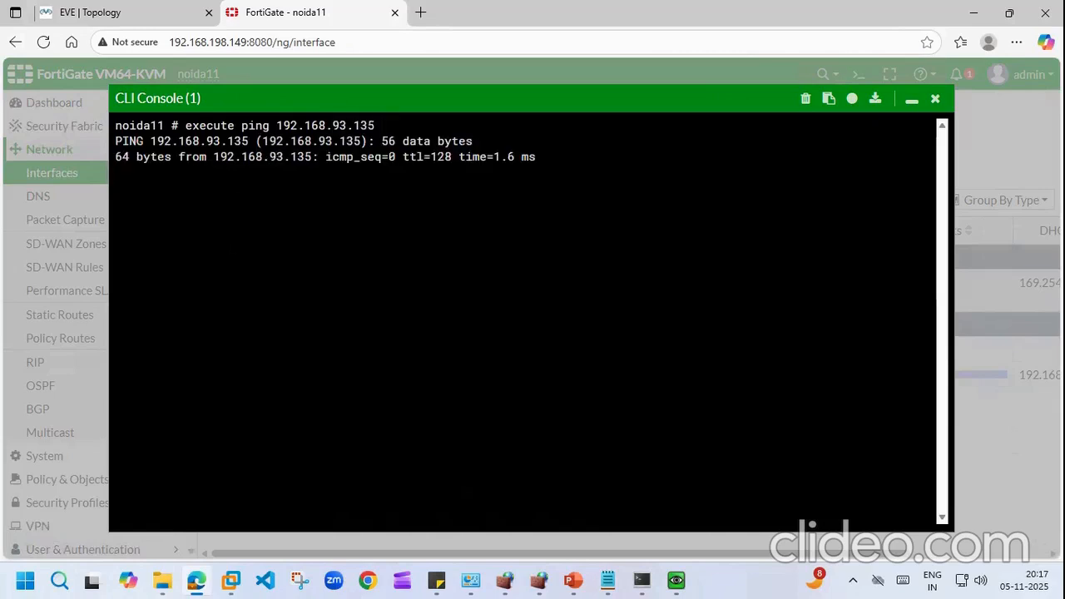
pyautogui.click(937, 100)
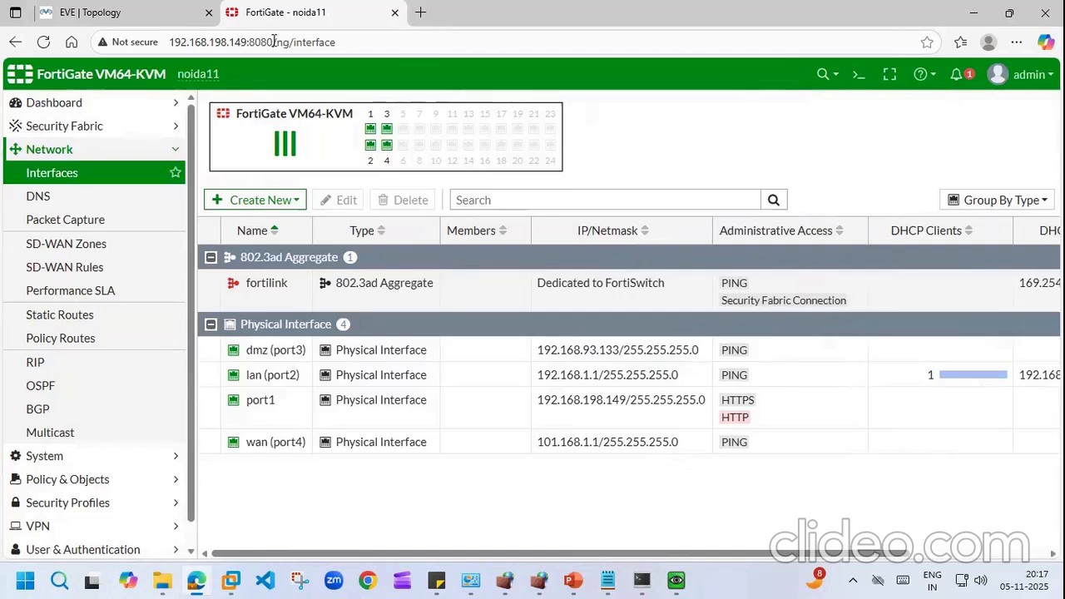
# Step: Inspect the DMZ cloud's Edit Network settings in the EVE-NG topology without changes, then move to the WEB_SERVER VM
pyautogui.click(148, 9)
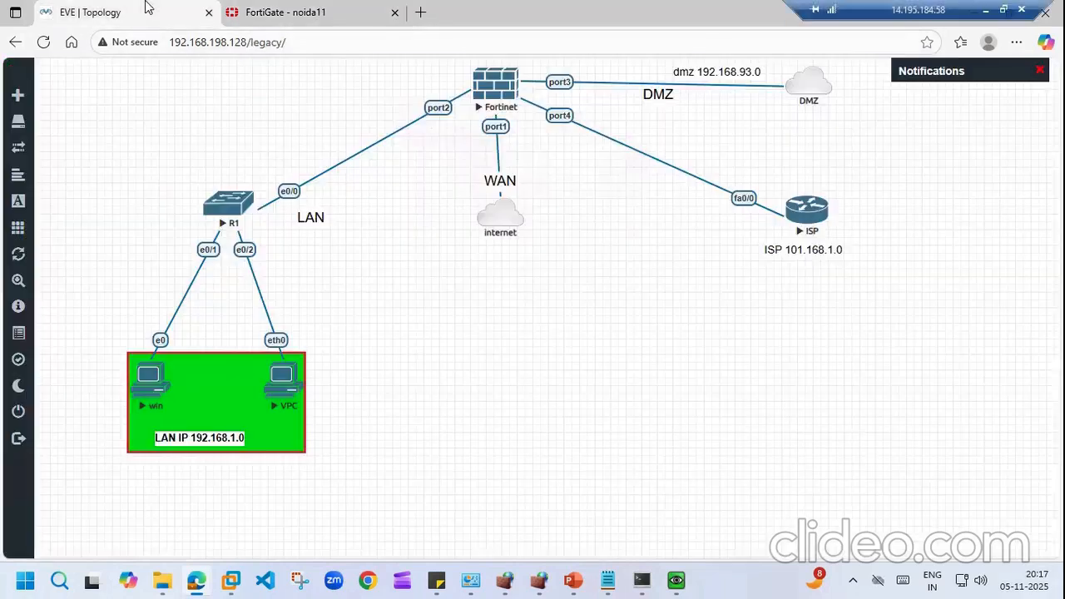
pyautogui.rightClick(821, 93)
pyautogui.click(858, 128)
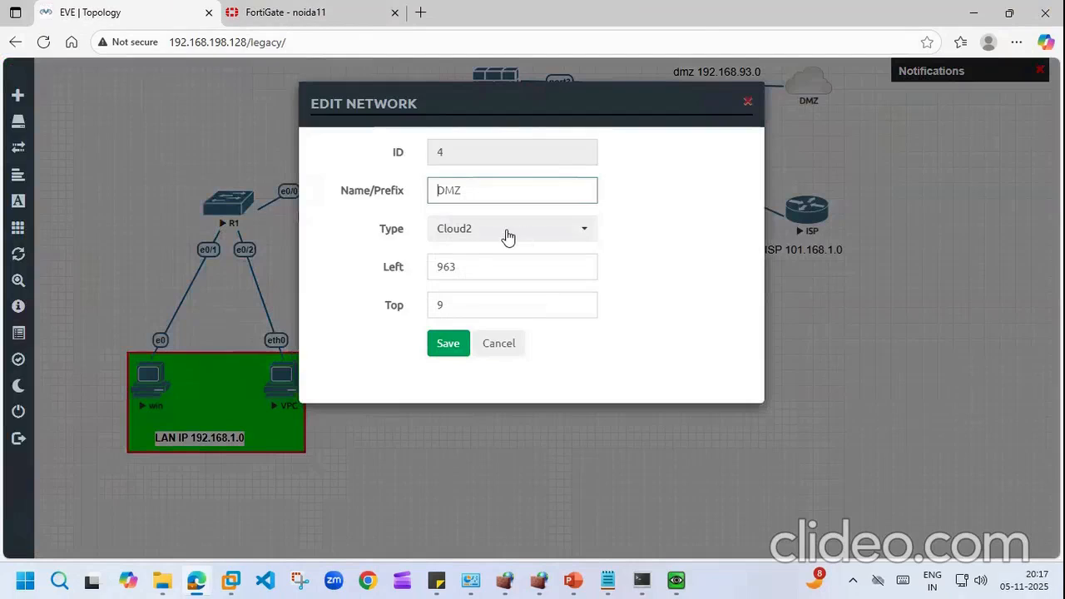
pyautogui.click(747, 101)
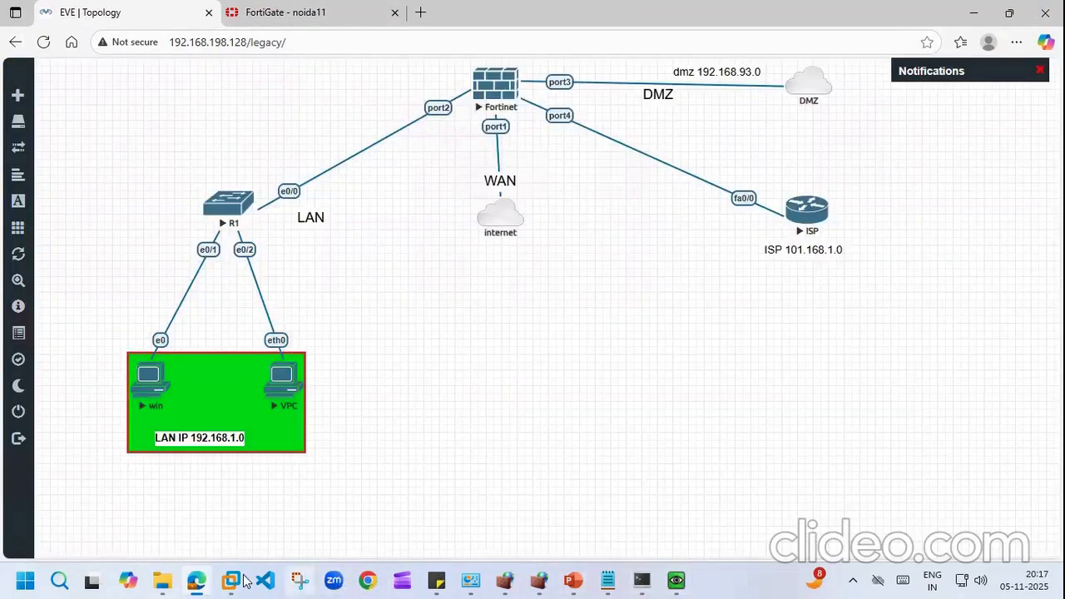
pyautogui.click(233, 581)
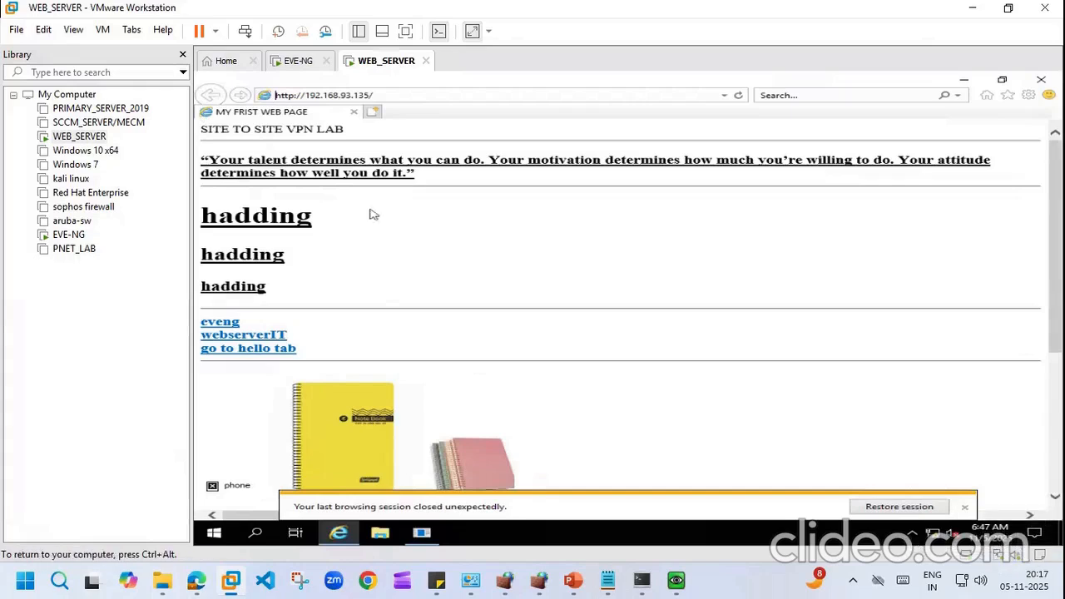
# Step: Check that WEB_SERVER's network adapter is Custom VMnet2 (Host-only), then close its settings
pyautogui.rightClick(74, 138)
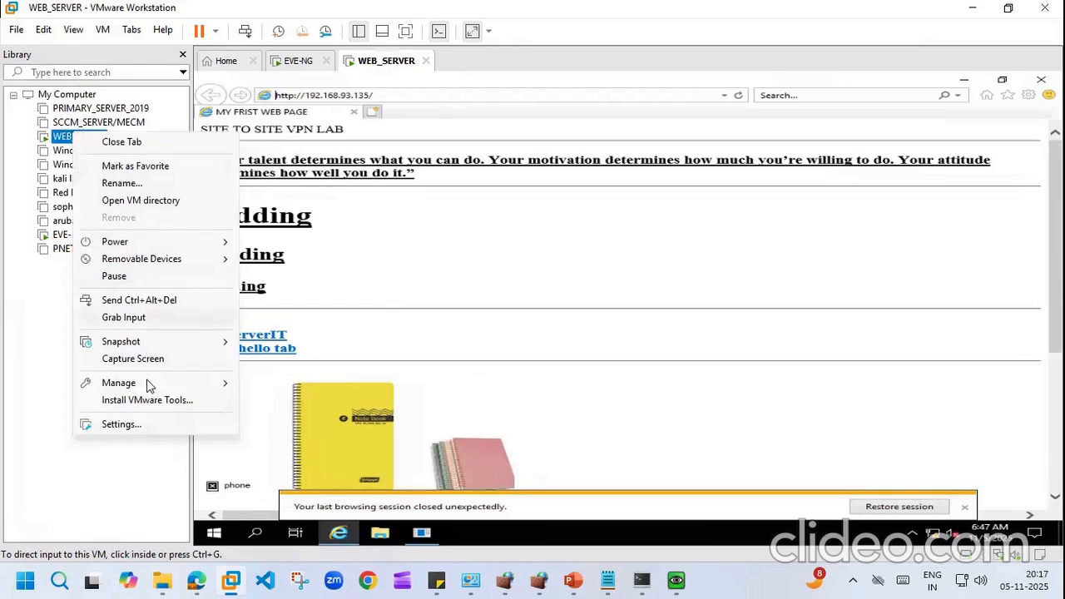
pyautogui.click(132, 424)
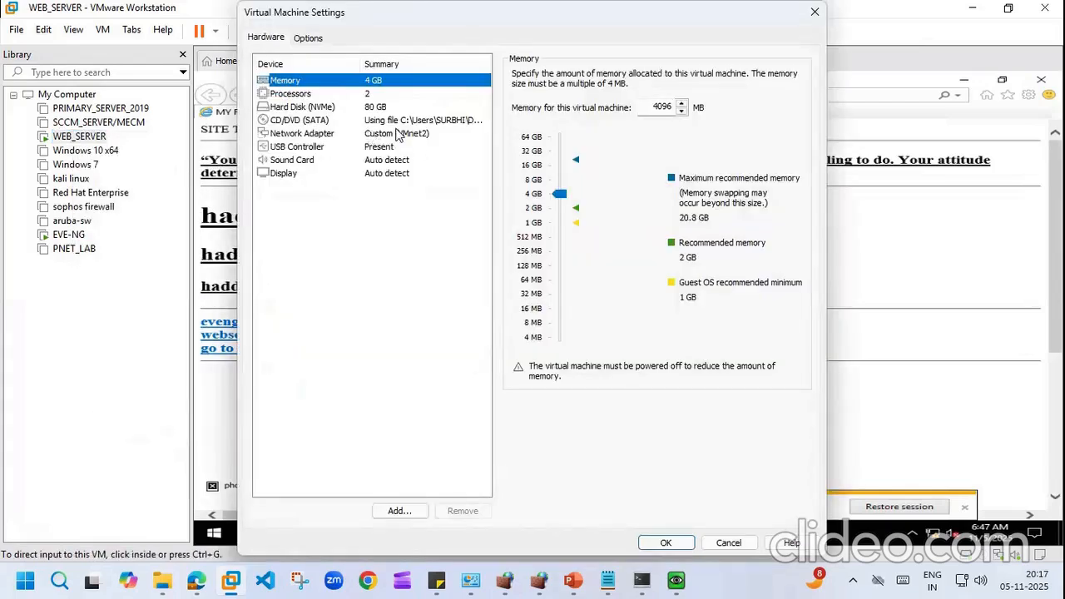
pyautogui.click(398, 135)
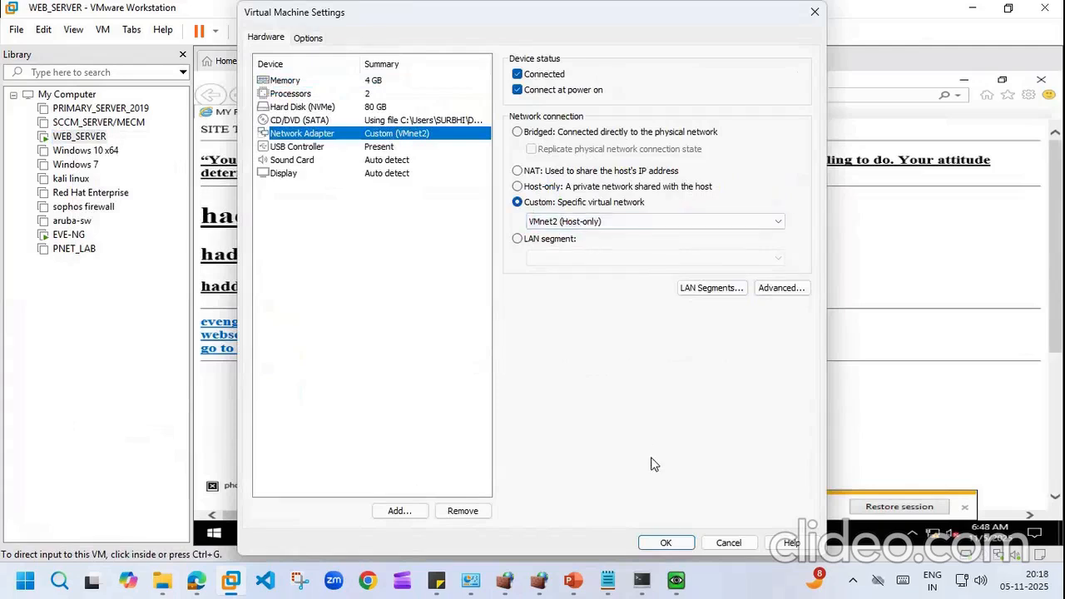
pyautogui.click(666, 544)
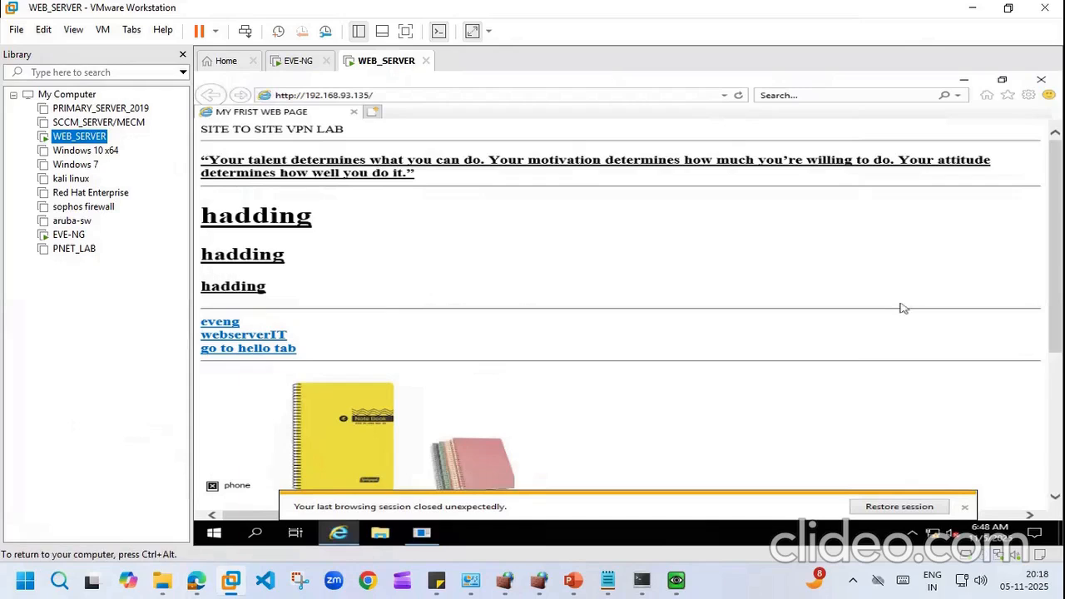
pyautogui.click(188, 578)
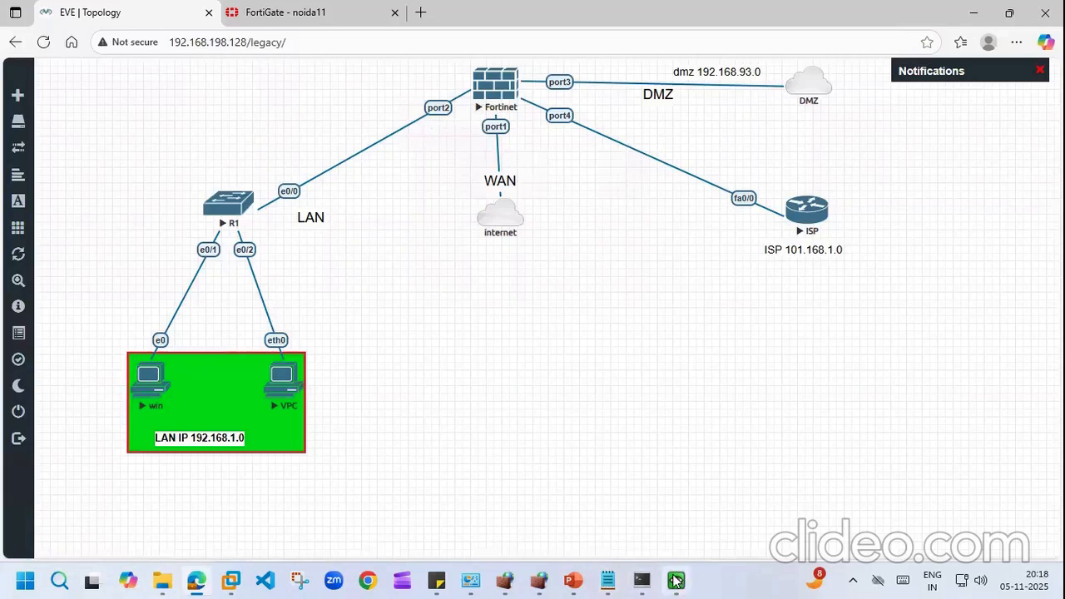
# Step: Close the Windows VM's network connection details and status windows
pyautogui.click(676, 580)
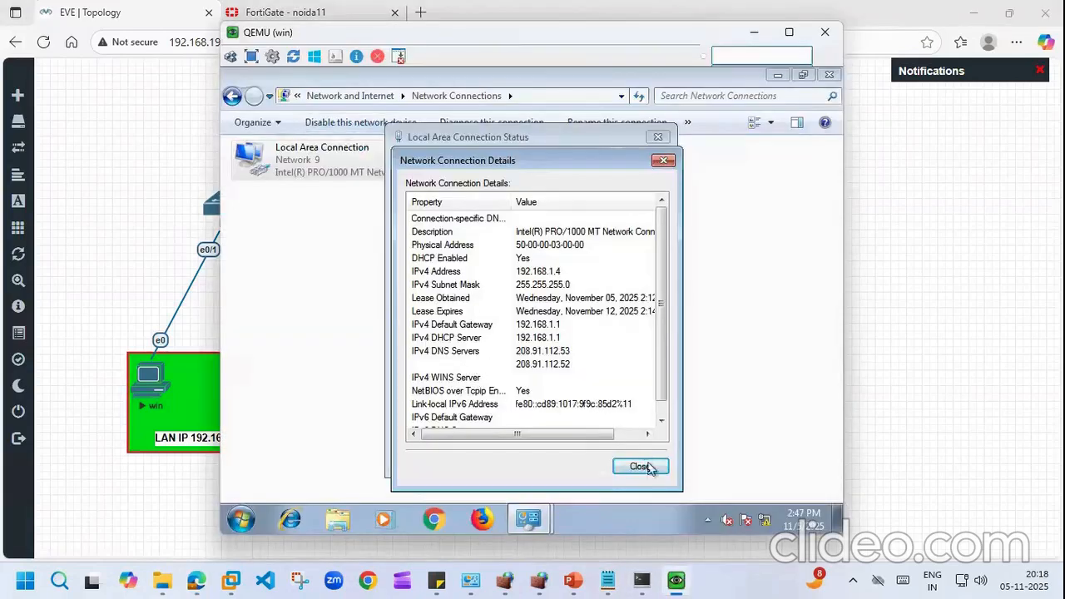
pyautogui.click(648, 472)
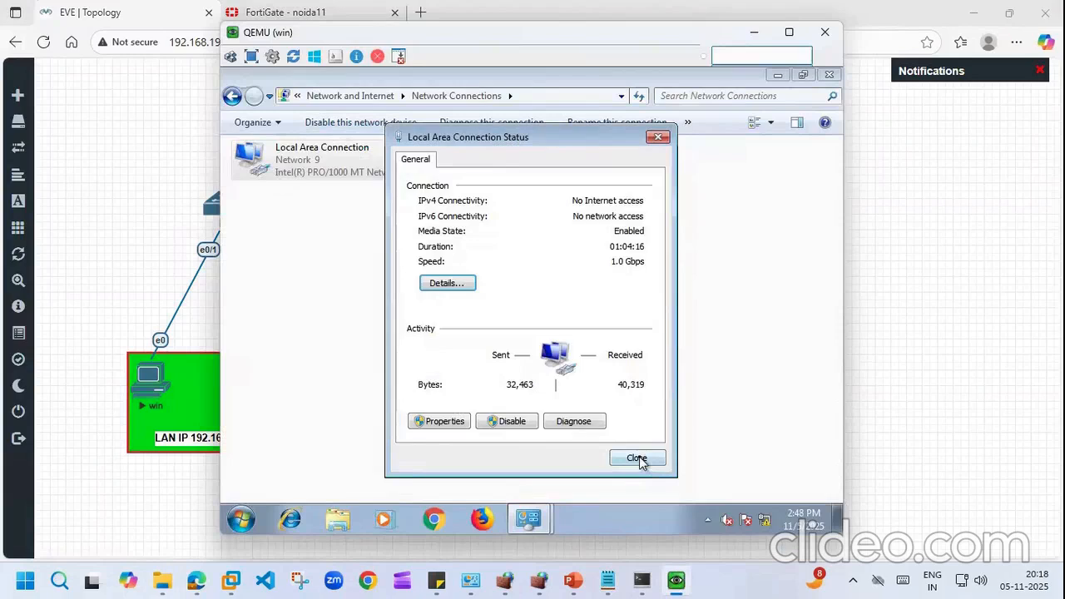
pyautogui.click(641, 459)
pyautogui.click(401, 393)
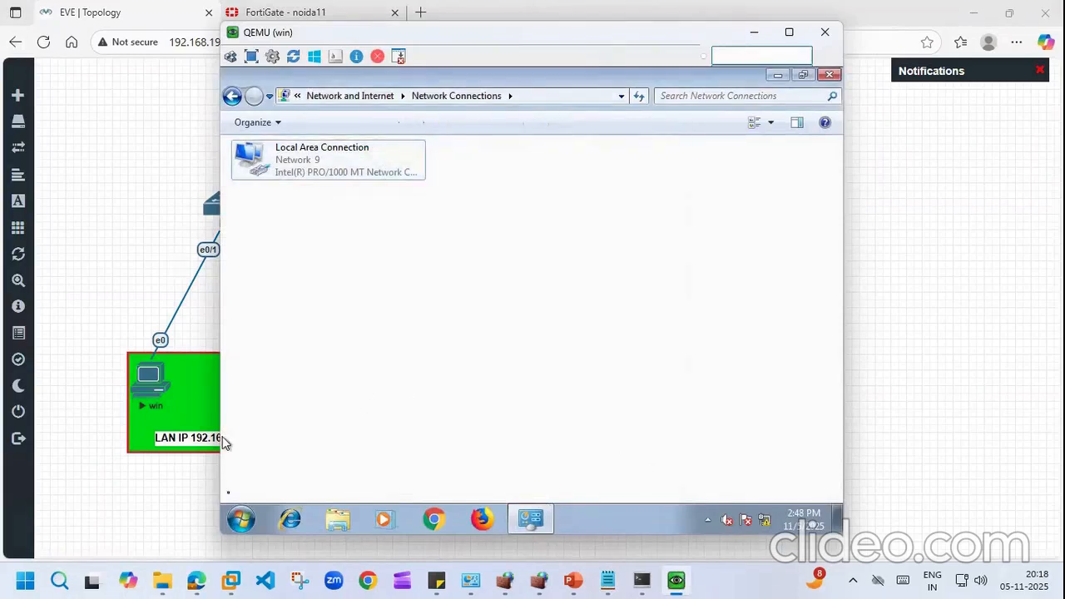
# Step: Open cmd and ping 192.168.93.135; every request times out
pyautogui.click(241, 520)
pyautogui.write('cmd')
pyautogui.press('Return')
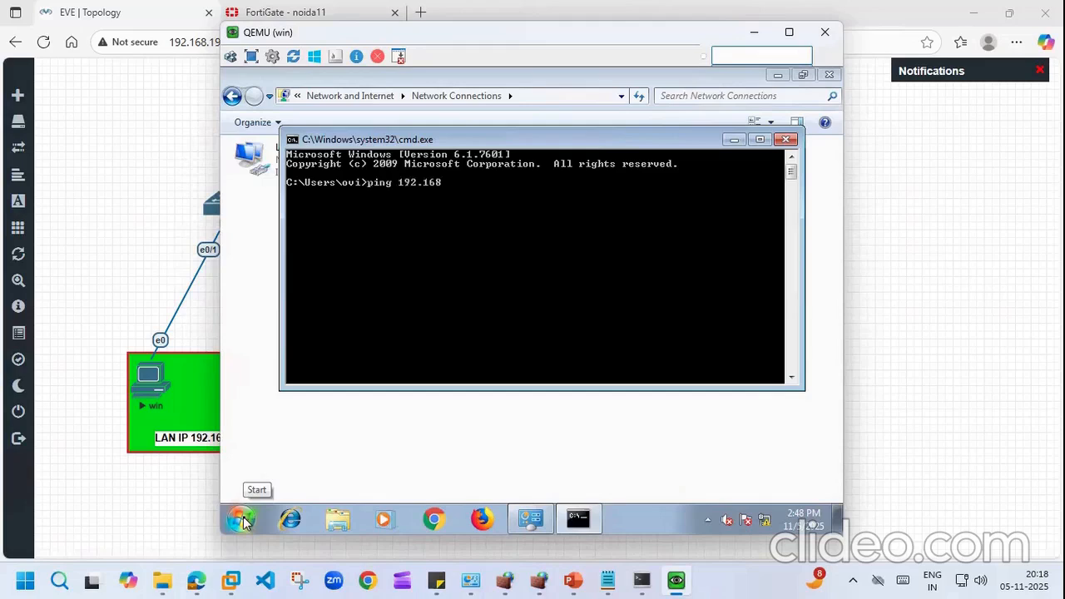
pyautogui.write('3.13')
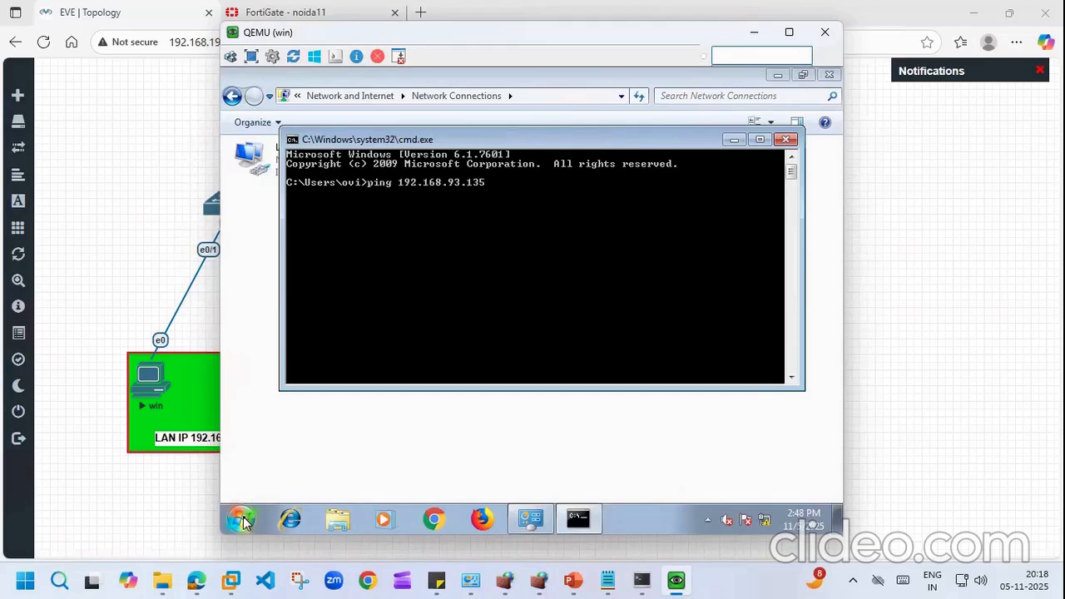
pyautogui.write('5')
pyautogui.press('Return')
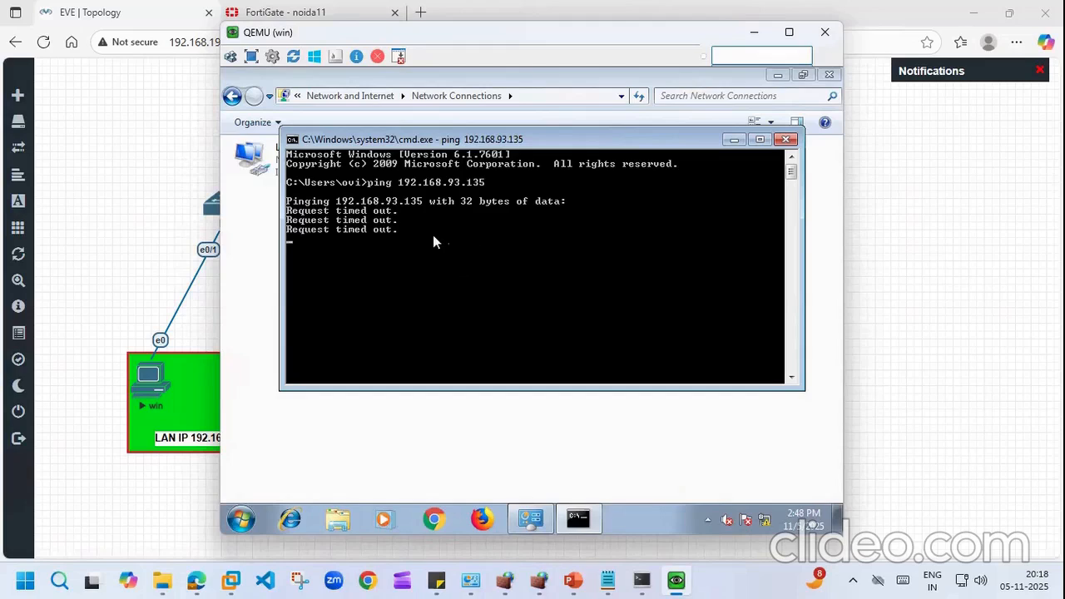
# Step: Start a continuous ping to 192.168.93.135 with -t
pyautogui.press('Return')
pyautogui.press('Return')
pyautogui.press('Return')
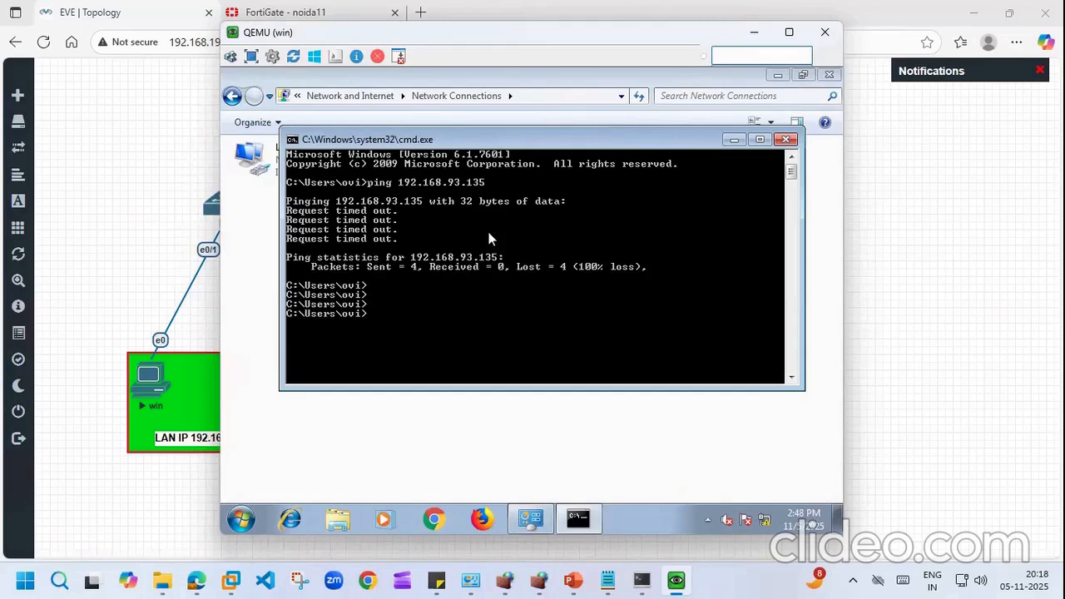
pyautogui.press('Up')
pyautogui.write('-t')
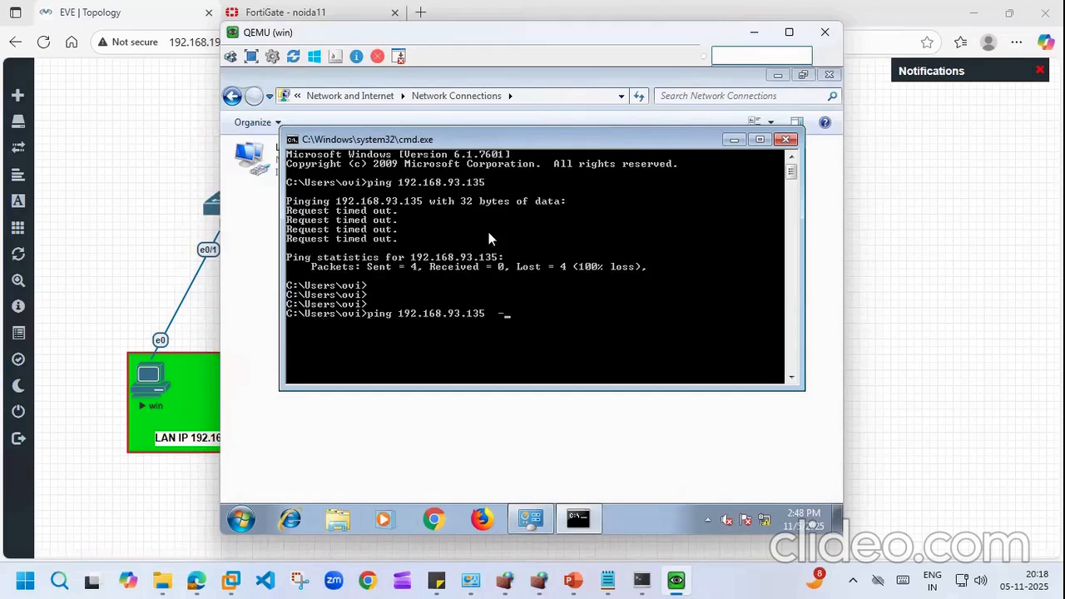
pyautogui.press('Return')
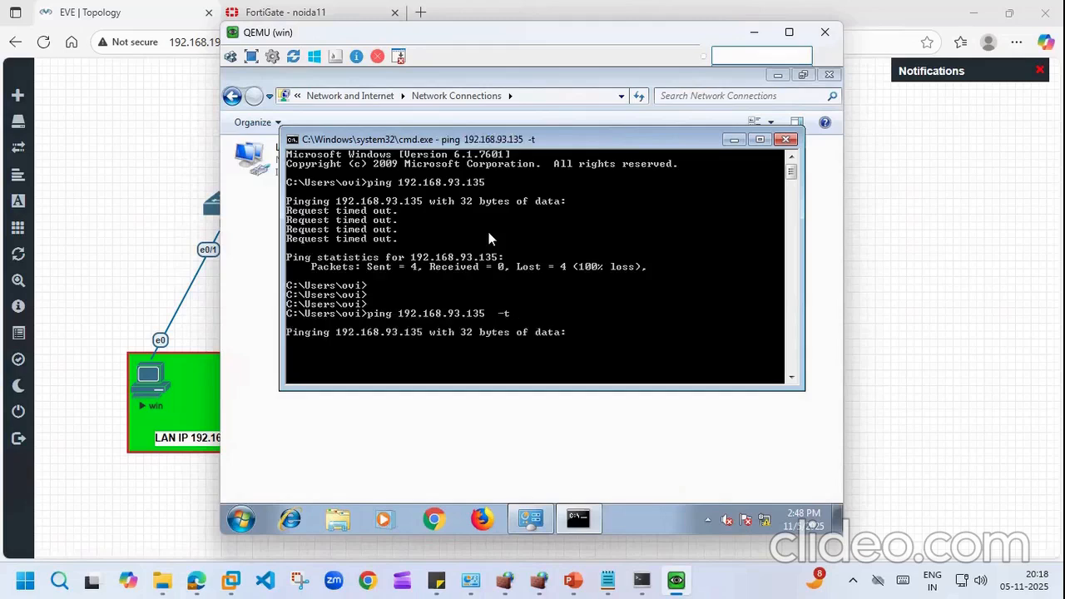
pyautogui.click(286, 11)
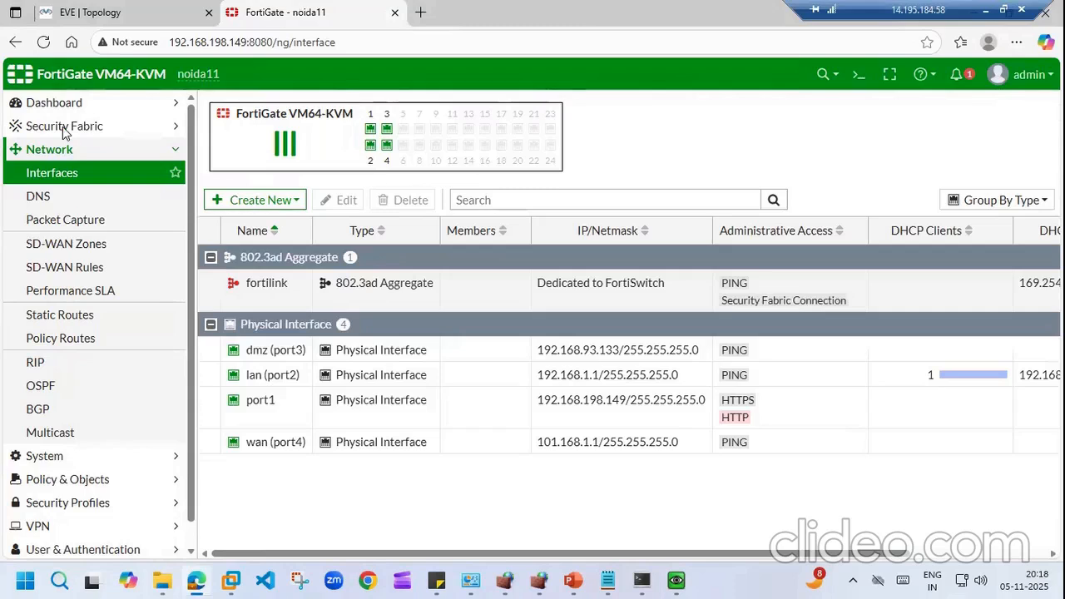
# Step: Start a new firewall policy under Policy & Objects and name it 'lan to dmz'
pyautogui.click(154, 153)
pyautogui.click(162, 195)
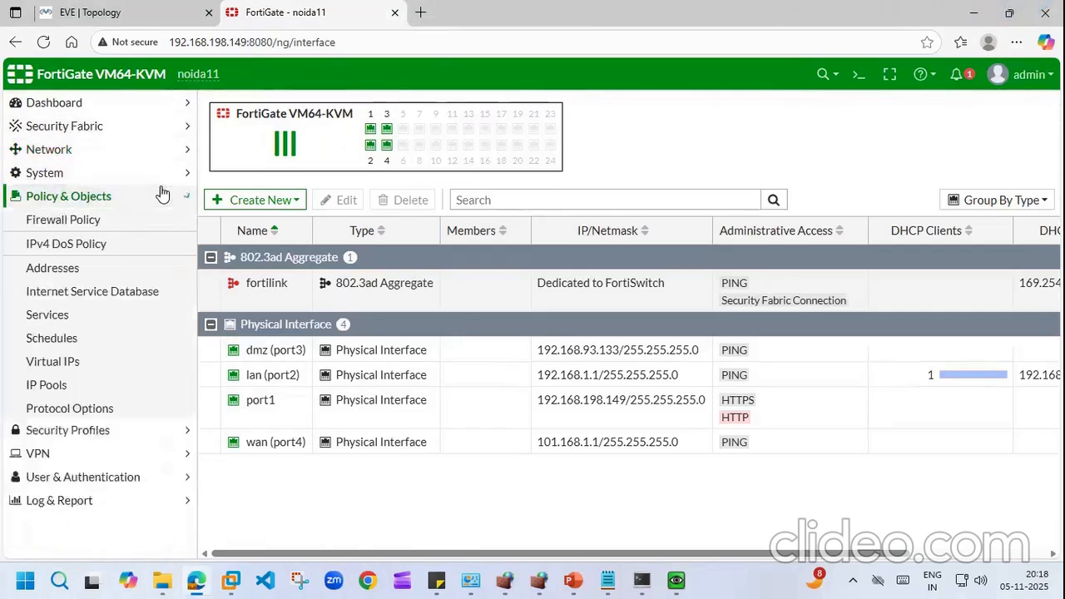
pyautogui.click(165, 218)
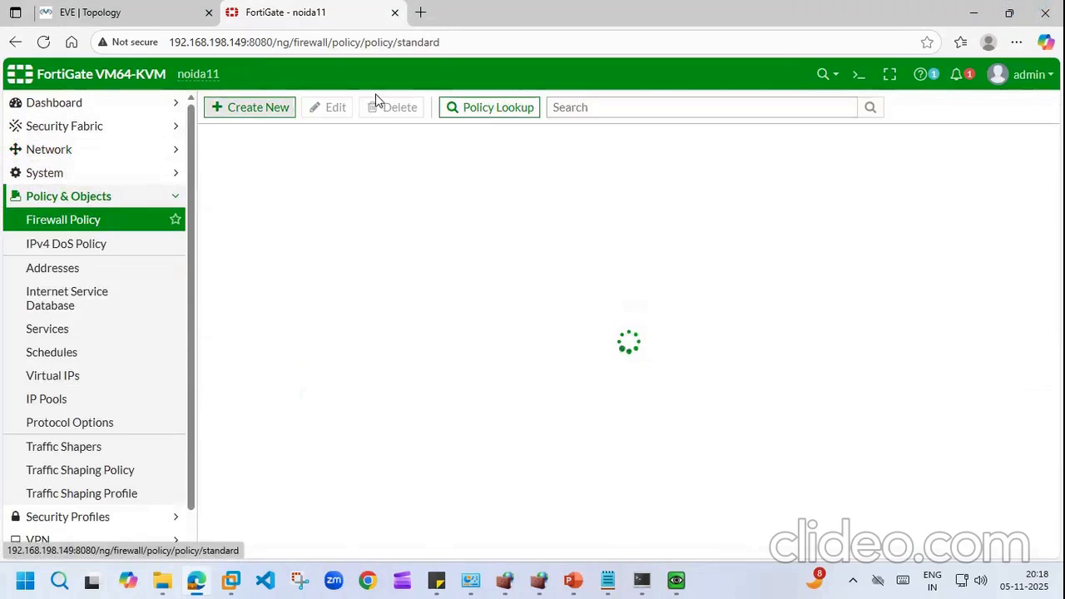
pyautogui.click(261, 114)
pyautogui.click(474, 152)
pyautogui.write('lan to')
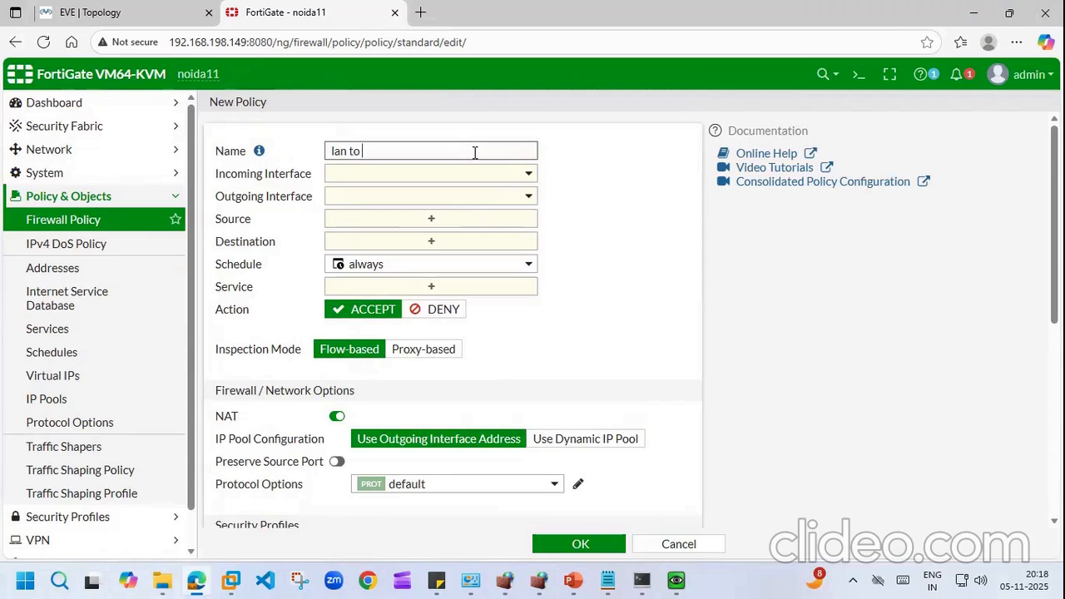
pyautogui.write(' dmz')
# Step: Set incoming interface lan (port2) and outgoing interface dmz (port3)
pyautogui.click(527, 174)
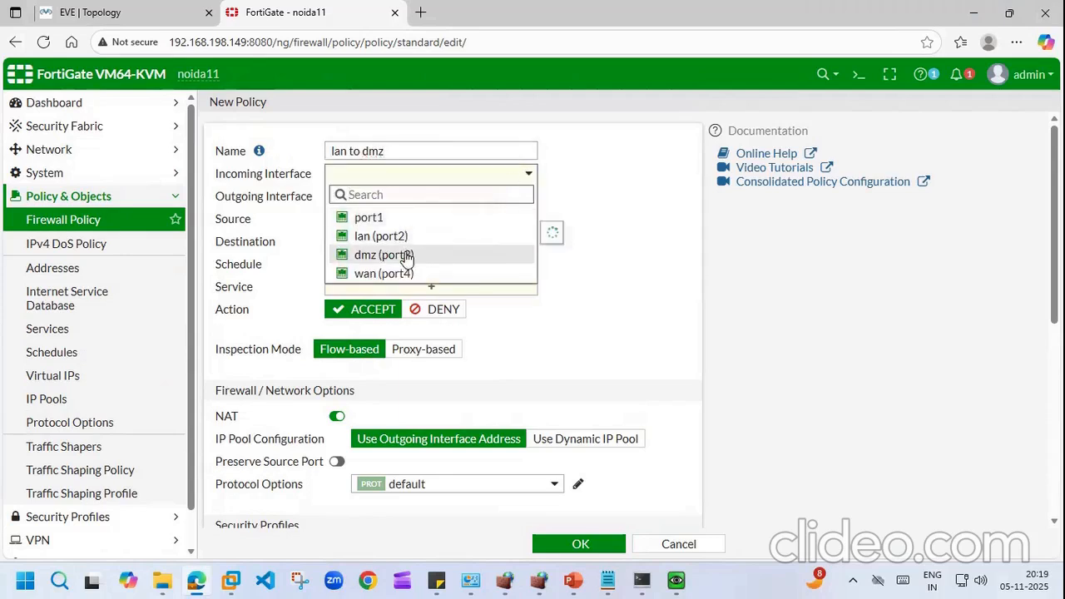
pyautogui.moveTo(407, 259)
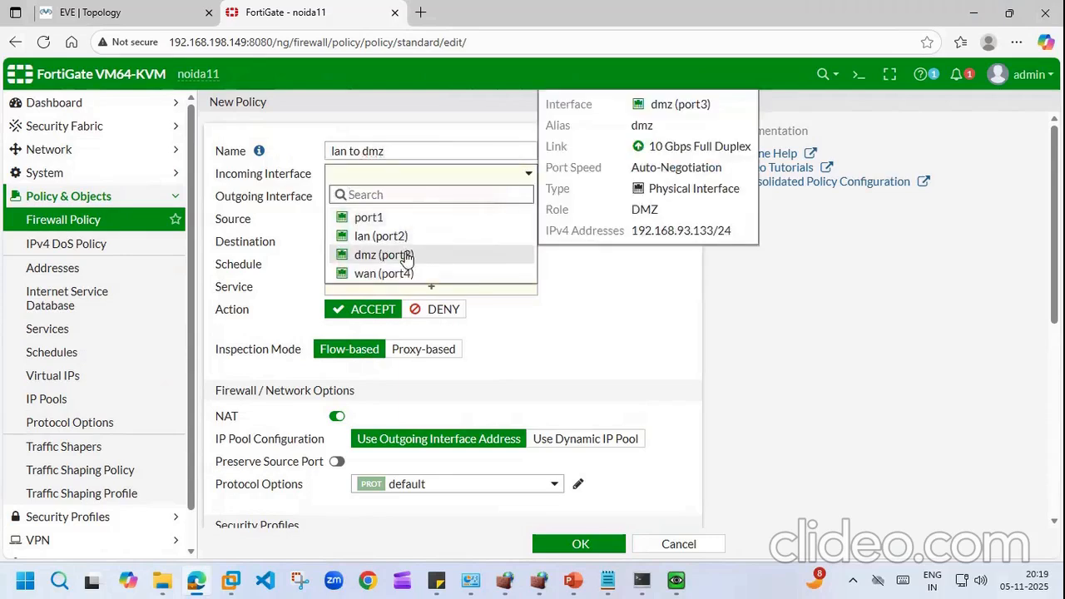
pyautogui.click(407, 259)
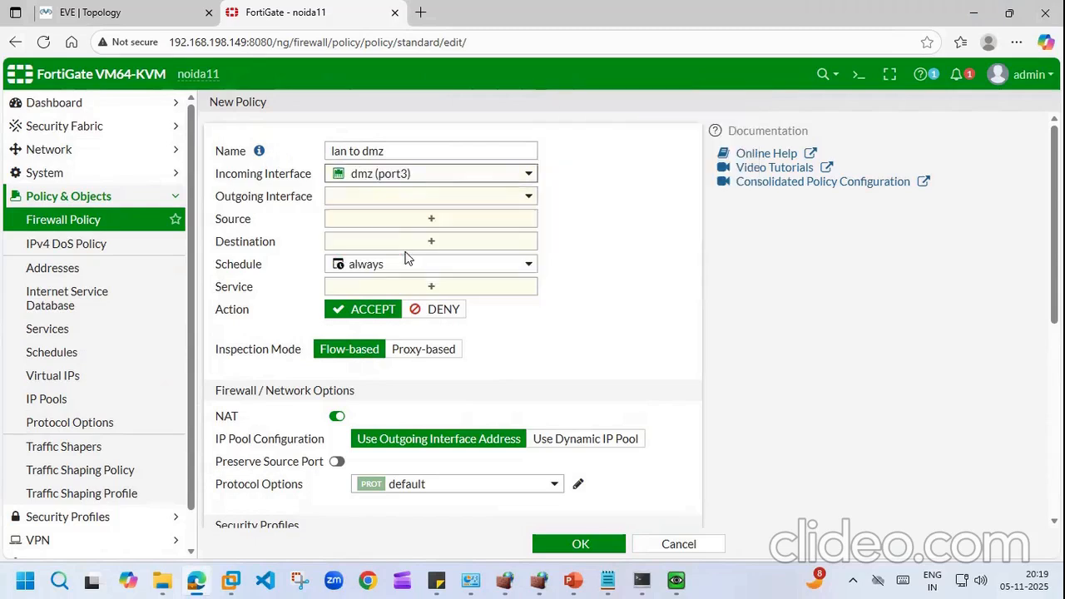
pyautogui.click(522, 175)
pyautogui.click(367, 236)
pyautogui.click(533, 195)
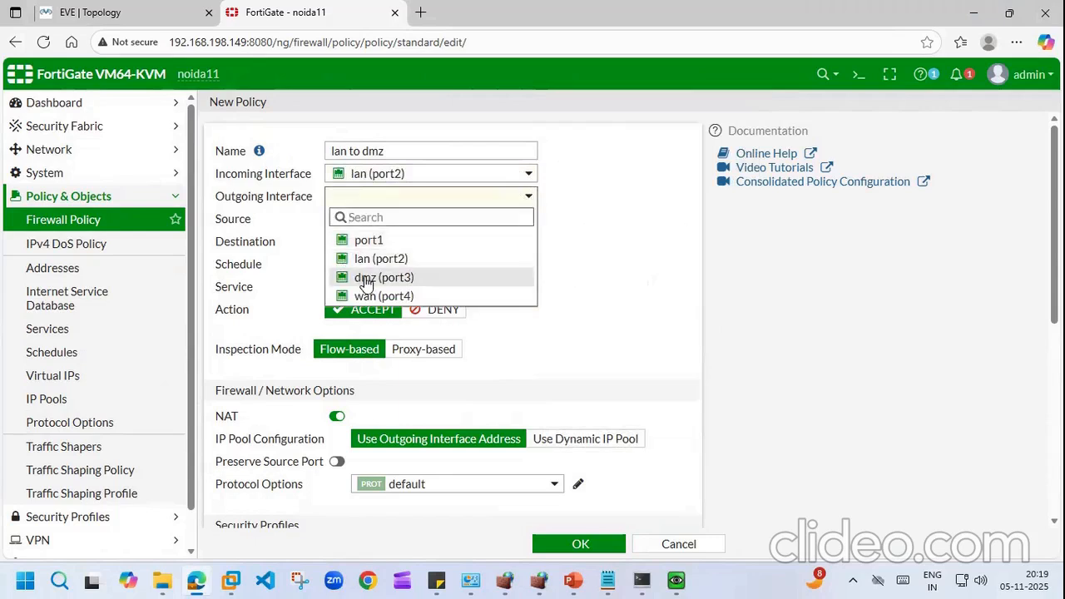
pyautogui.click(366, 283)
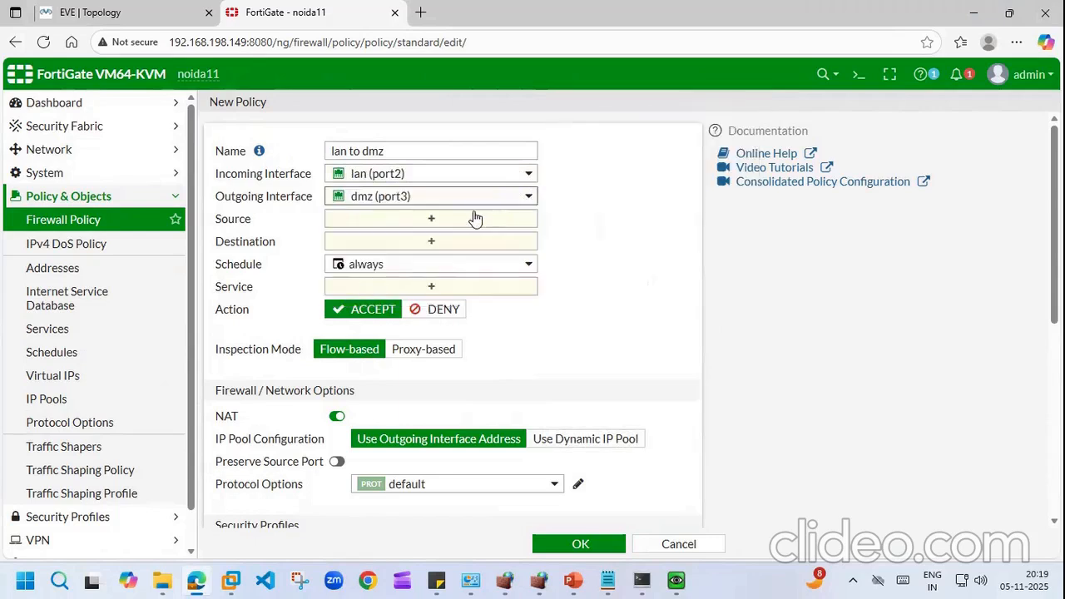
# Step: Use source and destination all, service ALL, NAT off, and save the policy
pyautogui.click(445, 219)
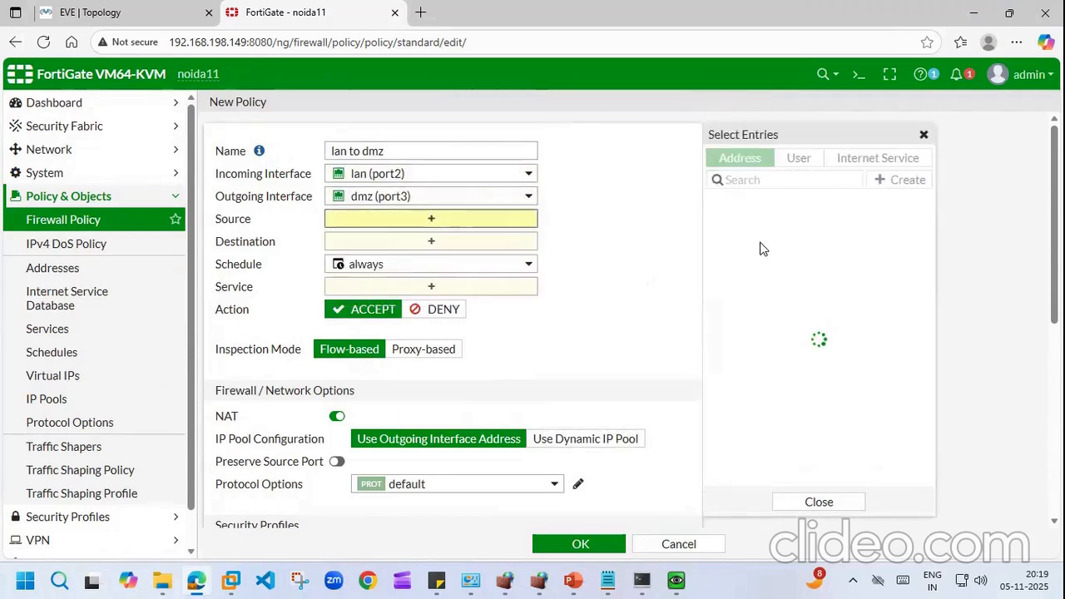
pyautogui.click(734, 224)
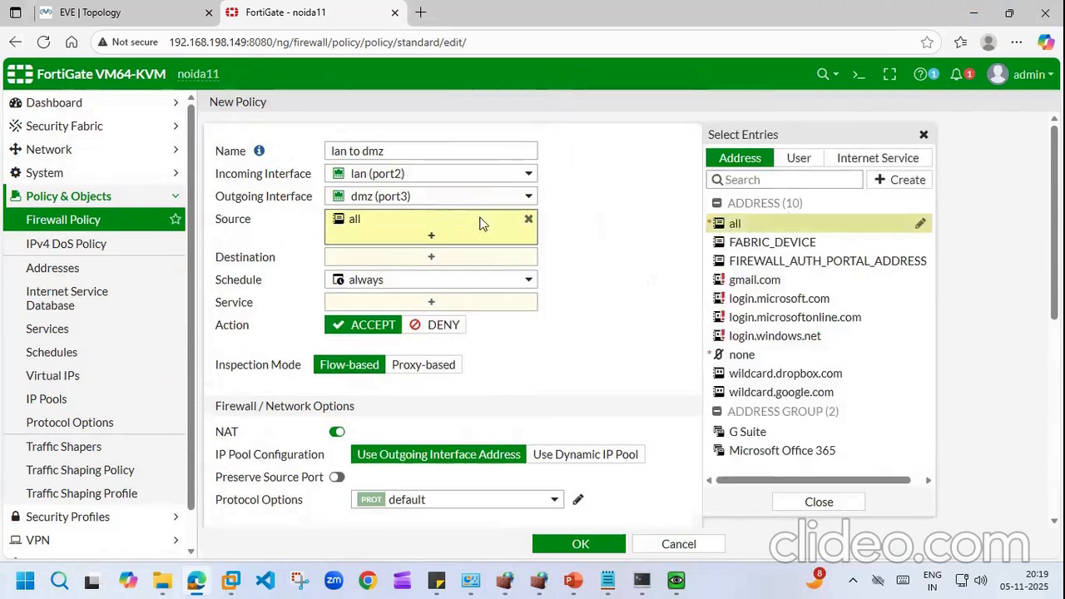
pyautogui.click(440, 255)
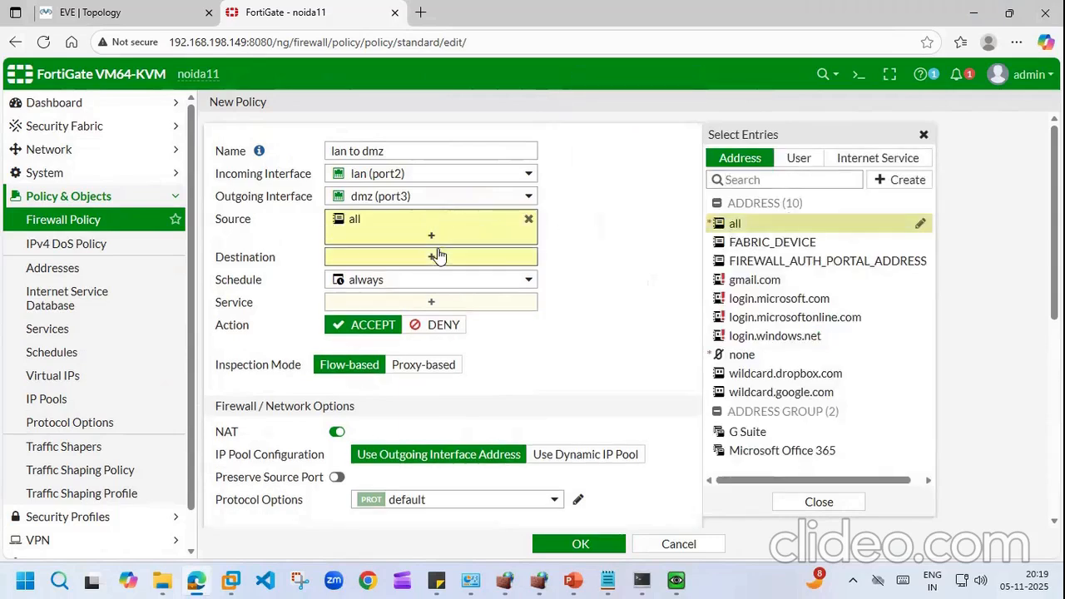
pyautogui.click(735, 225)
pyautogui.click(439, 318)
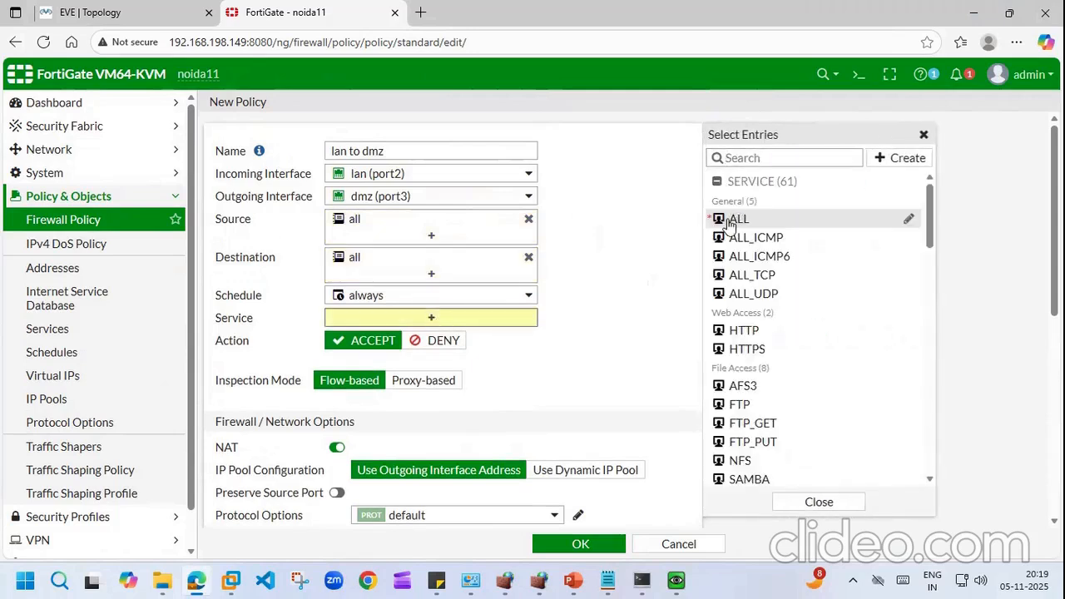
pyautogui.click(739, 218)
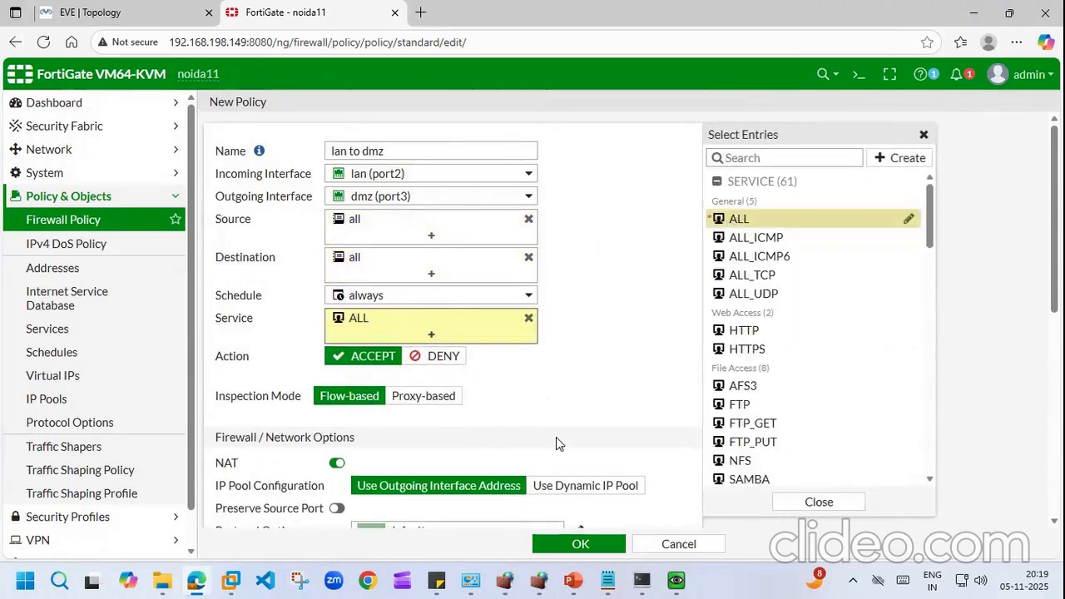
pyautogui.click(337, 464)
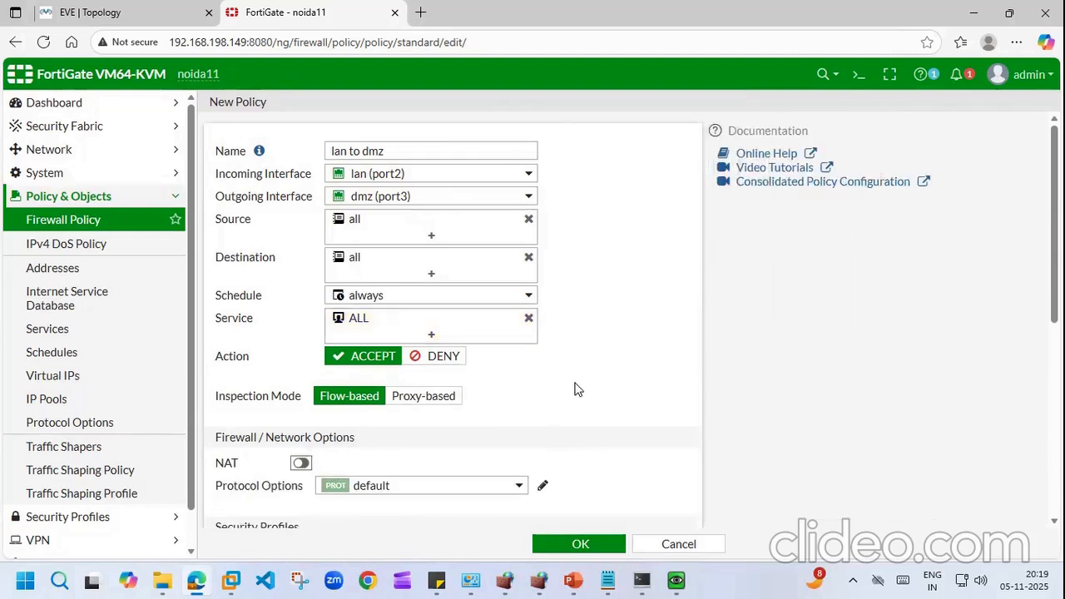
pyautogui.click(580, 544)
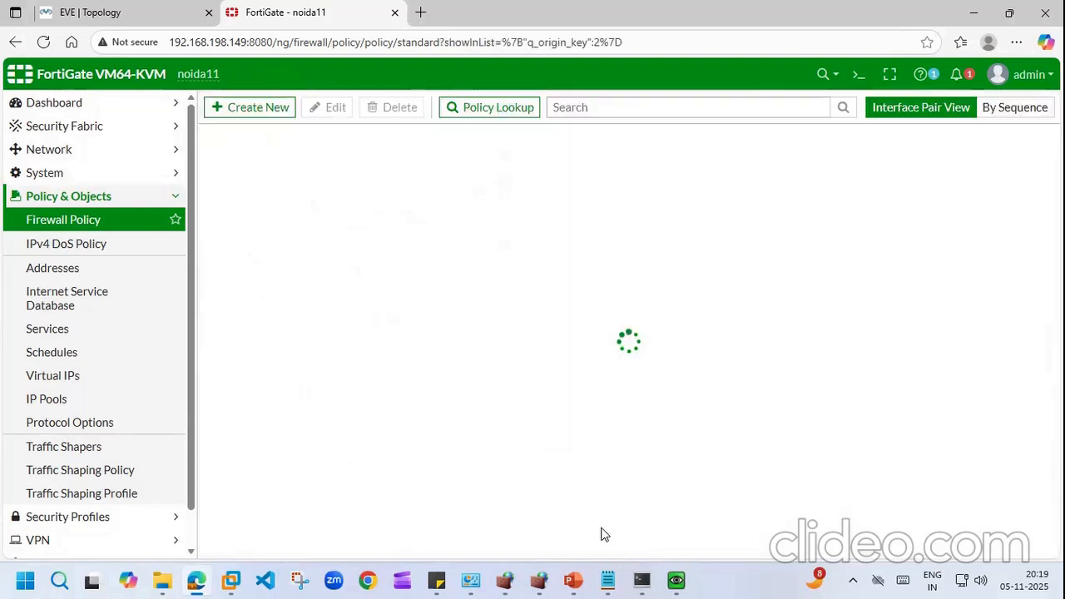
# Step: Bring up the Windows VM's cmd window where the ping to 192.168.93.135 still times out
pyautogui.click(676, 580)
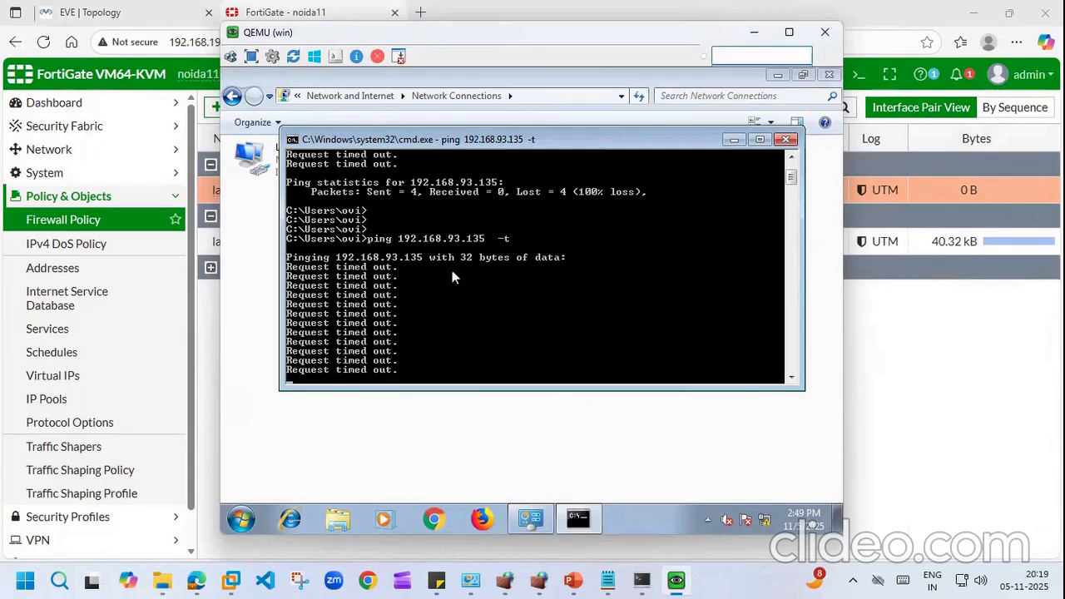
# Step: Open the lan to dmz policy and scroll through its settings
pyautogui.click(990, 382)
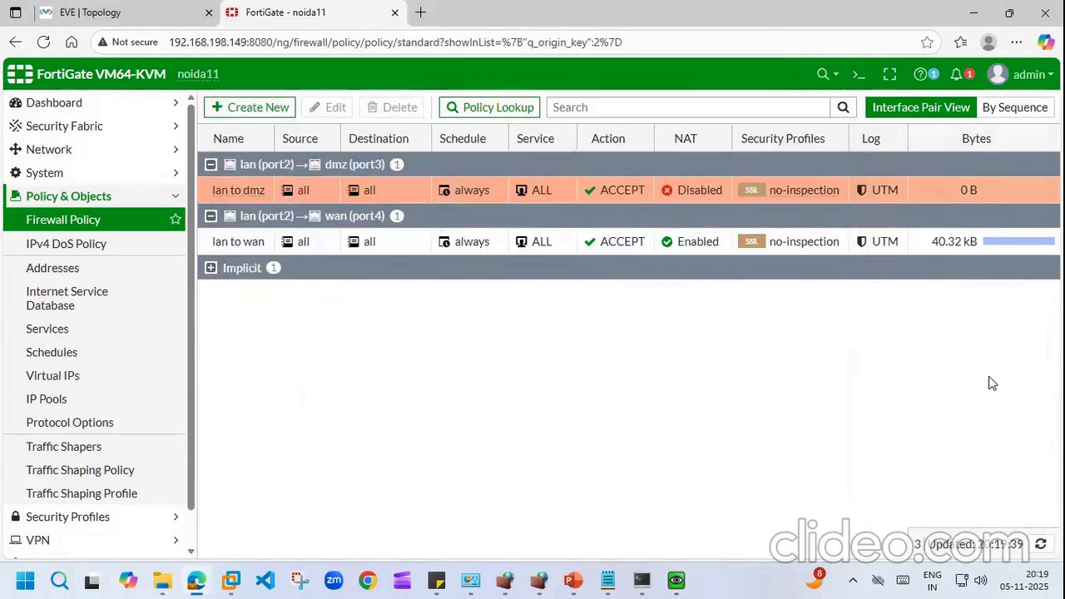
pyautogui.doubleClick(229, 184)
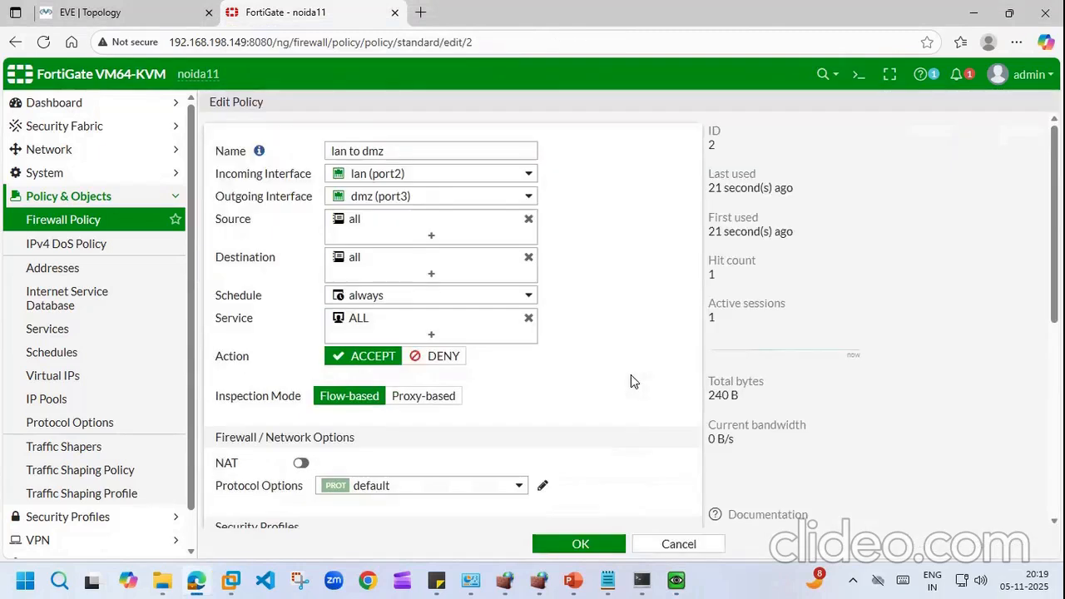
pyautogui.scroll(-1, 630, 321)
pyautogui.scroll(-5, 449, 320)
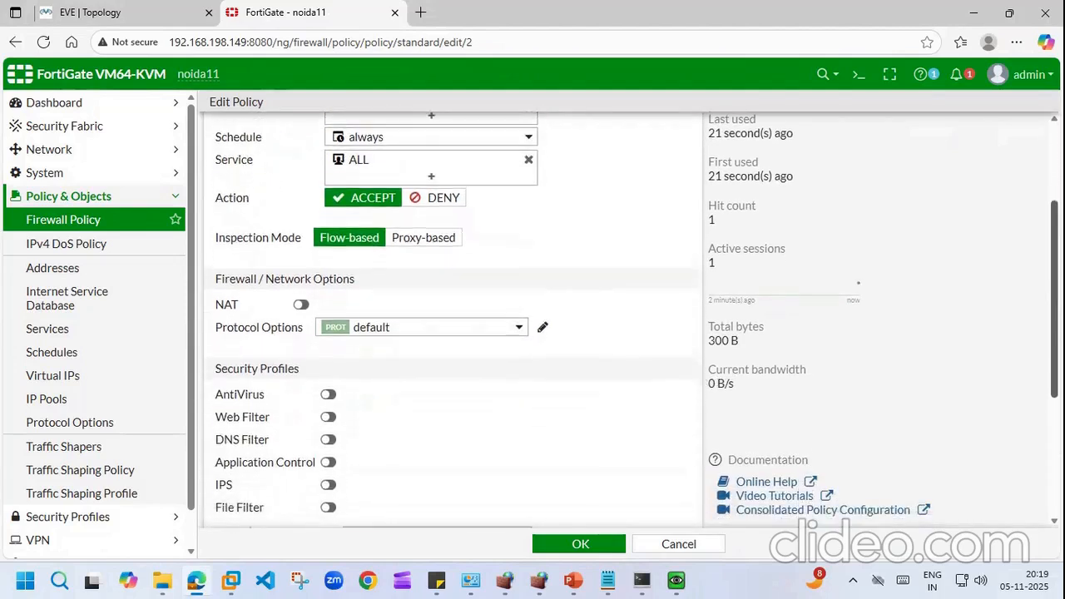
pyautogui.scroll(-4, 450, 321)
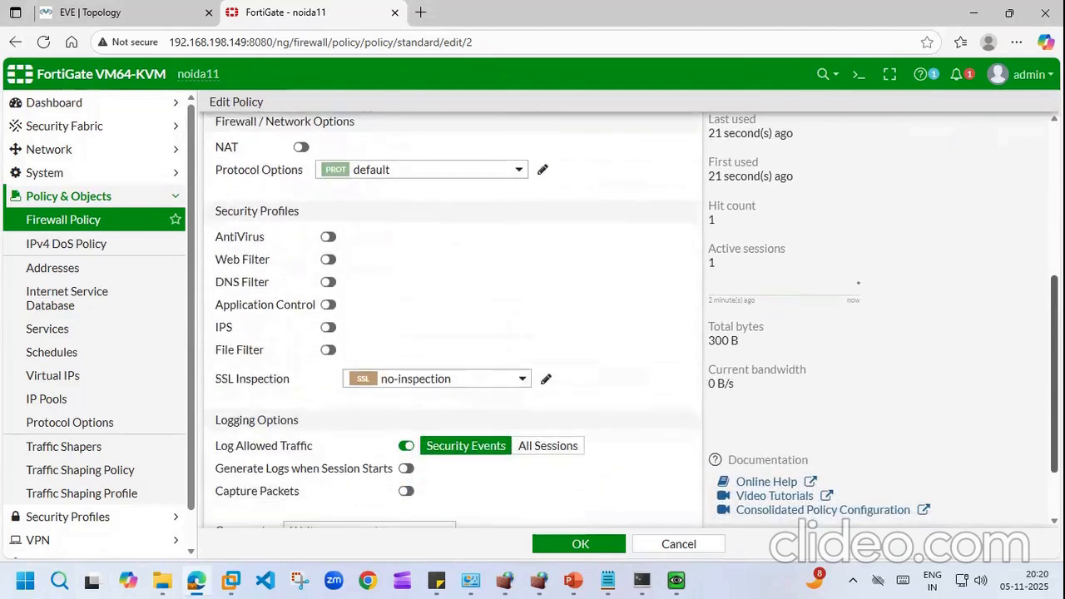
pyautogui.scroll(7, 449, 321)
pyautogui.scroll(3, 499, 292)
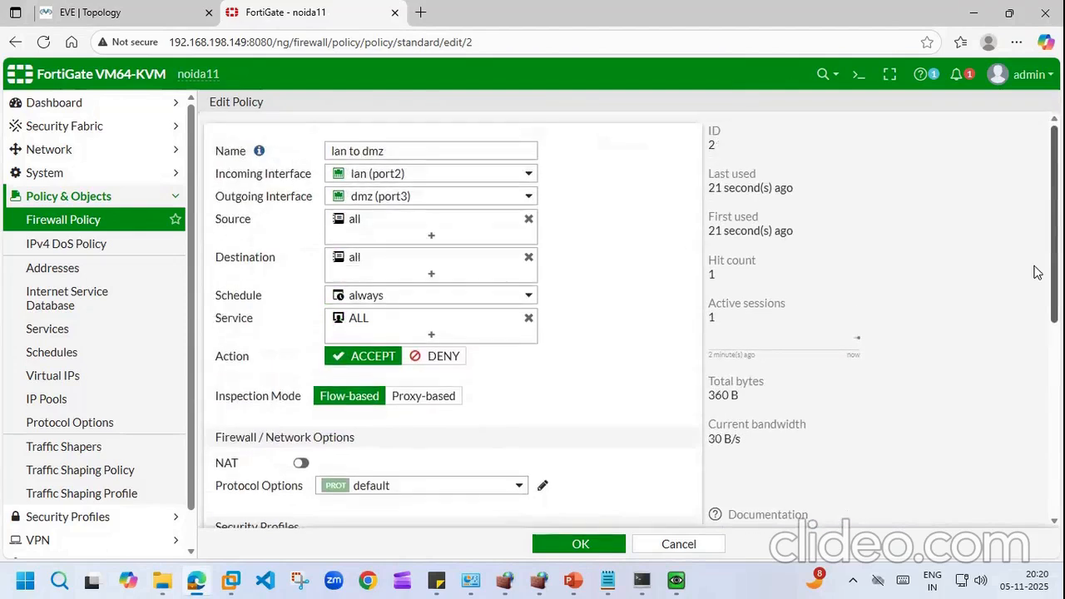
# Step: Remove ALL from Service, browse the service list, then cancel the edits
pyautogui.click(528, 318)
pyautogui.click(489, 317)
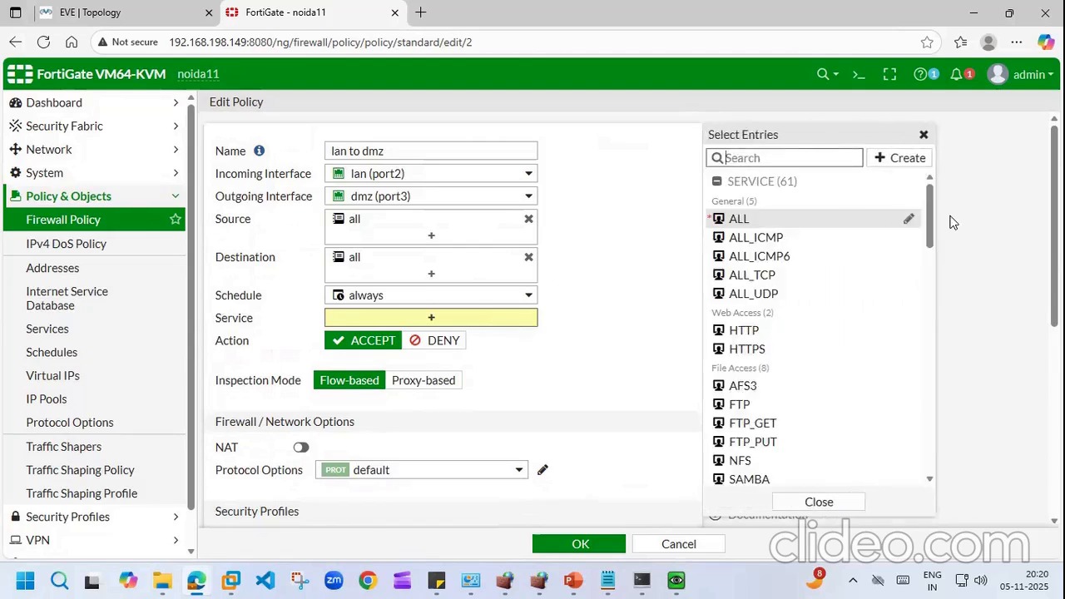
pyautogui.moveTo(928, 220); pyautogui.dragTo(921, 242)
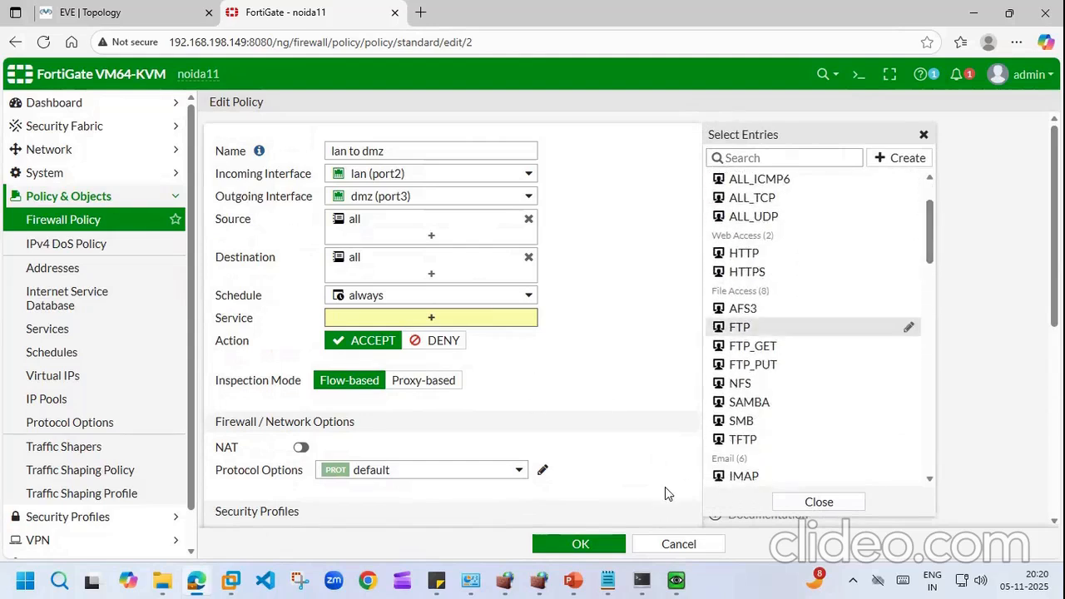
pyautogui.click(678, 545)
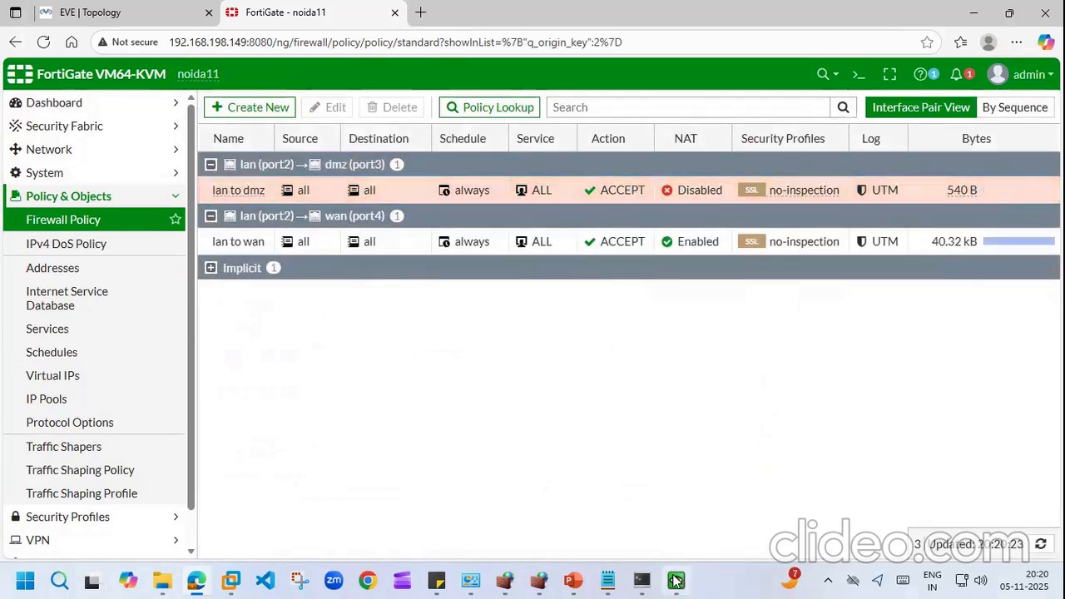
# Step: Launch Chrome in the Windows VM and load 192.168.93.135
pyautogui.click(676, 581)
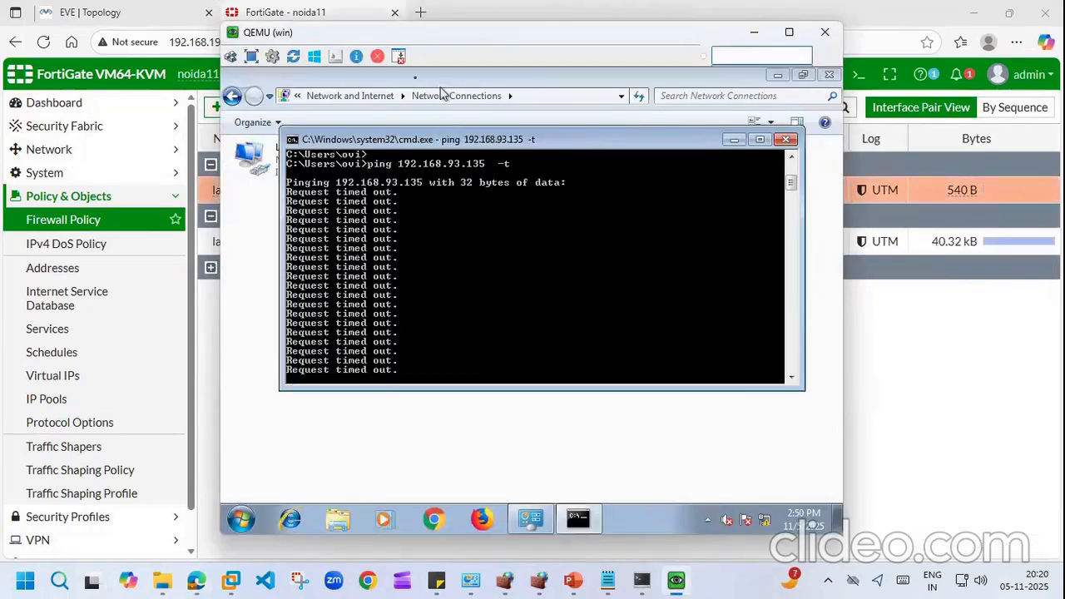
pyautogui.click(393, 96)
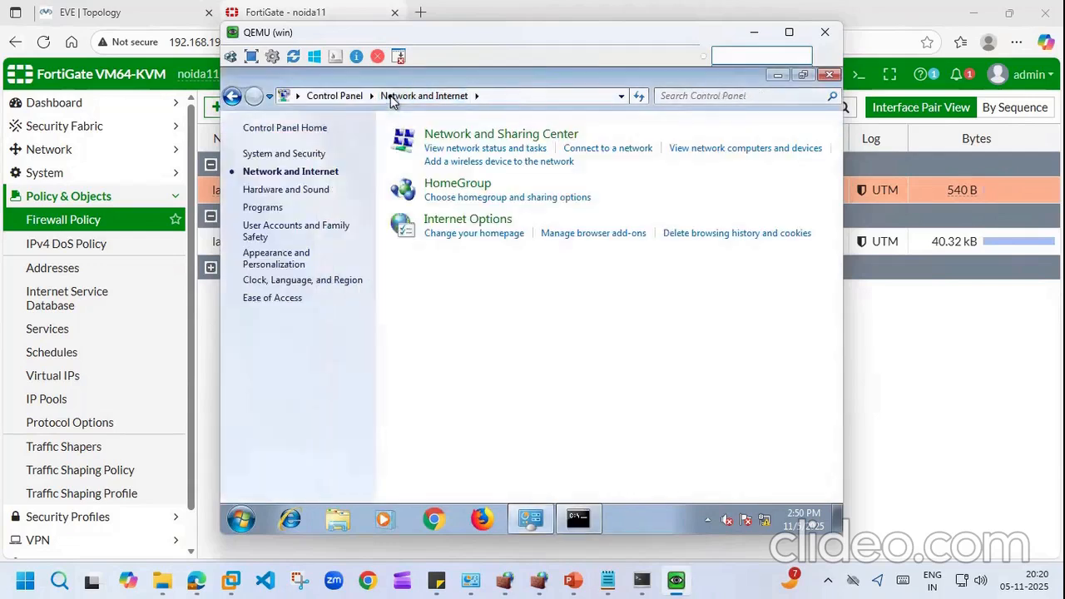
pyautogui.click(441, 523)
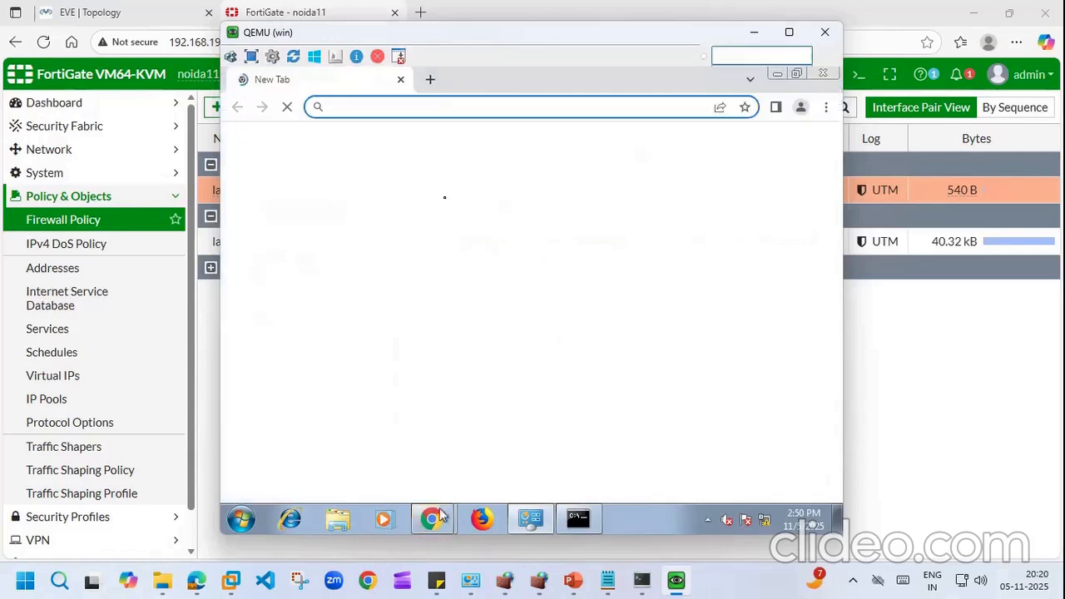
pyautogui.click(391, 109)
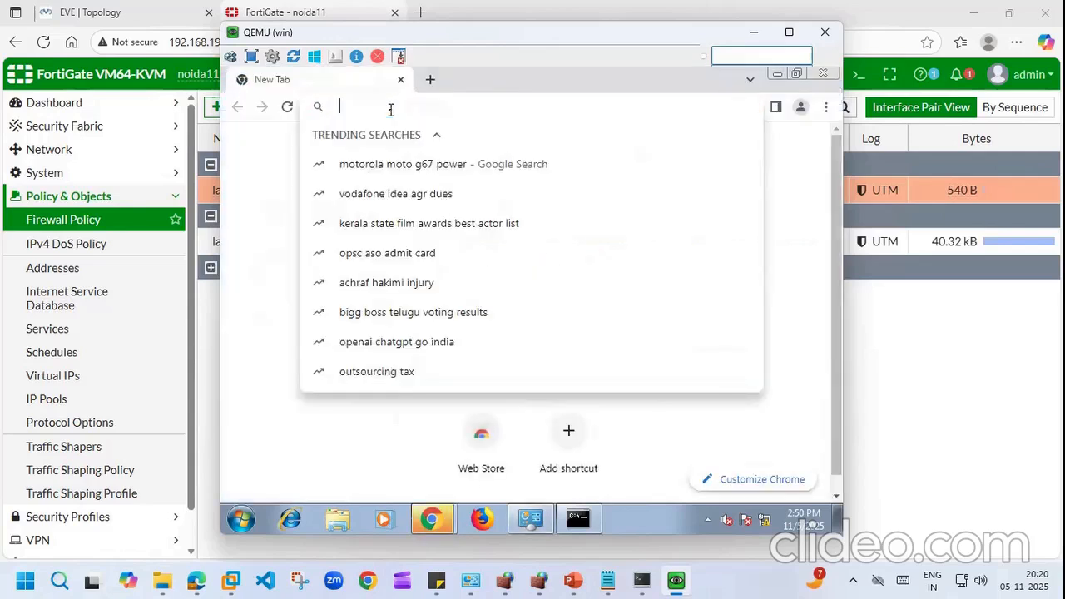
pyautogui.write('192.168')
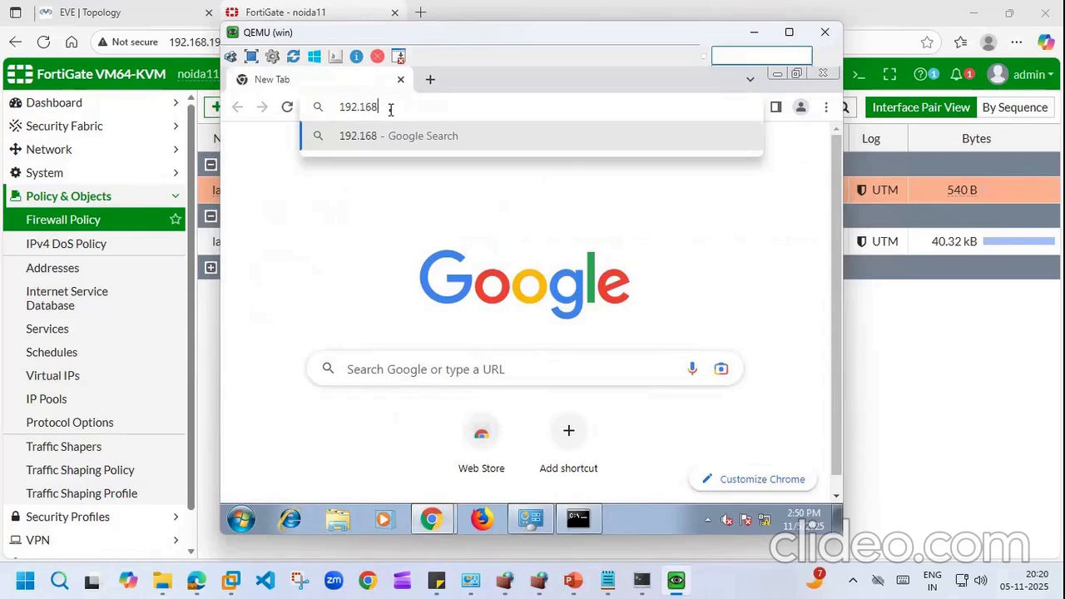
pyautogui.write('.93.135')
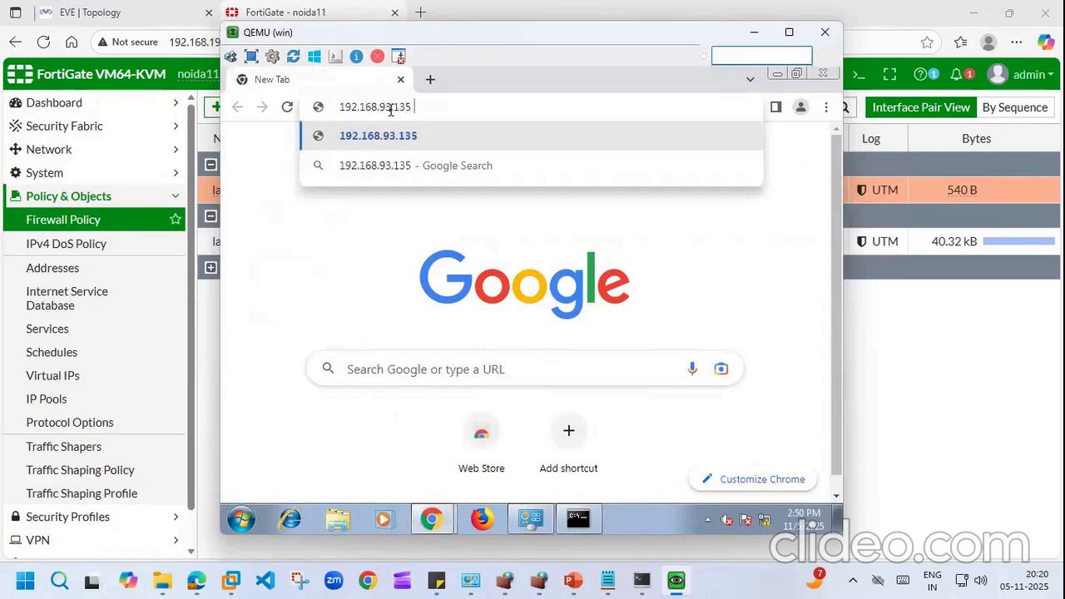
pyautogui.press('Return')
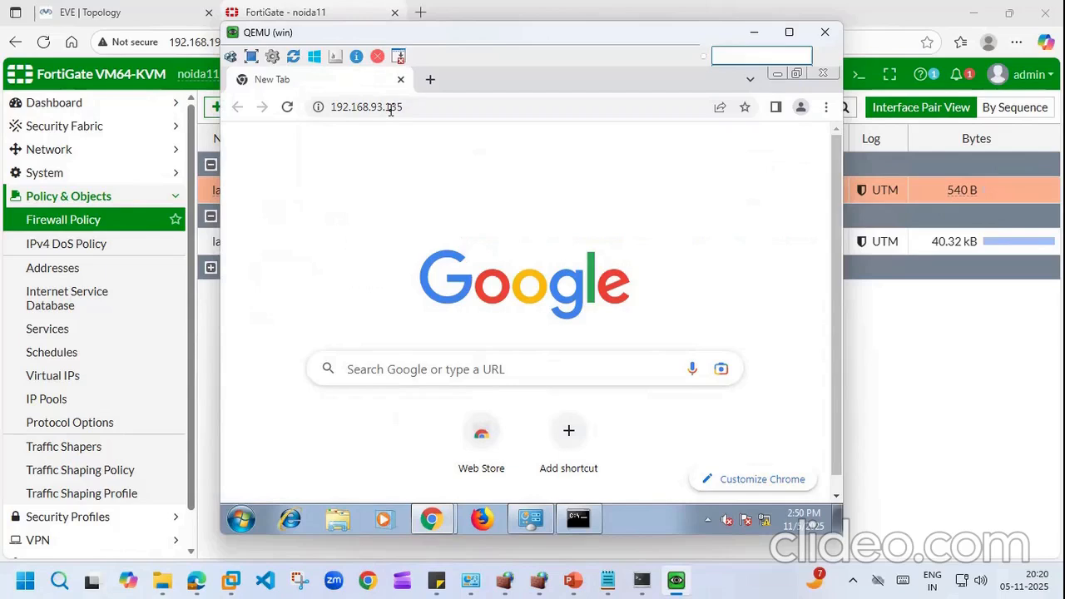
# Step: Resubmit 192.168.93.135 in Chrome's address bar to retry the page
pyautogui.click(452, 110)
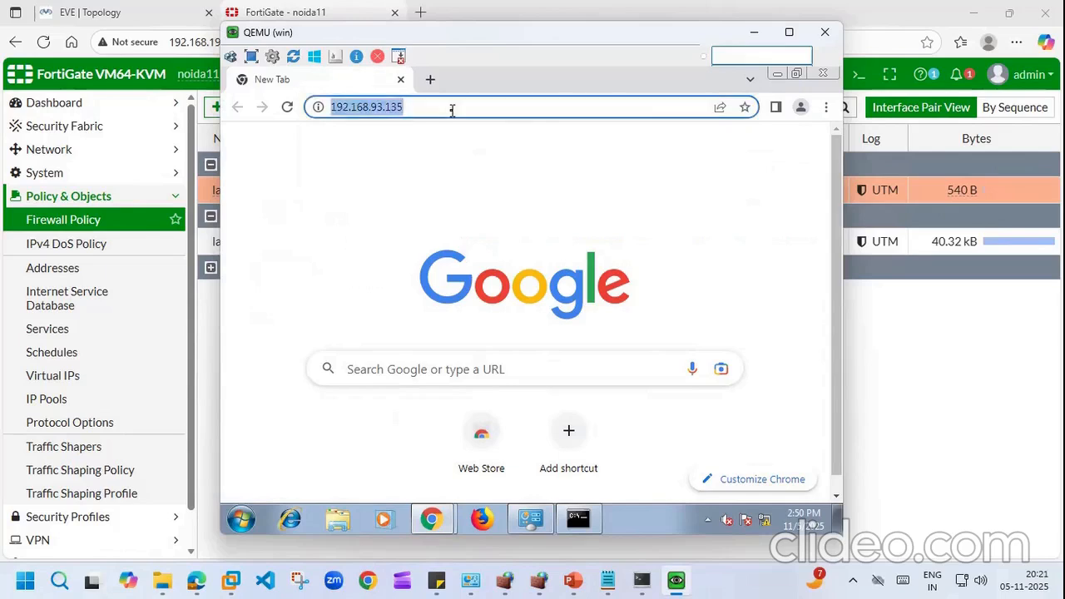
pyautogui.click(452, 110)
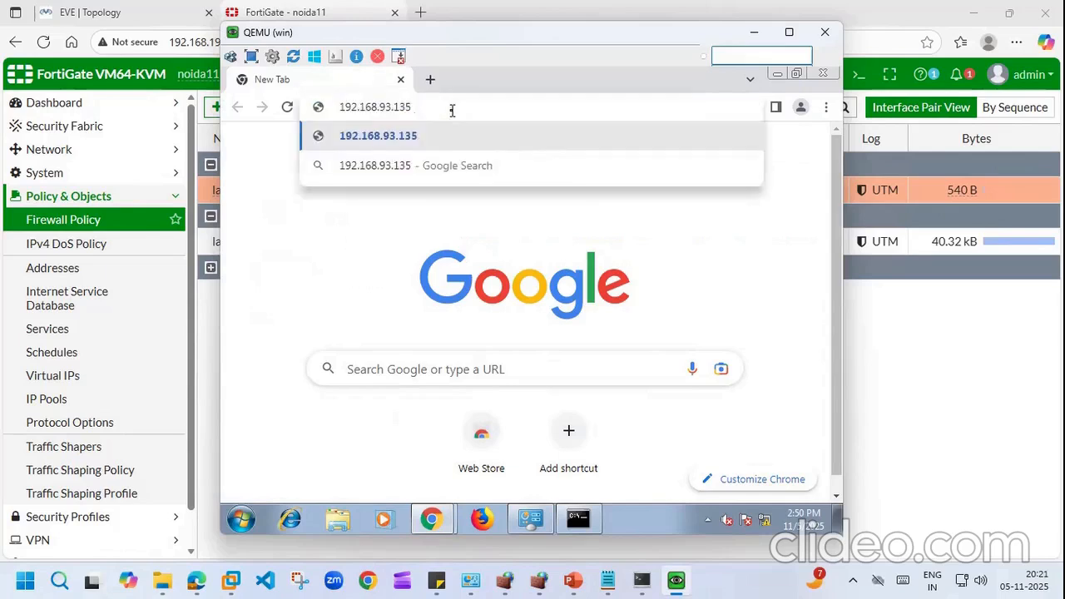
pyautogui.press('Return')
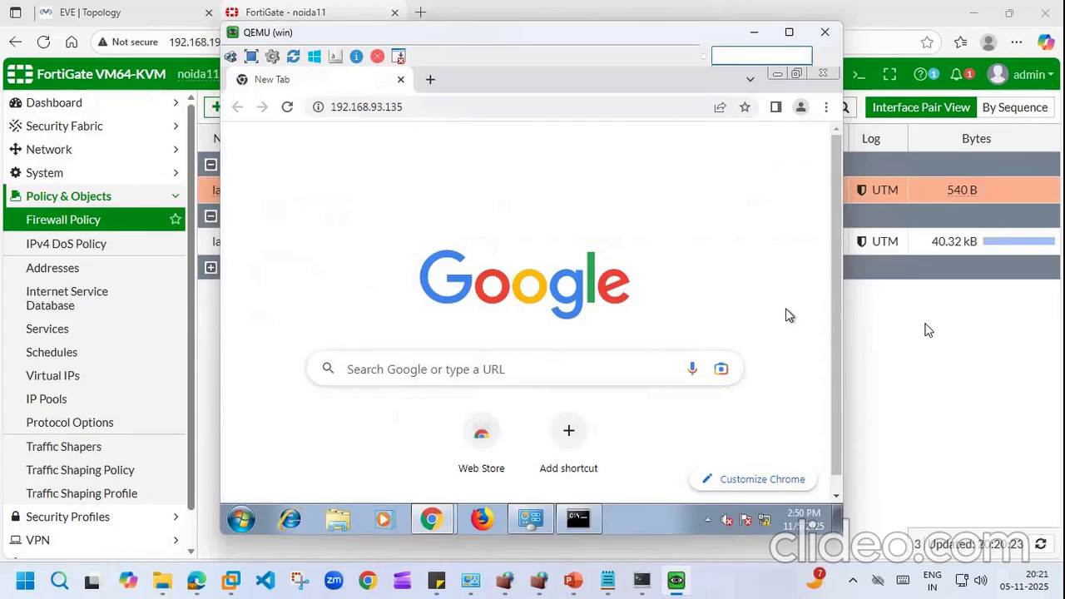
pyautogui.click(927, 330)
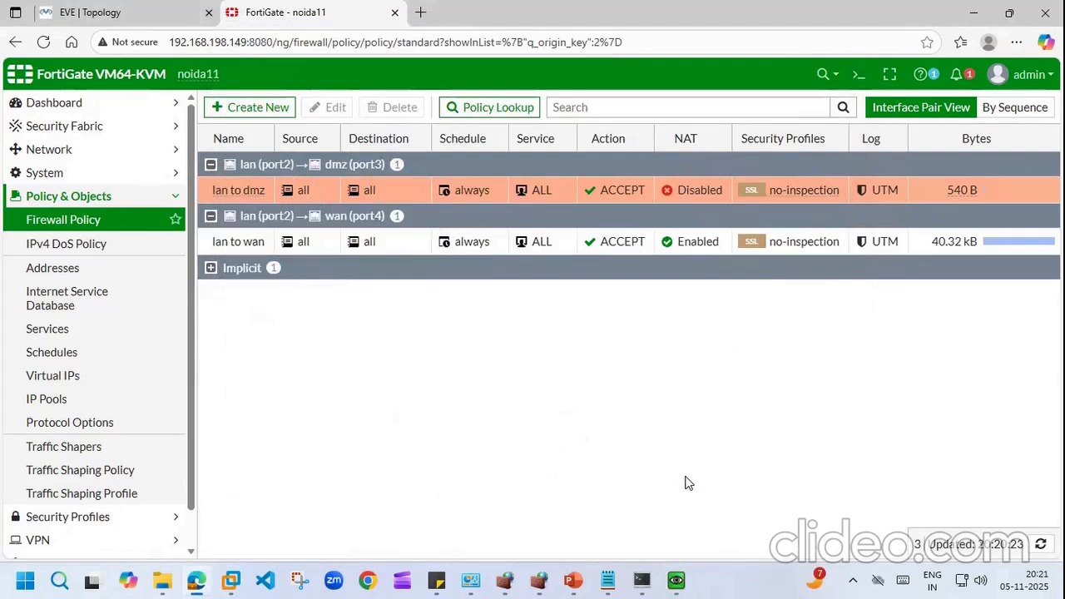
# Step: Reopen the lan to dmz policy from the policy list, switch NAT on, and save
pyautogui.click(234, 580)
pyautogui.click(233, 580)
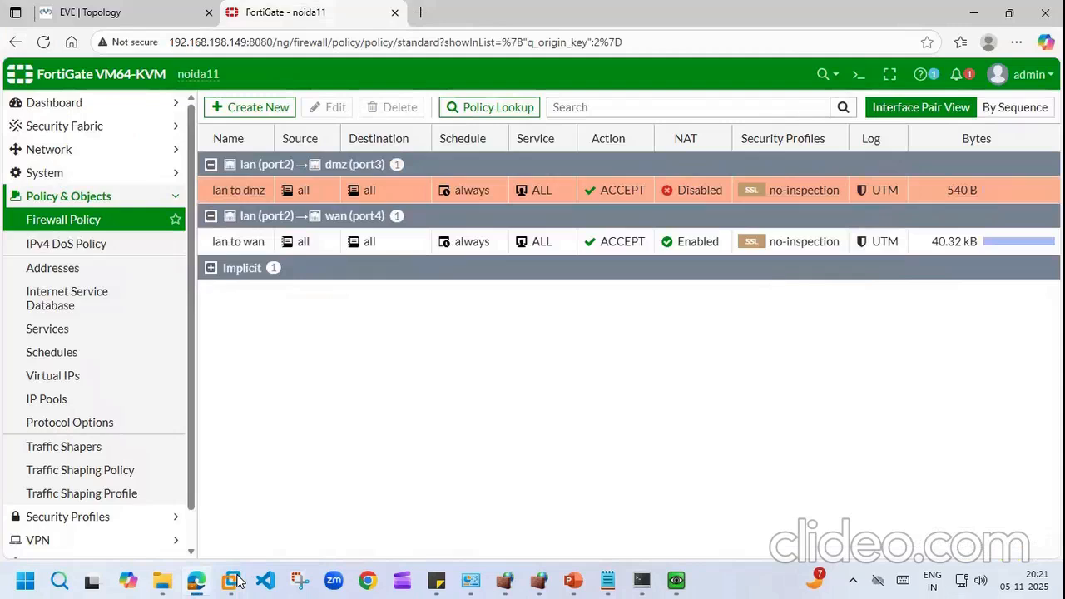
pyautogui.click(124, 12)
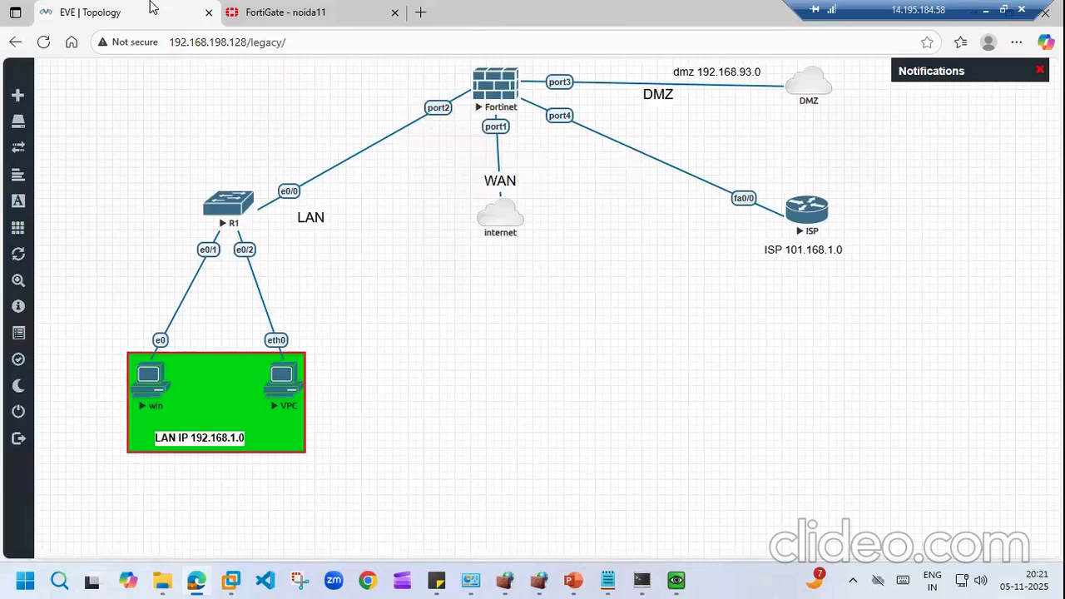
pyautogui.click(290, 10)
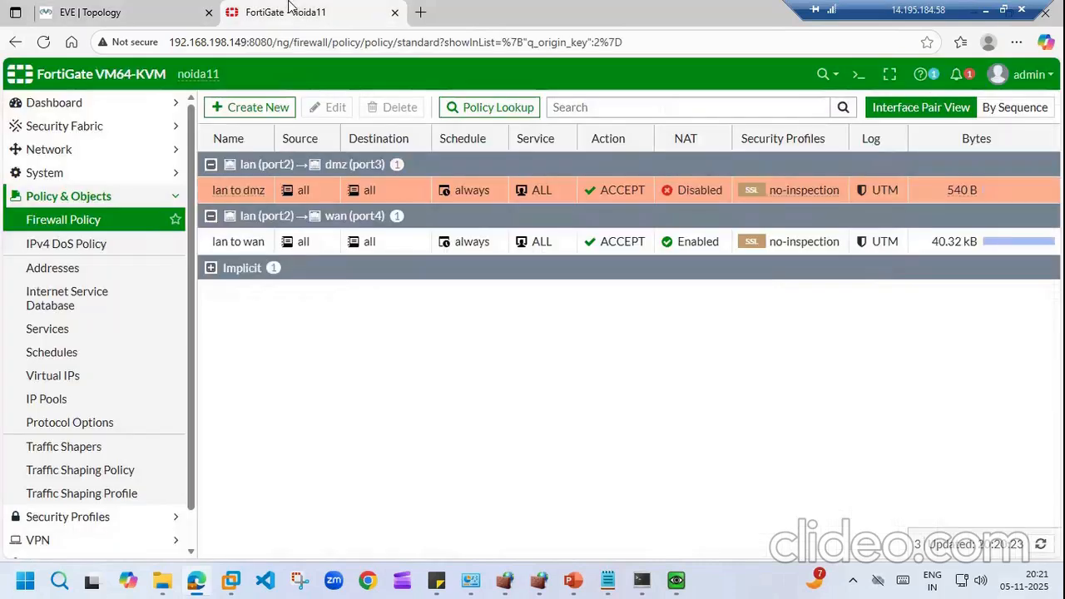
pyautogui.doubleClick(234, 190)
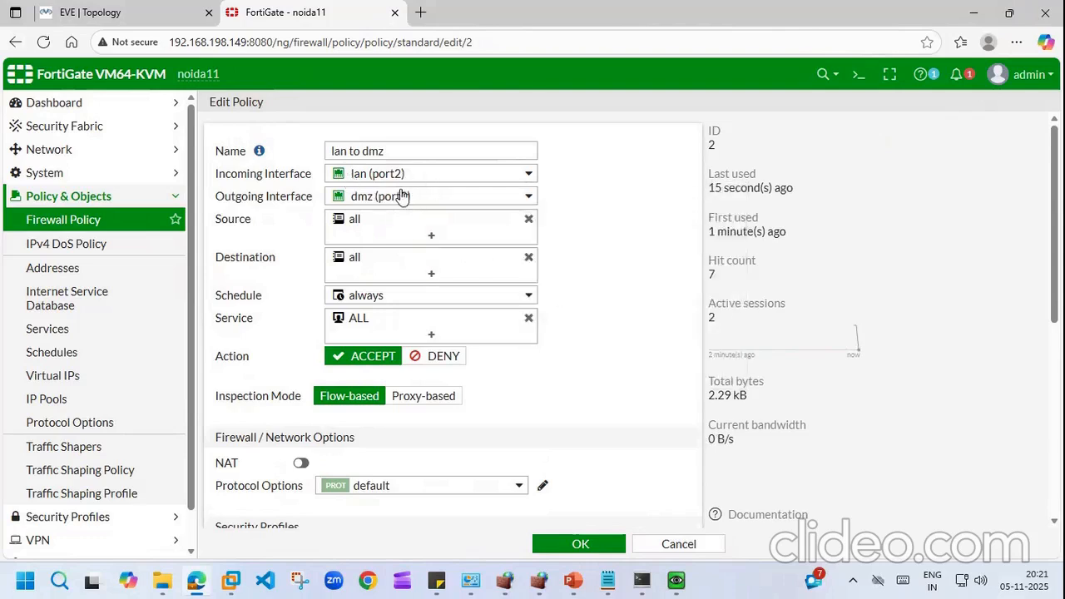
pyautogui.moveTo(387, 203)
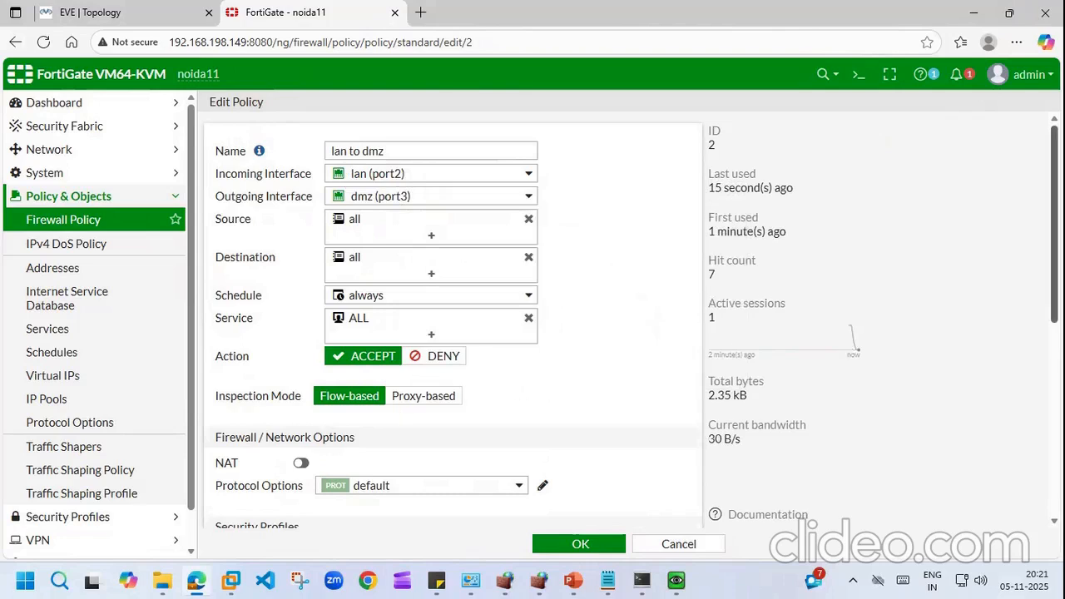
pyautogui.click(301, 464)
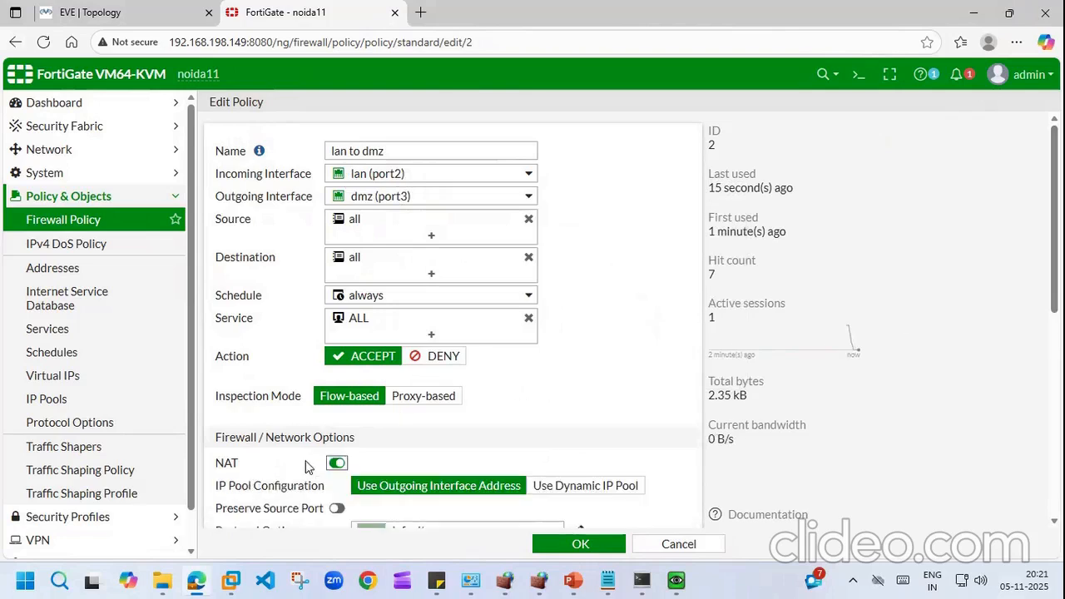
pyautogui.click(581, 543)
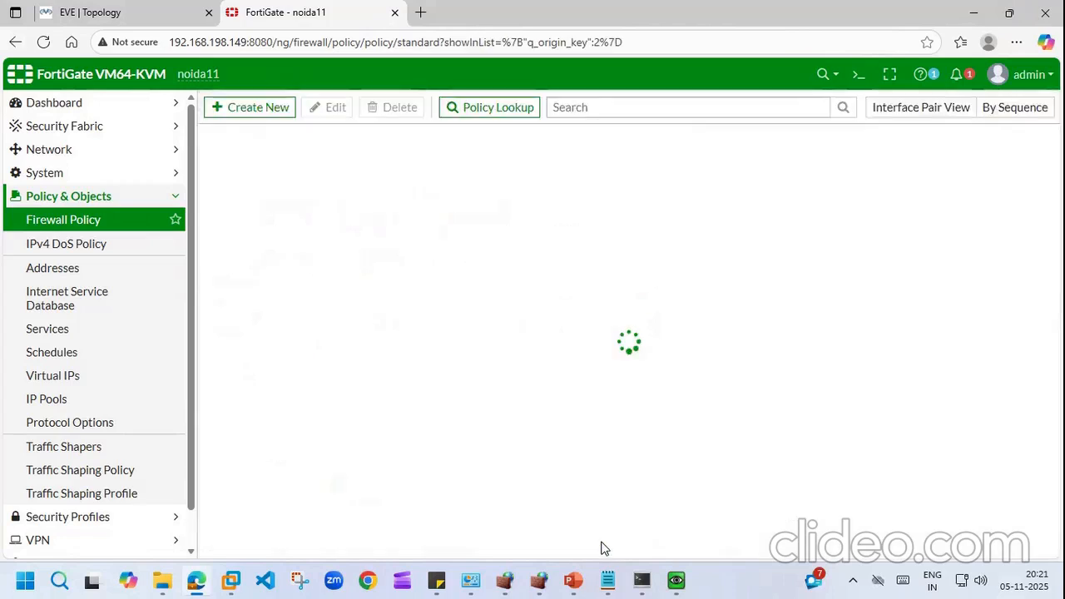
pyautogui.click(641, 581)
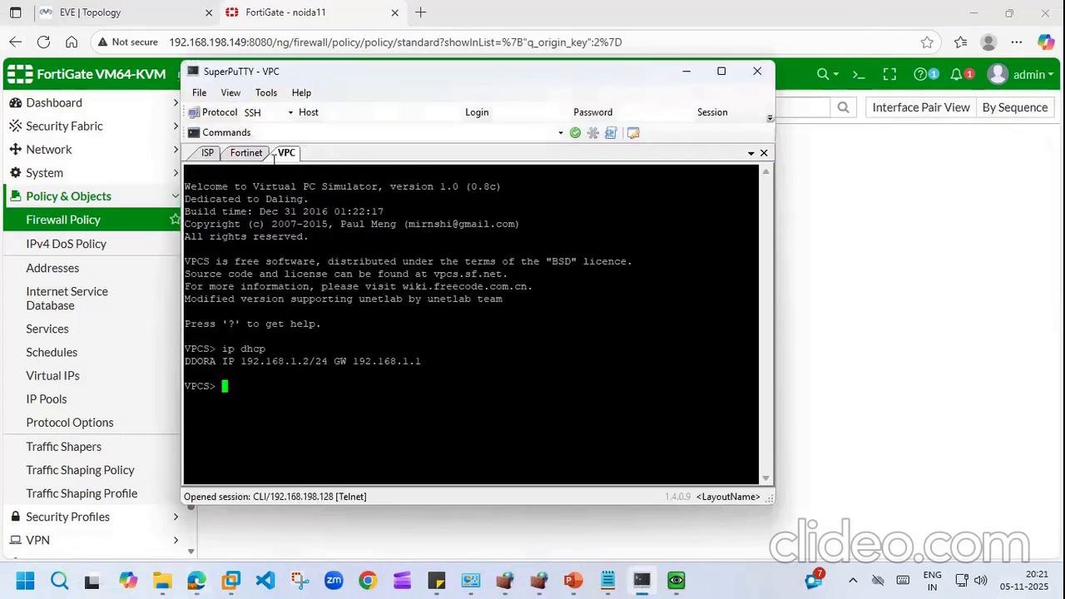
# Step: Ping 192.168.93.135 successfully from the VPC, check the Windows VM's page loads, then hide both windows
pyautogui.write('ping 19')
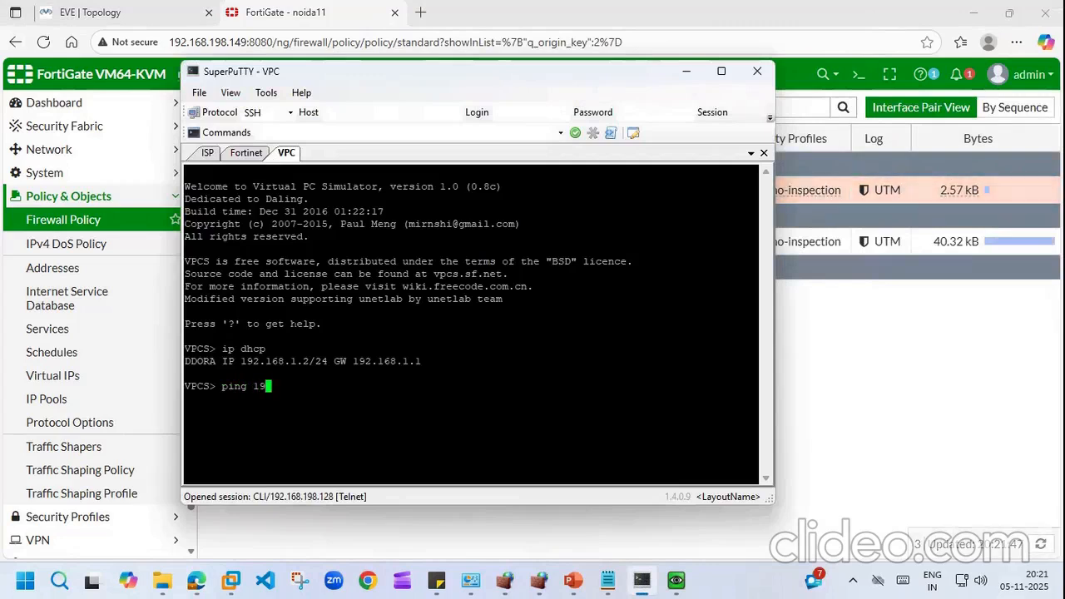
pyautogui.write('2.168.93.135')
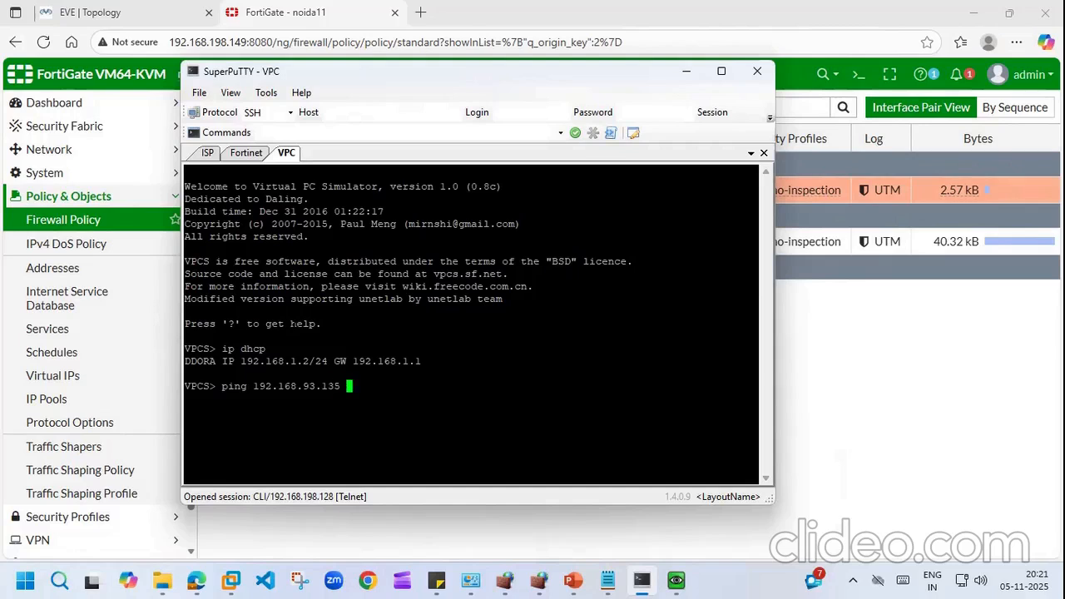
pyautogui.press('Return')
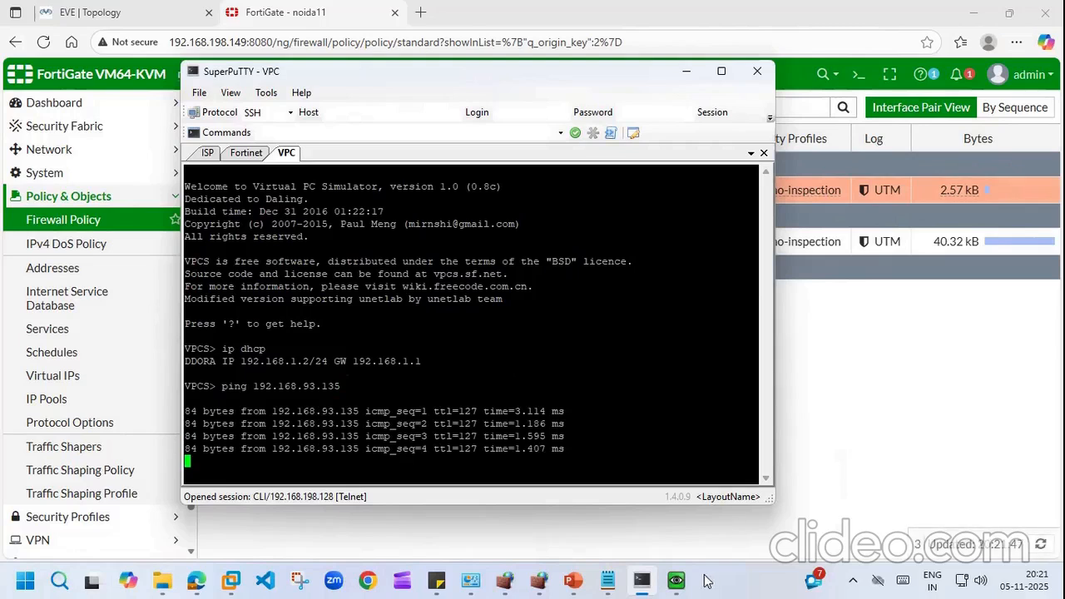
pyautogui.click(676, 580)
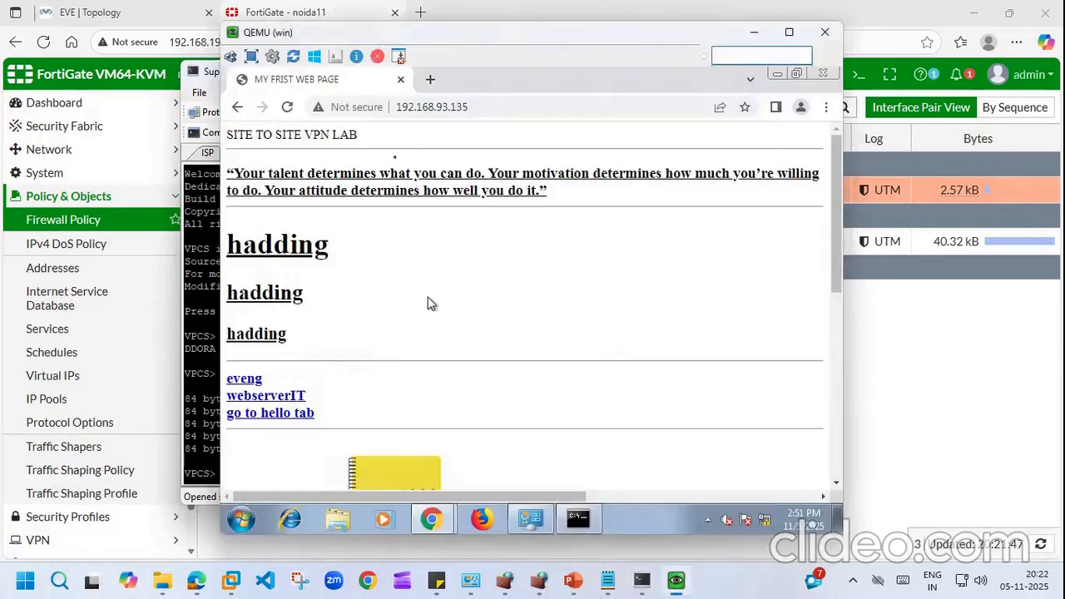
pyautogui.click(578, 520)
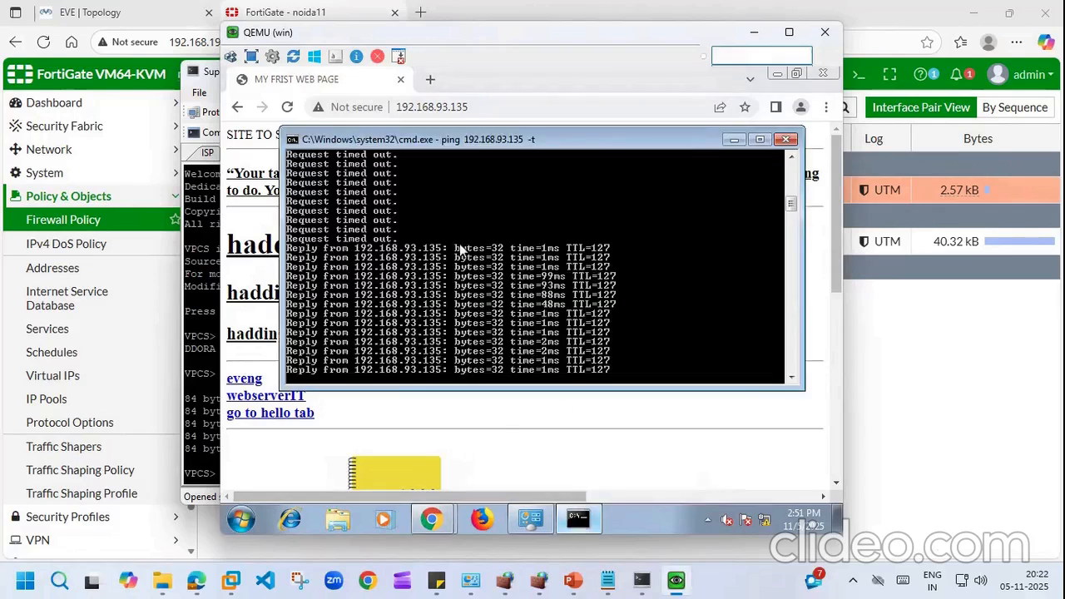
pyautogui.click(729, 140)
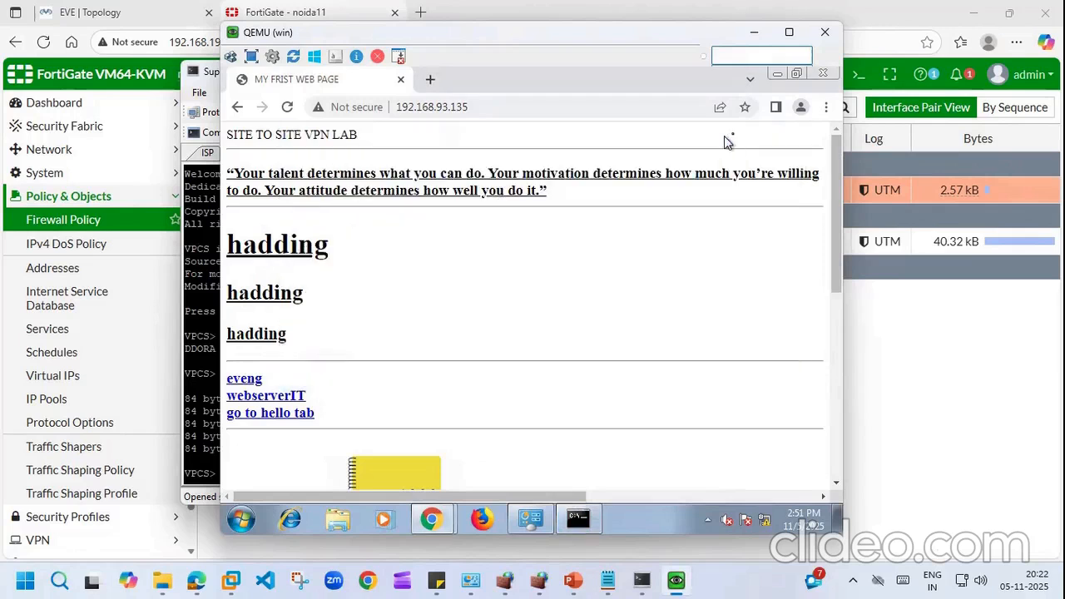
pyautogui.click(755, 34)
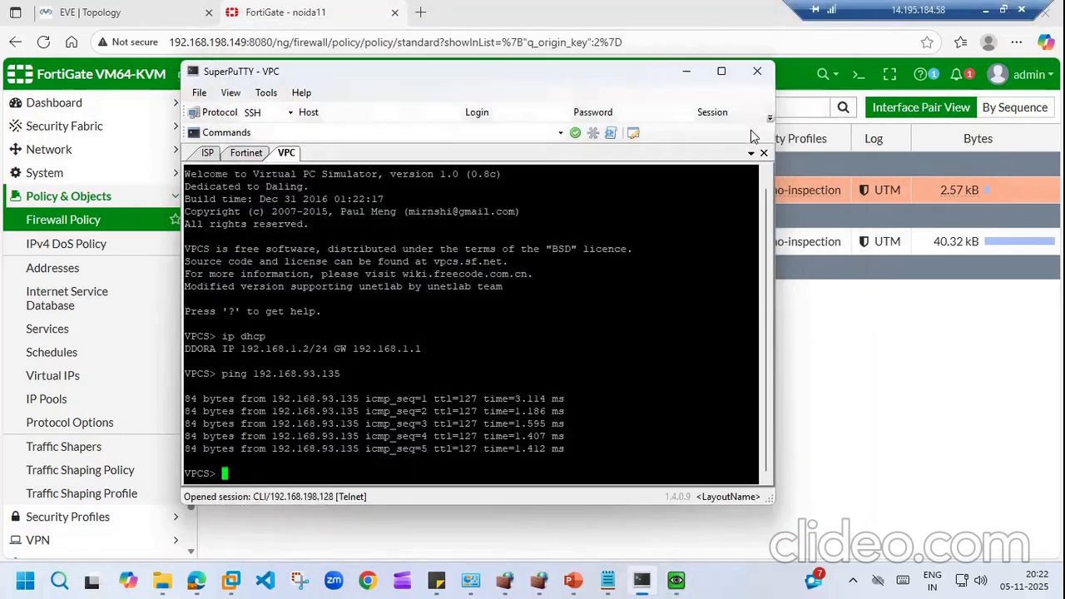
pyautogui.click(688, 71)
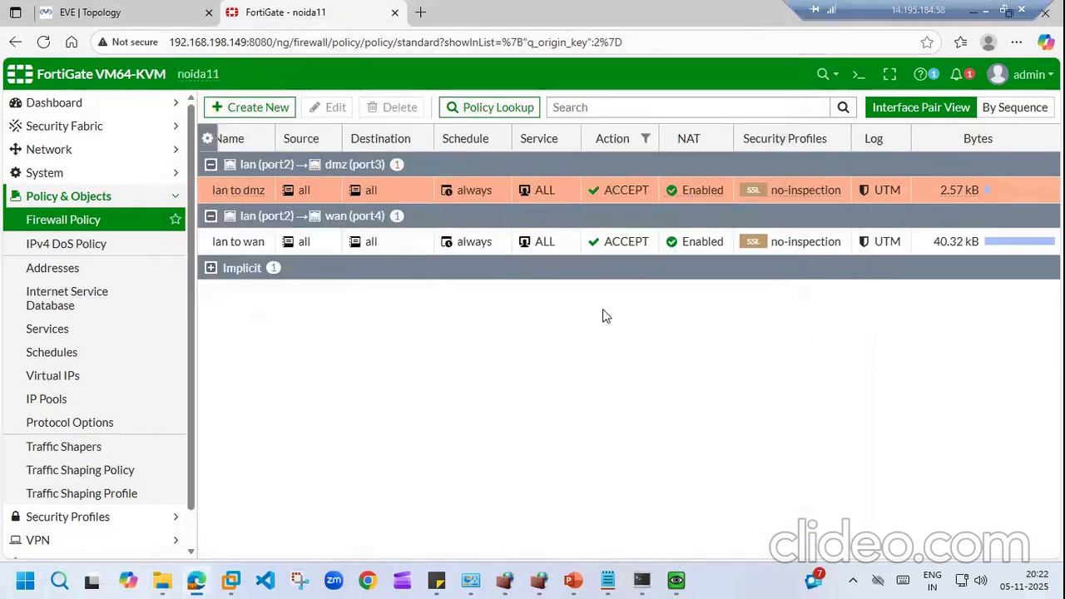
# Step: Replace ALL with HTTP, HTTPS and DNS as the lan to dmz policy's services and save
pyautogui.doubleClick(234, 190)
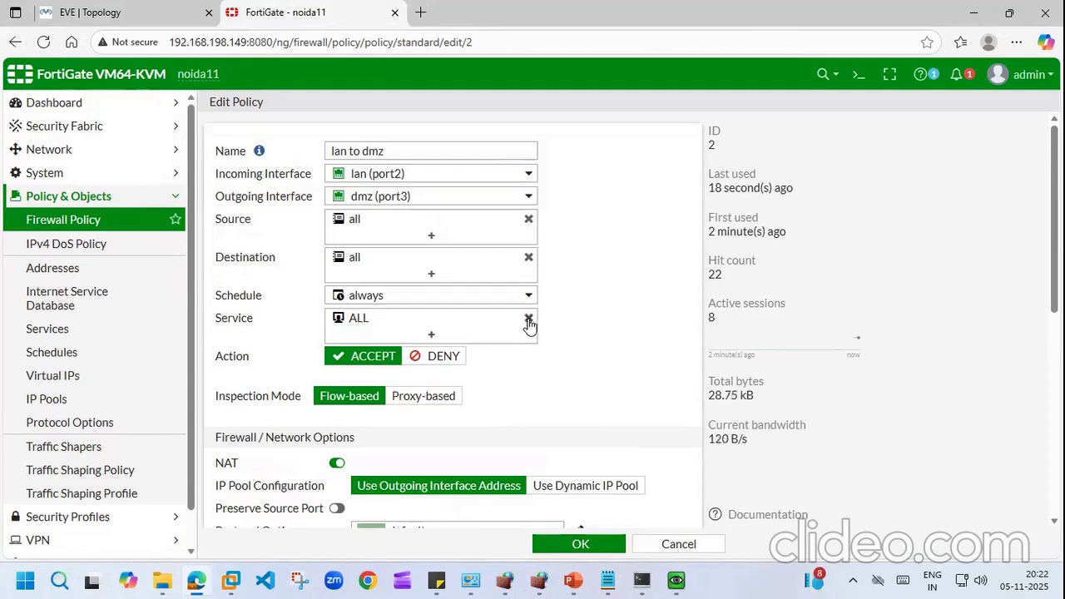
pyautogui.click(432, 338)
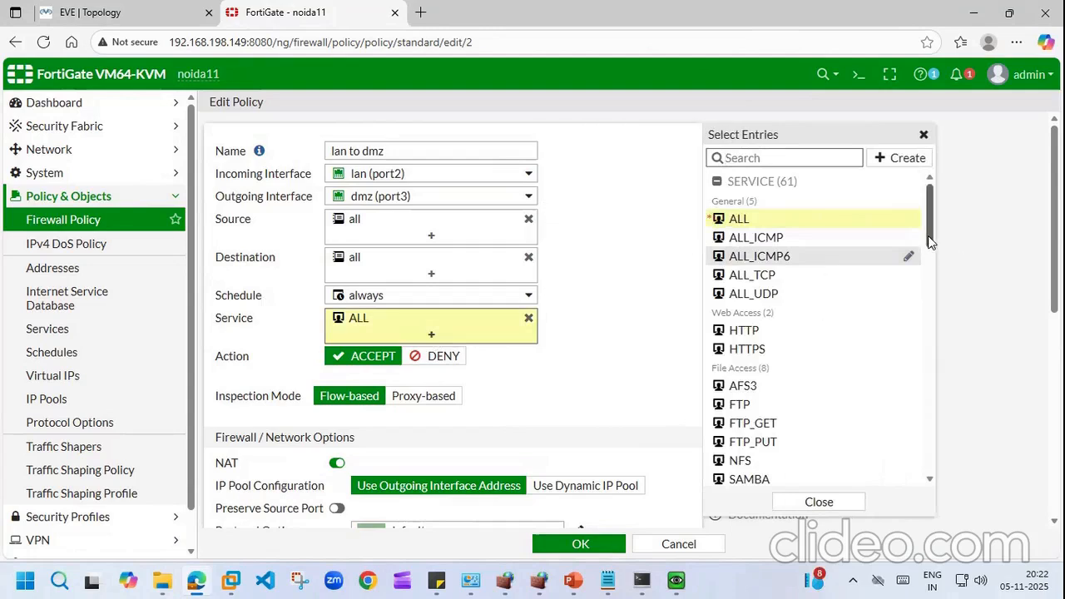
pyautogui.scroll(-1, 929, 233)
pyautogui.click(754, 305)
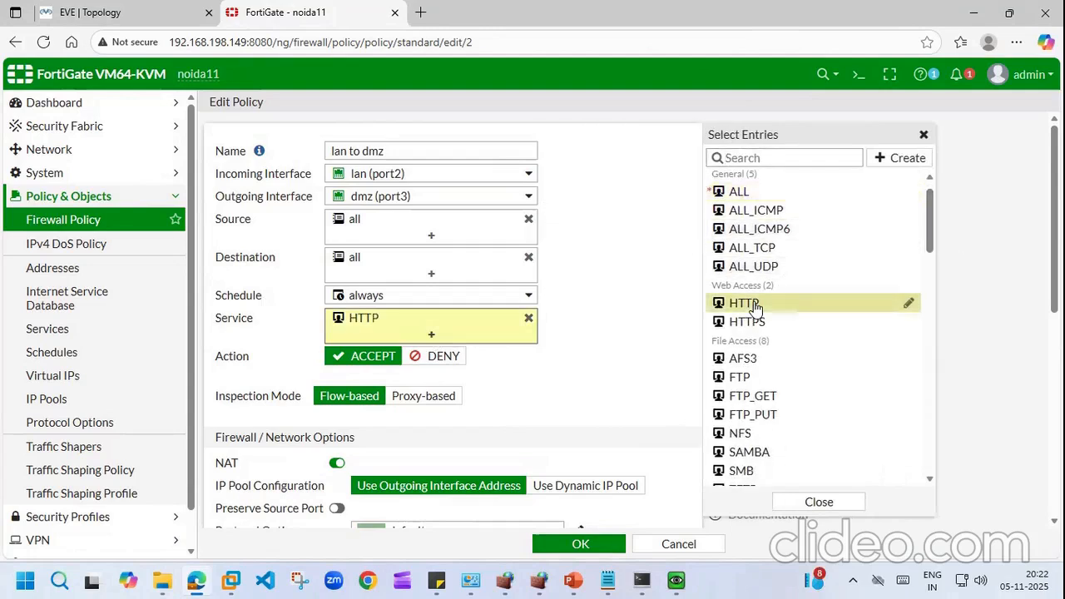
pyautogui.click(754, 323)
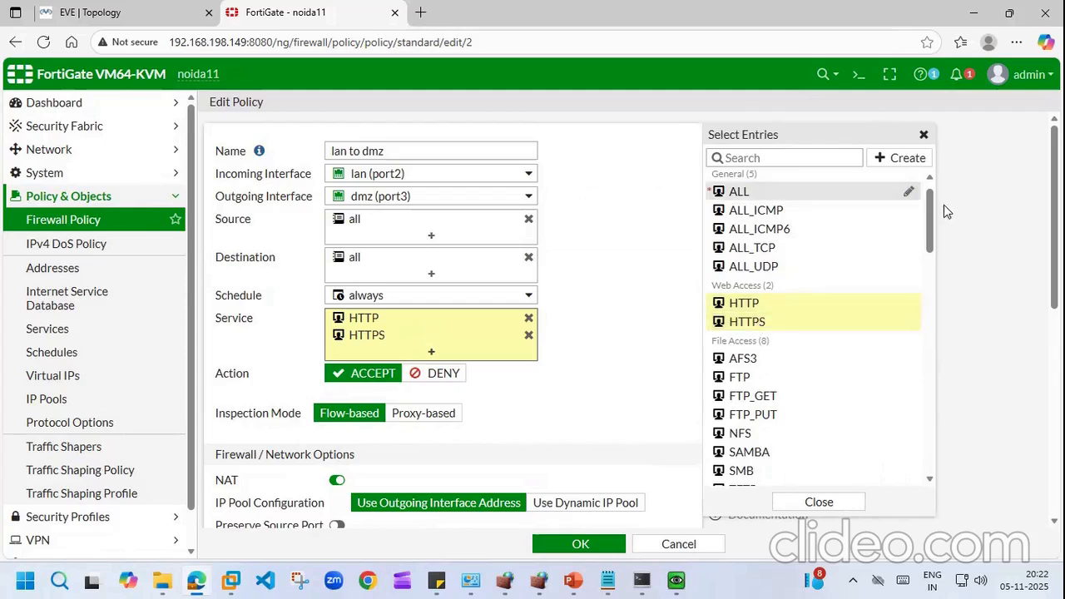
pyautogui.moveTo(932, 221); pyautogui.dragTo(930, 307)
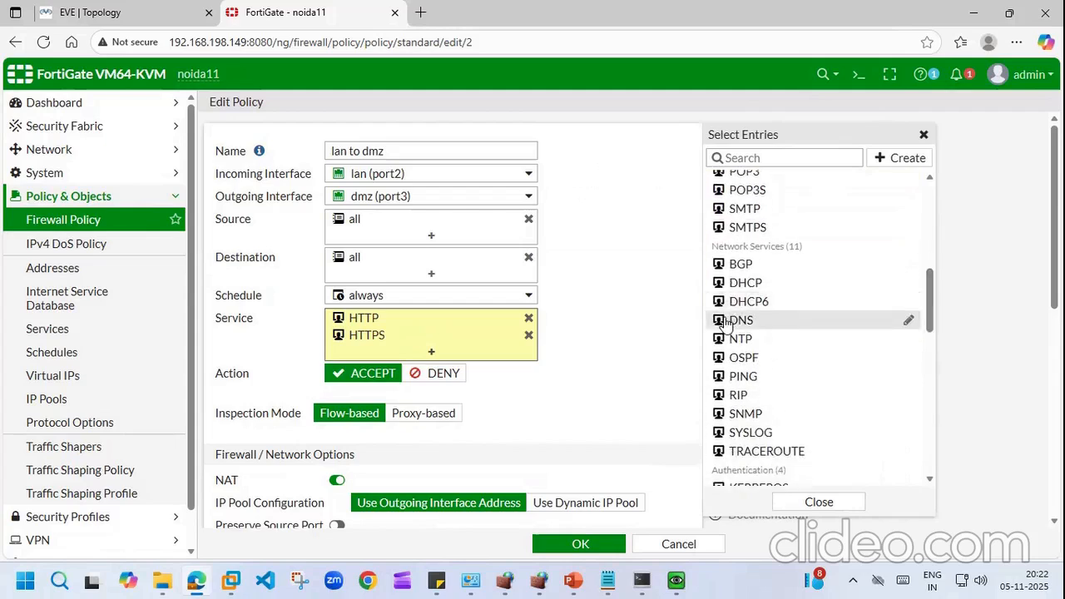
pyautogui.click(739, 321)
pyautogui.moveTo(930, 324); pyautogui.dragTo(935, 367)
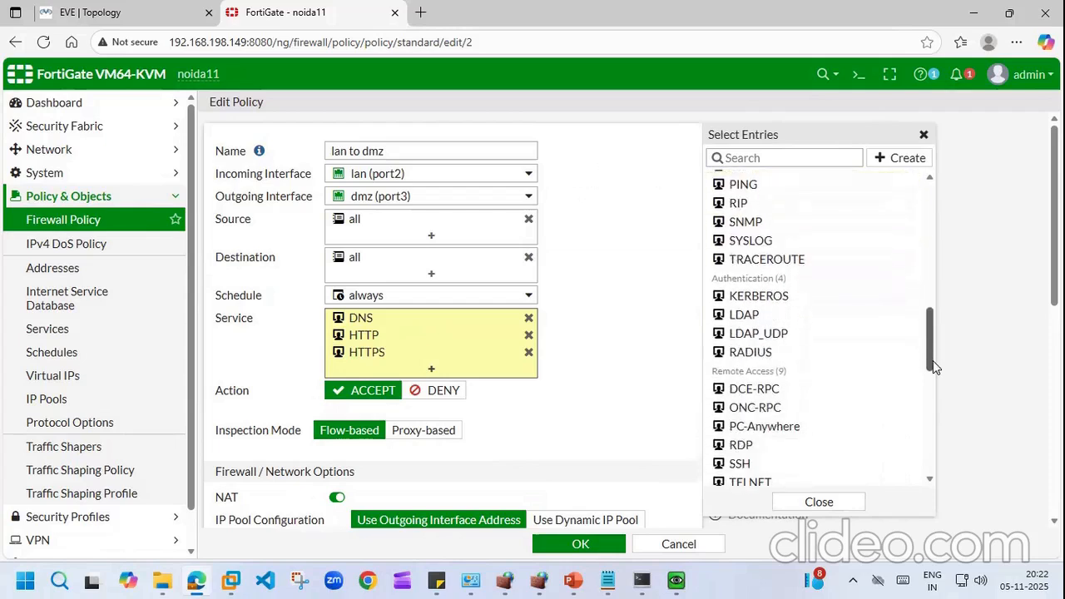
pyautogui.moveTo(932, 370); pyautogui.dragTo(931, 471)
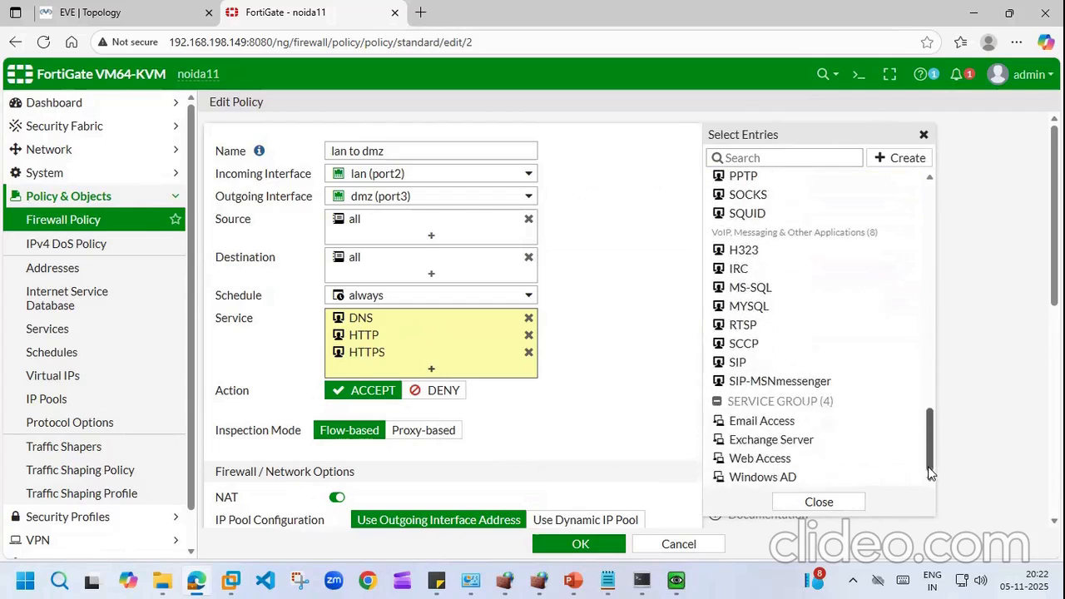
pyautogui.click(607, 380)
pyautogui.click(582, 545)
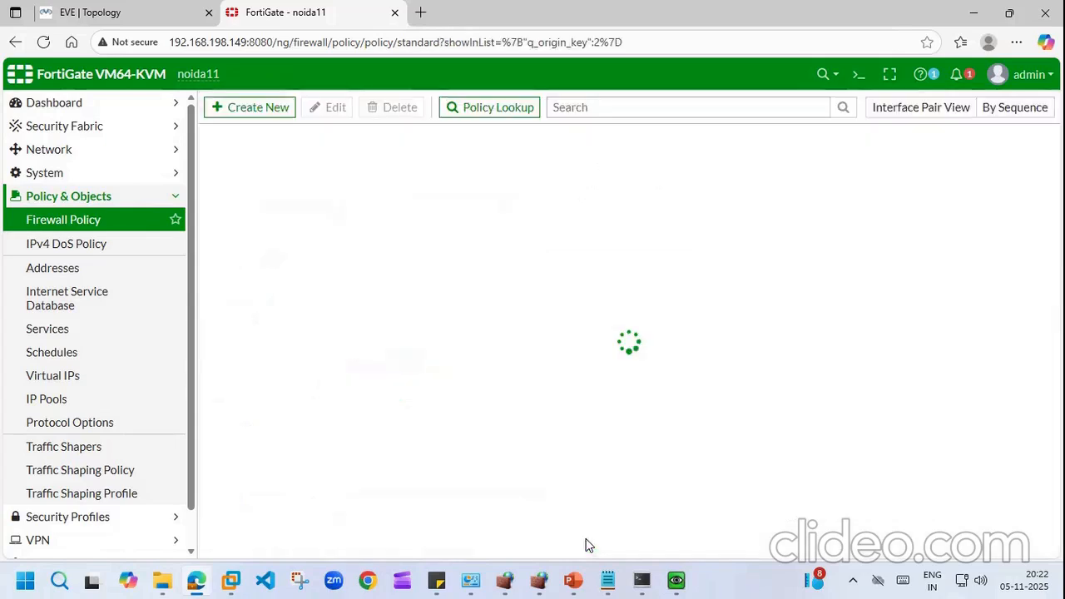
pyautogui.click(641, 580)
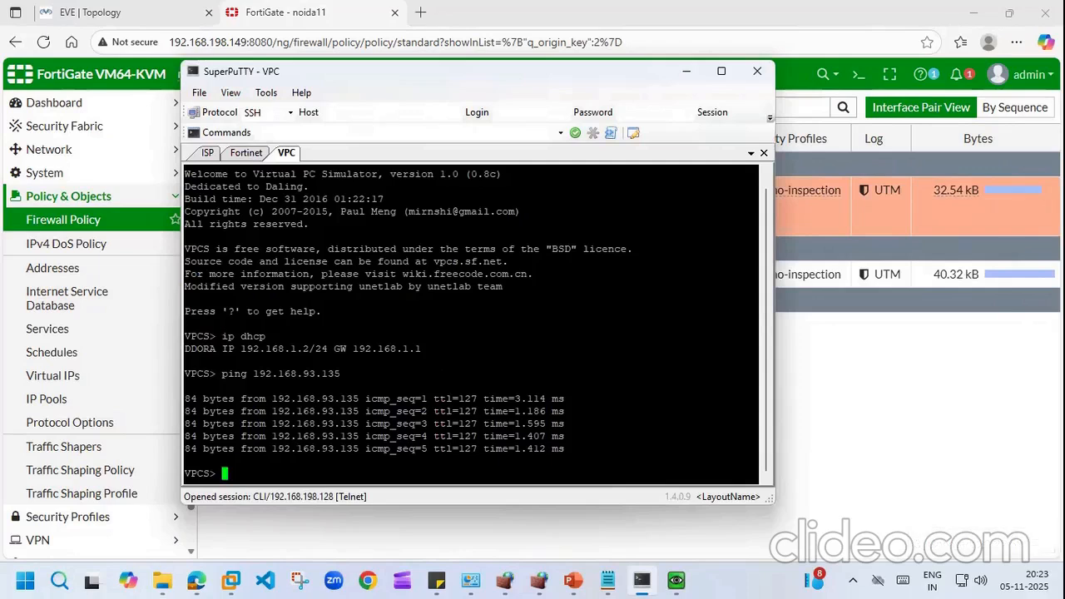
# Step: Rerun the previous ping to the DMZ server from the VPC console
pyautogui.press('Return')
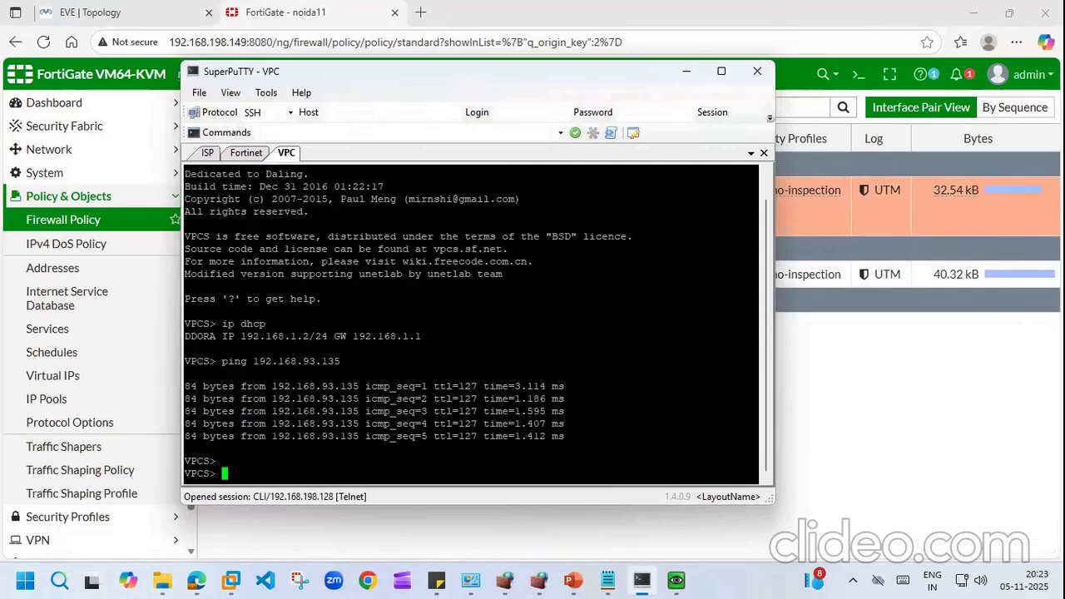
pyautogui.press('Up')
pyautogui.press('Return')
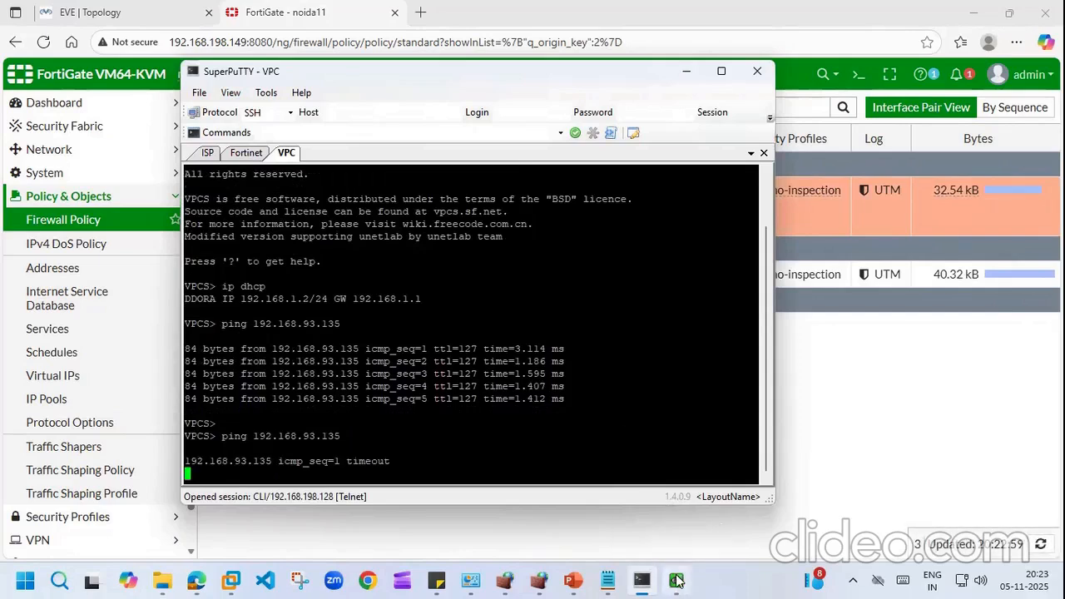
# Step: Load 192.168.93.135 in a new Chrome tab on the Windows VM and check its ping window
pyautogui.click(676, 580)
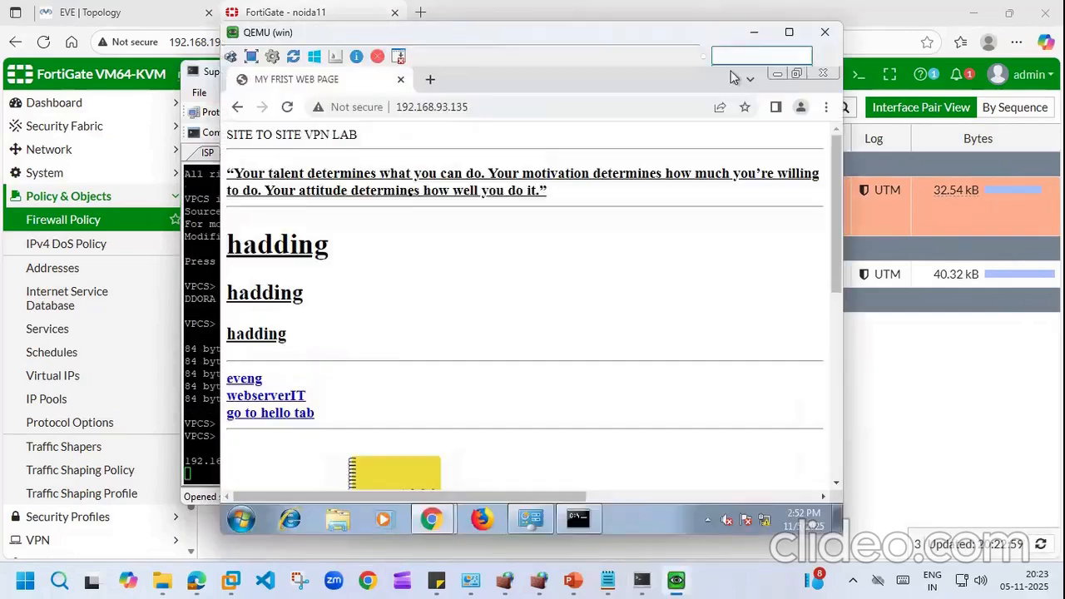
pyautogui.click(432, 80)
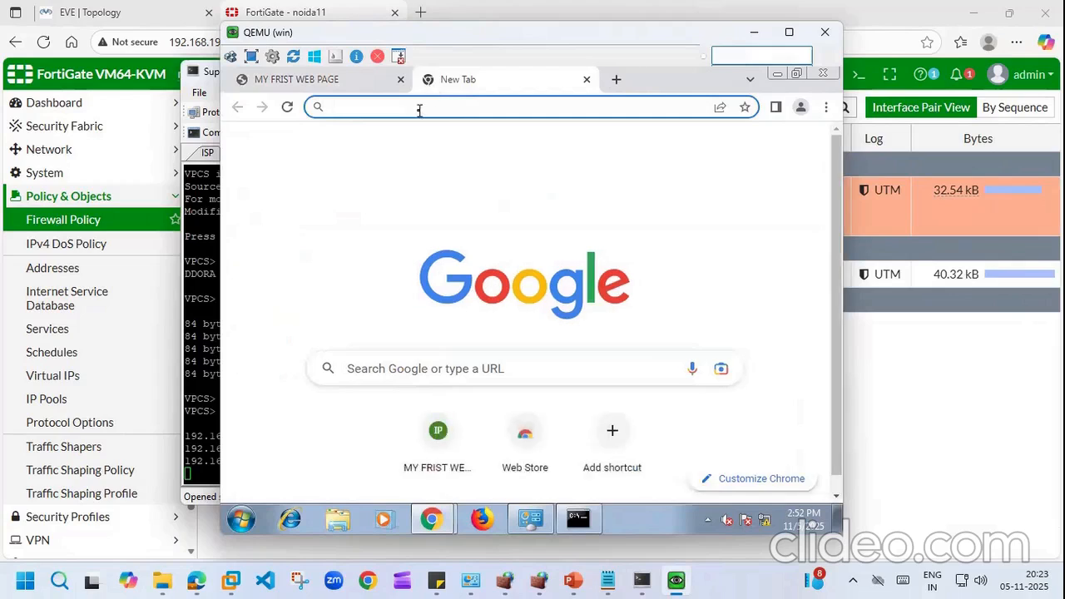
pyautogui.click(420, 110)
pyautogui.write('192.168')
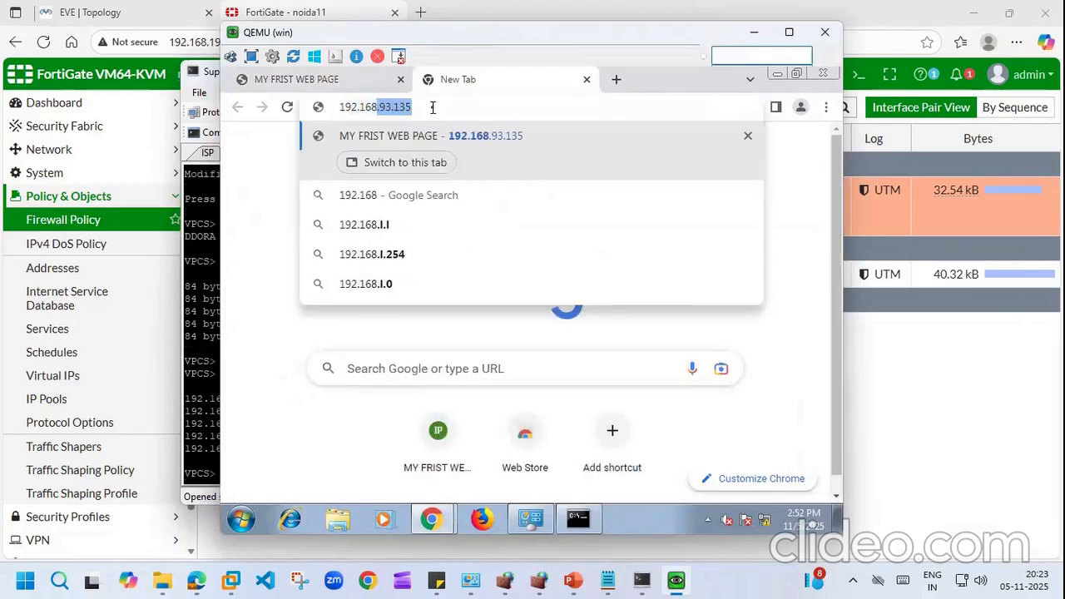
pyautogui.press('Right')
pyautogui.press('Return')
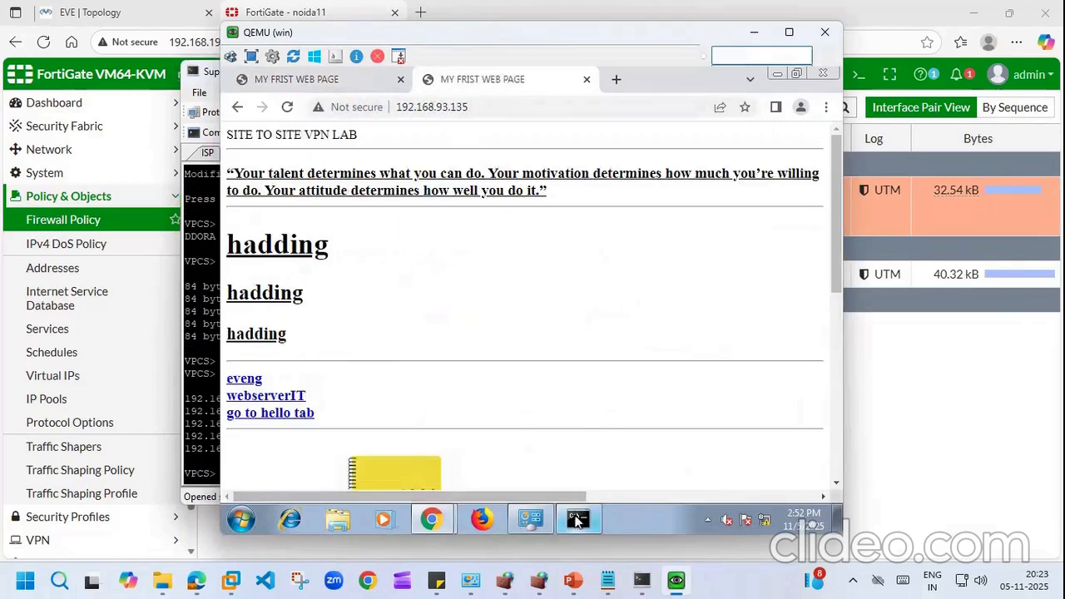
pyautogui.click(577, 520)
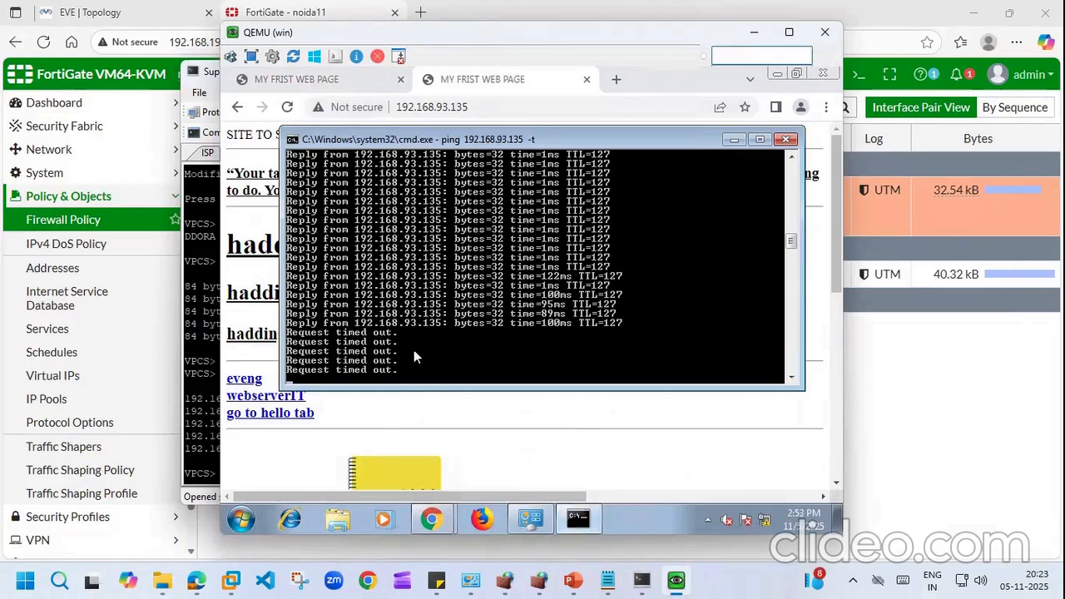
pyautogui.click(754, 32)
pyautogui.click(81, 9)
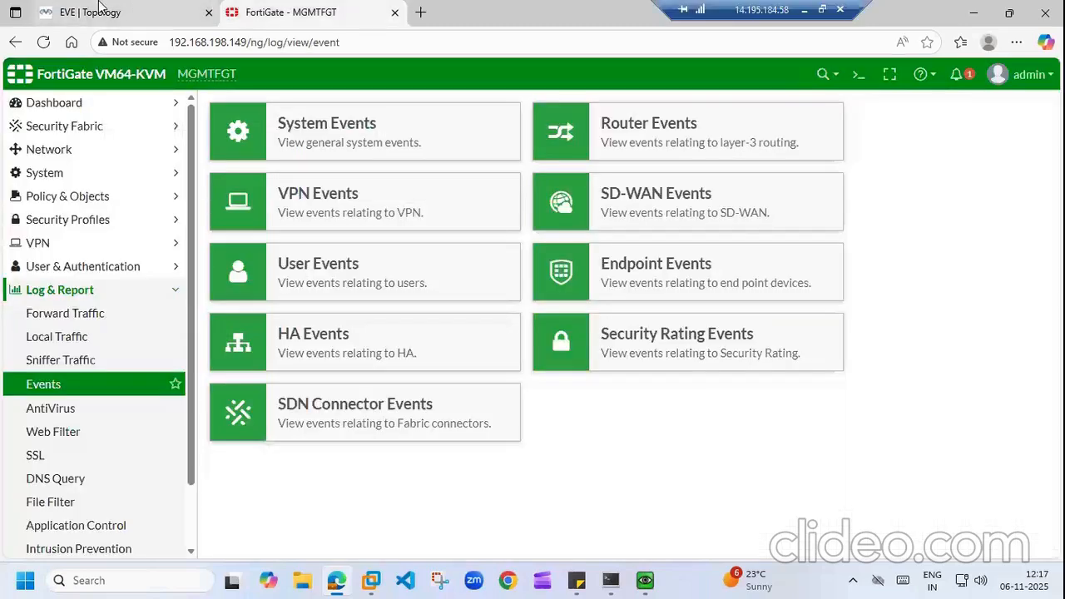
# Step: Review the EVE lab topology and sticky-note topics, then expand Network in FortiGate's sidebar
pyautogui.click(99, 9)
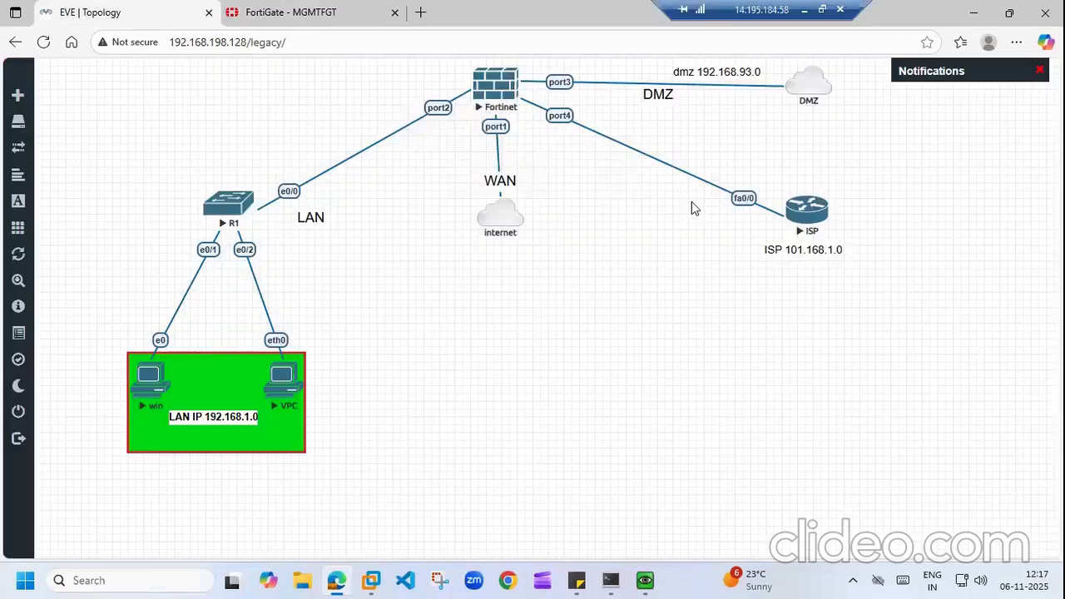
pyautogui.click(577, 580)
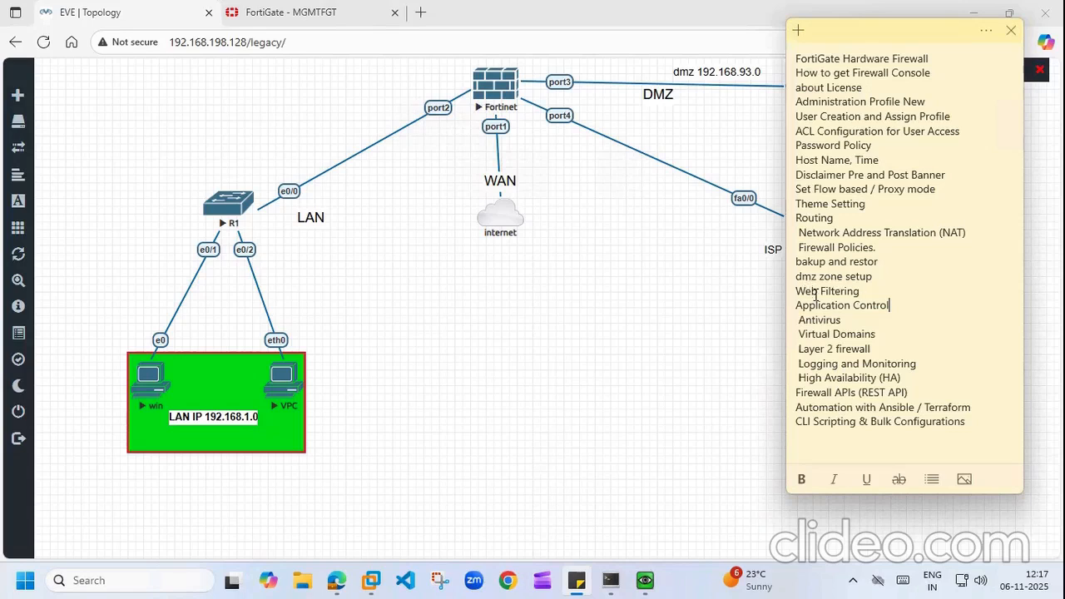
pyautogui.click(686, 321)
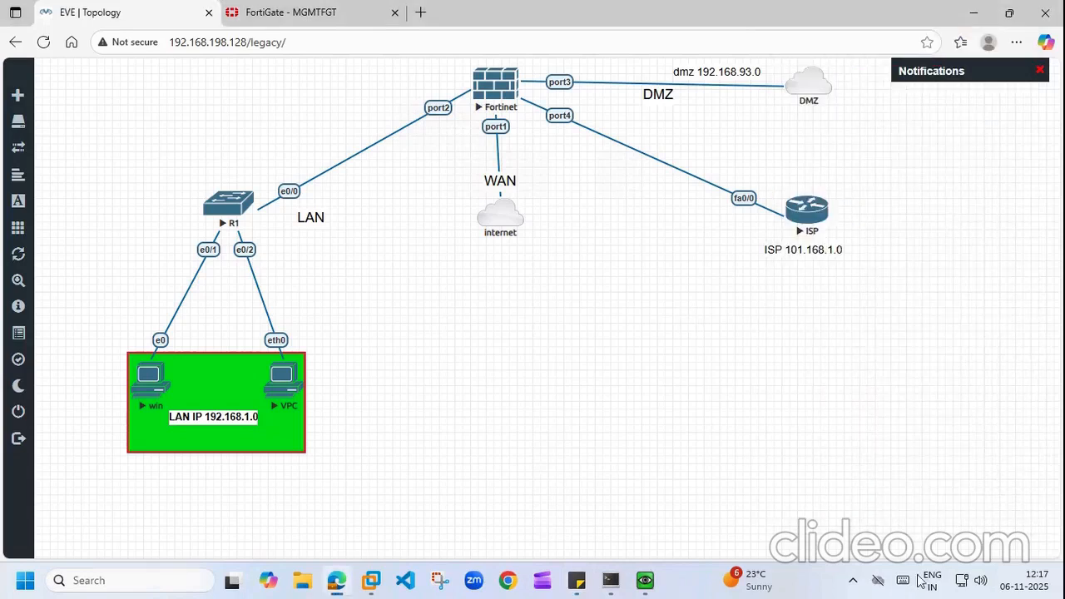
pyautogui.click(337, 580)
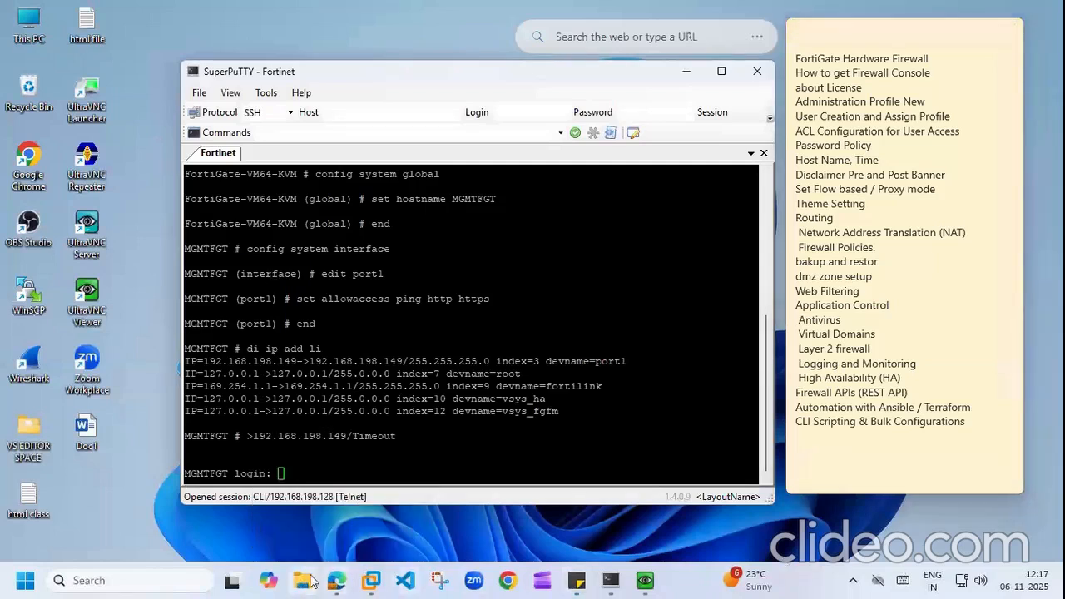
pyautogui.click(337, 580)
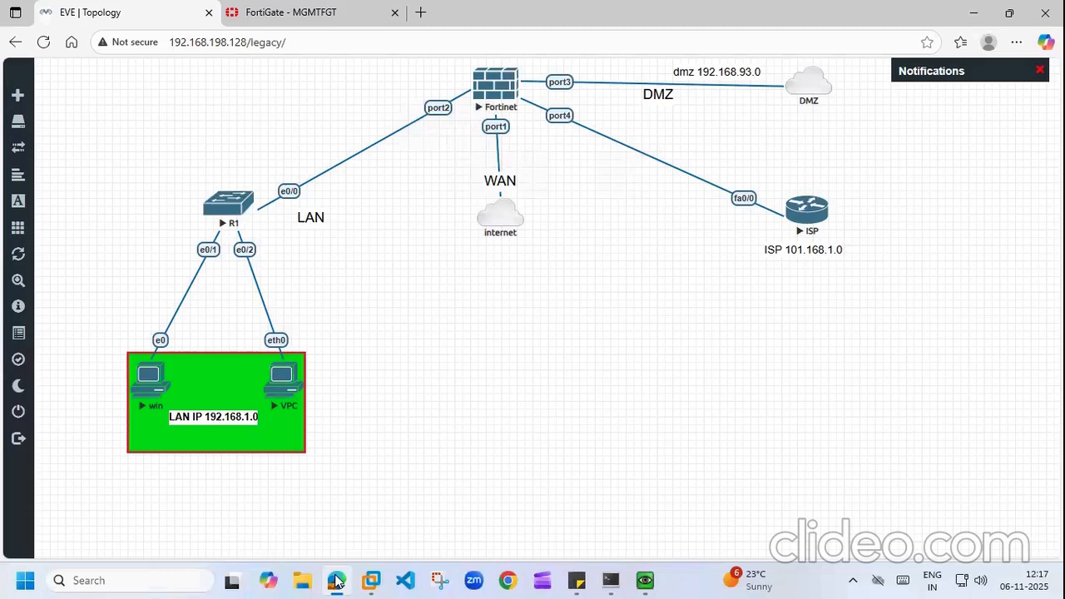
pyautogui.click(246, 7)
pyautogui.click(136, 153)
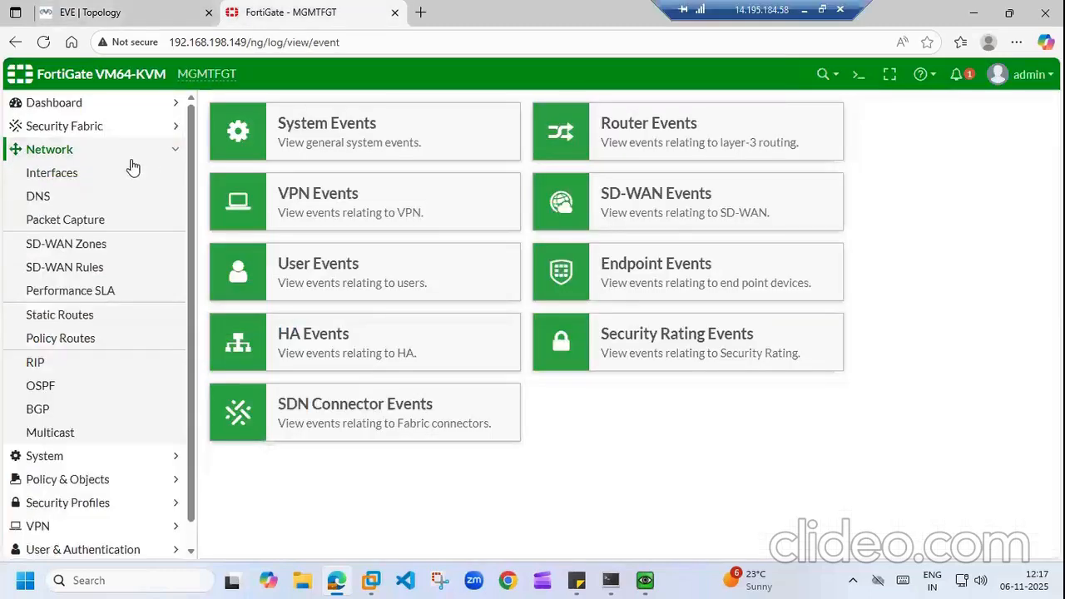
# Step: Set port2's alias to 'lan' from the Interfaces list so it shows as lan (port2)
pyautogui.click(104, 180)
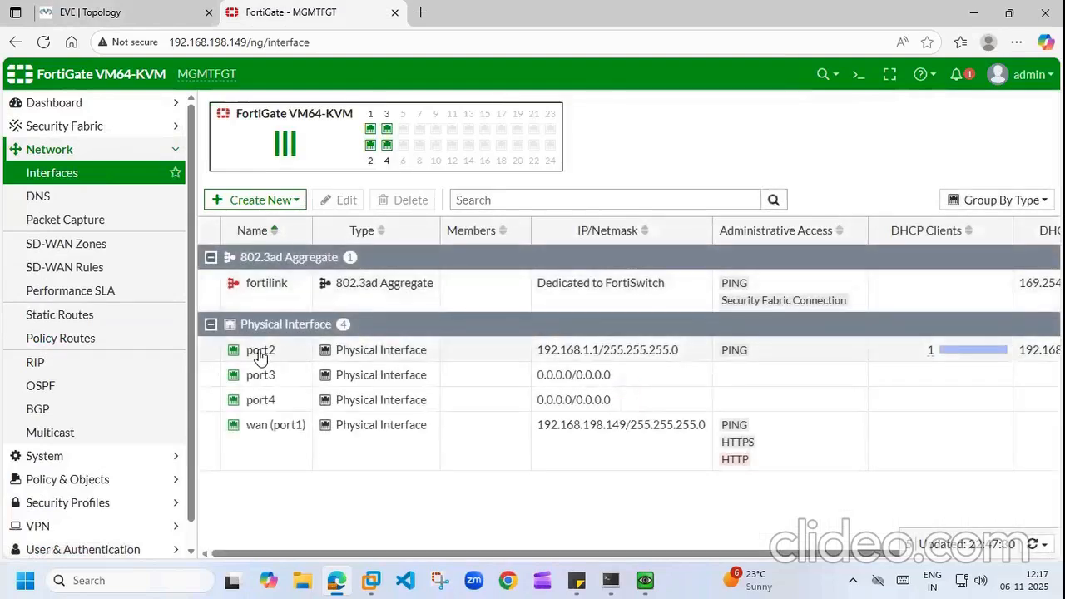
pyautogui.rightClick(261, 356)
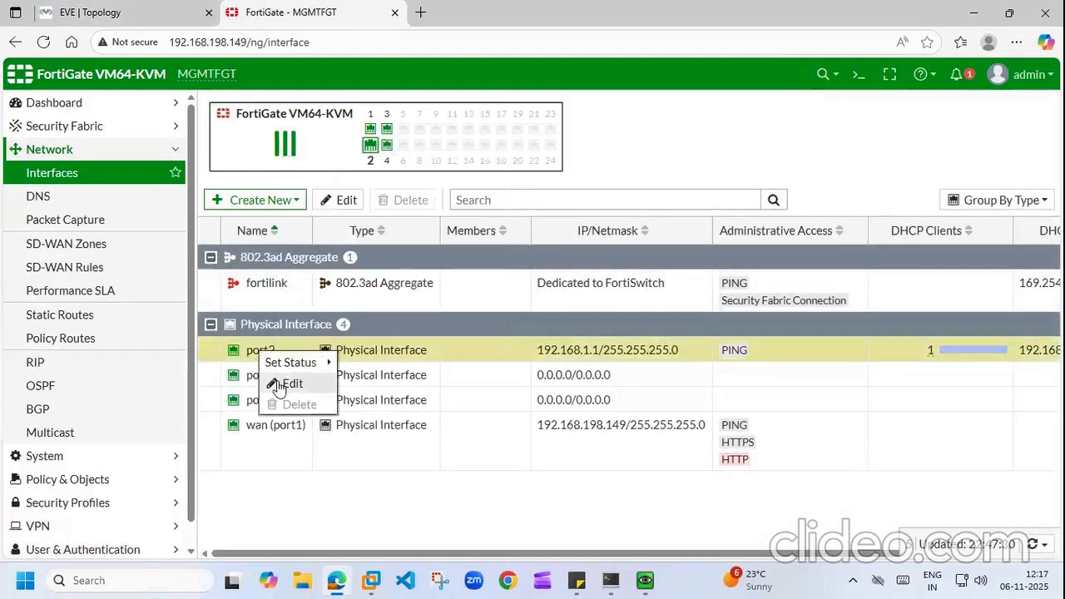
pyautogui.click(279, 384)
pyautogui.click(309, 164)
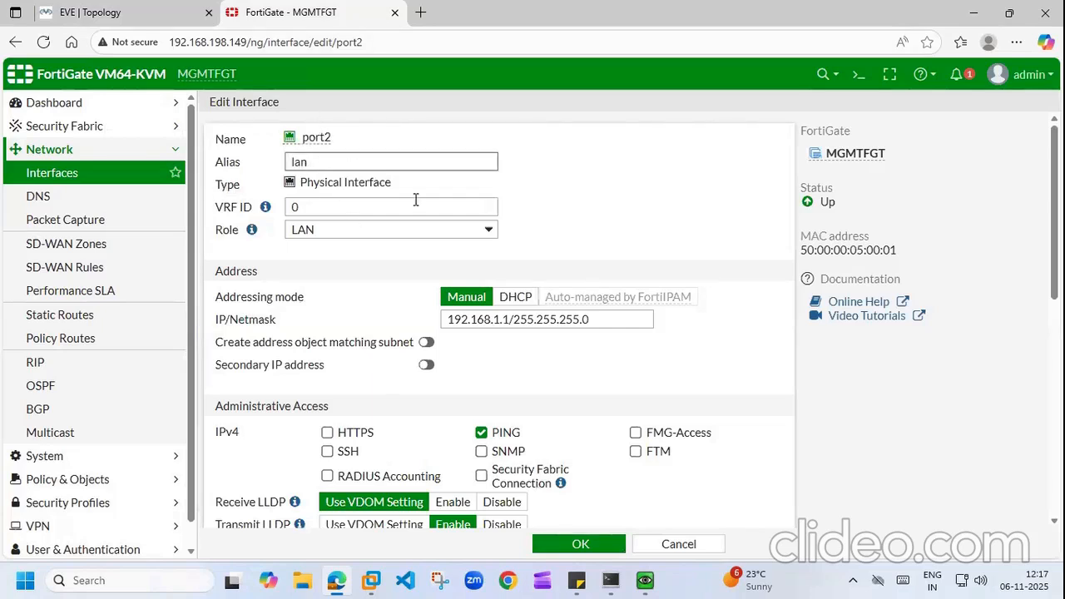
pyautogui.click(580, 545)
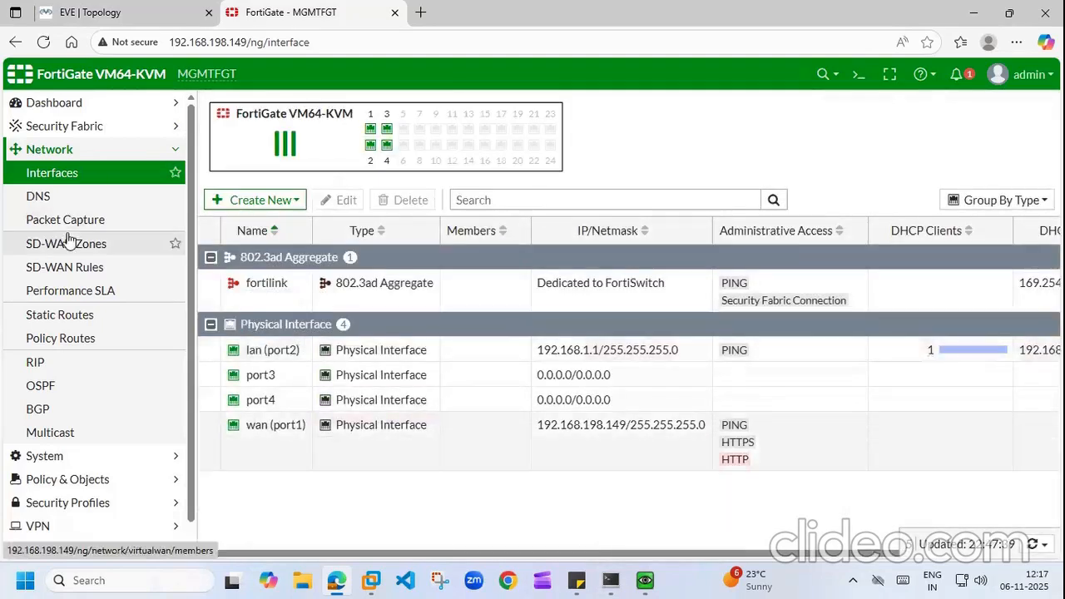
pyautogui.click(166, 153)
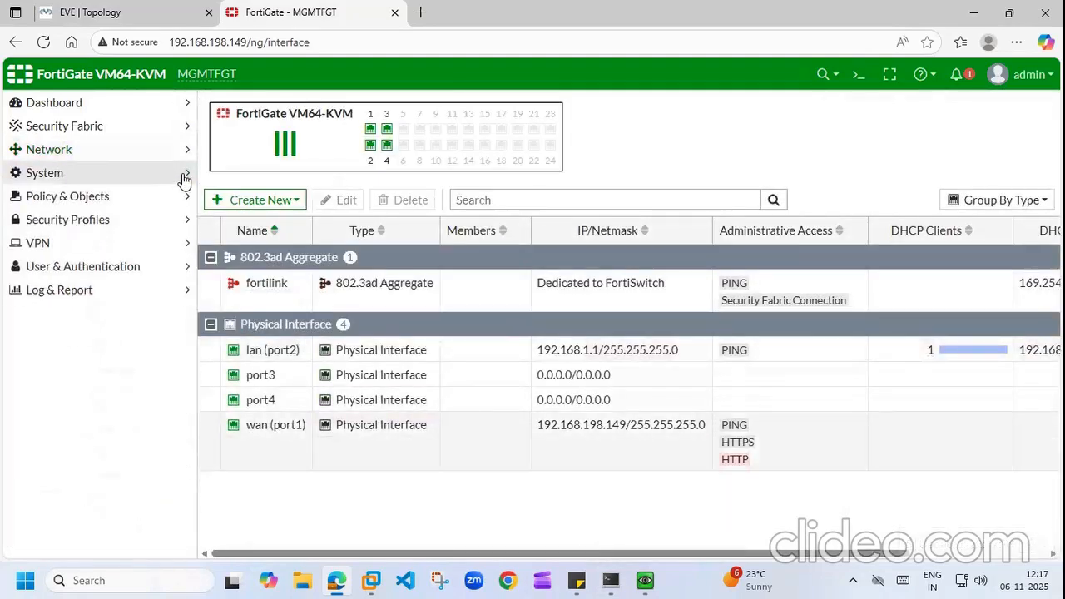
pyautogui.click(188, 197)
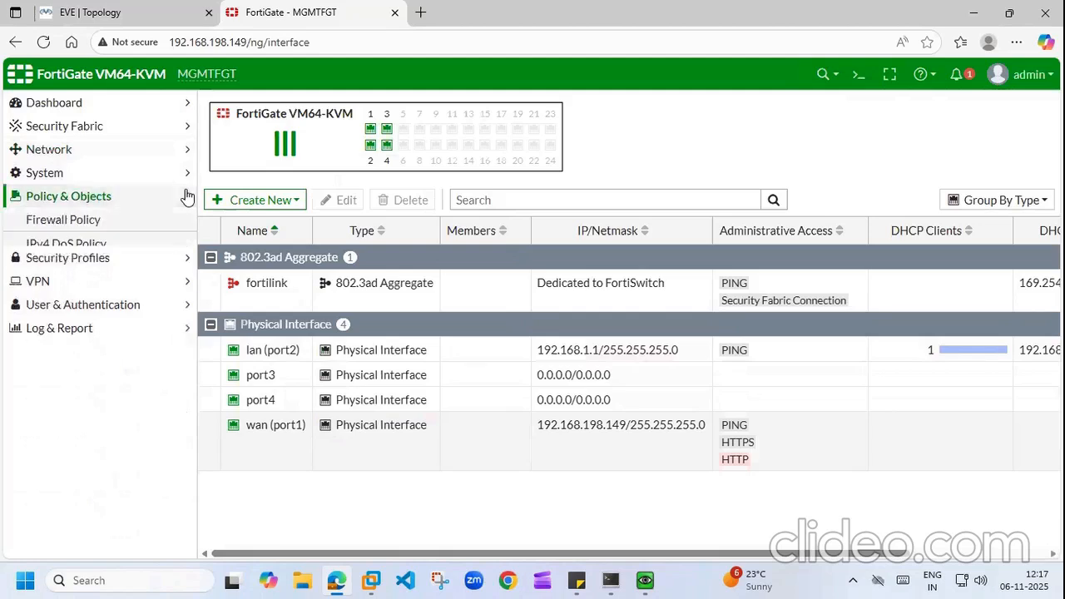
# Step: Switch off AntiVirus, Web Filter and Application Control on the lan to wan policy and save
pyautogui.click(81, 223)
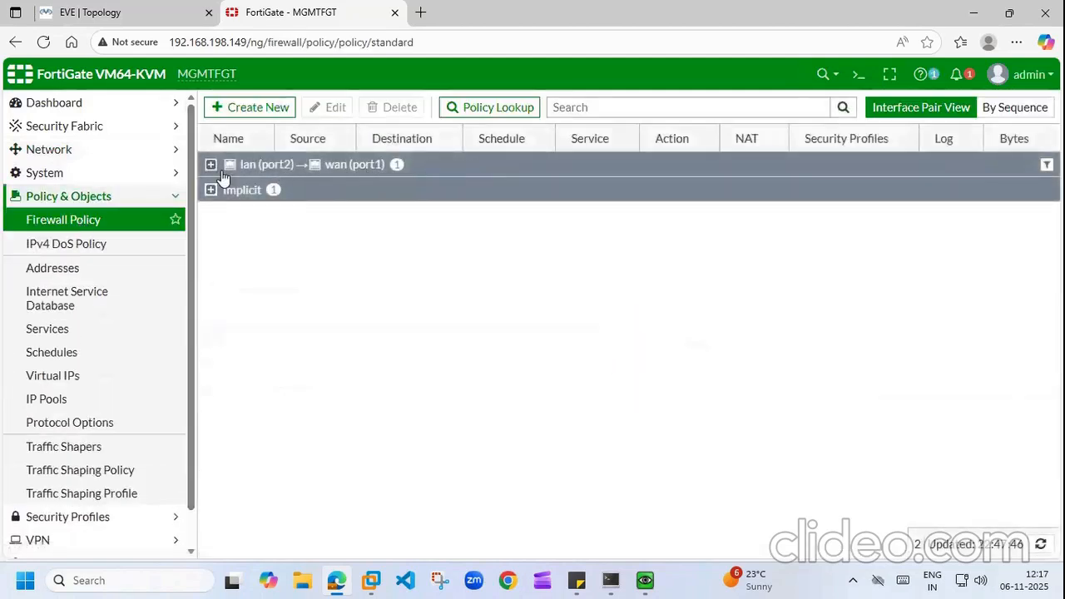
pyautogui.click(211, 165)
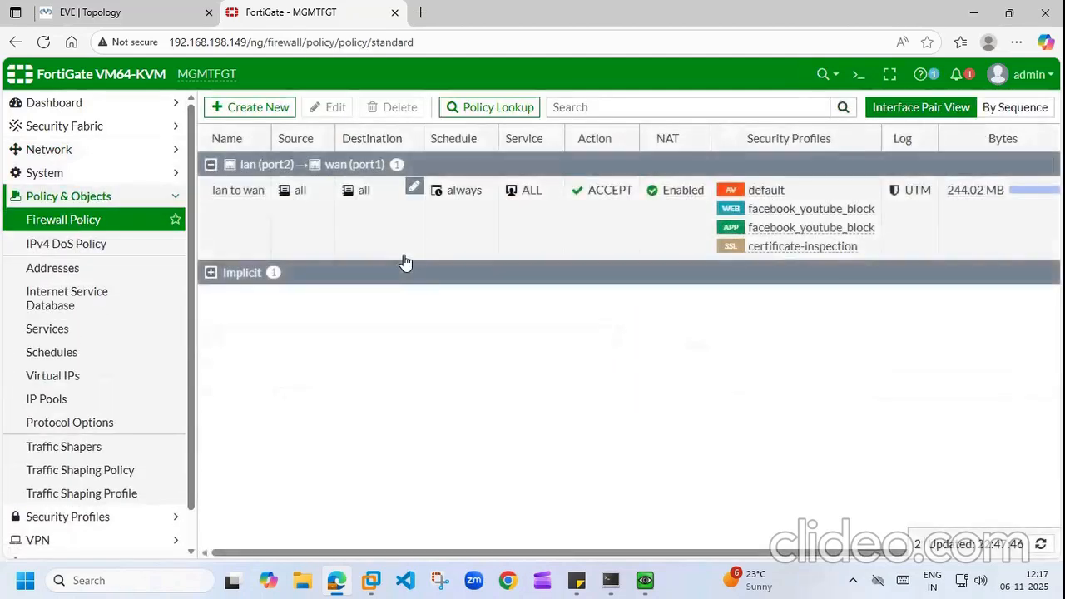
pyautogui.doubleClick(237, 190)
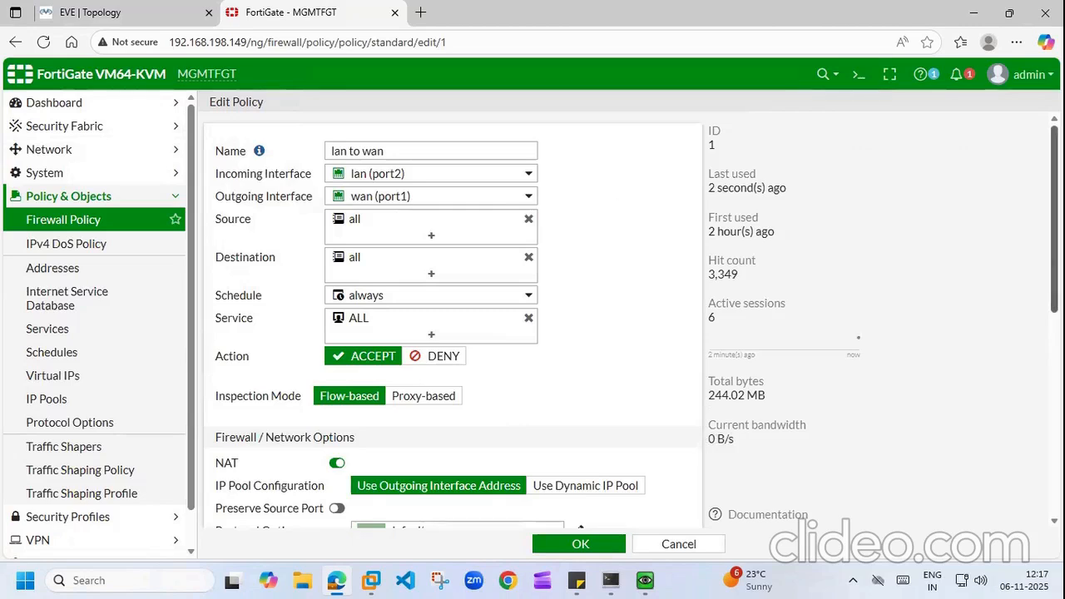
pyautogui.scroll(-5, 577, 253)
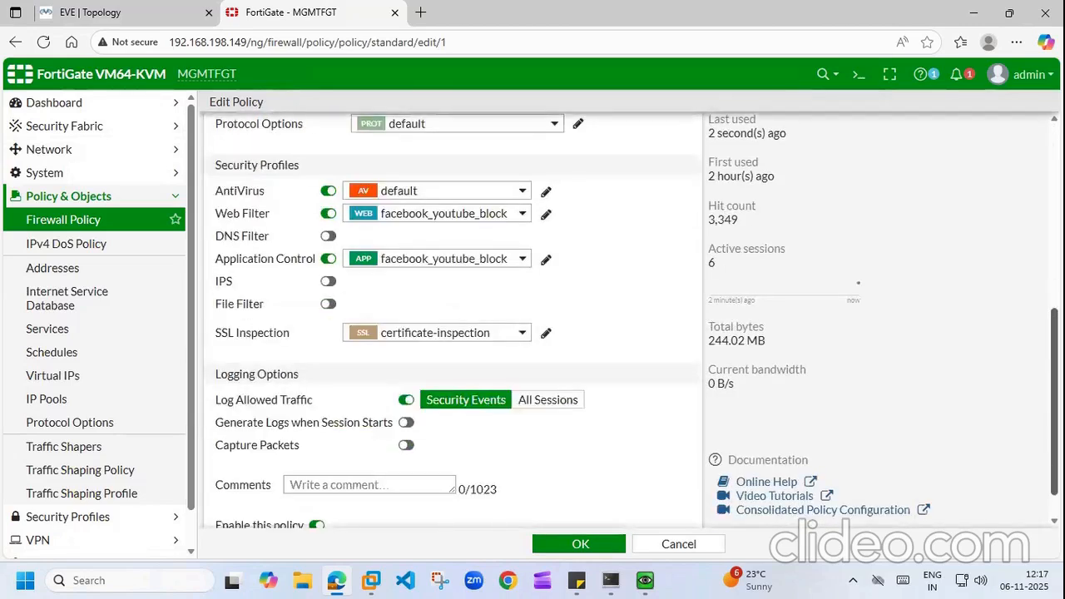
pyautogui.click(328, 191)
pyautogui.click(330, 214)
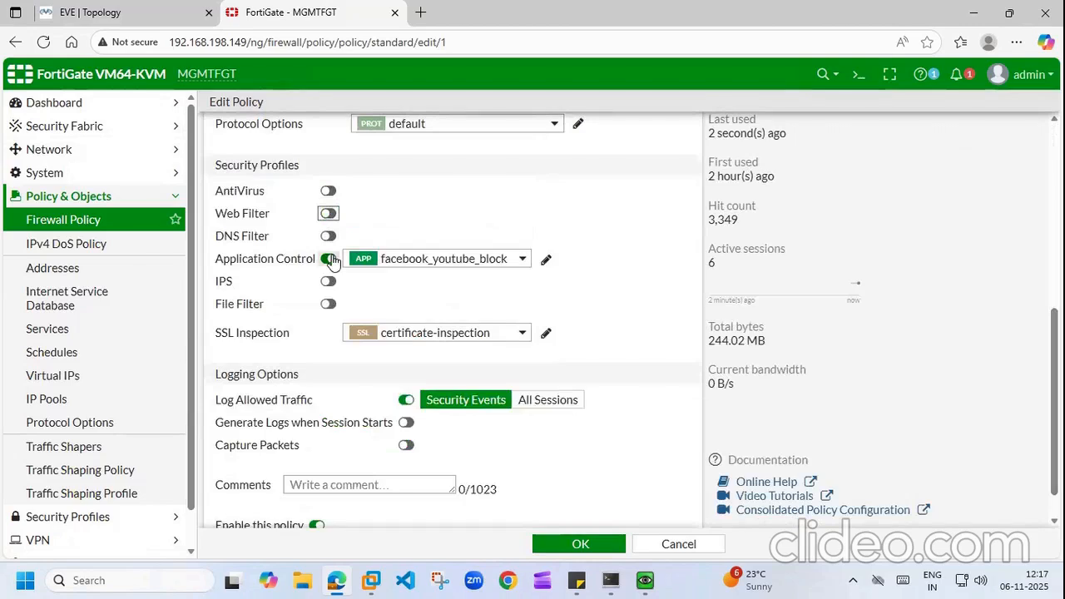
pyautogui.click(328, 259)
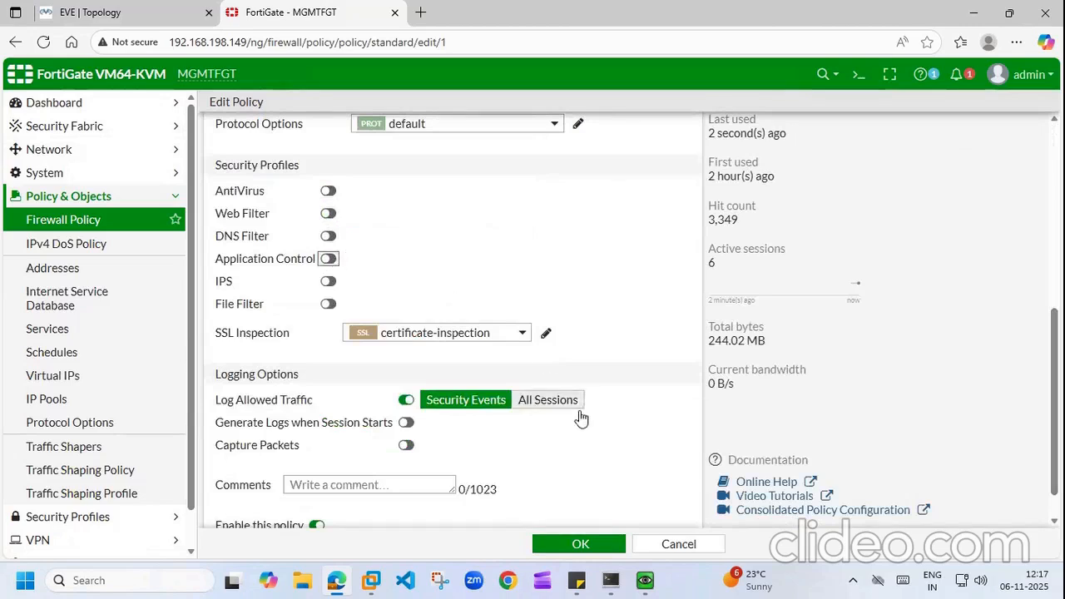
pyautogui.click(585, 545)
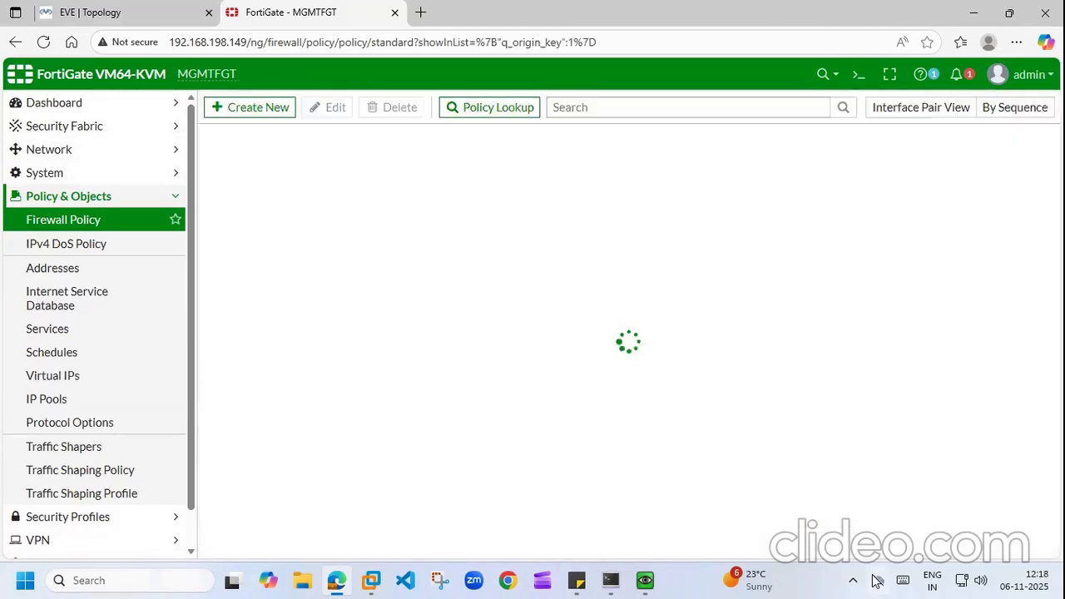
# Step: Reload the youtube.com and facebook.com tabs in the VM's Chrome to confirm they now load
pyautogui.click(645, 580)
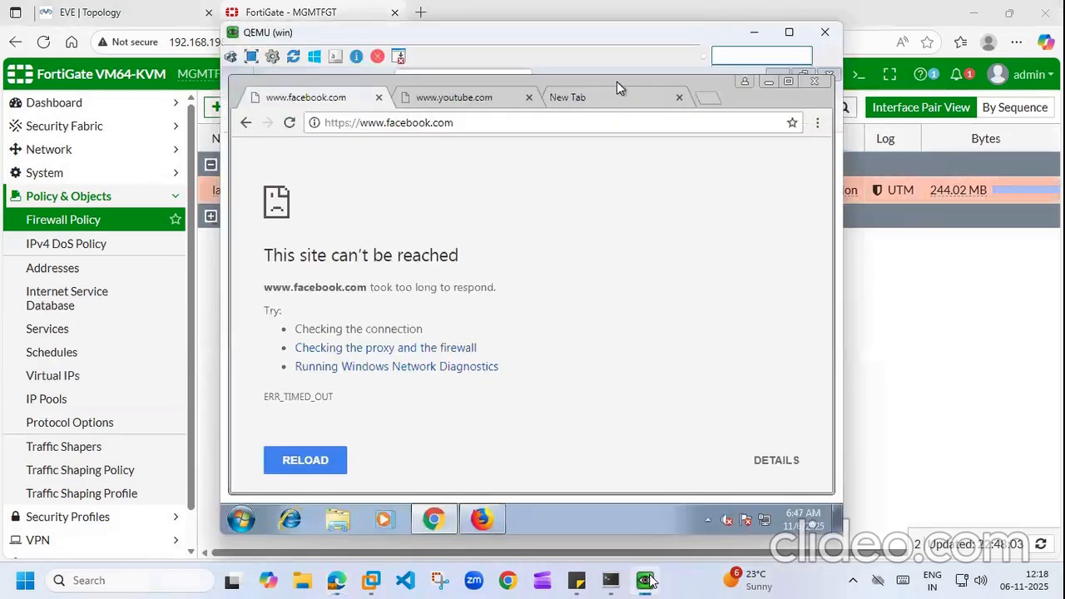
pyautogui.click(483, 97)
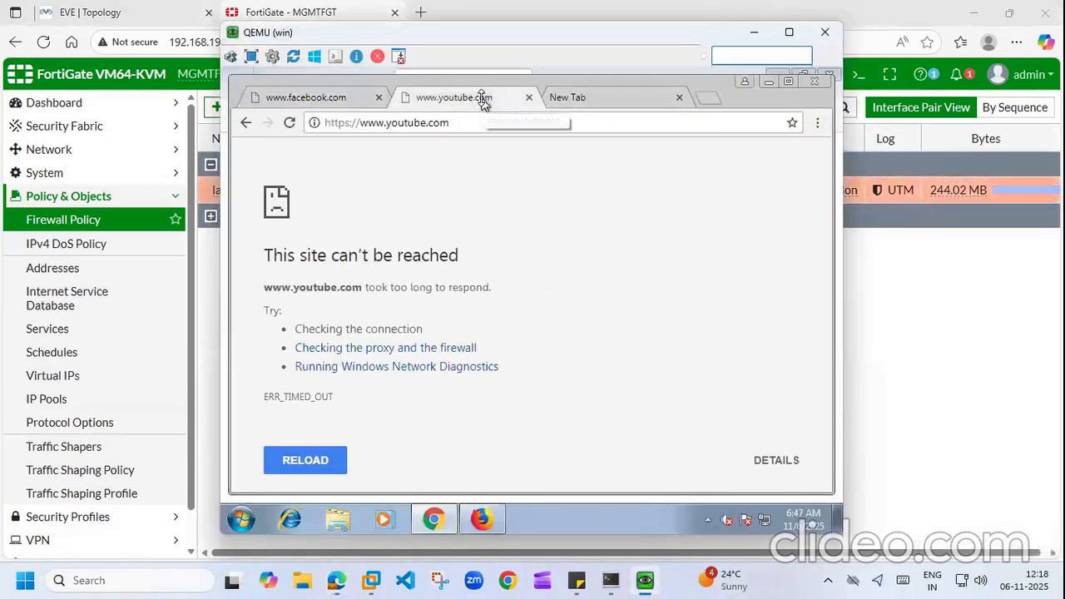
pyautogui.click(289, 123)
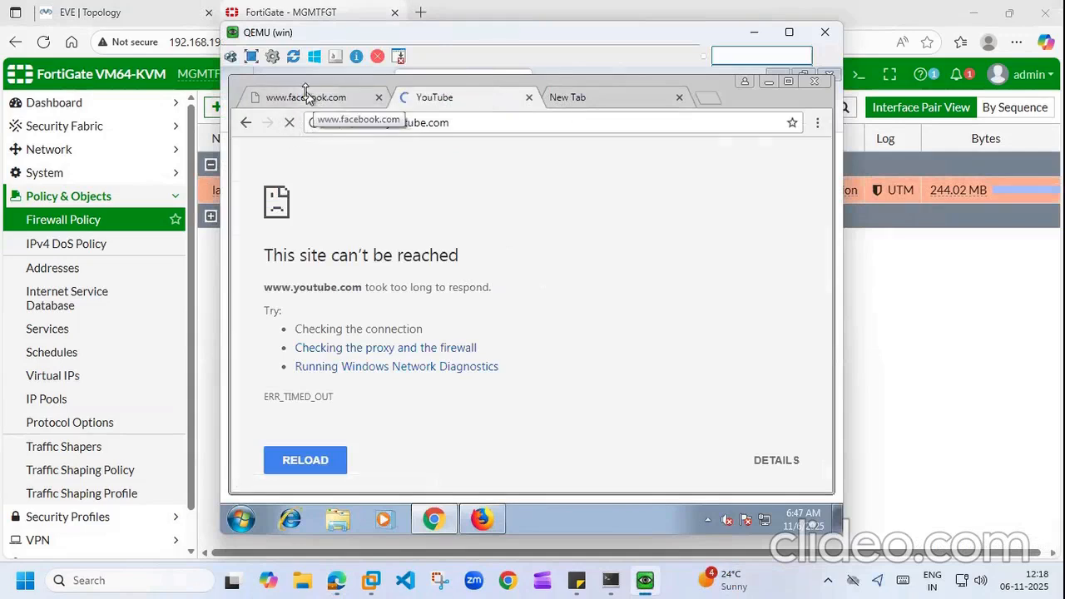
pyautogui.click(306, 97)
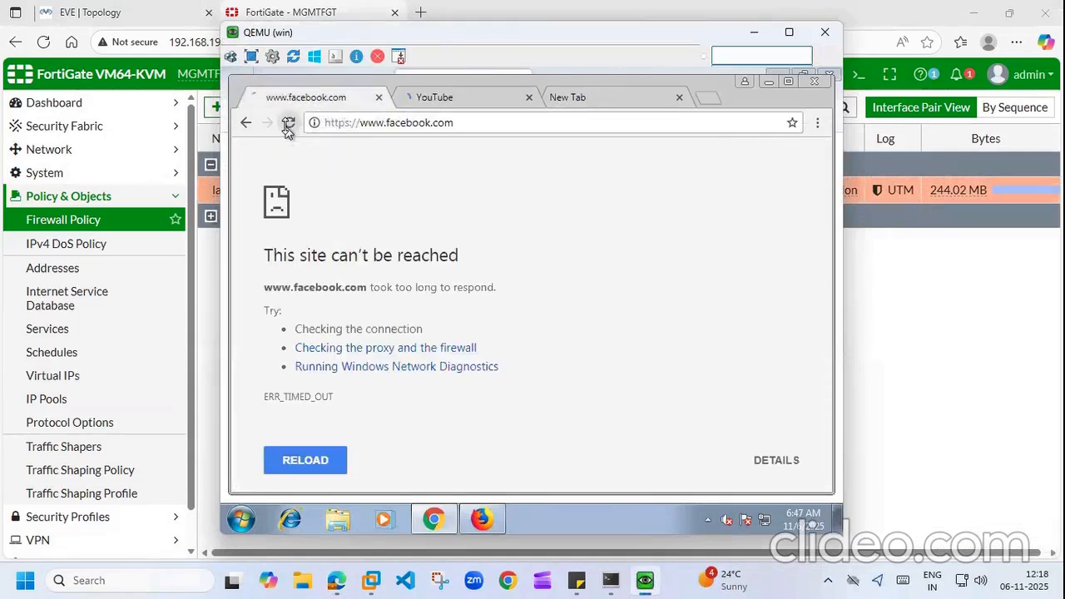
pyautogui.click(289, 122)
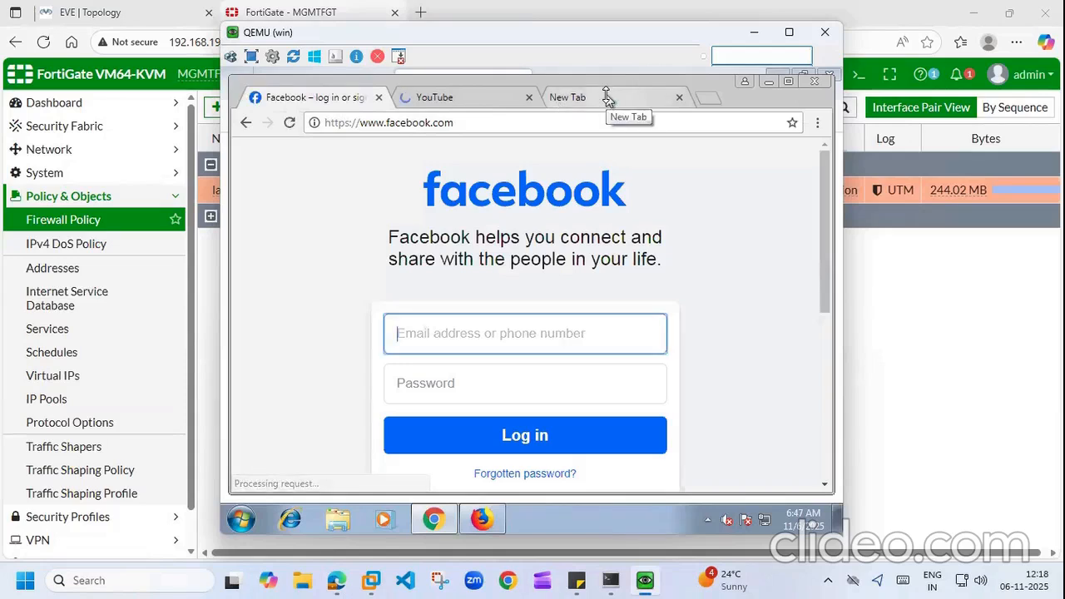
pyautogui.click(680, 98)
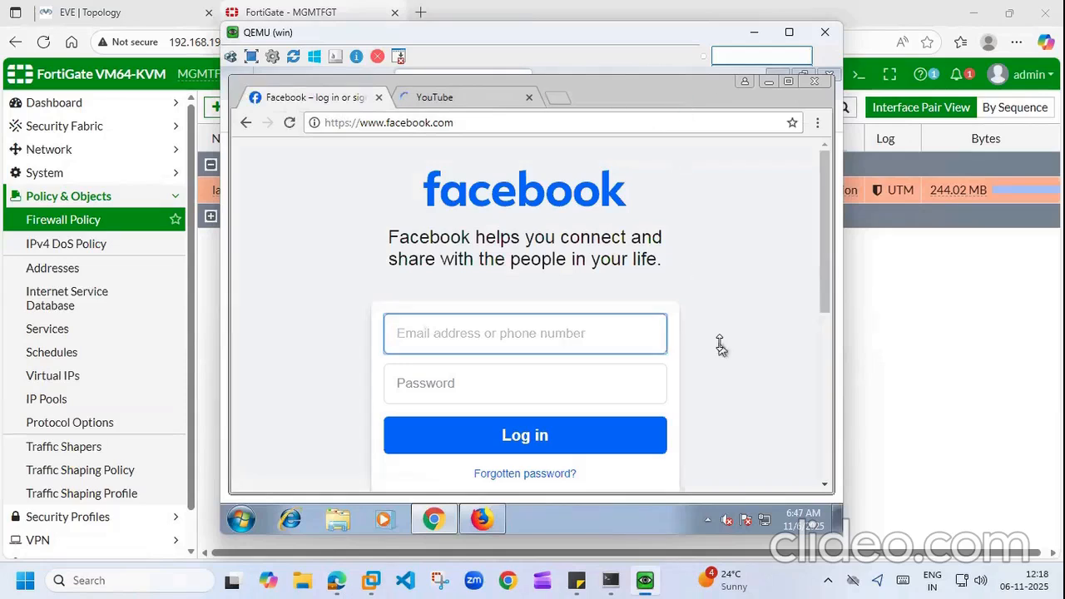
pyautogui.click(456, 96)
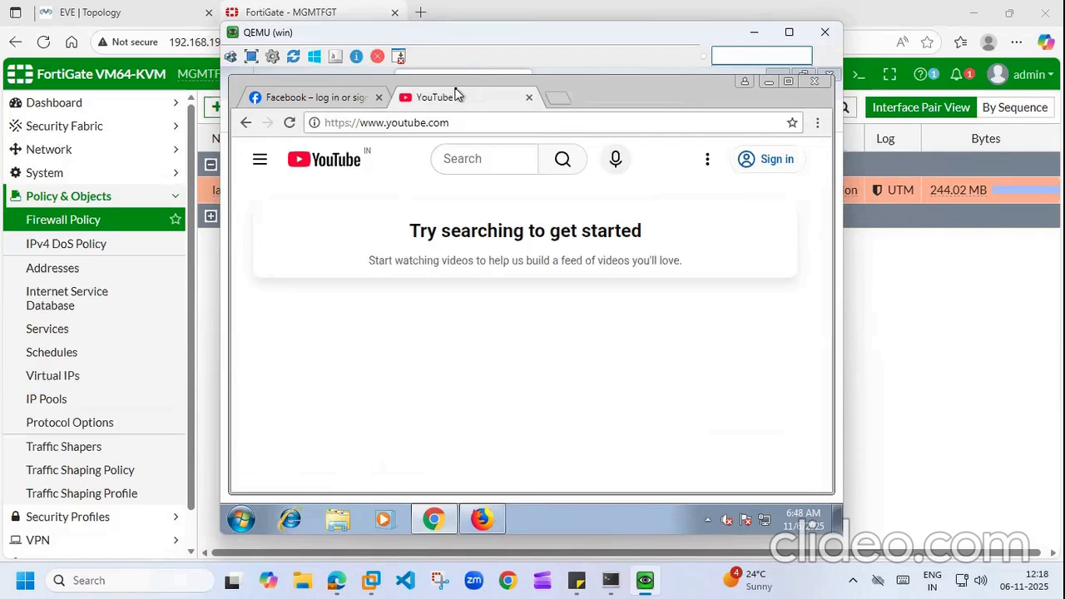
pyautogui.click(770, 87)
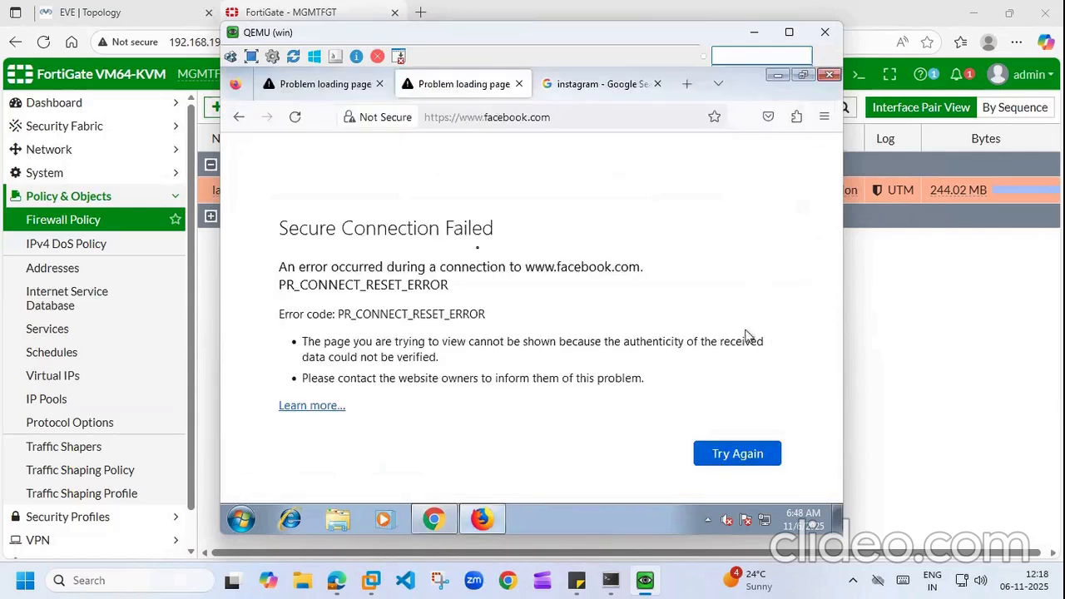
# Step: Reload facebook.com in Firefox until it loads, refresh the VM desktop, and return to FortiGate
pyautogui.click(295, 118)
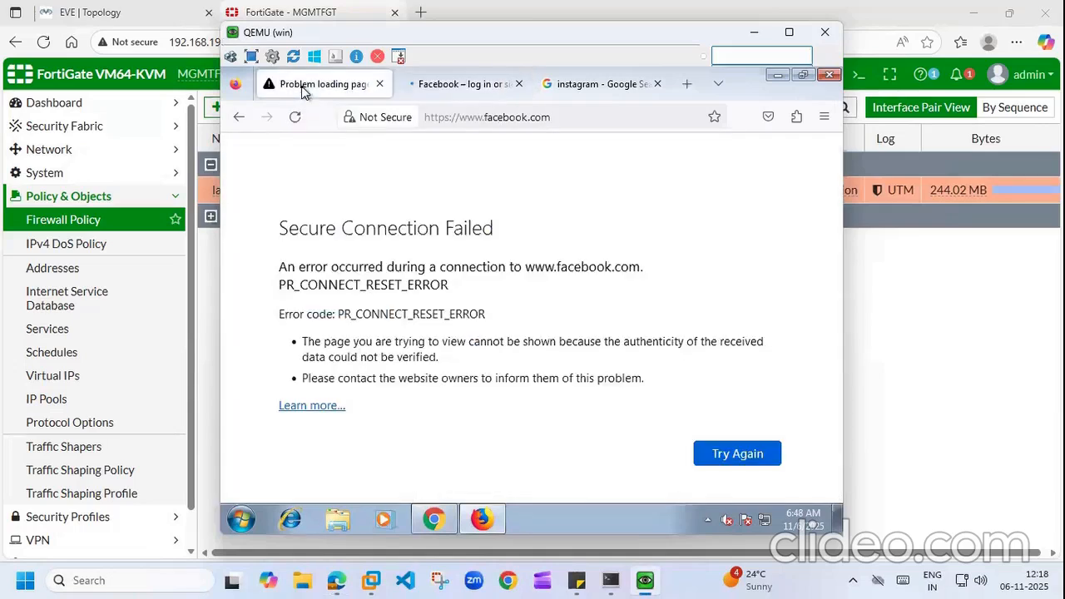
pyautogui.click(295, 117)
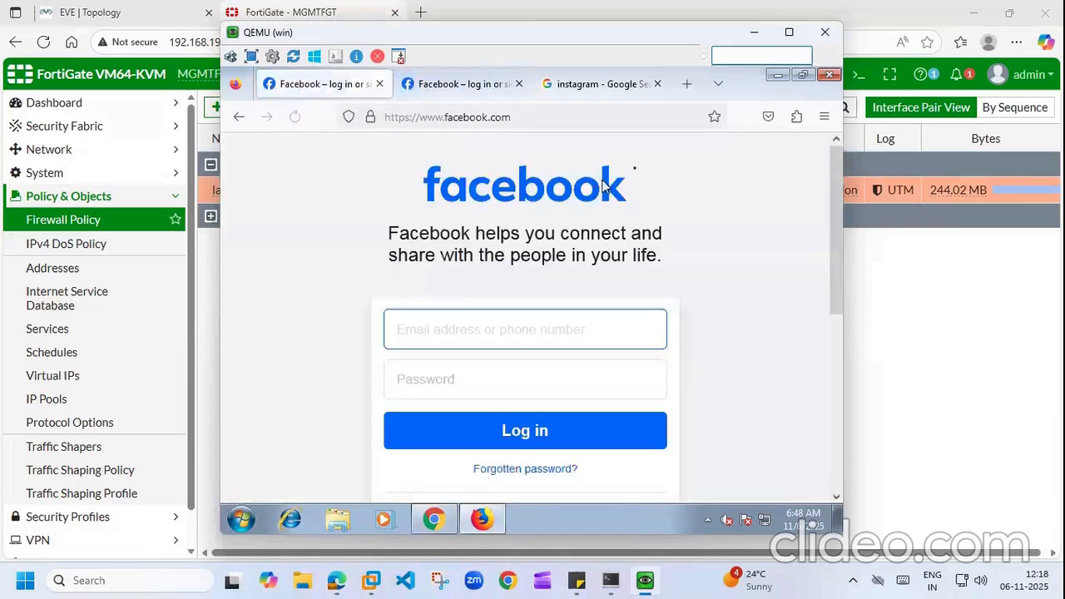
pyautogui.click(777, 75)
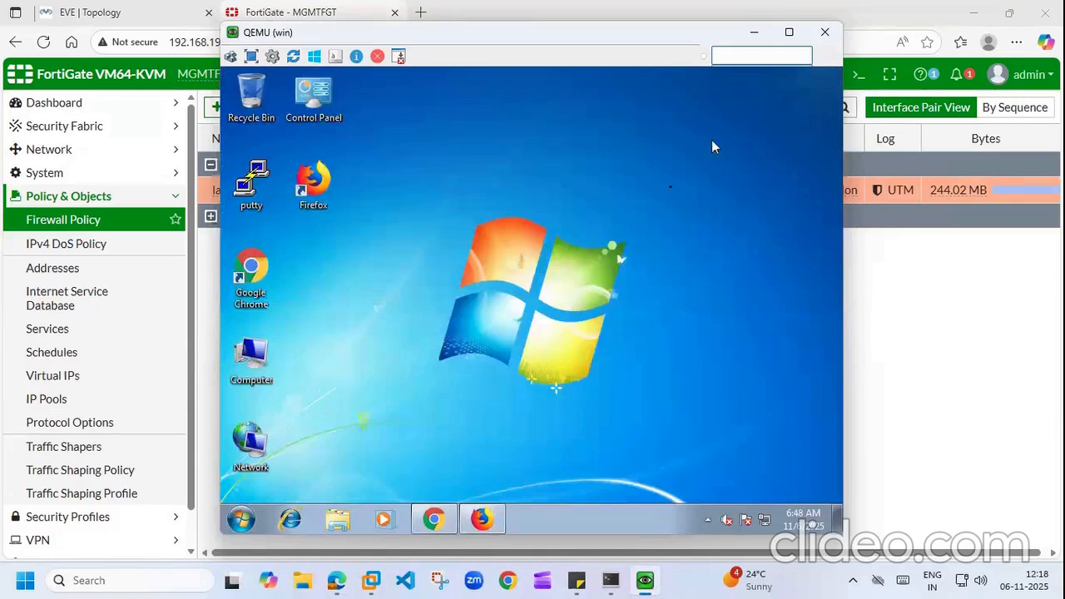
pyautogui.rightClick(611, 160)
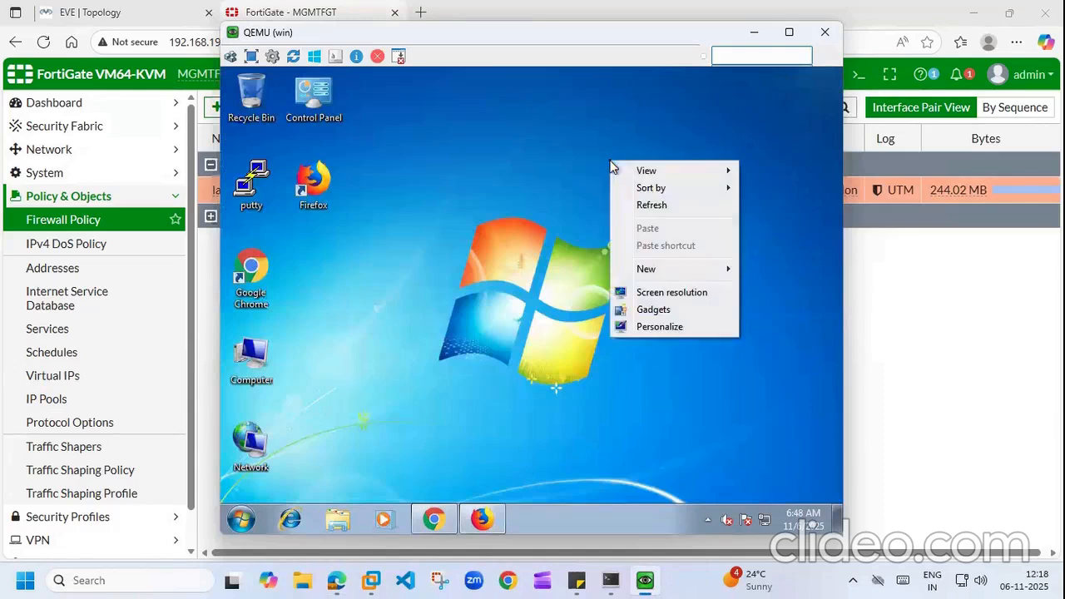
pyautogui.click(643, 208)
pyautogui.rightClick(644, 208)
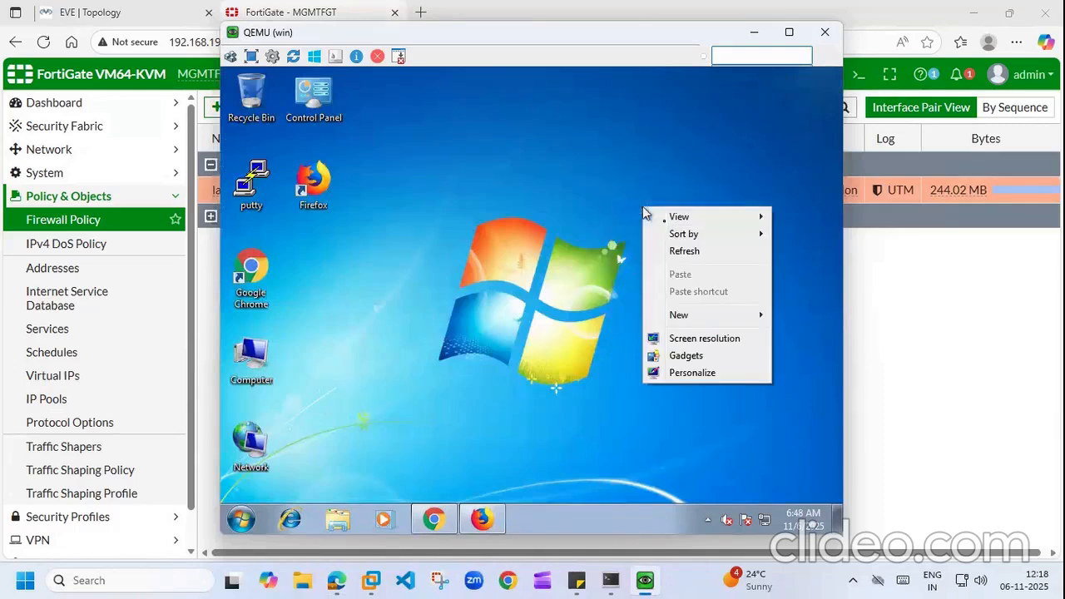
pyautogui.click(676, 250)
pyautogui.click(940, 312)
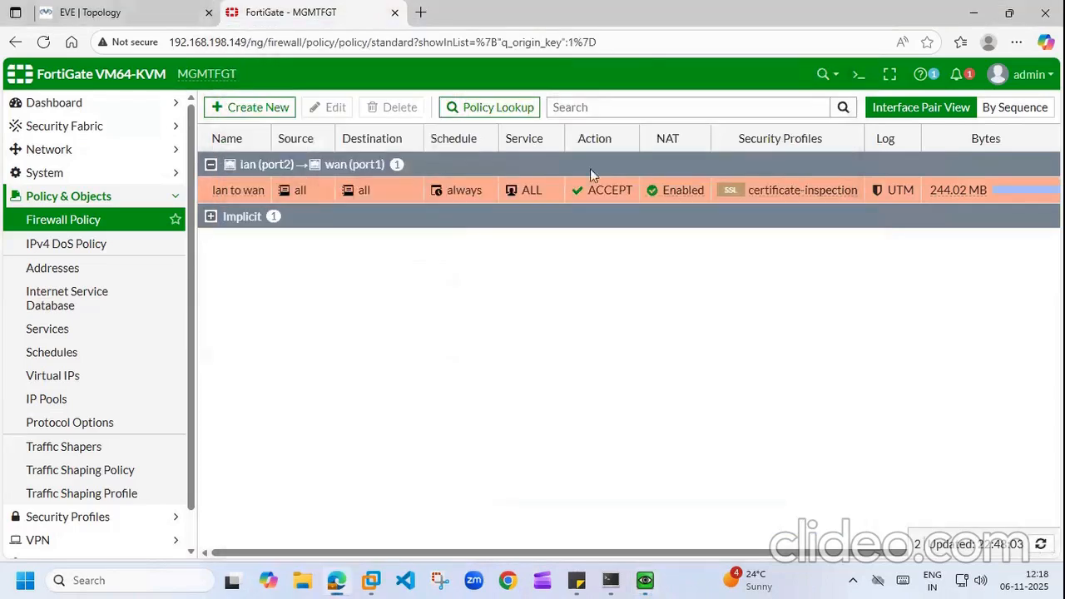
pyautogui.click(176, 195)
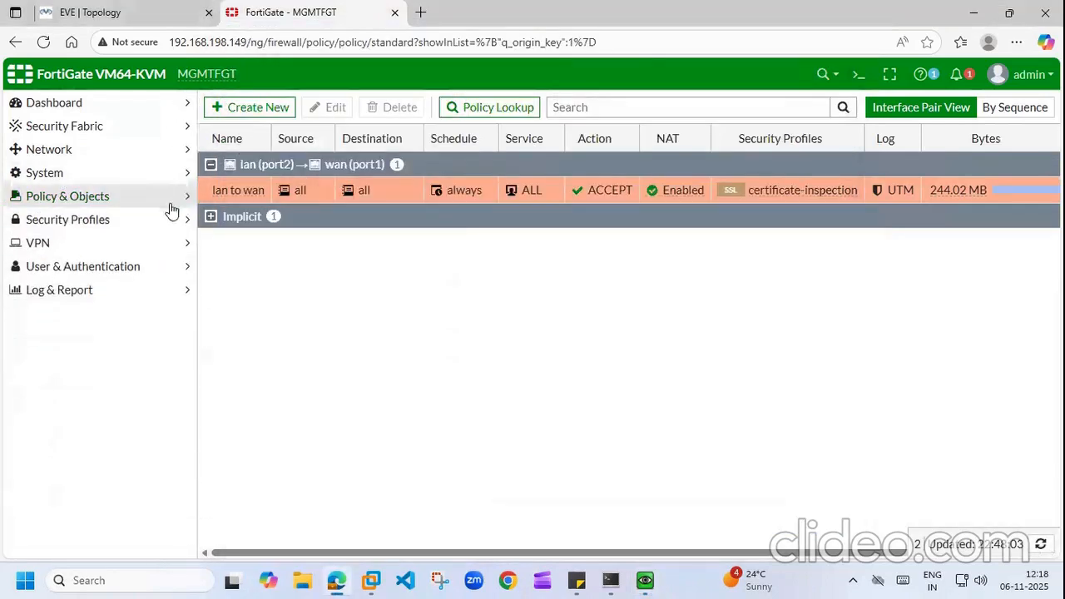
pyautogui.click(177, 219)
# Step: Remove the facebook.com and youtube.com URL entries from the facebook_youtube_block web filter and save
pyautogui.click(67, 268)
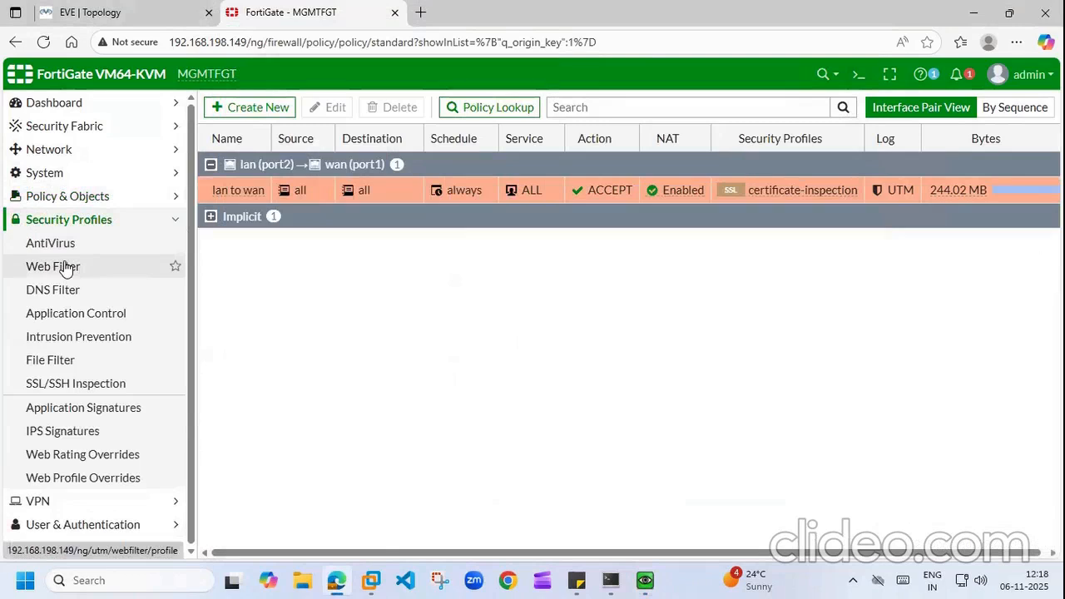
pyautogui.click(258, 196)
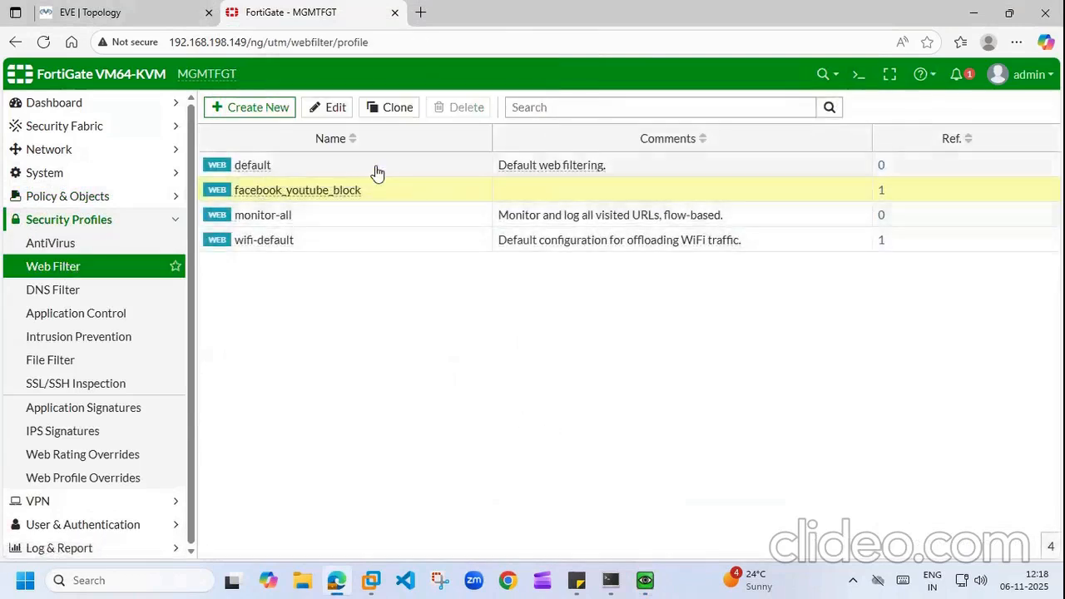
pyautogui.doubleClick(279, 190)
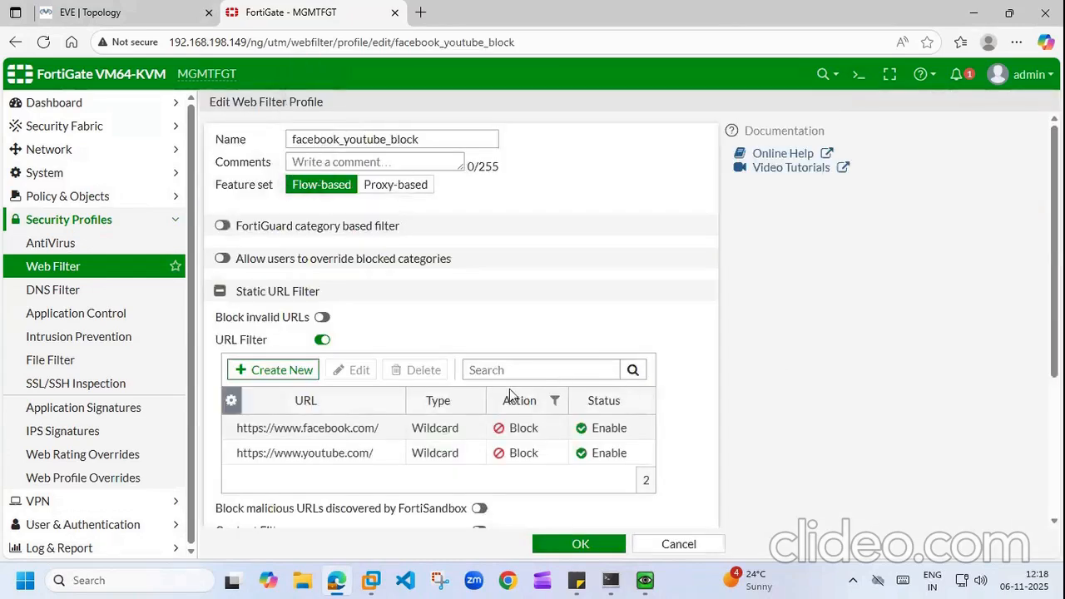
pyautogui.click(337, 427)
pyautogui.click(402, 373)
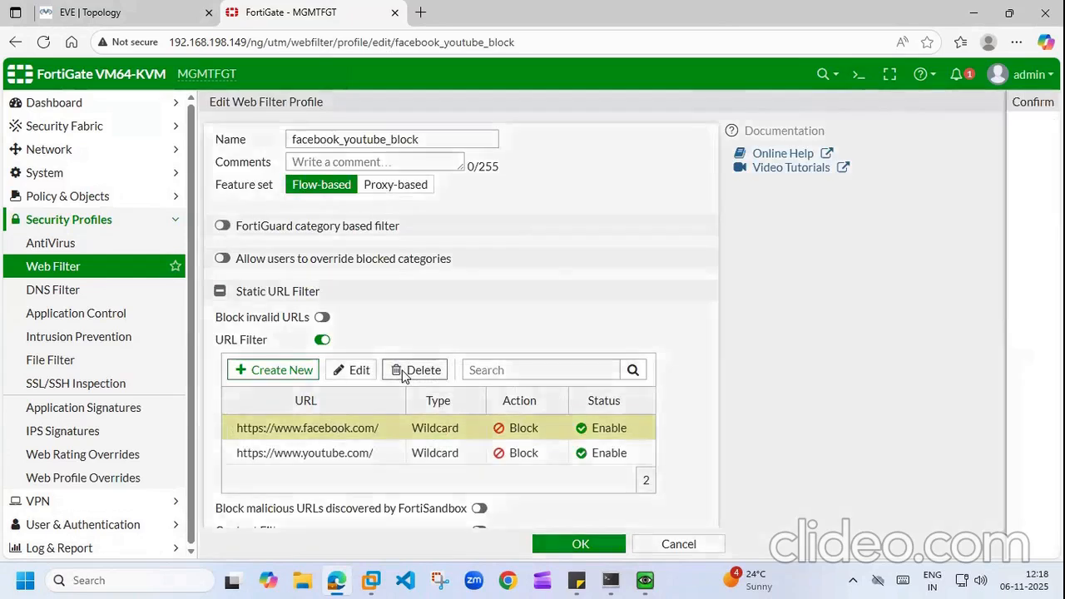
pyautogui.click(804, 194)
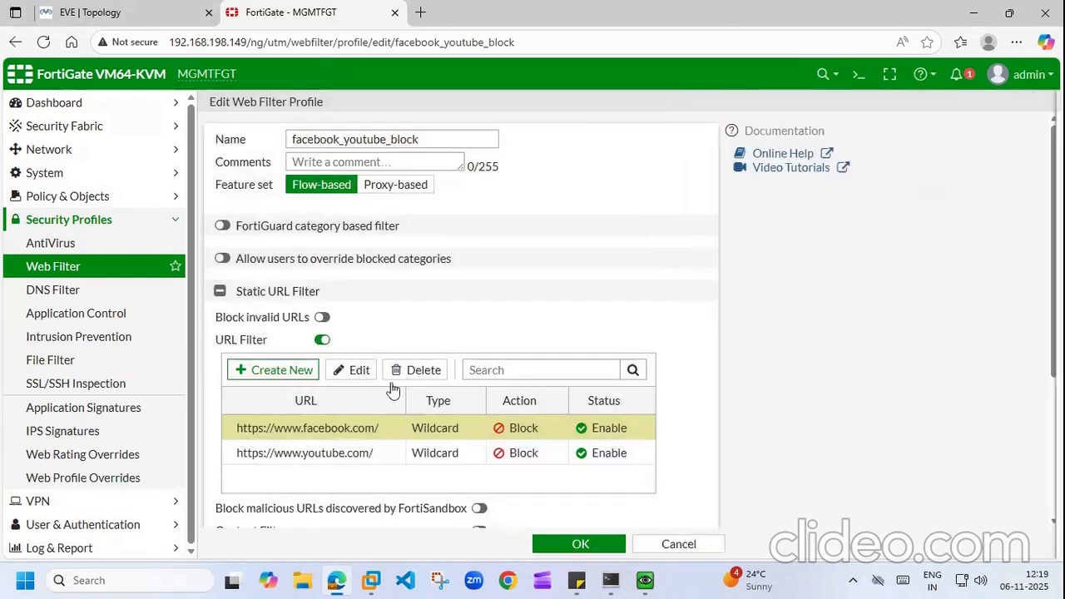
pyautogui.click(290, 428)
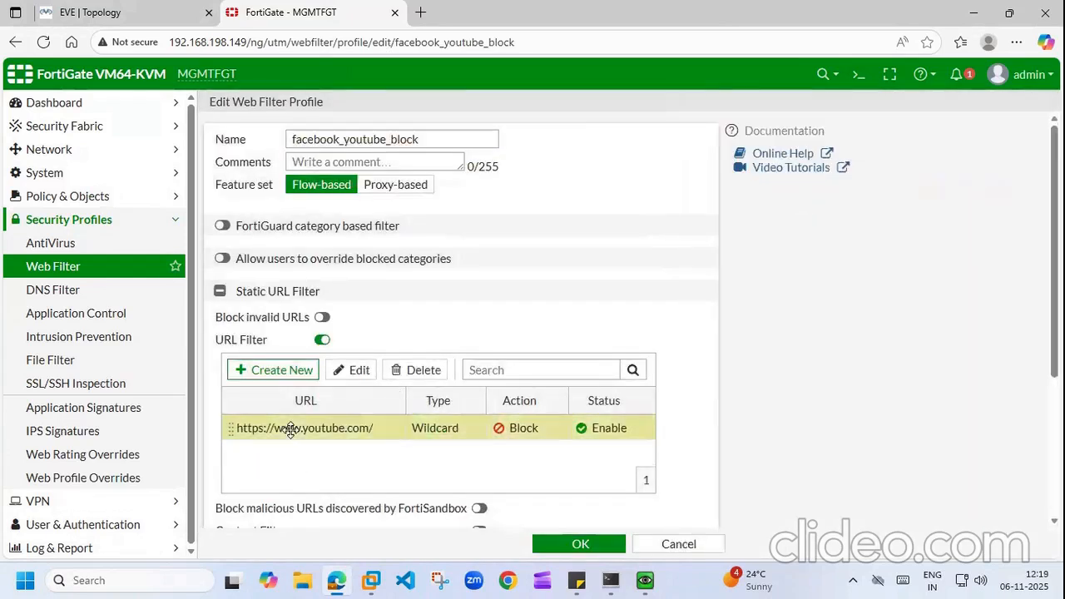
pyautogui.click(414, 370)
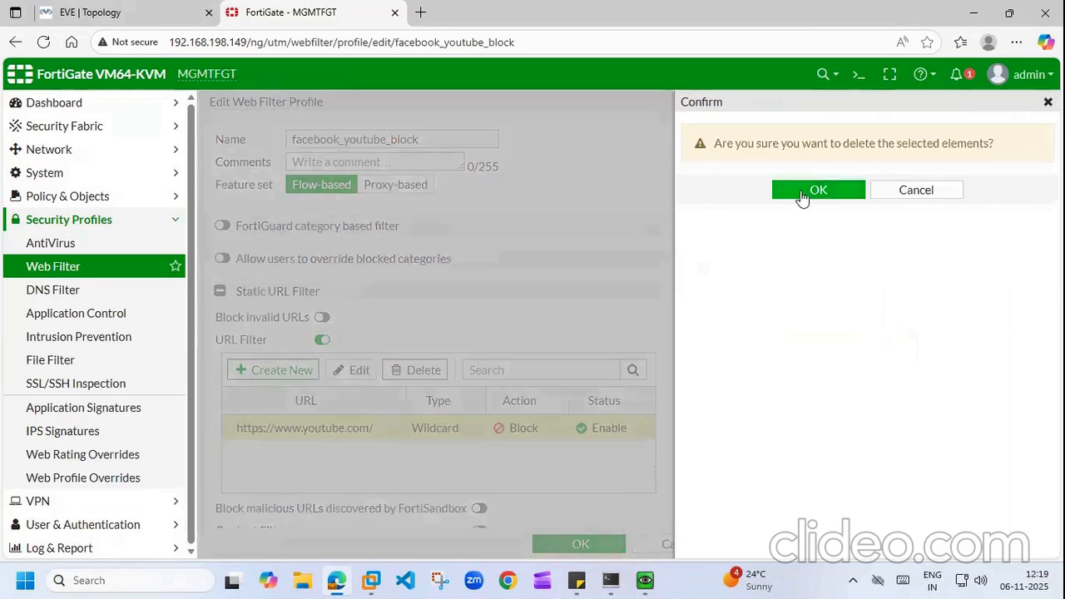
pyautogui.click(803, 194)
pyautogui.click(581, 546)
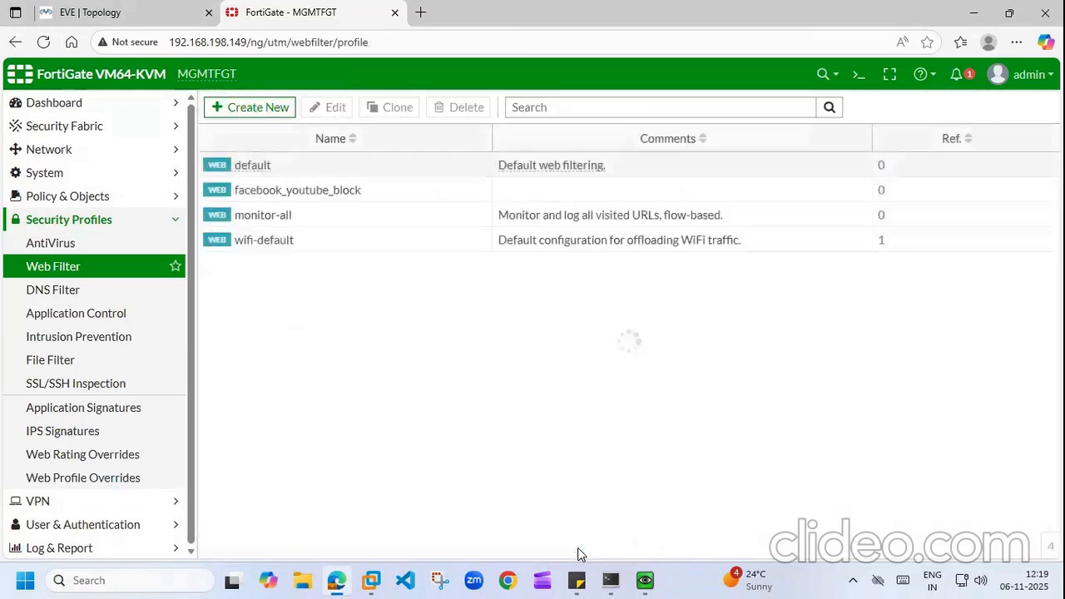
# Step: Delete the facebook_youtube_block web filter profile from the list
pyautogui.click(259, 200)
pyautogui.click(458, 108)
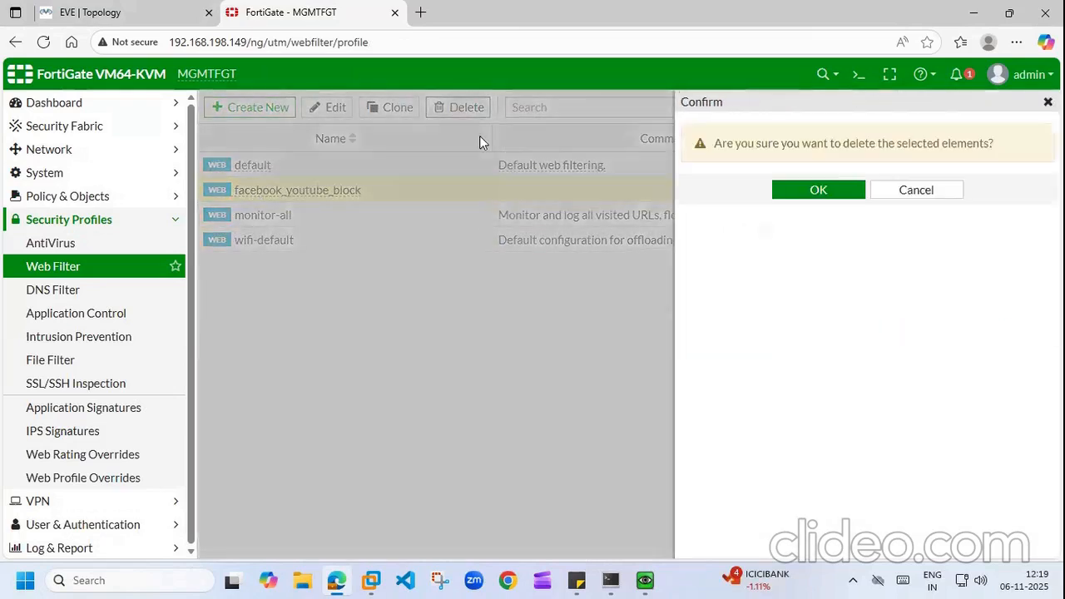
pyautogui.click(818, 191)
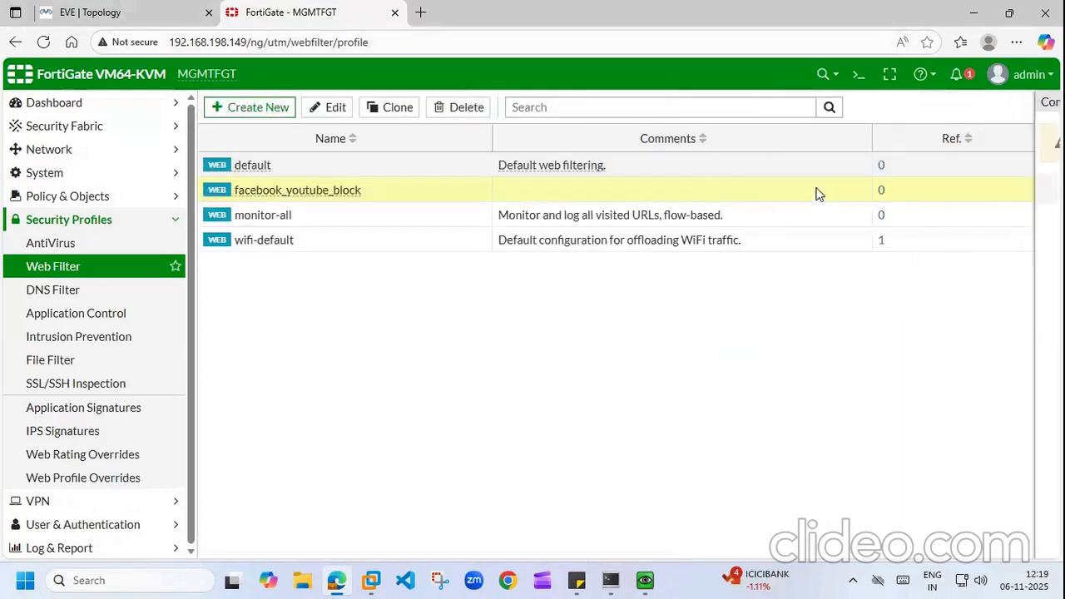
pyautogui.click(250, 109)
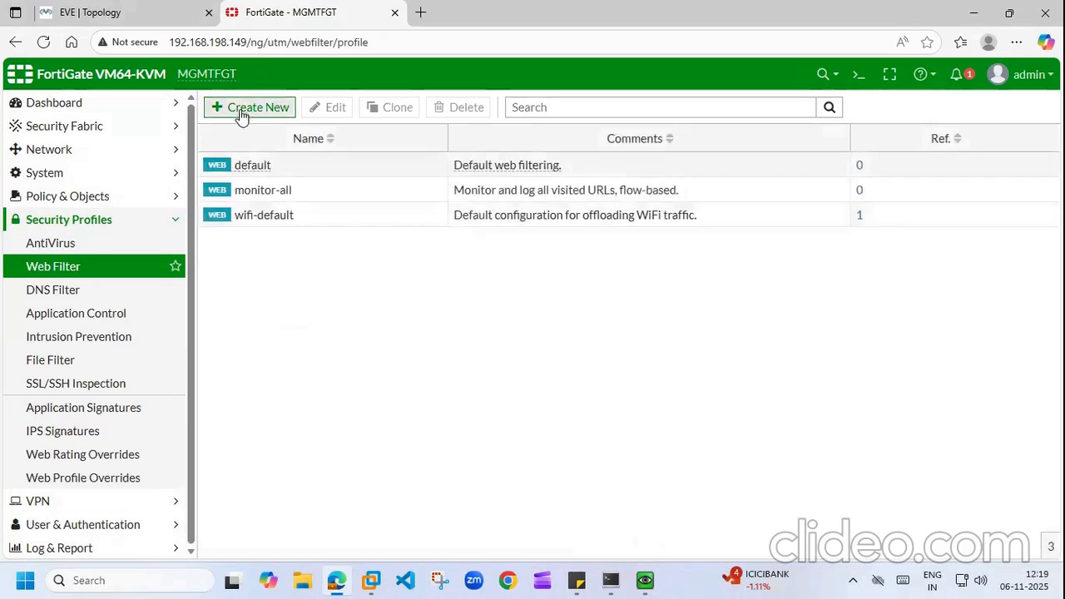
# Step: Name the new profile facebook_youtube_block, enable URL Filter, and paste the YouTube URL into a new entry
pyautogui.click(357, 139)
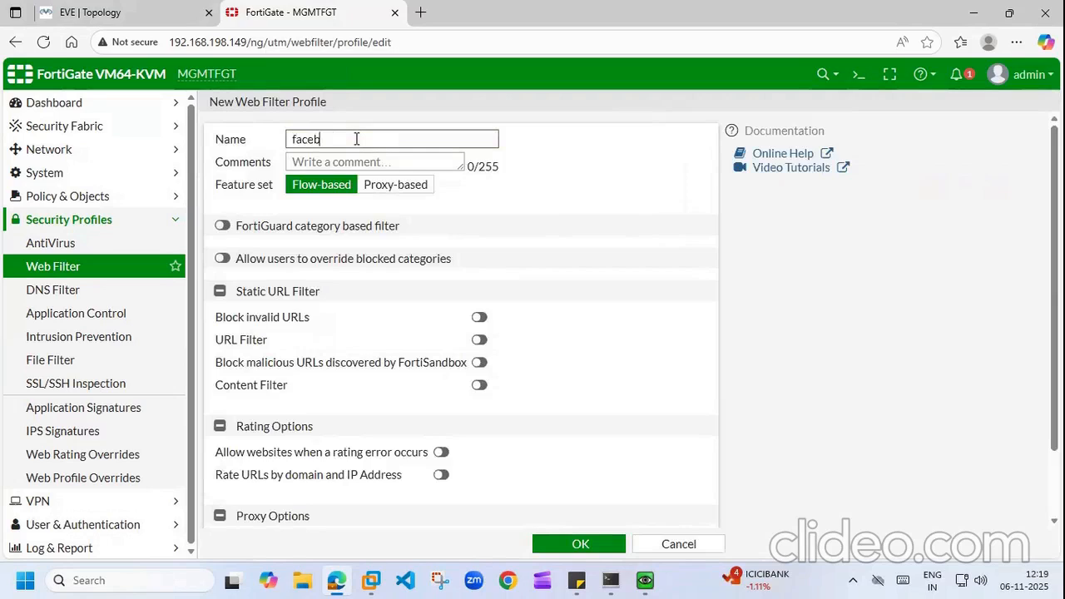
pyautogui.write('facebook_youtube_block')
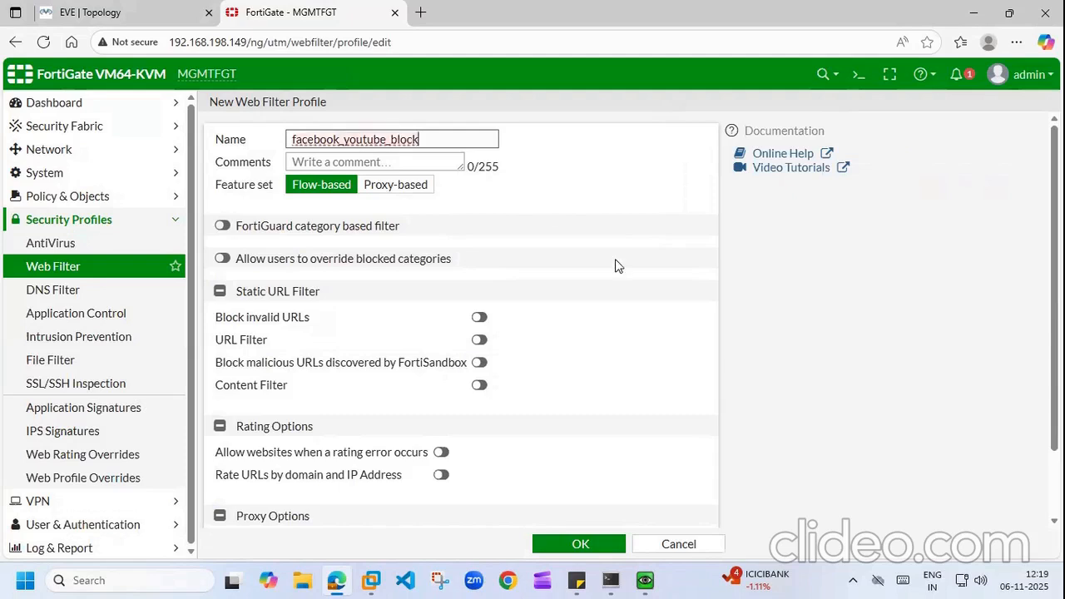
pyautogui.click(479, 340)
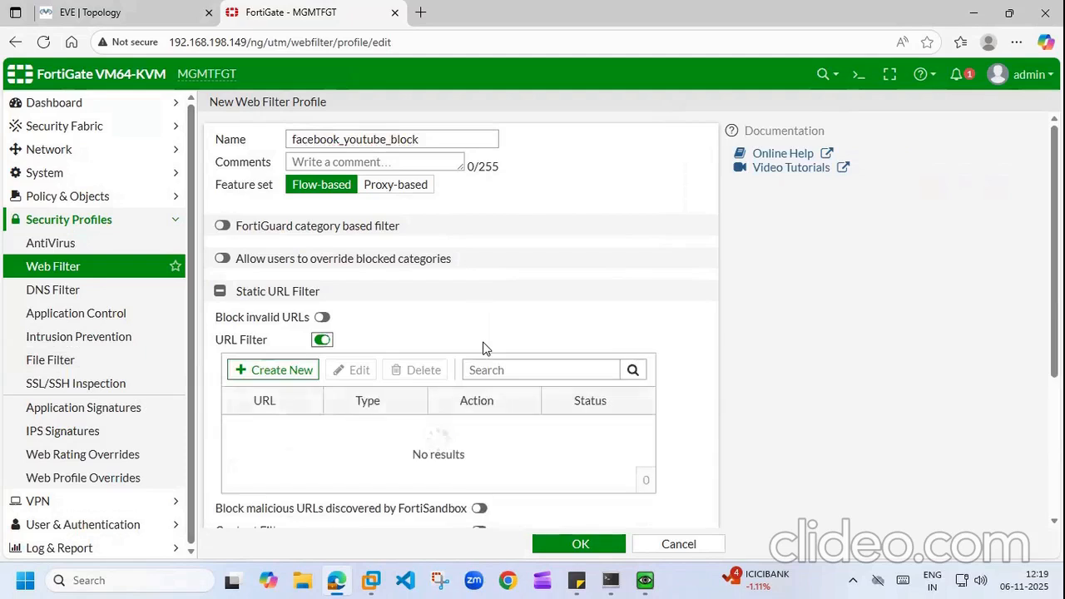
pyautogui.click(246, 375)
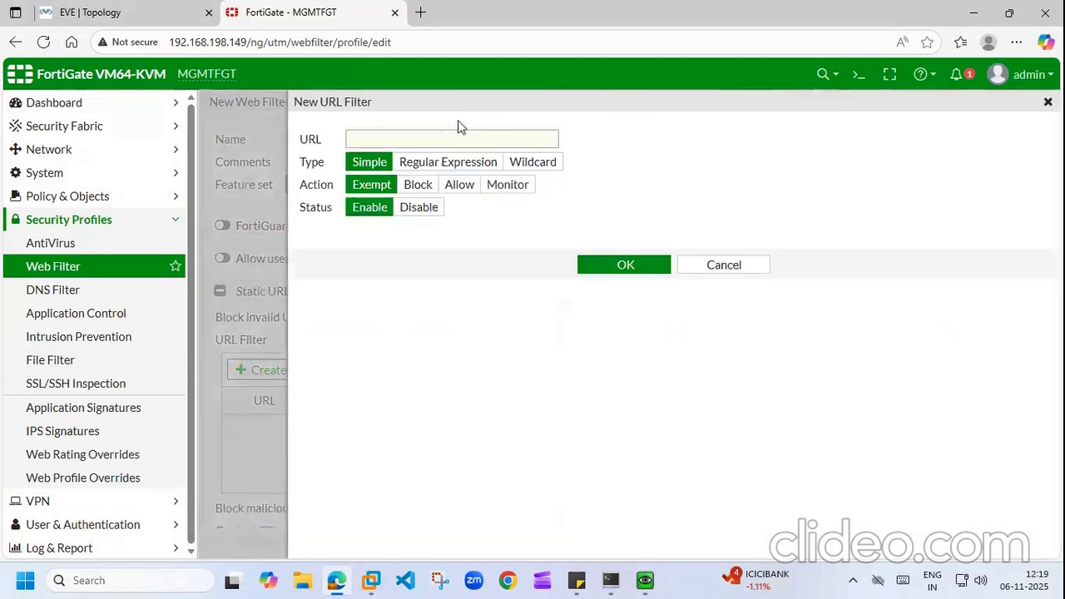
pyautogui.rightClick(419, 135)
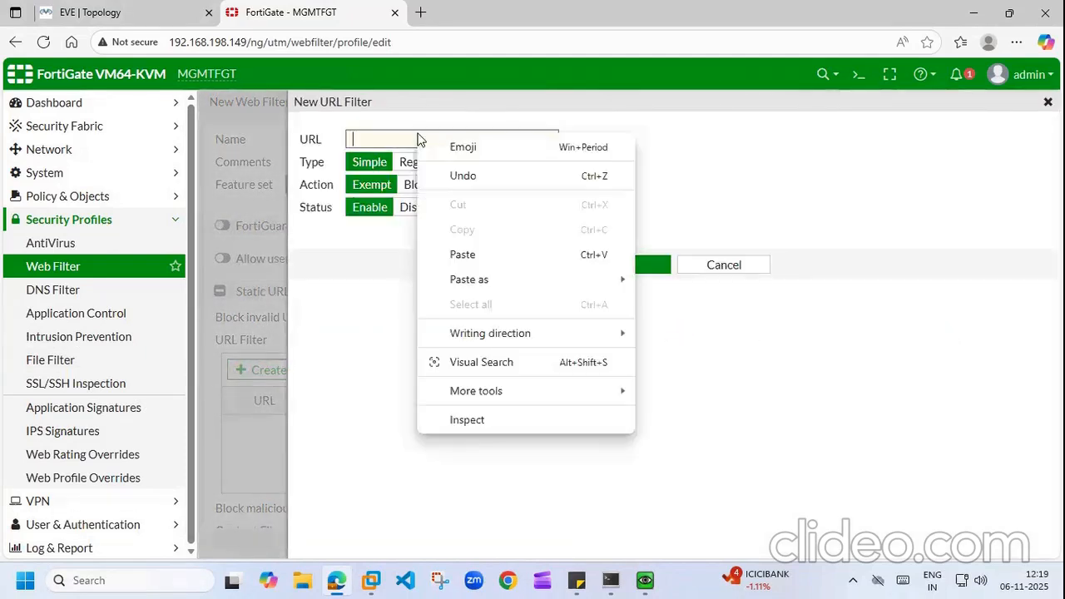
pyautogui.click(463, 255)
# Step: Load facebook.com in a browser tab and copy its full URL
pyautogui.click(424, 12)
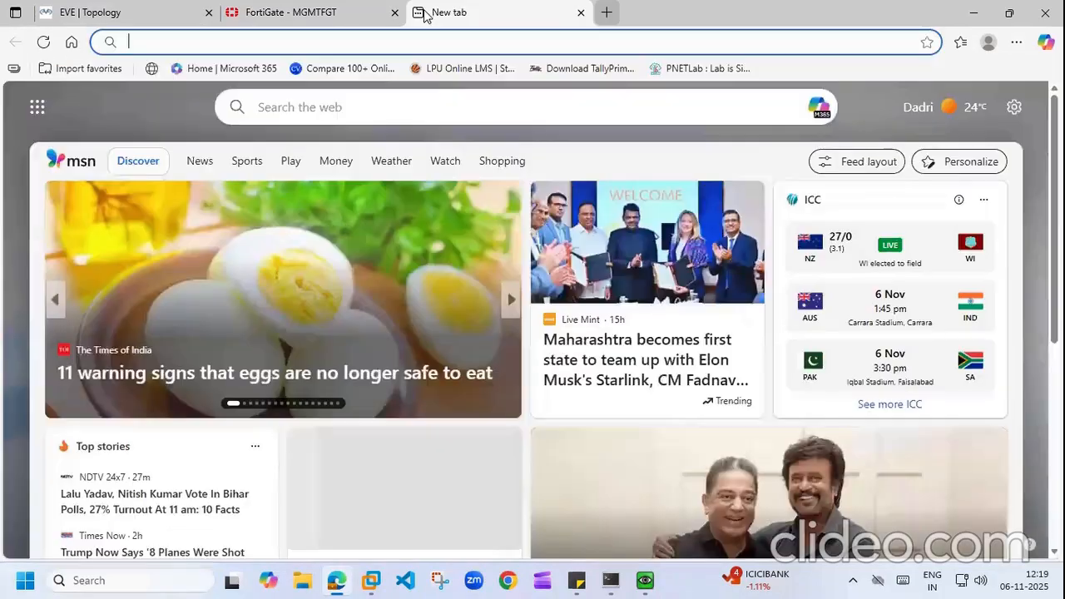
pyautogui.click(382, 34)
pyautogui.write('face')
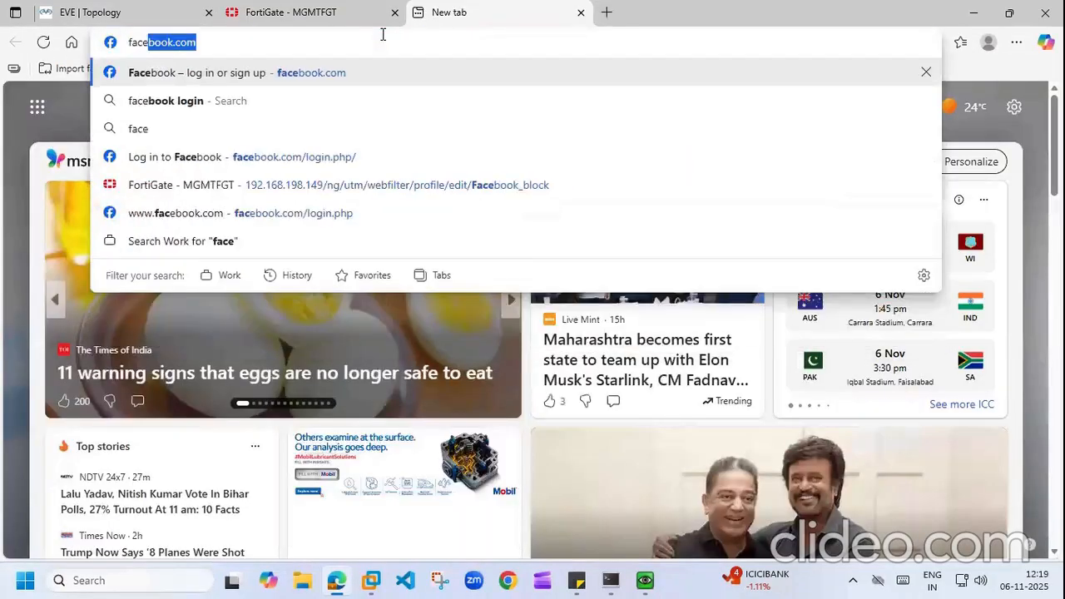
pyautogui.write('book.com')
pyautogui.press('Return')
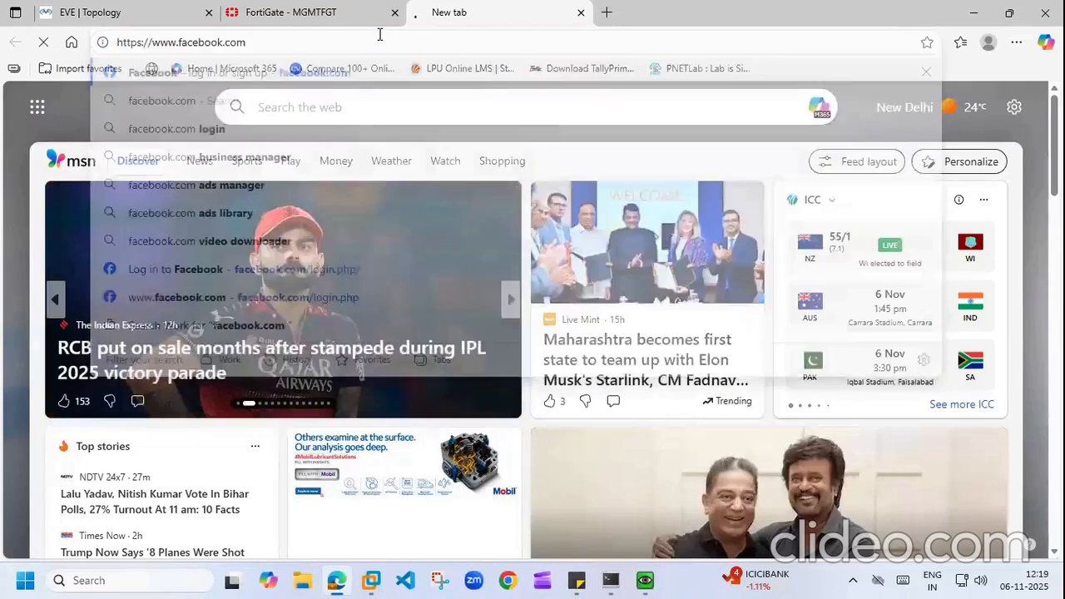
pyautogui.moveTo(250, 41); pyautogui.dragTo(115, 45)
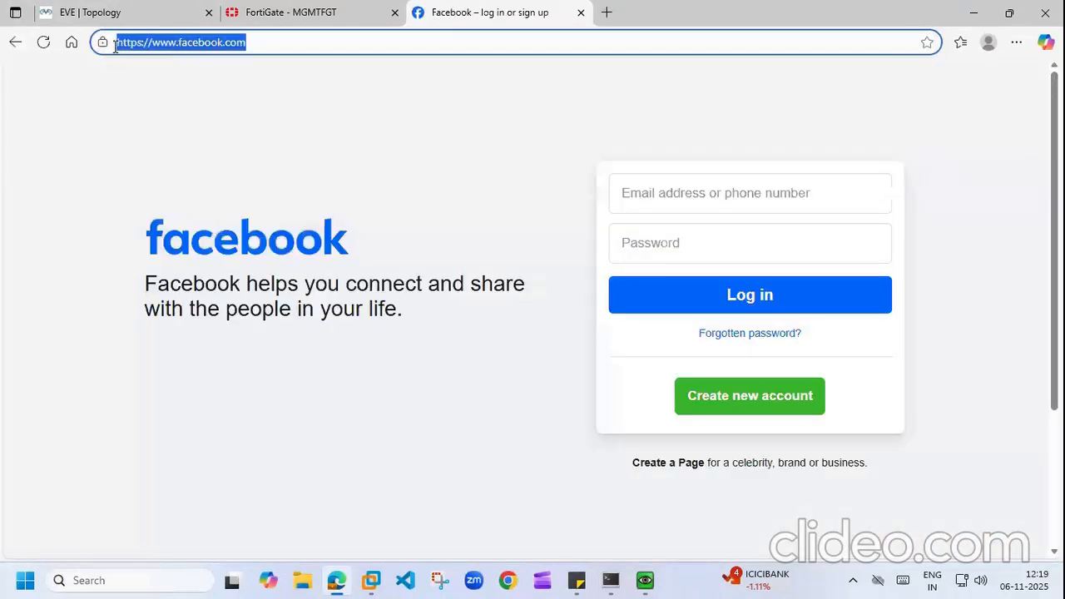
pyautogui.rightClick(115, 47)
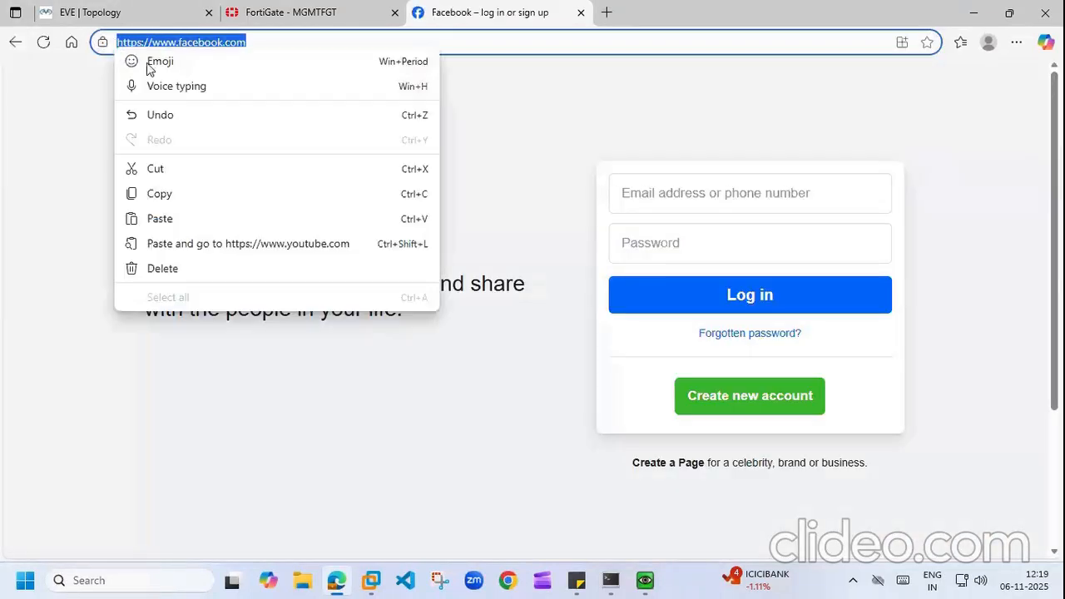
pyautogui.click(164, 200)
# Step: Save the YouTube URL entry as Wildcard type with Block action
pyautogui.click(290, 12)
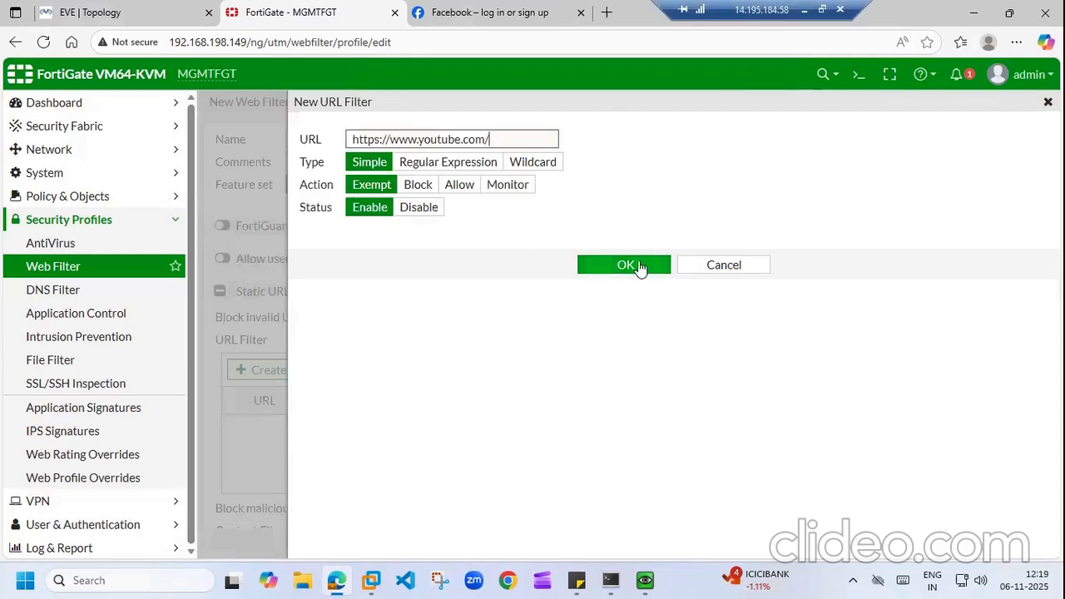
pyautogui.click(529, 164)
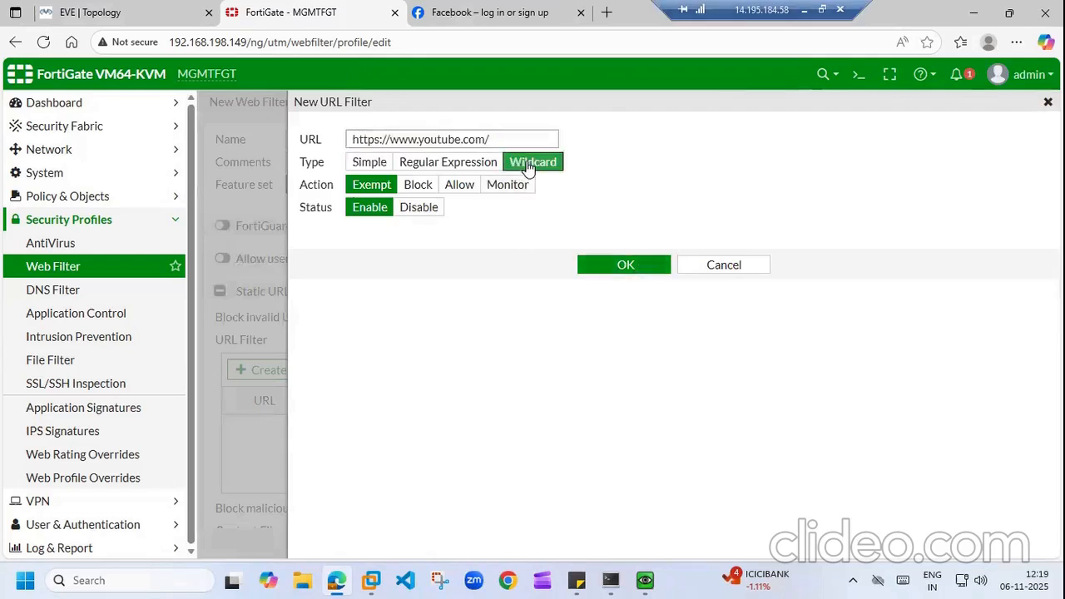
pyautogui.click(419, 187)
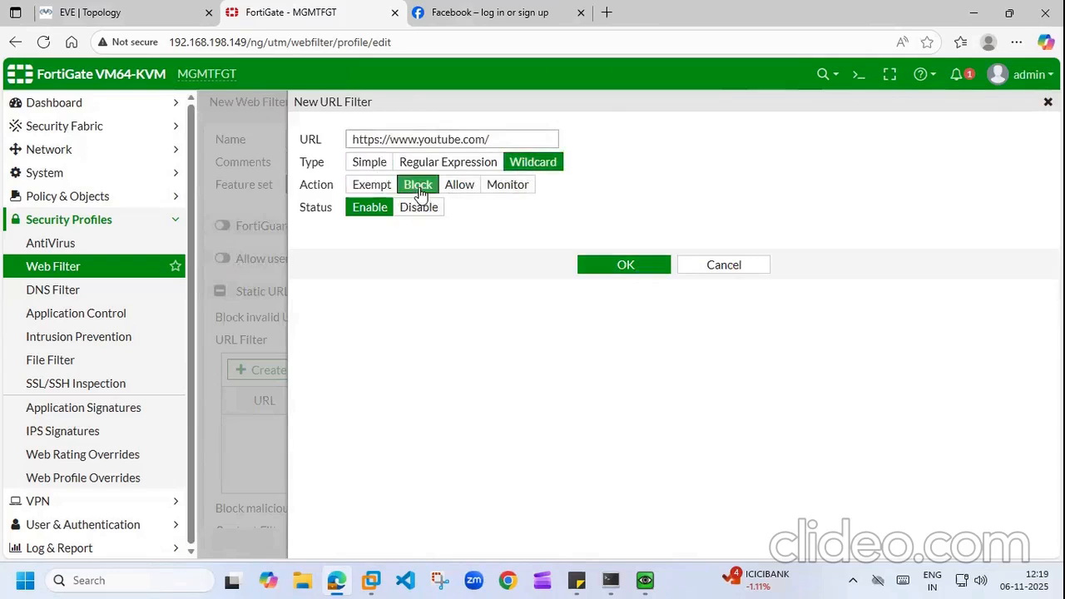
pyautogui.click(626, 265)
# Step: Add the Facebook URL as a Wildcard Block entry and save the profile
pyautogui.click(261, 377)
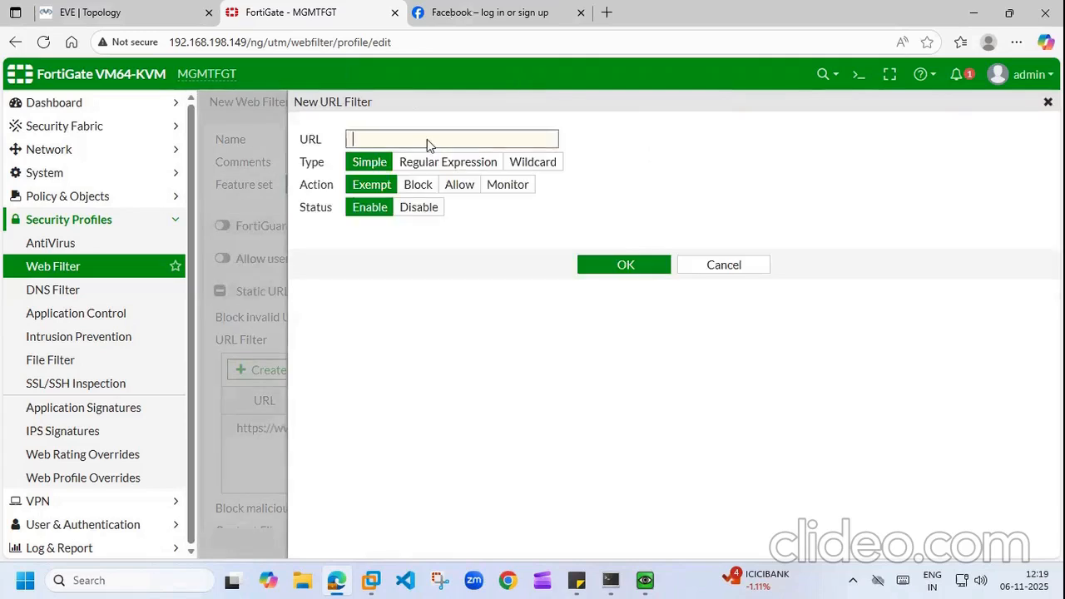
pyautogui.rightClick(428, 140)
pyautogui.click(464, 263)
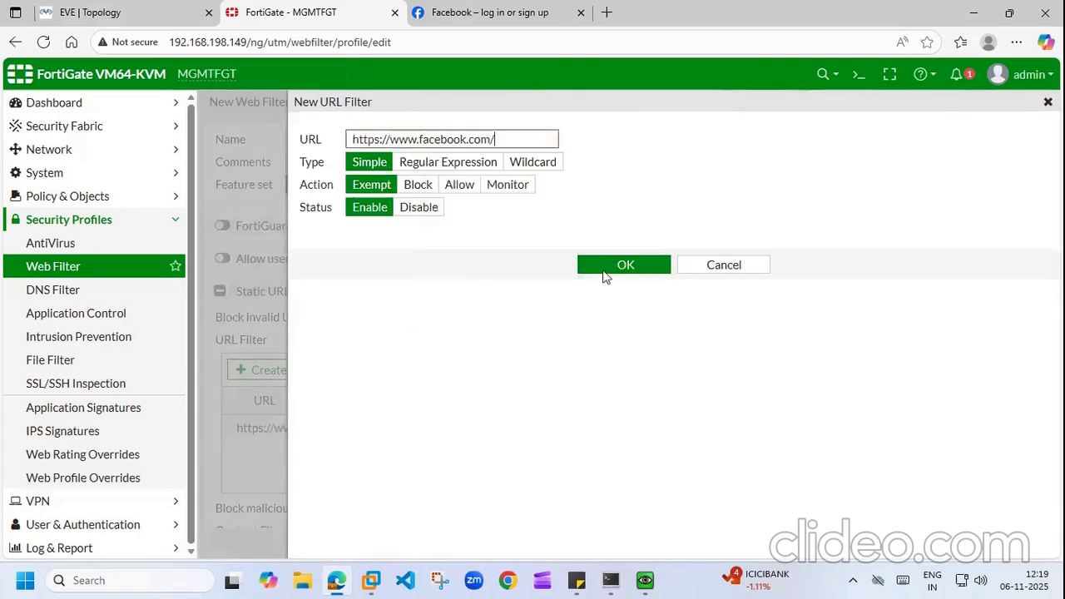
pyautogui.click(521, 164)
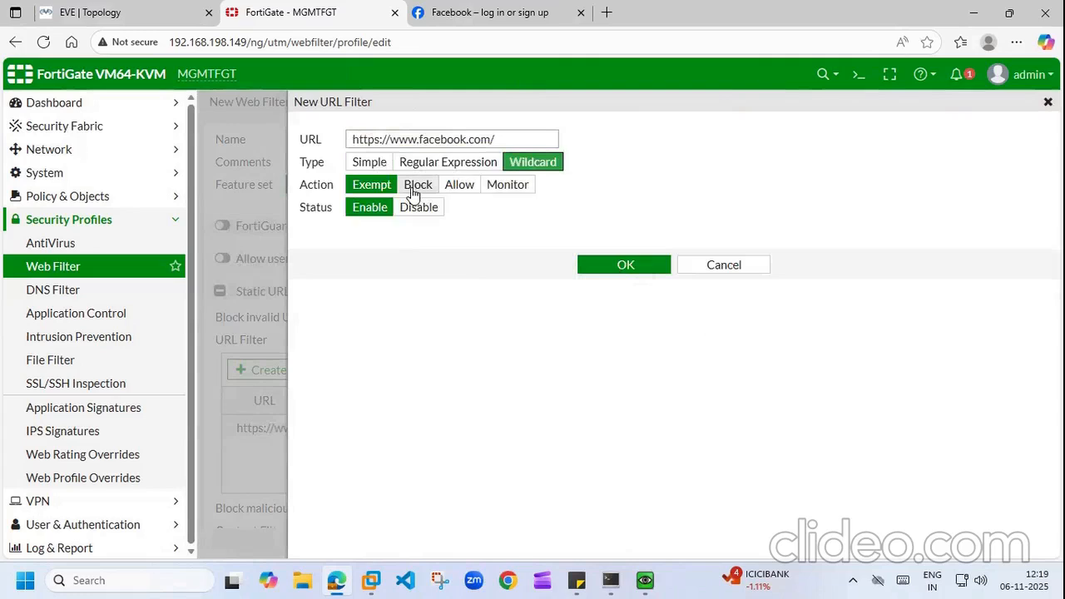
pyautogui.click(414, 186)
pyautogui.click(625, 264)
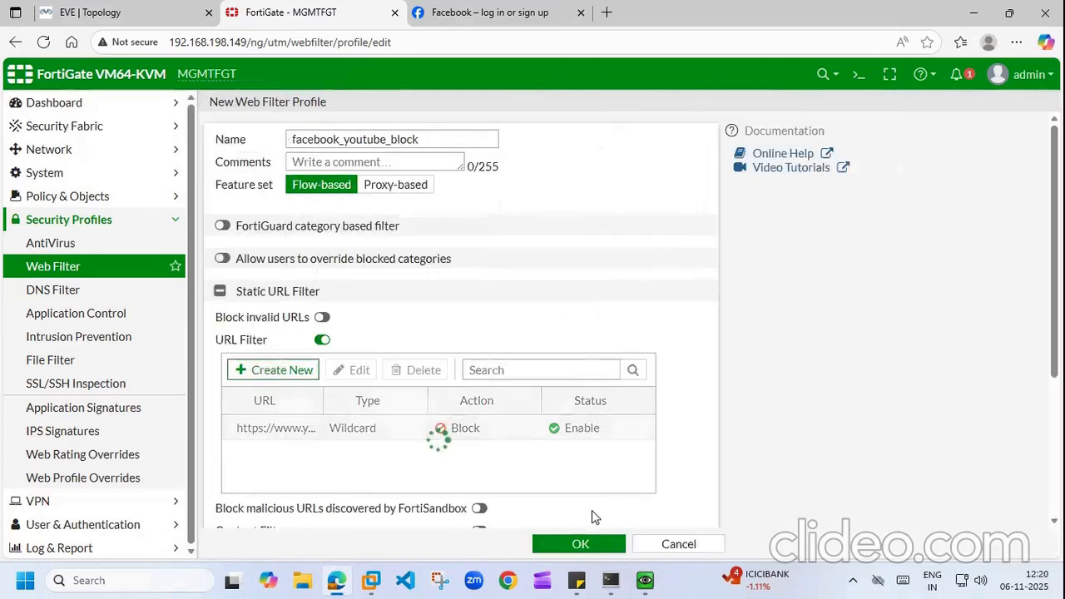
pyautogui.click(580, 544)
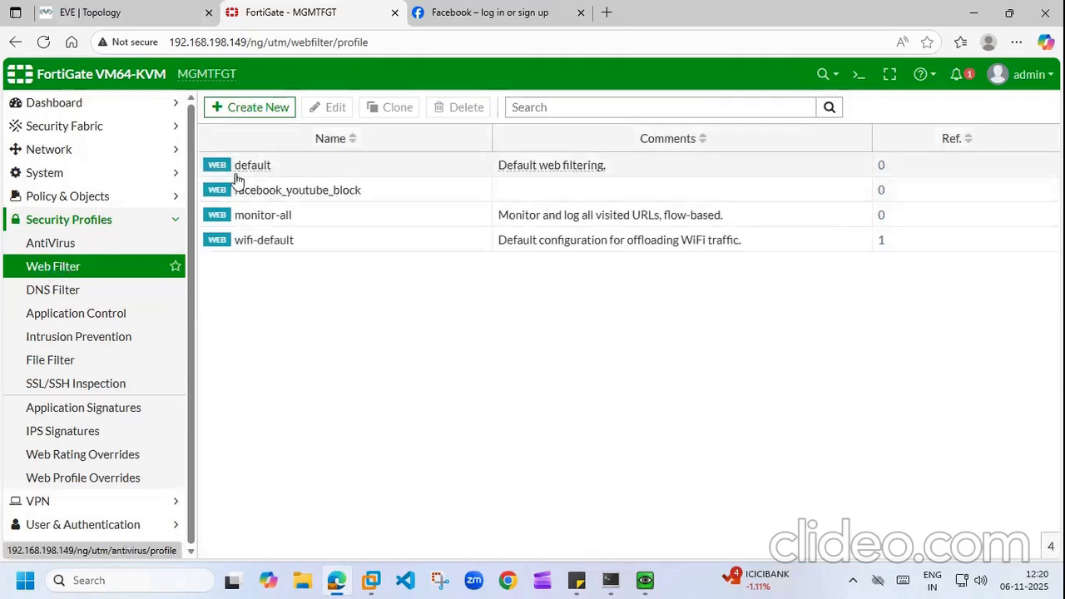
# Step: Delete the old facebook_youtube_block profile from the Application Control list
pyautogui.click(73, 319)
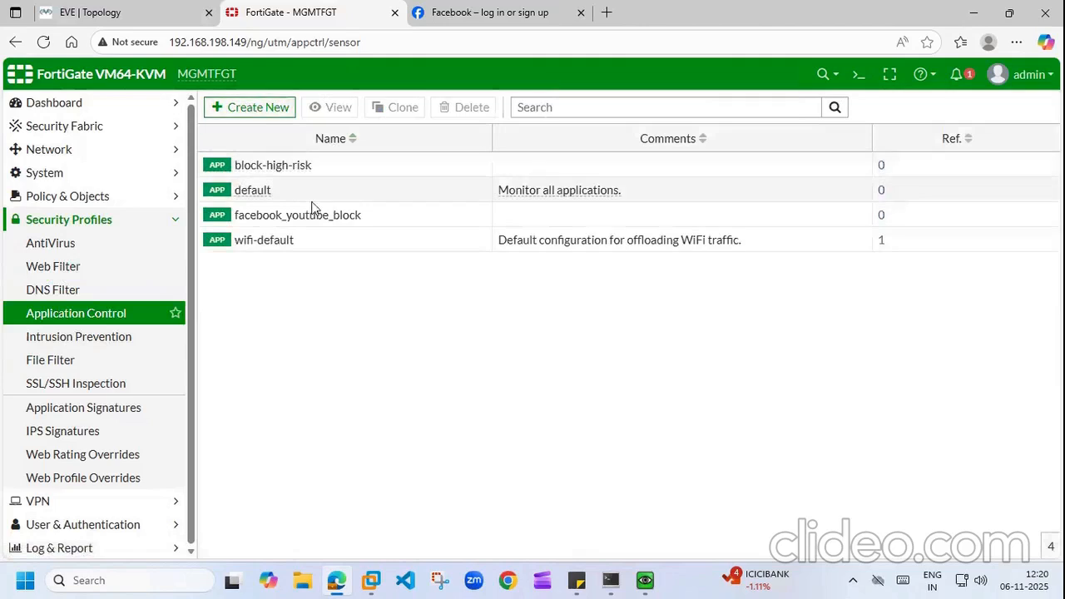
pyautogui.click(303, 217)
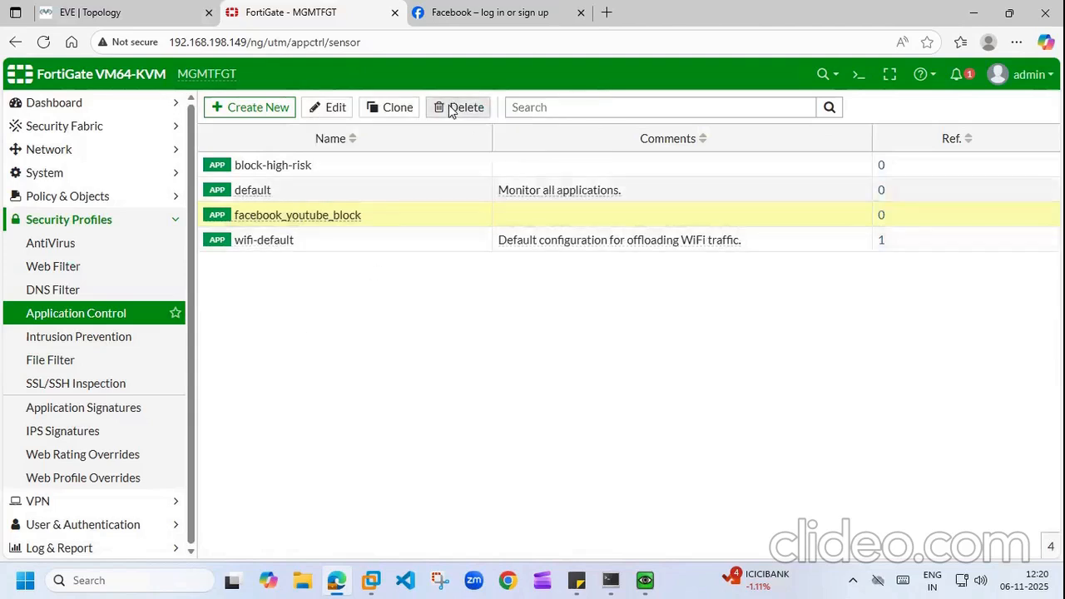
pyautogui.click(459, 107)
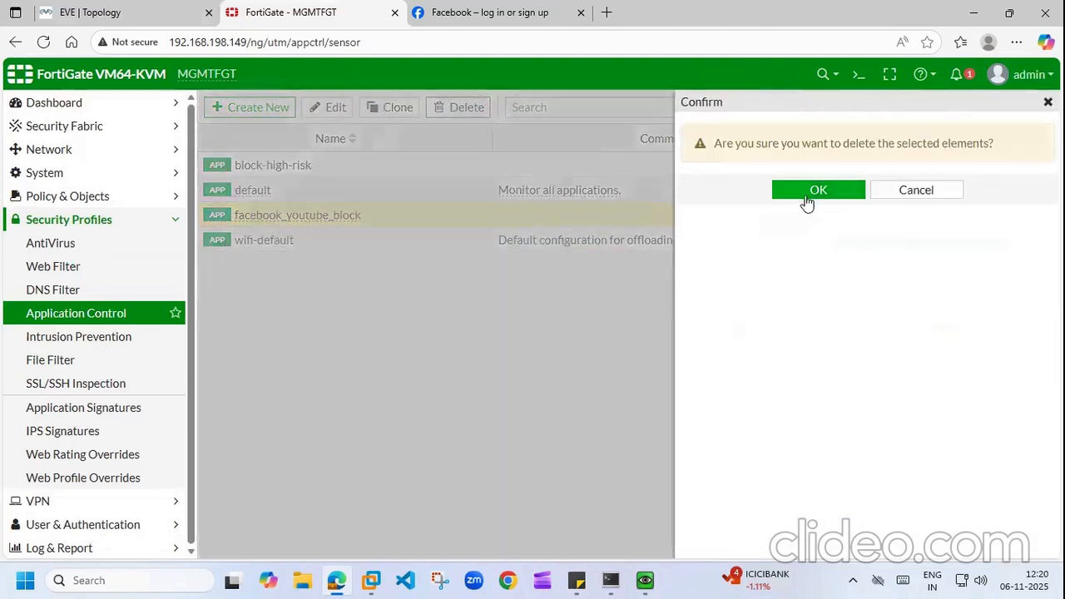
pyautogui.click(812, 192)
pyautogui.click(240, 104)
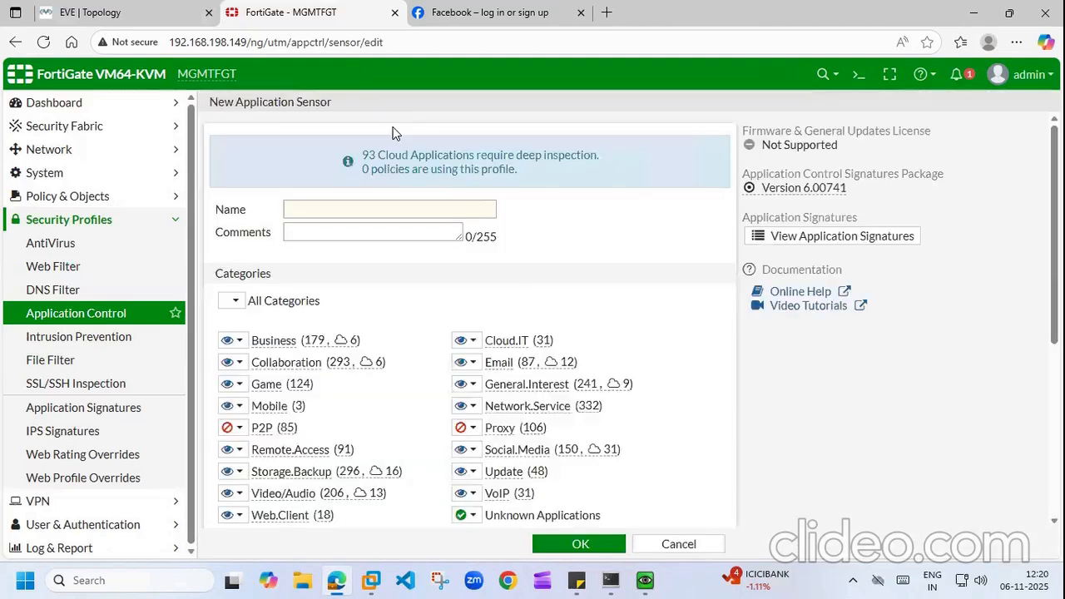
# Step: Name the new application sensor facebook_youtube_block, keeping Business on Monitor after briefly trying Allow
pyautogui.click(358, 206)
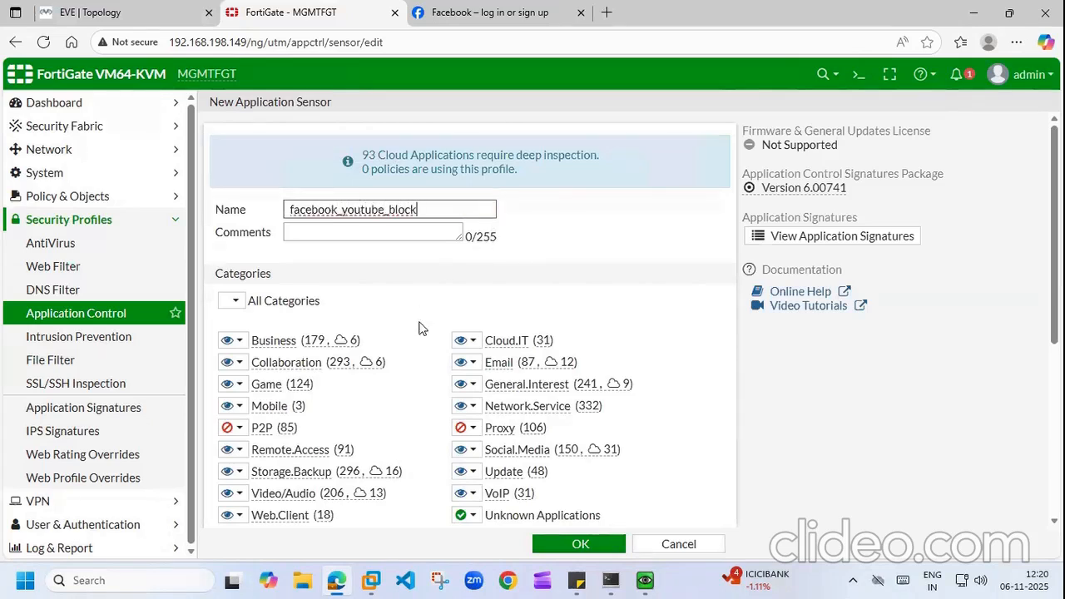
pyautogui.scroll(-2, 466, 333)
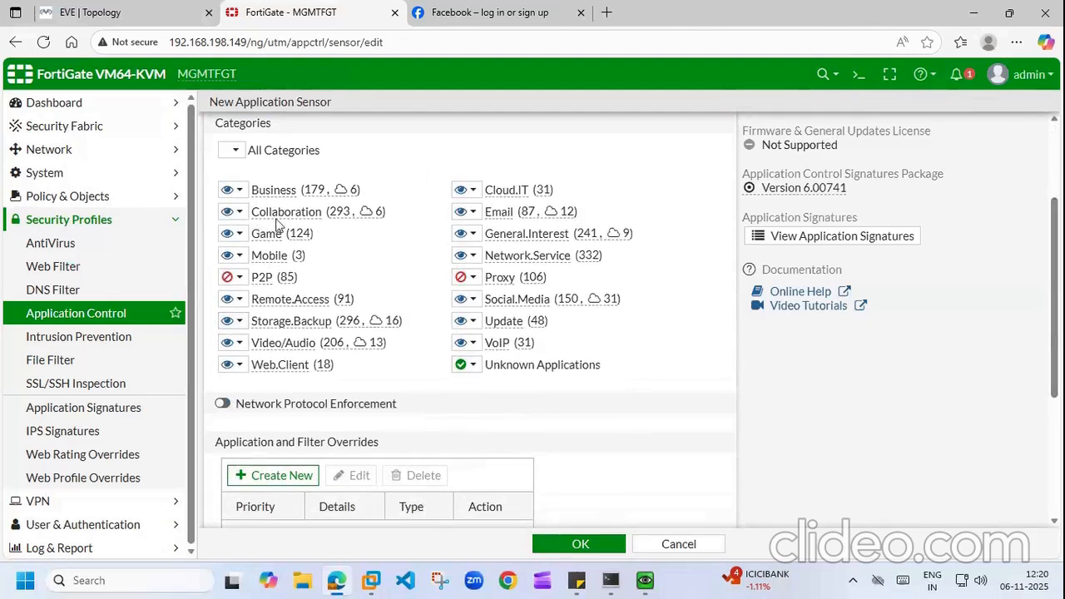
pyautogui.click(239, 190)
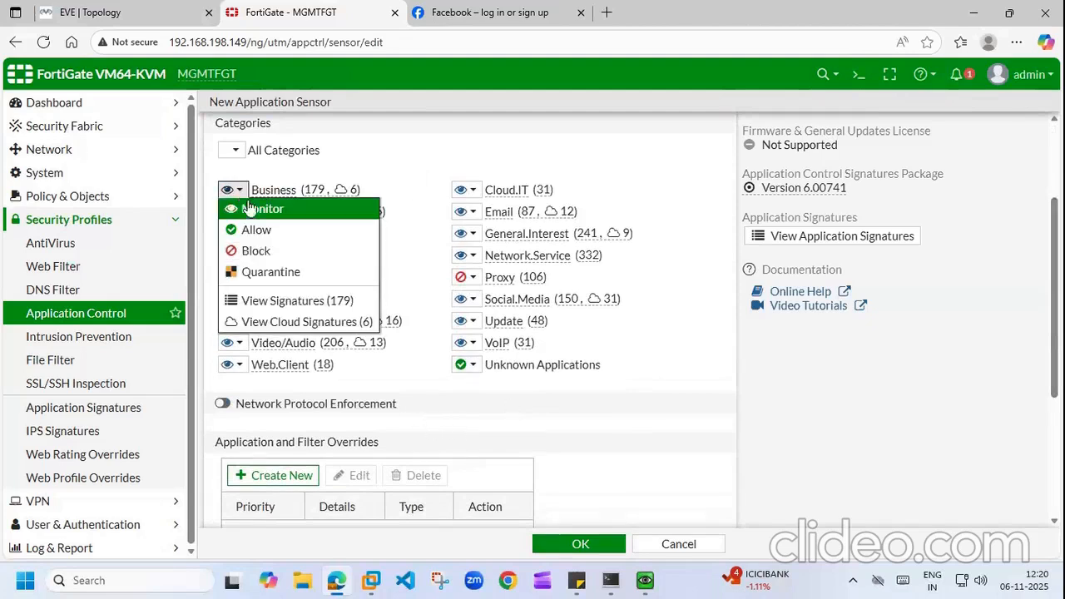
pyautogui.click(266, 231)
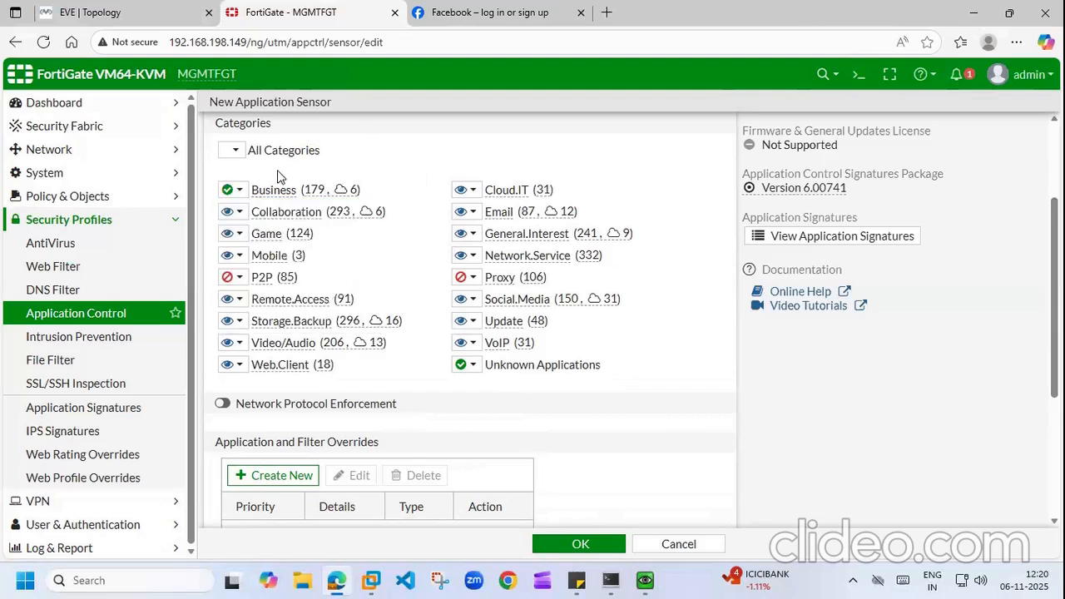
pyautogui.click(241, 193)
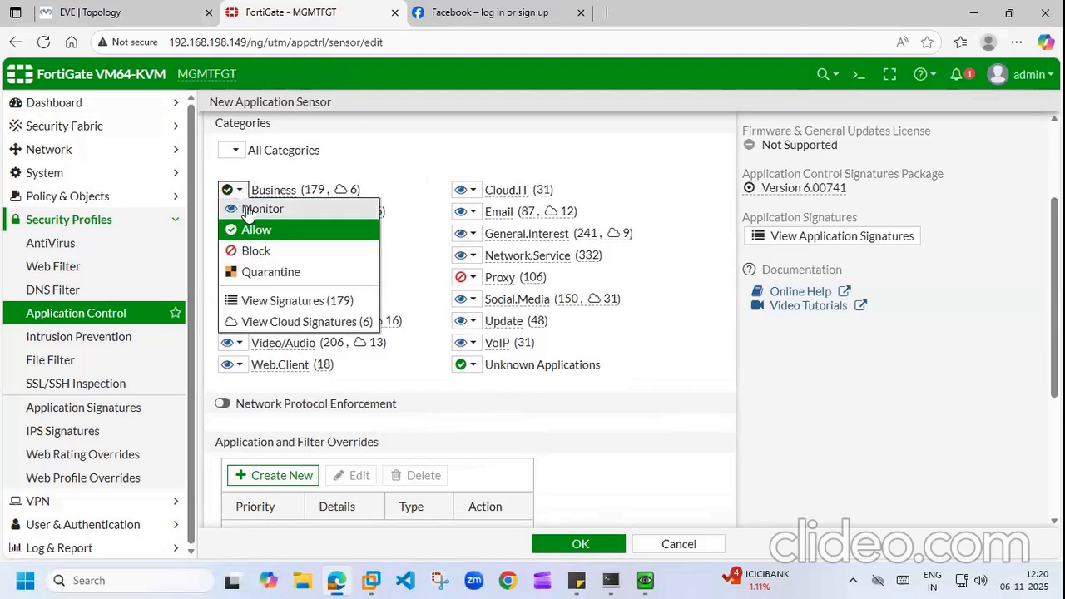
pyautogui.click(247, 211)
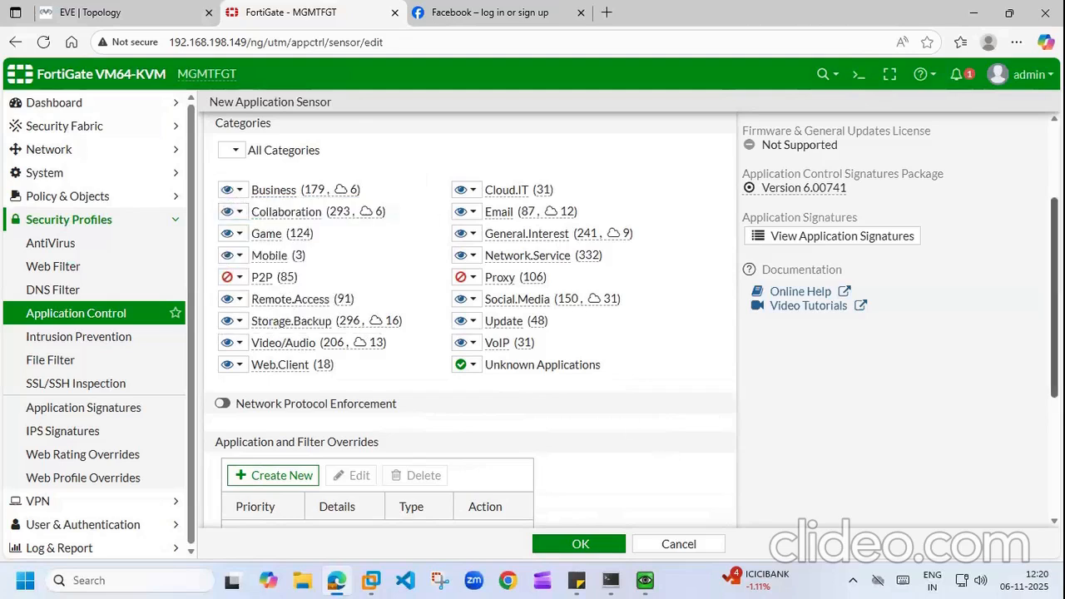
pyautogui.scroll(-3, 237, 354)
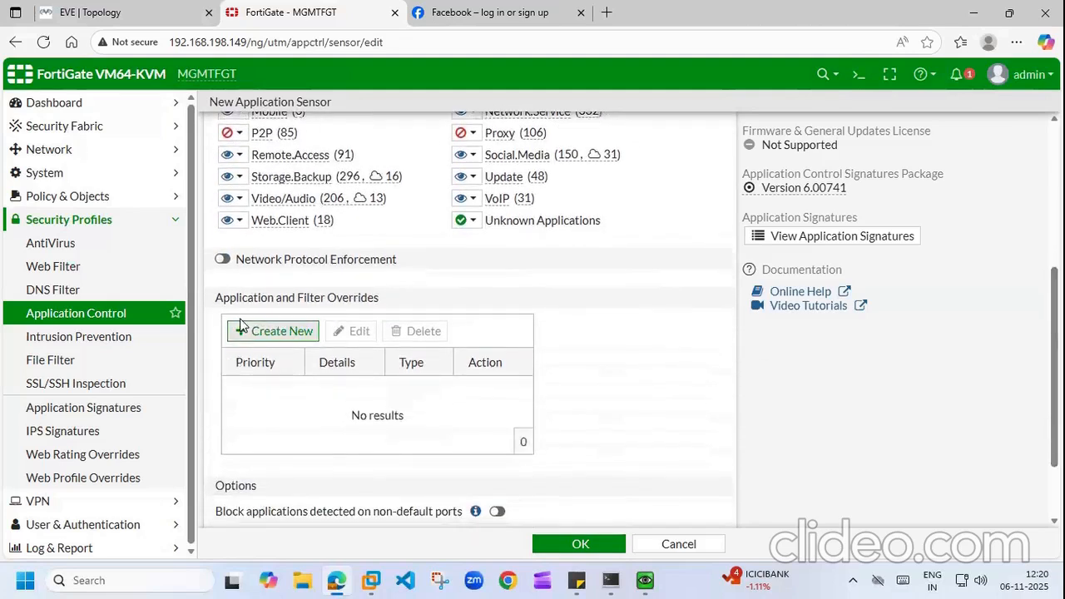
pyautogui.click(242, 333)
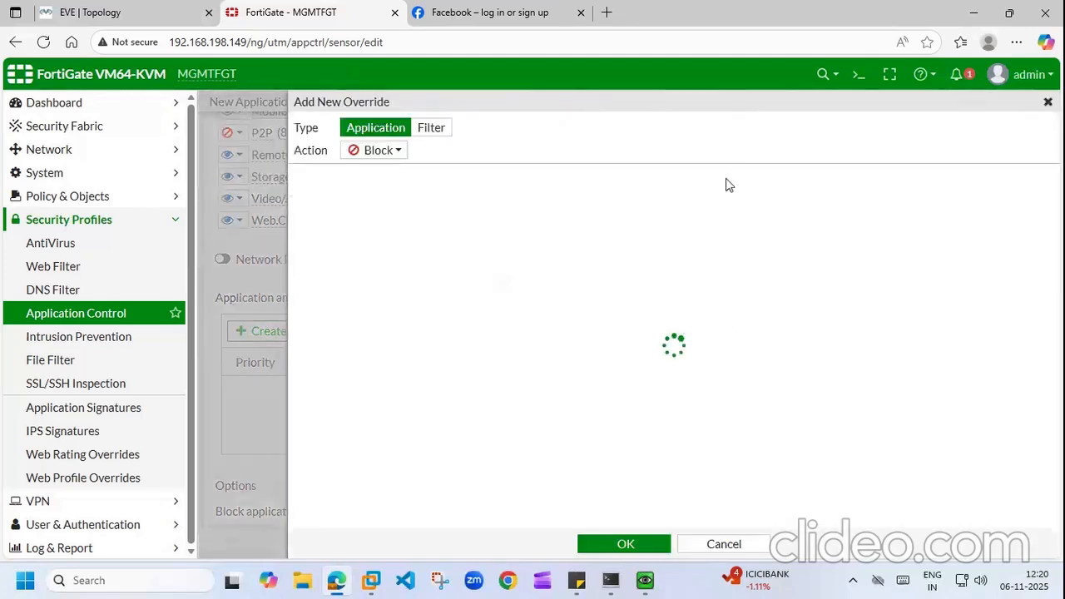
# Step: Search for and select the Facebook application signature for the block override
pyautogui.click(464, 173)
pyautogui.write('fce')
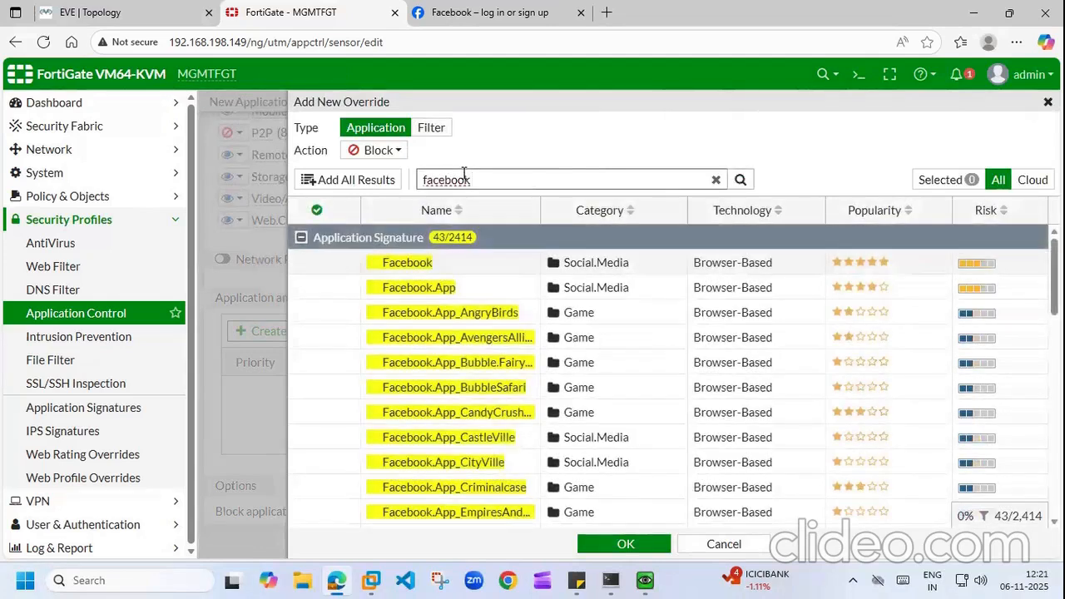
pyautogui.click(399, 266)
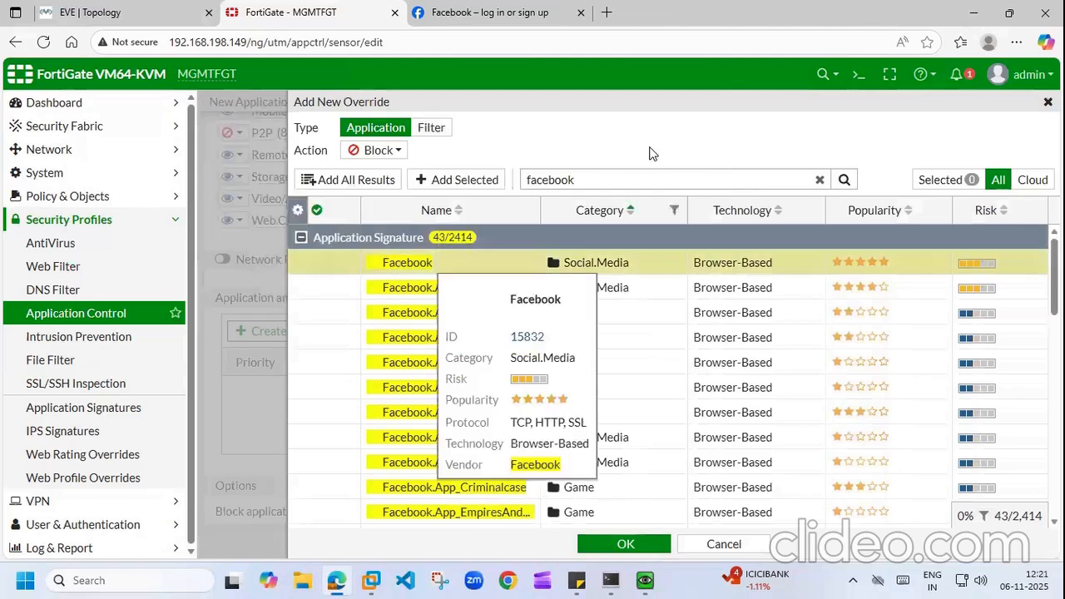
pyautogui.click(457, 180)
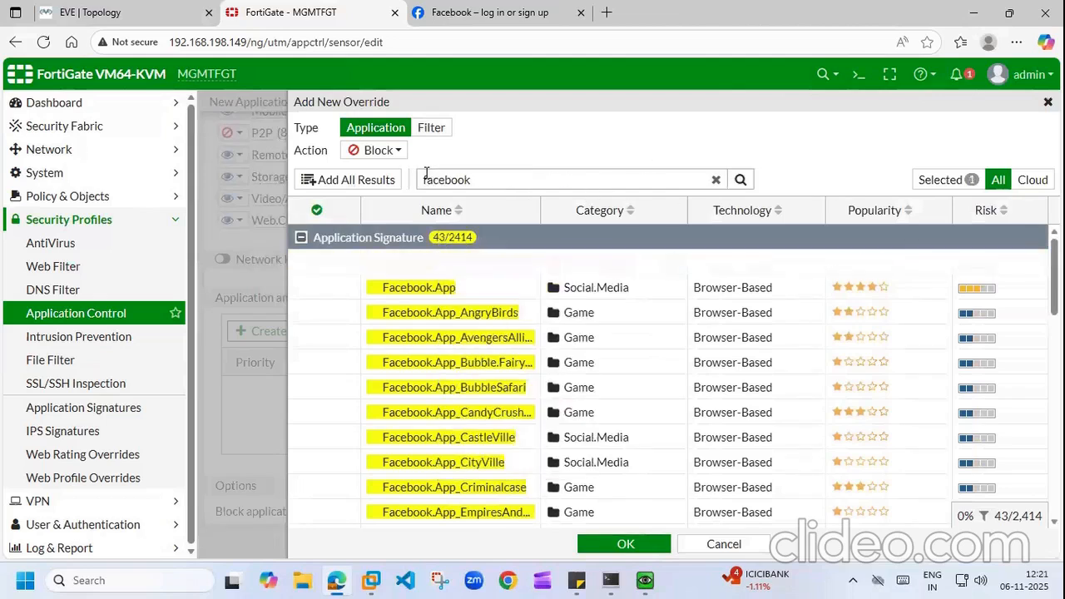
# Step: Add YouTube to the override and save the facebook_youtube_block application sensor
pyautogui.click(517, 177)
pyautogui.press('BackSpace')
pyautogui.press('BackSpace')
pyautogui.press('BackSpace')
pyautogui.press('BackSpace')
pyautogui.press('BackSpace')
pyautogui.press('BackSpace')
pyautogui.press('BackSpace')
pyautogui.write('youtube')
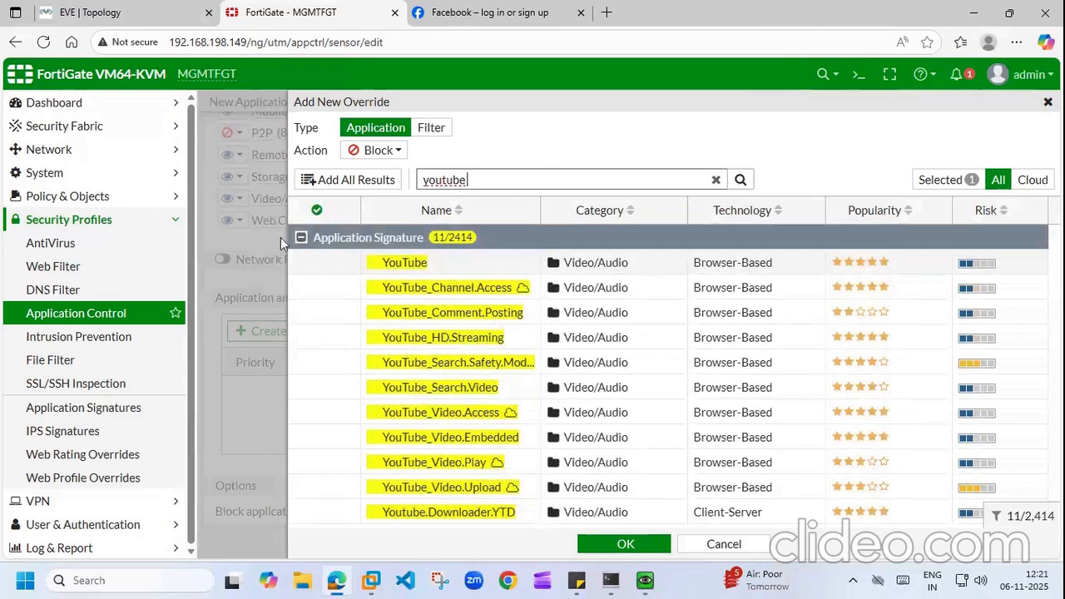
pyautogui.click(344, 262)
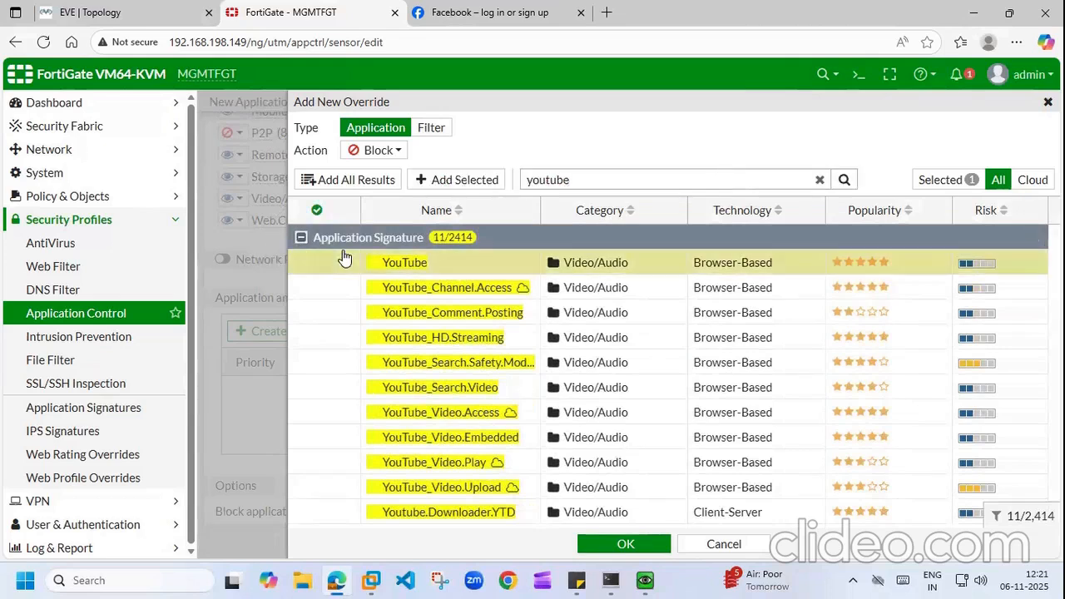
pyautogui.click(433, 183)
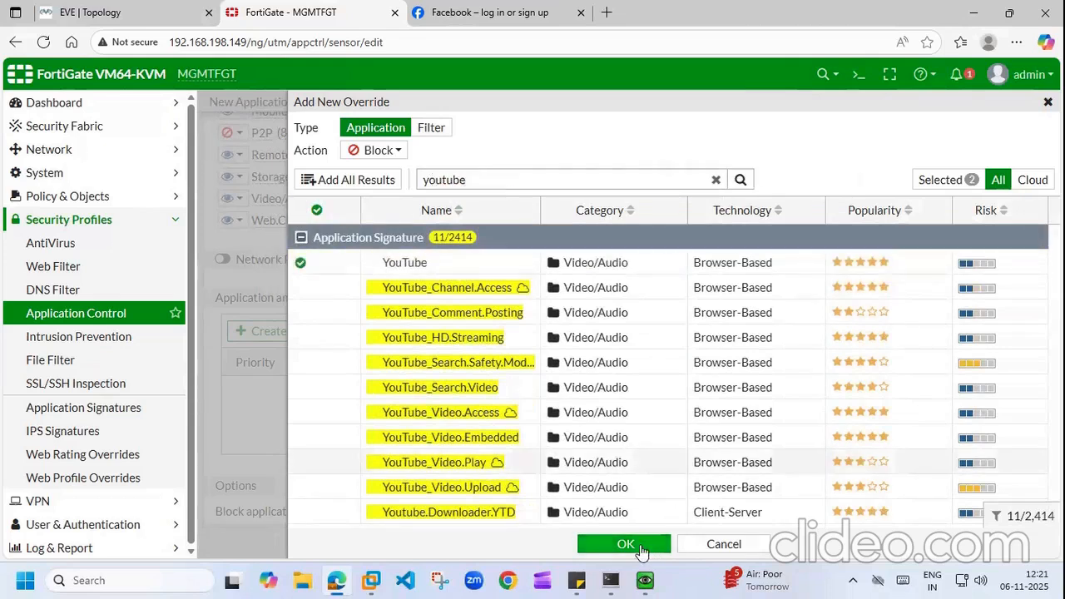
pyautogui.click(640, 545)
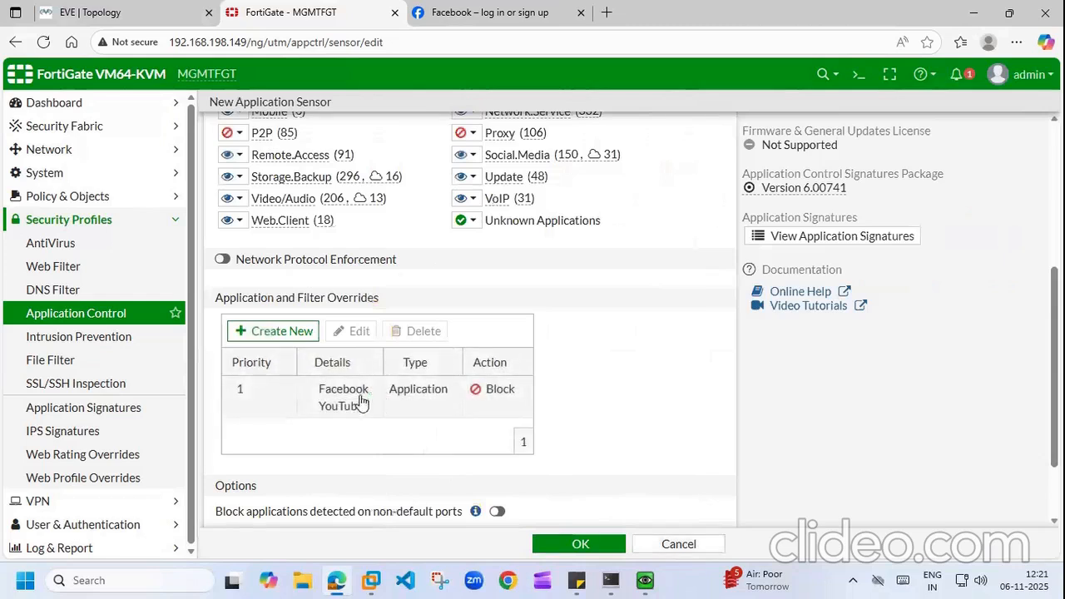
pyautogui.click(590, 549)
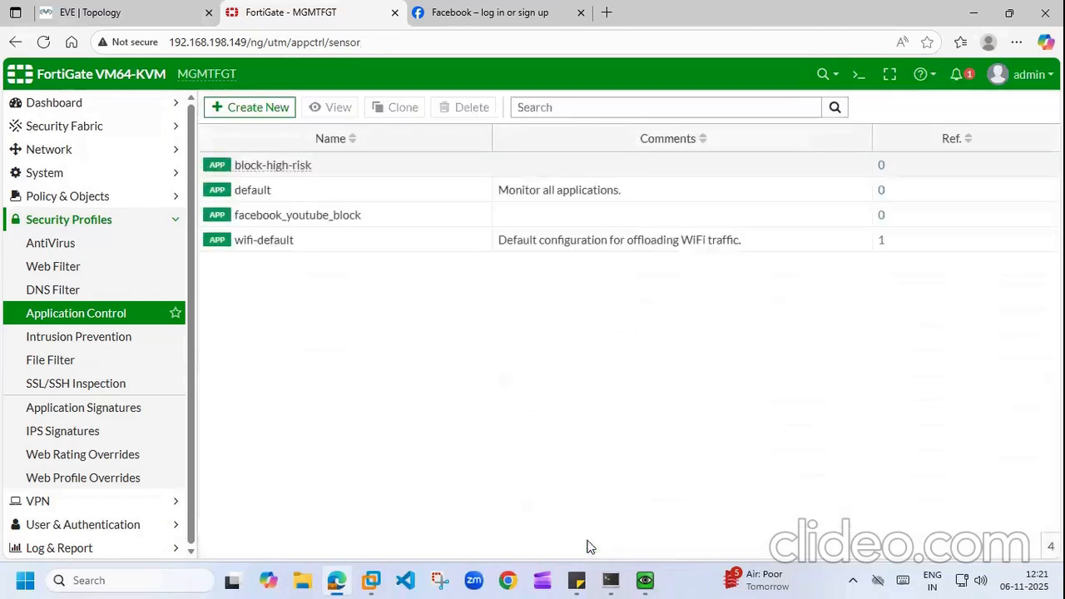
pyautogui.click(647, 580)
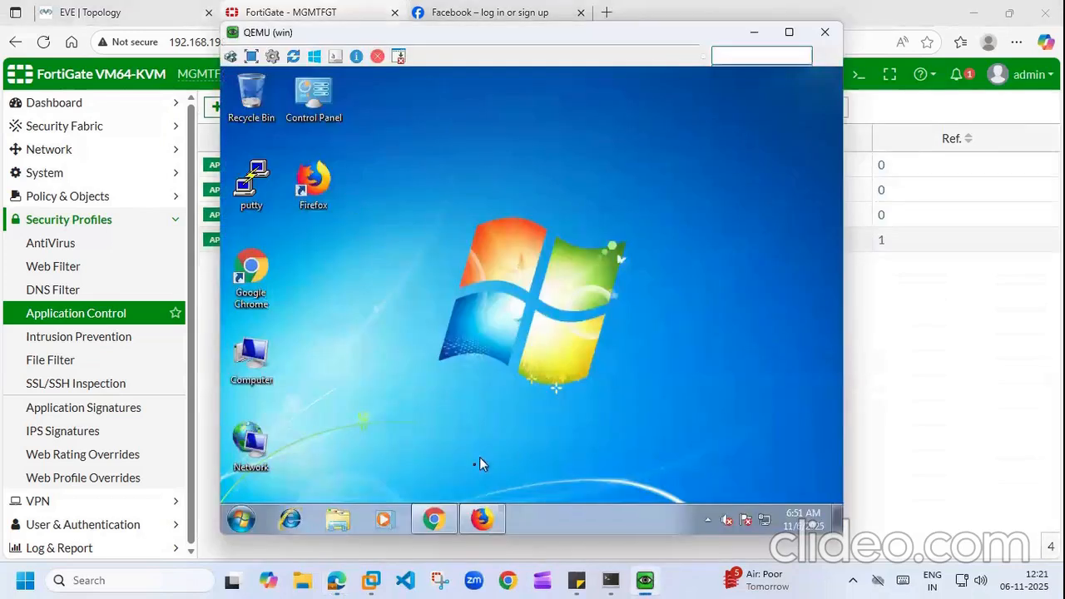
# Step: In the VM's Chrome, search YouTube for 'sone' and see the results still load
pyautogui.click(435, 518)
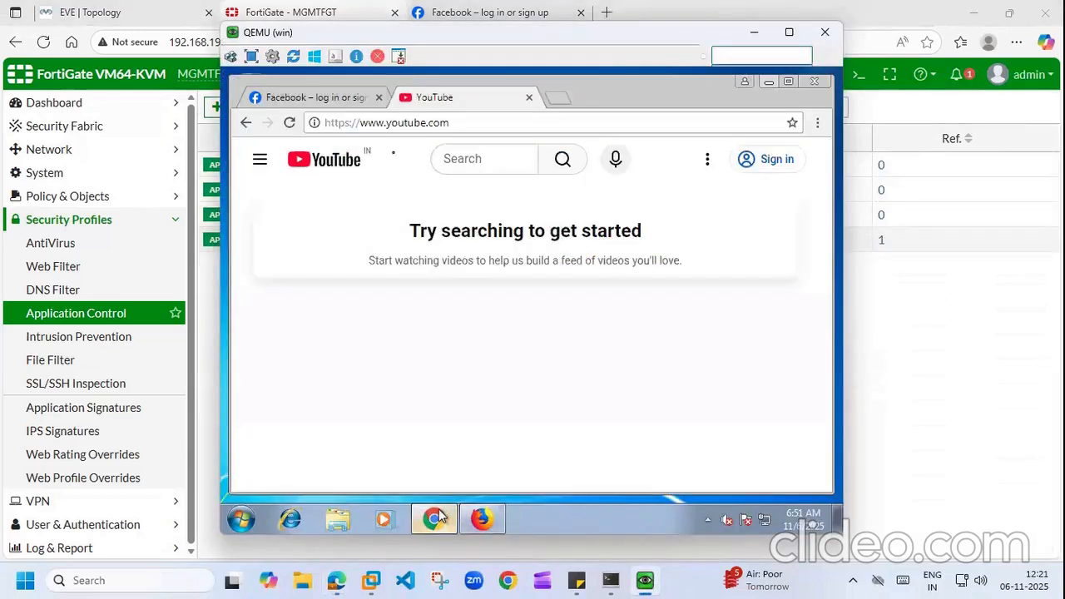
pyautogui.click(341, 98)
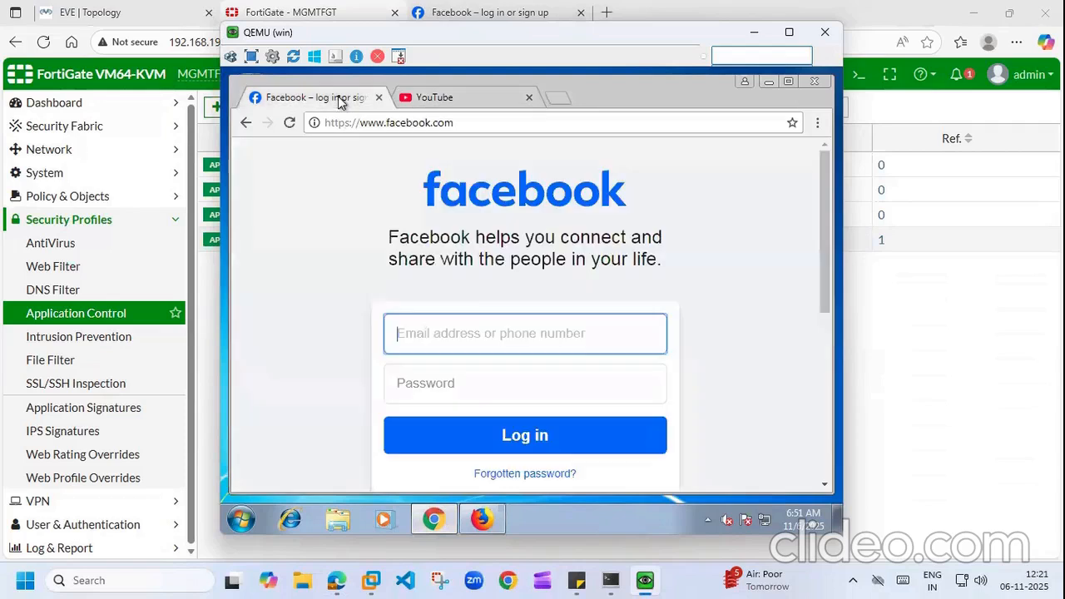
pyautogui.click(451, 102)
pyautogui.click(488, 163)
pyautogui.write('sone')
pyautogui.press('Return')
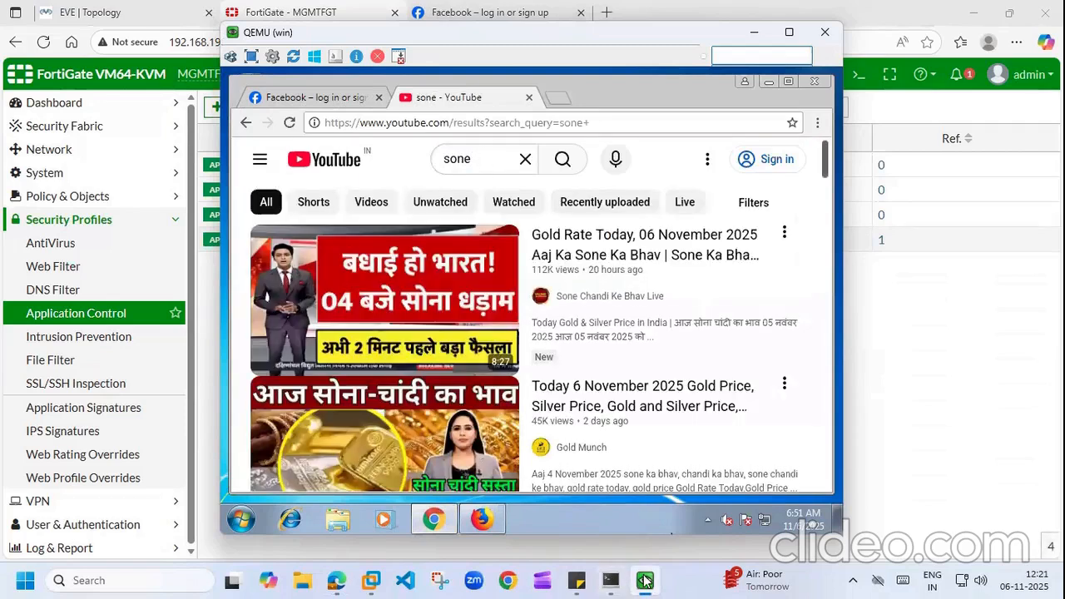
# Step: Check the Facebook and instagram-search tabs in Firefox, then return to FortiGate
pyautogui.moveTo(646, 580)
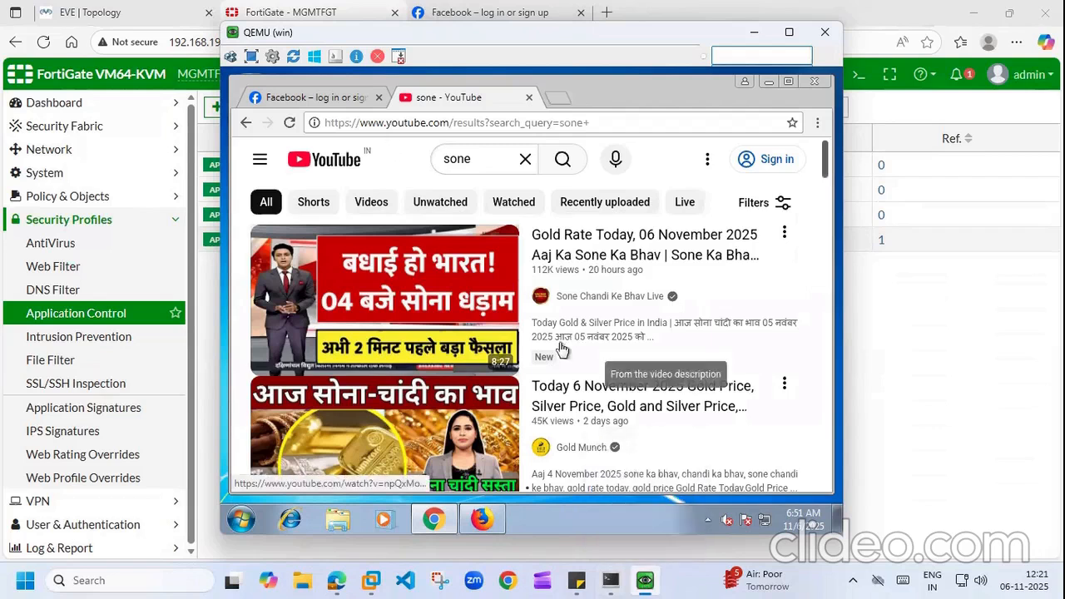
pyautogui.click(481, 522)
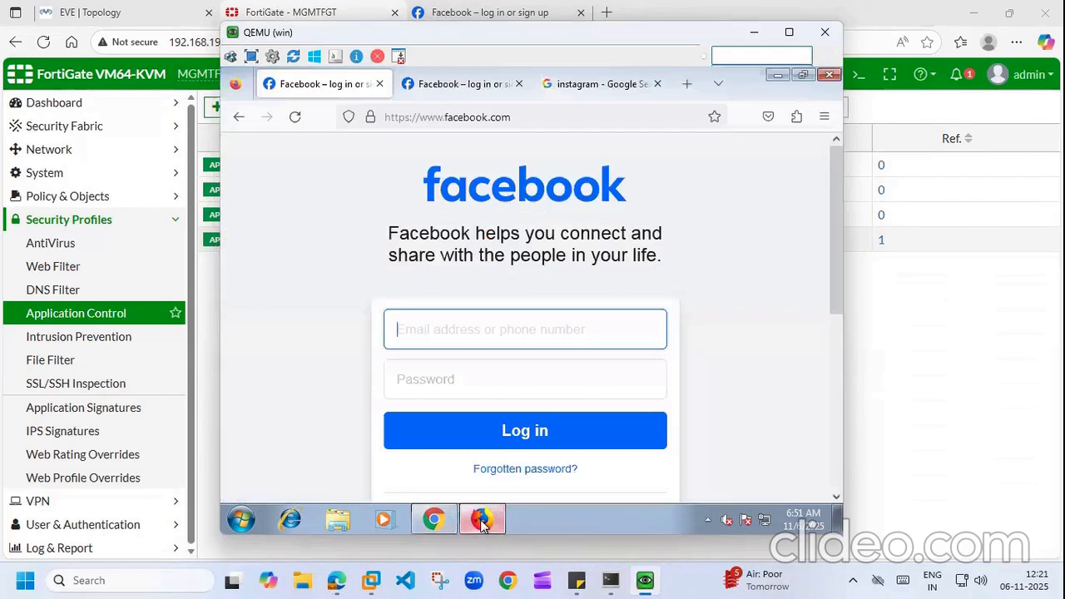
pyautogui.click(492, 87)
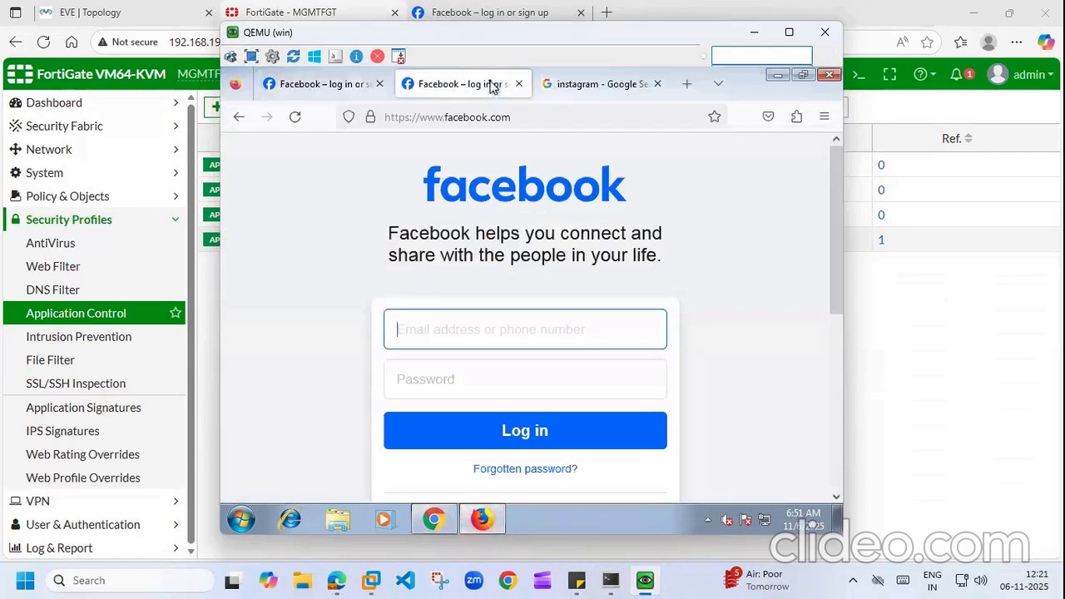
pyautogui.click(582, 86)
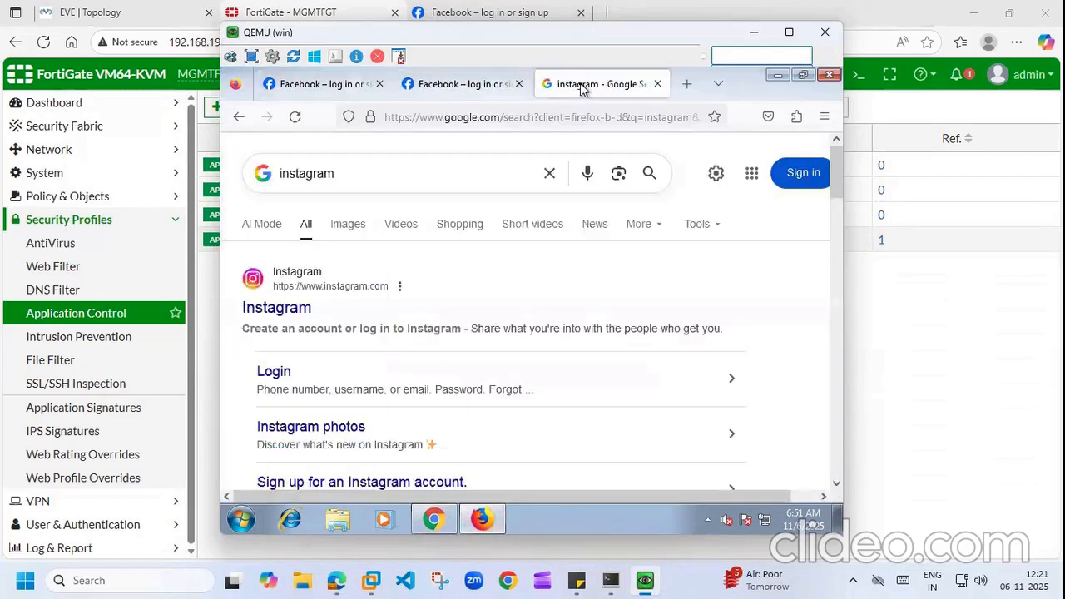
pyautogui.click(932, 375)
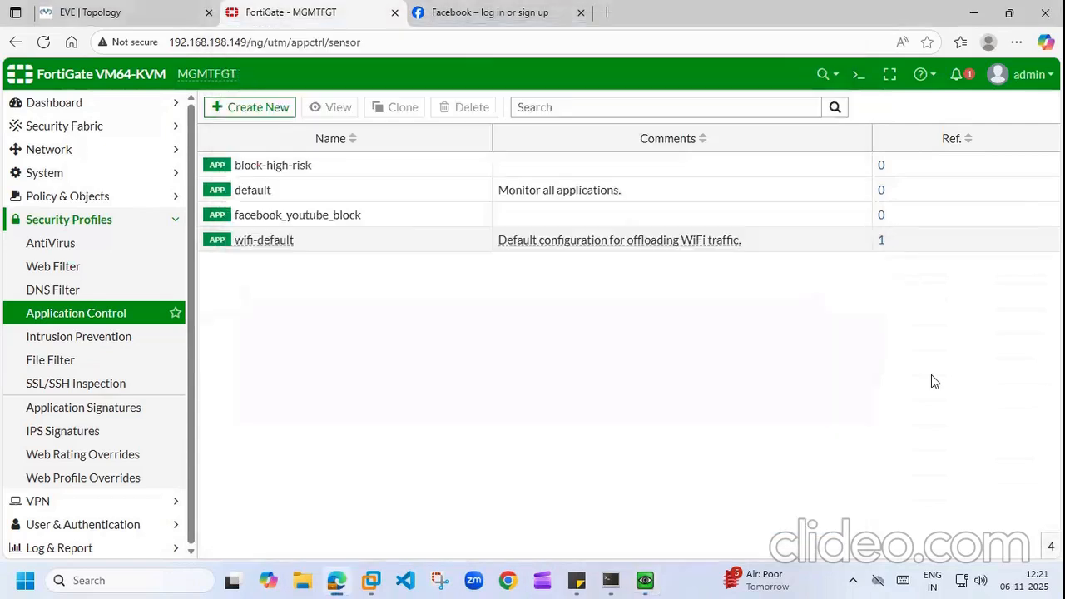
# Step: Open the lan to wan firewall policy and set its Web Filter to facebook_youtube_block
pyautogui.click(140, 198)
pyautogui.click(102, 220)
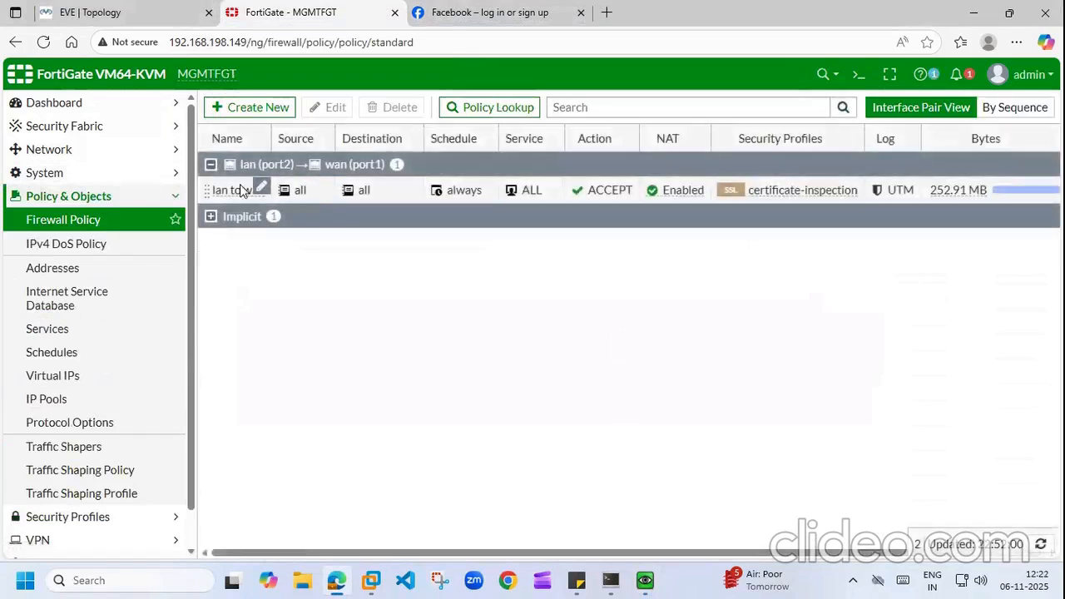
pyautogui.doubleClick(237, 189)
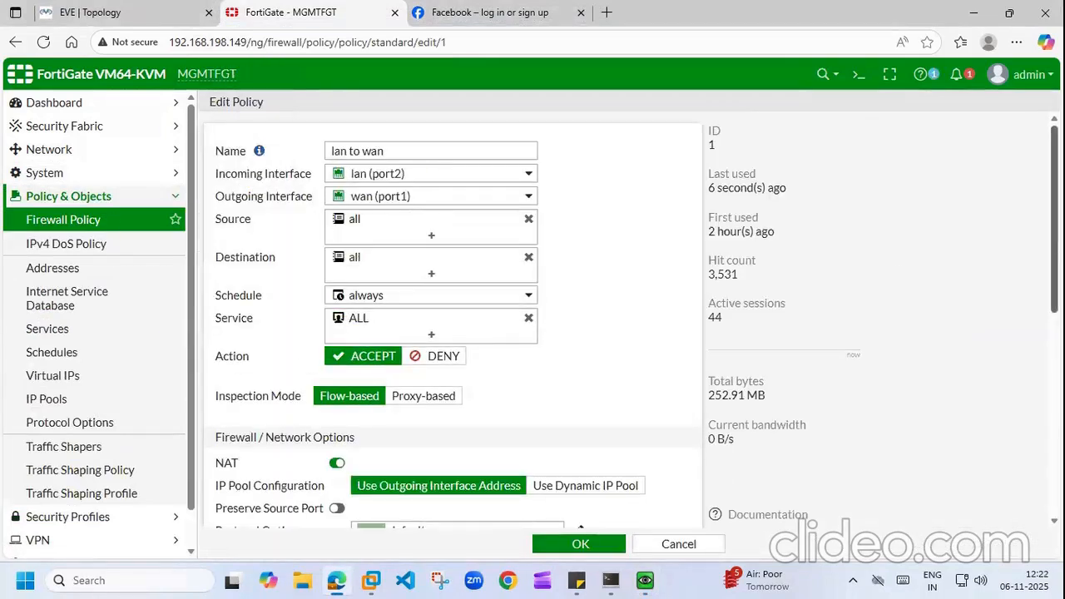
pyautogui.scroll(-4, 372, 309)
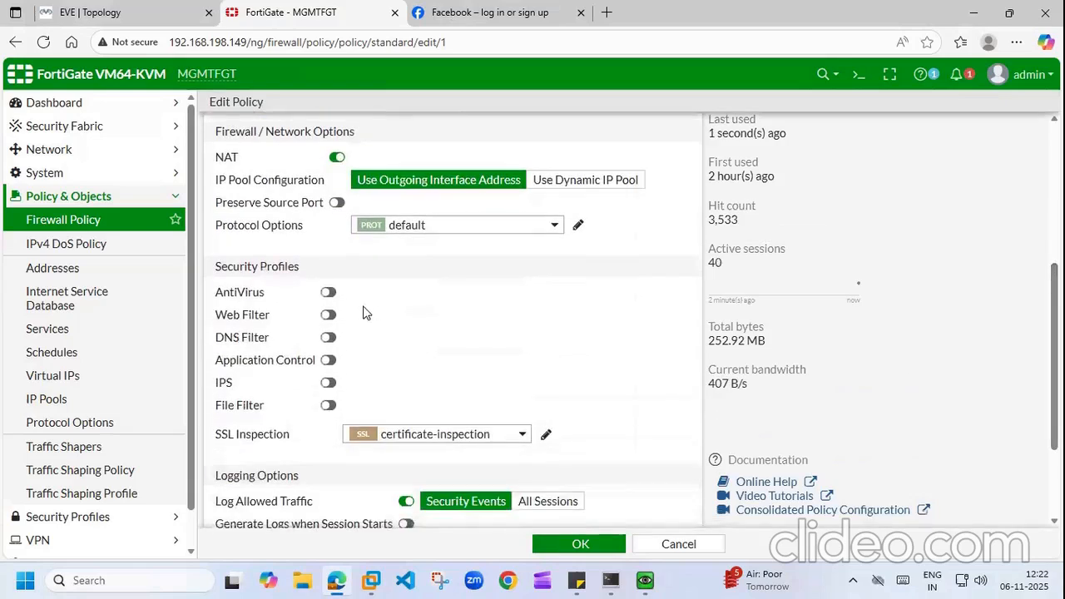
pyautogui.click(329, 317)
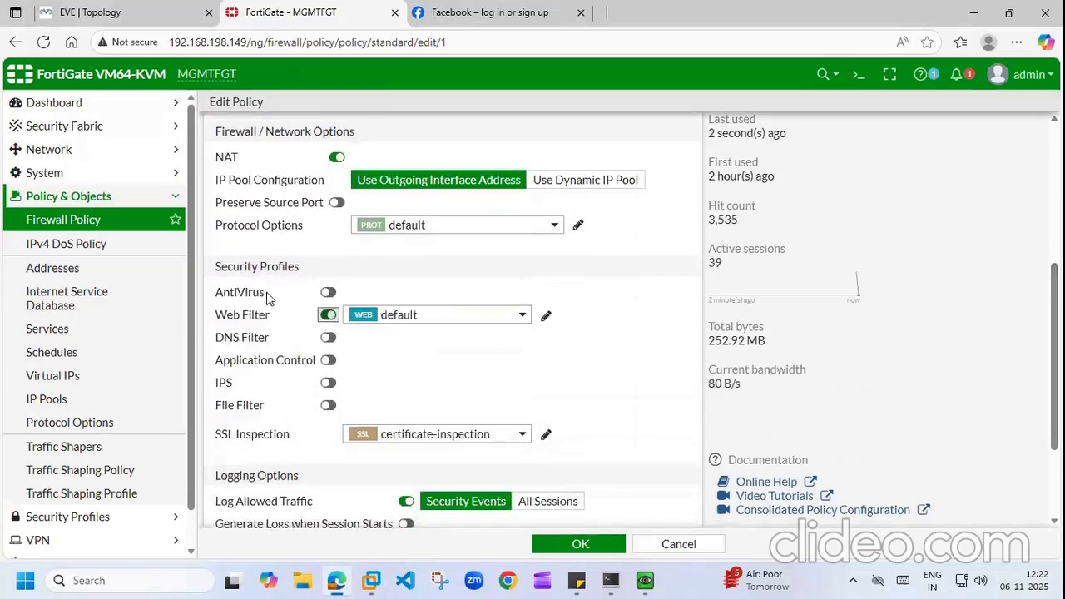
pyautogui.click(328, 293)
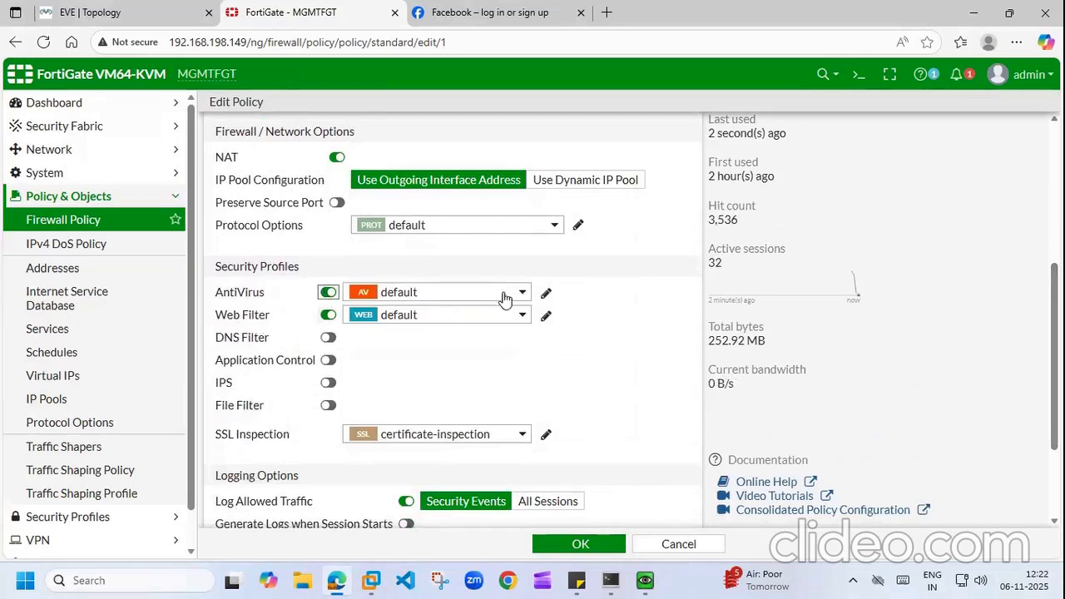
pyautogui.click(520, 318)
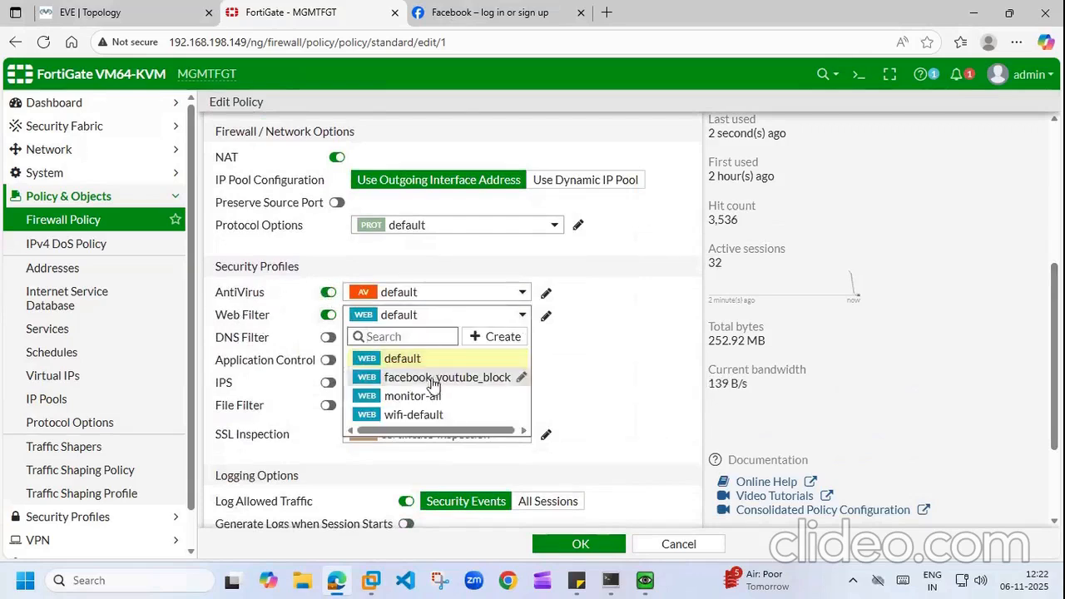
pyautogui.click(434, 381)
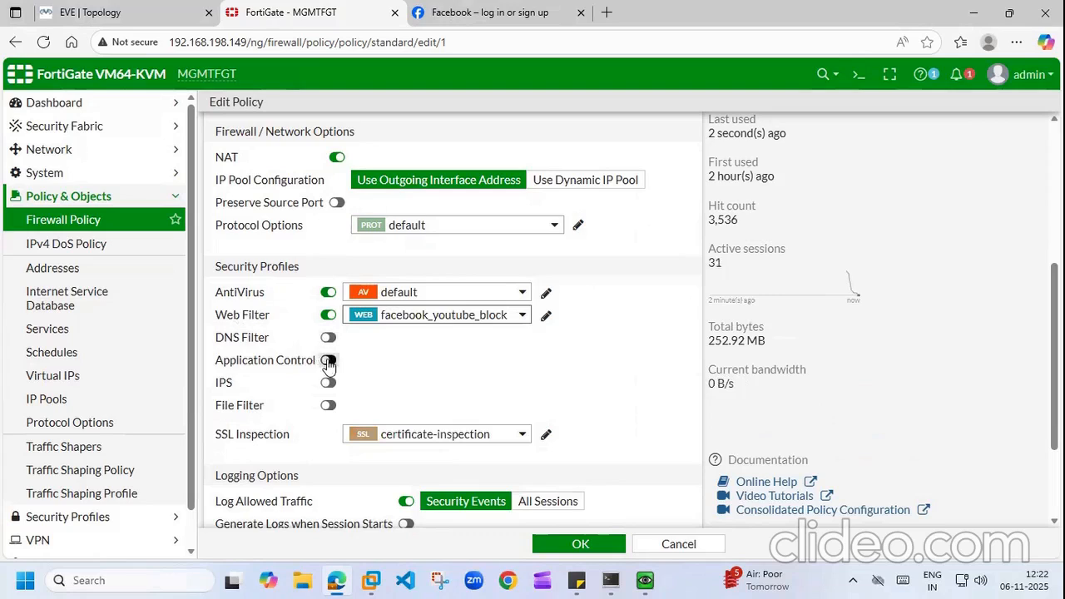
# Step: Set Application Control to facebook_youtube_block, leave AntiVirus off, and save the policy
pyautogui.click(328, 361)
pyautogui.click(514, 363)
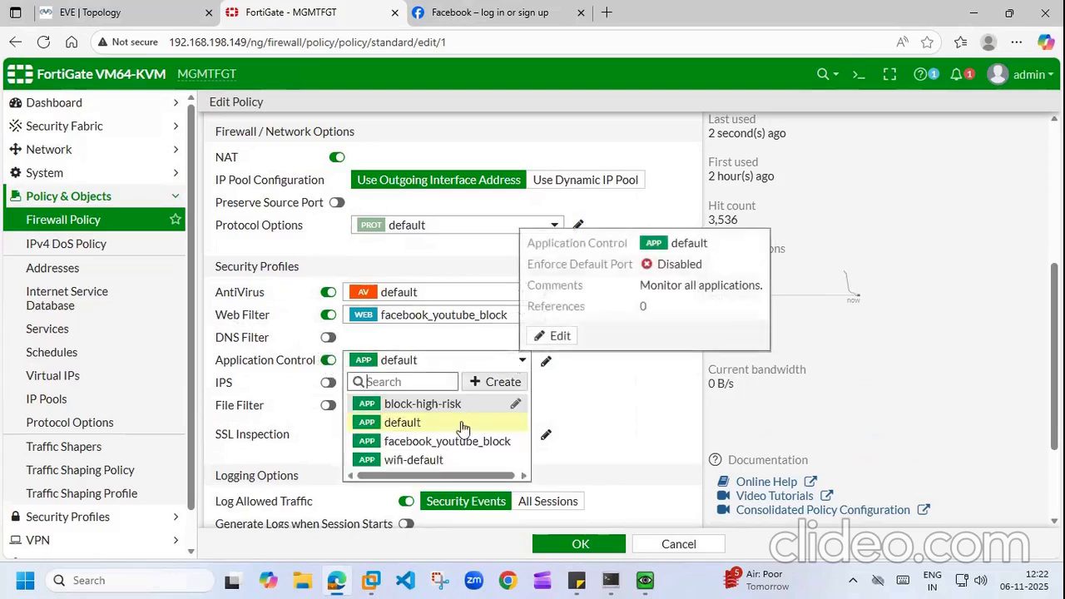
pyautogui.click(448, 442)
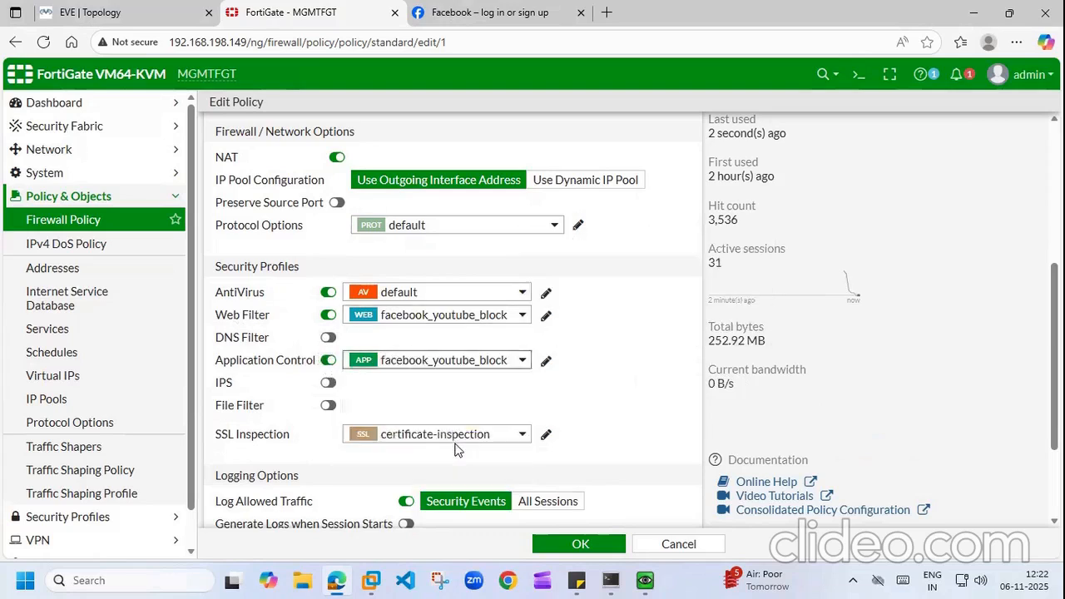
pyautogui.click(500, 291)
pyautogui.click(326, 296)
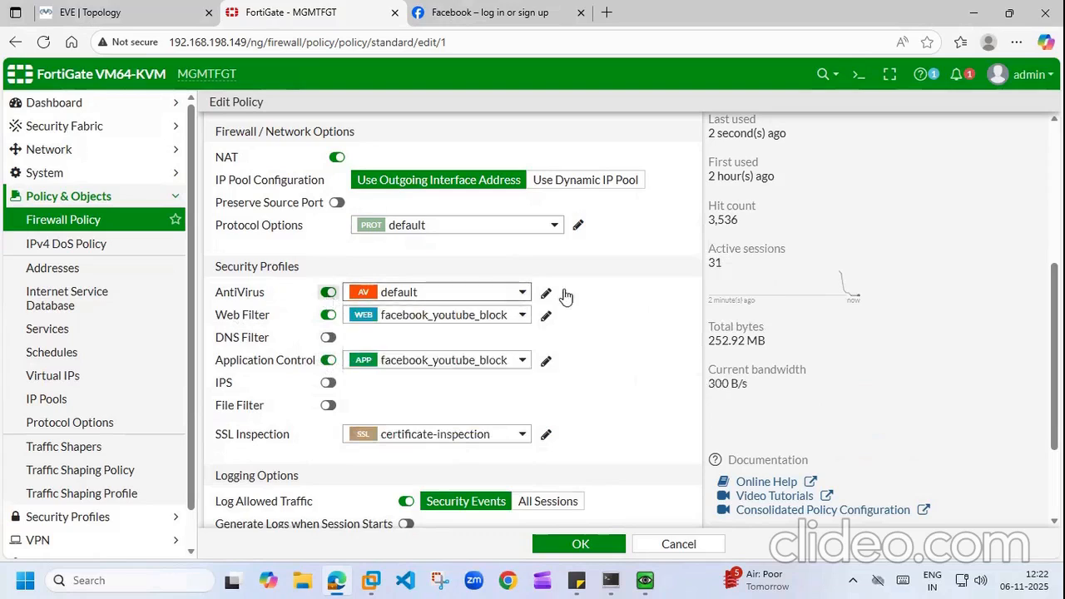
pyautogui.click(327, 292)
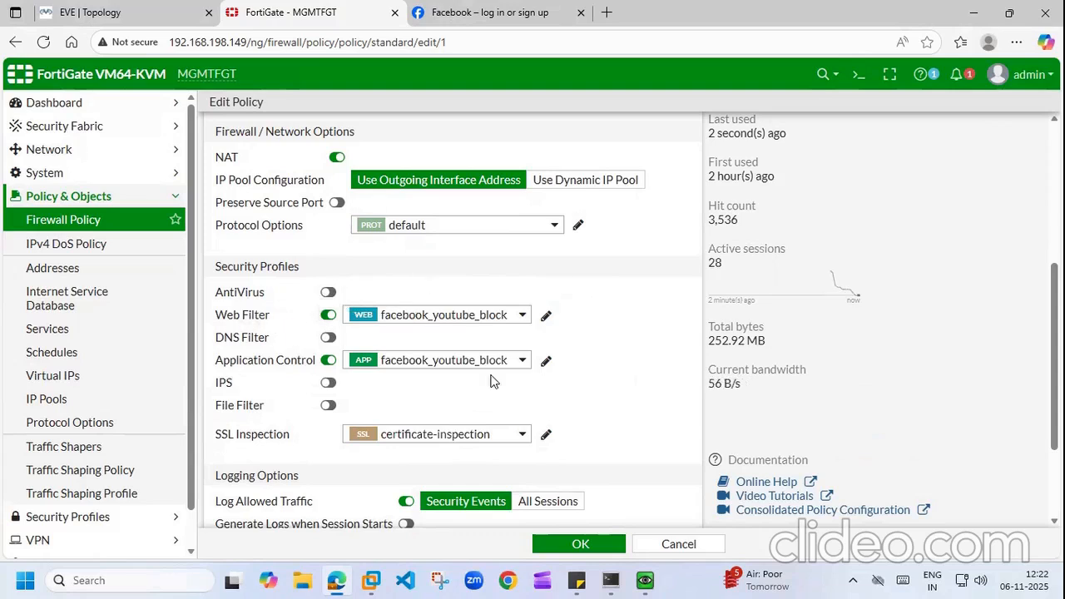
pyautogui.click(581, 544)
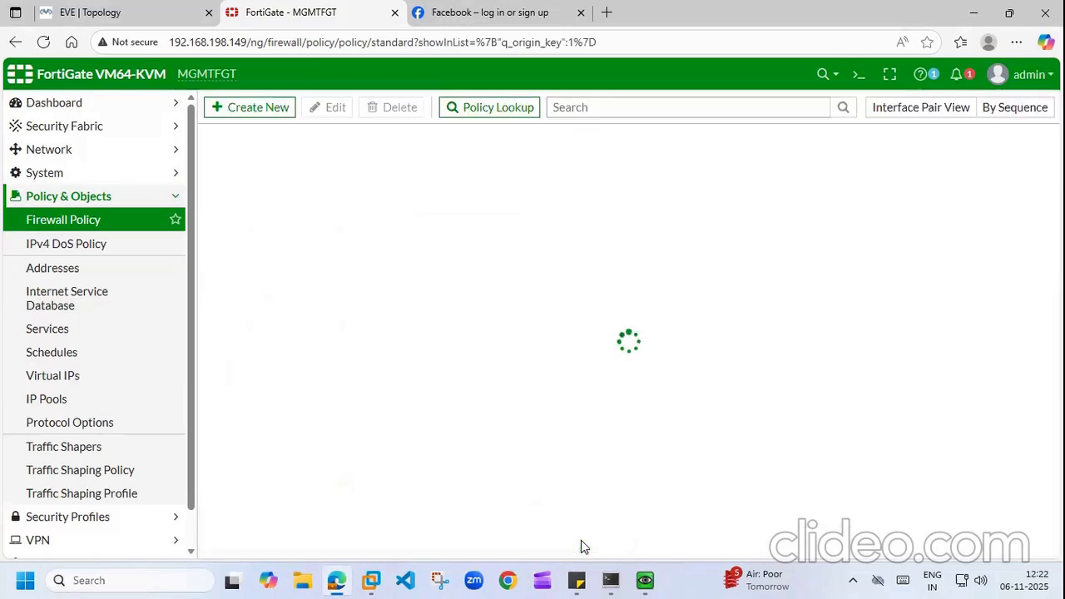
# Step: In the VM's Firefox, reload the instagram and Facebook tabs and close the first Facebook page
pyautogui.click(649, 581)
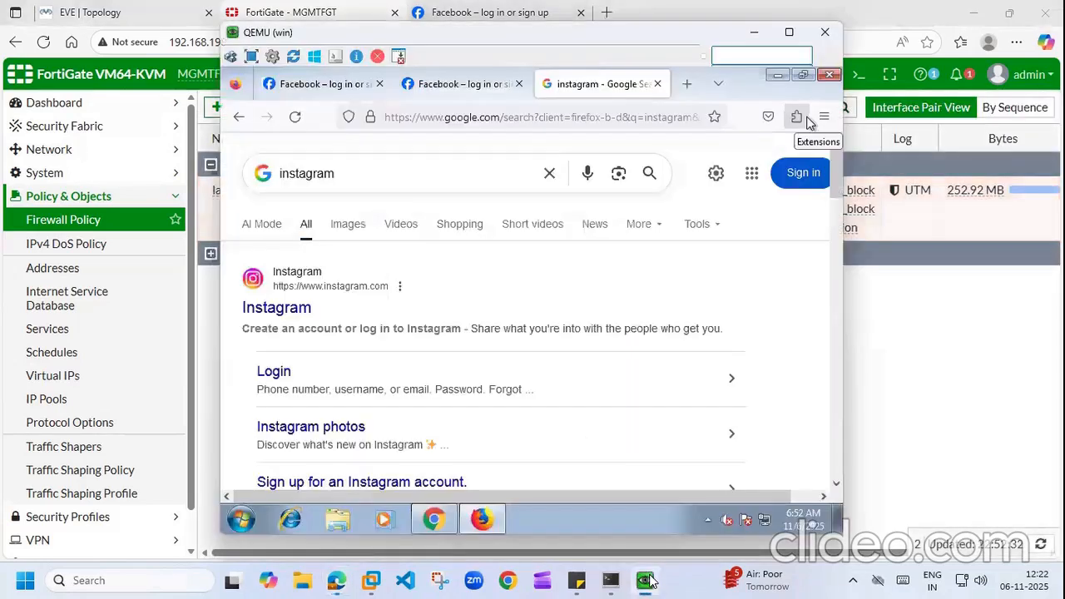
pyautogui.click(294, 118)
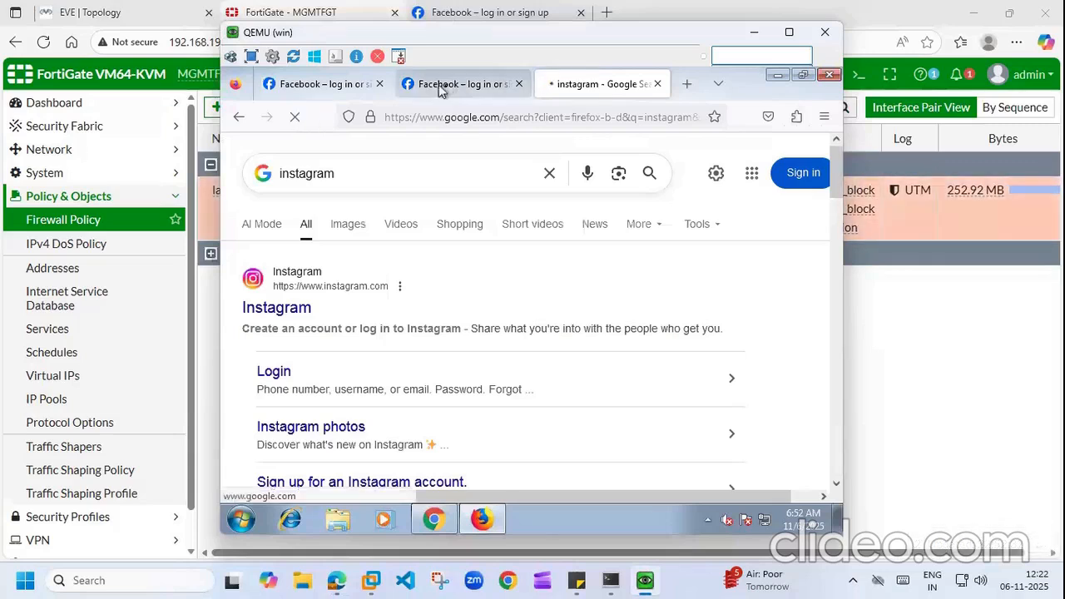
pyautogui.click(472, 87)
pyautogui.click(296, 118)
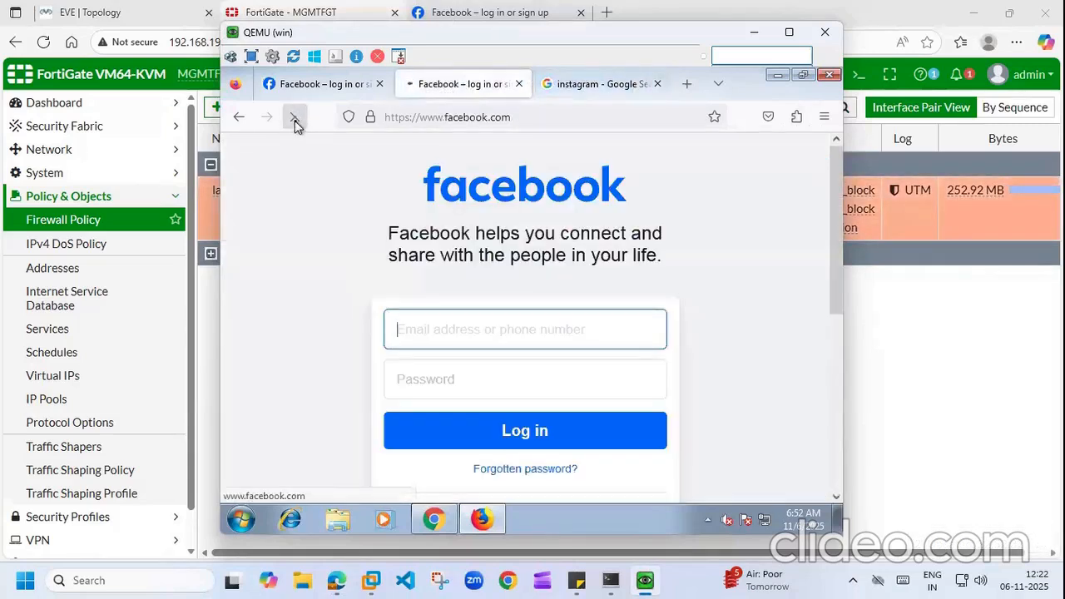
pyautogui.click(380, 84)
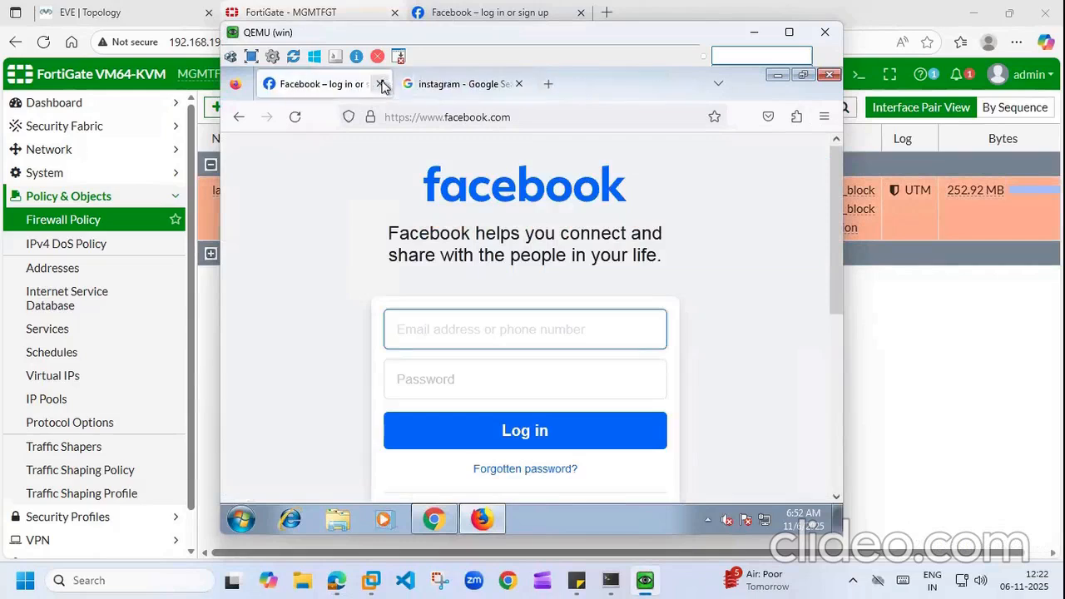
# Step: Load facebook.com in a new tab, see the login page, then close the extra tab
pyautogui.click(545, 87)
pyautogui.click(505, 115)
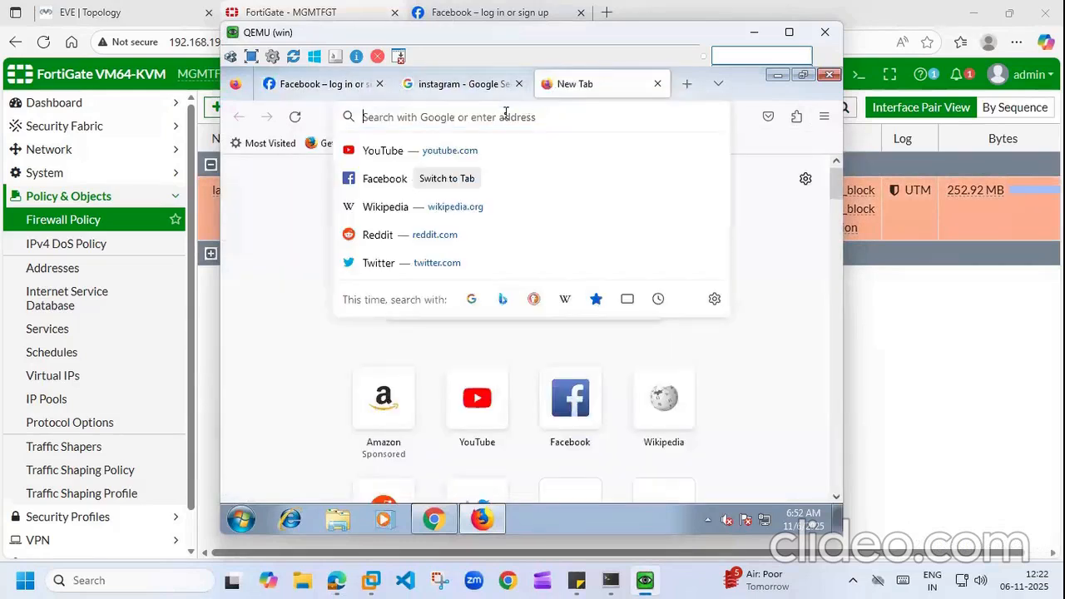
pyautogui.write('face')
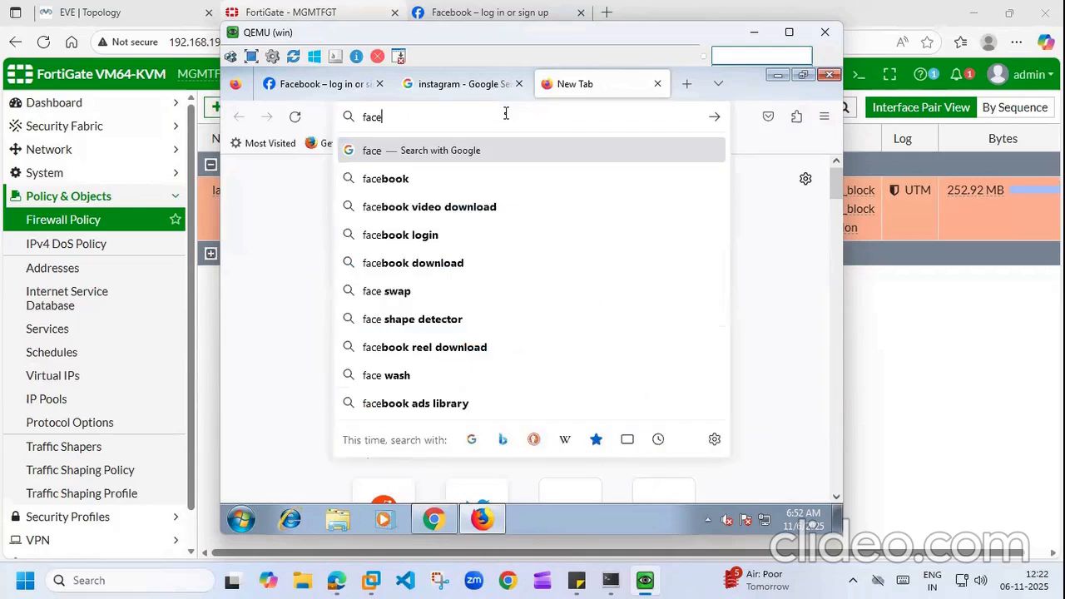
pyautogui.write('book.com')
pyautogui.press('Return')
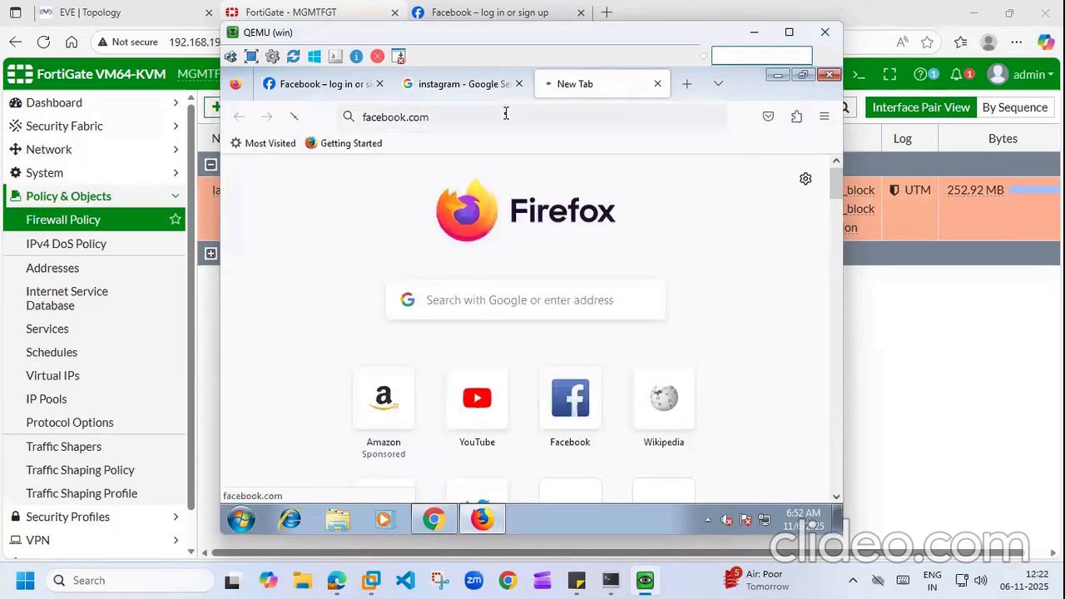
pyautogui.click(655, 84)
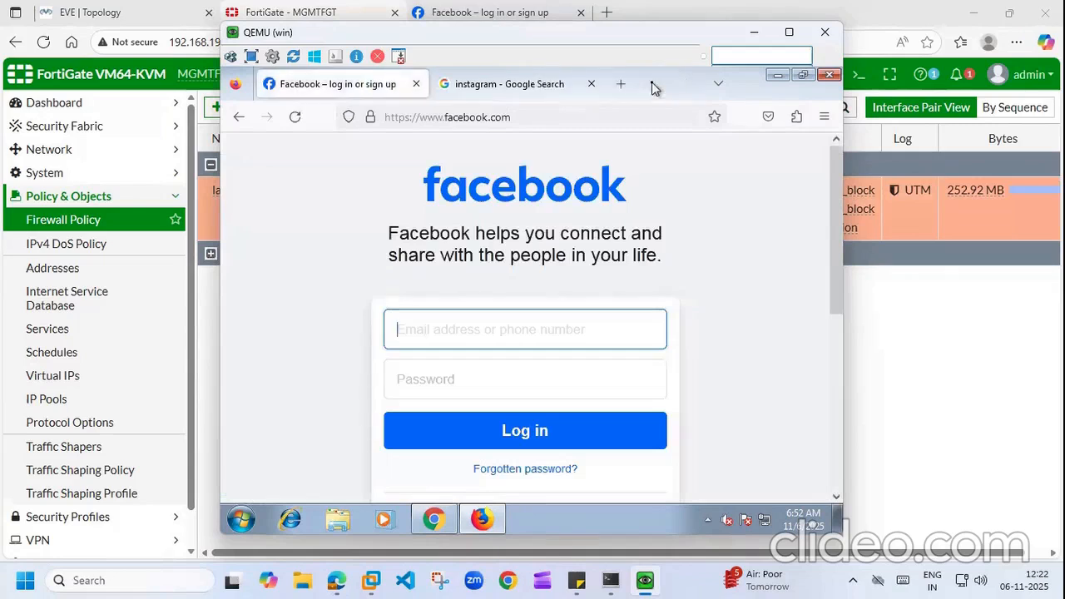
# Step: Clear all of Firefox's recent history, cookies and cache
pyautogui.click(825, 117)
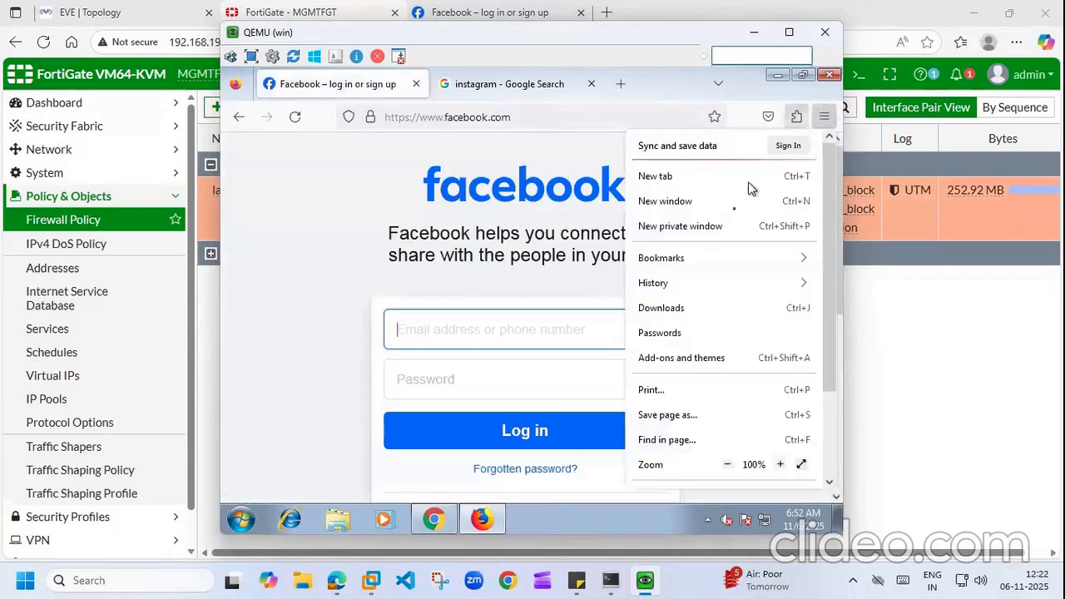
pyautogui.click(677, 283)
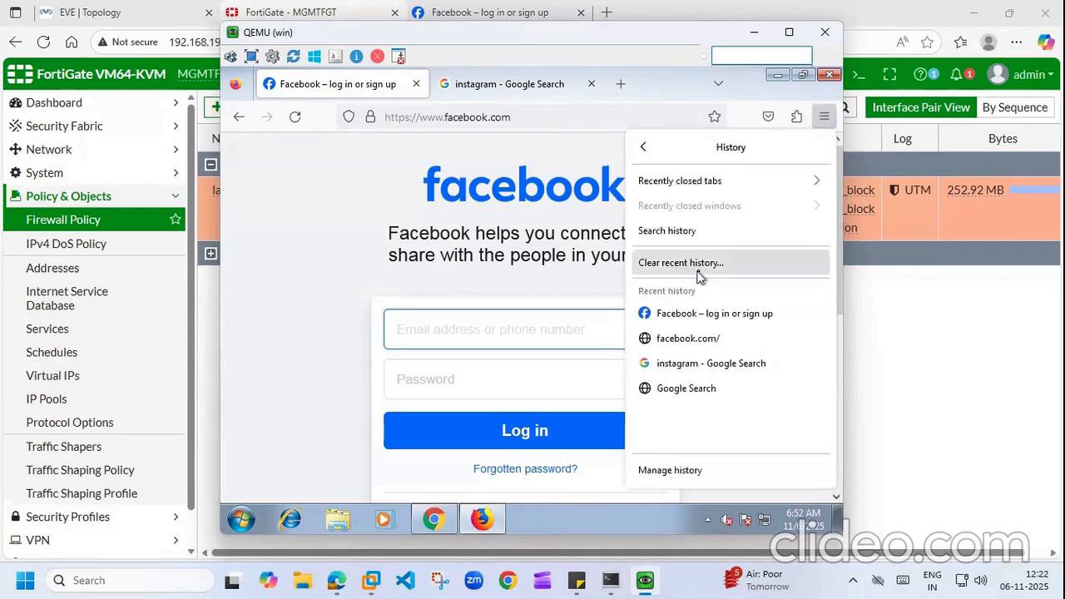
pyautogui.click(685, 262)
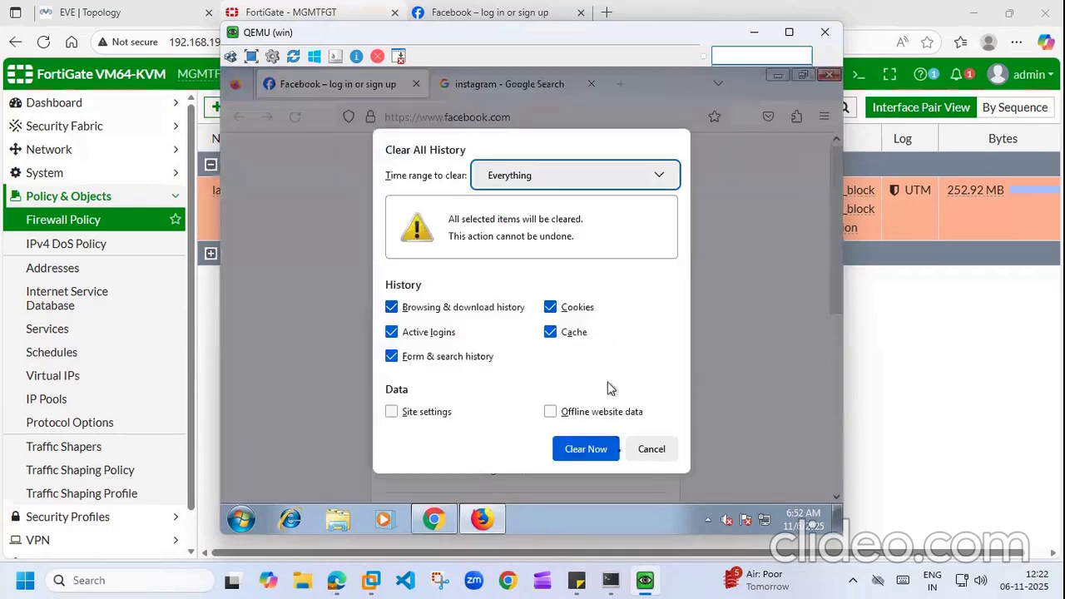
pyautogui.click(586, 450)
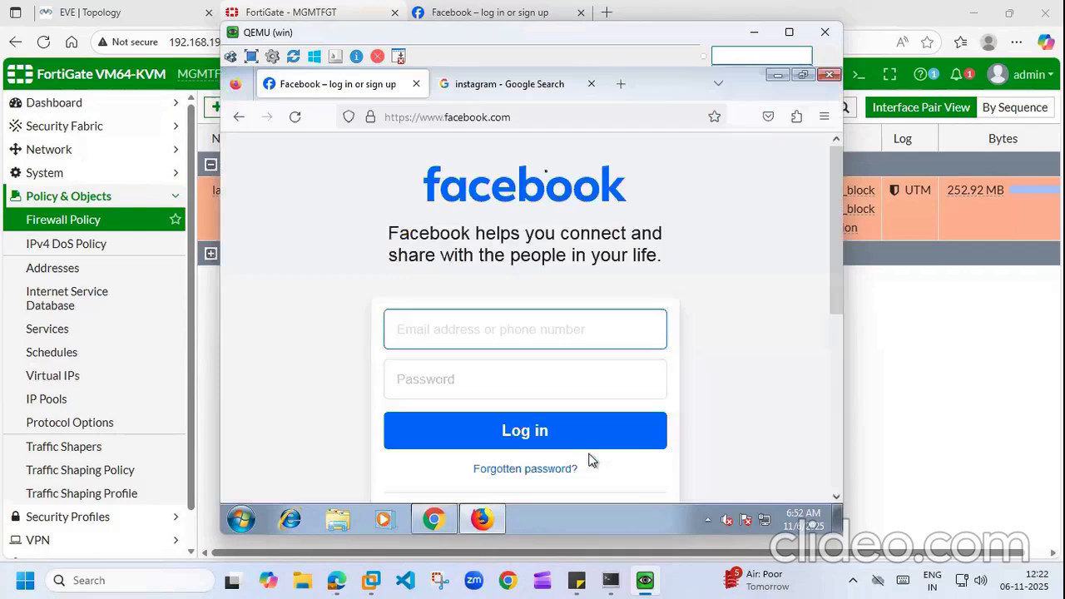
# Step: Reload facebook.com in a fresh tab, then minimize Firefox
pyautogui.click(416, 86)
pyautogui.click(447, 86)
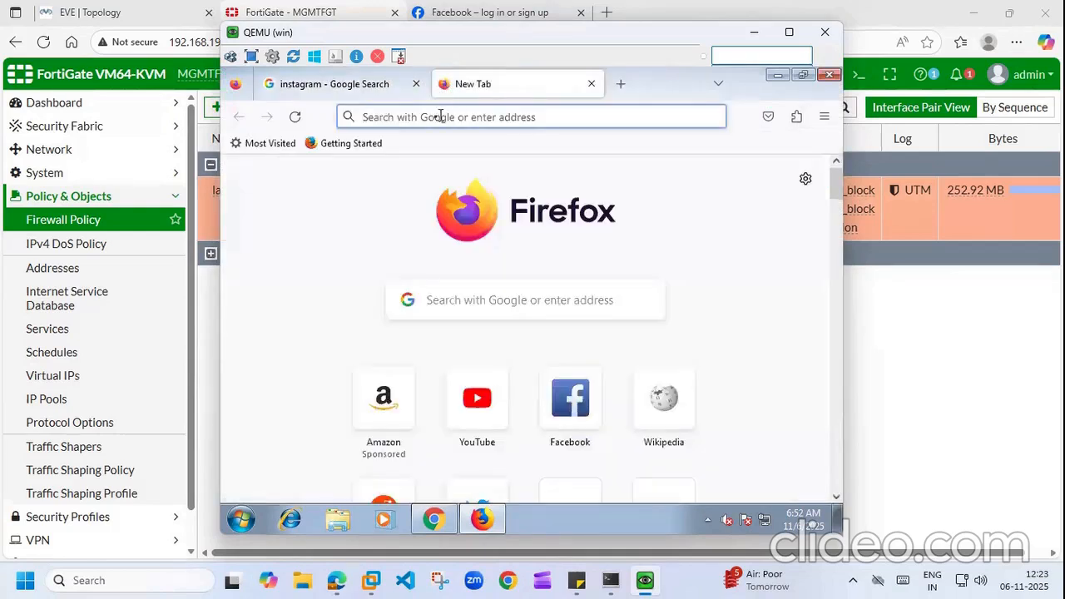
pyautogui.click(432, 117)
pyautogui.write('face')
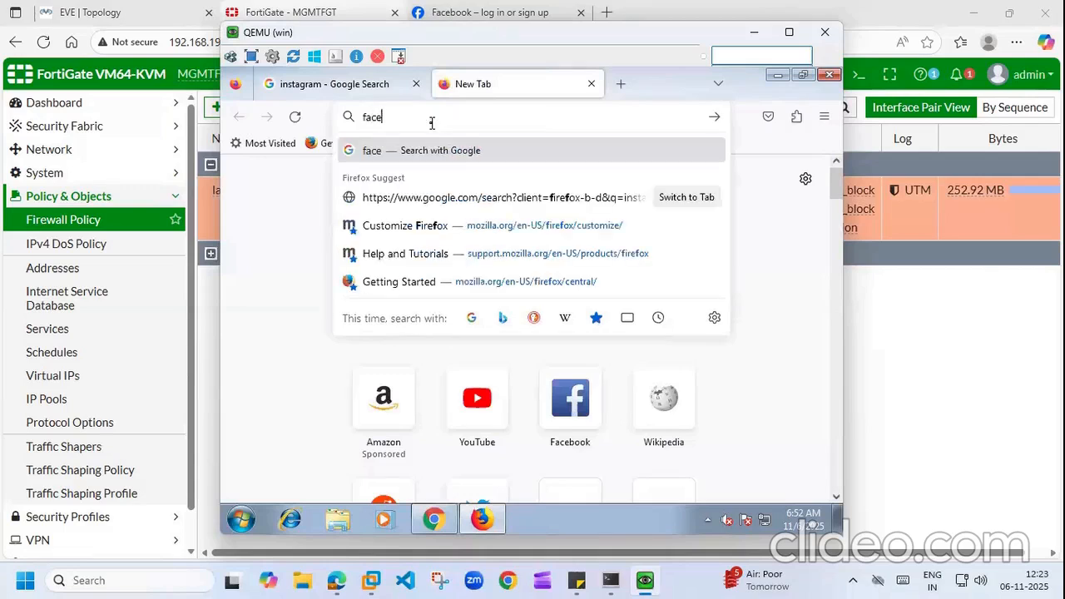
pyautogui.write('book.com')
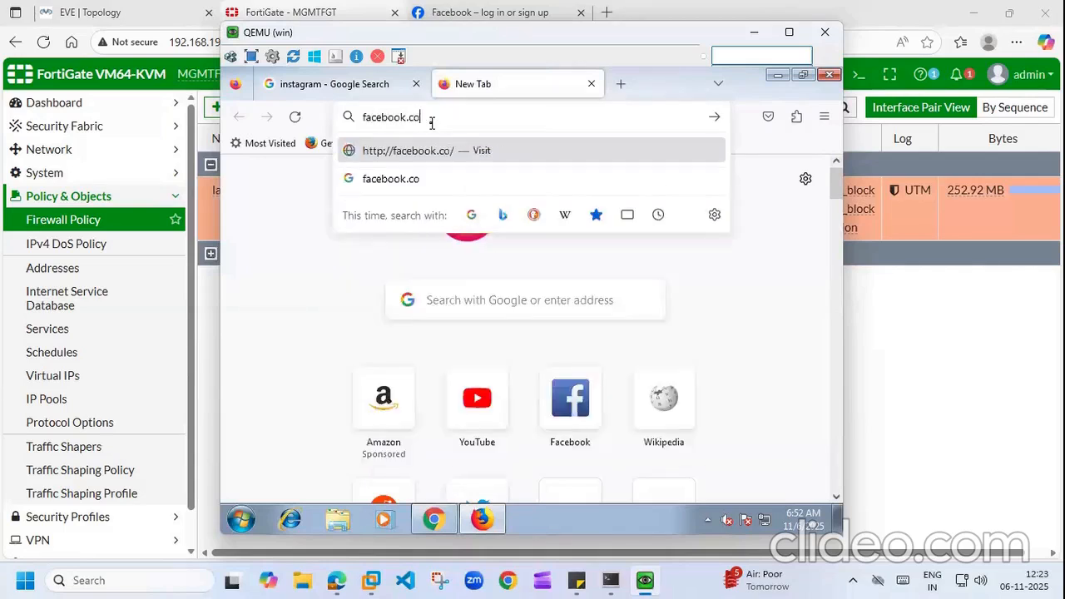
pyautogui.press('Return')
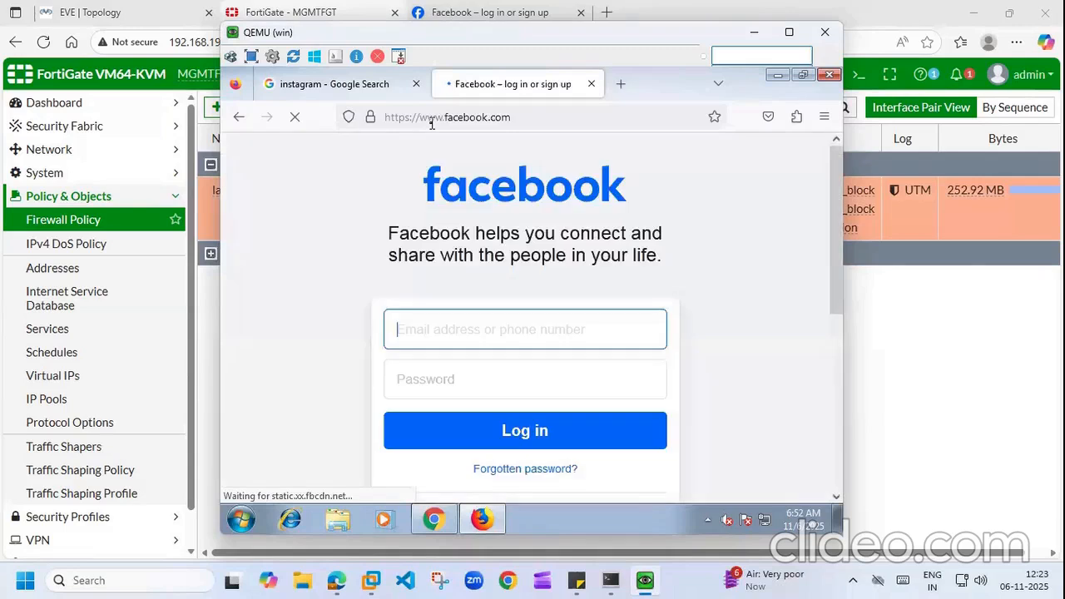
pyautogui.click(777, 77)
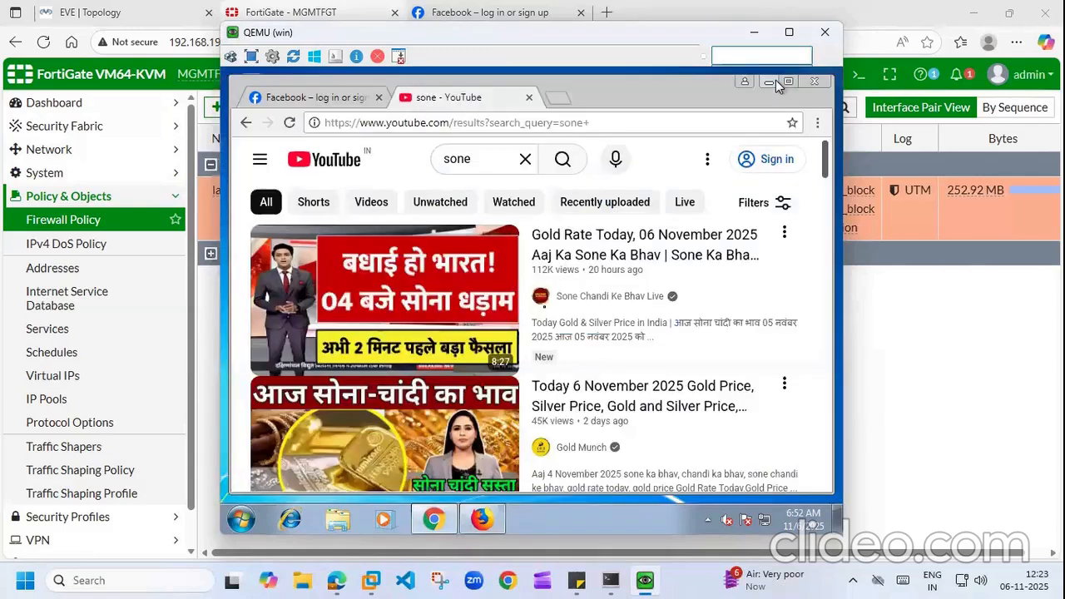
# Step: Reopen the lan to wan policy, review its Security Profiles, and save it again
pyautogui.click(753, 35)
pyautogui.rightClick(516, 381)
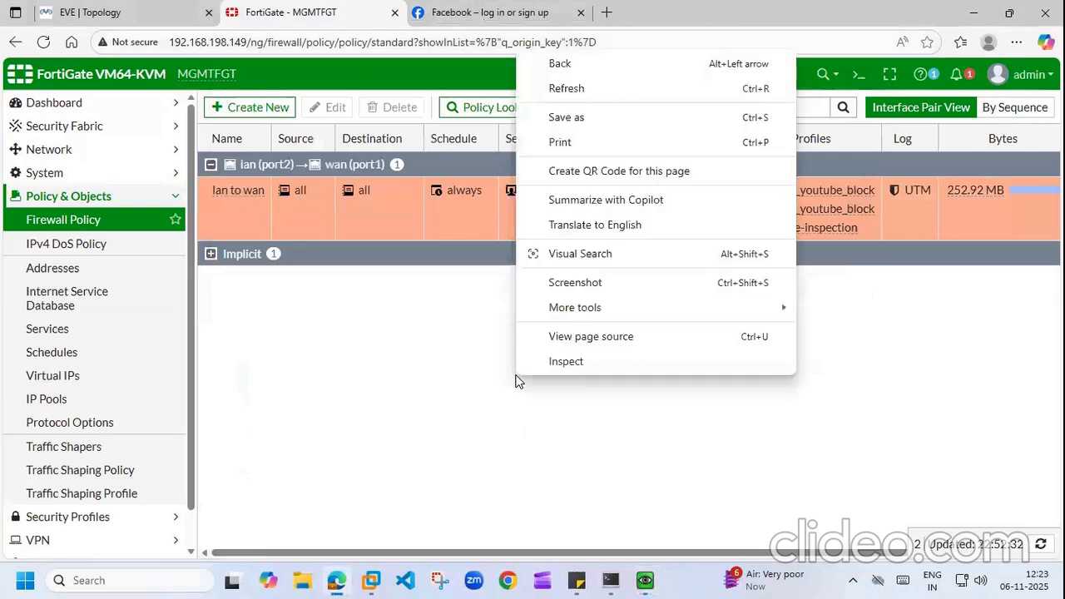
pyautogui.click(360, 363)
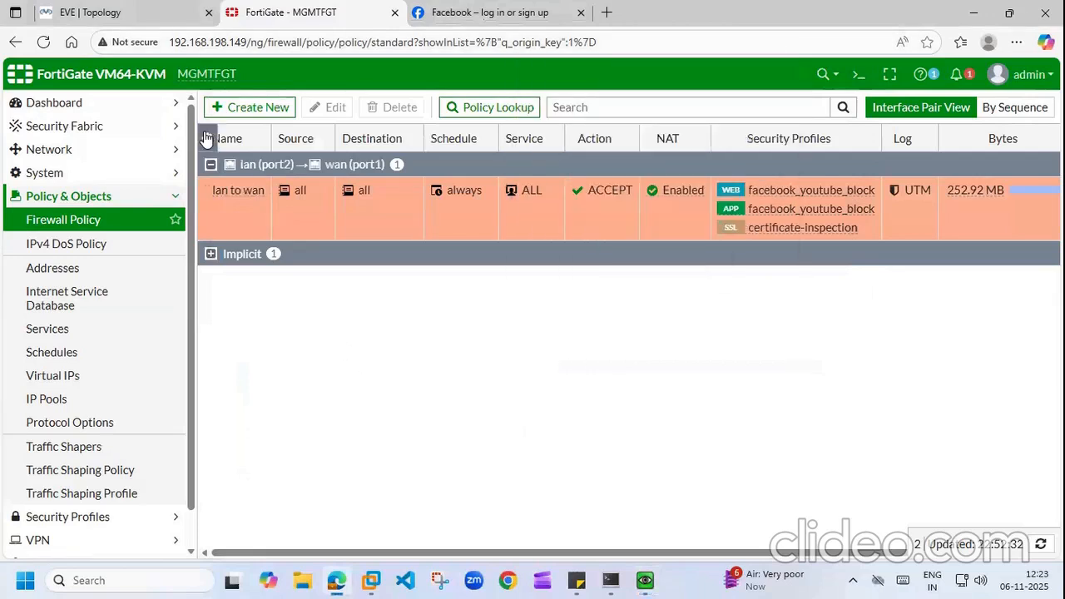
pyautogui.doubleClick(224, 197)
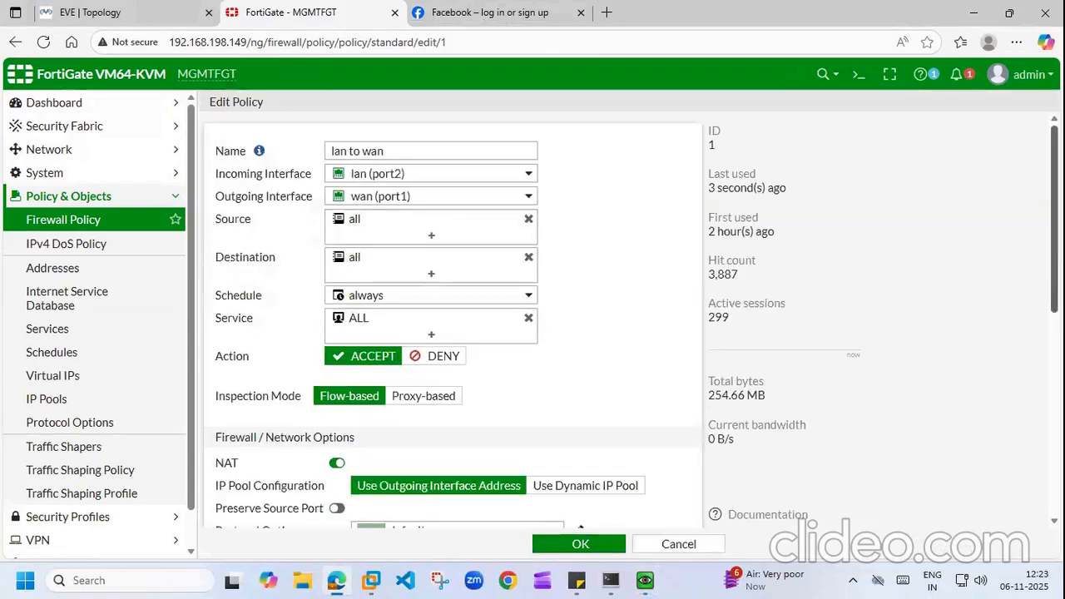
pyautogui.scroll(-10, 453, 317)
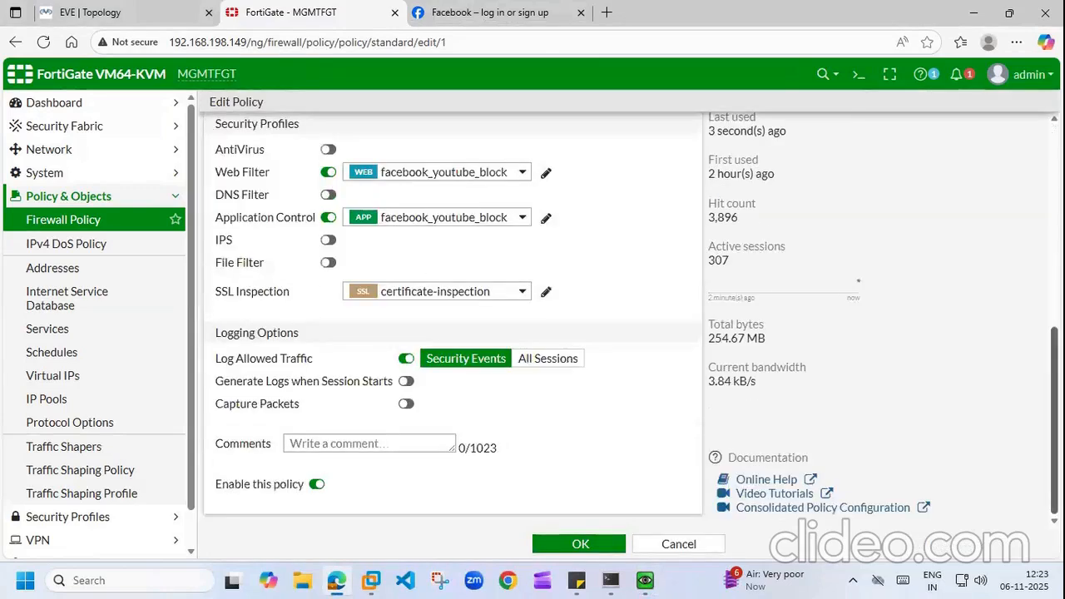
pyautogui.scroll(5, 1028, 279)
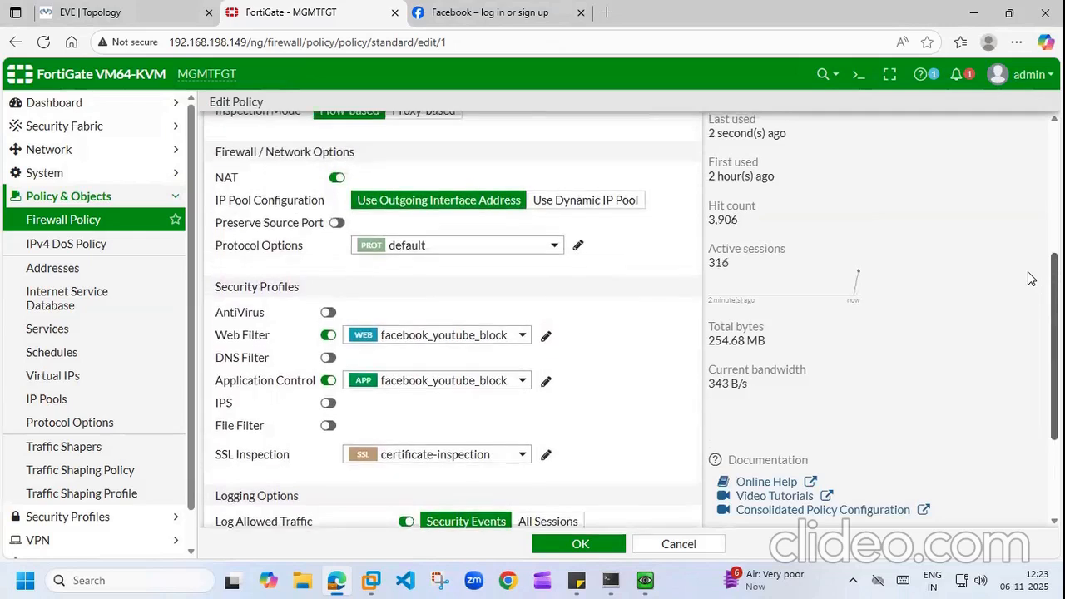
pyautogui.scroll(1, 1023, 267)
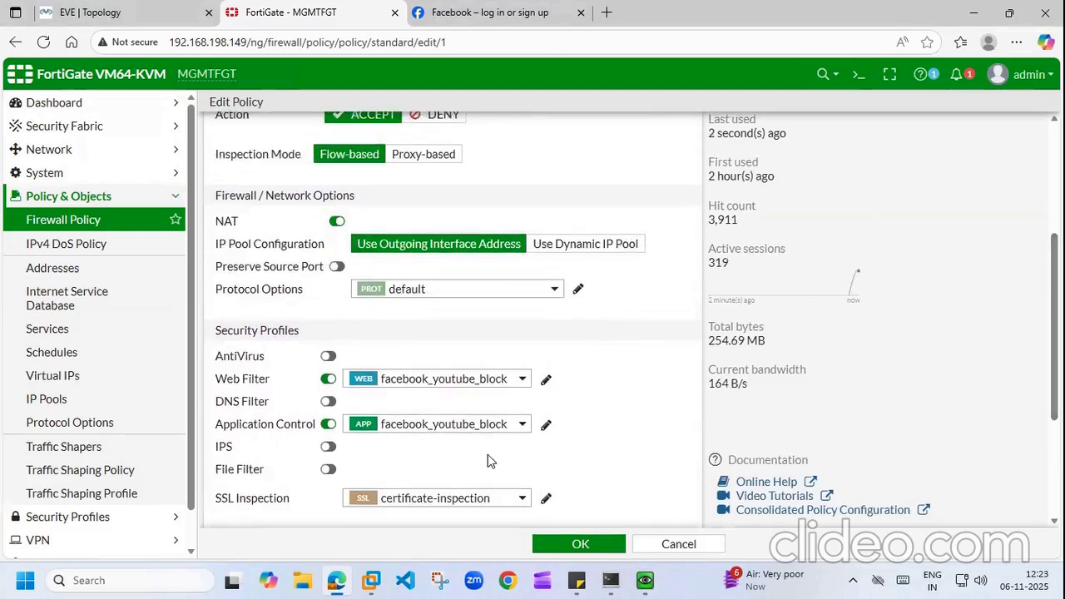
pyautogui.click(580, 544)
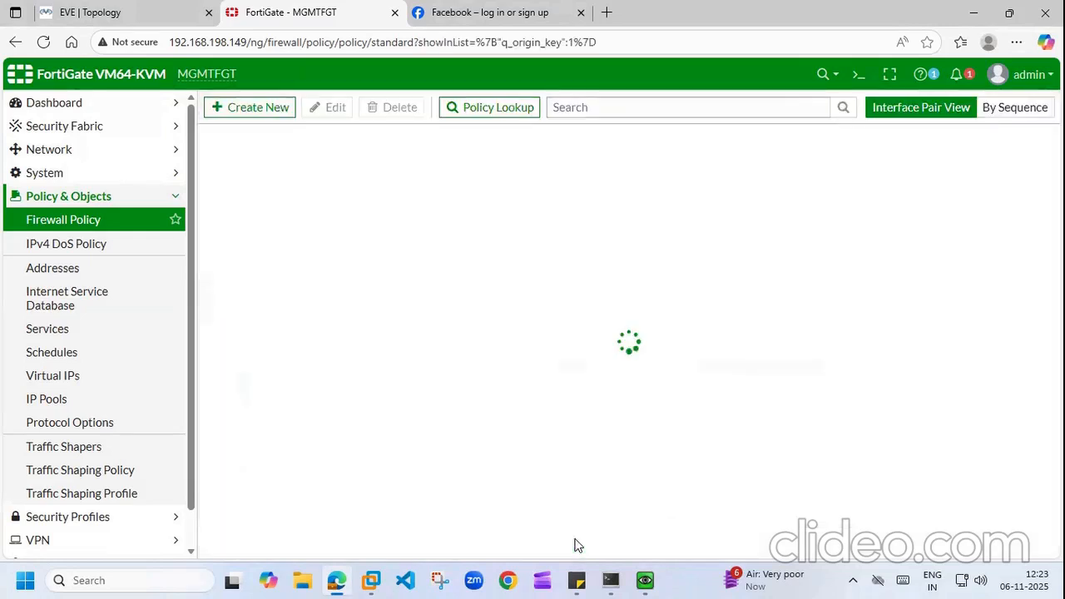
# Step: Reload the firewall policy list and bring the VM window back up
pyautogui.click(43, 42)
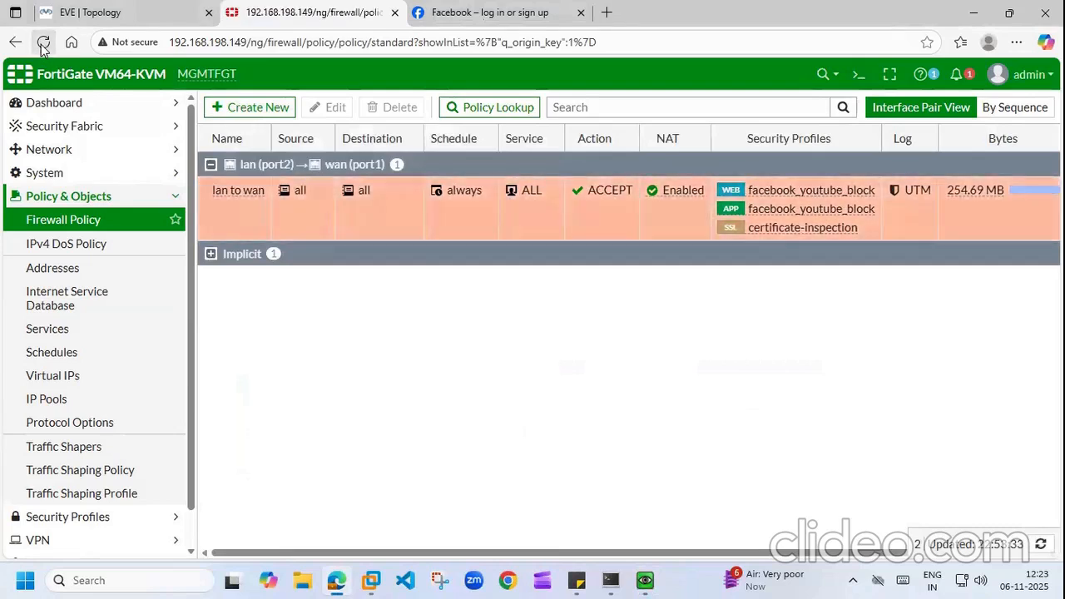
pyautogui.moveTo(645, 580)
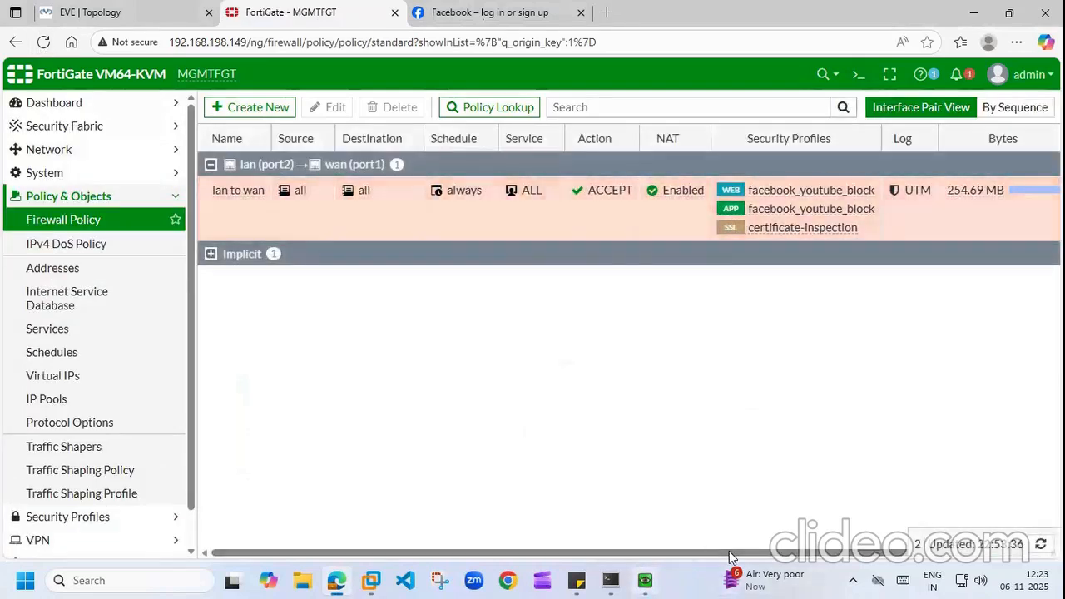
pyautogui.click(657, 500)
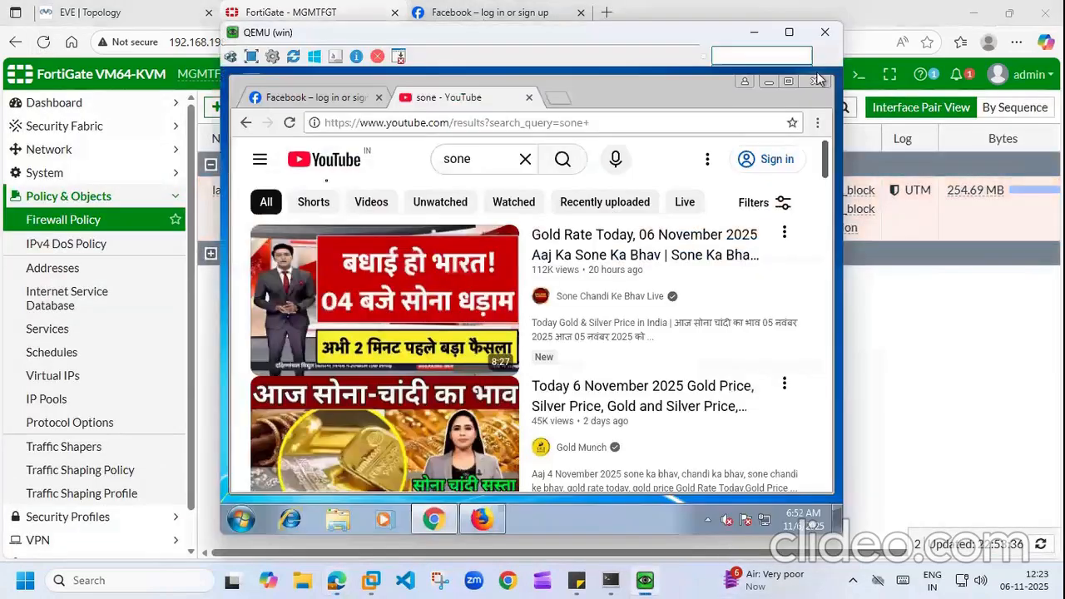
# Step: Close the YouTube tab, clear the past hour of Chrome browsing data, and close History and Facebook tabs
pyautogui.click(529, 98)
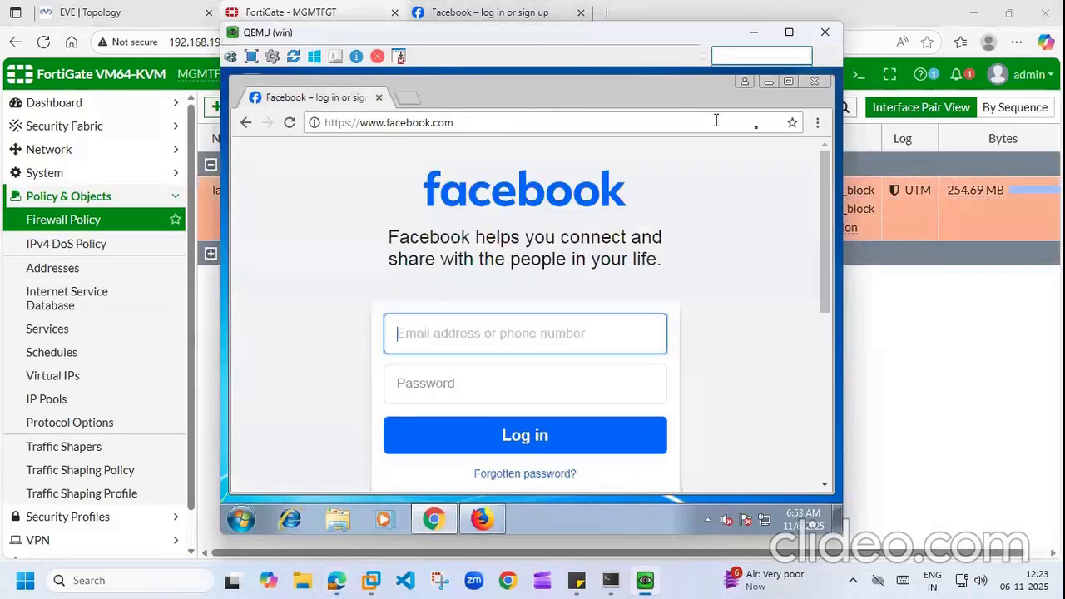
pyautogui.click(817, 125)
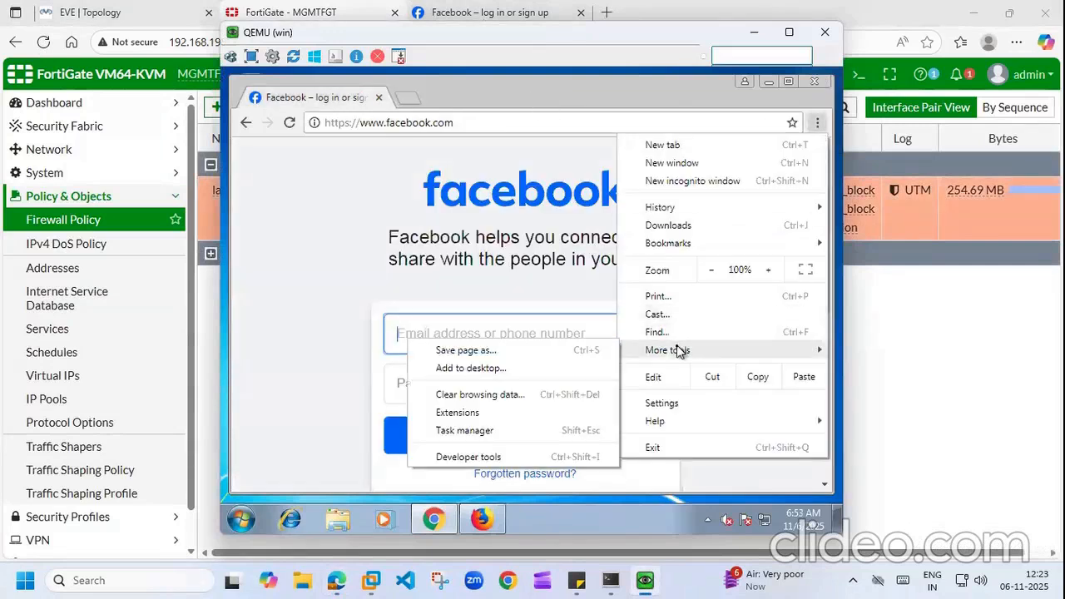
pyautogui.click(652, 208)
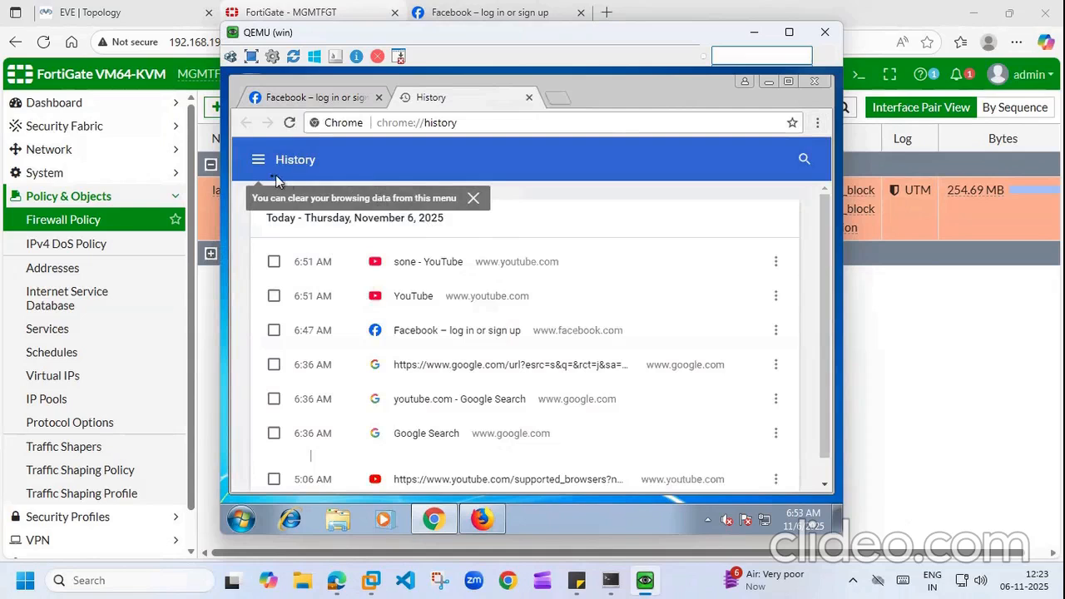
pyautogui.click(257, 164)
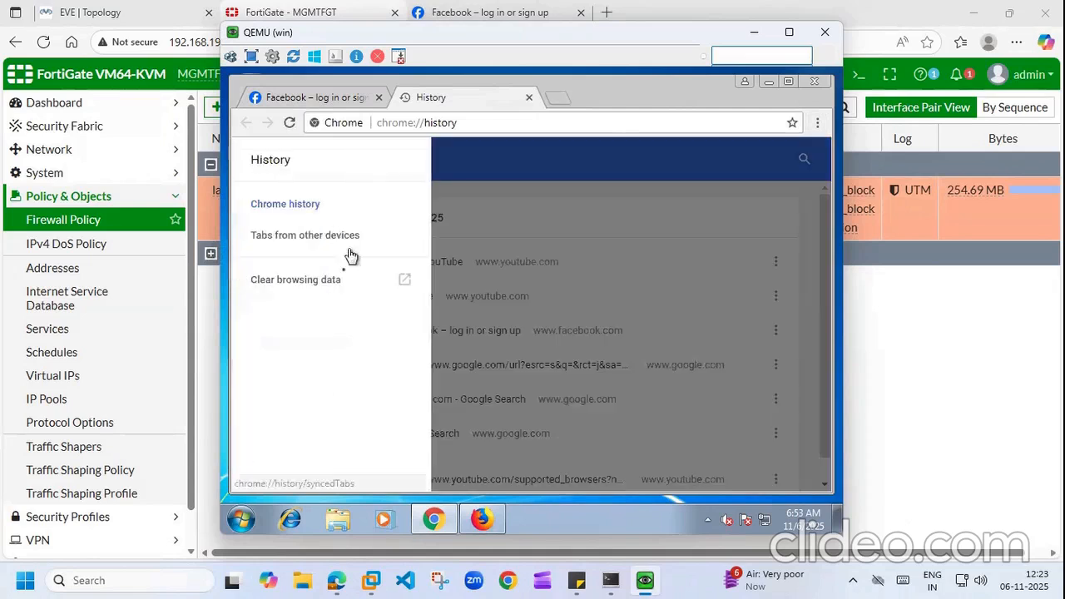
pyautogui.click(331, 282)
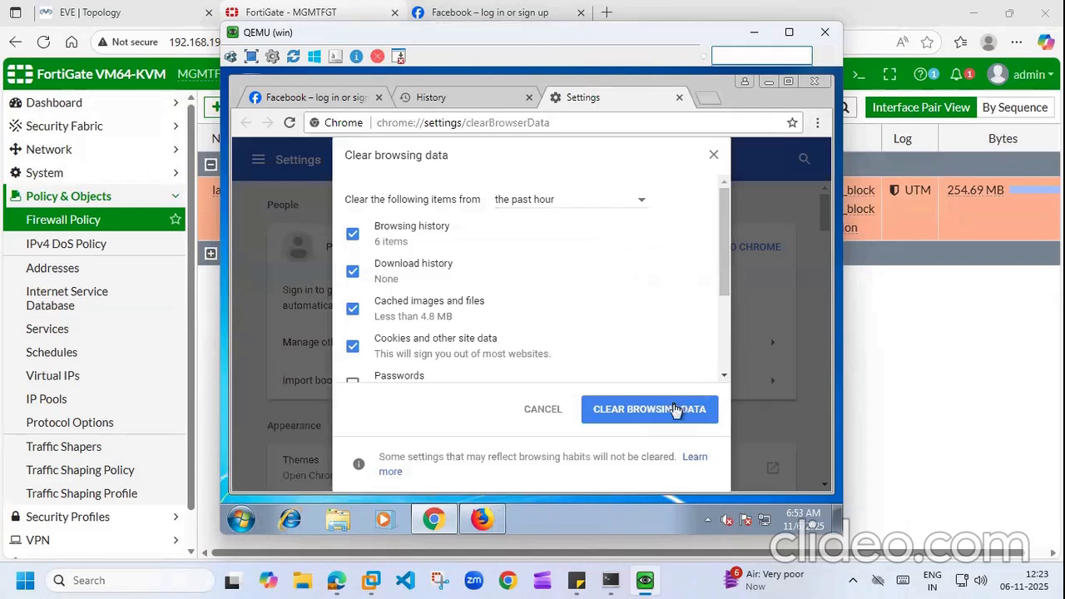
pyautogui.click(674, 409)
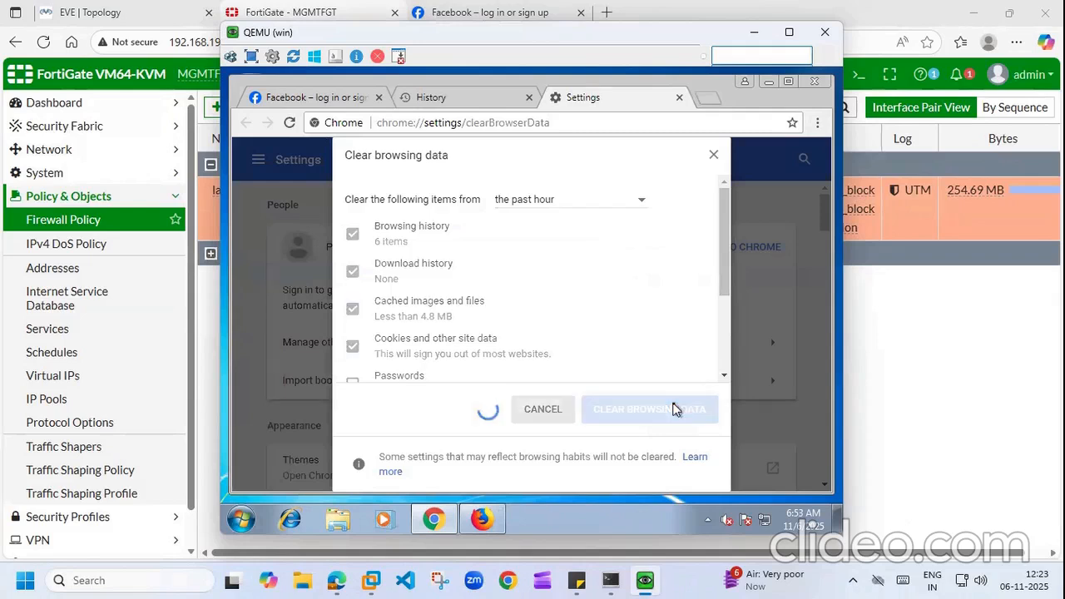
pyautogui.click(529, 99)
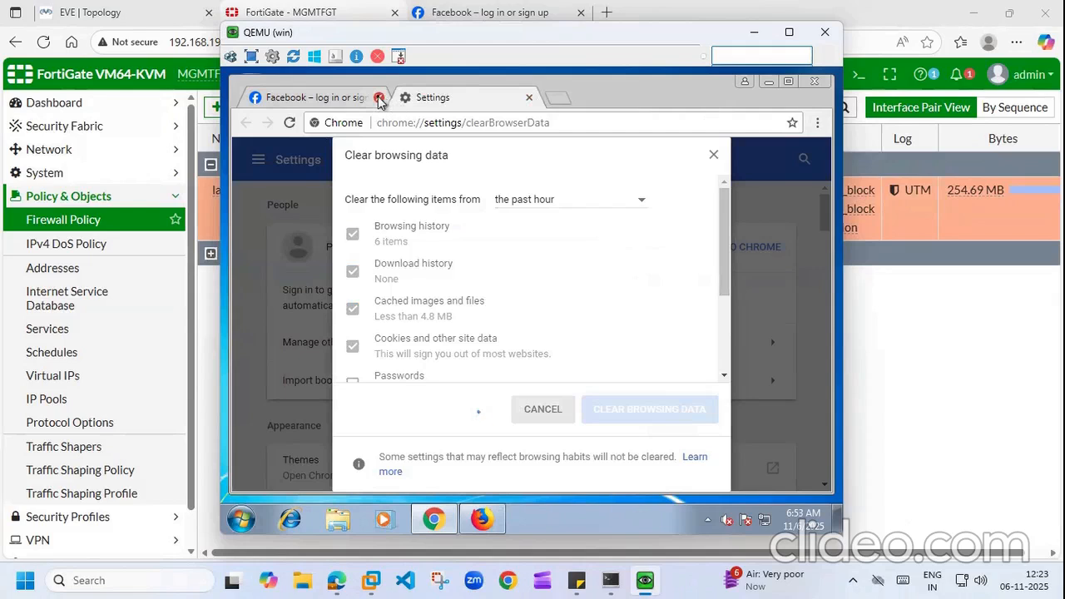
pyautogui.click(380, 98)
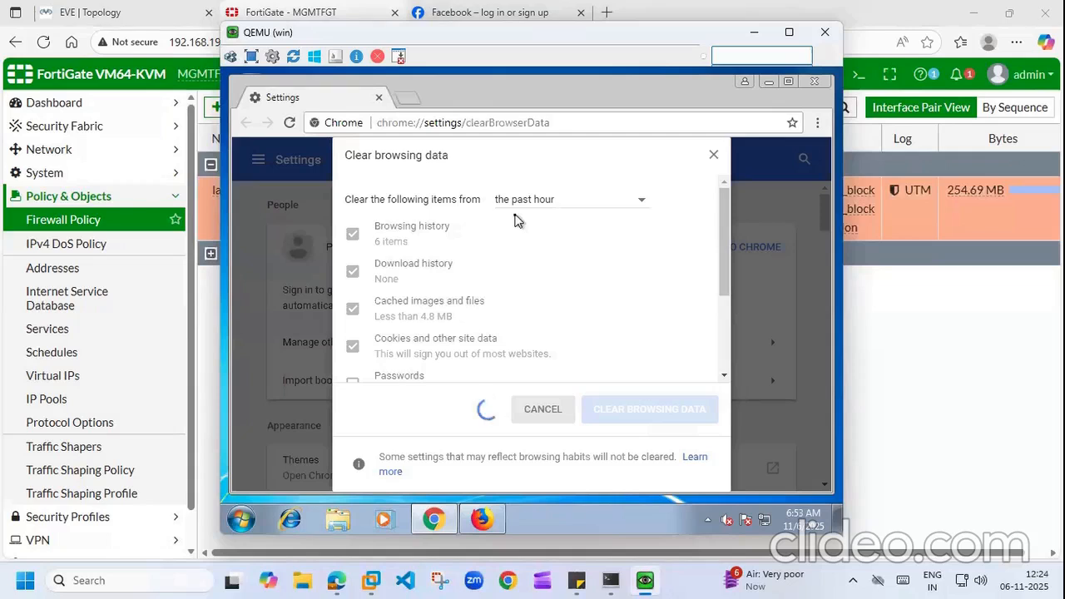
# Step: Open facebook.com and youtube.com in two new Chrome tabs to test the block
pyautogui.click(408, 98)
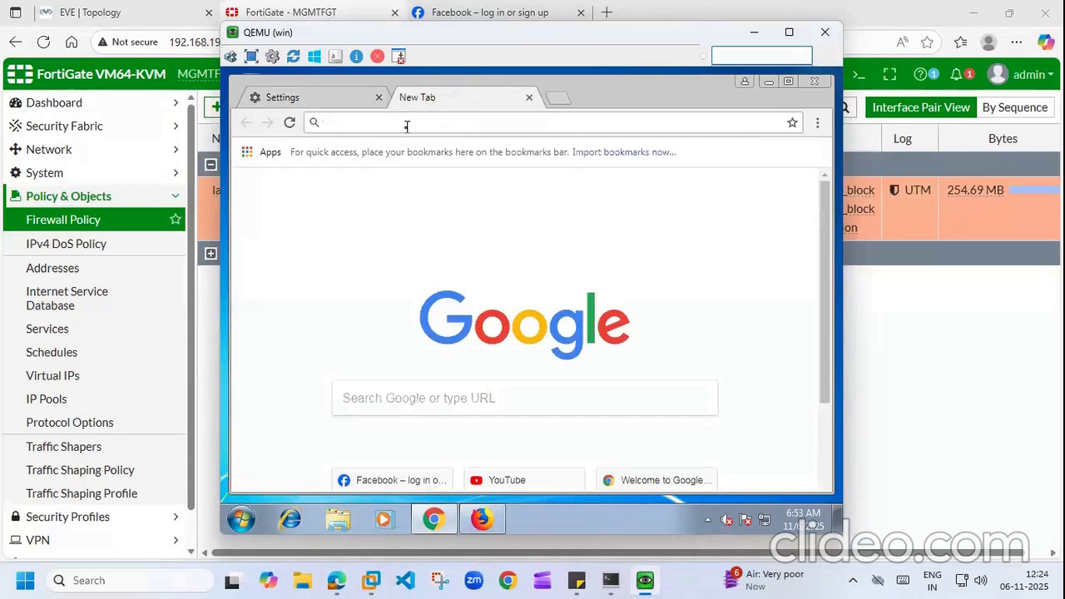
pyautogui.write('face')
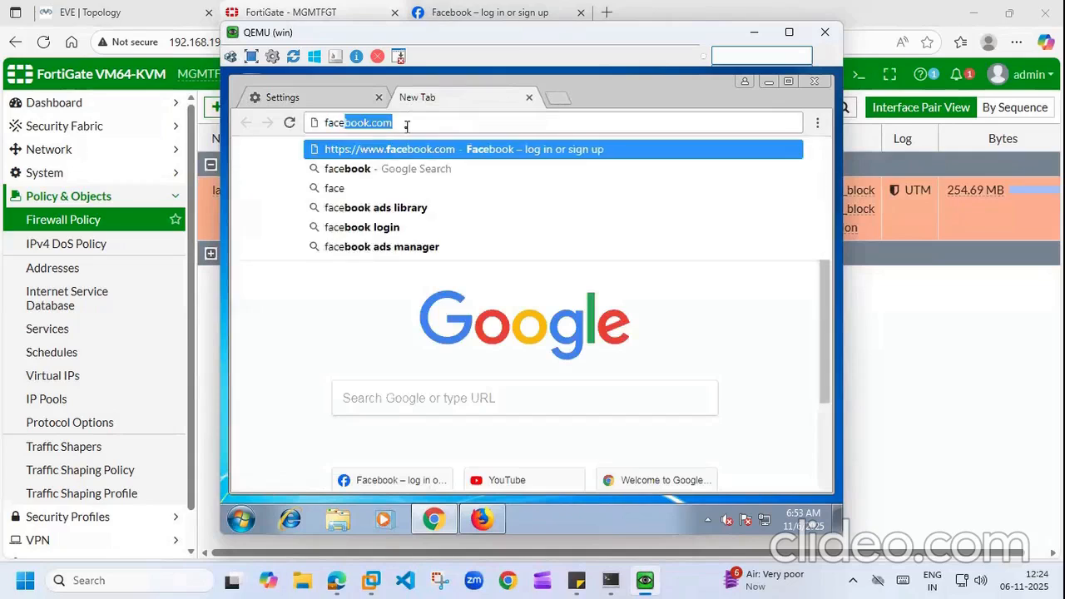
pyautogui.write('book.com')
pyautogui.press('Return')
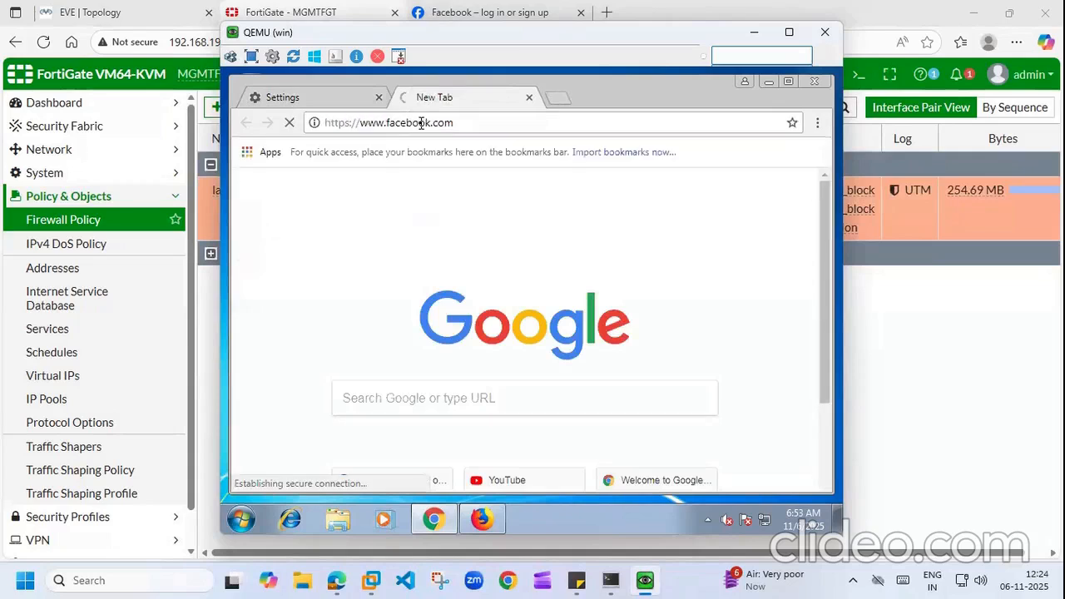
pyautogui.click(563, 99)
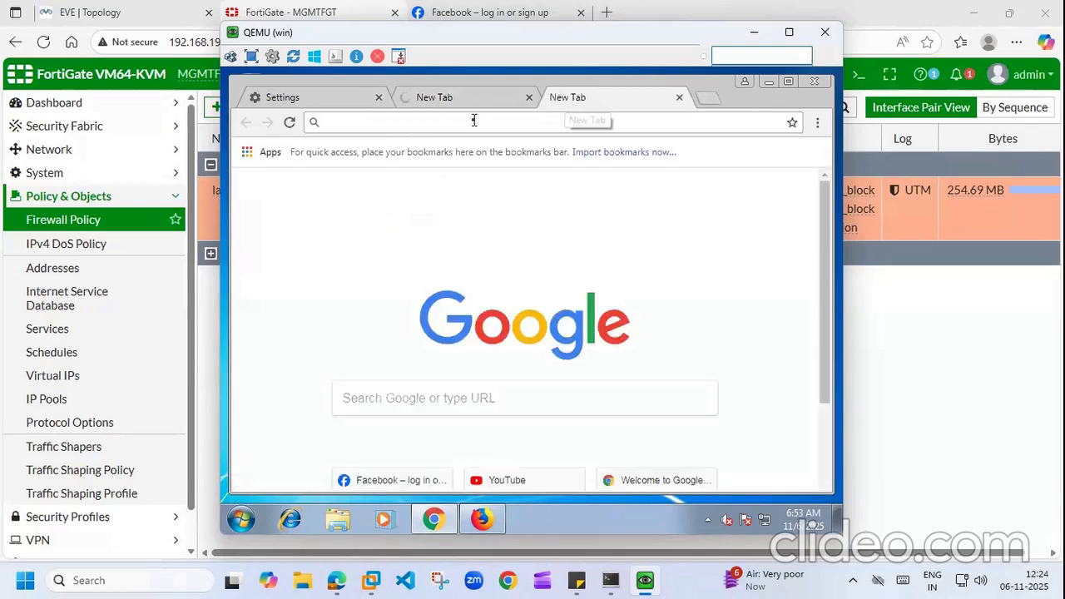
pyautogui.write('you')
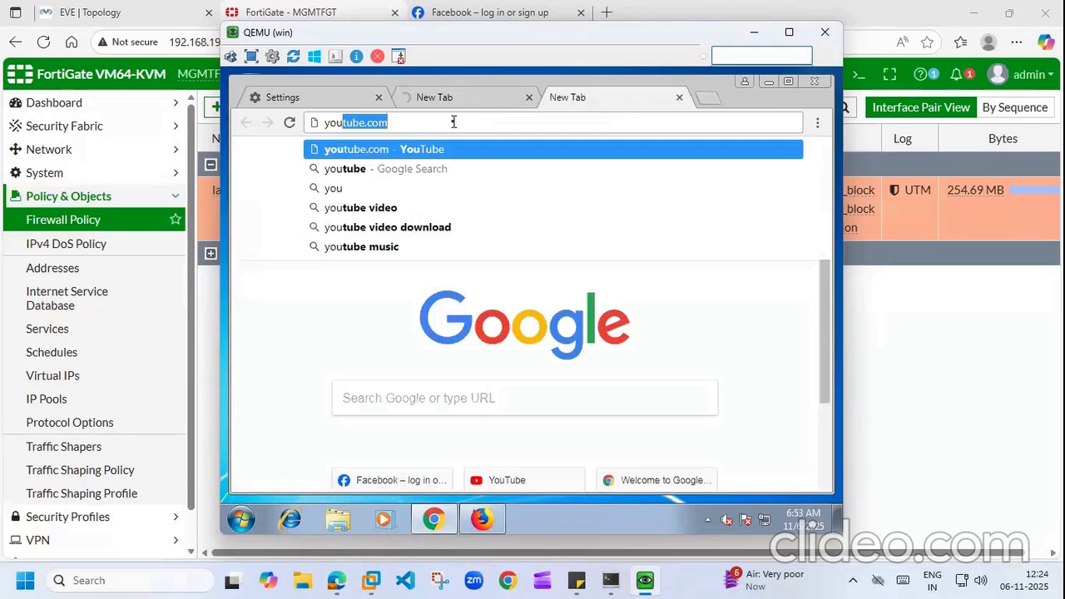
pyautogui.press('Right')
pyautogui.press('Return')
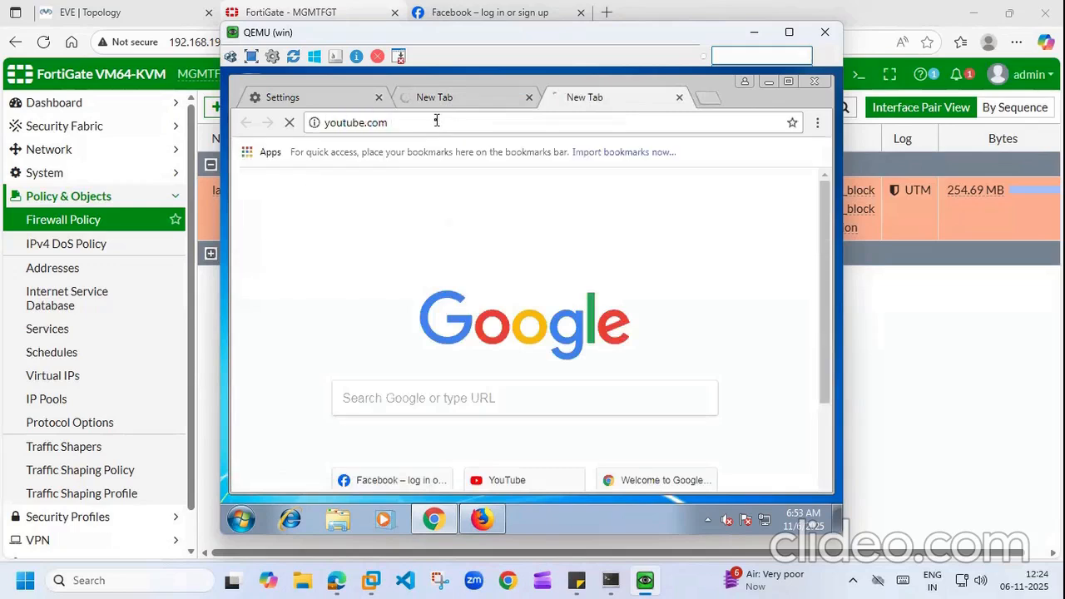
pyautogui.click(456, 101)
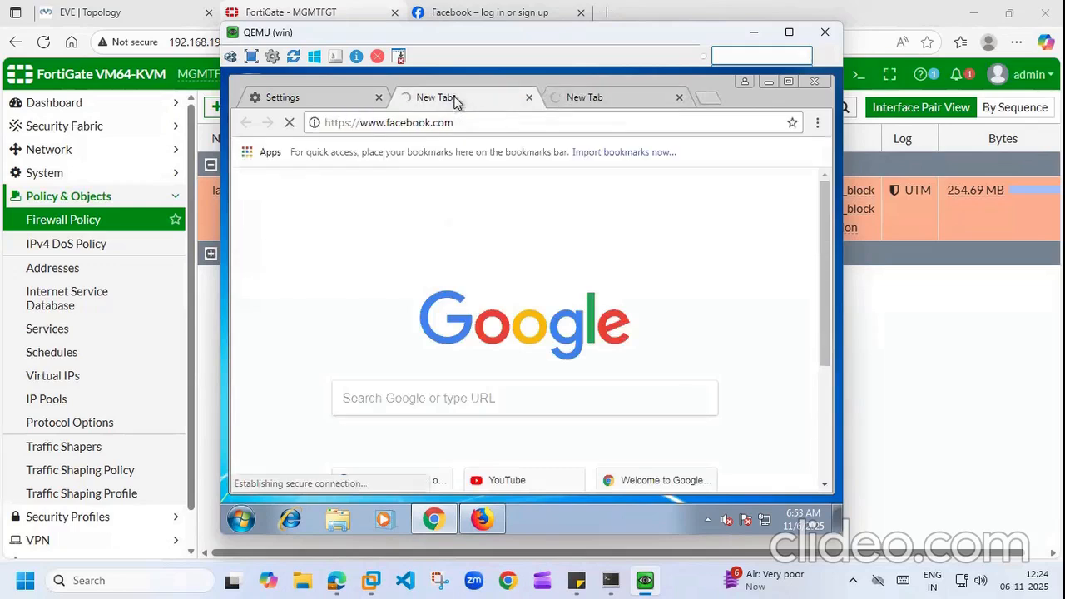
pyautogui.click(589, 99)
# Step: Search Google for 'instagram' in a fourth tab, then return to FortiGate
pyautogui.click(712, 101)
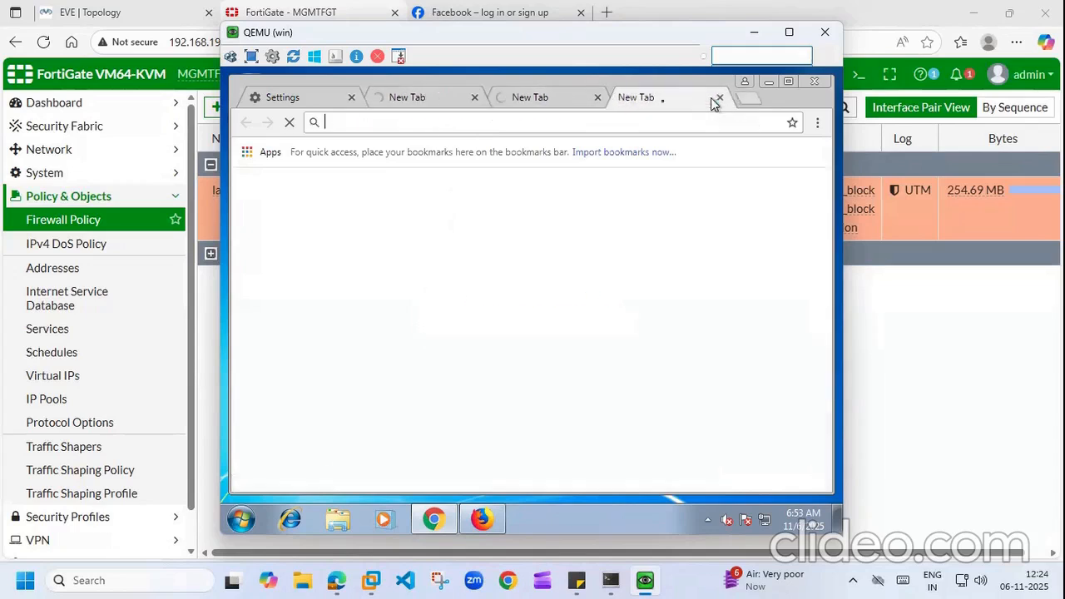
pyautogui.write('instagram')
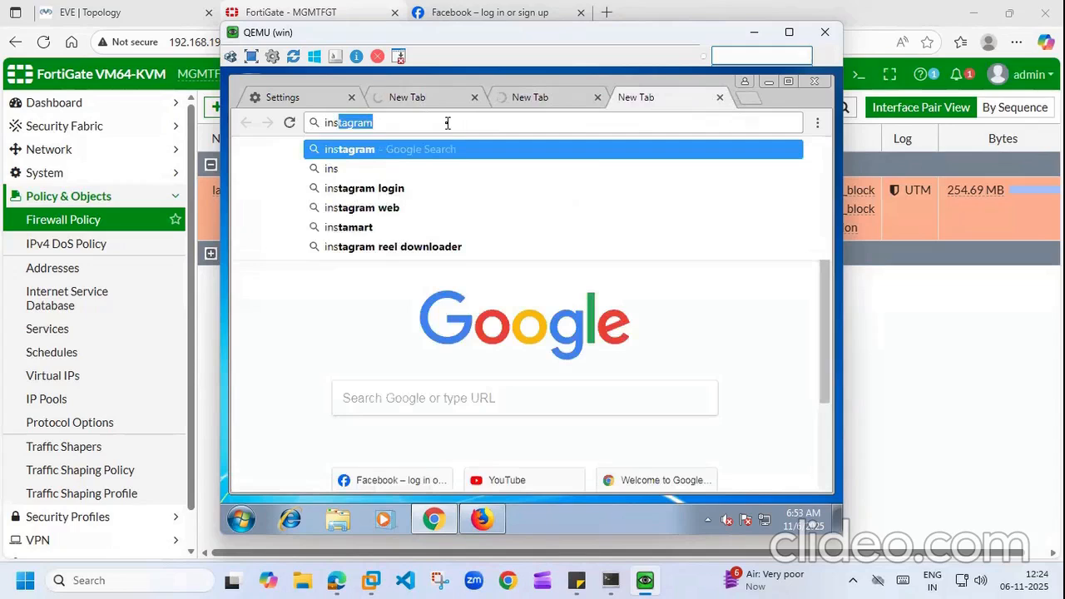
pyautogui.press('Return')
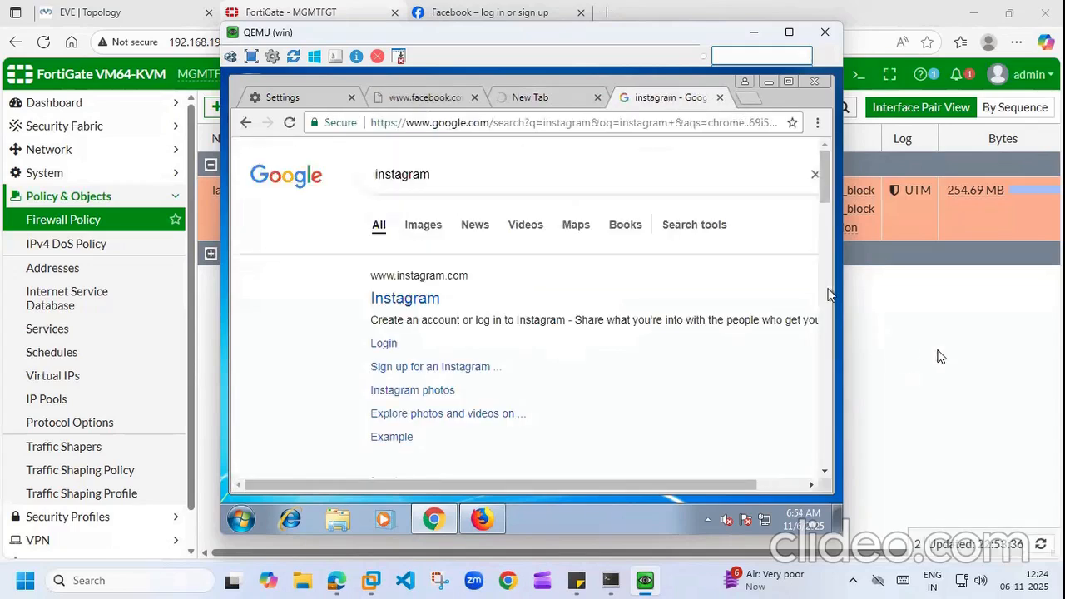
pyautogui.click(938, 352)
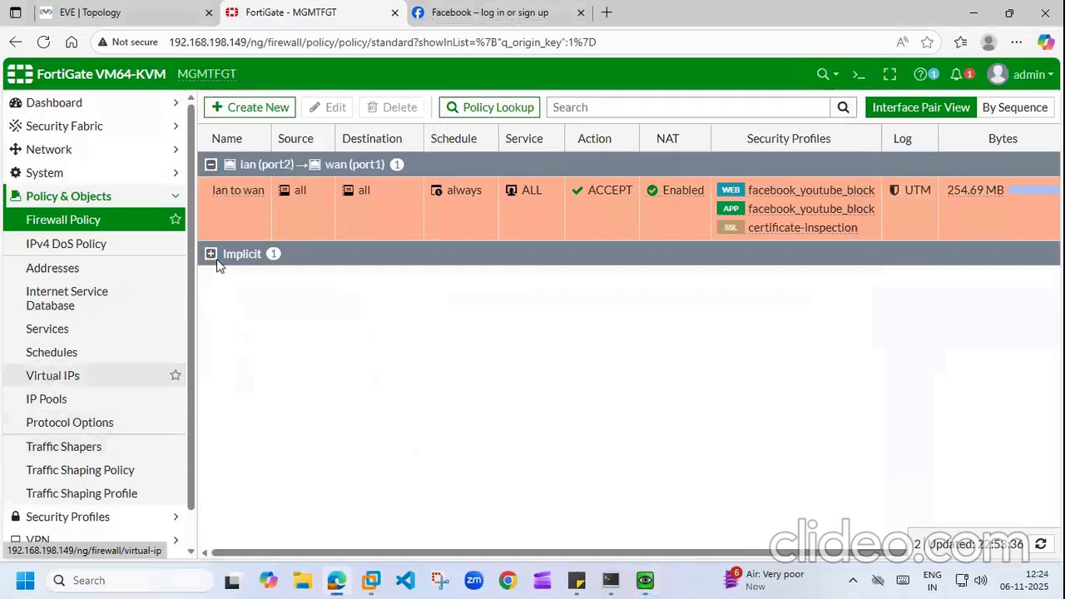
# Step: Open Log & Report > Application Control and refresh until blocked YouTube/Facebook entries from 192.168.1.2 appear
pyautogui.click(169, 198)
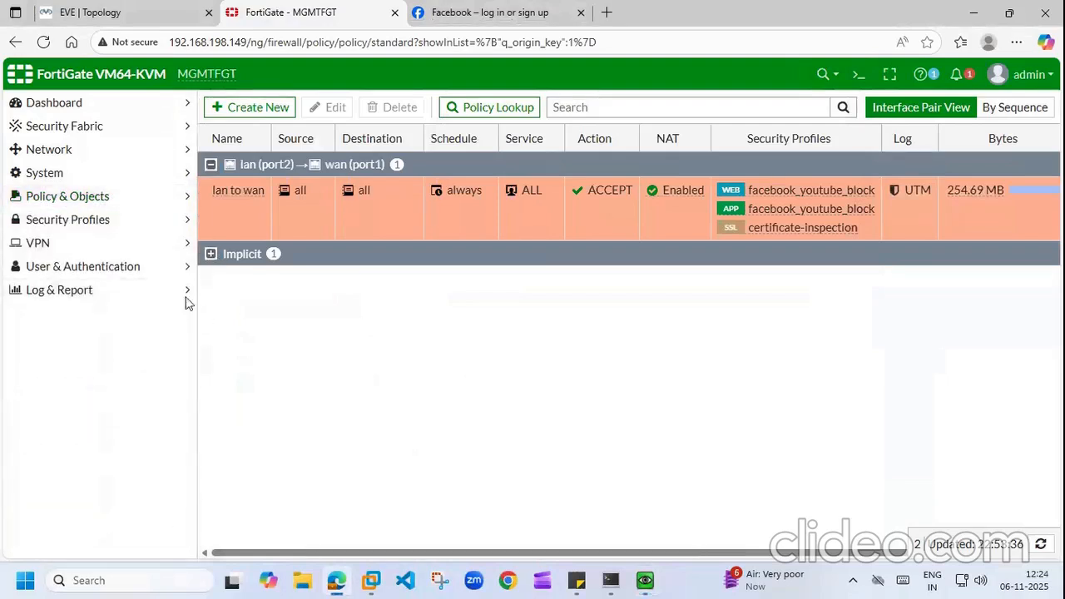
pyautogui.click(186, 290)
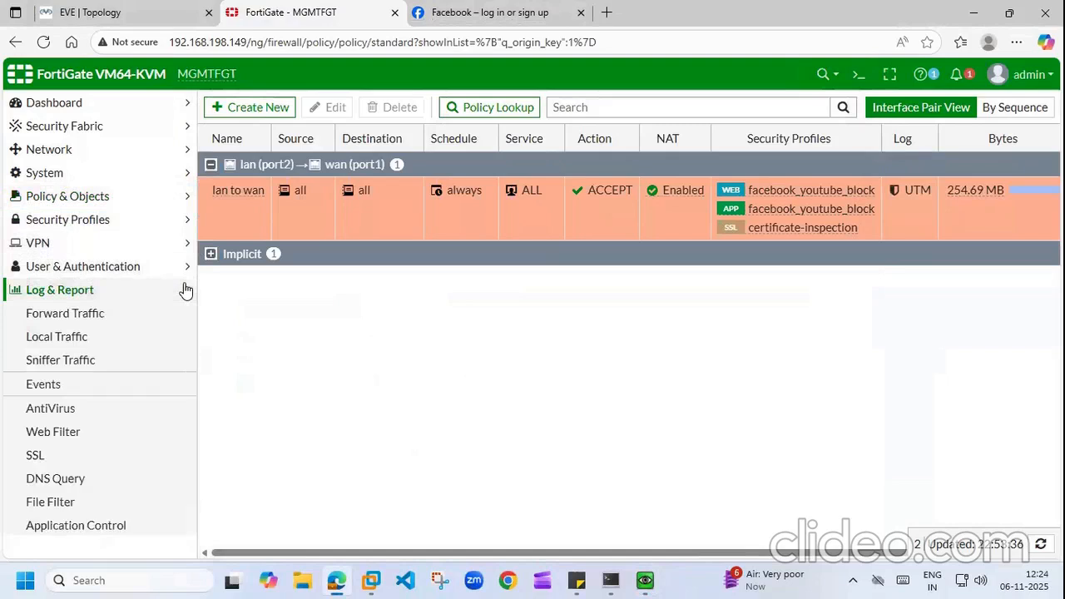
pyautogui.click(63, 438)
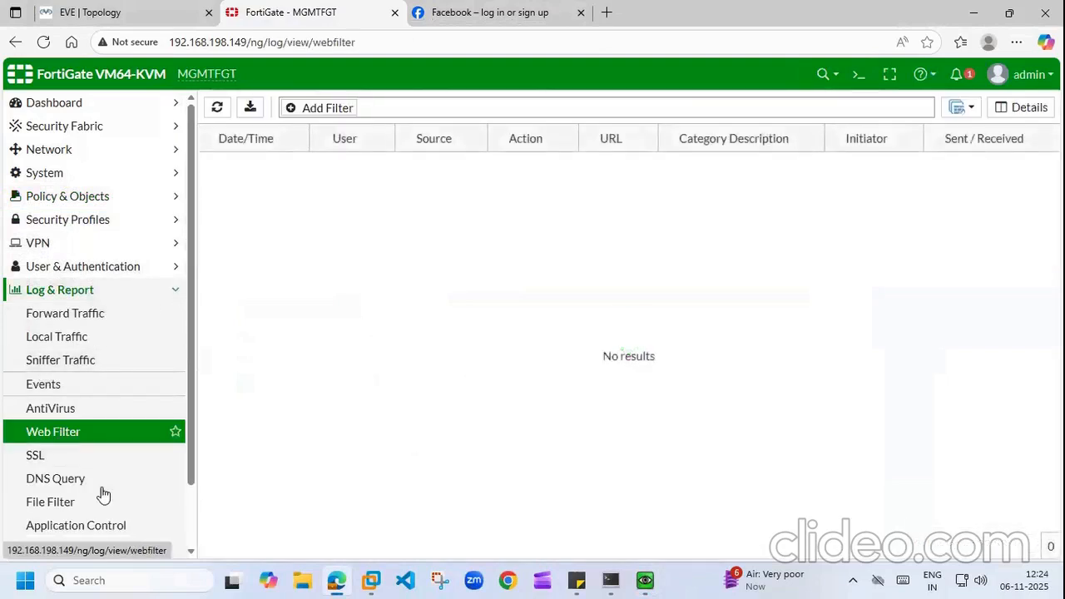
pyautogui.click(73, 524)
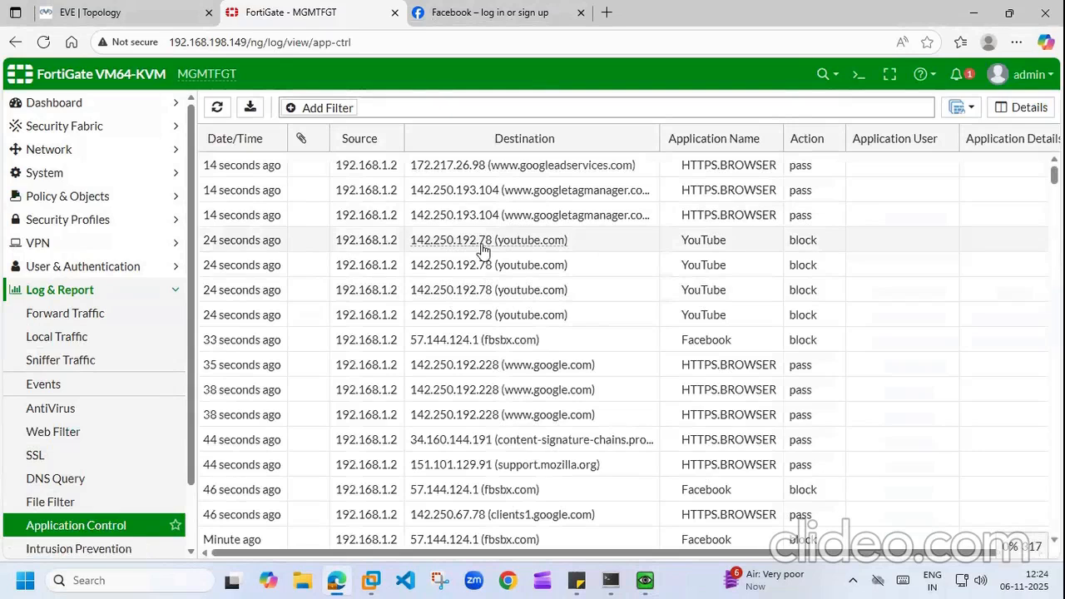
pyautogui.click(216, 110)
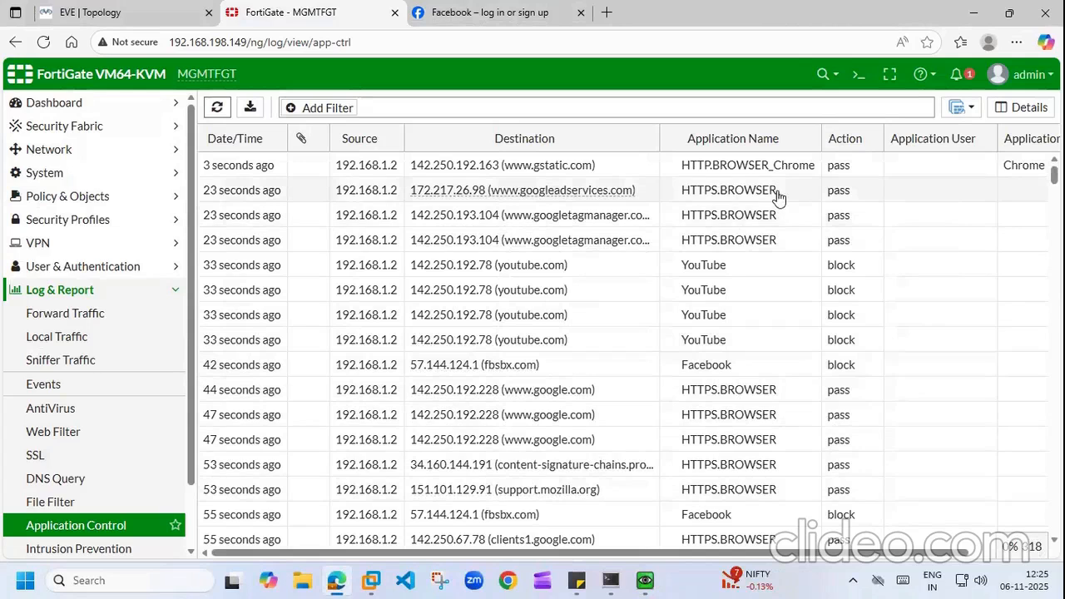
pyautogui.click(228, 110)
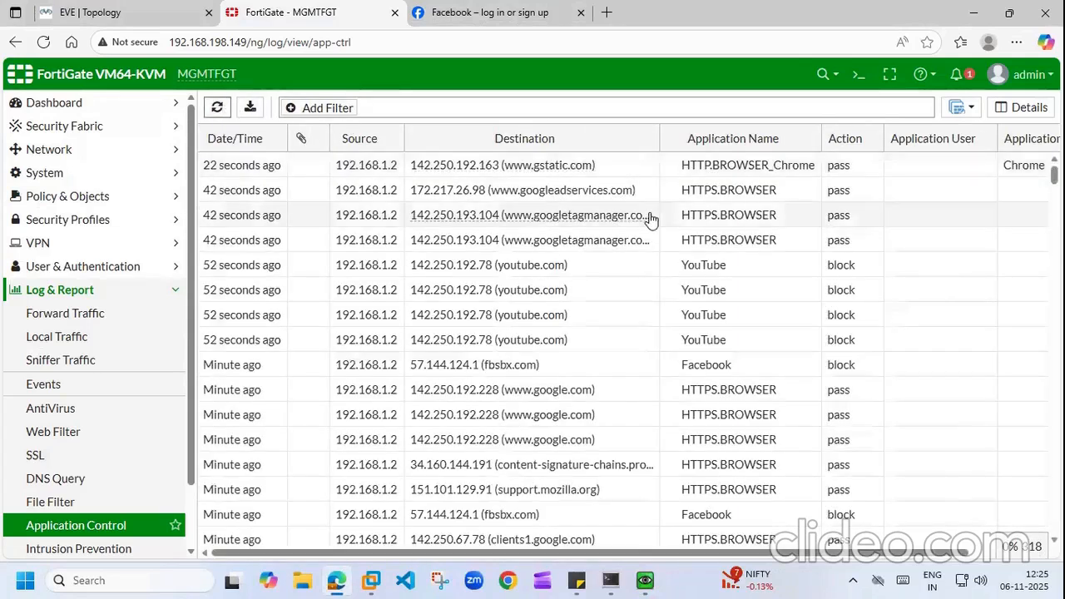
# Step: In the VM's Chrome, confirm youtube.com and facebook.com can't be reached, then open the course-topics sticky note
pyautogui.click(645, 580)
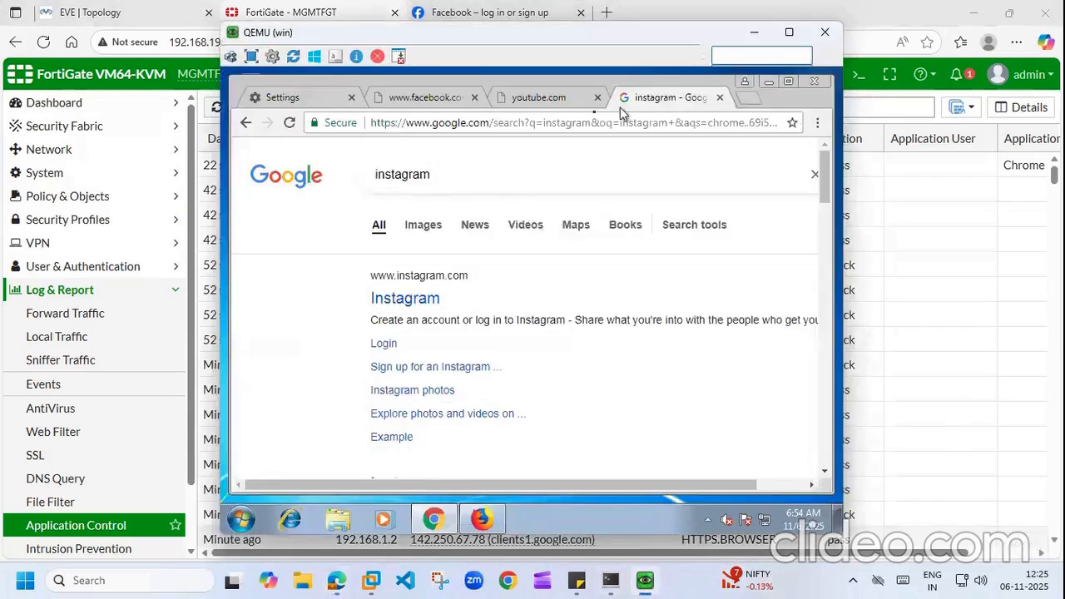
pyautogui.click(546, 101)
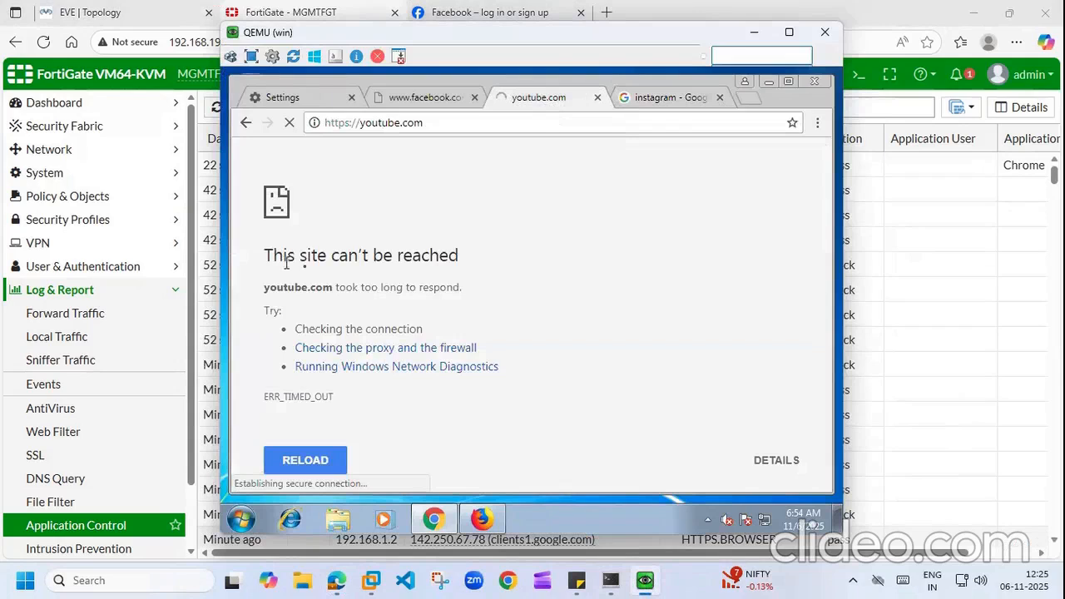
pyautogui.click(415, 98)
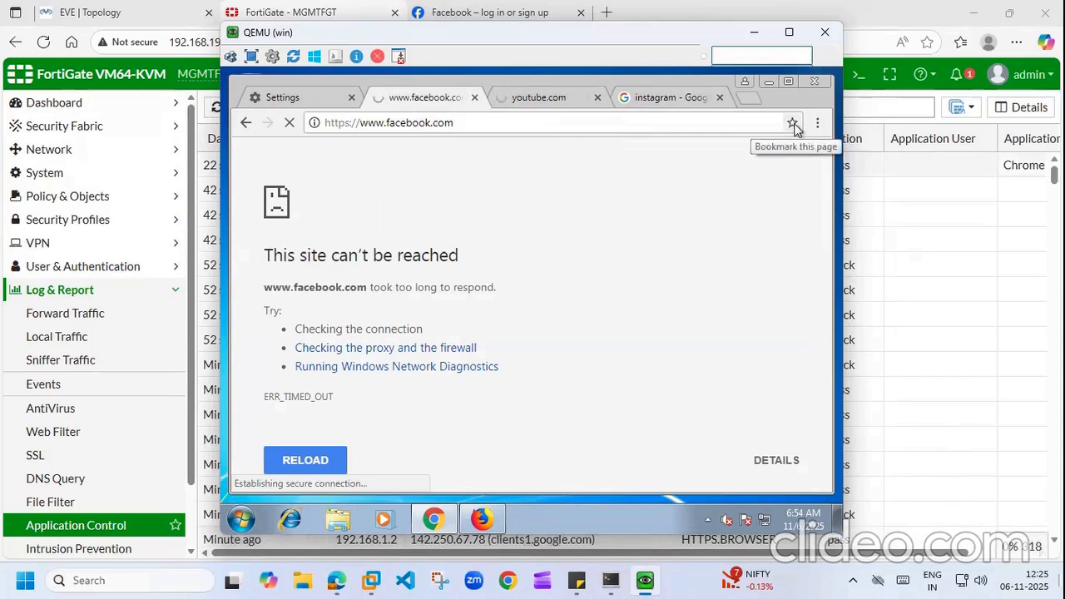
pyautogui.click(577, 581)
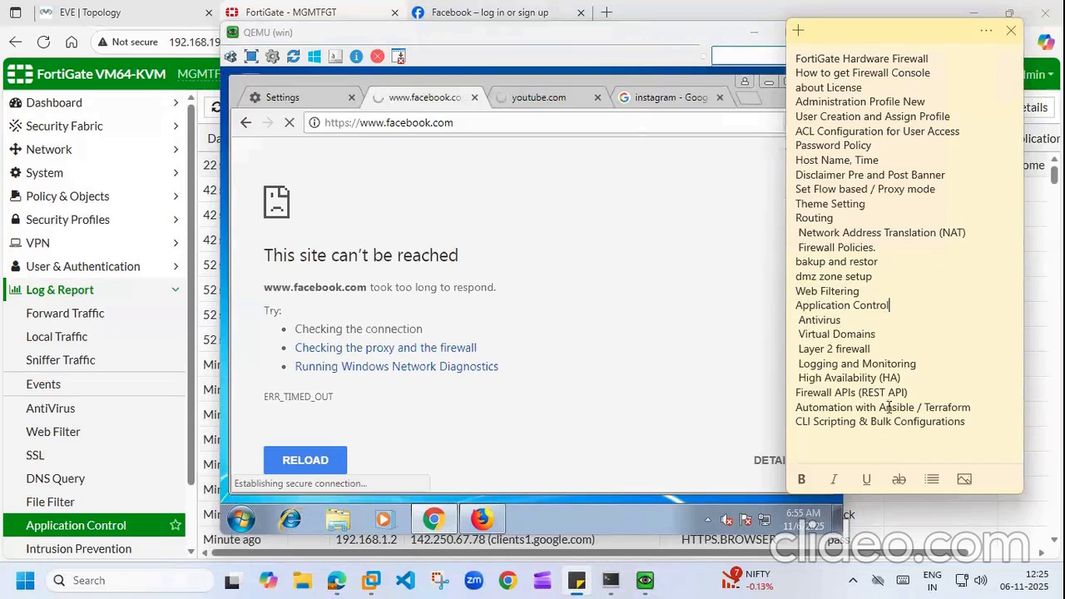
# Step: Highlight the Sticky Notes topics from Virtual Domains through CLI Scripting & Bulk Configurations, then bring the QEMU Windows 7 window back
pyautogui.moveTo(797, 334); pyautogui.dragTo(889, 390)
pyautogui.click(925, 407)
pyautogui.moveTo(966, 421); pyautogui.dragTo(798, 332)
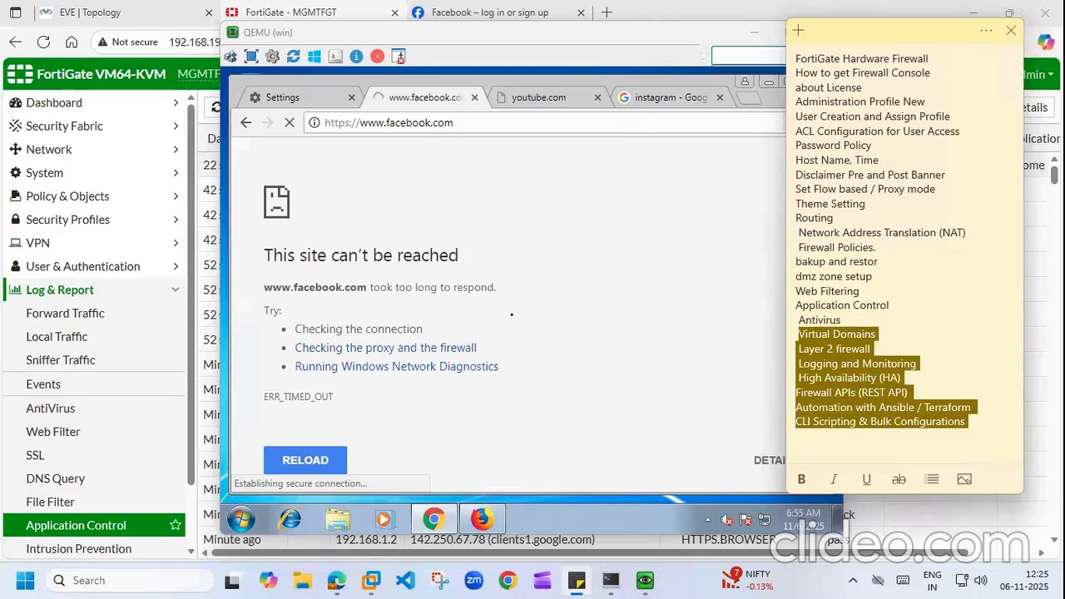
pyautogui.click(661, 211)
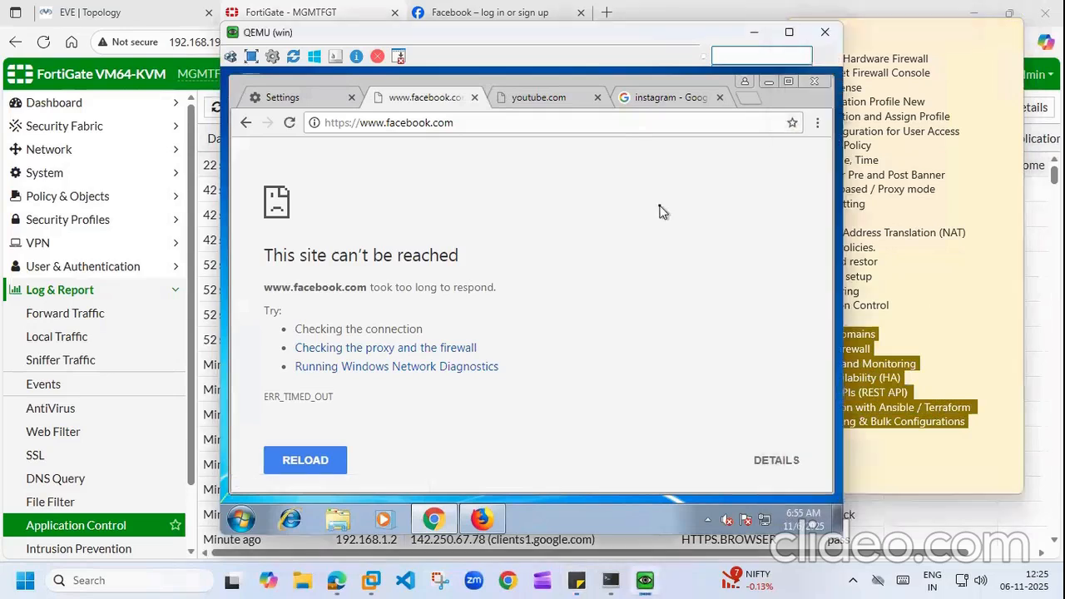